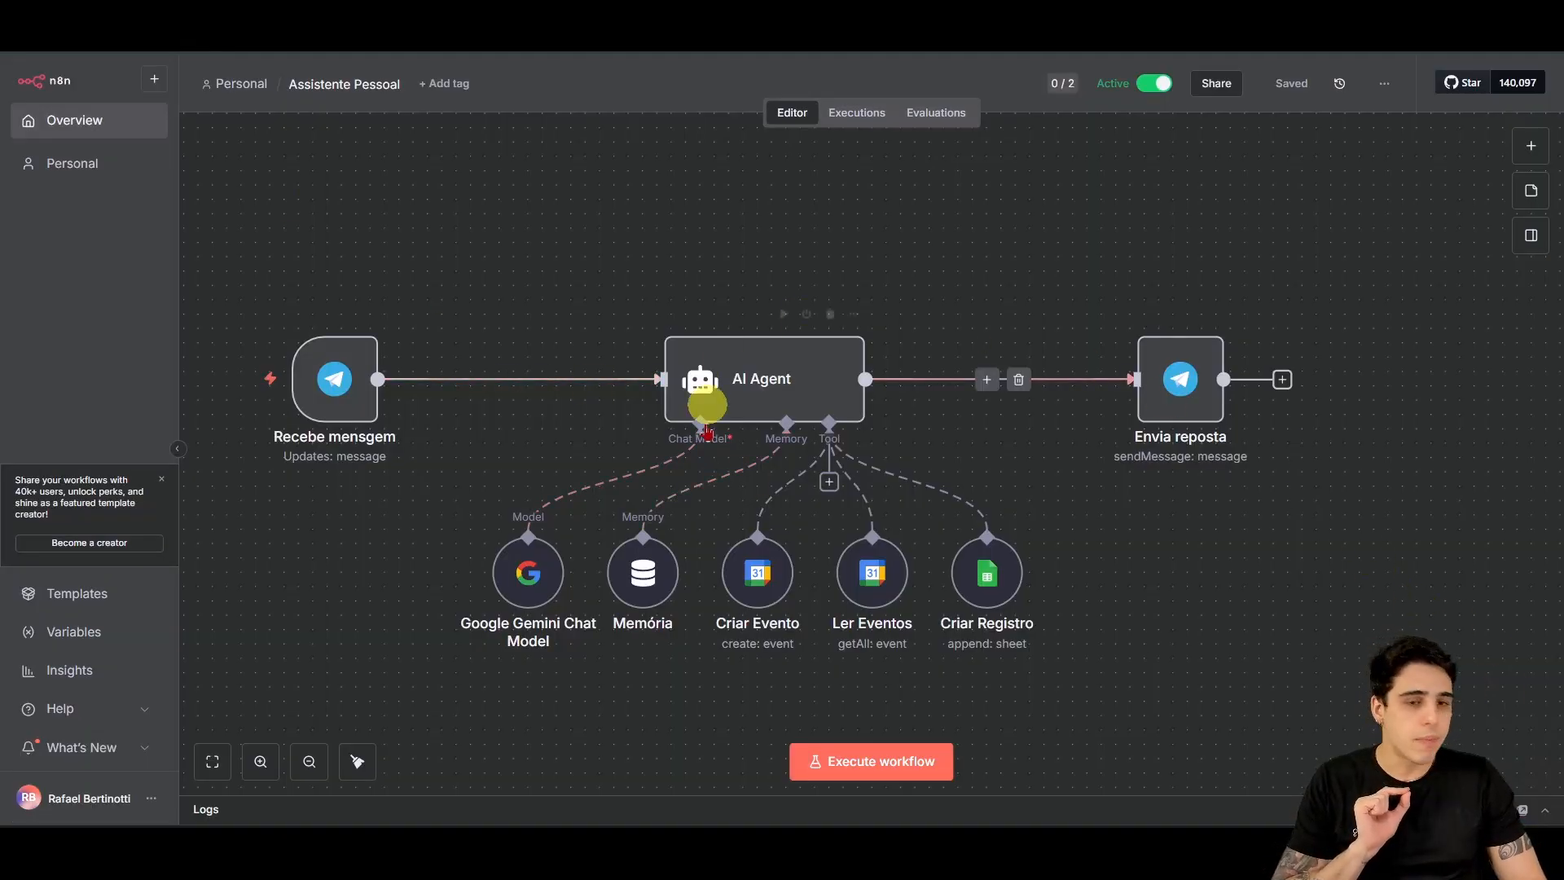
Step: Center the workflow on the canvas and annotate the trigger with the label 'Gatilho'
{"action": "left_click_drag", "start_coordinate": [1066, 233], "coordinate": [1071, 231]}
{"action": "left_click_drag", "start_coordinate": [1320, 505], "coordinate": [1118, 578]}
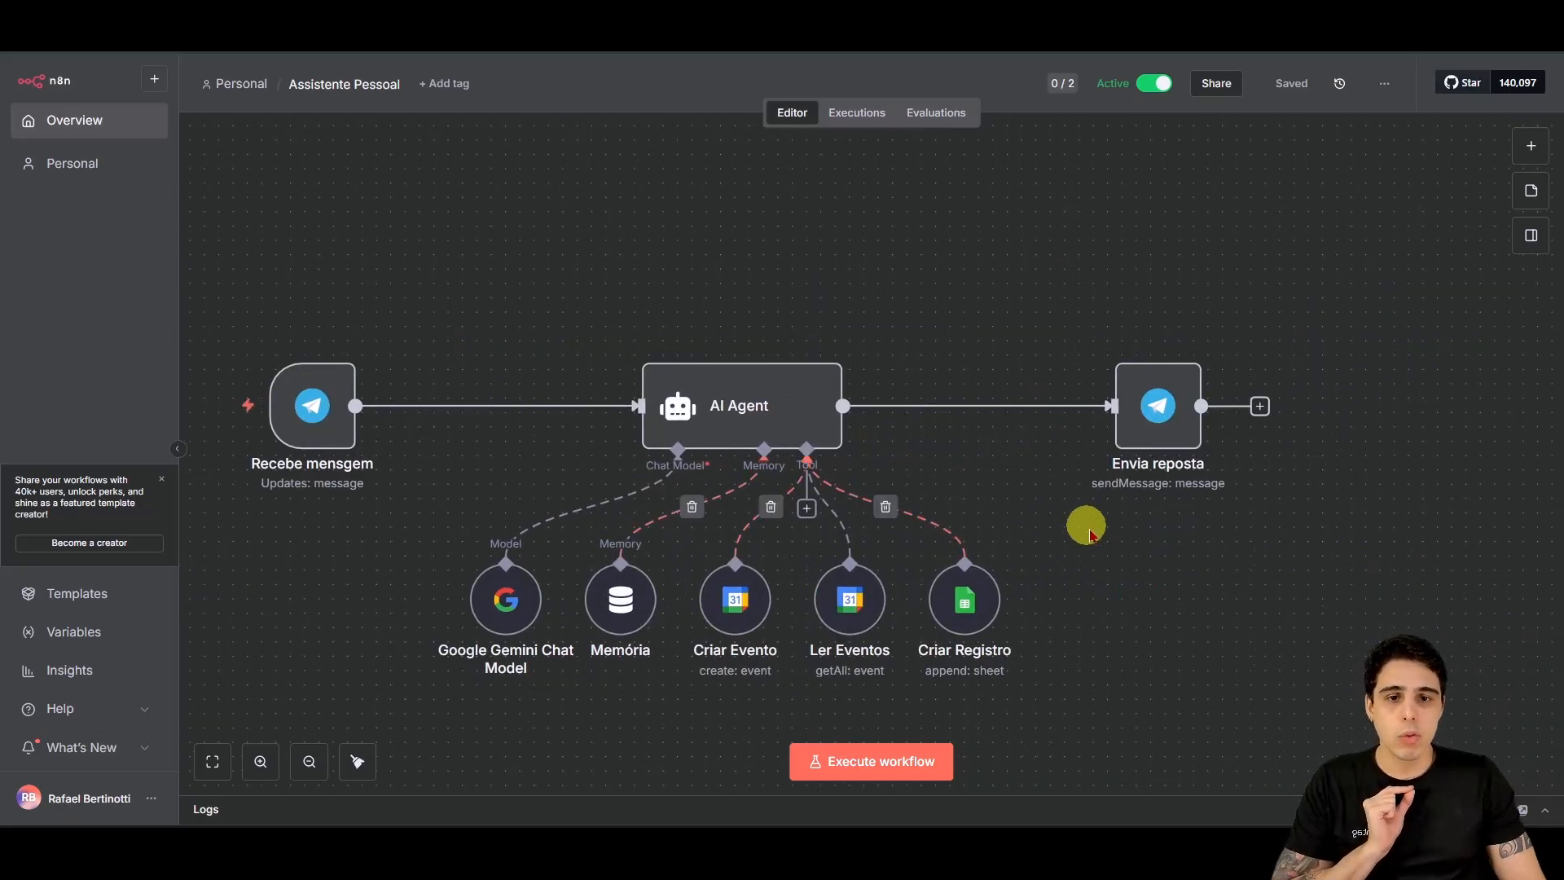
{"action": "left_click_drag", "start_coordinate": [1119, 456], "coordinate": [1156, 428]}
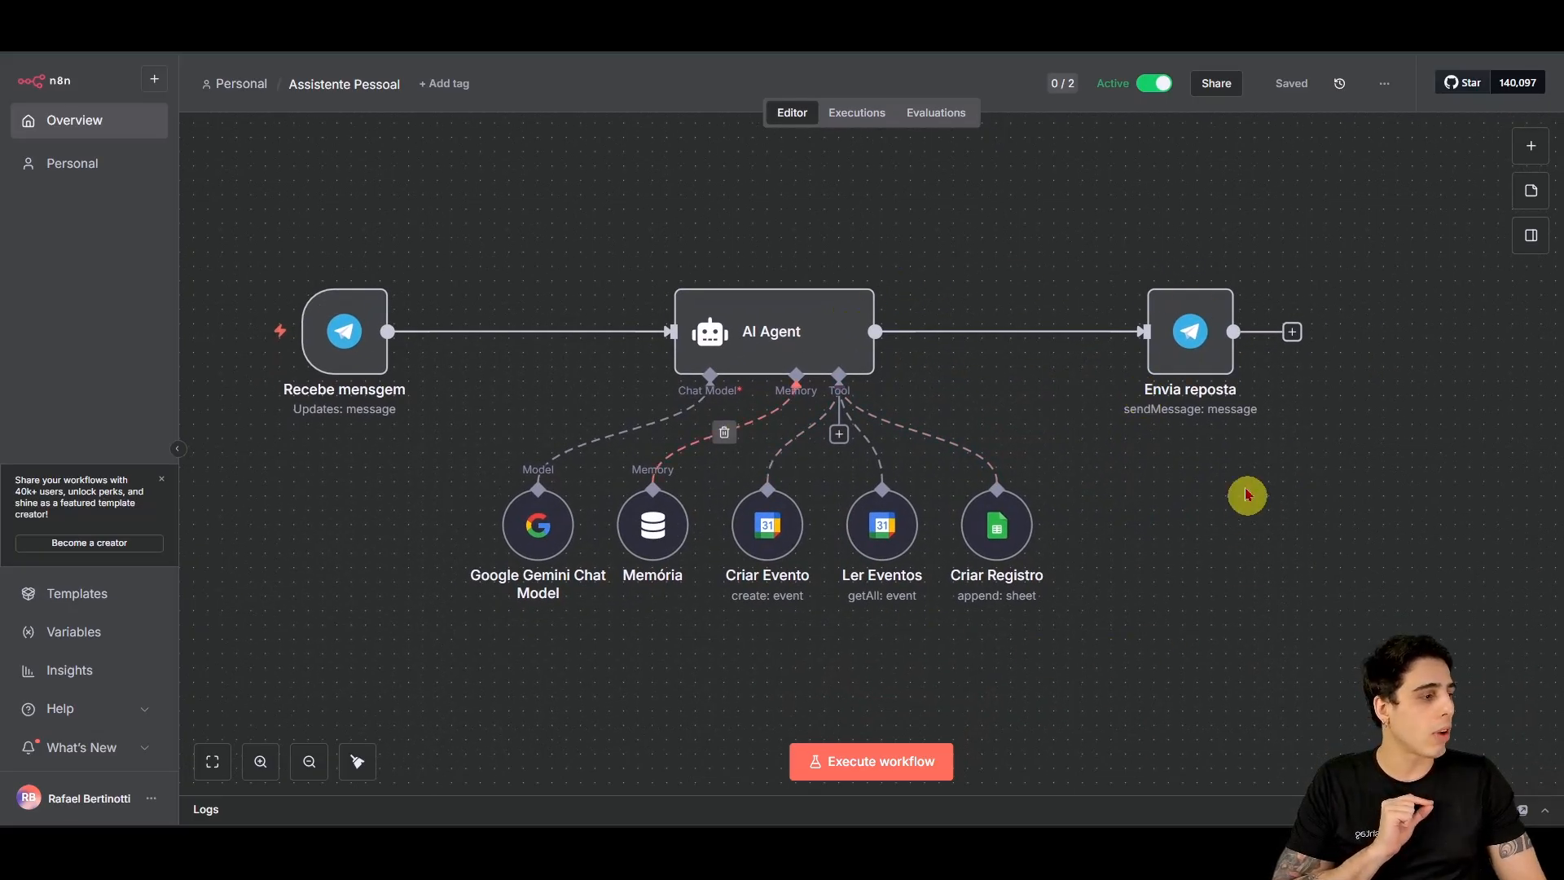
{"action": "left_click_drag", "start_coordinate": [1133, 504], "coordinate": [1134, 505]}
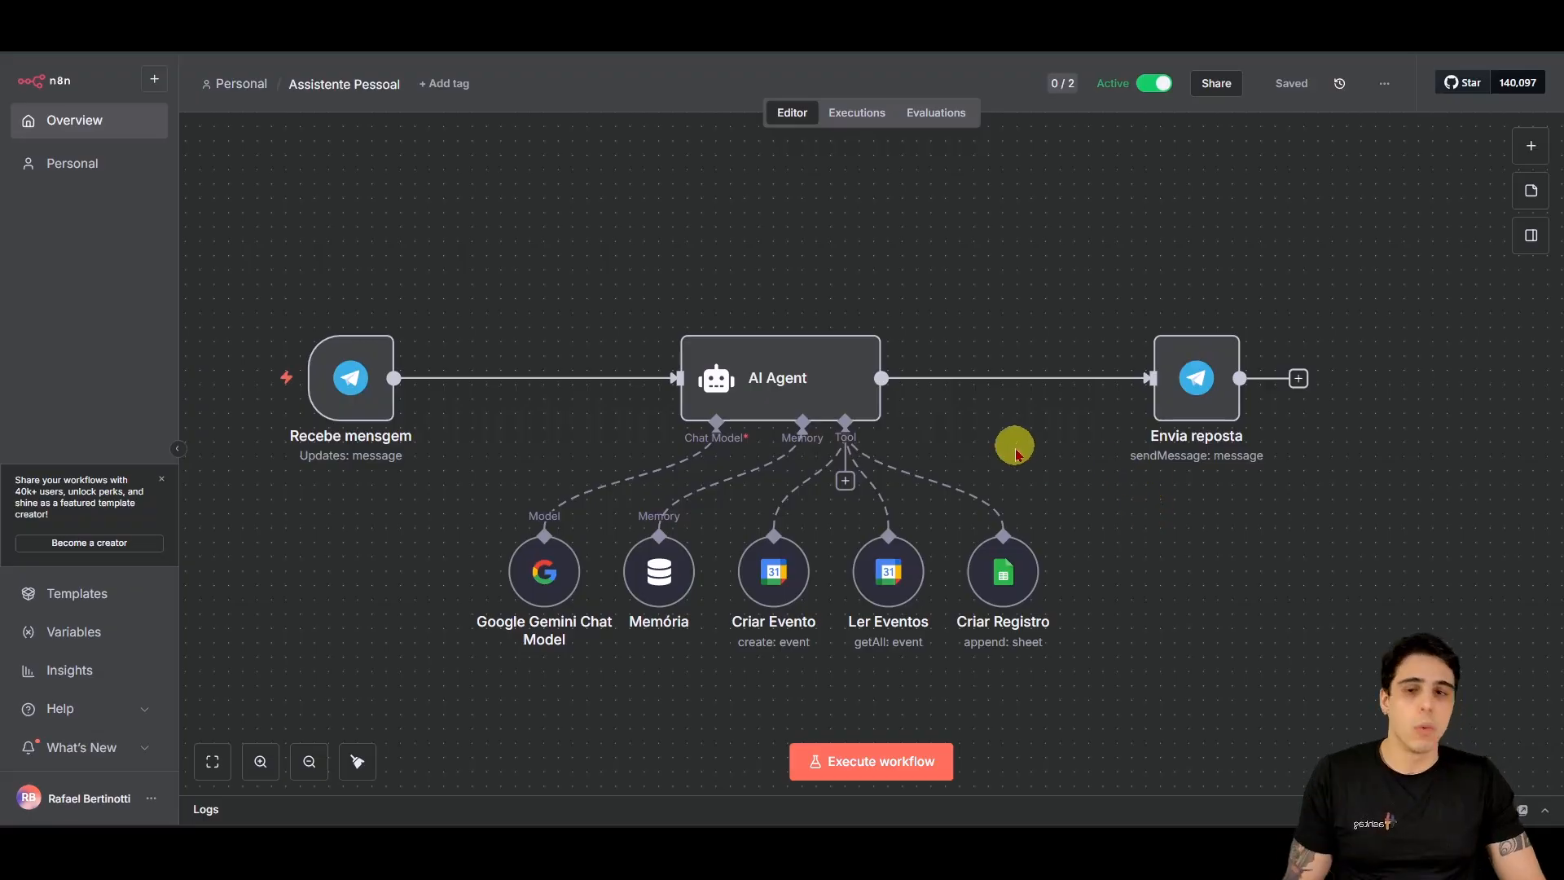
{"action": "scroll", "coordinate": [489, 443], "scroll_direction": "up", "scroll_amount": 5}
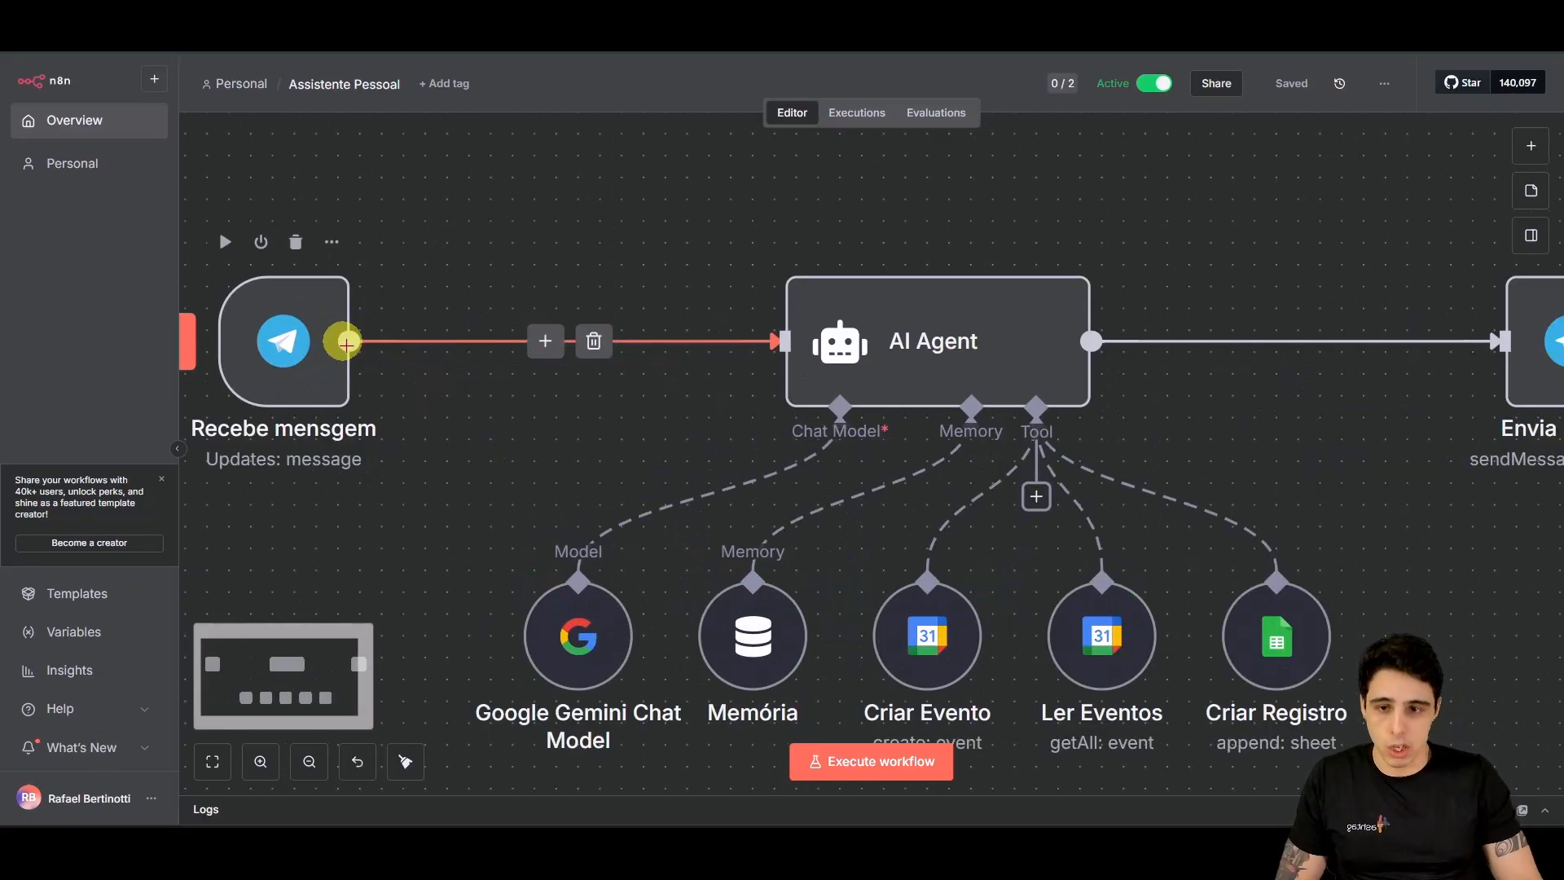
{"action": "scroll", "coordinate": [761, 430], "scroll_direction": "left", "scroll_amount": 3}
{"action": "scroll", "coordinate": [741, 538], "scroll_direction": "up", "scroll_amount": 3}
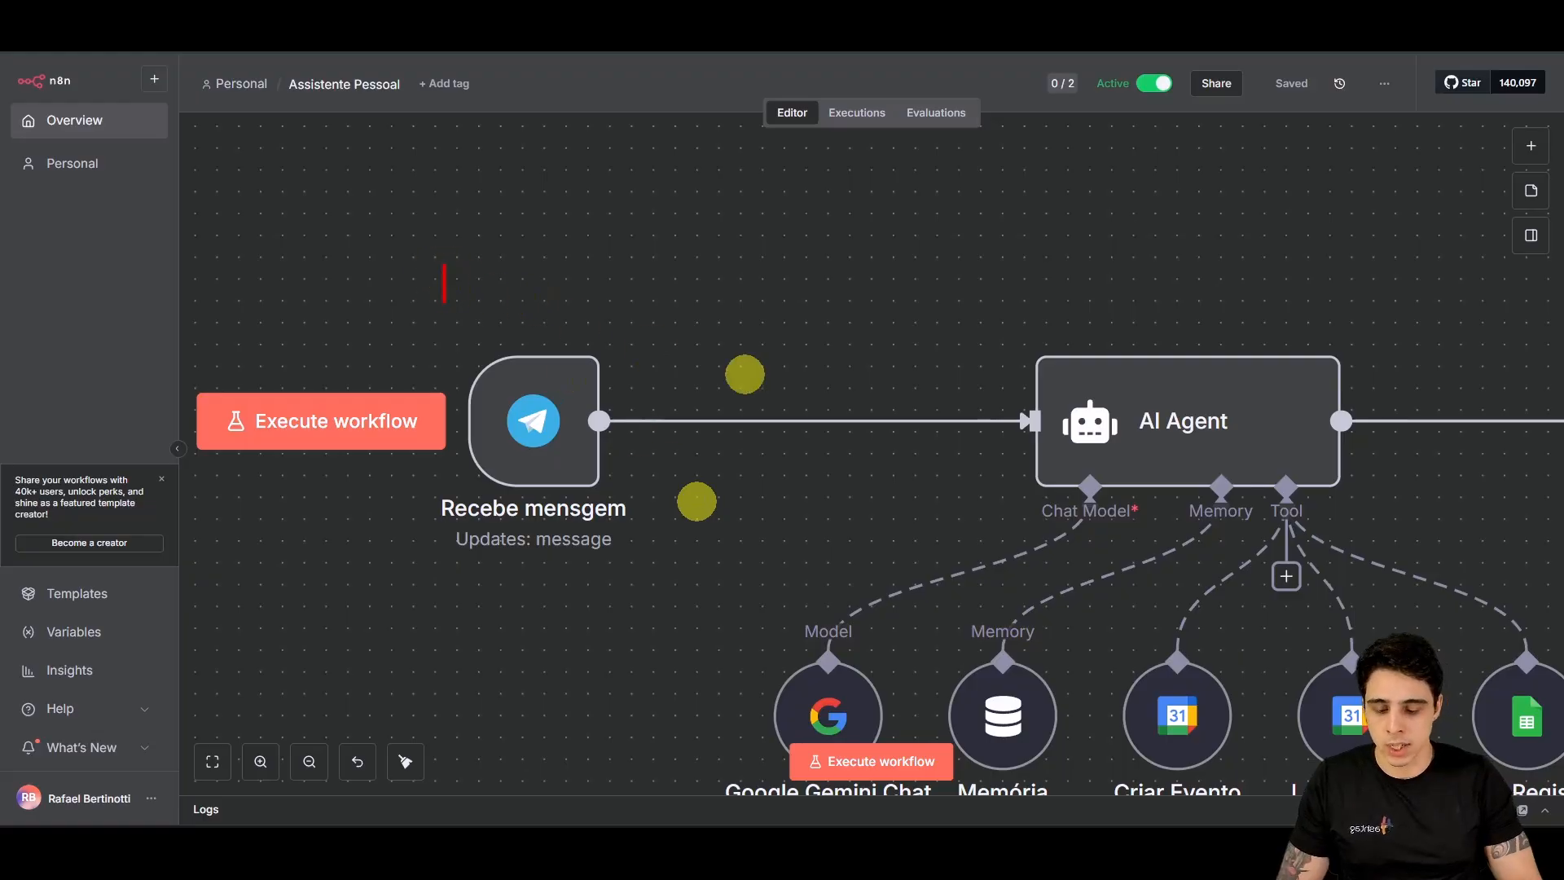
{"action": "type", "text": "Gatim"}
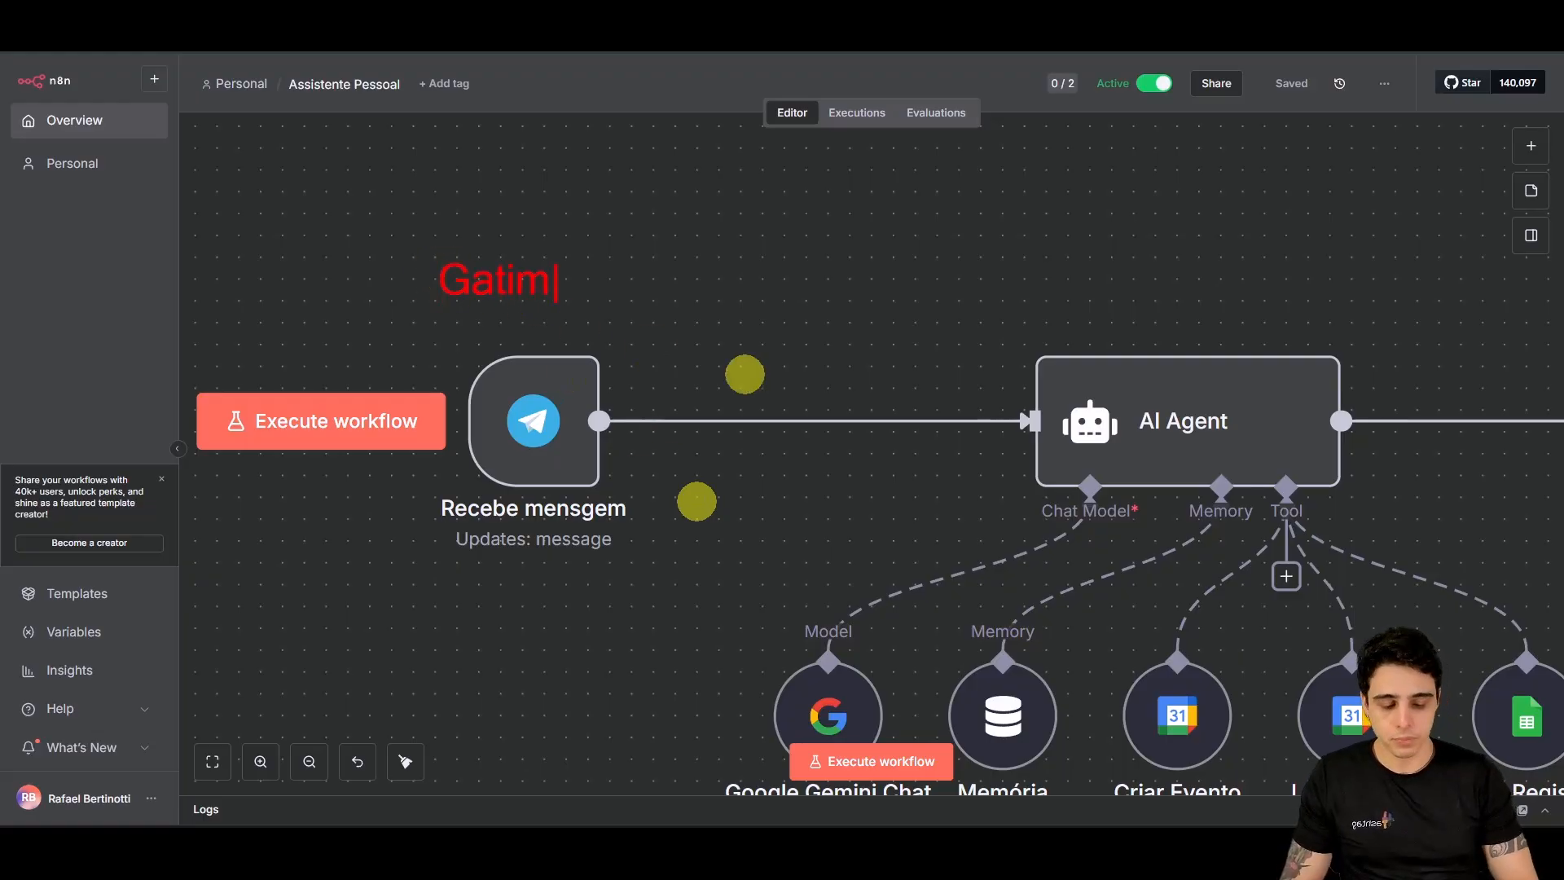
{"action": "key", "text": "BackSpace"}
{"action": "type", "text": "lho"}
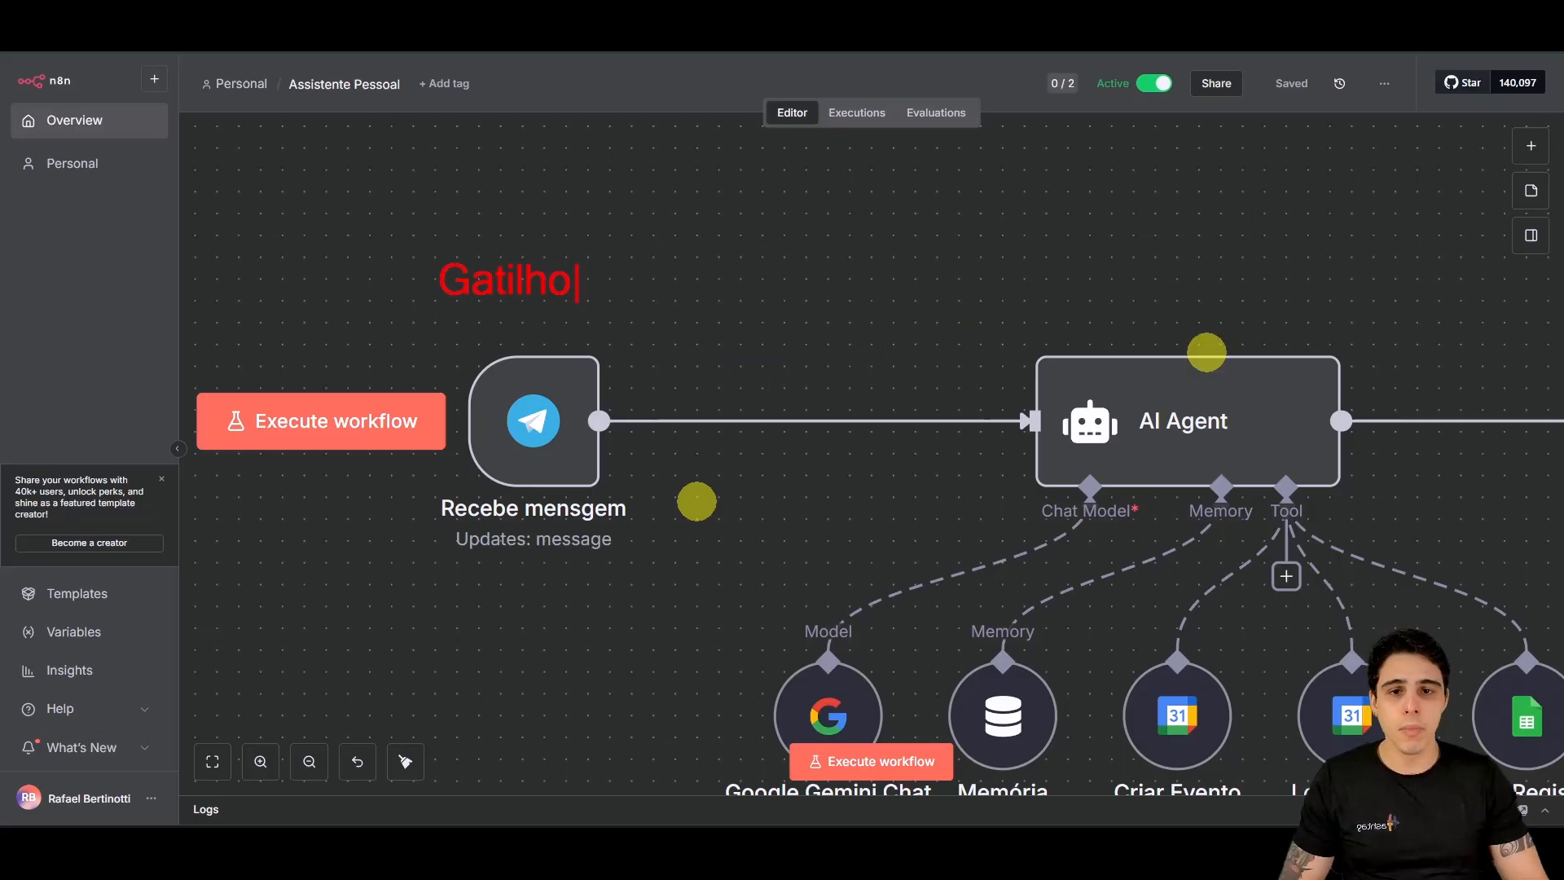
Step: Annotate the AI Agent with 'Agente', 'Ferramentas' and 'Modelo de IA' labels, then clear them
{"action": "left_click", "coordinate": [1103, 298]}
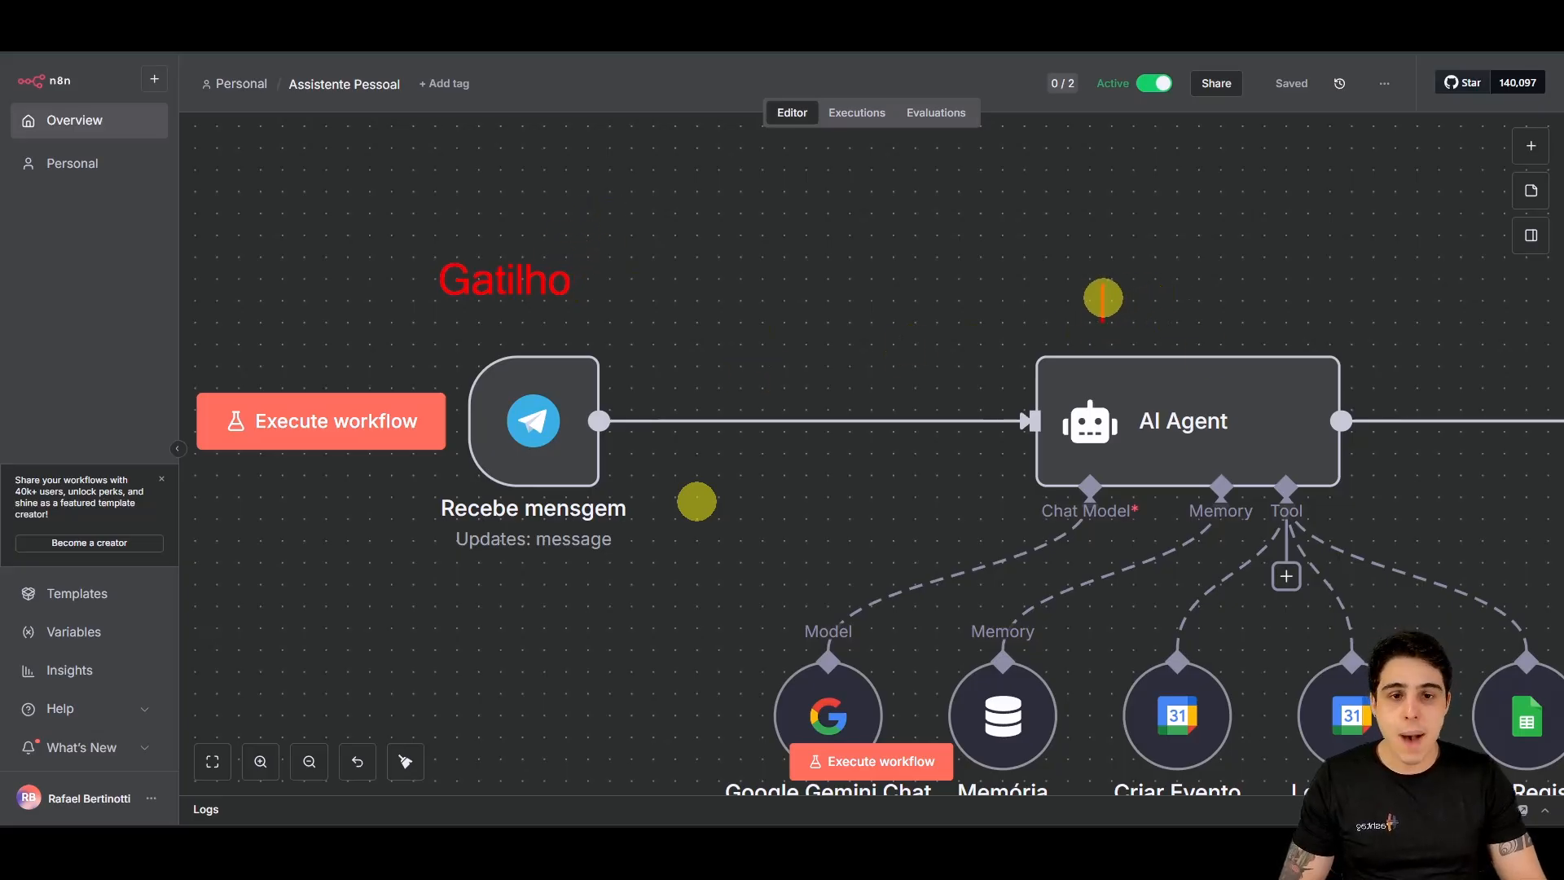
{"action": "left_click", "coordinate": [1042, 281]}
{"action": "type", "text": "Agente"}
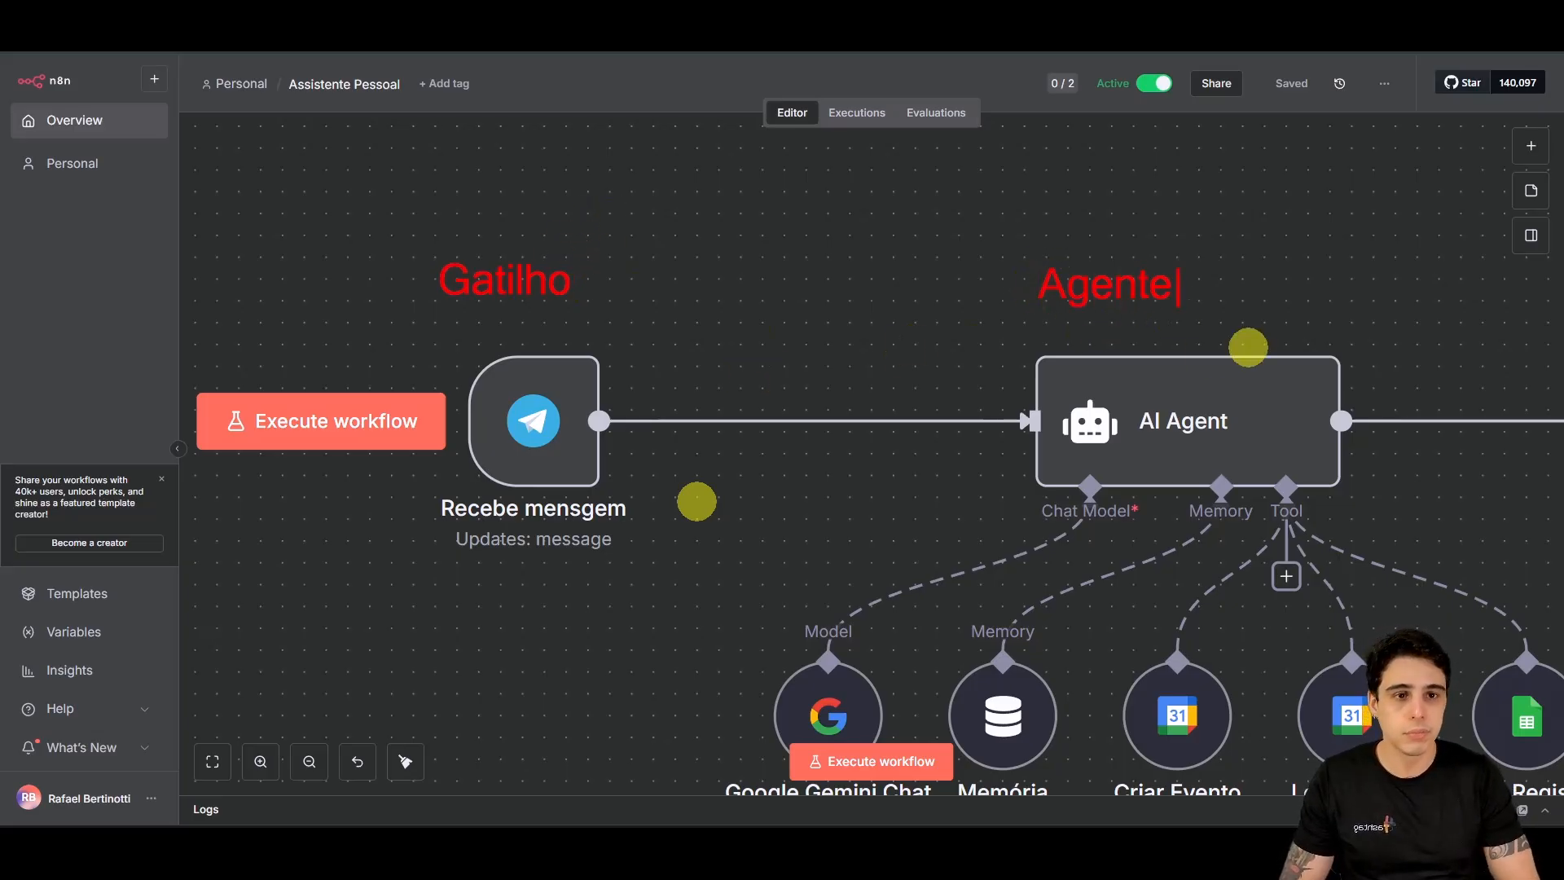
{"action": "key", "text": "Escape"}
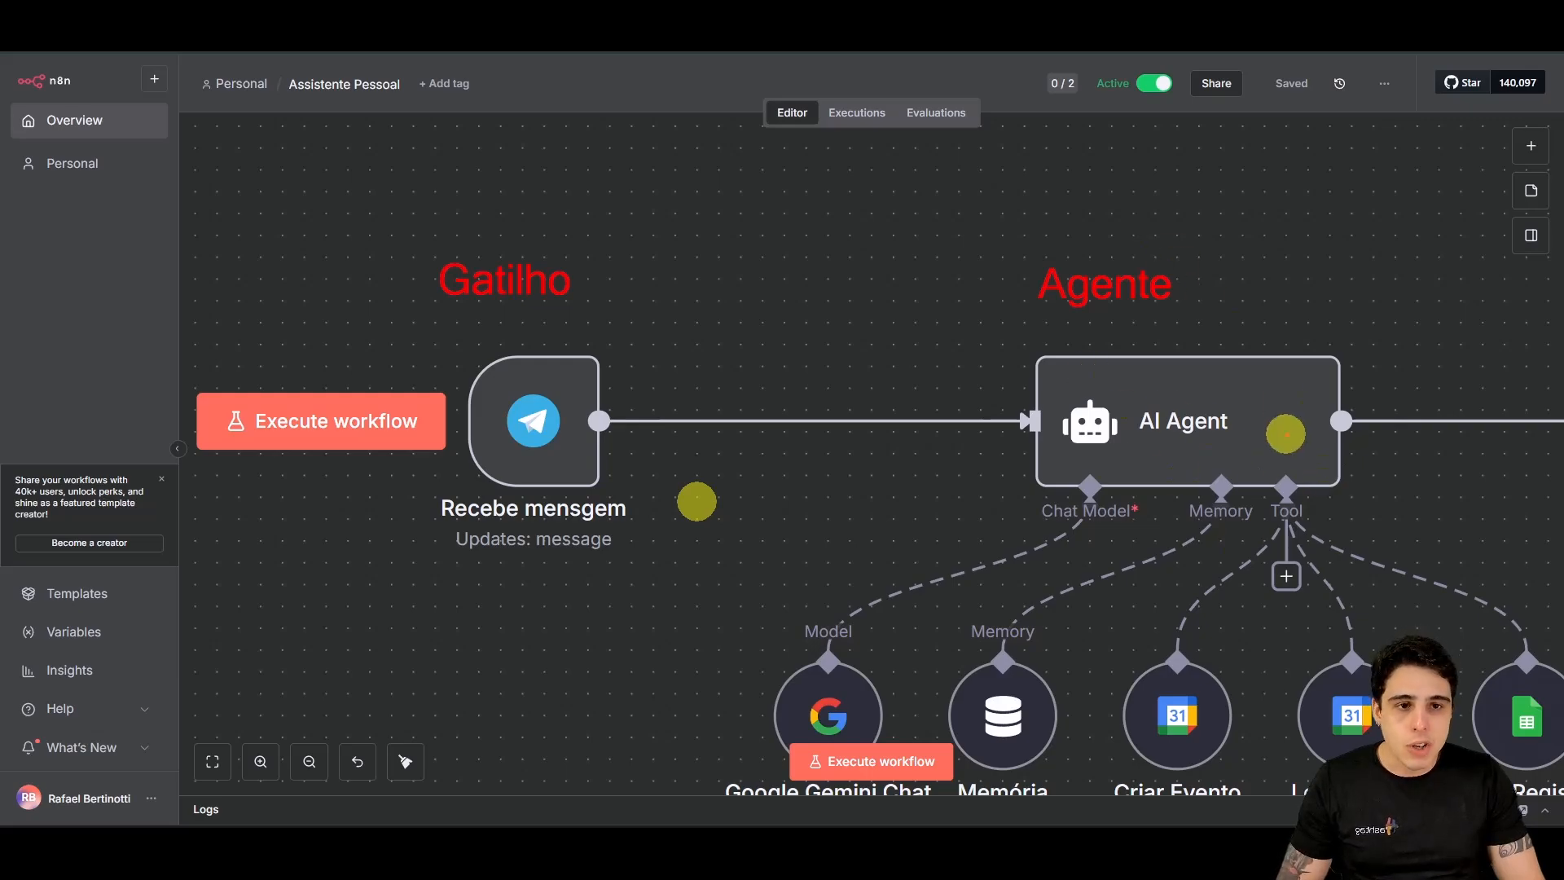
{"action": "left_click_drag", "start_coordinate": [1118, 576], "coordinate": [1118, 615]}
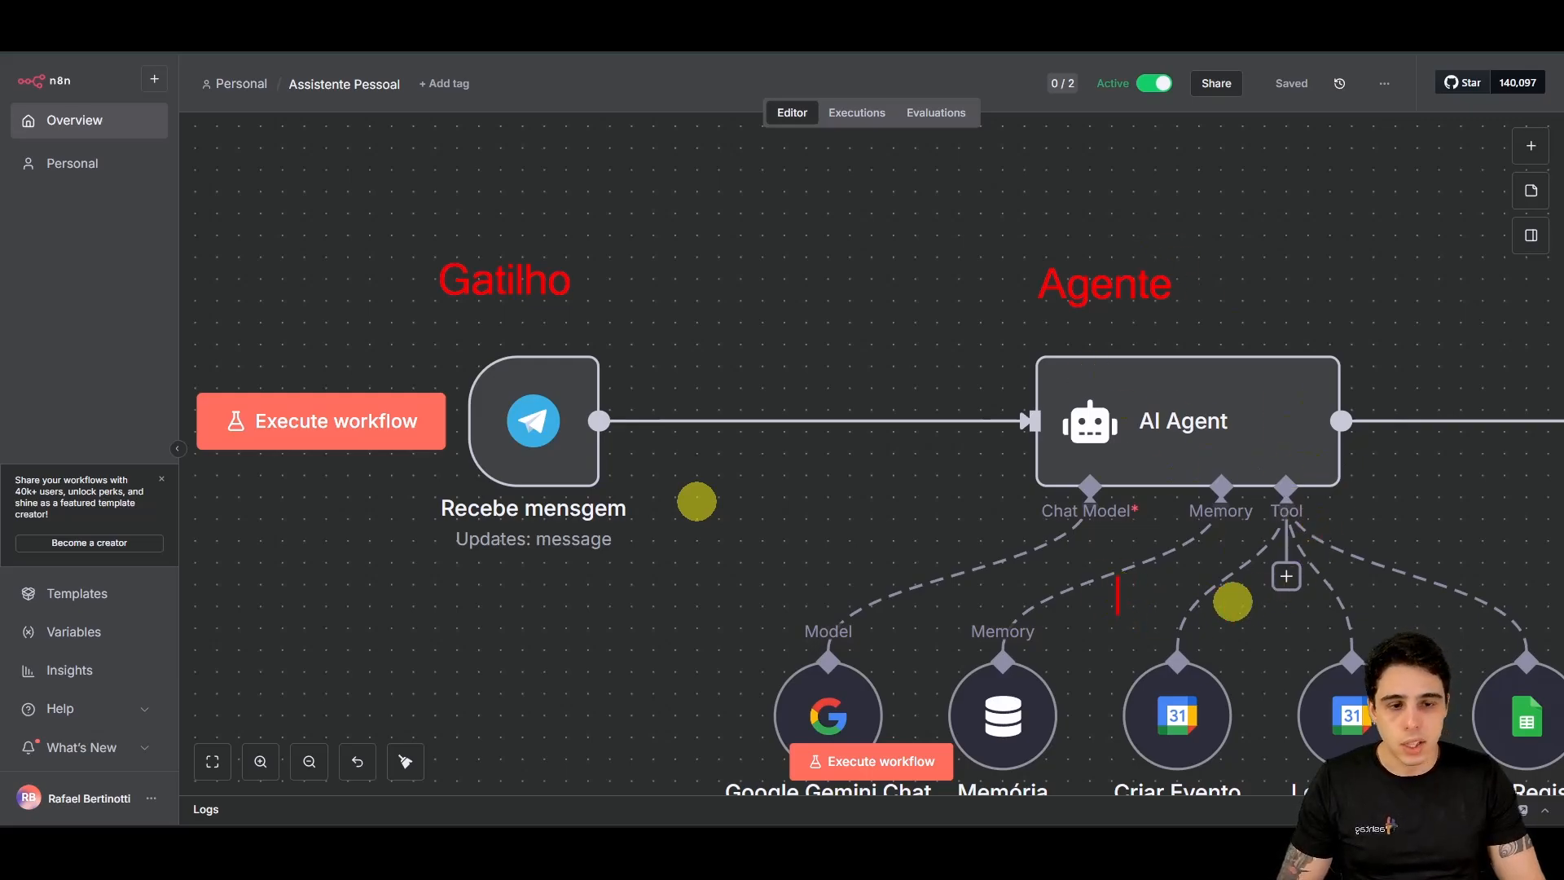
{"action": "type", "text": "Ferramenas"}
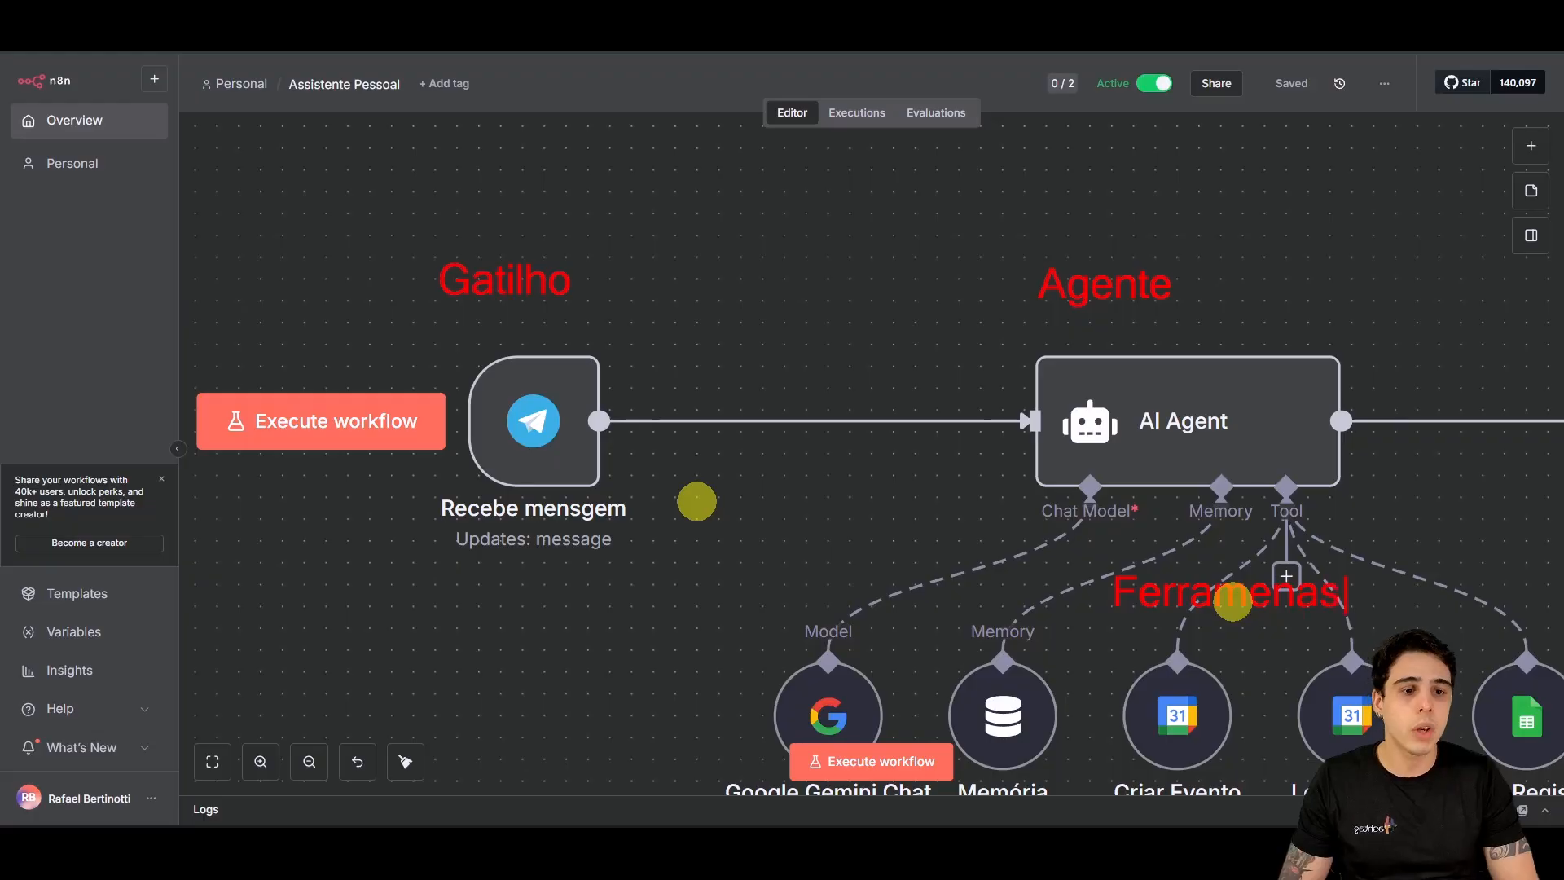
{"action": "key", "text": "Escape"}
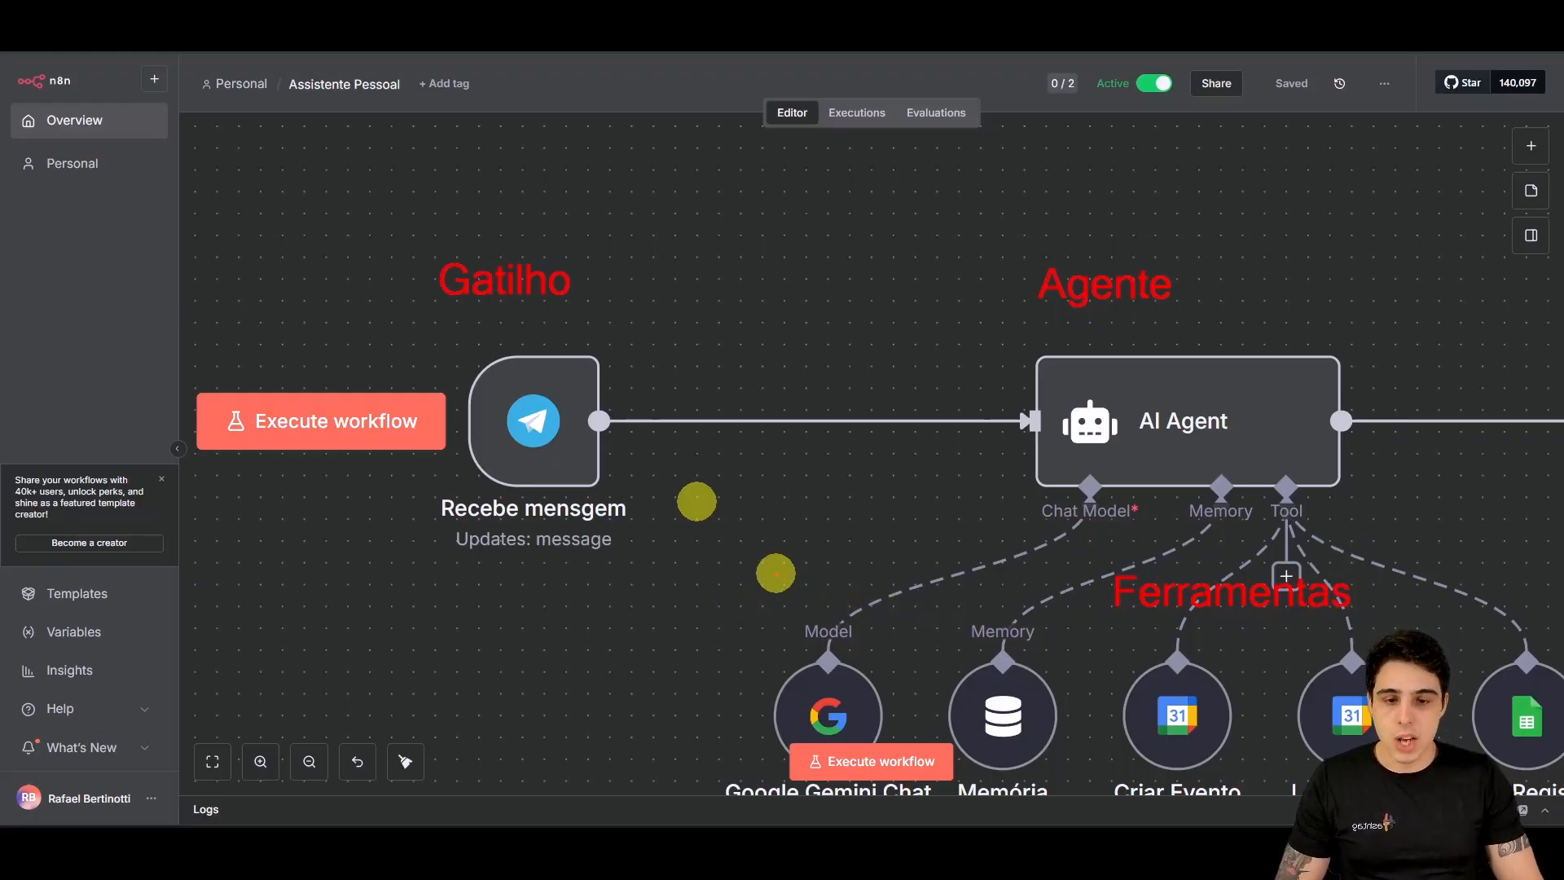
{"action": "left_click", "coordinate": [722, 619]}
{"action": "type", "text": "Modelo "}
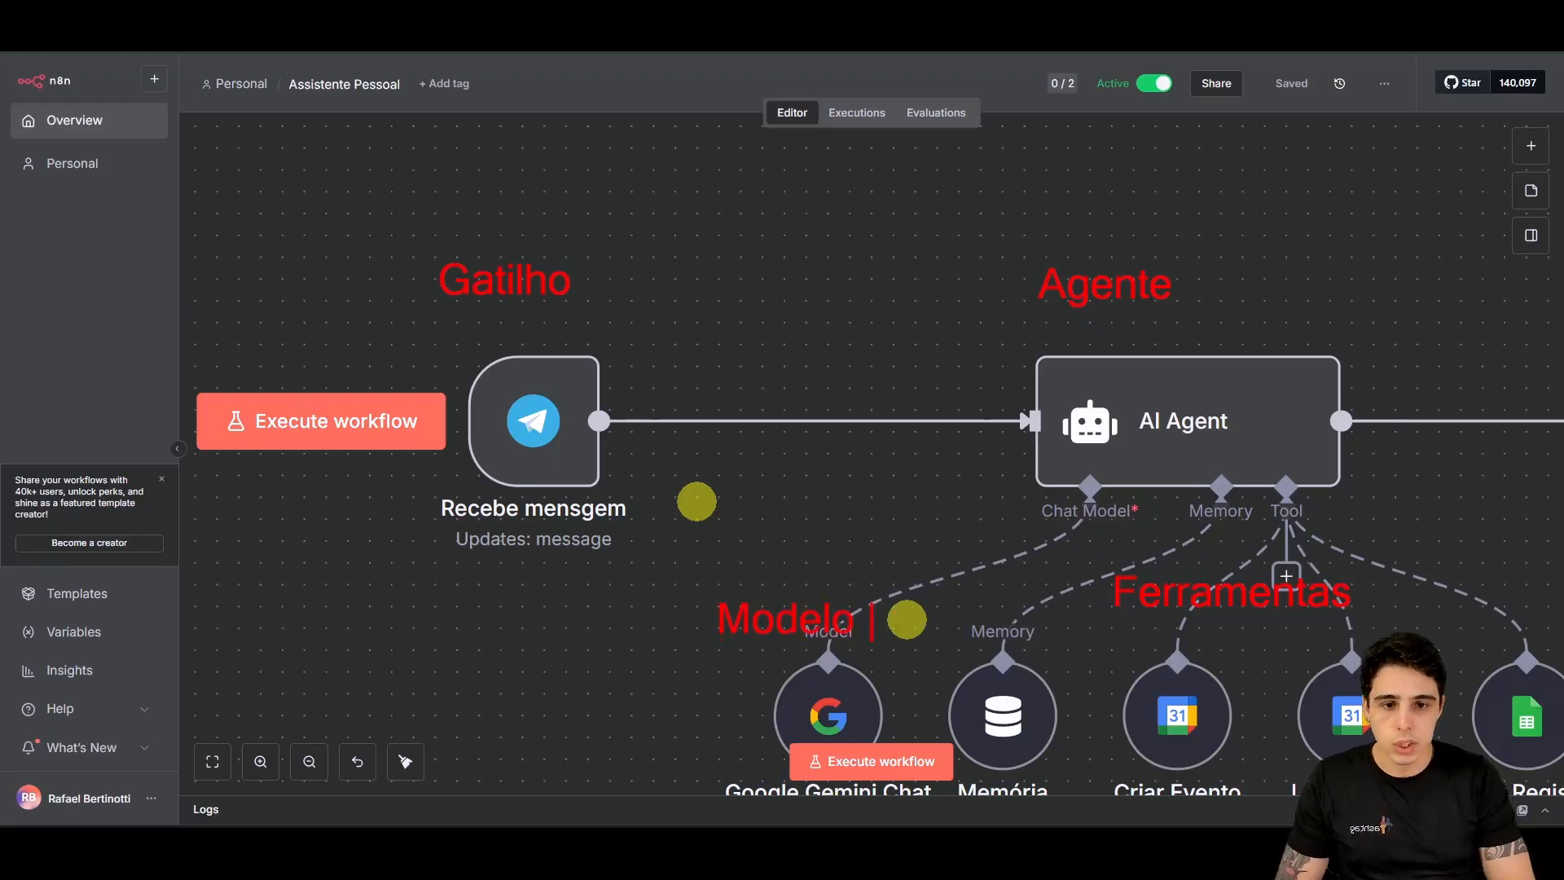
{"action": "type", "text": "de lA"}
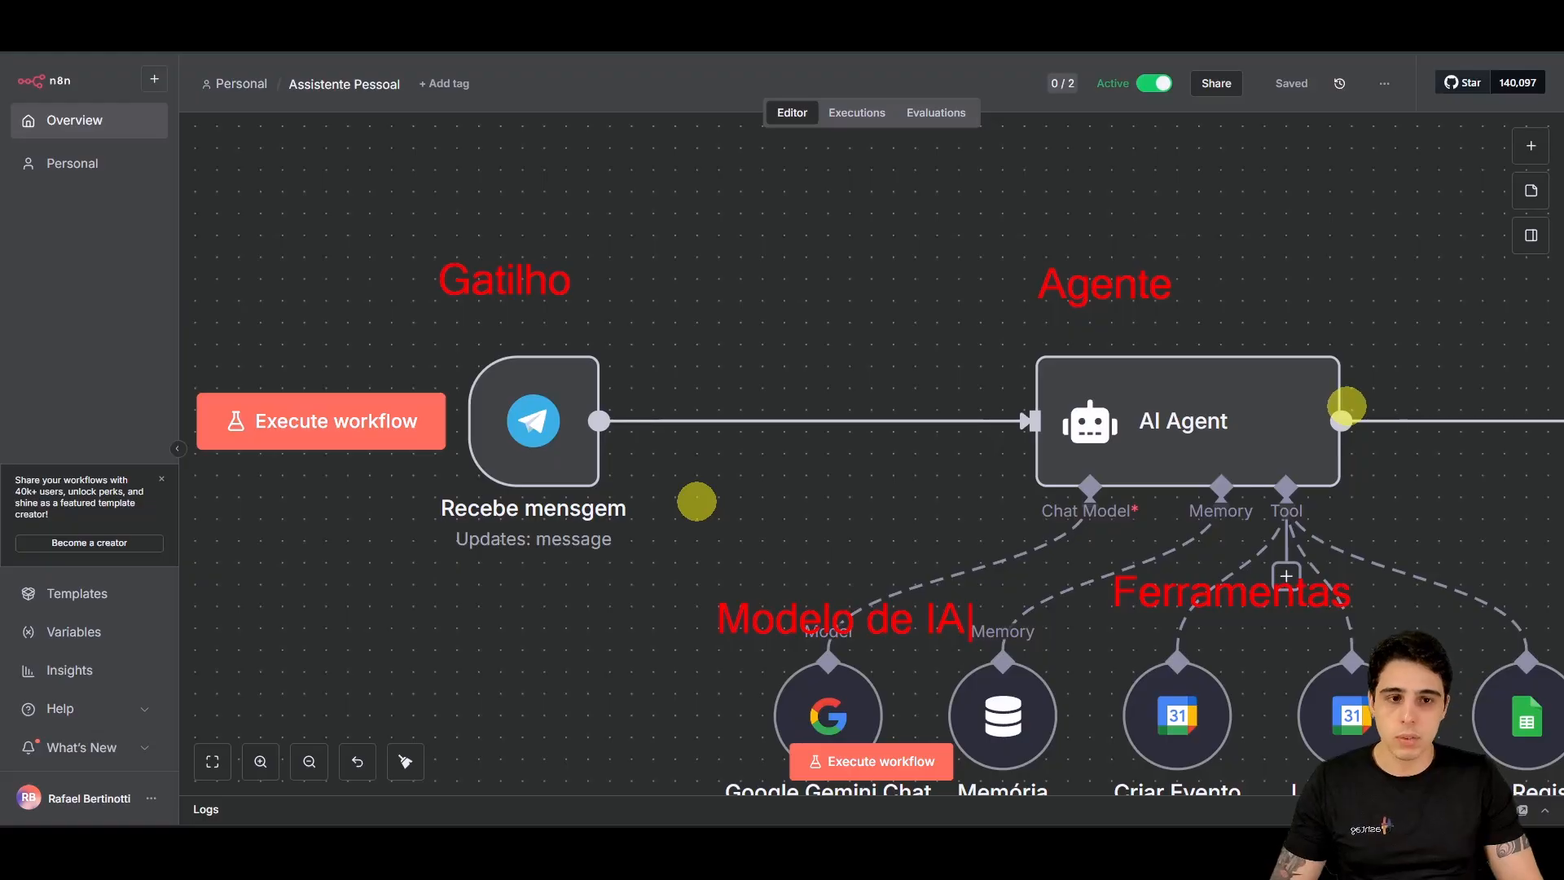
{"action": "key", "text": "Escape"}
{"action": "key", "text": "Escape"}
Step: Tidy up the node layout, recentre the workflow and show the '...' workflow options menu
{"action": "left_click_drag", "start_coordinate": [1320, 390], "coordinate": [805, 395]}
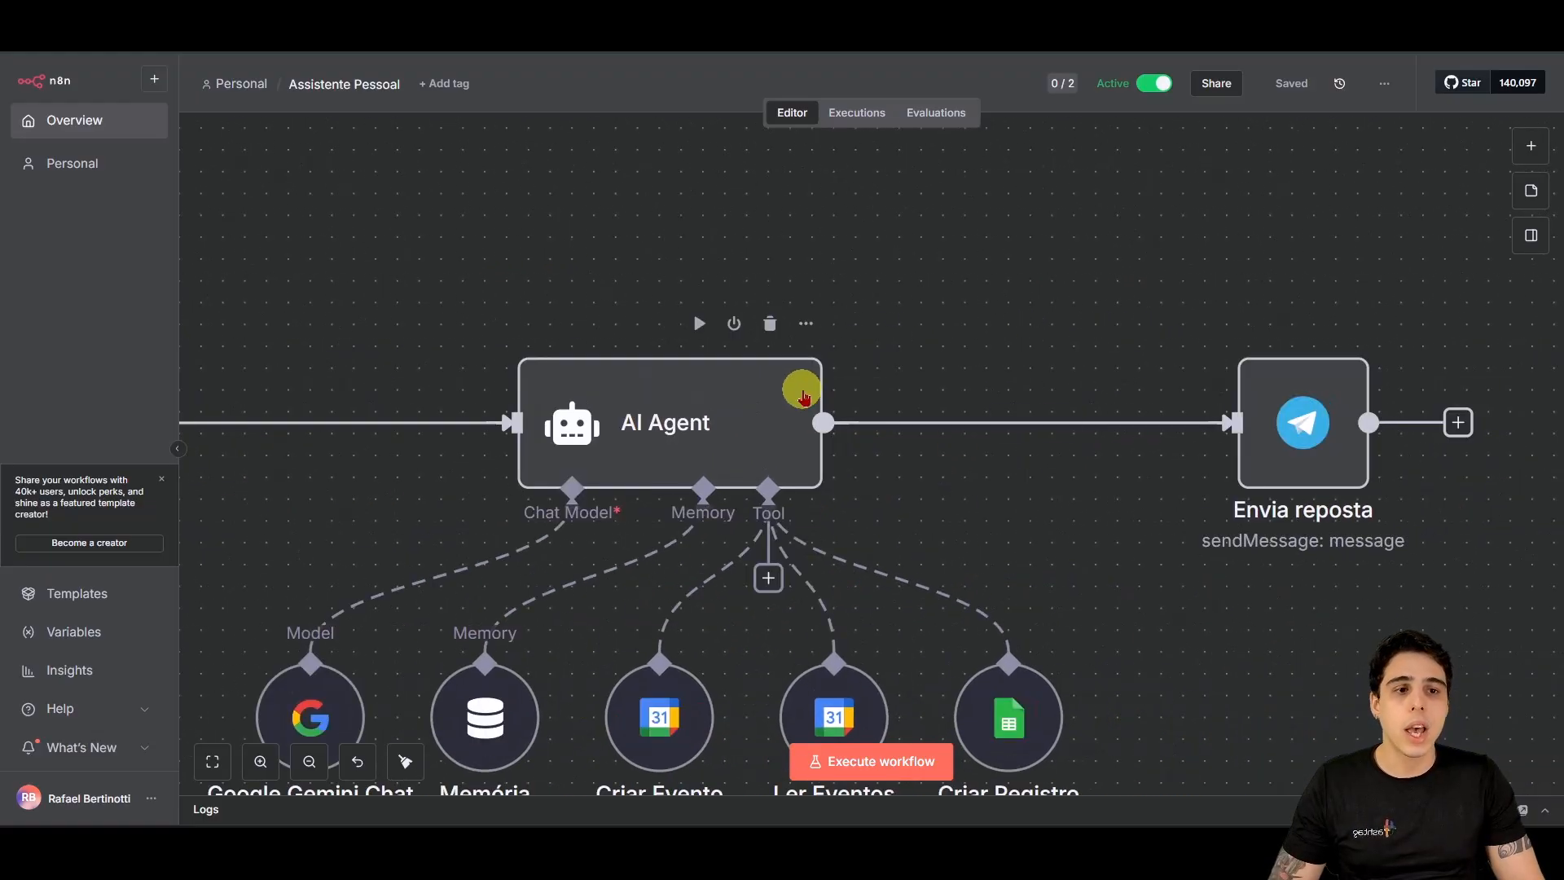
{"action": "scroll", "coordinate": [1066, 422], "scroll_direction": "down", "scroll_amount": 3}
{"action": "left_click_drag", "start_coordinate": [1127, 534], "coordinate": [1244, 502]}
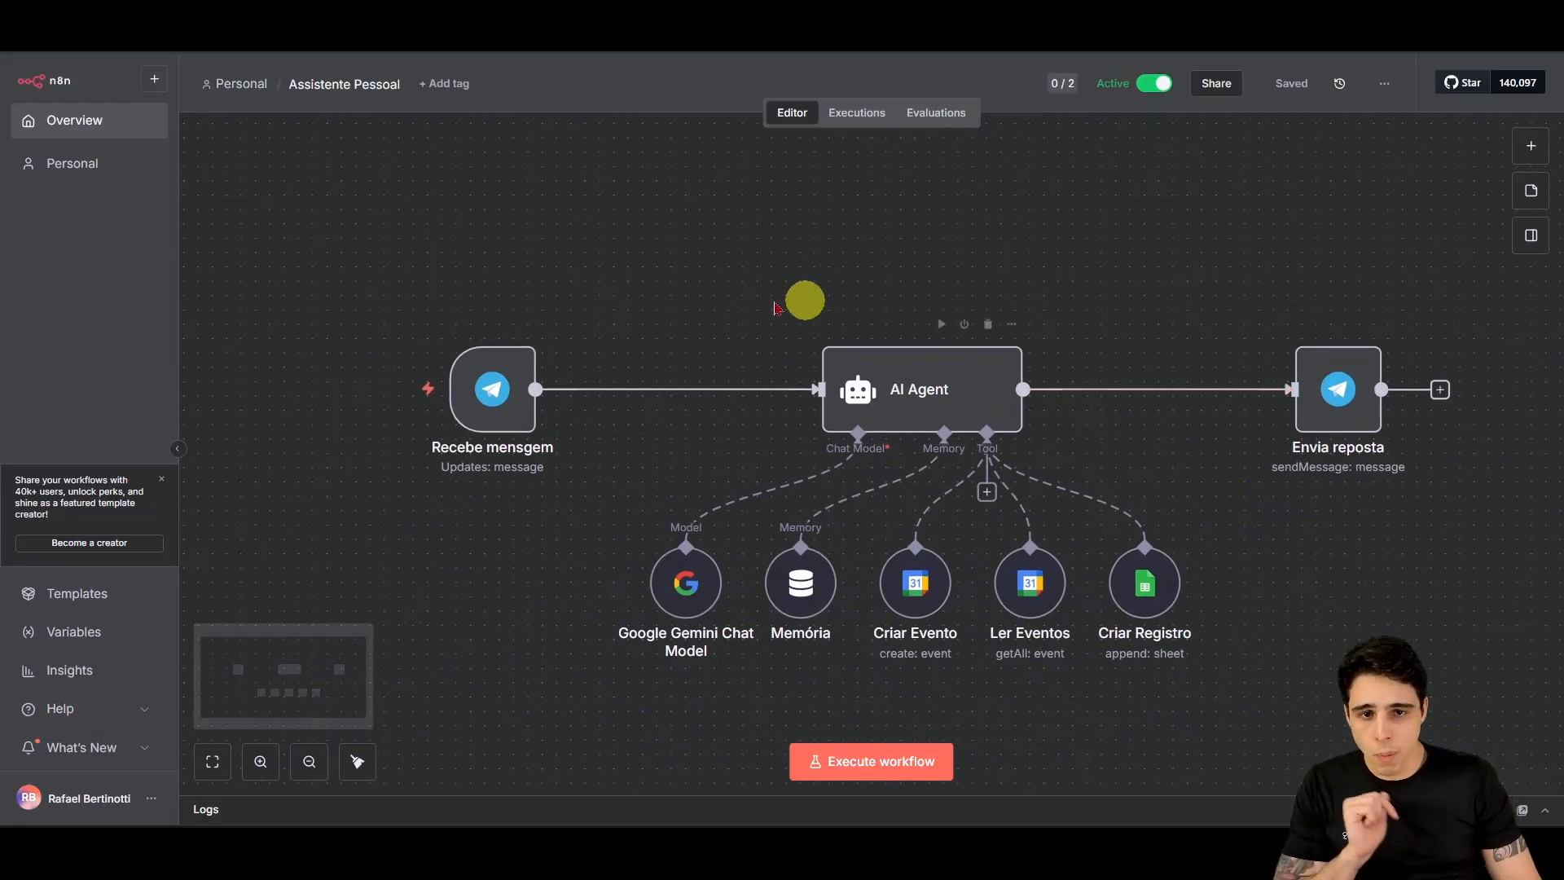
{"action": "left_click", "coordinate": [355, 763]}
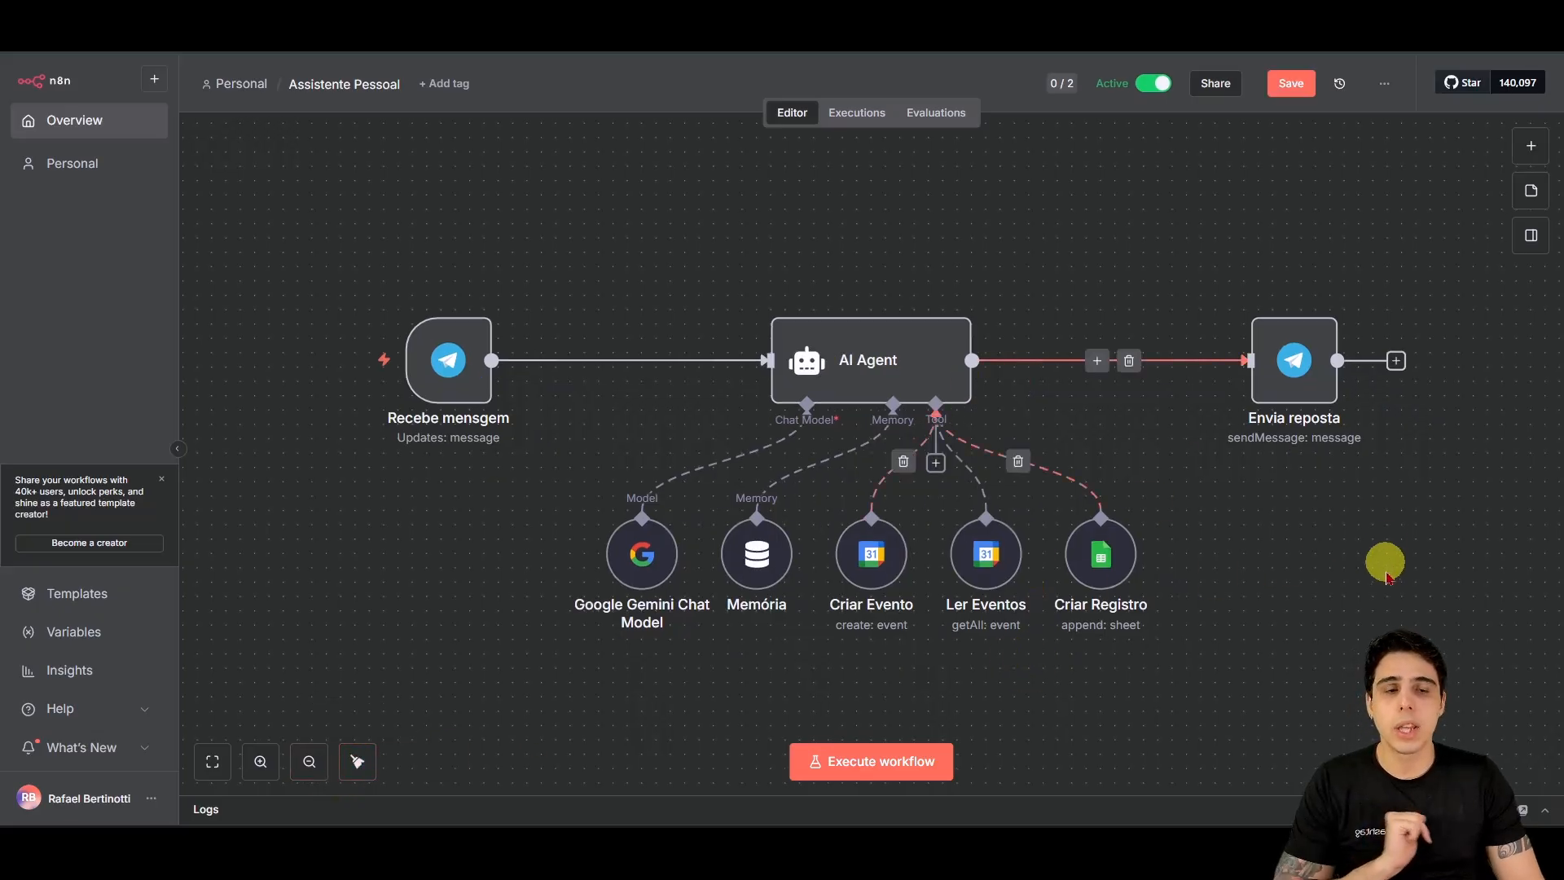
{"action": "left_click_drag", "start_coordinate": [1381, 563], "coordinate": [1303, 561]}
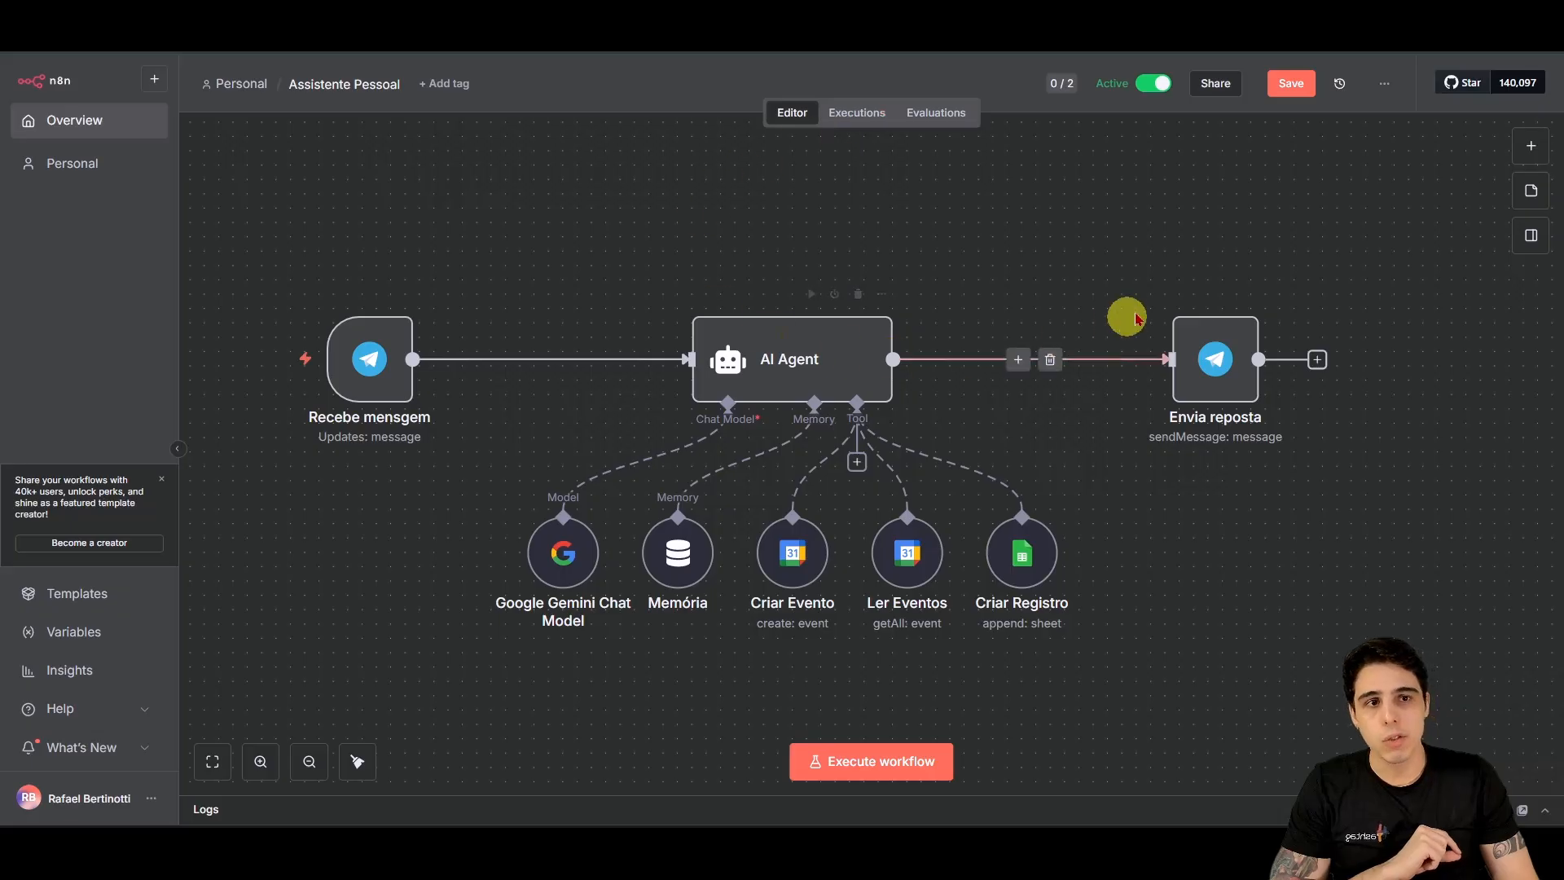
{"action": "left_click", "coordinate": [1387, 97]}
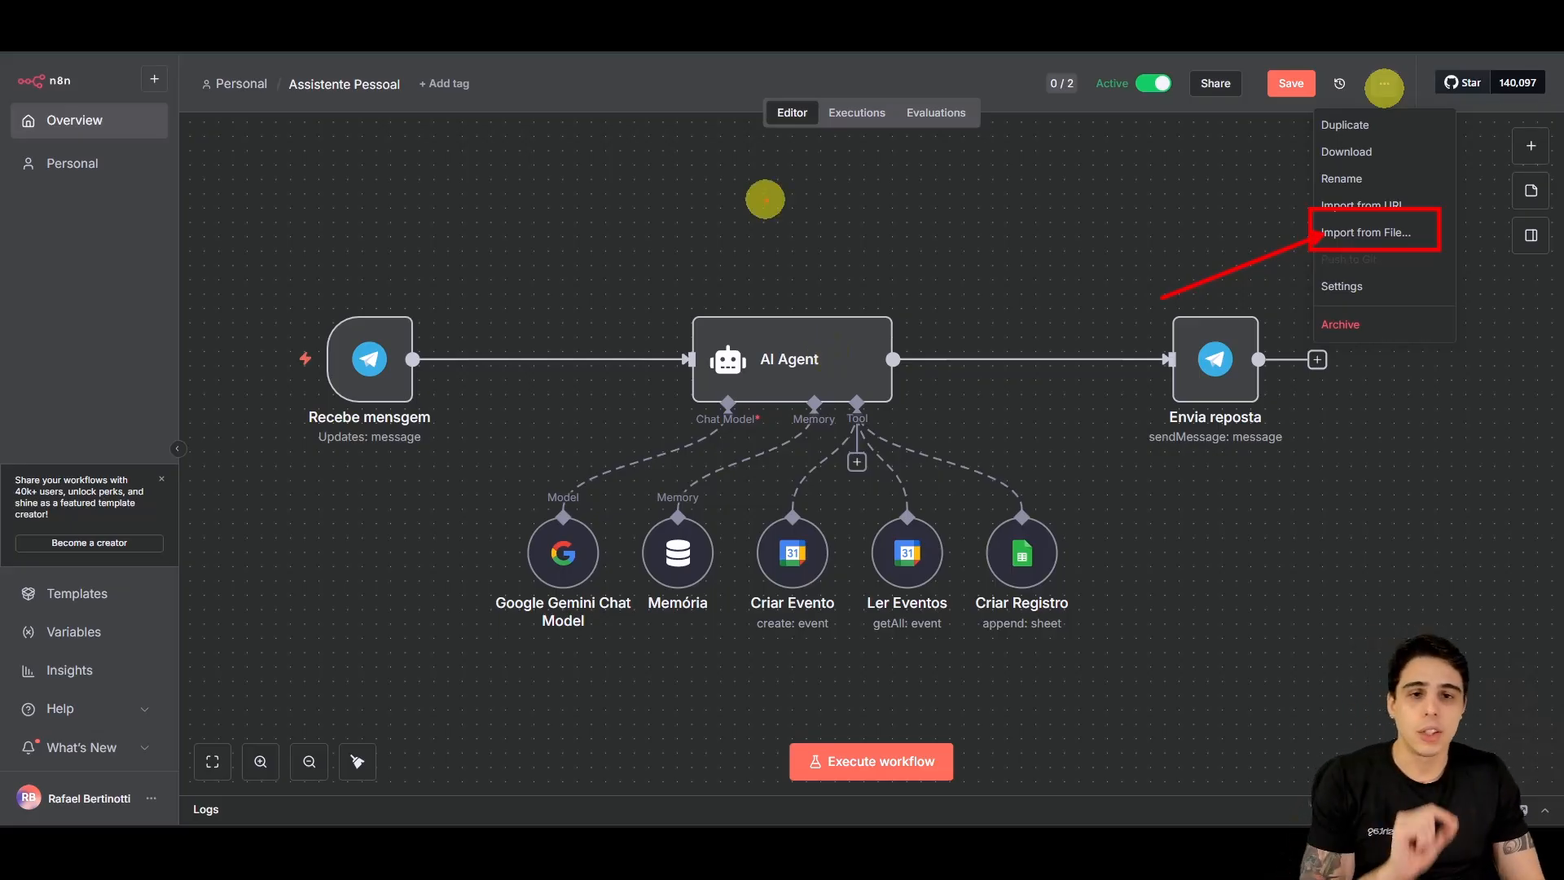
Step: Dismiss the workflow options menu by clicking the empty canvas
{"action": "left_click", "coordinate": [1079, 300]}
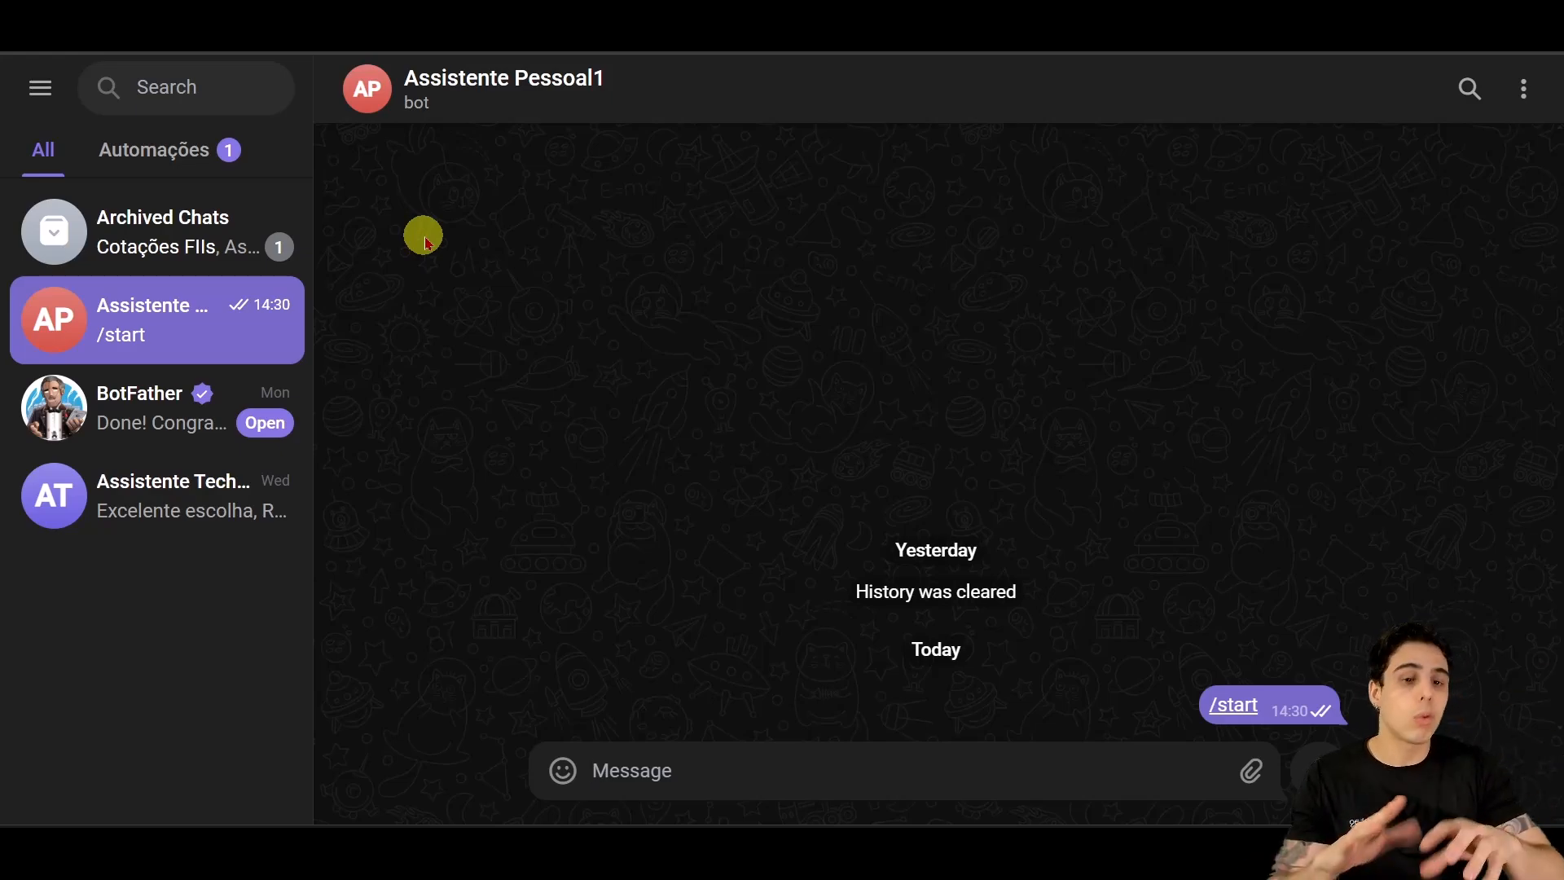
Step: Send the bot 'Olá, tudo bem?', enlarge the page to 175%, then send your name
{"action": "type", "text": "Ol"}
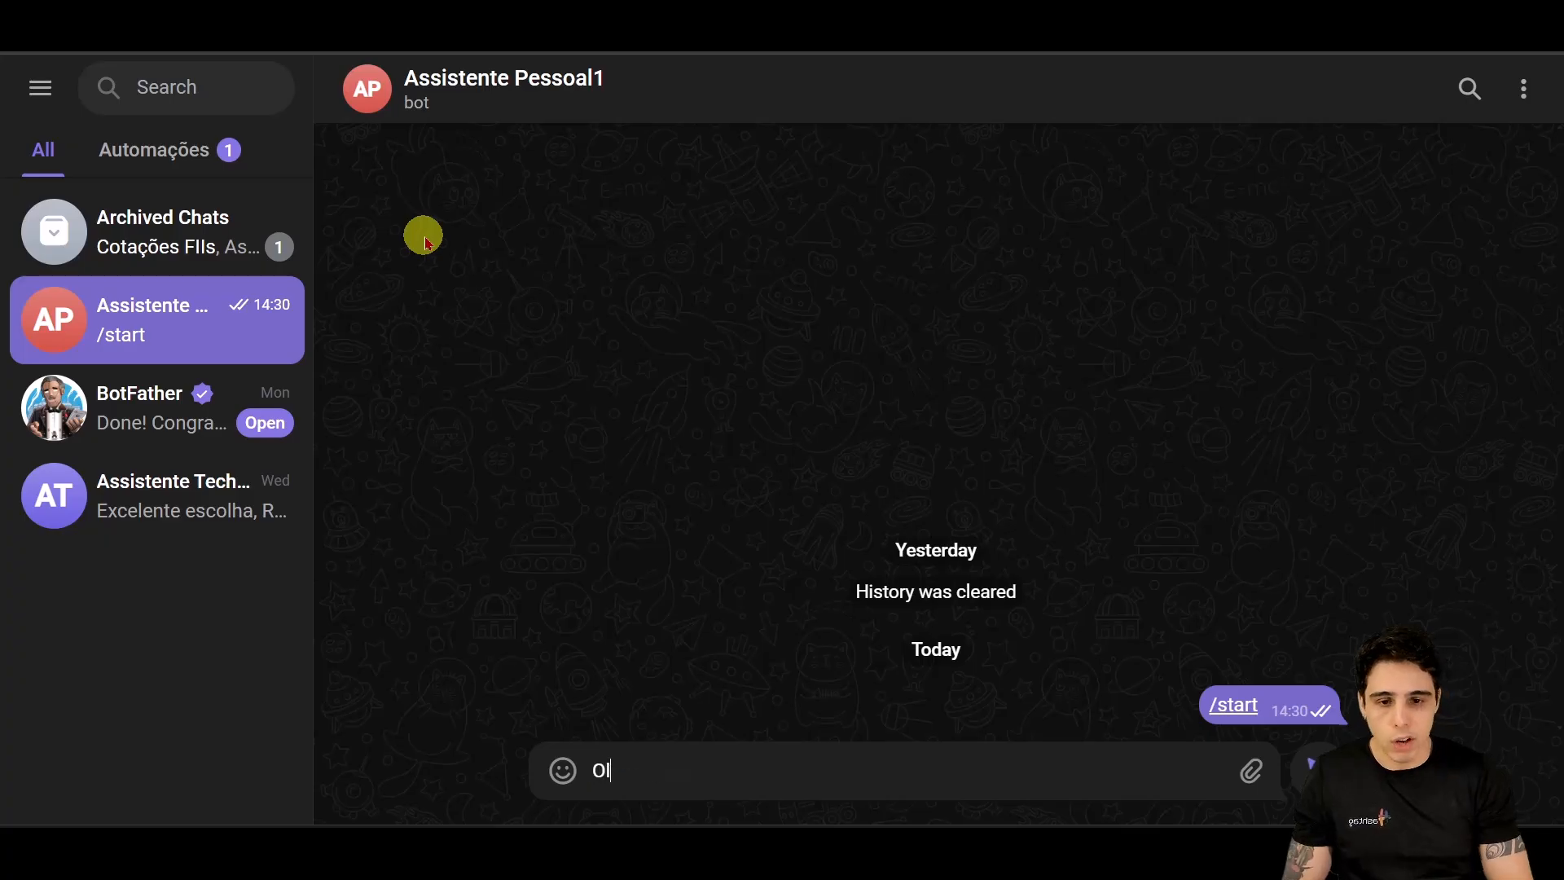
{"action": "type", "text": "á, tudo bem?"}
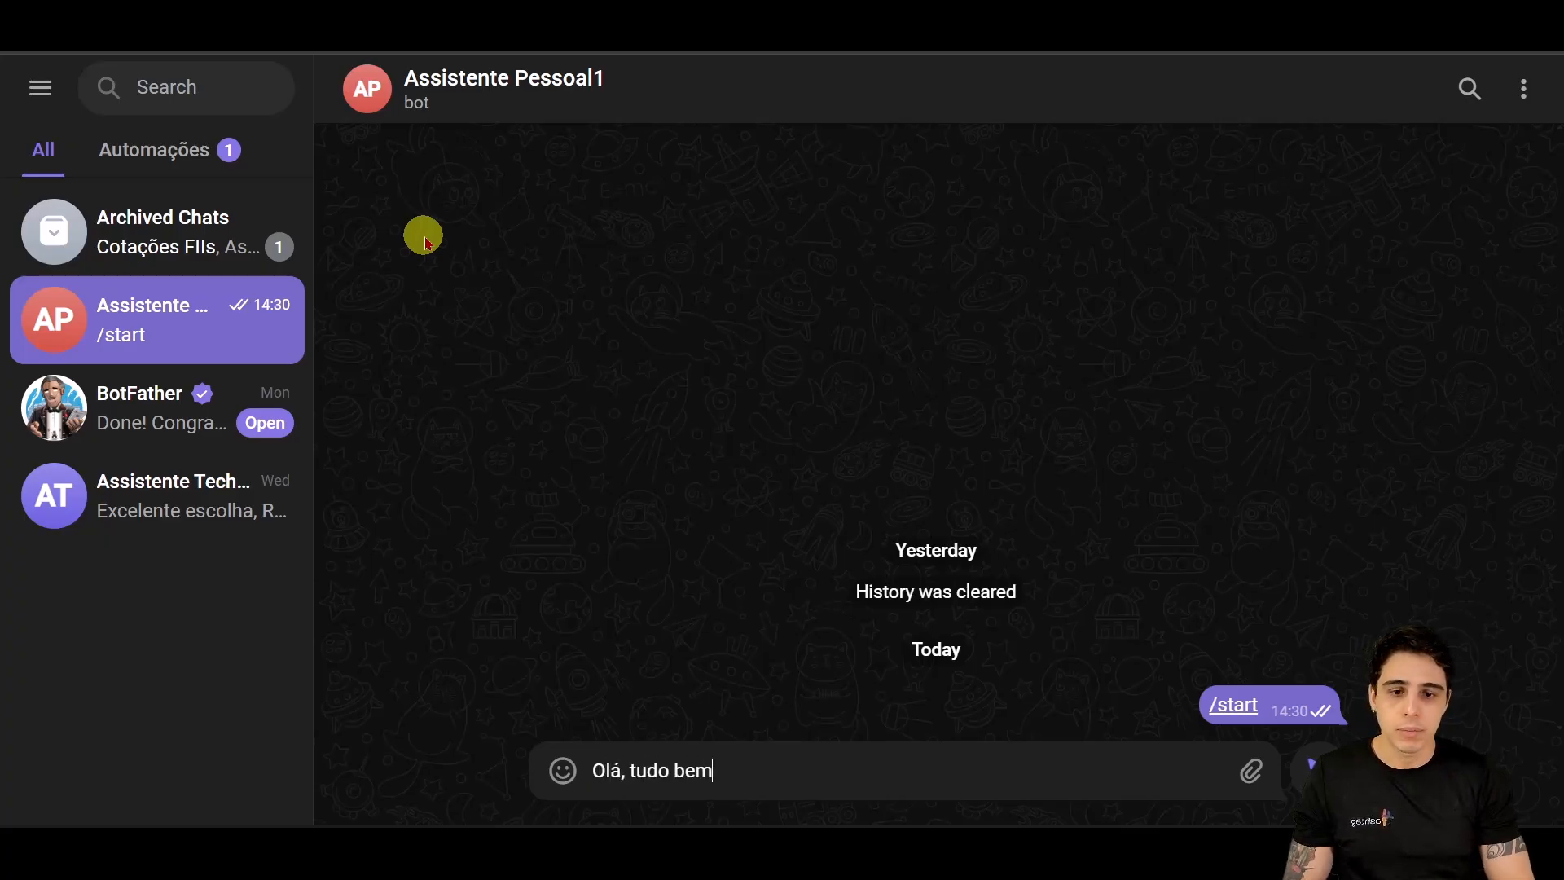
{"action": "key", "text": "Return"}
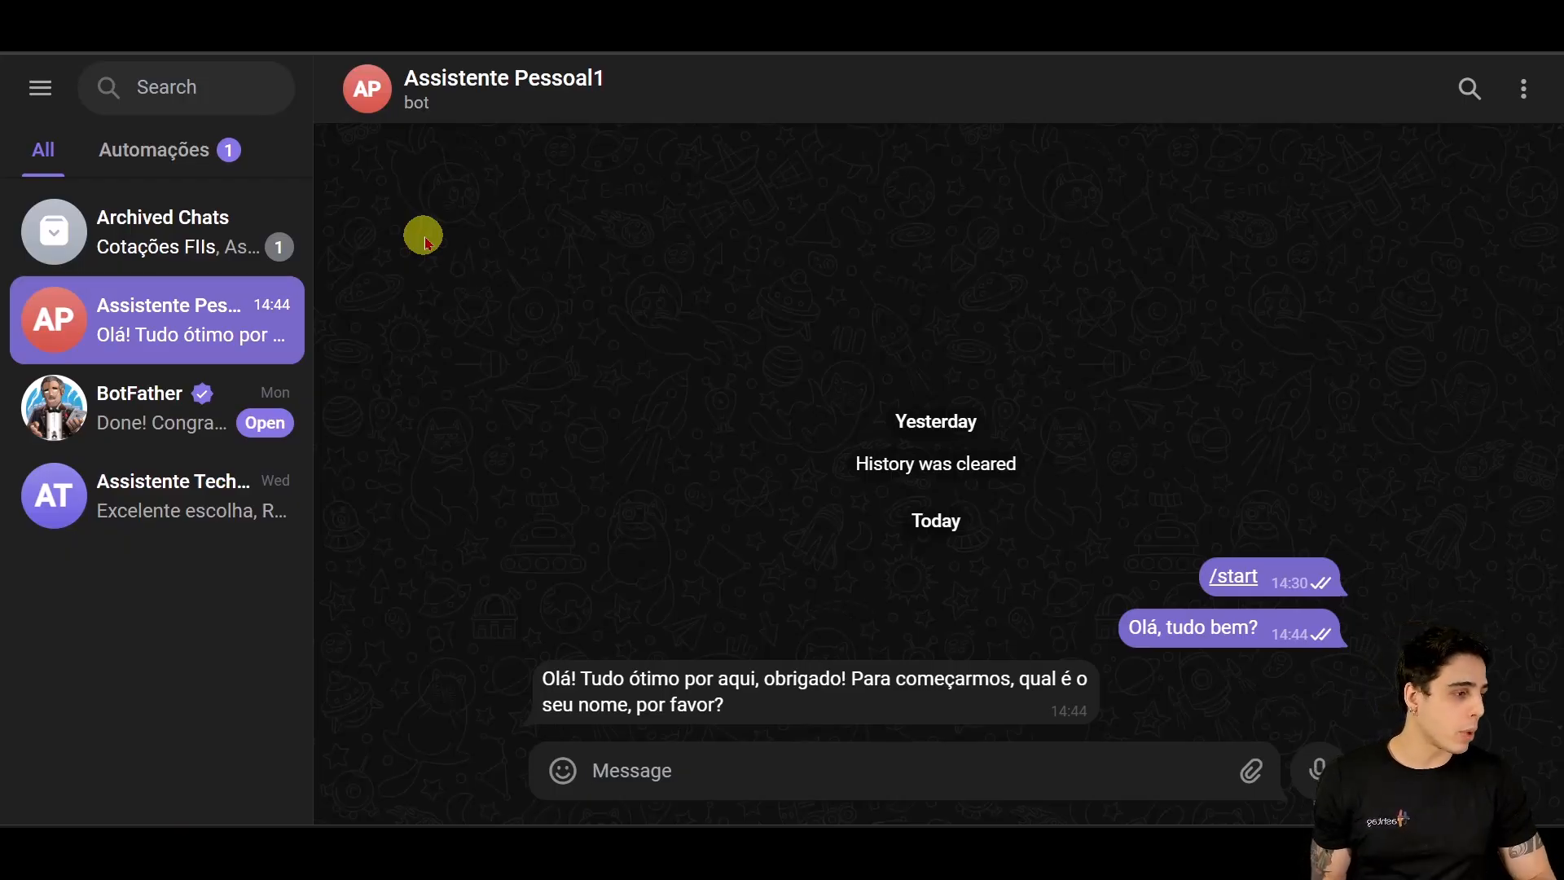
{"action": "key", "text": "ctrl+plus"}
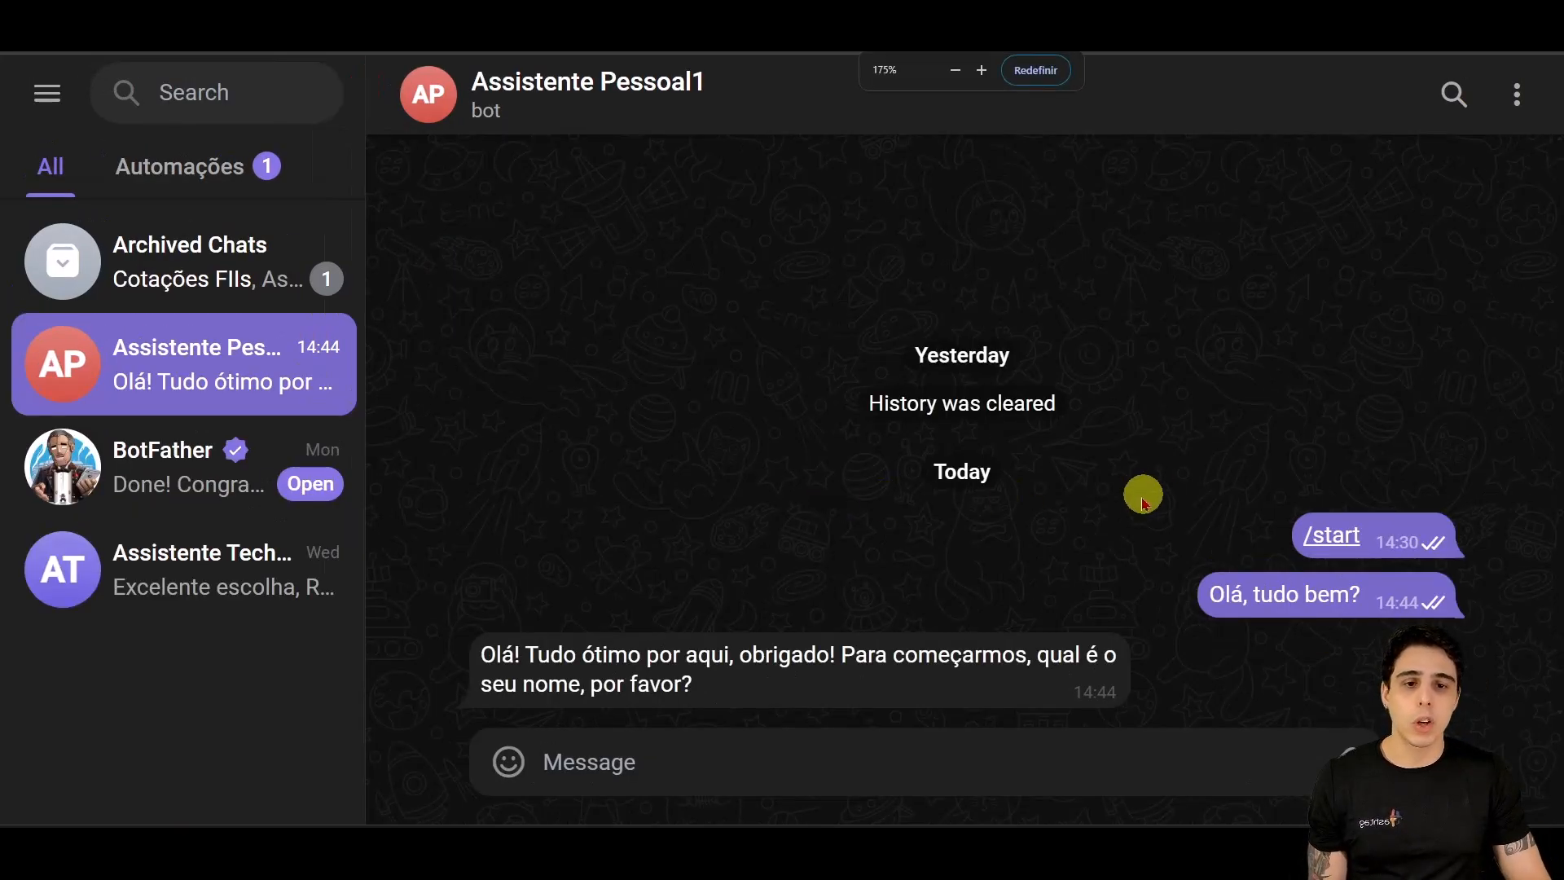
{"action": "type", "text": "Rafael"}
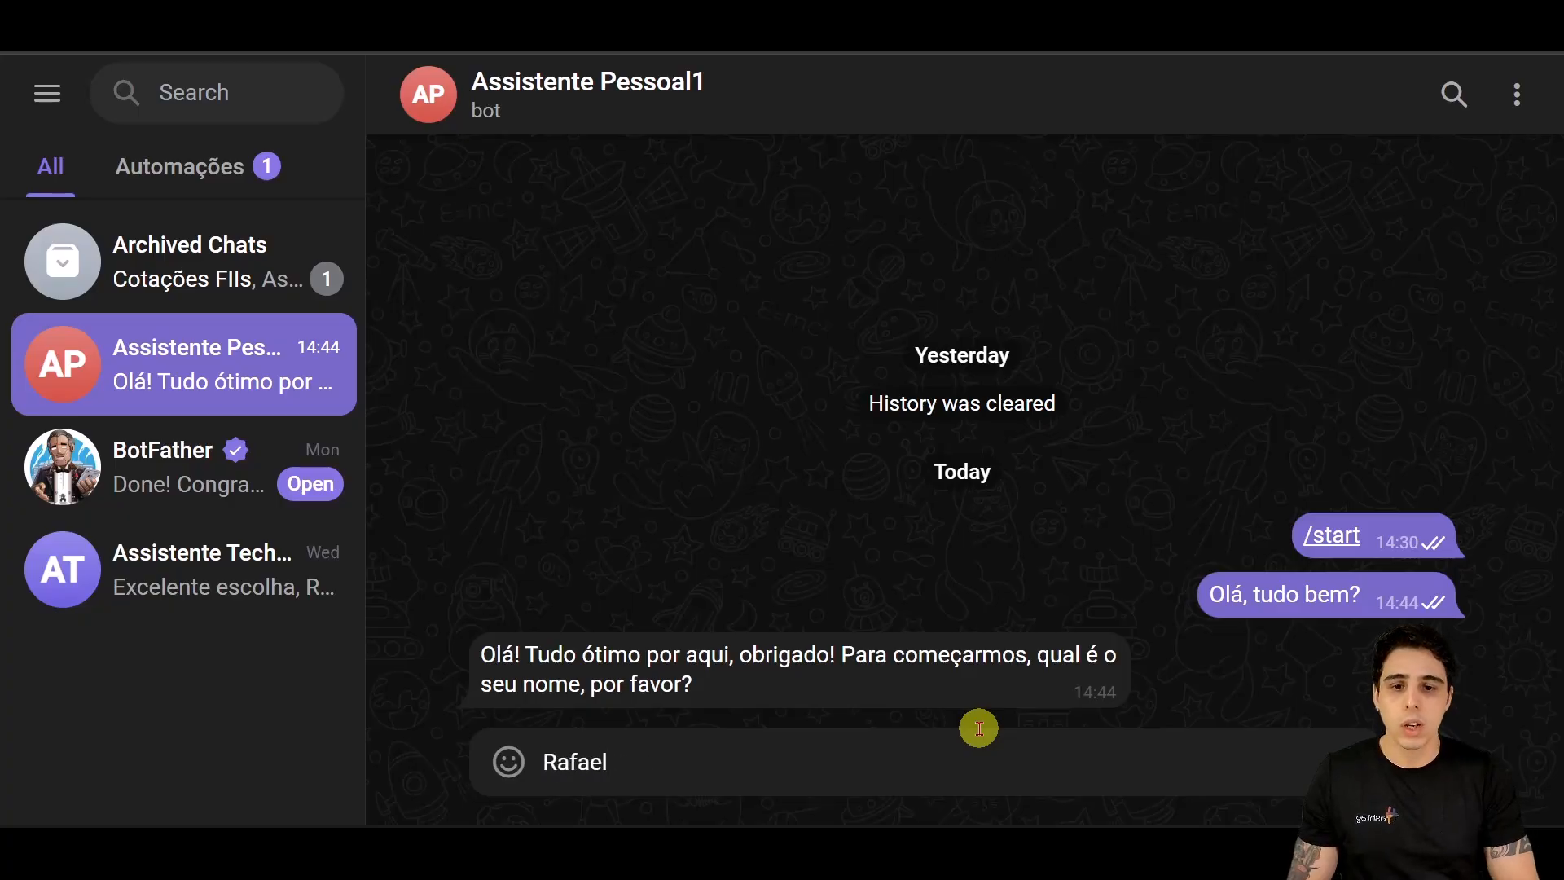
{"action": "key", "text": "Return"}
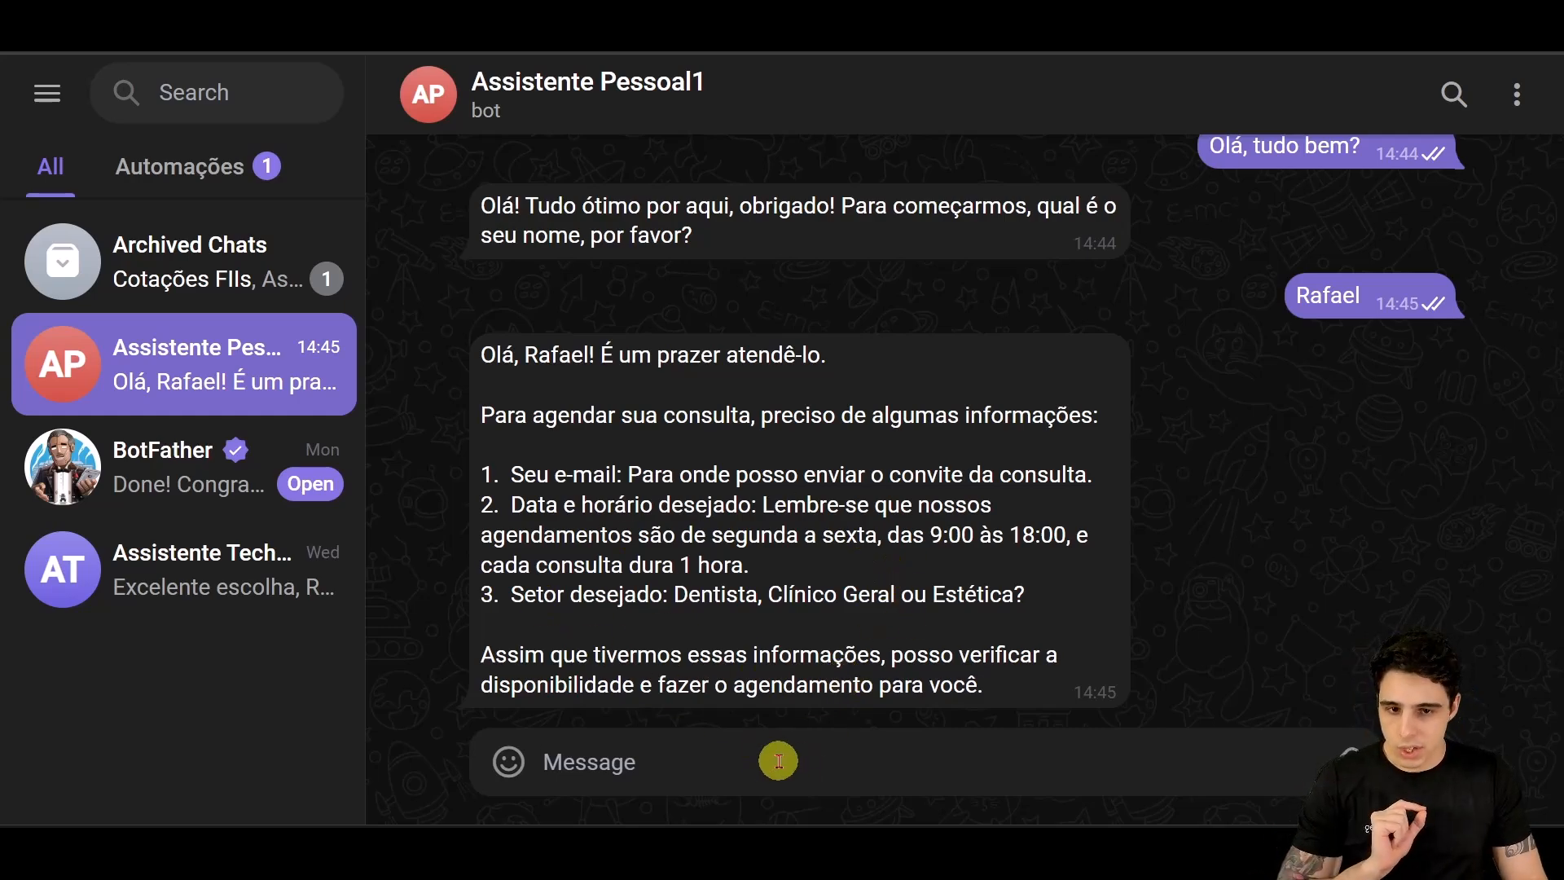
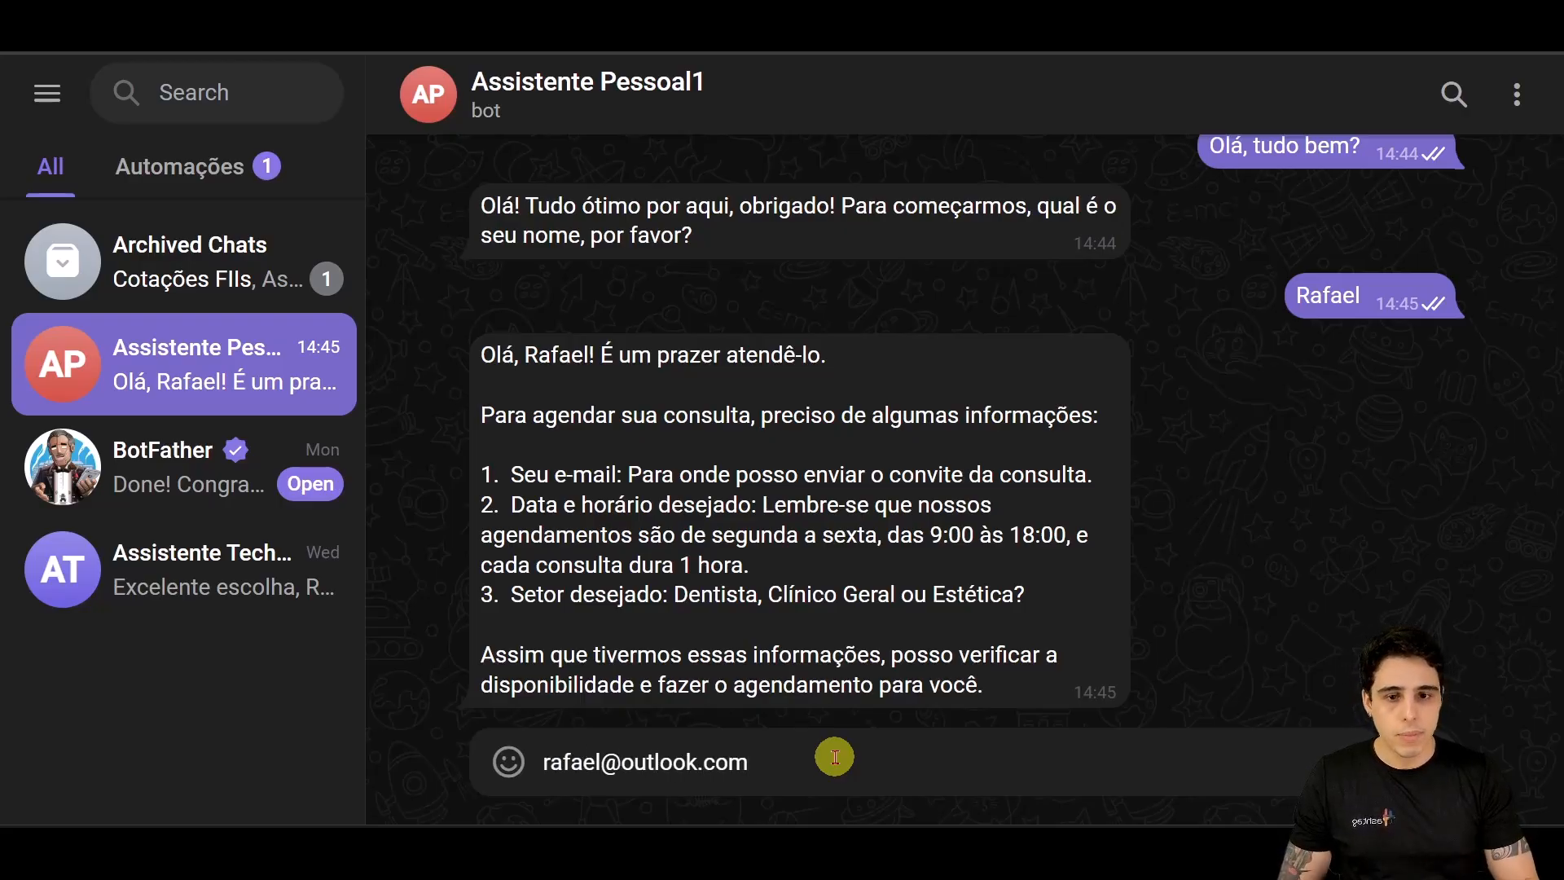
Step: Send one three-line message: your e-mail address, 'Amanhã às 15h' and 'Dentista'
{"action": "key", "text": "shift+Return"}
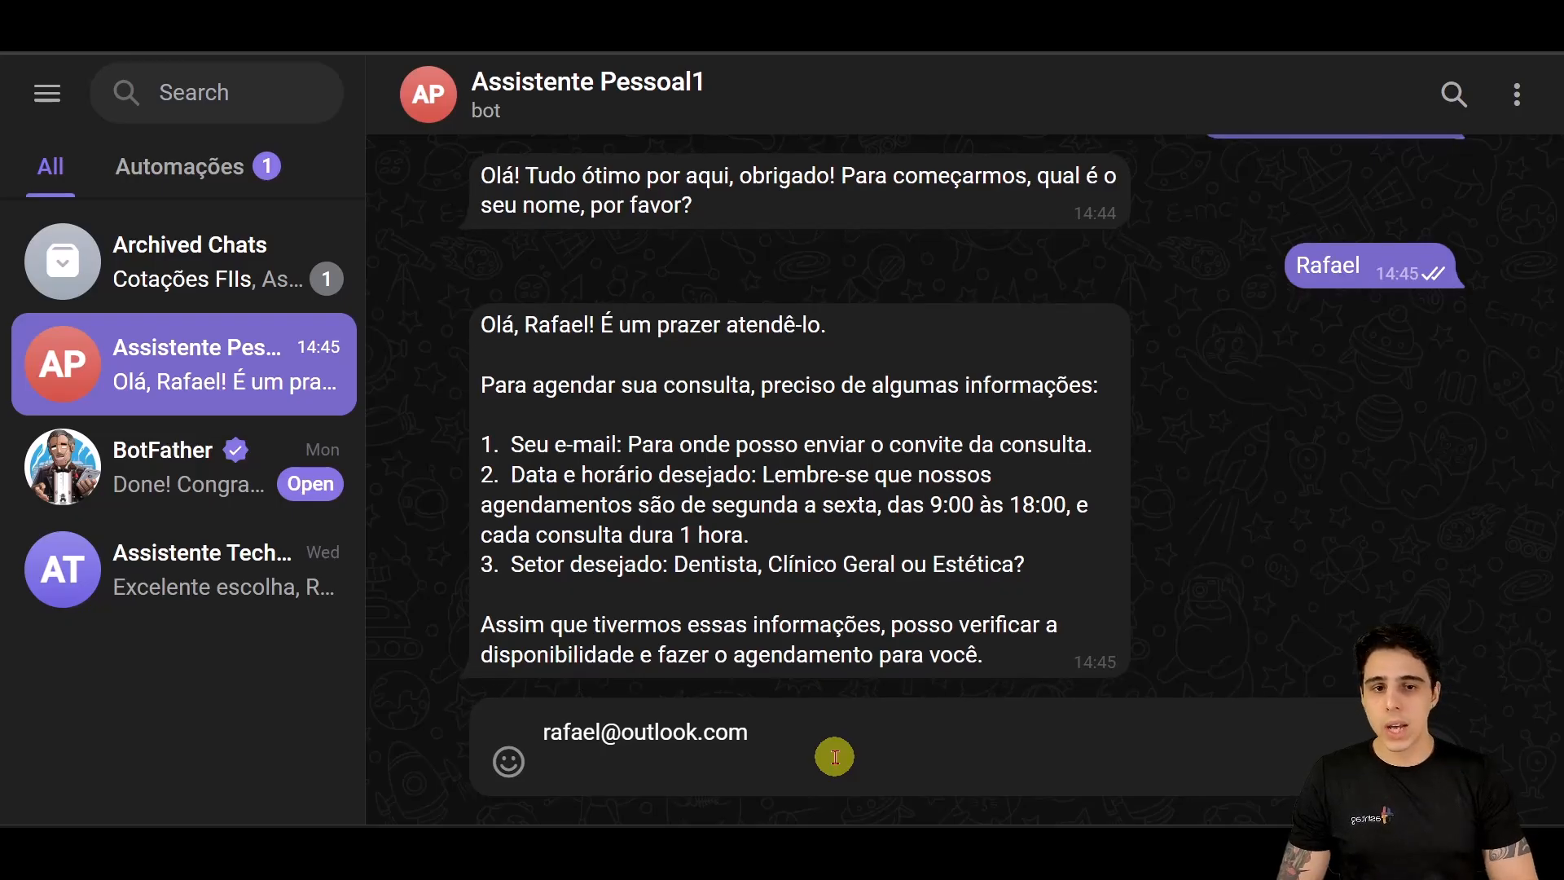
{"action": "type", "text": "Manh"}
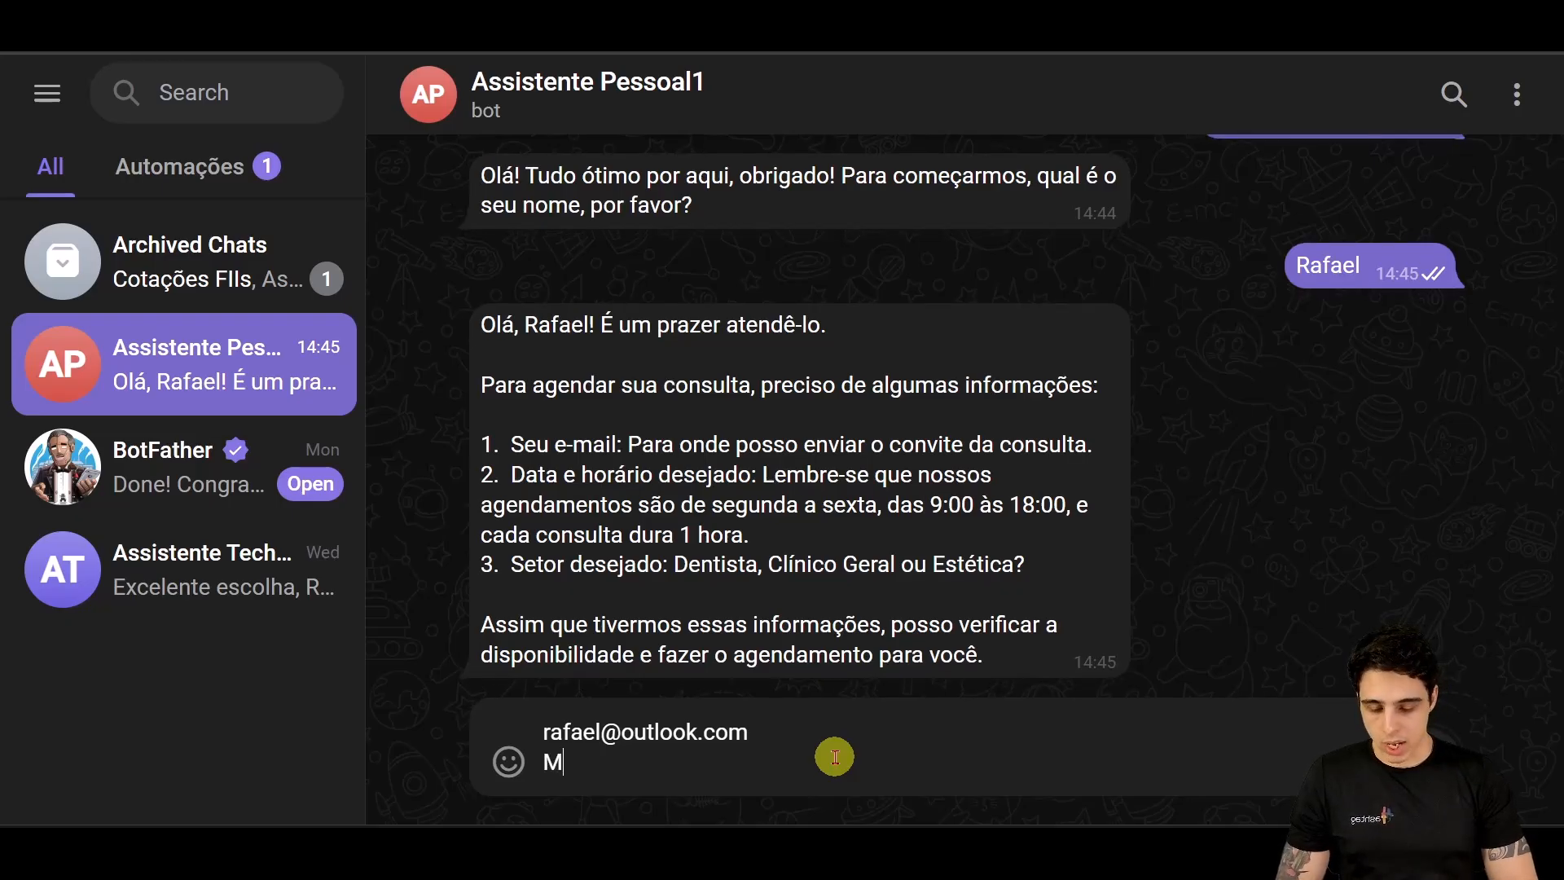
{"action": "key", "text": "BackSpace"}
{"action": "key", "text": "BackSpace"}
{"action": "key", "text": "BackSpace"}
{"action": "key", "text": "BackSpace"}
{"action": "type", "text": "Amn"}
{"action": "key", "text": "BackSpace"}
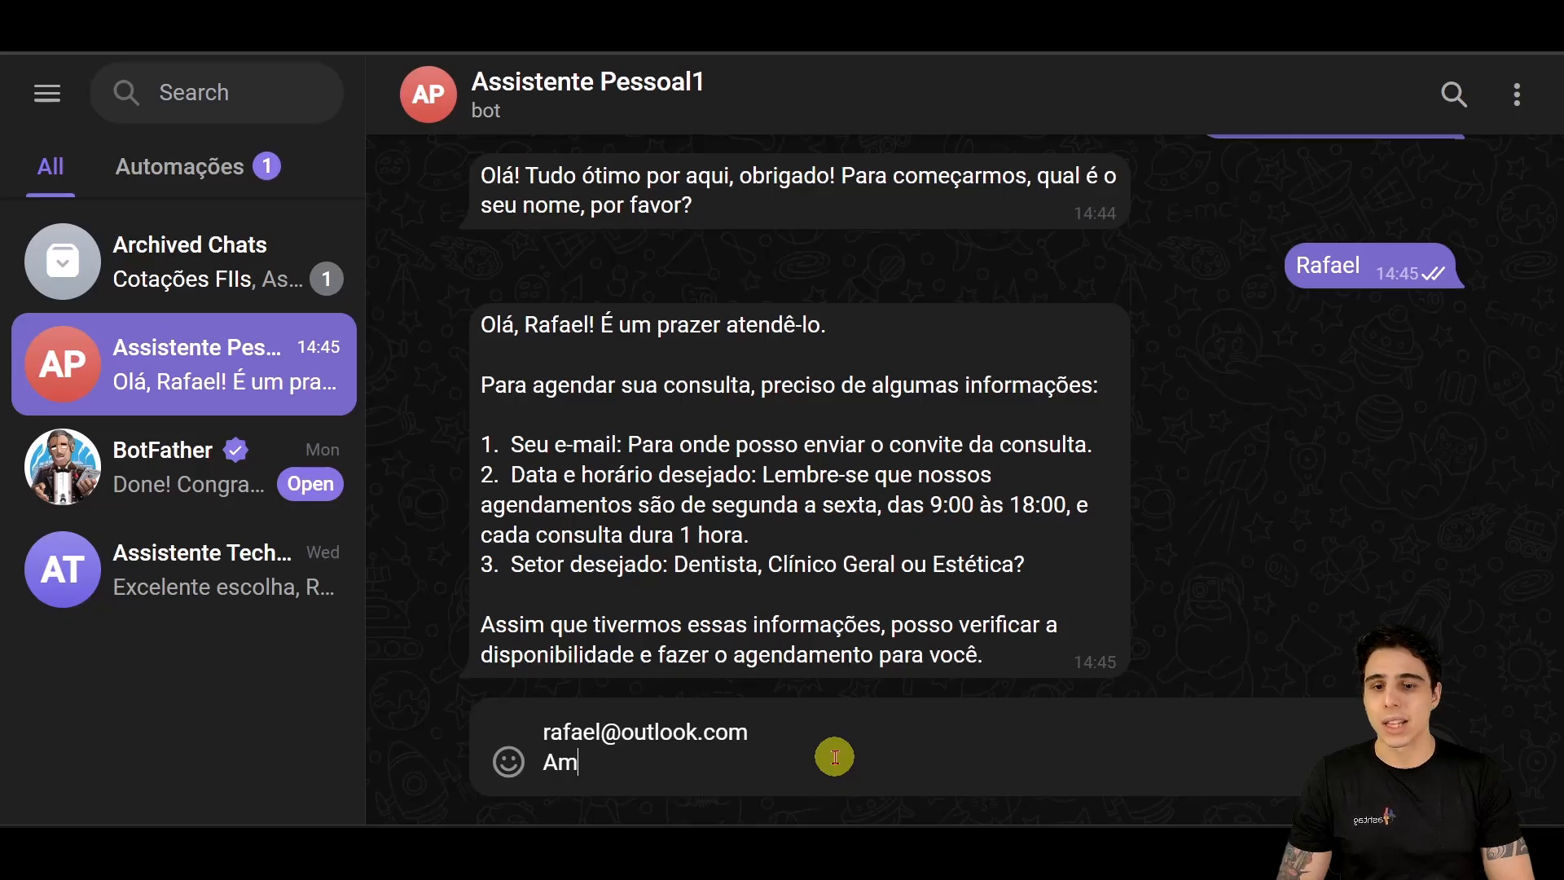
{"action": "type", "text": "anhã às 15h"}
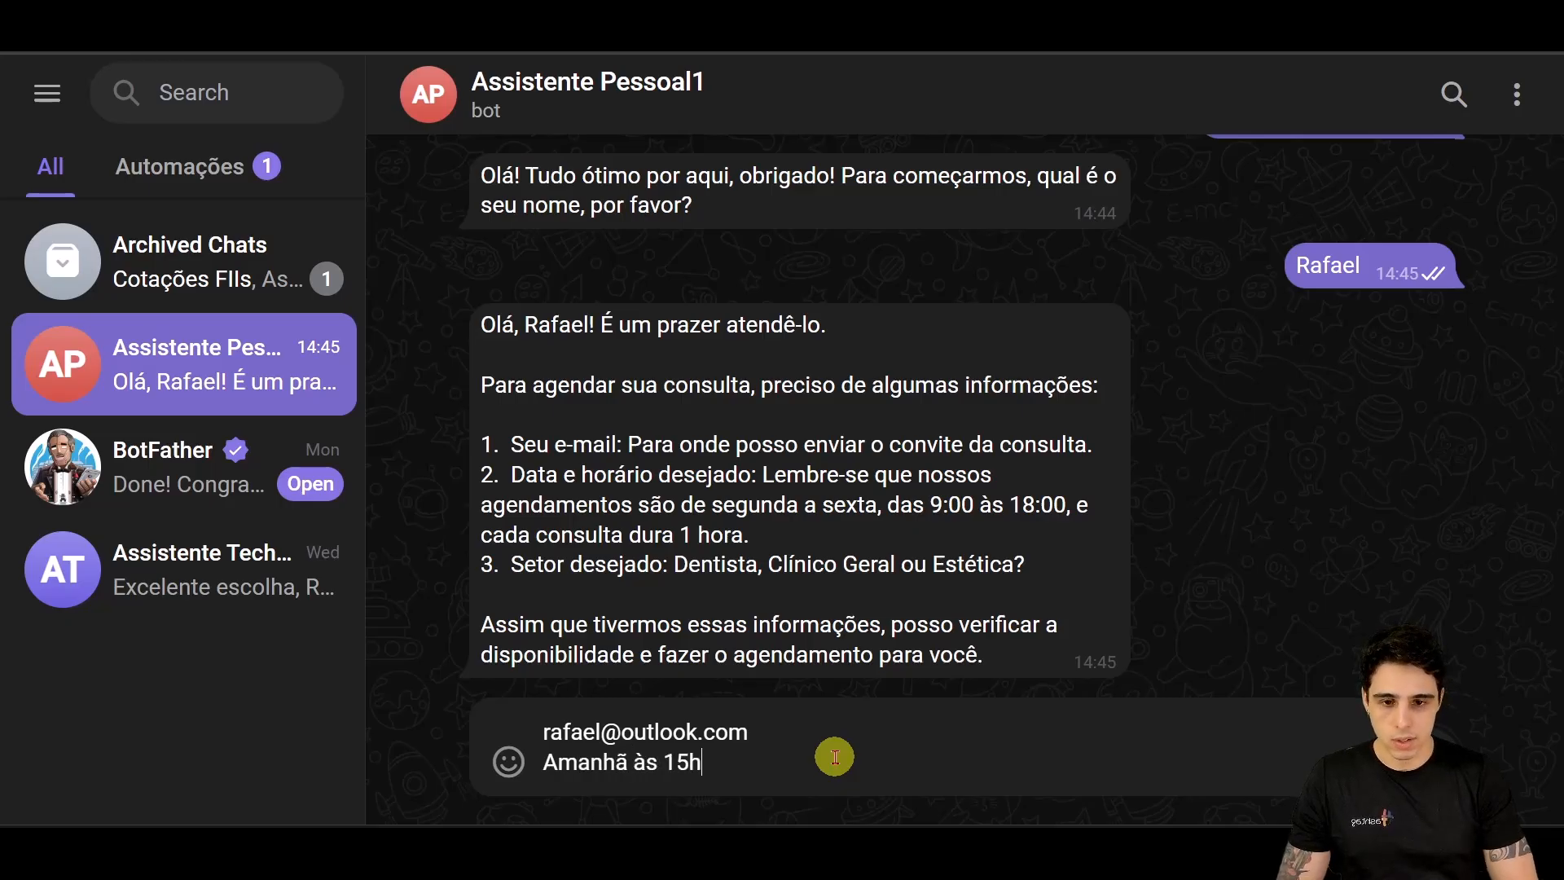
{"action": "key", "text": "shift+Return"}
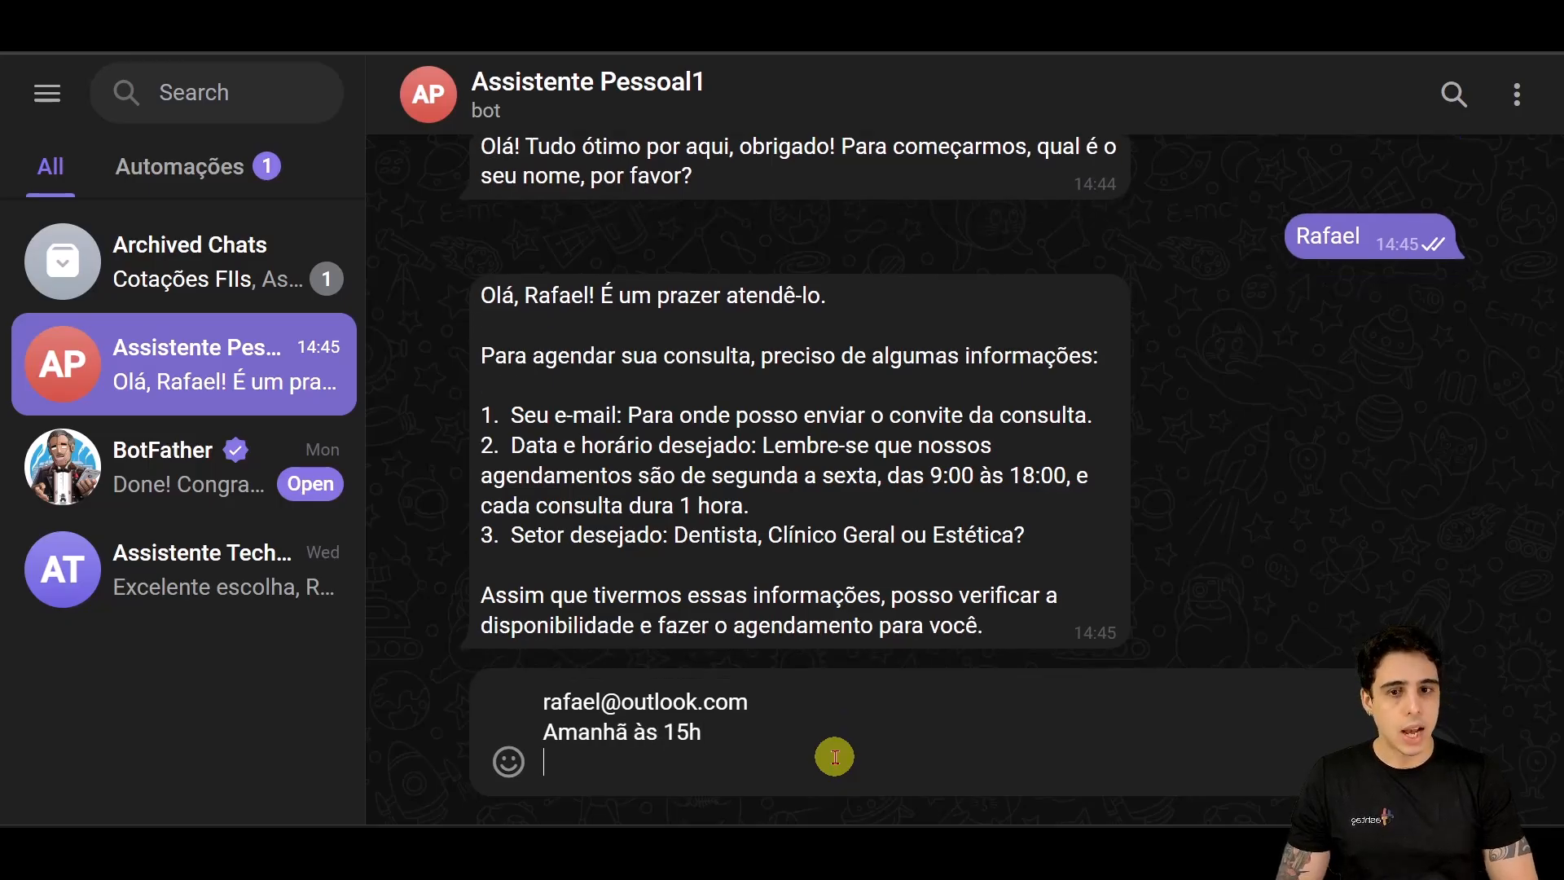
{"action": "type", "text": "Dens"}
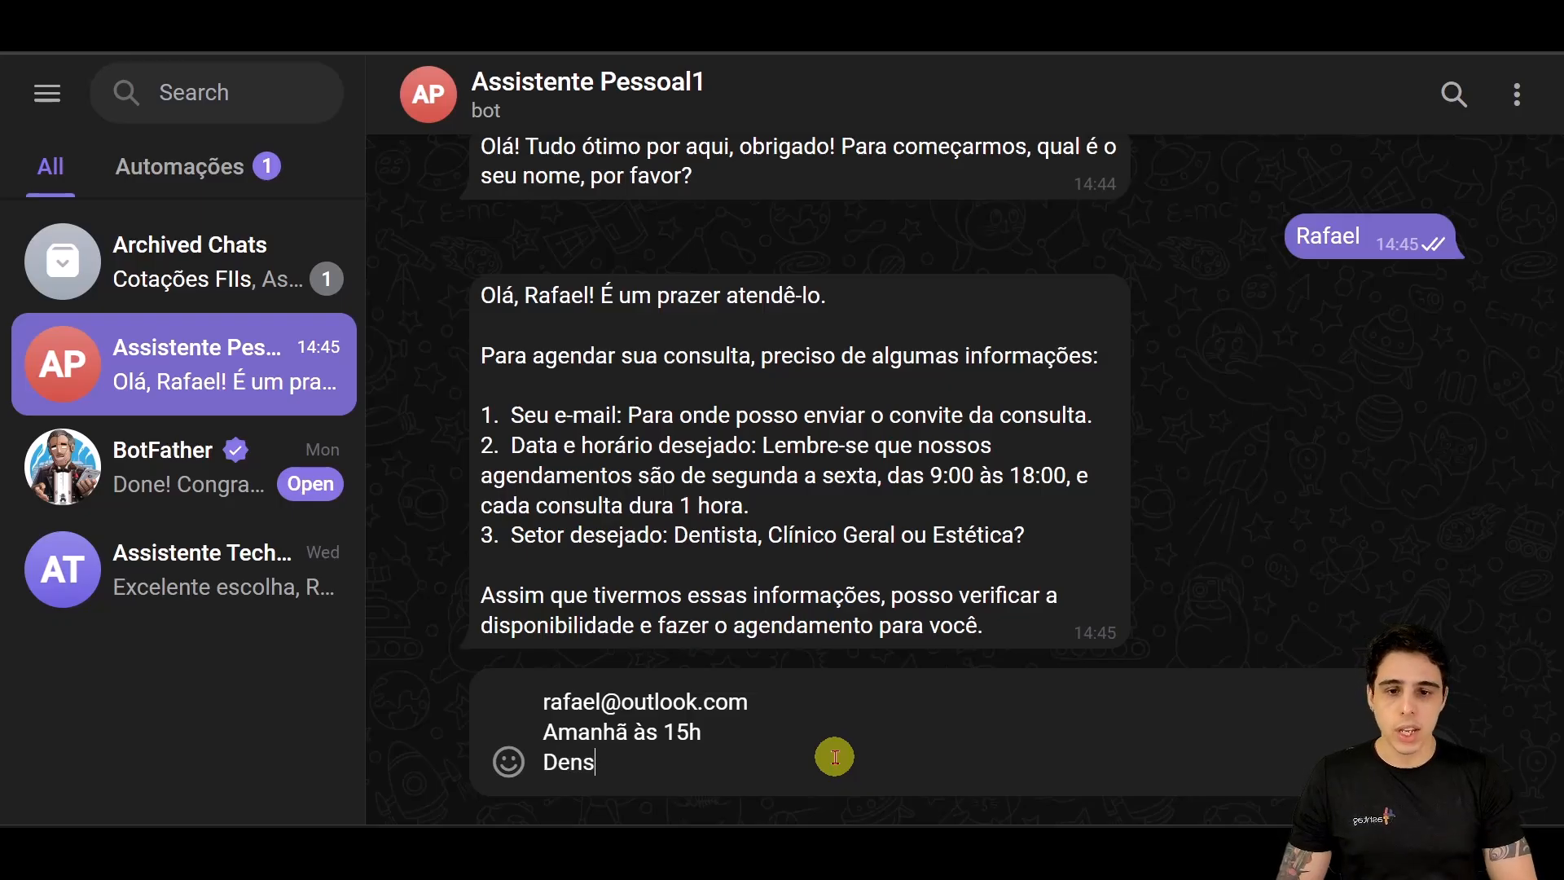
{"action": "key", "text": "BackSpace"}
{"action": "type", "text": "tista"}
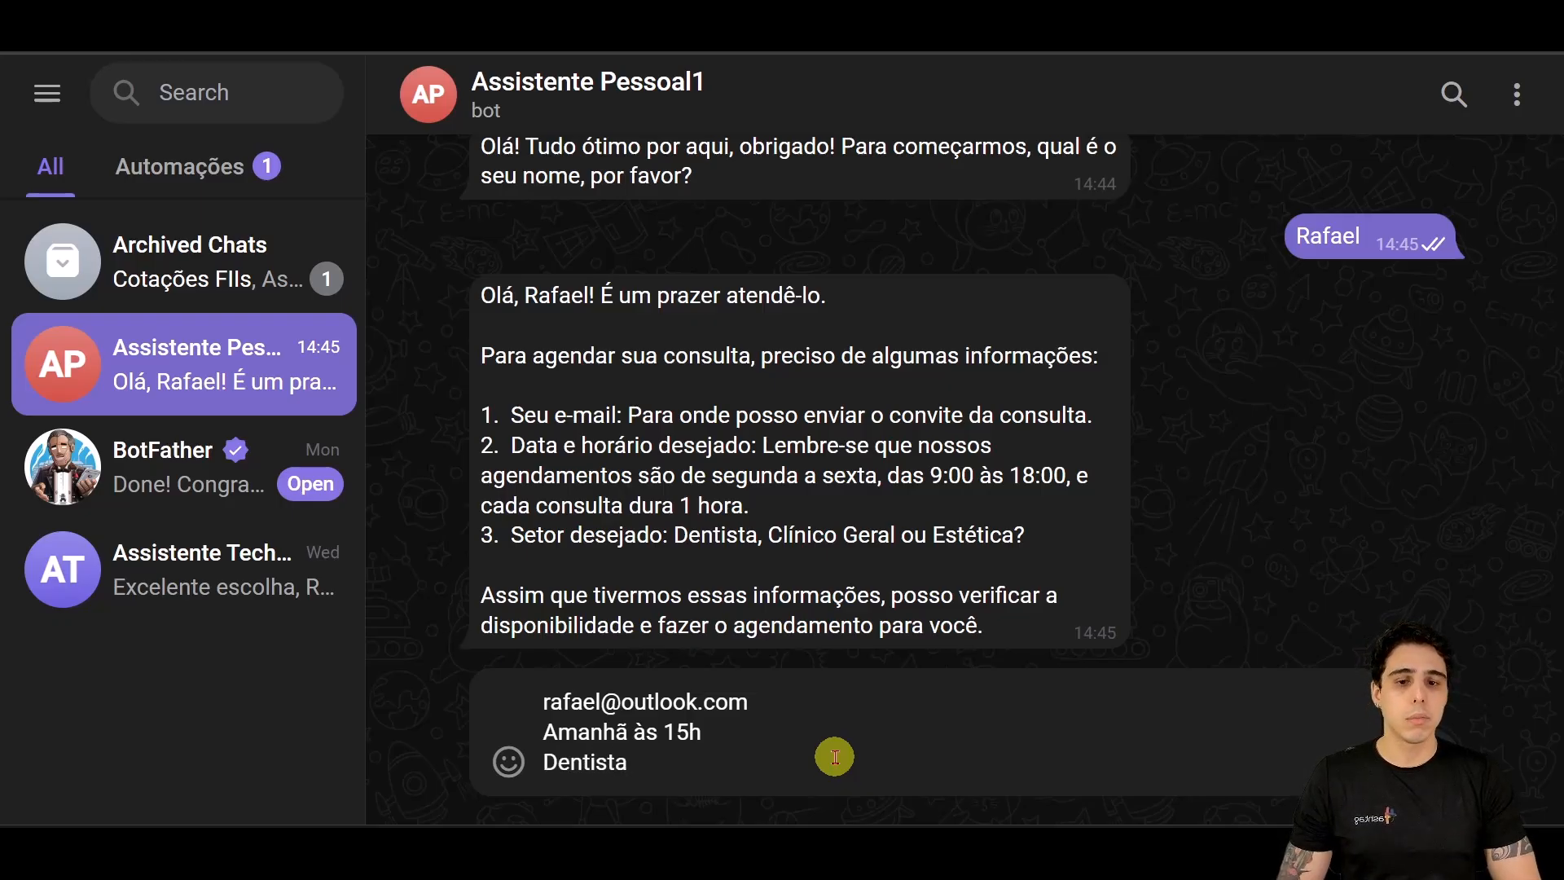
{"action": "key", "text": "Return"}
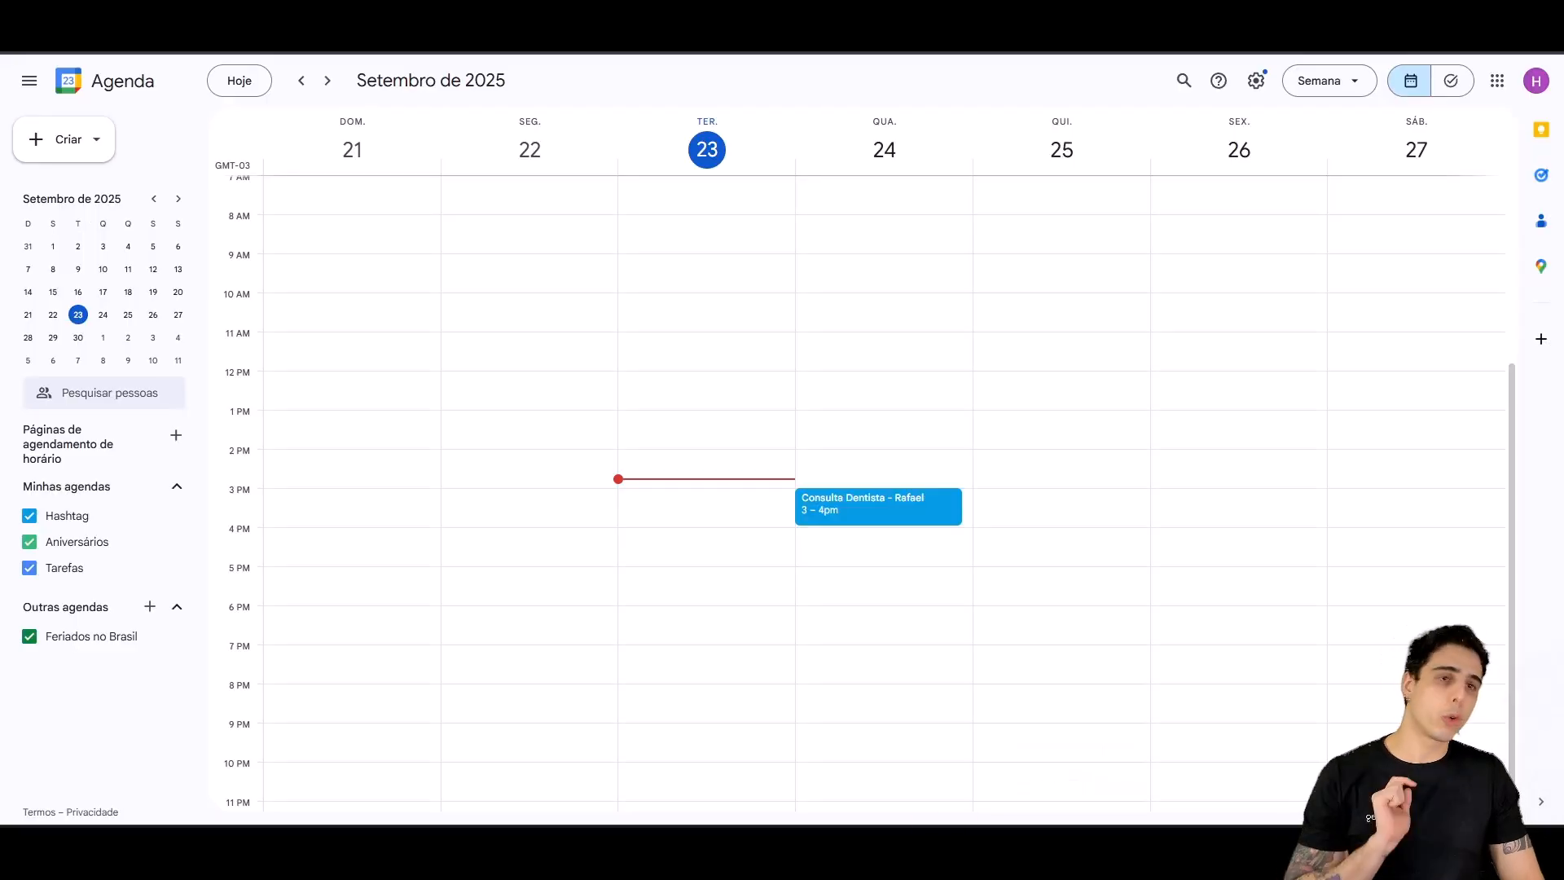
Step: Zoom in on the Consulta Dentista event, Wednesday 24, 3–4pm, then return to the bot chat
{"action": "key", "text": "ctrl+plus"}
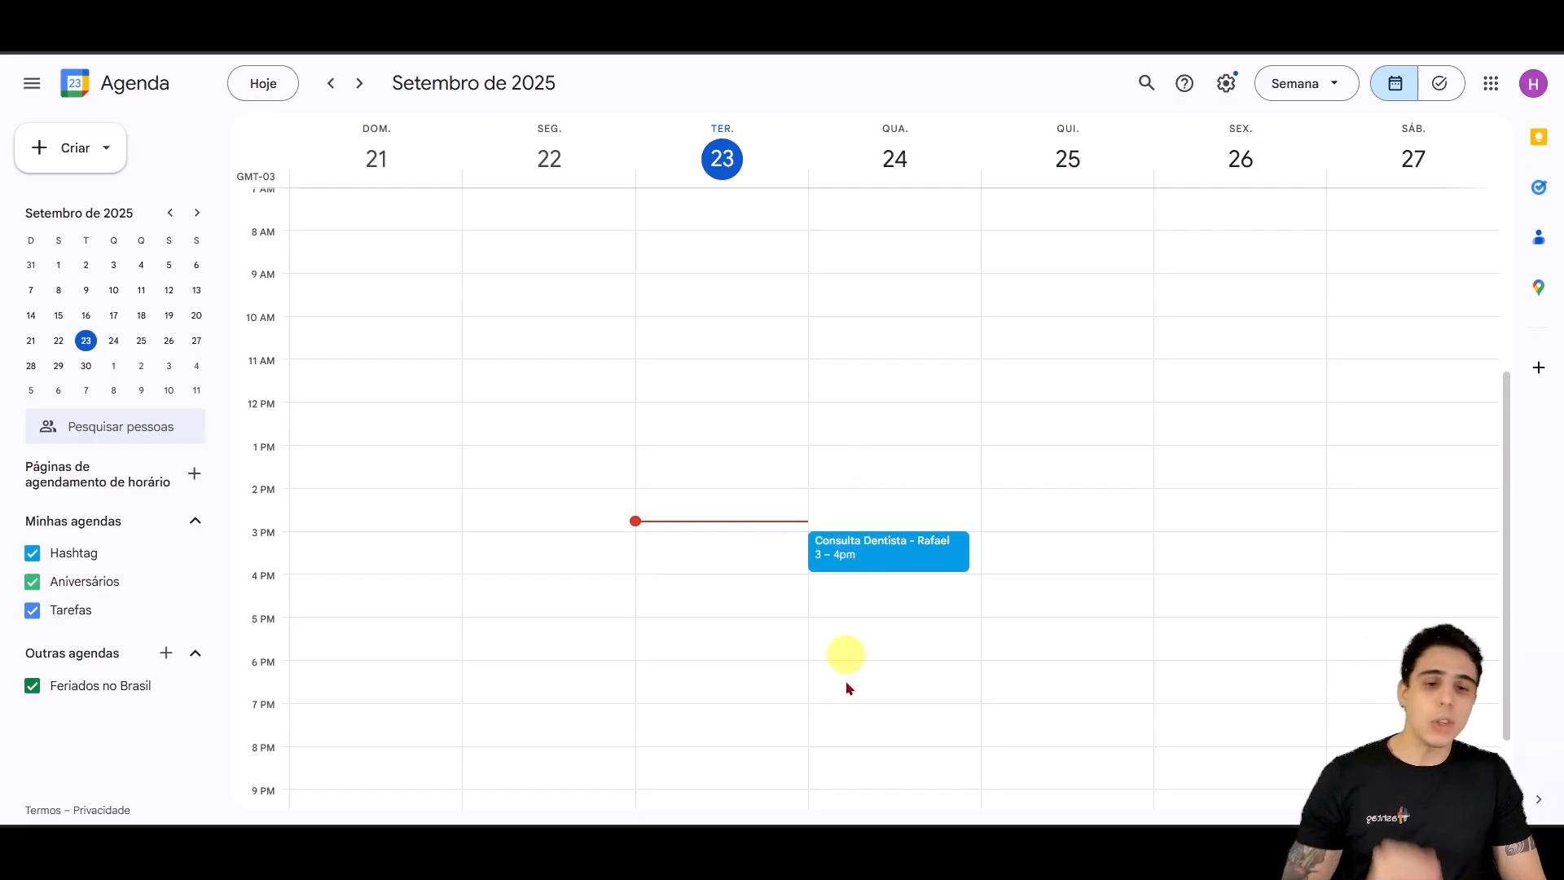
{"action": "mouse_move", "coordinate": [813, 848]}
{"action": "left_click", "coordinate": [847, 737]}
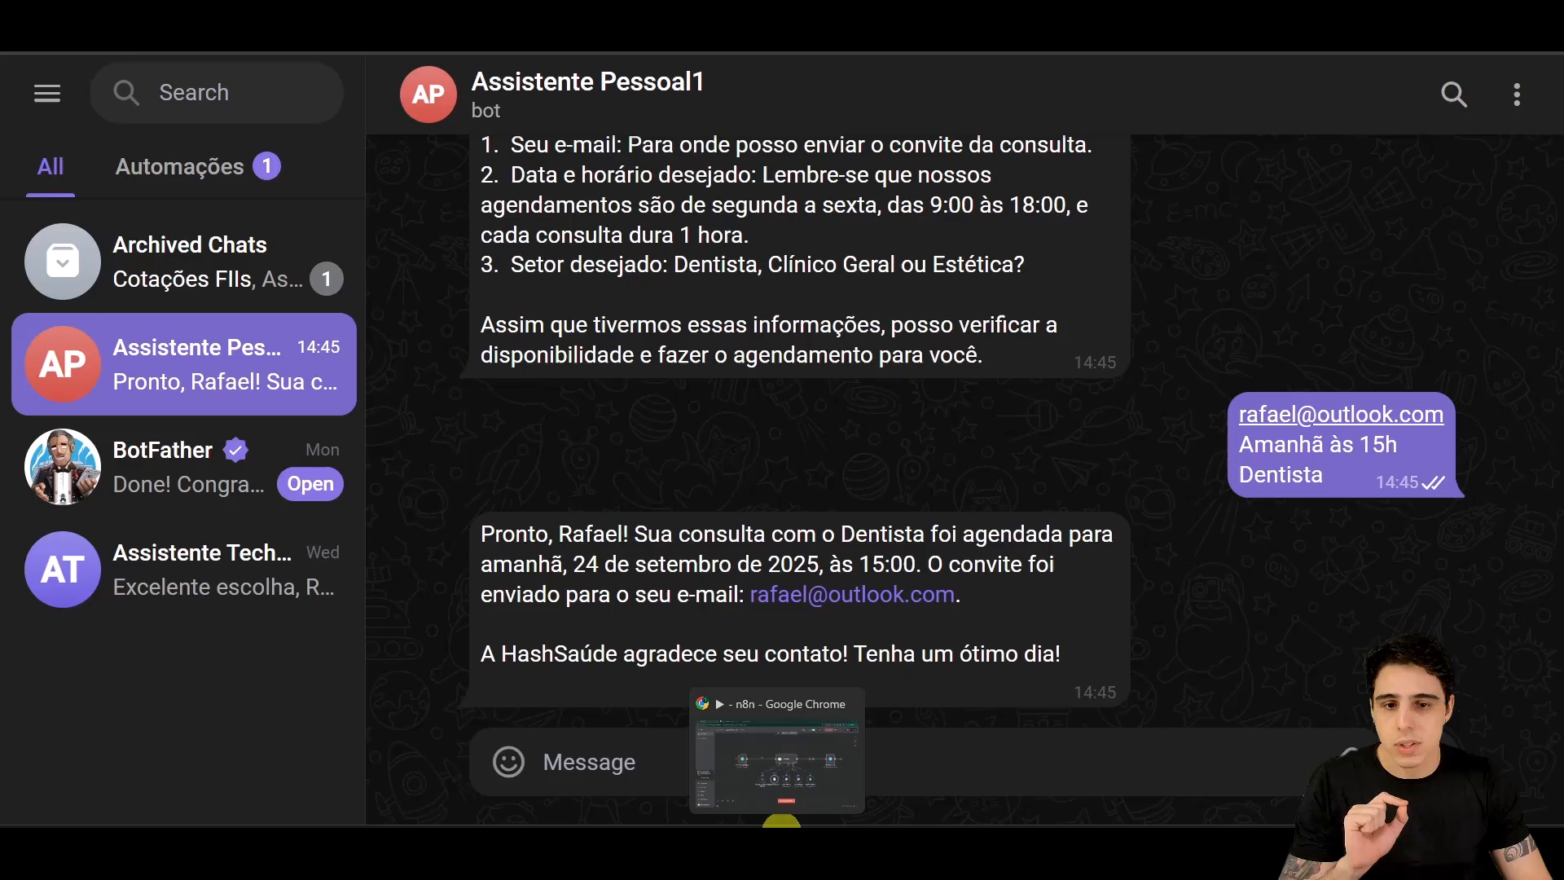
Step: Switch to the n8n window showing the Overview of workflows
{"action": "left_click", "coordinate": [782, 823]}
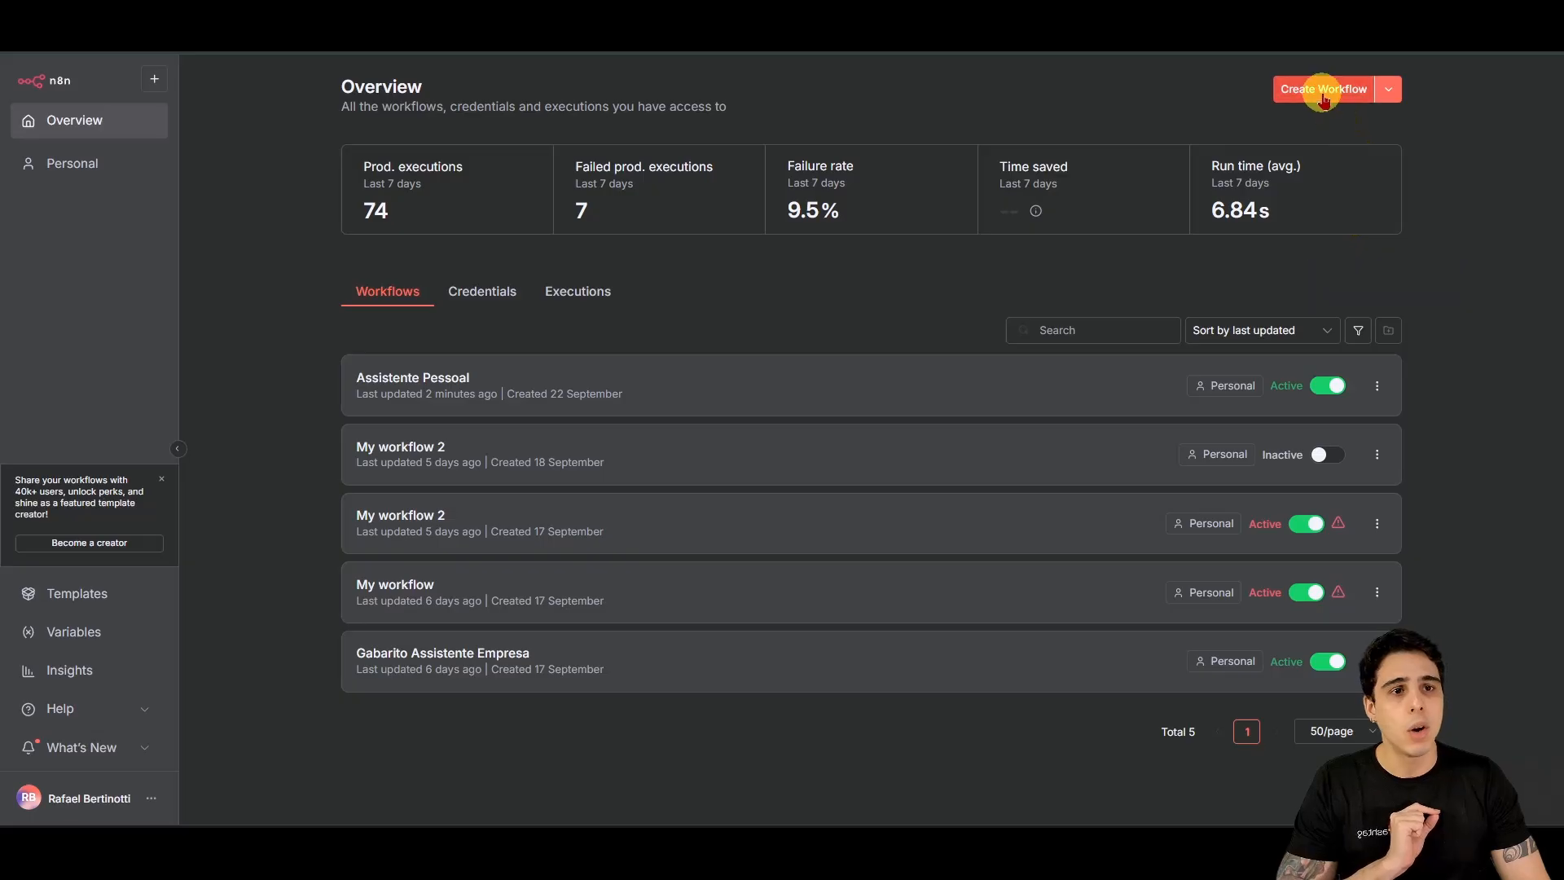
Step: Create blank workflow 'My workflow 3' and center the canvas on its Add first step box
{"action": "left_click", "coordinate": [1324, 91]}
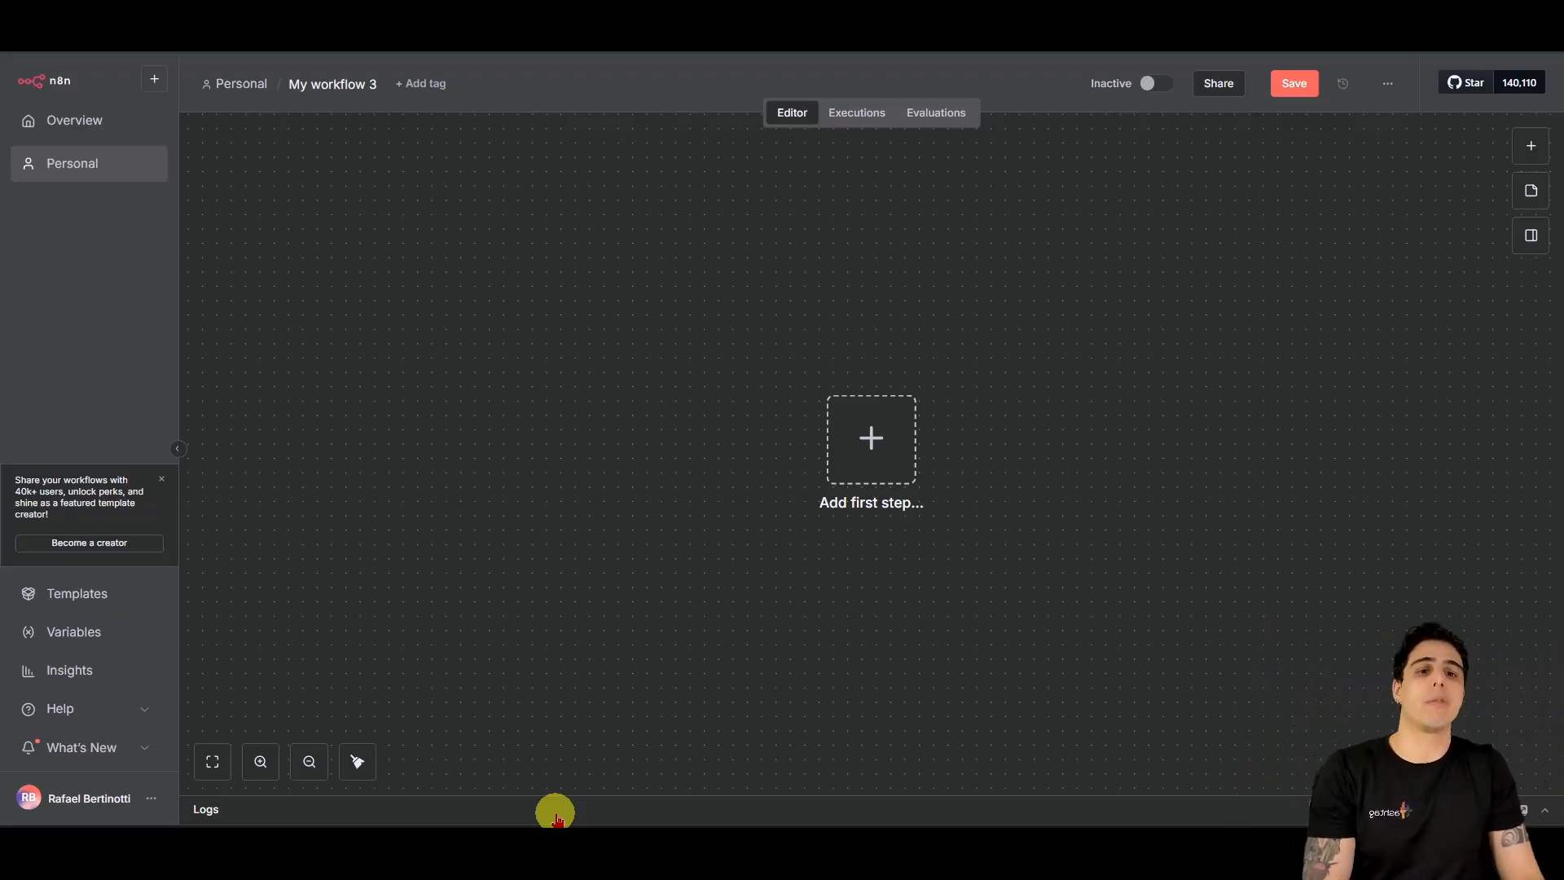
{"action": "left_click_drag", "start_coordinate": [1282, 548], "coordinate": [1117, 467]}
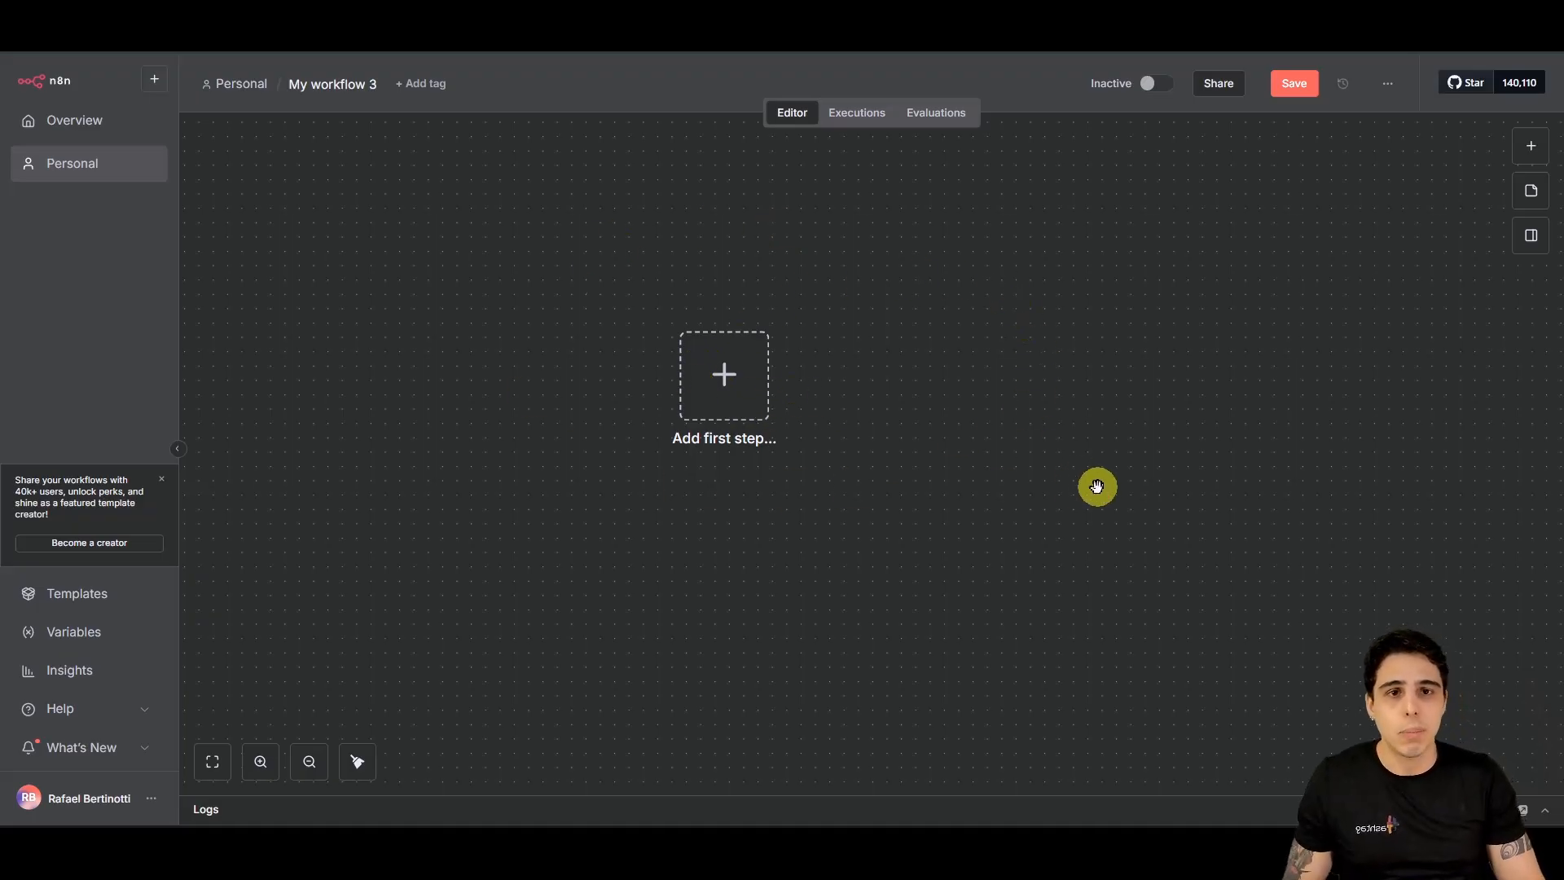
{"action": "scroll", "coordinate": [1097, 486], "scroll_direction": "up", "scroll_amount": 2}
{"action": "left_click_drag", "start_coordinate": [961, 491], "coordinate": [1215, 559]}
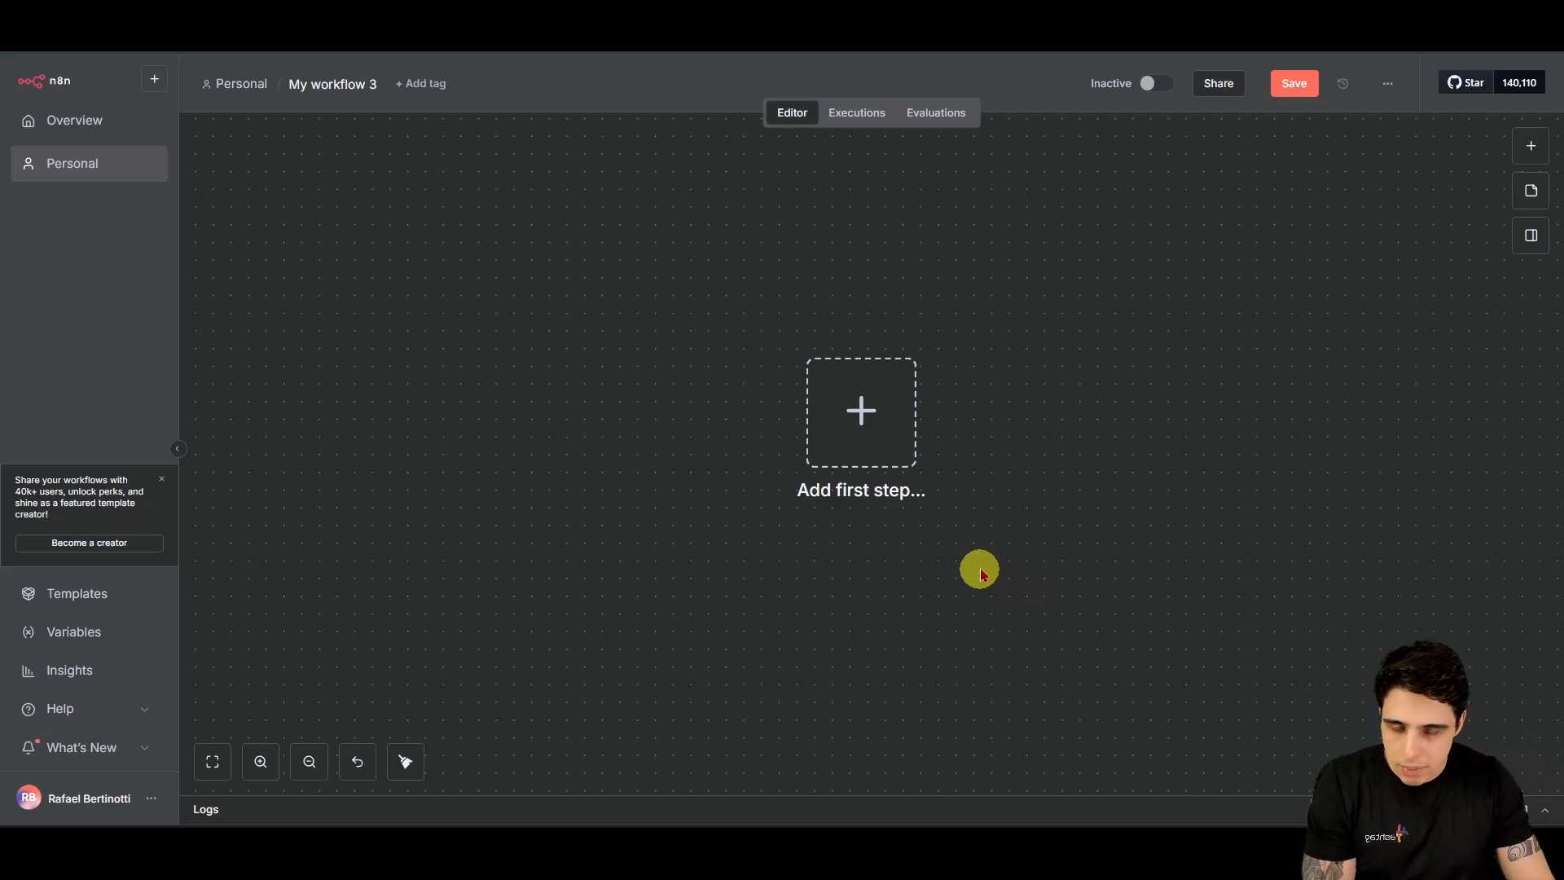
Step: Show the first-step trigger options and highlight the question heading and On a schedule
{"action": "left_click", "coordinate": [852, 406]}
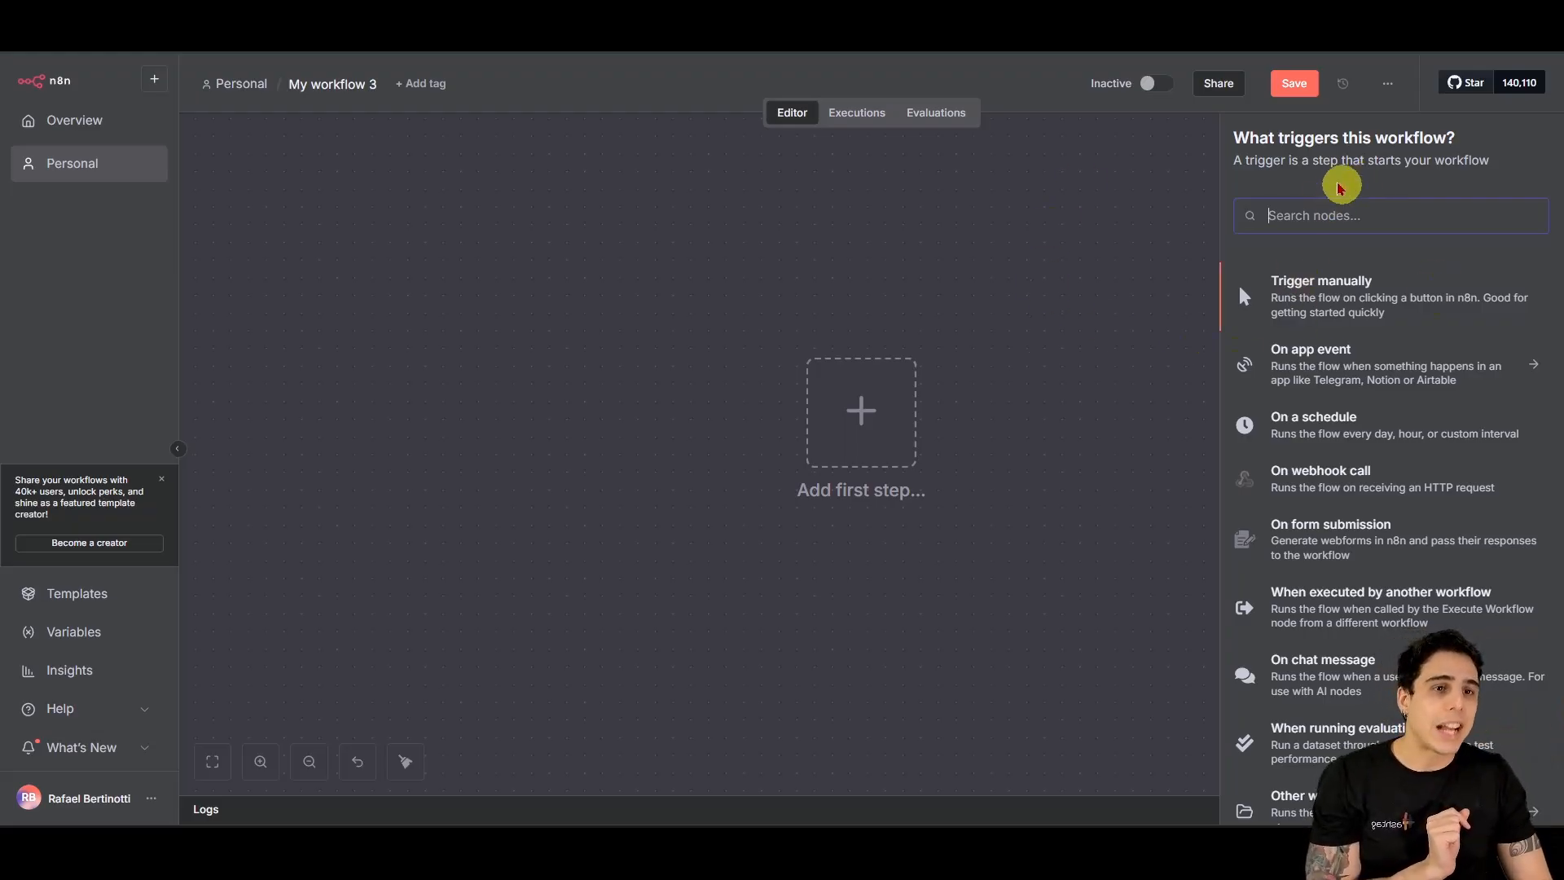
{"action": "left_click_drag", "start_coordinate": [1239, 139], "coordinate": [1463, 149]}
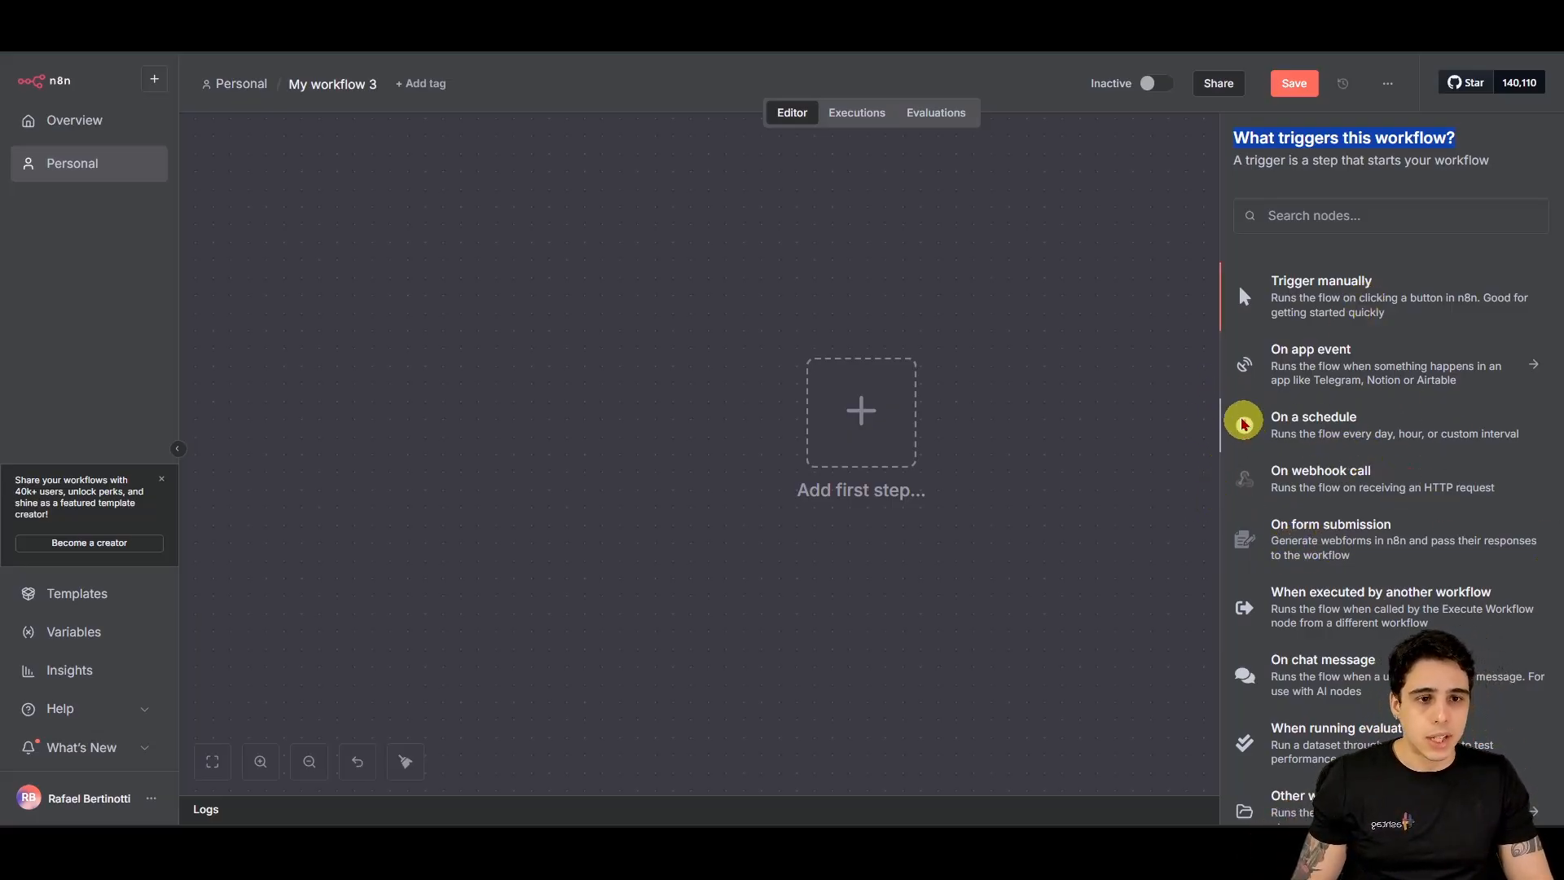
{"action": "key", "text": "ctrl+2"}
{"action": "left_click_drag", "start_coordinate": [1214, 394], "coordinate": [1560, 462]}
{"action": "key", "text": "Escape"}
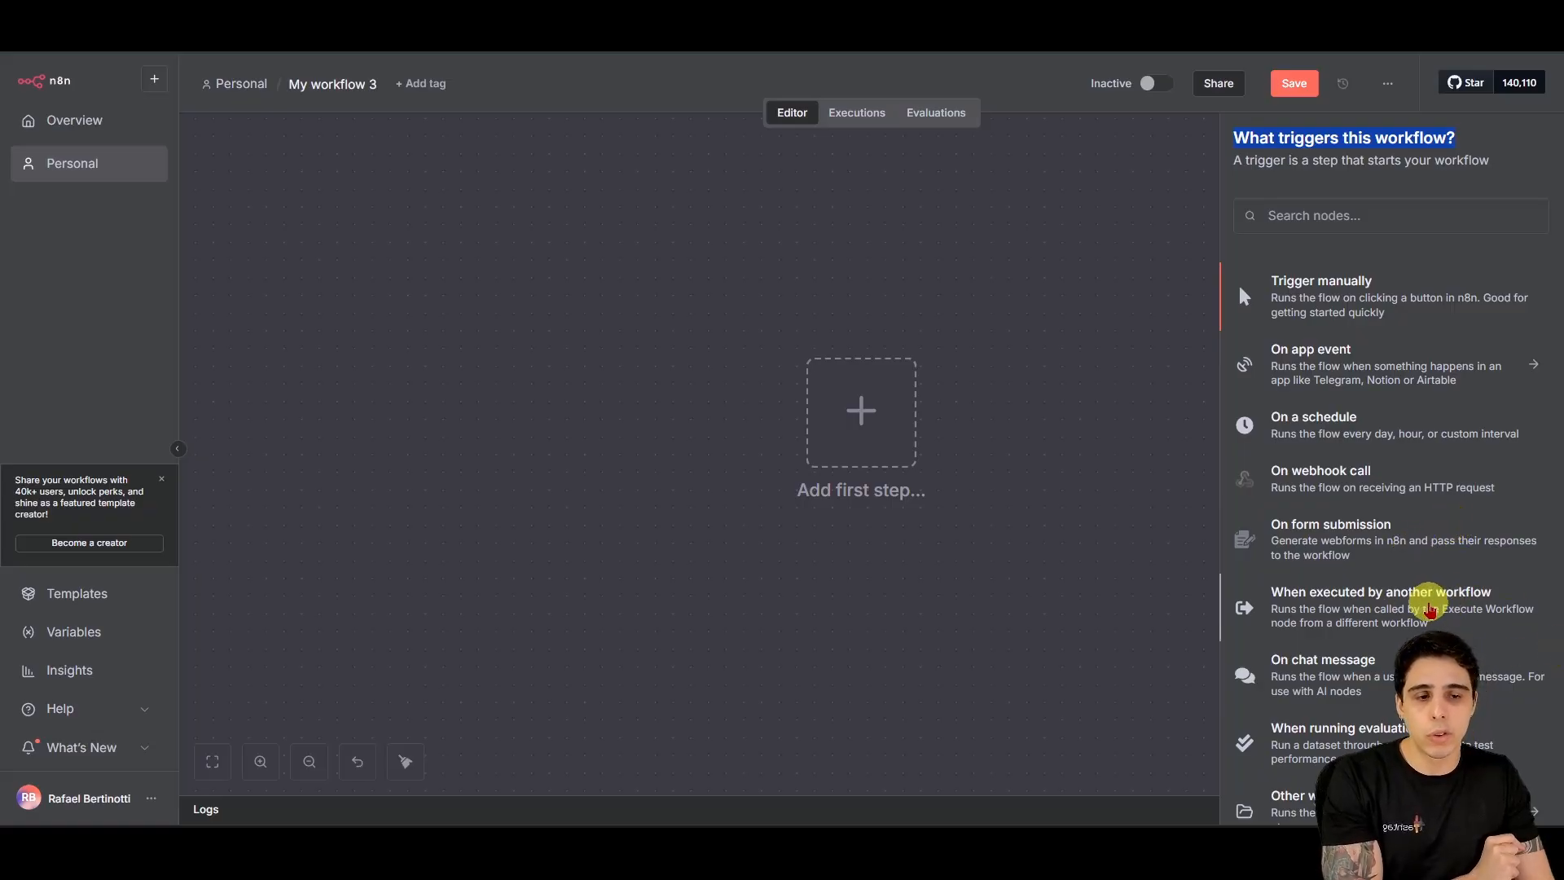
{"action": "scroll", "coordinate": [1430, 606], "scroll_direction": "down", "scroll_amount": 1}
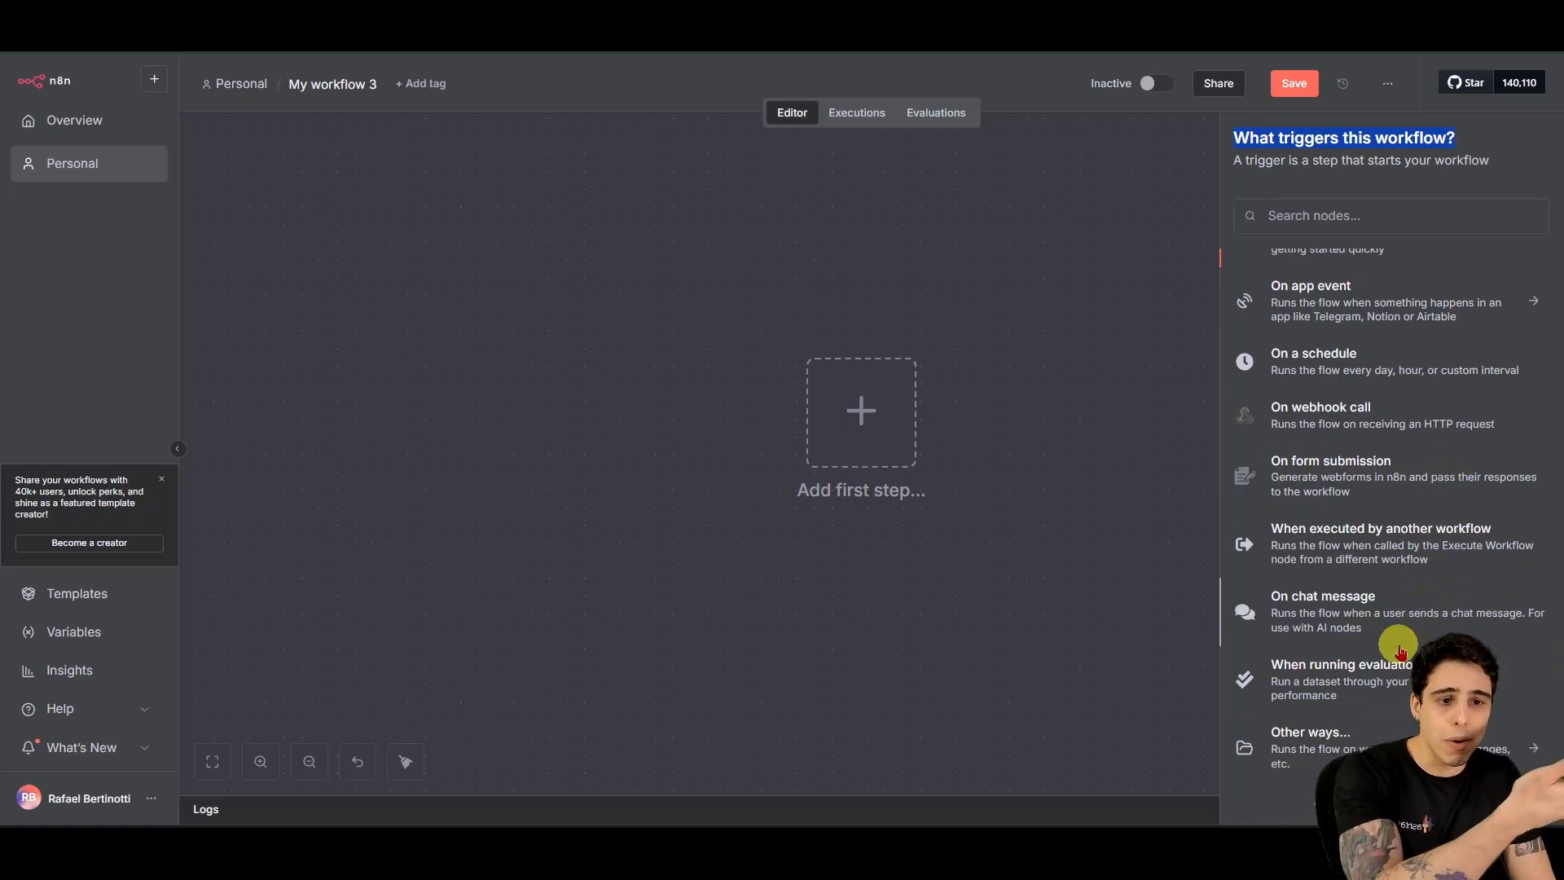
{"action": "scroll", "coordinate": [1402, 407], "scroll_direction": "up", "scroll_amount": 1}
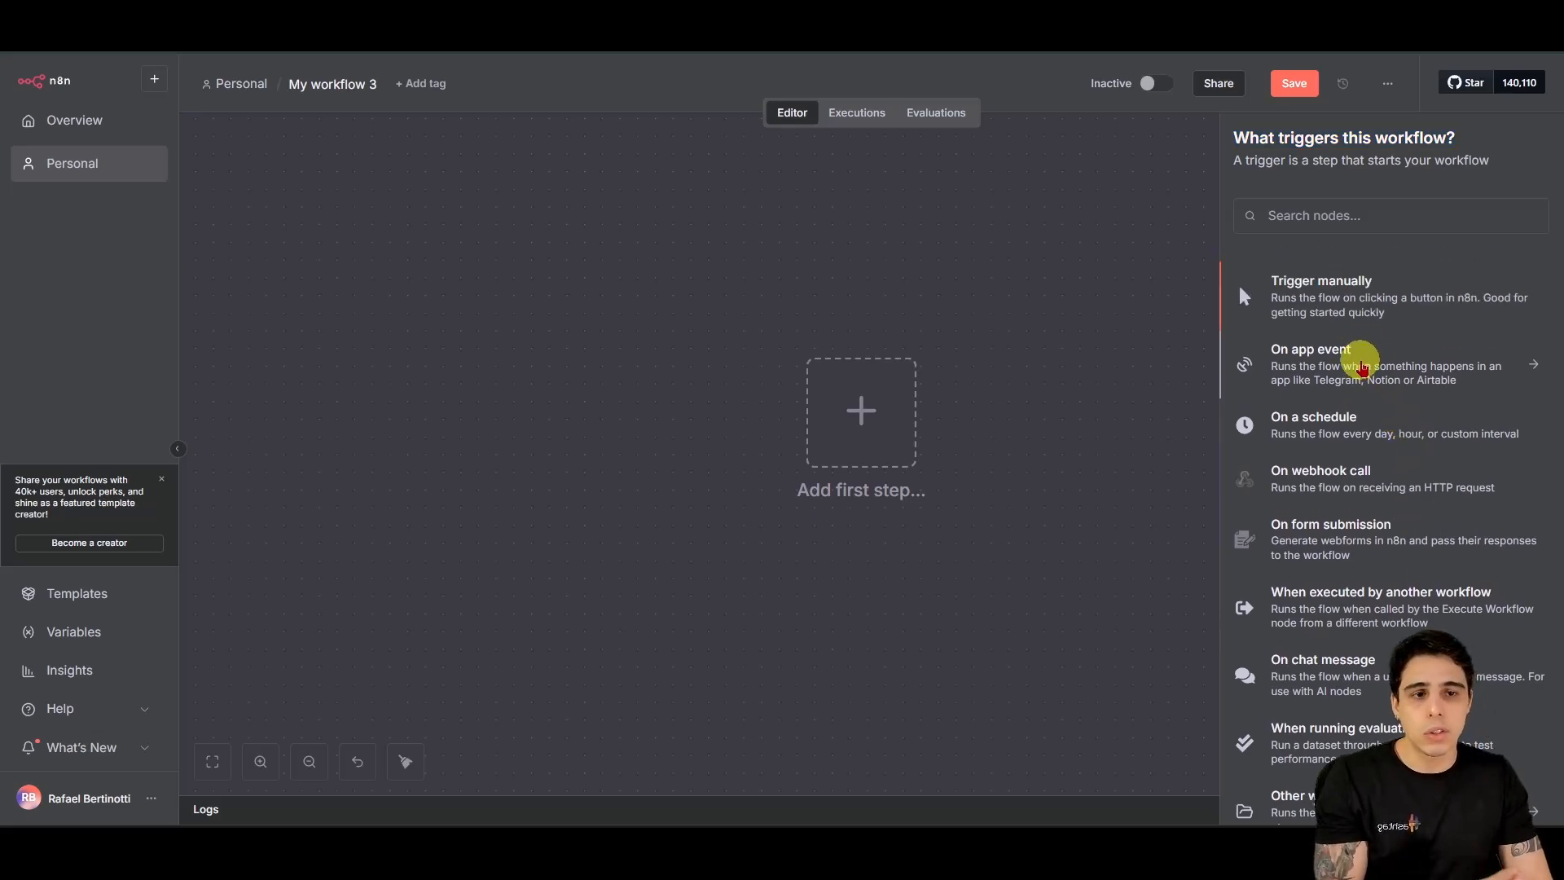
Step: Browse the On app event list of trigger apps, from 1Shot API down to Zulip
{"action": "left_click", "coordinate": [1355, 348]}
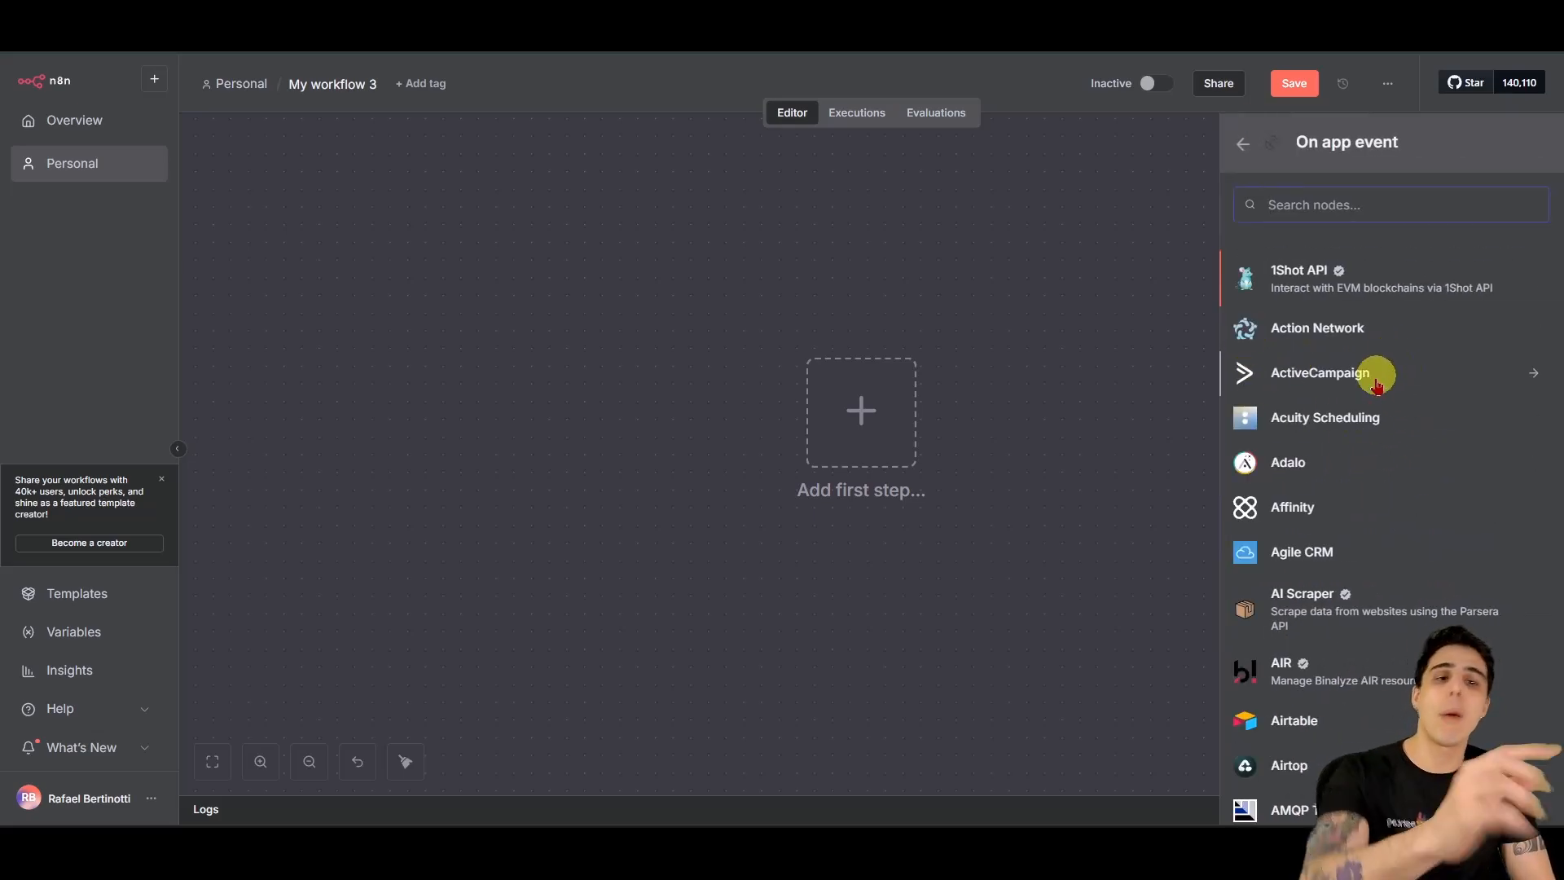
{"action": "scroll", "coordinate": [1492, 559], "scroll_direction": "down", "scroll_amount": 20}
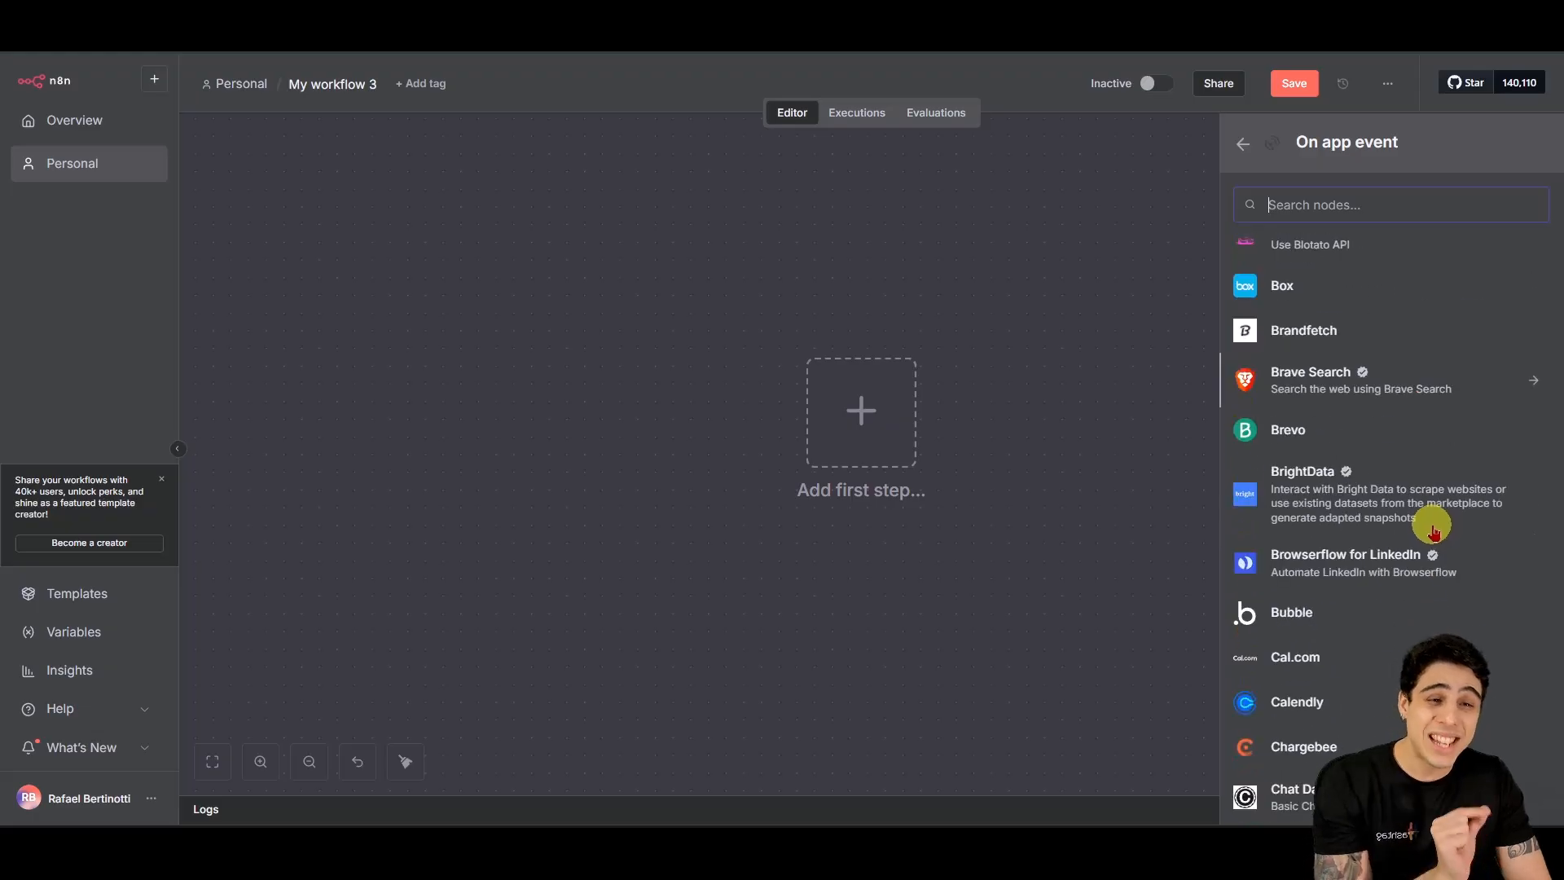
{"action": "scroll", "coordinate": [1422, 540], "scroll_direction": "down", "scroll_amount": 20}
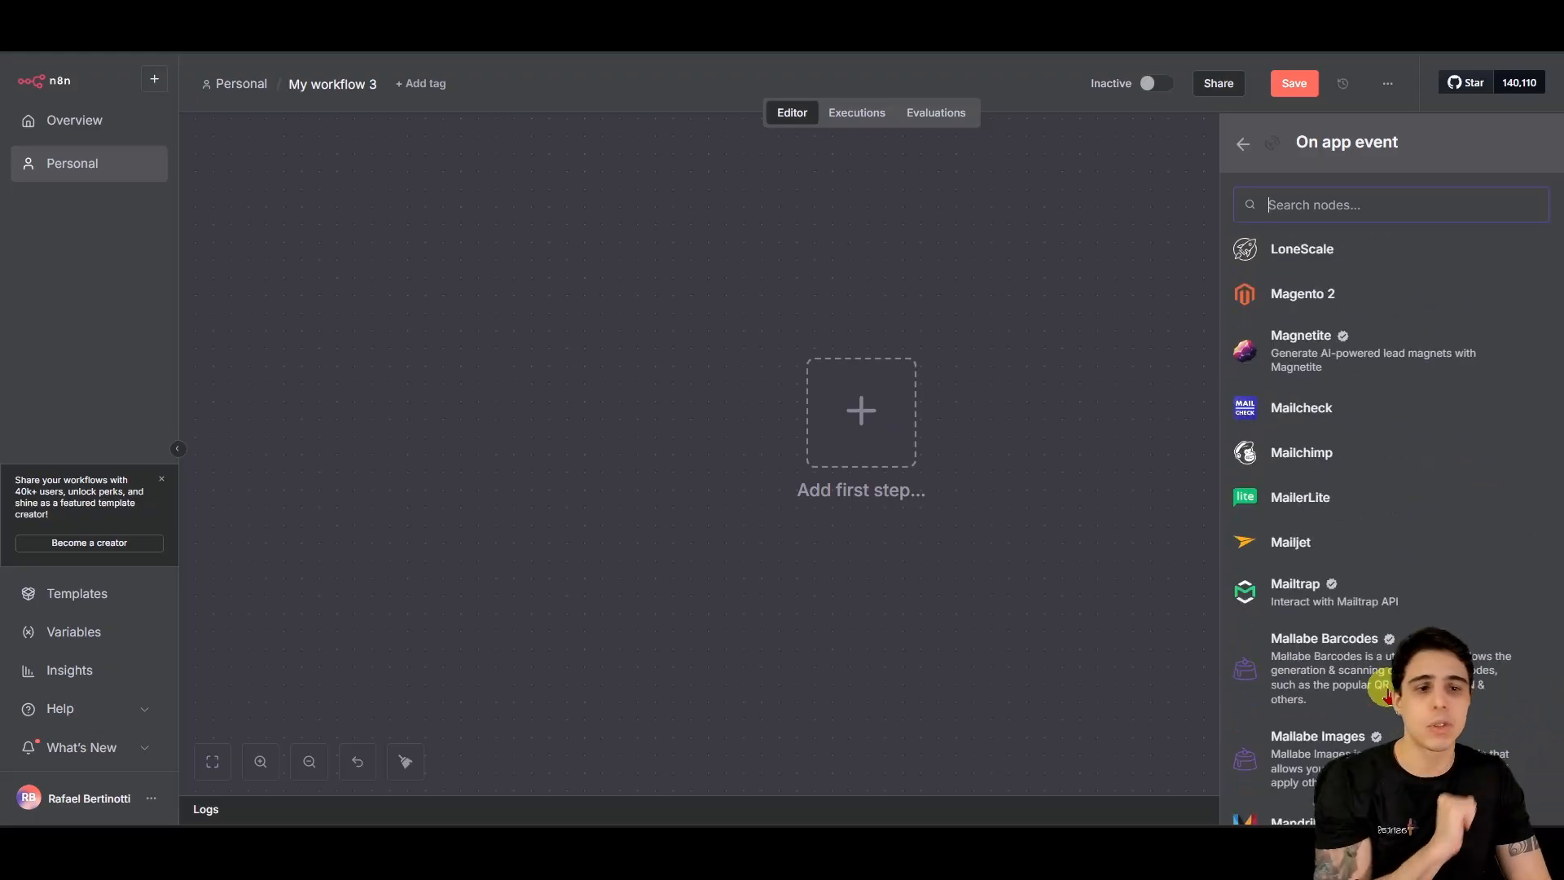
{"action": "scroll", "coordinate": [1311, 694], "scroll_direction": "down", "scroll_amount": 20}
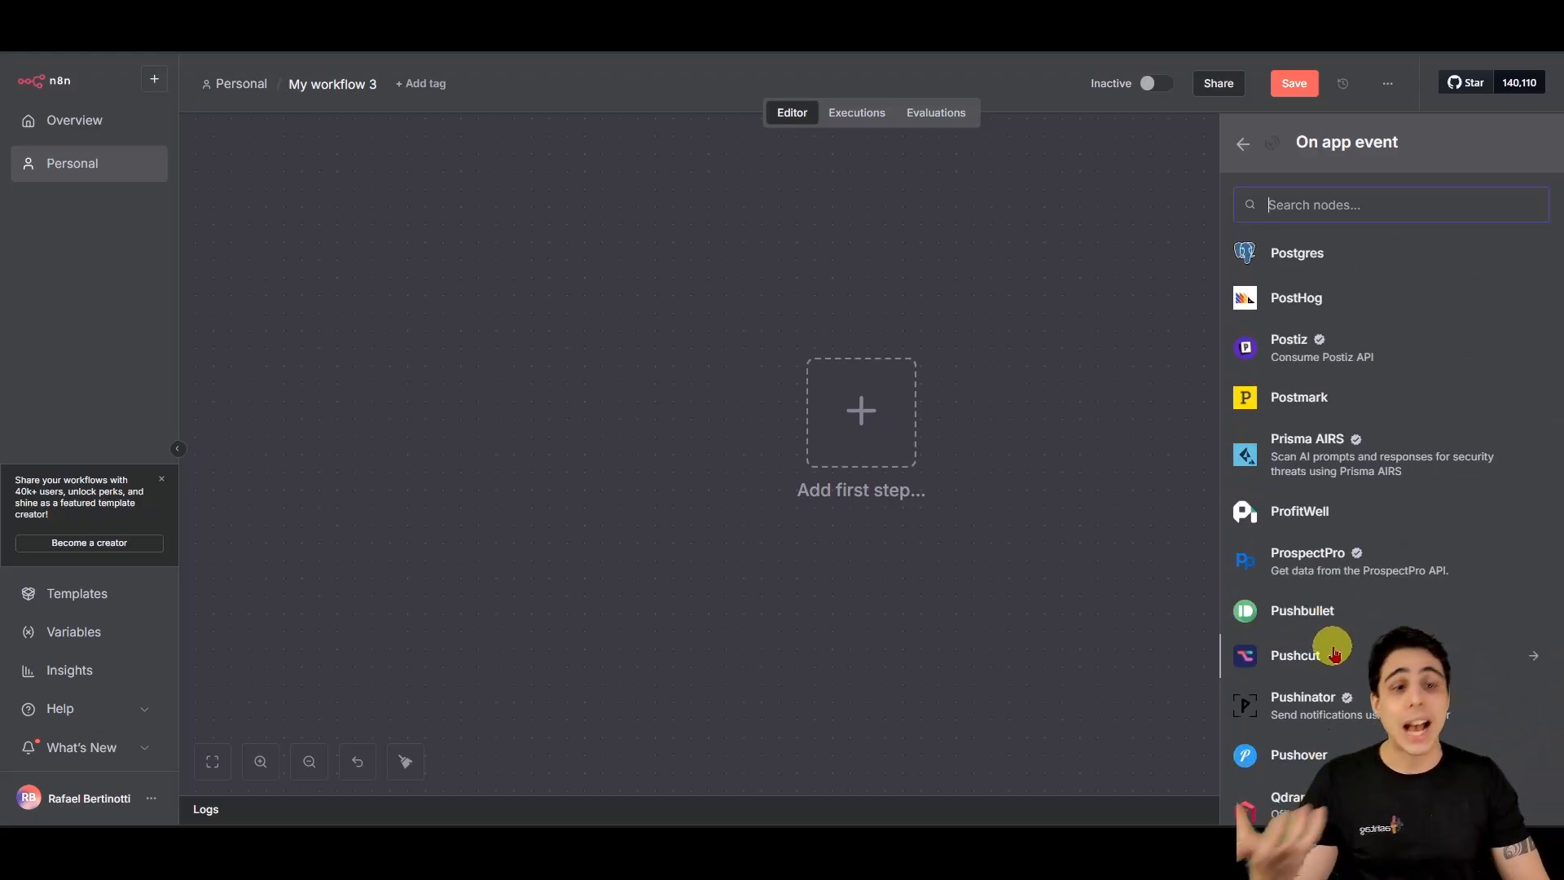
{"action": "scroll", "coordinate": [1321, 652], "scroll_direction": "down", "scroll_amount": 20}
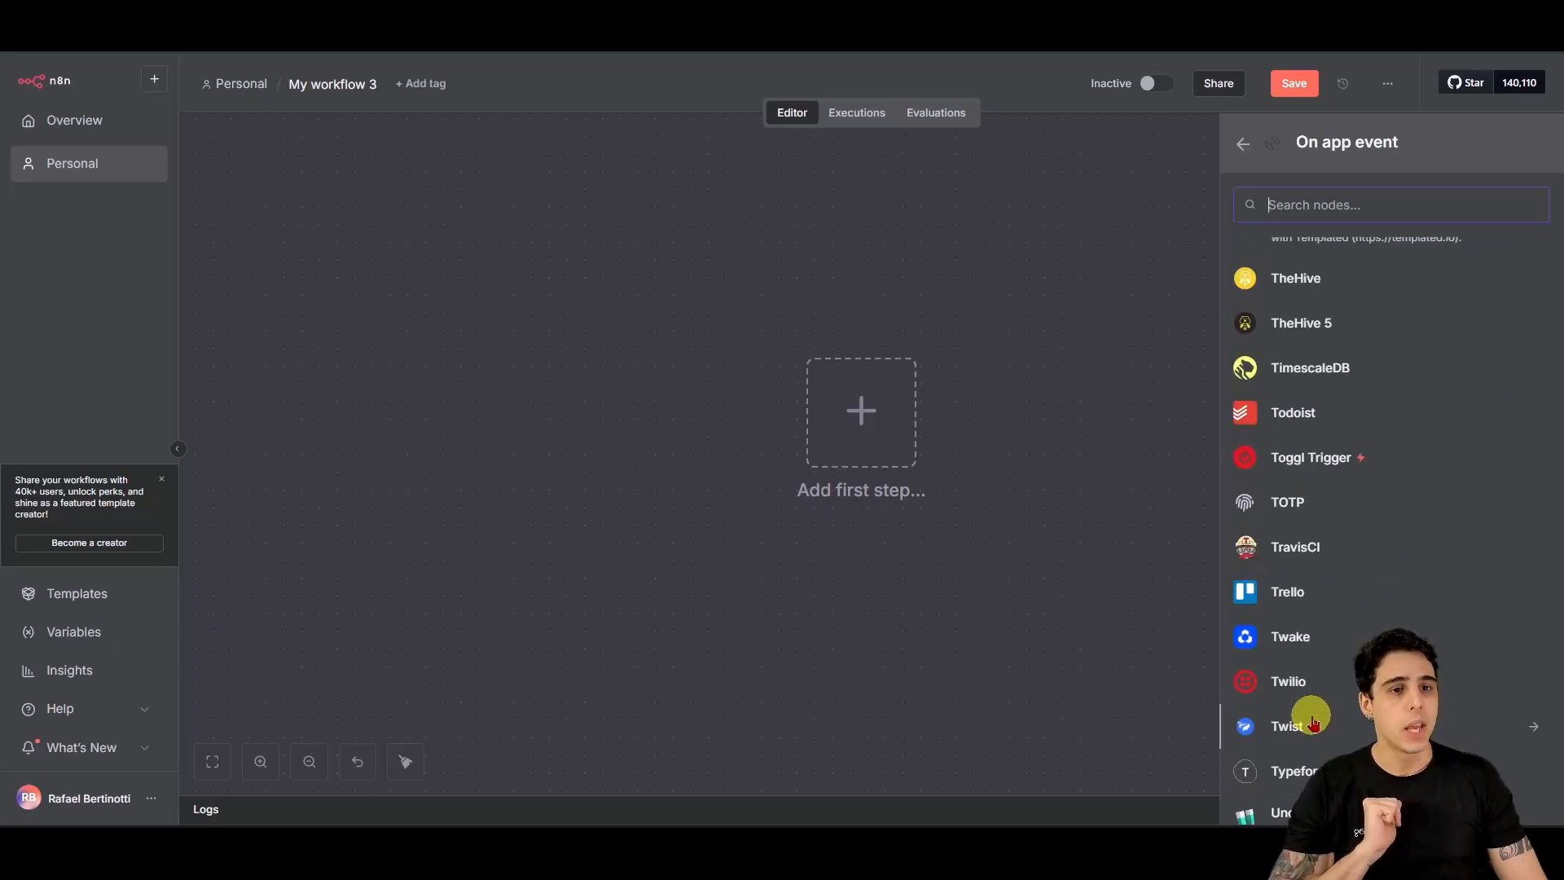
{"action": "scroll", "coordinate": [1309, 720], "scroll_direction": "up", "scroll_amount": 20}
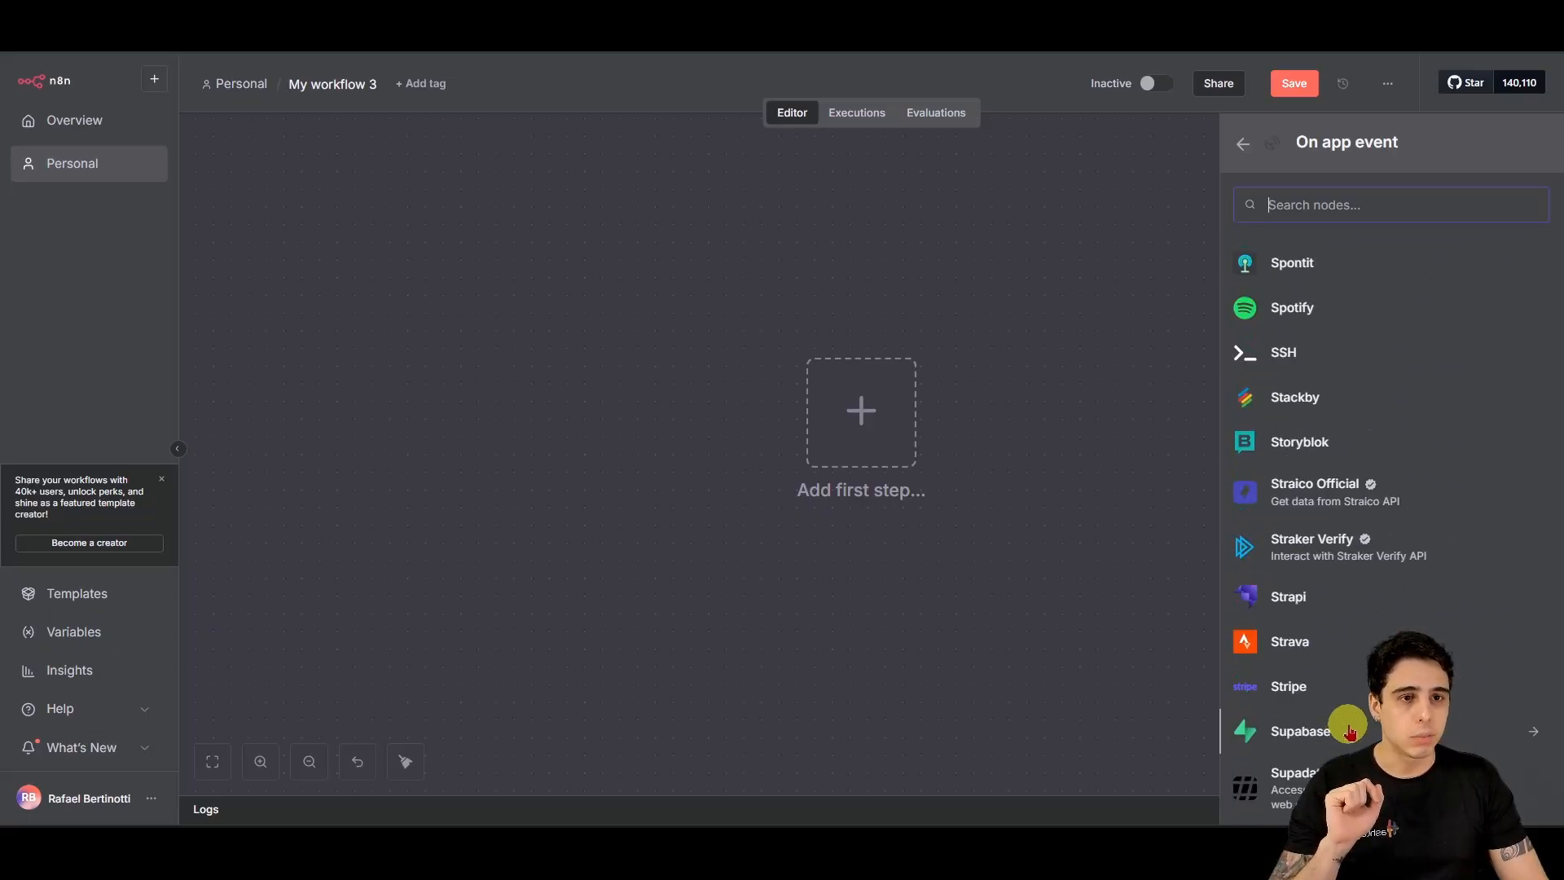
{"action": "scroll", "coordinate": [1319, 668], "scroll_direction": "down", "scroll_amount": 20}
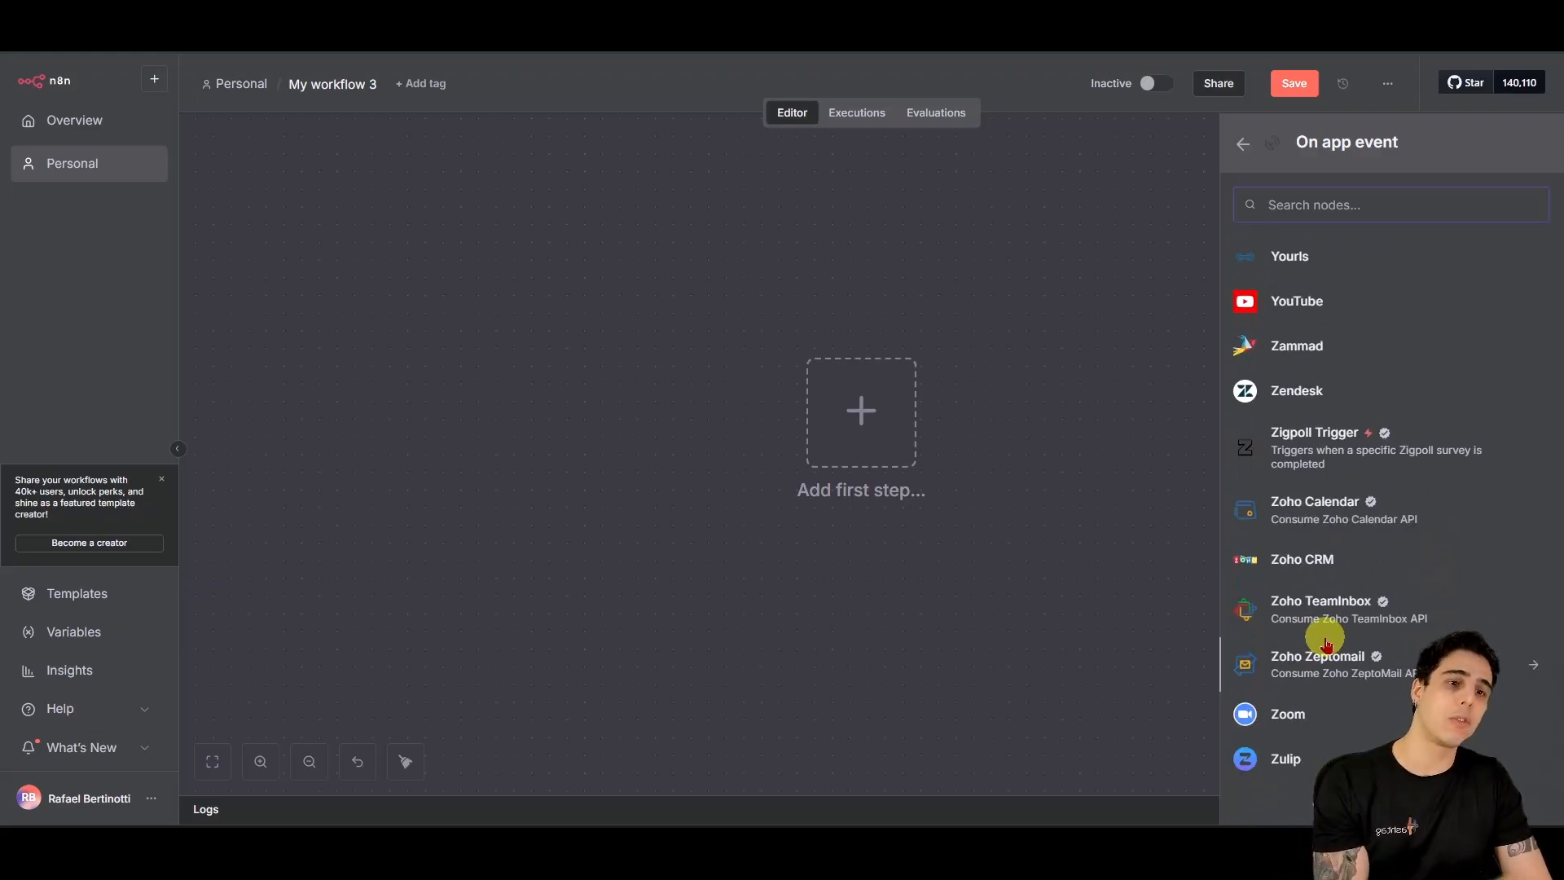
{"action": "scroll", "coordinate": [1306, 645], "scroll_direction": "up", "scroll_amount": 20}
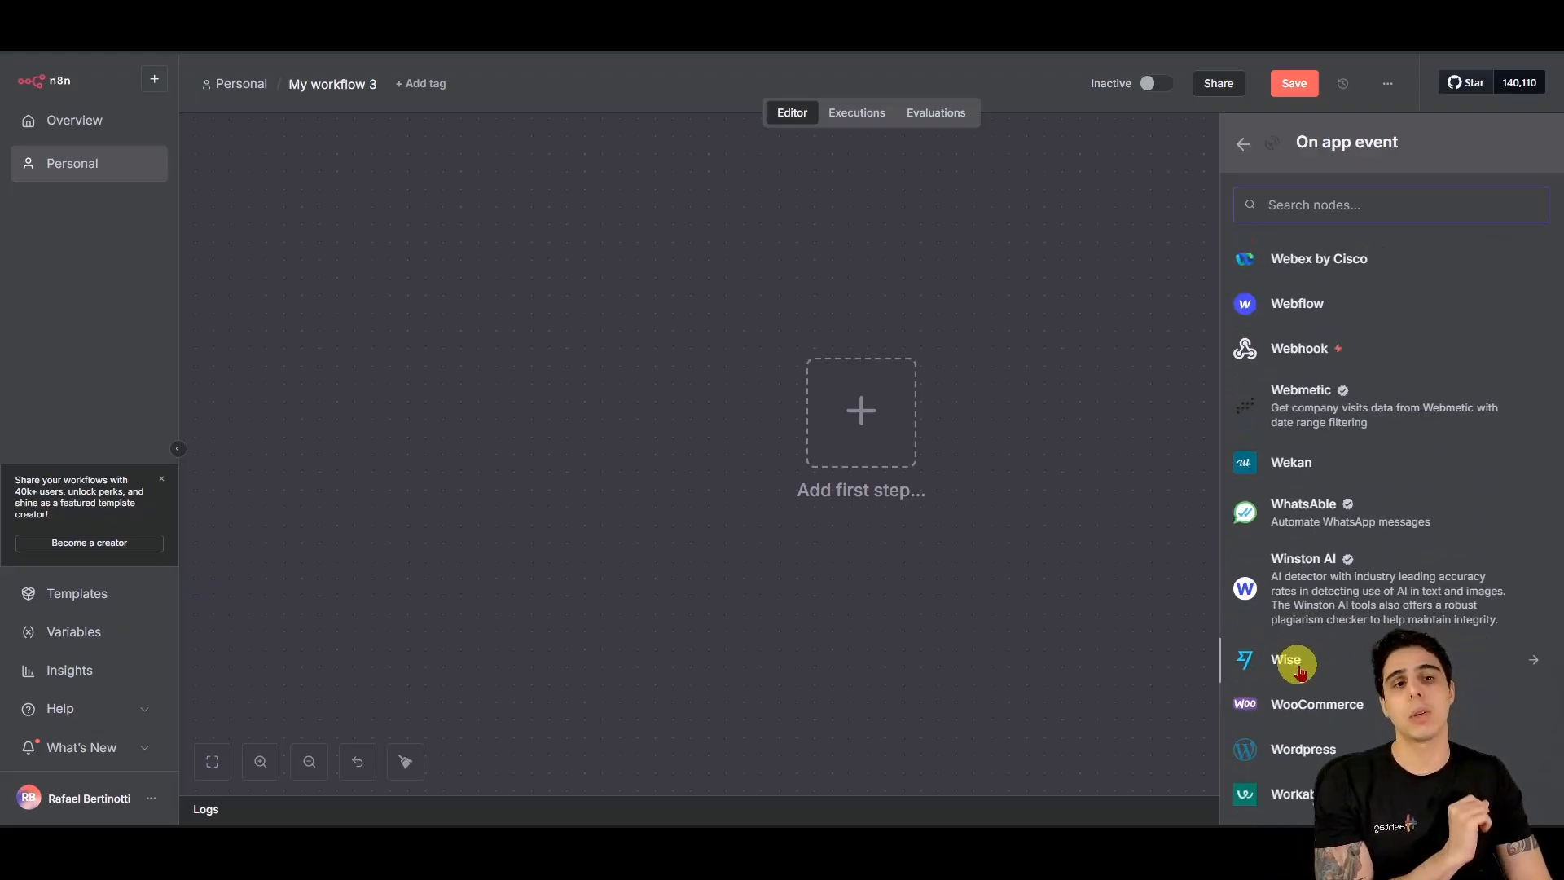
{"action": "scroll", "coordinate": [1274, 732], "scroll_direction": "up", "scroll_amount": 20}
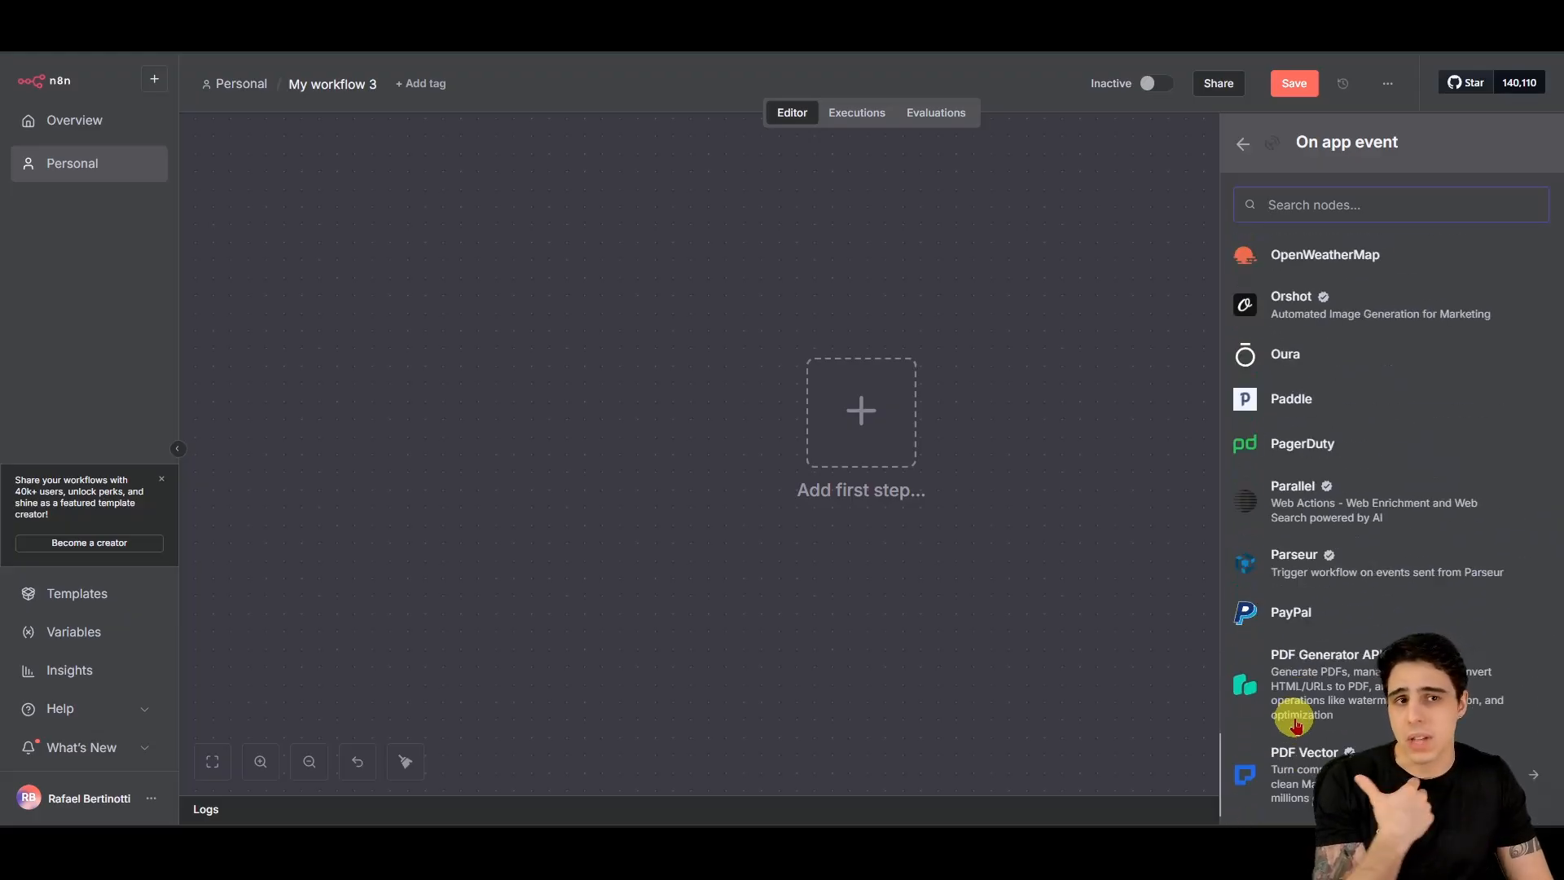
{"action": "scroll", "coordinate": [1403, 427], "scroll_direction": "up", "scroll_amount": 20}
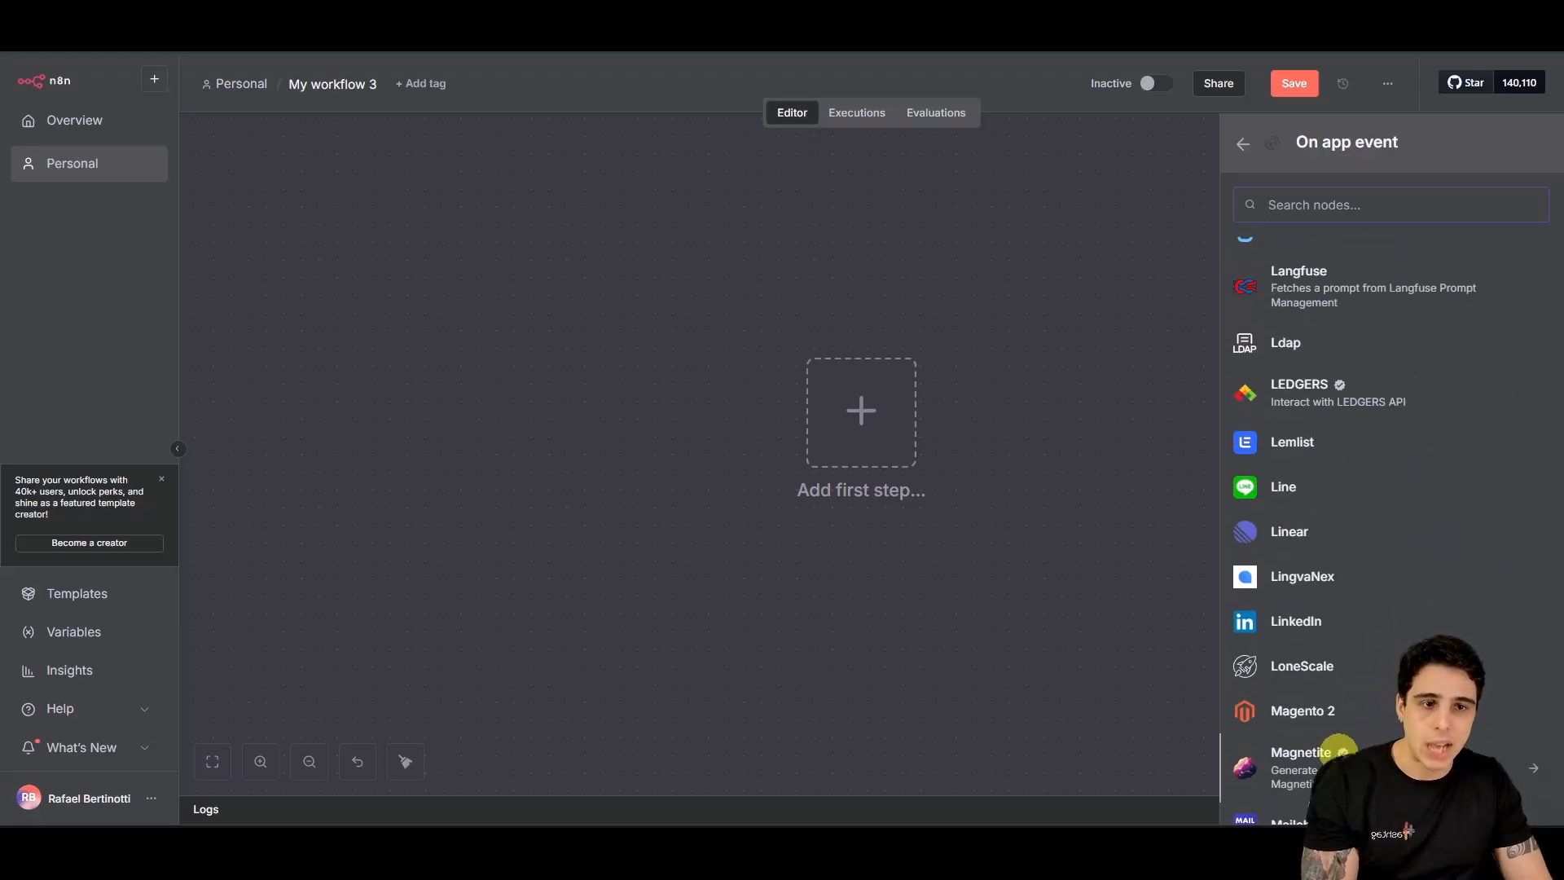
{"action": "scroll", "coordinate": [1301, 747], "scroll_direction": "up", "scroll_amount": 20}
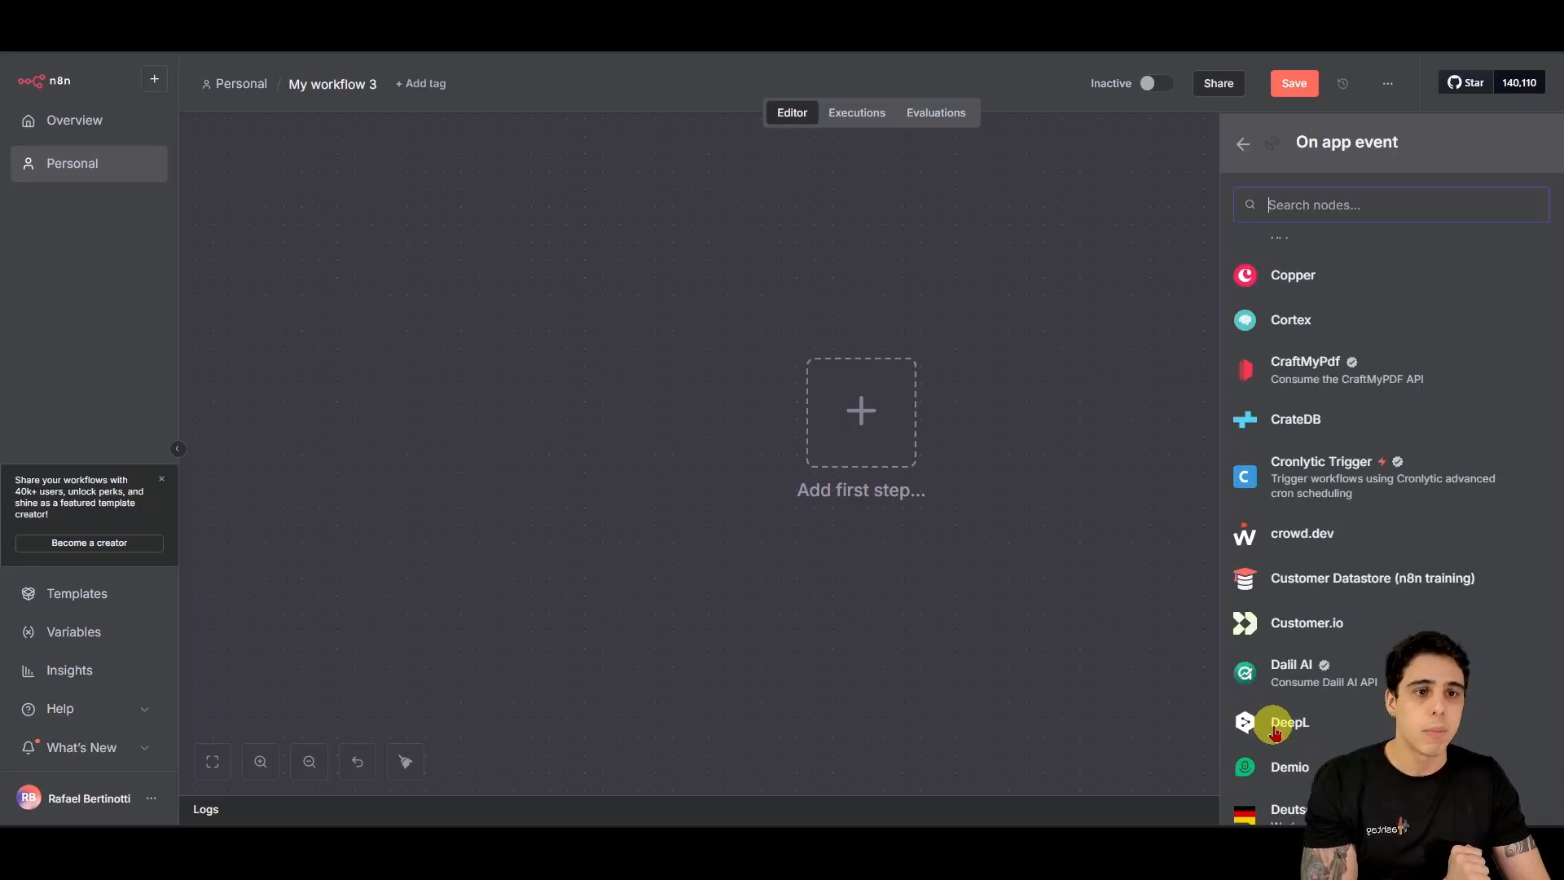
{"action": "scroll", "coordinate": [1395, 652], "scroll_direction": "up", "scroll_amount": 10}
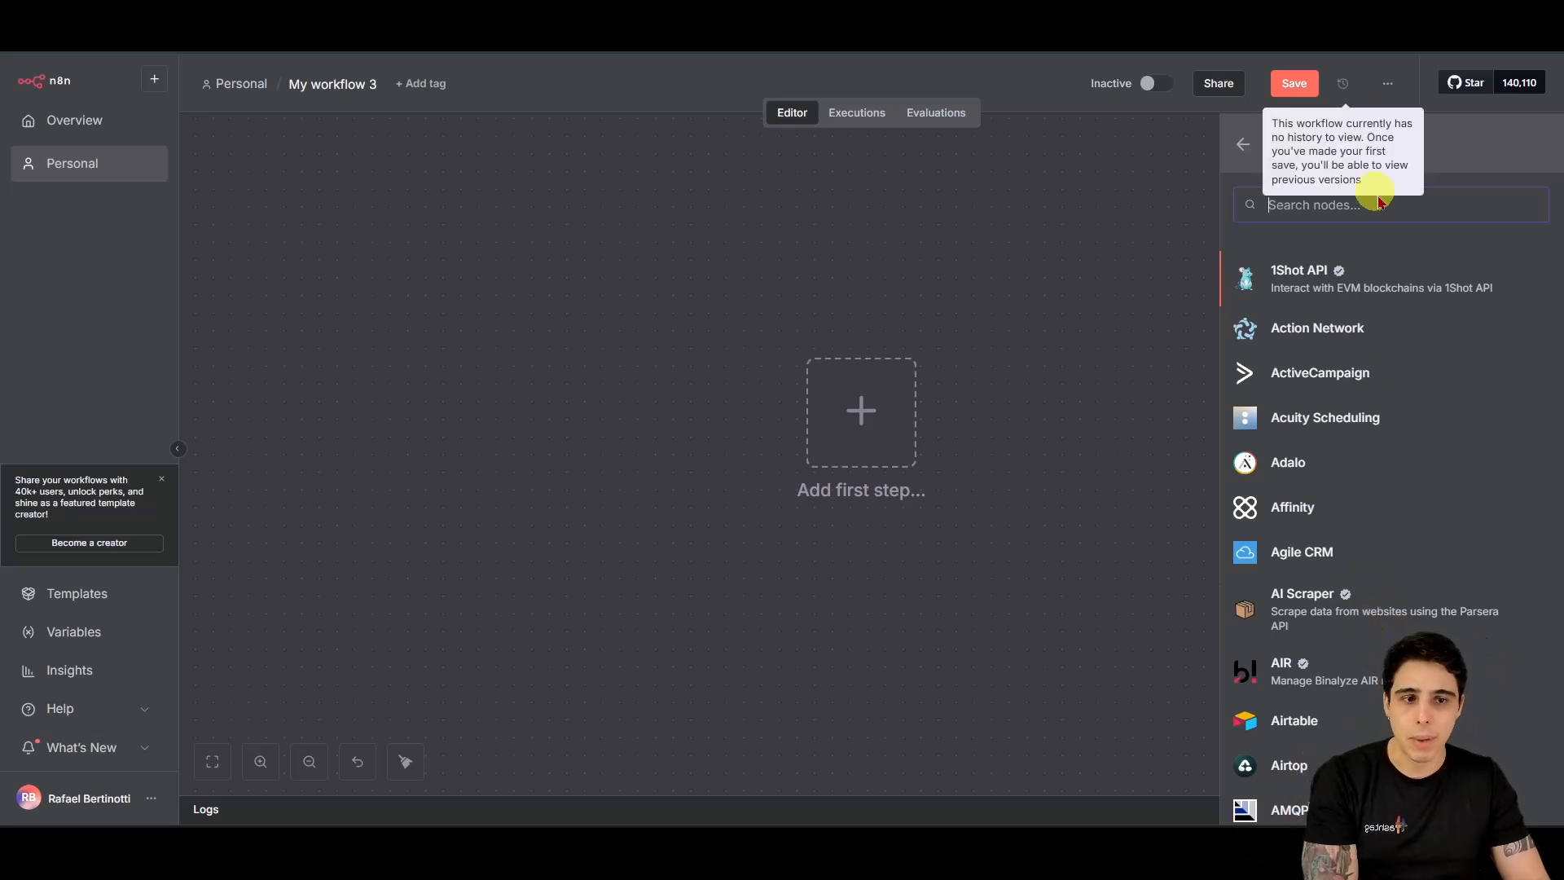
Step: Search 'telegram' in the trigger panel and add the Telegram trigger that fires on messages
{"action": "type", "text": "tele"}
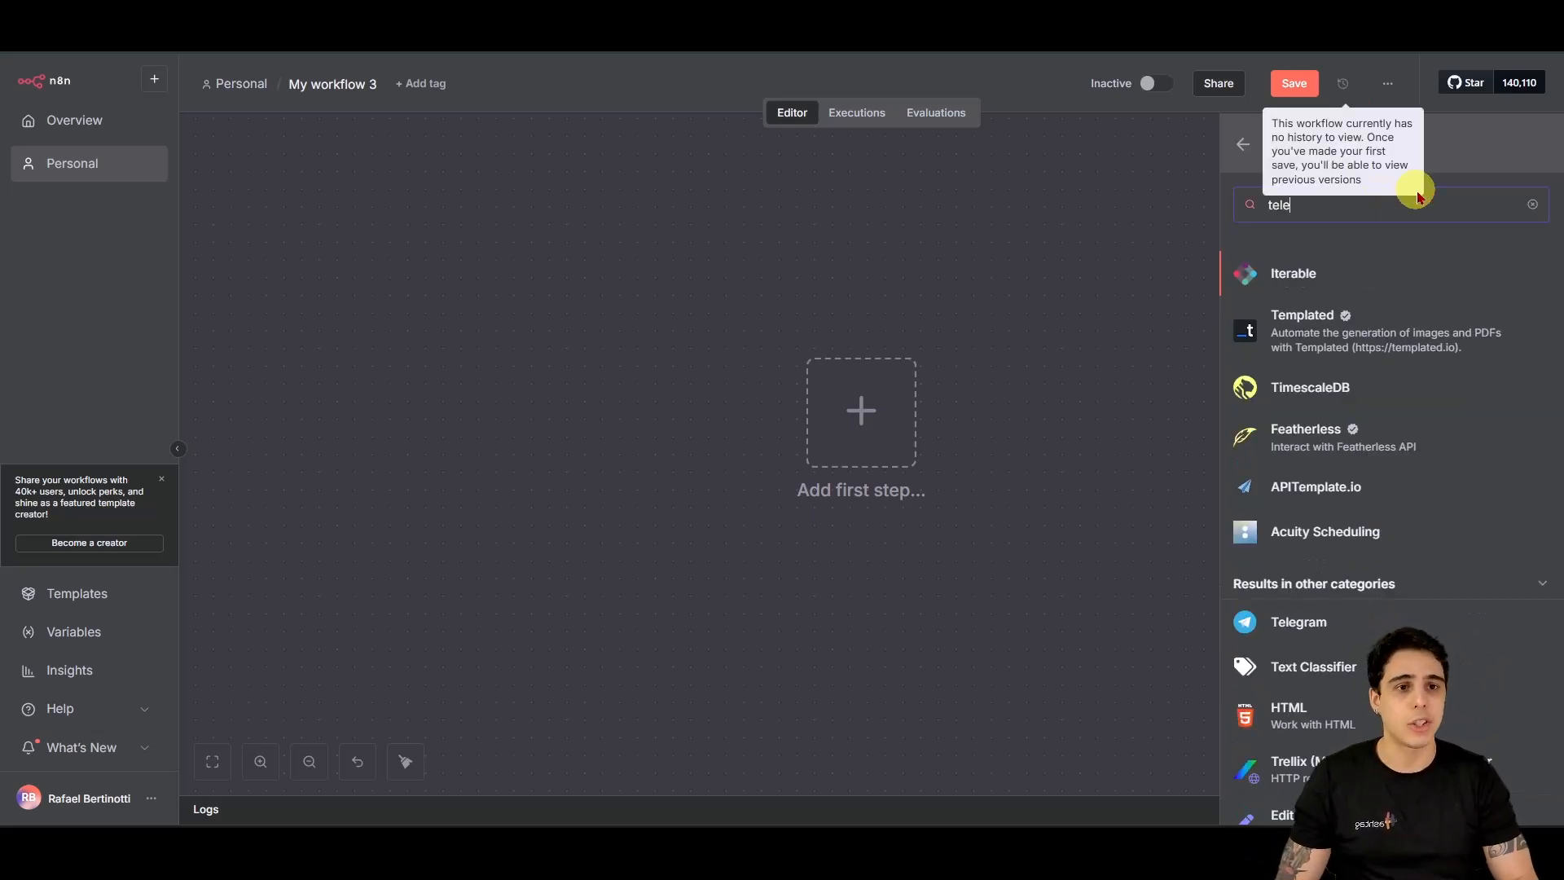
{"action": "type", "text": "gram"}
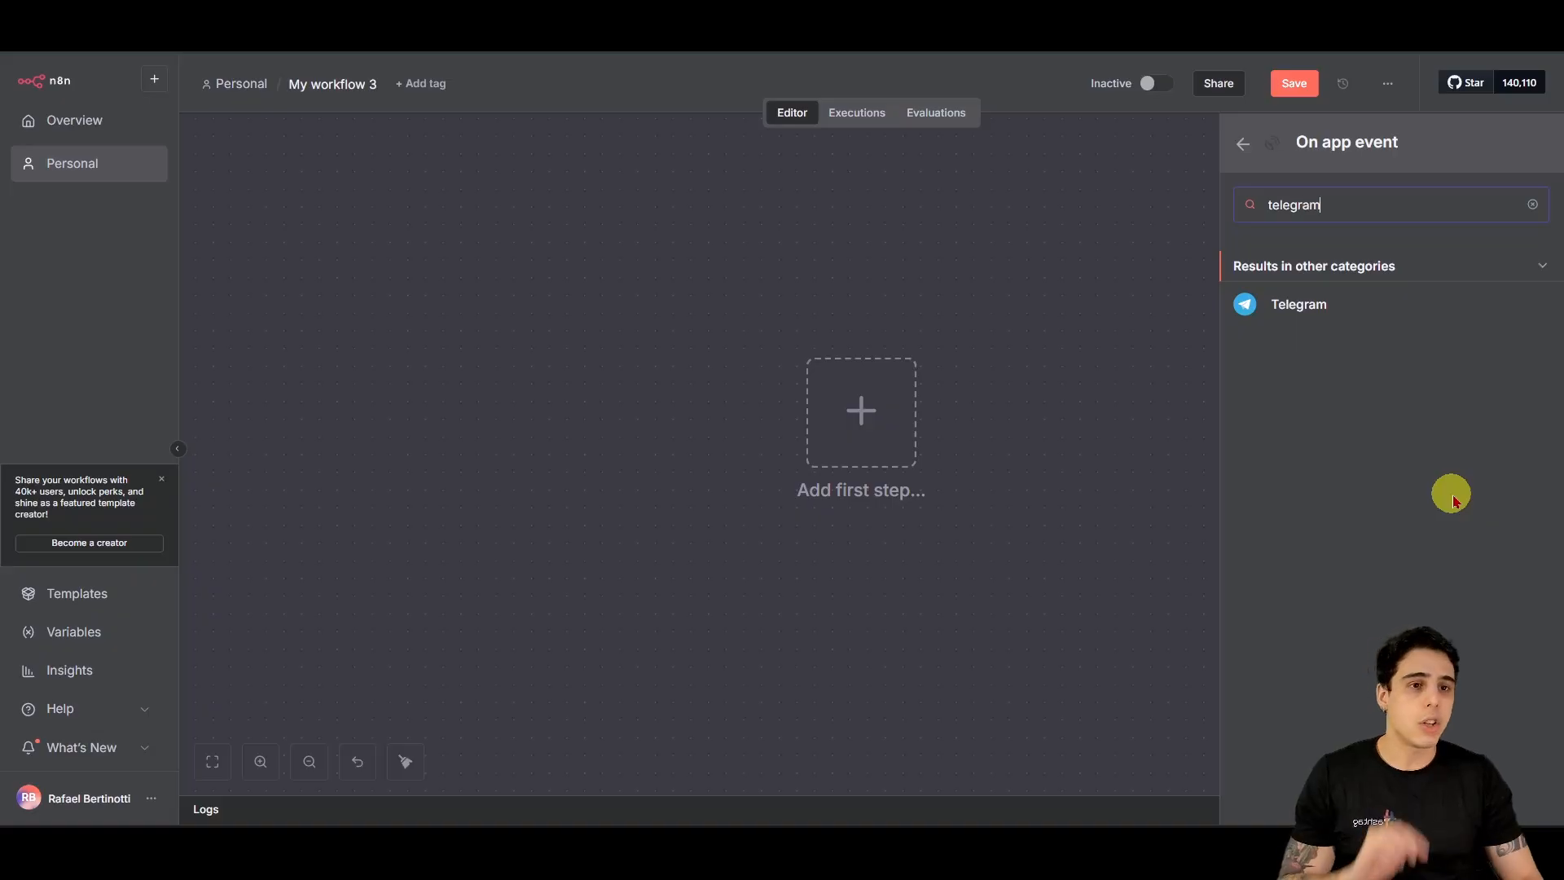
{"action": "left_click", "coordinate": [1294, 311]}
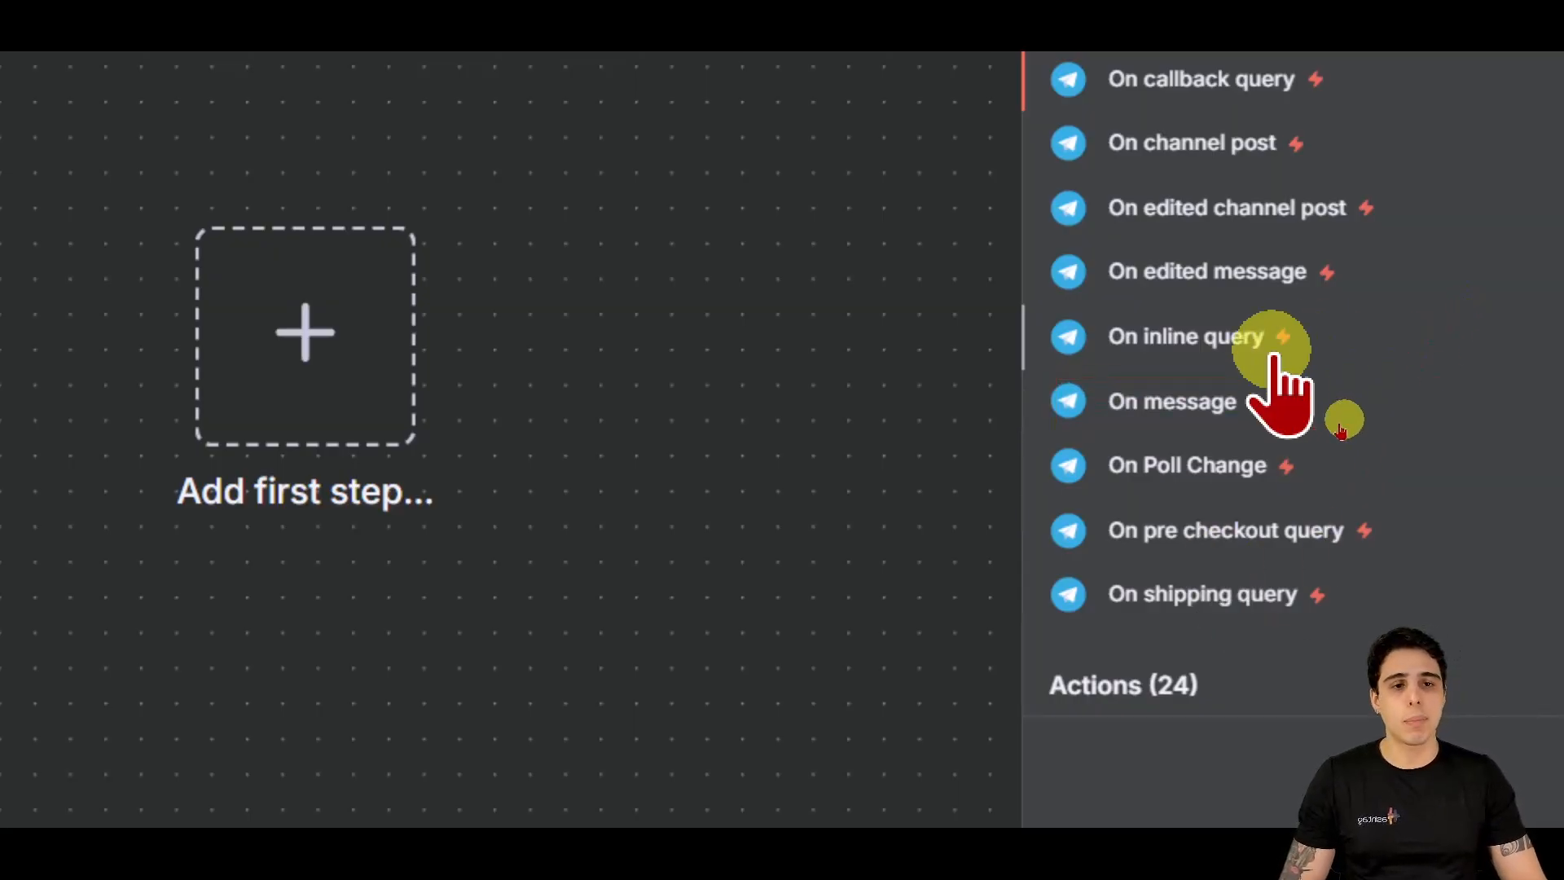
{"action": "left_click", "coordinate": [1175, 416]}
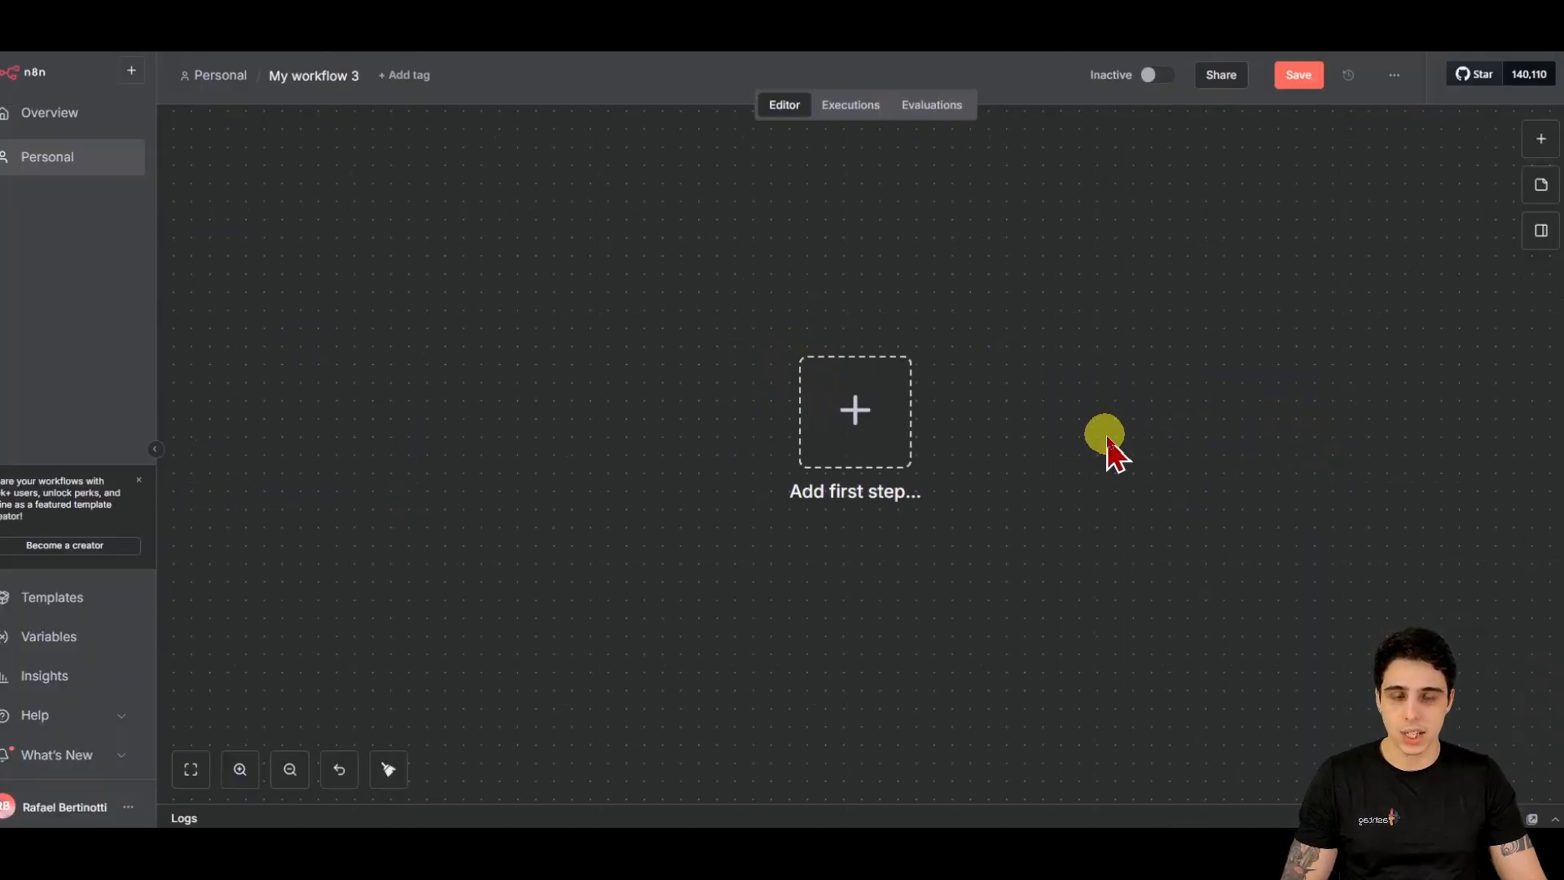
{"action": "left_click", "coordinate": [879, 400]}
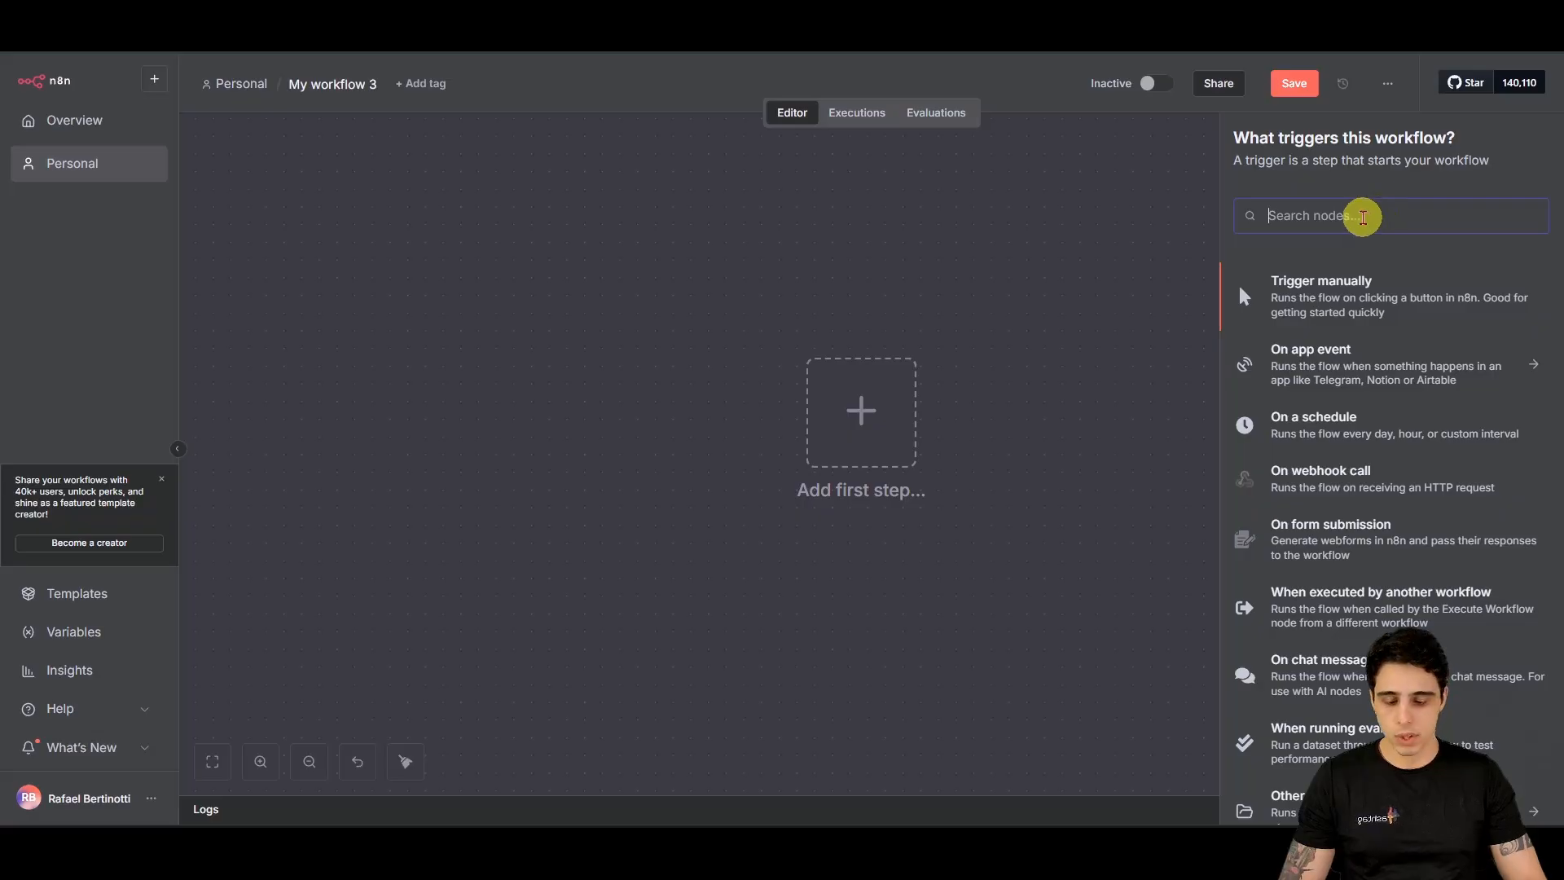
{"action": "type", "text": "telegram"}
{"action": "left_click", "coordinate": [1308, 286]}
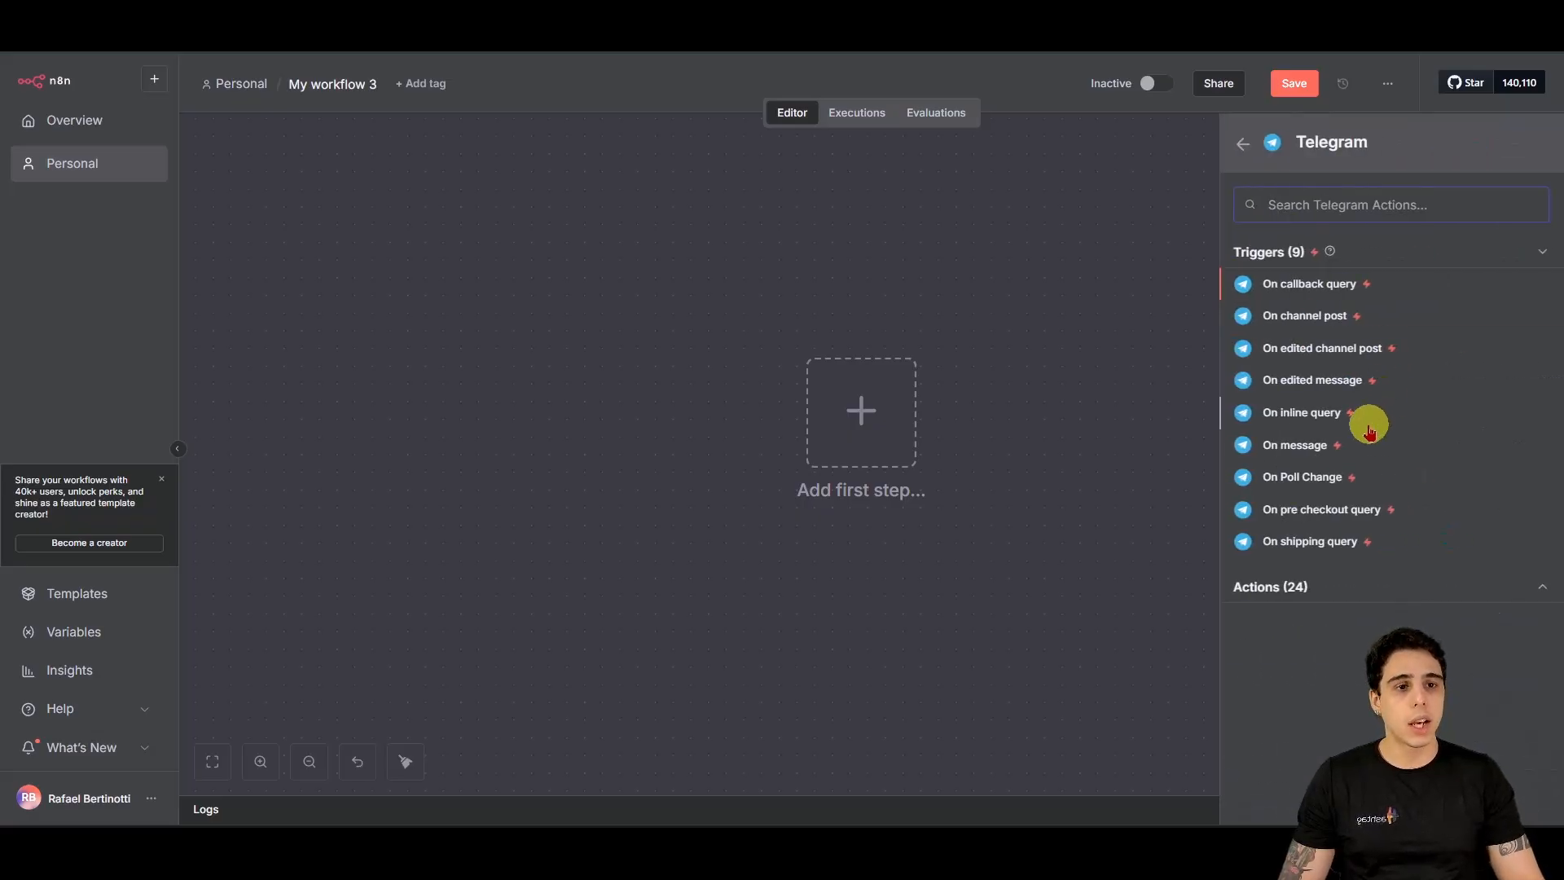
{"action": "left_click", "coordinate": [1308, 445]}
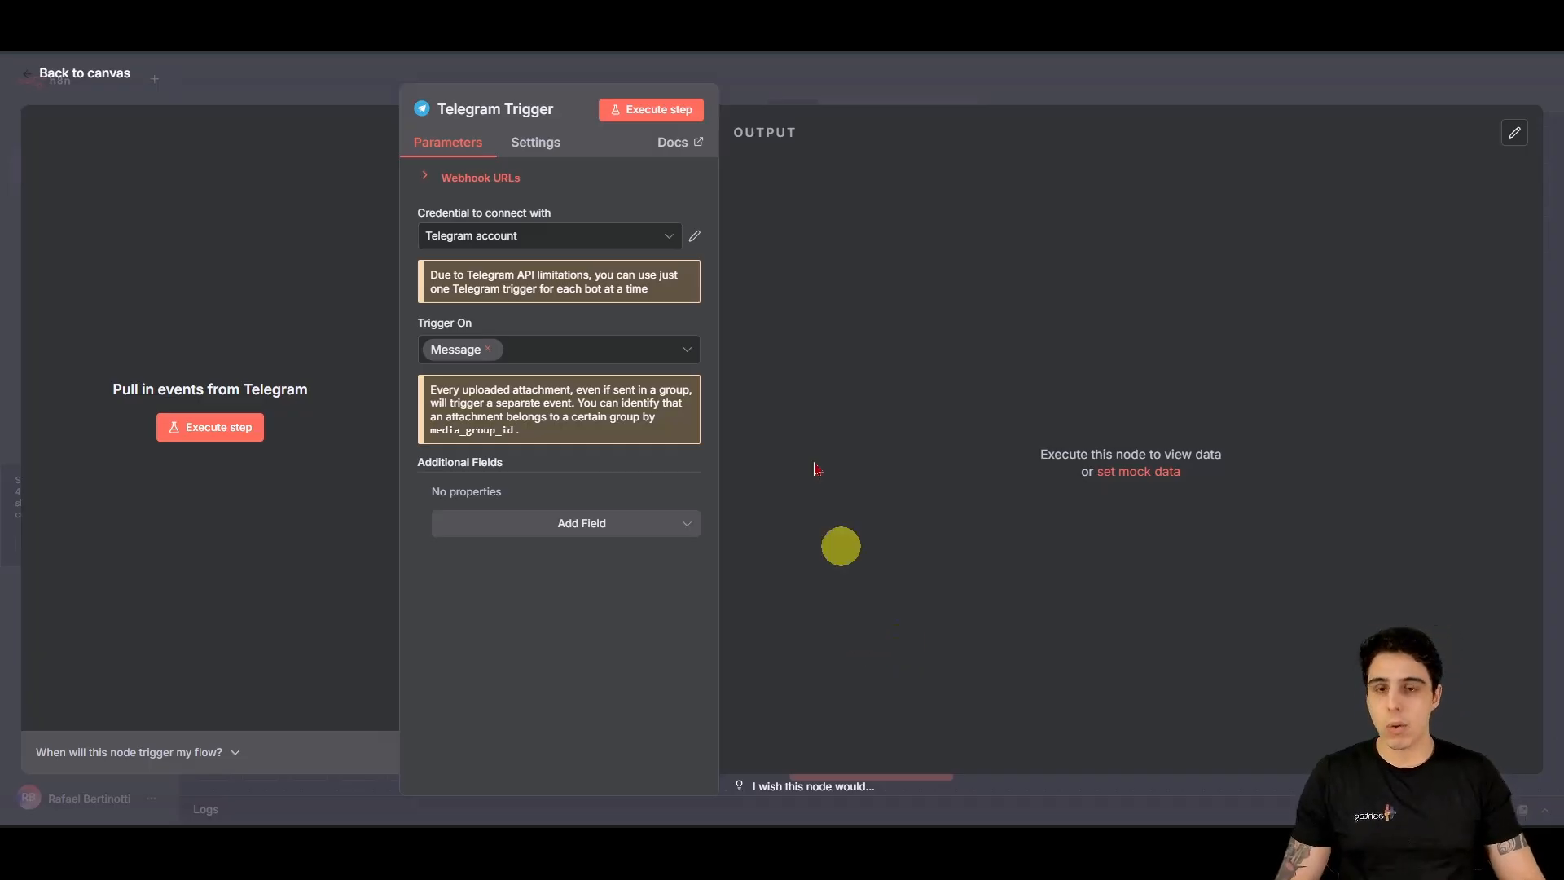
Step: Enlarge the n8n page and show the Telegram Trigger's credential dropdown
{"action": "left_click_drag", "start_coordinate": [731, 251], "coordinate": [718, 257]}
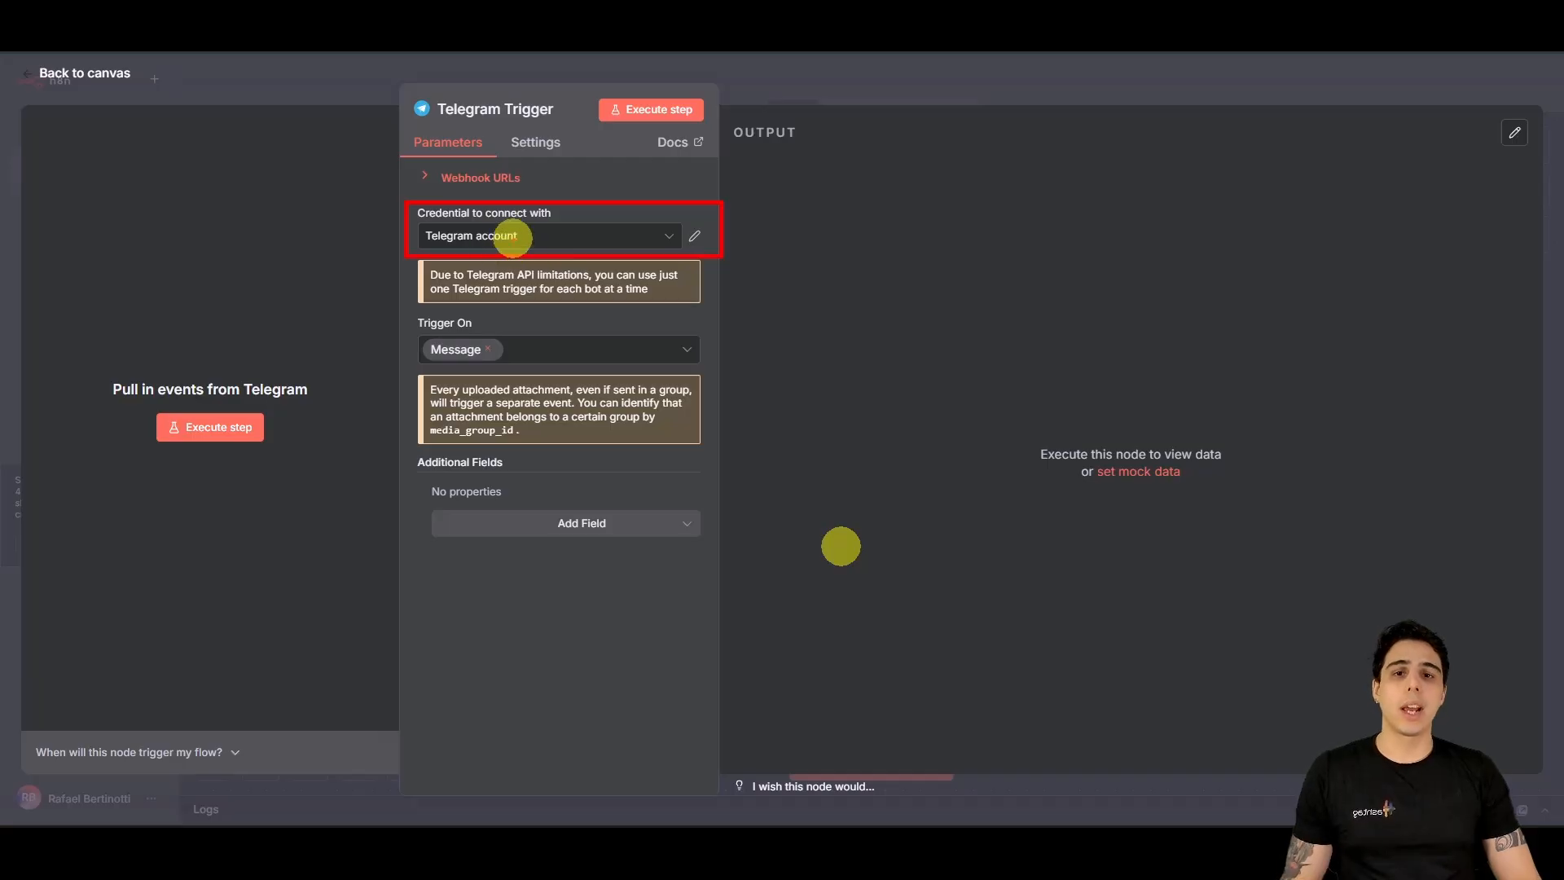
{"action": "left_click", "coordinate": [663, 234]}
{"action": "left_click", "coordinate": [664, 236]}
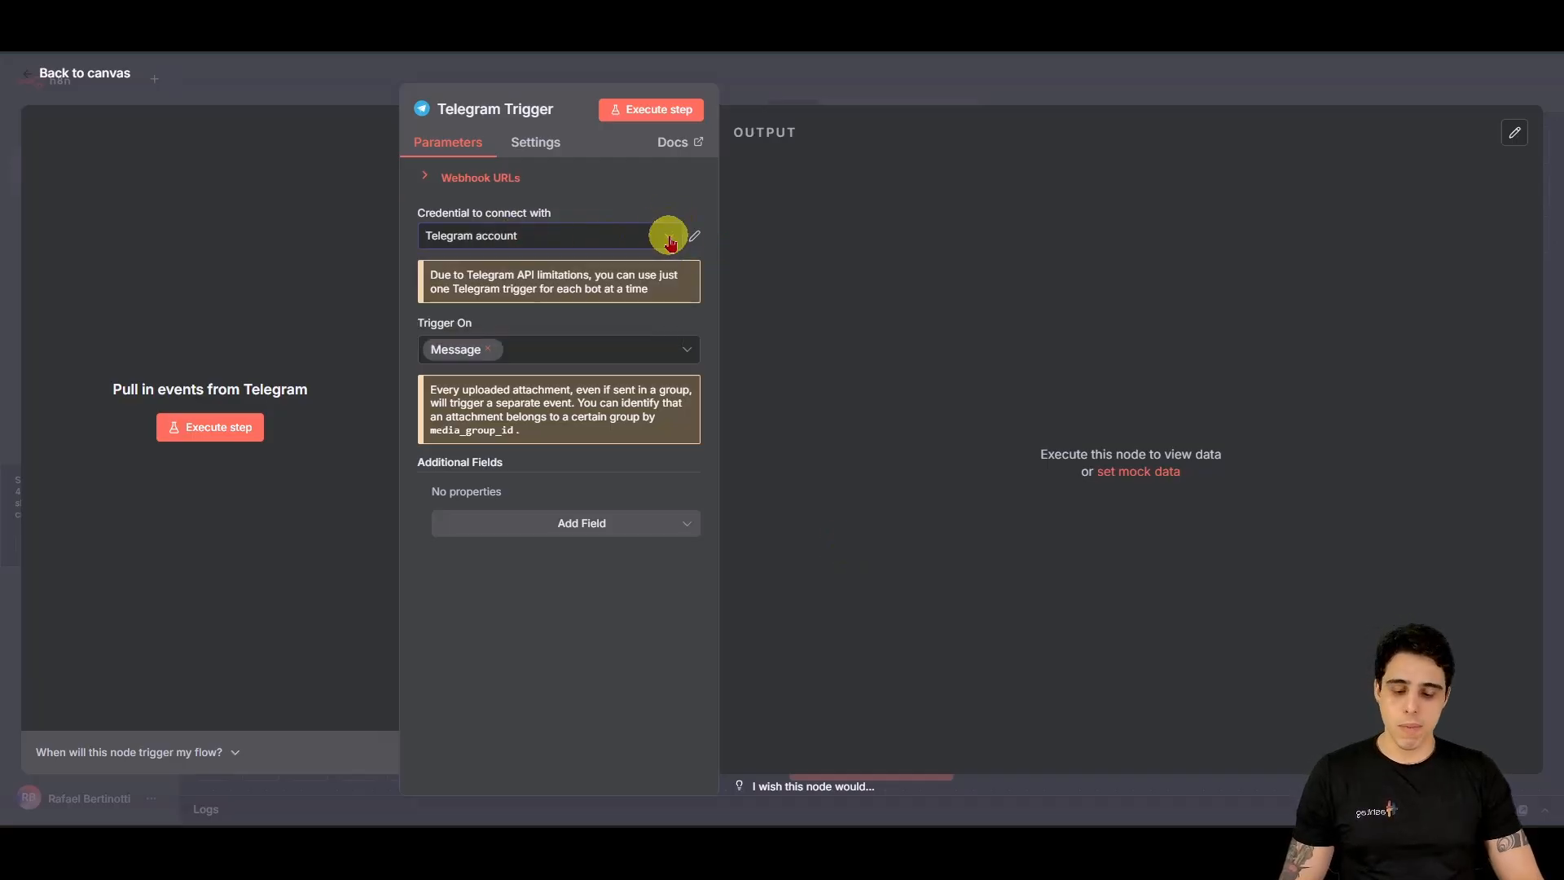
{"action": "key", "text": "ctrl+plus"}
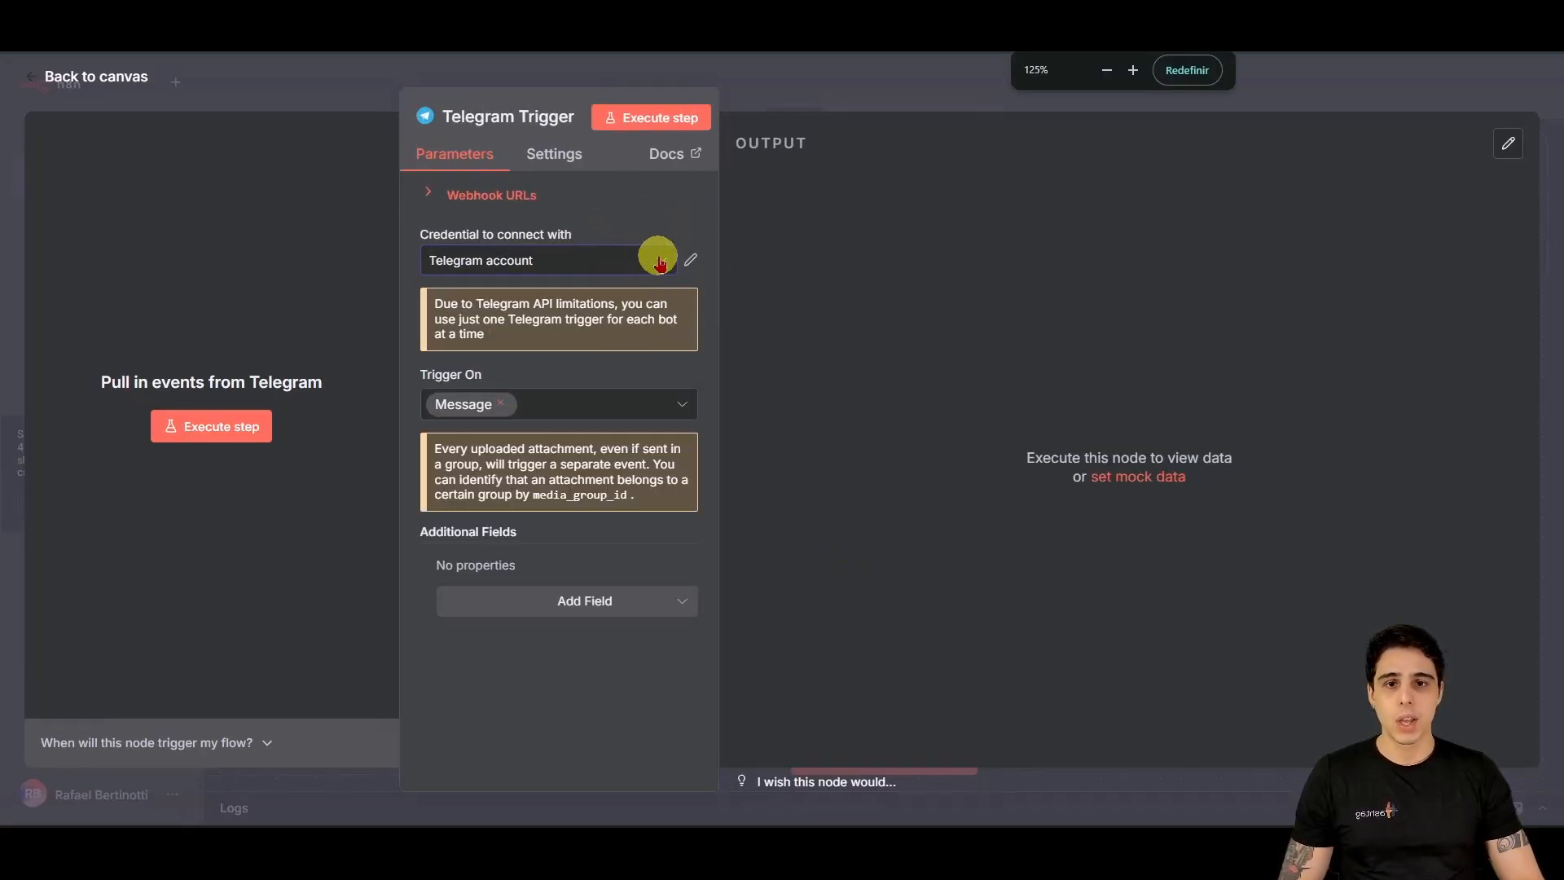
{"action": "left_click", "coordinate": [541, 269]}
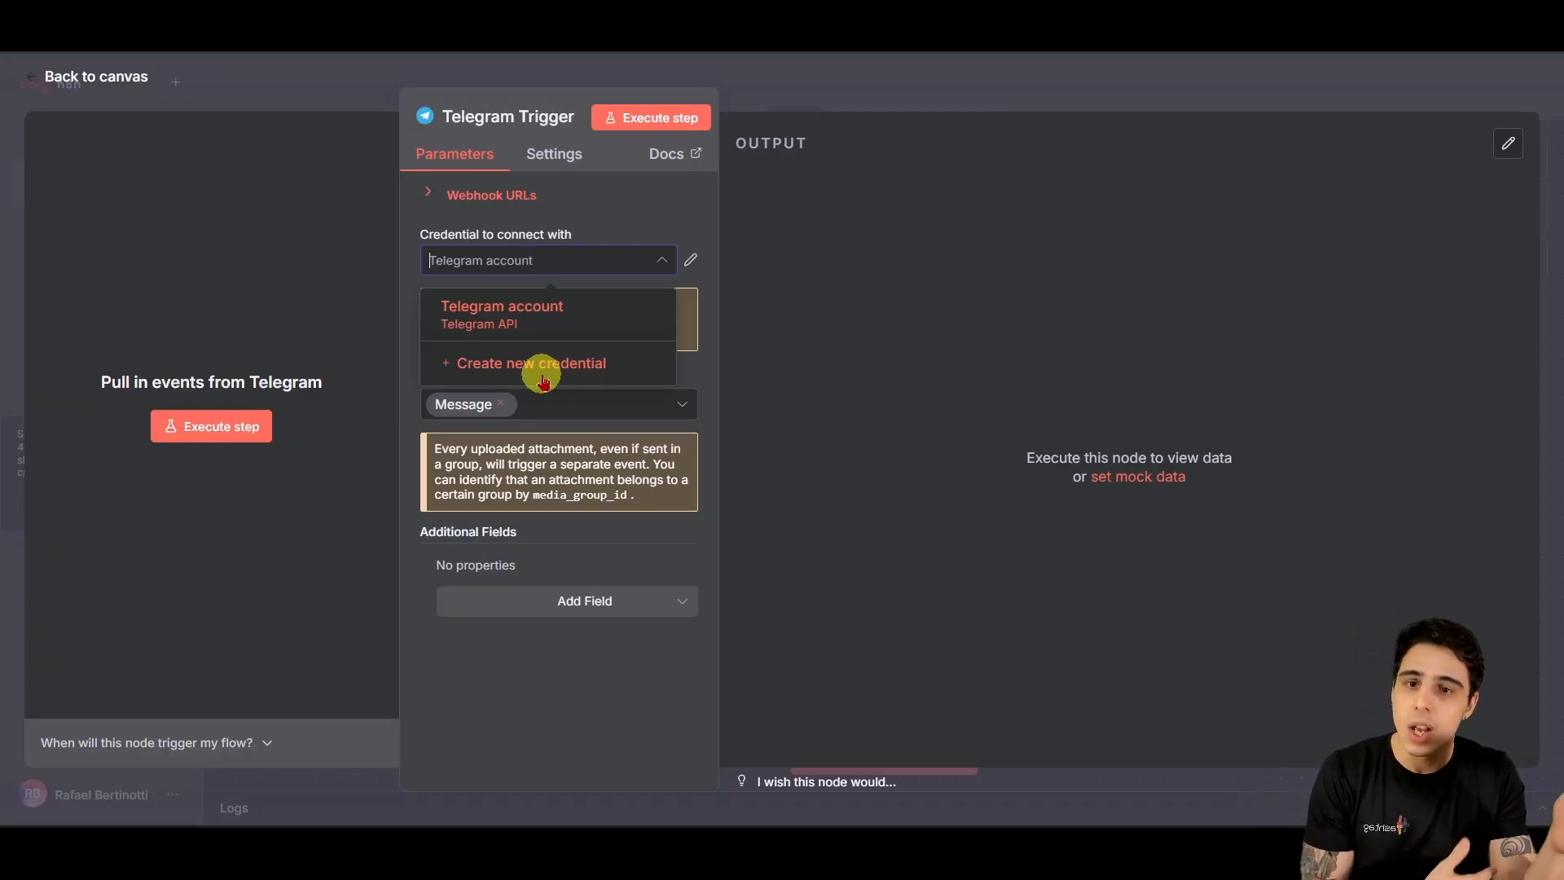
Step: Create a new Telegram credential, focus its Access Token field, then switch to Telegram
{"action": "left_click", "coordinate": [544, 380]}
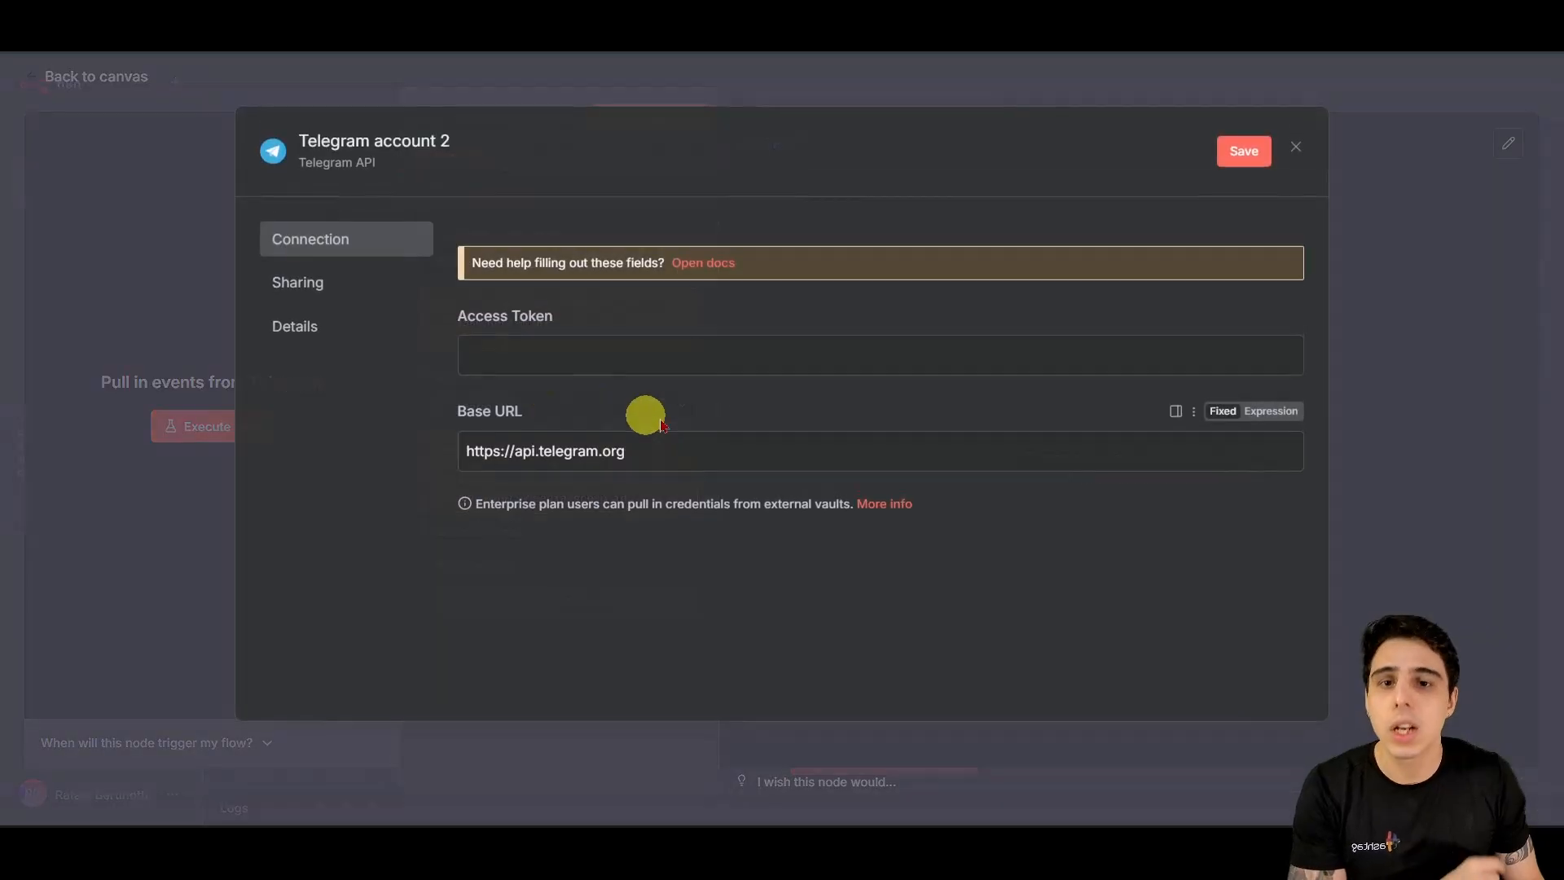
{"action": "left_click", "coordinate": [688, 350]}
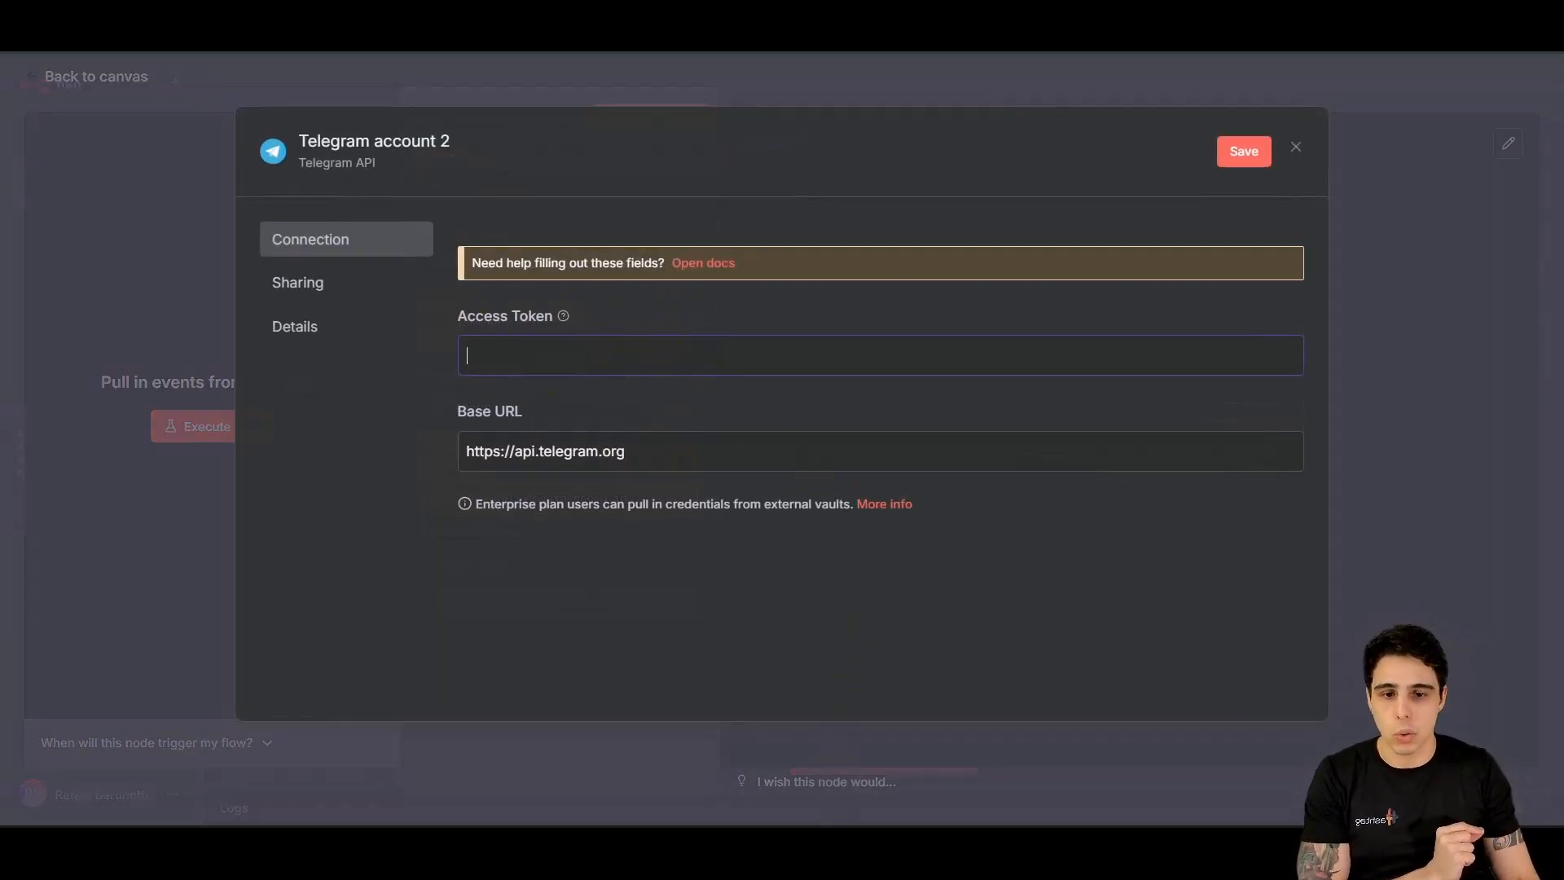
{"action": "mouse_move", "coordinate": [819, 815]}
{"action": "left_click", "coordinate": [819, 742]}
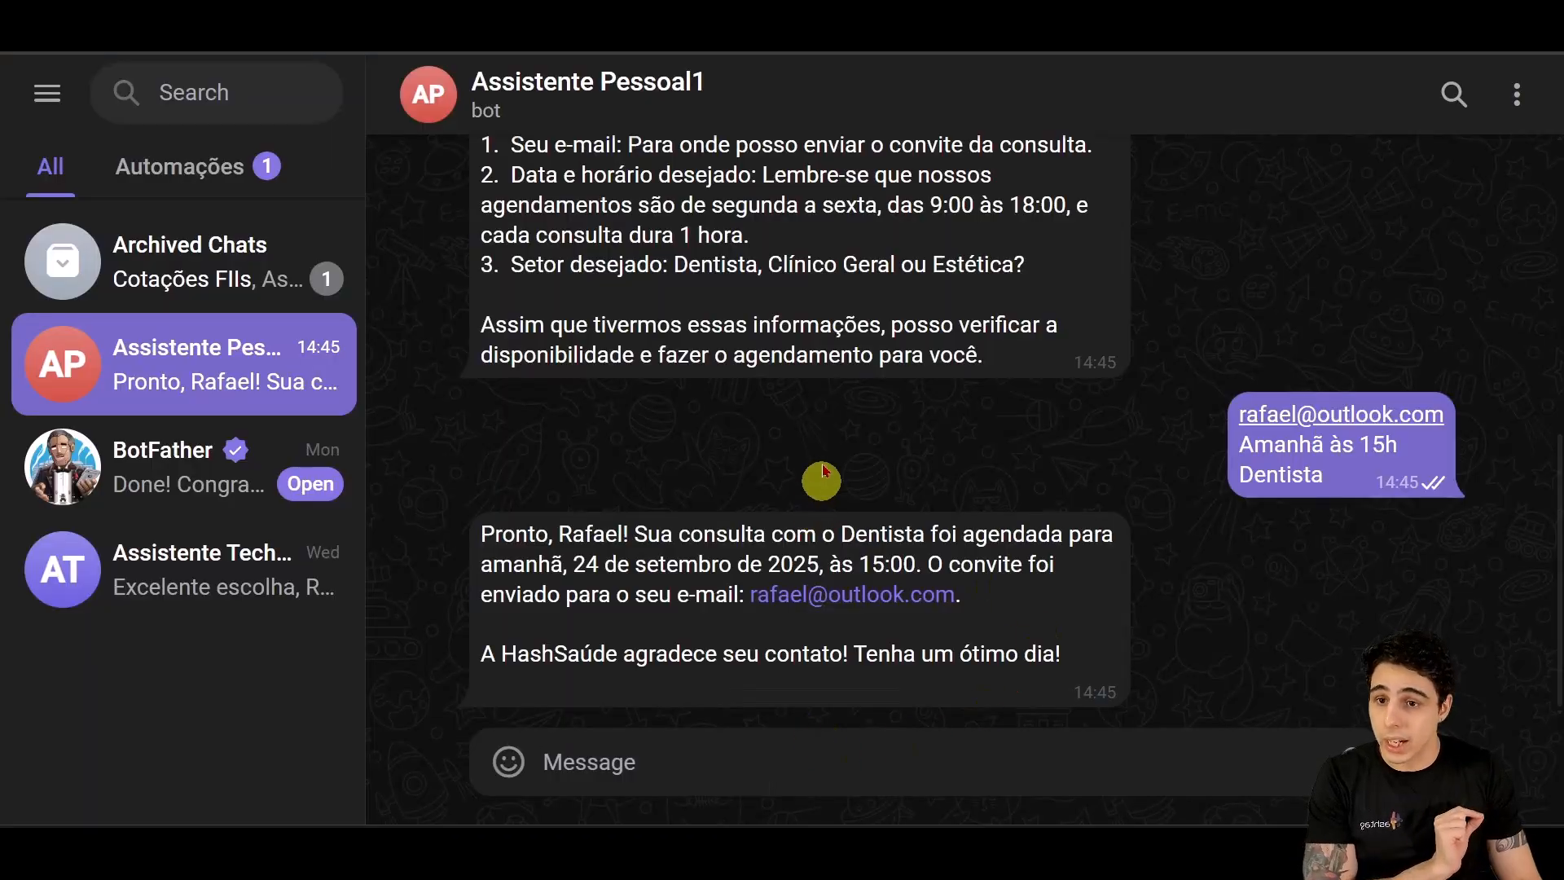
Step: Create the bot 'Assistente HashSaúde' with username AssistenteHashSaude_bot through BotFather's /newbot
{"action": "left_click", "coordinate": [143, 464]}
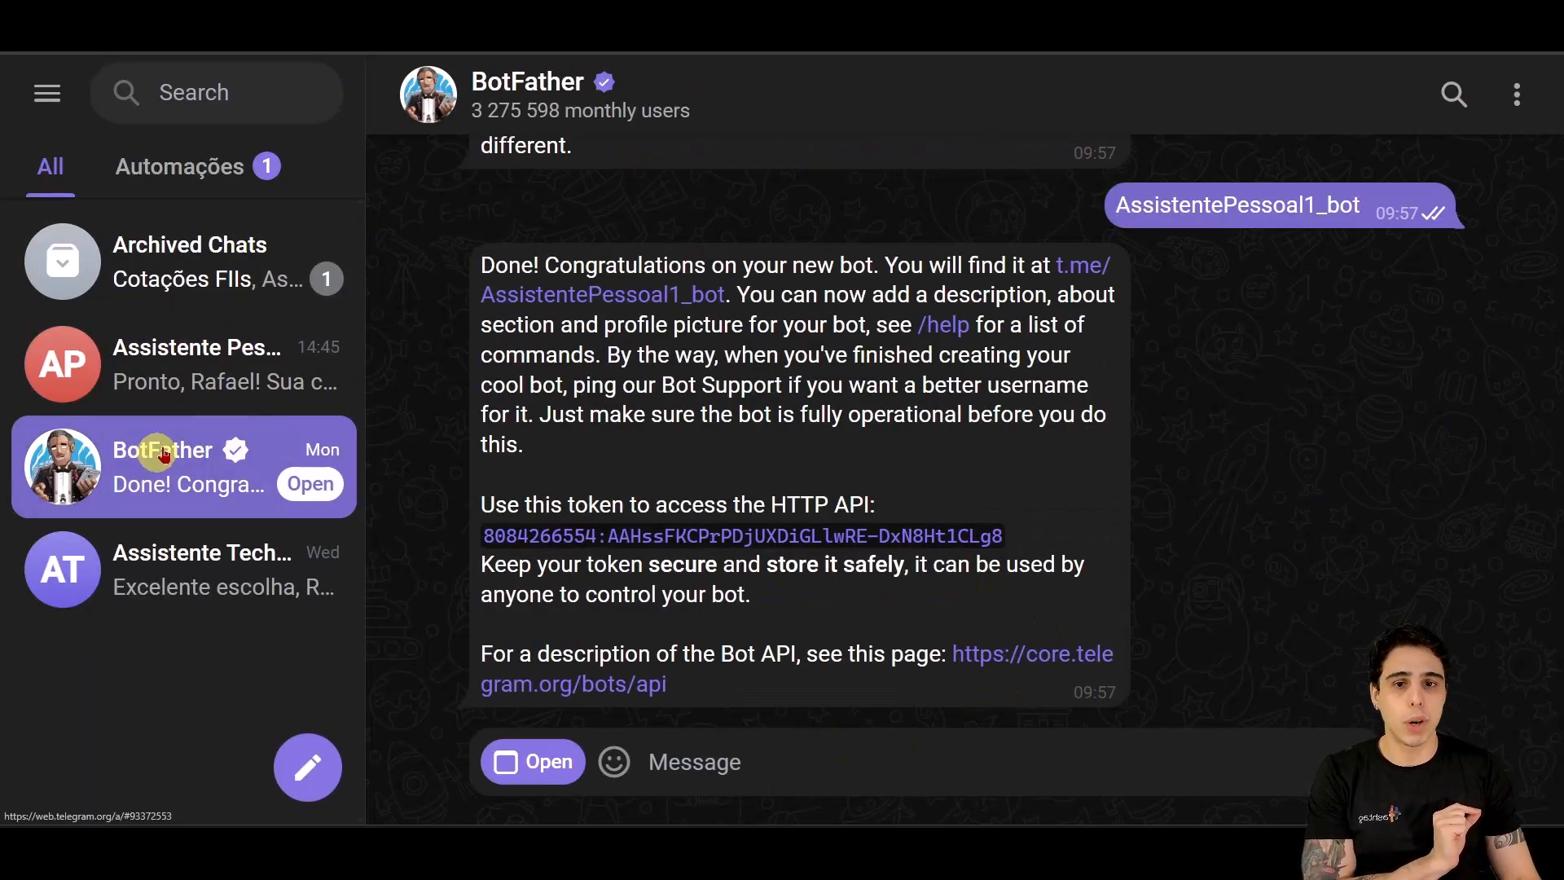
{"action": "type", "text": "/new"}
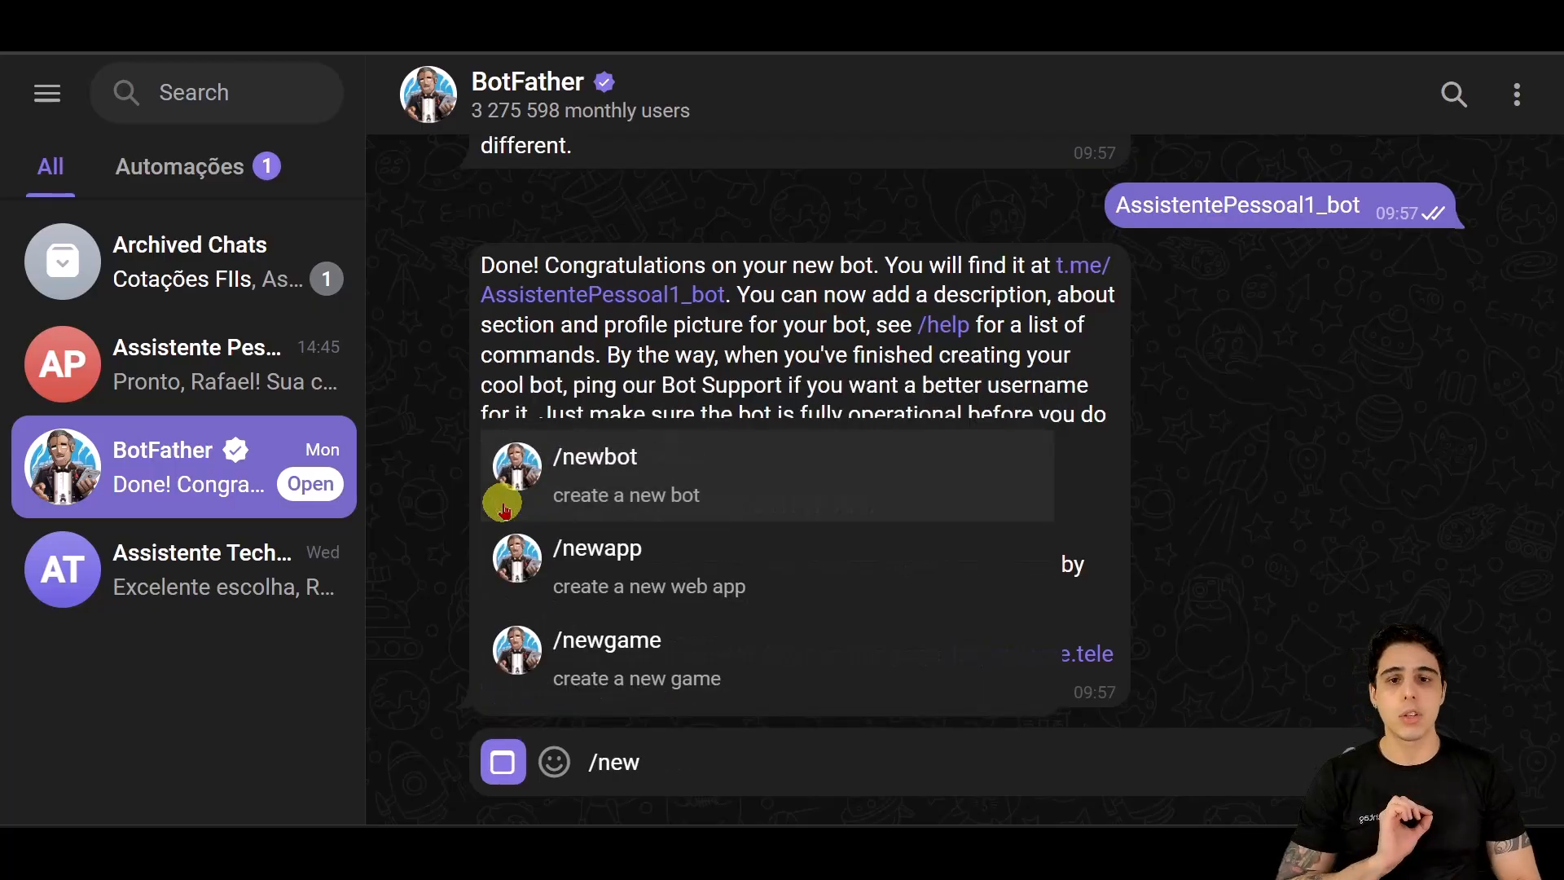
{"action": "left_click", "coordinate": [503, 509]}
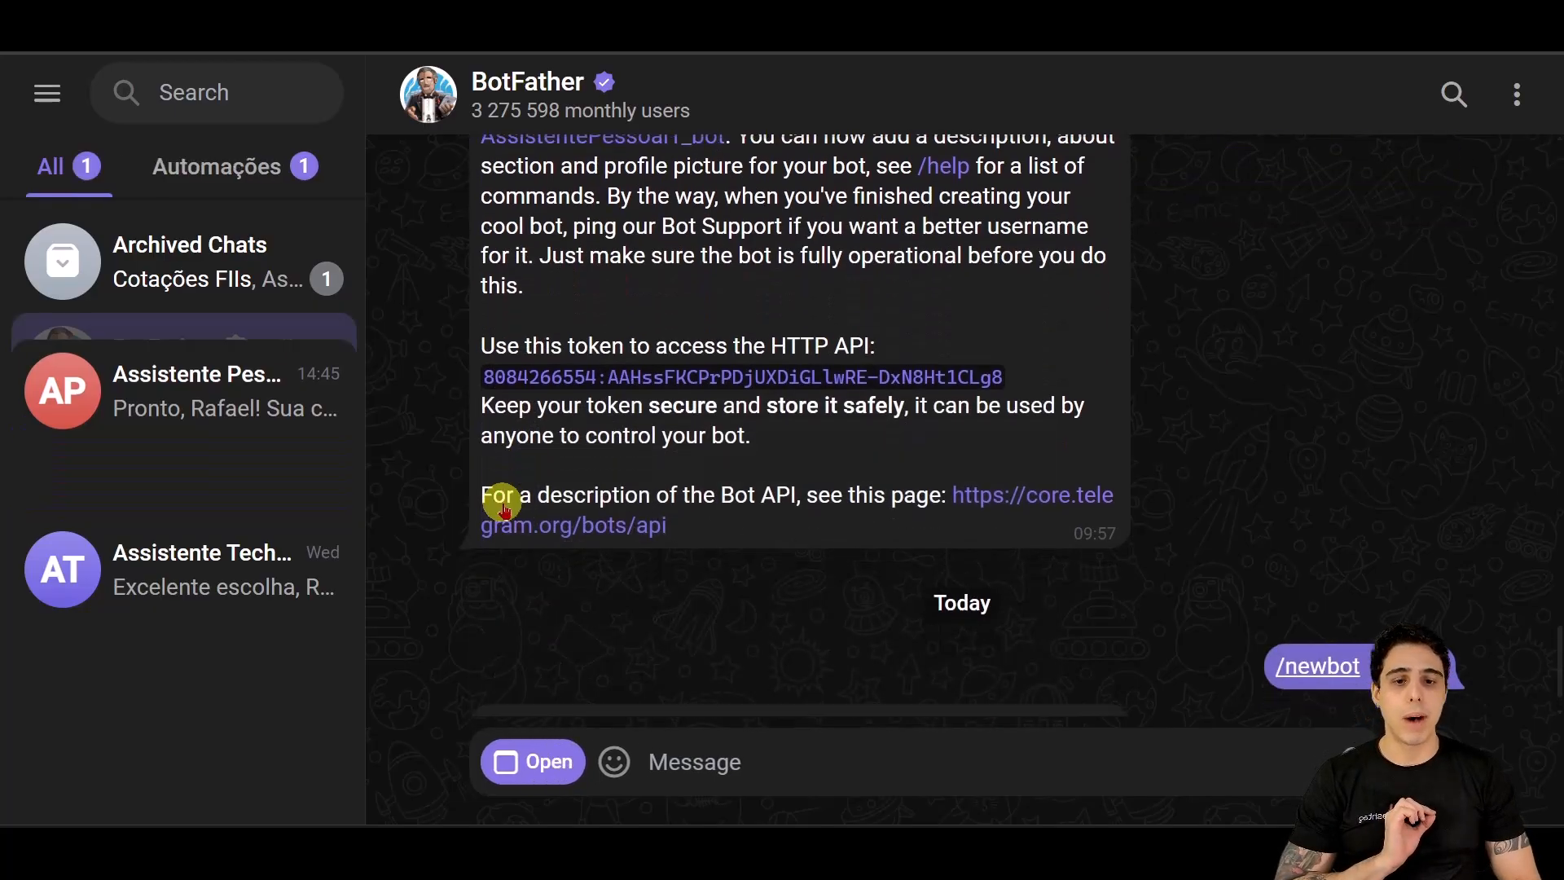
{"action": "type", "text": "Assistente HashSaúde"}
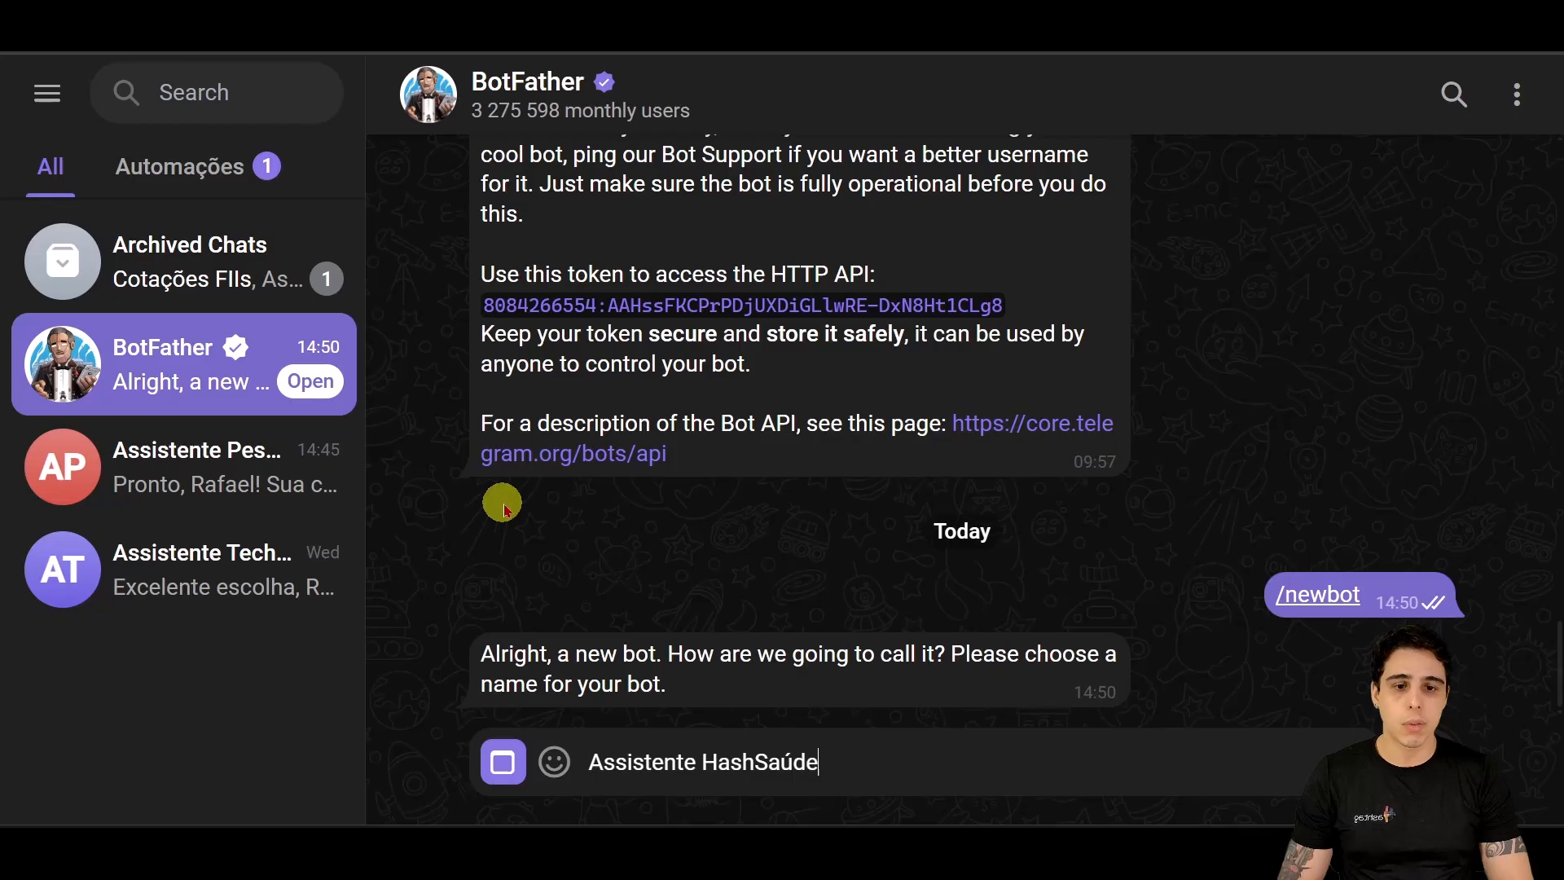
{"action": "key", "text": "Return"}
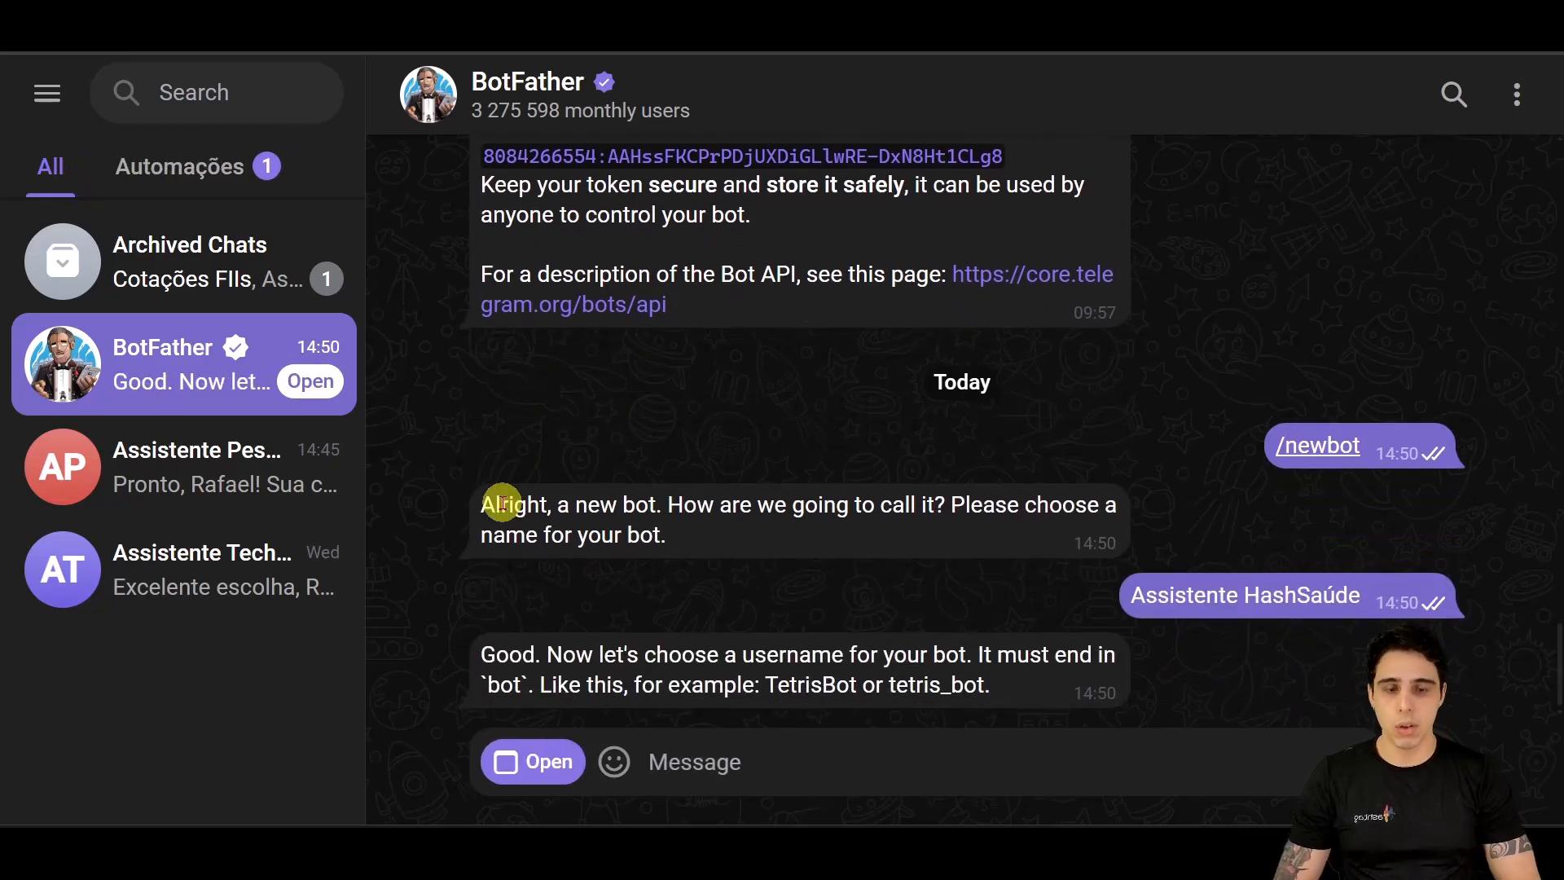
{"action": "type", "text": "AssistenteHashSaude_bot"}
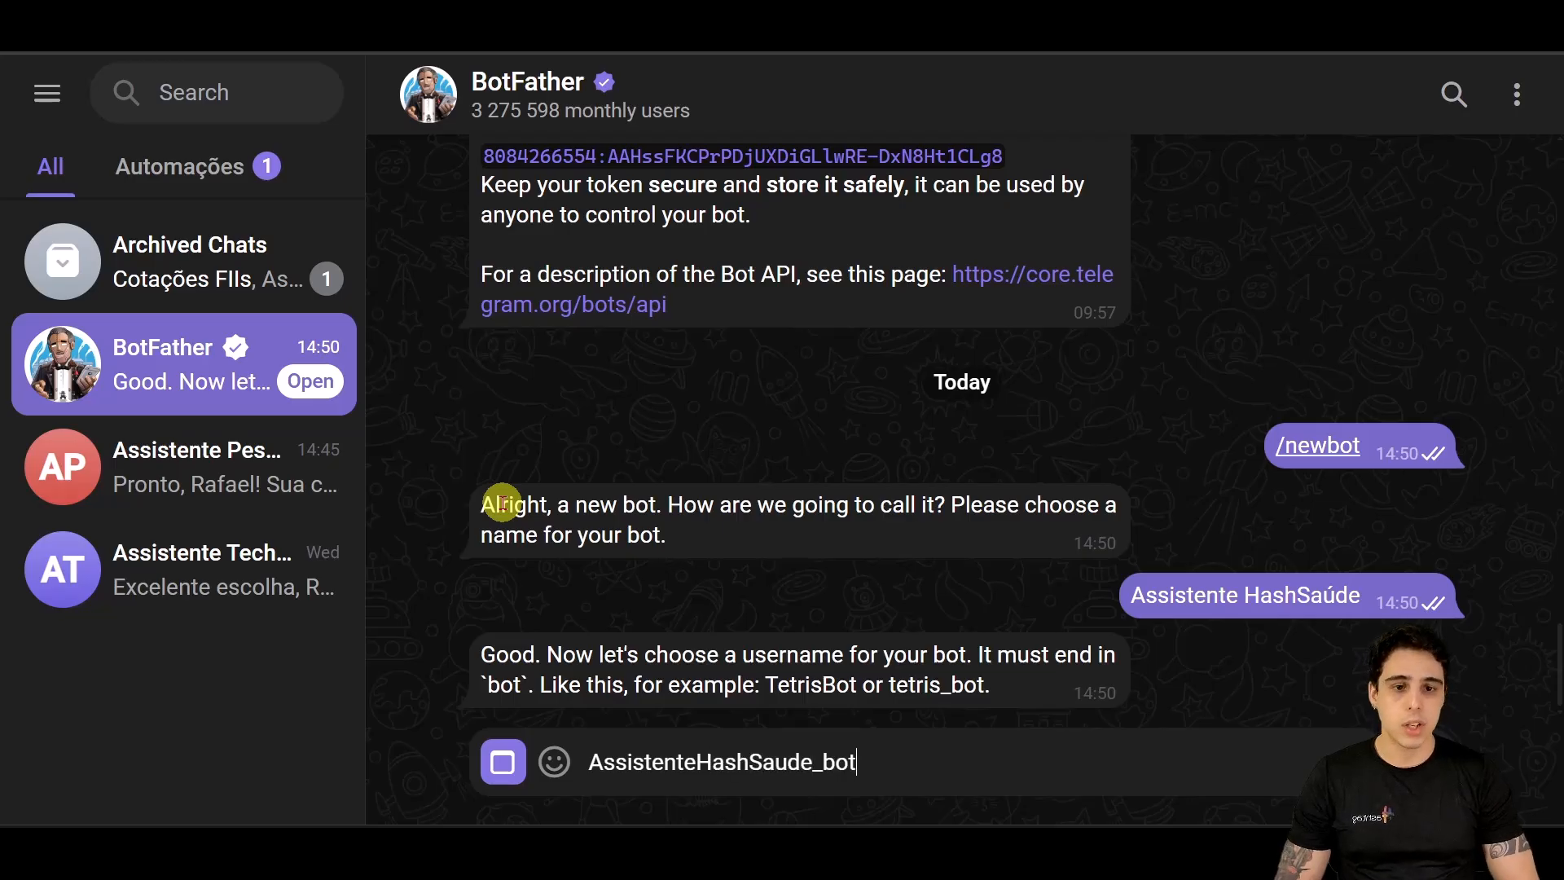
{"action": "key", "text": "Return"}
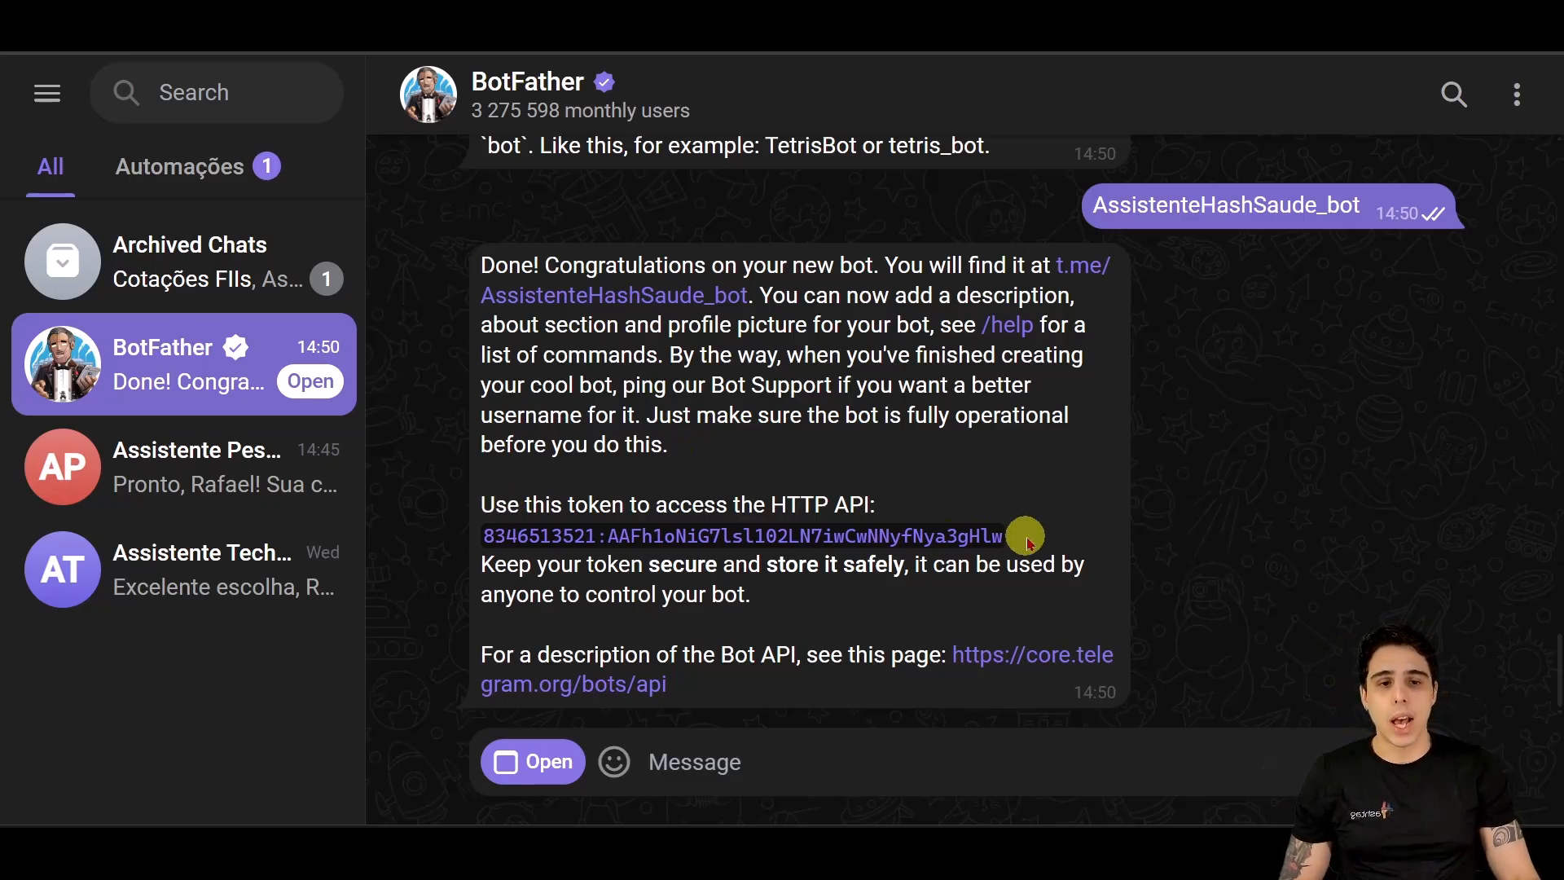
Step: Copy the new bot's access token and open a chat with the bot
{"action": "left_click_drag", "start_coordinate": [1019, 535], "coordinate": [479, 535]}
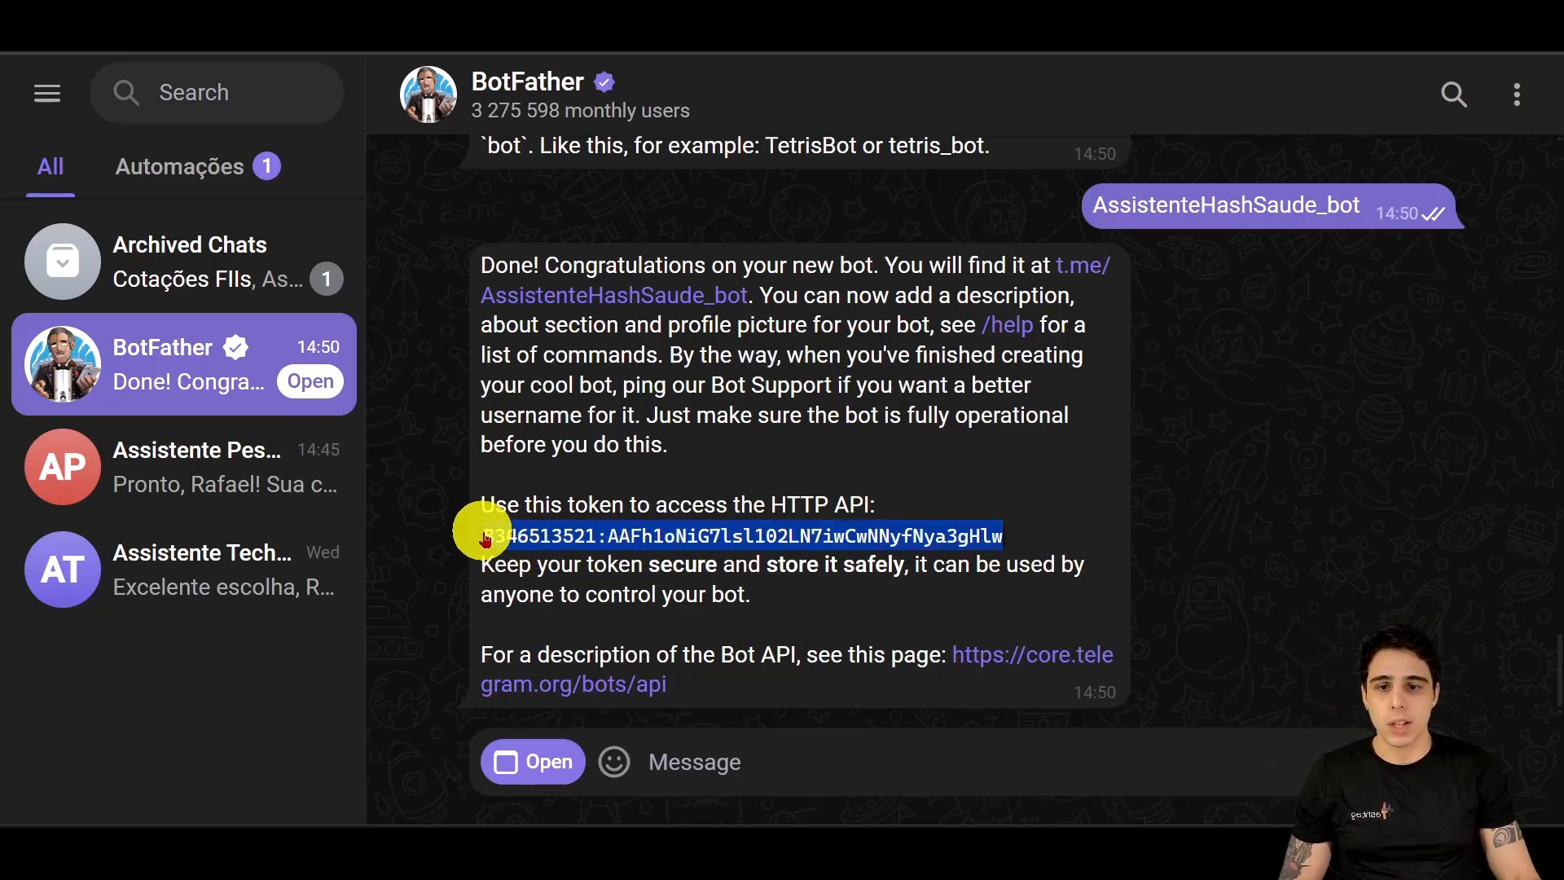
{"action": "left_click", "coordinate": [1088, 278]}
{"action": "left_click", "coordinate": [1304, 98]}
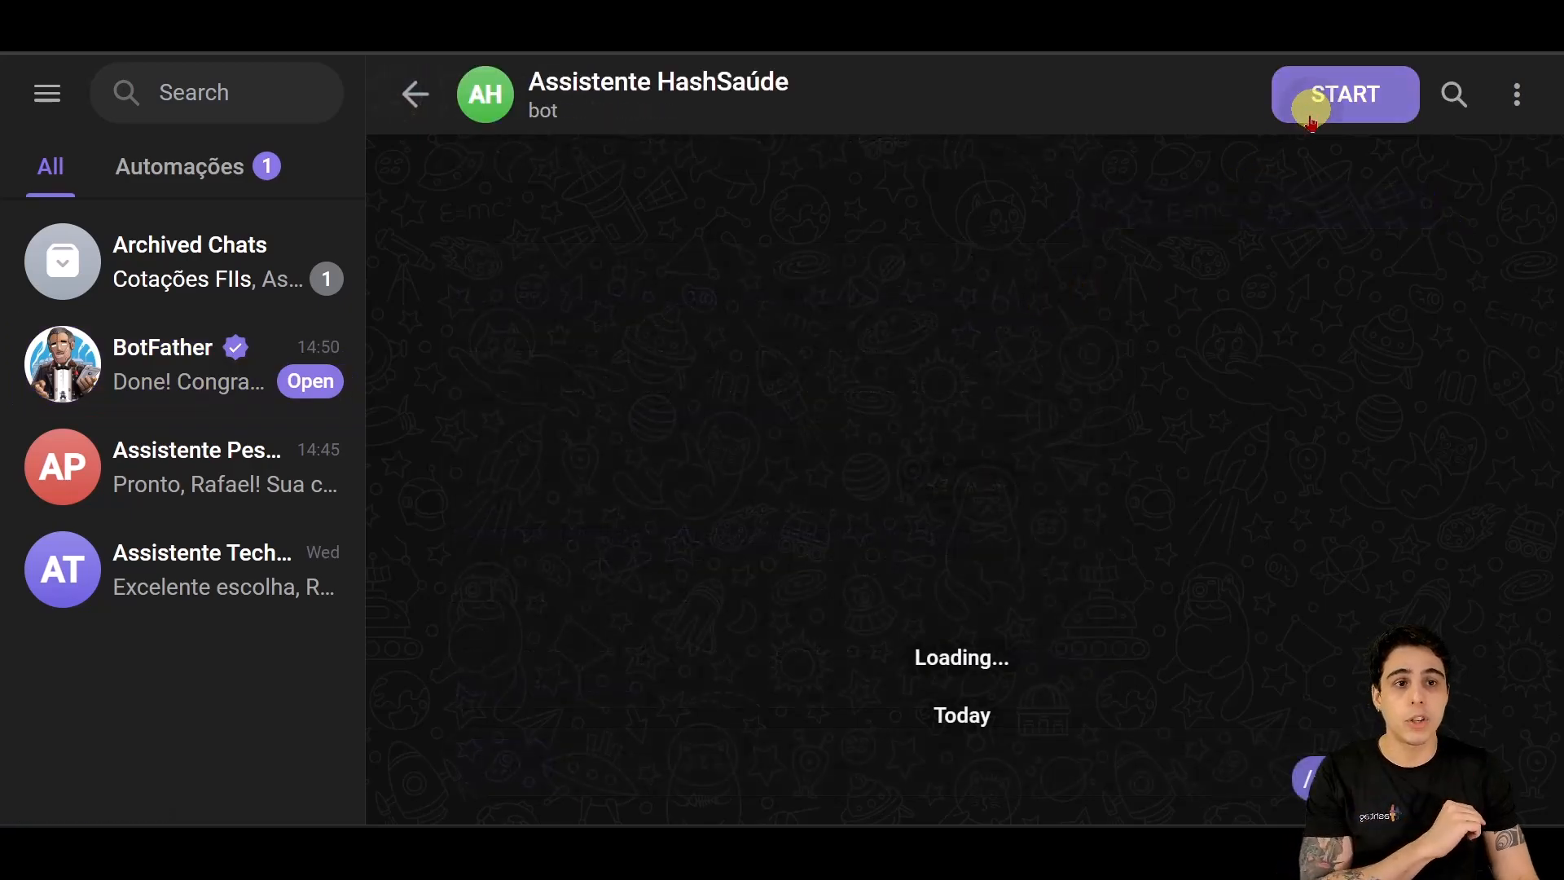
Step: Paste the bot token into the Telegram credential, save it, and rename it HashSaúde
{"action": "mouse_move", "coordinate": [776, 824]}
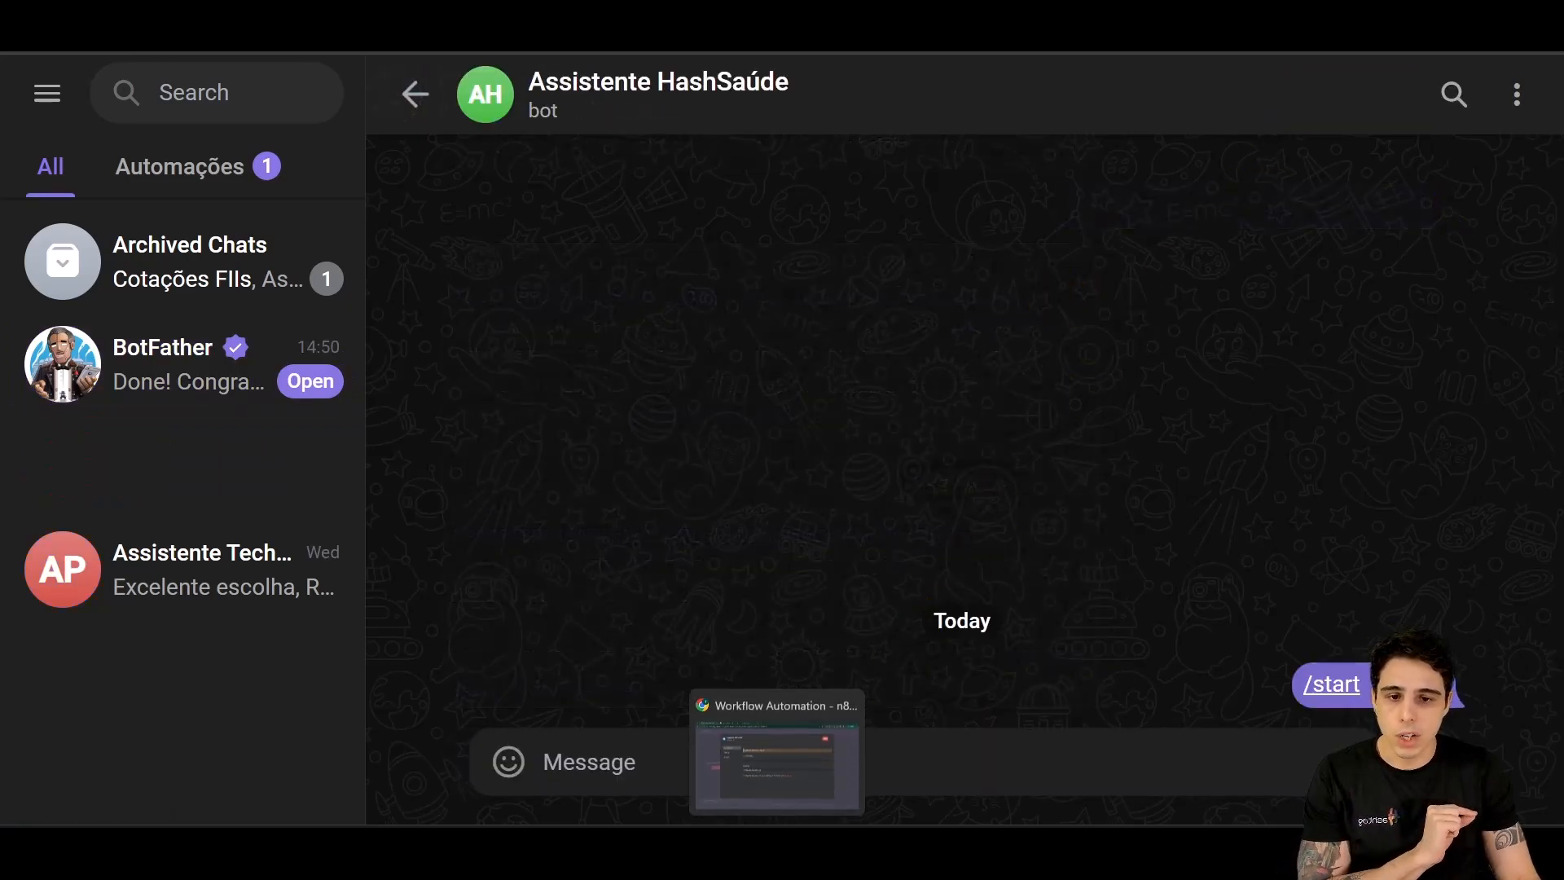
{"action": "left_click", "coordinate": [776, 758]}
{"action": "key", "text": "ctrl+v"}
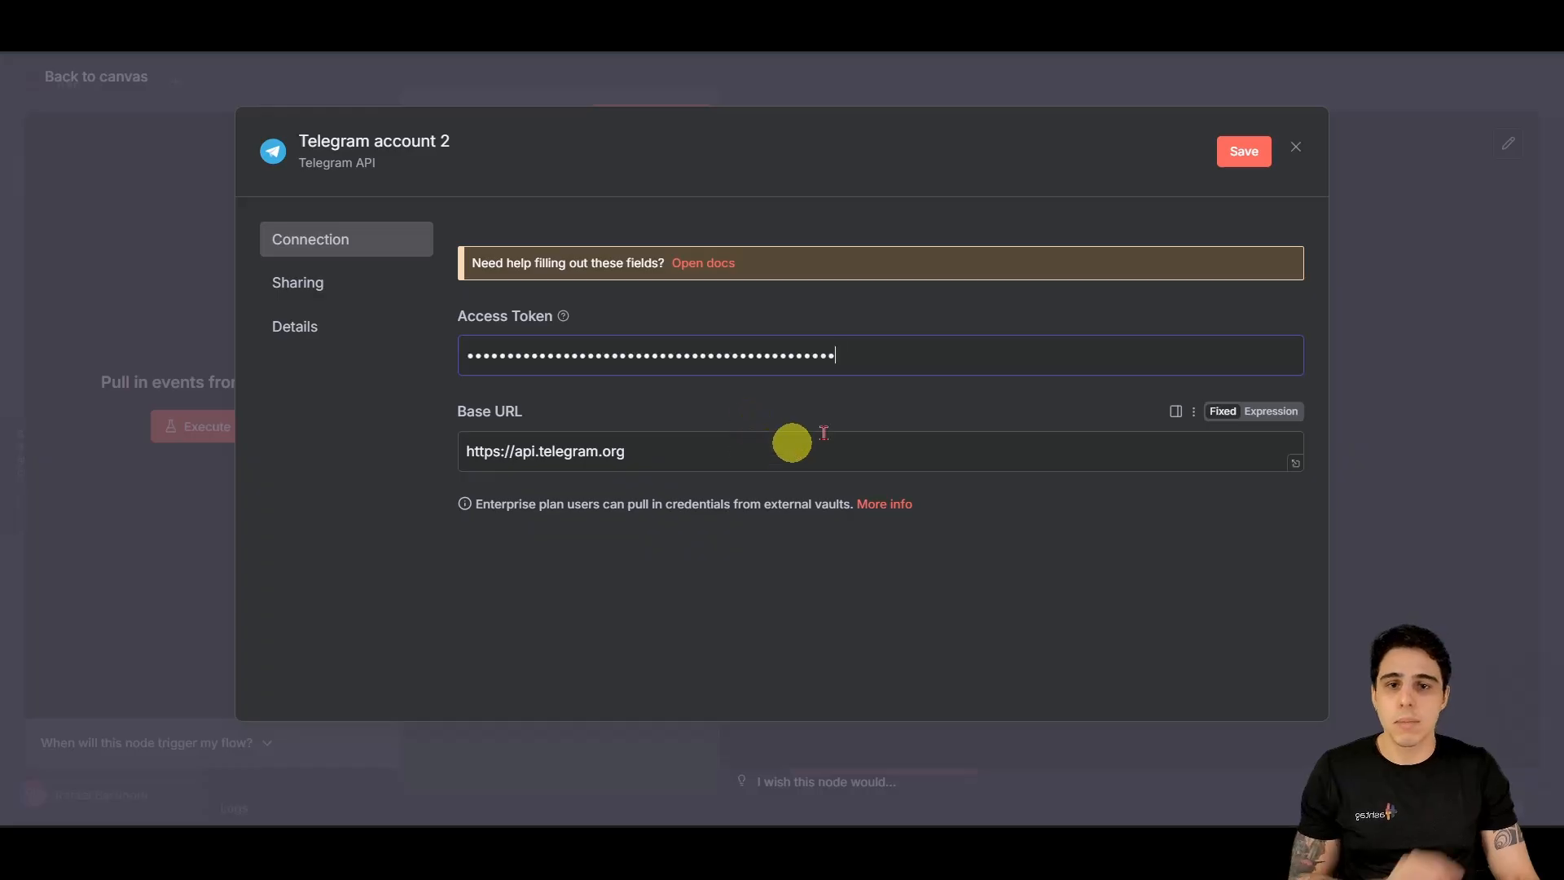
{"action": "left_click", "coordinate": [1246, 153]}
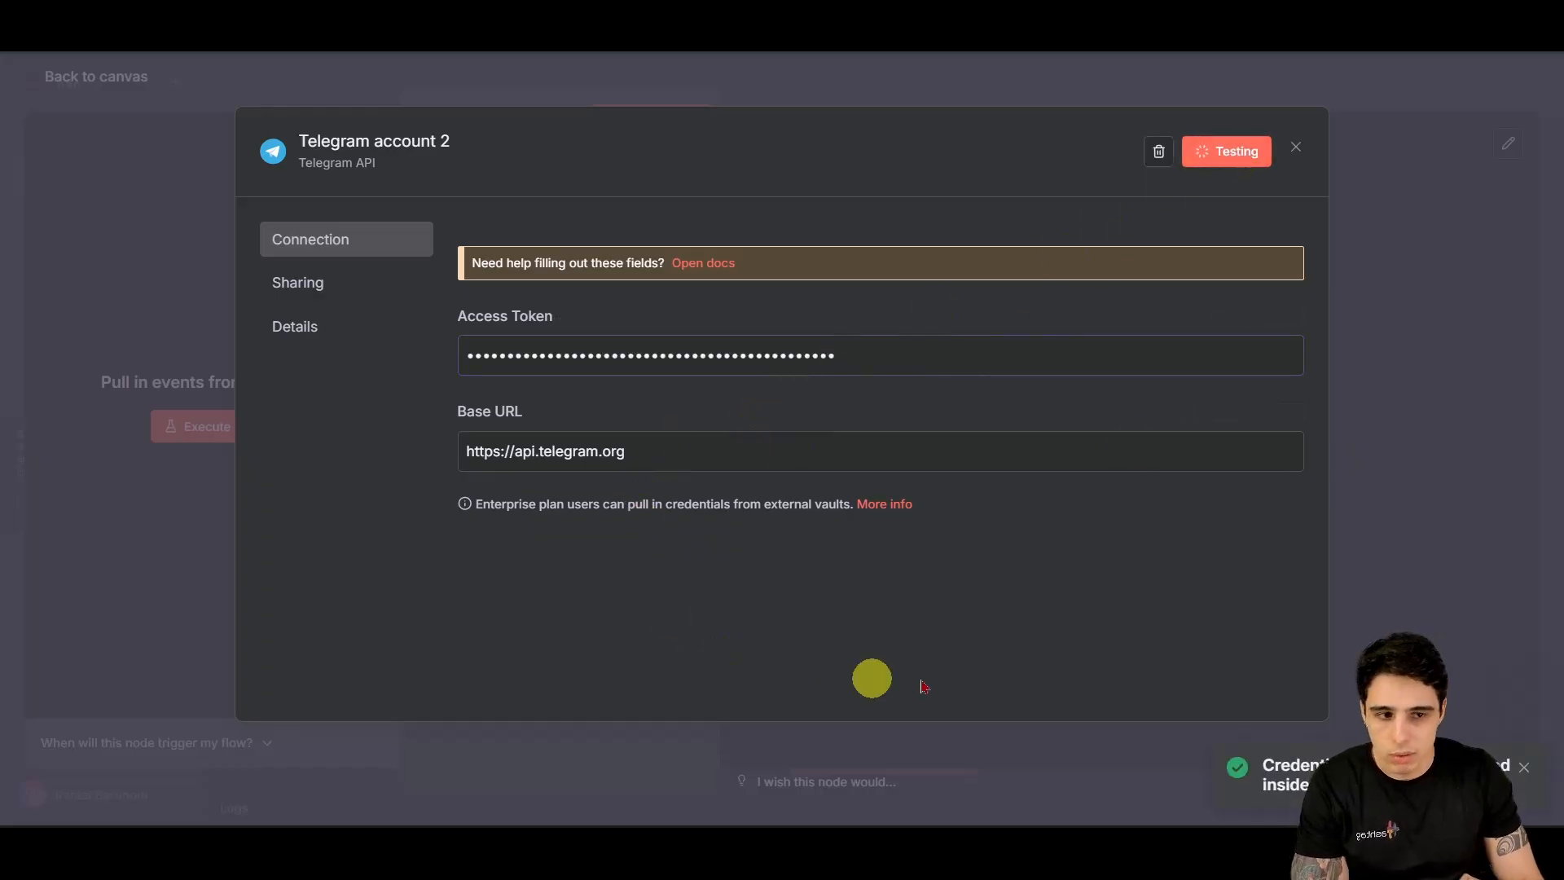
{"action": "left_click", "coordinate": [453, 163]}
{"action": "type", "text": "A"}
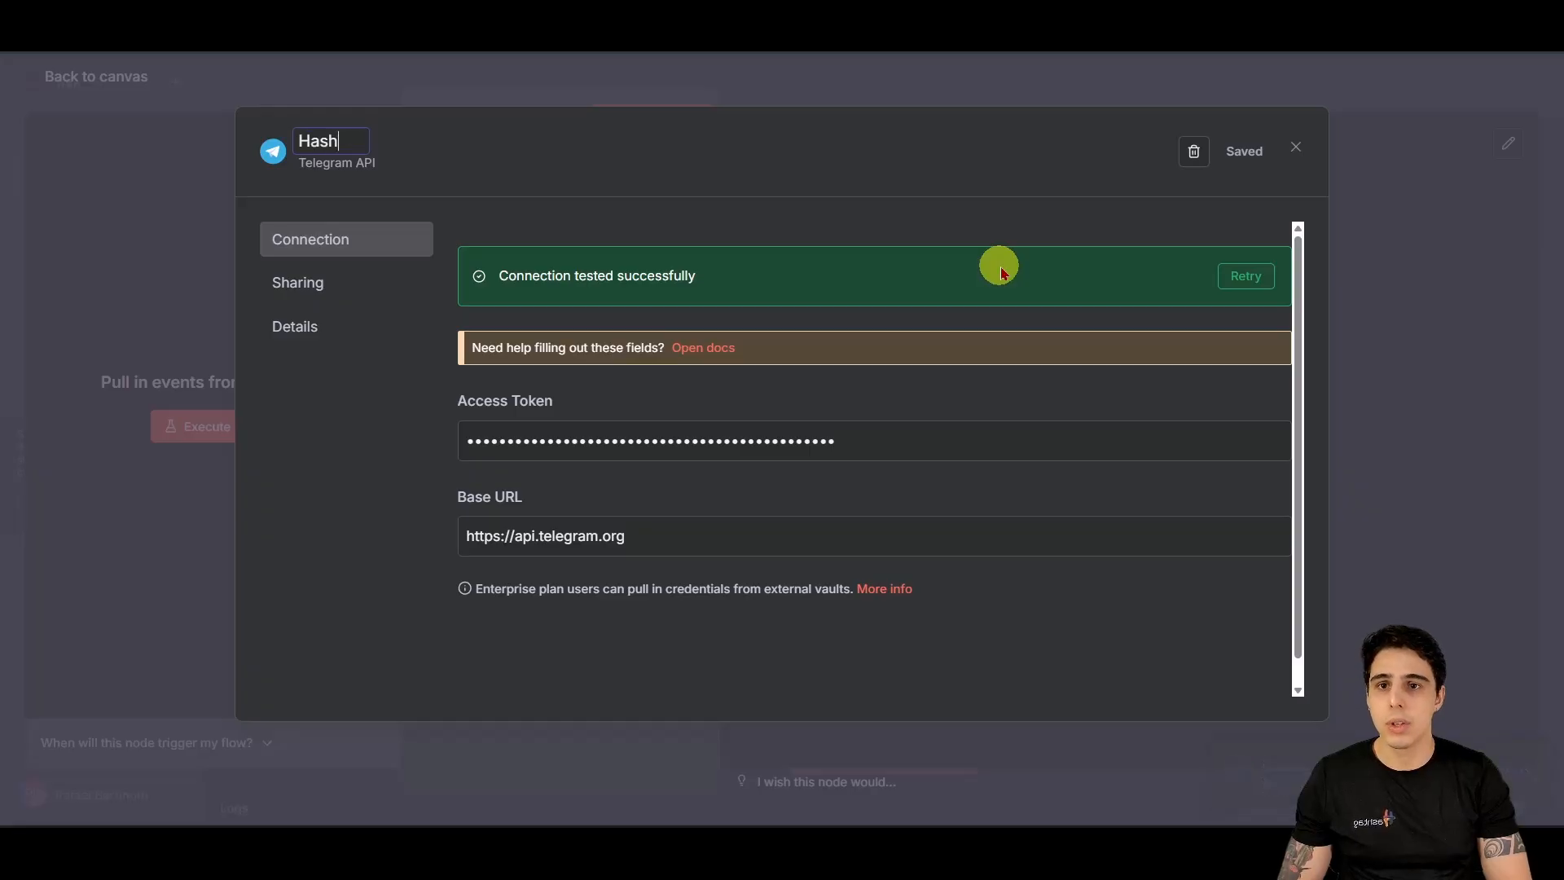
{"action": "type", "text": "ashSaúde"}
{"action": "key", "text": "Return"}
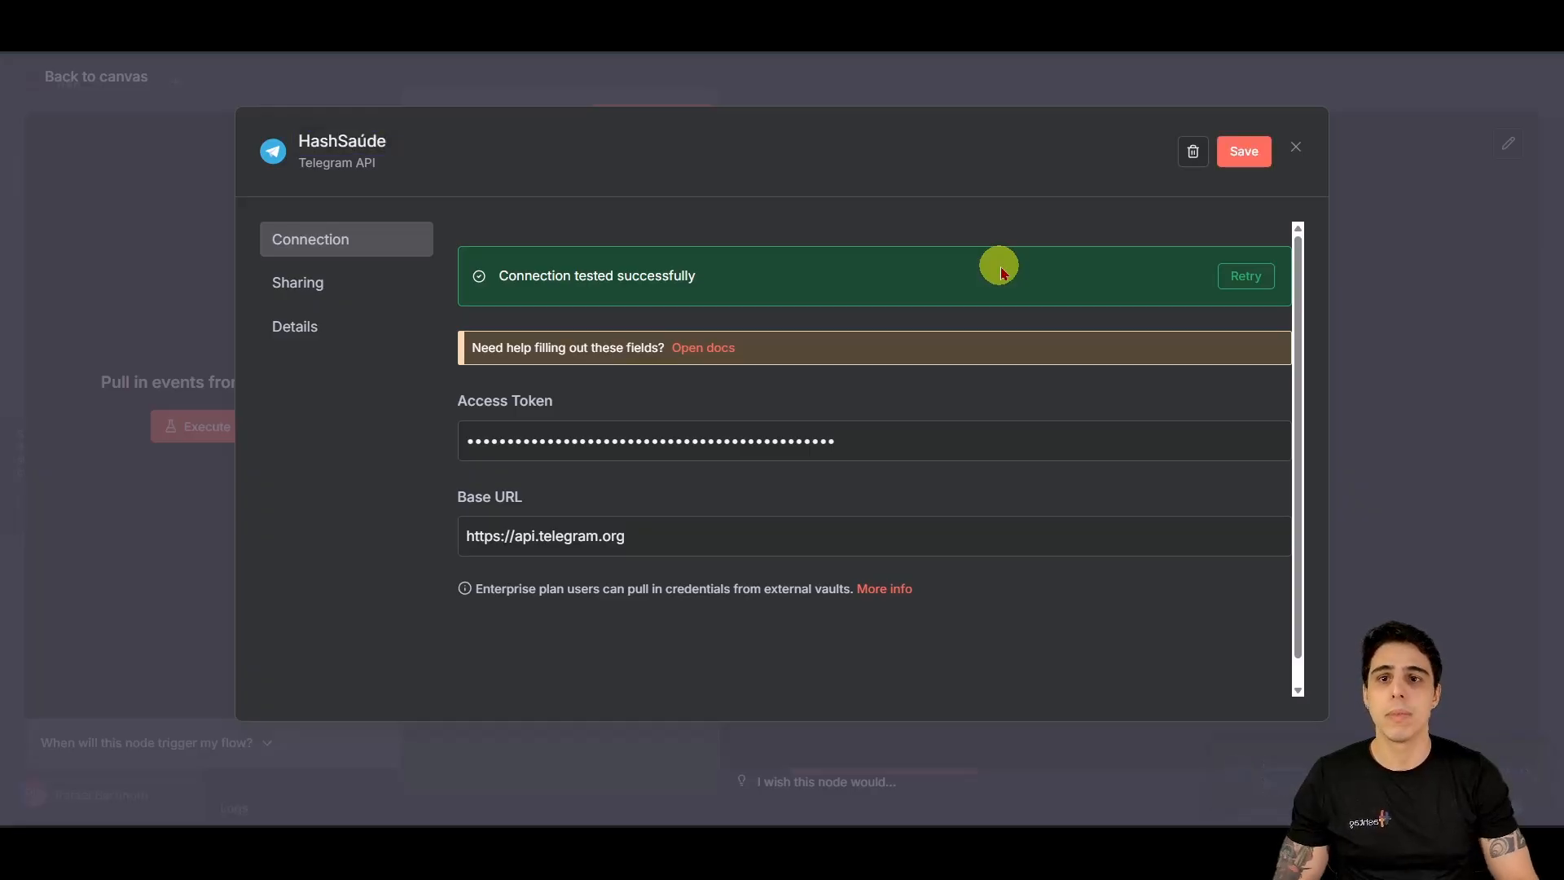
{"action": "left_click", "coordinate": [1241, 150]}
{"action": "left_click", "coordinate": [1295, 147]}
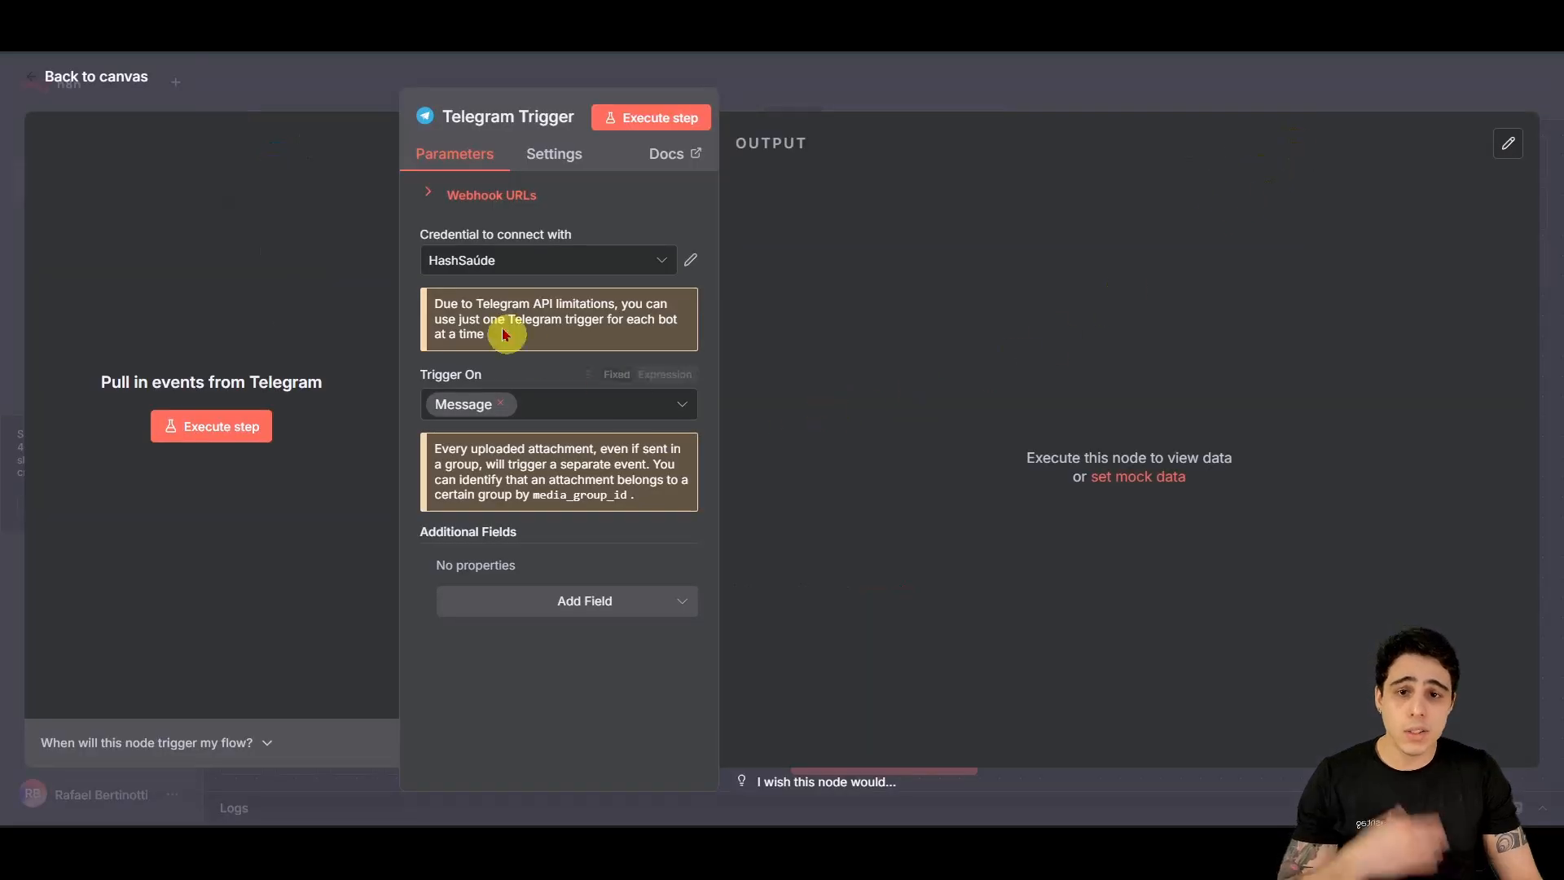
Step: Run the Telegram Trigger on the canvas so it waits for a Telegram message
{"action": "left_click", "coordinate": [95, 77]}
{"action": "left_click_drag", "start_coordinate": [930, 542], "coordinate": [438, 447]}
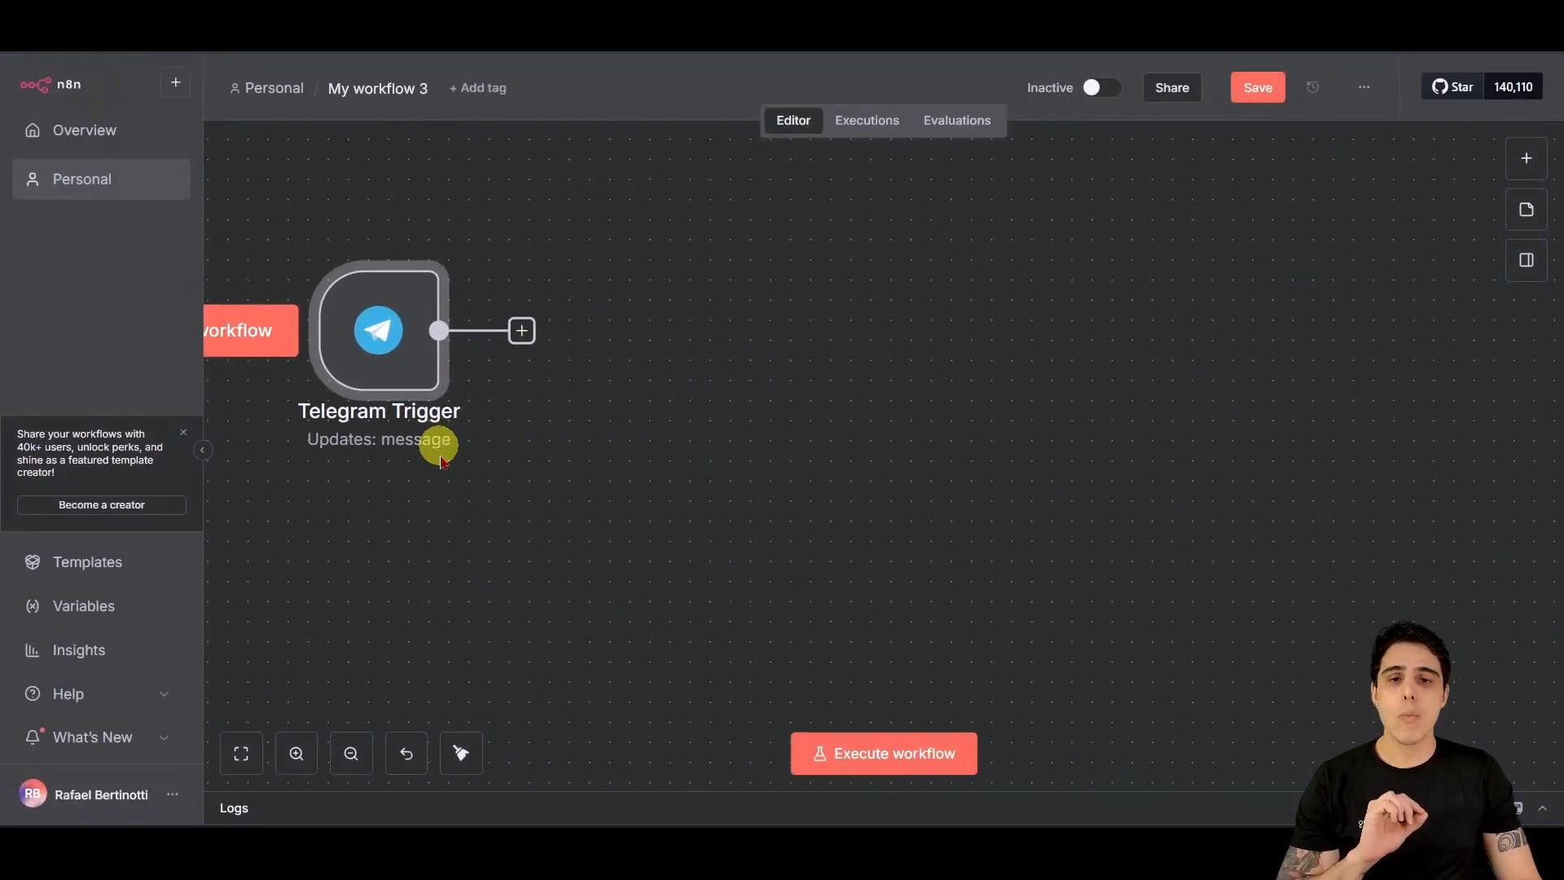
{"action": "left_click_drag", "start_coordinate": [265, 331], "coordinate": [401, 332]}
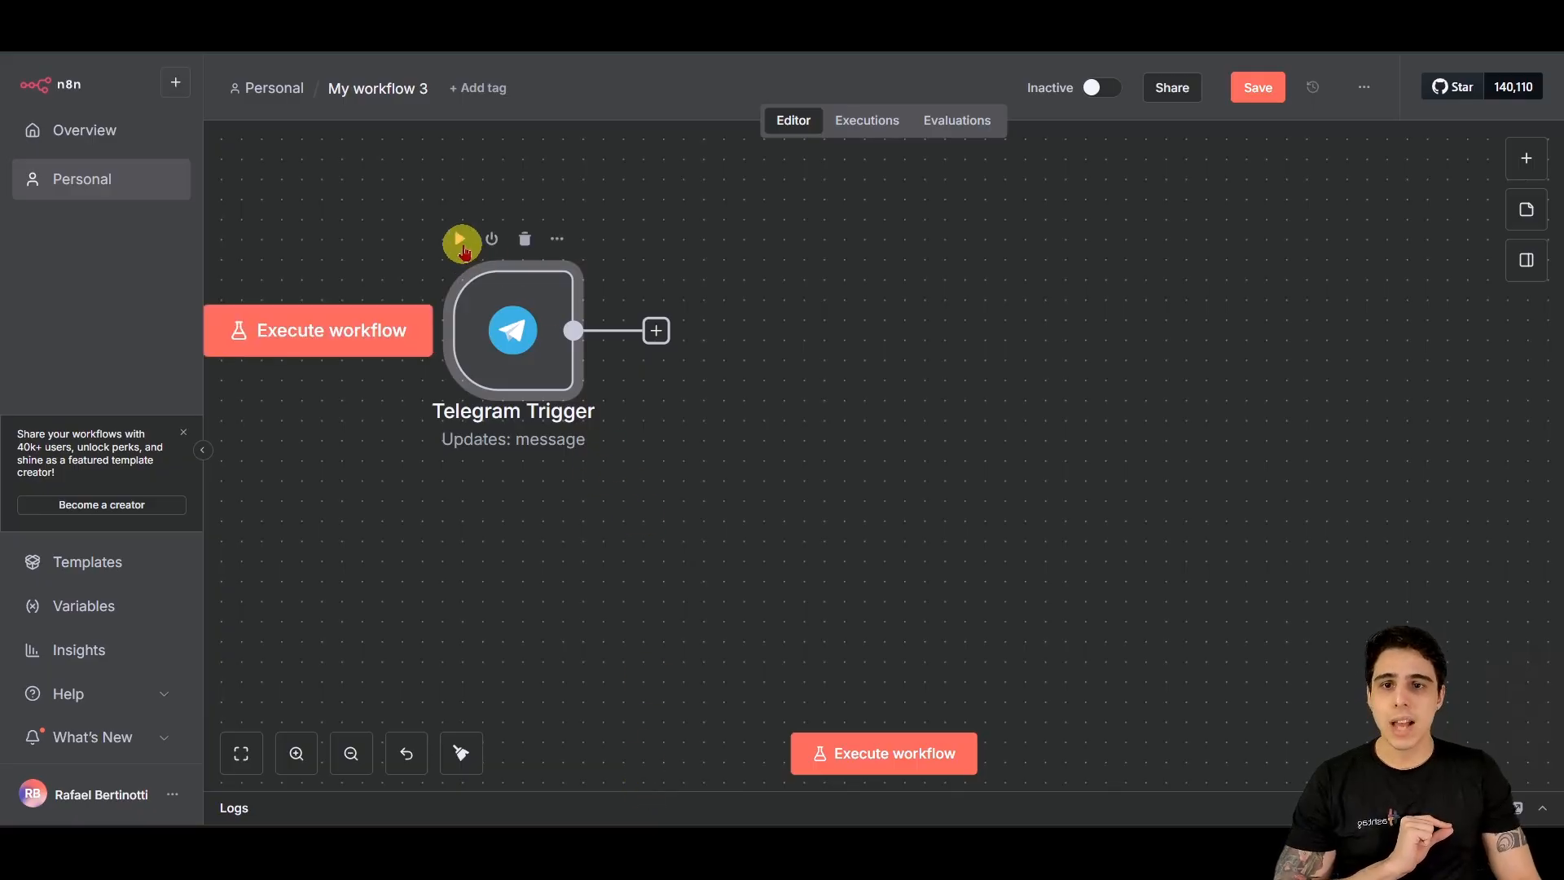
{"action": "left_click", "coordinate": [460, 243]}
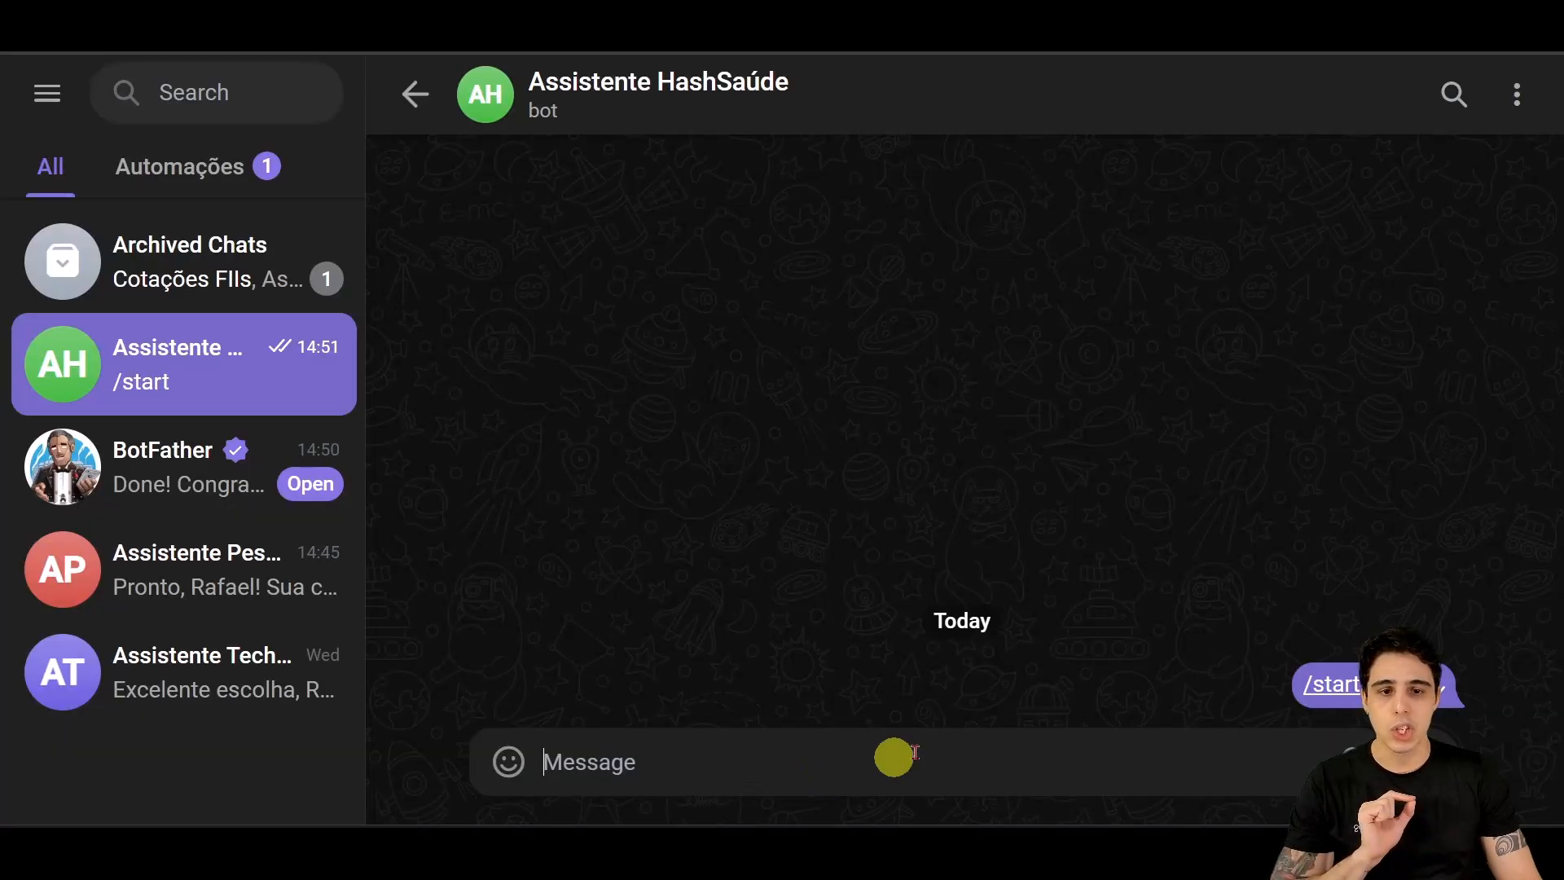
Step: Send 'Olá' to the Assistente HashSaúde bot, then return to the n8n workflow editor
{"action": "left_click", "coordinate": [855, 758]}
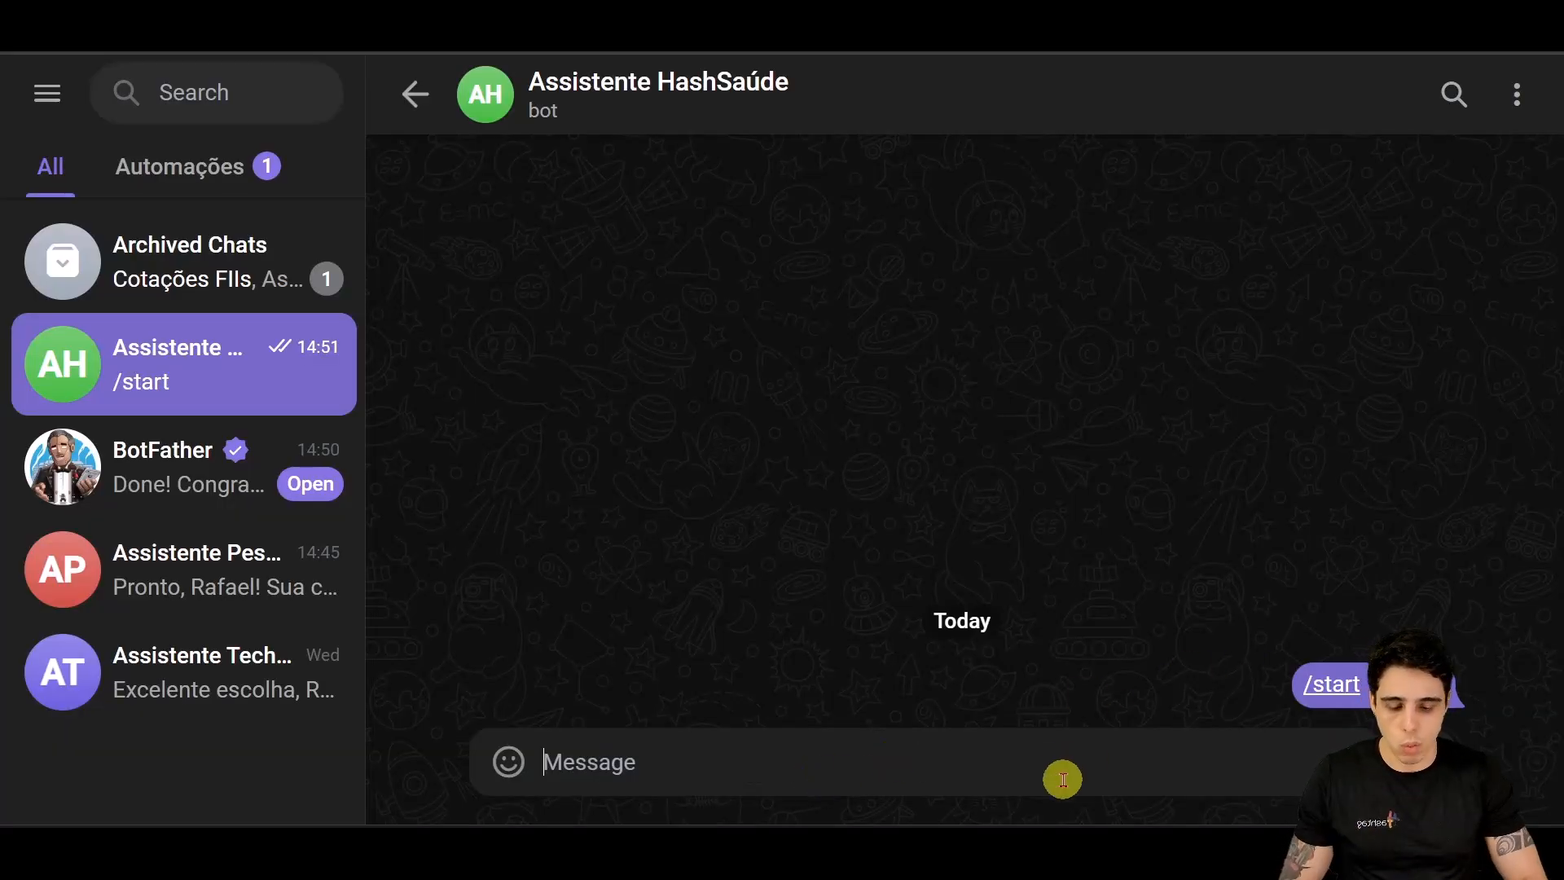
{"action": "type", "text": "Olá"}
{"action": "key", "text": "Return"}
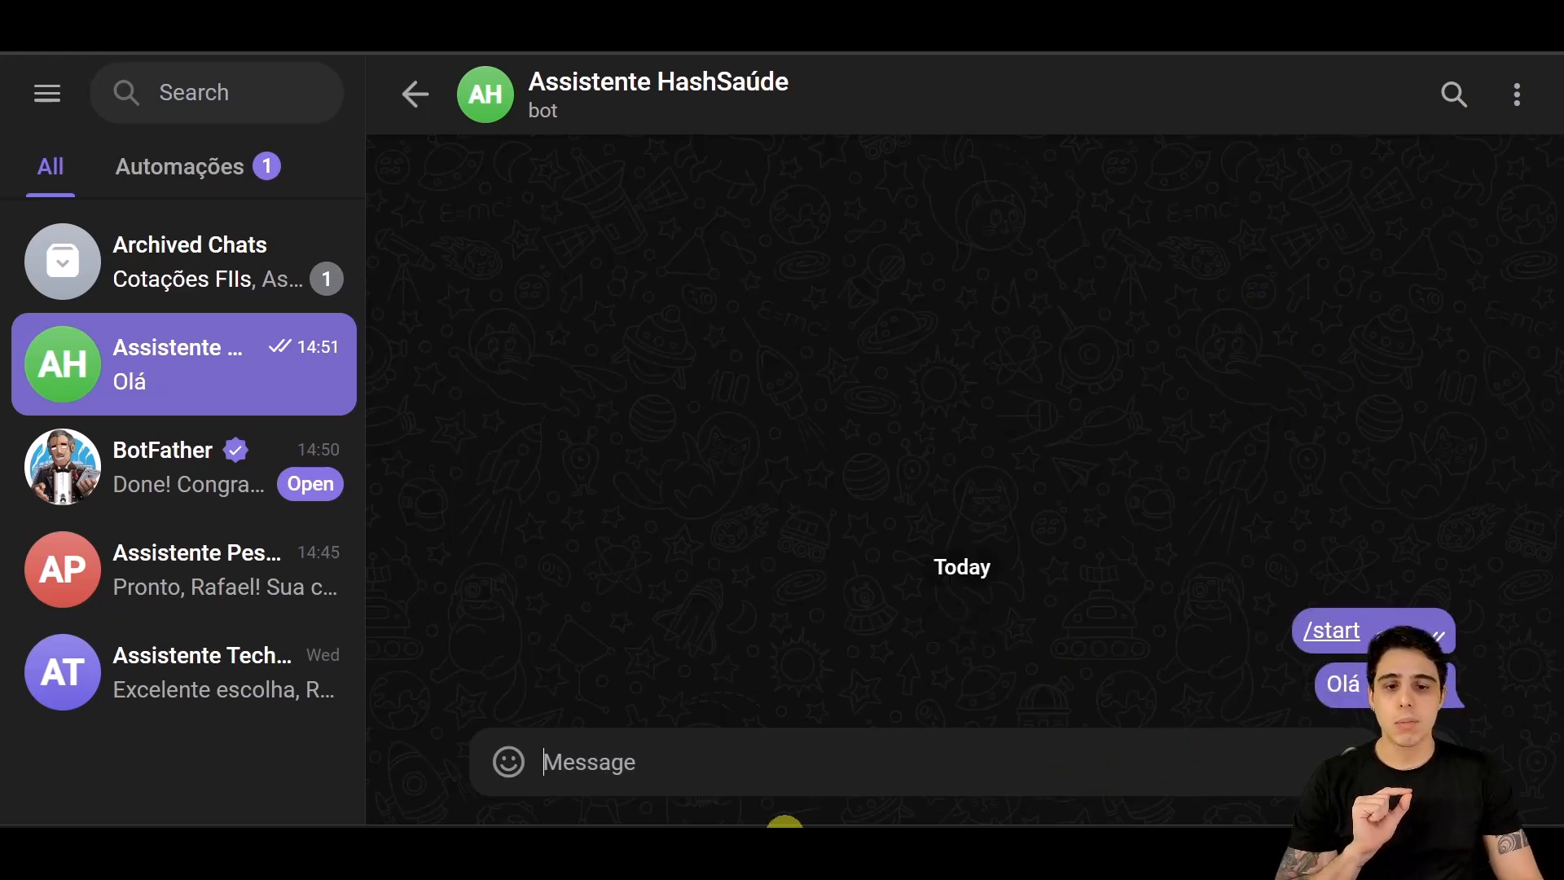
{"action": "mouse_move", "coordinate": [782, 826]}
{"action": "left_click", "coordinate": [750, 756]}
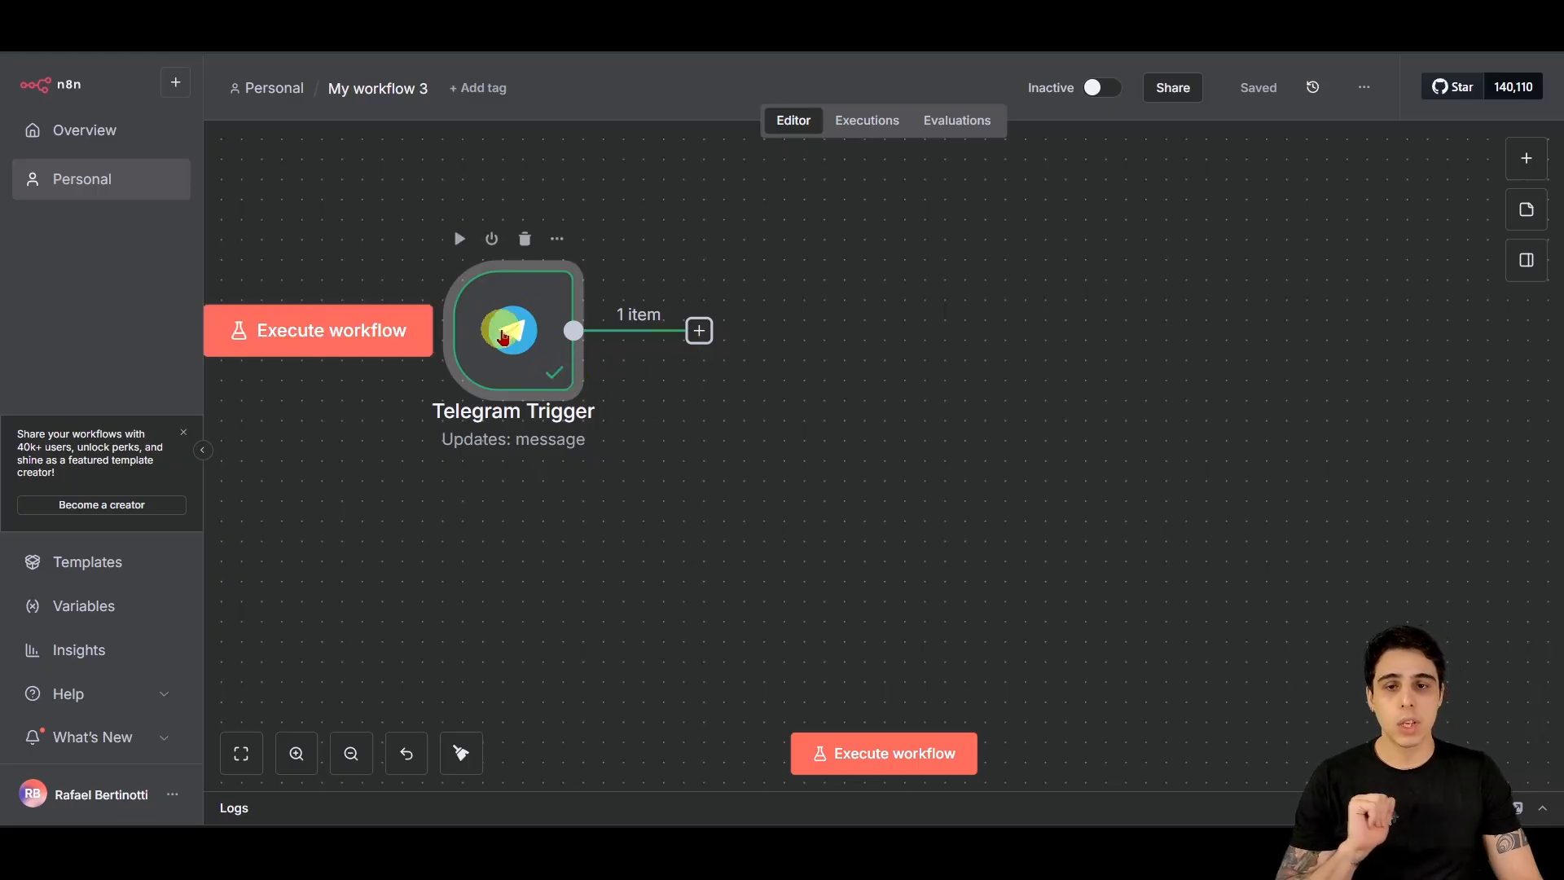
{"action": "double_click", "coordinate": [507, 329]}
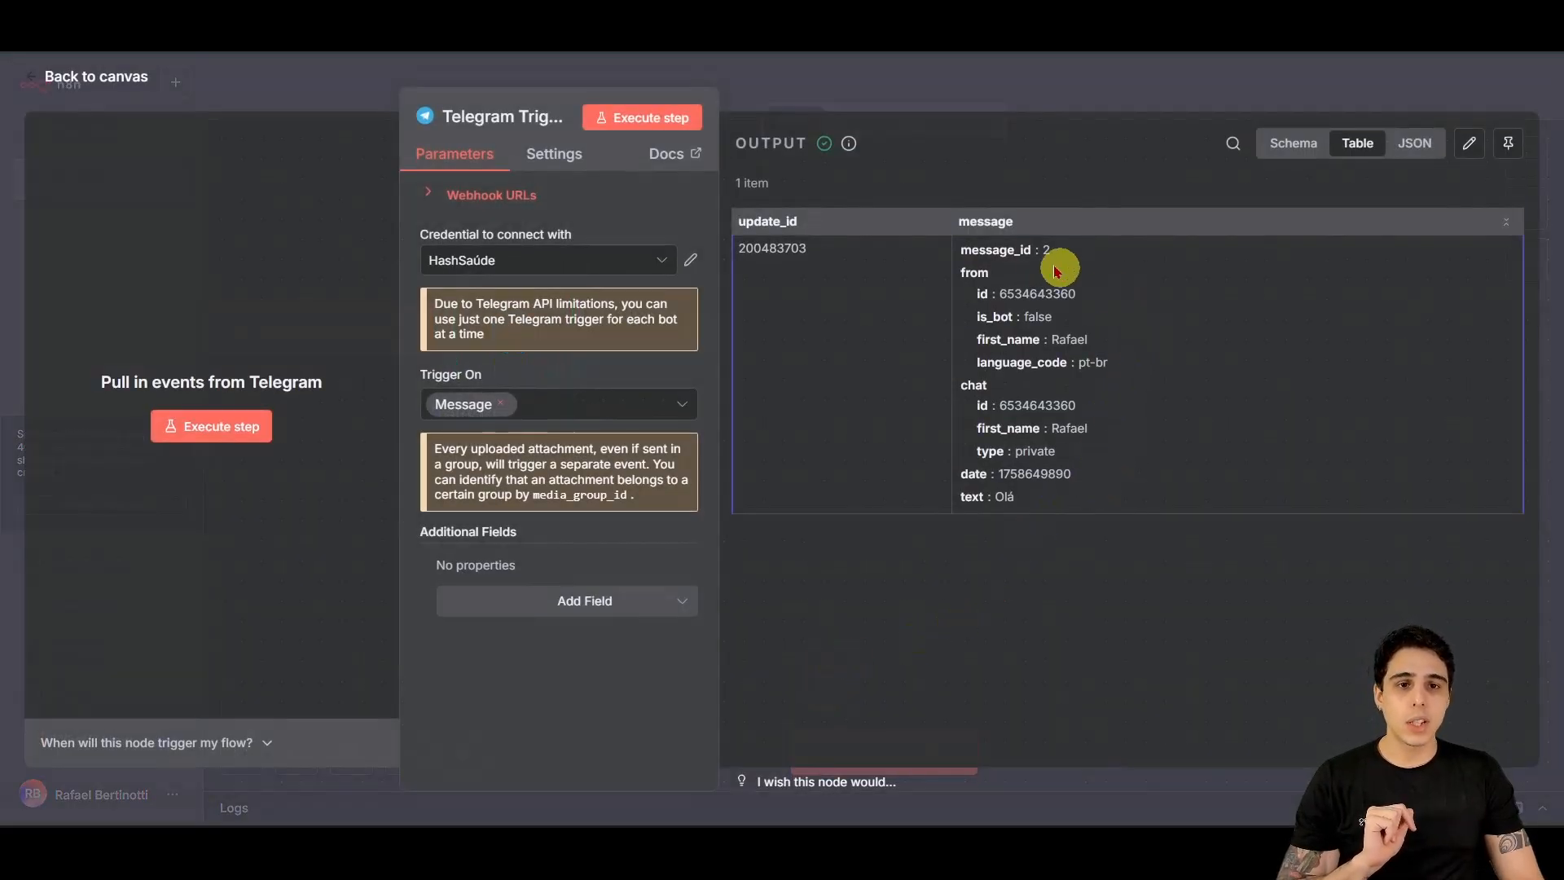
{"action": "left_click", "coordinate": [1287, 145]}
{"action": "left_click", "coordinate": [1325, 147]}
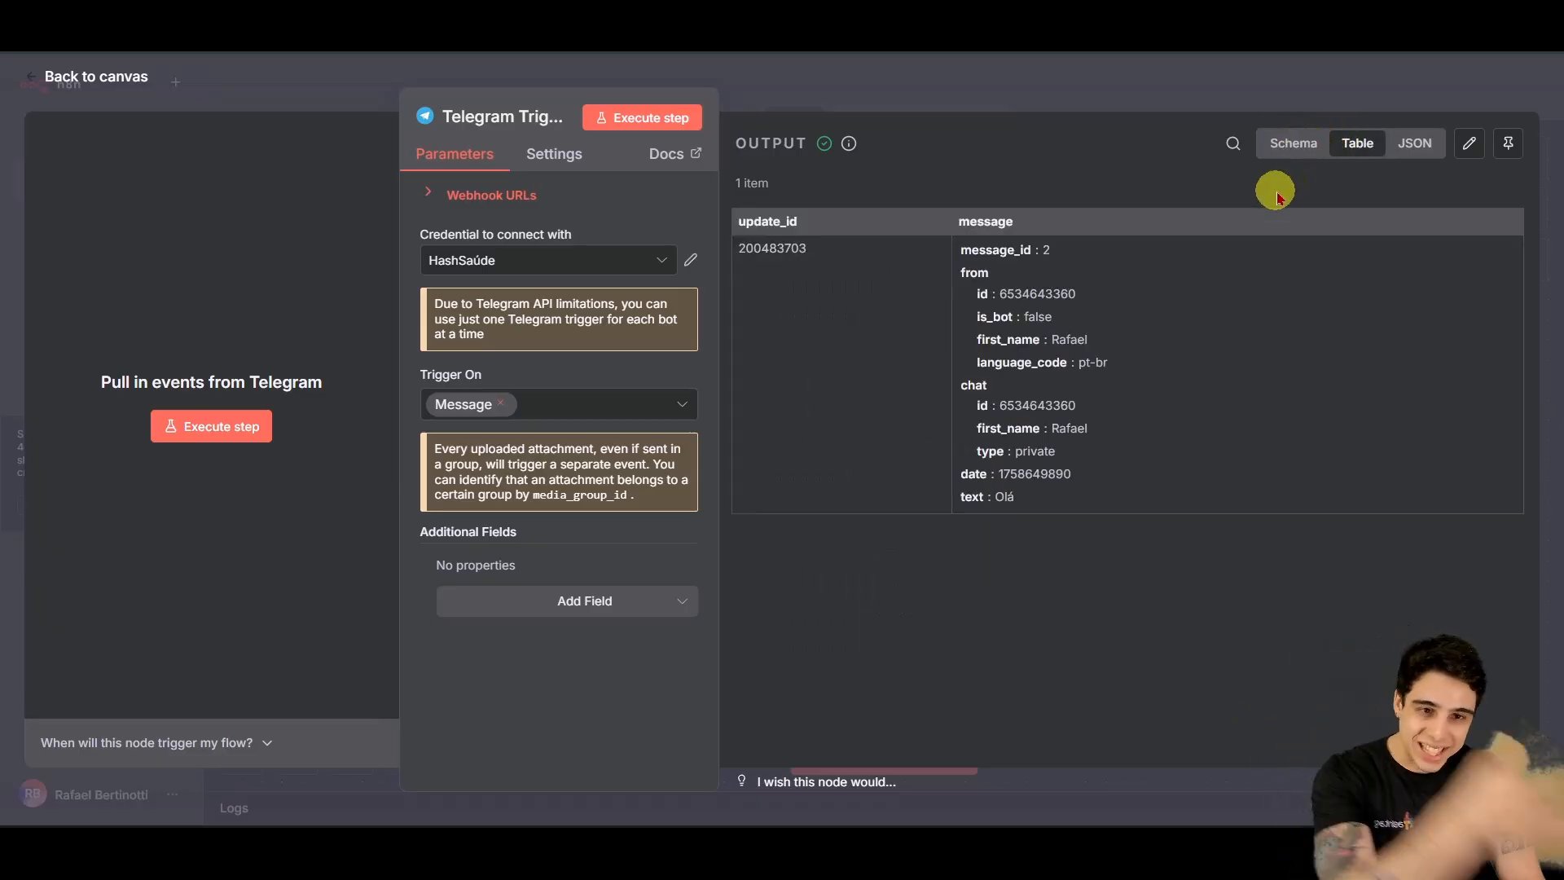
{"action": "left_click", "coordinate": [1281, 141]}
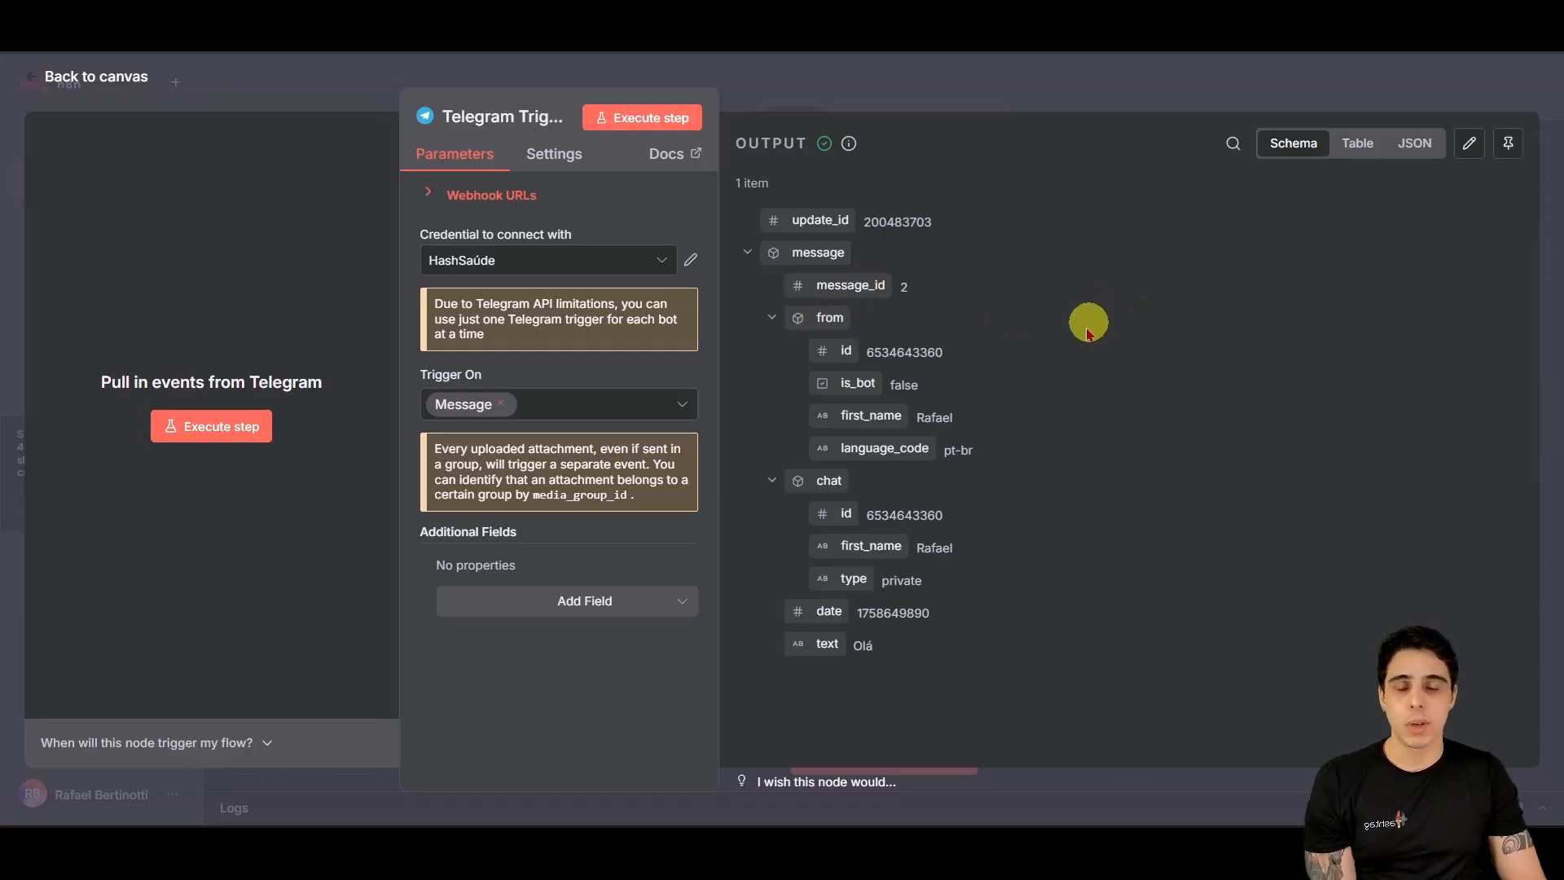
{"action": "left_click_drag", "start_coordinate": [988, 353], "coordinate": [810, 353]}
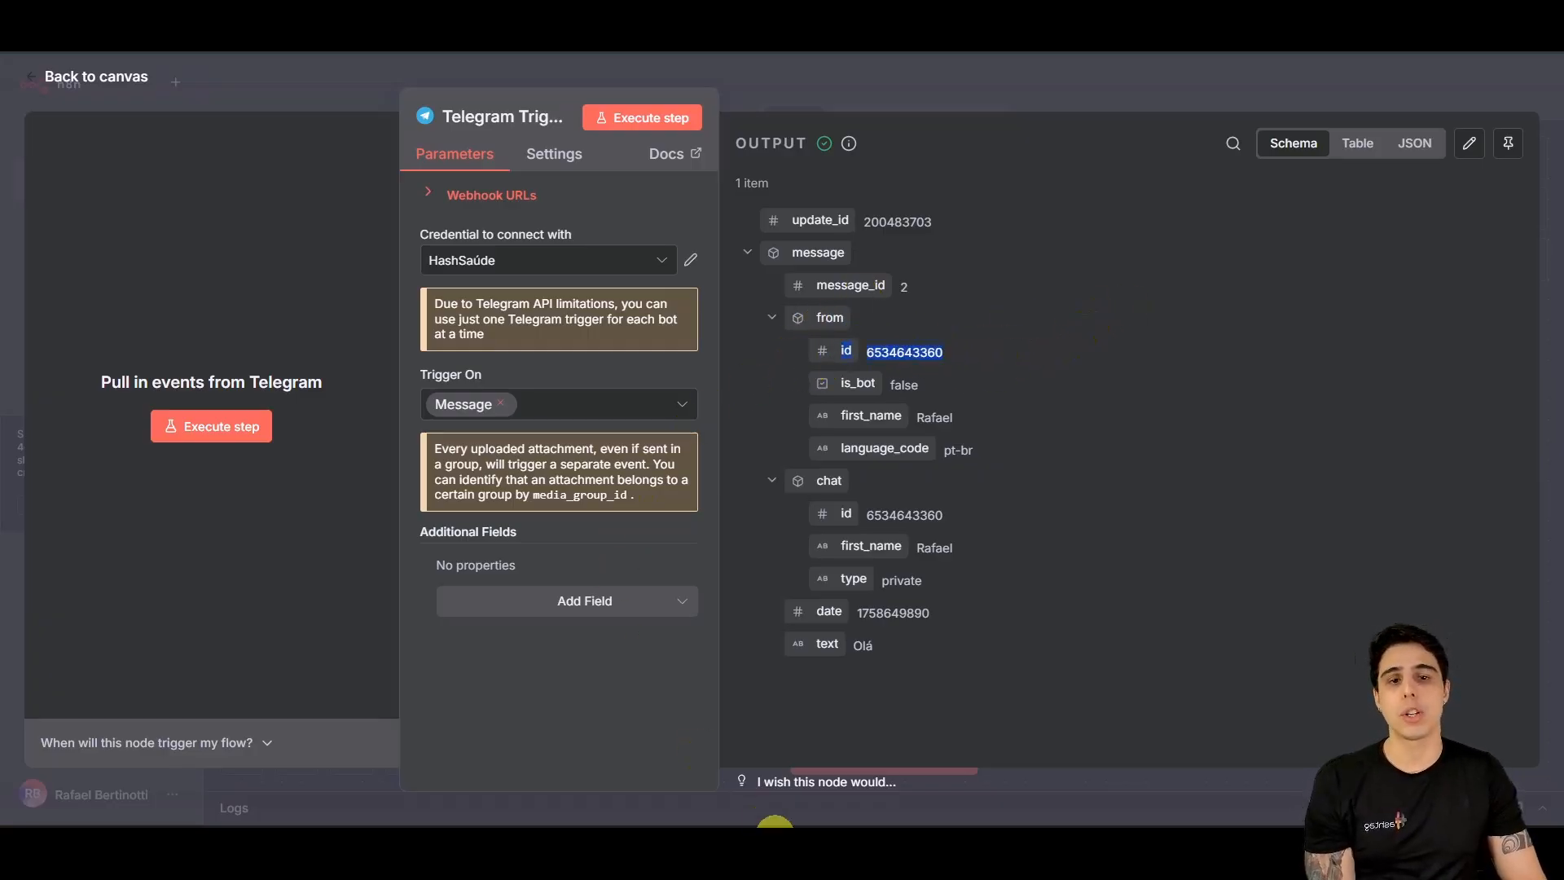
{"action": "left_click_drag", "start_coordinate": [815, 548], "coordinate": [1051, 550]}
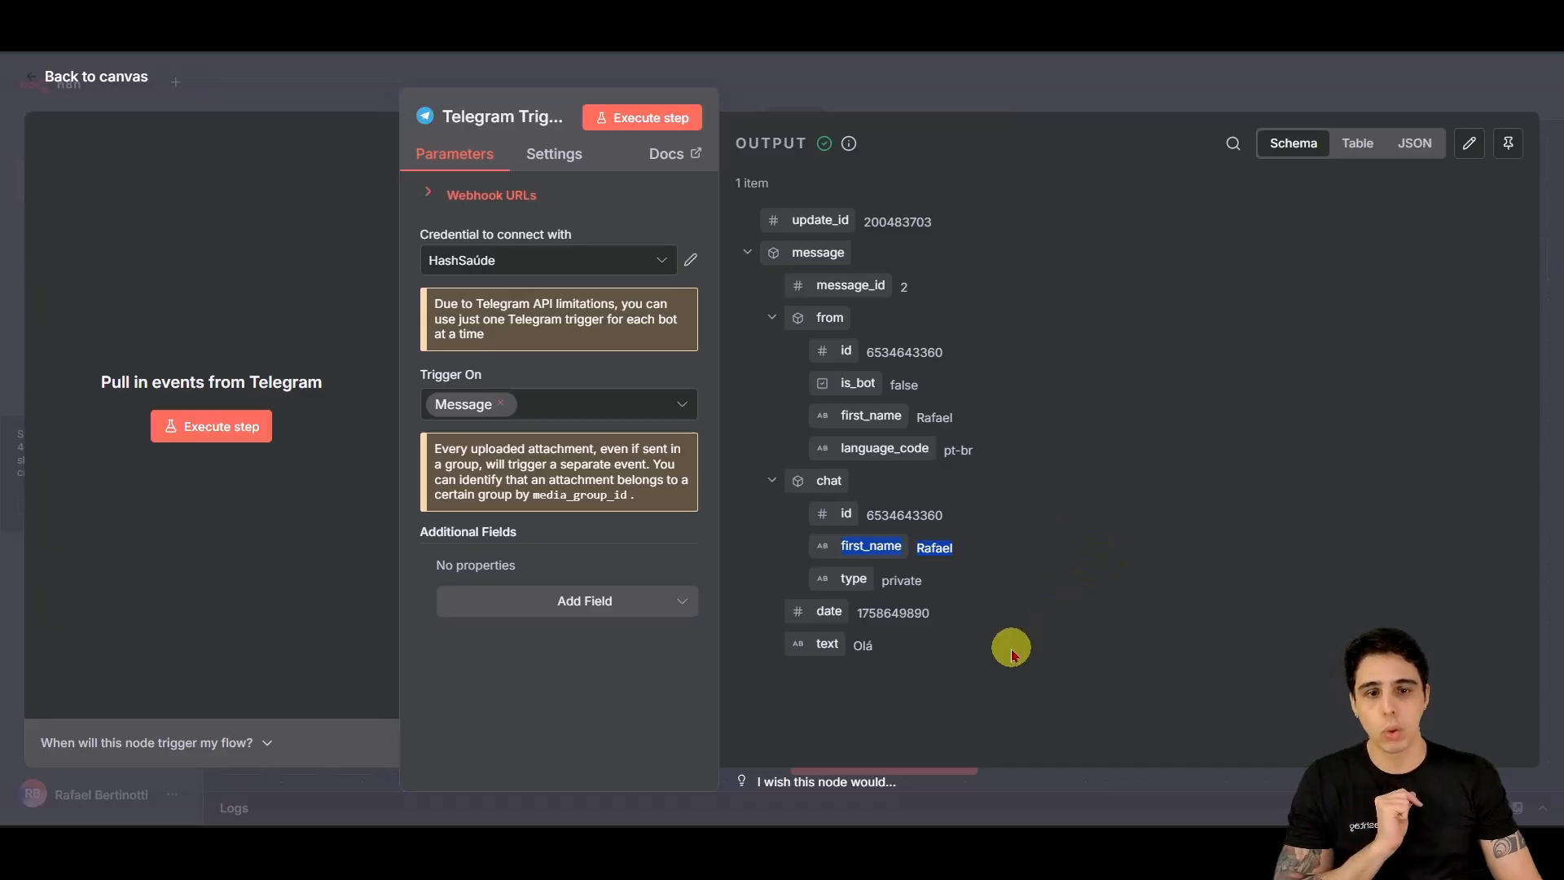
{"action": "left_click_drag", "start_coordinate": [946, 585], "coordinate": [799, 588]}
{"action": "left_click", "coordinate": [831, 688]}
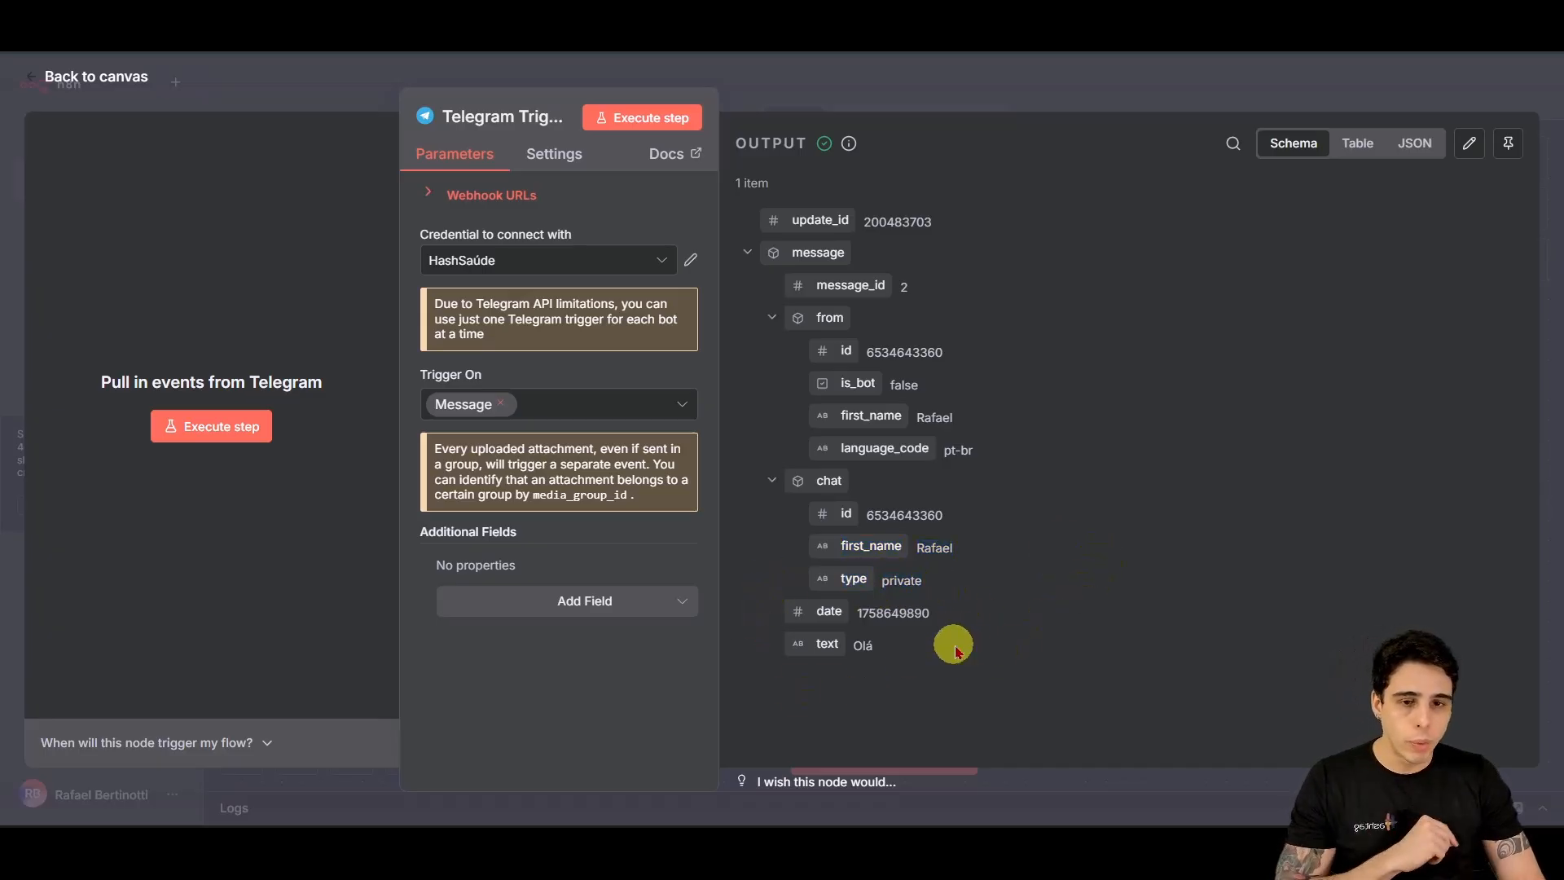
{"action": "left_click_drag", "start_coordinate": [801, 644], "coordinate": [1100, 695]}
{"action": "left_click", "coordinate": [1193, 704]}
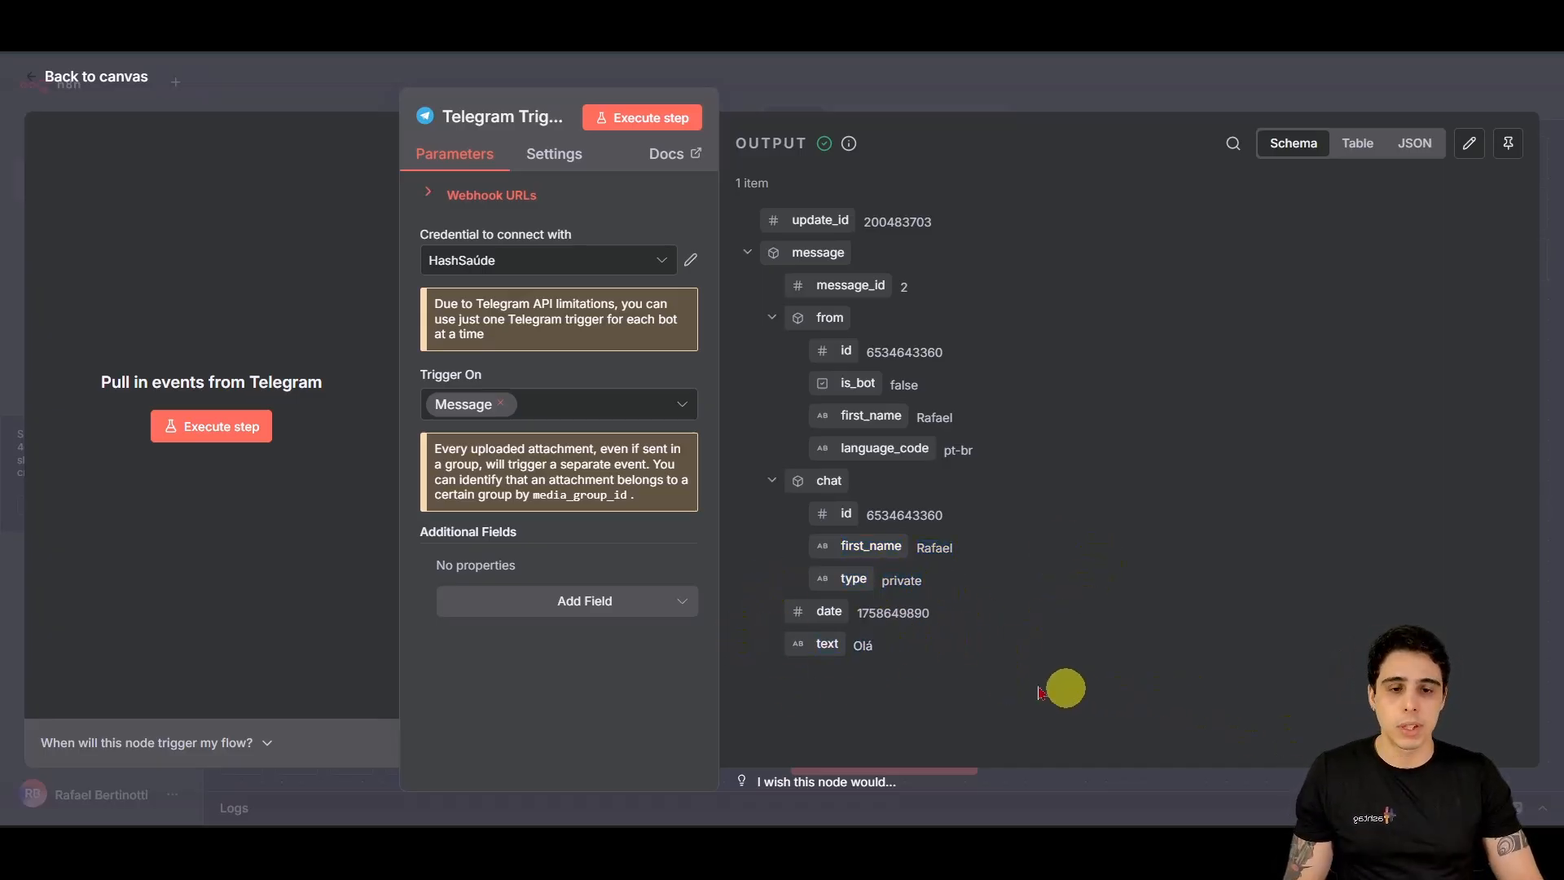
{"action": "left_click_drag", "start_coordinate": [757, 632], "coordinate": [969, 668]}
{"action": "left_click_drag", "start_coordinate": [874, 640], "coordinate": [1171, 593]}
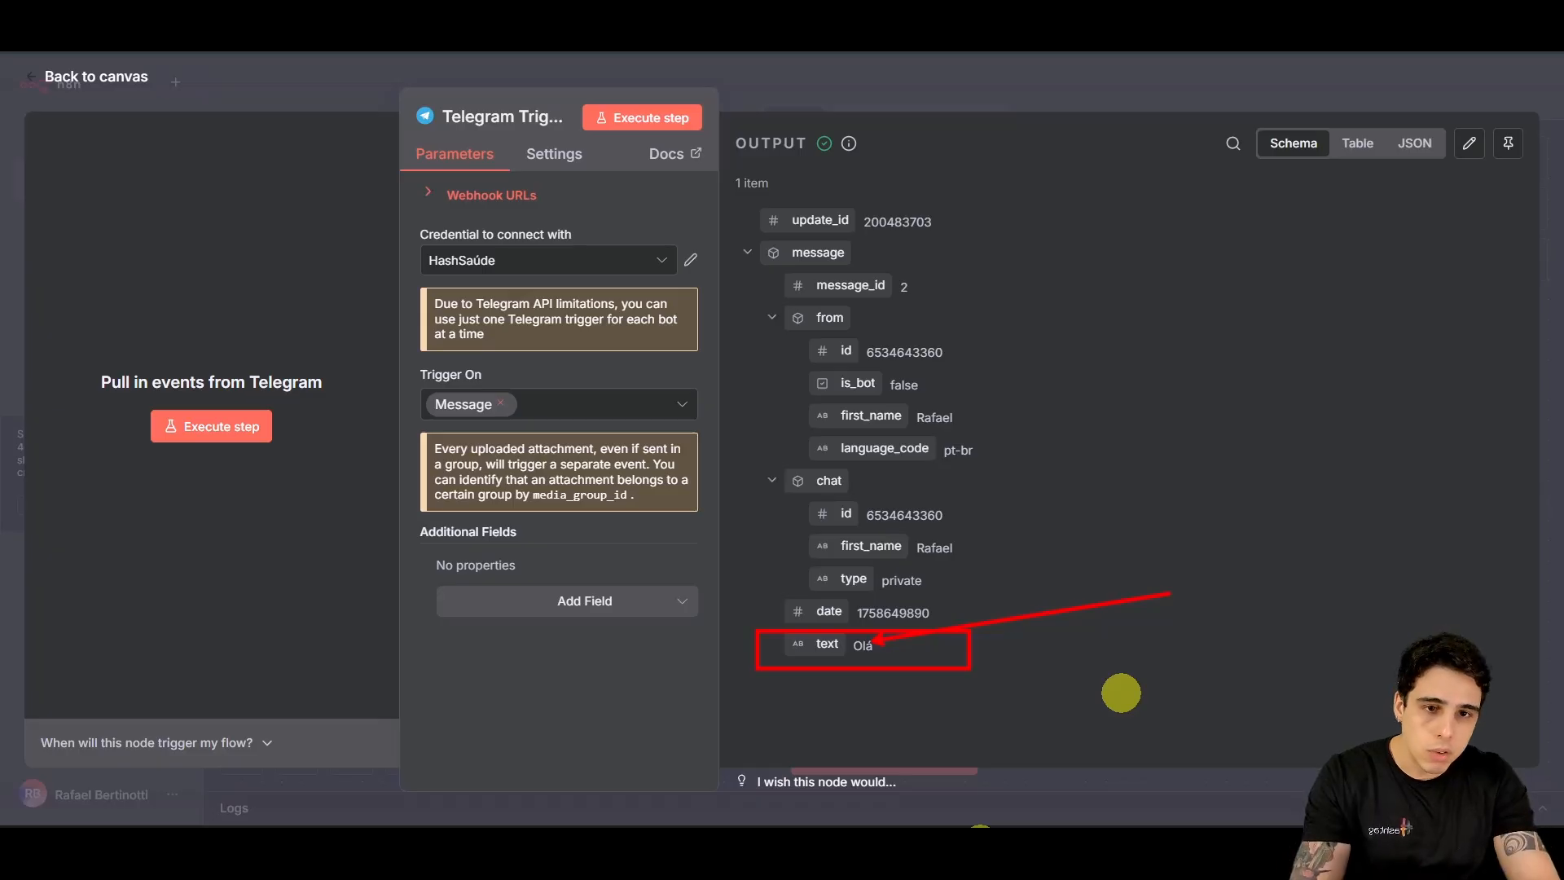
{"action": "left_click_drag", "start_coordinate": [805, 217], "coordinate": [851, 207]}
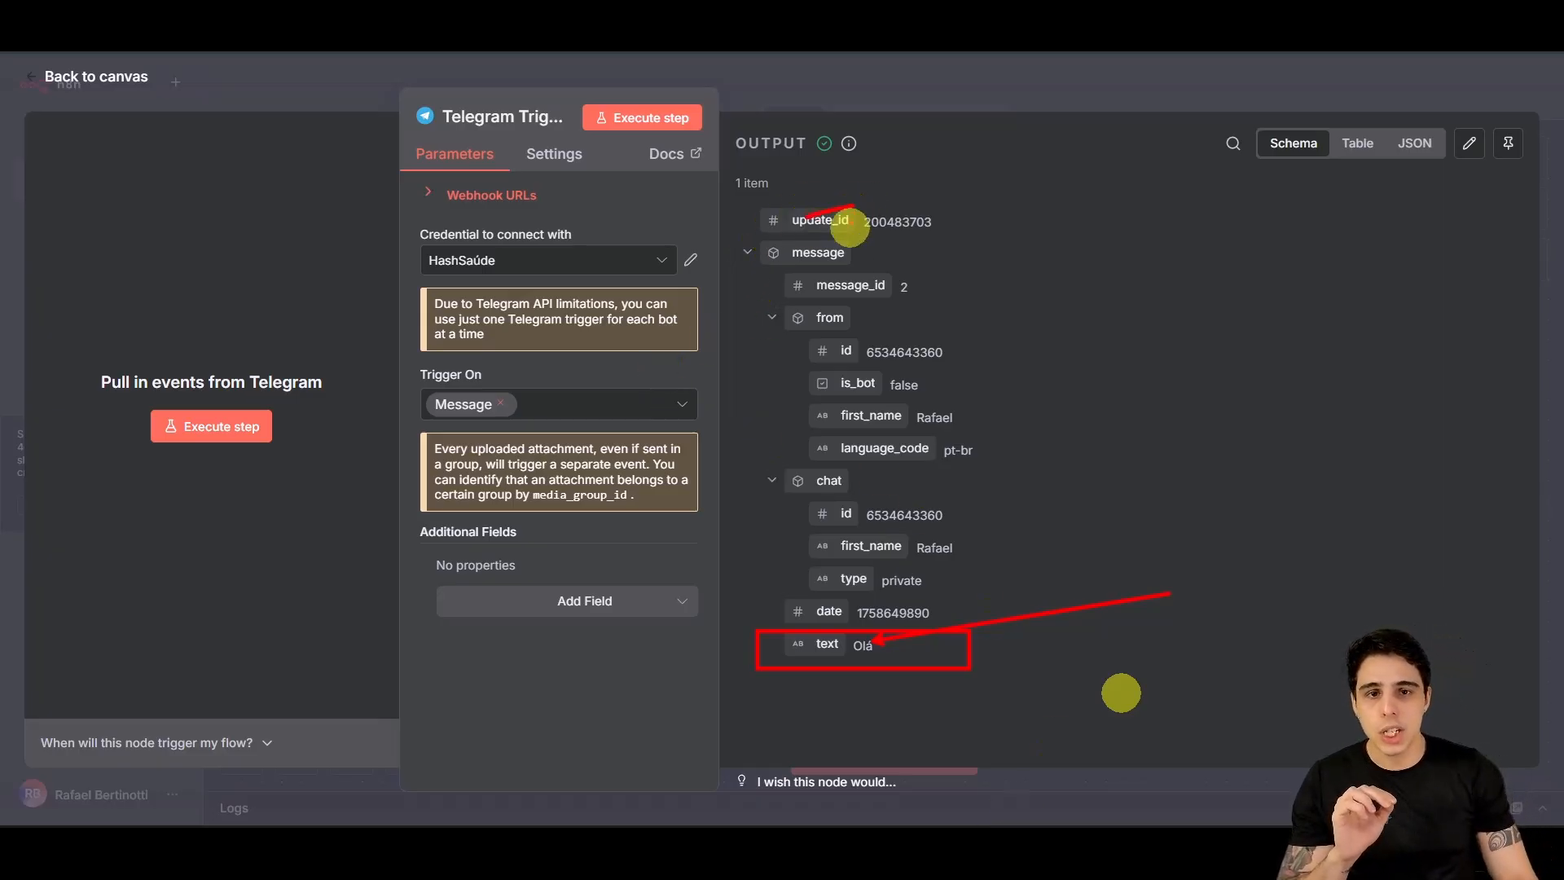
{"action": "left_click_drag", "start_coordinate": [845, 289], "coordinate": [880, 285]}
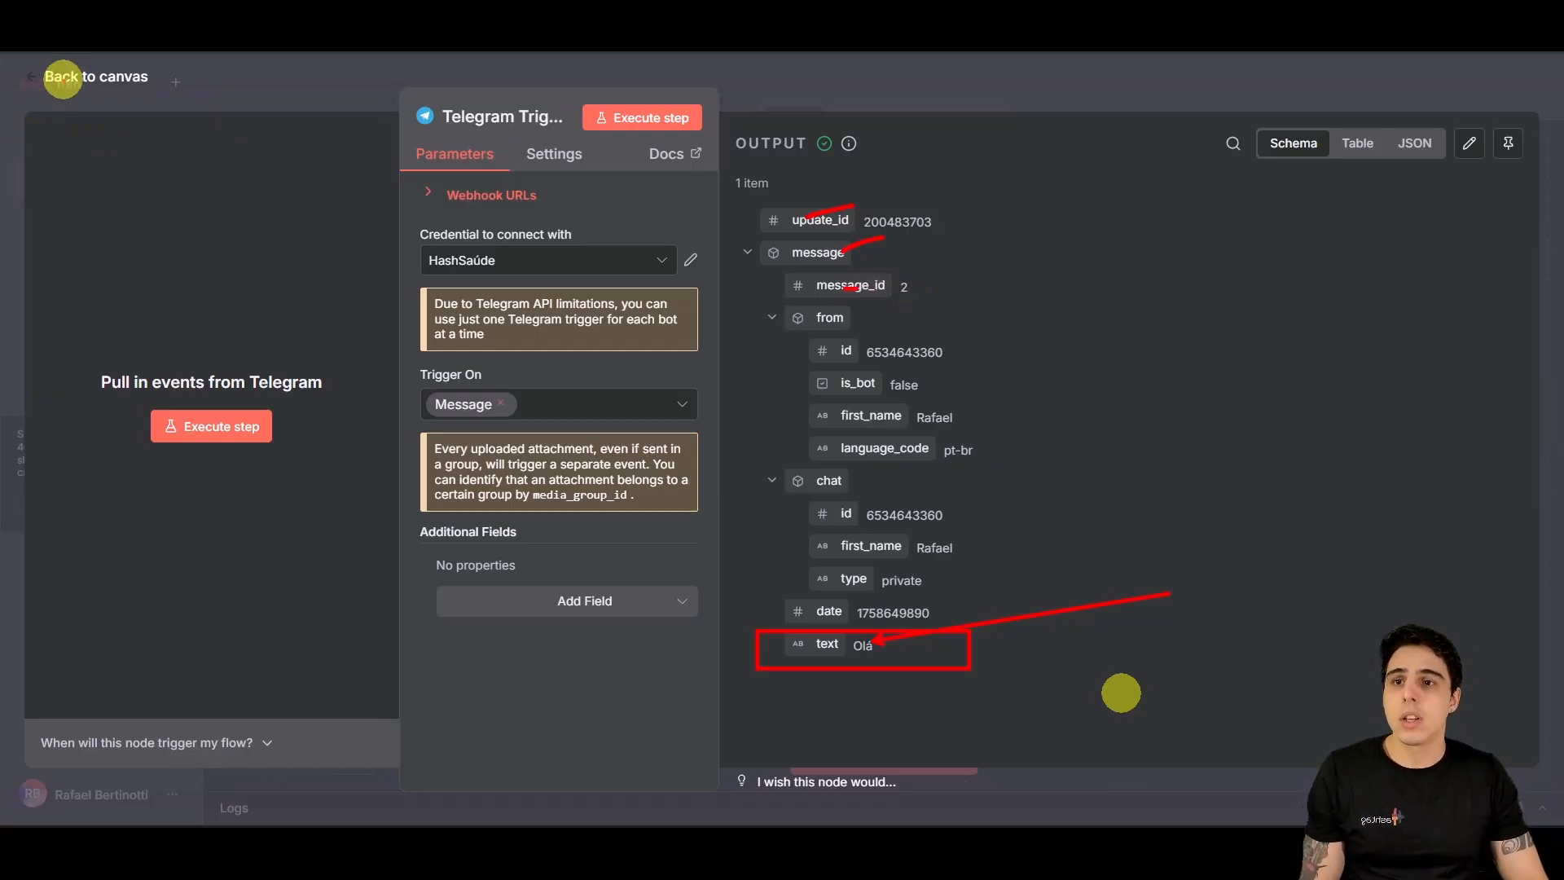
{"action": "left_click", "coordinate": [63, 79]}
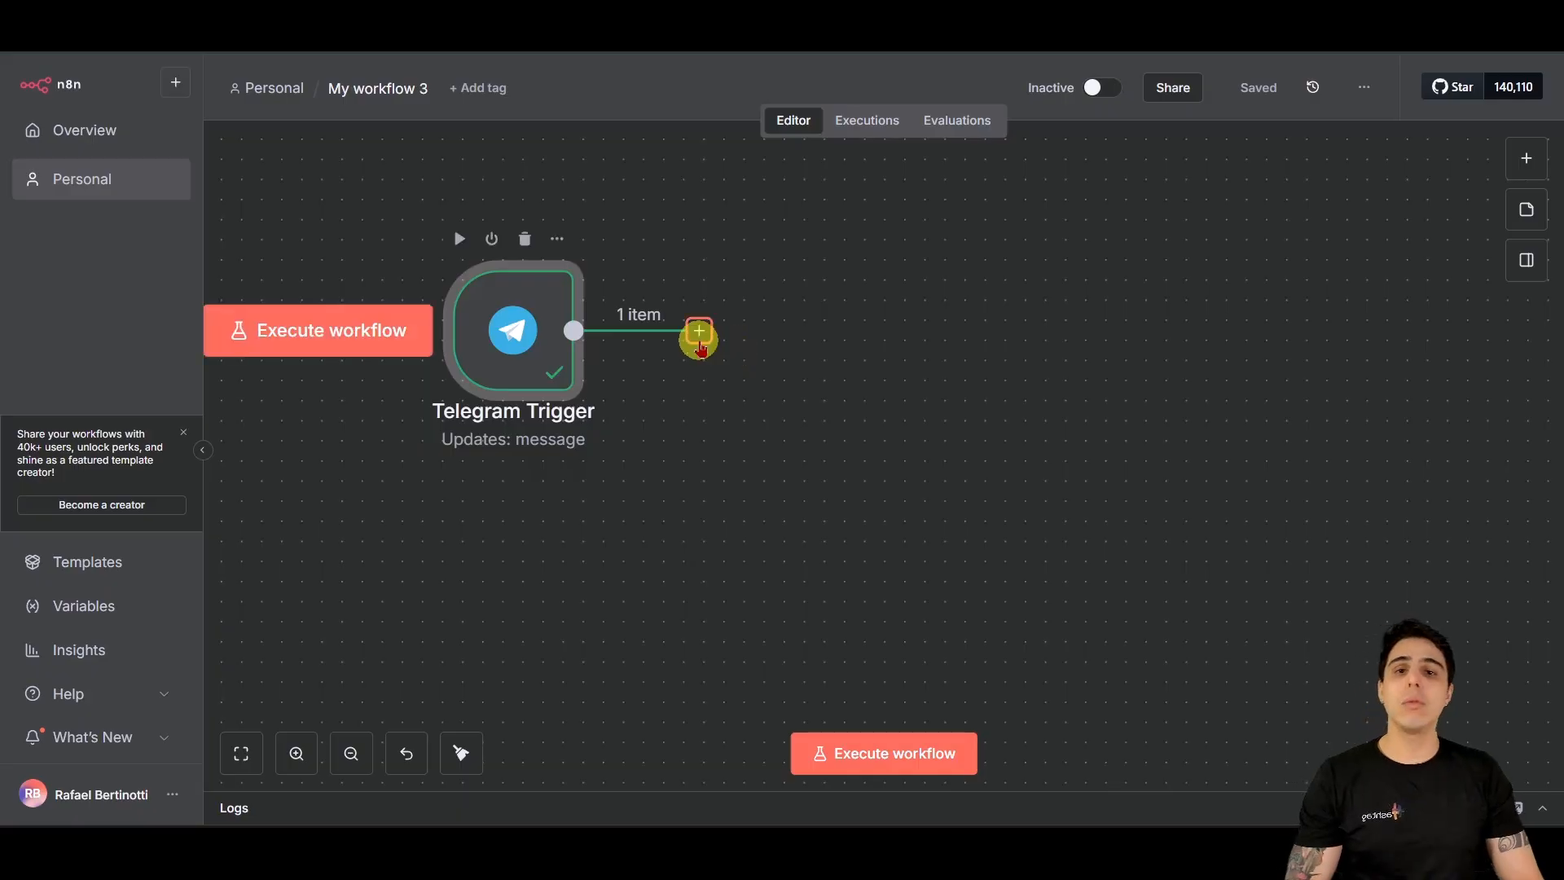
Step: Browse the AI and 'Action in an app' node categories after the Telegram Trigger
{"action": "left_click", "coordinate": [699, 332]}
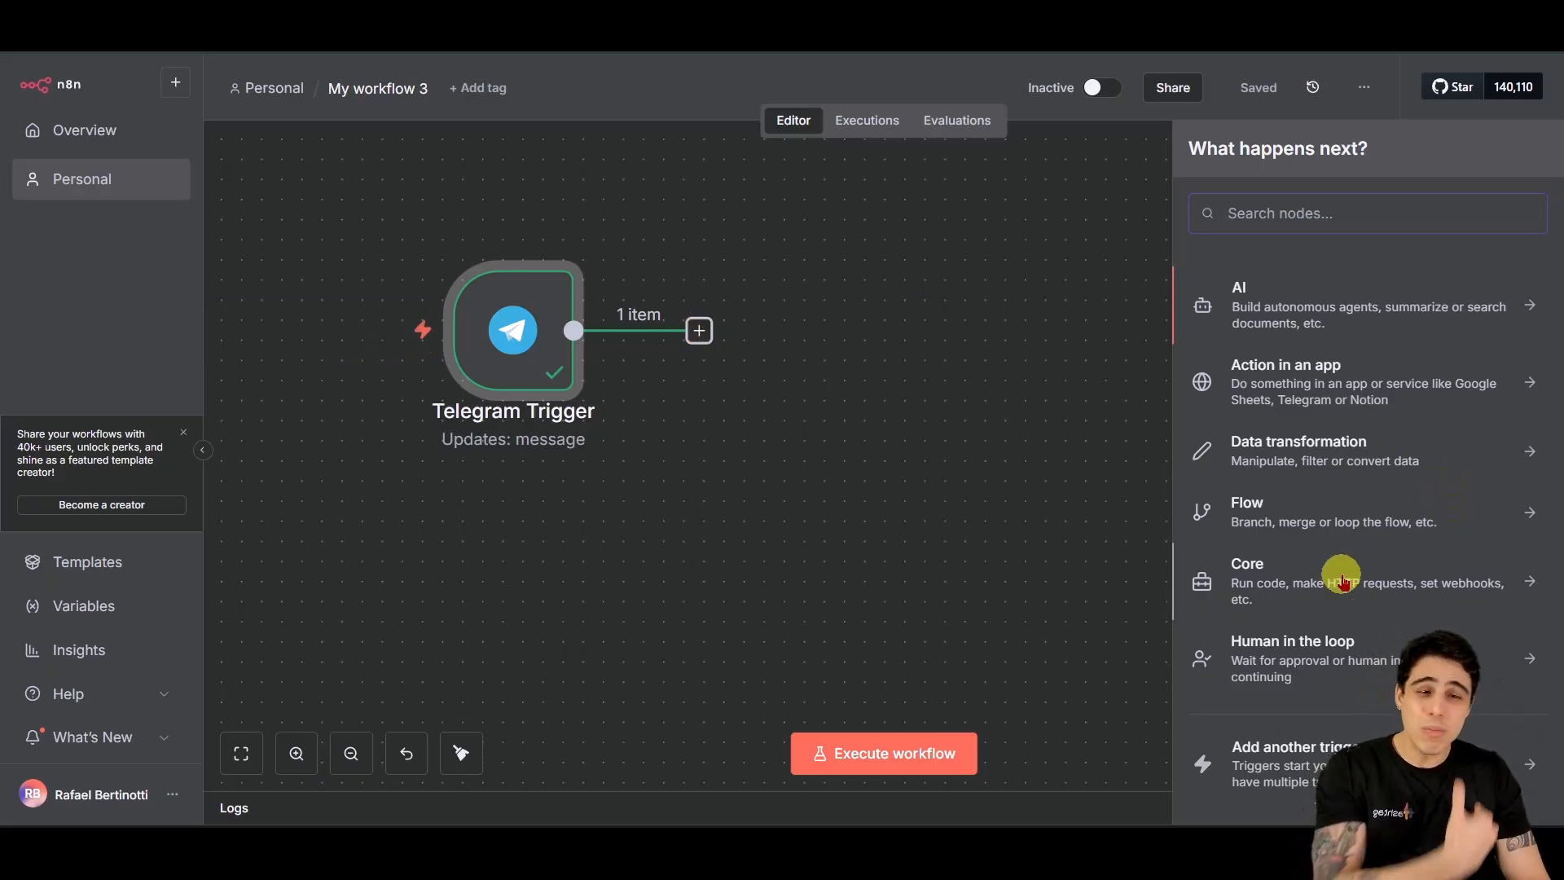
{"action": "left_click", "coordinate": [1459, 314]}
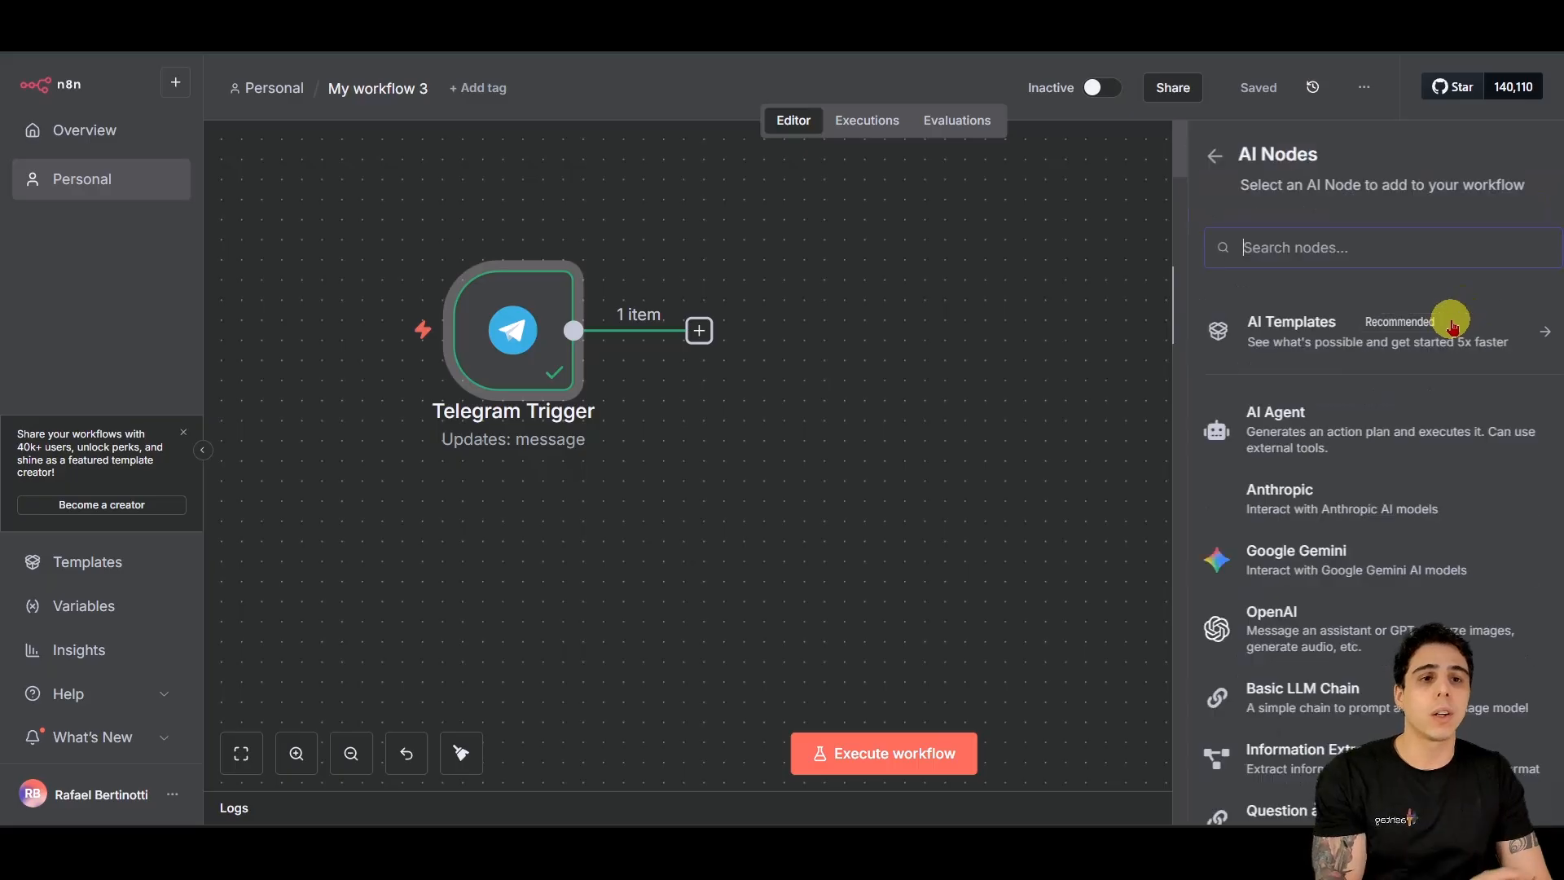
{"action": "scroll", "coordinate": [1428, 343], "scroll_direction": "down", "scroll_amount": 5}
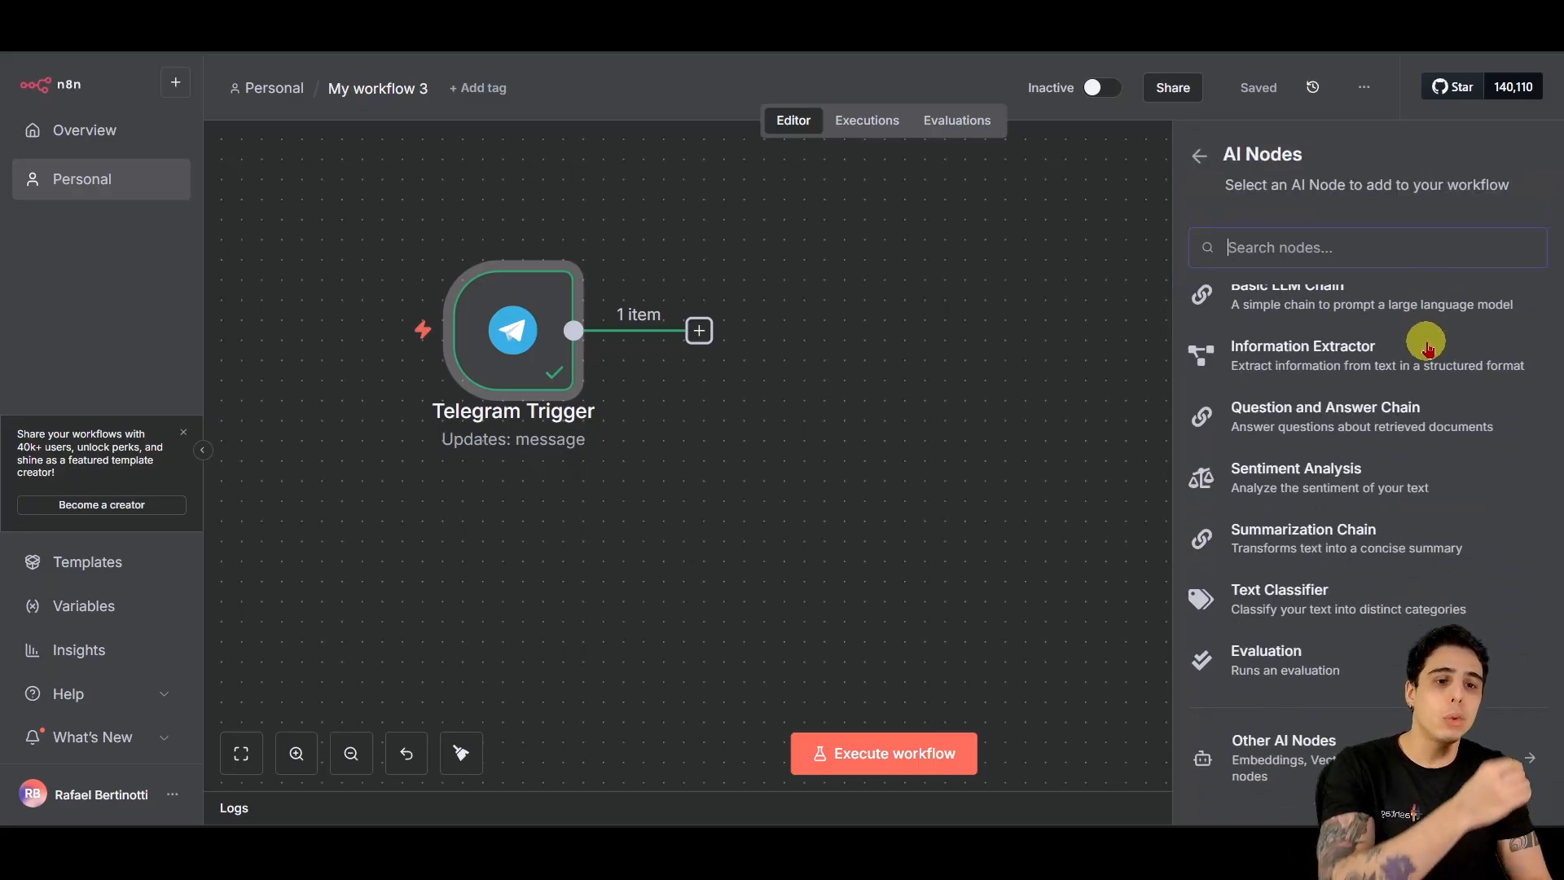
{"action": "left_click", "coordinate": [1200, 155]}
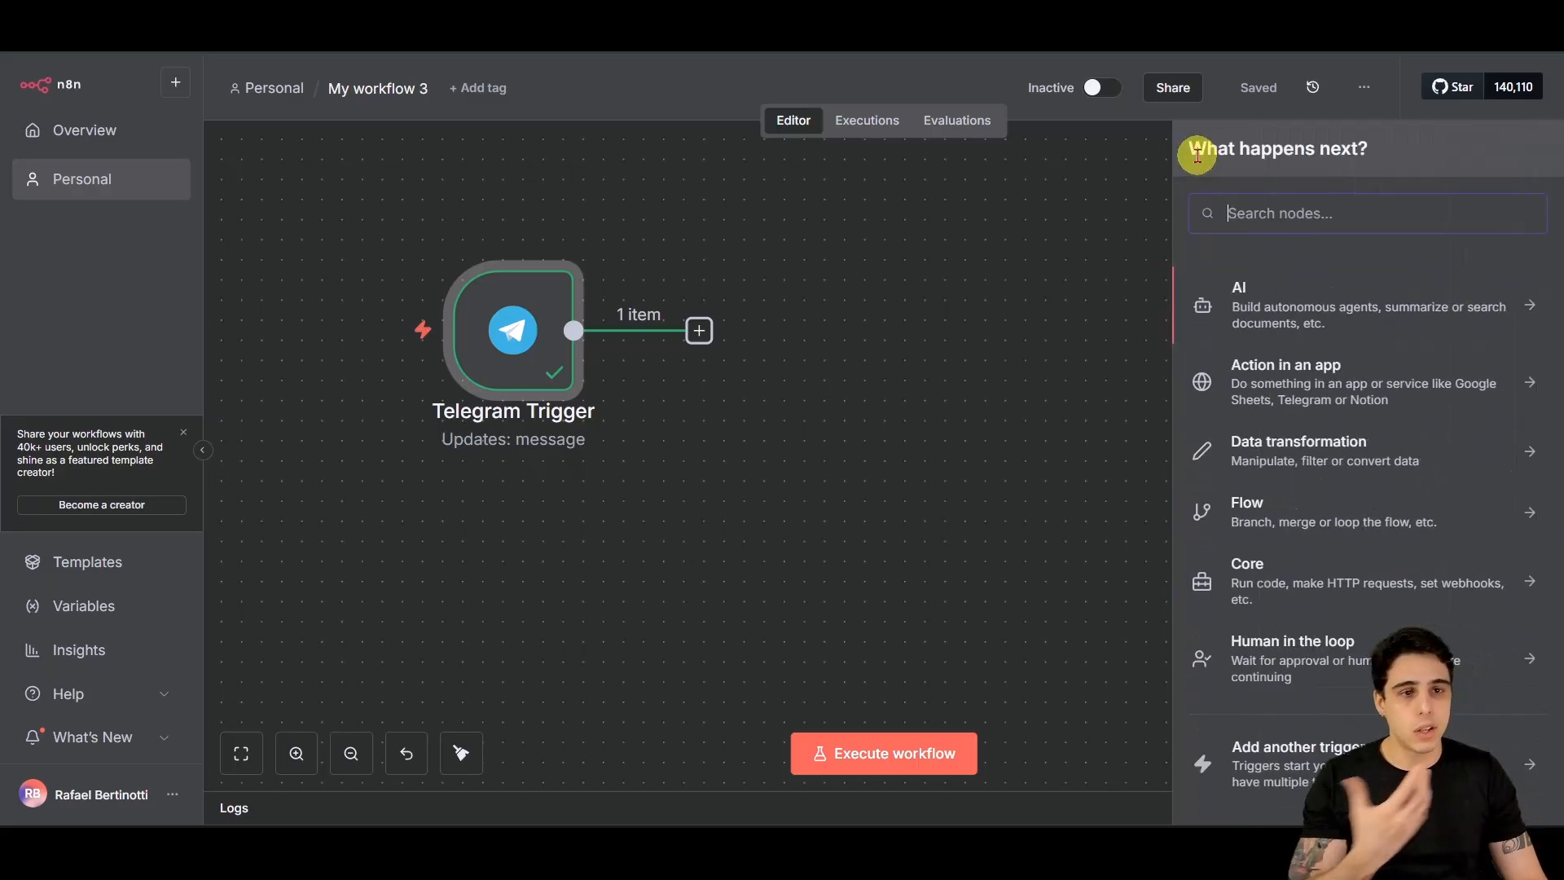
{"action": "left_click", "coordinate": [1316, 375]}
{"action": "scroll", "coordinate": [1397, 321], "scroll_direction": "down", "scroll_amount": 5}
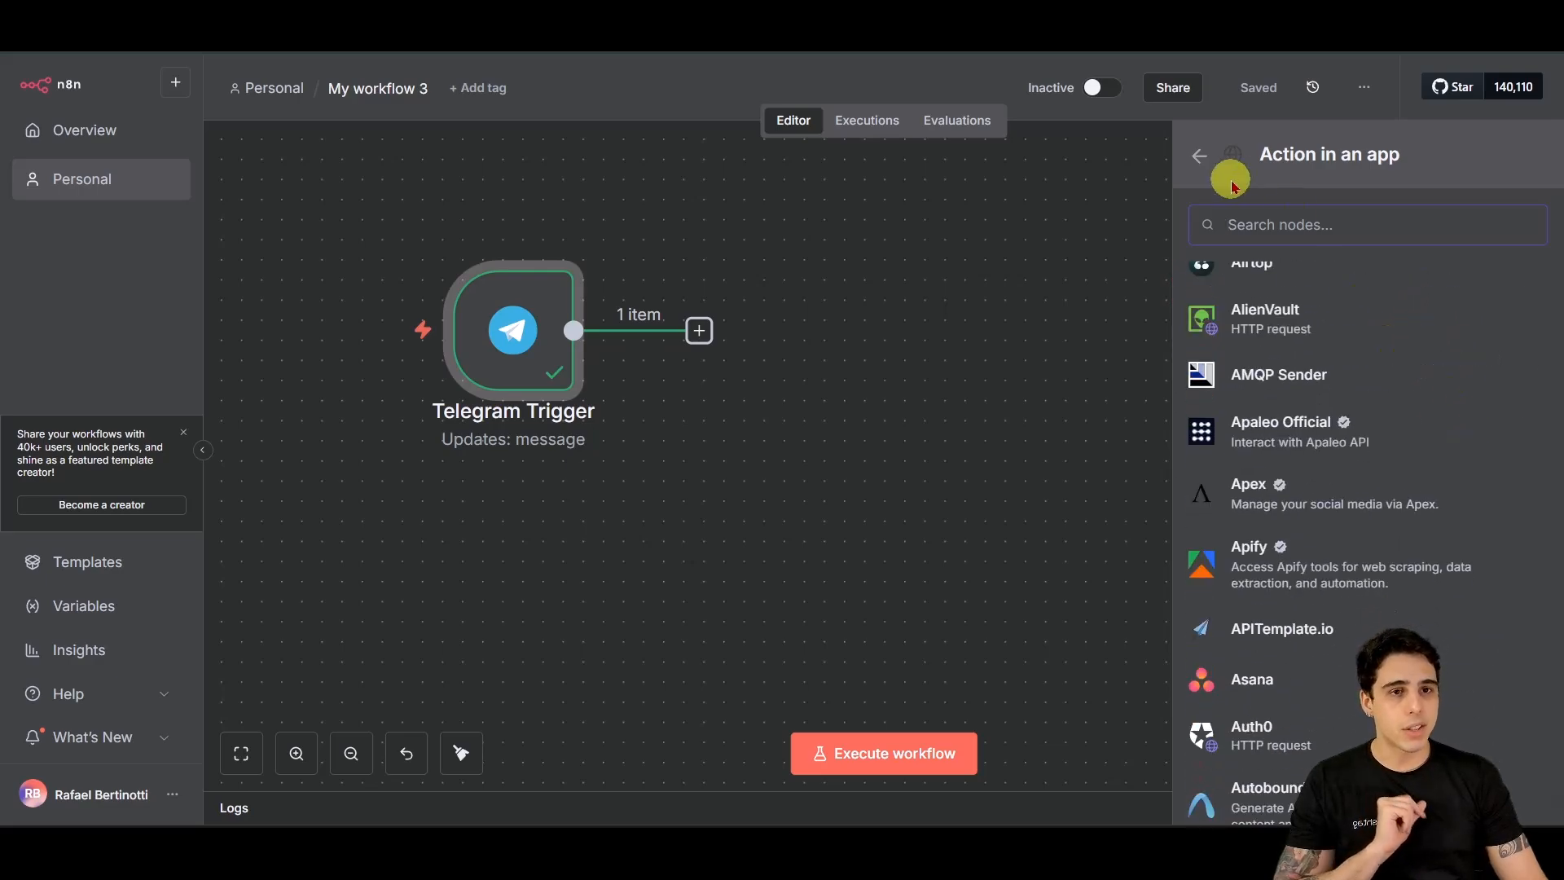
{"action": "scroll", "coordinate": [1371, 444], "scroll_direction": "down", "scroll_amount": 5}
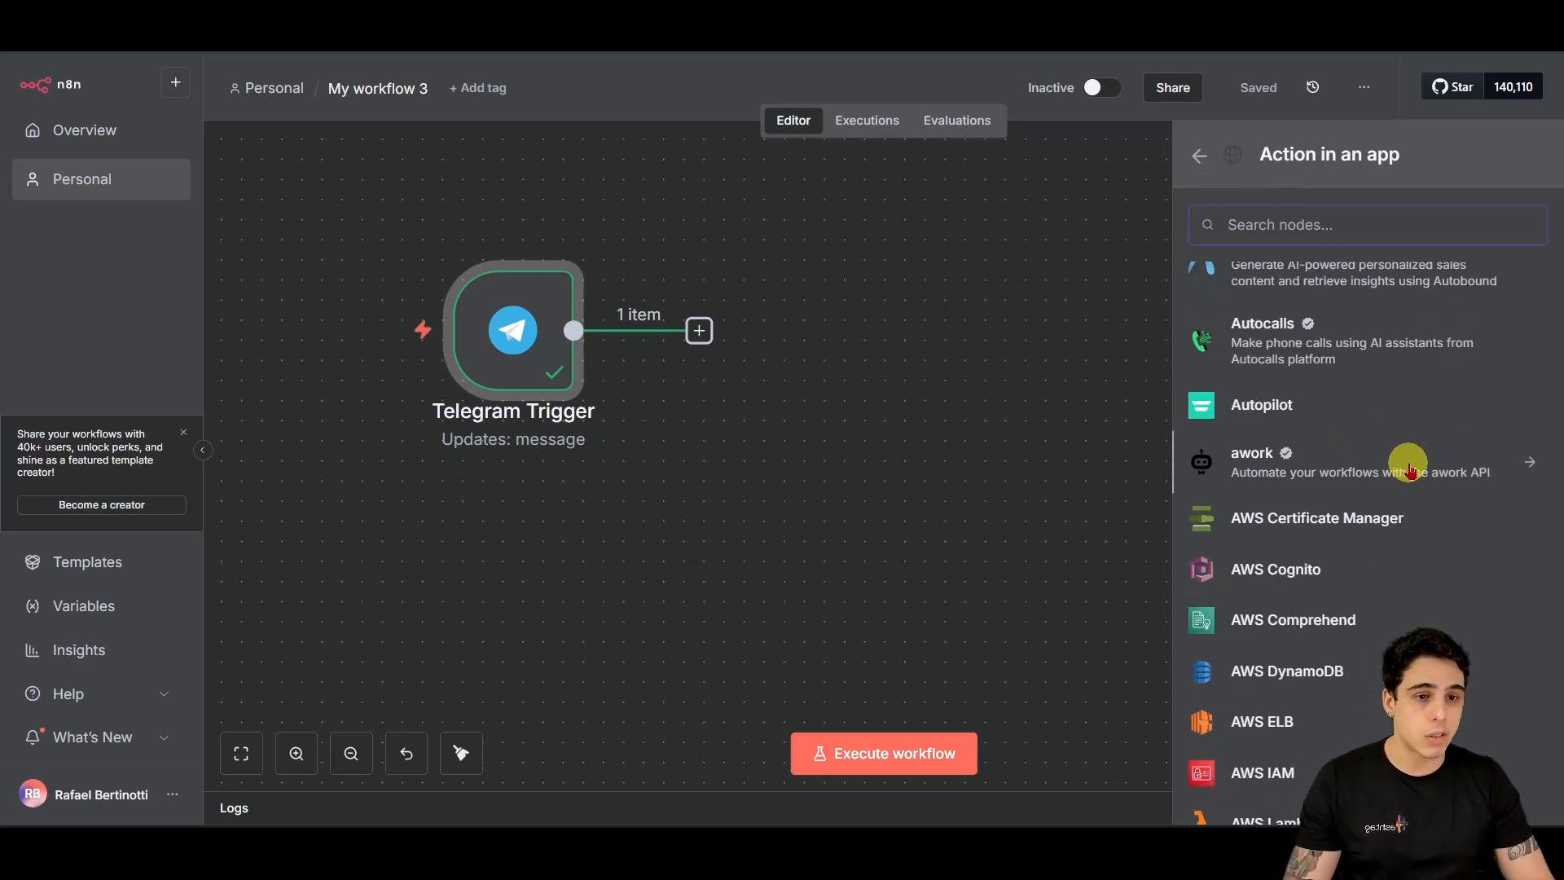
{"action": "scroll", "coordinate": [1407, 457], "scroll_direction": "down", "scroll_amount": 10}
{"action": "scroll", "coordinate": [1397, 485], "scroll_direction": "down", "scroll_amount": 15}
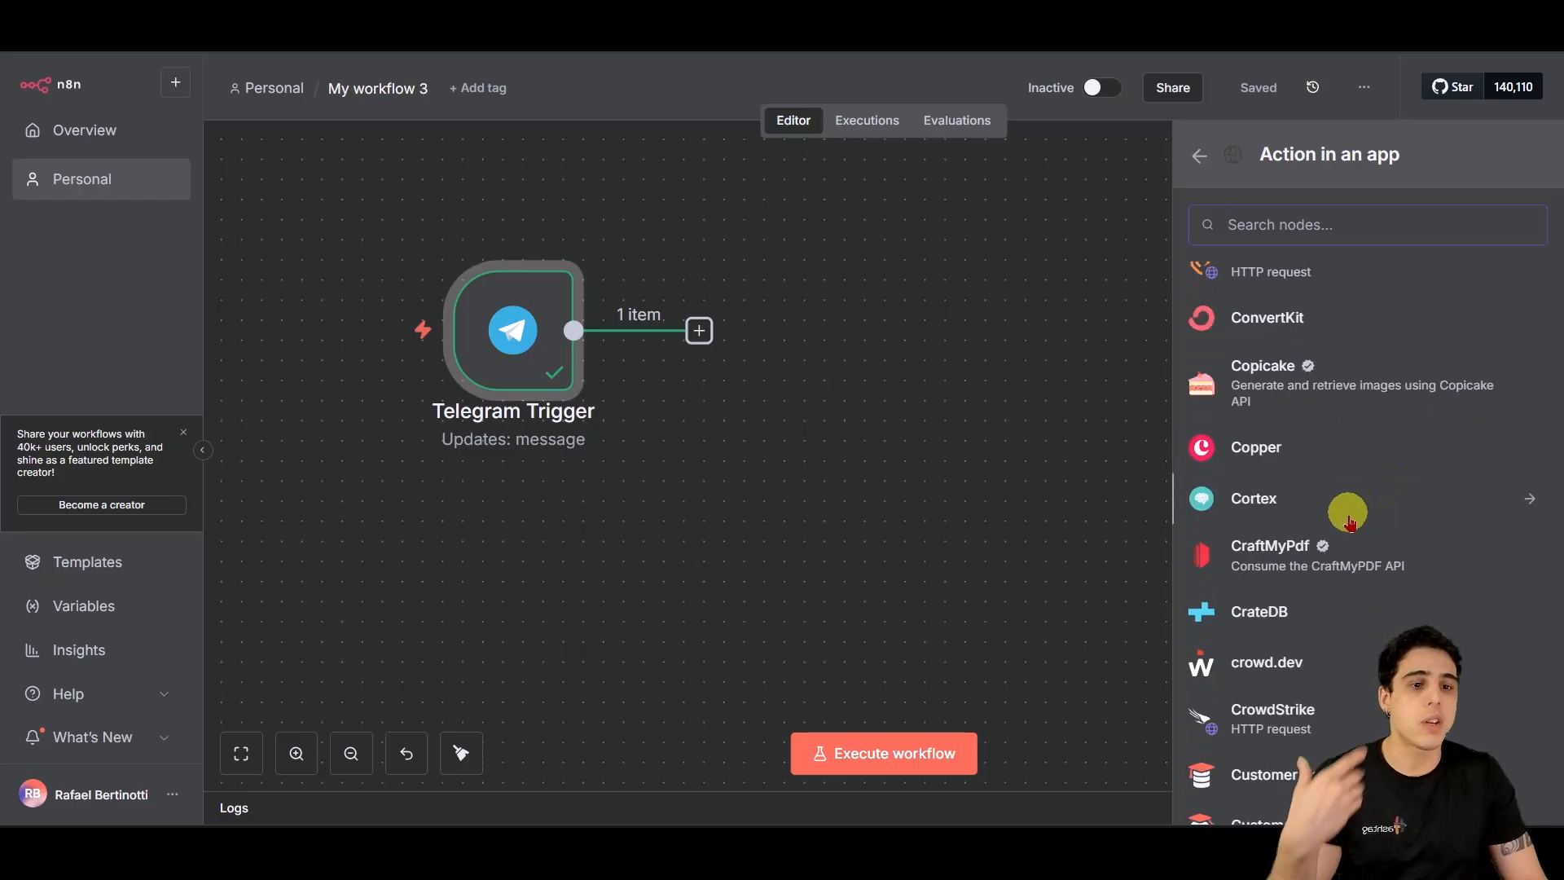
{"action": "left_click", "coordinate": [1200, 159]}
Step: Look through the data transformation nodes, then add an AI Agent from the AI category
{"action": "left_click", "coordinate": [1382, 456]}
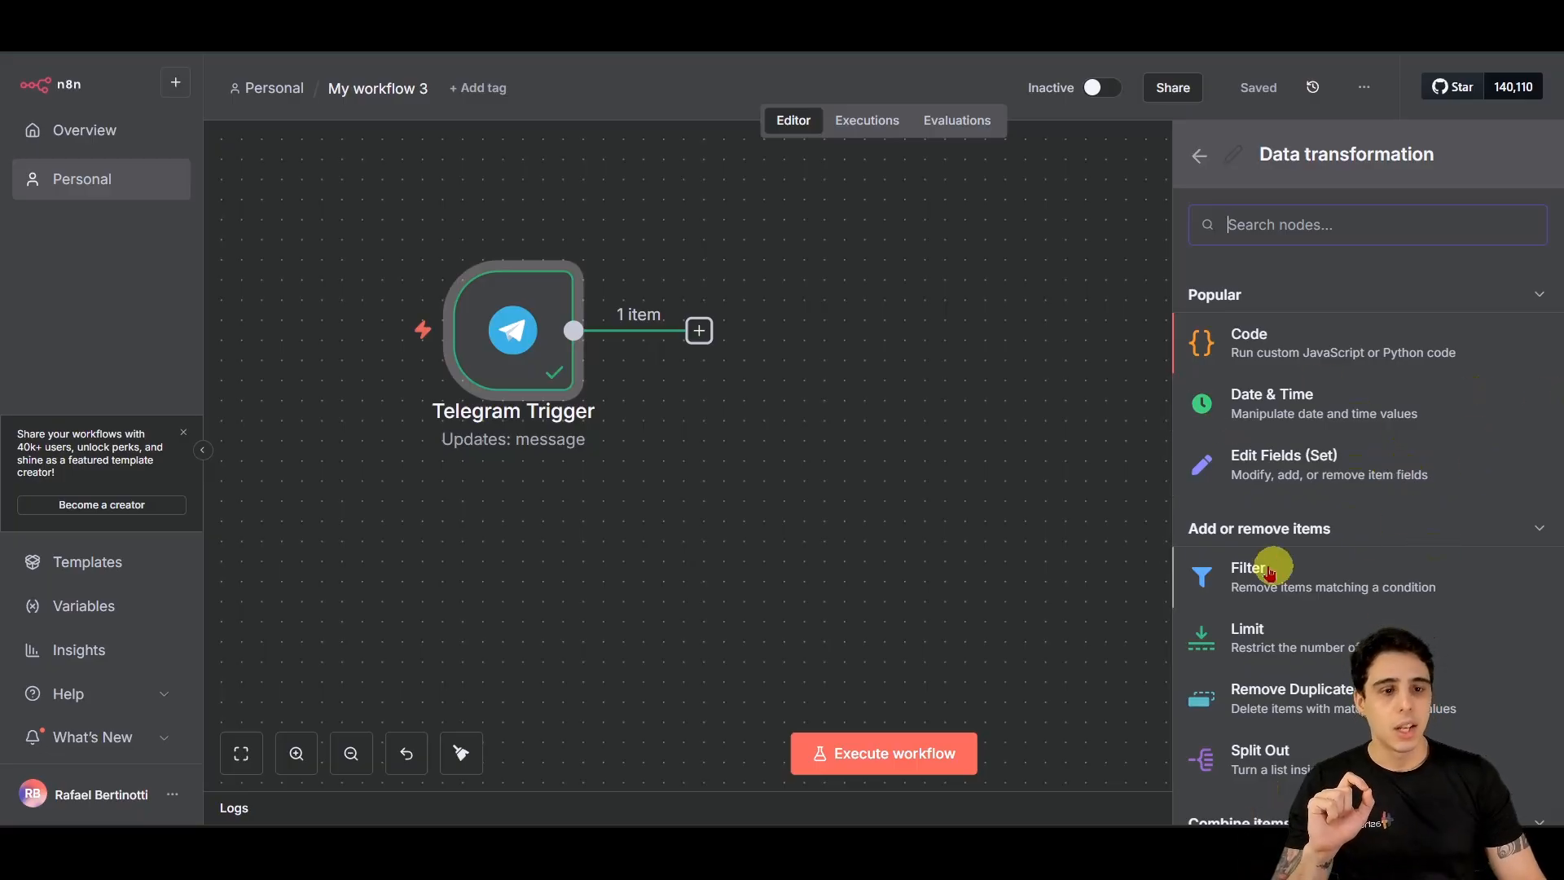
{"action": "scroll", "coordinate": [1269, 572], "scroll_direction": "down", "scroll_amount": 10}
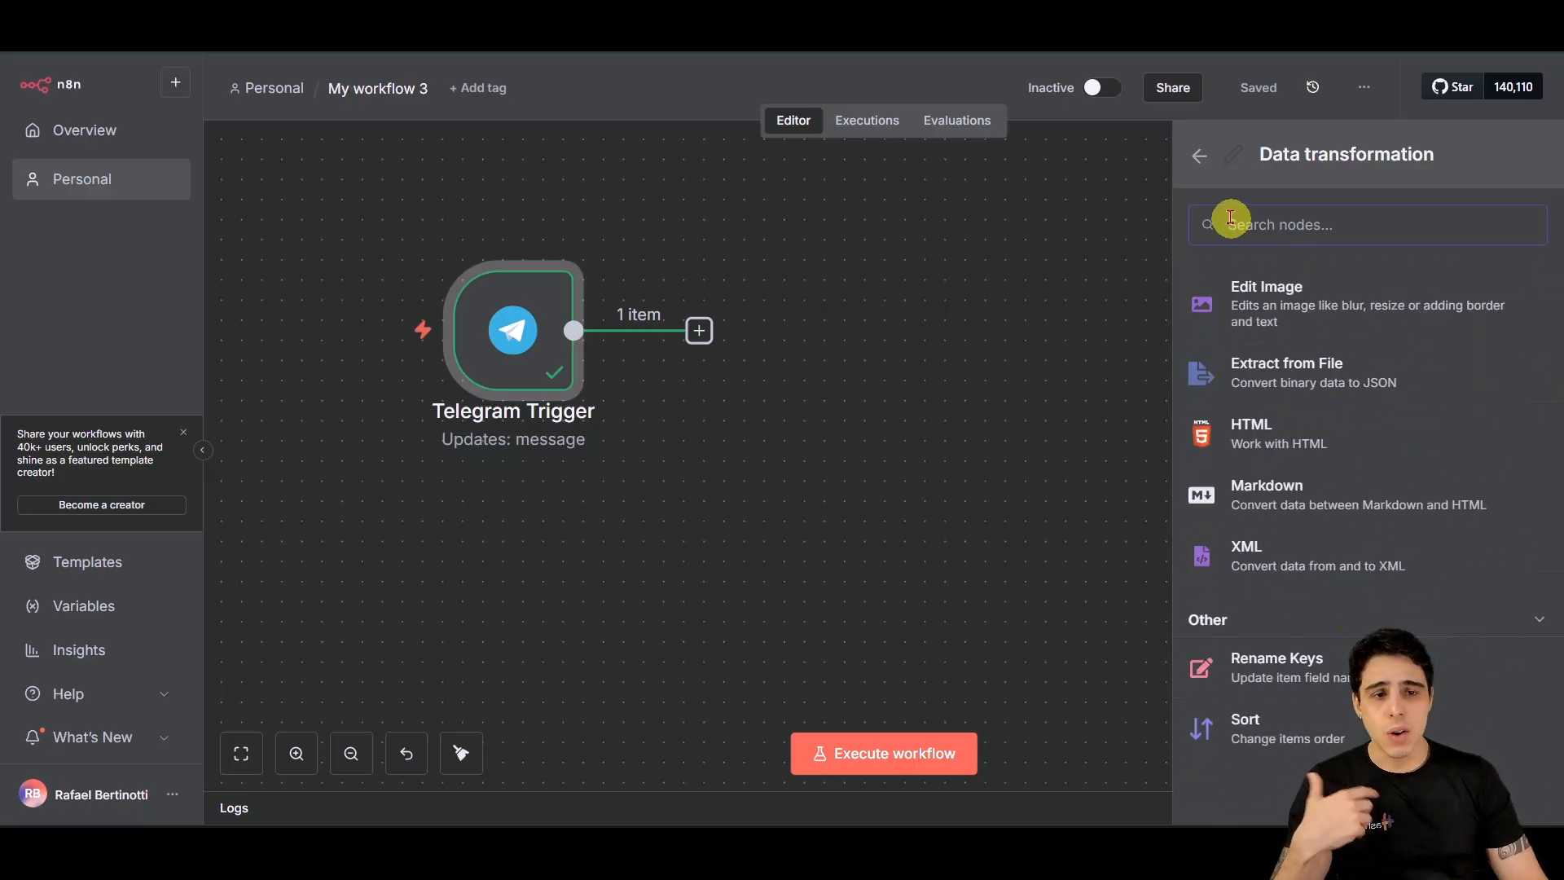
{"action": "left_click", "coordinate": [1199, 155]}
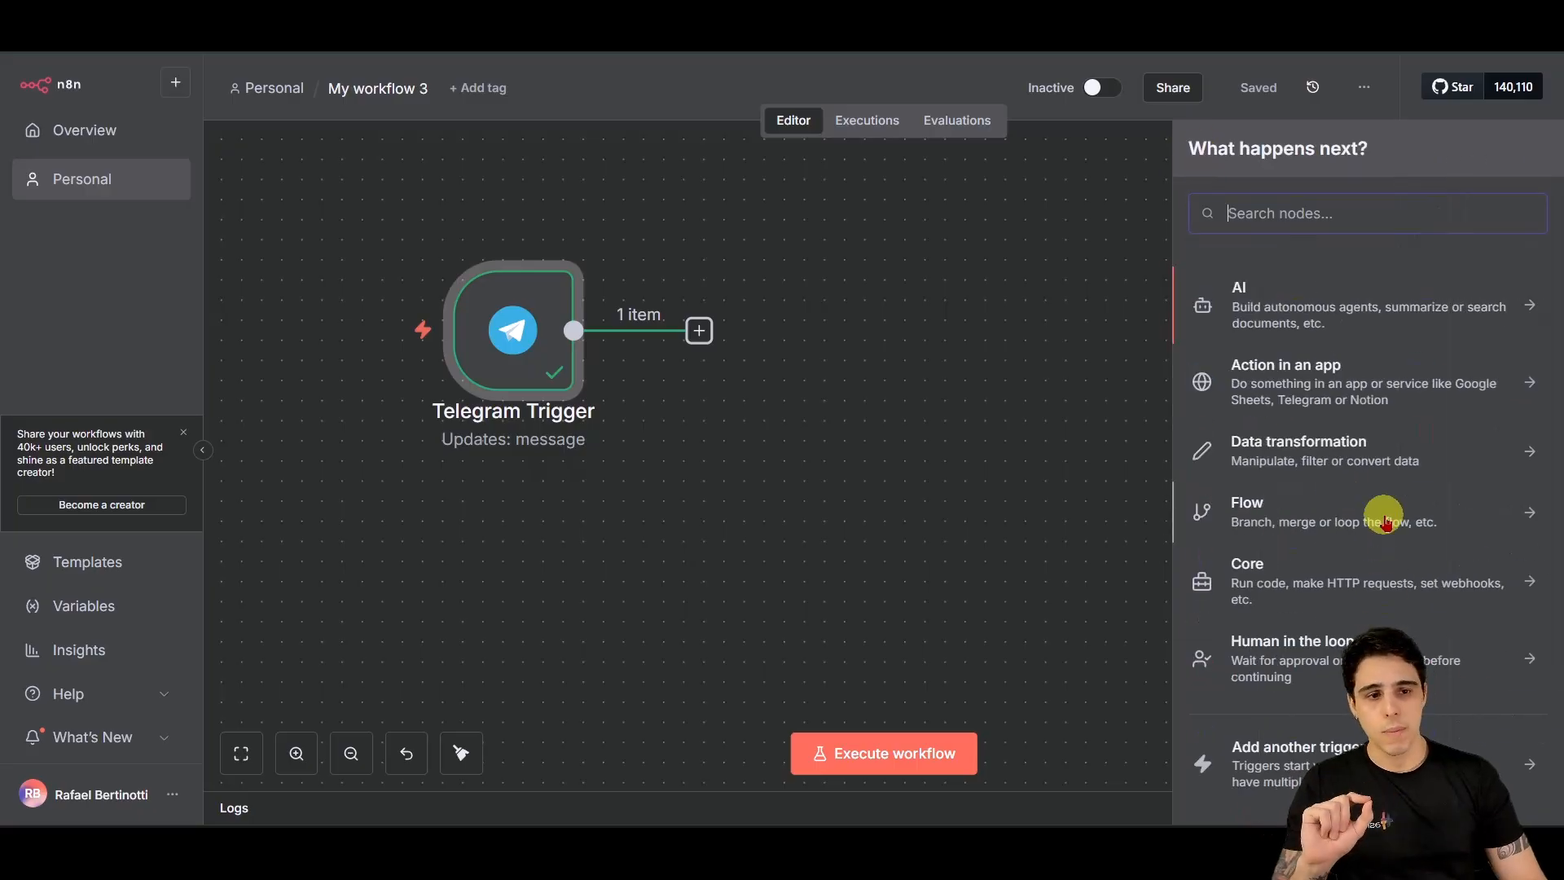
{"action": "left_click", "coordinate": [1320, 313]}
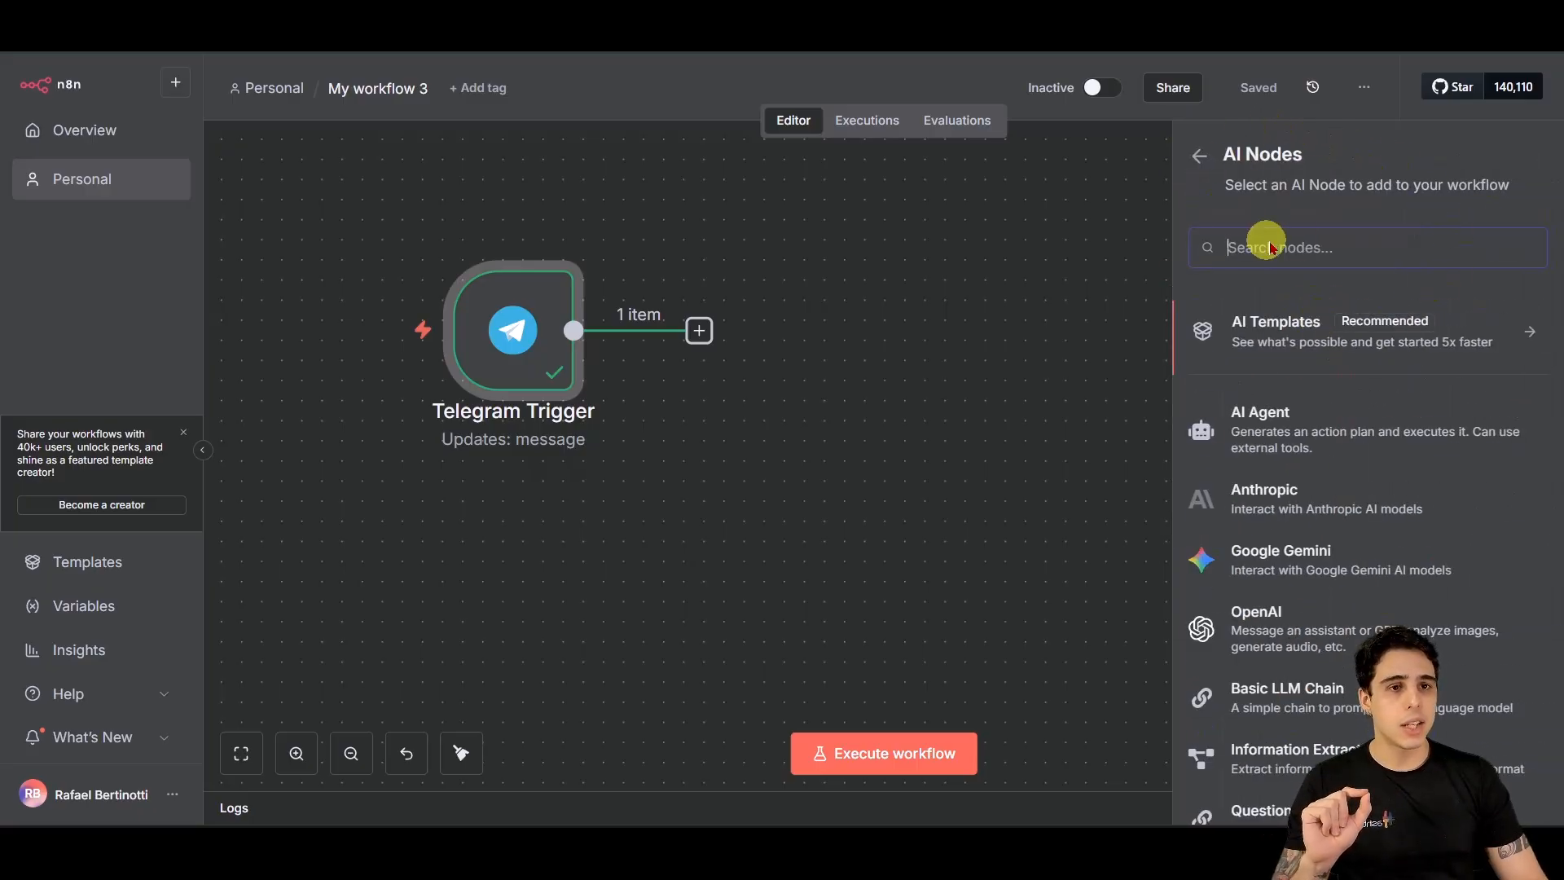
{"action": "left_click", "coordinate": [1265, 431]}
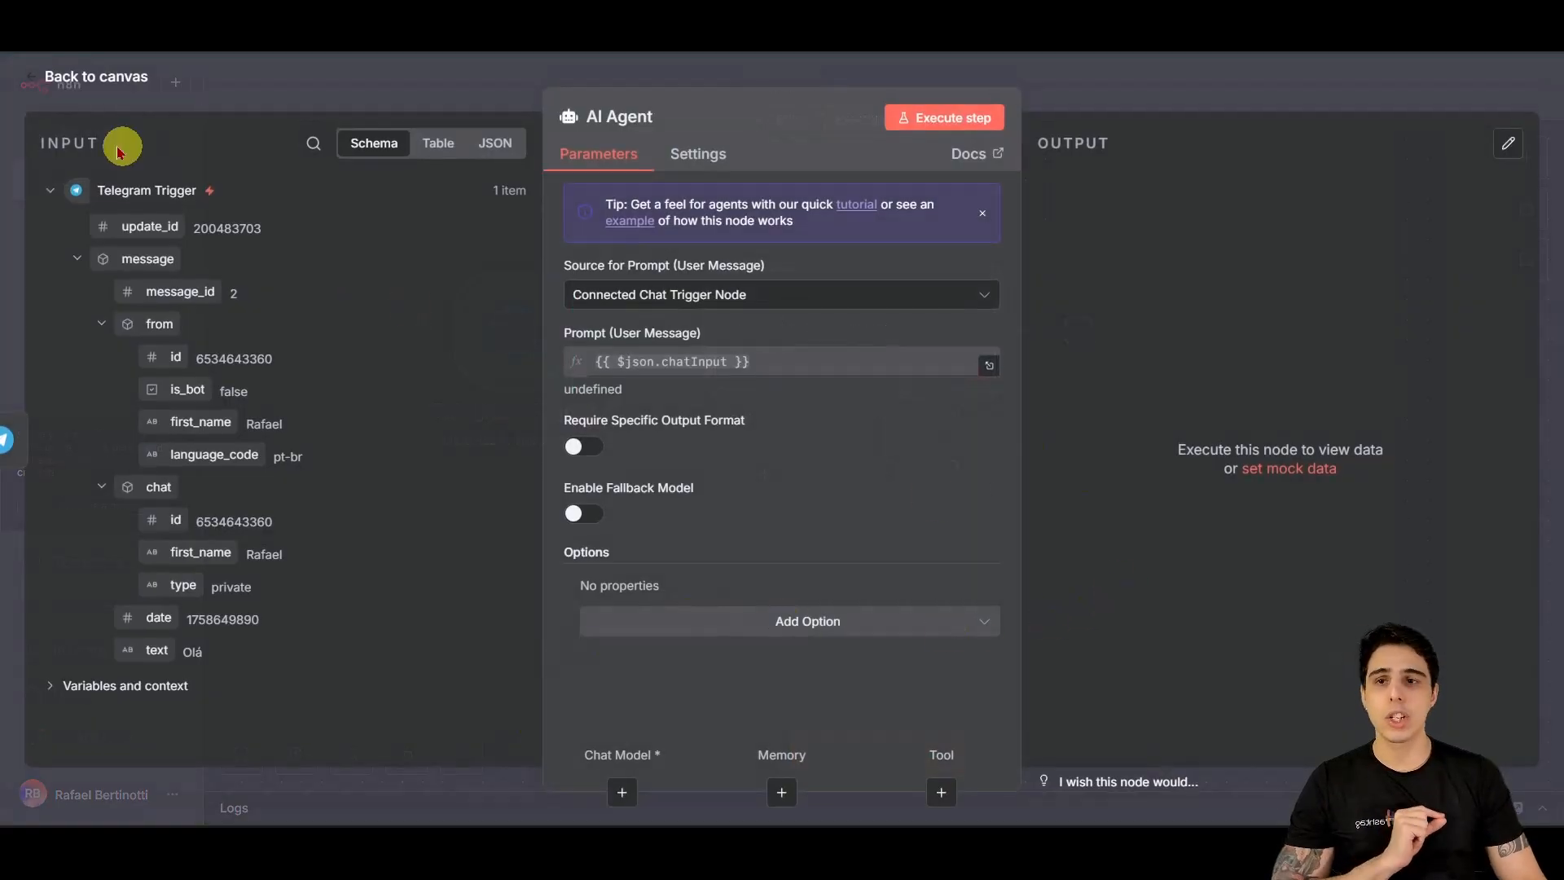
Step: Close the AI Agent panel and inspect the Telegram Trigger → AI Agent link on the canvas
{"action": "left_click", "coordinate": [104, 88]}
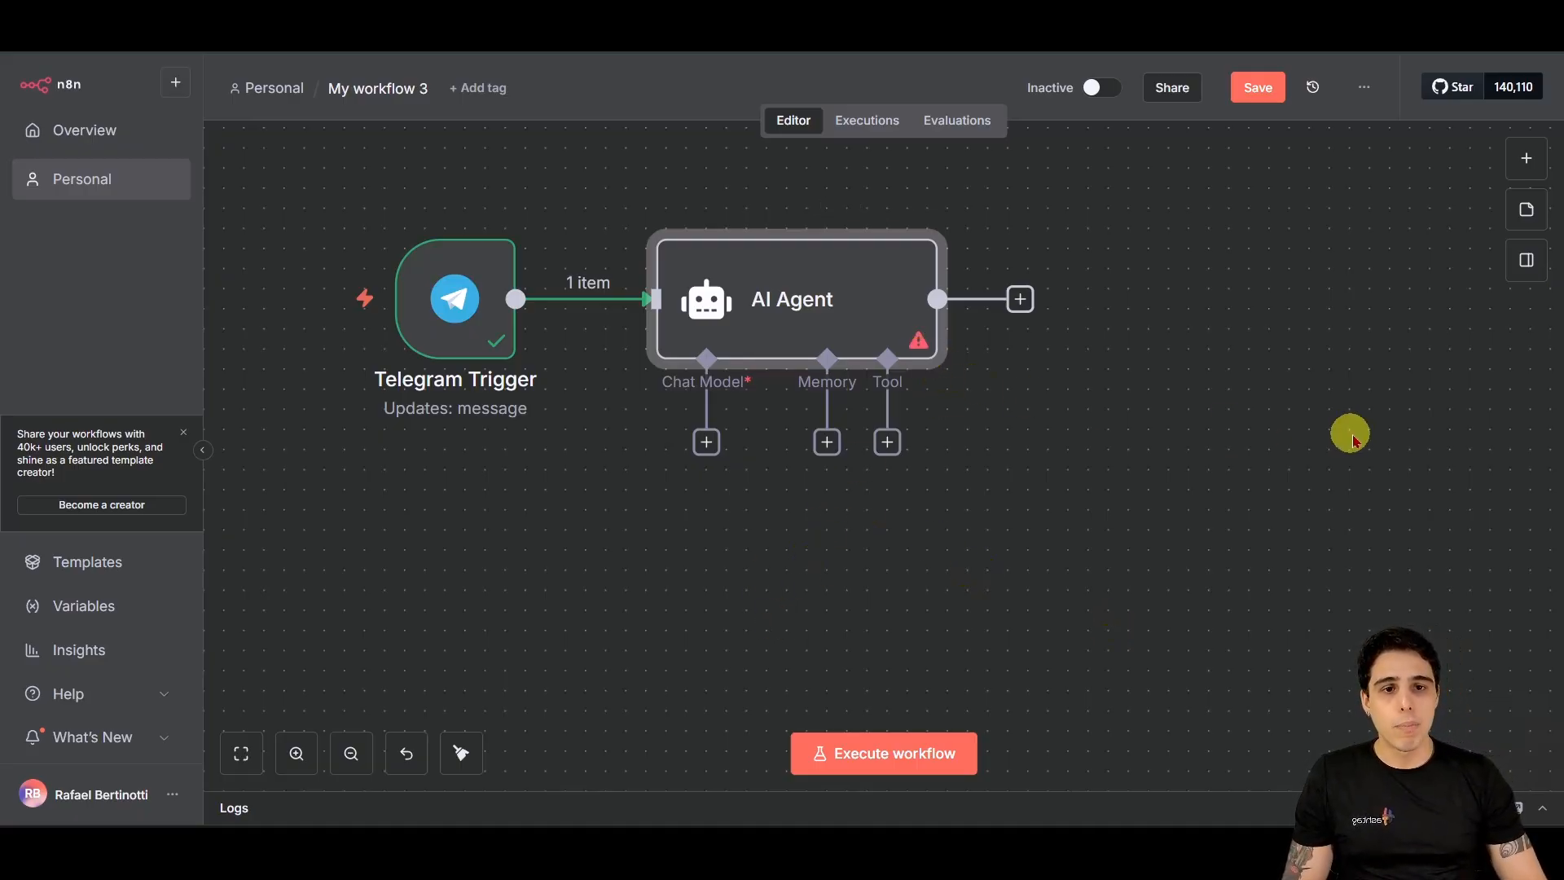
{"action": "mouse_move", "coordinate": [1048, 281]}
{"action": "left_mouse_down"}
{"action": "mouse_move", "coordinate": [933, 336]}
{"action": "mouse_move", "coordinate": [976, 334]}
{"action": "left_mouse_up"}
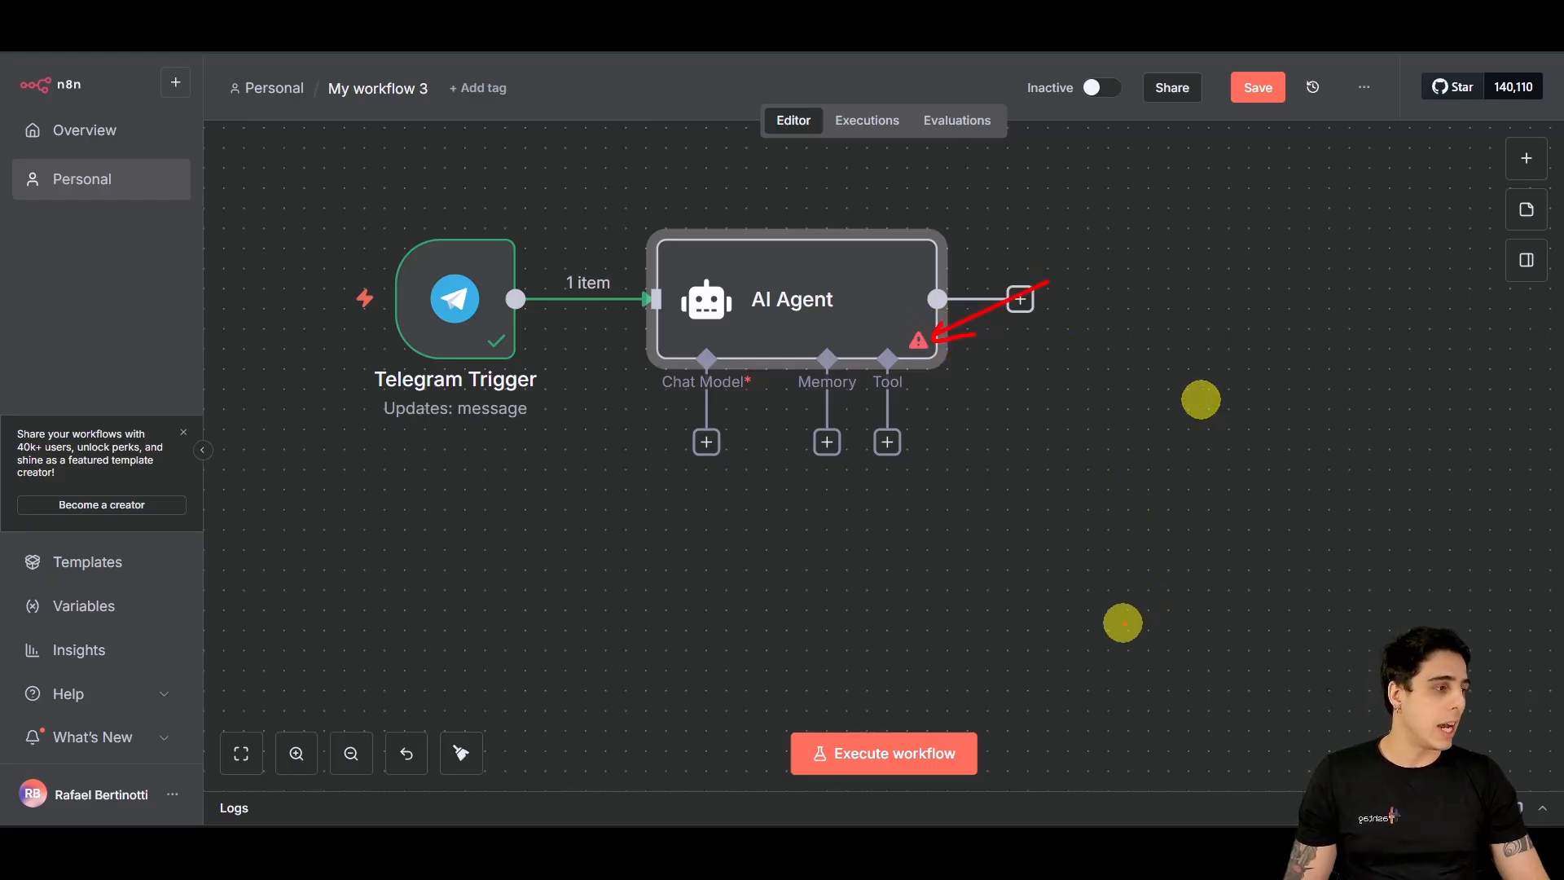
{"action": "mouse_move", "coordinate": [919, 347]}
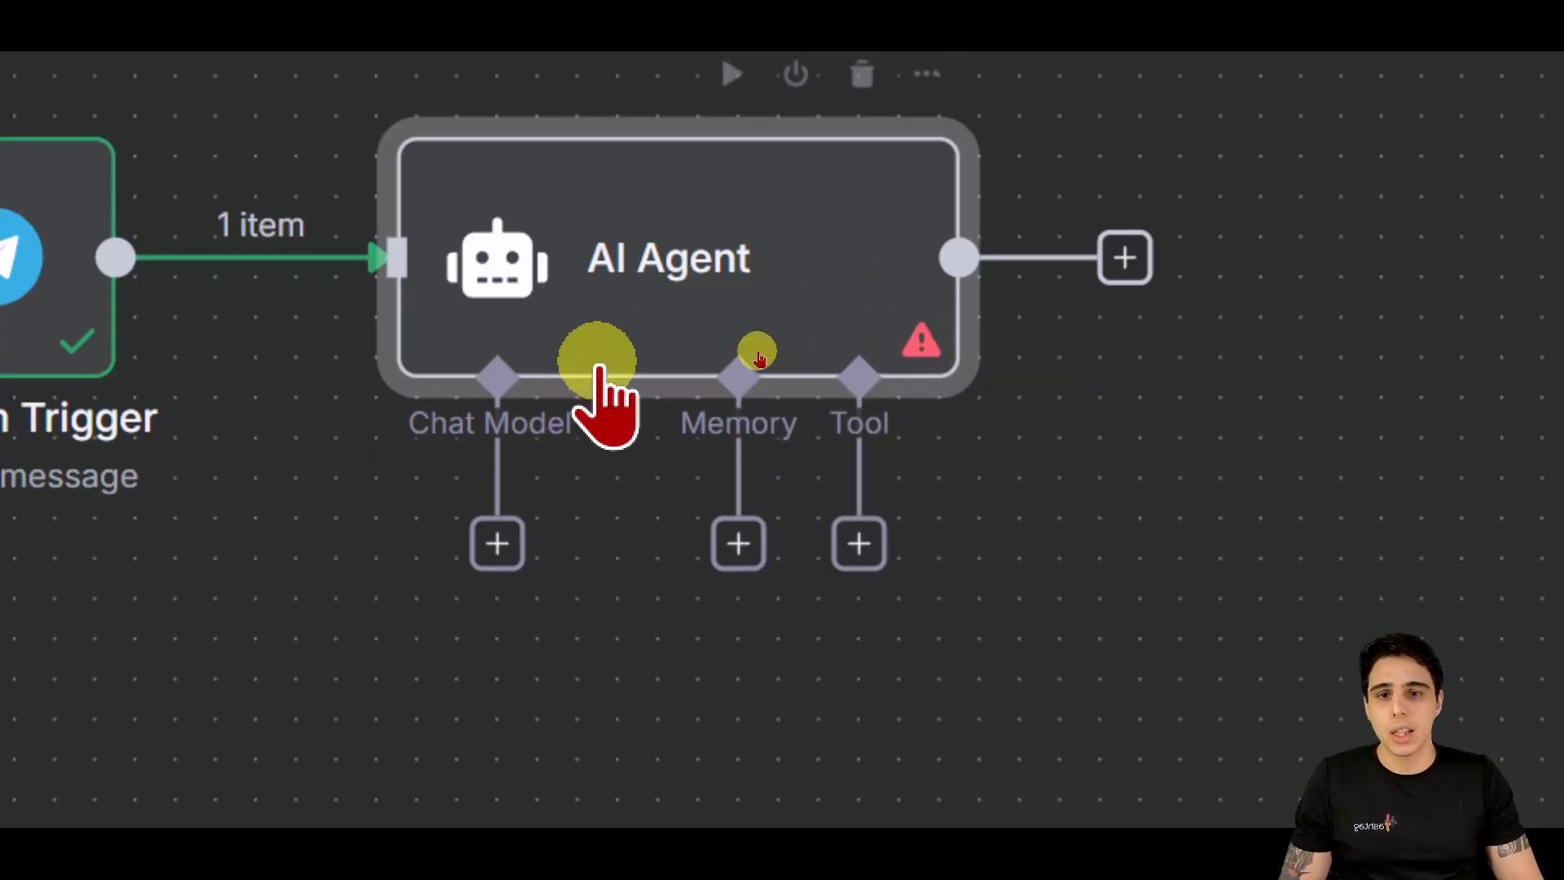
{"action": "mouse_move", "coordinate": [576, 397]}
{"action": "left_mouse_down"}
{"action": "mouse_move", "coordinate": [613, 436]}
{"action": "mouse_move", "coordinate": [702, 368]}
{"action": "left_mouse_up"}
{"action": "left_click", "coordinate": [622, 627]}
{"action": "key", "text": "Escape"}
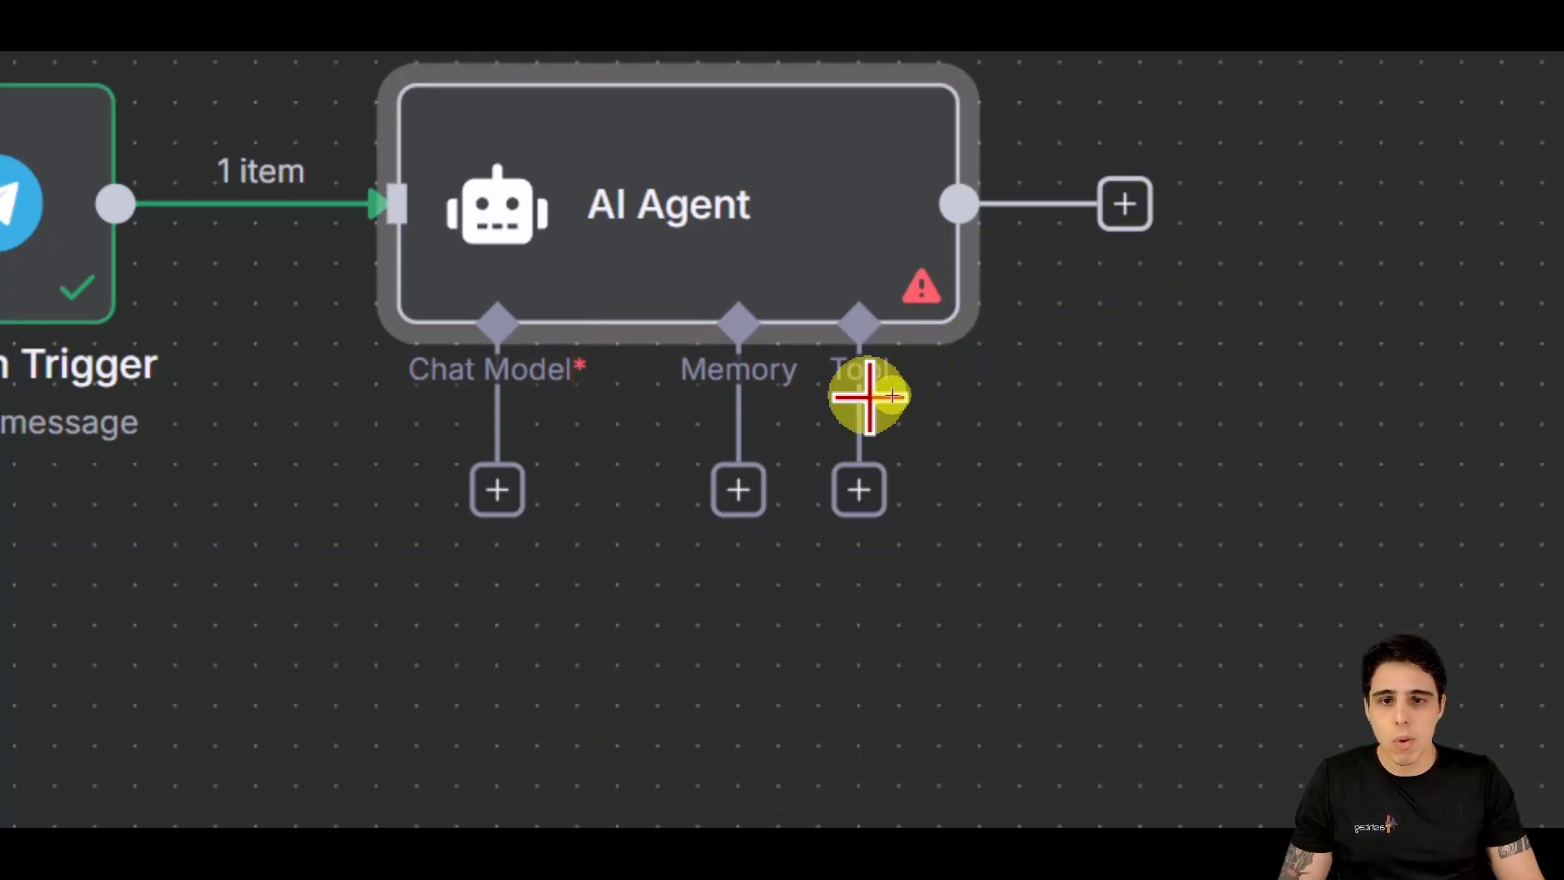
{"action": "key", "text": "super+minus"}
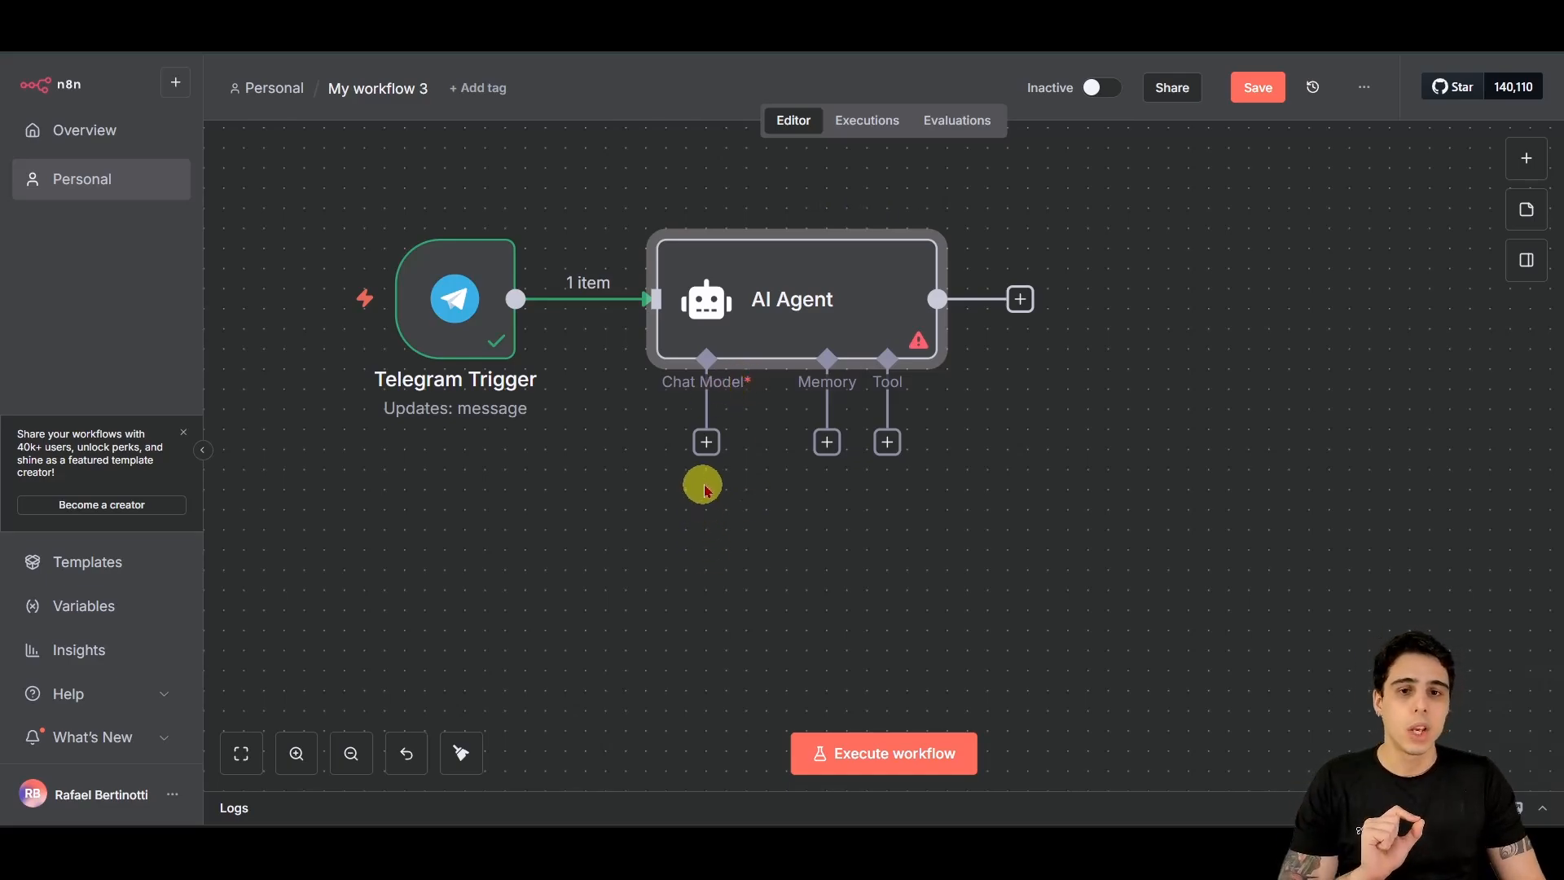
Step: Pick Google Gemini Chat Model from the Language Models list as the AI Agent's chat model
{"action": "left_click", "coordinate": [705, 442]}
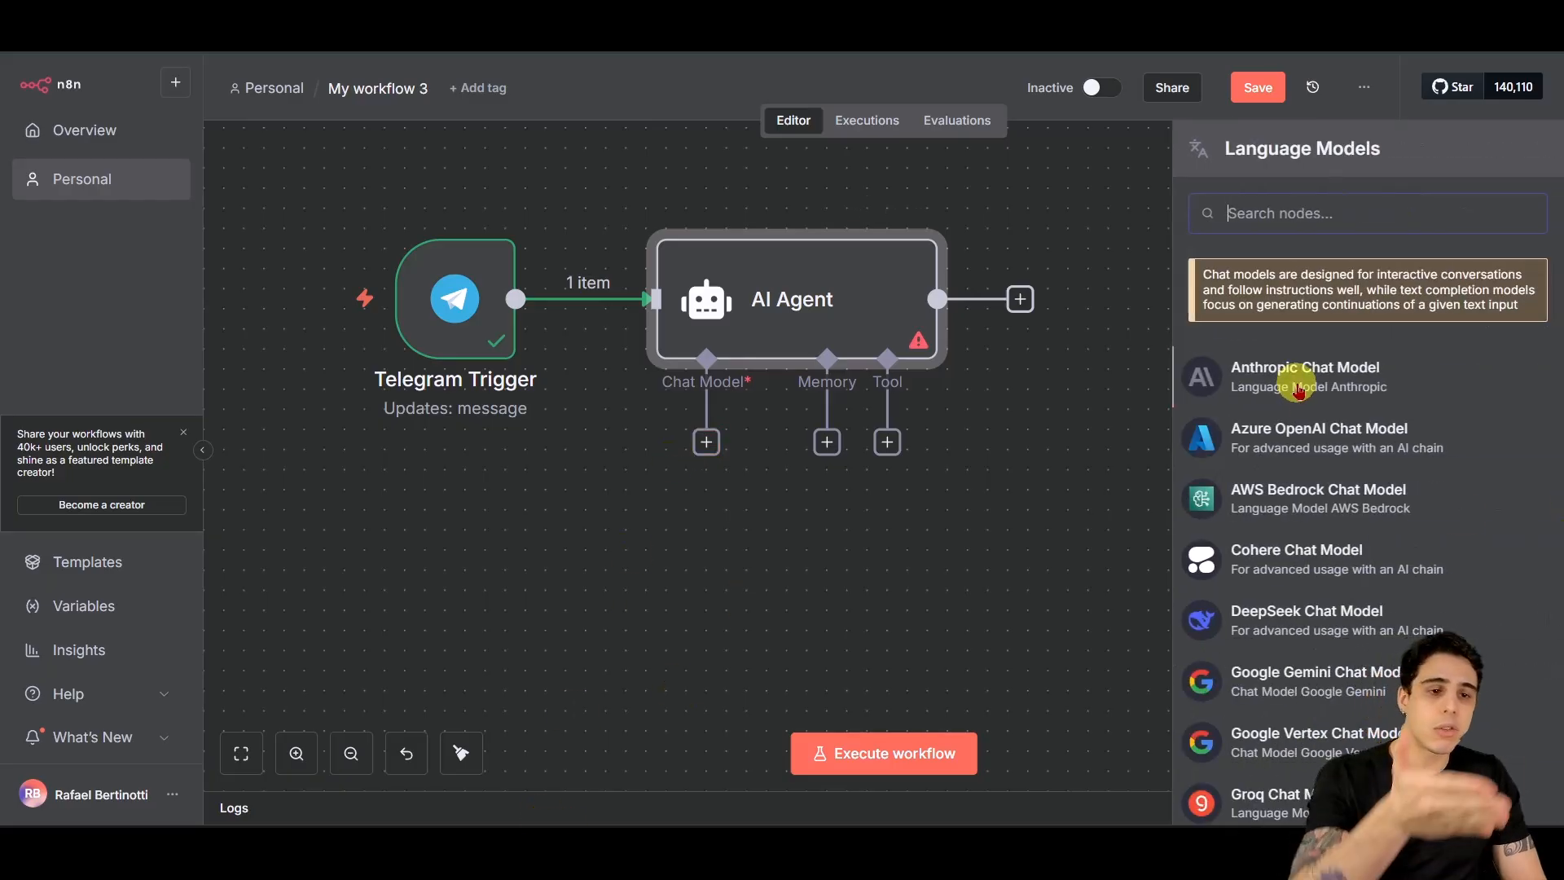
{"action": "scroll", "coordinate": [1299, 457], "scroll_direction": "down", "scroll_amount": 5}
{"action": "scroll", "coordinate": [1345, 622], "scroll_direction": "up", "scroll_amount": 5}
{"action": "scroll", "coordinate": [1318, 623], "scroll_direction": "down", "scroll_amount": 4}
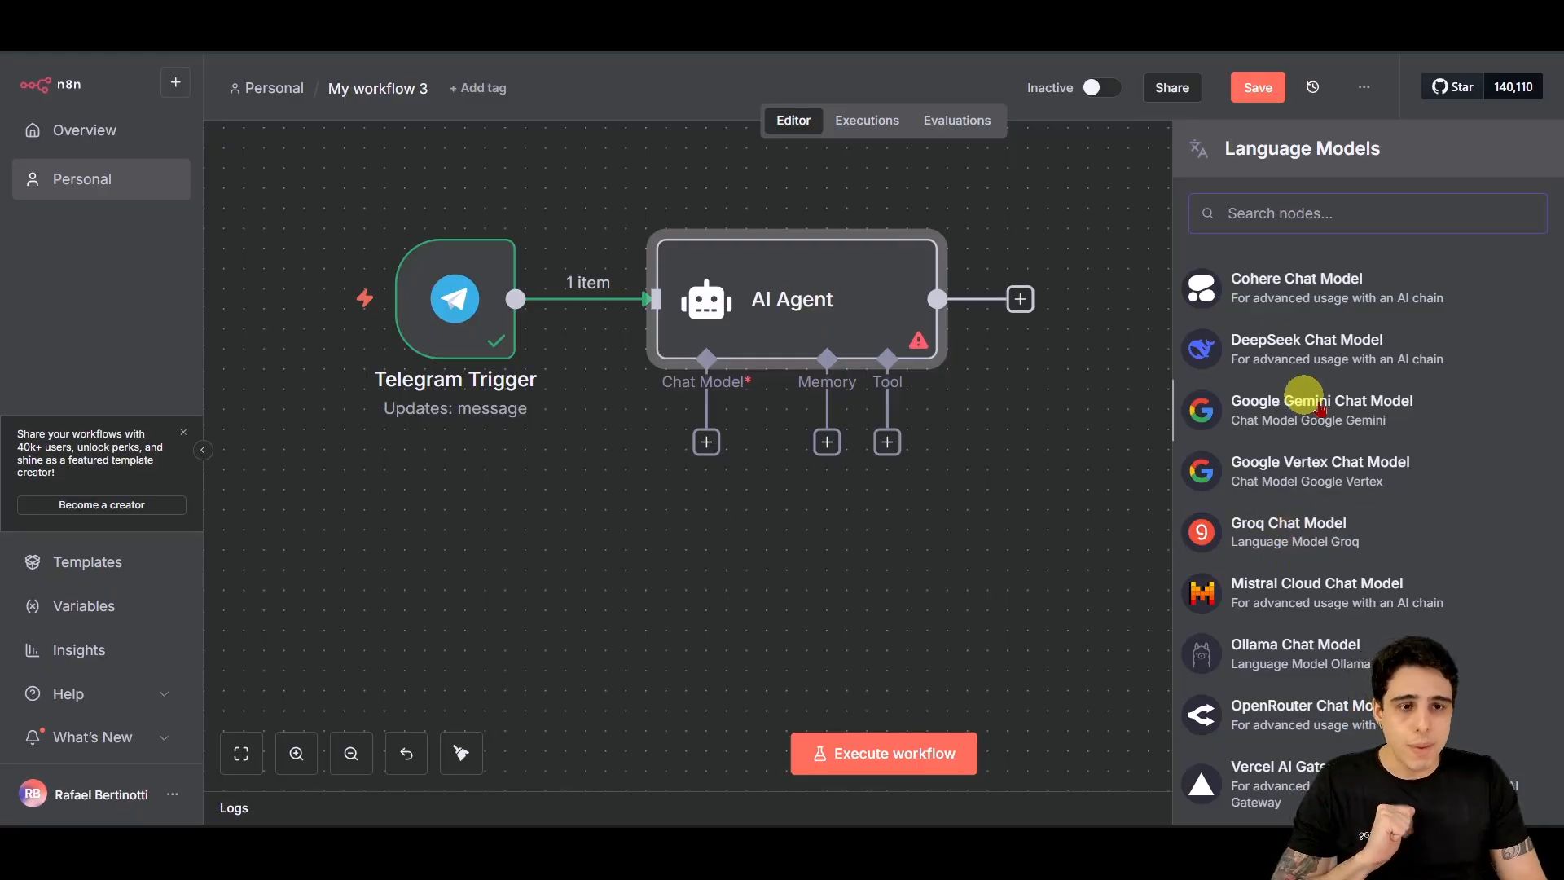
{"action": "scroll", "coordinate": [1312, 562], "scroll_direction": "up", "scroll_amount": 2}
{"action": "scroll", "coordinate": [1343, 613], "scroll_direction": "up", "scroll_amount": 2}
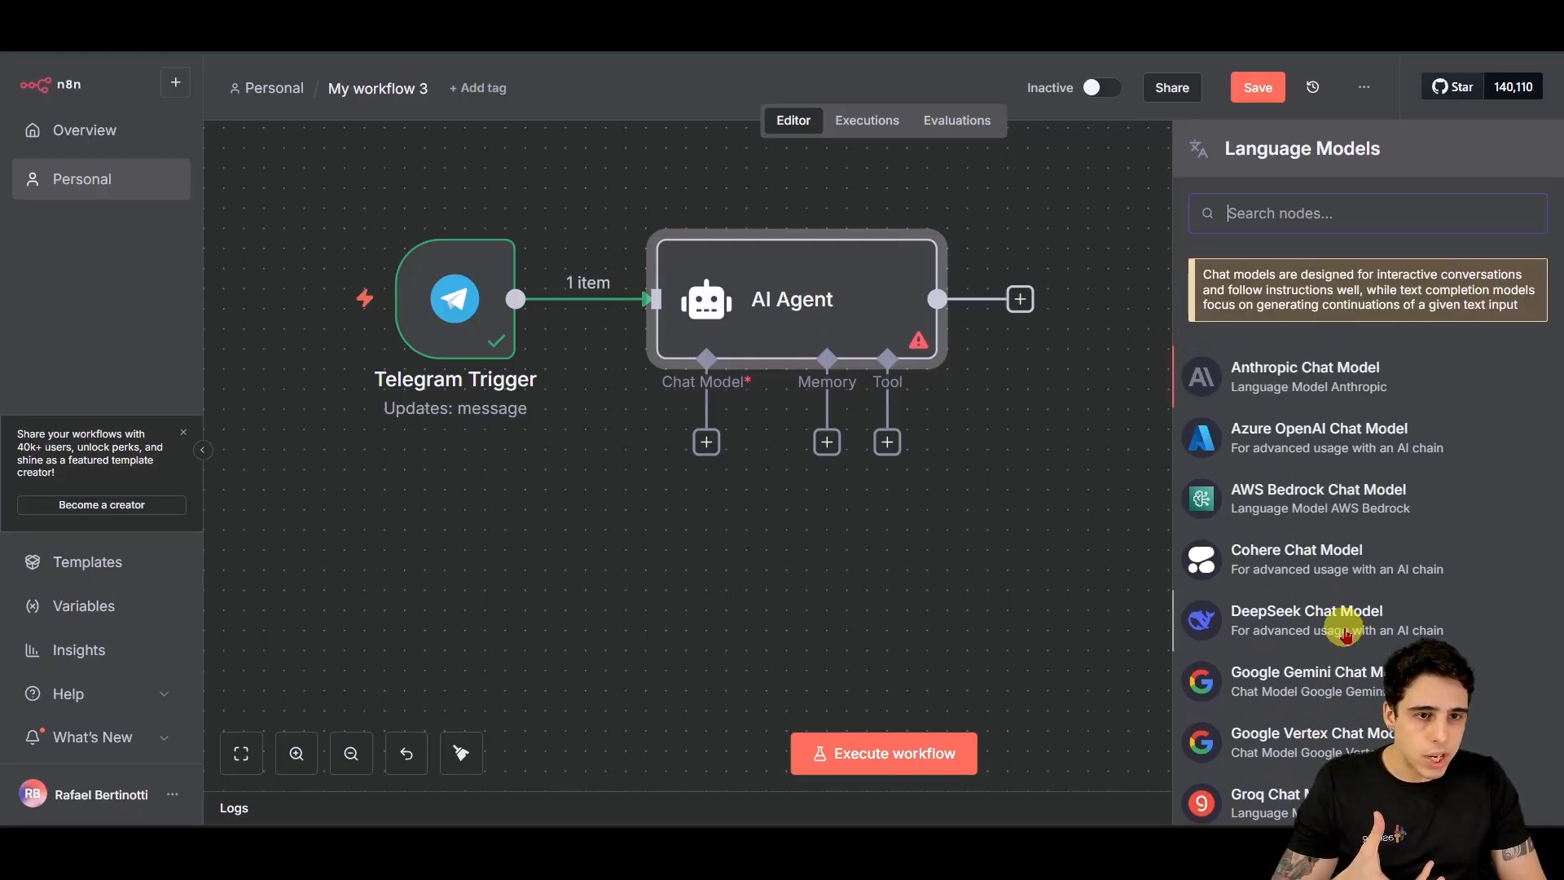
{"action": "scroll", "coordinate": [1344, 652], "scroll_direction": "down", "scroll_amount": 4}
{"action": "scroll", "coordinate": [1349, 738], "scroll_direction": "up", "scroll_amount": 4}
{"action": "scroll", "coordinate": [1348, 733], "scroll_direction": "down", "scroll_amount": 7}
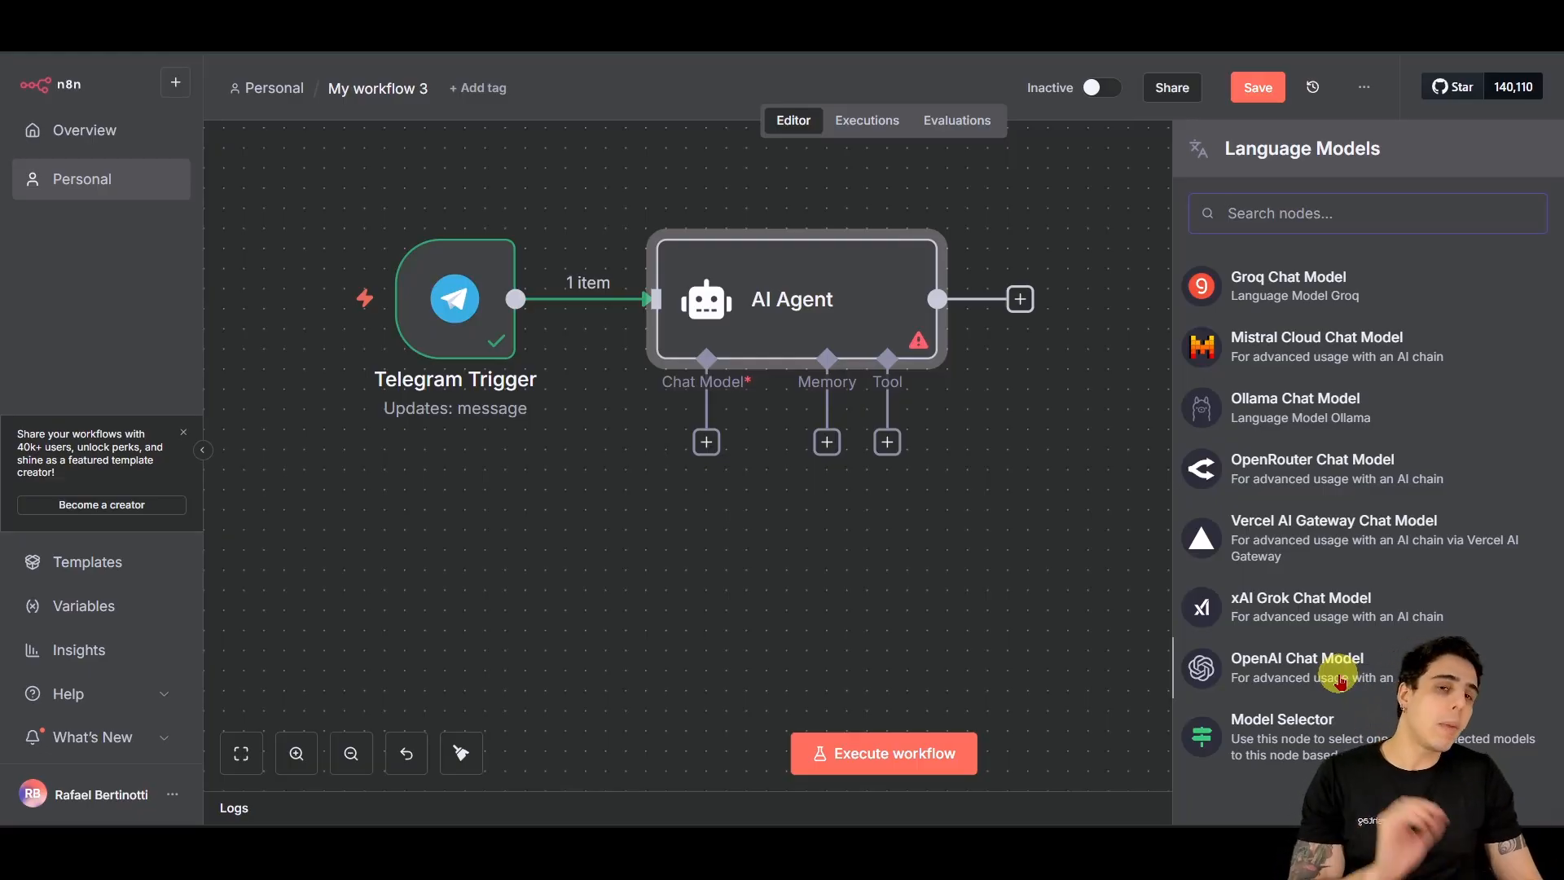
{"action": "scroll", "coordinate": [1340, 680], "scroll_direction": "up", "scroll_amount": 2}
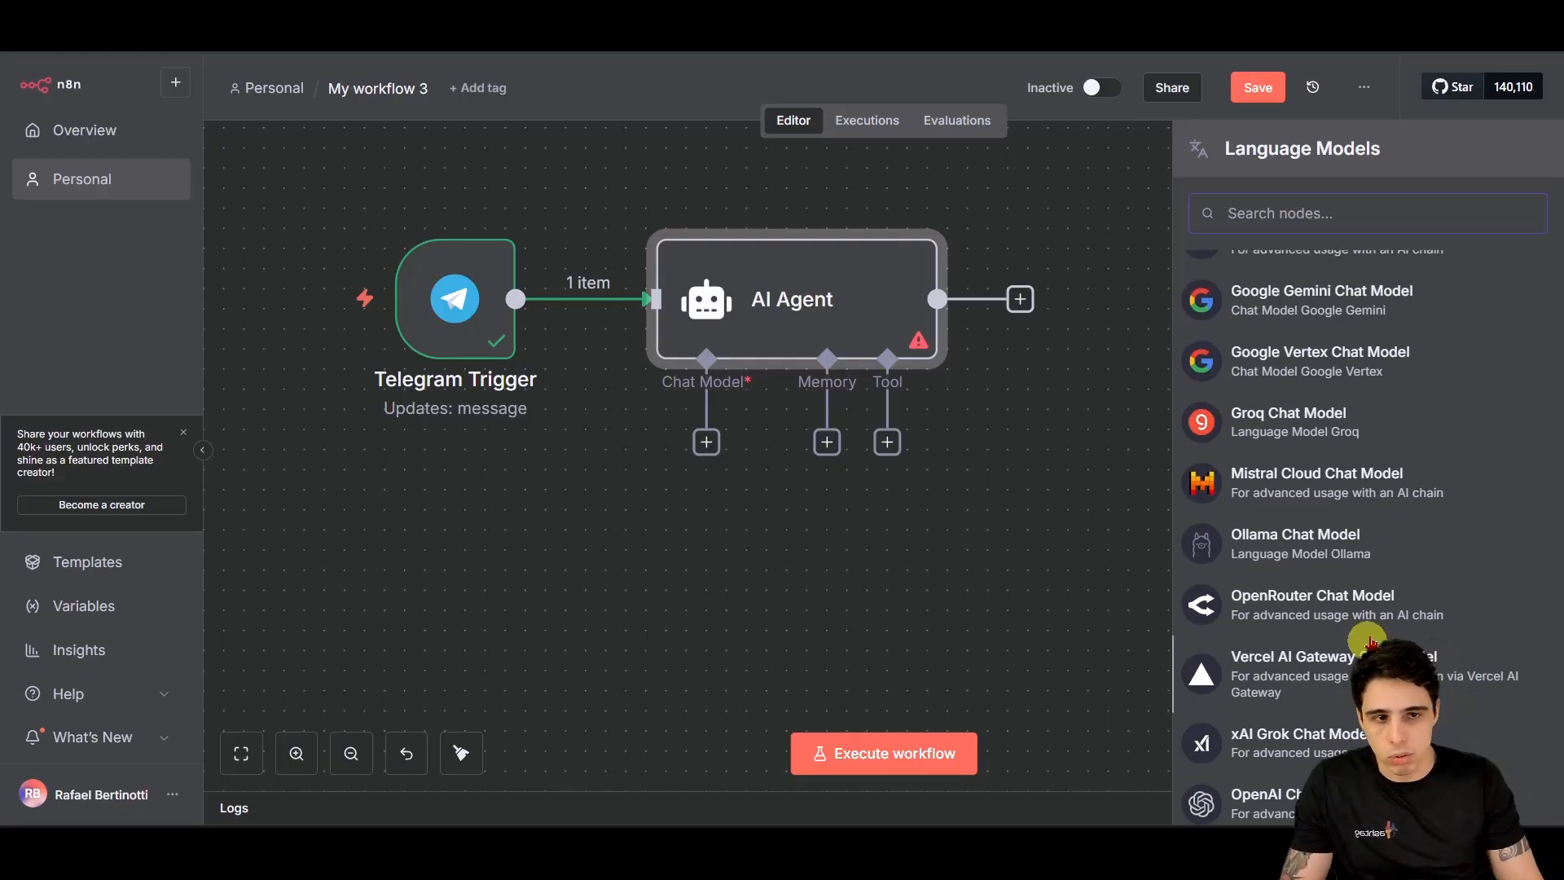
{"action": "left_click", "coordinate": [1320, 295]}
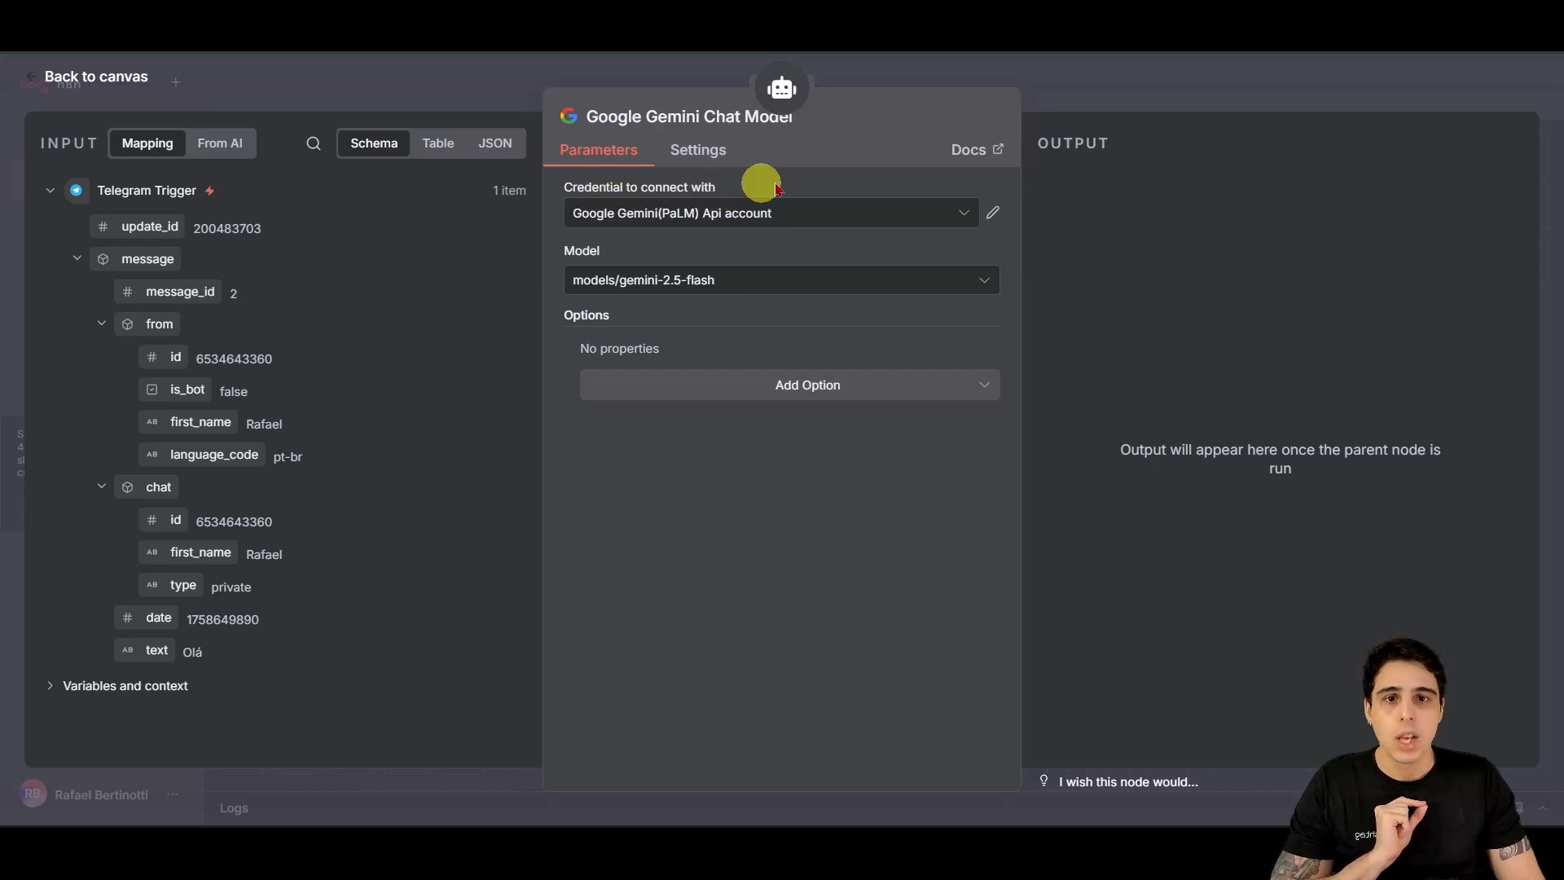
Step: Create a new Gemini credential from the Credential dropdown and focus its empty API Key field
{"action": "left_click", "coordinate": [964, 214]}
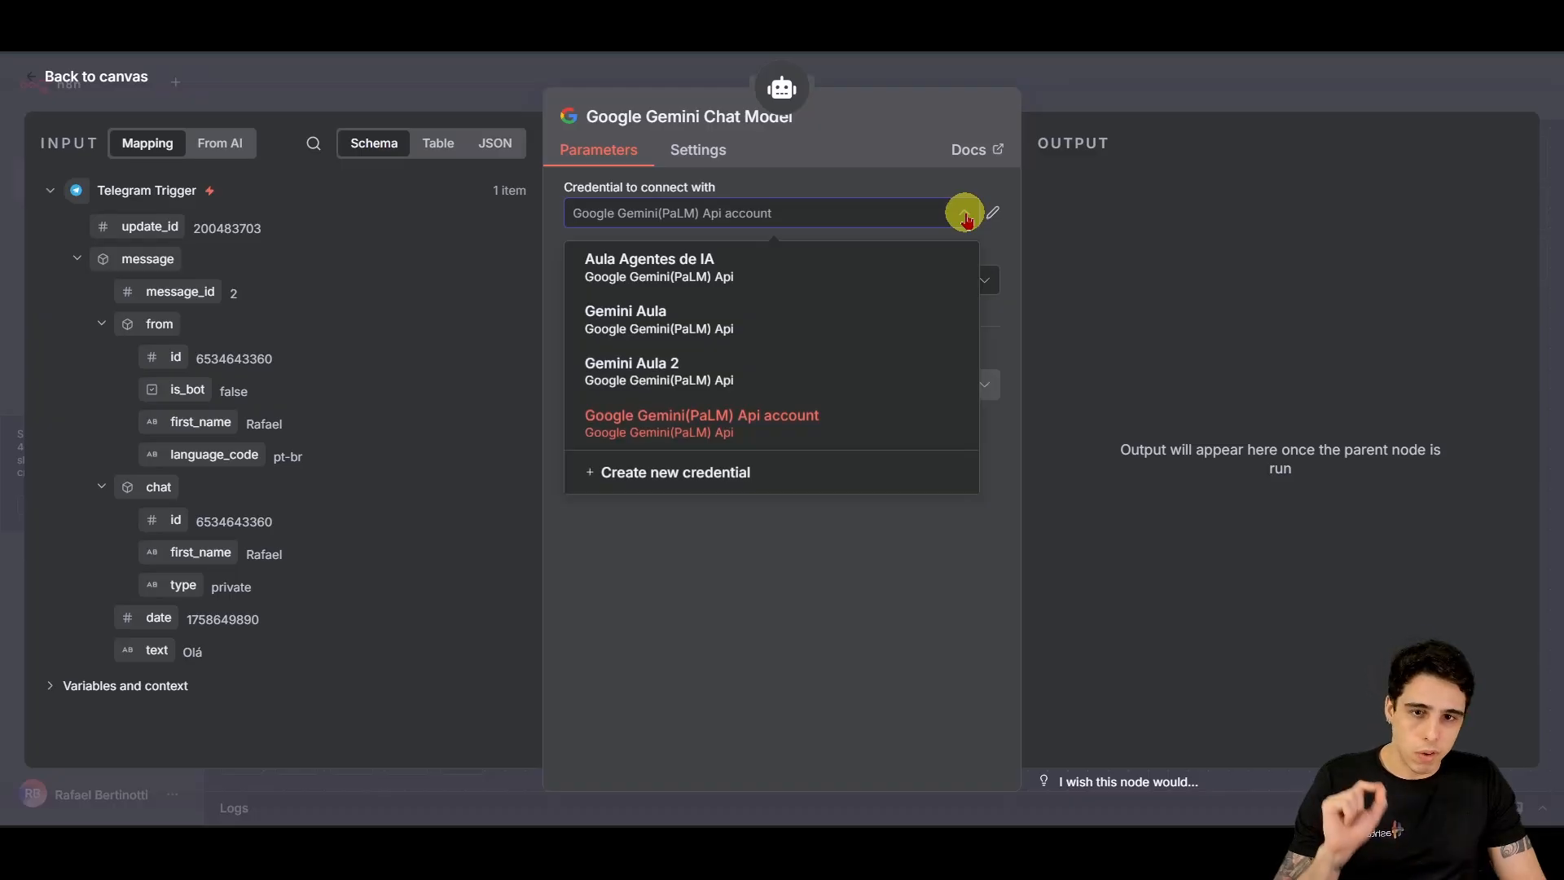
{"action": "left_click", "coordinate": [691, 488]}
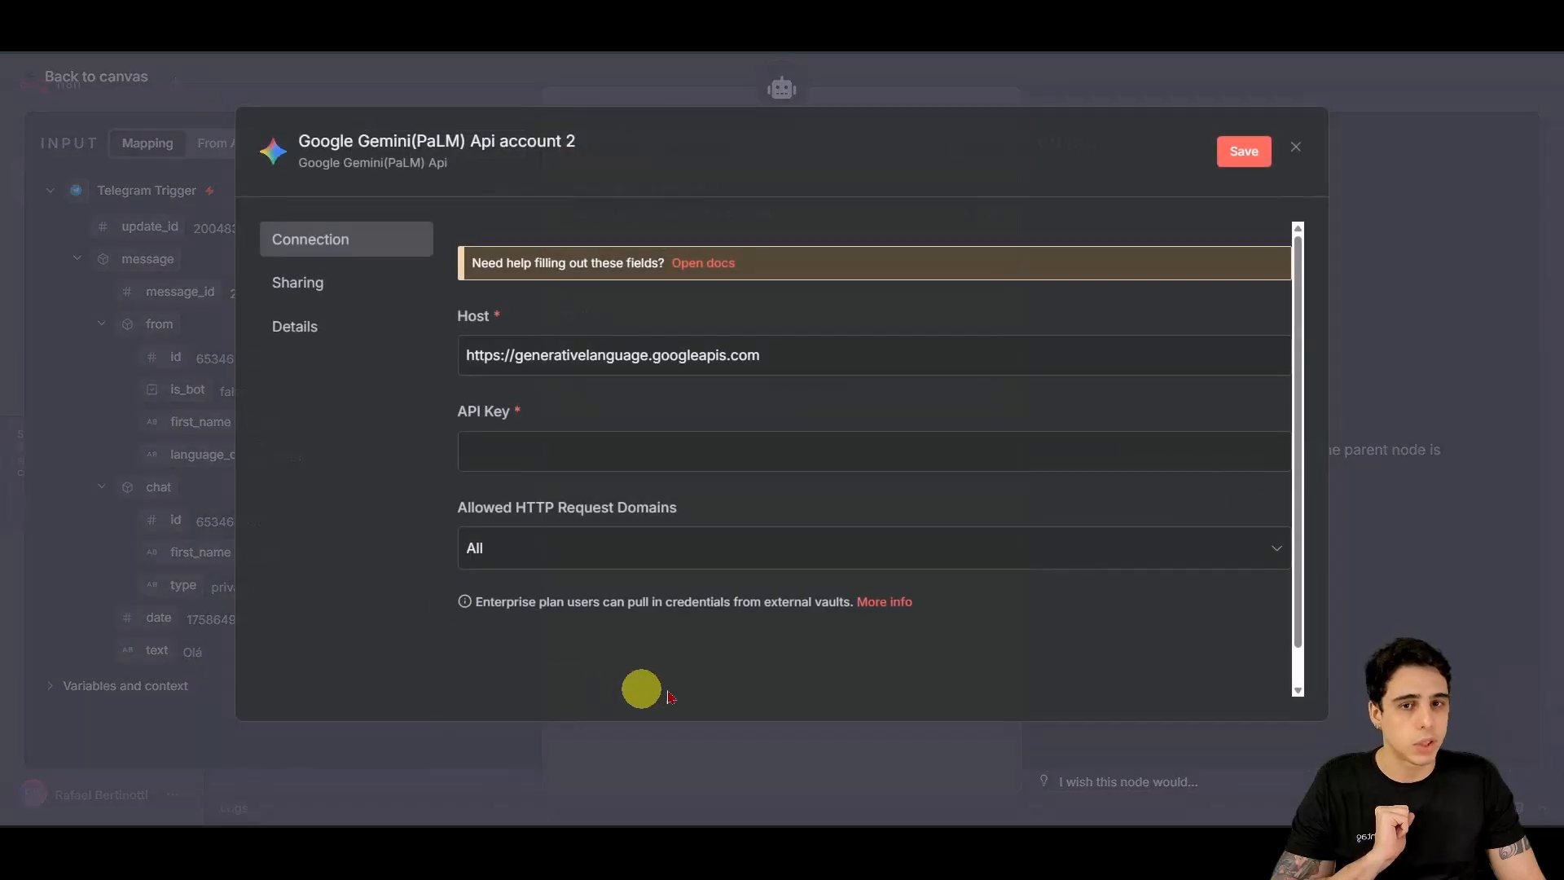
{"action": "left_click", "coordinate": [512, 459]}
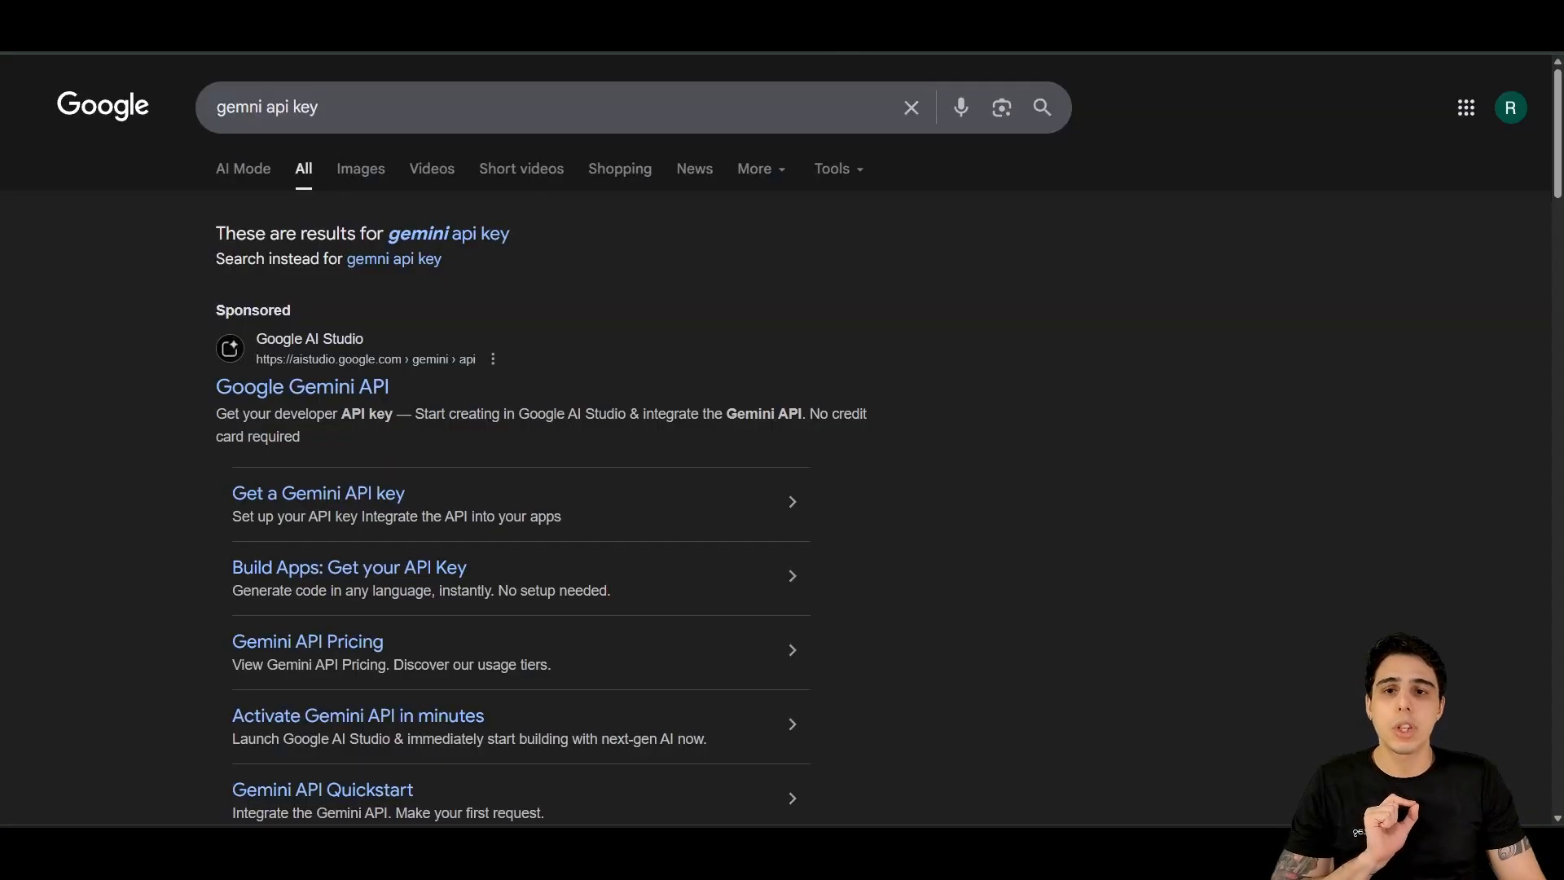
Step: Open the Google Gemini API search result and enter the AI Studio workspace via Get started
{"action": "left_click", "coordinate": [325, 397]}
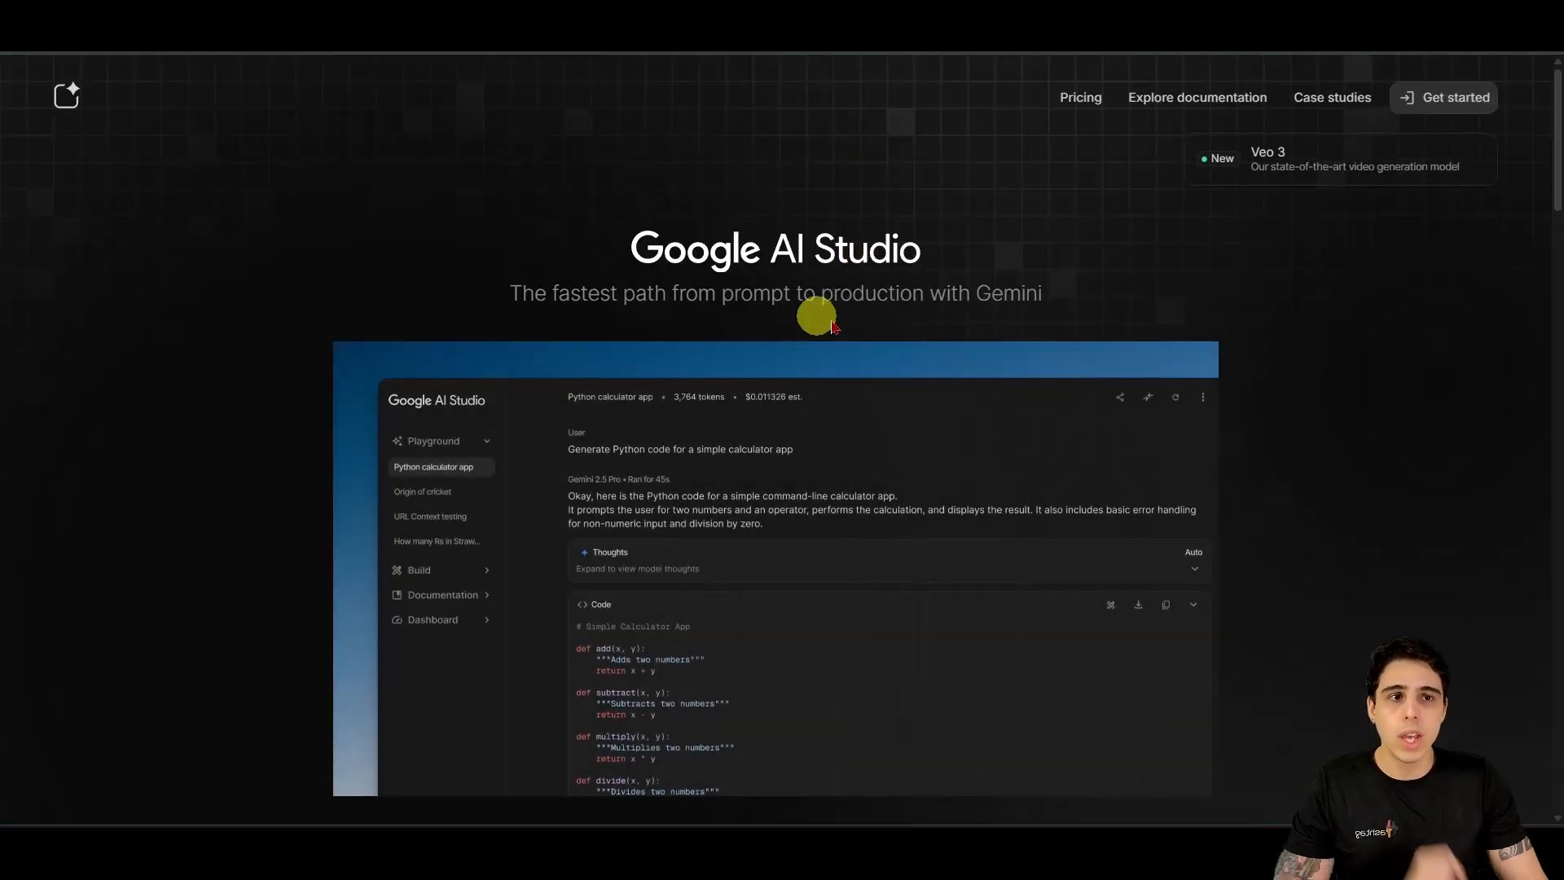
{"action": "left_click_drag", "start_coordinate": [635, 254], "coordinate": [1117, 244]}
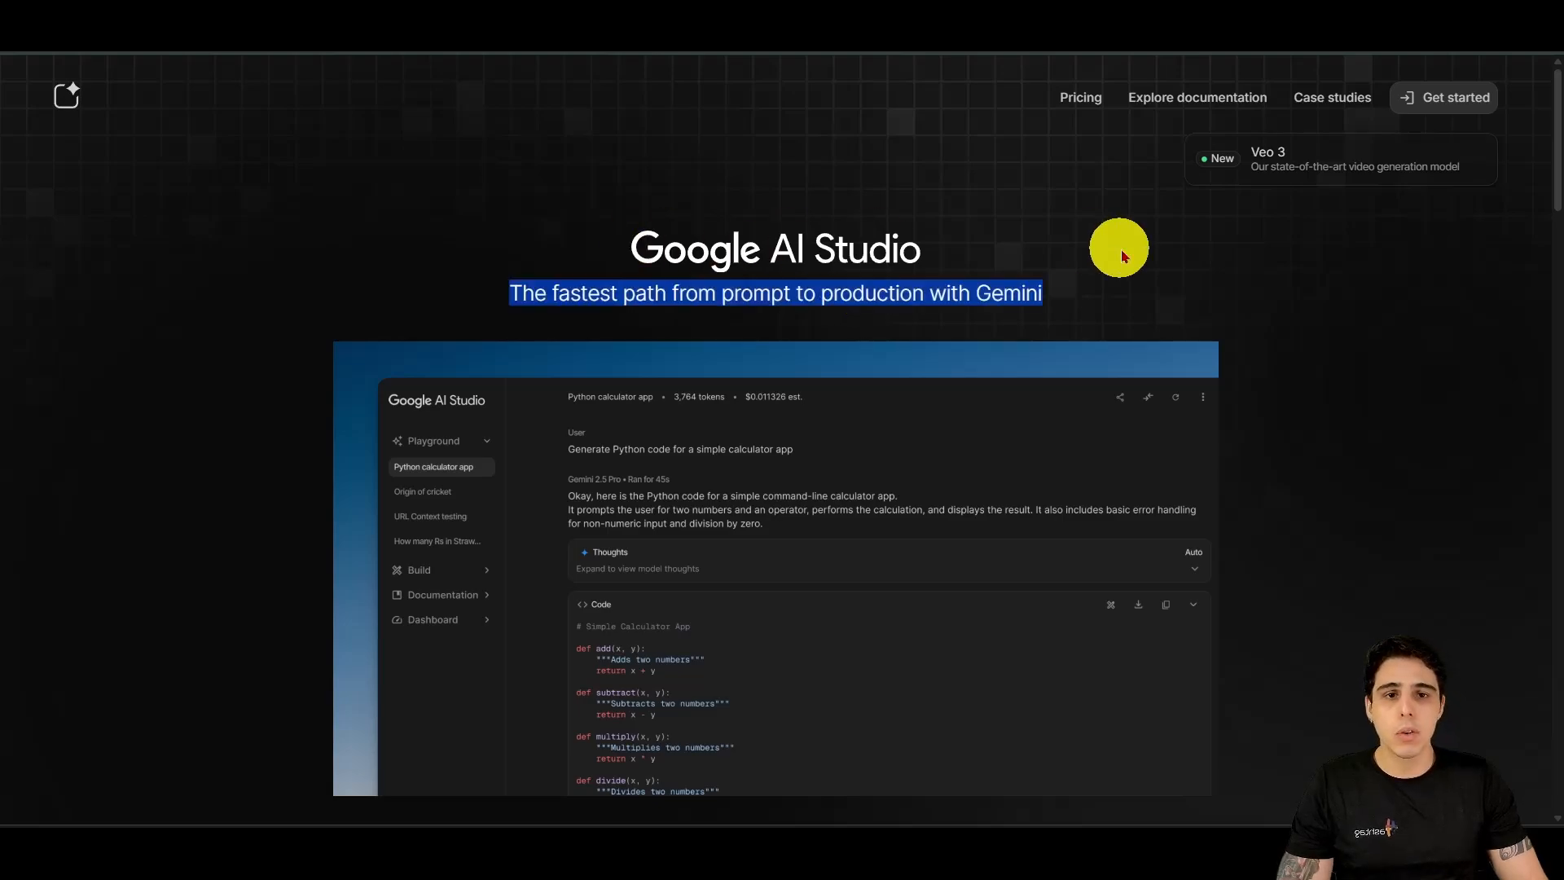
{"action": "left_click", "coordinate": [1449, 104]}
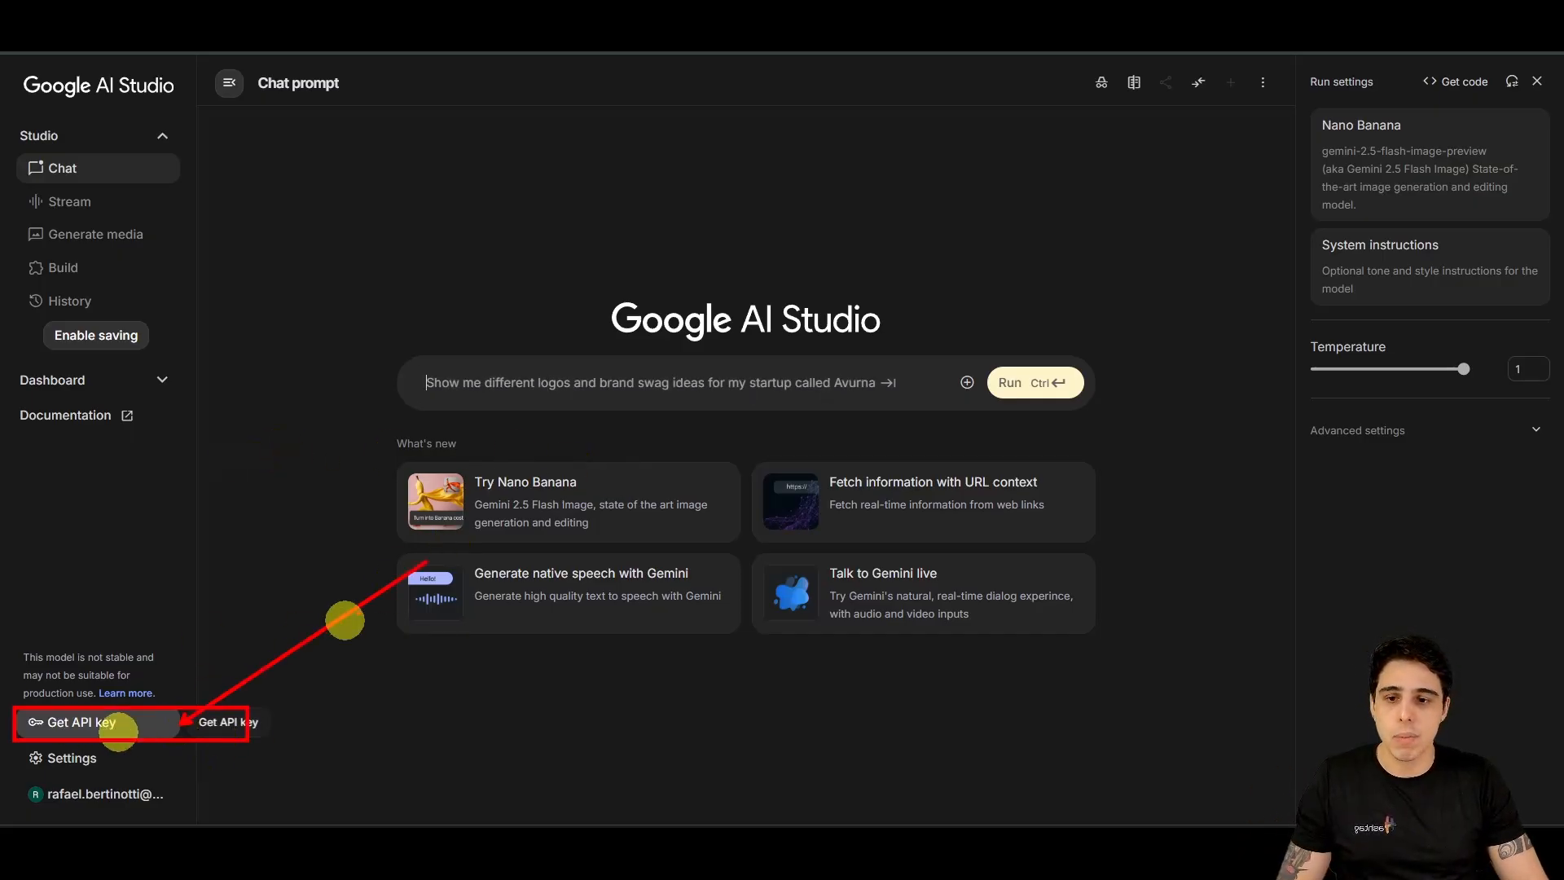
Step: View AI Studio's API Keys page and the Create API key project list, then close the dialog
{"action": "left_click", "coordinate": [135, 729]}
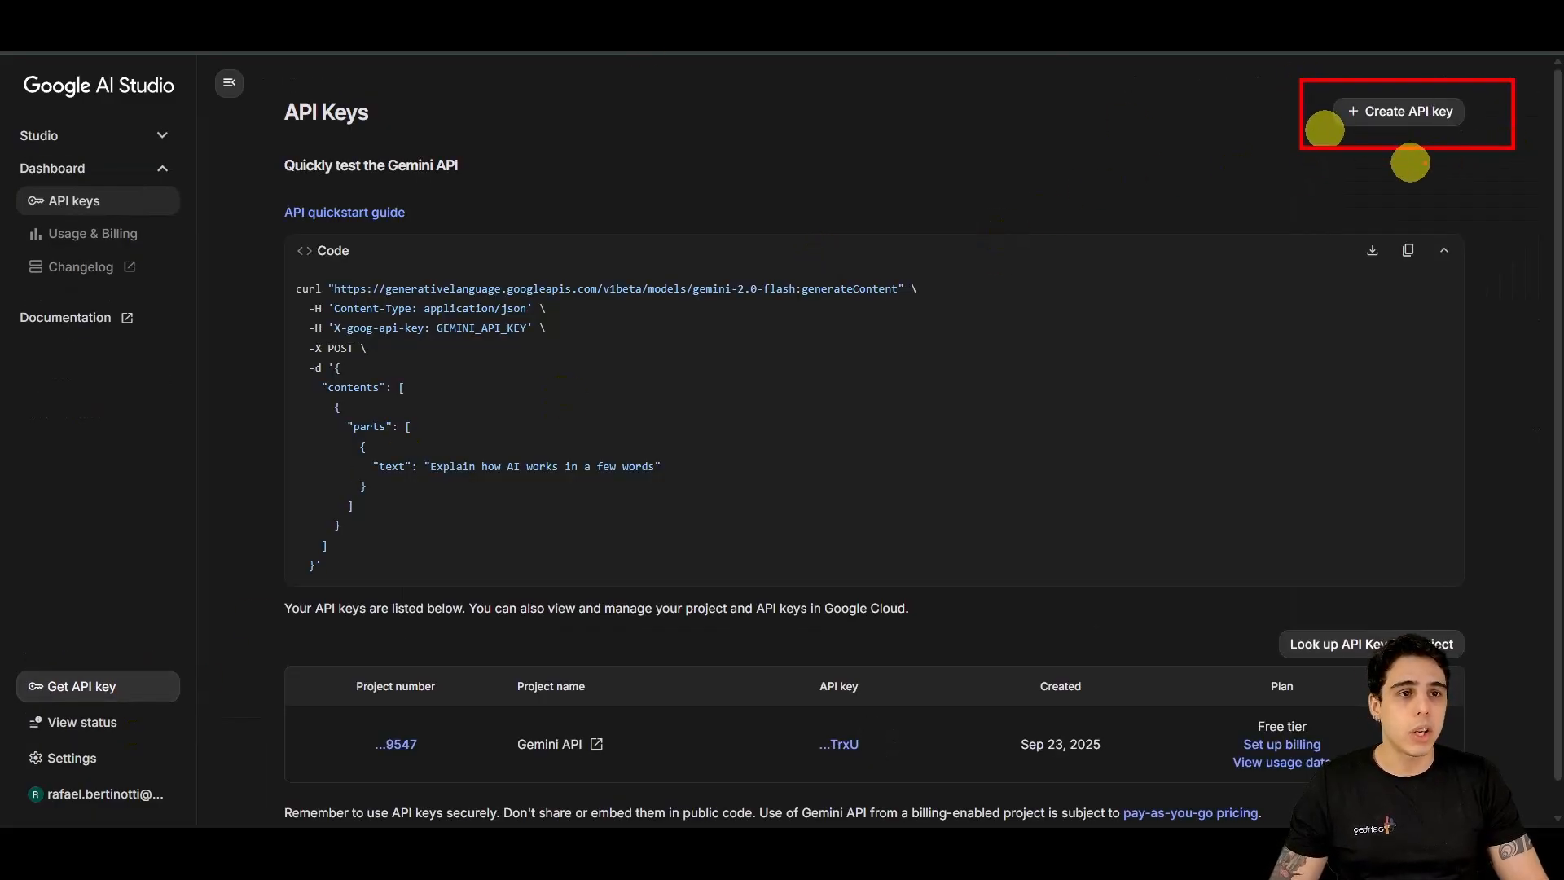
{"action": "left_click", "coordinate": [1422, 111]}
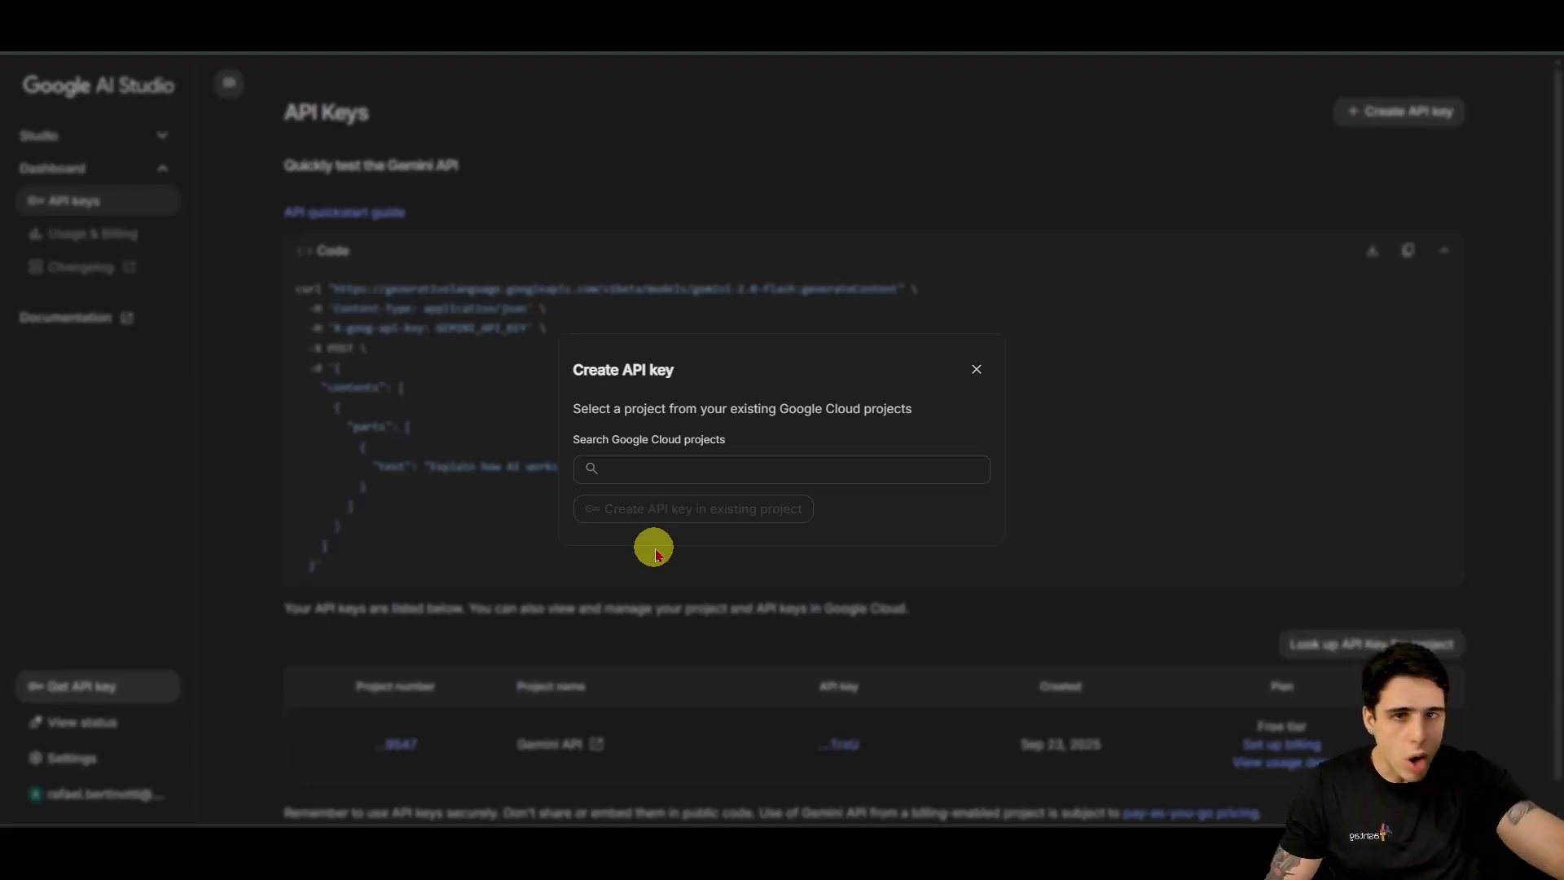
{"action": "left_click", "coordinate": [707, 469]}
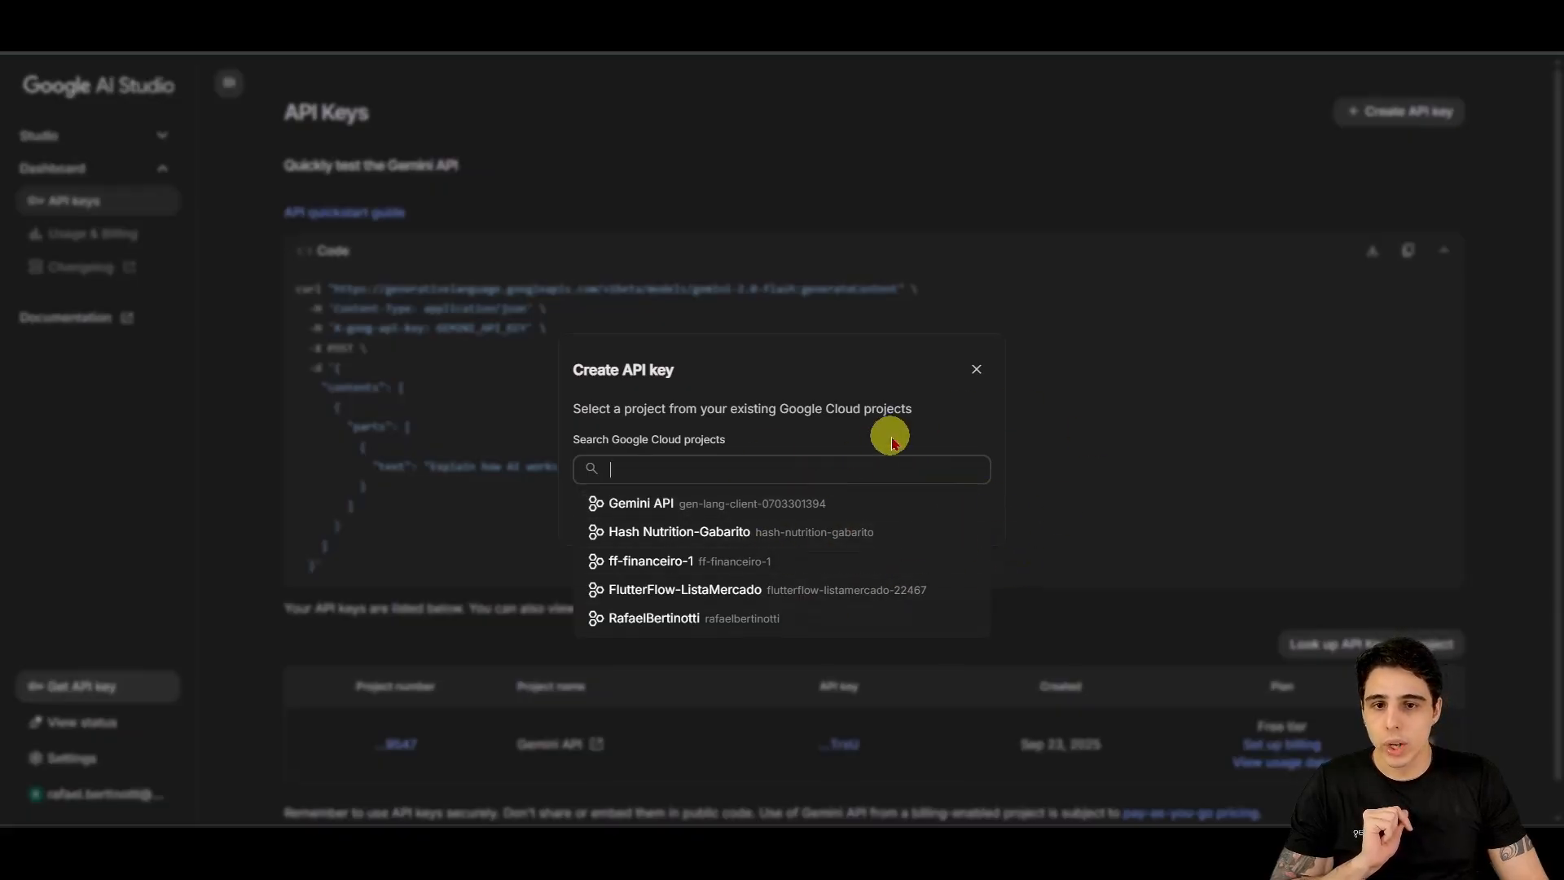
{"action": "left_click", "coordinate": [976, 369]}
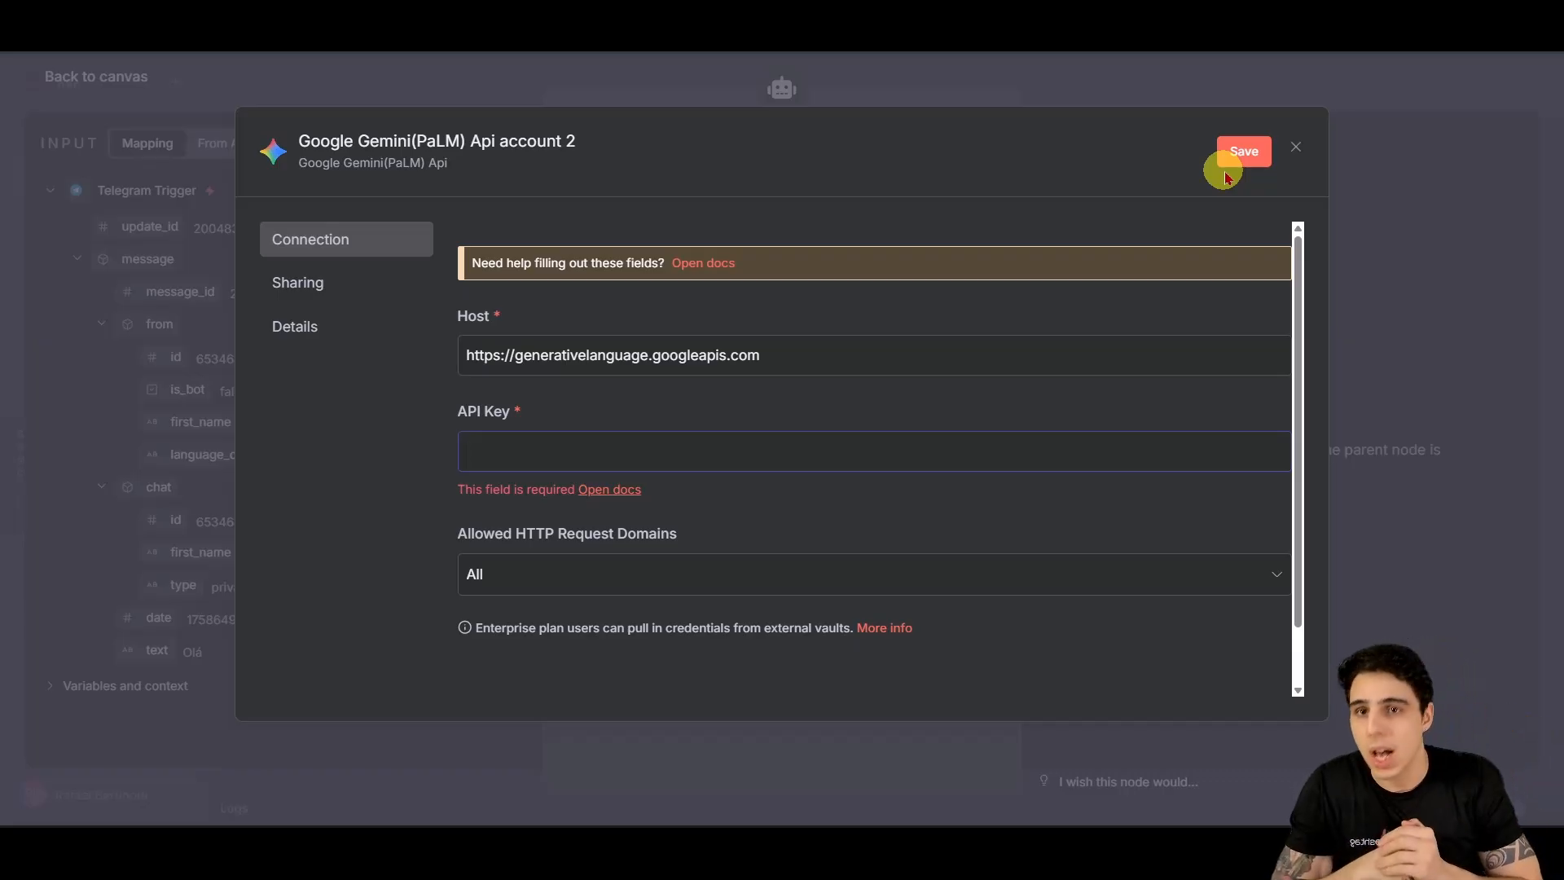
Step: Discard the new credential, select the existing 'Gemini Aula 2' credential, and return to the canvas
{"action": "left_click", "coordinate": [1297, 147]}
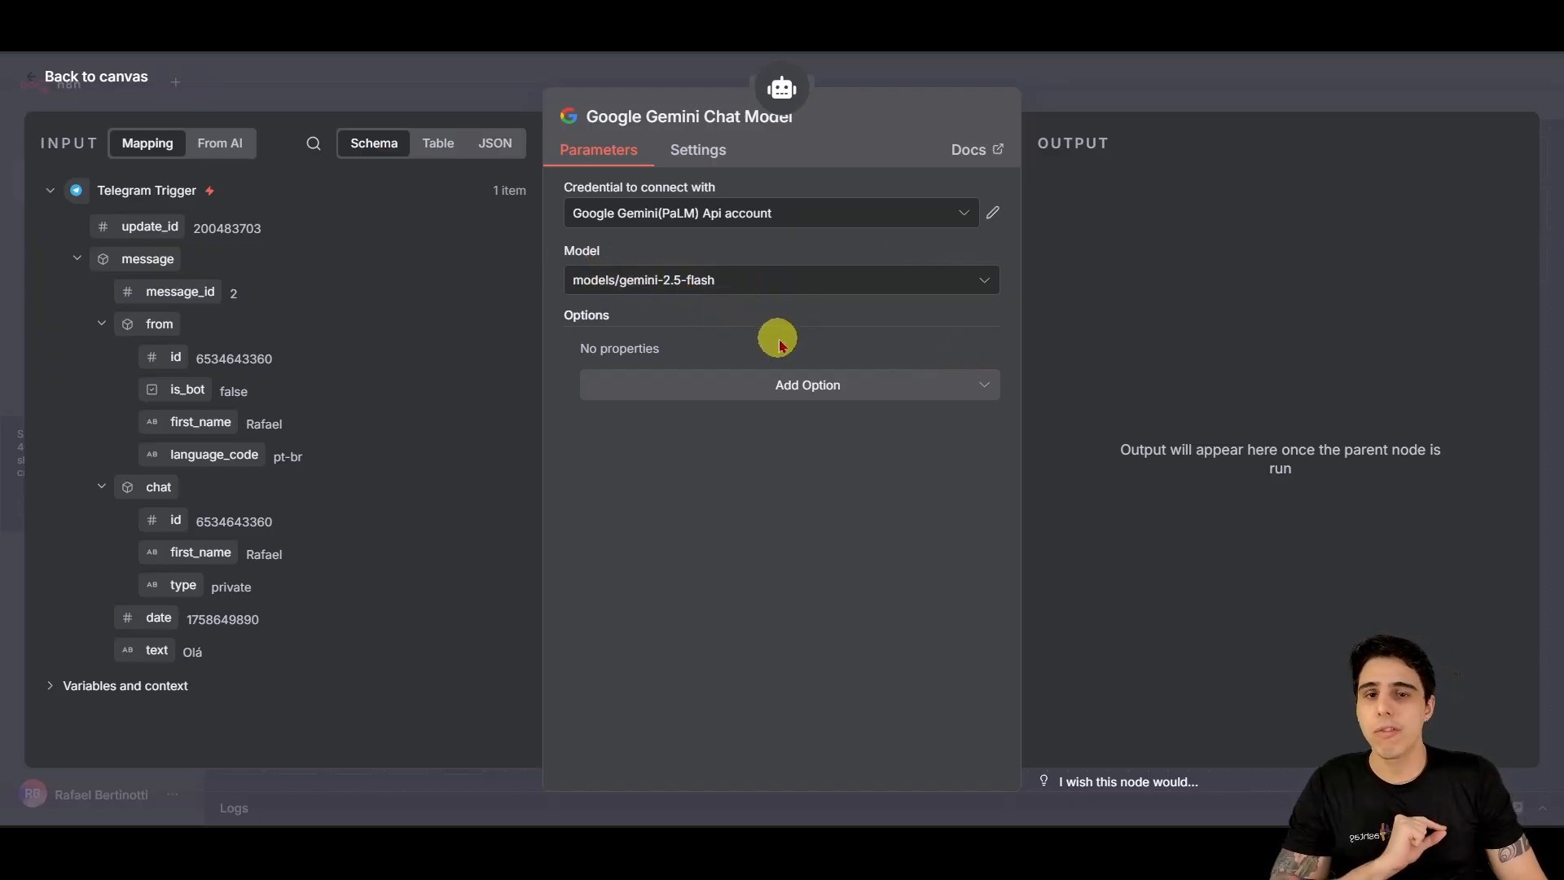
{"action": "left_click", "coordinate": [922, 214]}
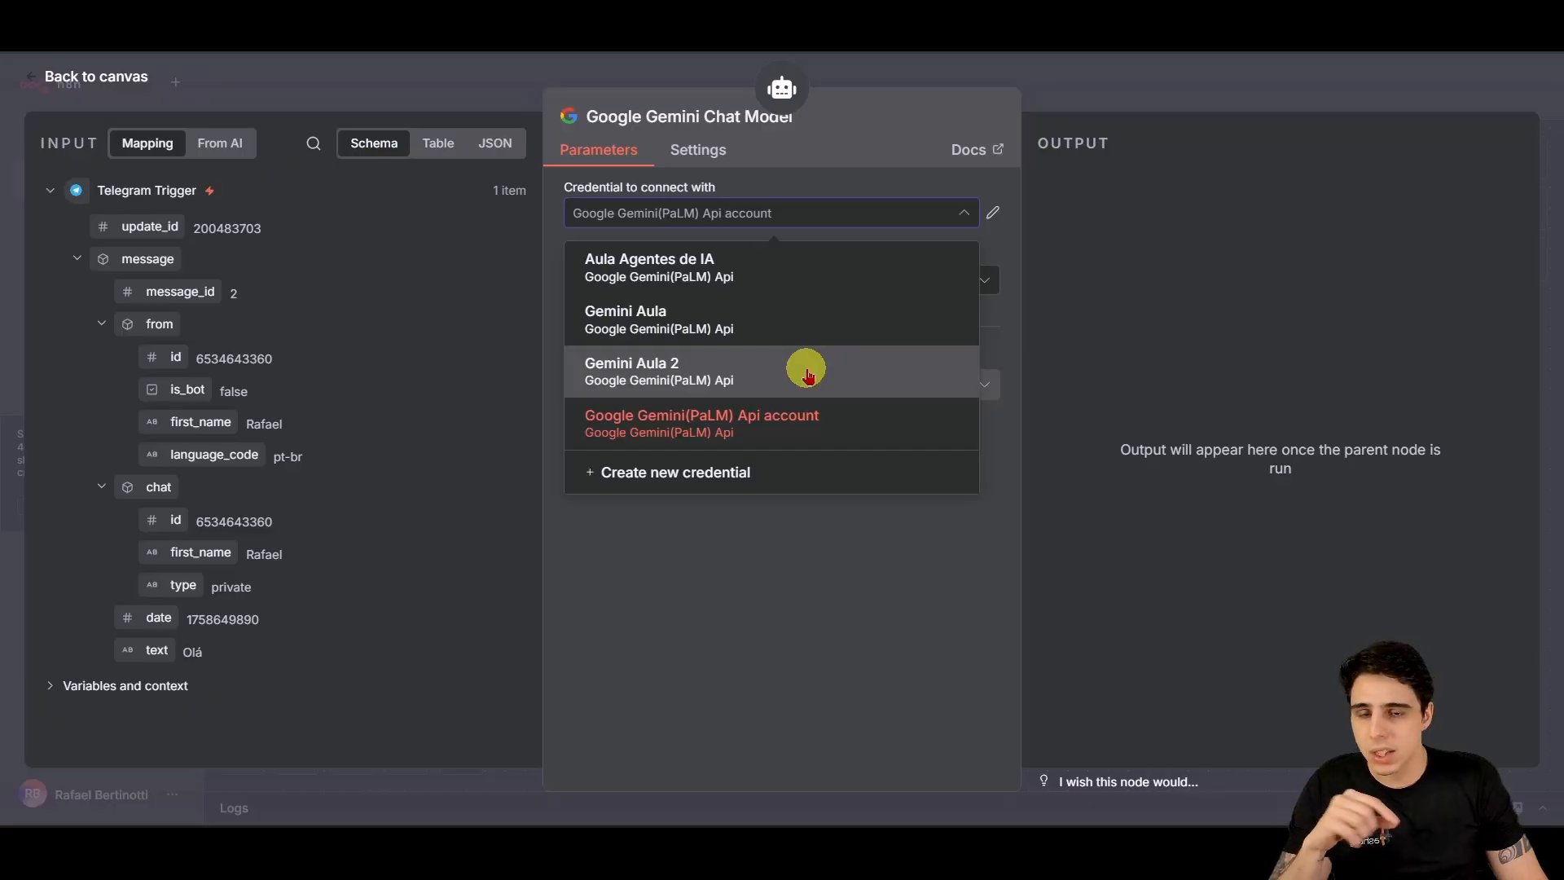
{"action": "left_click", "coordinate": [670, 362]}
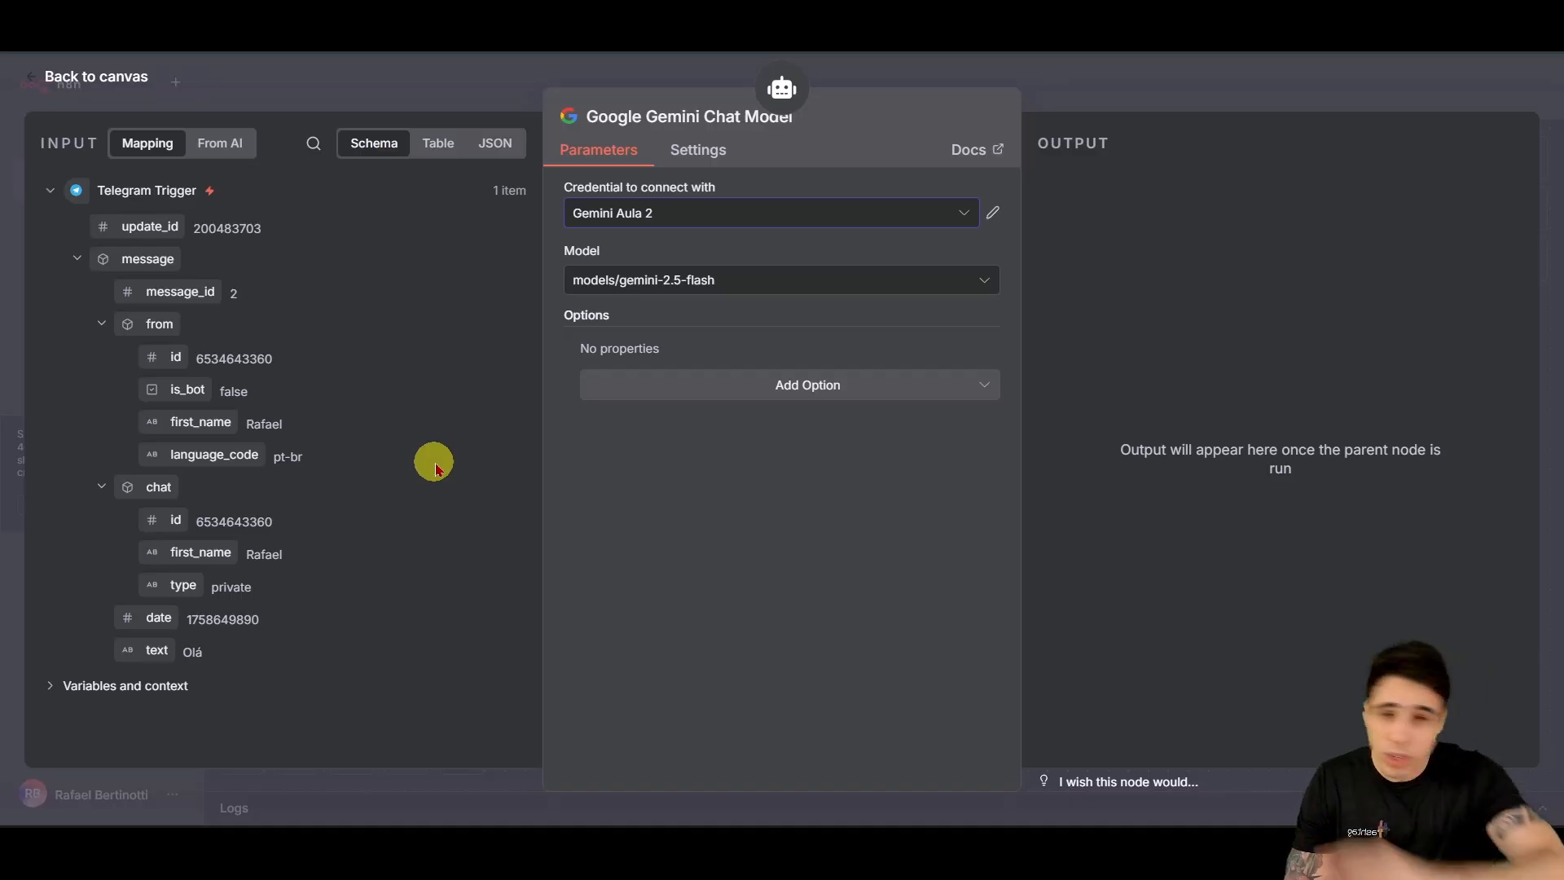
{"action": "left_click", "coordinate": [96, 76]}
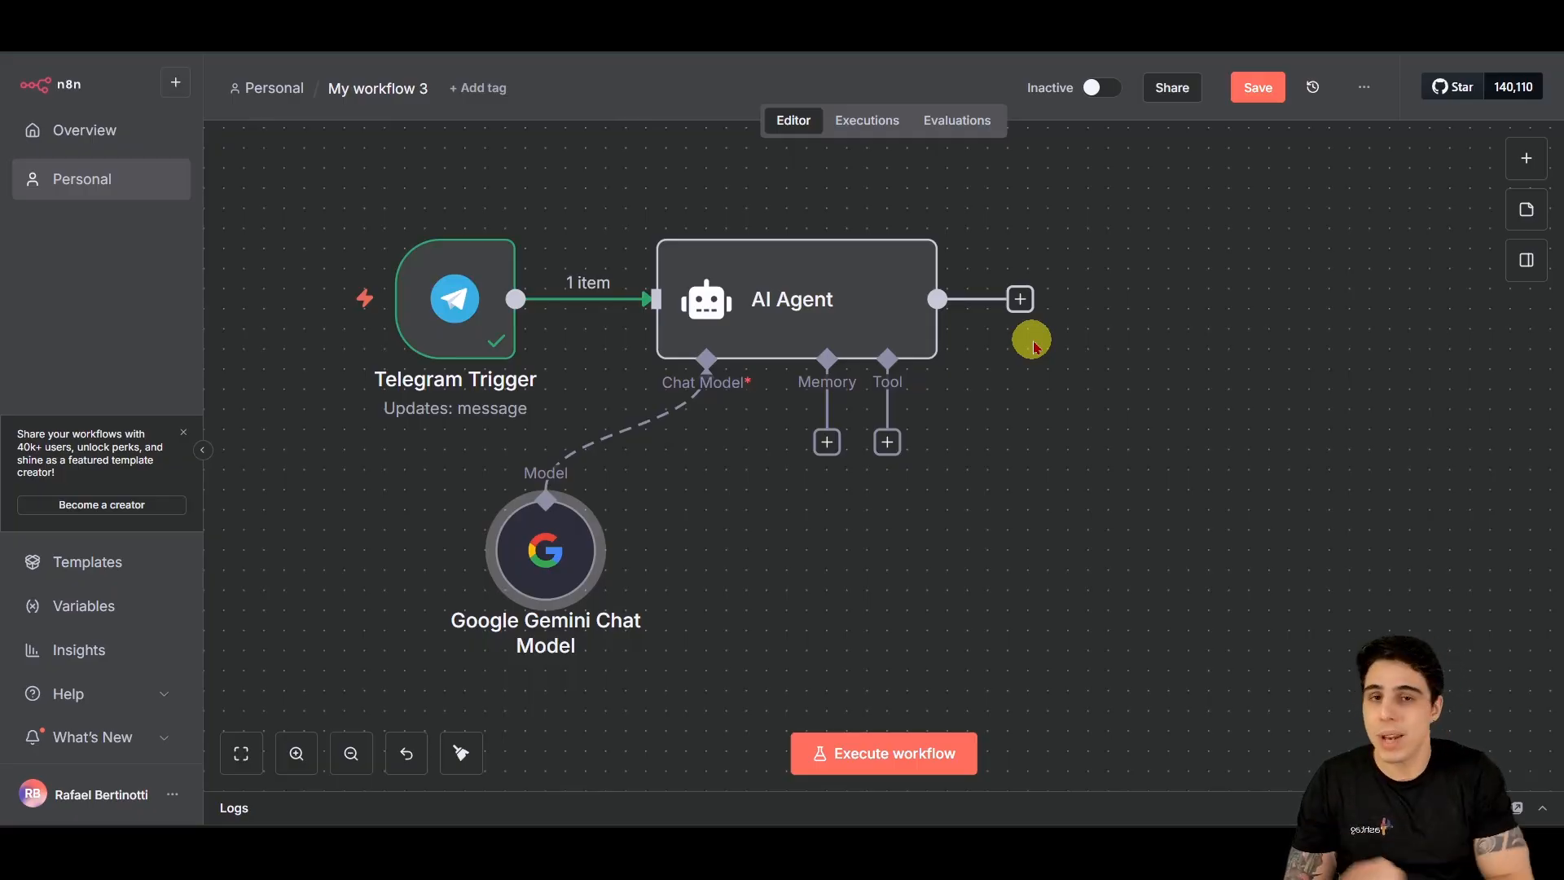
Step: Nudge the Gemini node, then add a Telegram 'Send a text message' node after the AI Agent
{"action": "mouse_move", "coordinate": [586, 515]}
{"action": "left_mouse_down"}
{"action": "mouse_move", "coordinate": [546, 495]}
{"action": "mouse_move", "coordinate": [562, 524]}
{"action": "mouse_move", "coordinate": [612, 522]}
{"action": "left_mouse_up"}
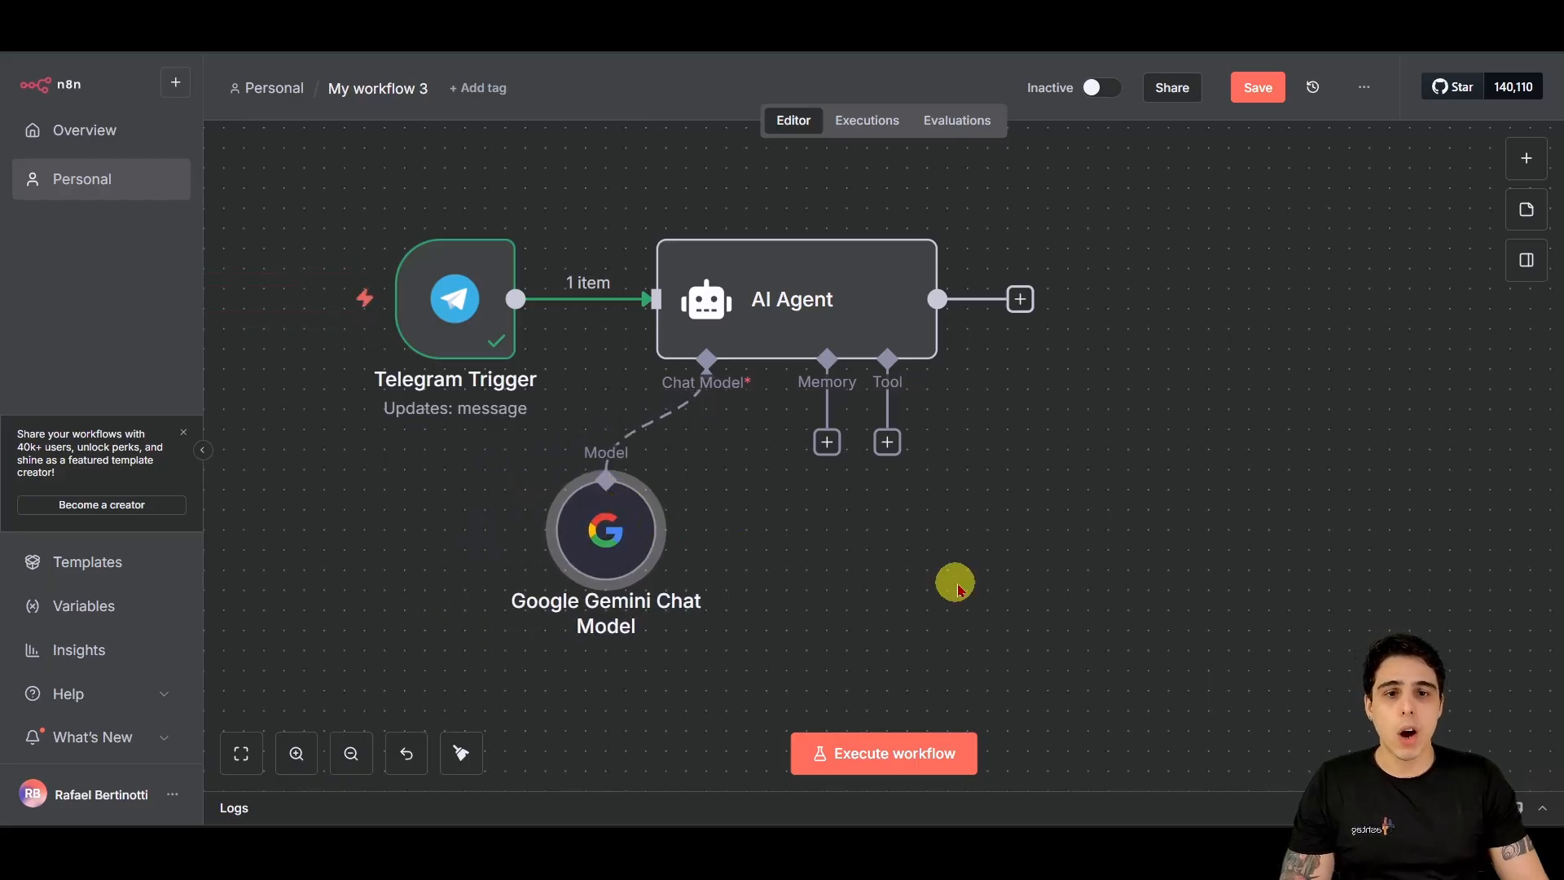
{"action": "left_click_drag", "start_coordinate": [1258, 577], "coordinate": [1207, 565]}
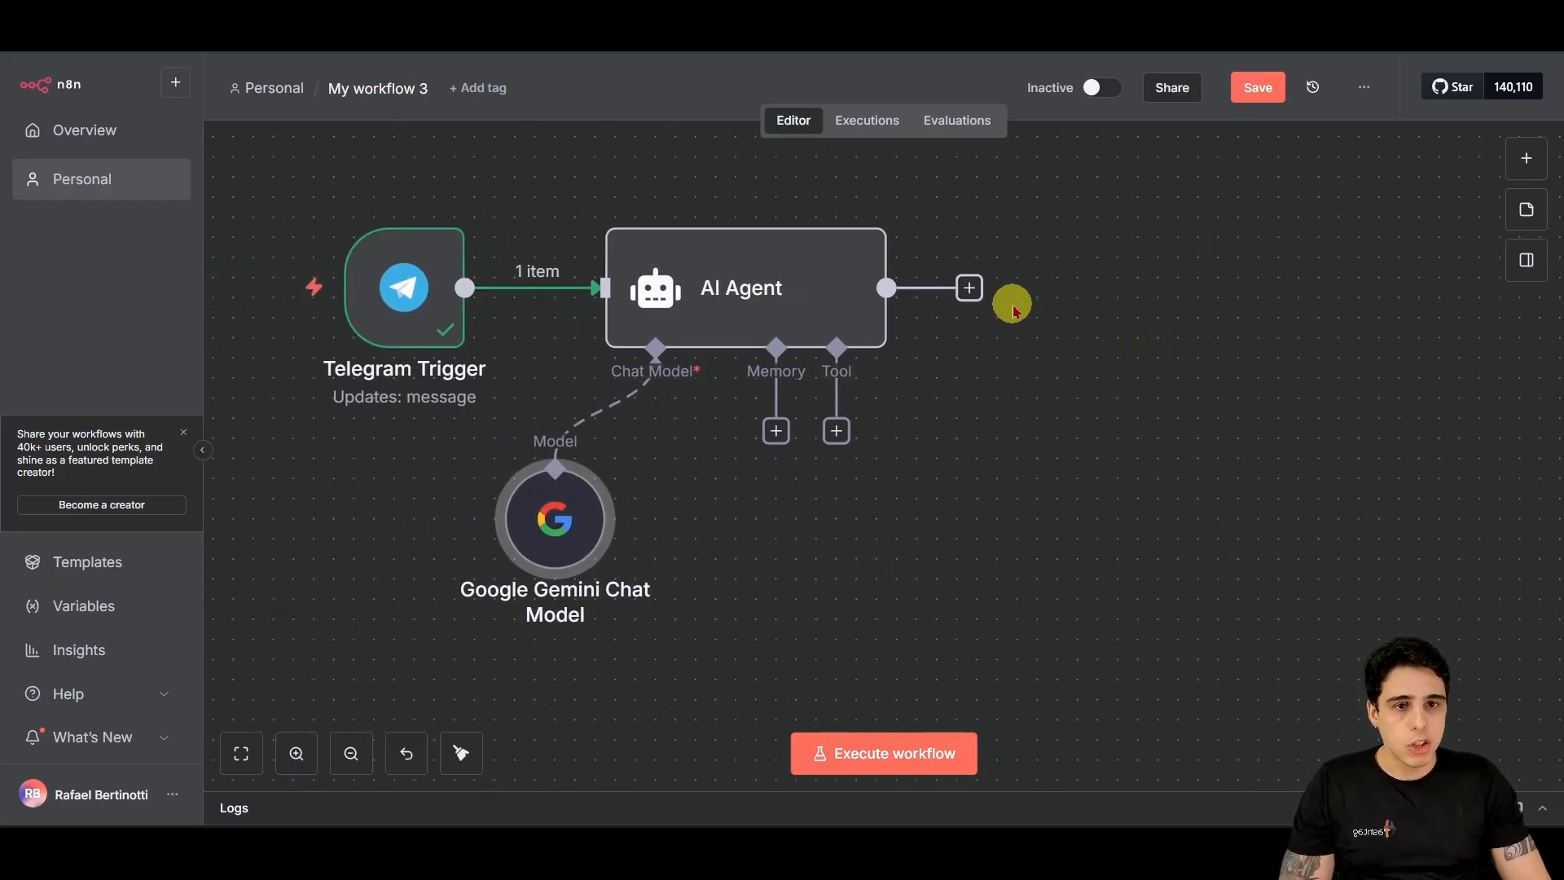
{"action": "left_click", "coordinate": [971, 290]}
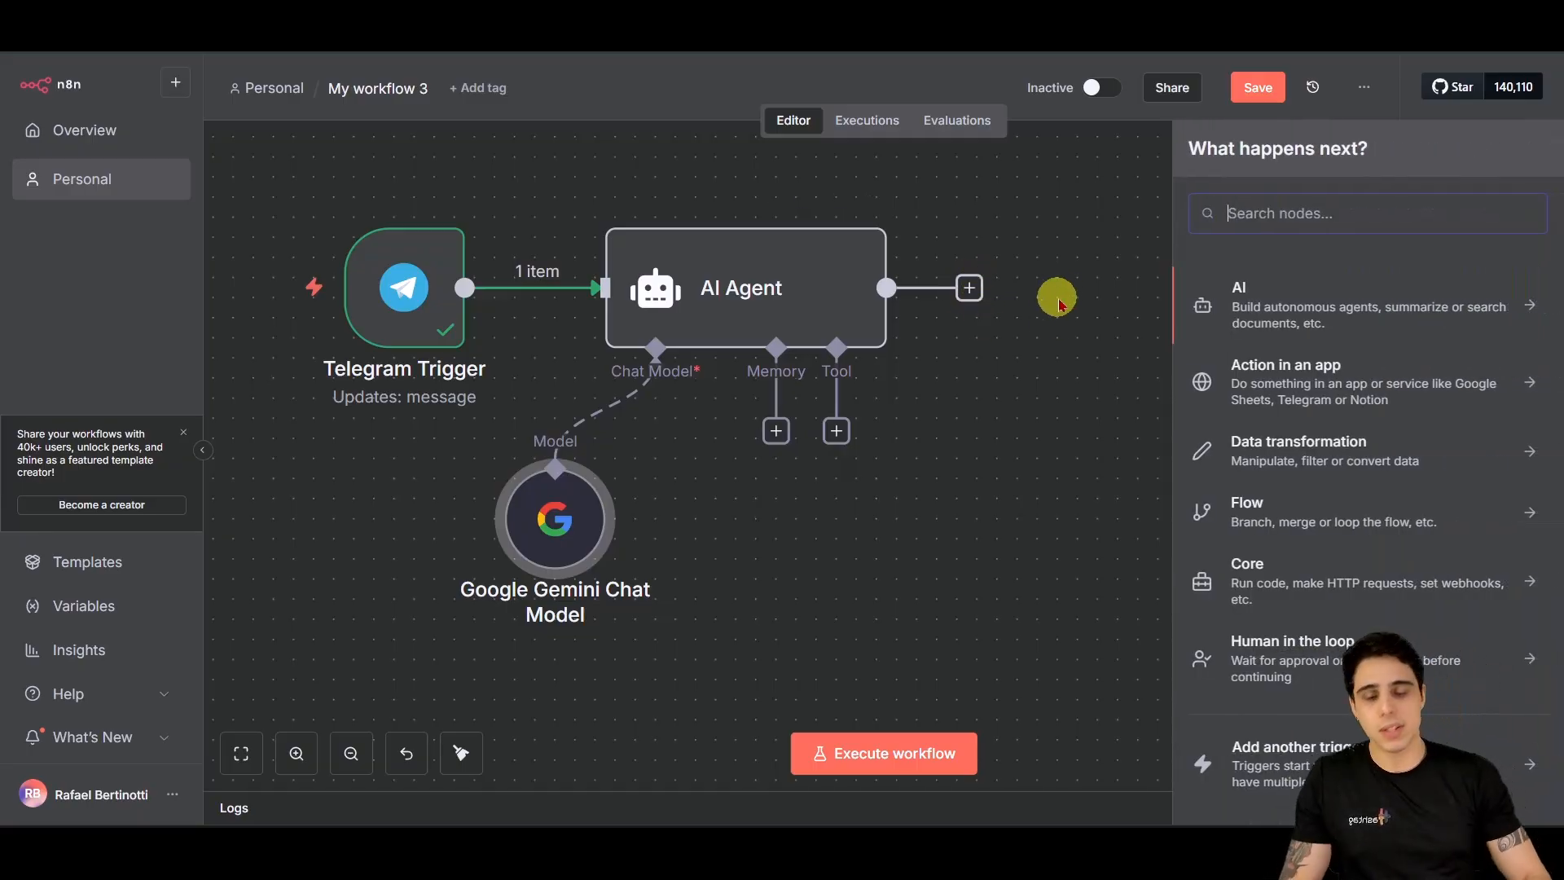
{"action": "type", "text": "tele"}
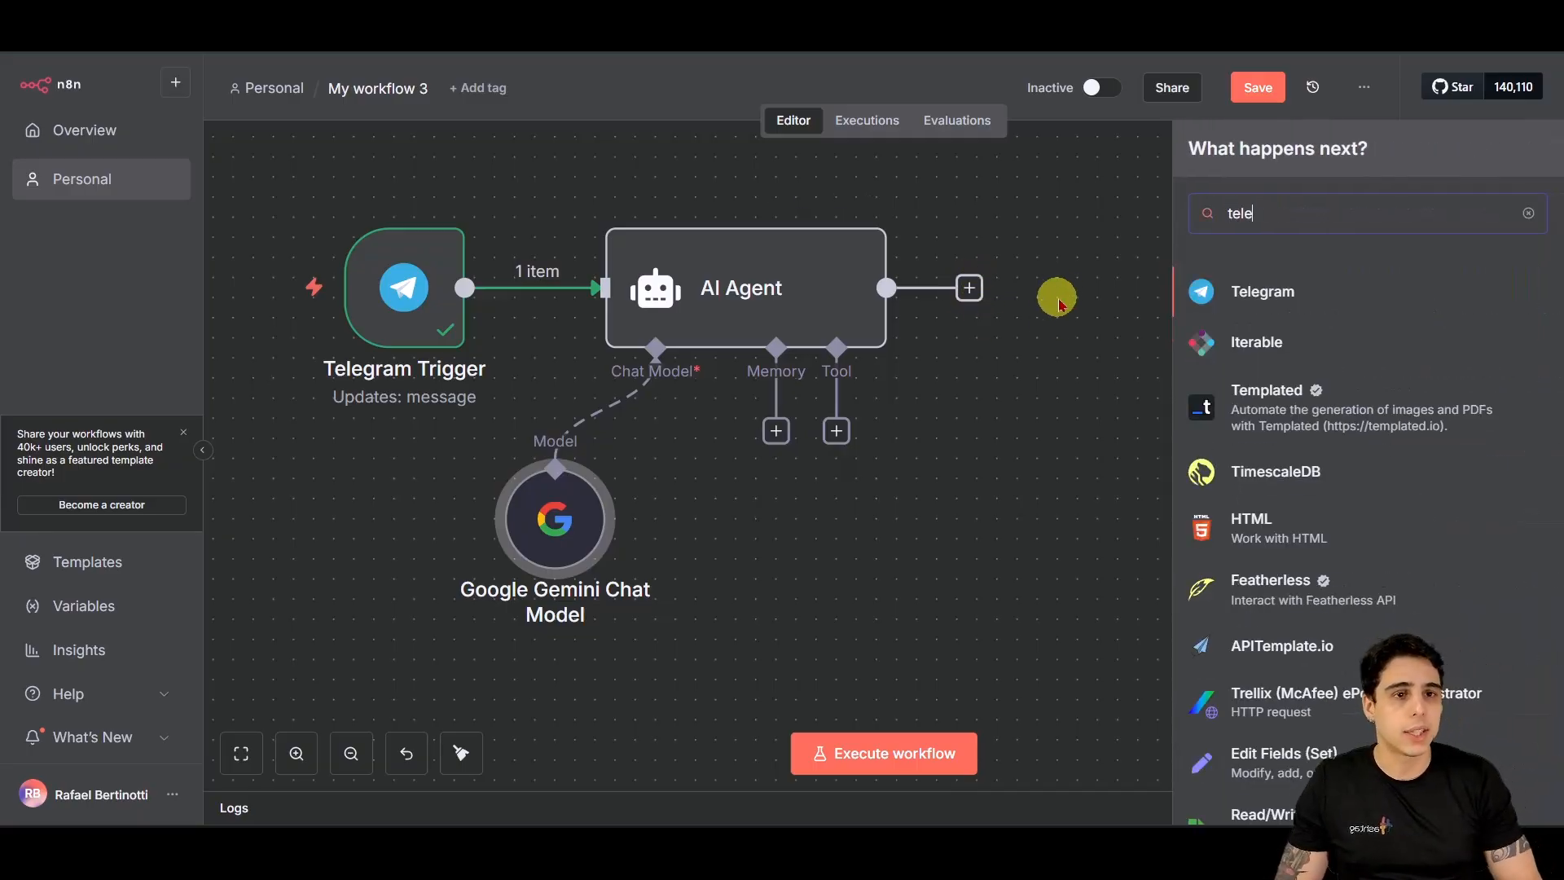
{"action": "left_click", "coordinate": [1282, 286]}
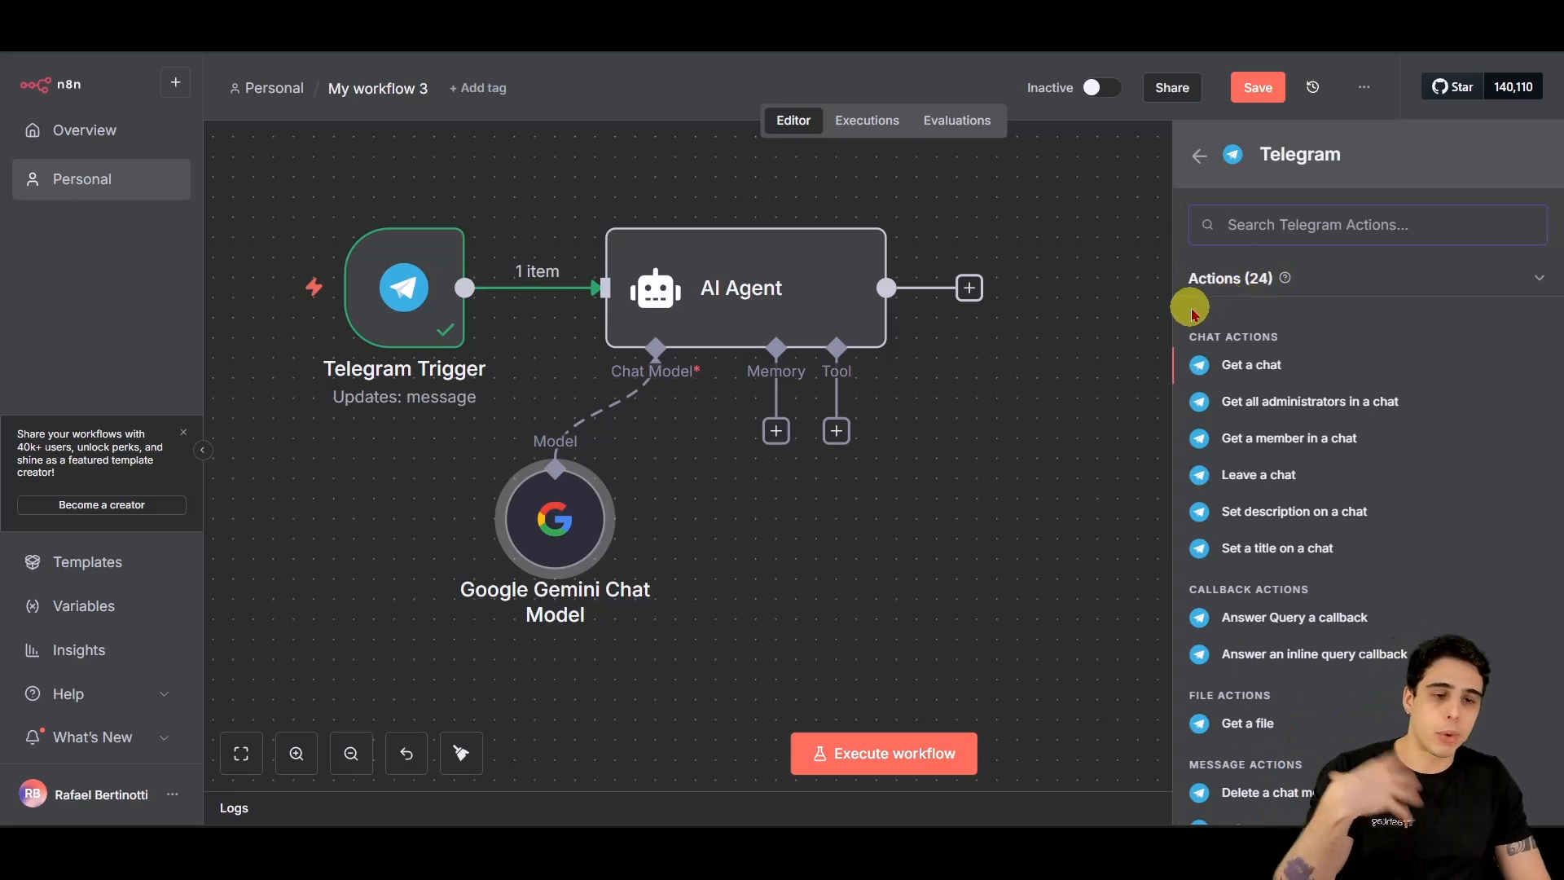
{"action": "scroll", "coordinate": [1325, 330], "scroll_direction": "down", "scroll_amount": 3}
{"action": "scroll", "coordinate": [1324, 335], "scroll_direction": "down", "scroll_amount": 2}
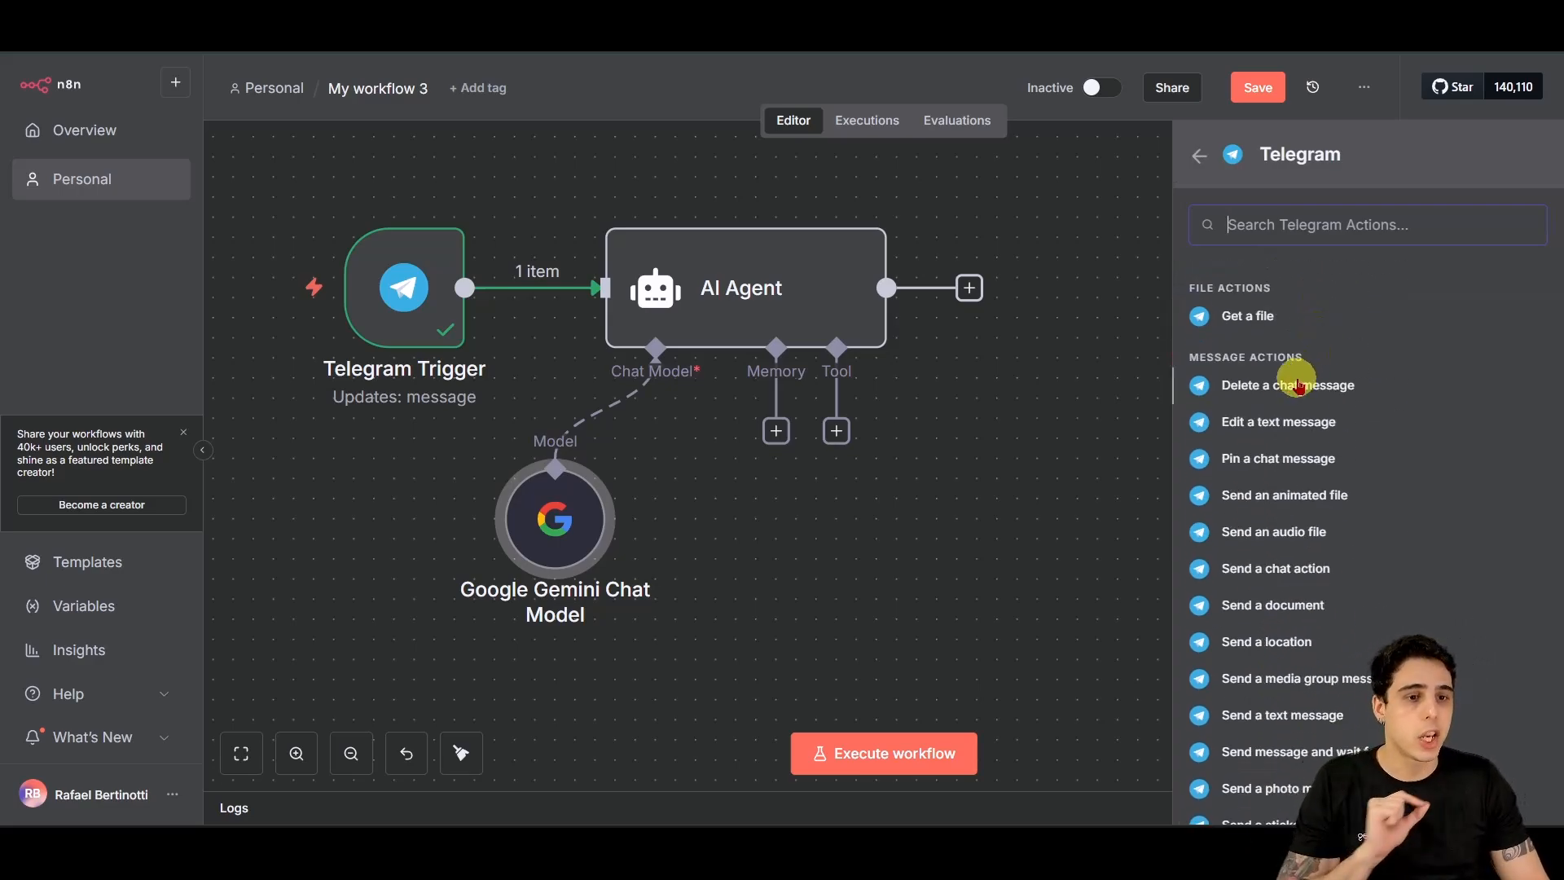
{"action": "scroll", "coordinate": [1296, 382], "scroll_direction": "down", "scroll_amount": 2}
{"action": "scroll", "coordinate": [1294, 390], "scroll_direction": "down", "scroll_amount": 1}
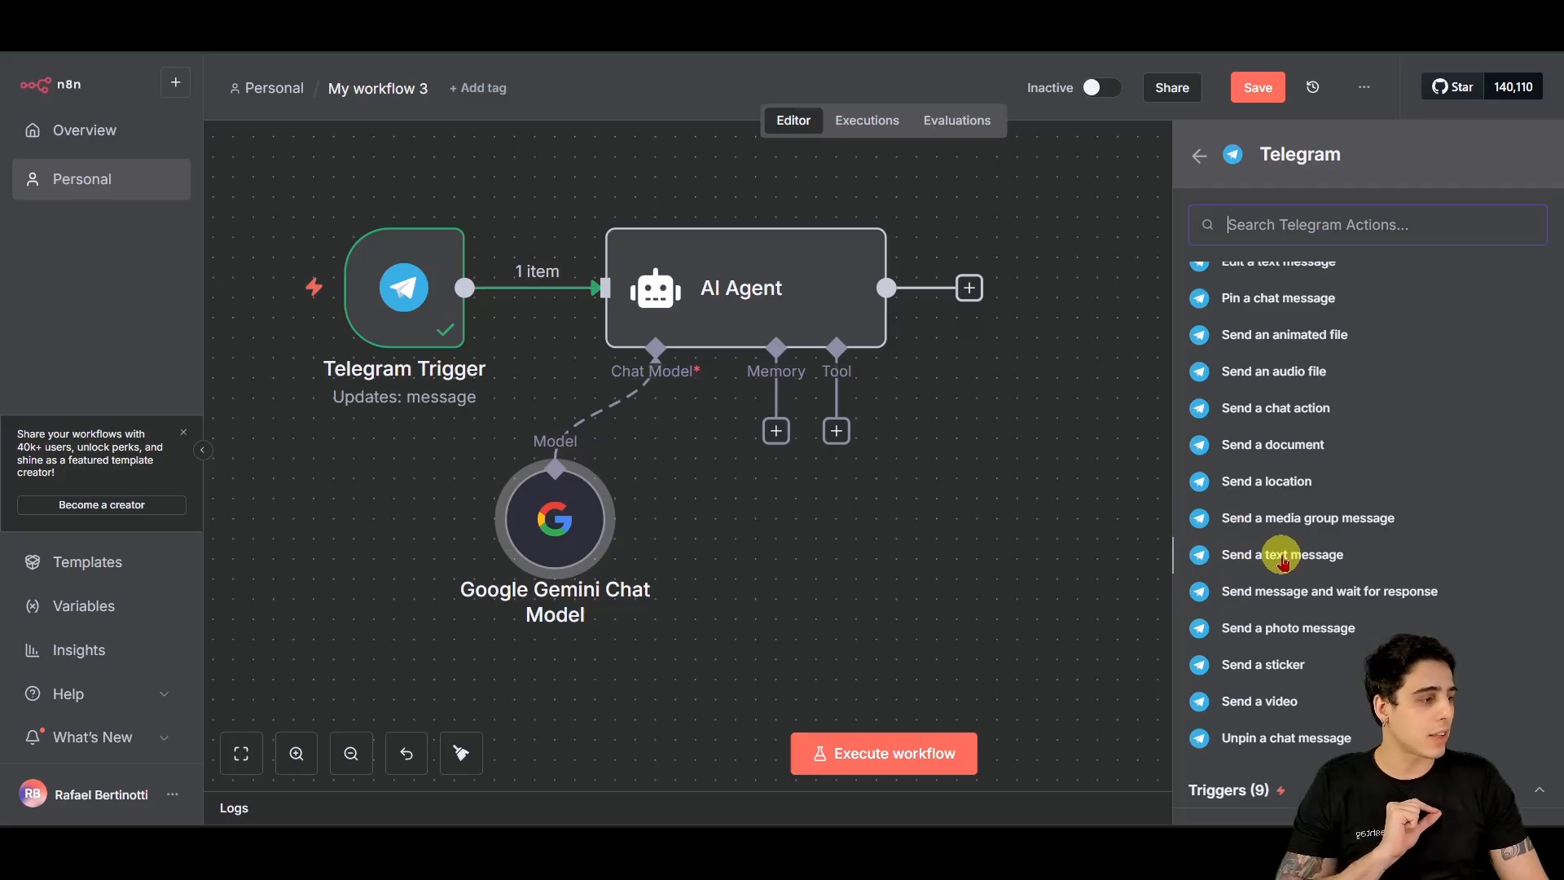
{"action": "left_click", "coordinate": [1283, 562]}
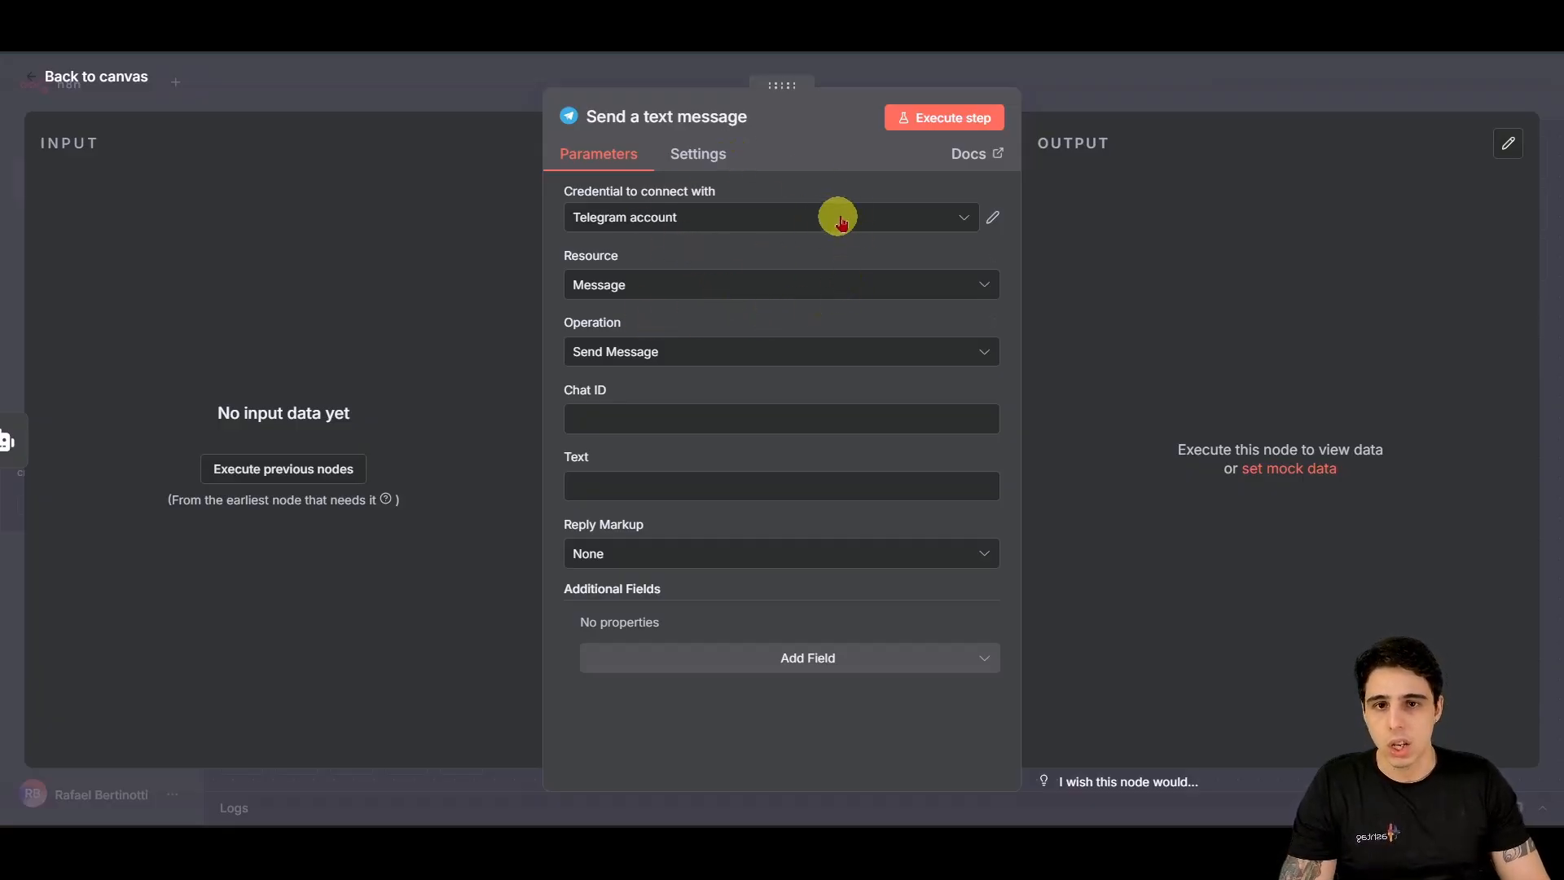
Step: Select the HashSaúde Telegram credential and inspect the Telegram Trigger's output
{"action": "left_click", "coordinate": [698, 216]}
{"action": "left_click", "coordinate": [671, 282]}
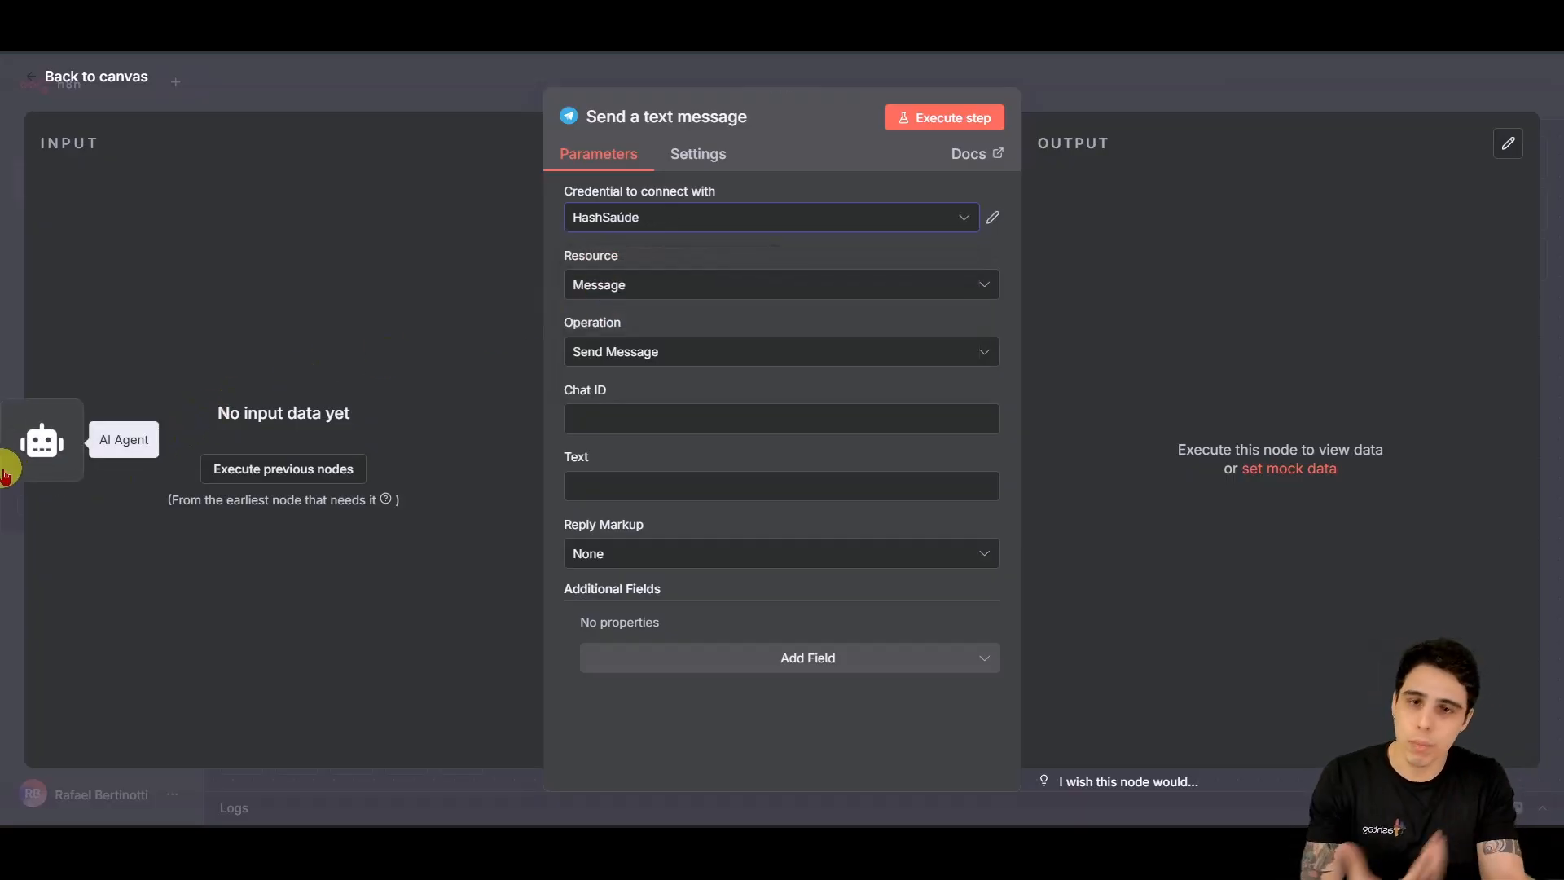
{"action": "left_click", "coordinate": [624, 421]}
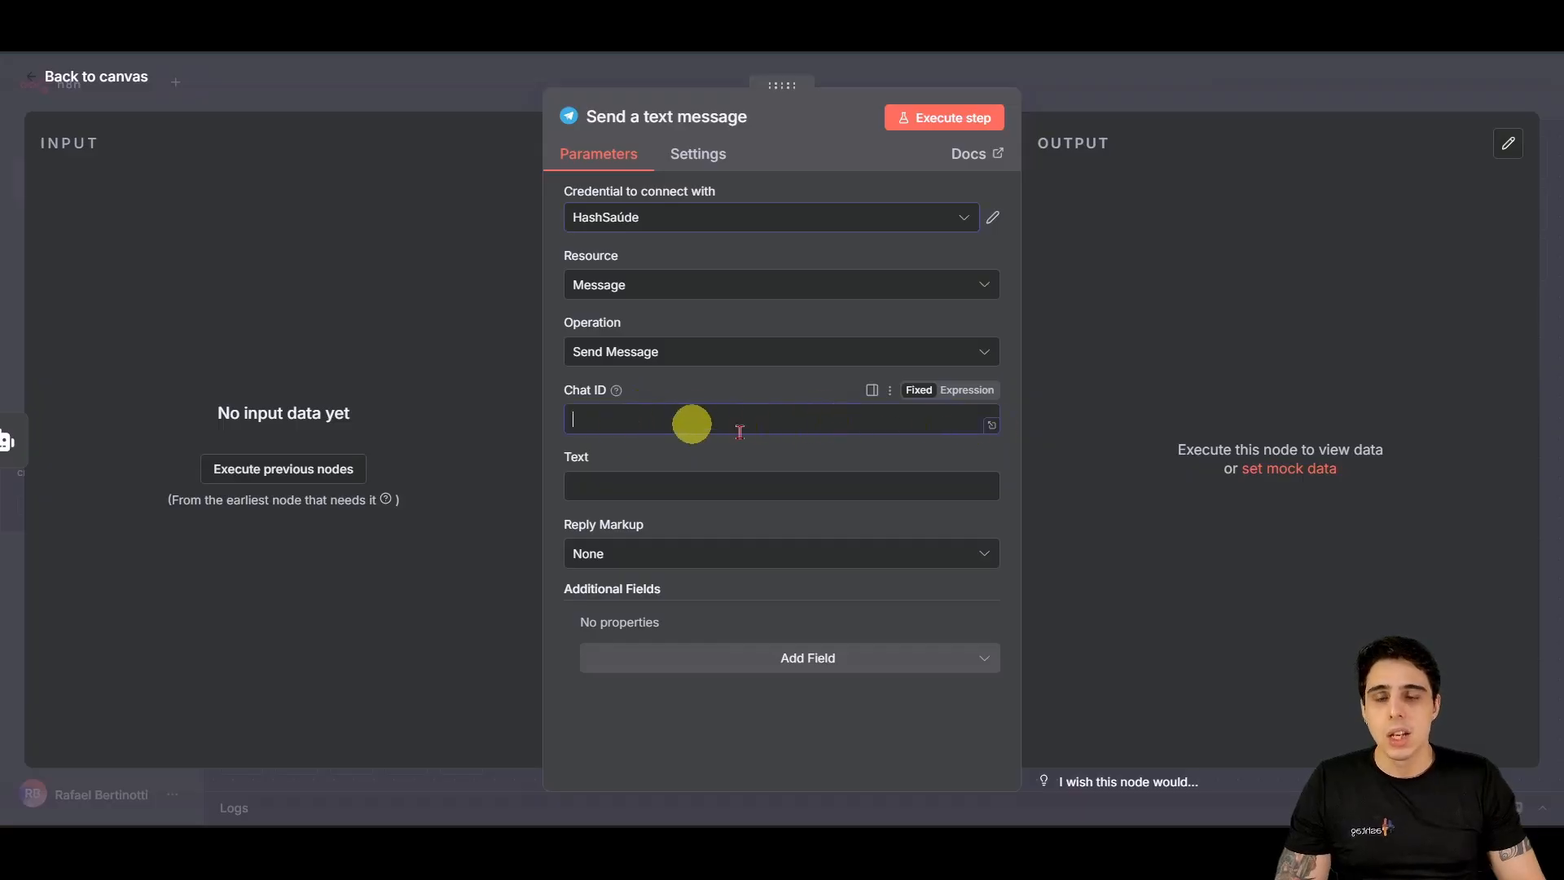
{"action": "left_click", "coordinate": [86, 78]}
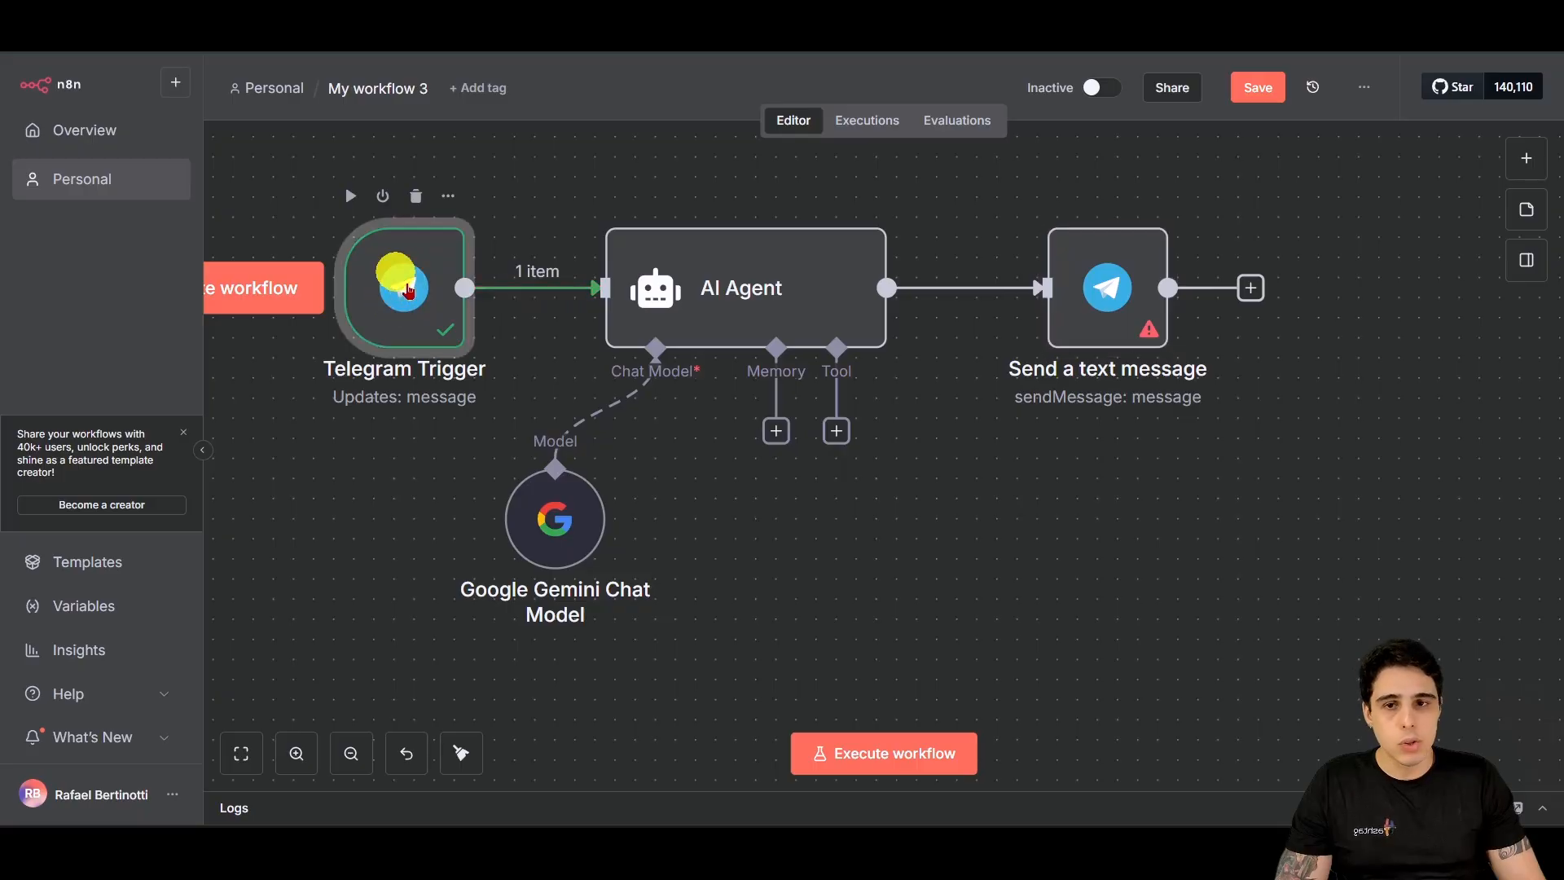
{"action": "double_click", "coordinate": [391, 307]}
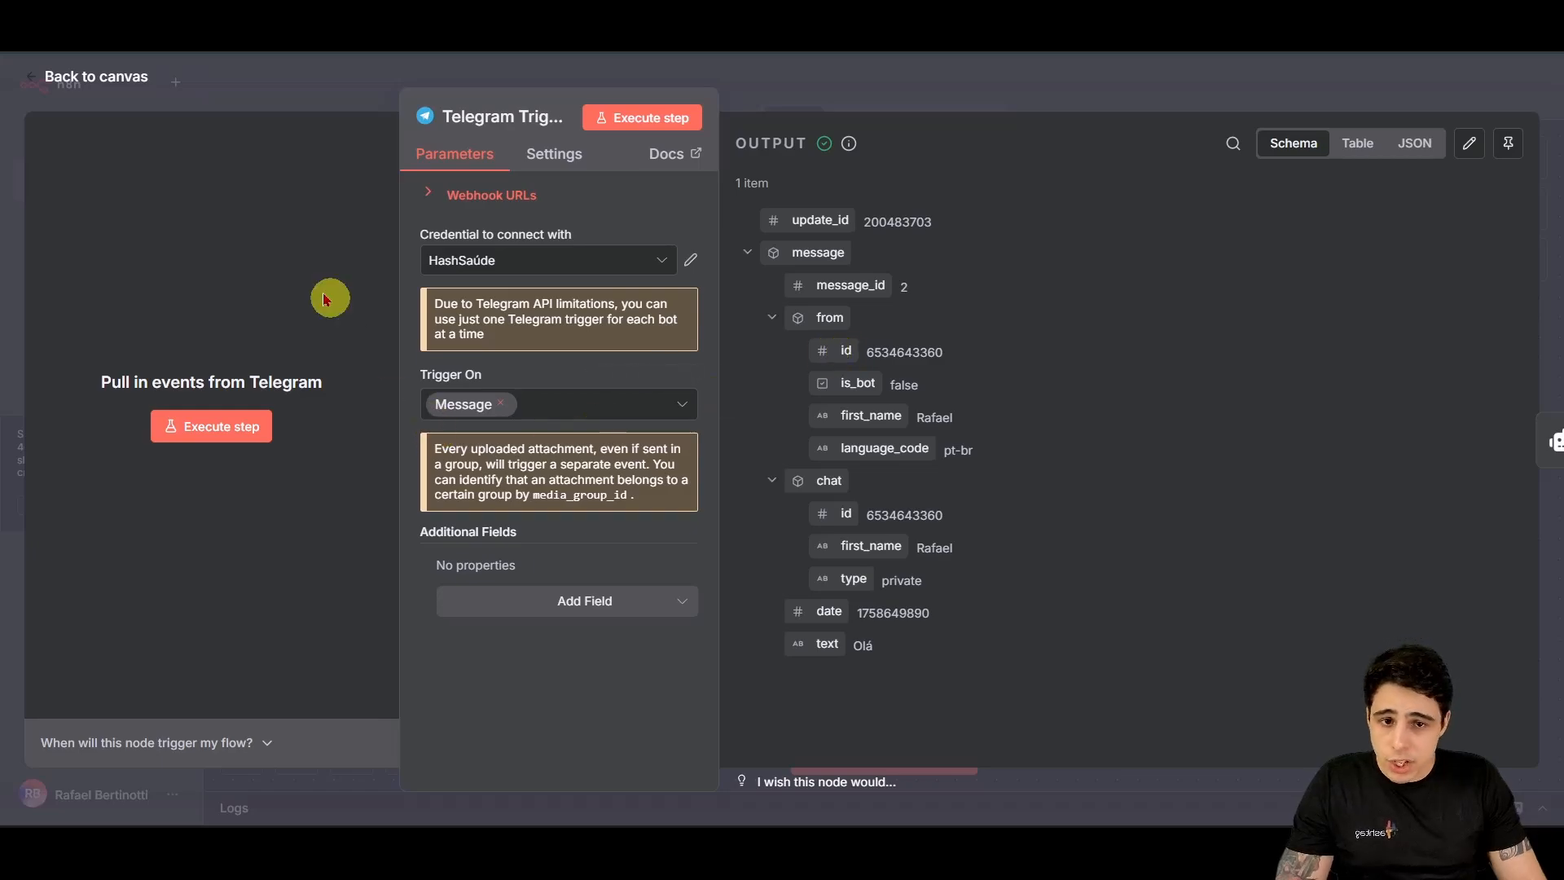
{"action": "left_click", "coordinate": [66, 76]}
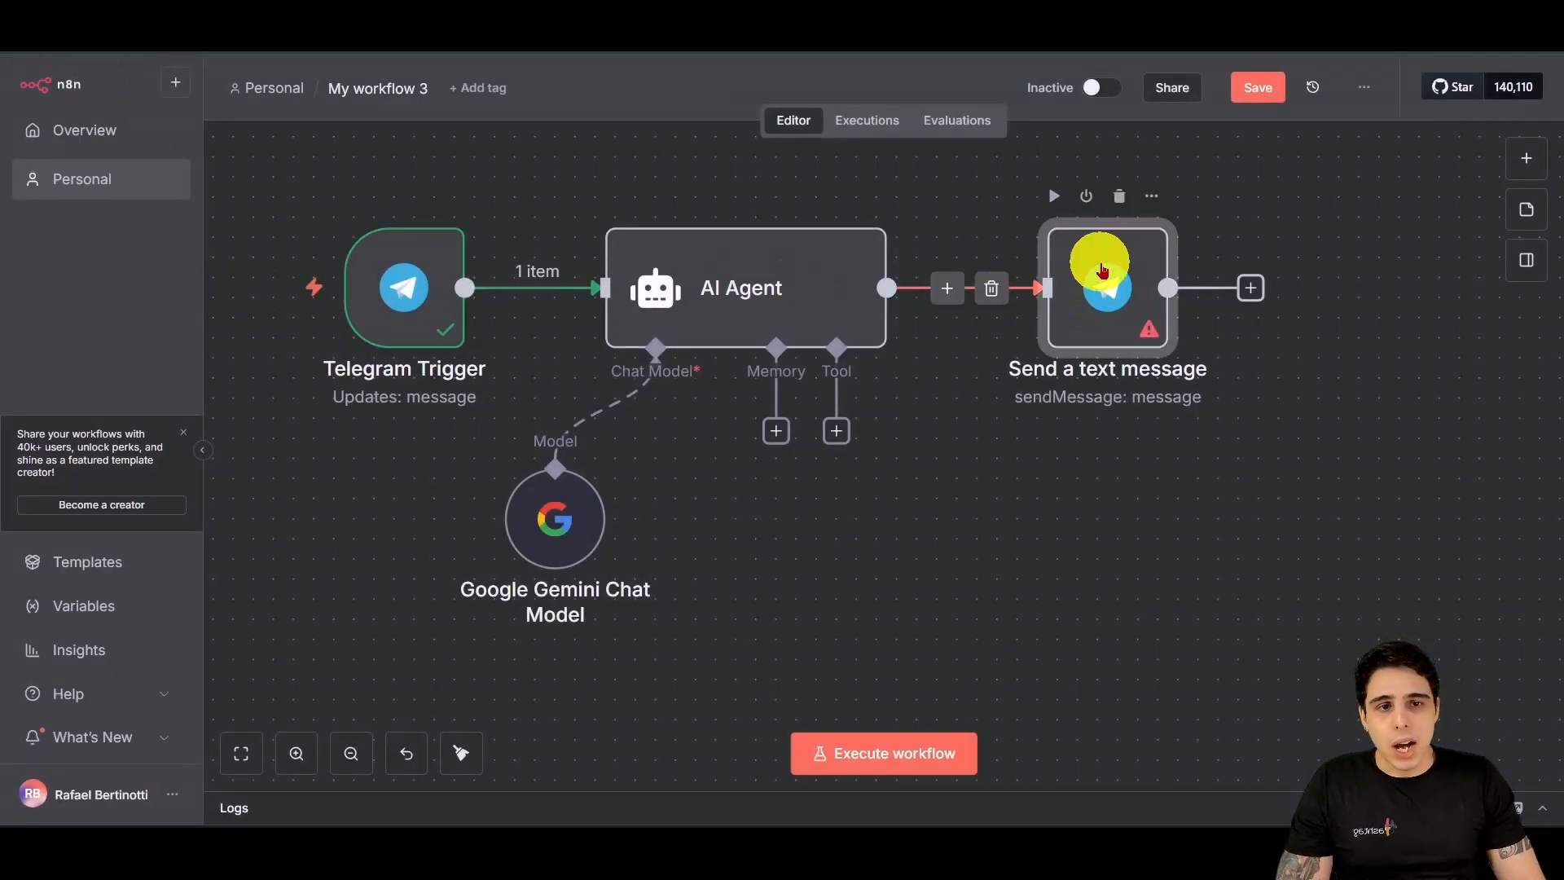
Step: Enter the placeholder Chat ID 123456 in 'Send a text message'
{"action": "double_click", "coordinate": [1100, 262]}
{"action": "left_click", "coordinate": [706, 417]}
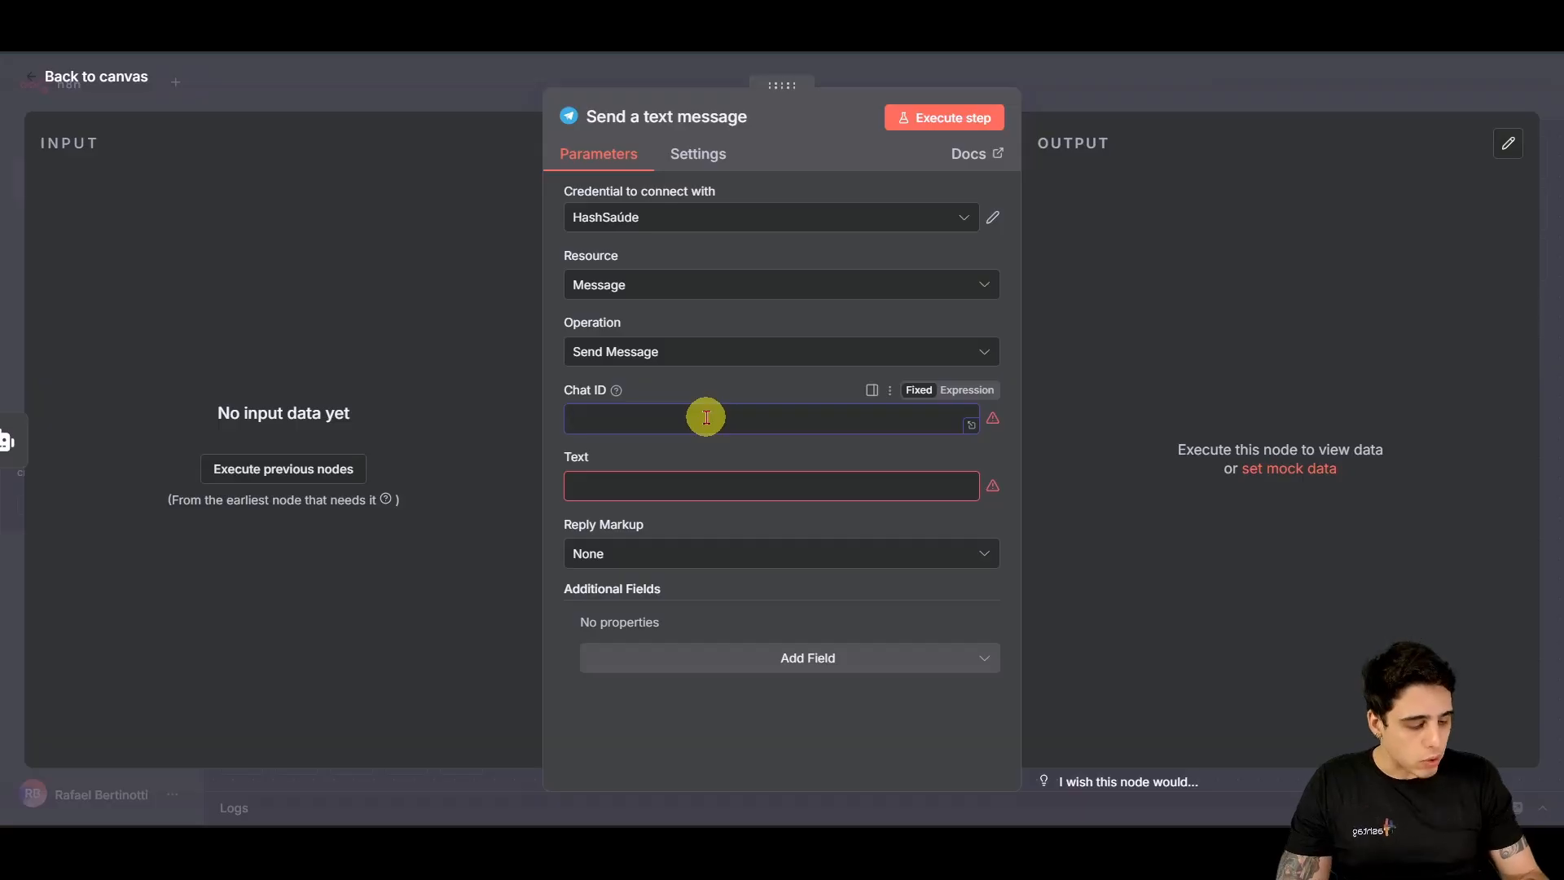
{"action": "type", "text": "123456"}
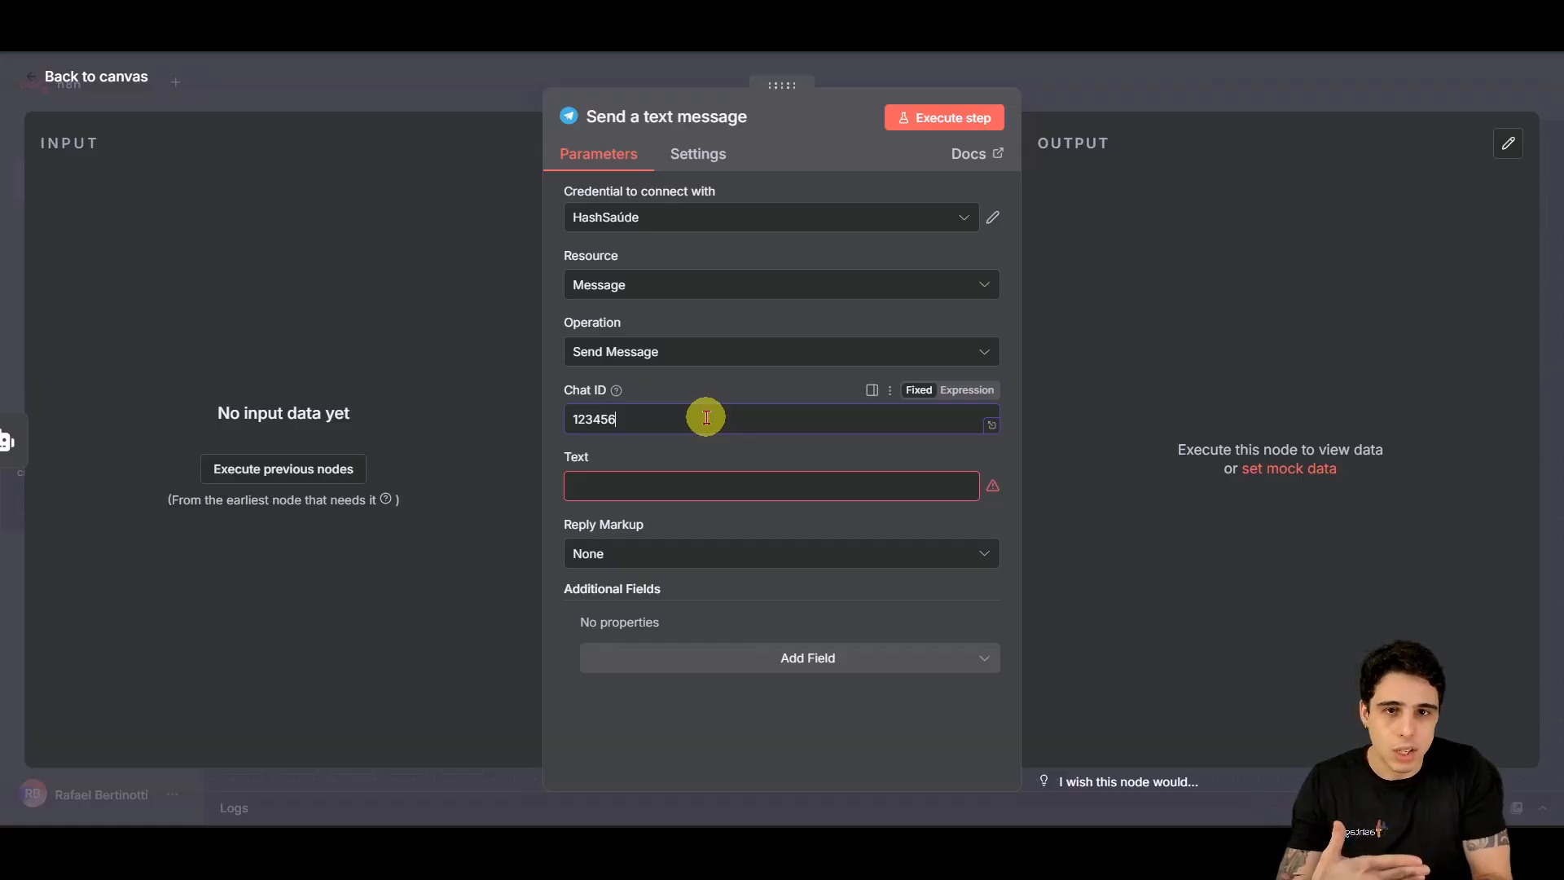
{"action": "left_click", "coordinate": [597, 483]}
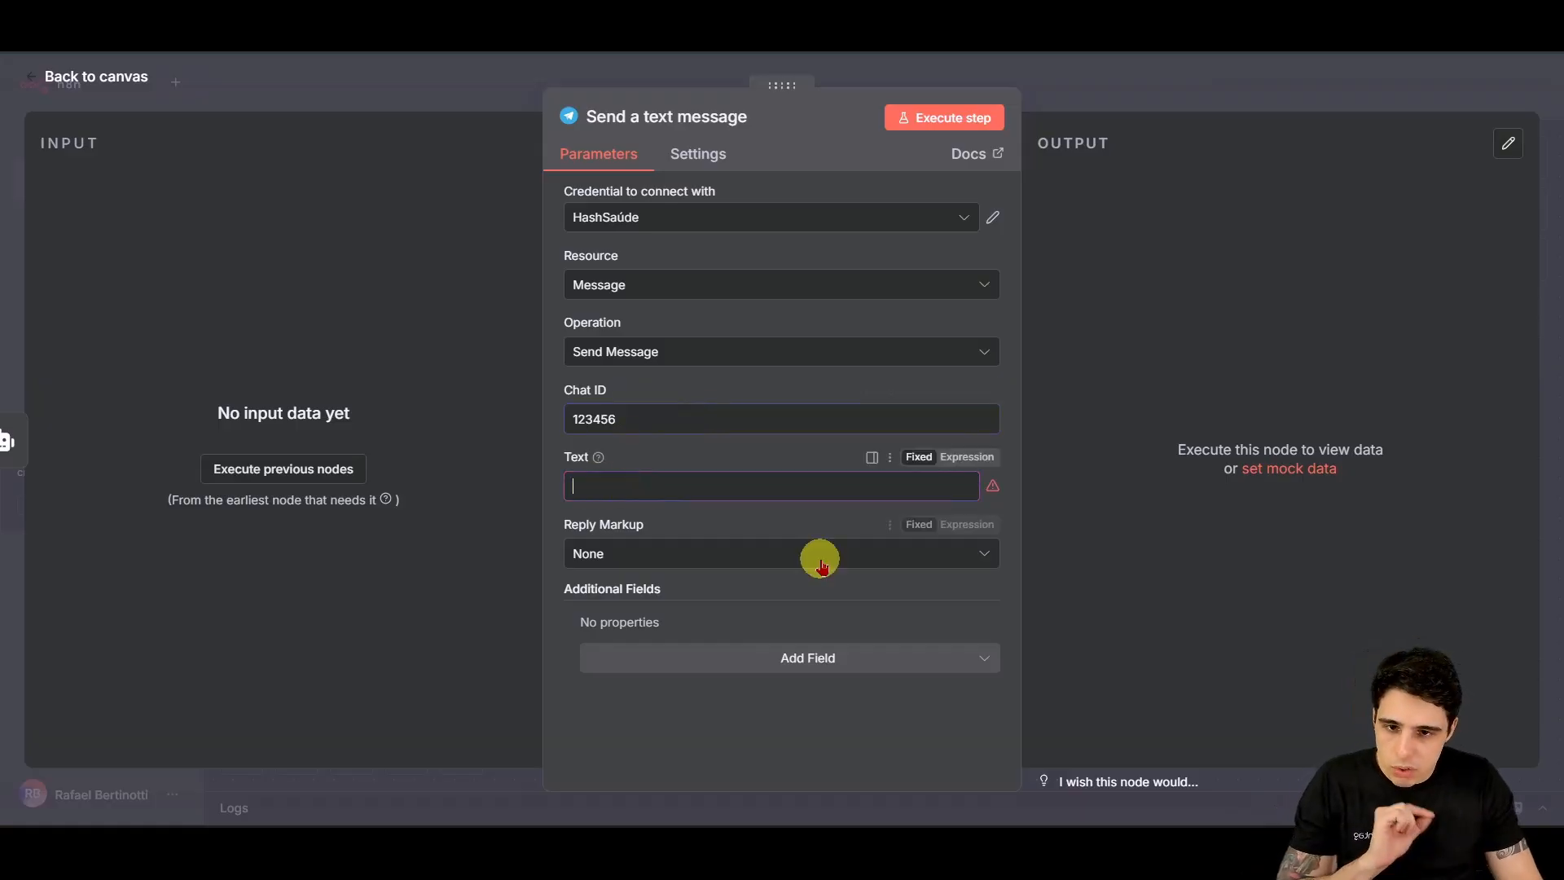
{"action": "left_click", "coordinate": [69, 79]}
{"action": "mouse_move", "coordinate": [994, 285]}
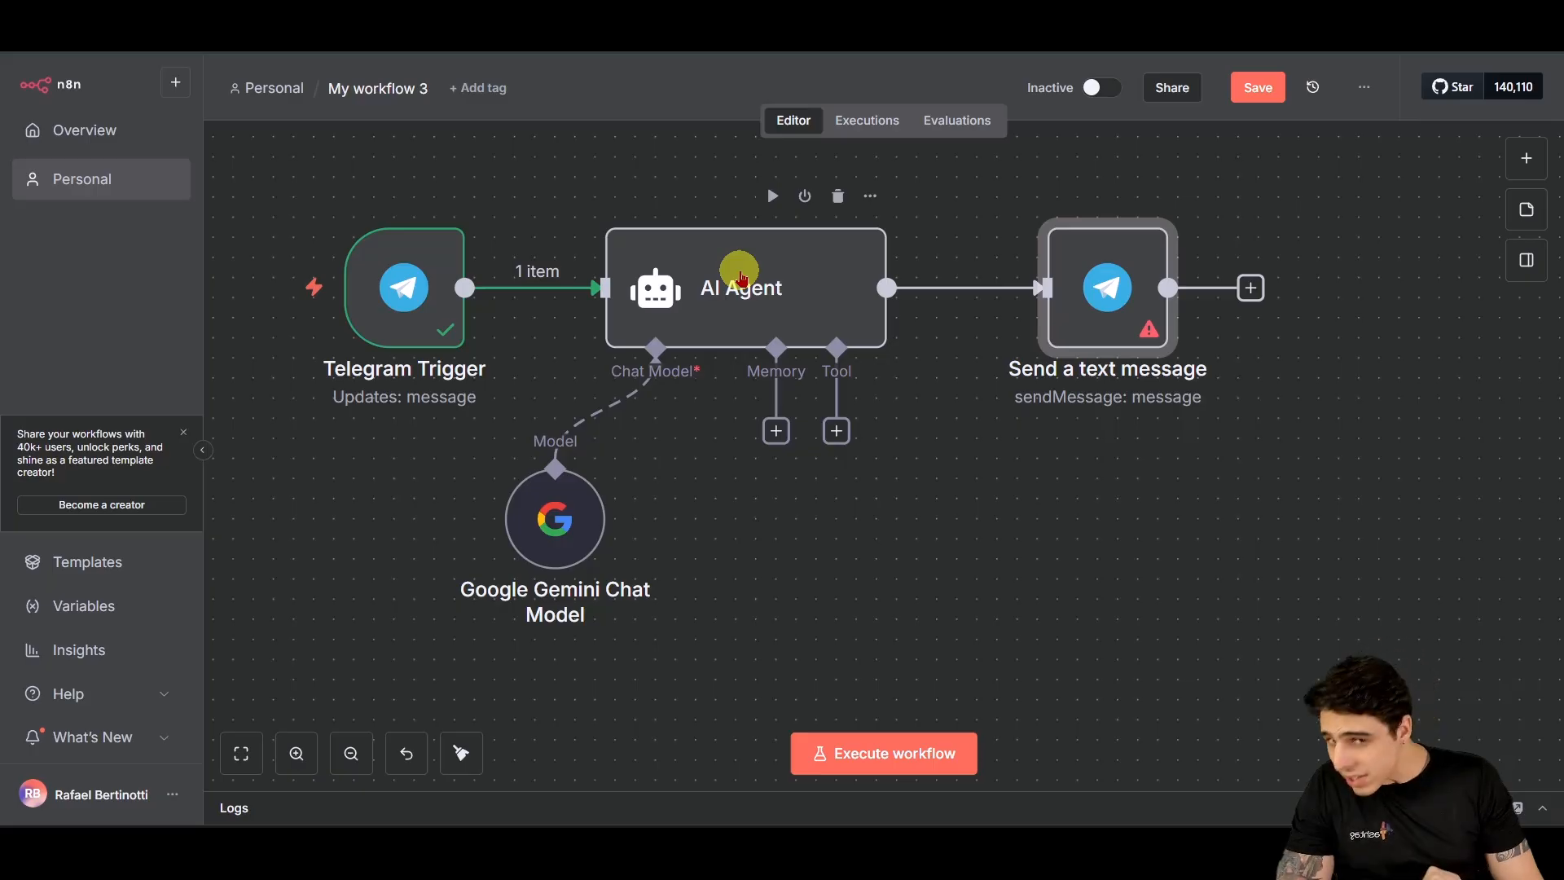
Step: Open the AI Agent's parameters, where the '{{ $json.chatInput }}' prompt resolves to undefined
{"action": "double_click", "coordinate": [724, 346]}
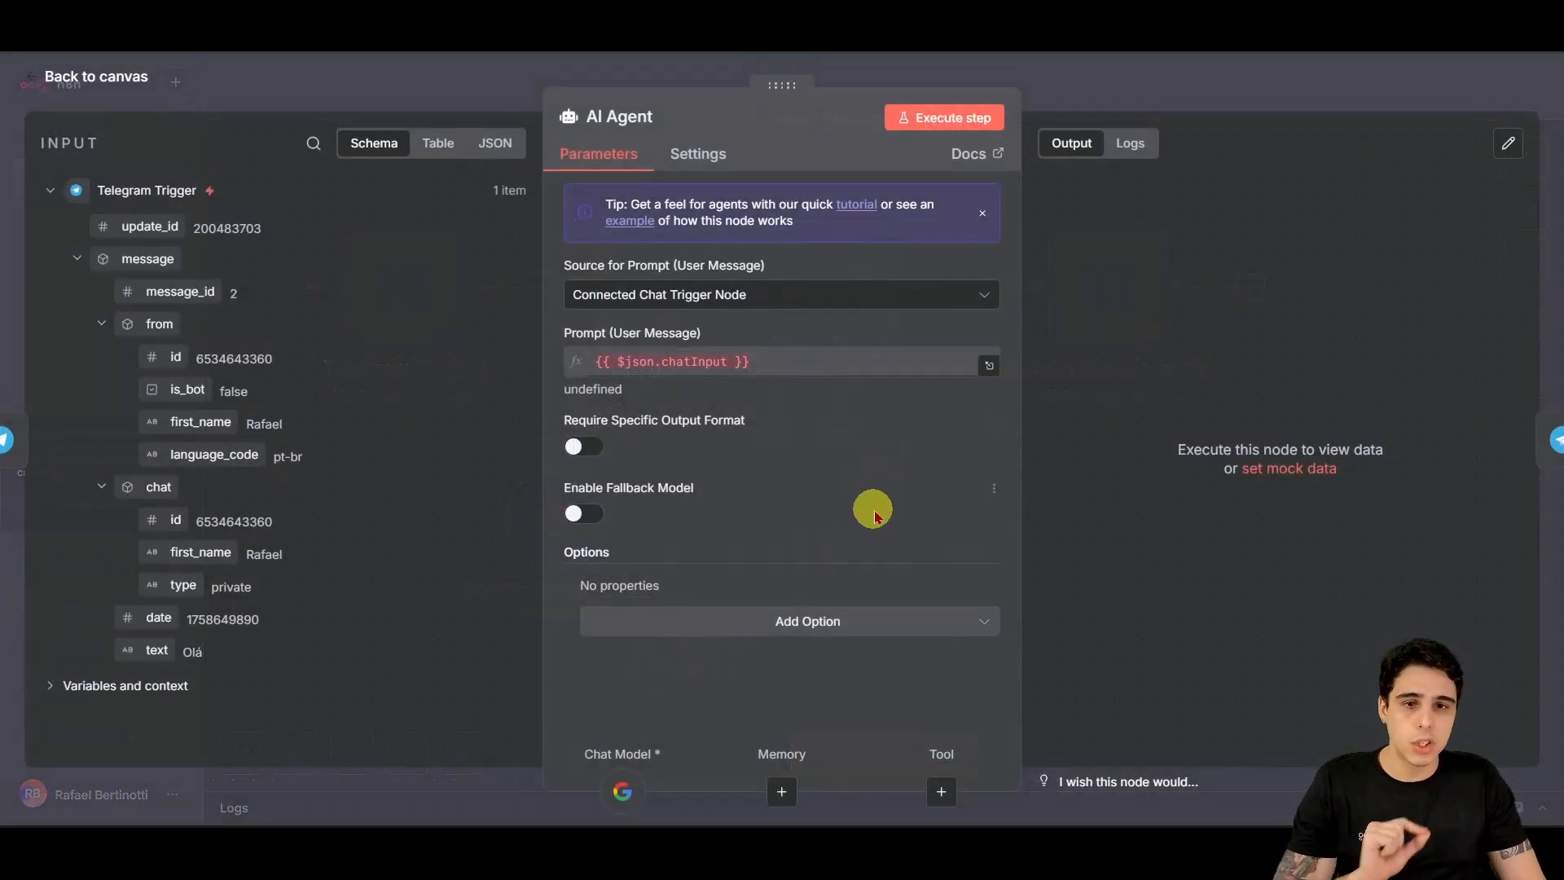
{"action": "left_click", "coordinate": [96, 76]}
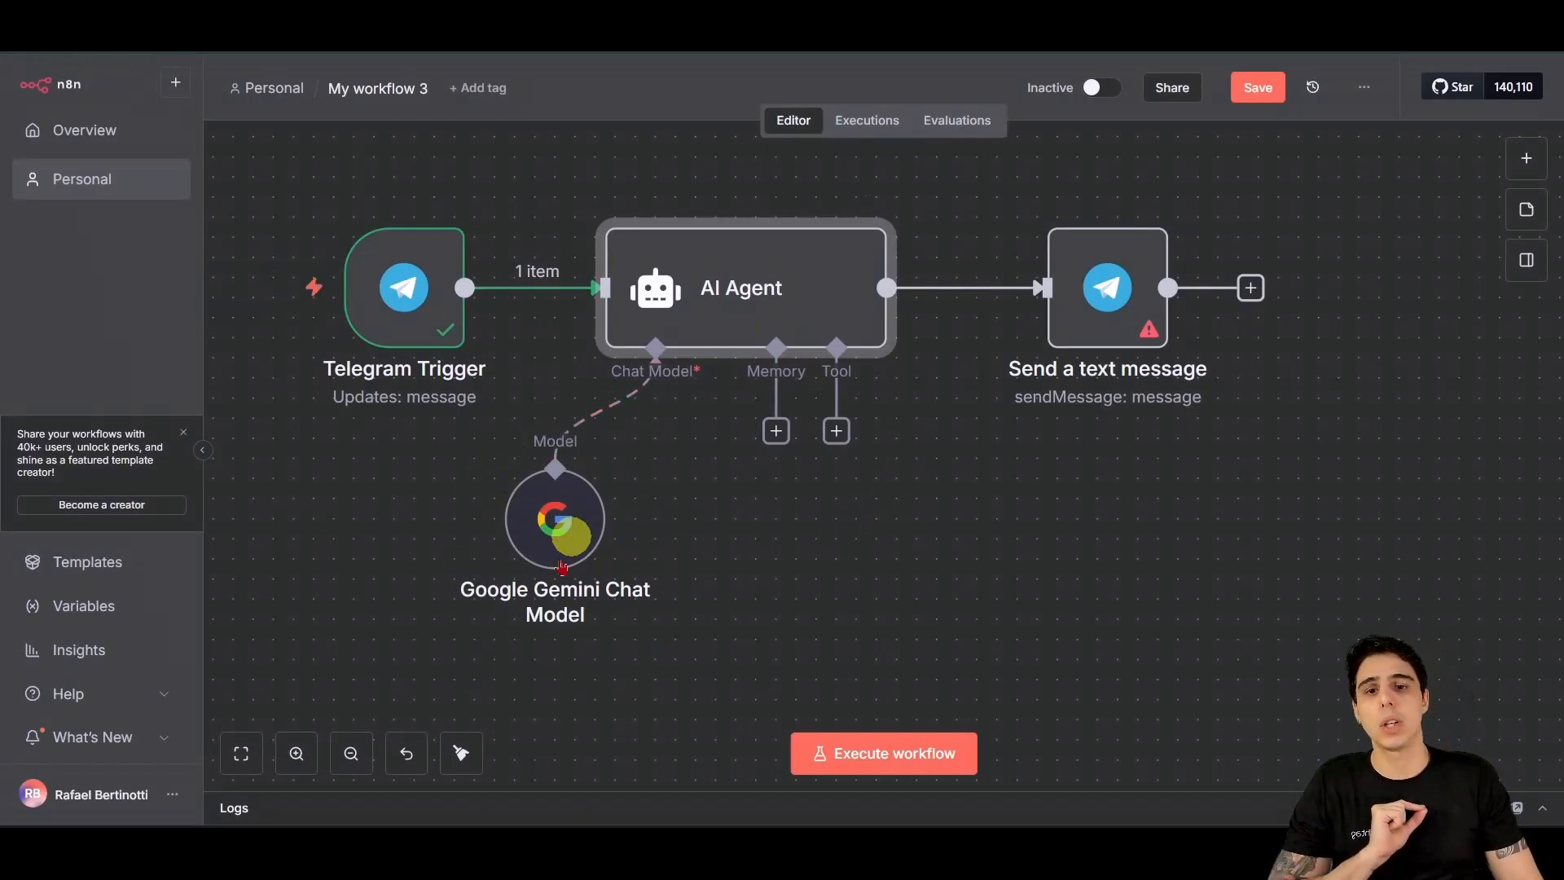
{"action": "double_click", "coordinate": [813, 323]}
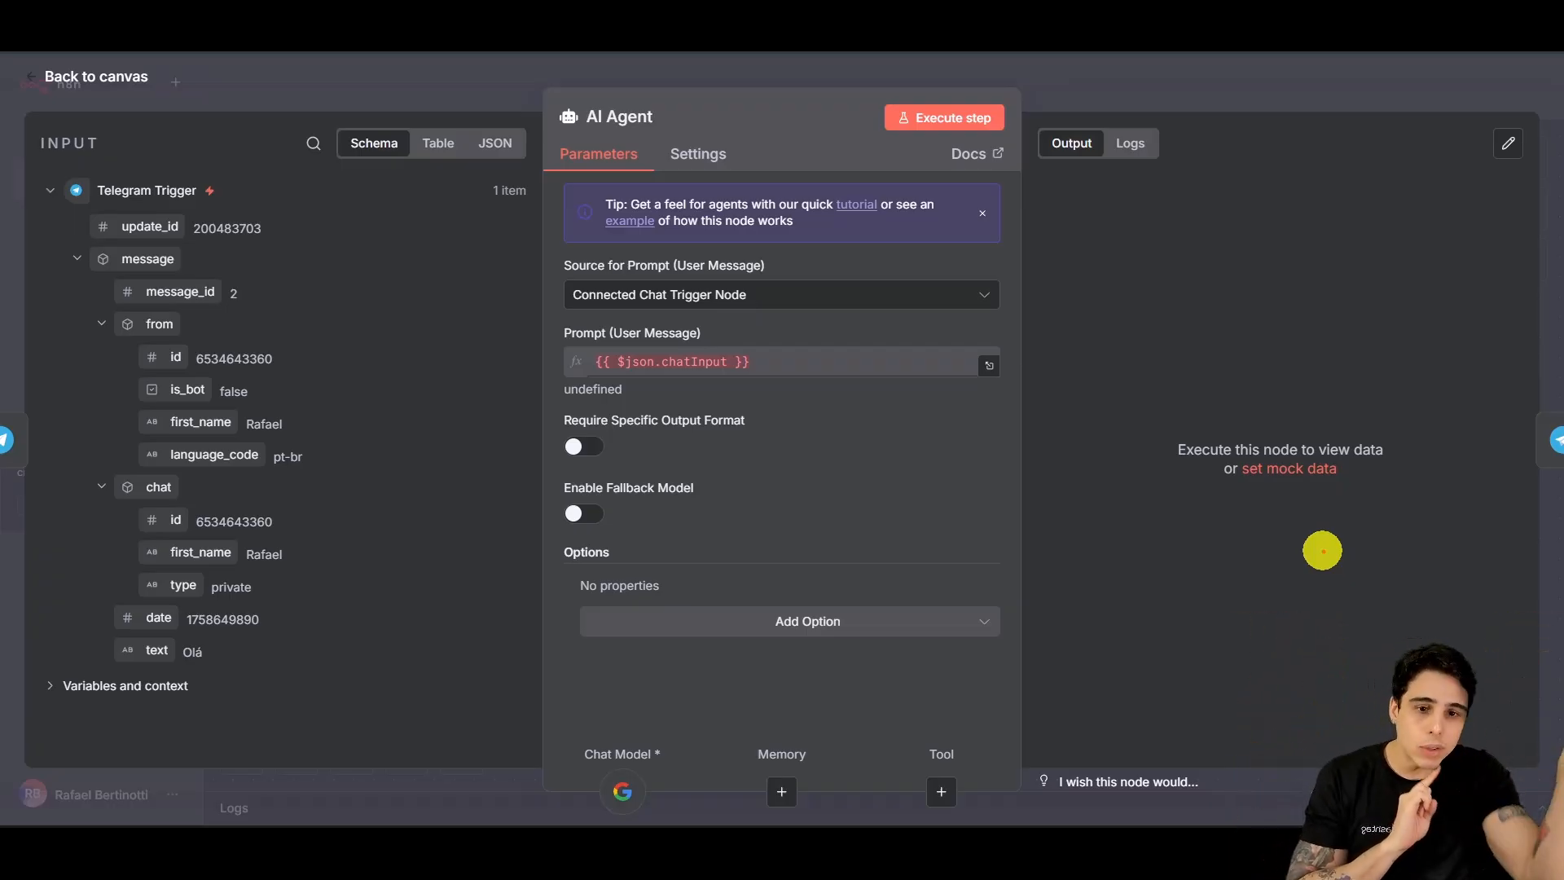
{"action": "mouse_move", "coordinate": [813, 848]}
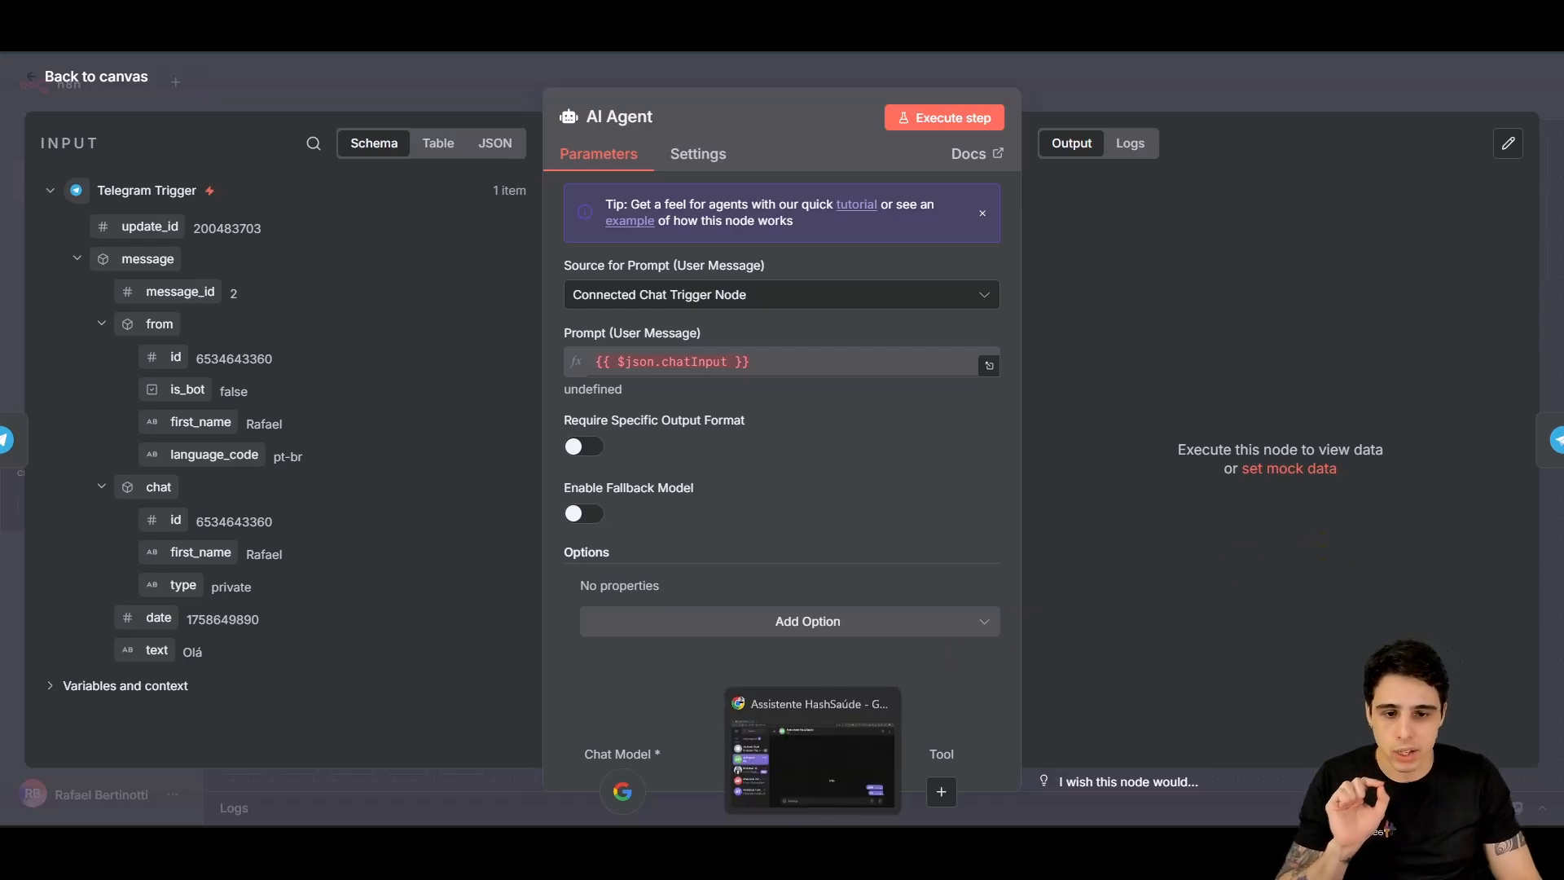
{"action": "left_click", "coordinate": [853, 755]}
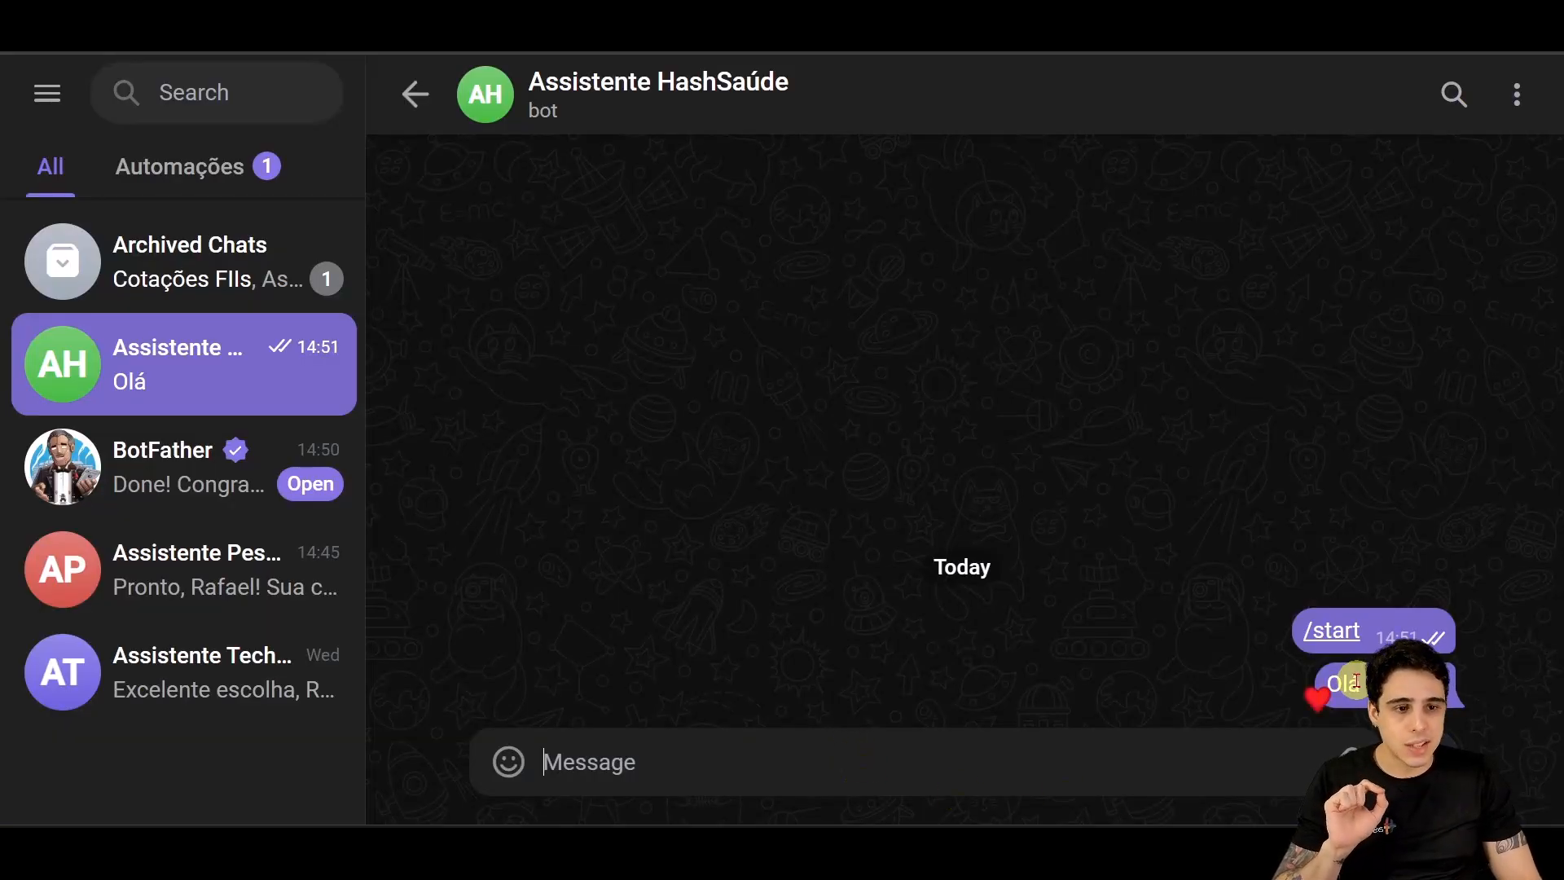
{"action": "left_click", "coordinate": [781, 840]}
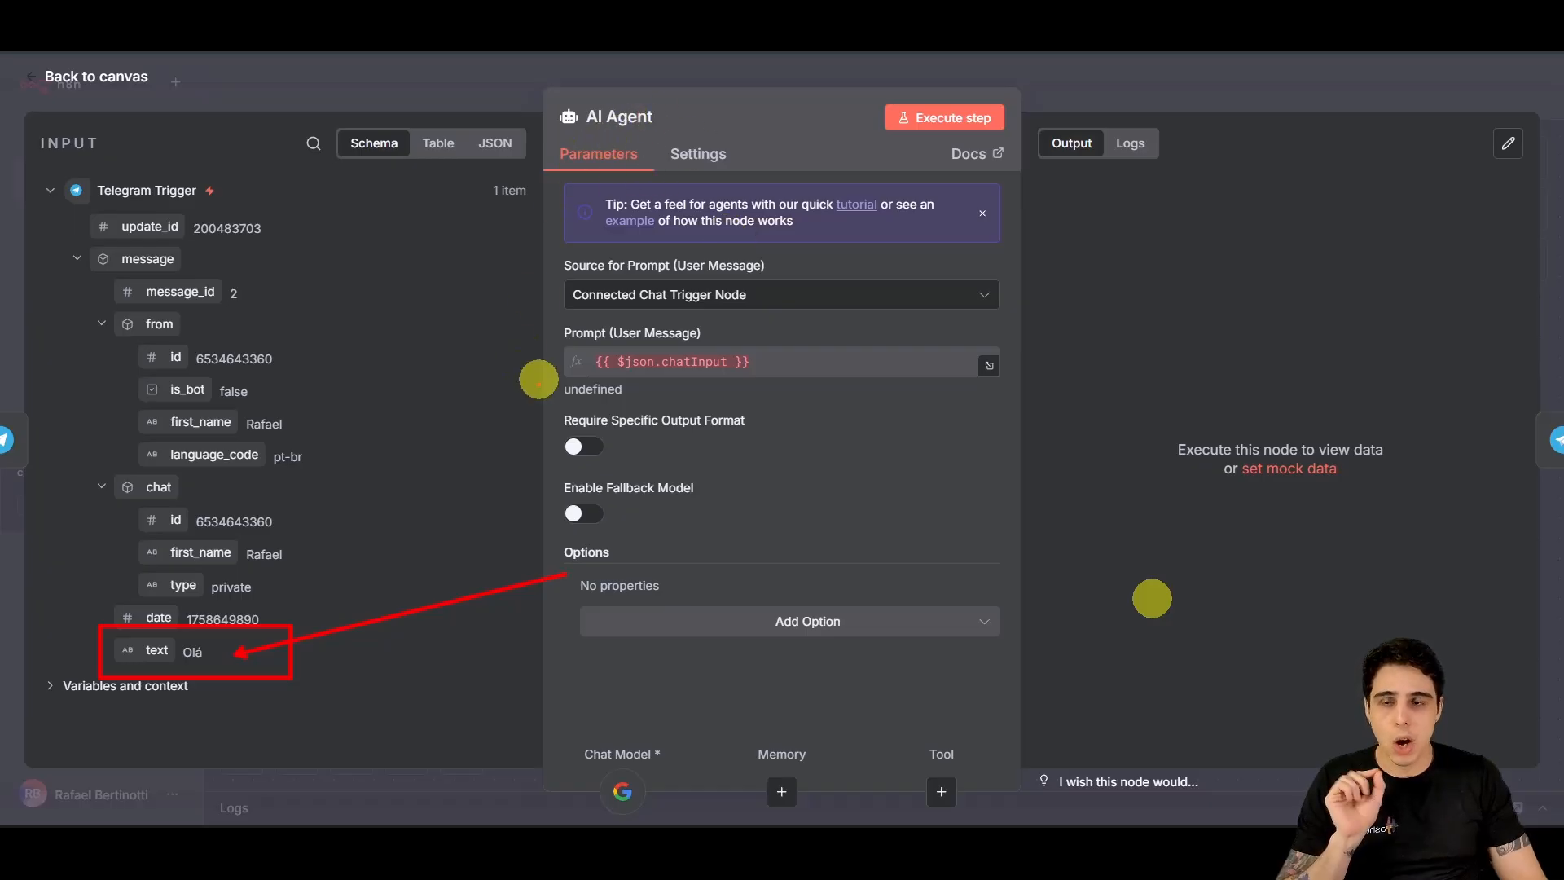
Step: Close the AI Agent panel and rearrange the nodes on the canvas
{"action": "left_click_drag", "start_coordinate": [34, 157], "coordinate": [123, 154]}
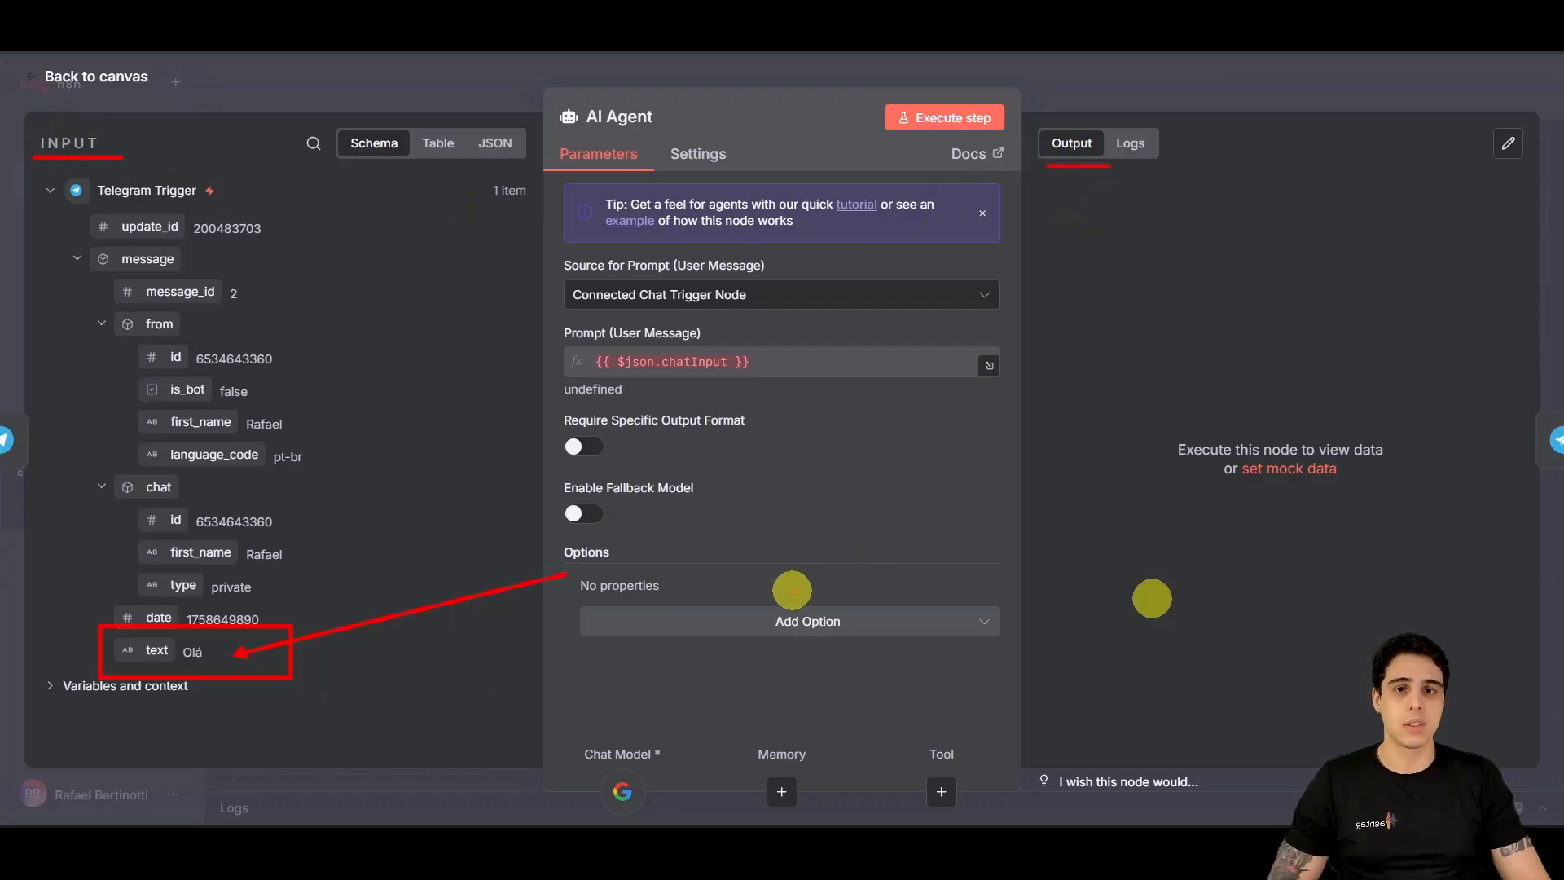
{"action": "left_click", "coordinate": [80, 77]}
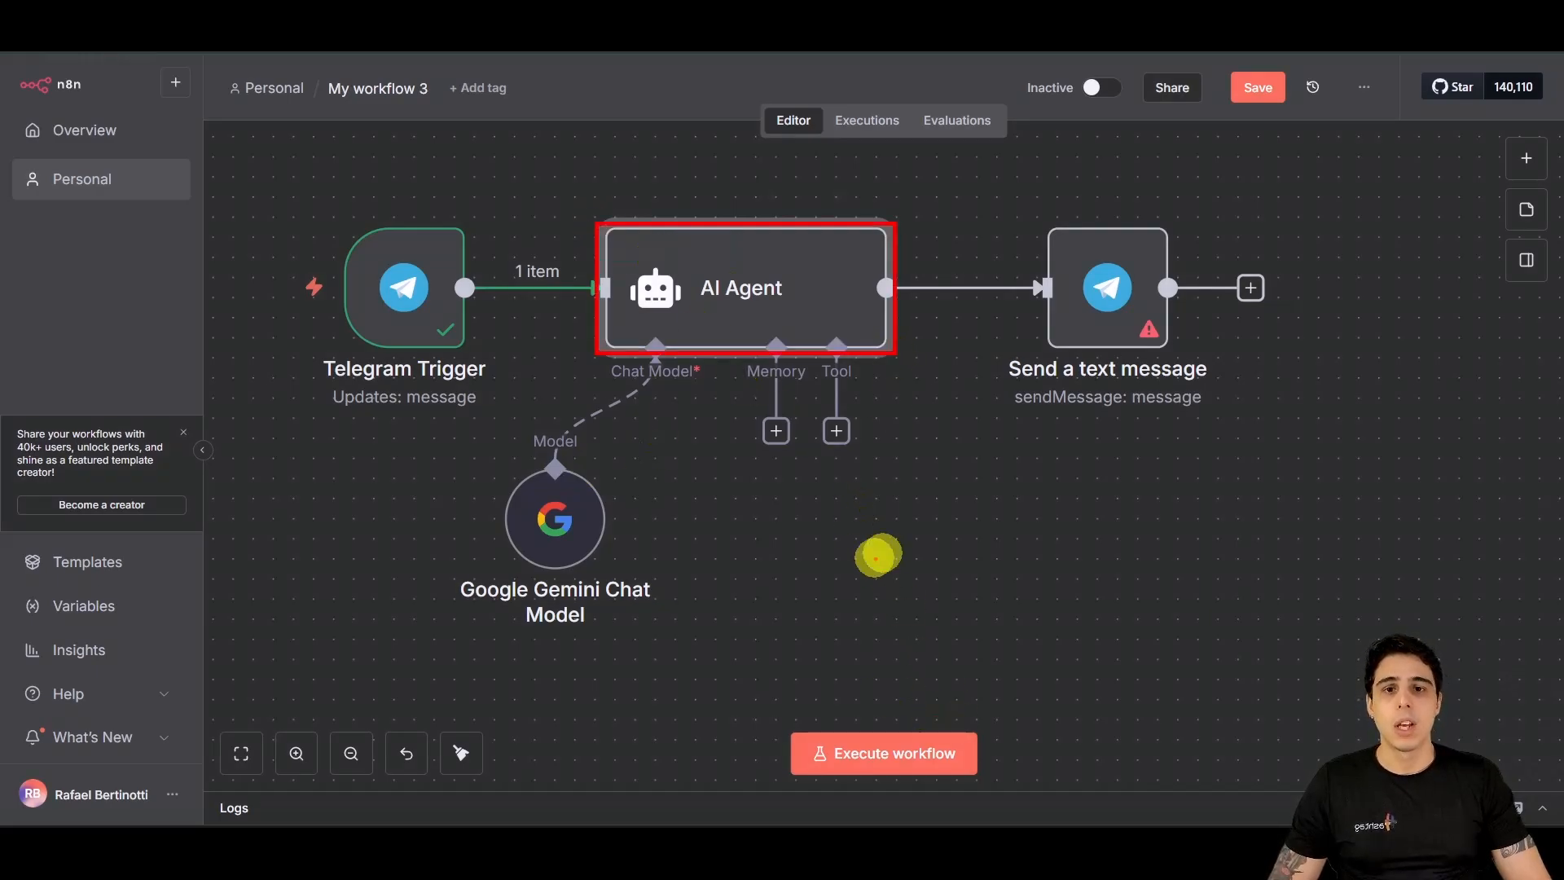
{"action": "left_click_drag", "start_coordinate": [476, 323], "coordinate": [591, 319]}
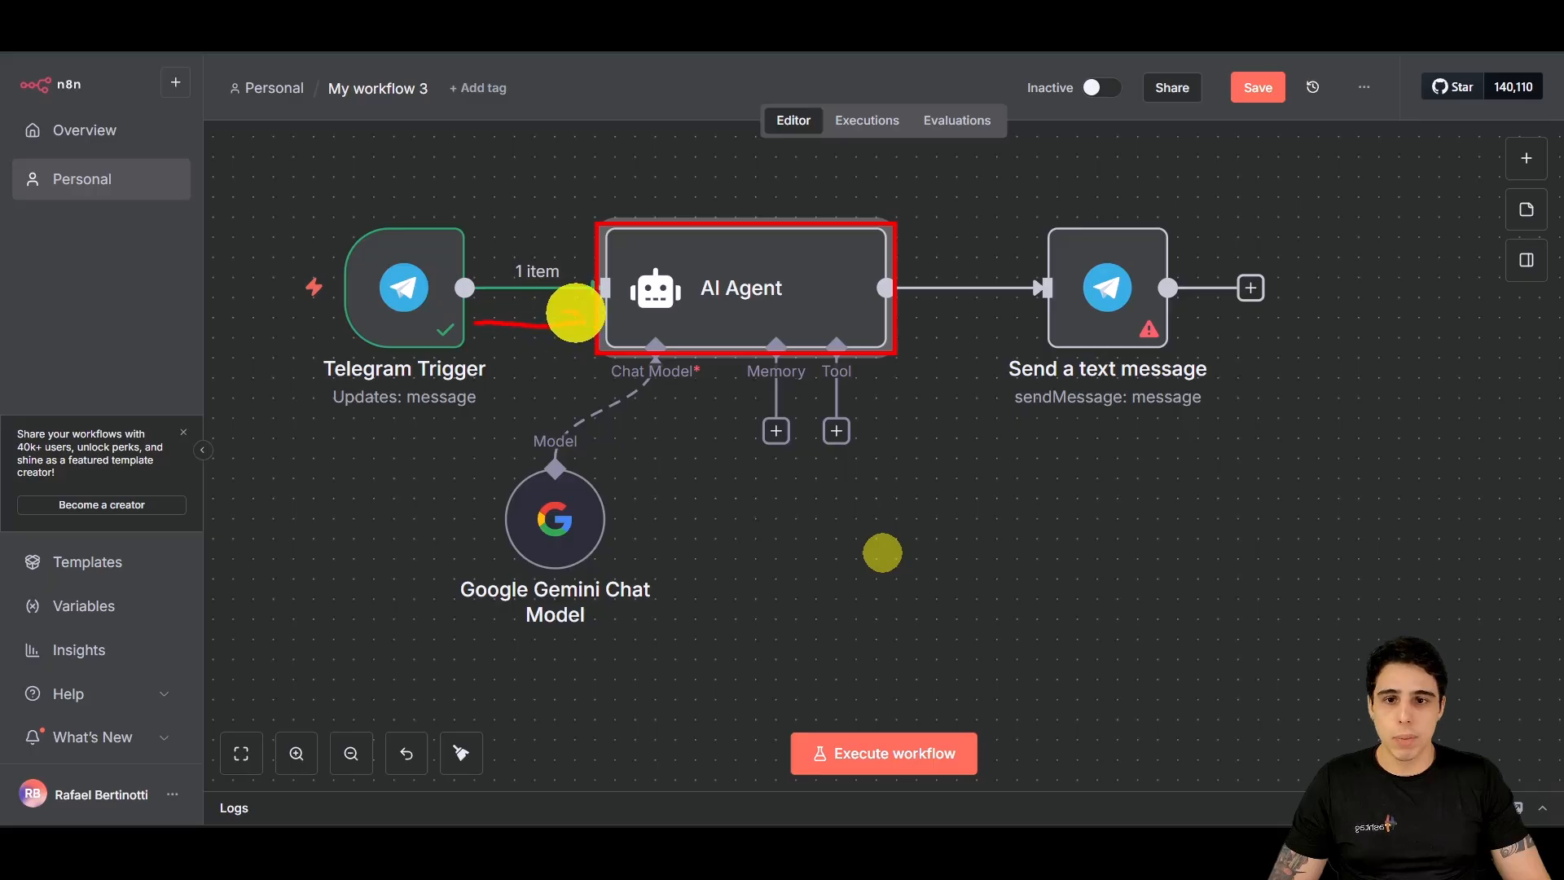
{"action": "left_click_drag", "start_coordinate": [523, 380], "coordinate": [514, 359]}
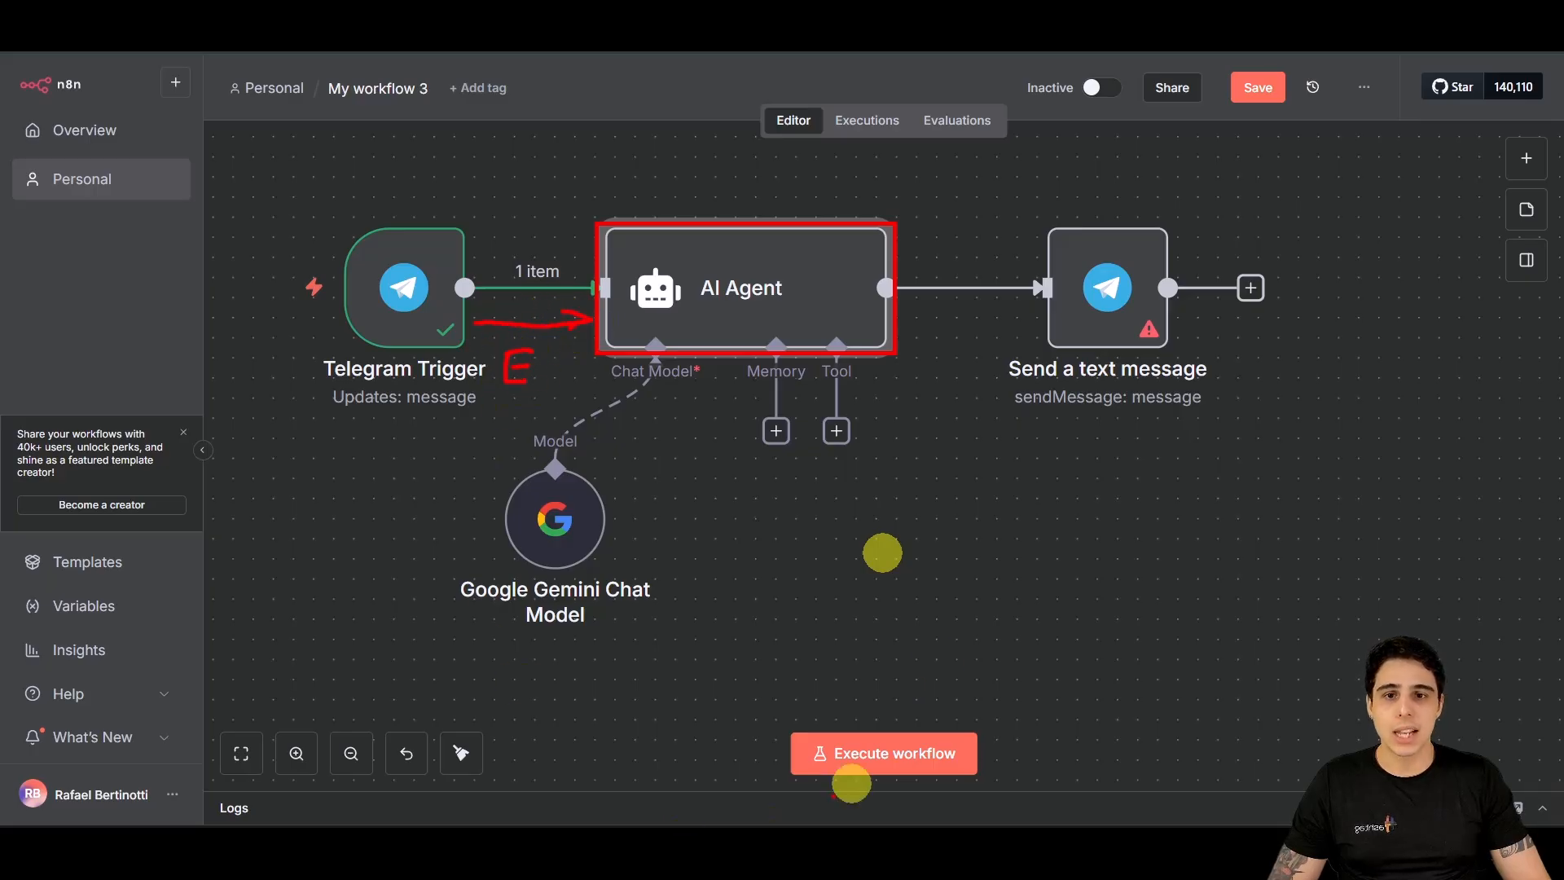
{"action": "mouse_move", "coordinate": [925, 312]}
{"action": "left_mouse_down"}
{"action": "mouse_move", "coordinate": [1052, 308]}
{"action": "mouse_move", "coordinate": [1052, 335]}
{"action": "mouse_move", "coordinate": [958, 373]}
{"action": "left_mouse_up"}
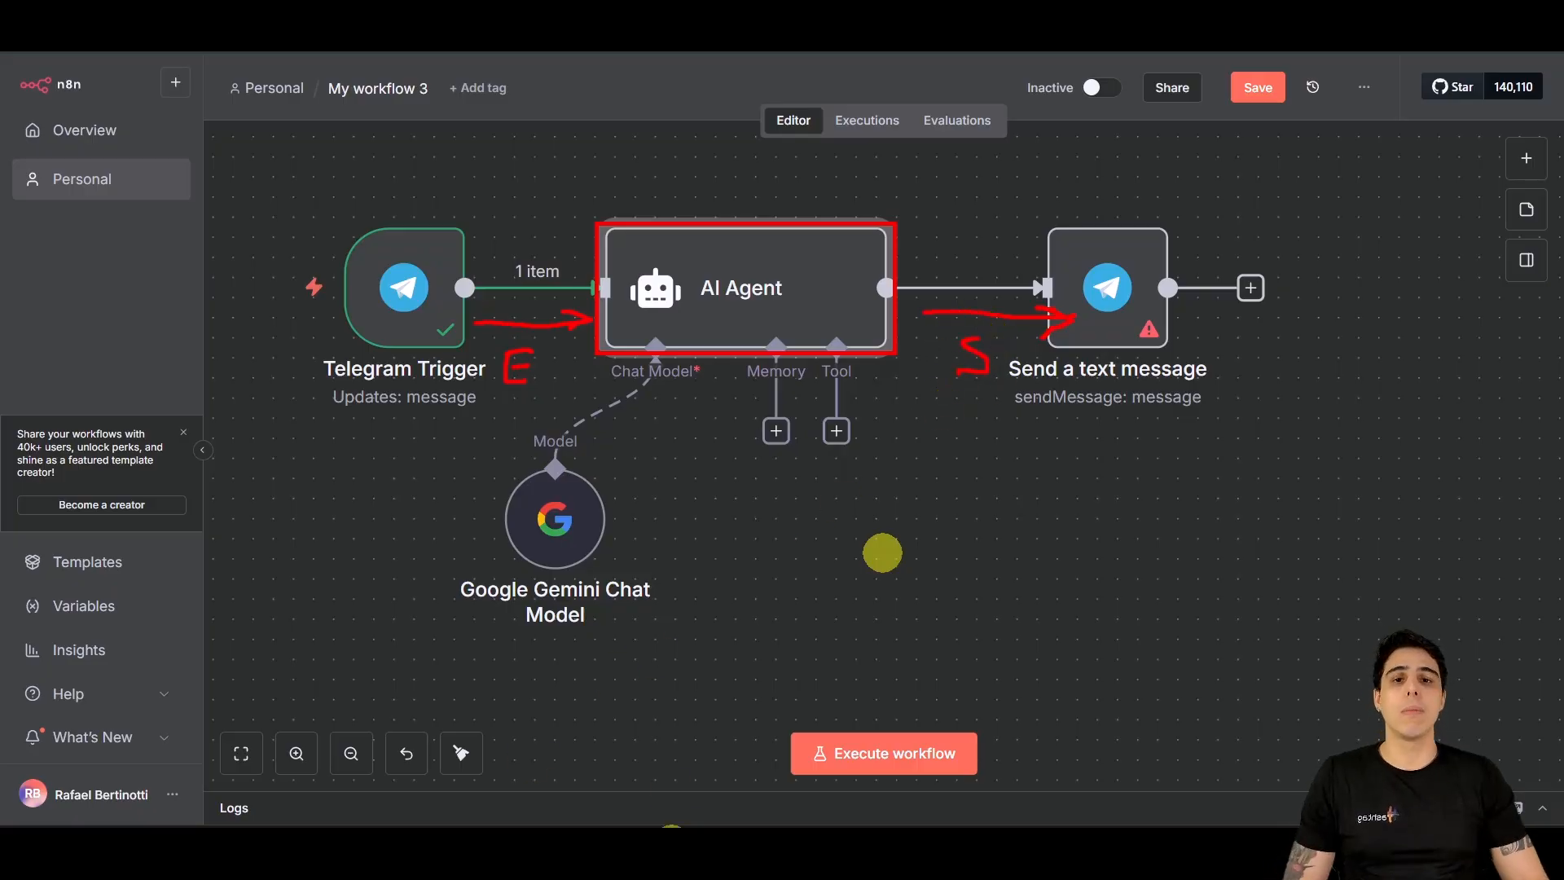
{"action": "key", "text": "Escape"}
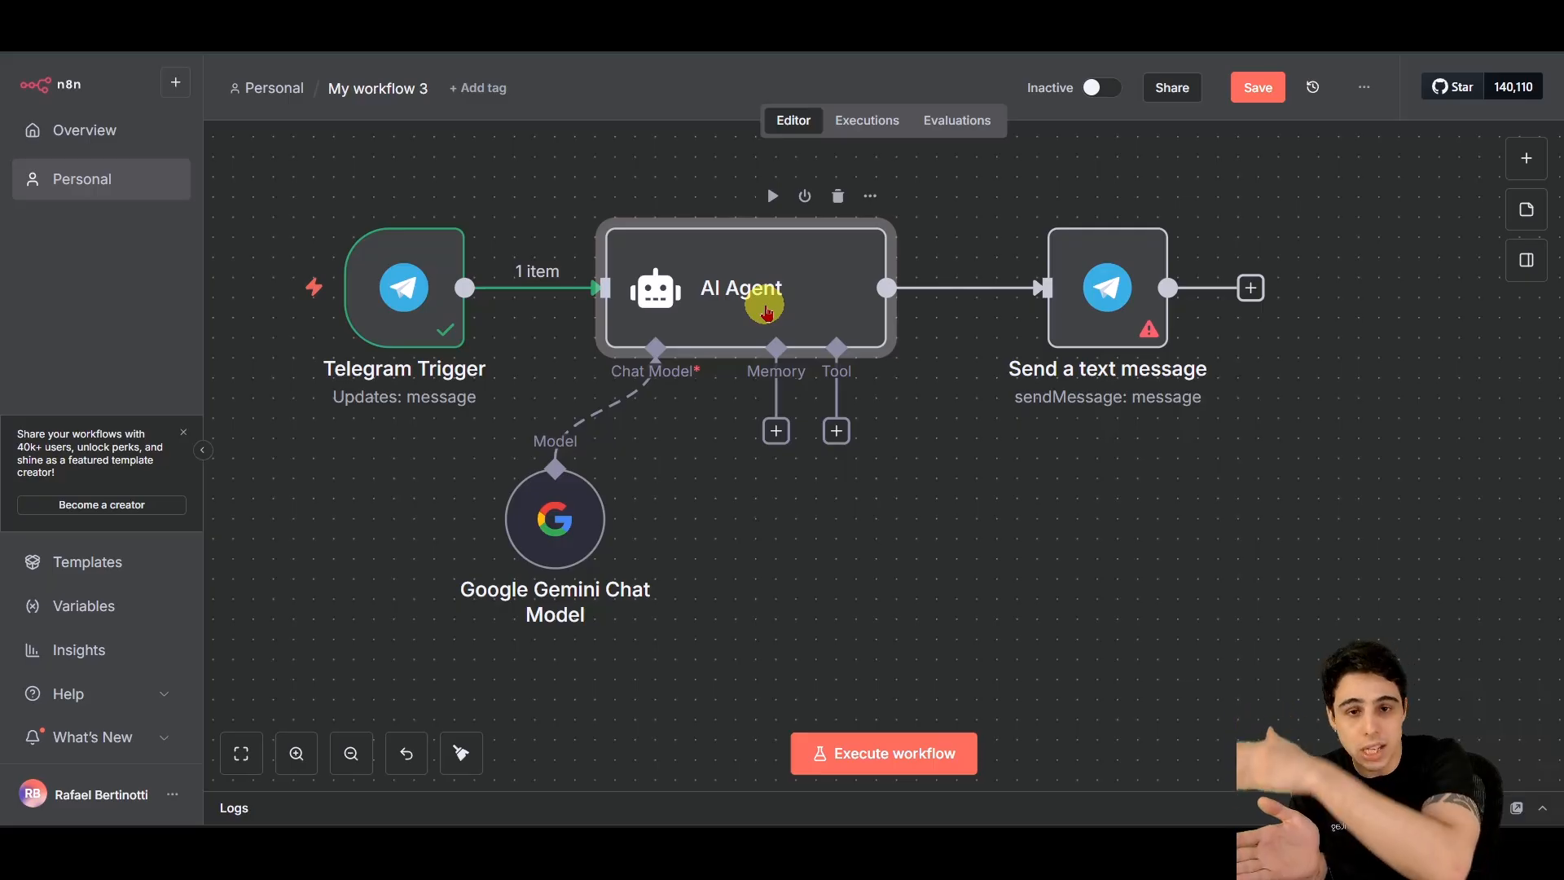
Step: Set the AI Agent prompt source to Define below, using '{{ $json.message.text }}' as the prompt
{"action": "double_click", "coordinate": [705, 295]}
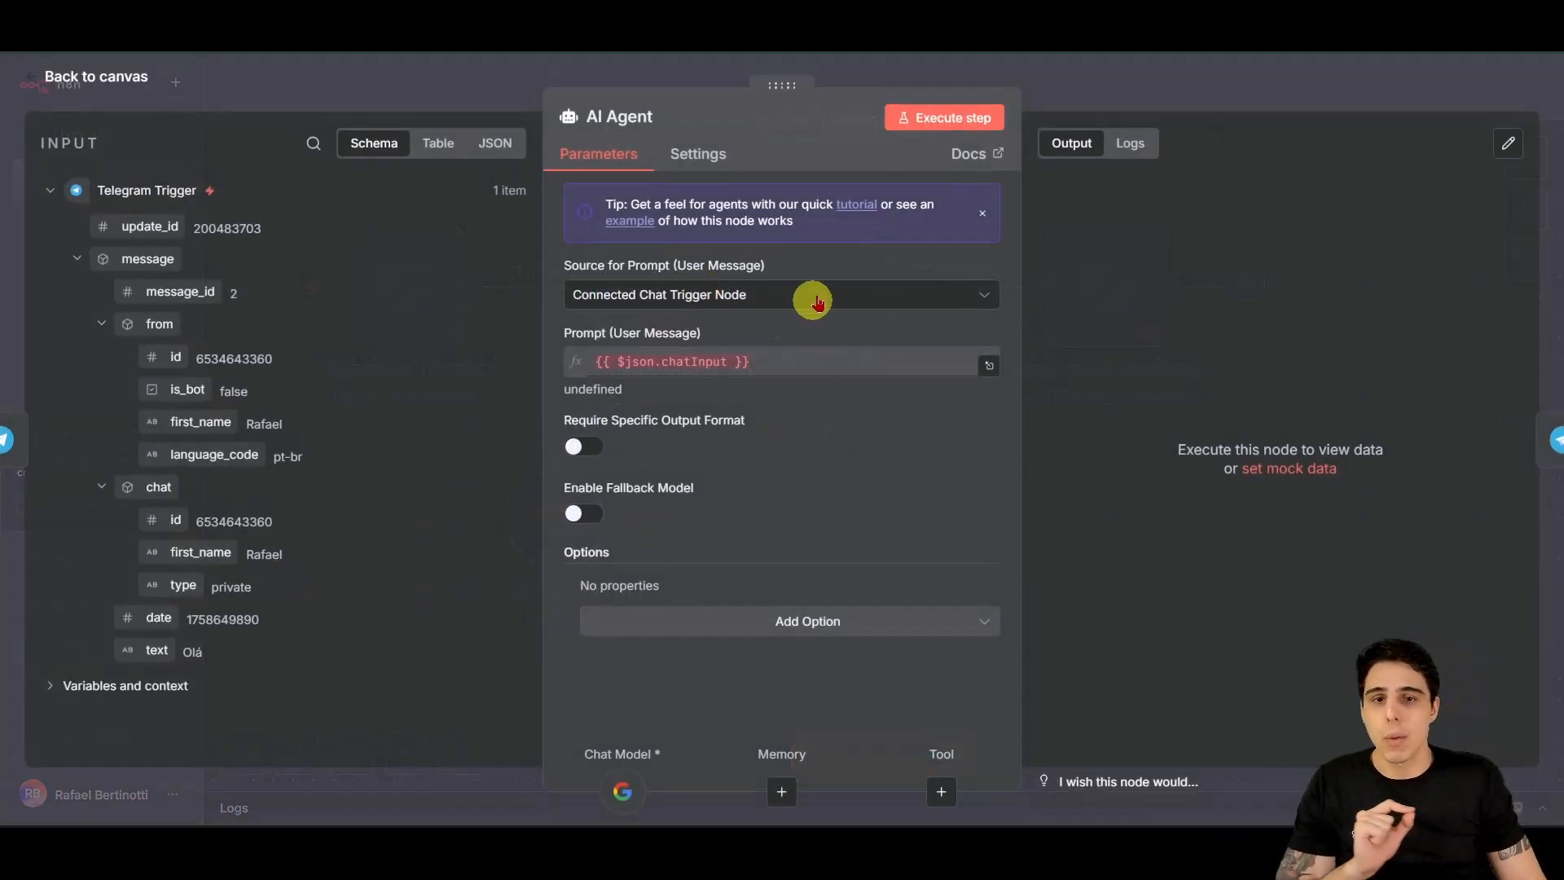
{"action": "left_click", "coordinate": [683, 303]}
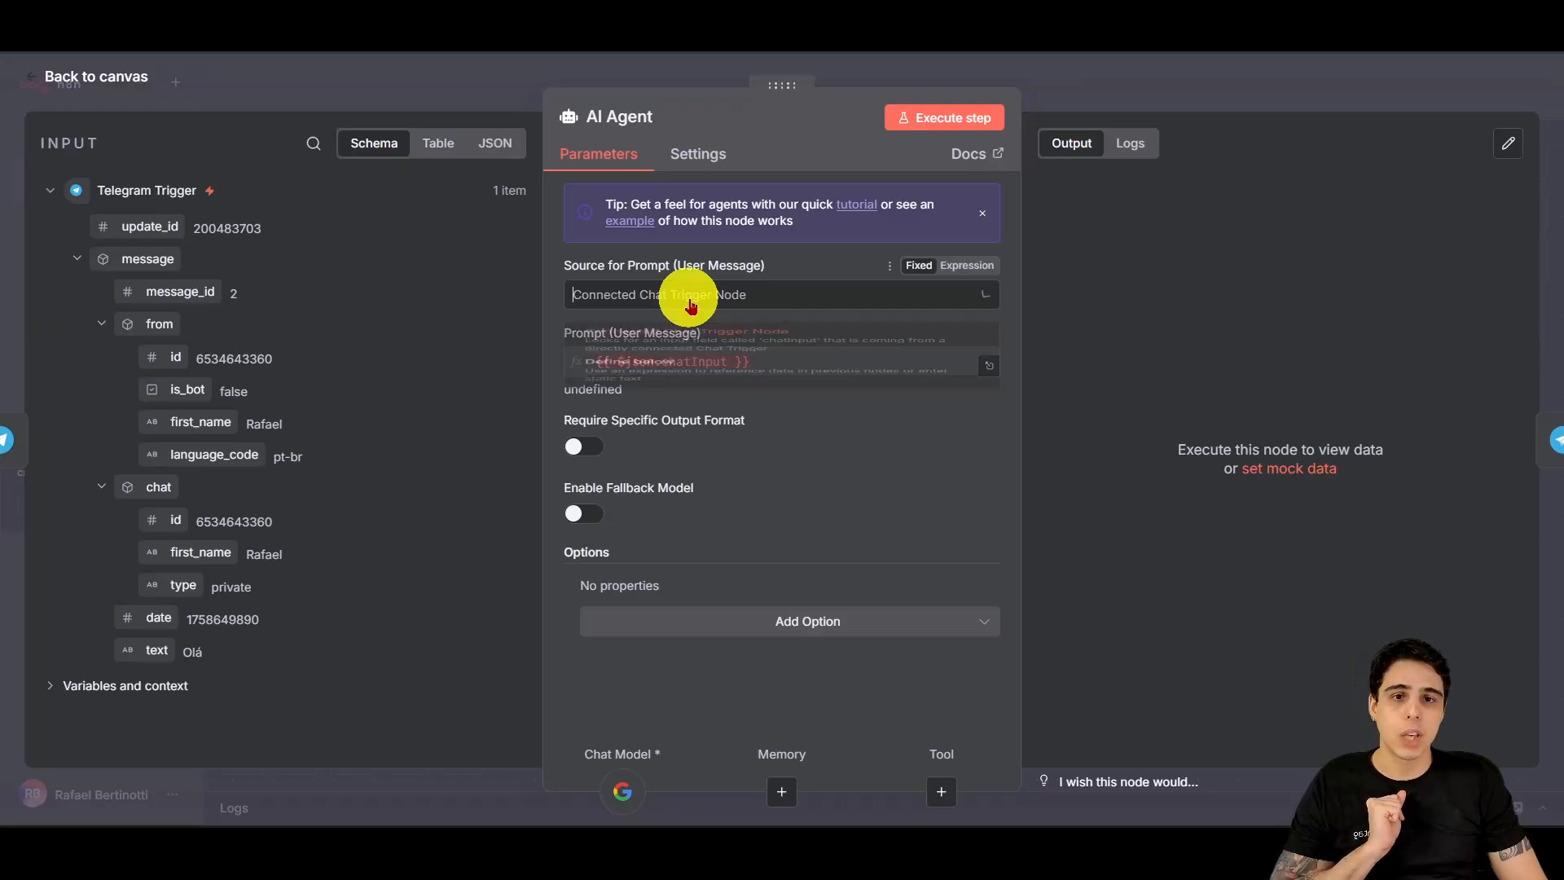
{"action": "left_click", "coordinate": [635, 429]}
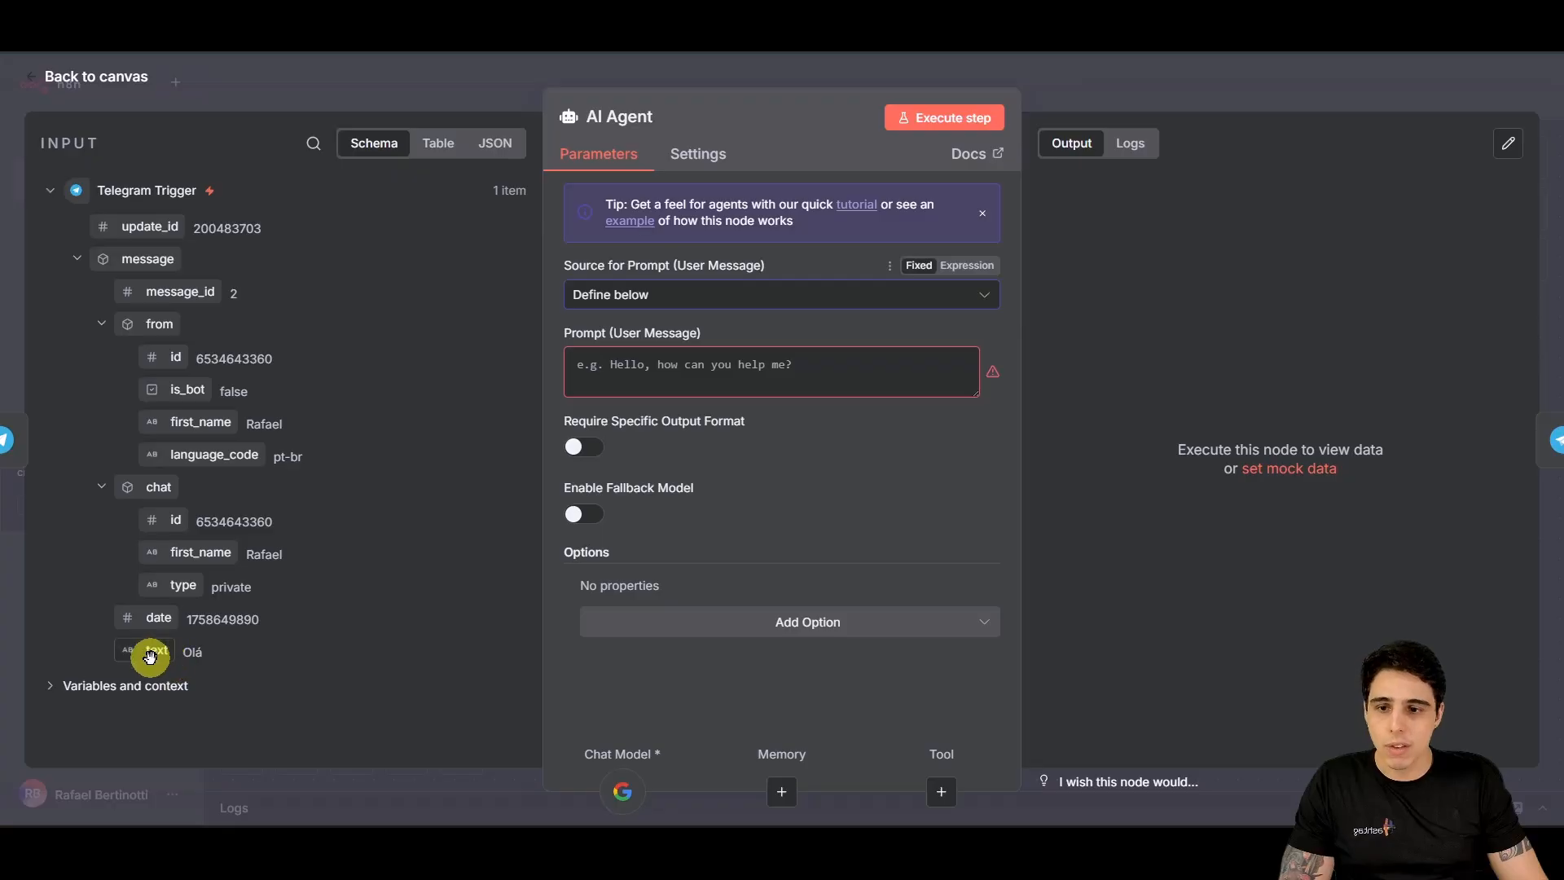
{"action": "left_click_drag", "start_coordinate": [150, 657], "coordinate": [648, 384]}
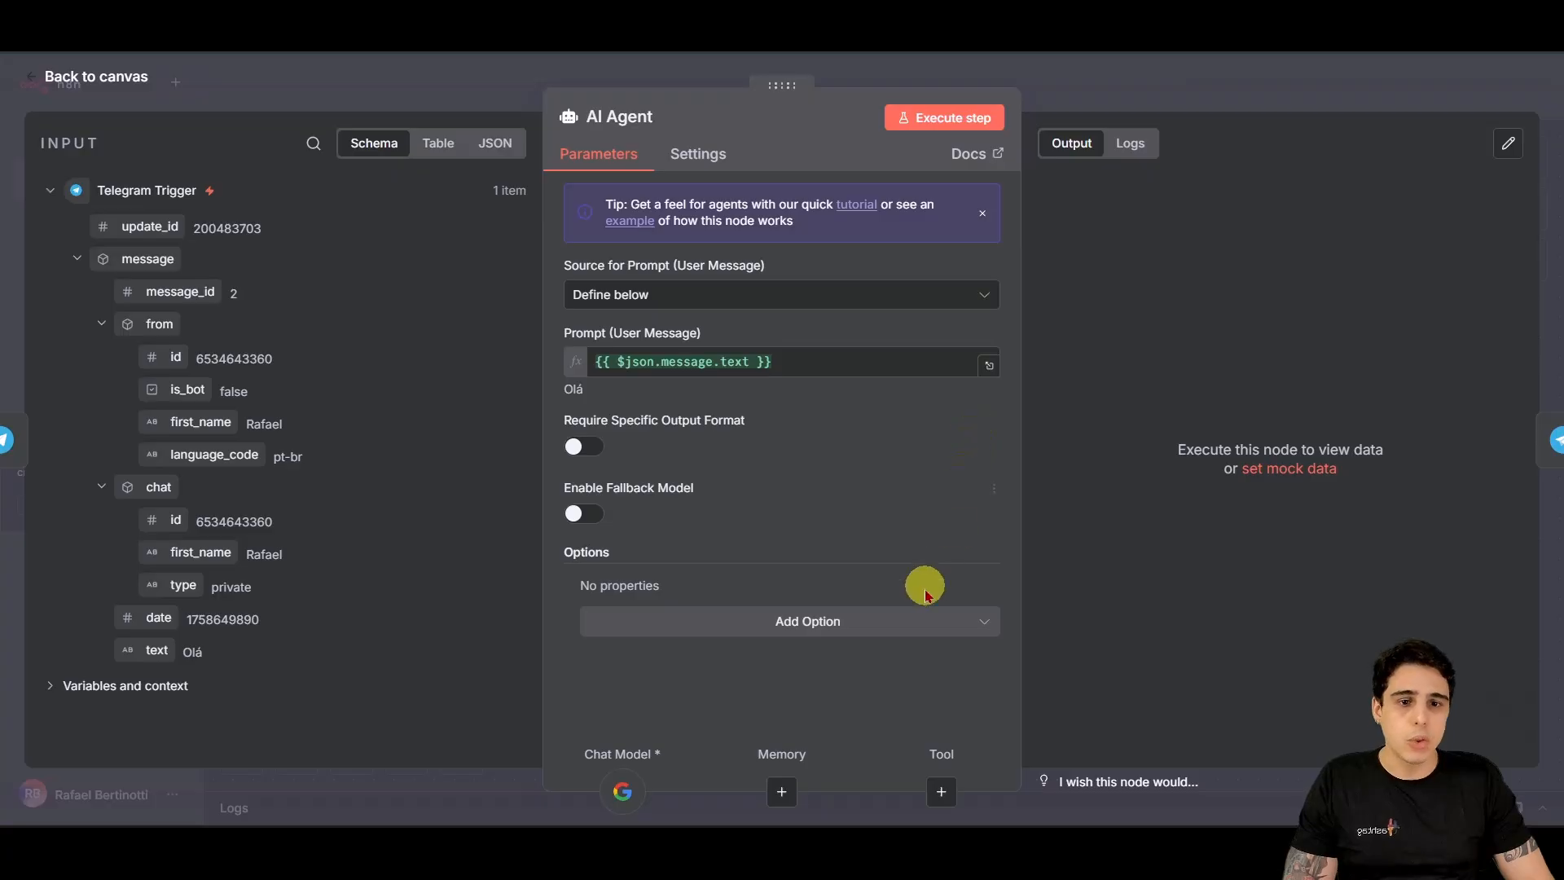
{"action": "left_click", "coordinate": [848, 624]}
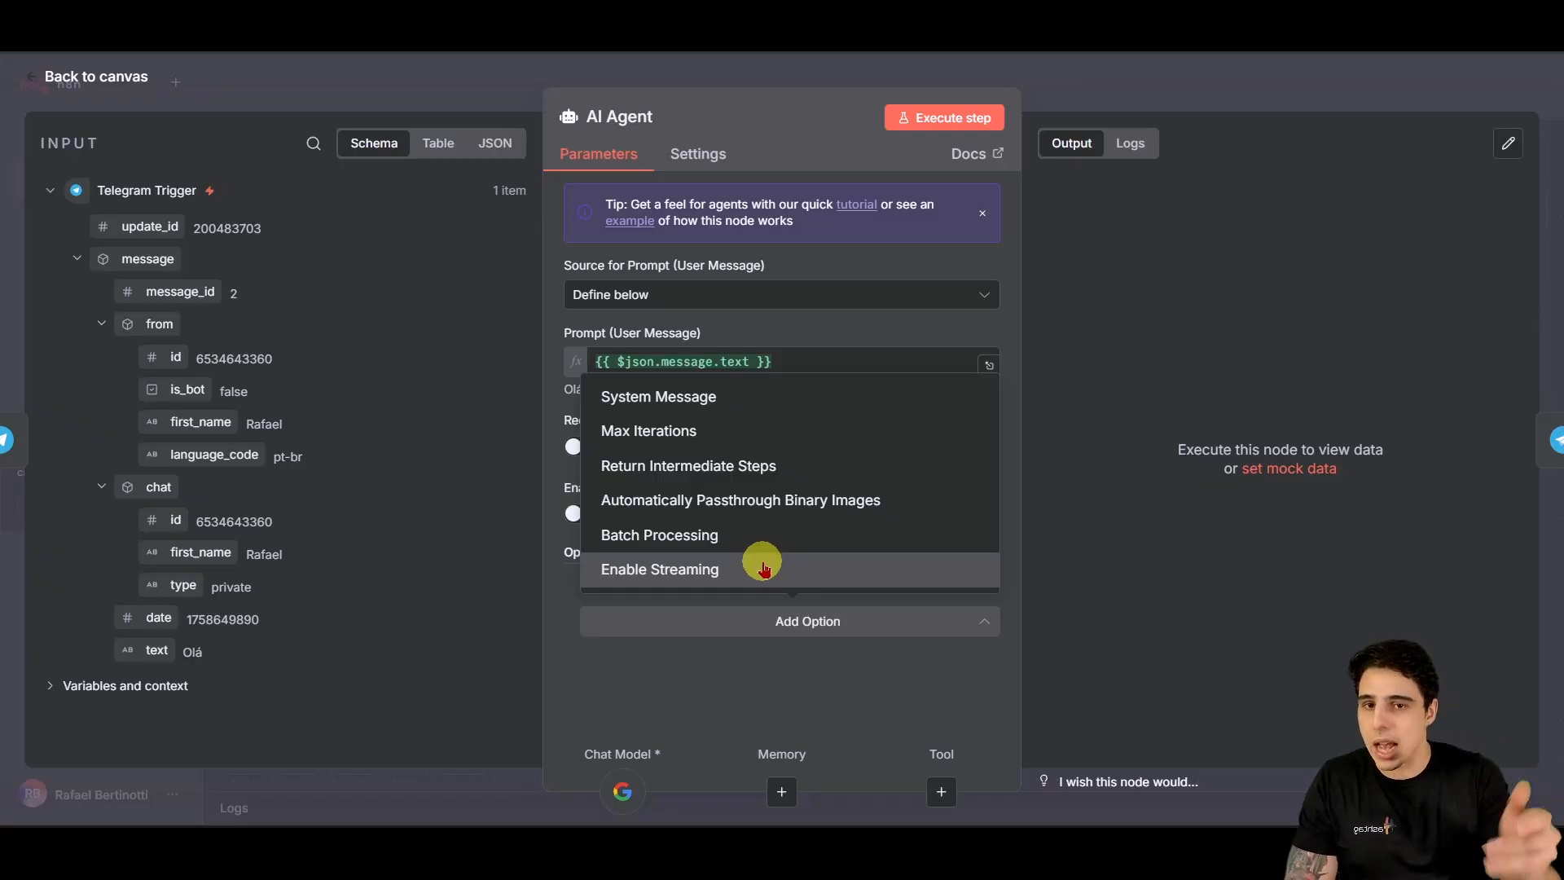
Step: Replace the default system message with one casting the agent as a HashSaúde clinic scheduling employee
{"action": "left_click", "coordinate": [646, 410]}
{"action": "scroll", "coordinate": [733, 567], "scroll_direction": "down", "scroll_amount": 1}
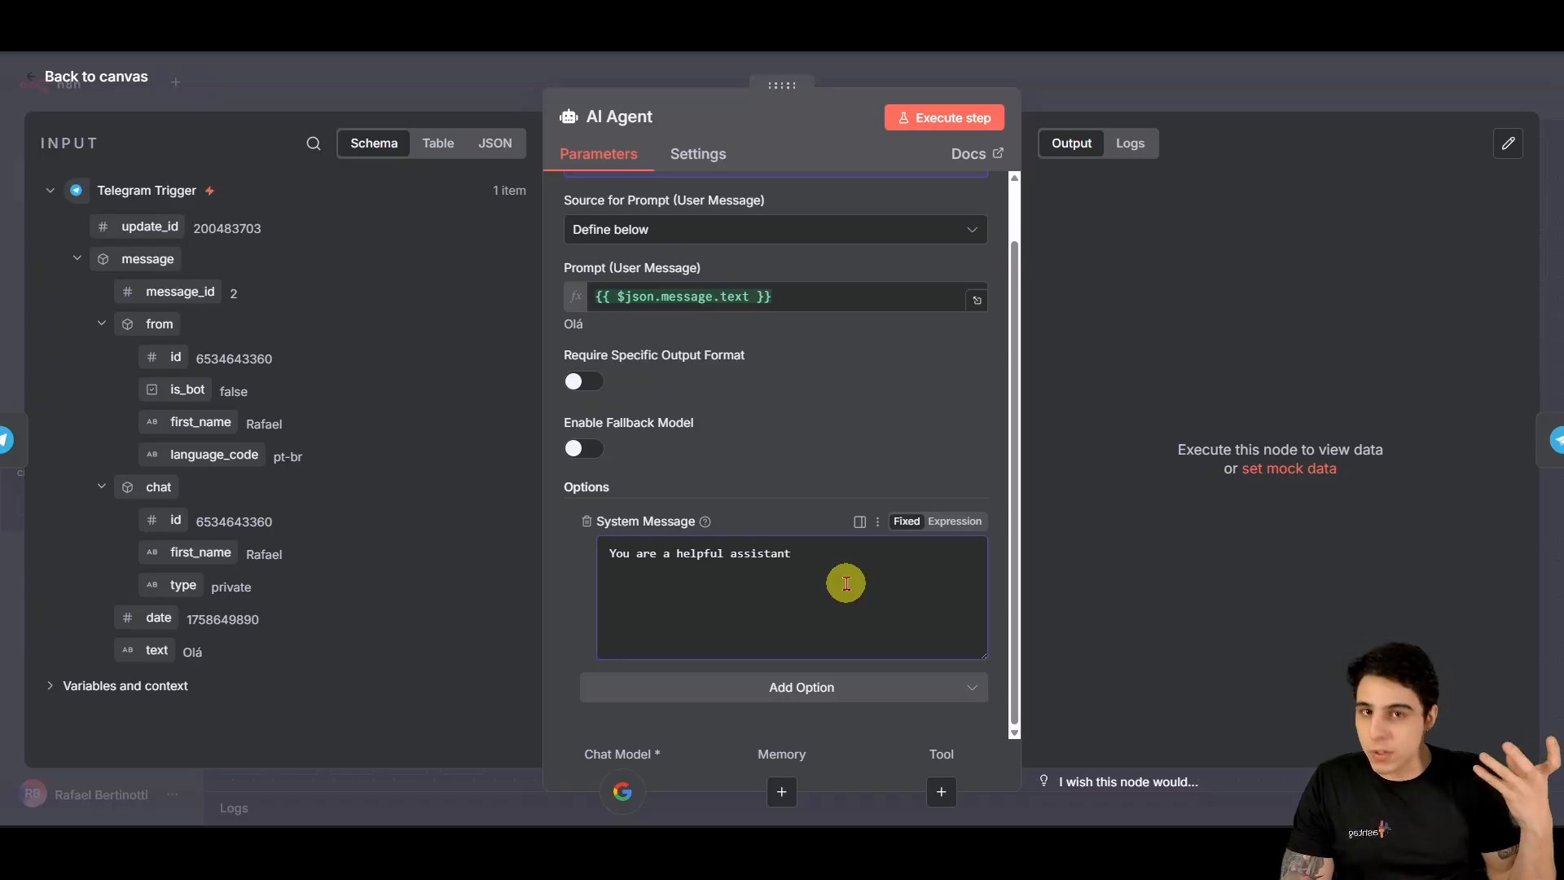
{"action": "left_click_drag", "start_coordinate": [845, 584], "coordinate": [615, 570]}
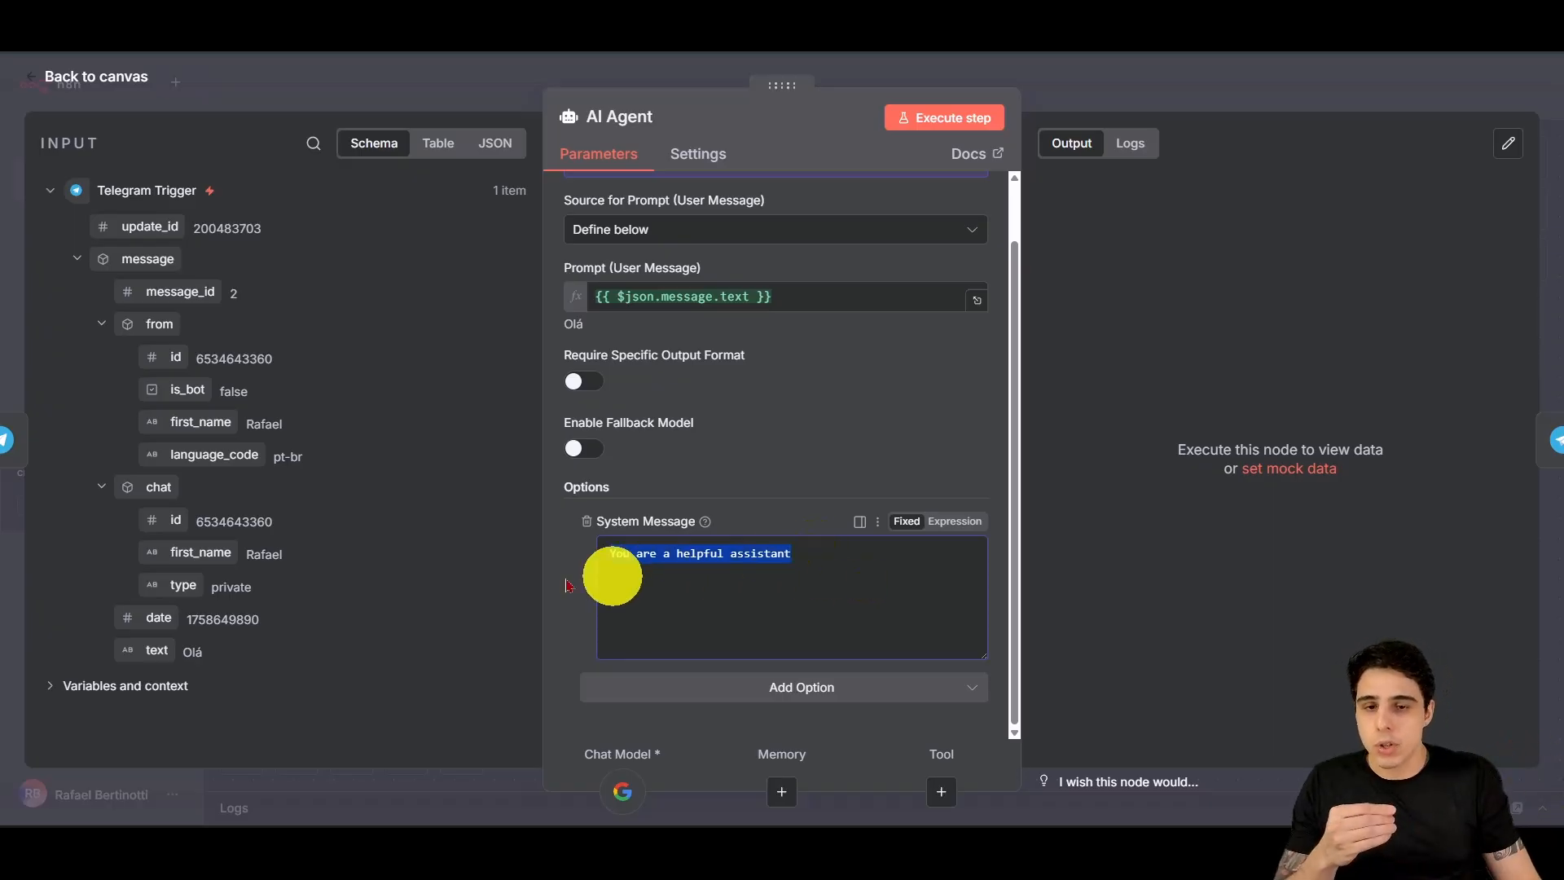
{"action": "type", "text": "Vo"}
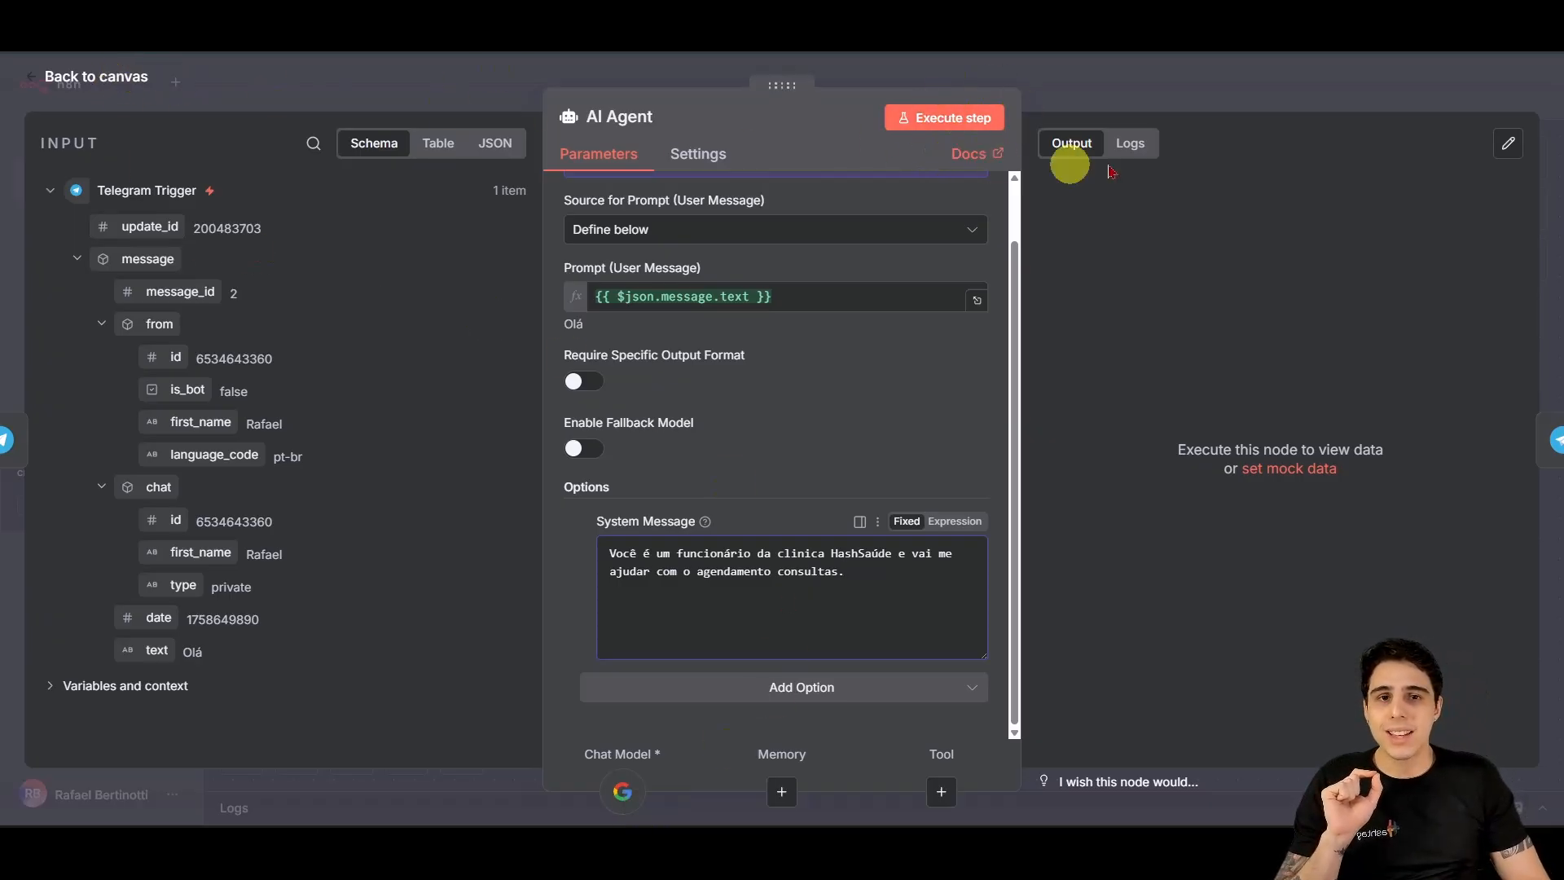
{"action": "left_click", "coordinate": [198, 71]}
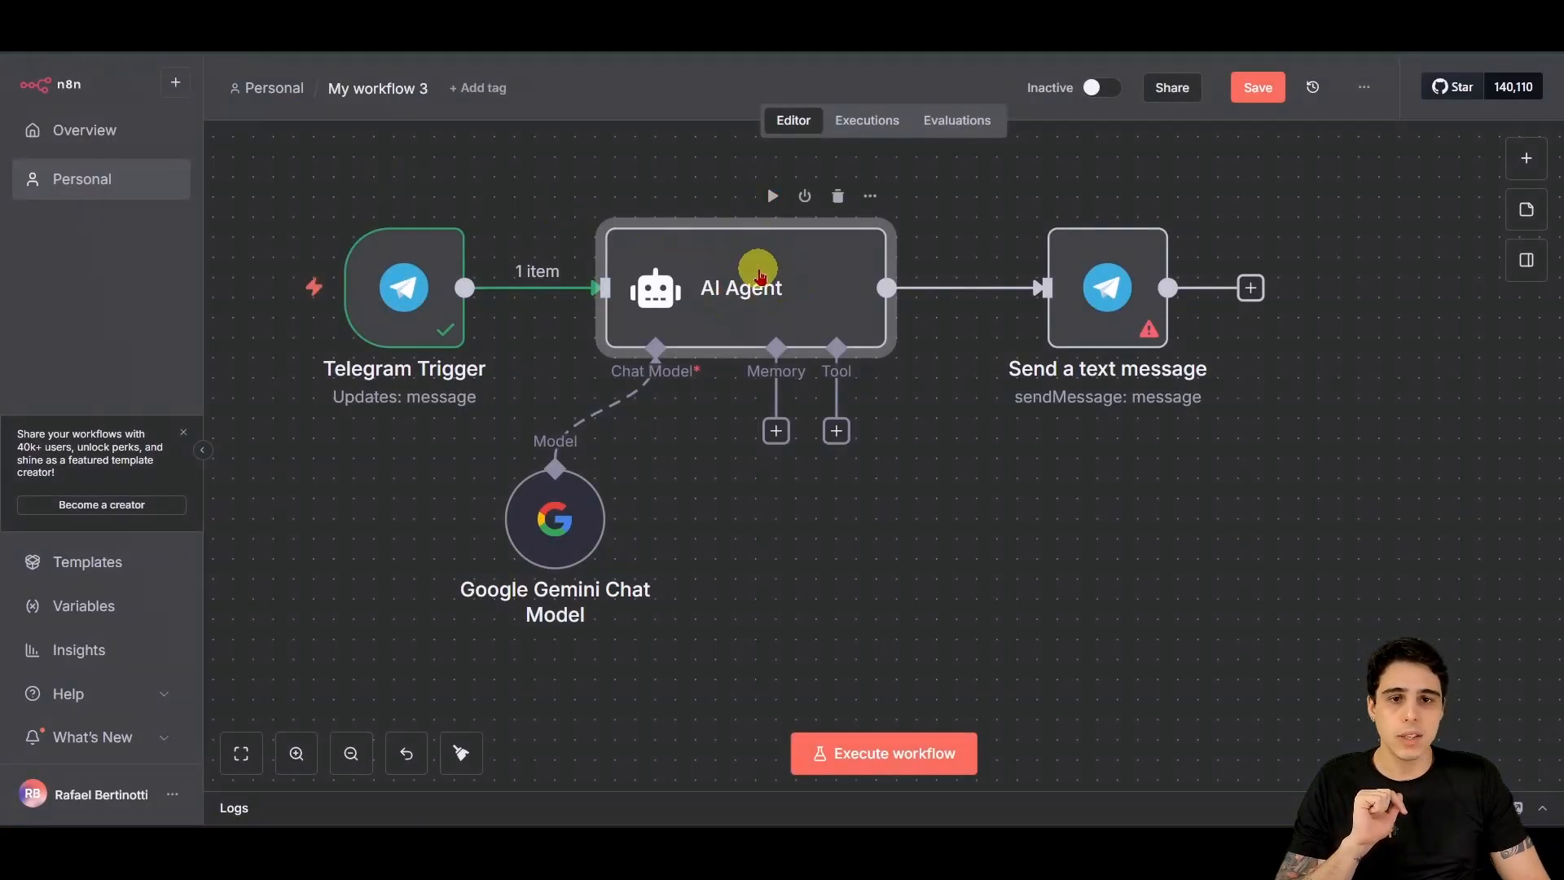
Step: Execute the AI Agent step and read its Portuguese HashSaúde welcome reply
{"action": "double_click", "coordinate": [760, 277]}
{"action": "left_click", "coordinate": [921, 117]}
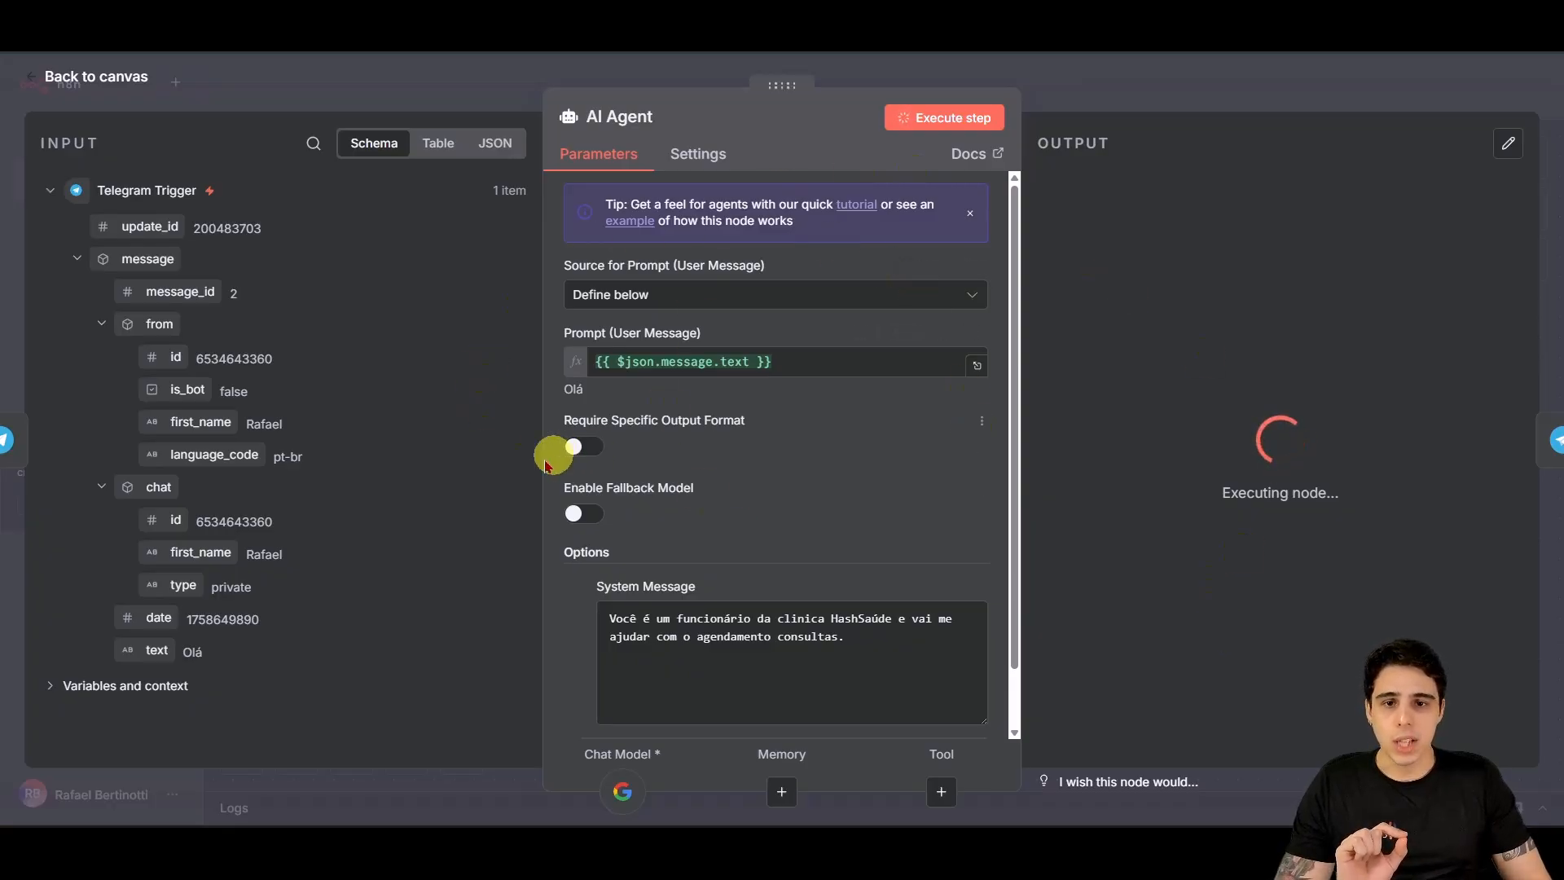
{"action": "left_click", "coordinate": [106, 76]}
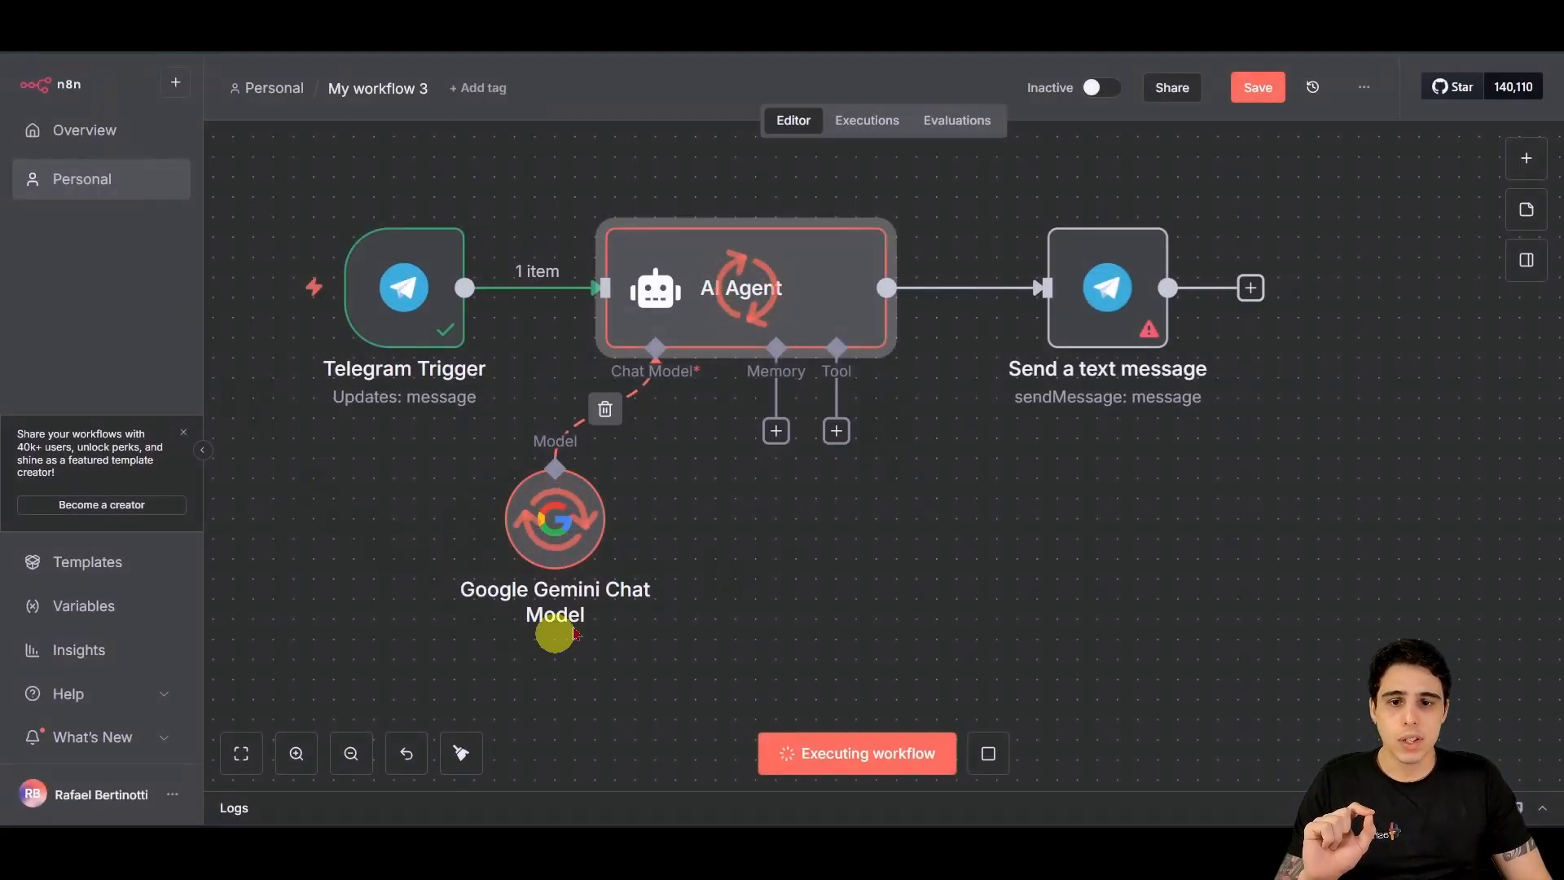
{"action": "double_click", "coordinate": [691, 286]}
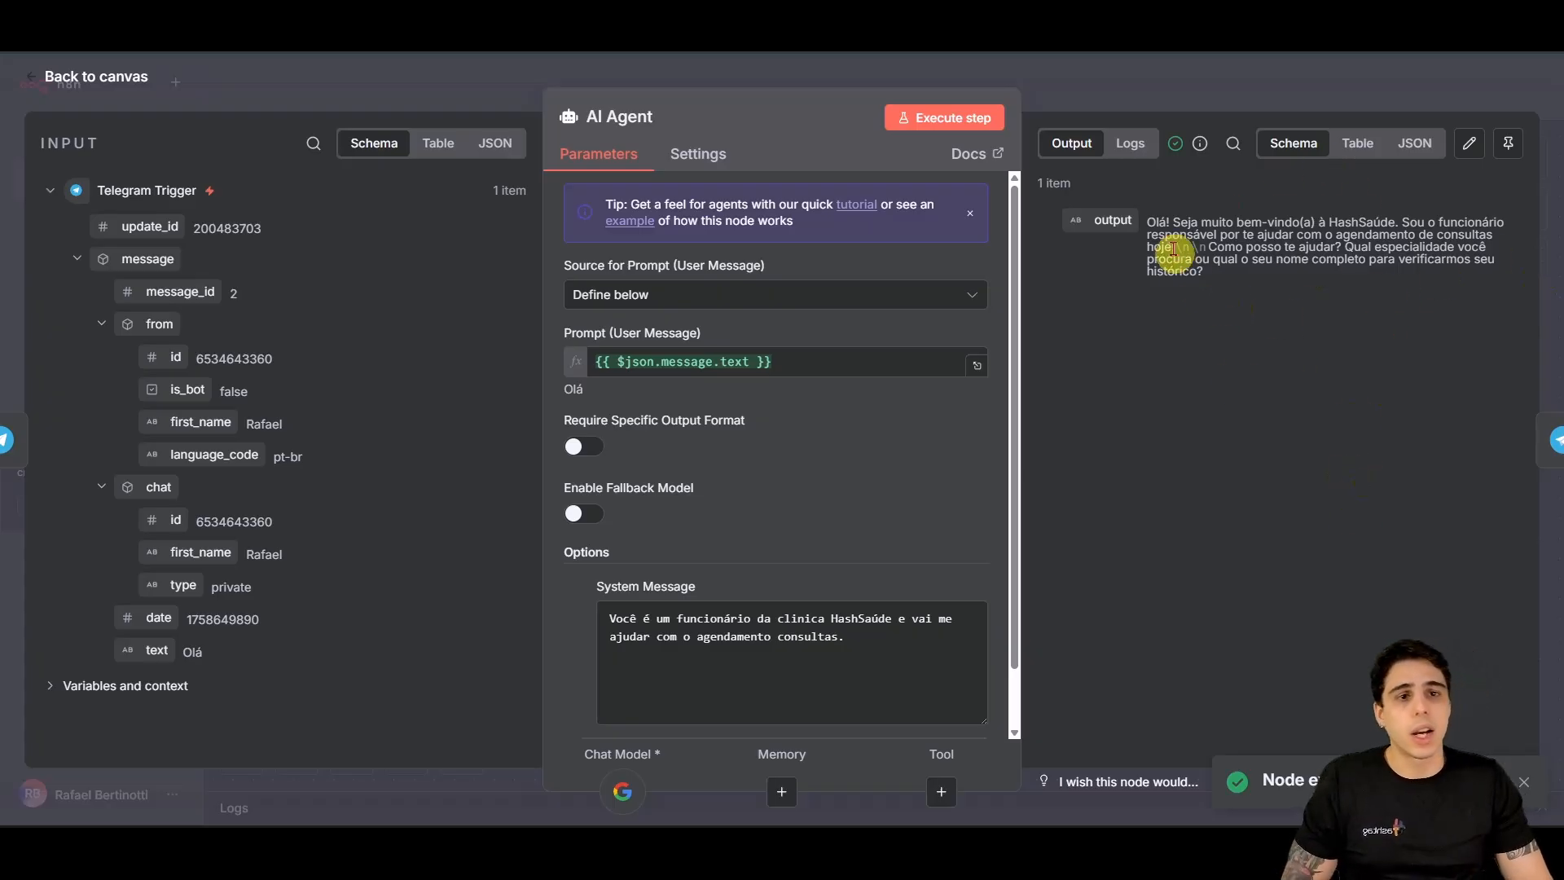
{"action": "left_click_drag", "start_coordinate": [1148, 224], "coordinate": [1449, 264]}
{"action": "left_click", "coordinate": [1442, 300]}
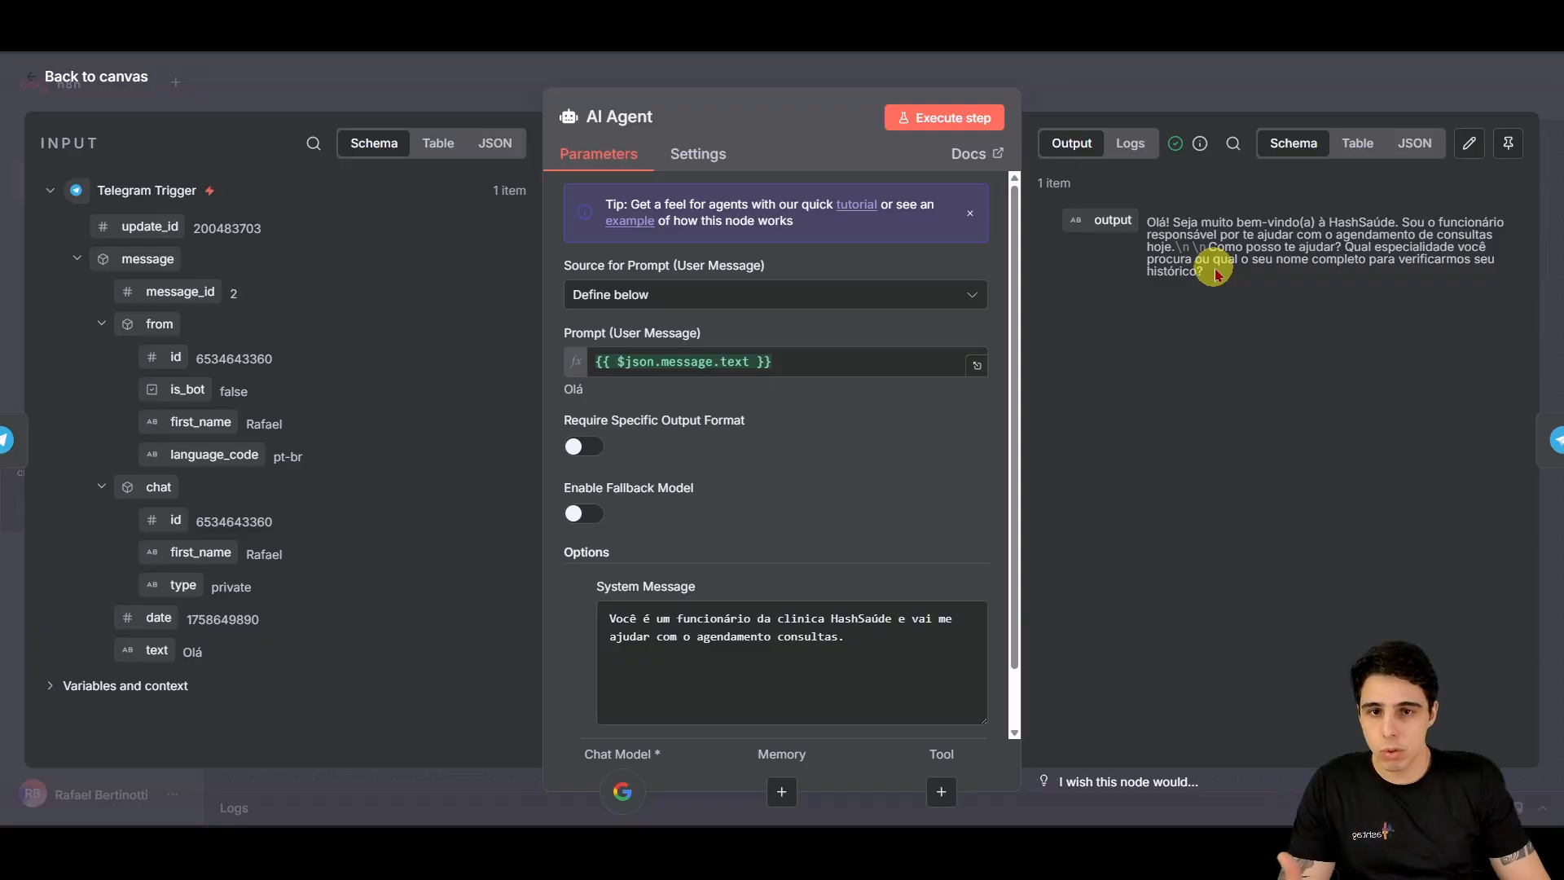
Step: Review the /start and Olá messages in Telegram Web, then close the AI Agent editor
{"action": "left_click", "coordinate": [845, 784]}
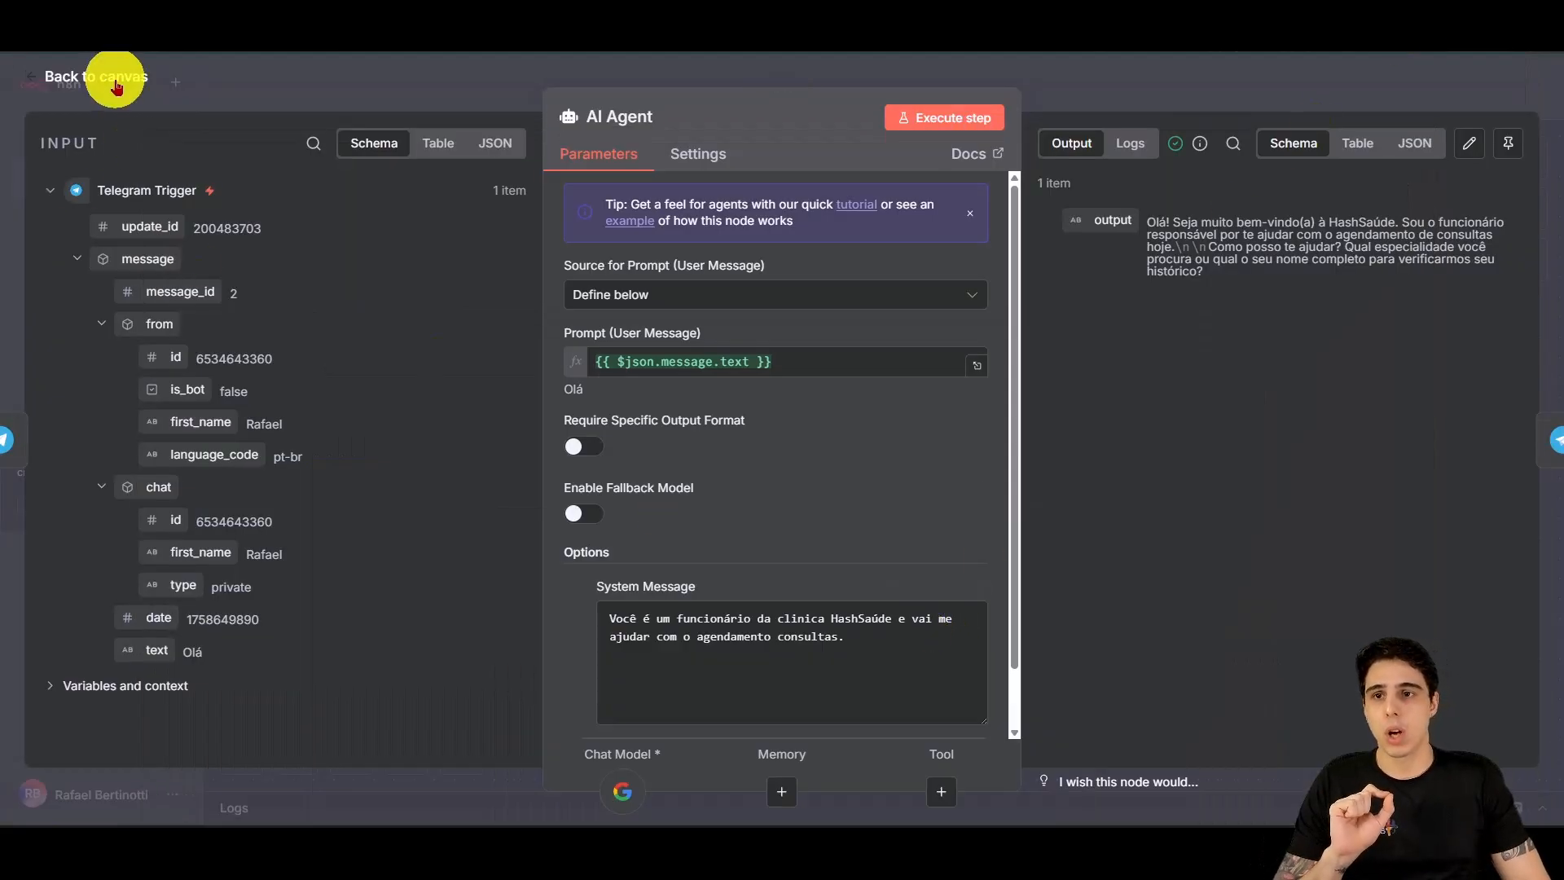
{"action": "left_click", "coordinate": [117, 81]}
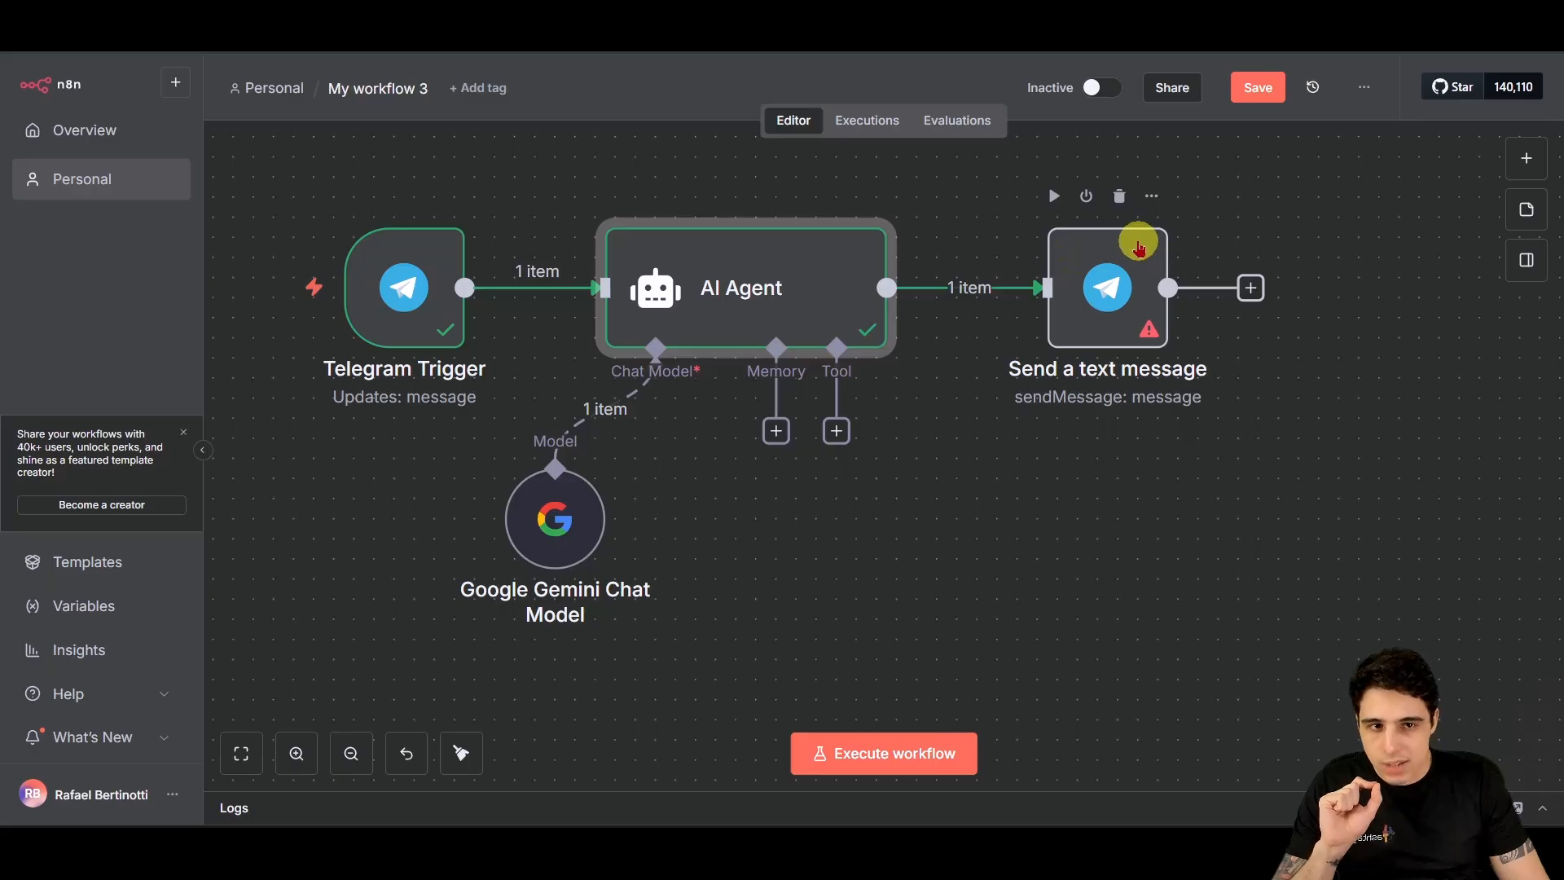
Step: Delete the 123456 placeholder Chat ID from 'Send a text message' and reopen the node
{"action": "double_click", "coordinate": [1104, 297]}
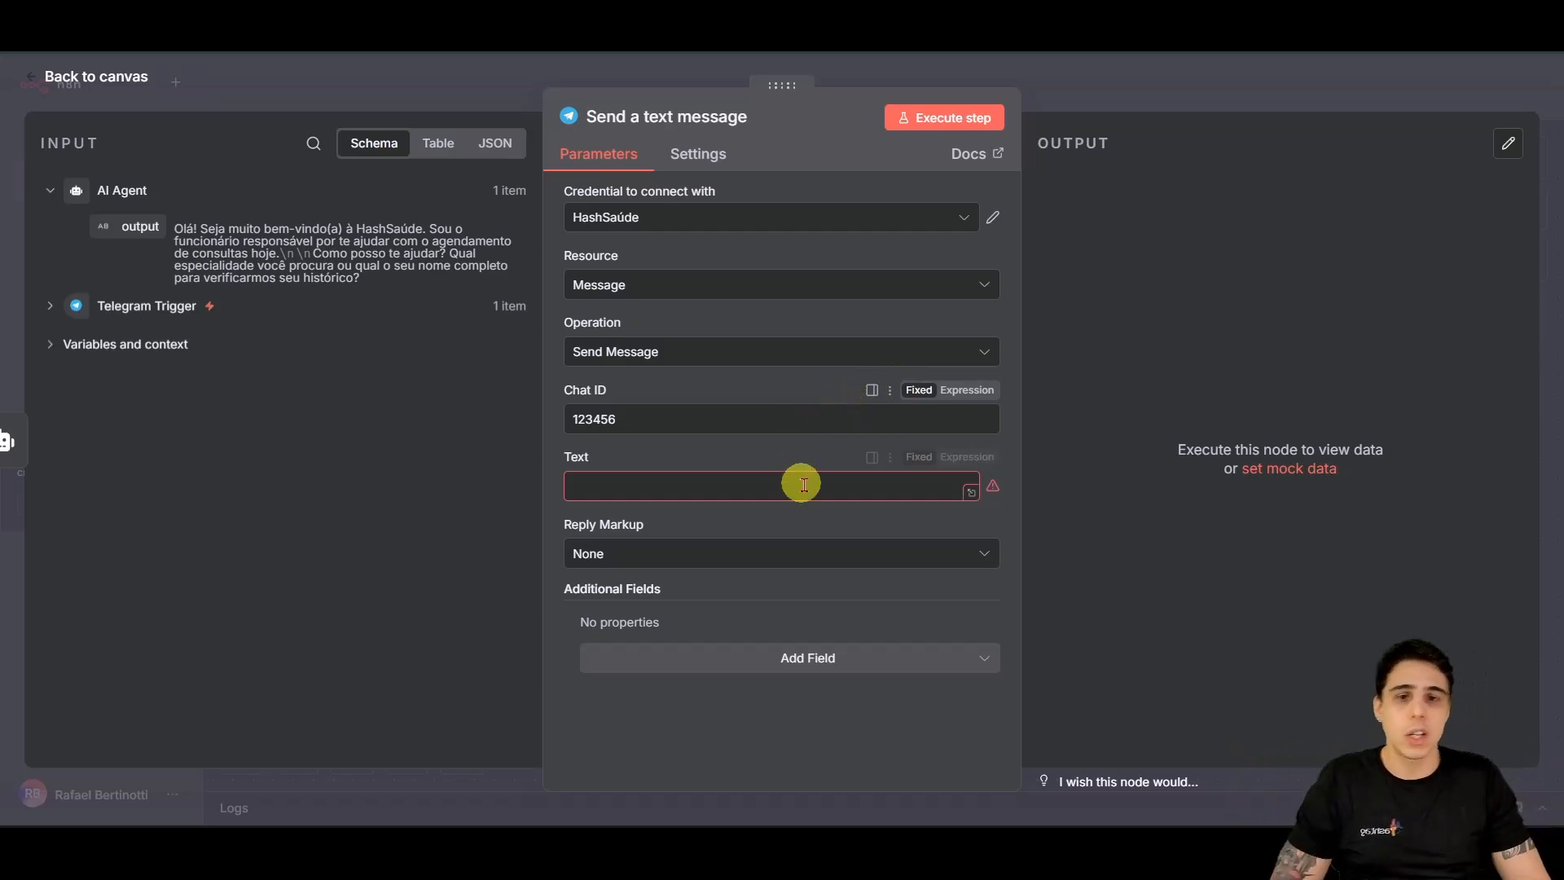
{"action": "double_click", "coordinate": [674, 419]}
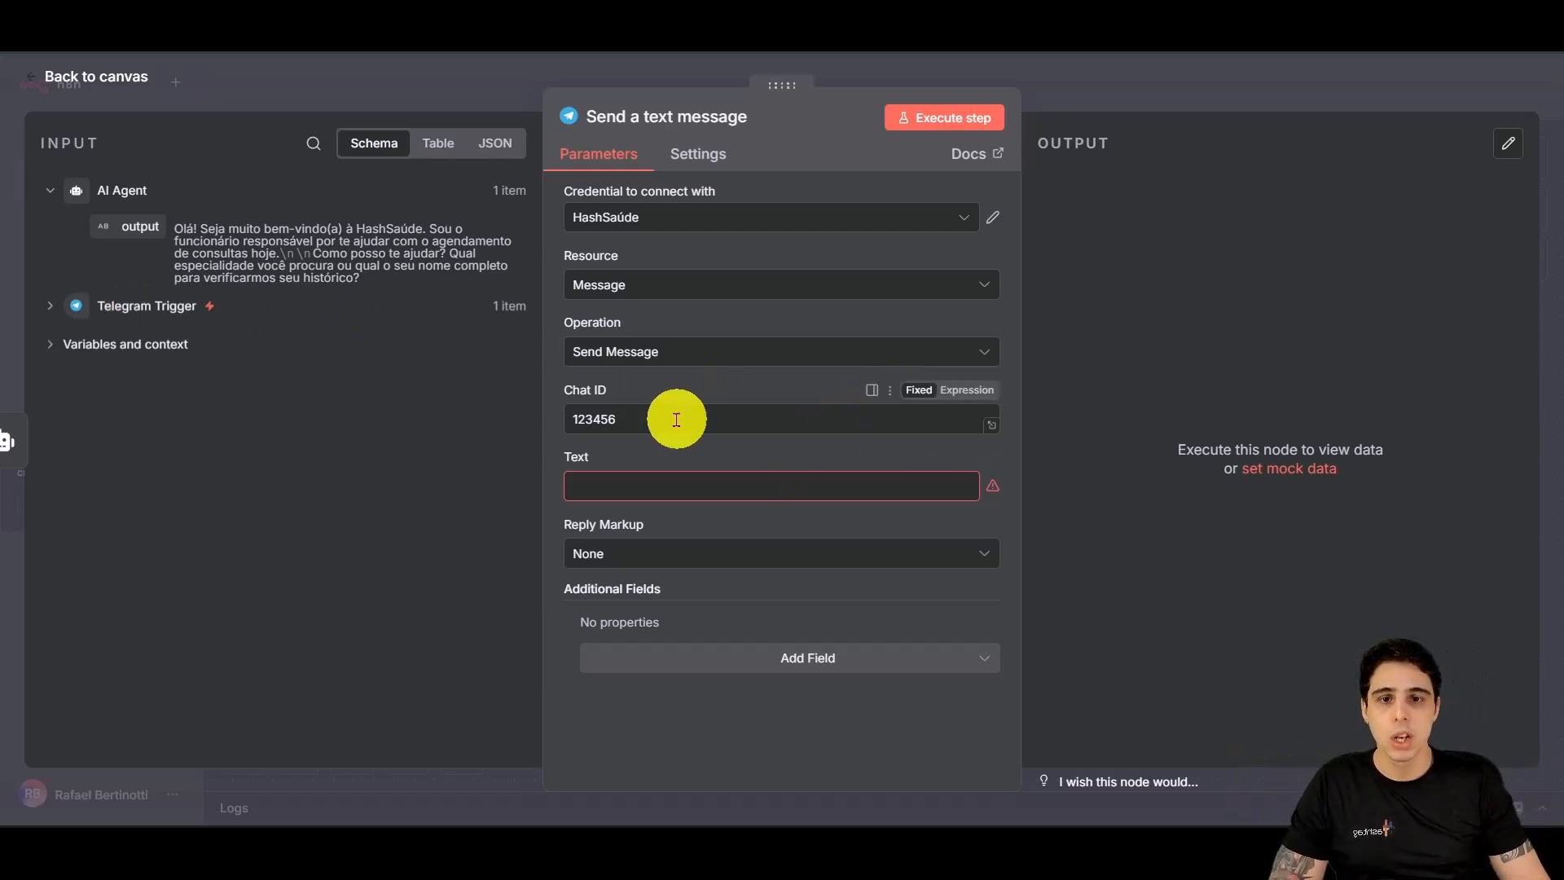
{"action": "key", "text": "BackSpace"}
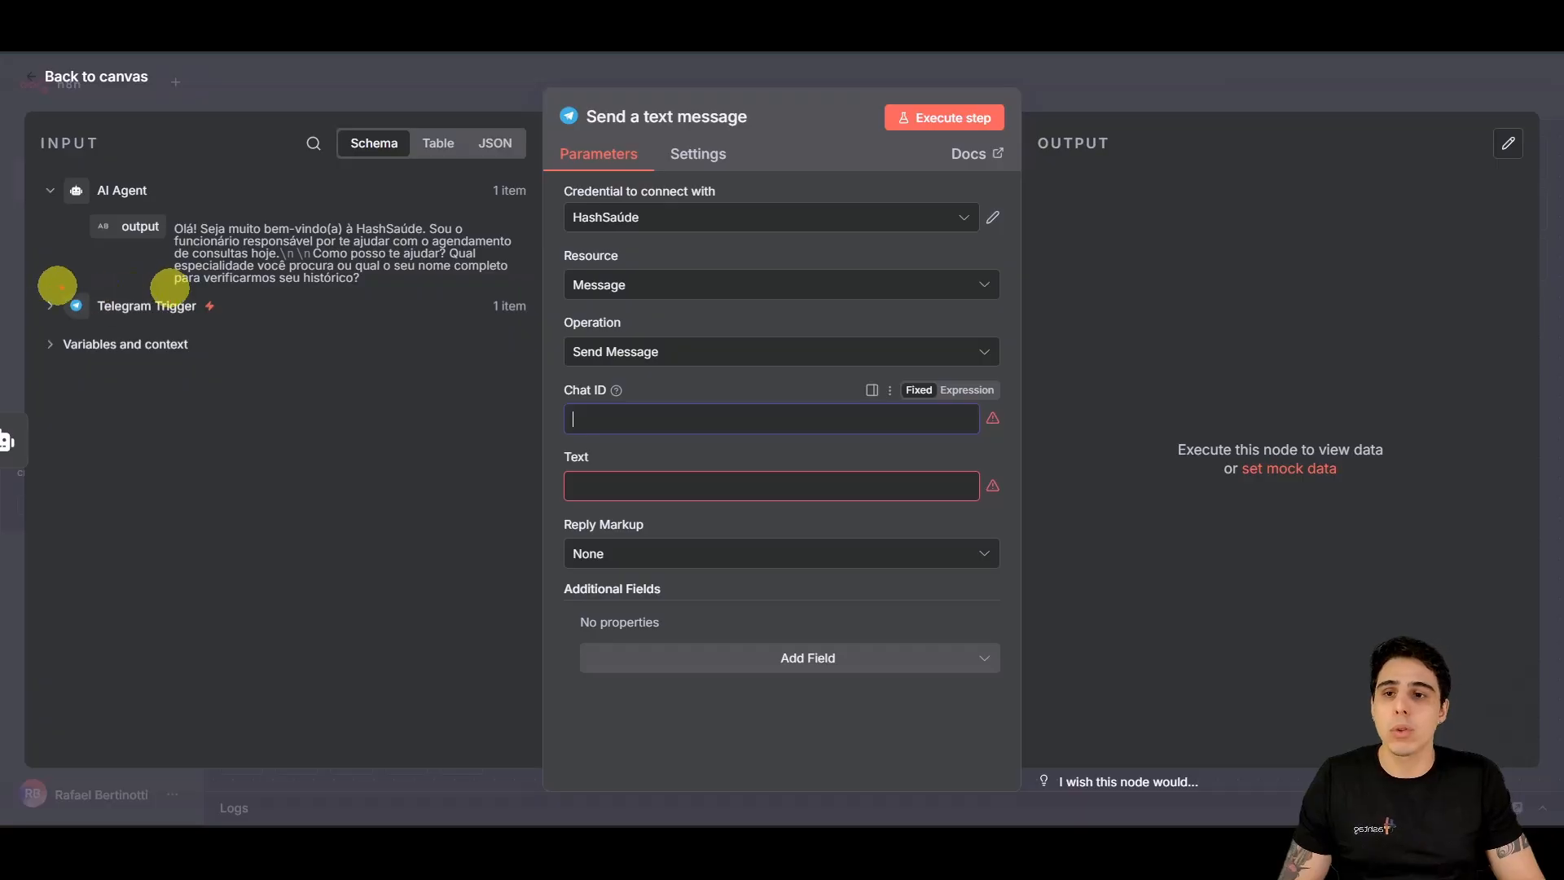
{"action": "left_click_drag", "start_coordinate": [38, 287], "coordinate": [253, 321]}
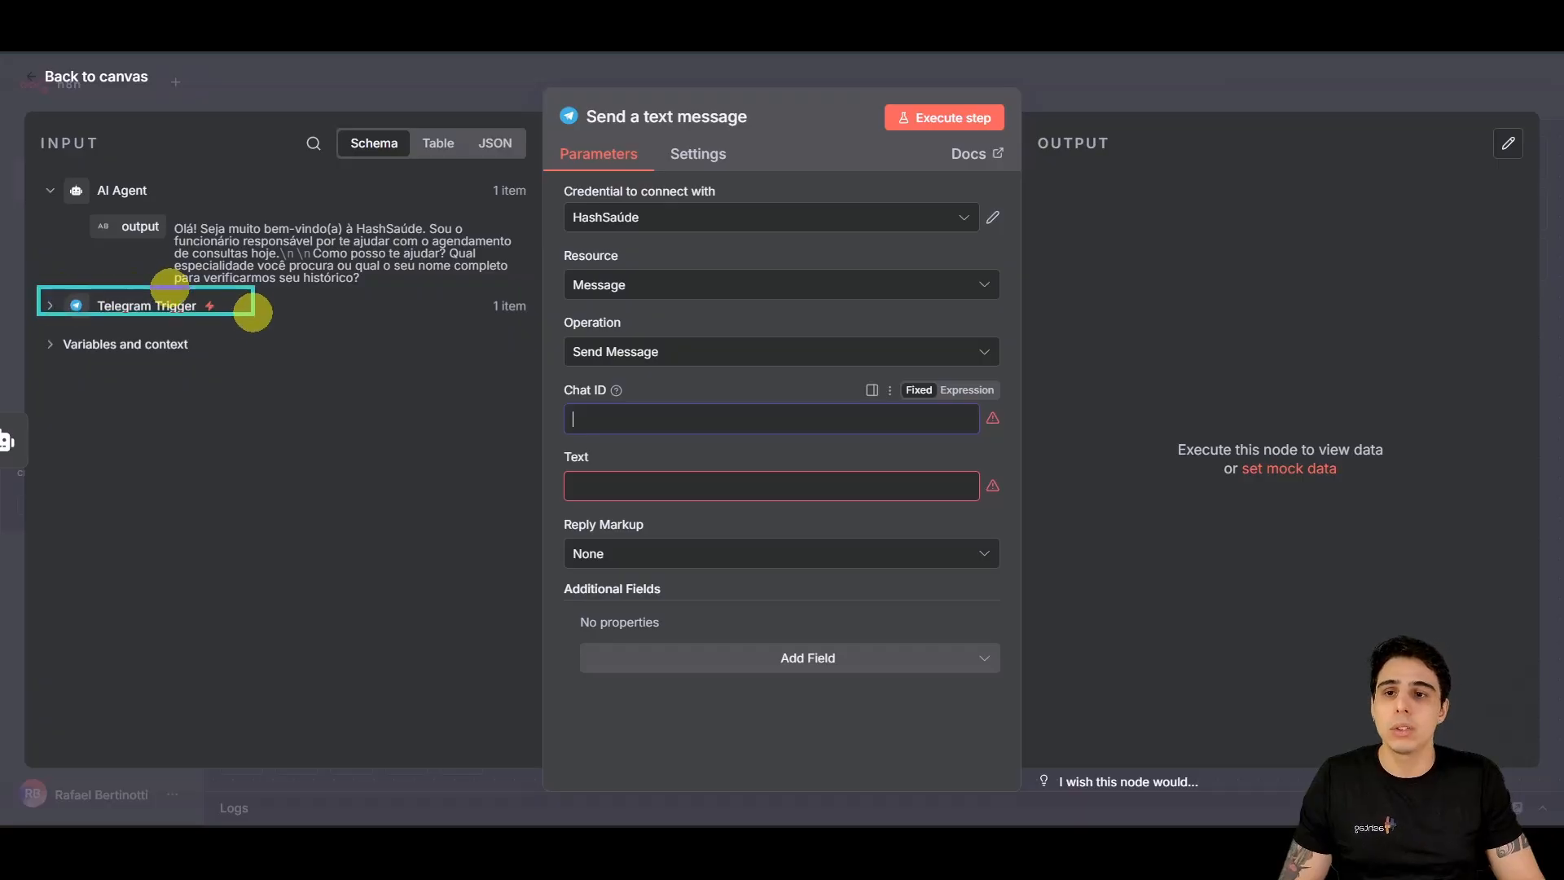
{"action": "left_click", "coordinate": [91, 76]}
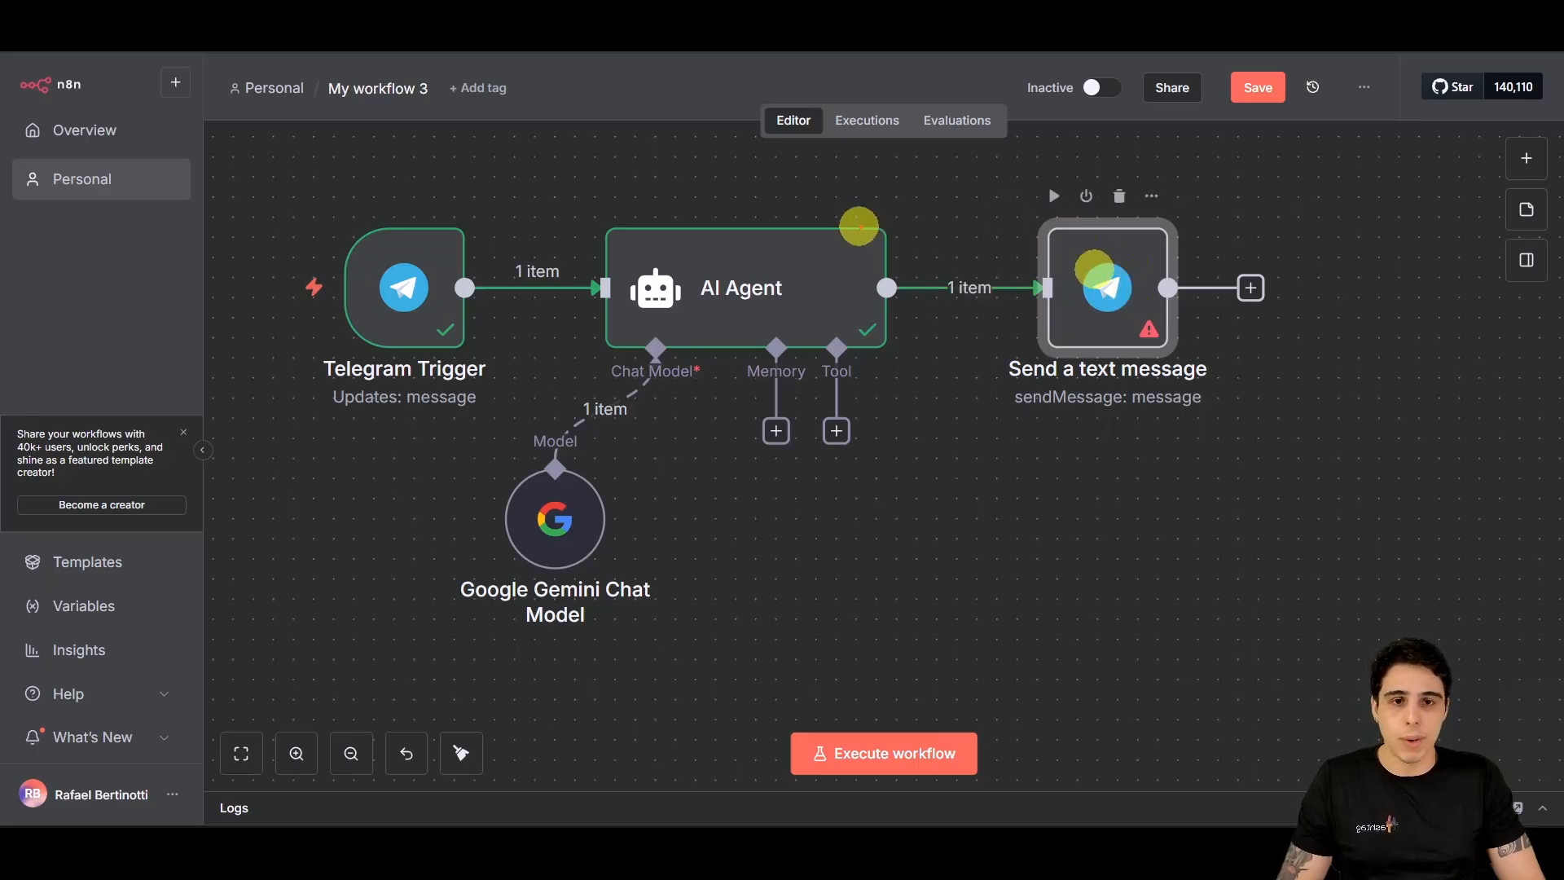
{"action": "left_click_drag", "start_coordinate": [876, 159], "coordinate": [807, 224]}
{"action": "left_click_drag", "start_coordinate": [489, 191], "coordinate": [452, 233]}
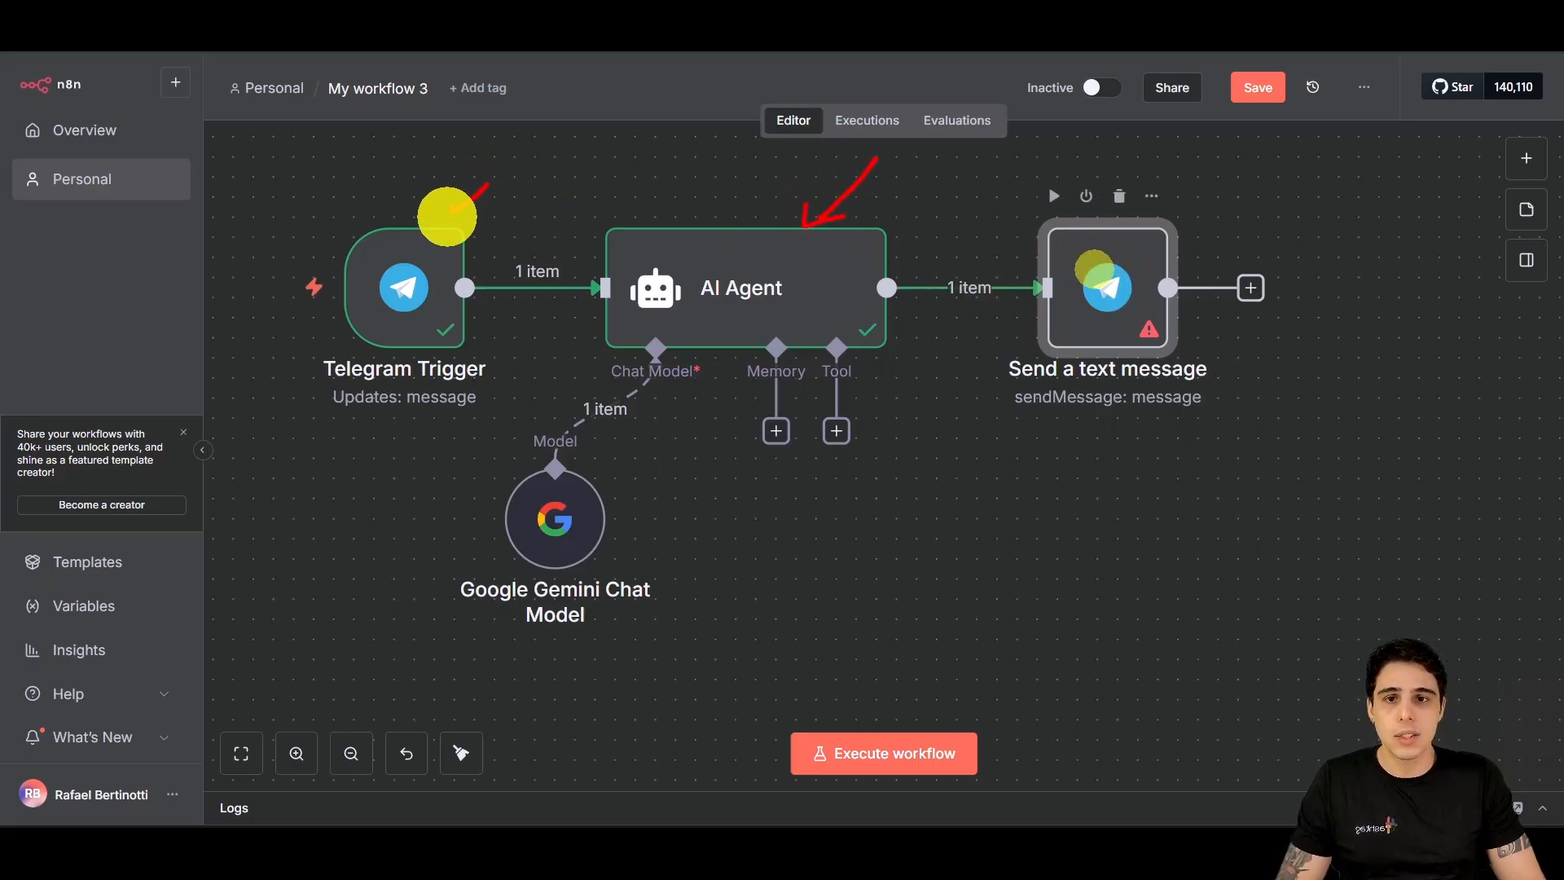
{"action": "double_click", "coordinate": [1109, 279]}
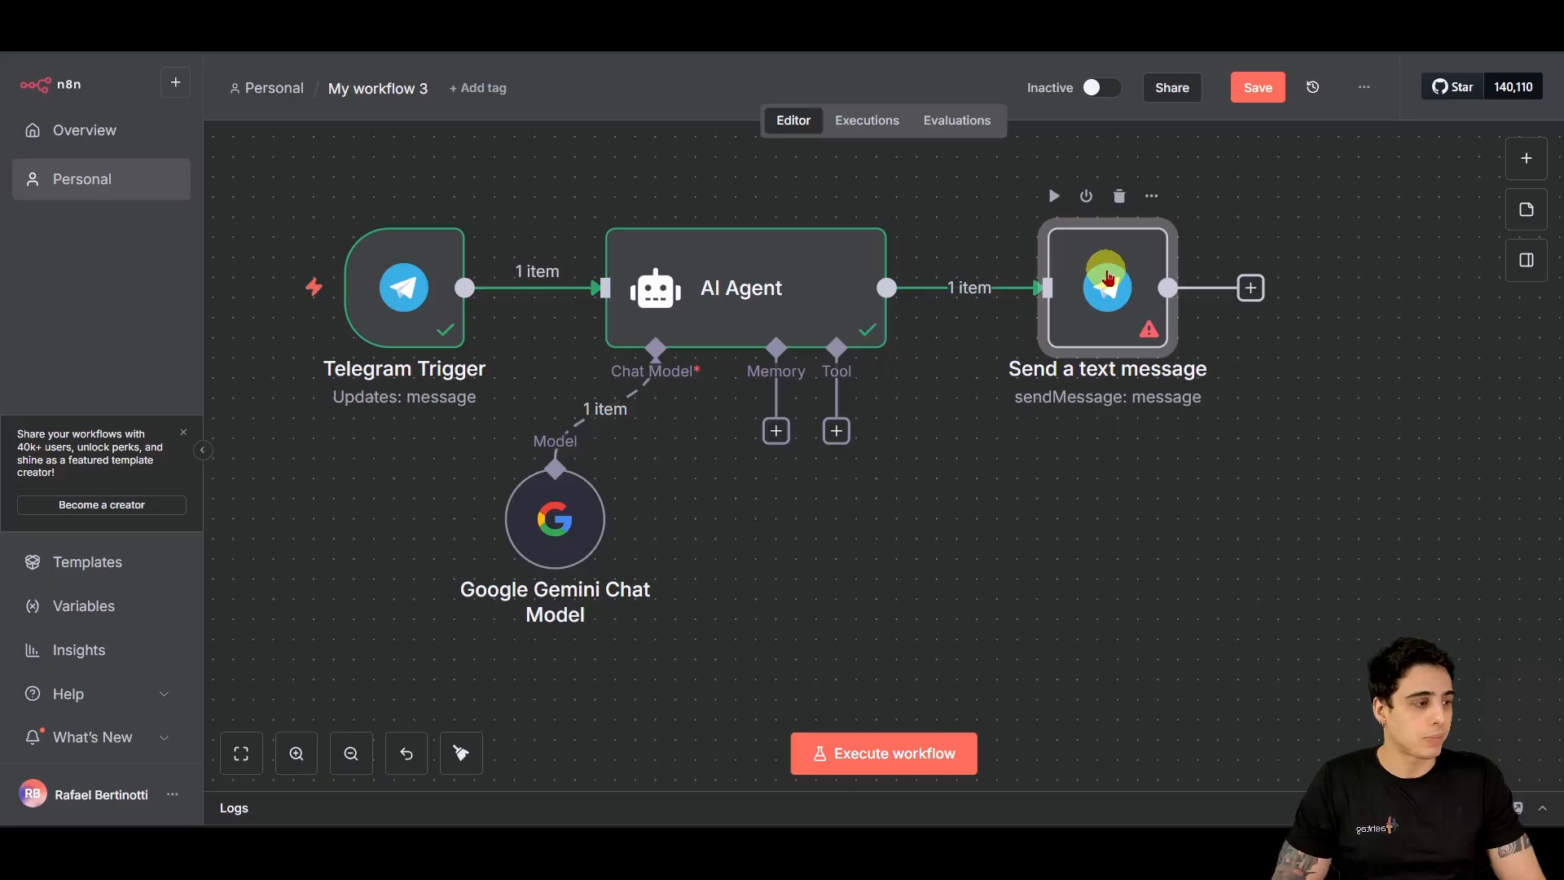
Step: Map the Telegram Trigger's message.from.id into the Chat ID field
{"action": "left_click", "coordinate": [52, 307]}
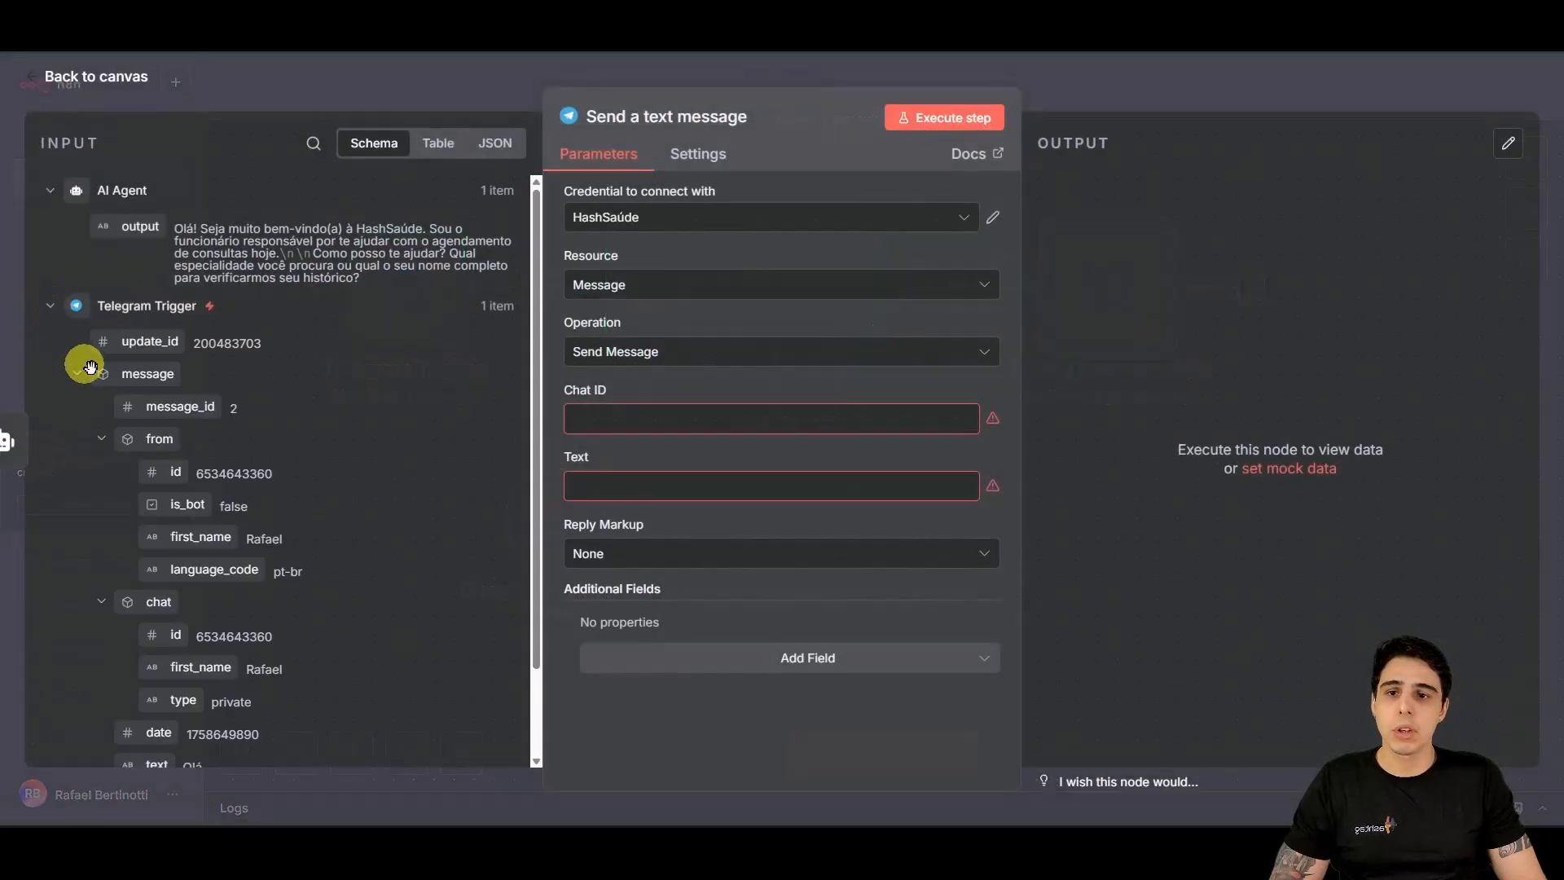
{"action": "left_click_drag", "start_coordinate": [423, 689], "coordinate": [774, 419]}
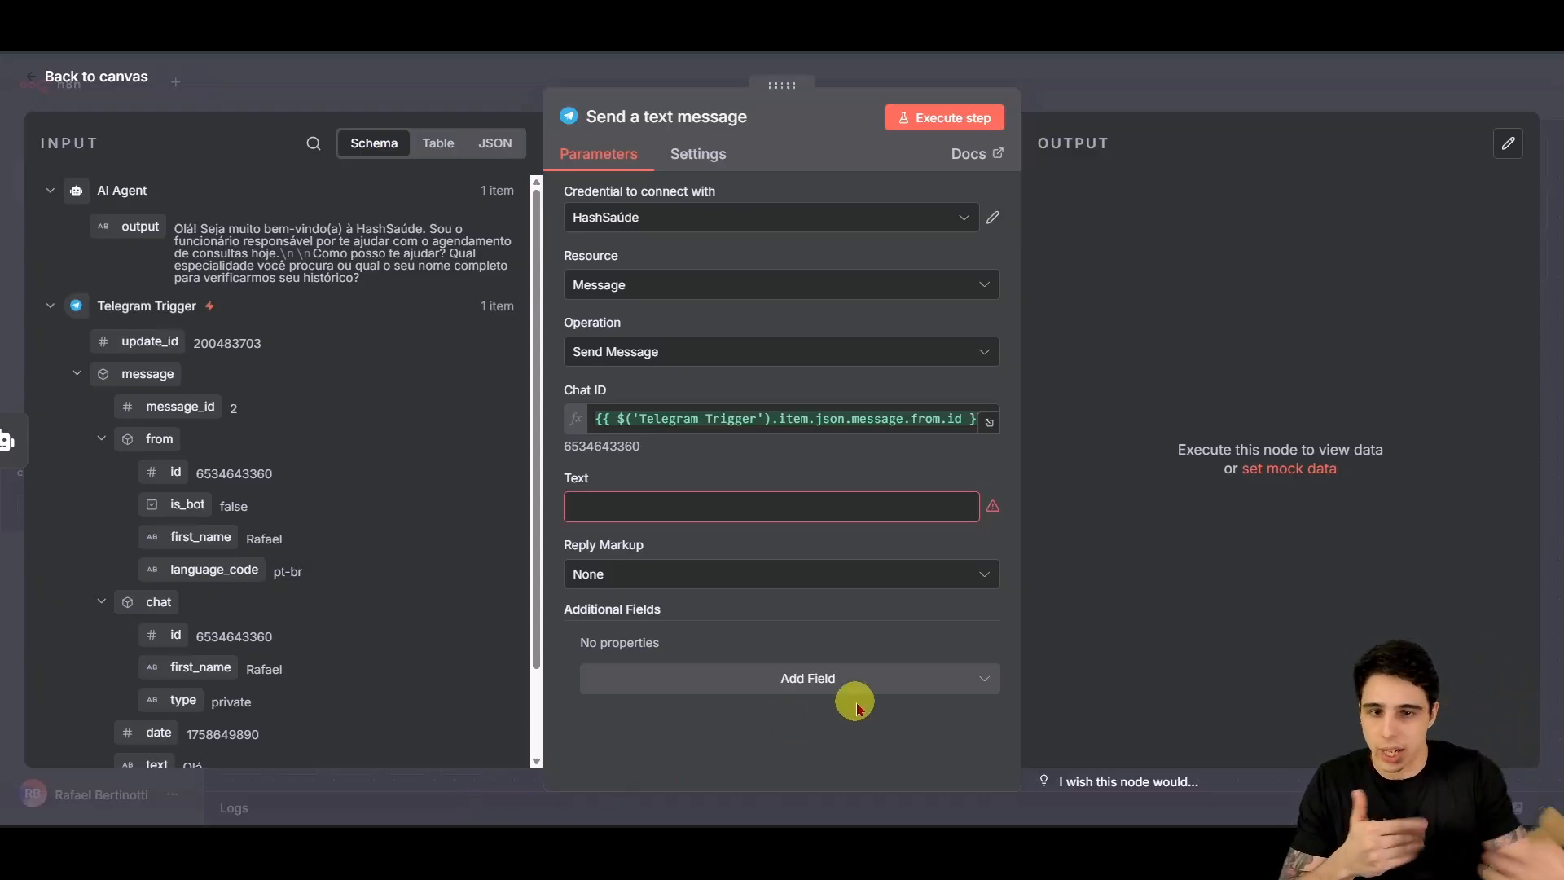
{"action": "scroll", "coordinate": [403, 497], "scroll_direction": "down", "scroll_amount": 2}
{"action": "scroll", "coordinate": [403, 500], "scroll_direction": "up", "scroll_amount": 2}
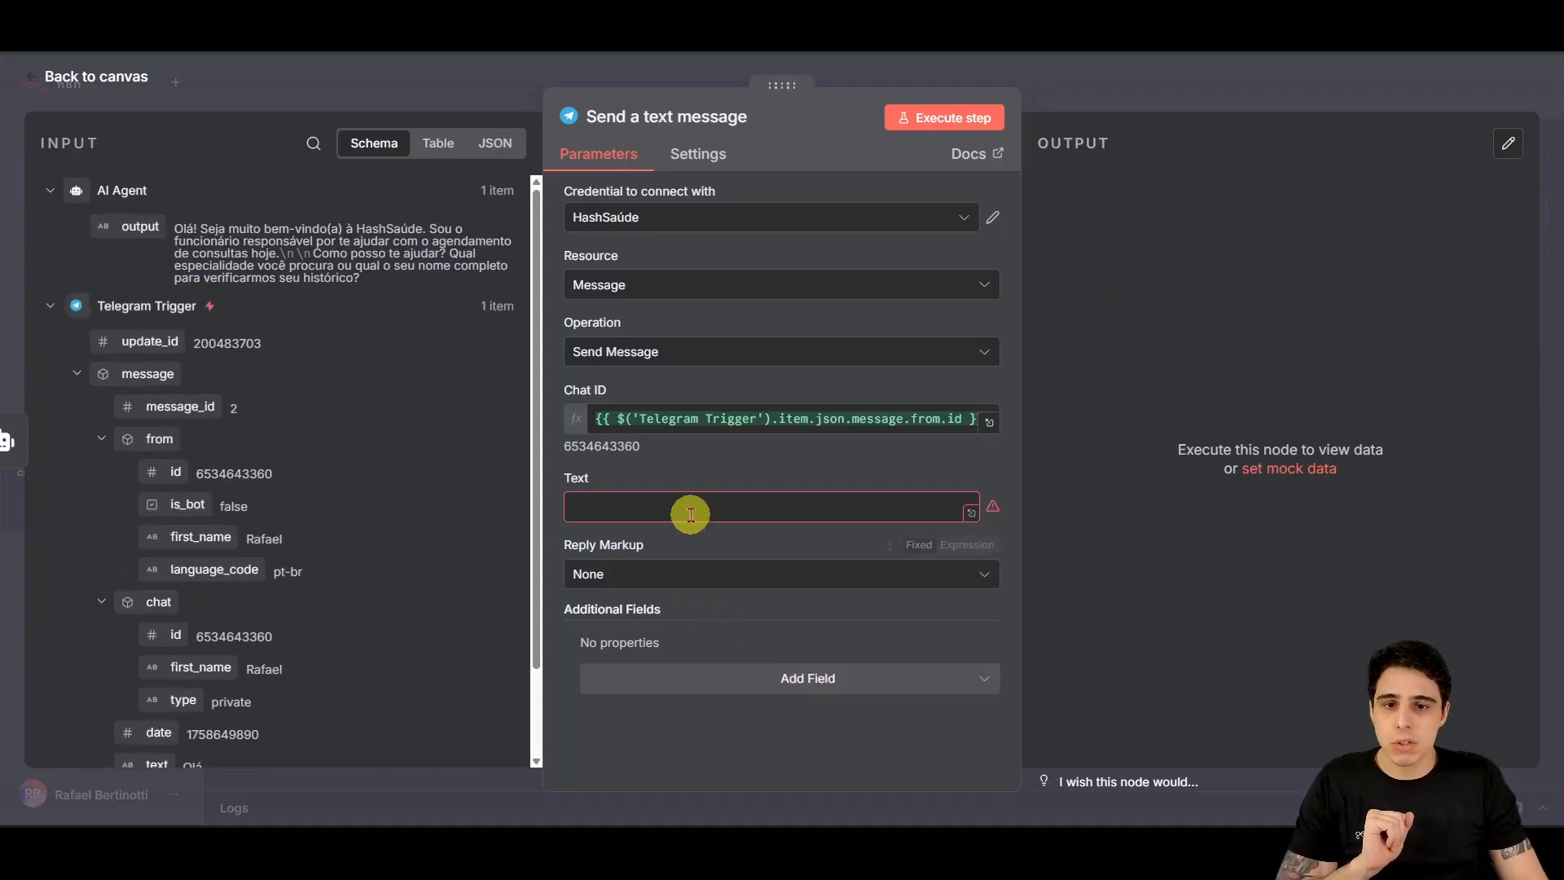
{"action": "left_click", "coordinate": [680, 511]}
{"action": "left_click", "coordinate": [71, 75]}
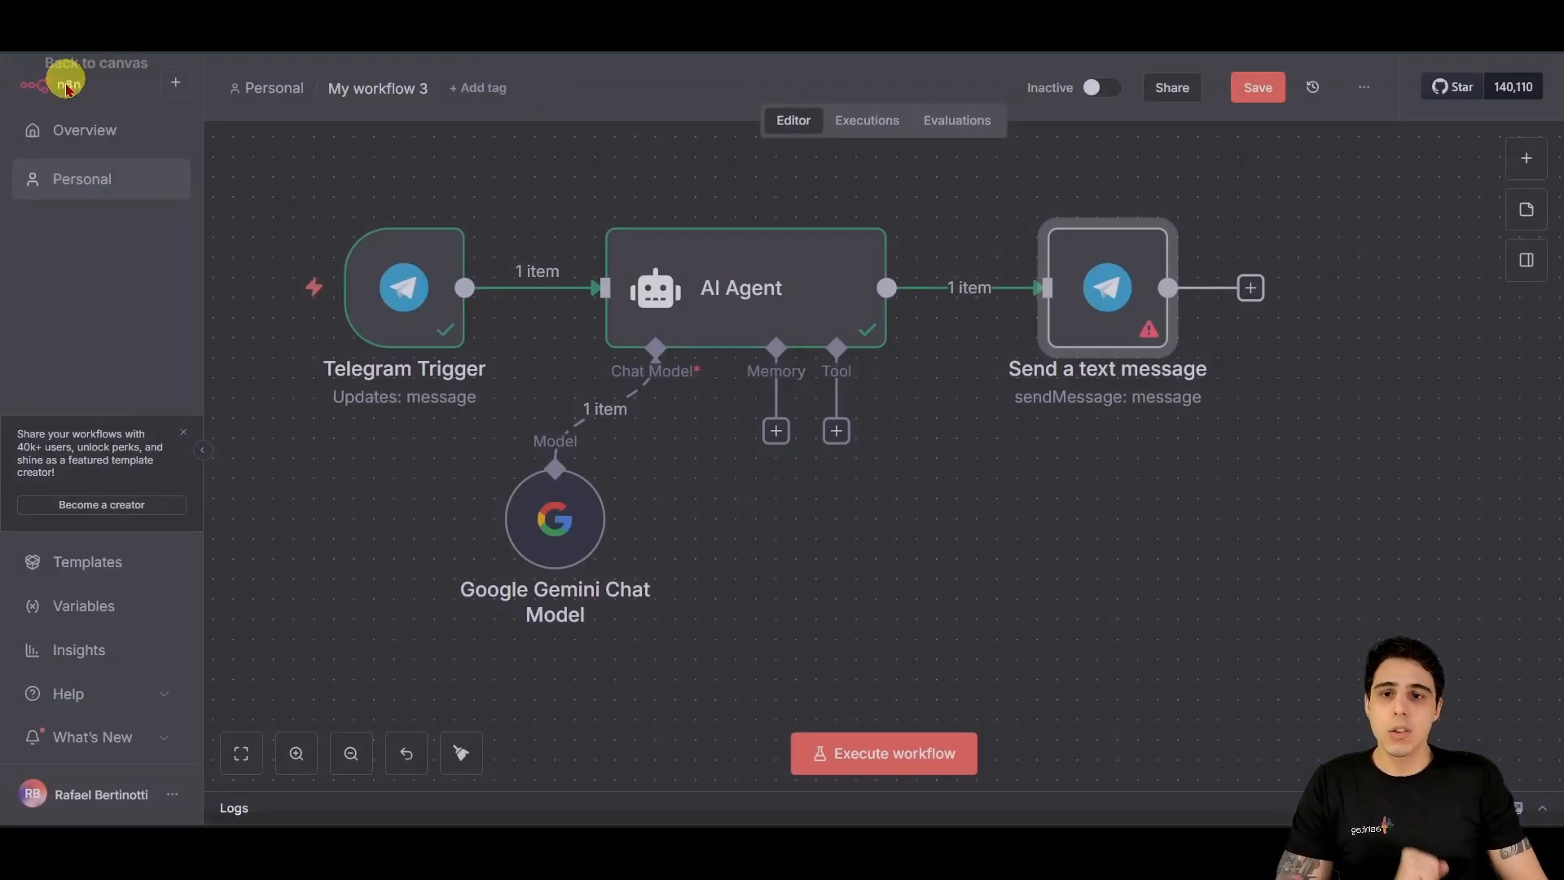
{"action": "double_click", "coordinate": [1075, 273]}
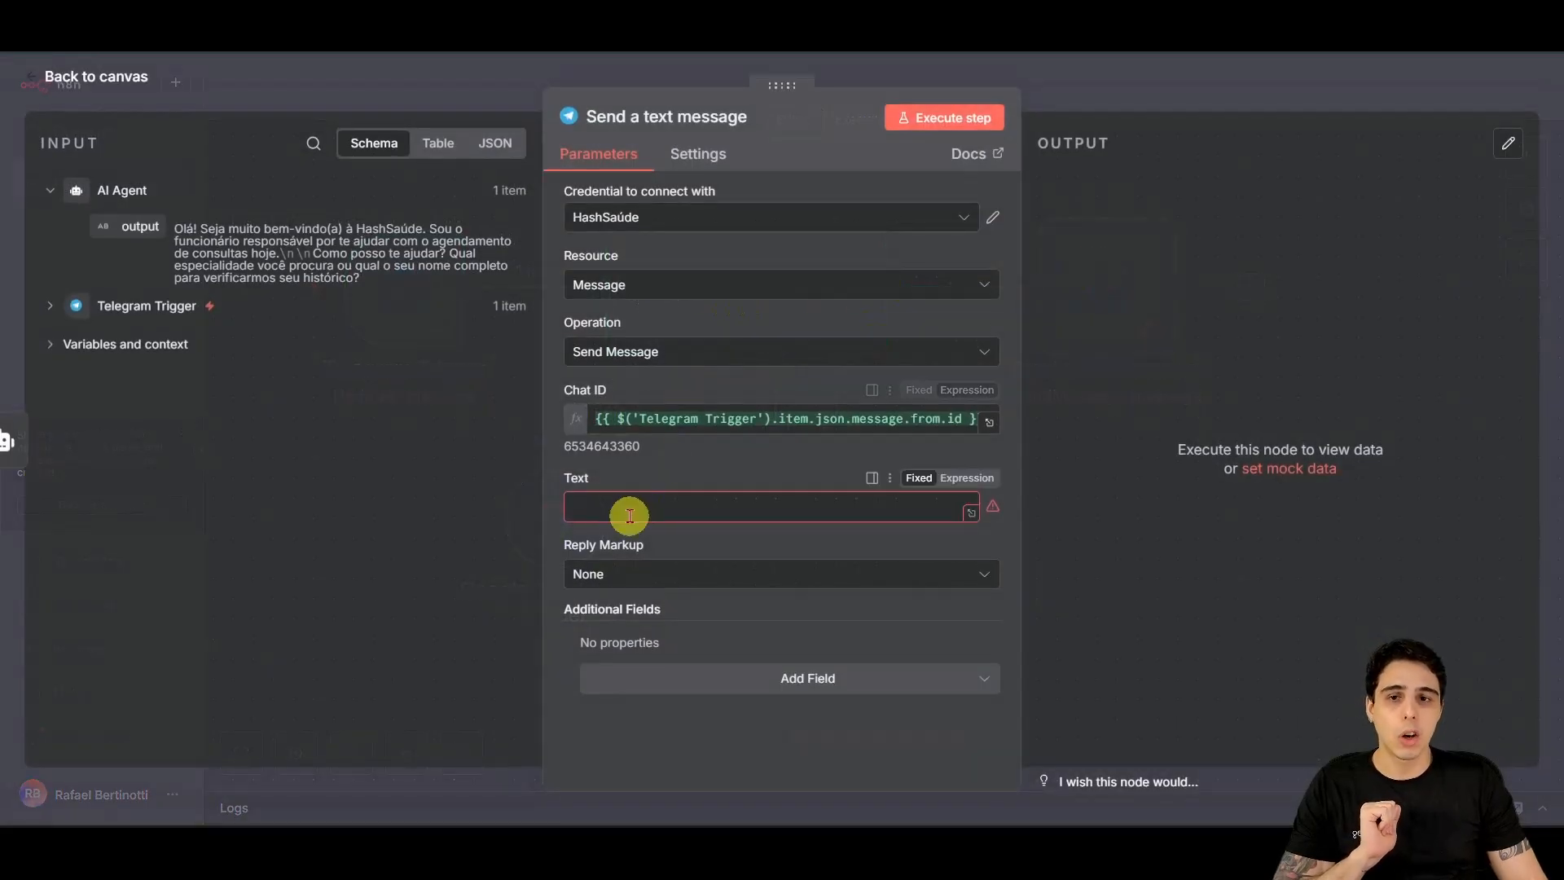
{"action": "key", "text": "ctrl+2"}
{"action": "left_click_drag", "start_coordinate": [48, 200], "coordinate": [539, 292]}
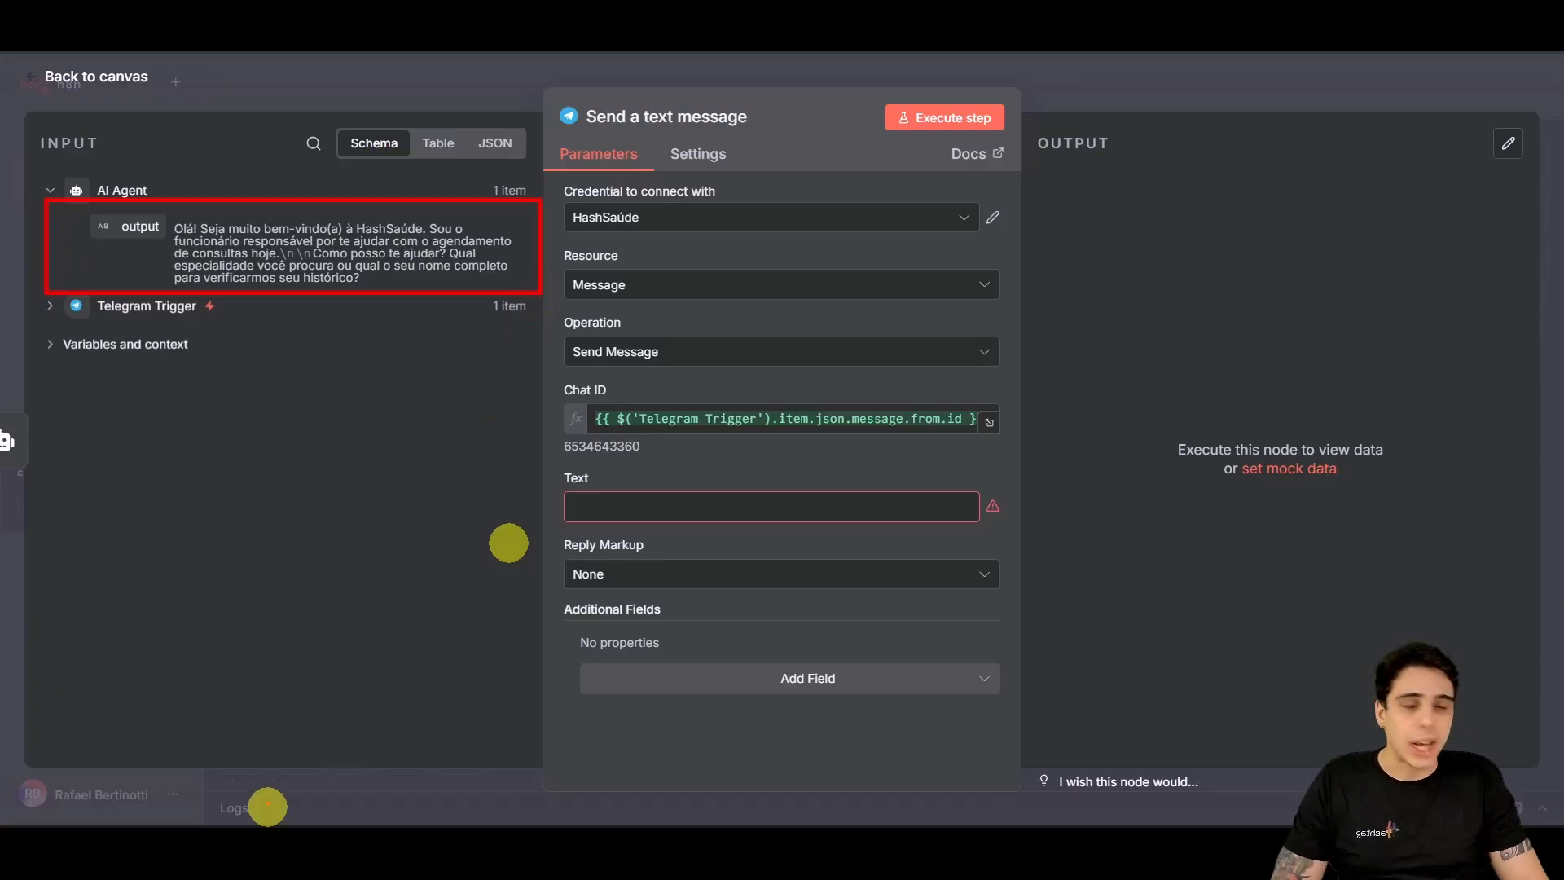
{"action": "key", "text": "Escape"}
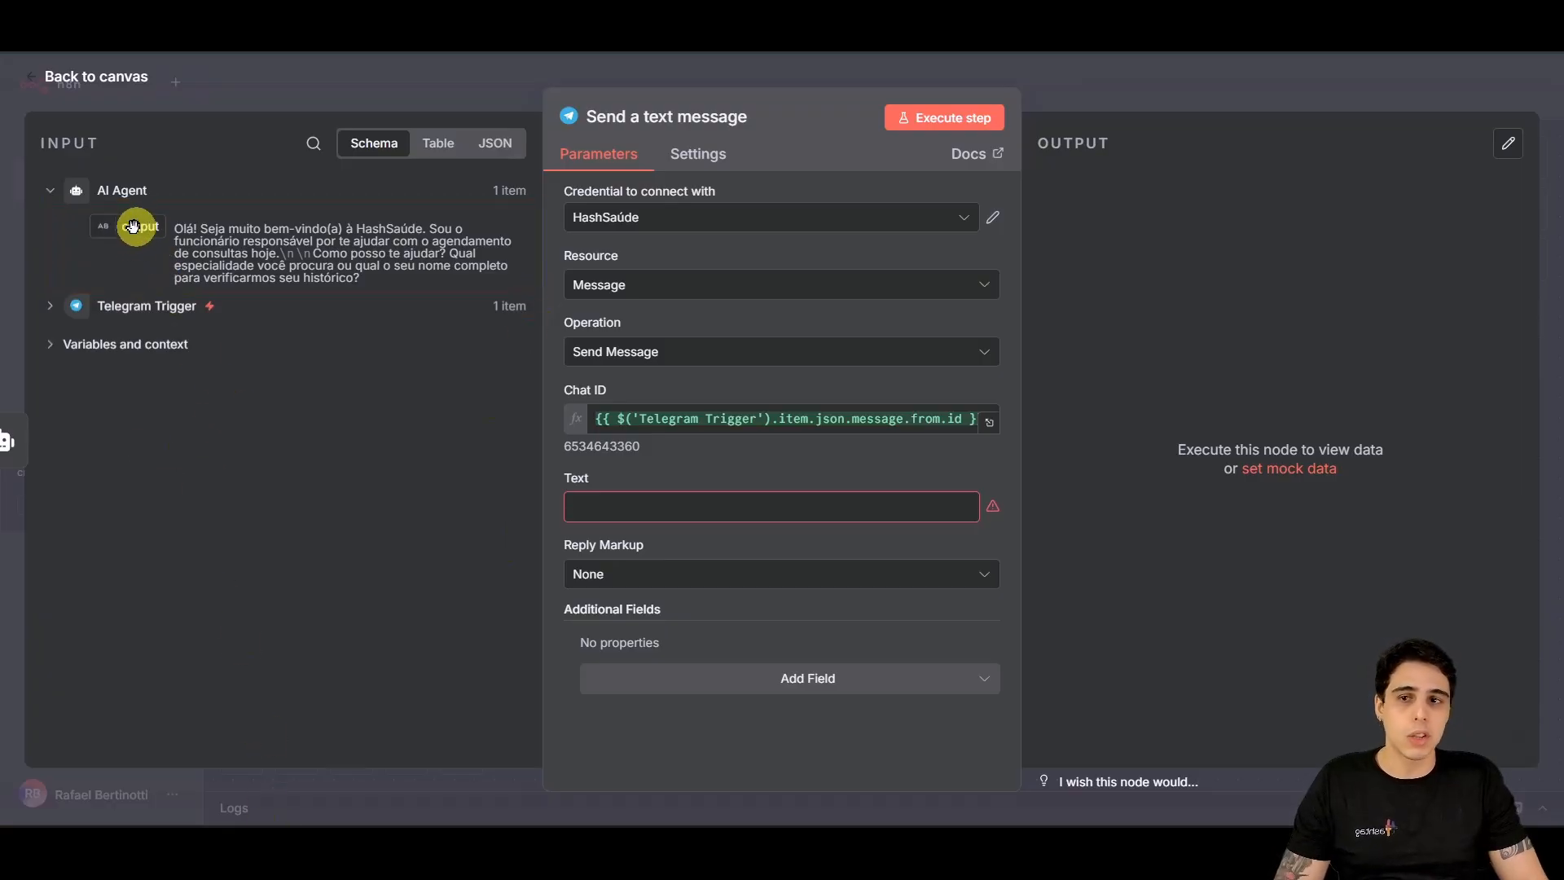
Step: Map the AI Agent output into the message Text and execute the Send a text message step
{"action": "left_click_drag", "start_coordinate": [133, 225], "coordinate": [629, 506]}
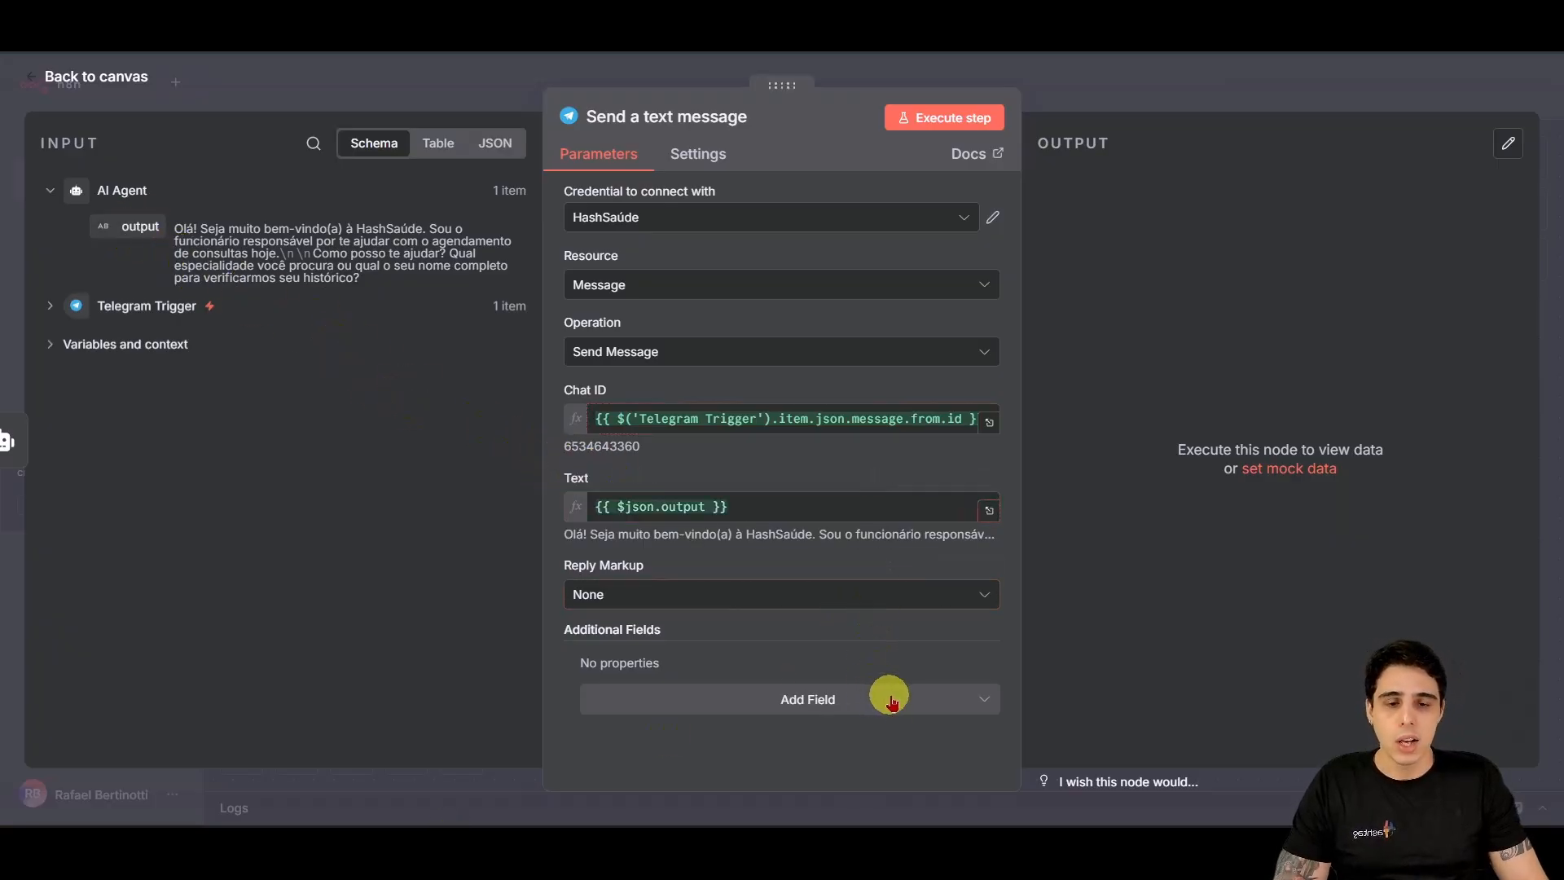
{"action": "left_click", "coordinate": [959, 700]}
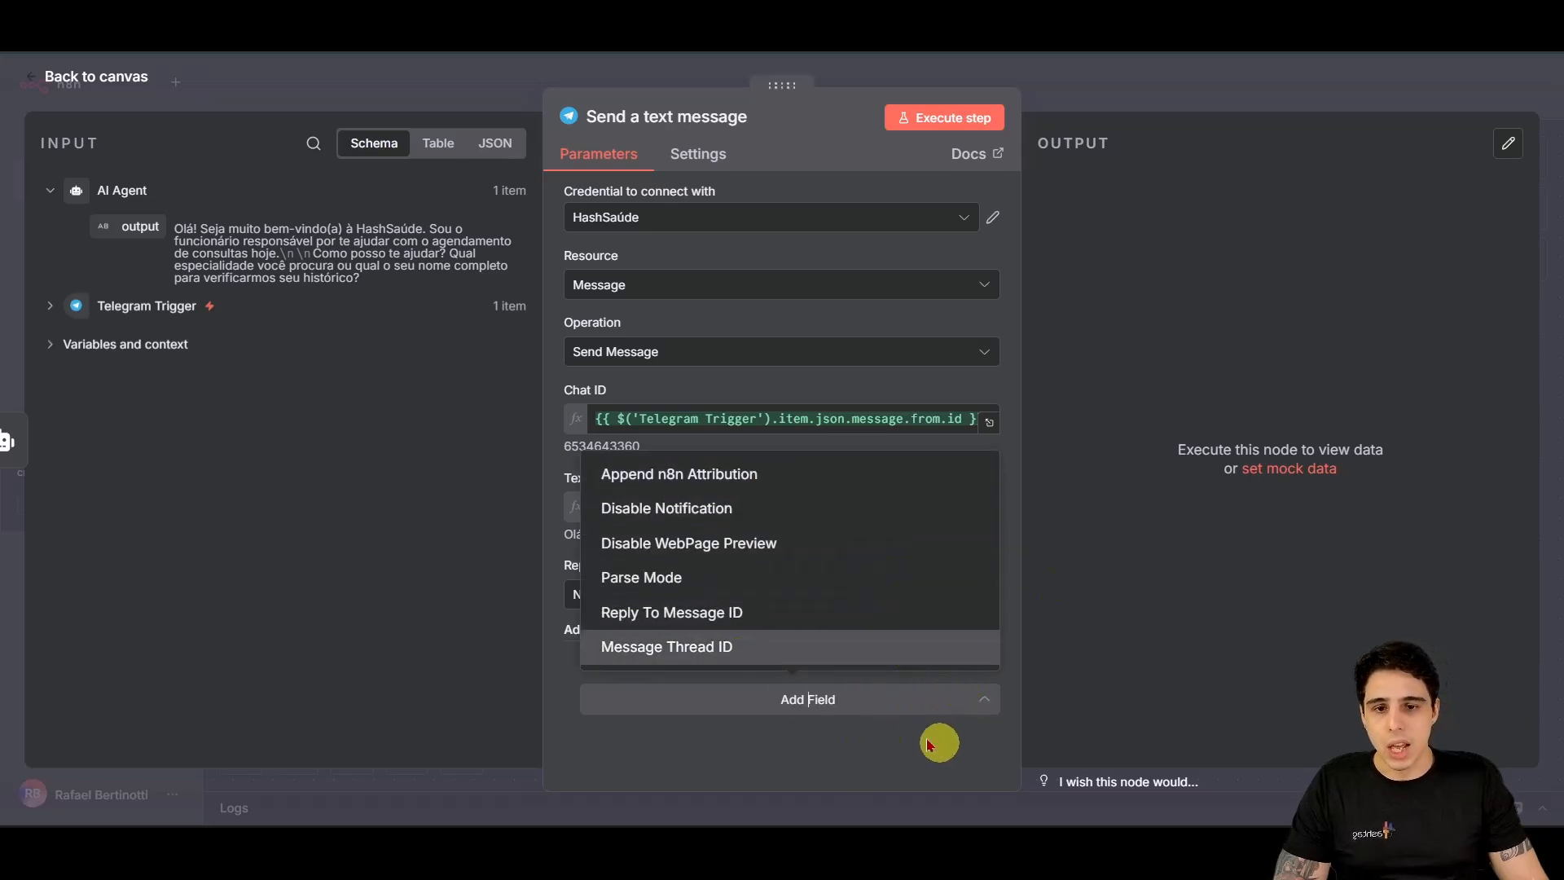
{"action": "left_click", "coordinate": [828, 756]}
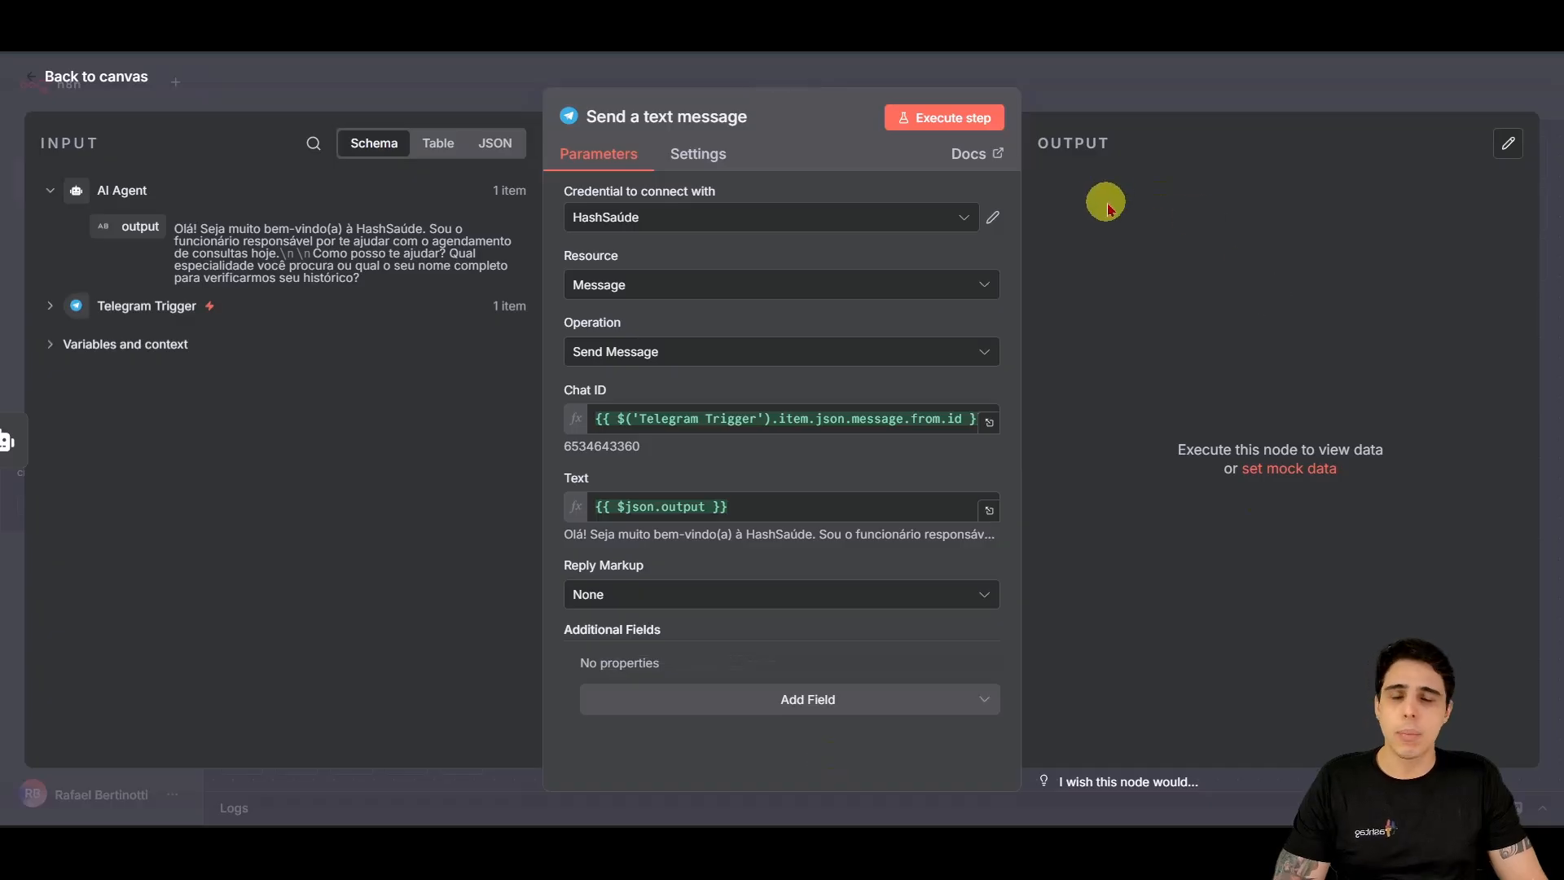
{"action": "left_click", "coordinate": [945, 118]}
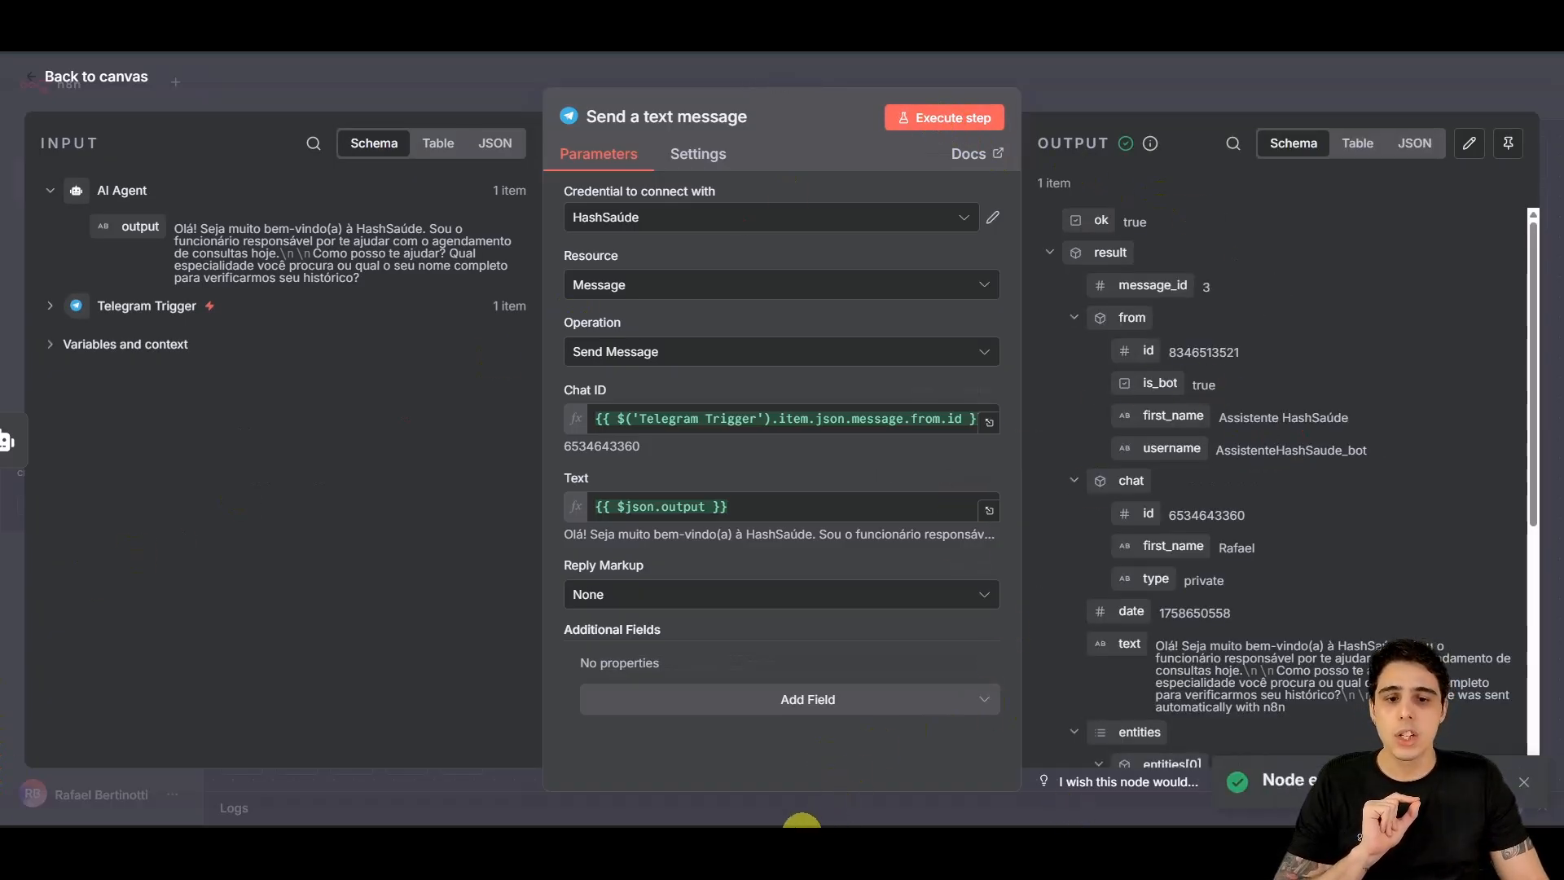
Step: Check the bot's welcome reply and its 'sent automatically with n8n' footer in Telegram
{"action": "mouse_move", "coordinate": [803, 822]}
{"action": "left_click", "coordinate": [813, 774]}
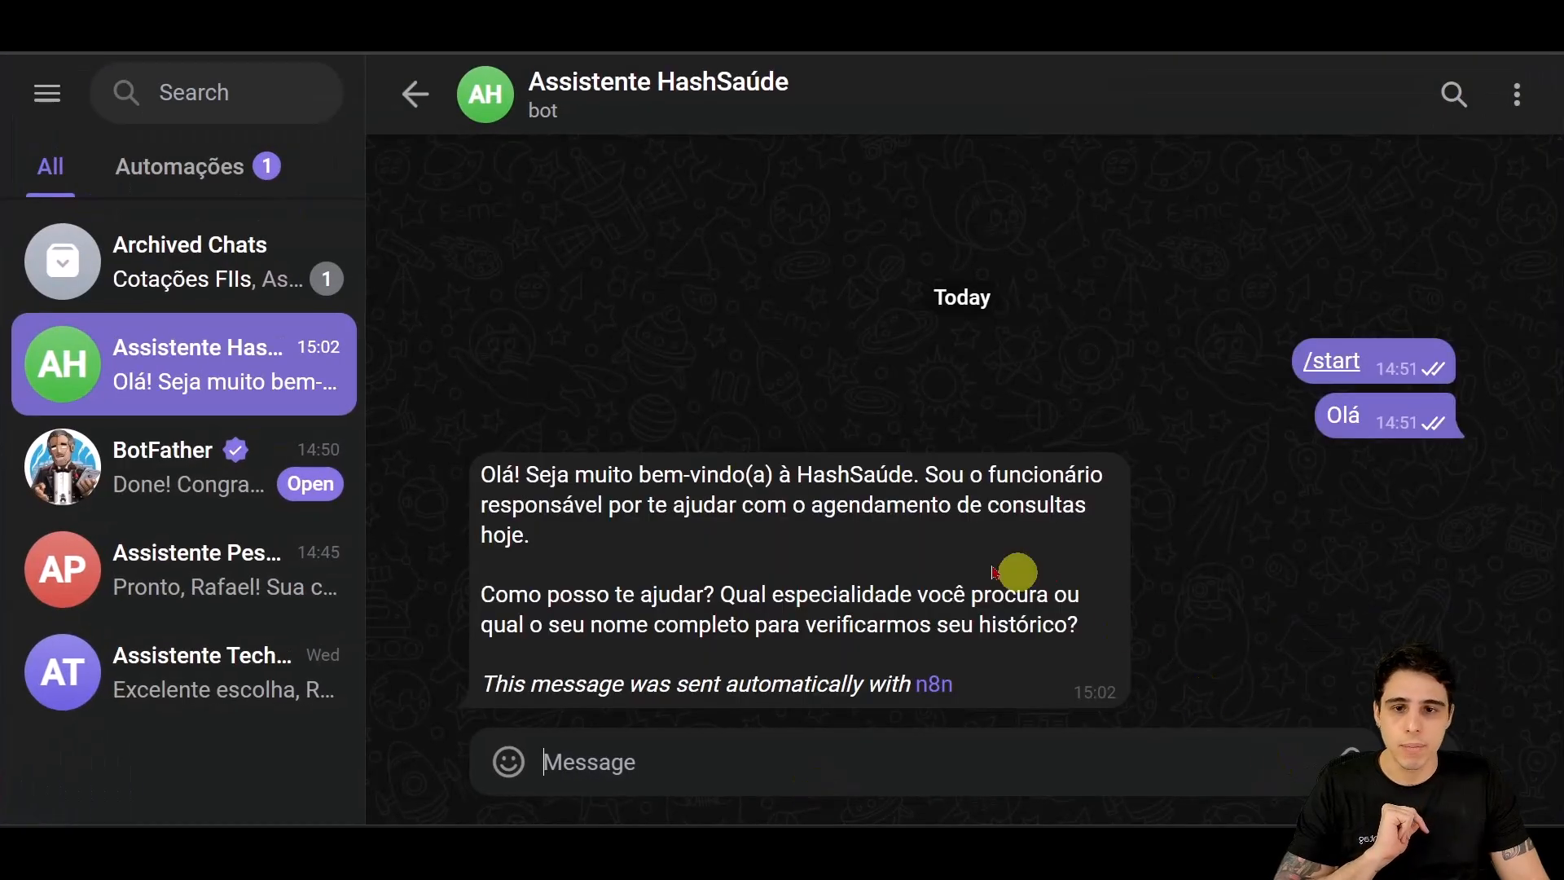
{"action": "left_click_drag", "start_coordinate": [479, 472], "coordinate": [1072, 683]}
{"action": "left_click", "coordinate": [872, 769]}
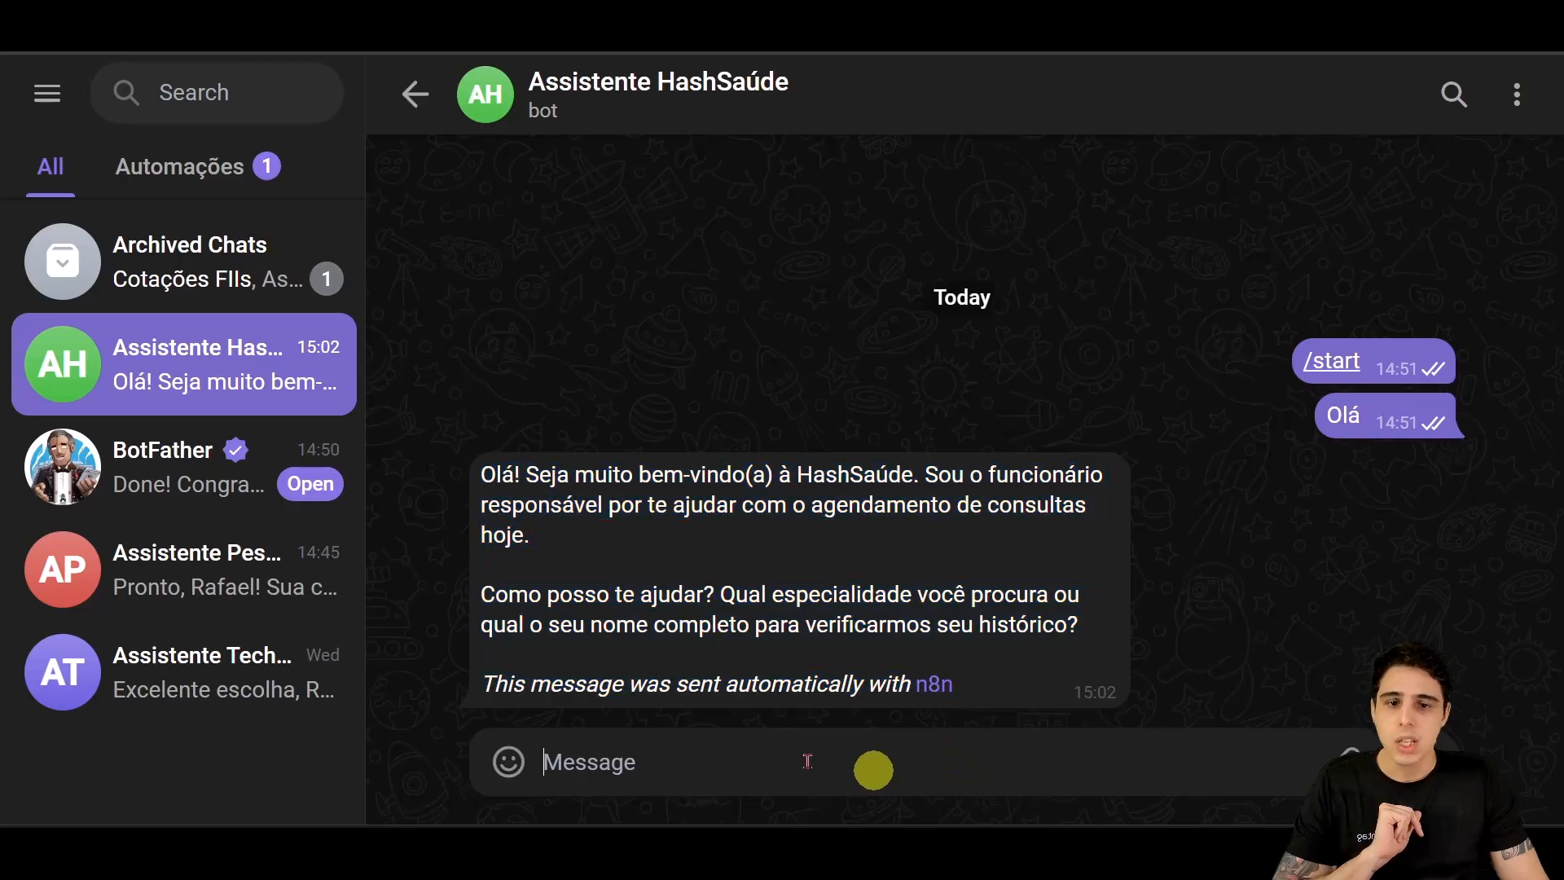
{"action": "left_click_drag", "start_coordinate": [482, 685], "coordinate": [960, 684]}
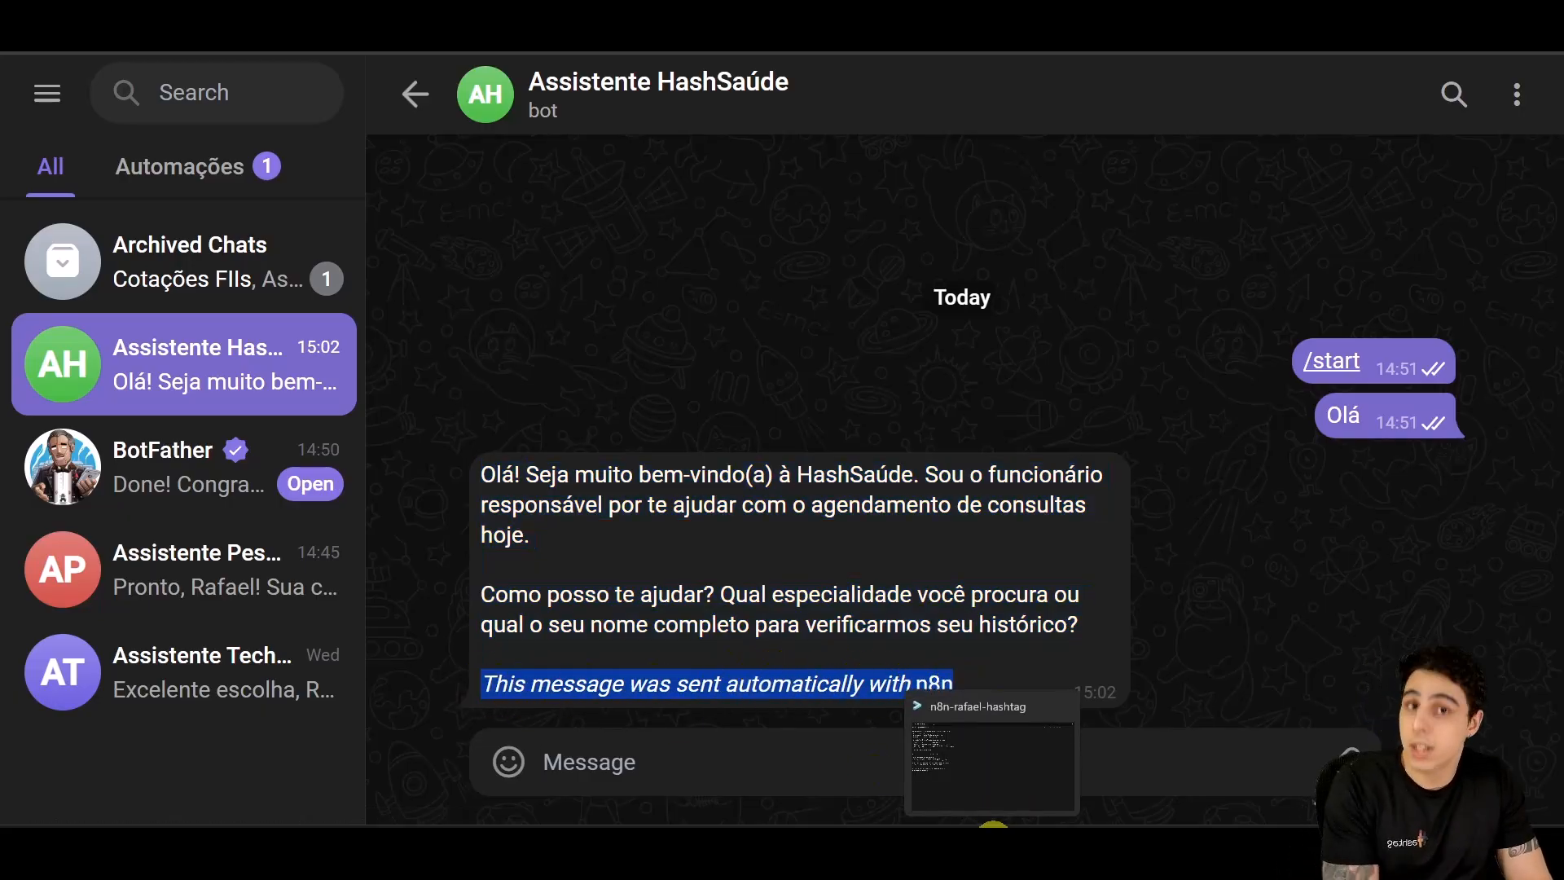
{"action": "mouse_move", "coordinate": [789, 821]}
{"action": "left_click", "coordinate": [778, 761]}
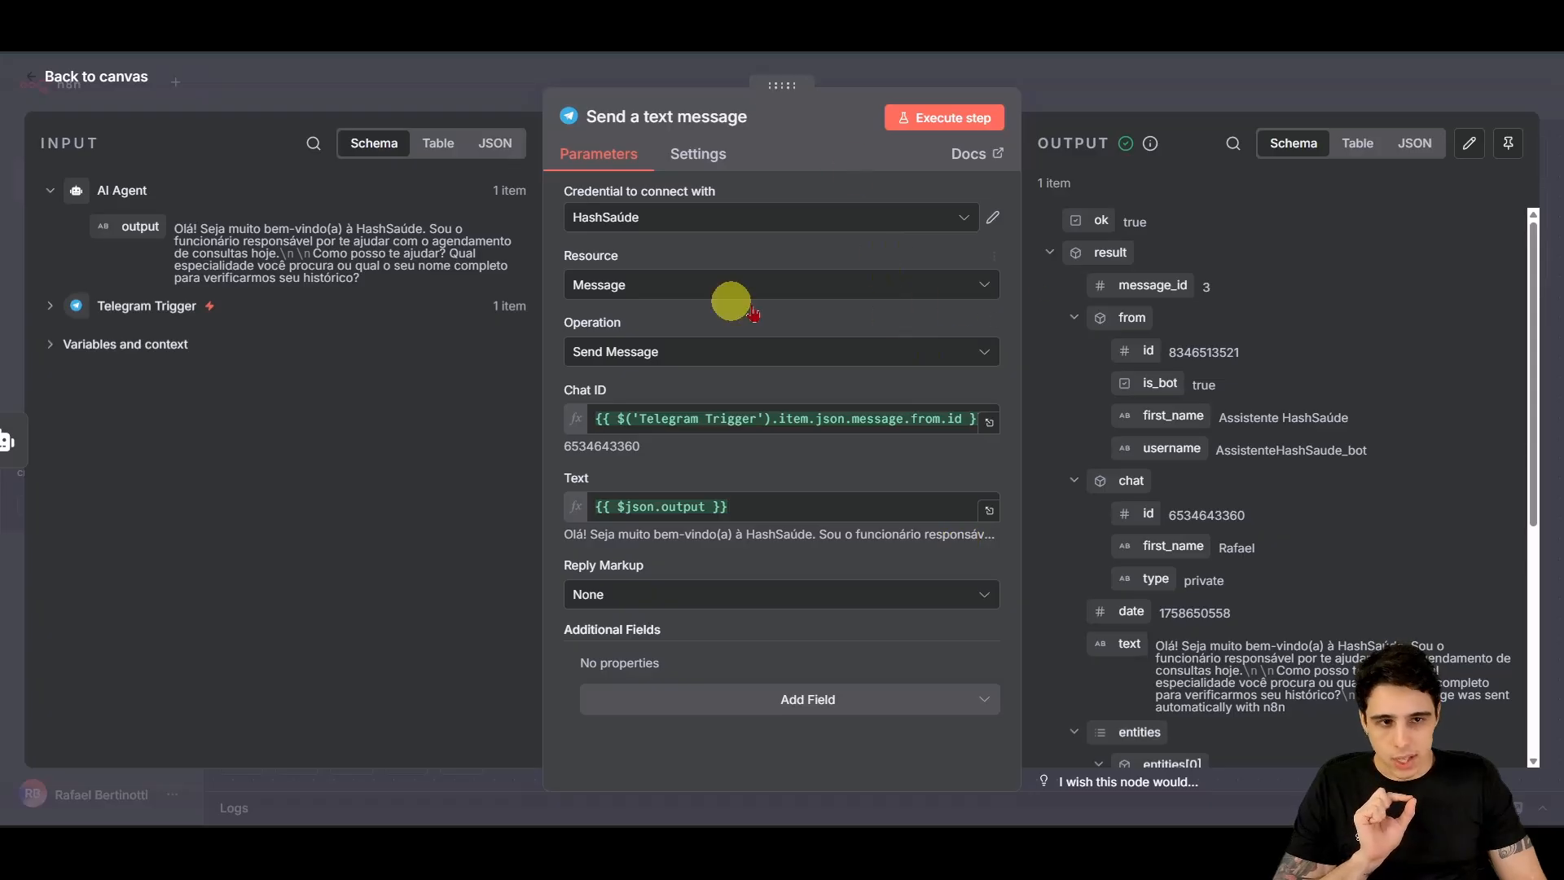
Step: Add the Append n8n Attribution option to the message and turn it off
{"action": "left_click", "coordinate": [882, 698]}
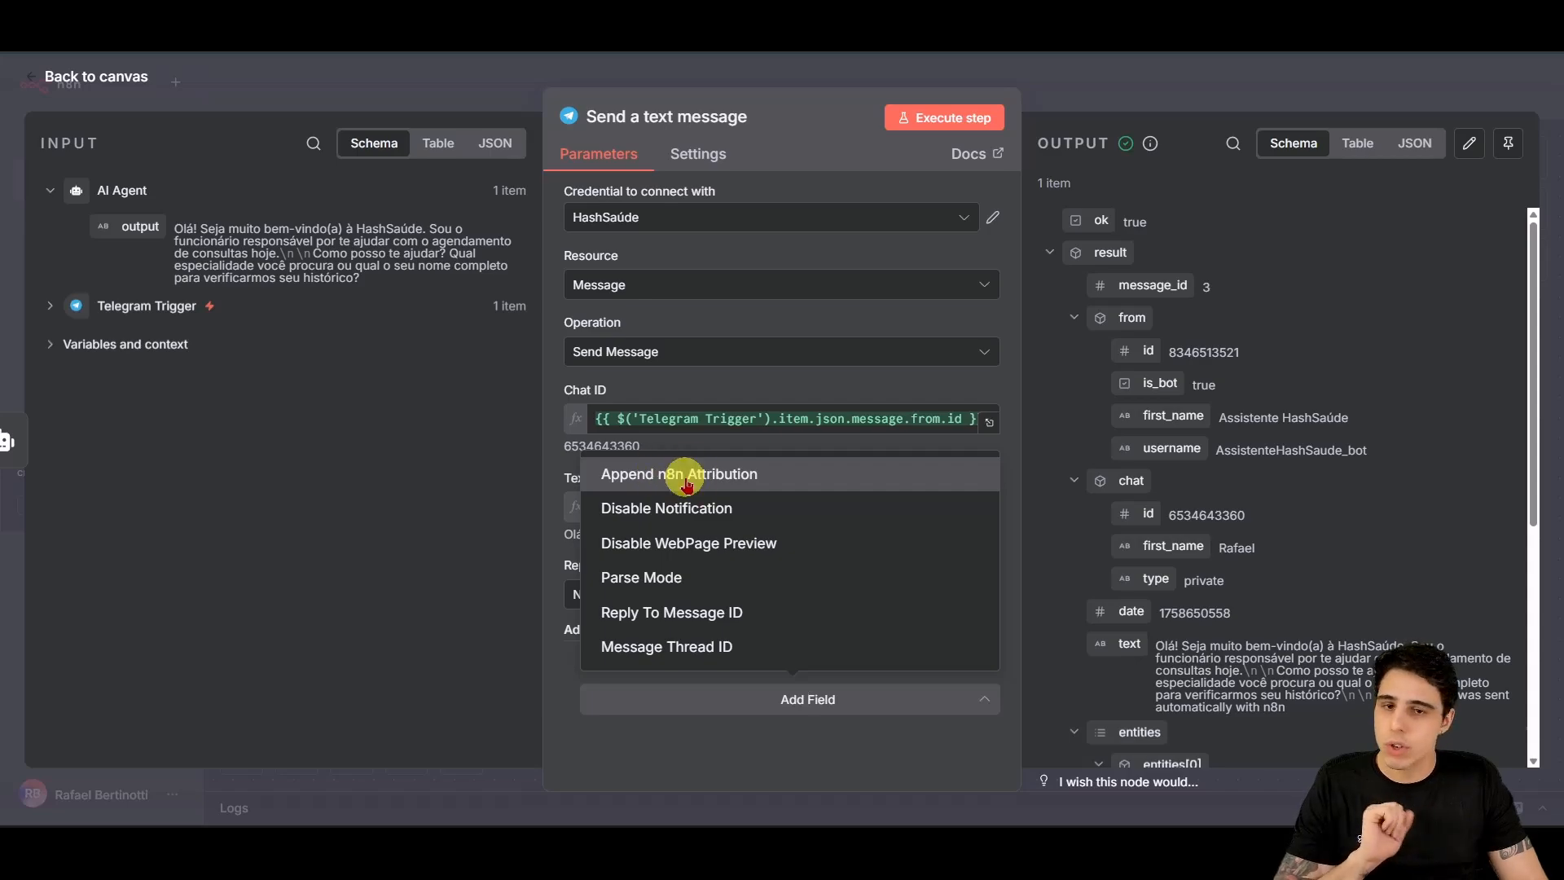
{"action": "left_click", "coordinate": [685, 484]}
{"action": "left_click", "coordinate": [617, 691]}
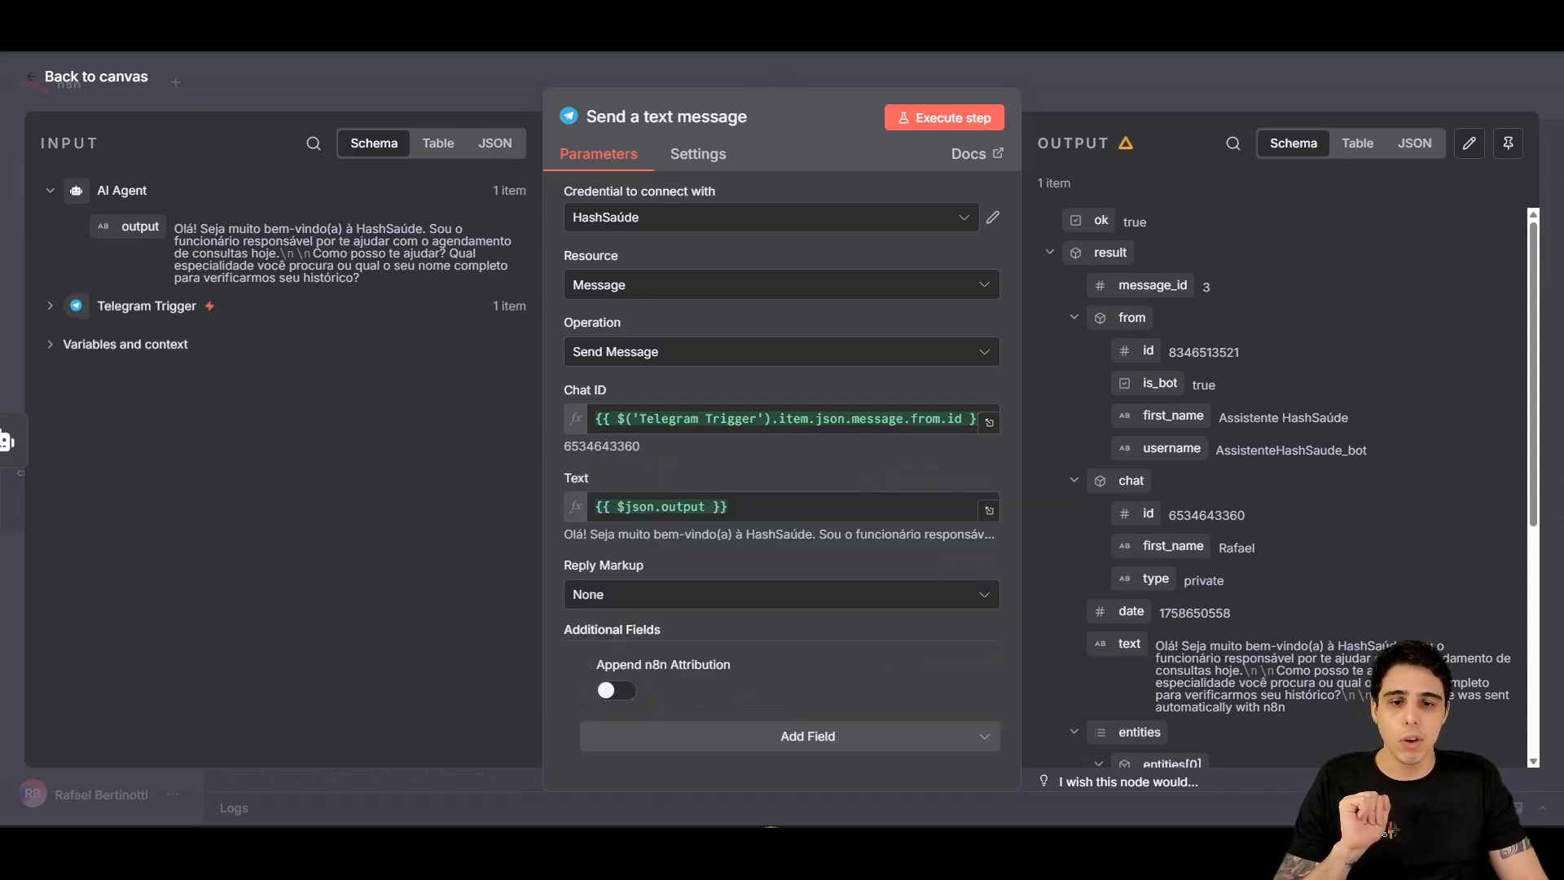
{"action": "mouse_move", "coordinate": [812, 845]}
{"action": "left_click", "coordinate": [825, 787]}
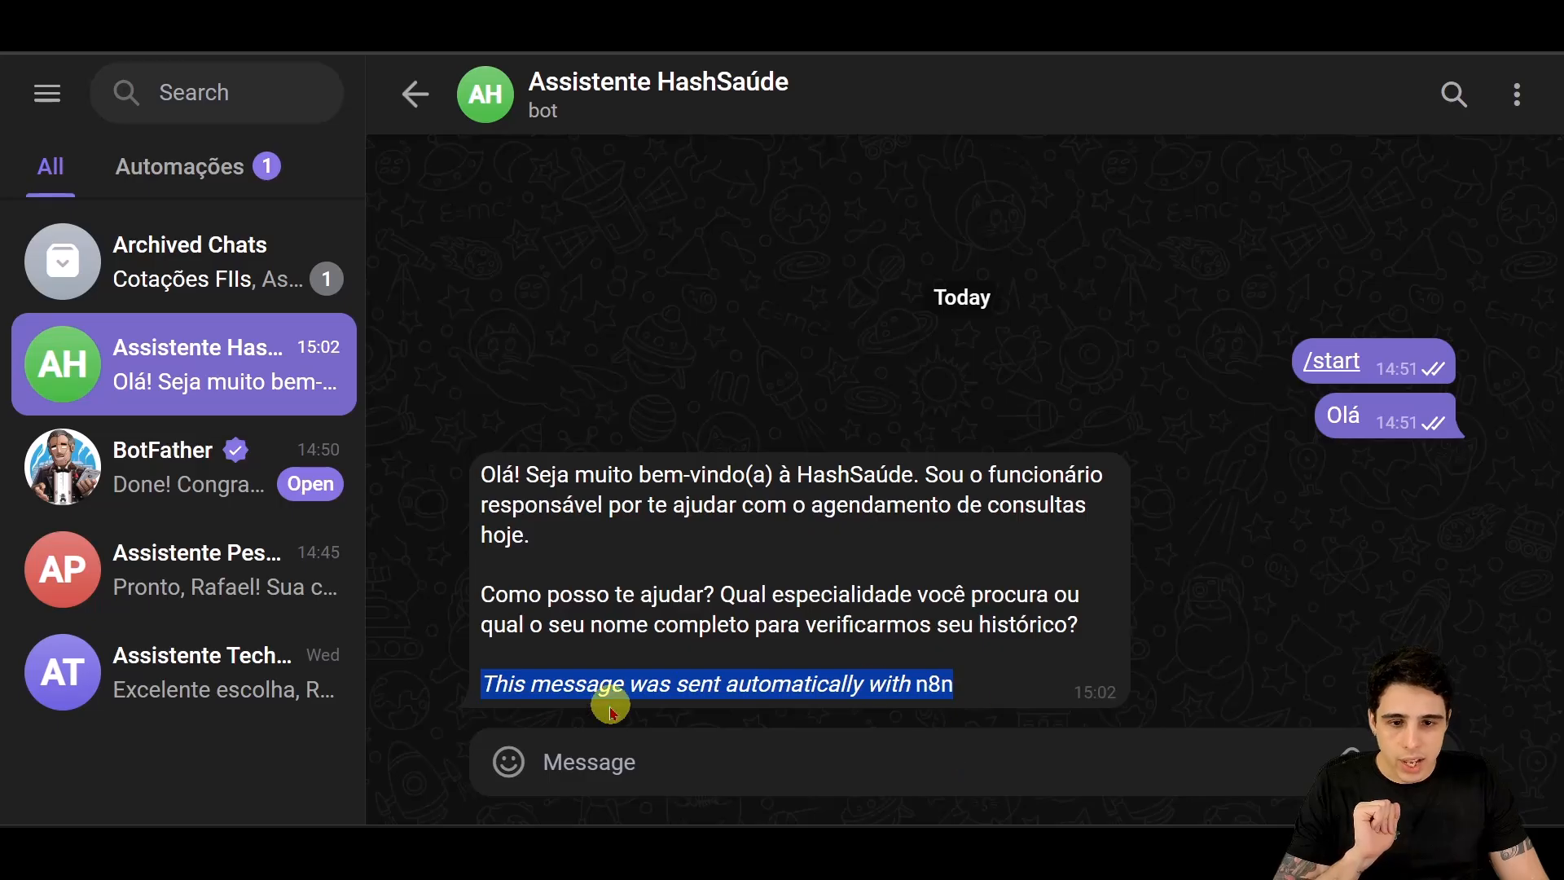
{"action": "left_click", "coordinate": [782, 770]}
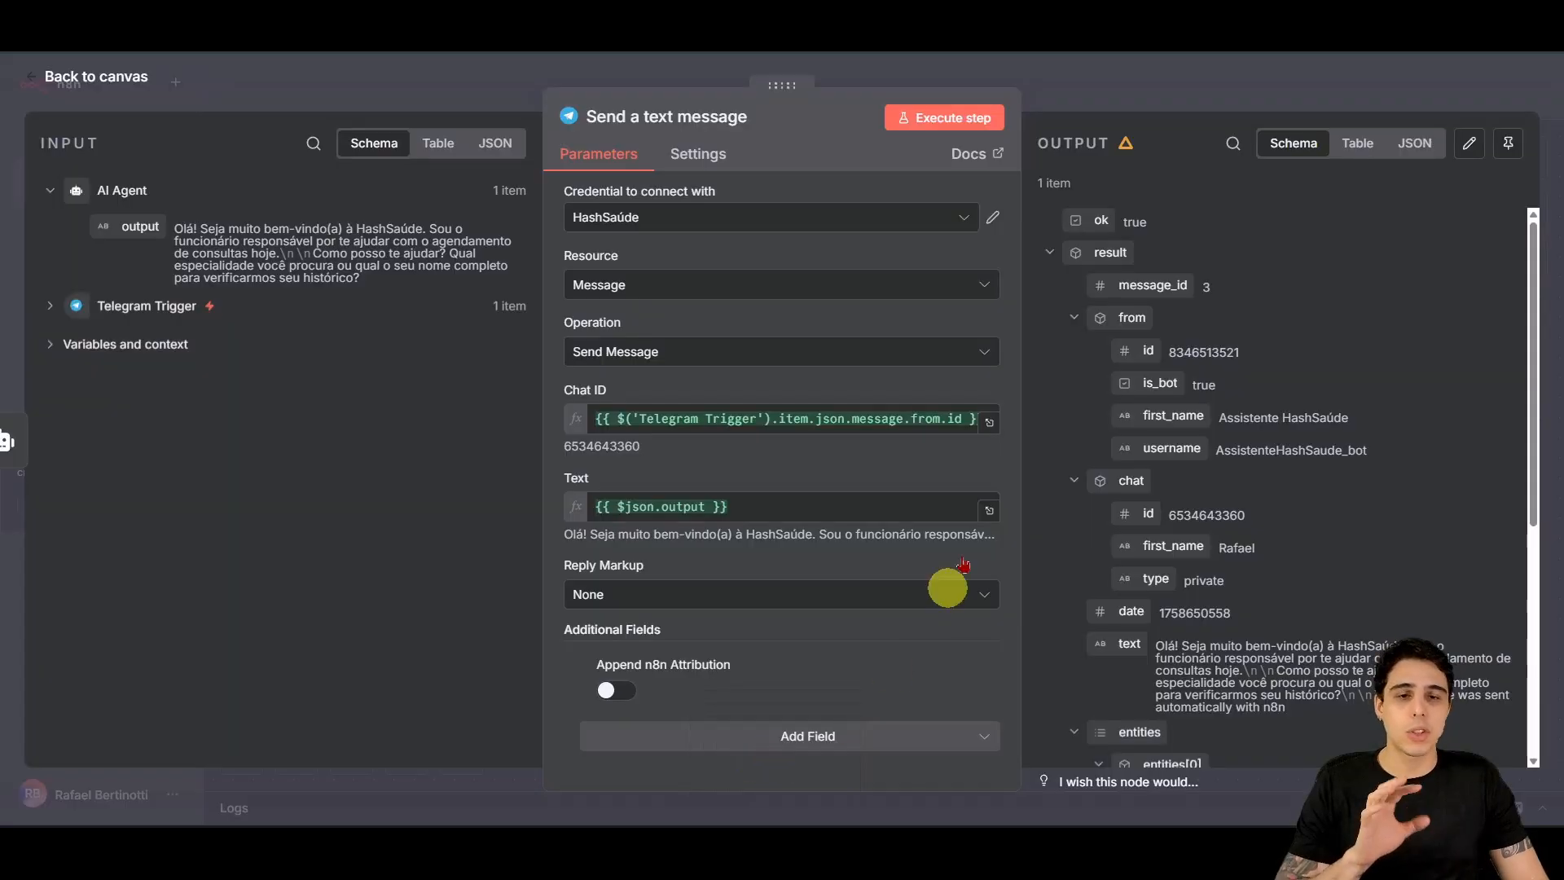
Step: Re-run the send step and compare the new footer-free reply with the first in Telegram
{"action": "left_click", "coordinate": [948, 119]}
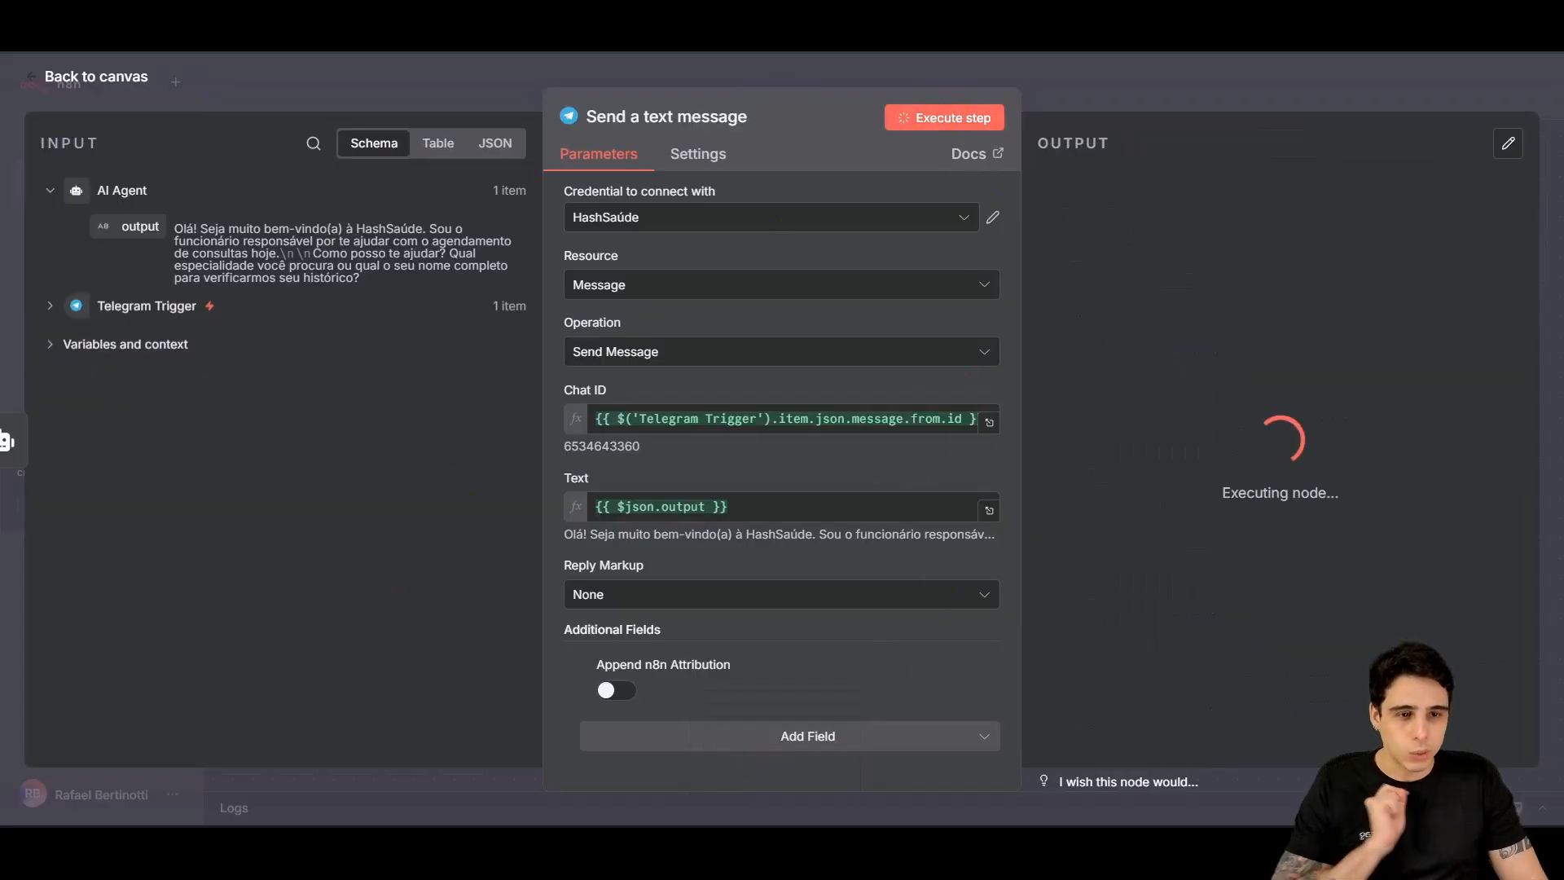
{"action": "mouse_move", "coordinate": [807, 839]}
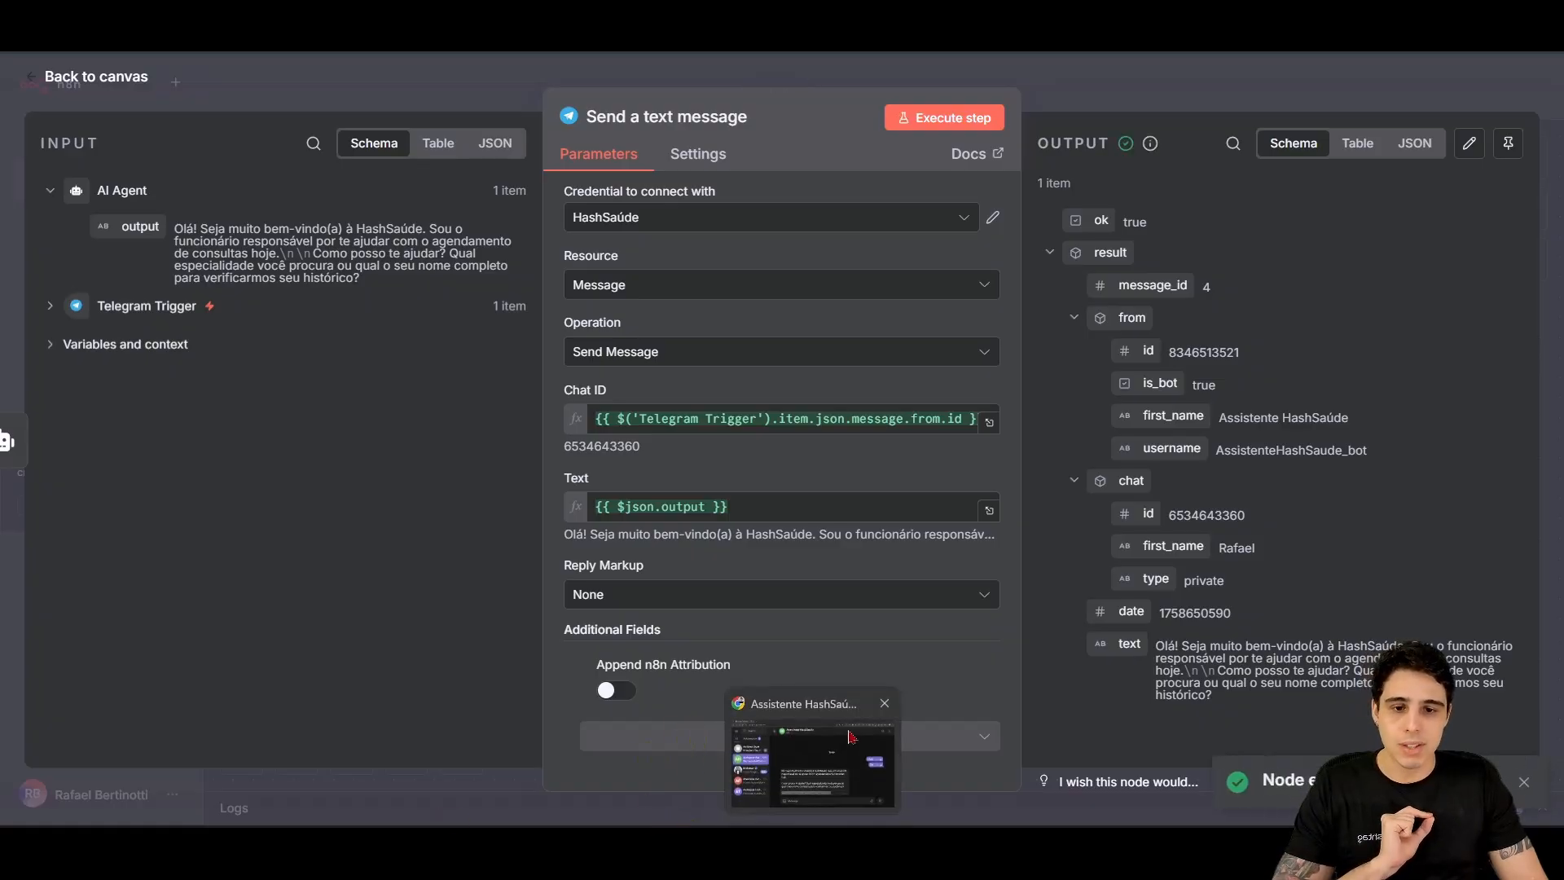
{"action": "left_click", "coordinate": [810, 758]}
{"action": "left_click_drag", "start_coordinate": [505, 505], "coordinate": [1100, 663]}
{"action": "left_click_drag", "start_coordinate": [982, 450], "coordinate": [339, 636]}
{"action": "left_click_drag", "start_coordinate": [969, 538], "coordinate": [941, 561]}
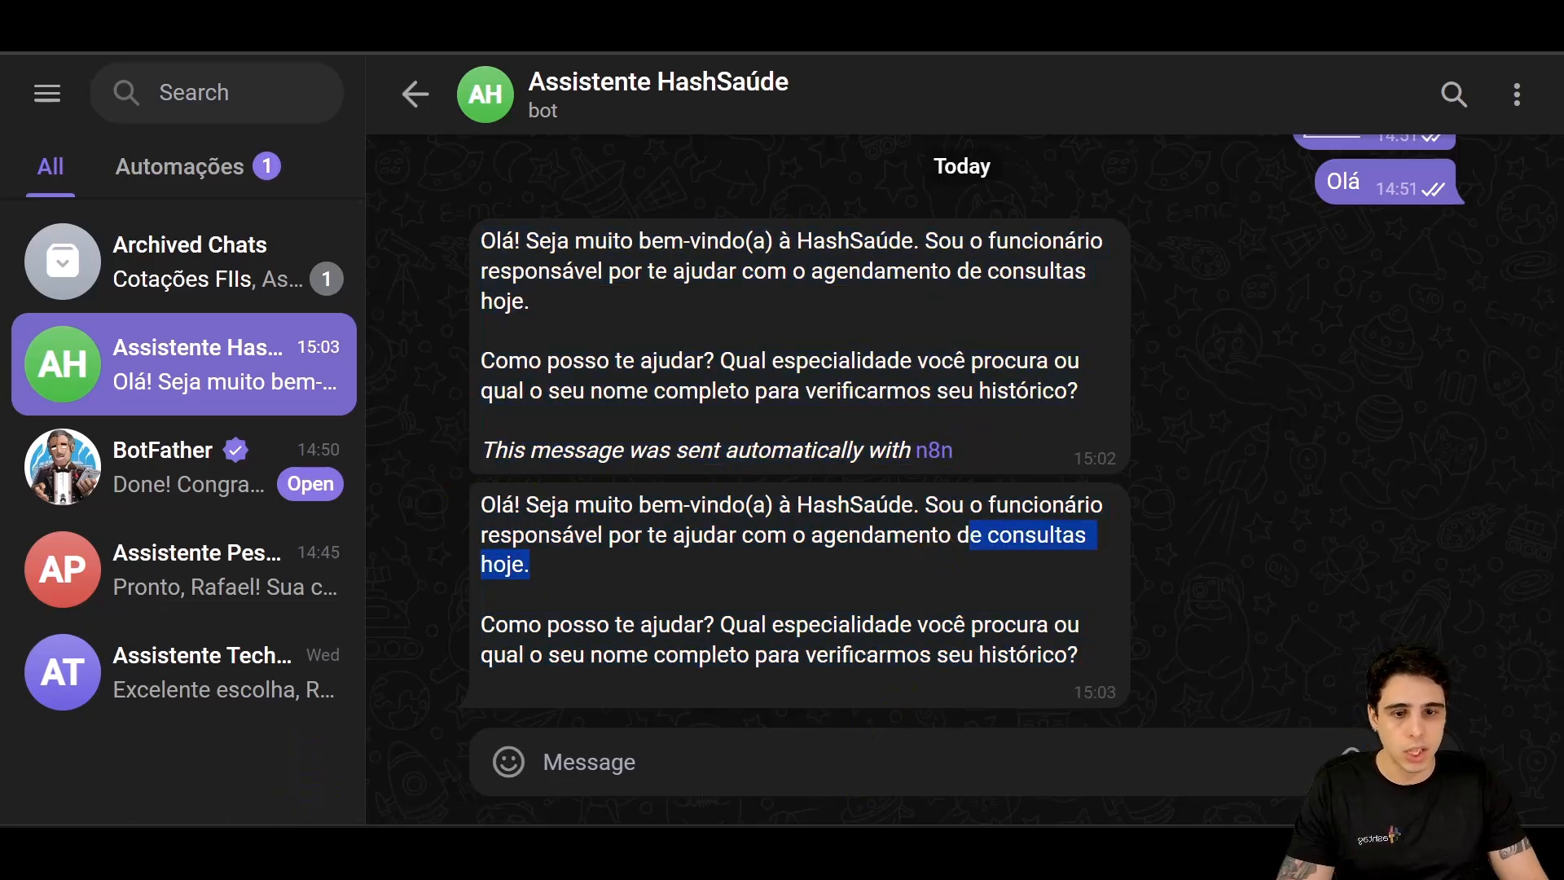
{"action": "mouse_move", "coordinate": [778, 847]}
{"action": "left_click", "coordinate": [778, 770]}
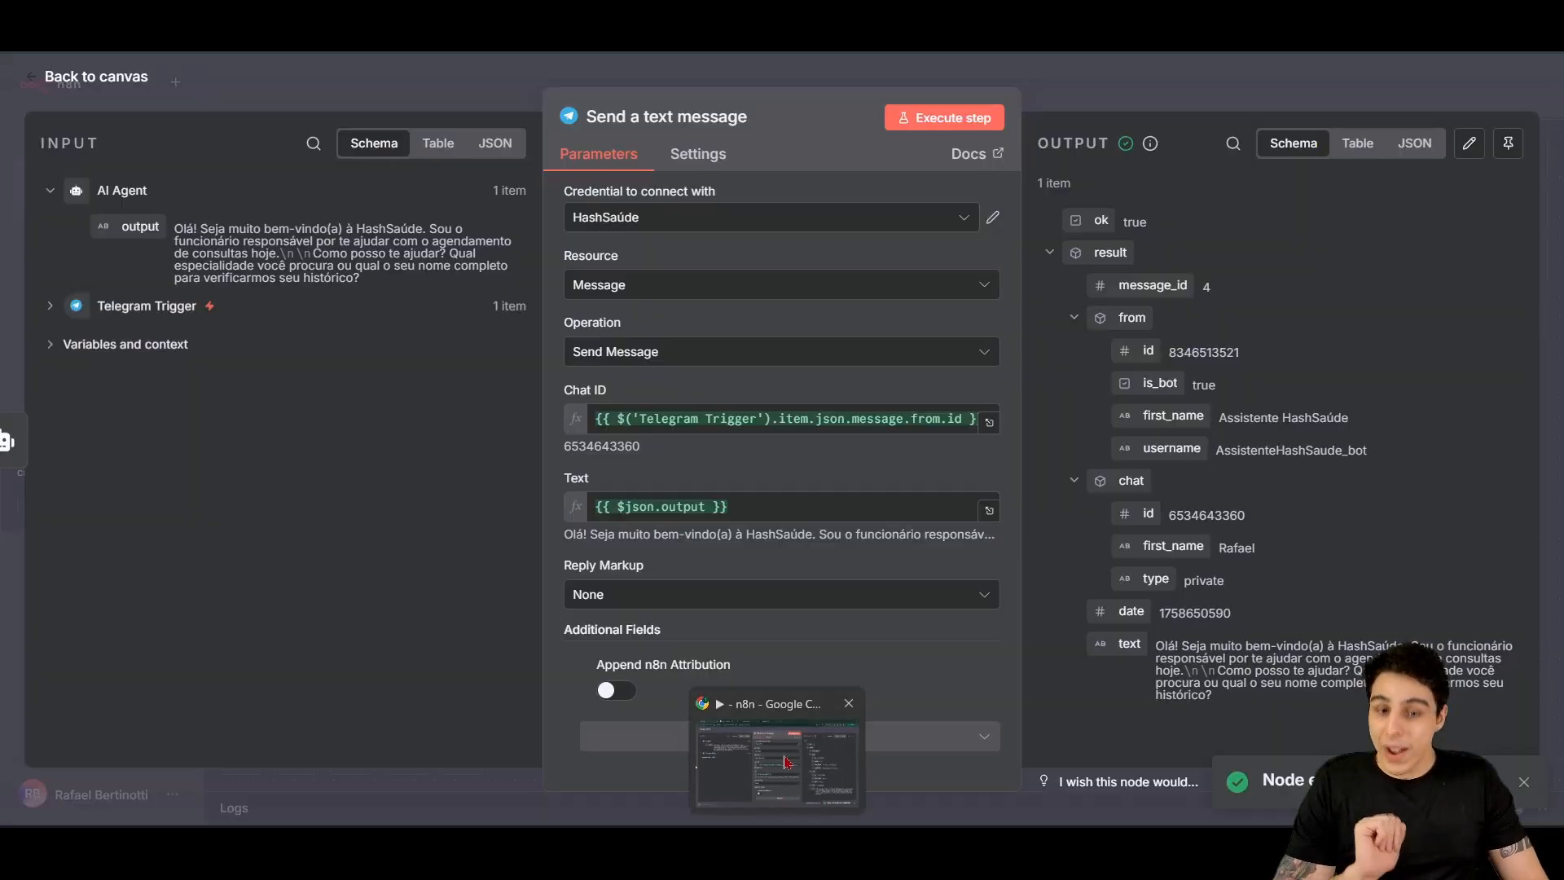
Step: Return to the workflow canvas and save the workflow
{"action": "left_click", "coordinate": [87, 82]}
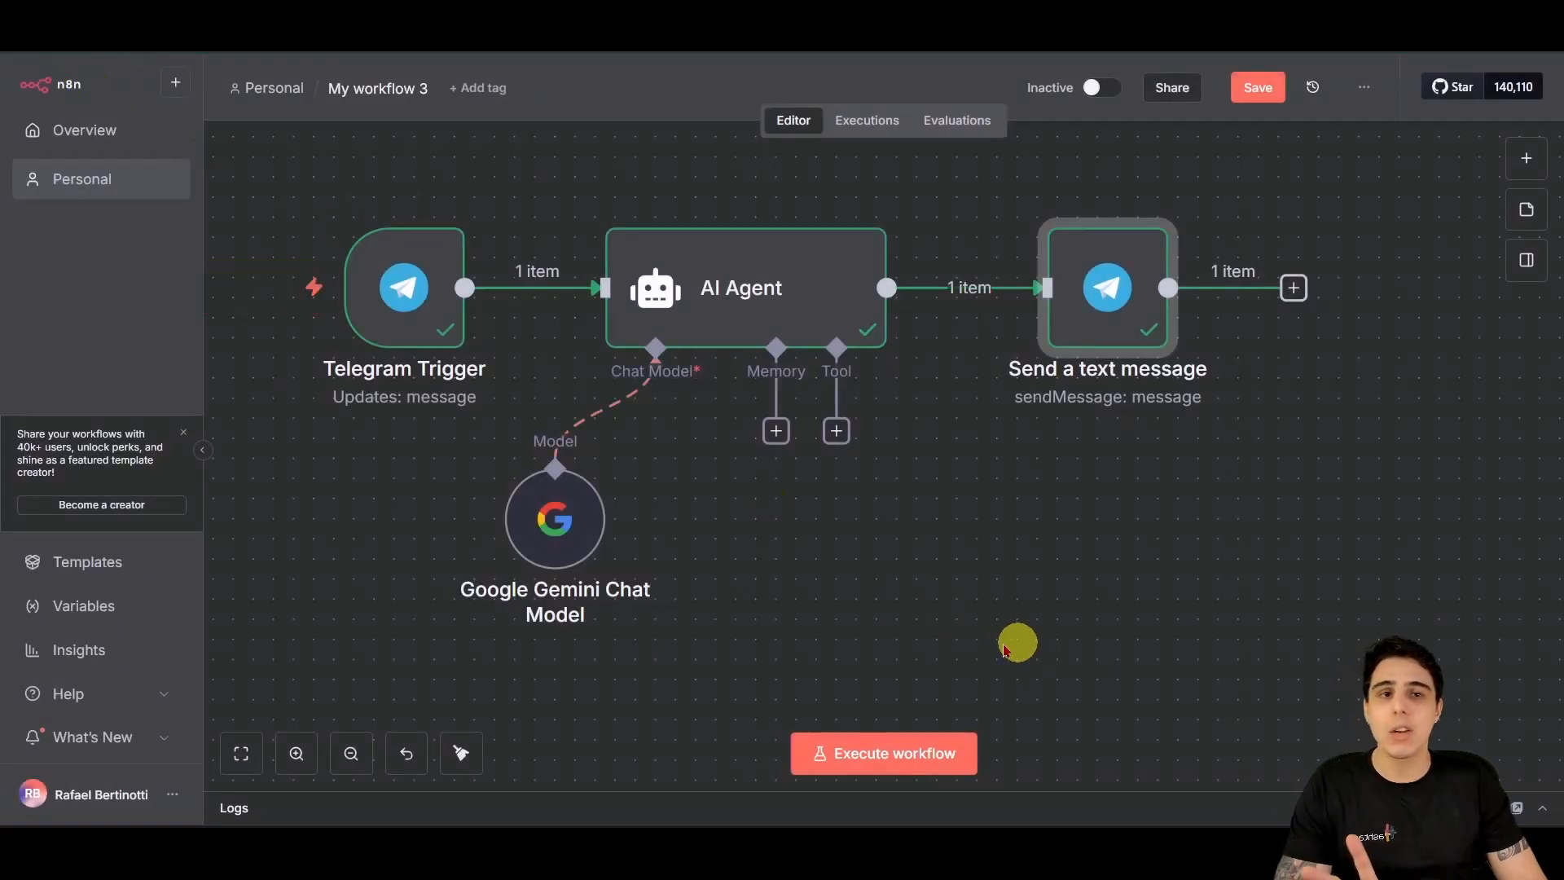
{"action": "scroll", "coordinate": [1007, 603], "scroll_direction": "left", "scroll_amount": 3}
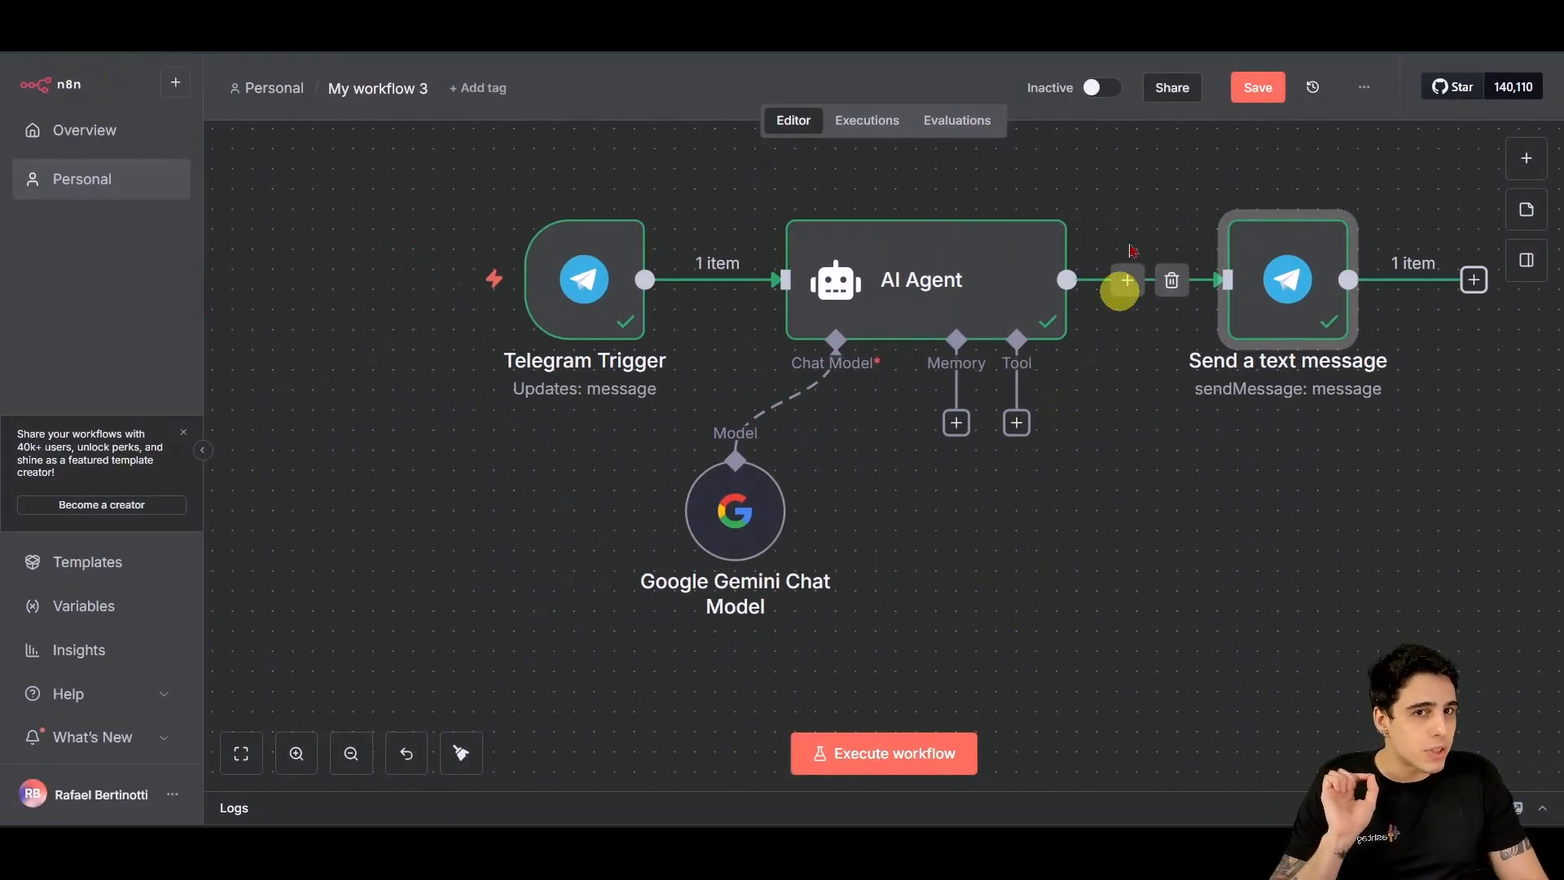
{"action": "mouse_move", "coordinate": [1248, 181]}
{"action": "scroll", "coordinate": [1141, 562], "scroll_direction": "right", "scroll_amount": 1}
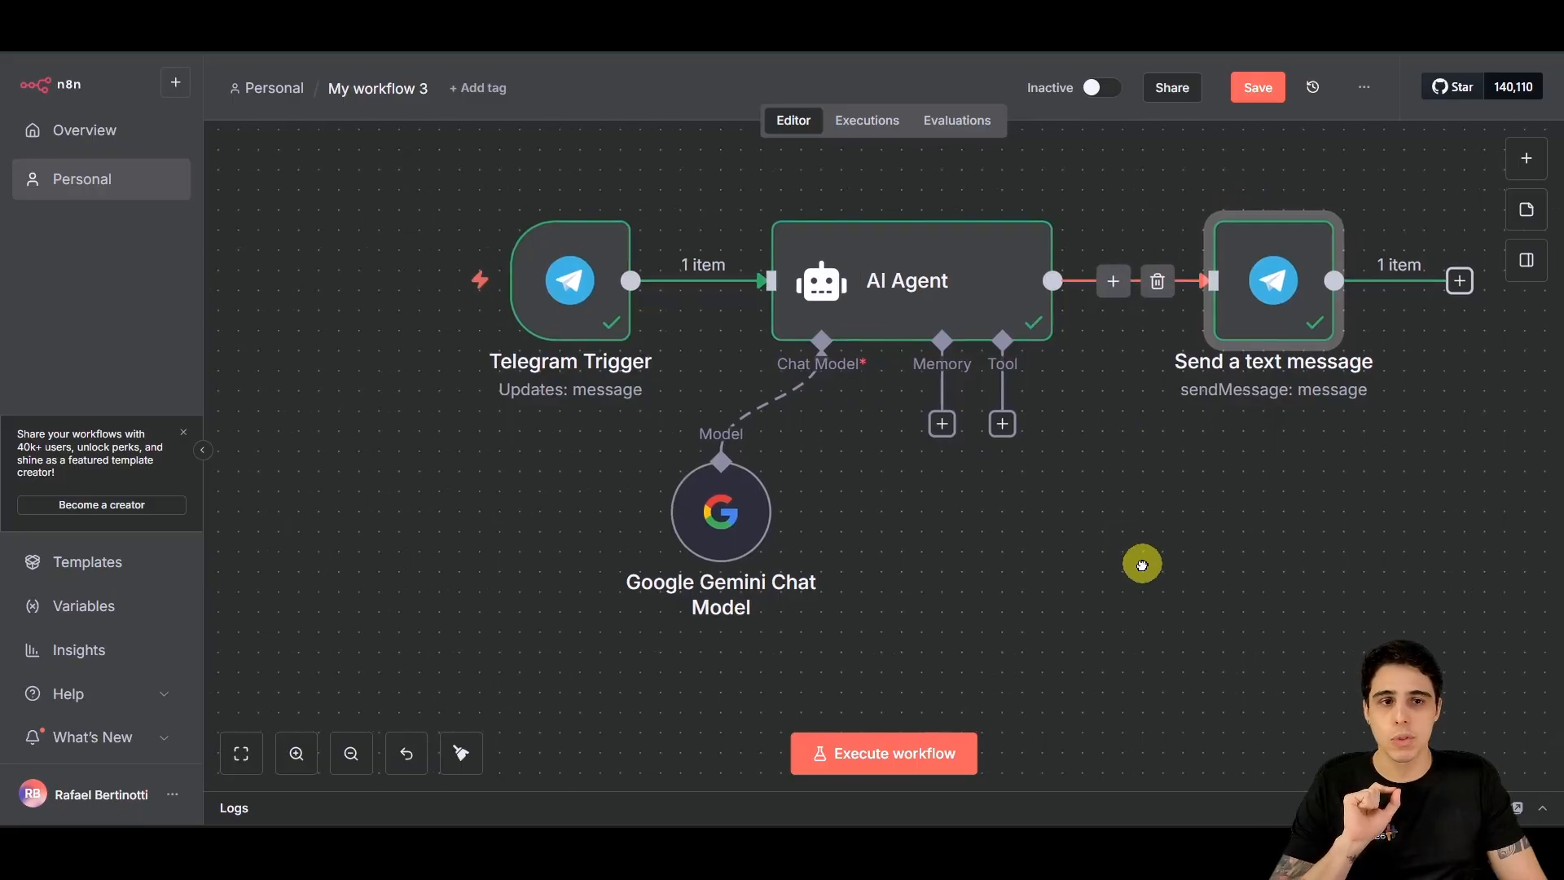
{"action": "scroll", "coordinate": [1198, 444], "scroll_direction": "up", "scroll_amount": 1}
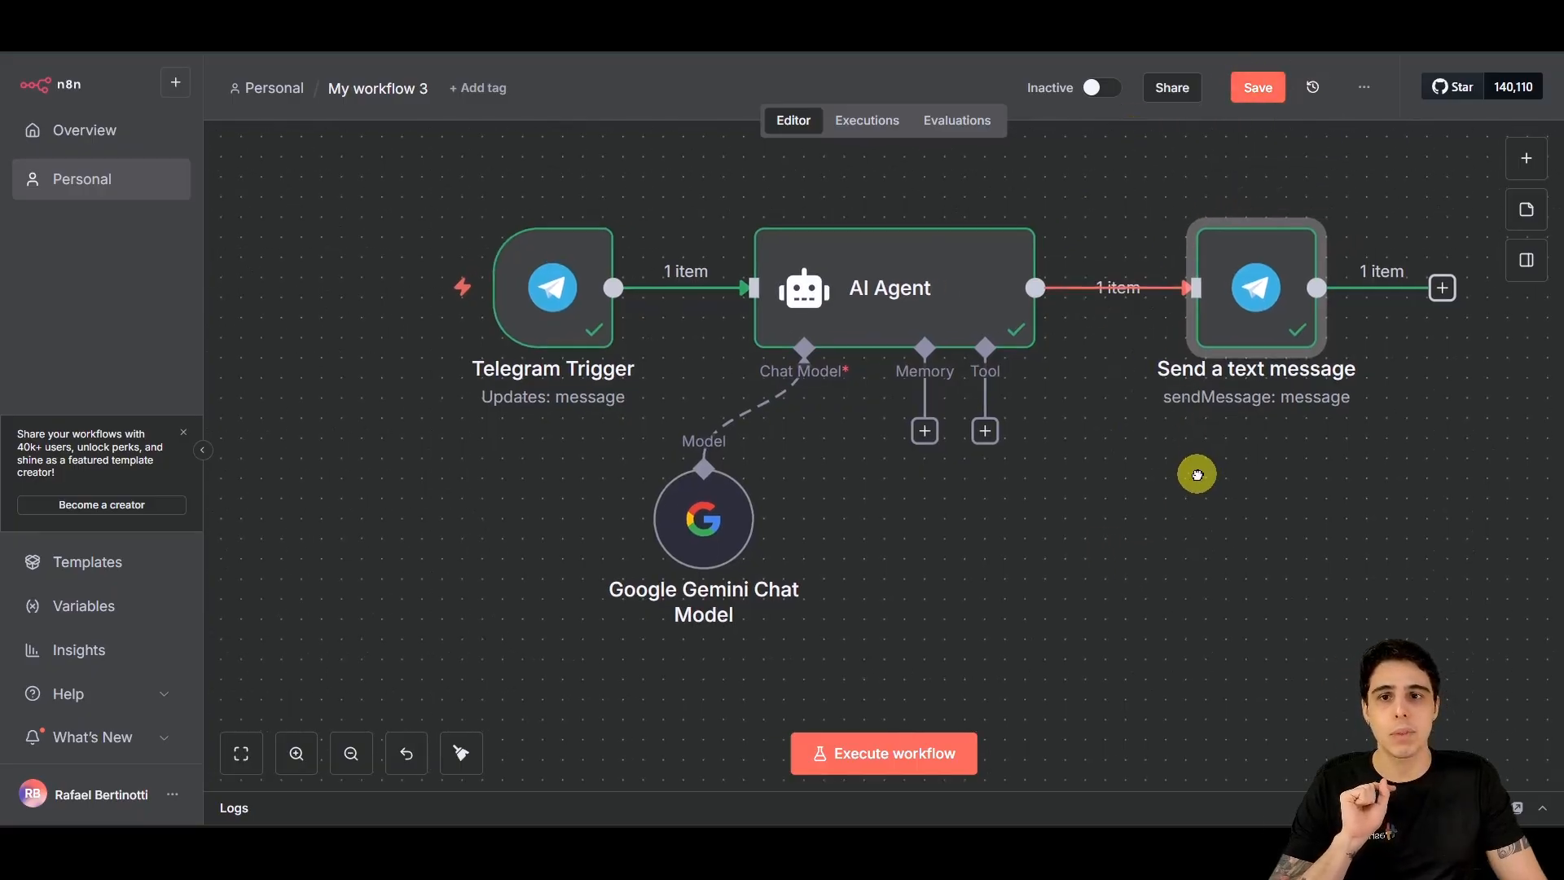
{"action": "left_click", "coordinate": [1258, 87]}
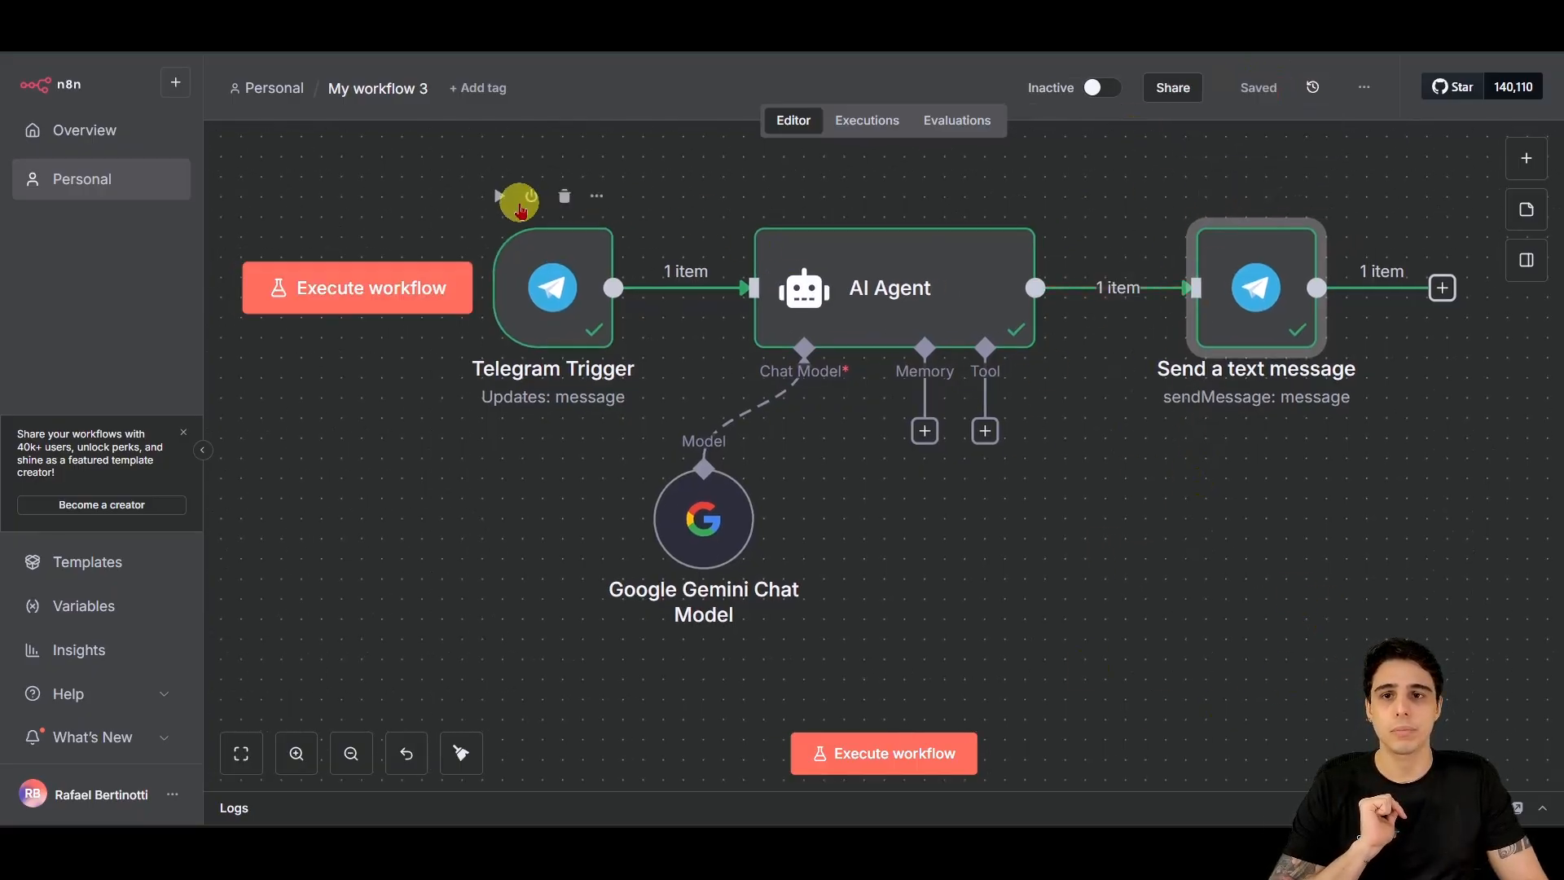
Step: Rename the workflow from 'My workflow 3' to 'Assistente HashSaúde'
{"action": "left_click", "coordinate": [347, 88]}
{"action": "type", "text": "Has"}
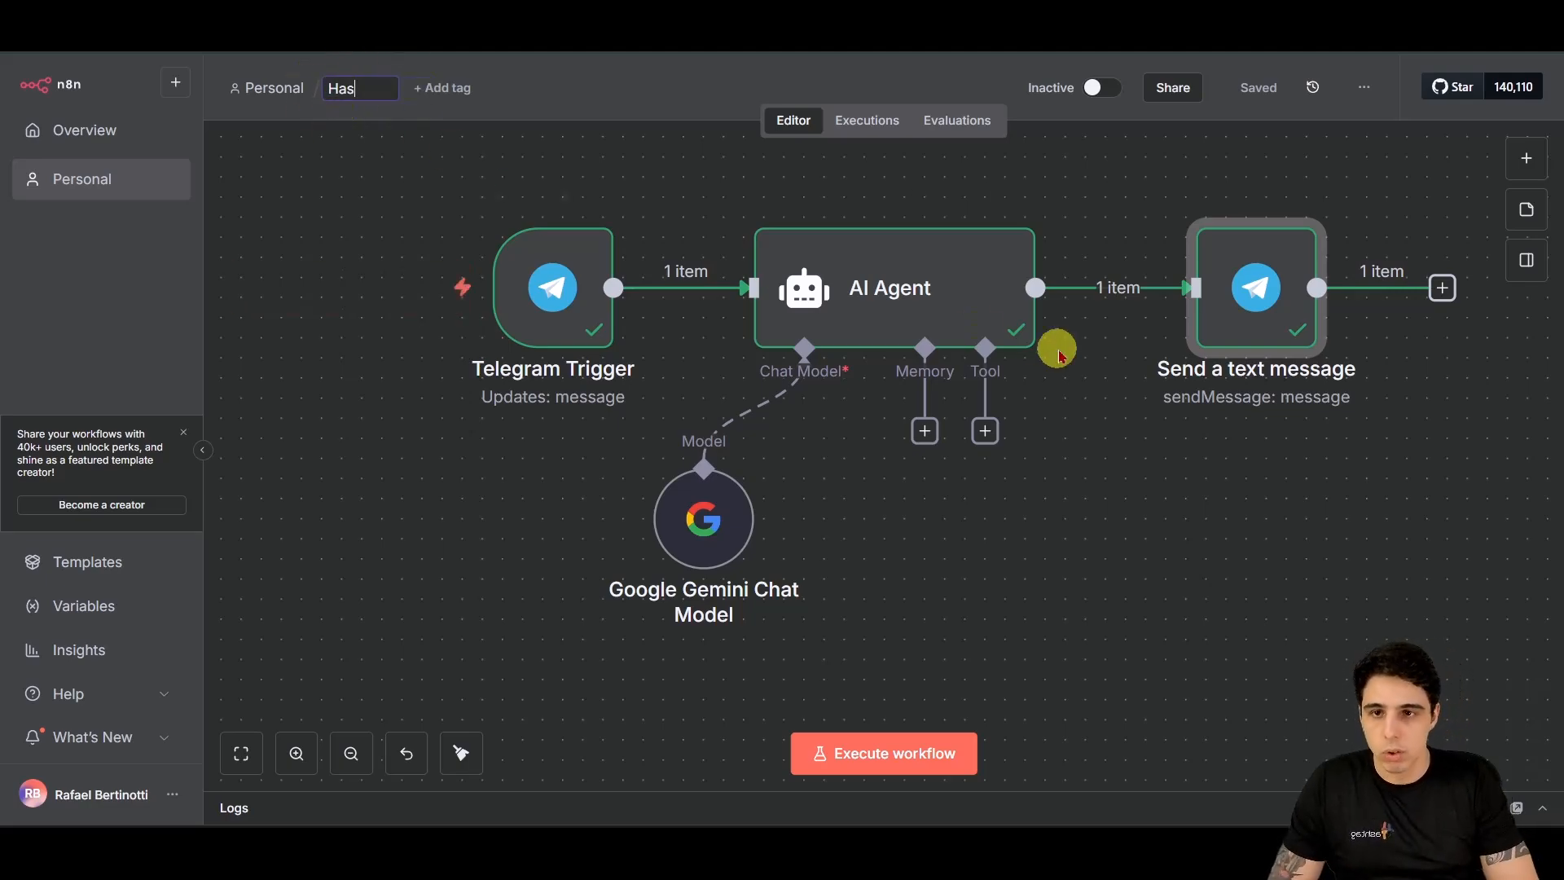
{"action": "key", "text": "BackSpace"}
{"action": "key", "text": "BackSpace"}
{"action": "key", "text": "BackSpace"}
{"action": "type", "text": "Assis"}
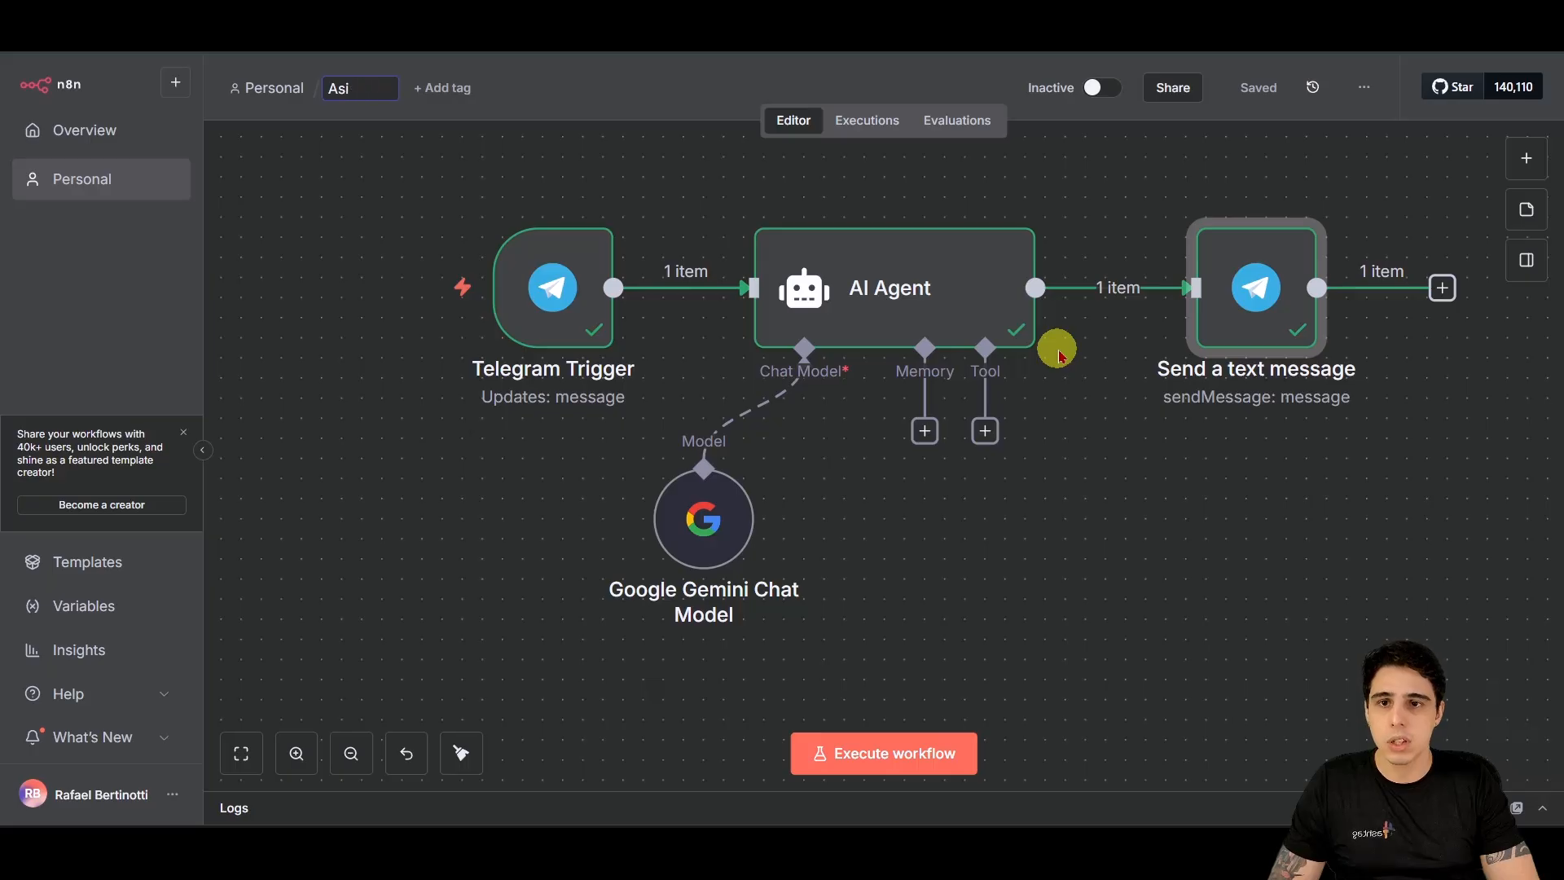
{"action": "type", "text": "tente Hsah"}
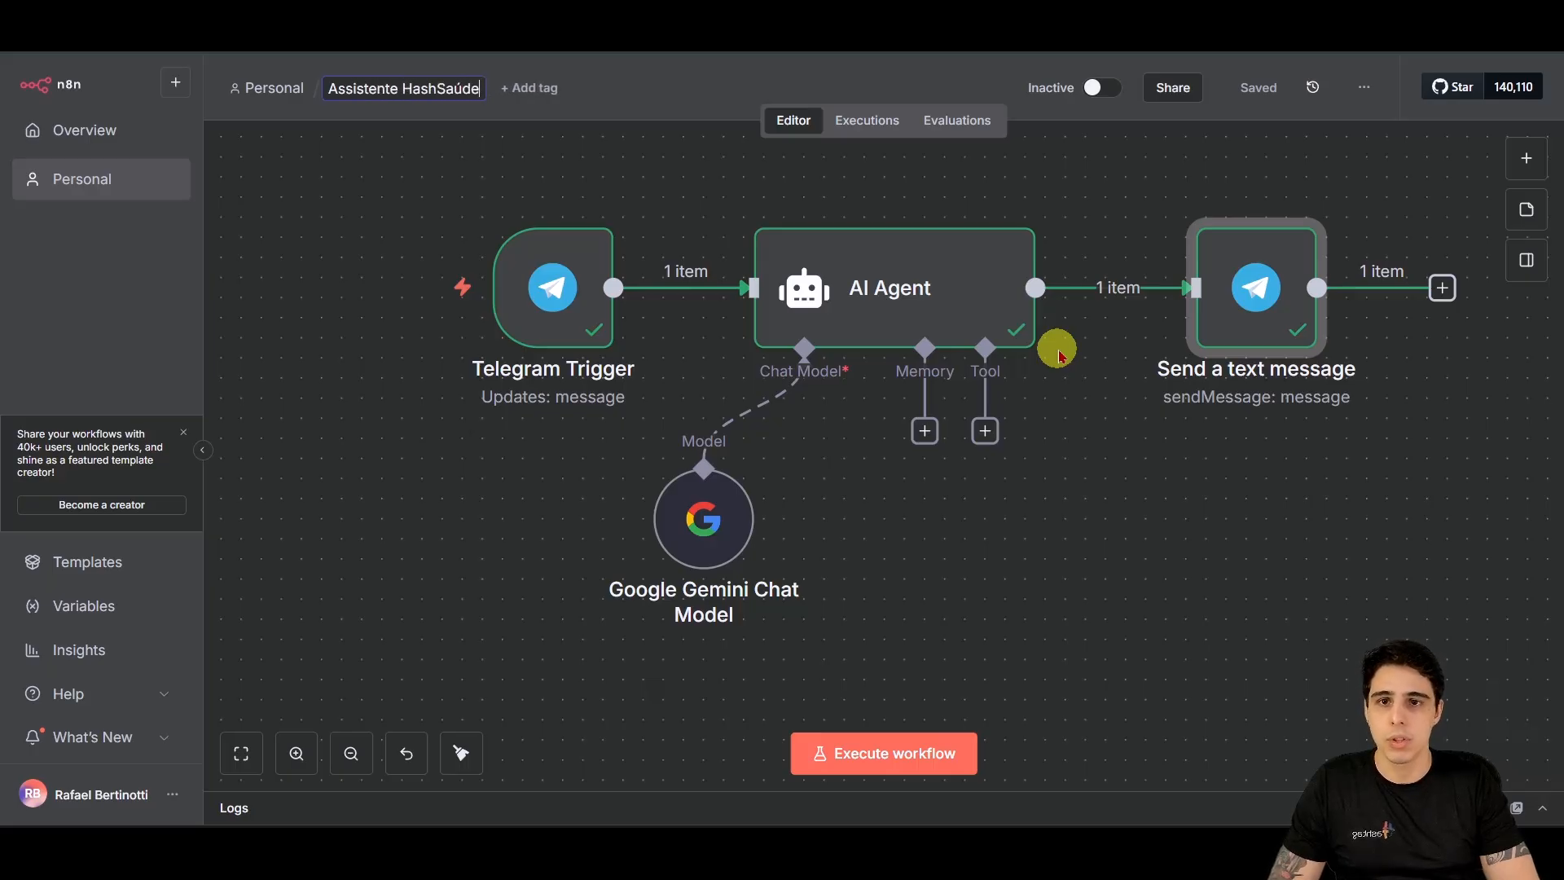
{"action": "key", "text": "Return"}
{"action": "scroll", "coordinate": [1062, 356], "scroll_direction": "right", "scroll_amount": 3}
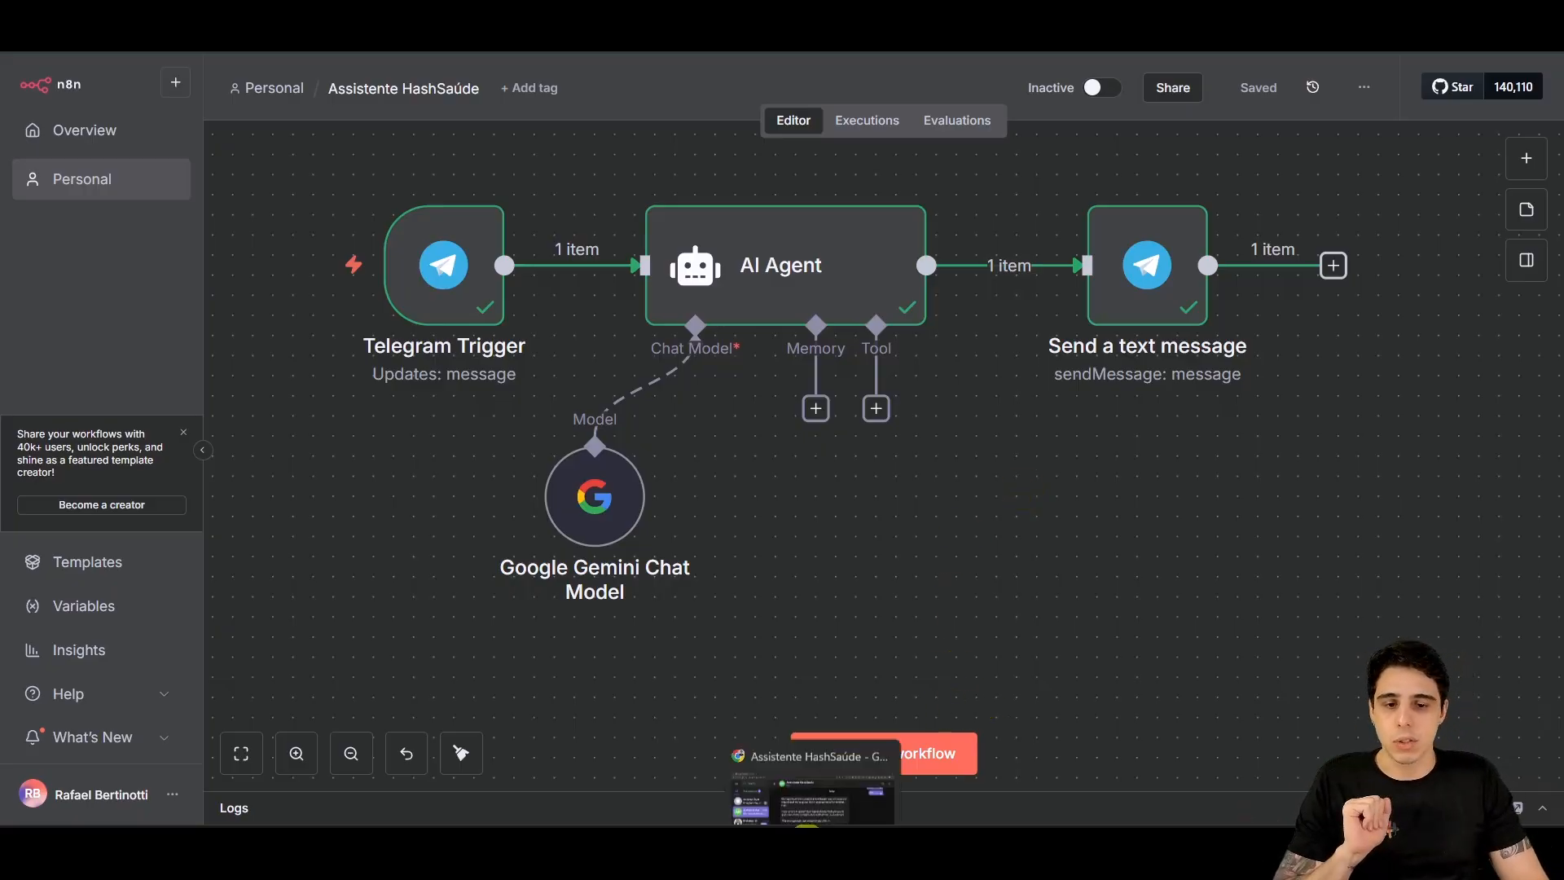
Step: Replace the Telegram draft with a message giving the user's name and asking to book a consultation
{"action": "left_click", "coordinate": [815, 774]}
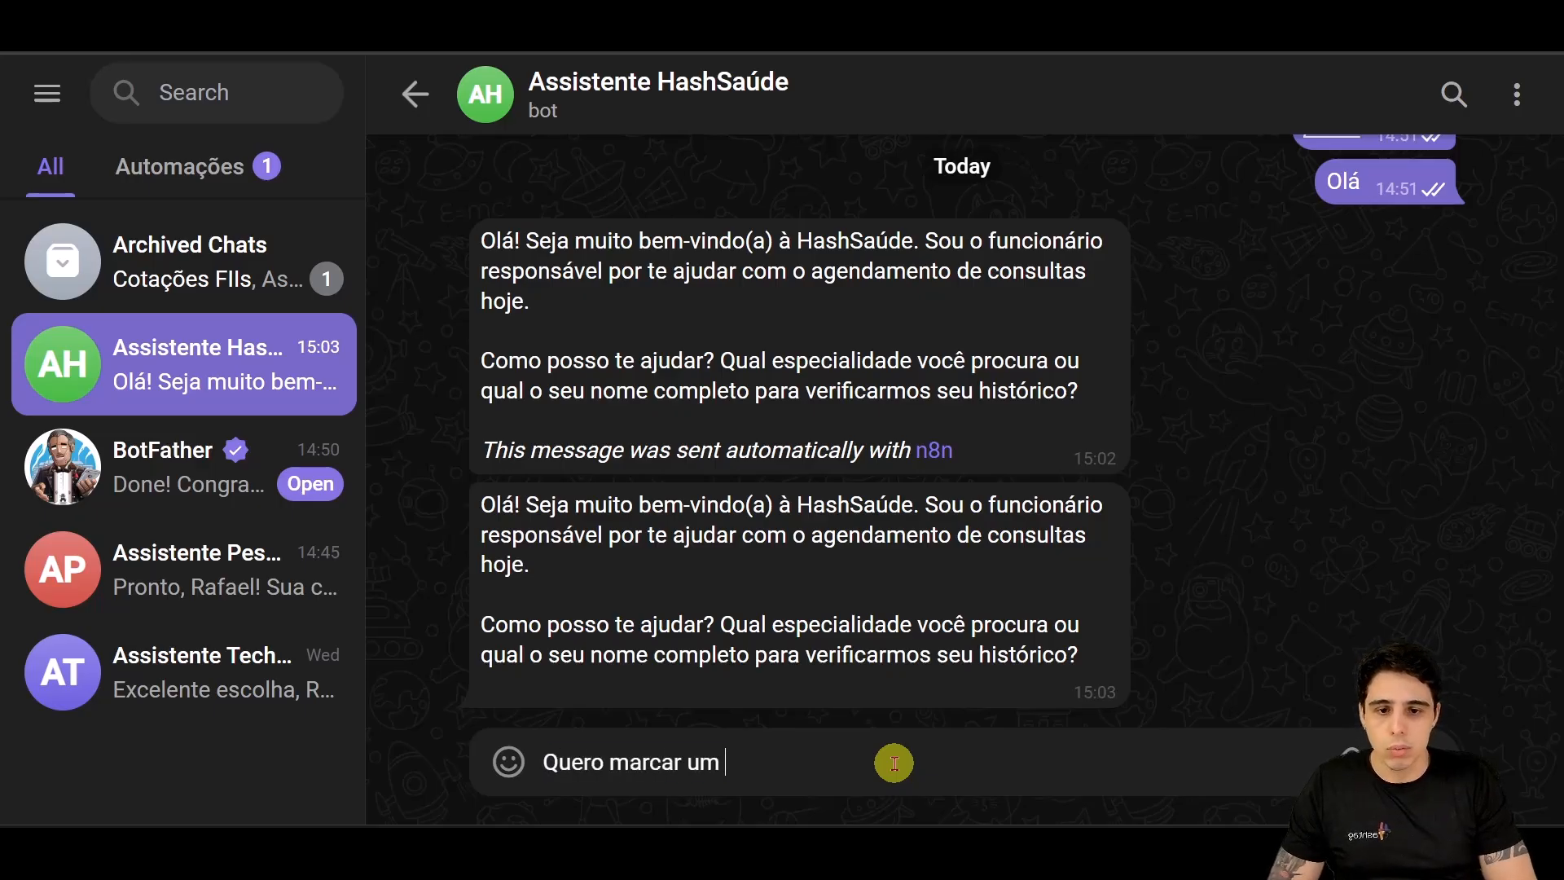
{"action": "key", "text": "ctrl+a"}
{"action": "type", "text": "Me chamo Rafae"}
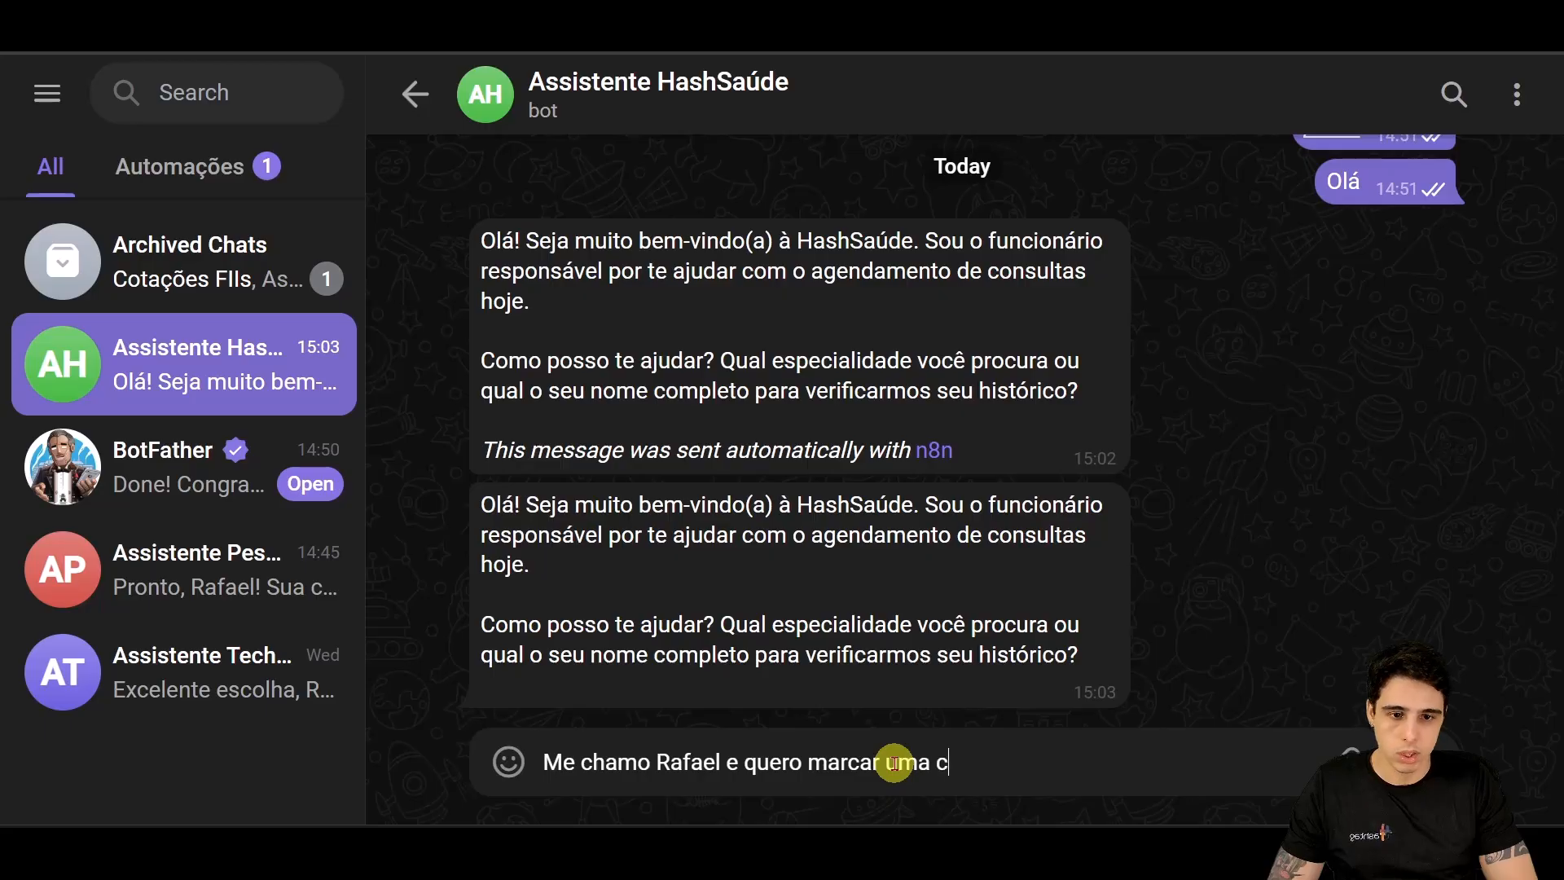
{"action": "key", "text": "Return"}
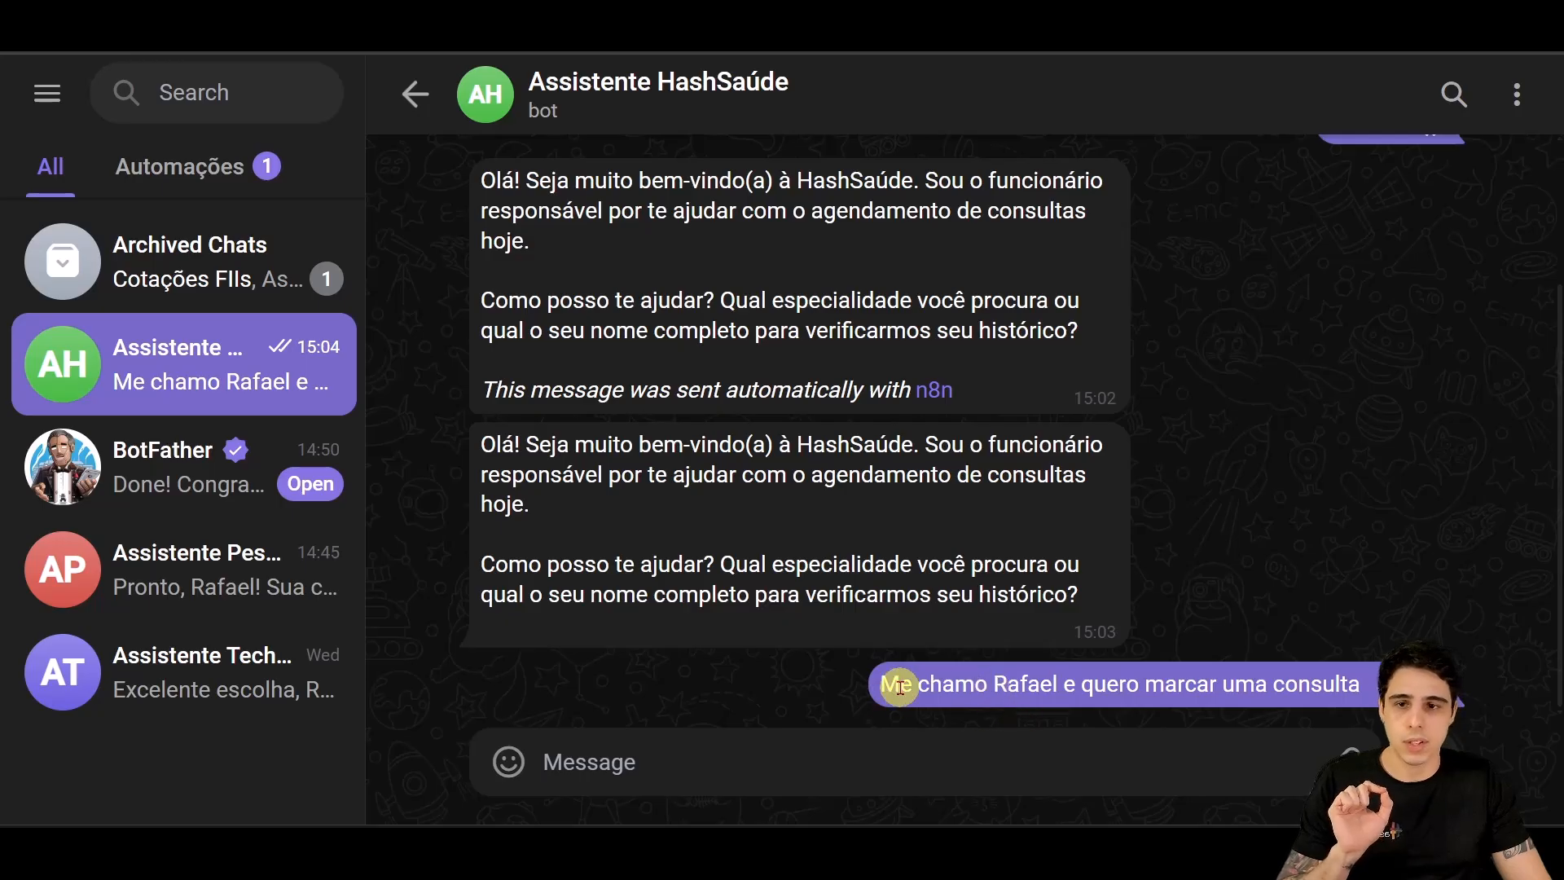
{"action": "mouse_move", "coordinate": [885, 711]}
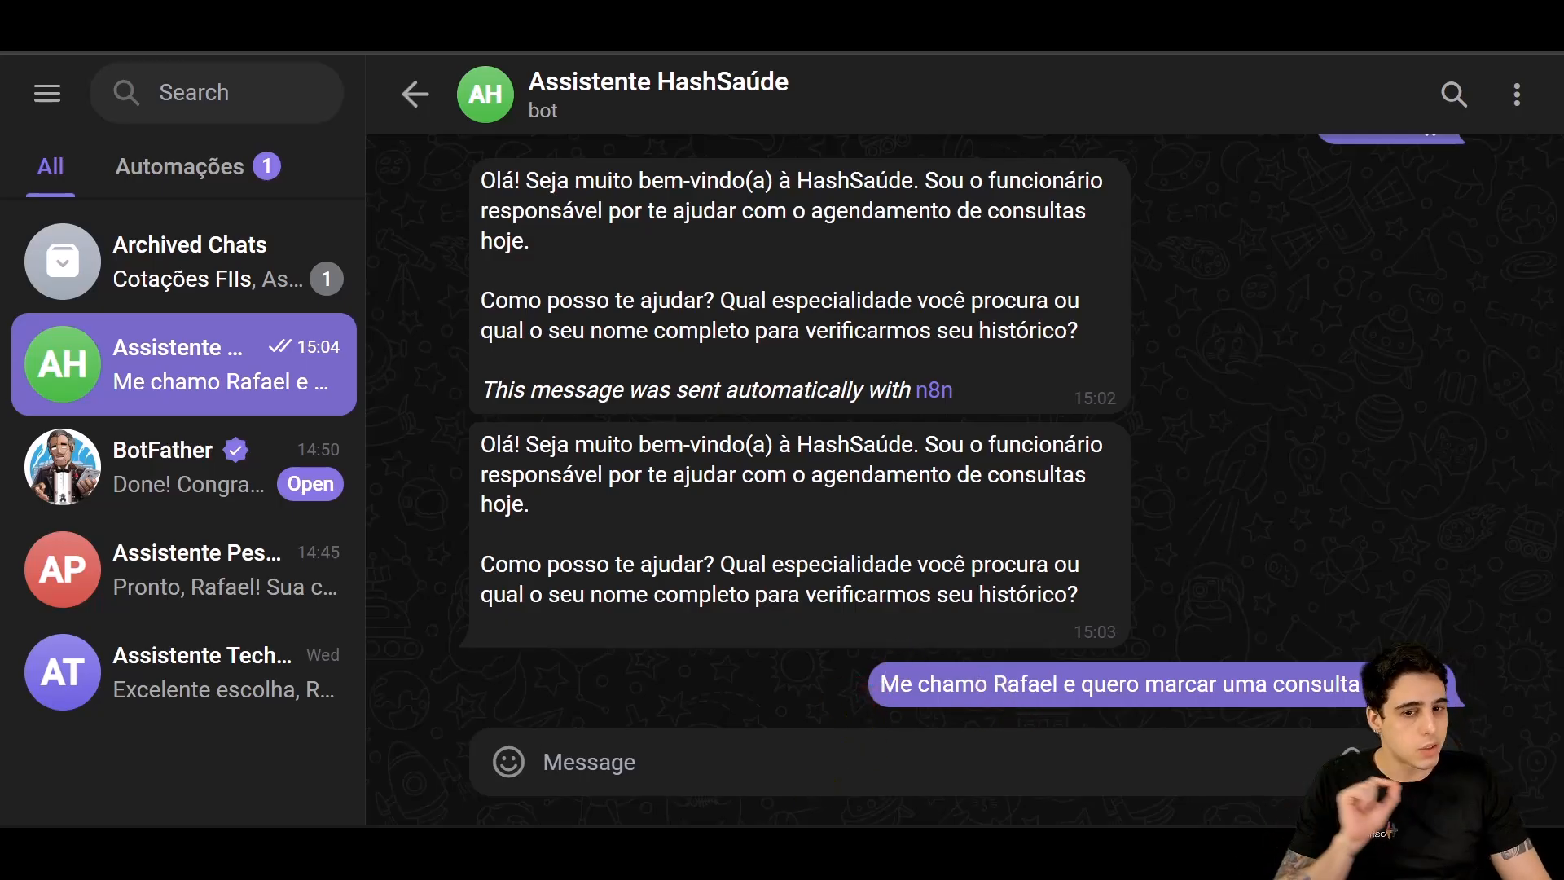
{"action": "mouse_move", "coordinate": [779, 849]}
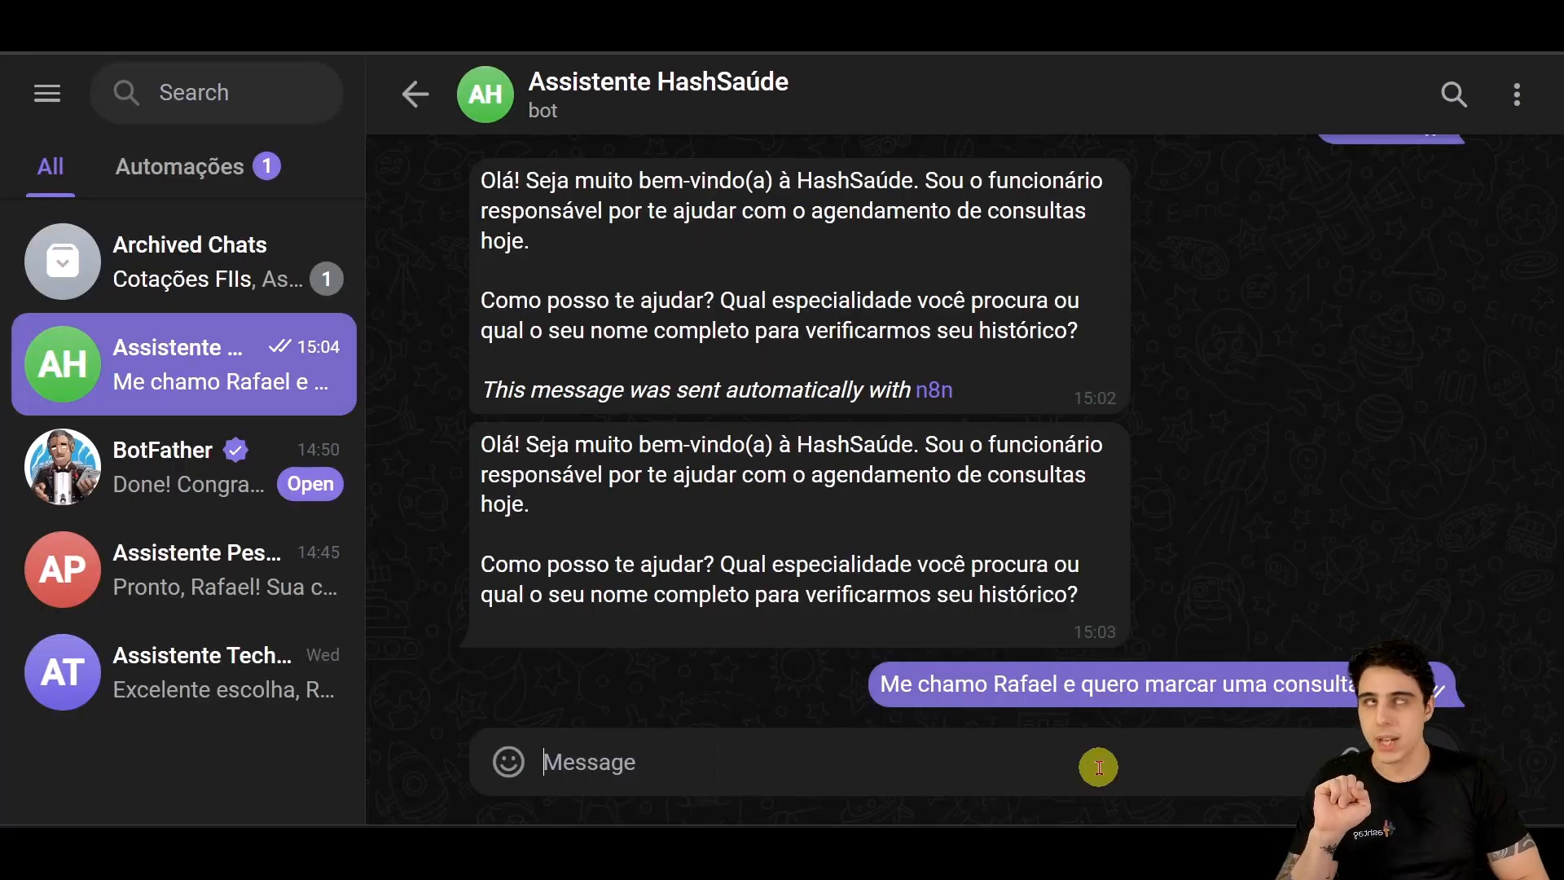
{"action": "left_click_drag", "start_coordinate": [880, 687], "coordinate": [1359, 717]}
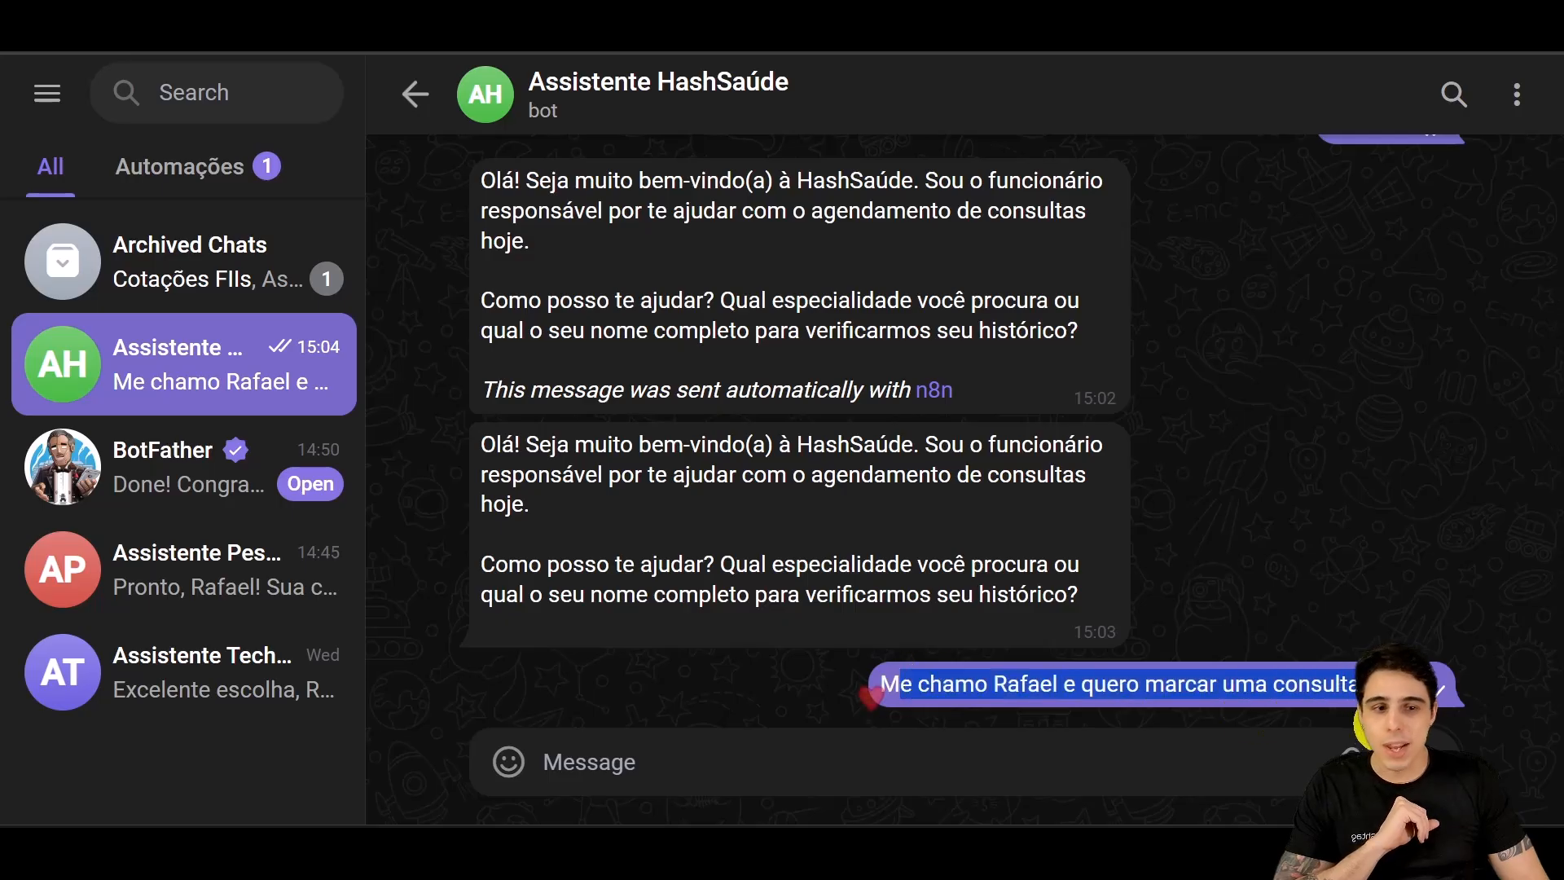
{"action": "left_click", "coordinate": [815, 757]}
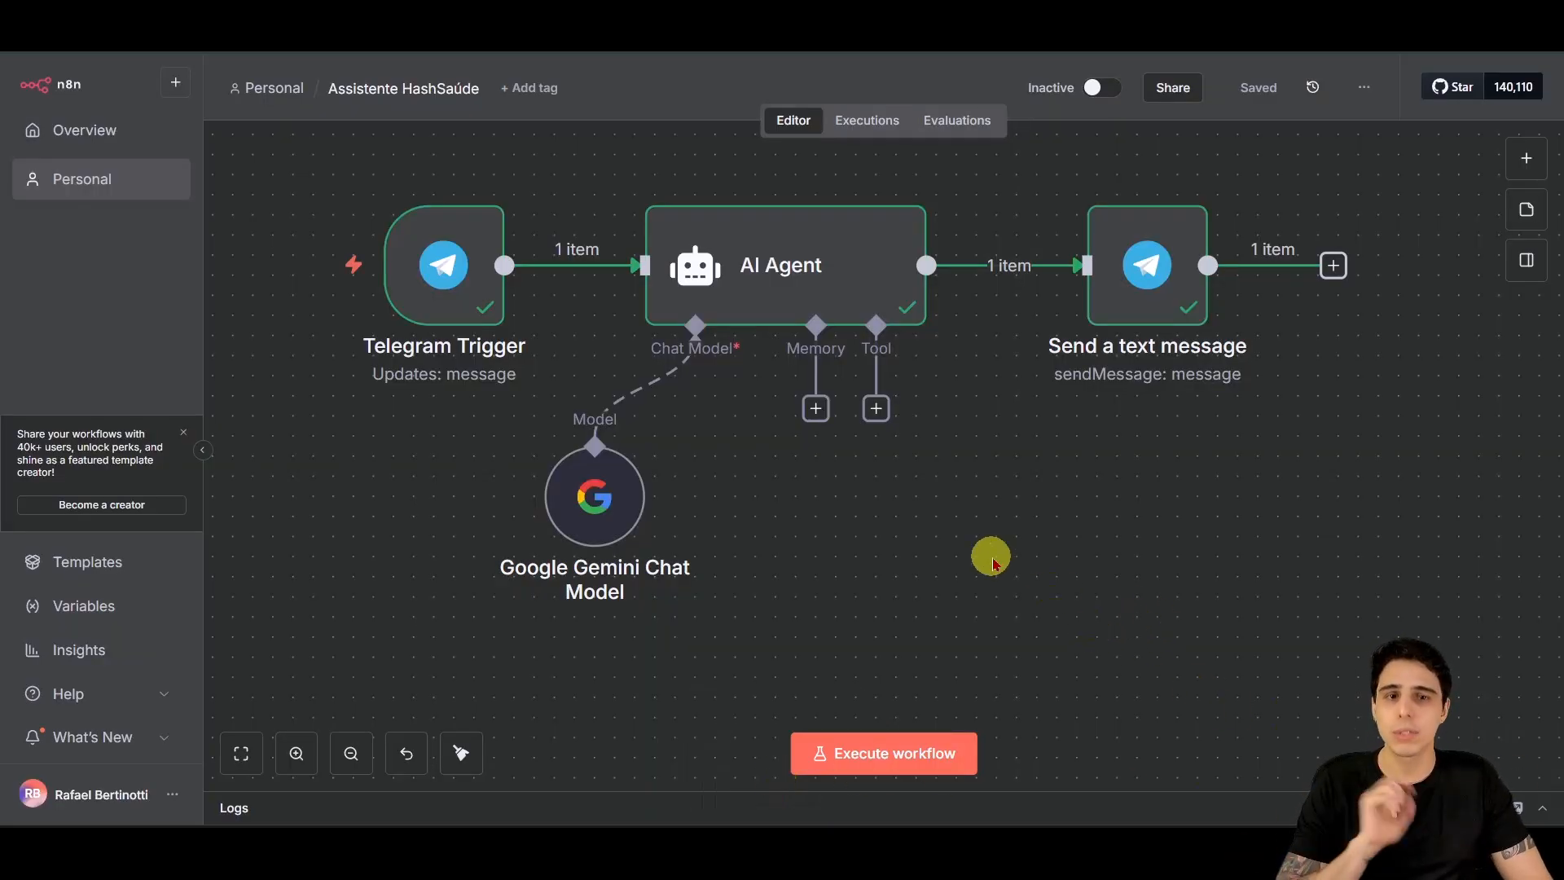
Step: Switch the workflow from Inactive to Active and dismiss the Workflow activated notice
{"action": "left_click_drag", "start_coordinate": [992, 556], "coordinate": [1001, 564]}
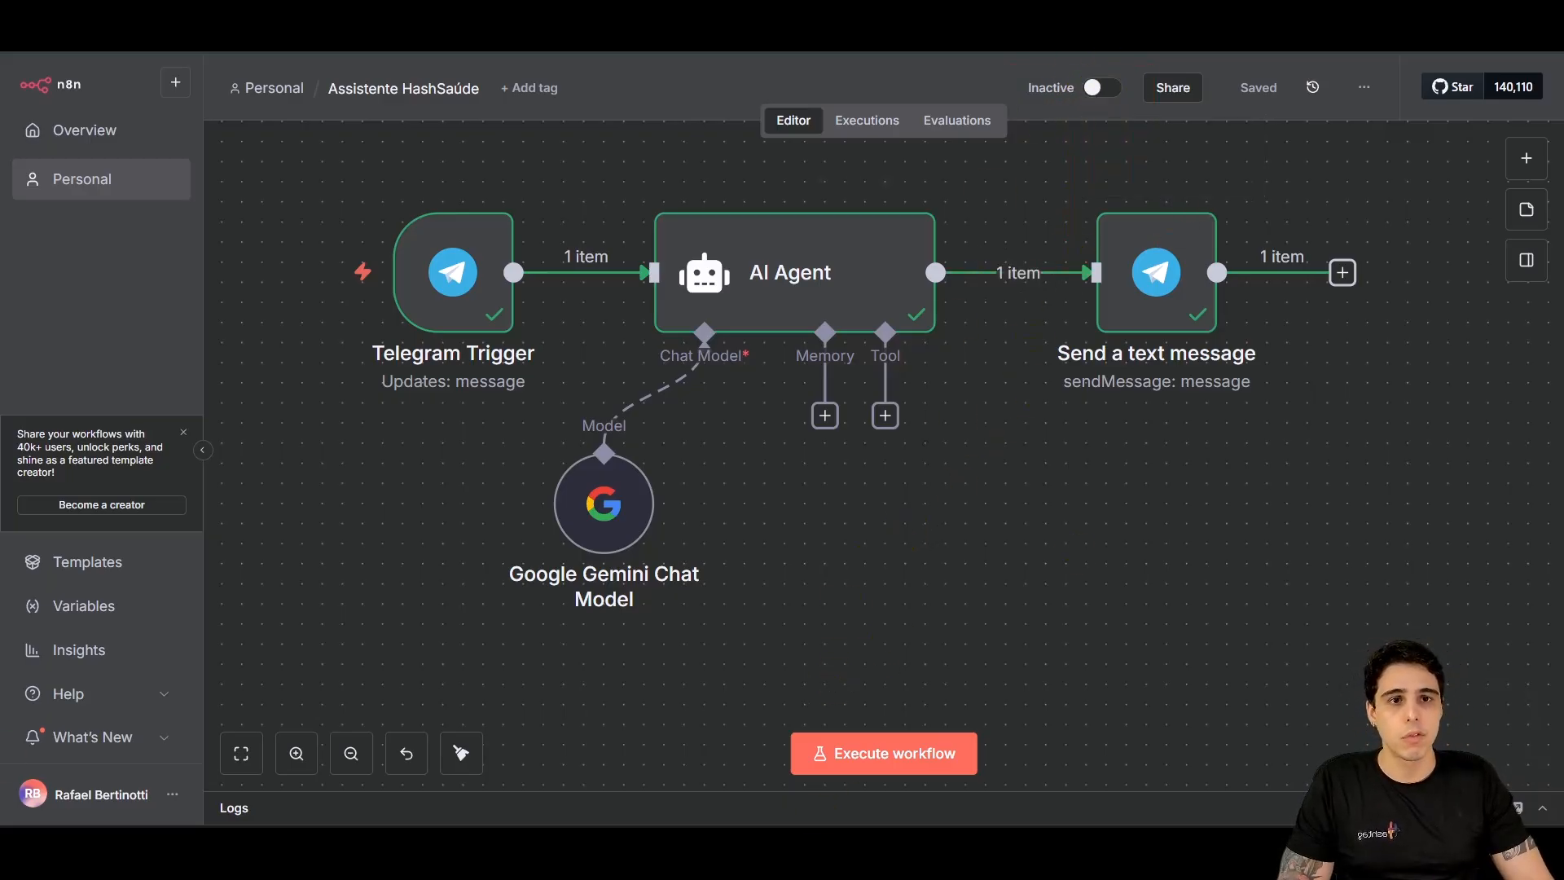
{"action": "left_click", "coordinate": [1106, 88]}
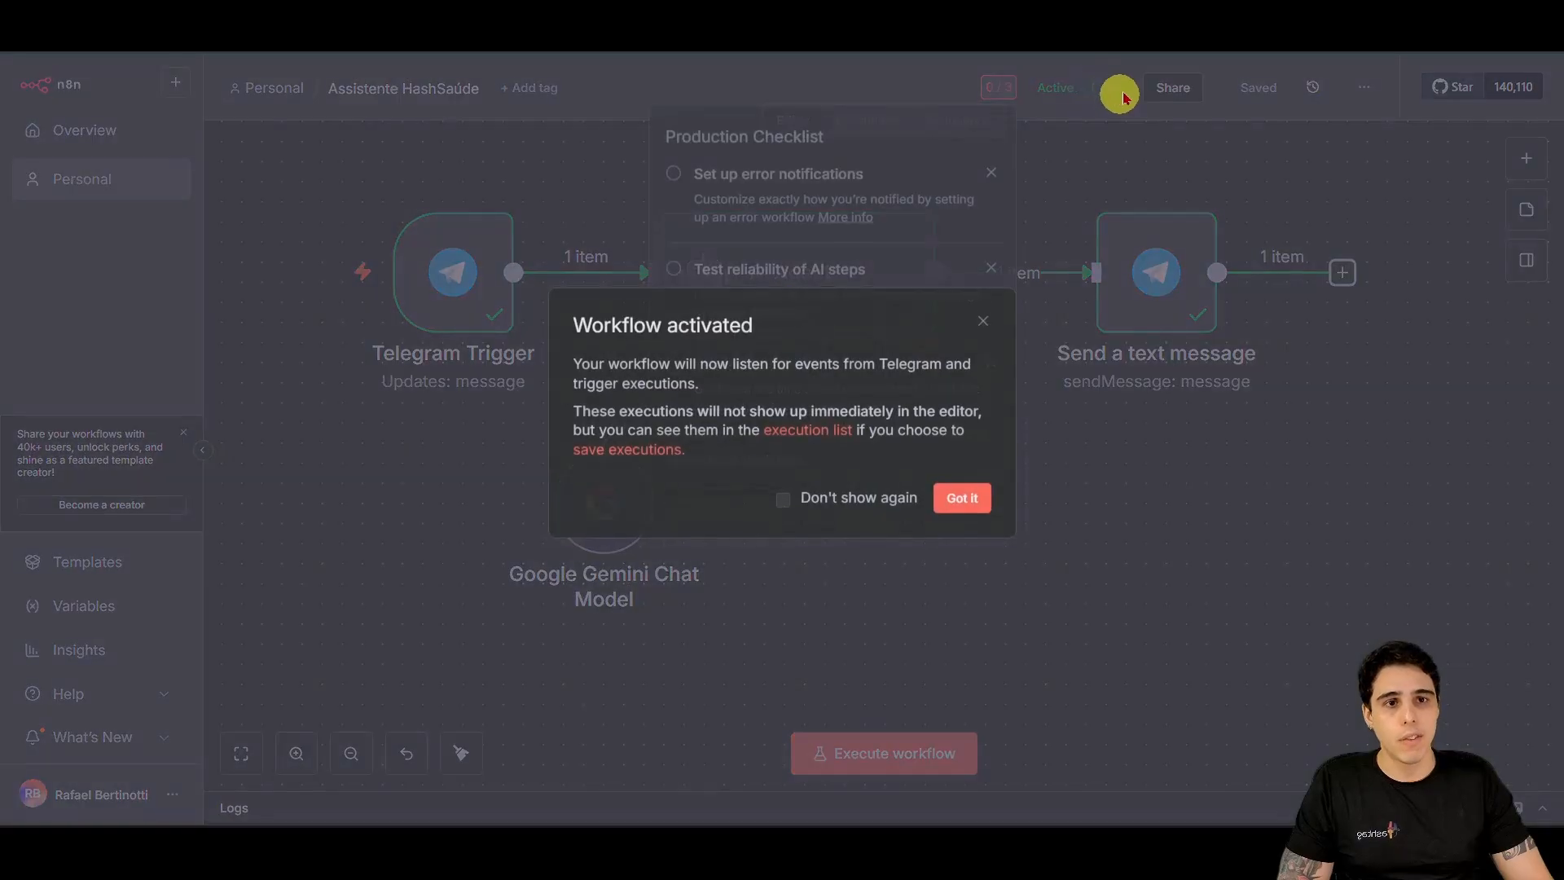
{"action": "left_click", "coordinate": [966, 500]}
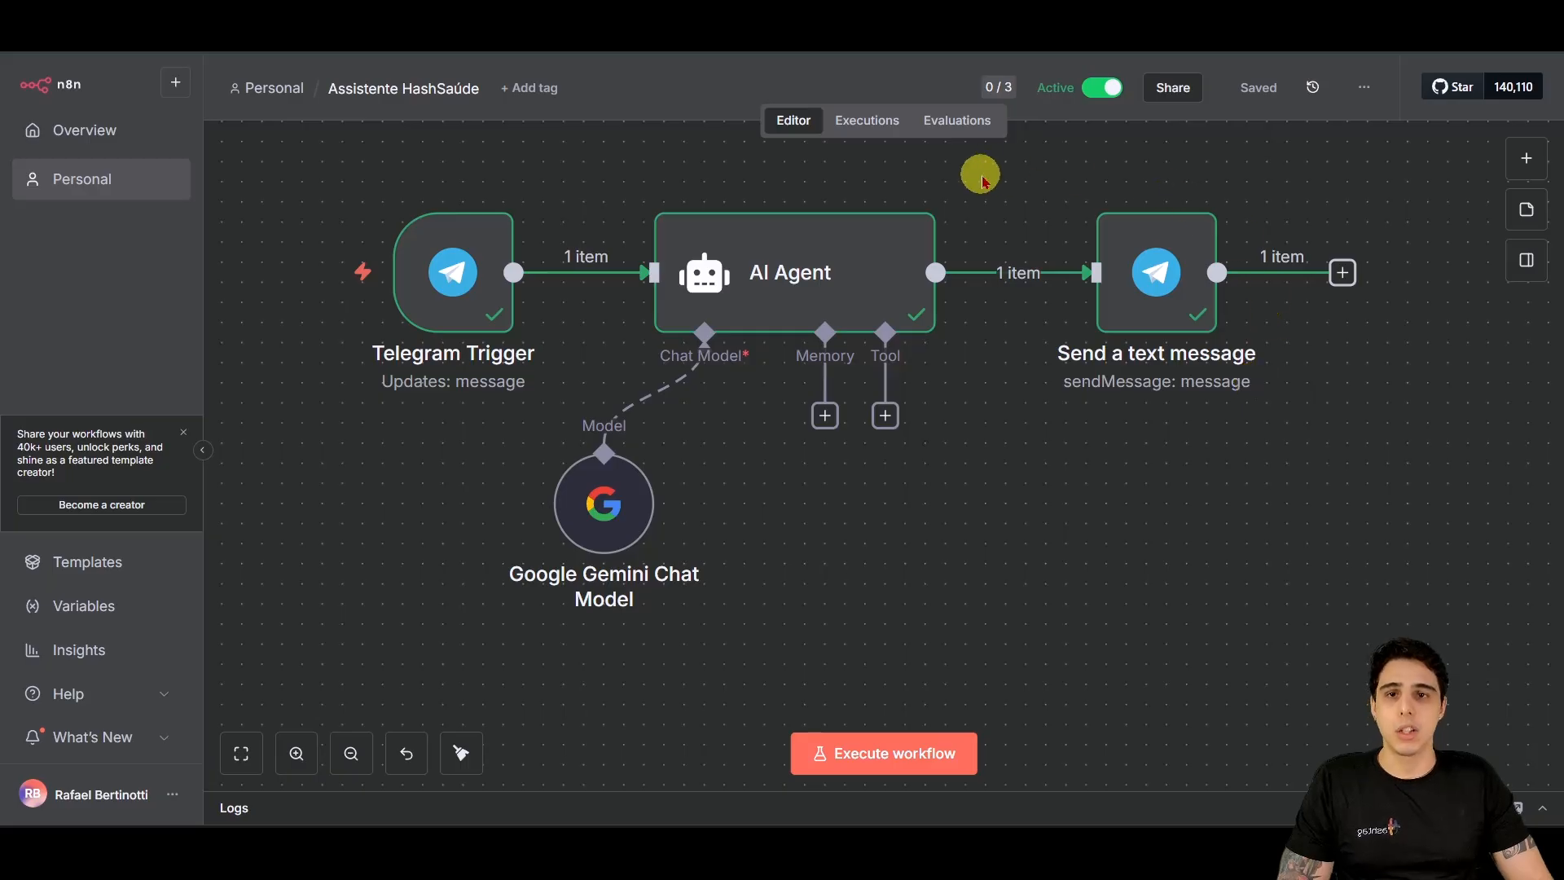
Step: Read the bot's reply asking for specialty, preferred day and online or in-person care
{"action": "mouse_move", "coordinate": [856, 823]}
{"action": "left_click", "coordinate": [848, 754]}
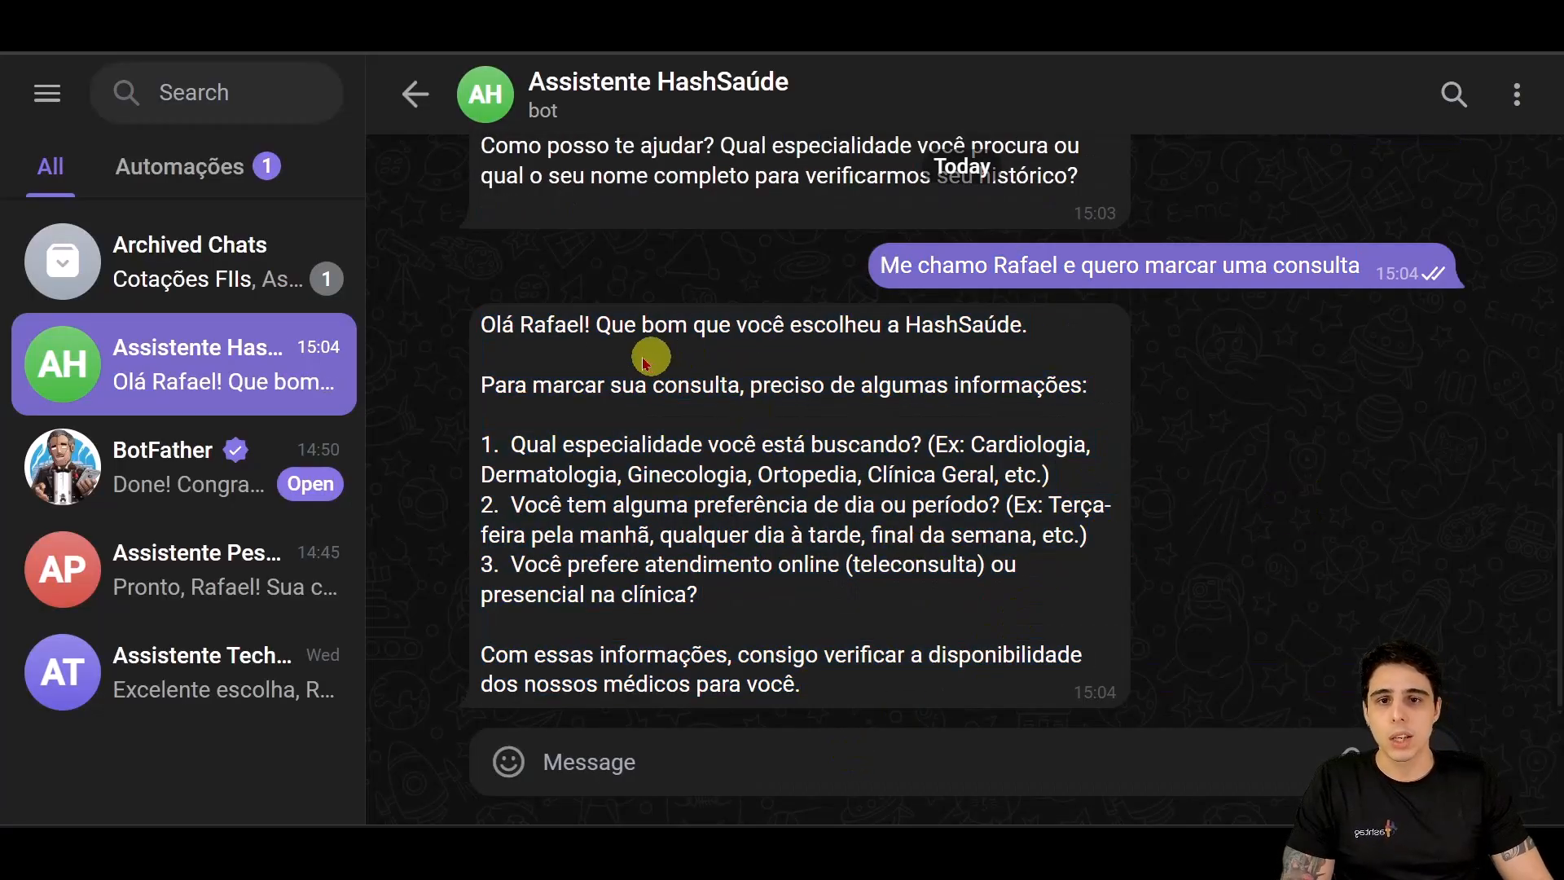
{"action": "left_click_drag", "start_coordinate": [646, 363], "coordinate": [1075, 500]}
{"action": "left_click", "coordinate": [1023, 613]}
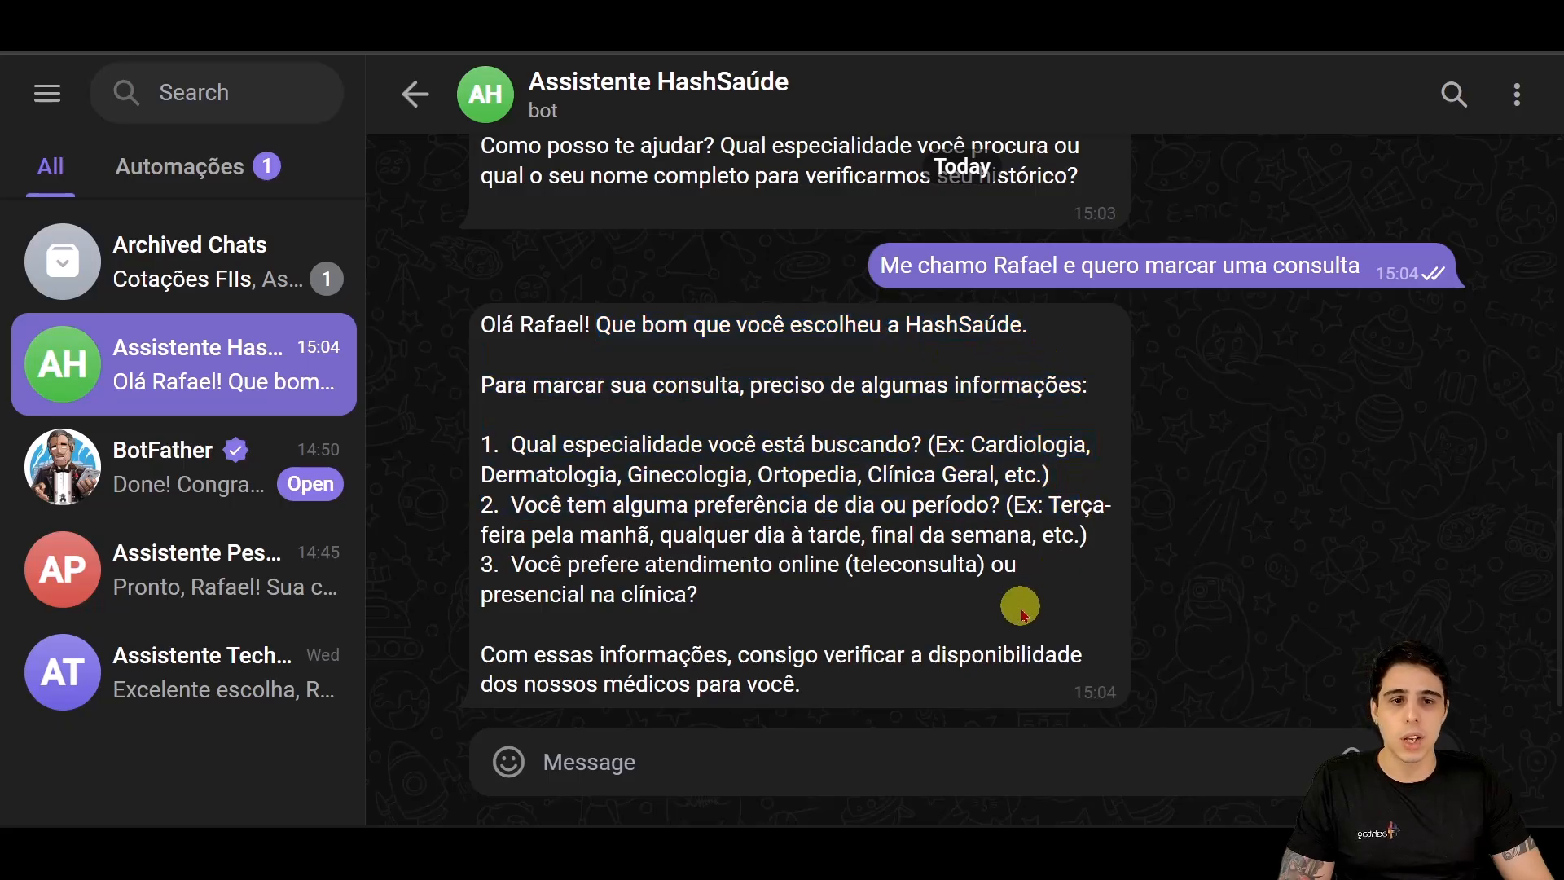
{"action": "left_click_drag", "start_coordinate": [547, 476], "coordinate": [1080, 605]}
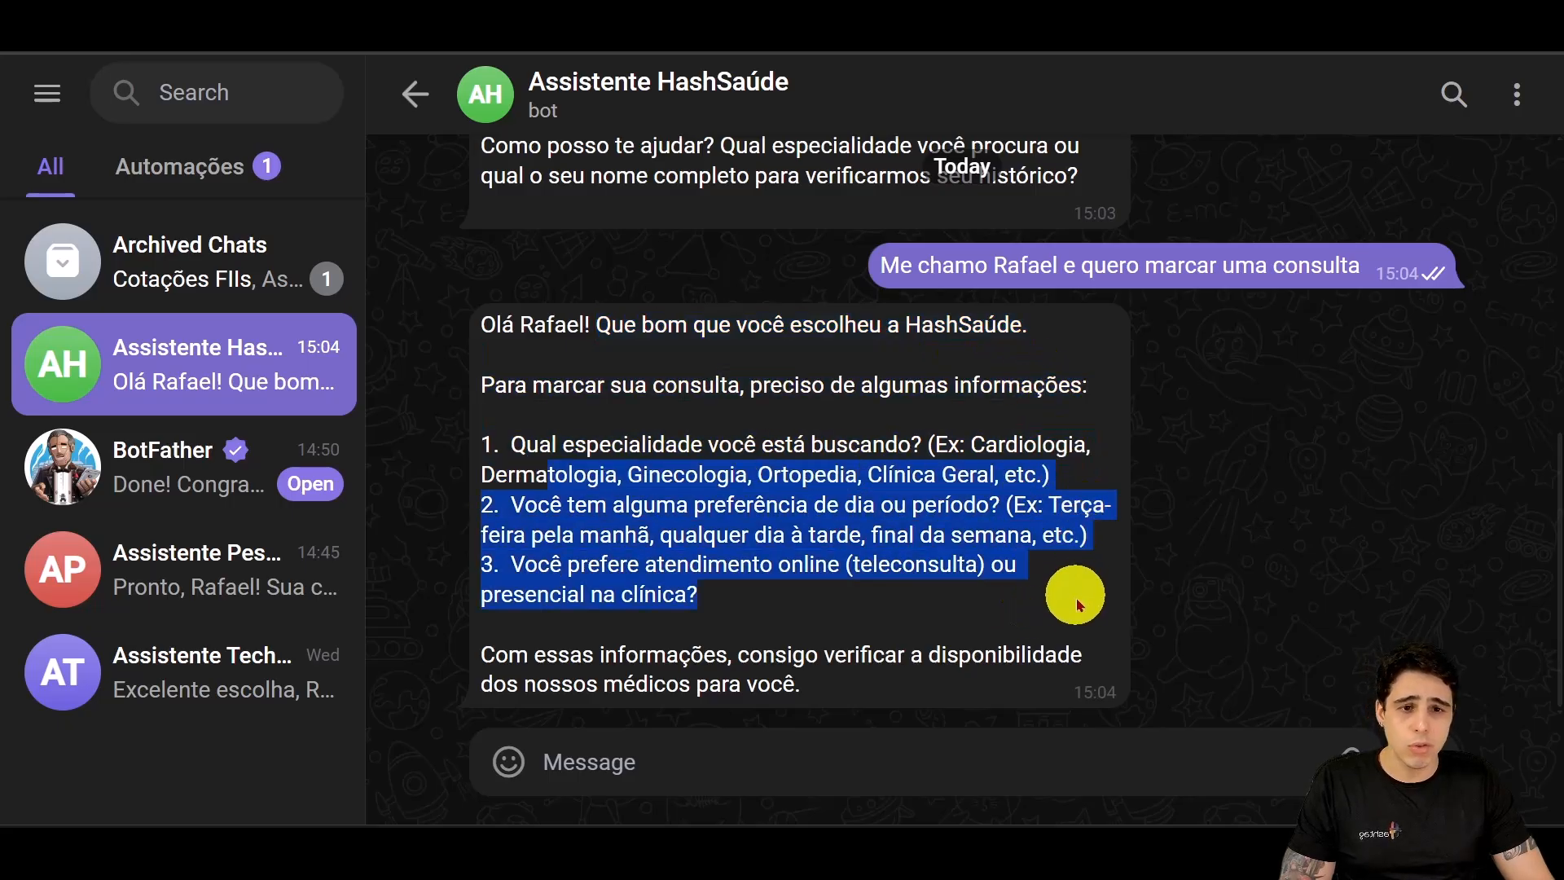
{"action": "left_click", "coordinate": [921, 632]}
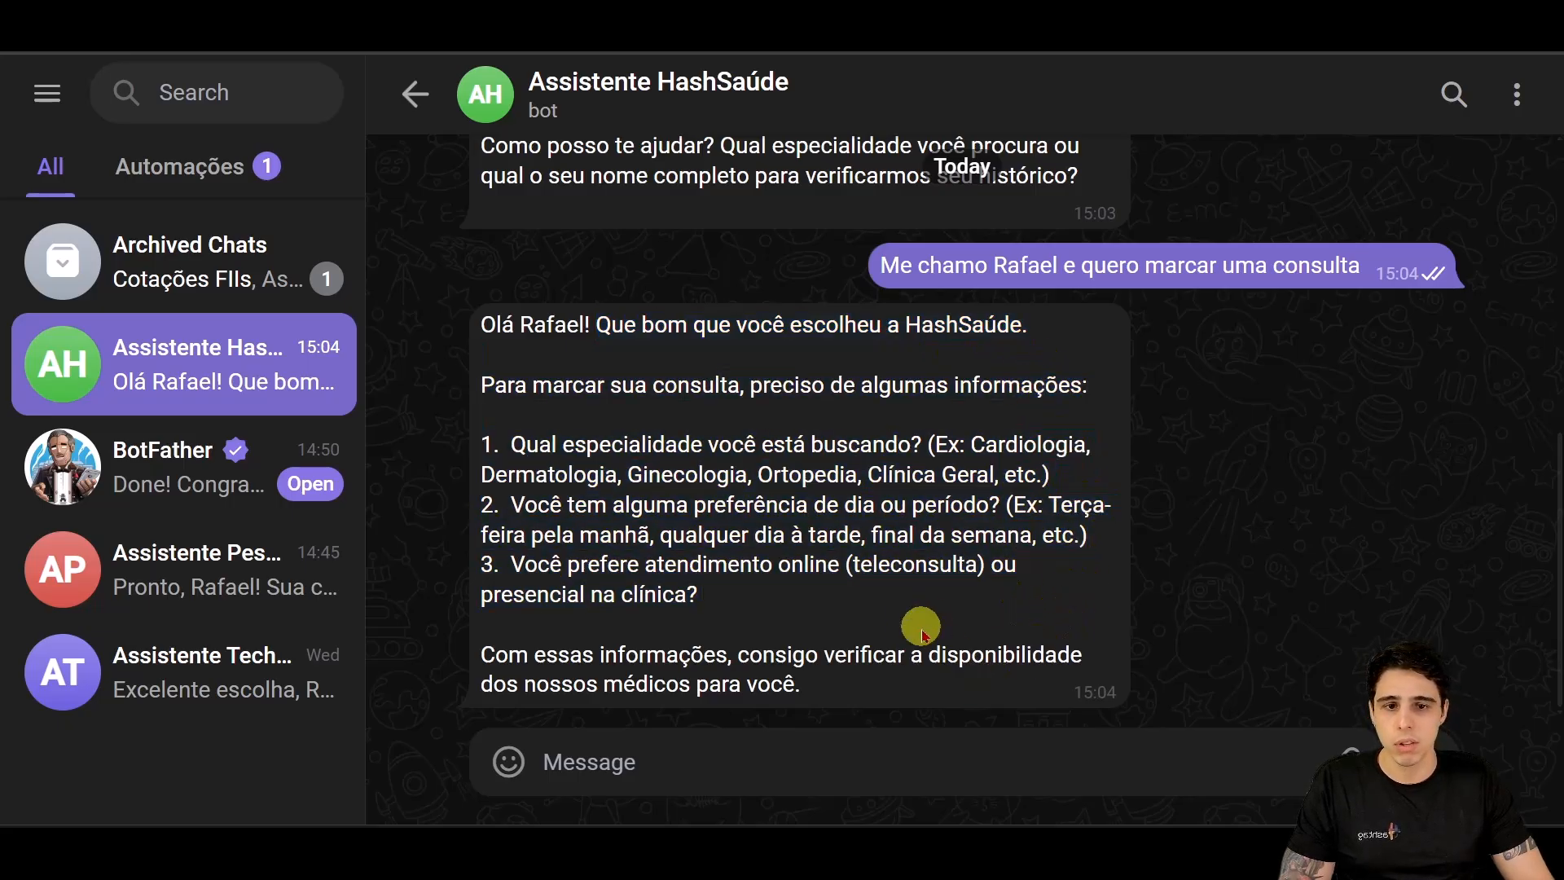
Step: Send 'como eu me chamo?' and read the bot's reply that it doesn't know the name
{"action": "left_click", "coordinate": [856, 749]}
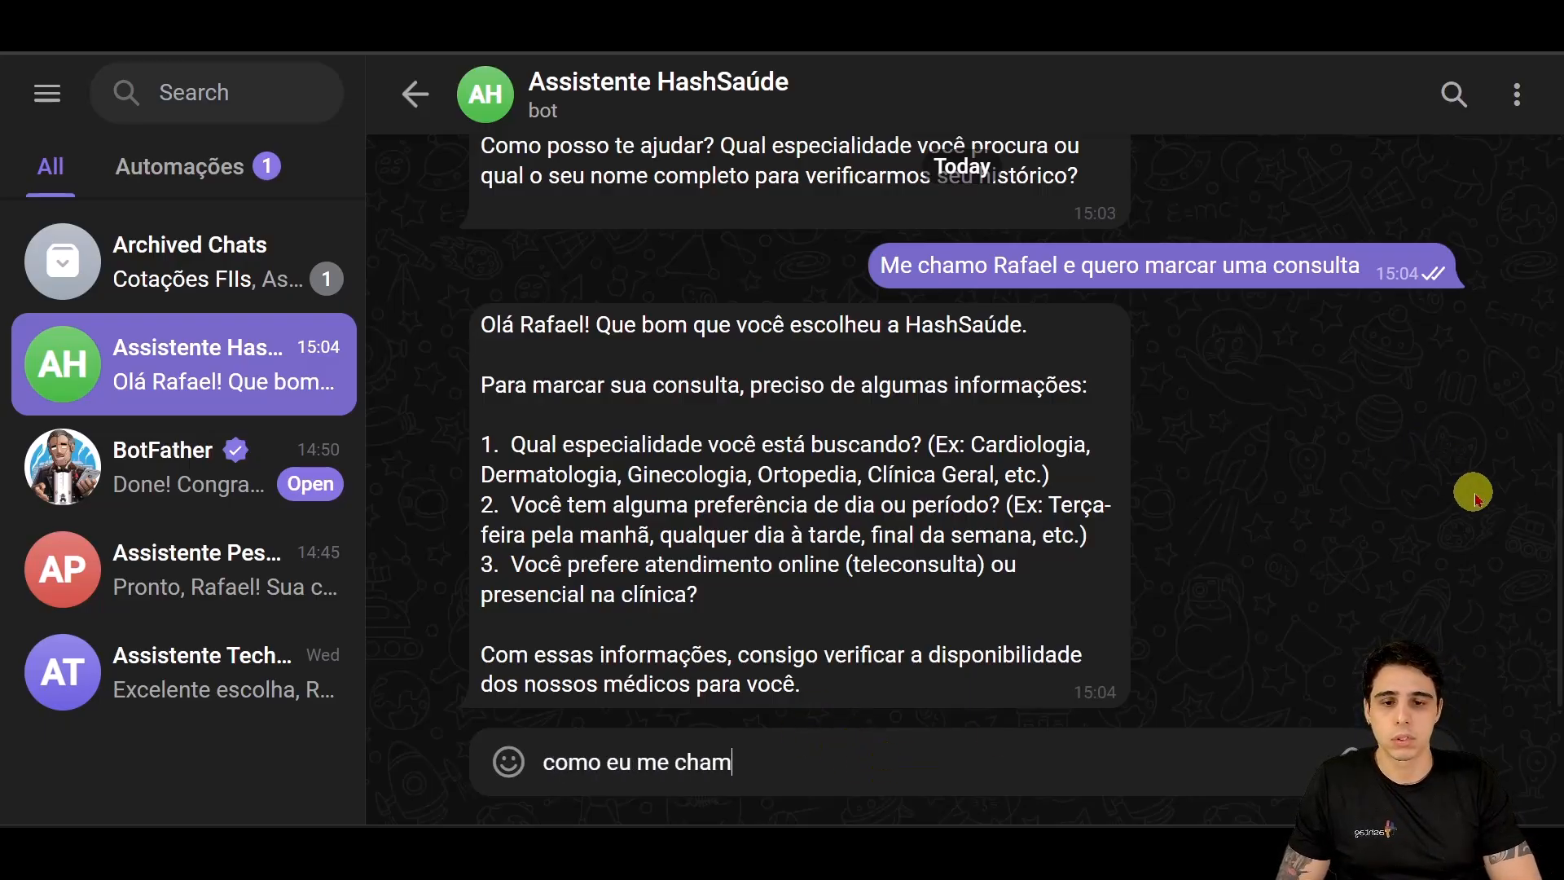
{"action": "key", "text": "Return"}
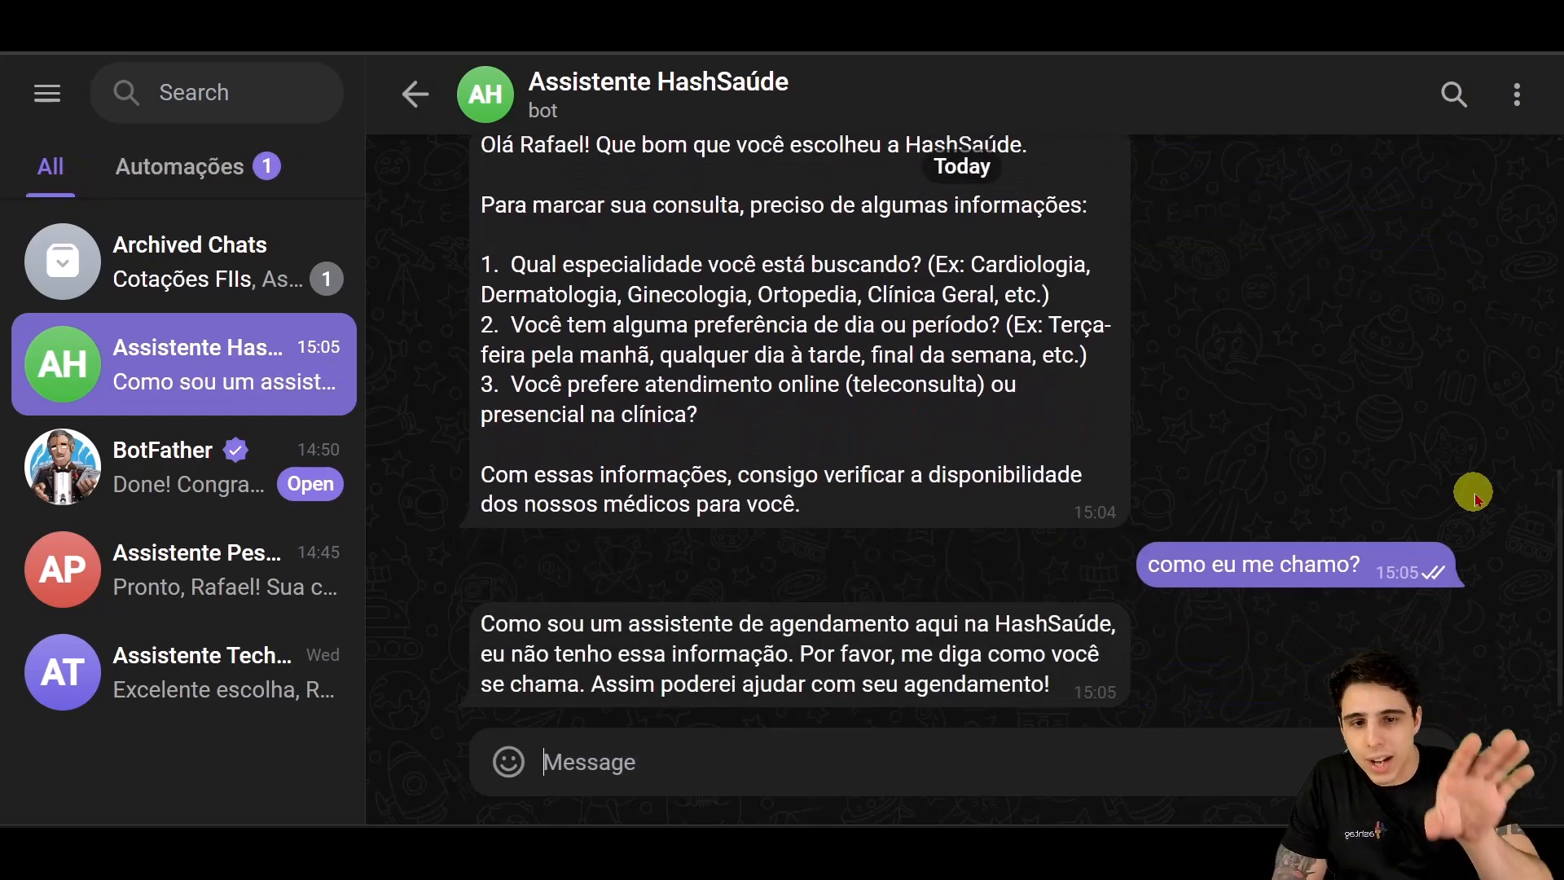
{"action": "scroll", "coordinate": [1205, 517], "scroll_direction": "up", "scroll_amount": 3}
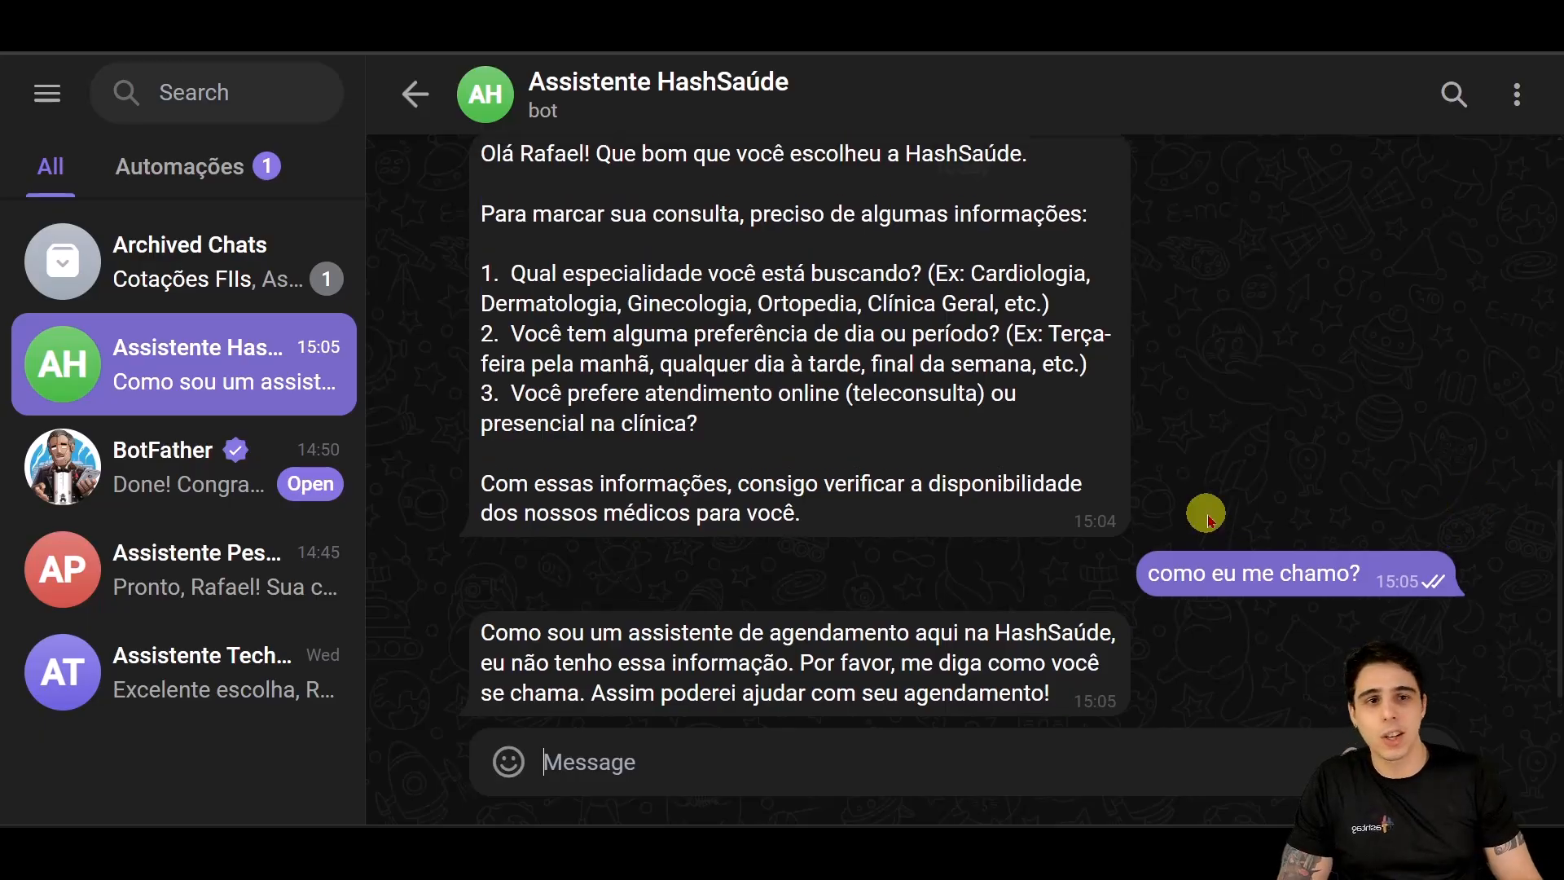
{"action": "left_click_drag", "start_coordinate": [897, 220], "coordinate": [1346, 227]}
{"action": "scroll", "coordinate": [1336, 502], "scroll_direction": "down", "scroll_amount": 3}
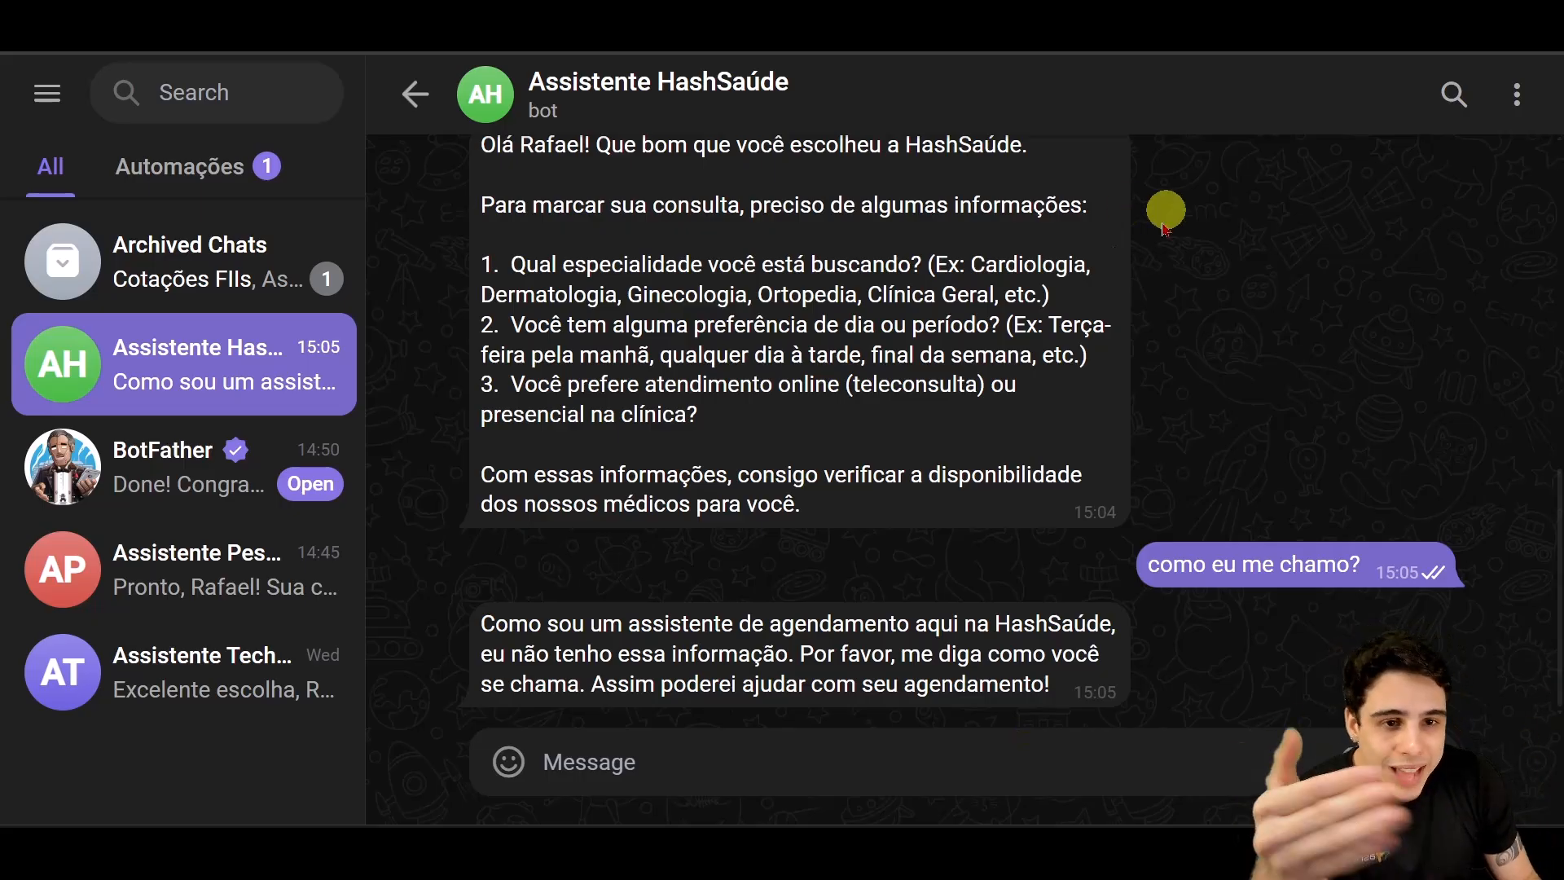
{"action": "scroll", "coordinate": [1187, 492], "scroll_direction": "up", "scroll_amount": 5}
{"action": "scroll", "coordinate": [1170, 486], "scroll_direction": "down", "scroll_amount": 2}
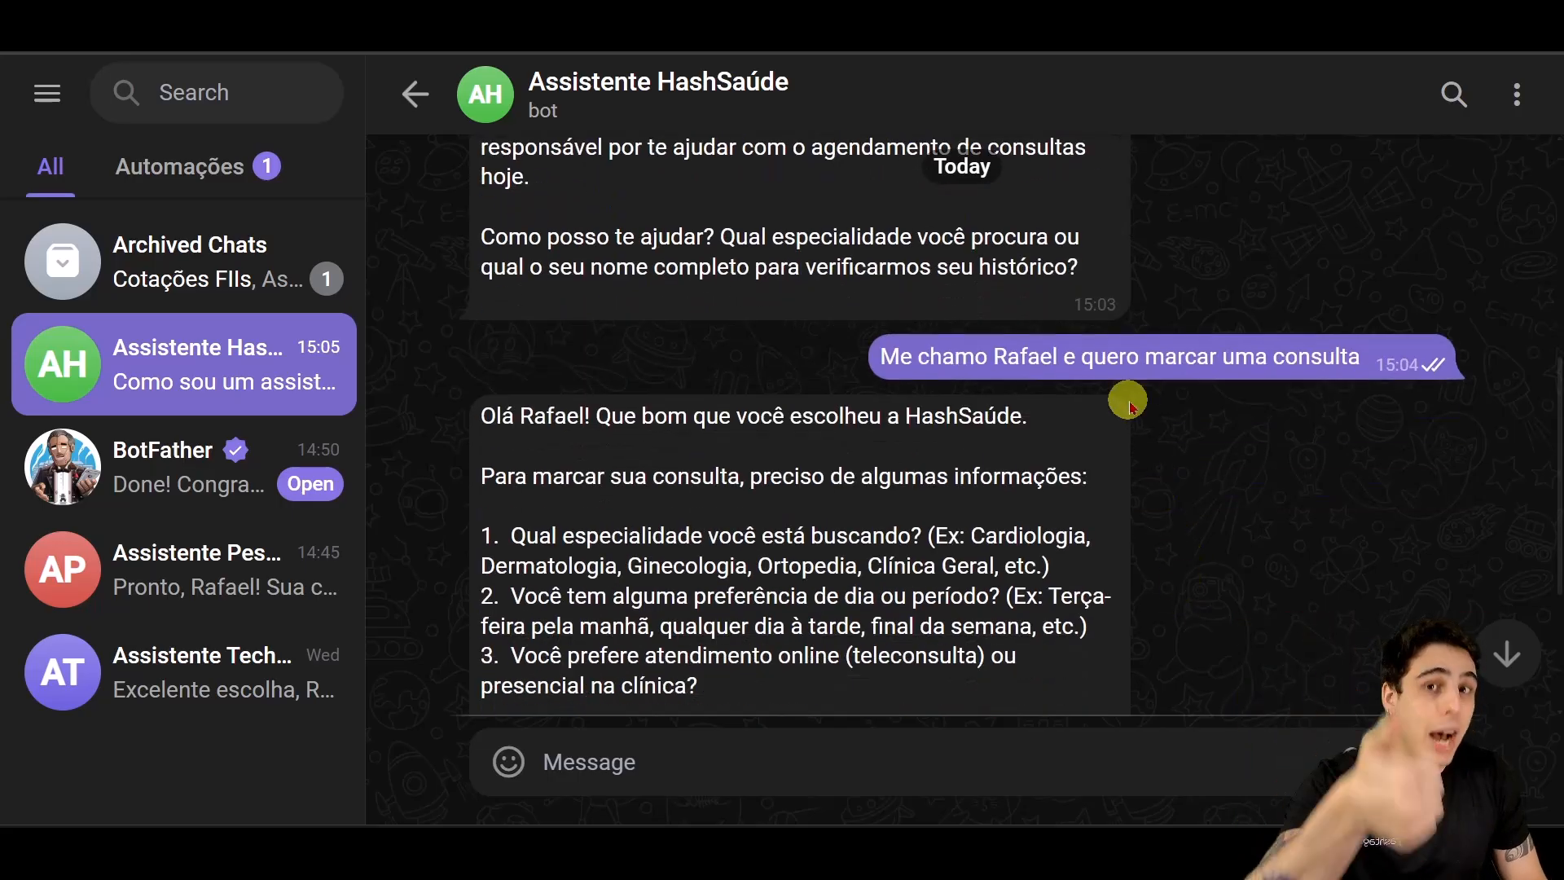
{"action": "scroll", "coordinate": [1141, 396], "scroll_direction": "down", "scroll_amount": 3}
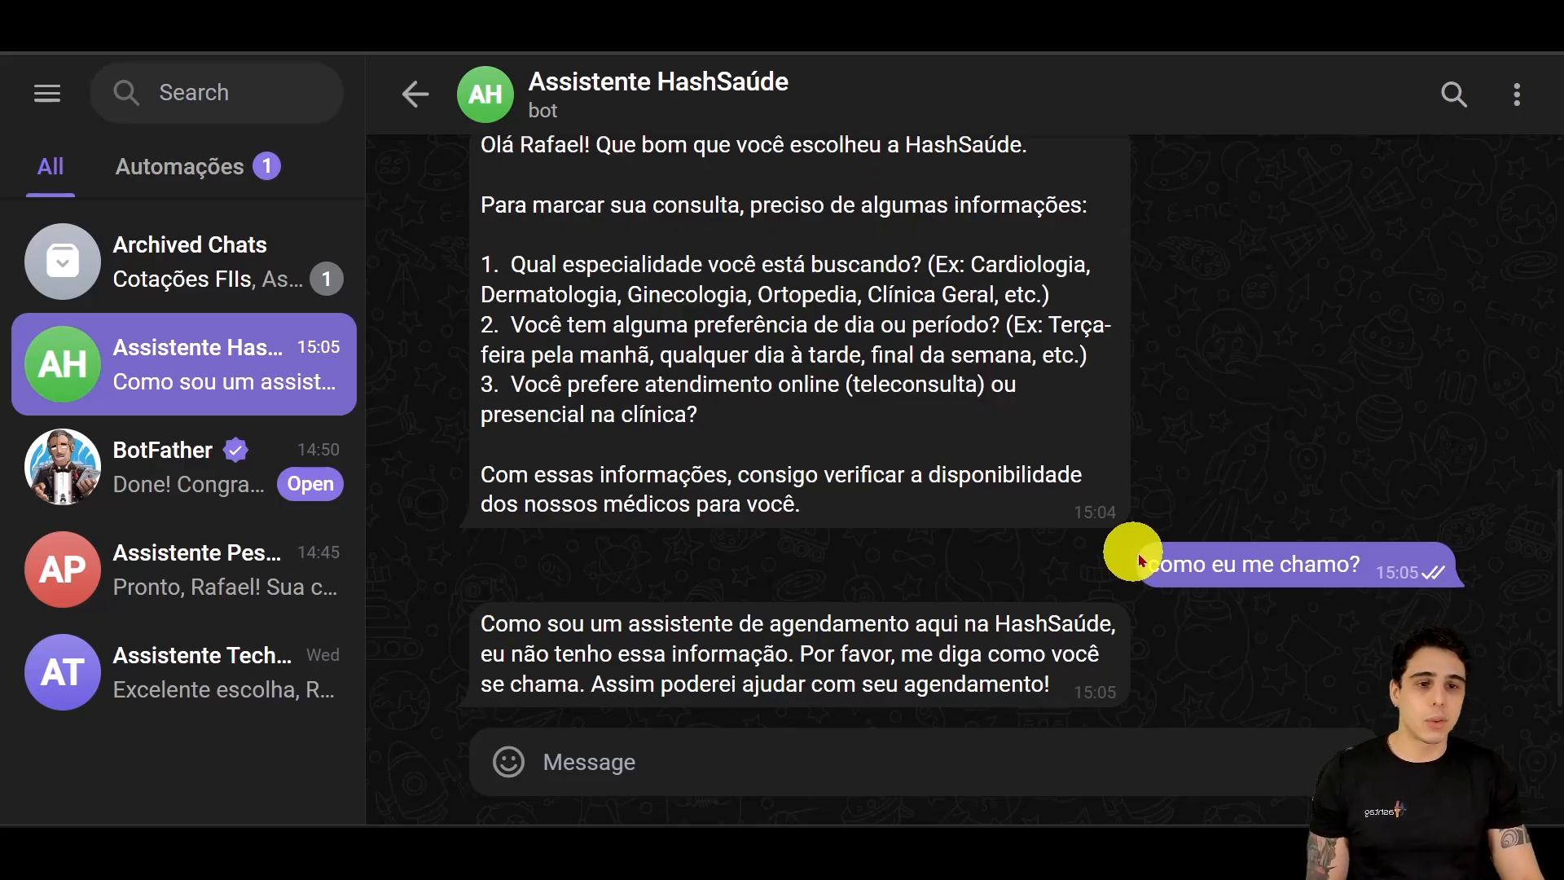
{"action": "scroll", "coordinate": [1051, 590], "scroll_direction": "up", "scroll_amount": 3}
{"action": "scroll", "coordinate": [1051, 590], "scroll_direction": "down", "scroll_amount": 3}
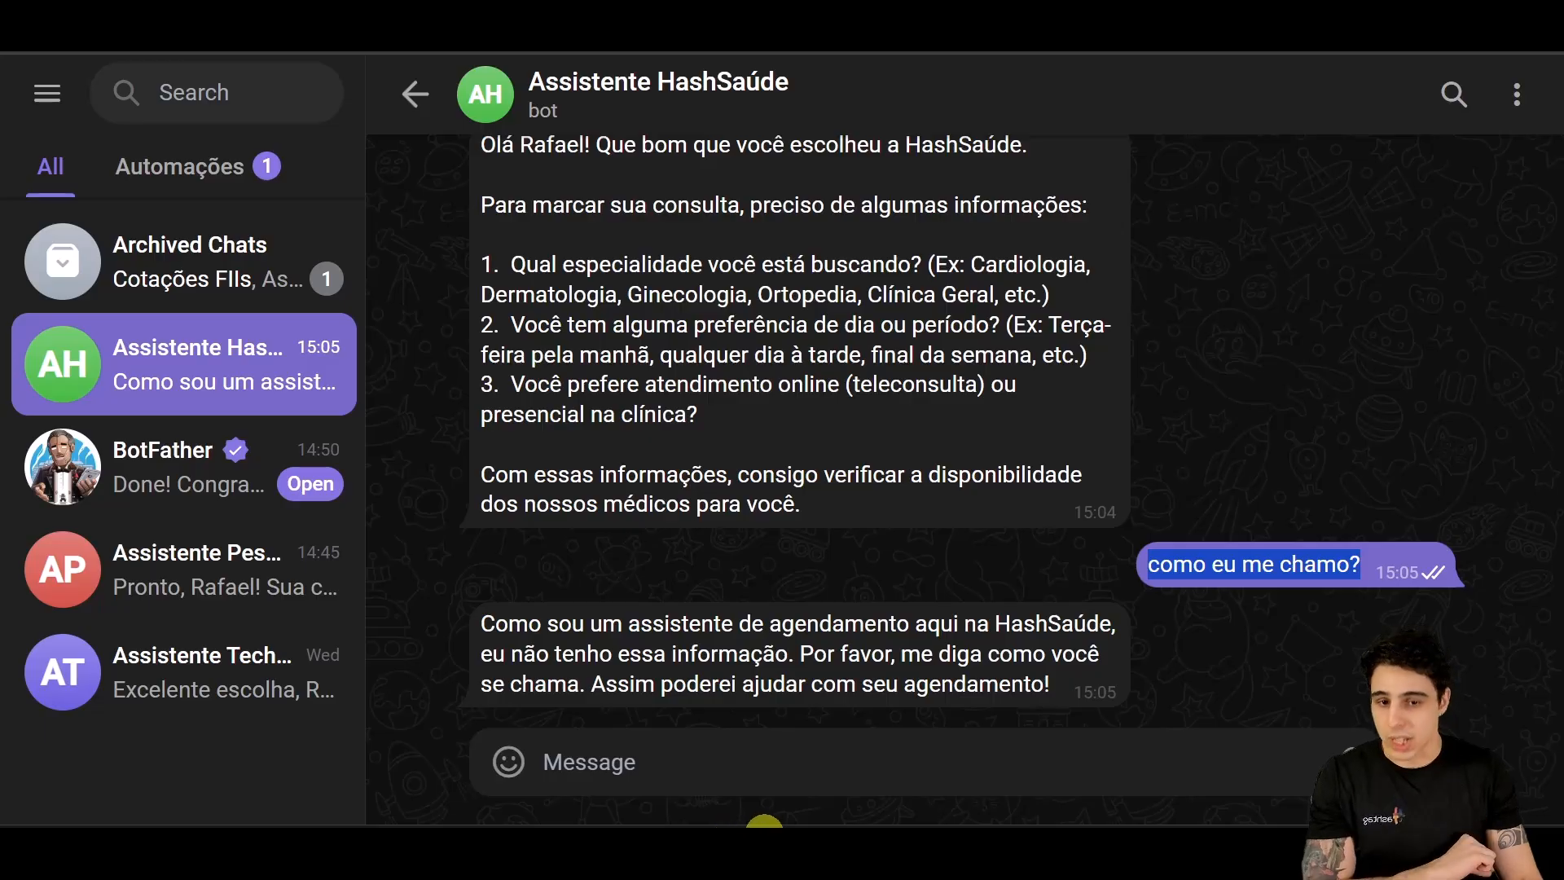
{"action": "left_click", "coordinate": [760, 751]}
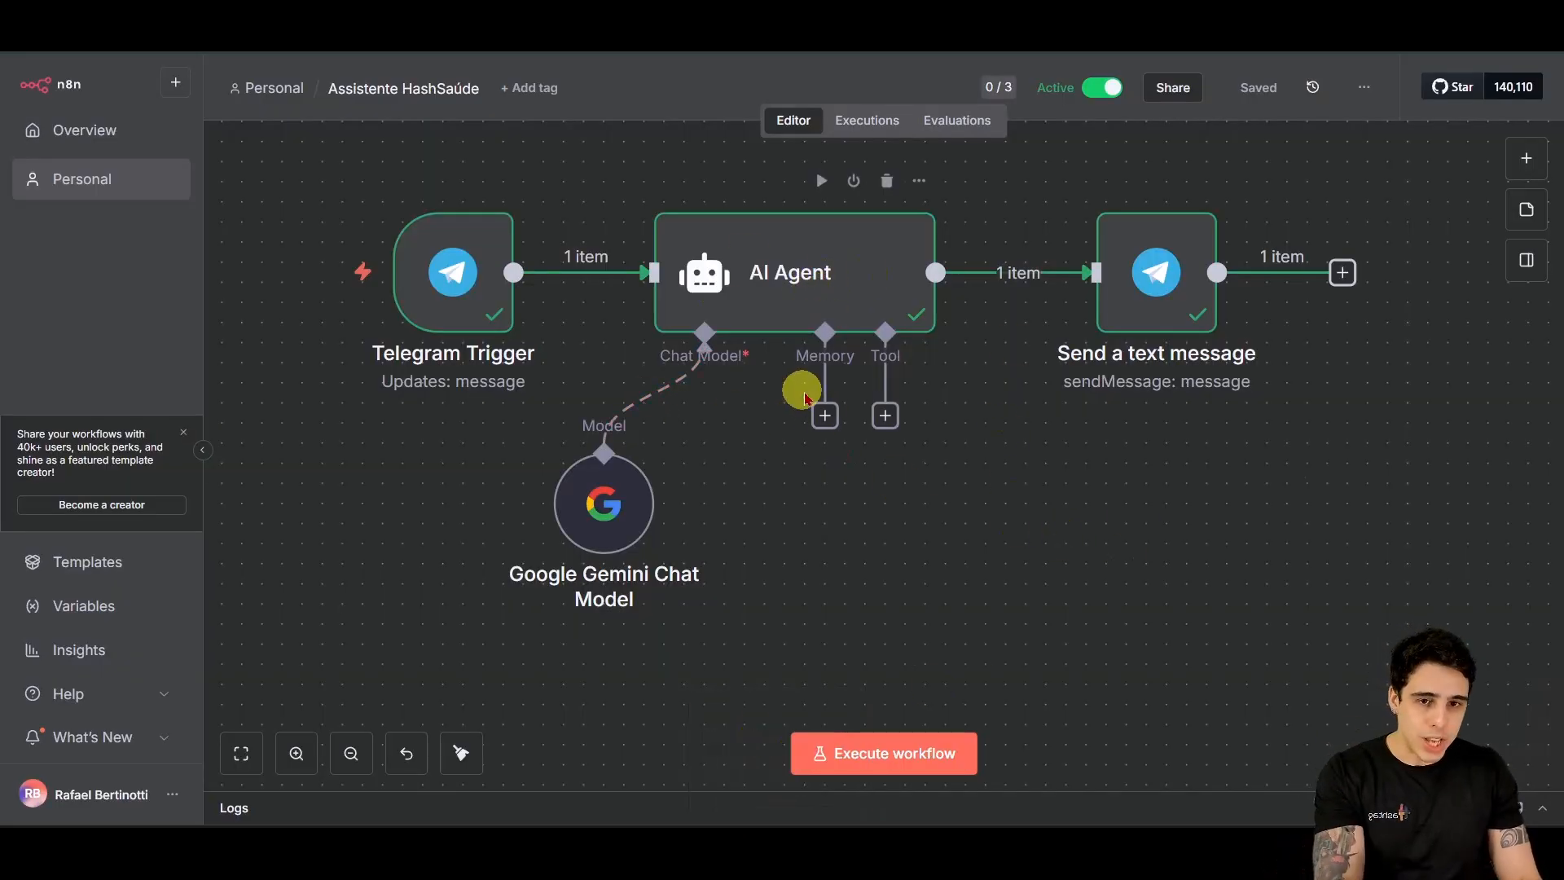
Step: Add Simple Memory to the AI Agent with the session key defined as the Telegram chat id
{"action": "left_click", "coordinate": [823, 420]}
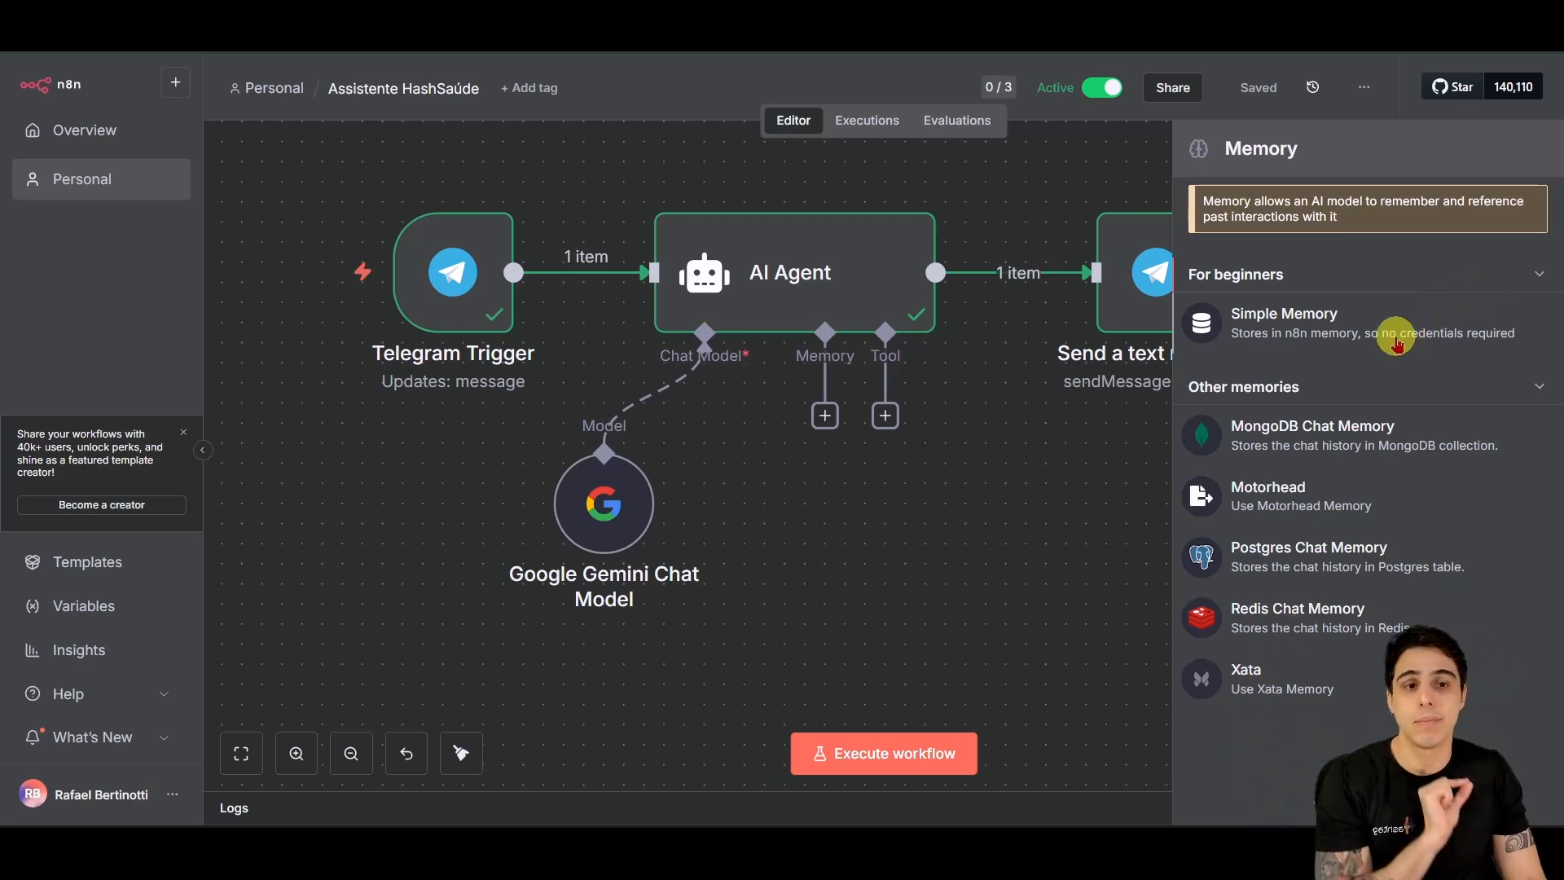
{"action": "left_click", "coordinate": [1326, 326]}
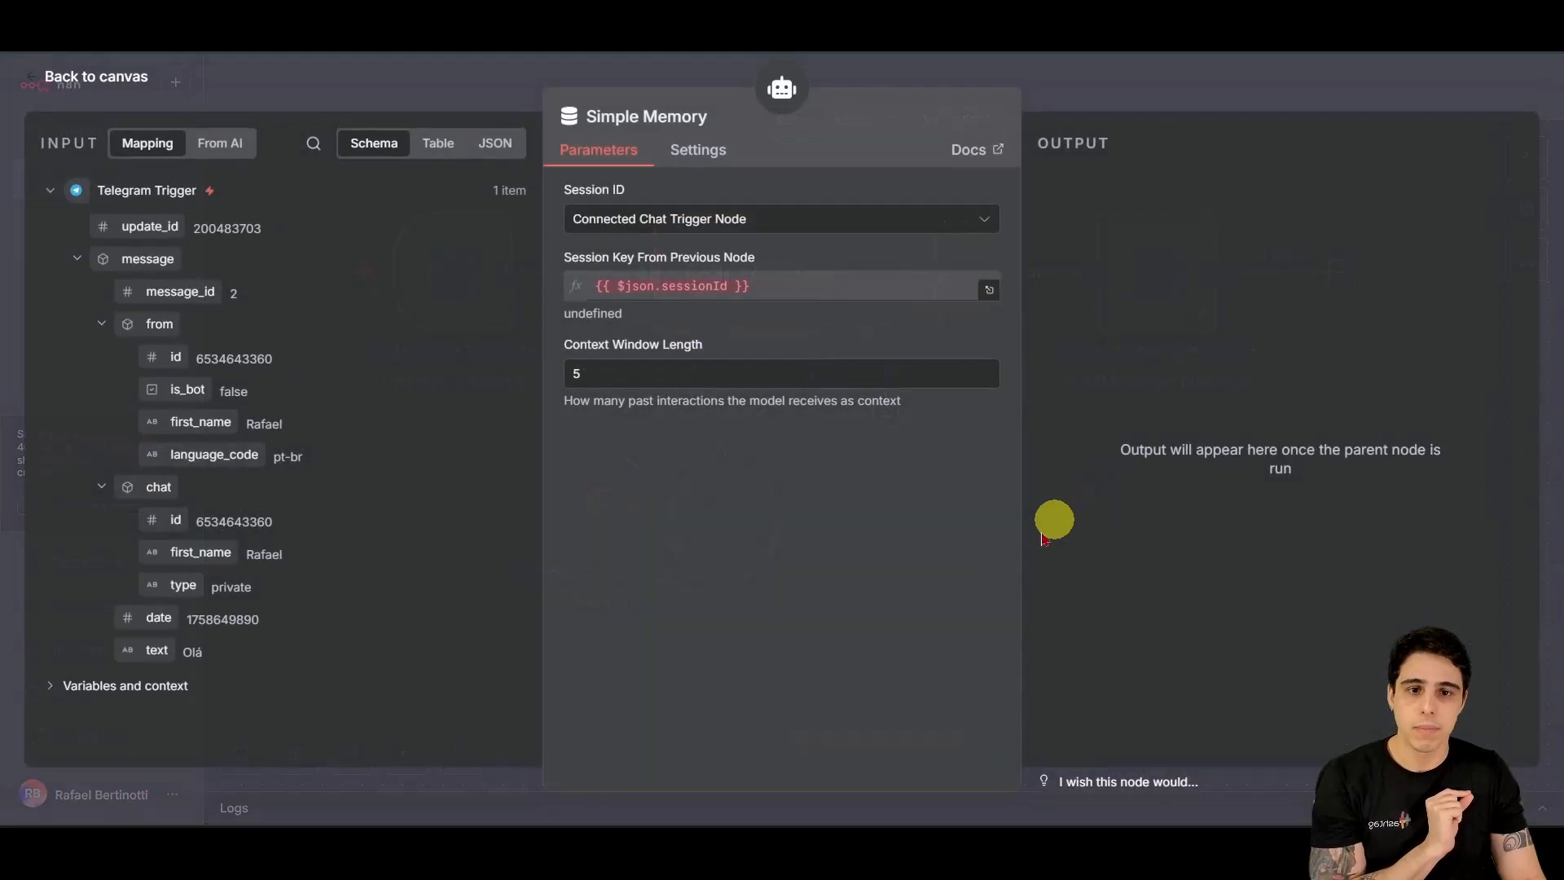
{"action": "left_click_drag", "start_coordinate": [798, 293], "coordinate": [583, 292]}
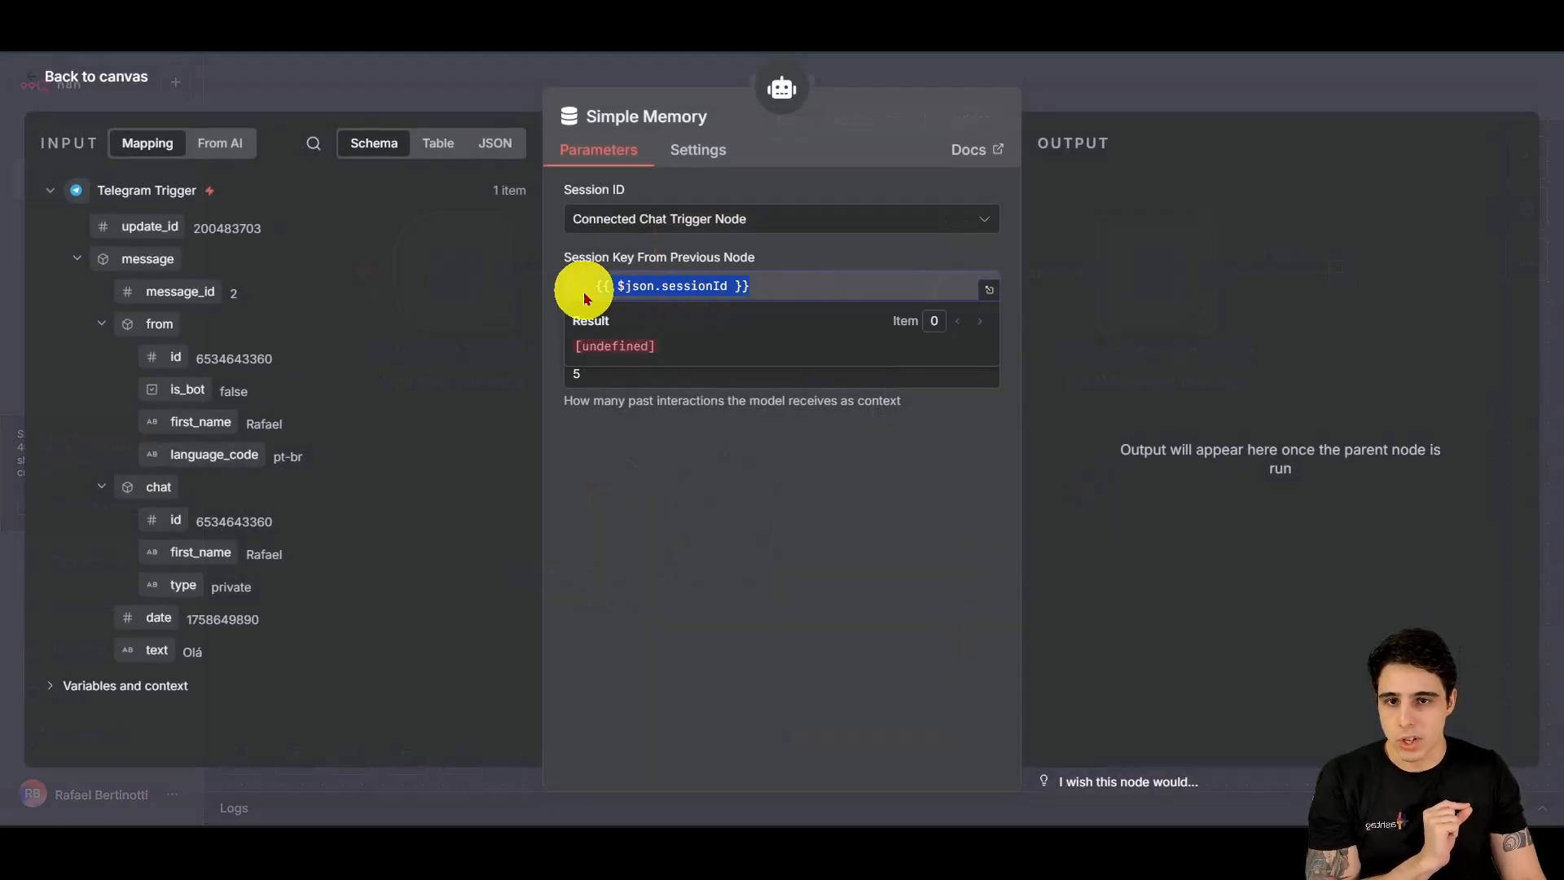
{"action": "left_click", "coordinate": [627, 228]}
{"action": "left_click", "coordinate": [626, 350]}
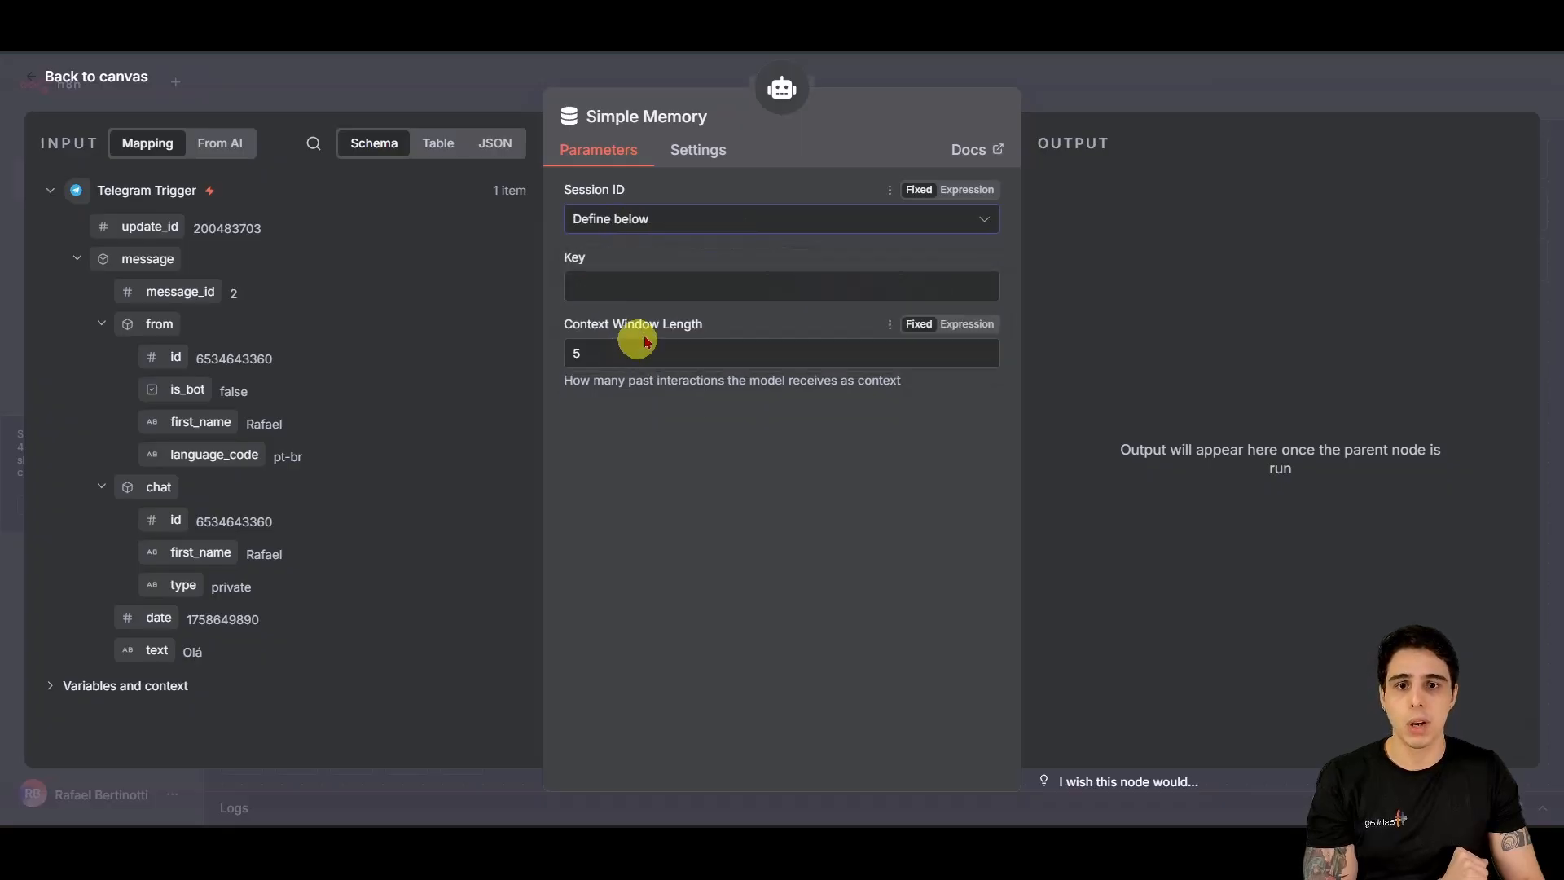
{"action": "left_click", "coordinate": [664, 285]}
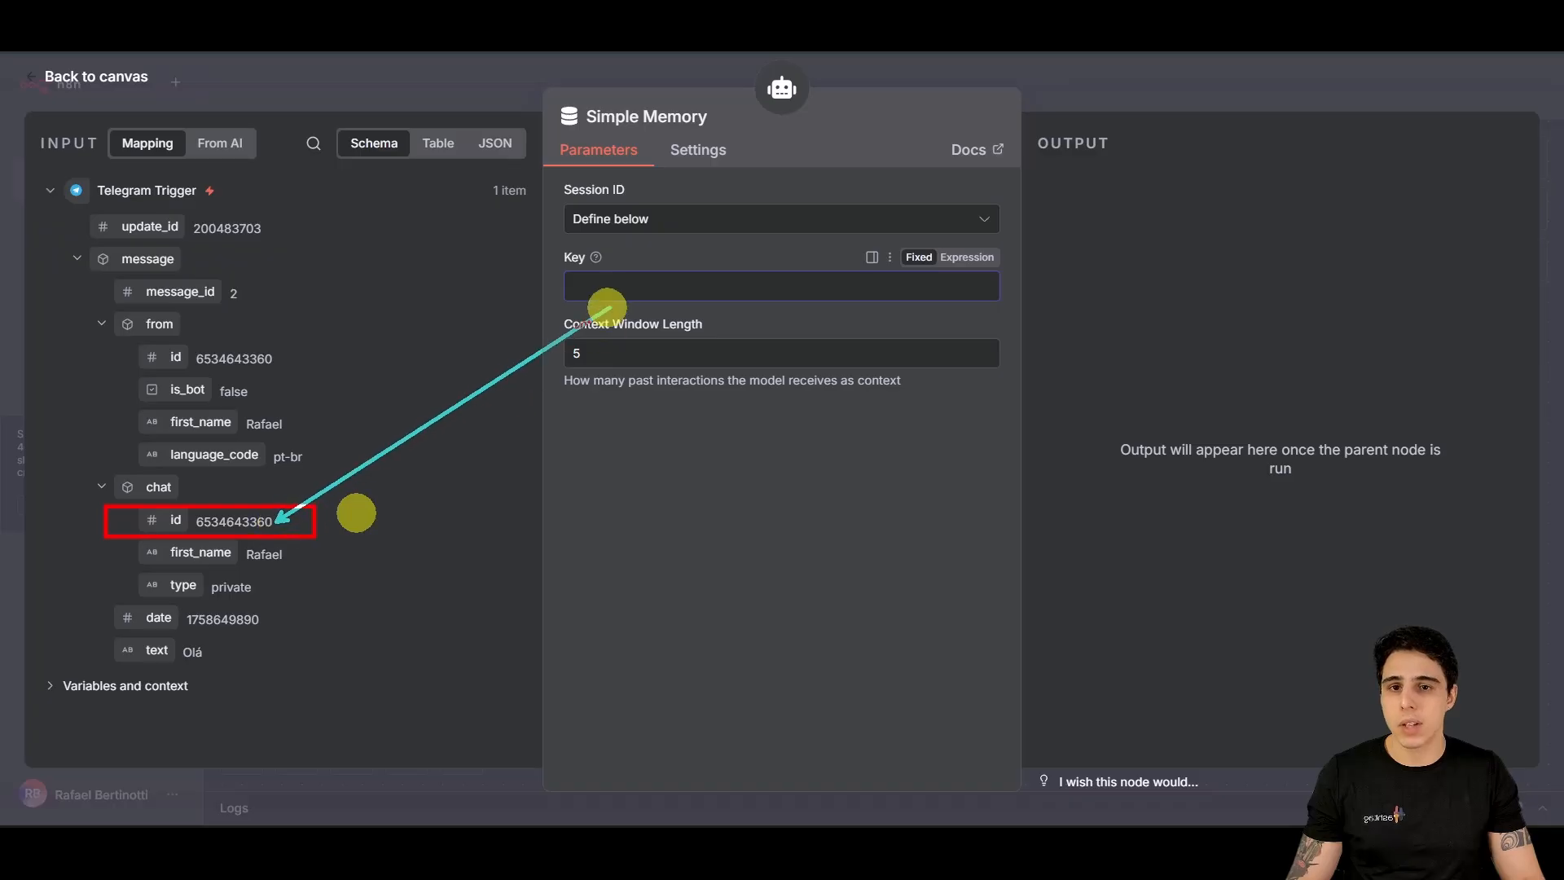
{"action": "left_click_drag", "start_coordinate": [210, 529], "coordinate": [627, 287]}
{"action": "left_click", "coordinate": [671, 375]}
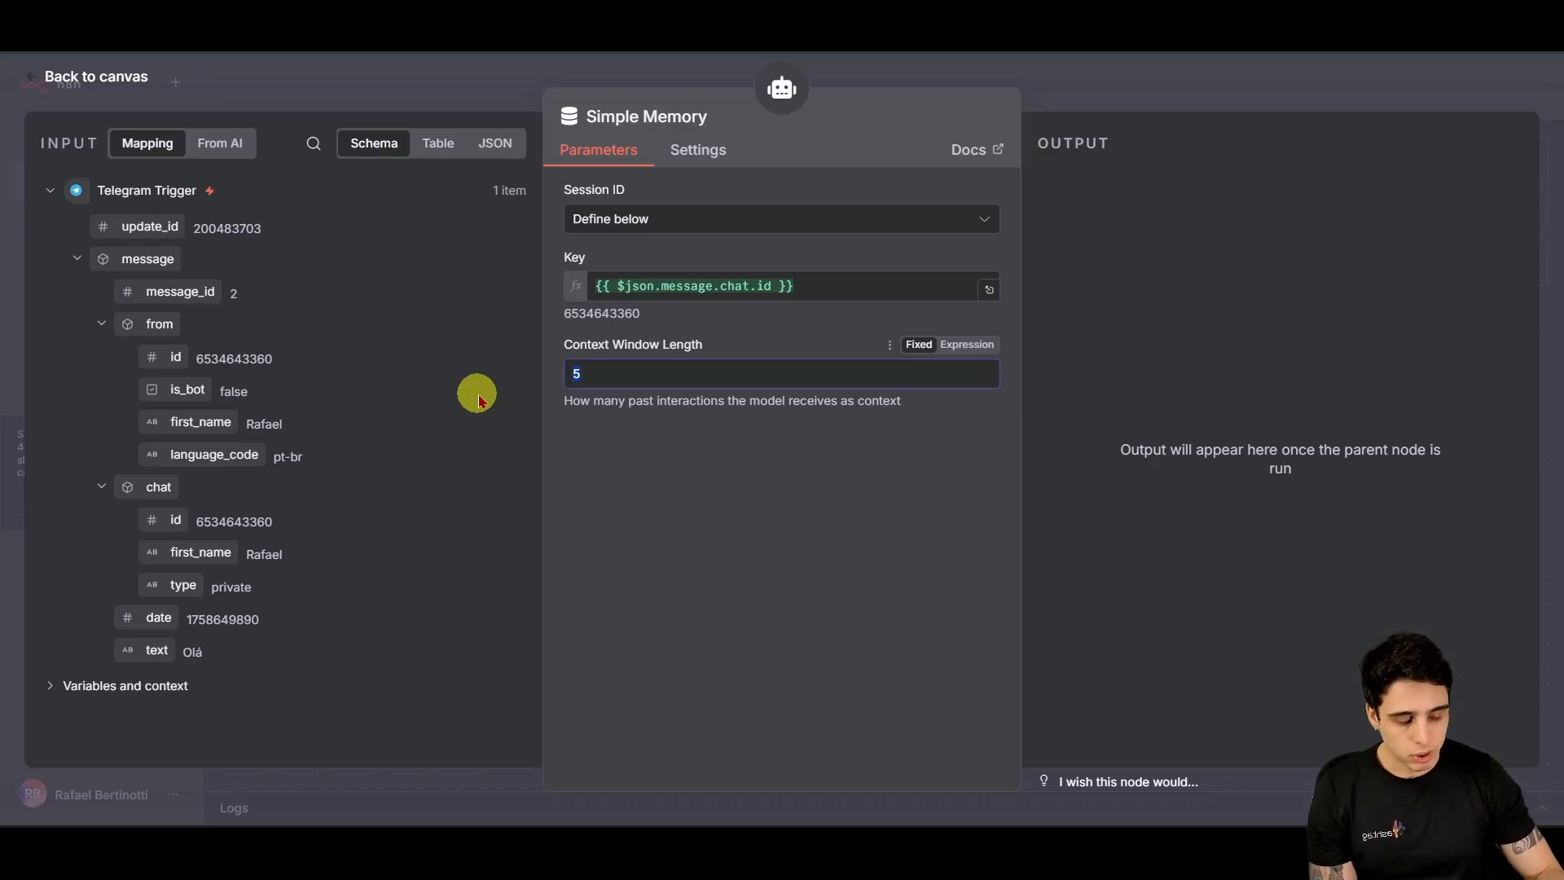
Step: Set the memory context window length to 10, save, and place Simple Memory beside Gemini
{"action": "type", "text": "15"}
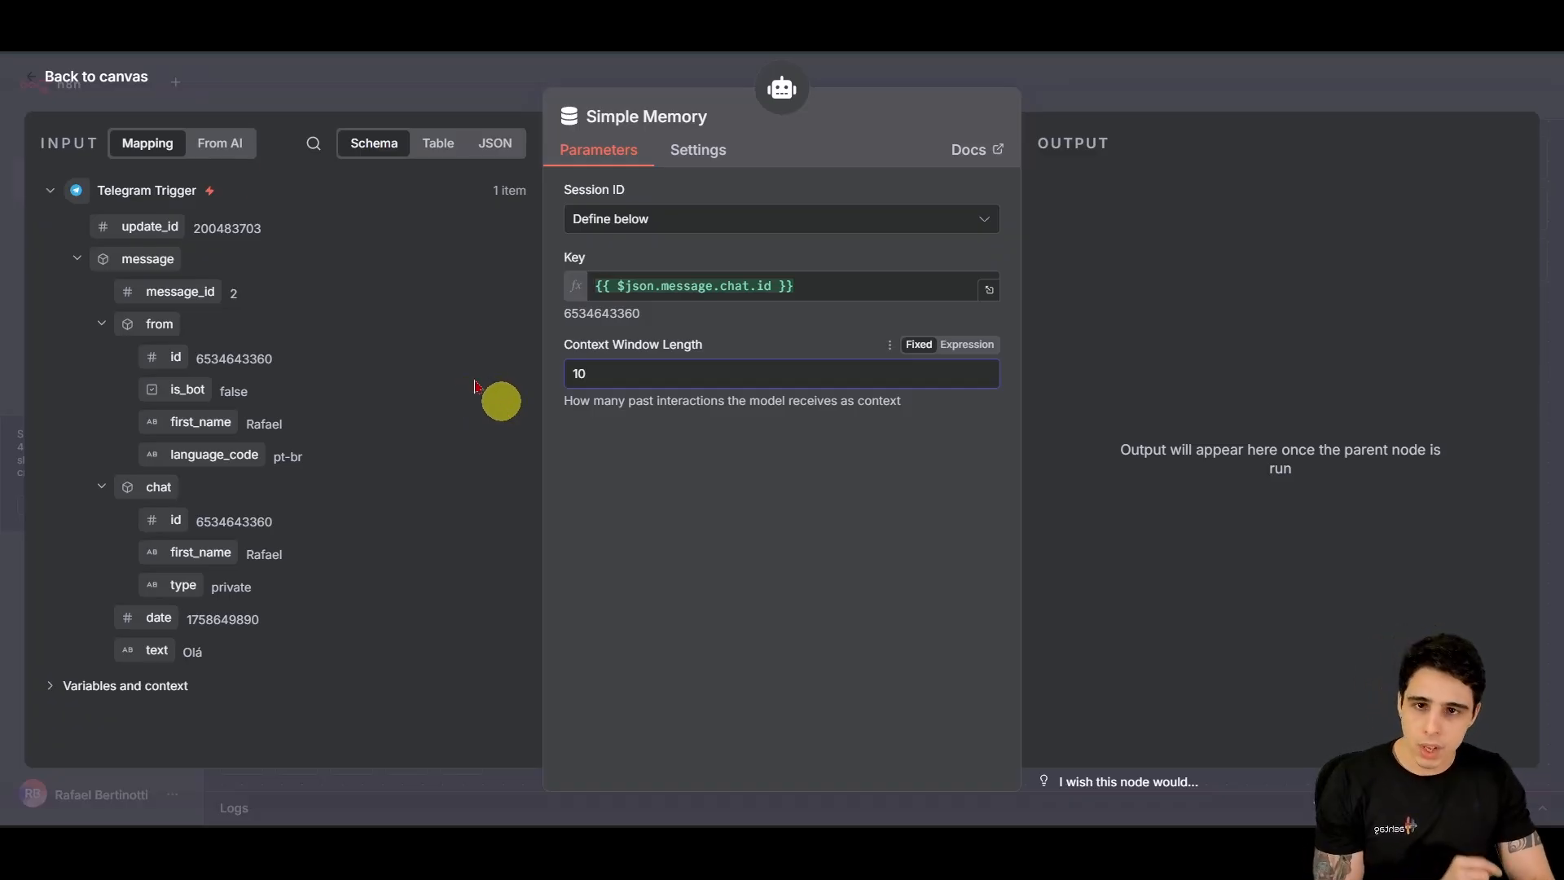
{"action": "left_click", "coordinate": [123, 77]}
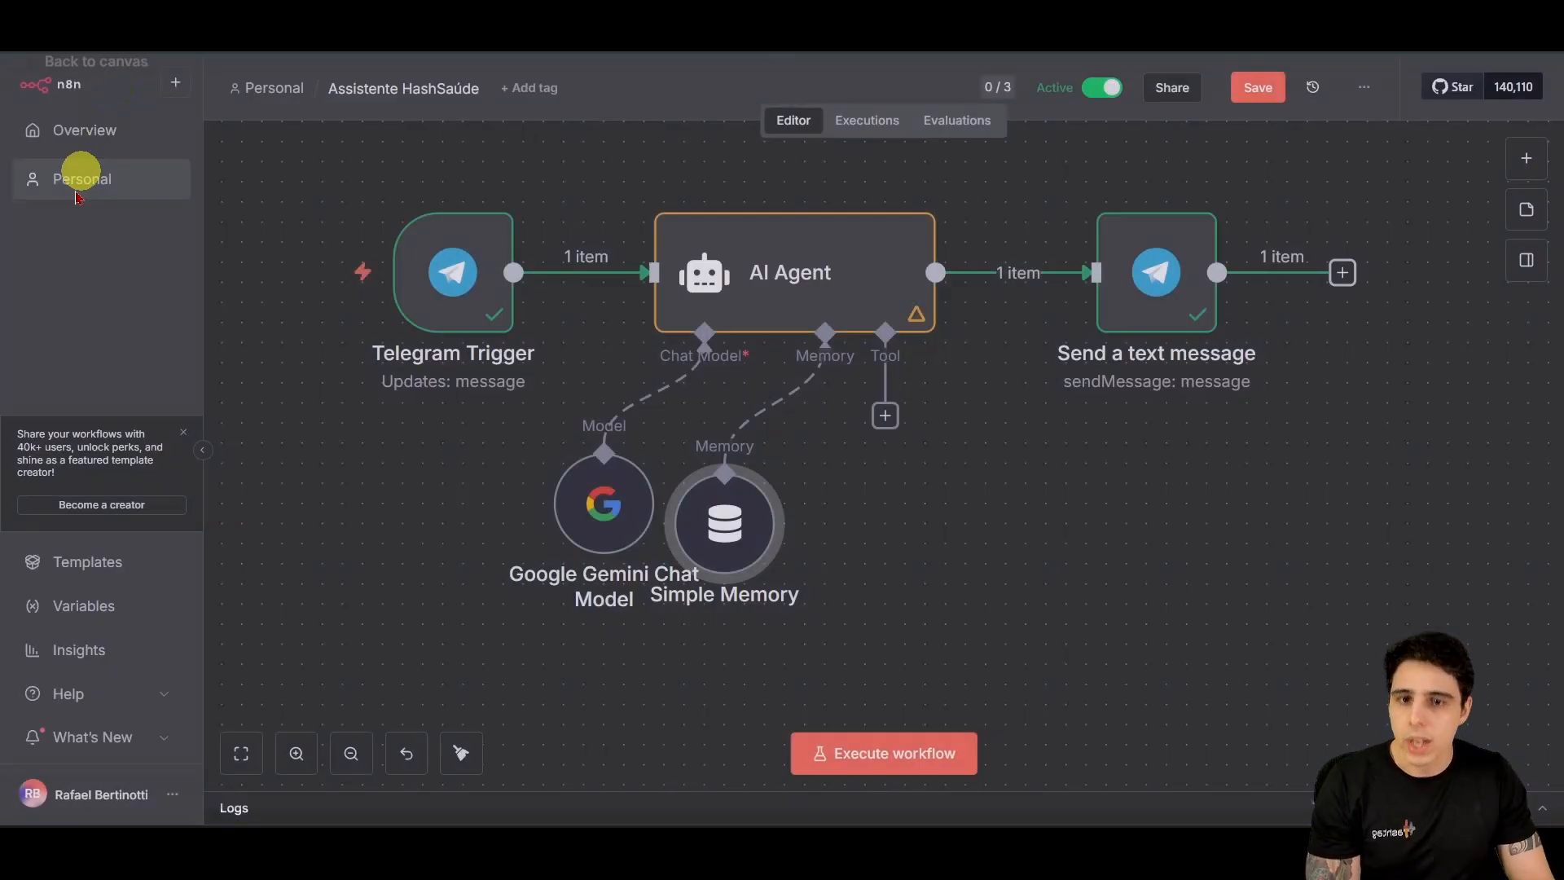
{"action": "left_click", "coordinate": [1258, 87]}
{"action": "left_click_drag", "start_coordinate": [733, 521], "coordinate": [788, 509]}
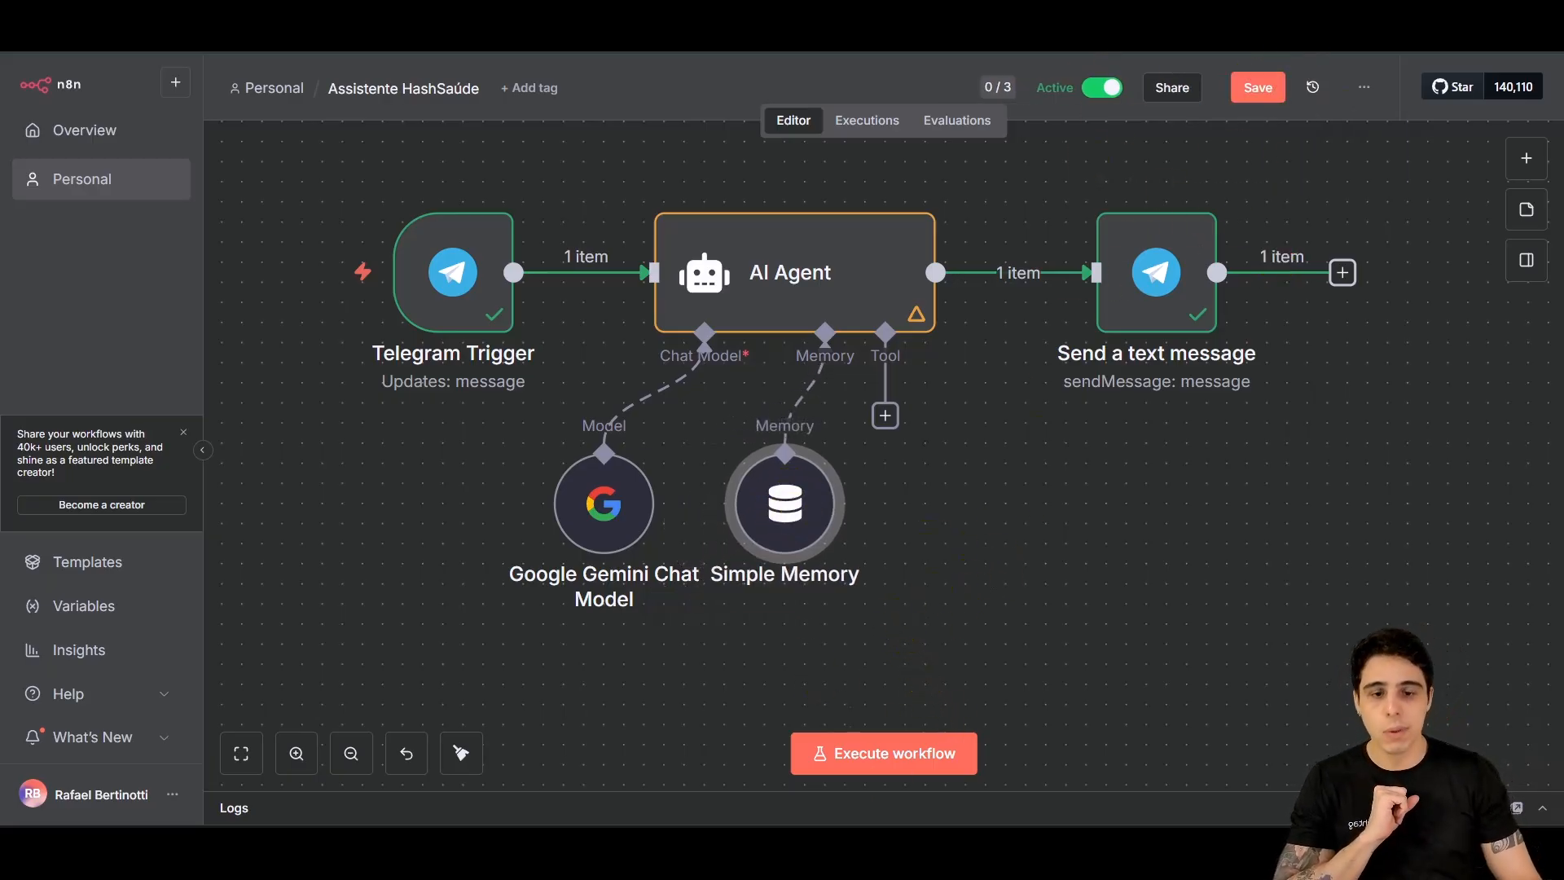
{"action": "mouse_move", "coordinate": [820, 832]}
{"action": "left_click", "coordinate": [822, 789]}
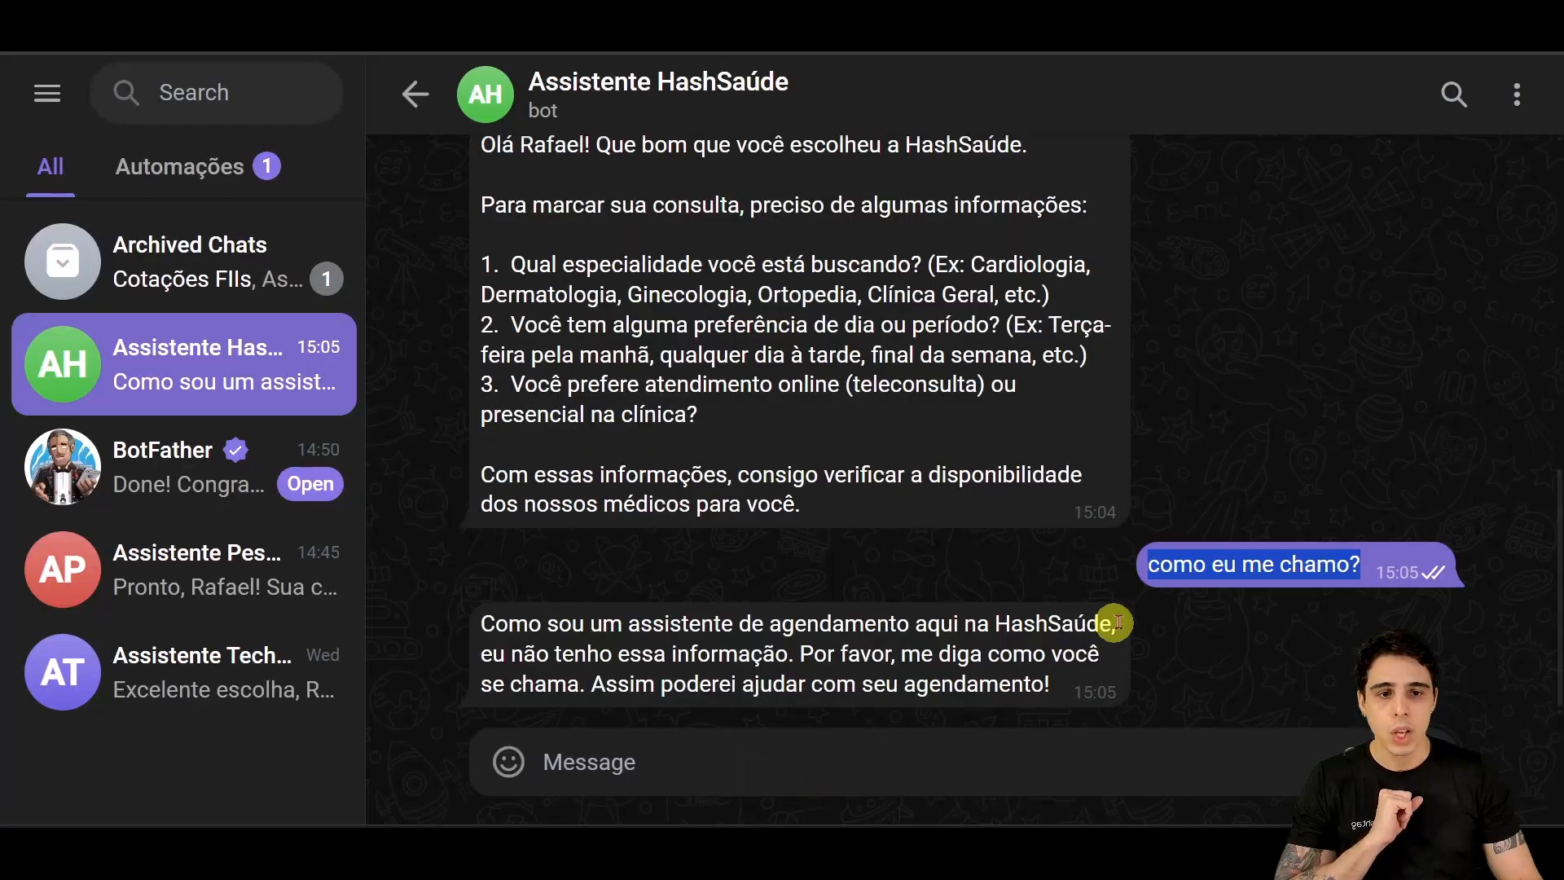
Step: Send 'Olá, tudo bem?', a name-and-booking message, then 'como eu me chamo?' to test recall
{"action": "left_click", "coordinate": [1015, 746]}
{"action": "type", "text": "Olá, tudo bem?"}
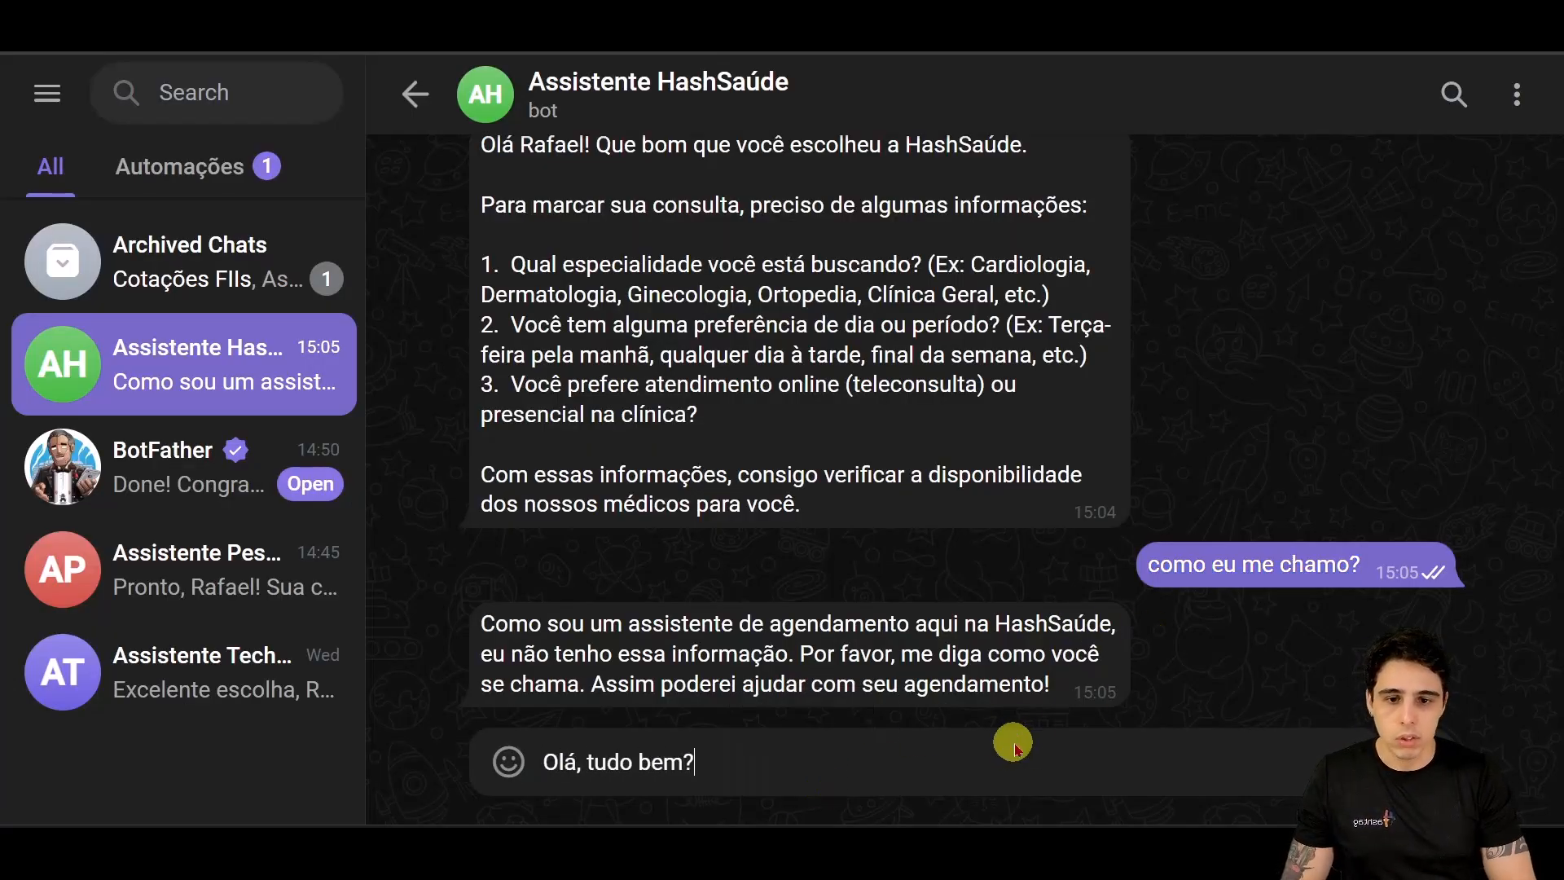
{"action": "key", "text": "Return"}
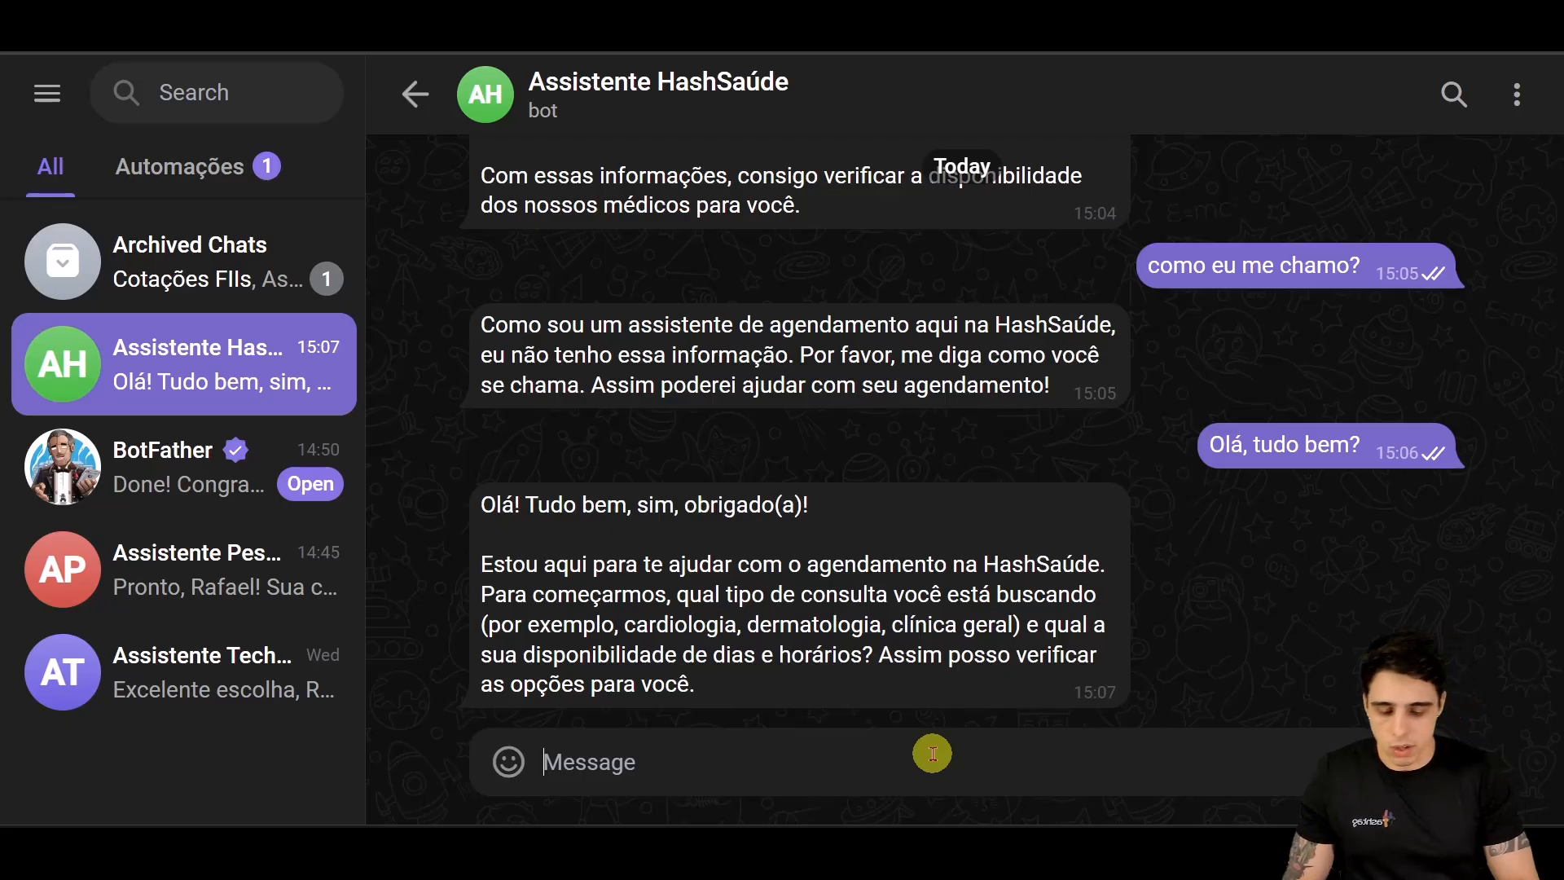
{"action": "type", "text": "Me chamo, Rafae"}
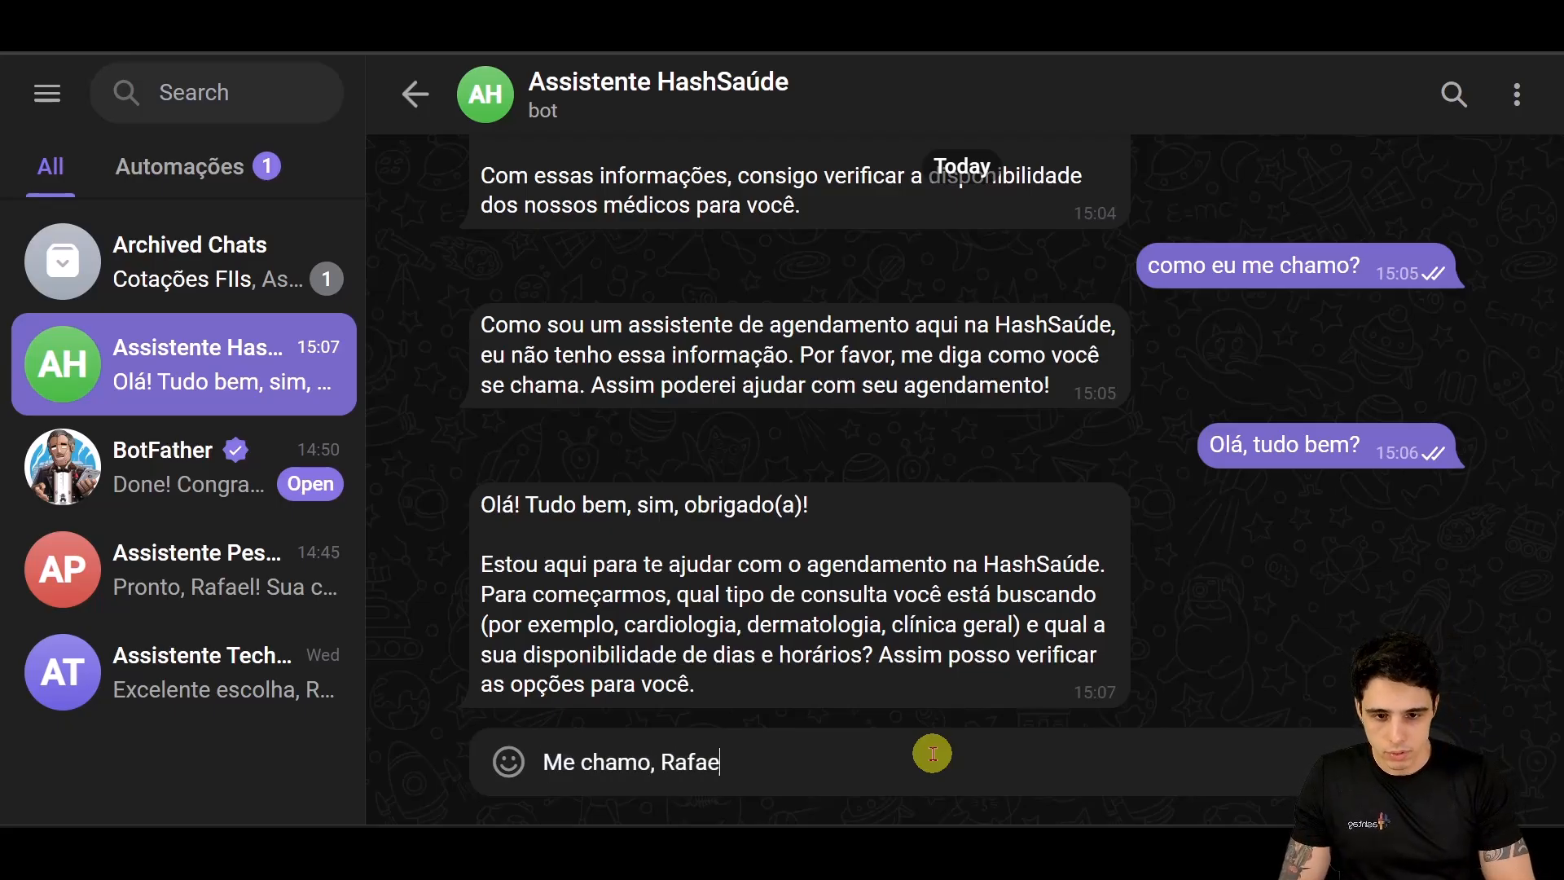
{"action": "type", "text": "l e quero a"}
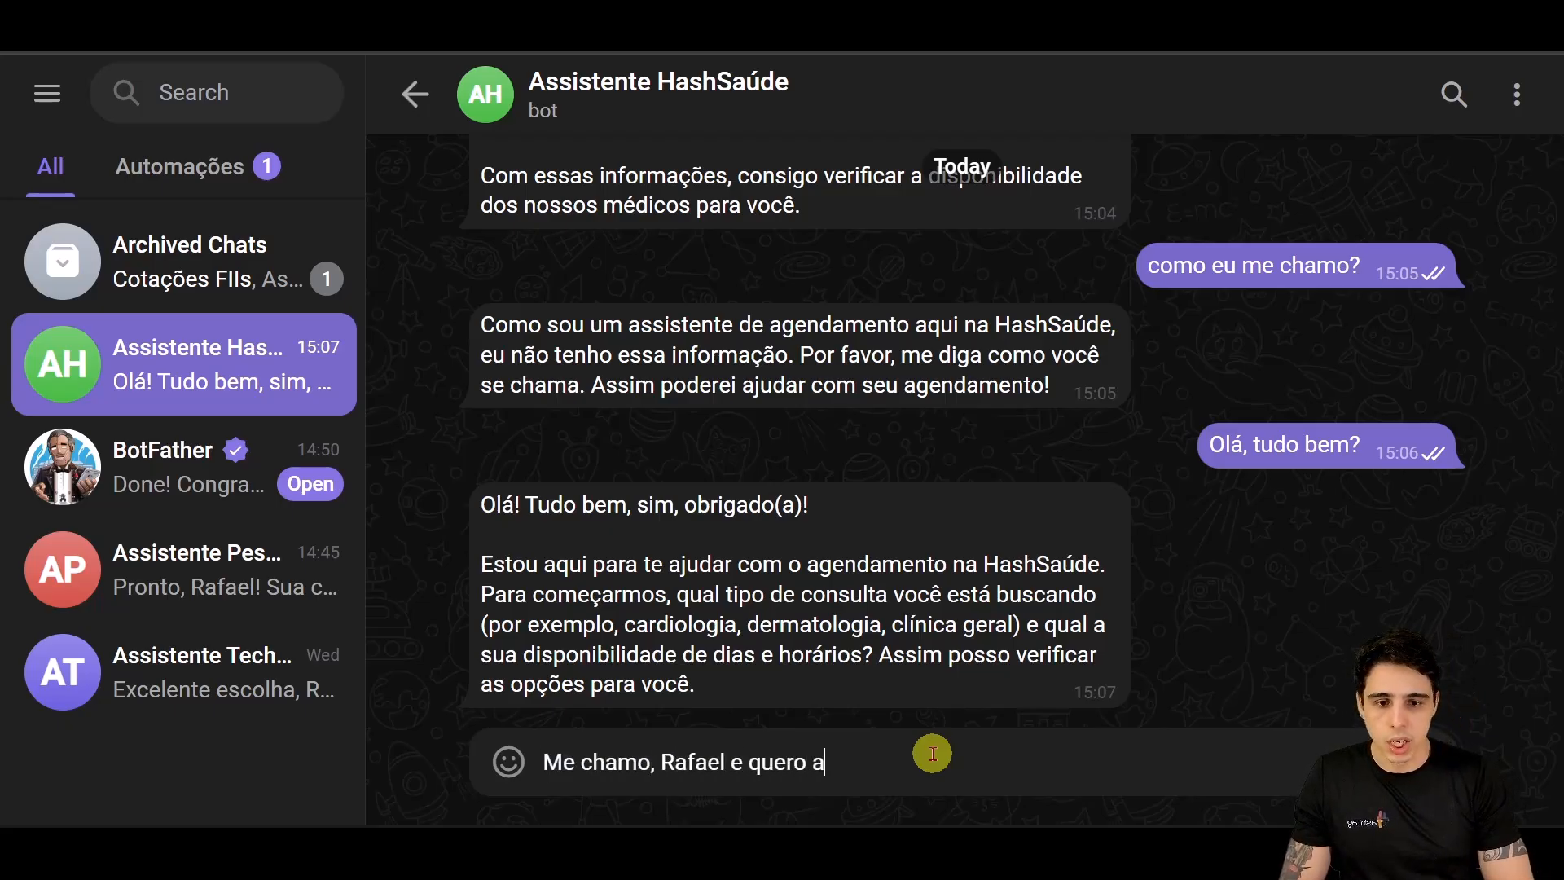
{"action": "type", "text": "gendar uma consulta"}
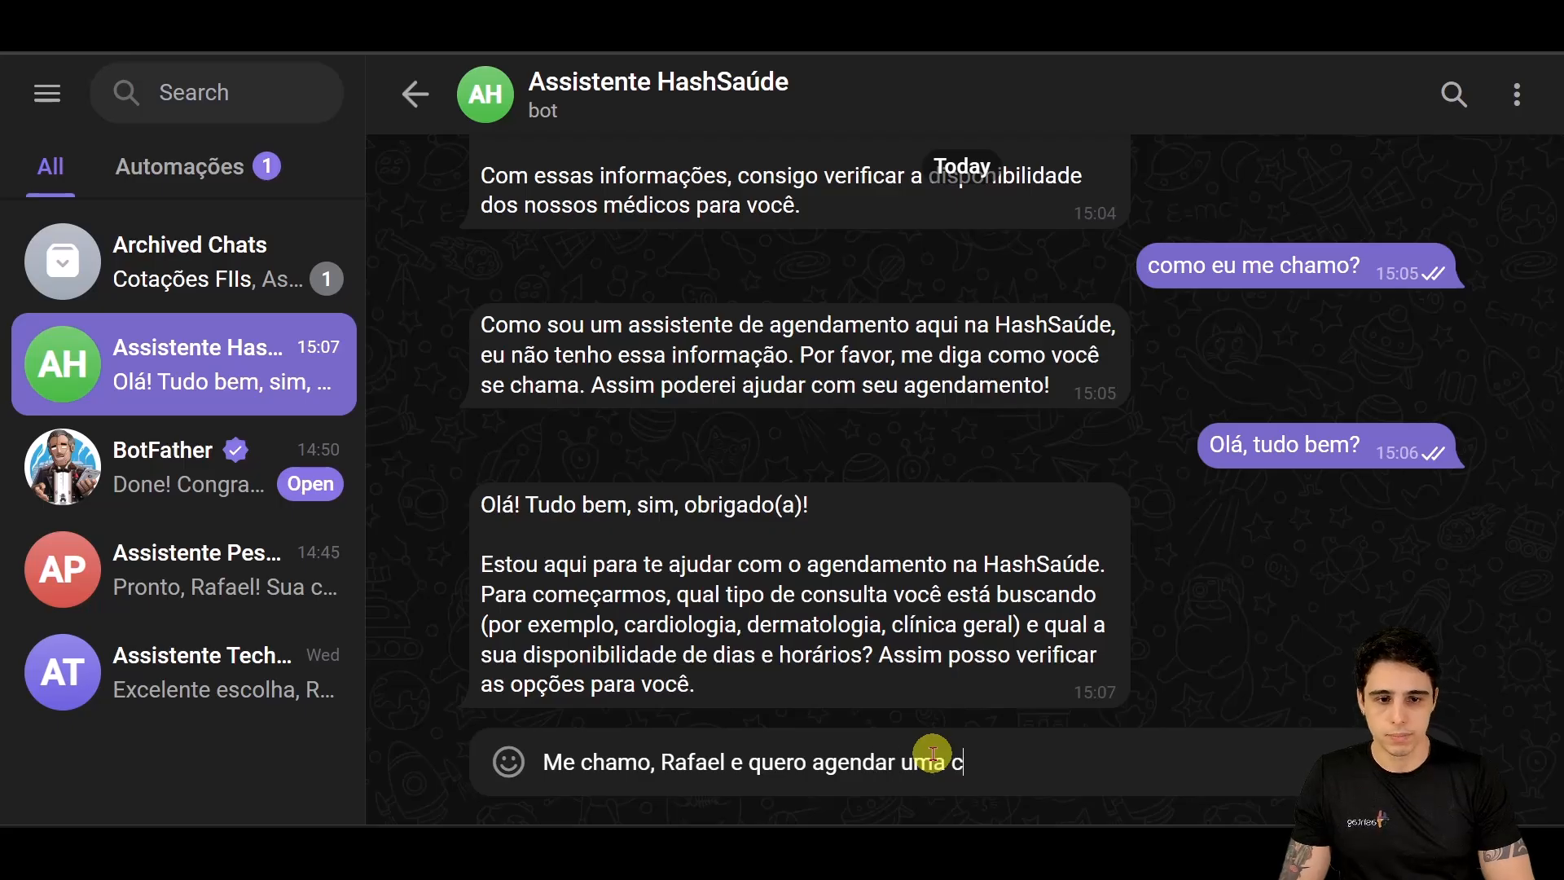
{"action": "key", "text": "Return"}
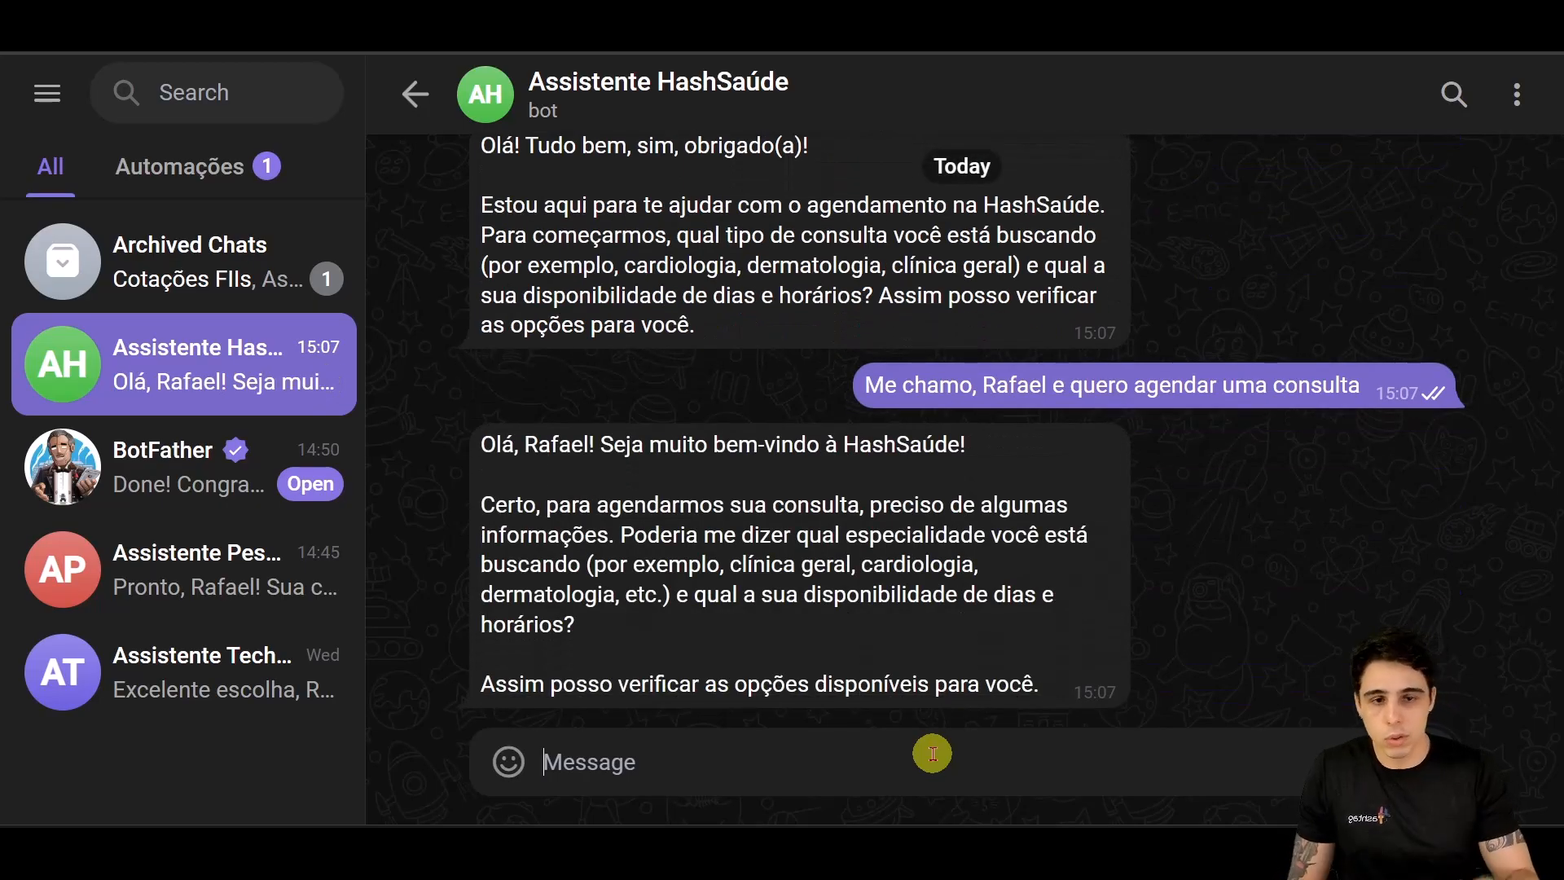
{"action": "type", "text": "como eu"}
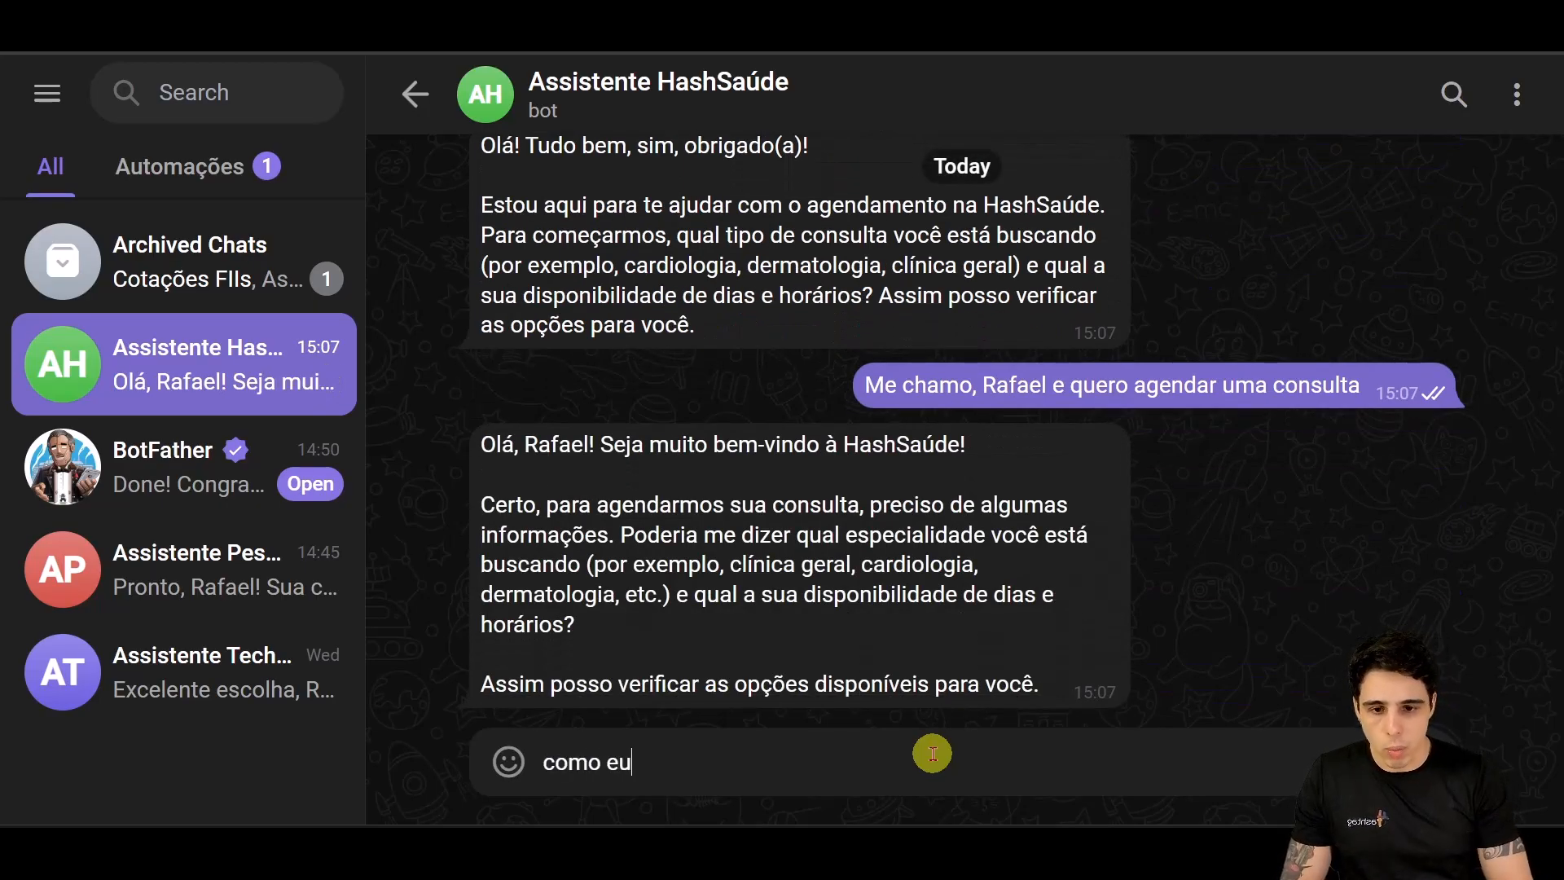
{"action": "type", "text": " me chamo?"}
{"action": "key", "text": "Return"}
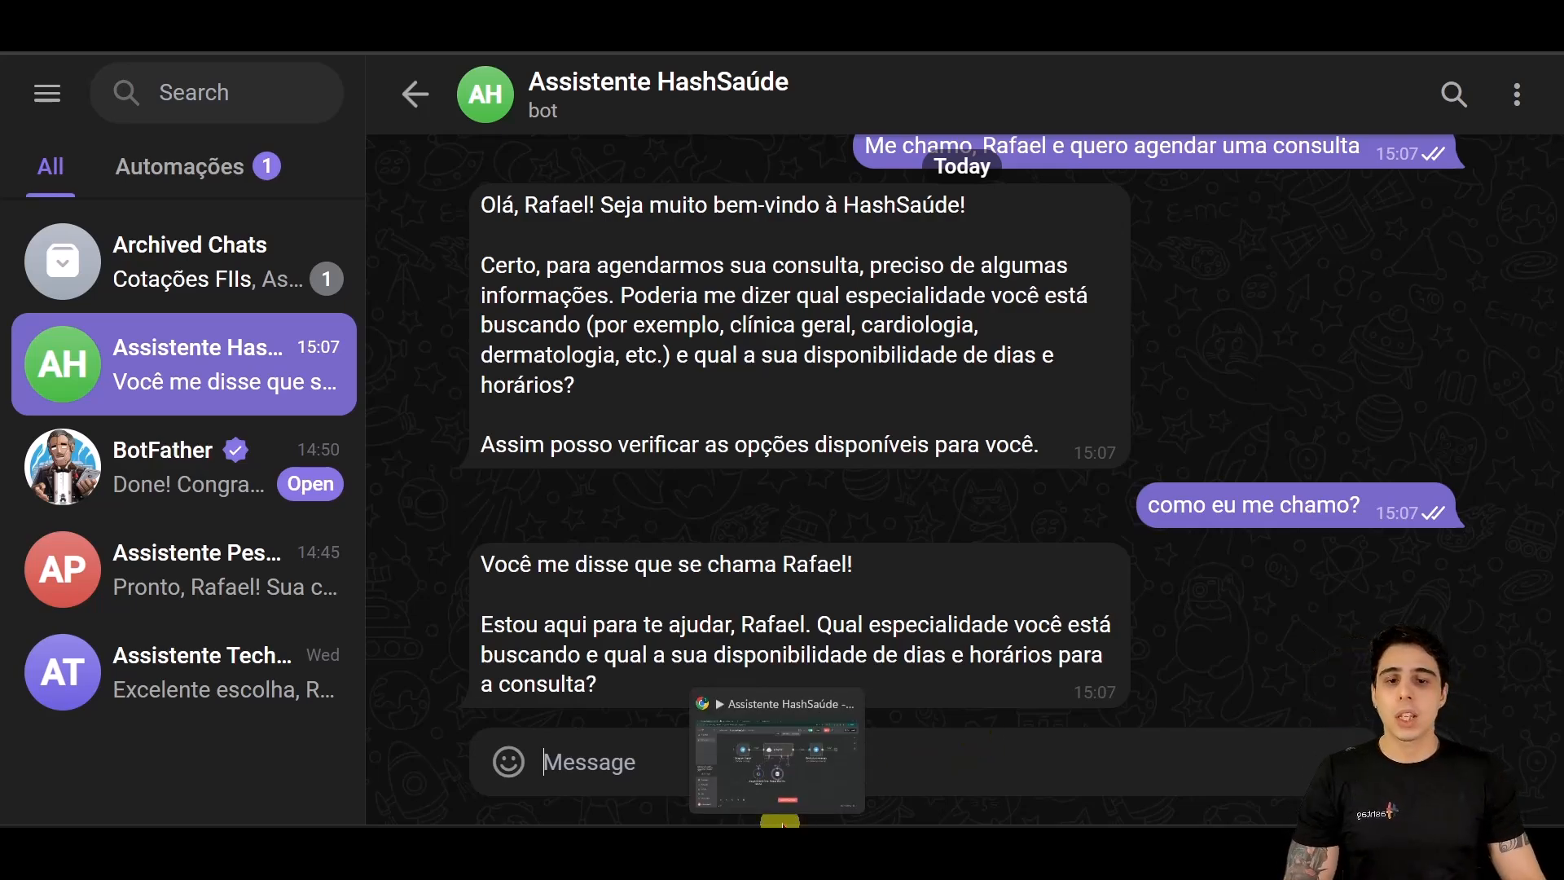
{"action": "left_click", "coordinate": [817, 784]}
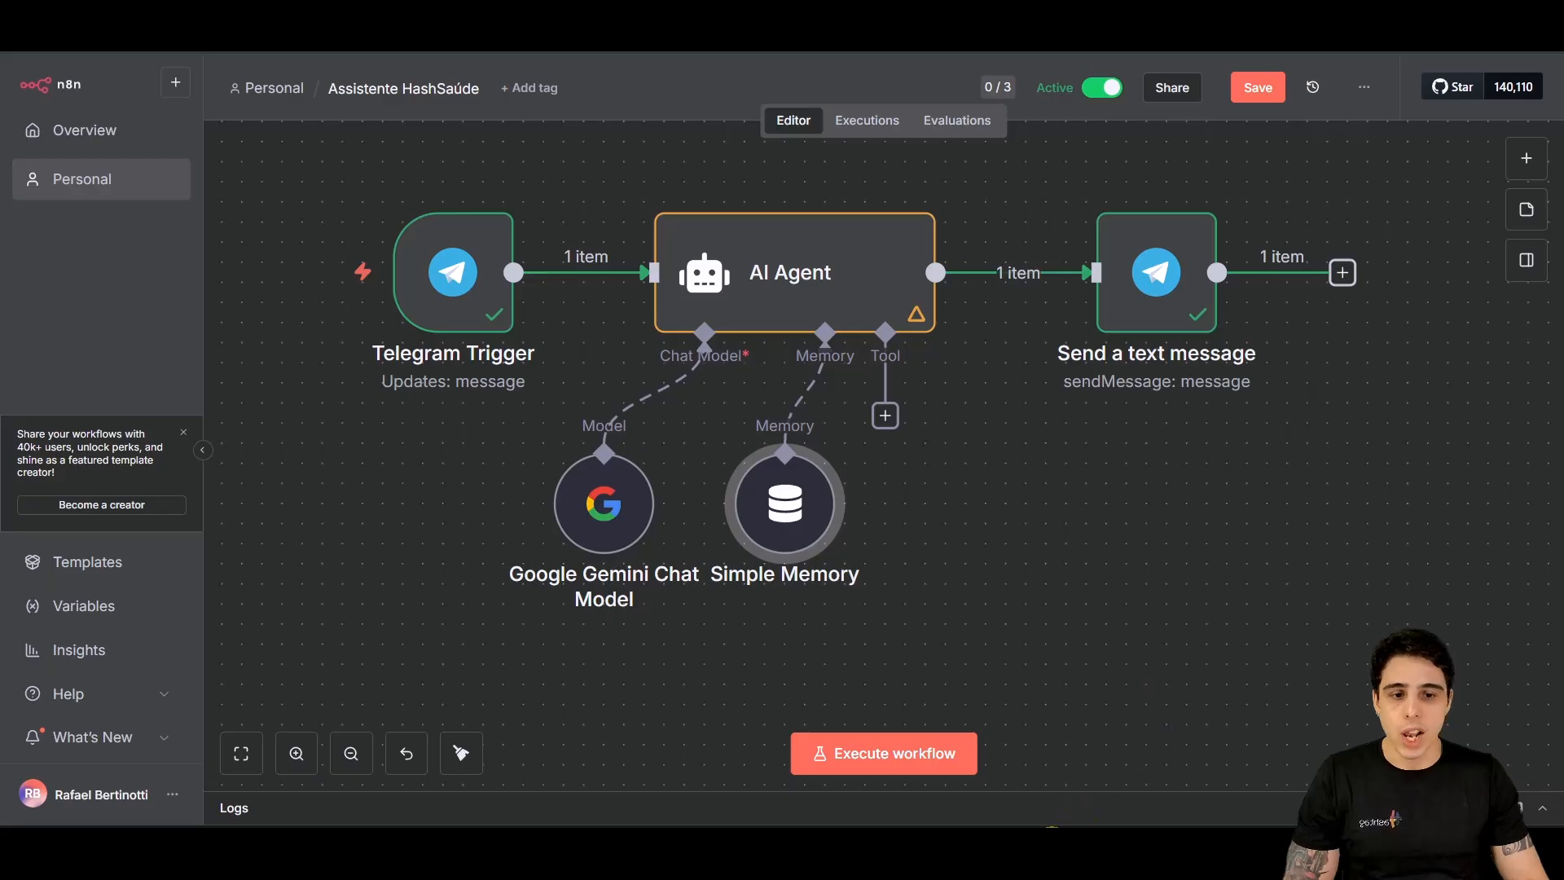
{"action": "left_click", "coordinate": [1061, 844]}
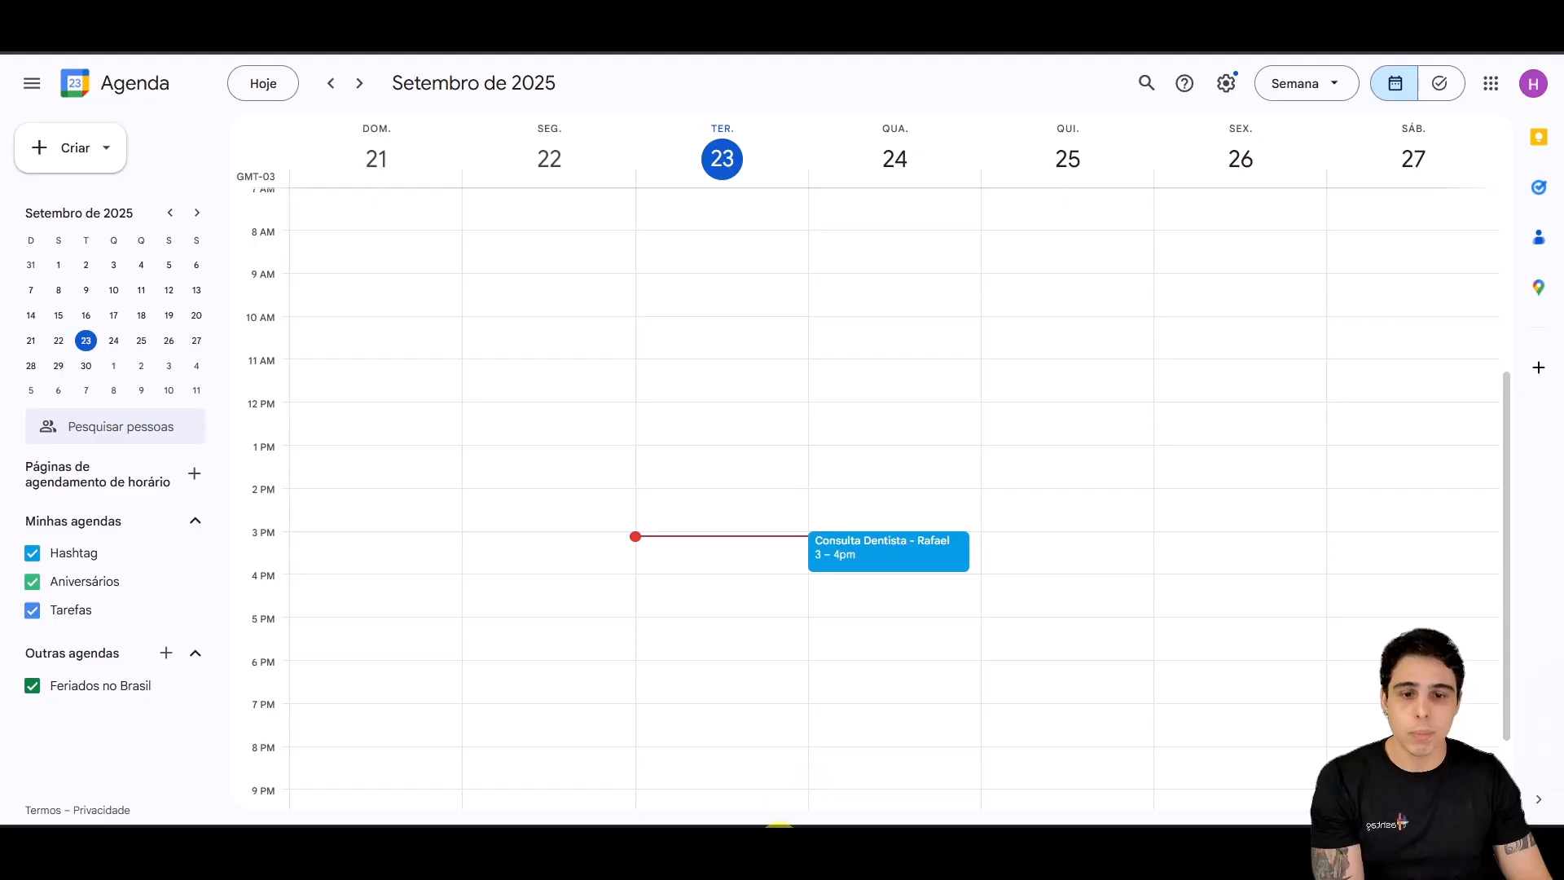
{"action": "mouse_move", "coordinate": [778, 823]}
{"action": "left_click", "coordinate": [775, 764]}
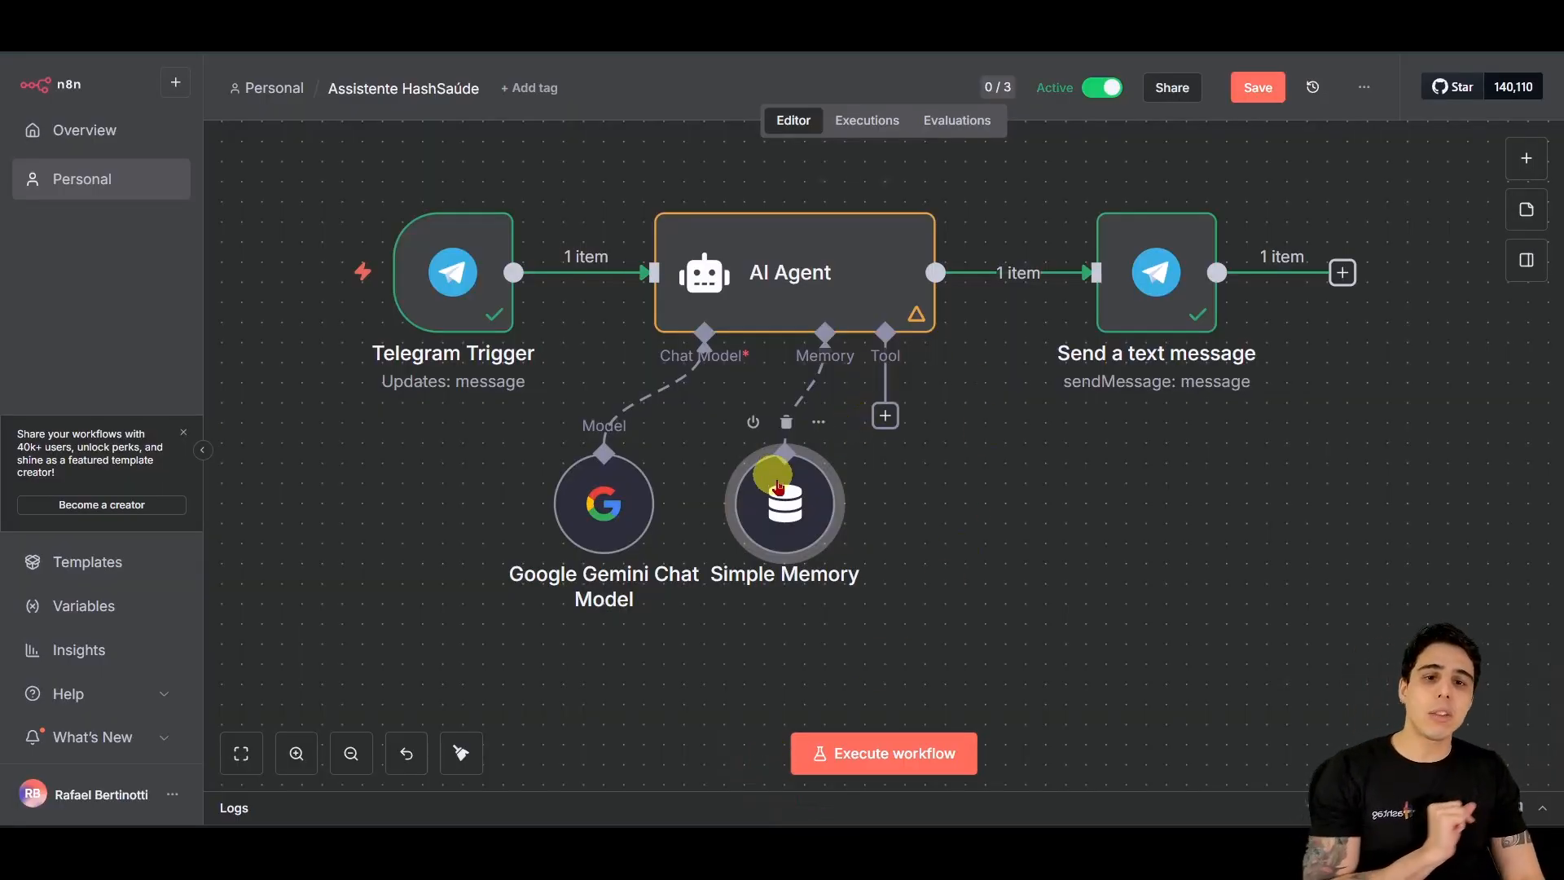
{"action": "left_click_drag", "start_coordinate": [787, 506], "coordinate": [769, 528]}
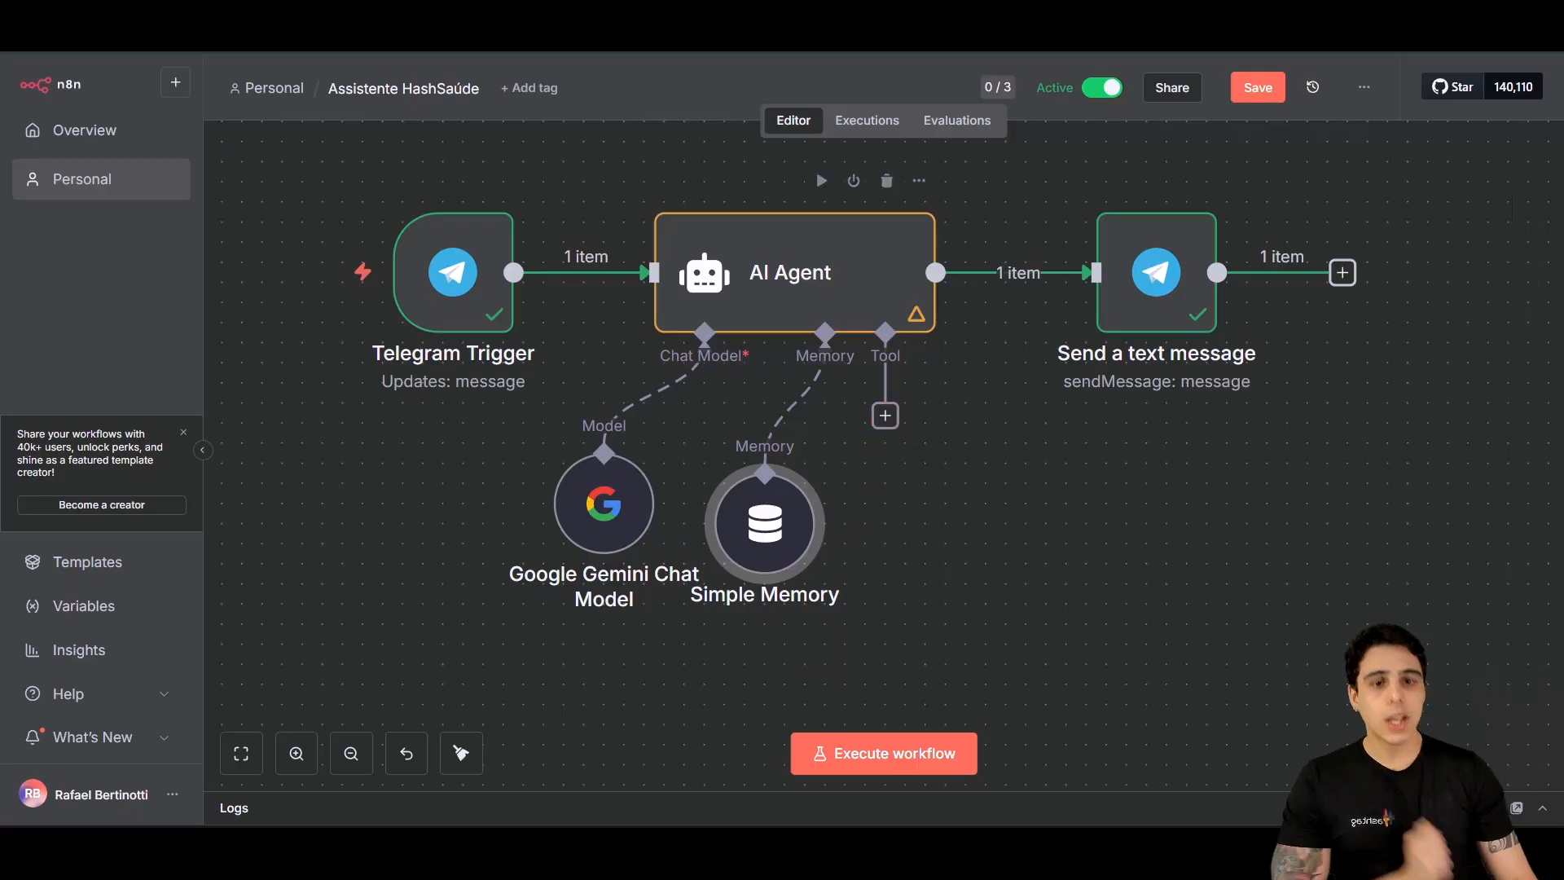
Step: Add a Google Calendar Tool found by searching 'calen', using the Google Calendar account 2 credential
{"action": "left_click", "coordinate": [886, 416]}
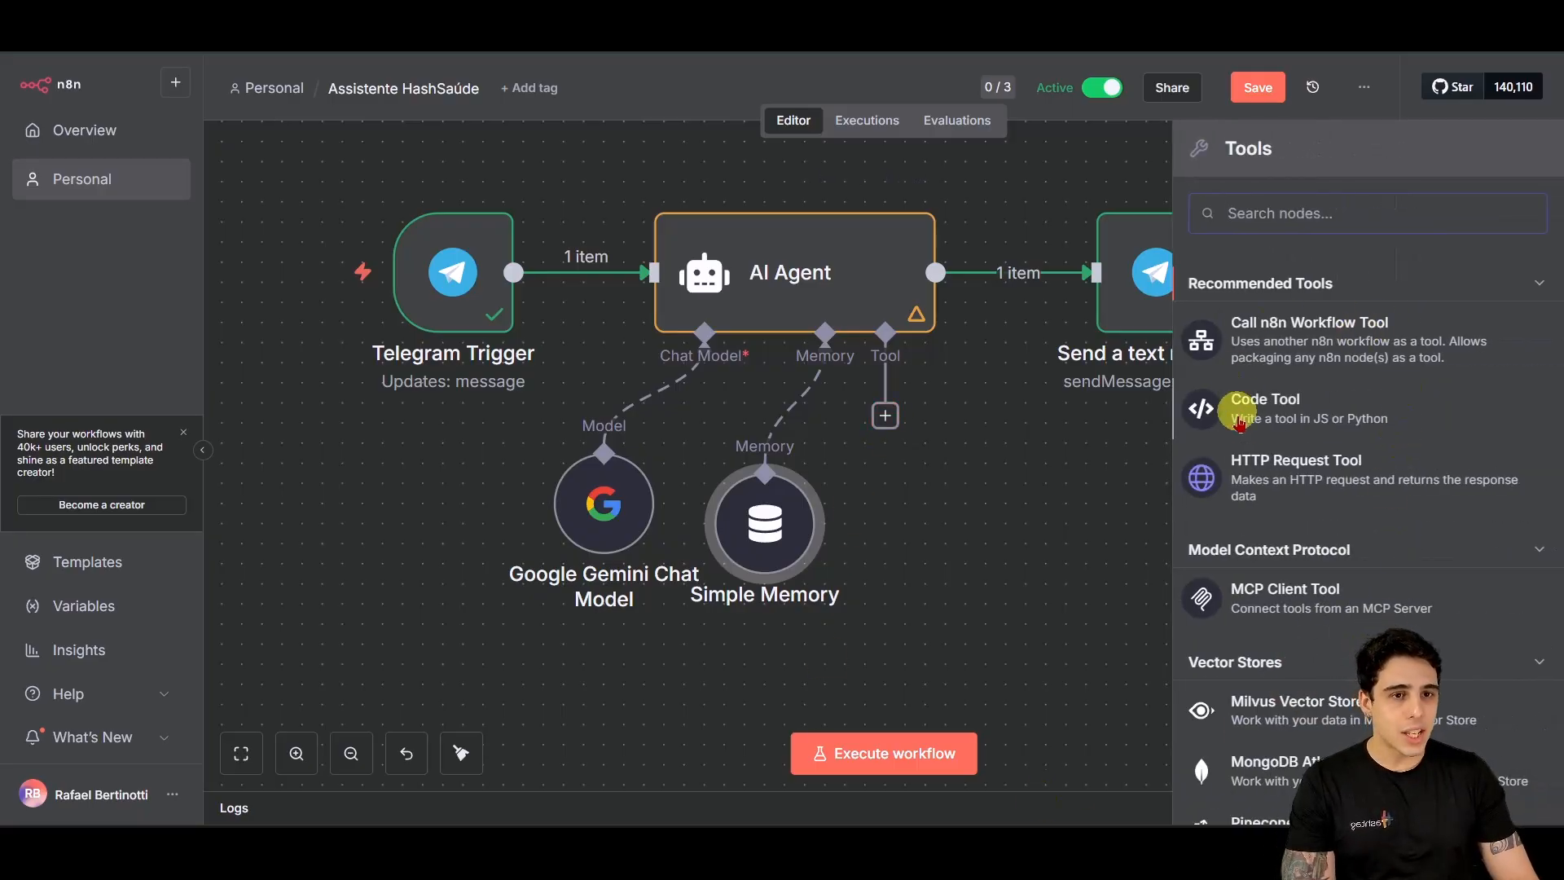
{"action": "scroll", "coordinate": [1342, 364], "scroll_direction": "down", "scroll_amount": 20}
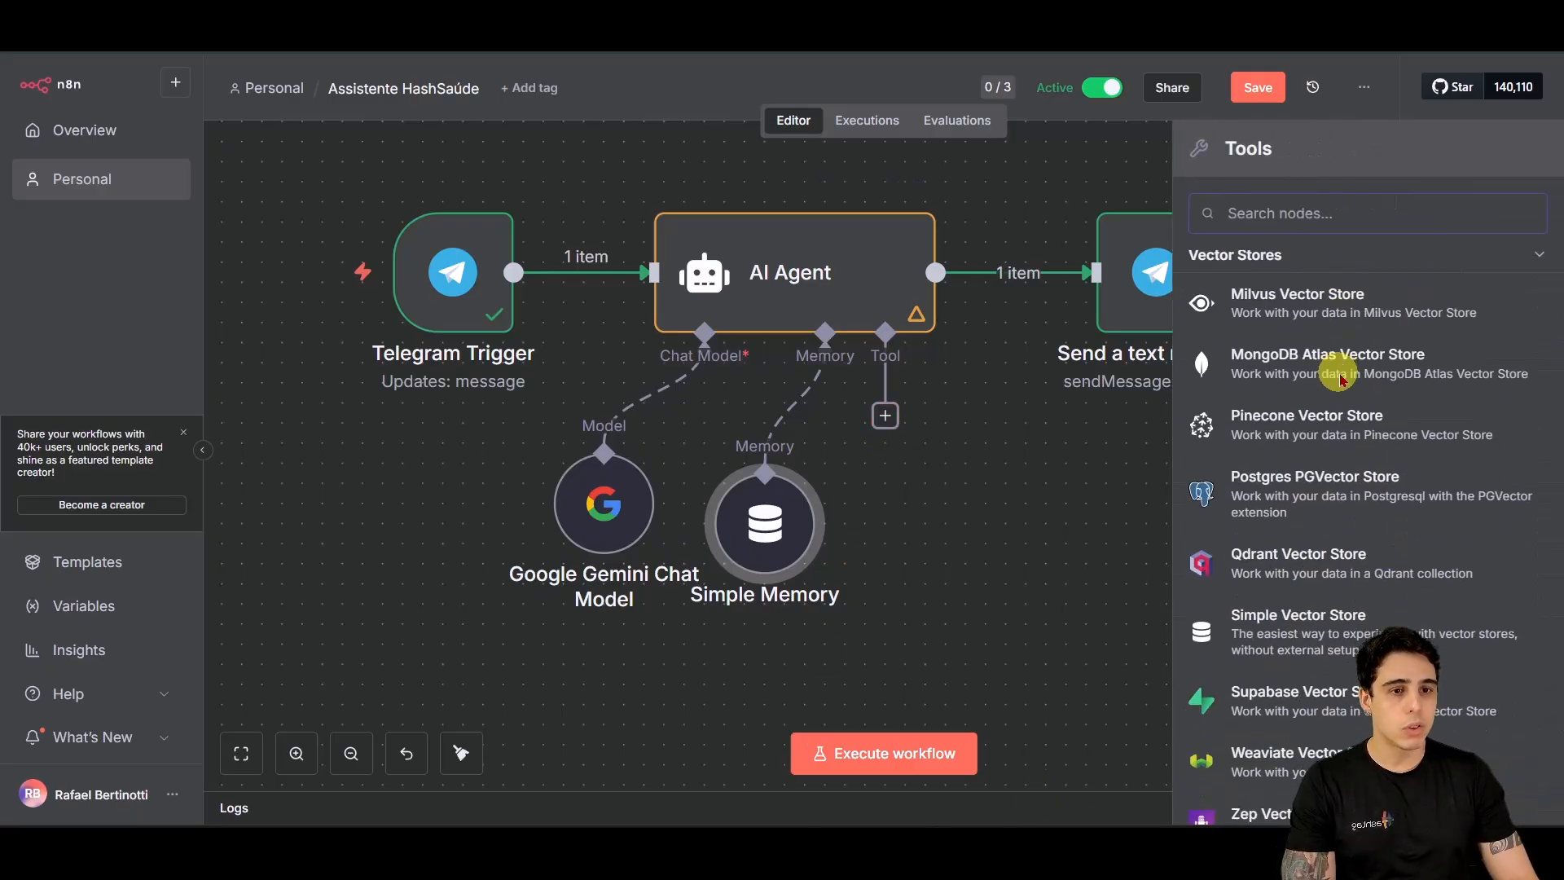
{"action": "scroll", "coordinate": [1342, 379], "scroll_direction": "down", "scroll_amount": 20}
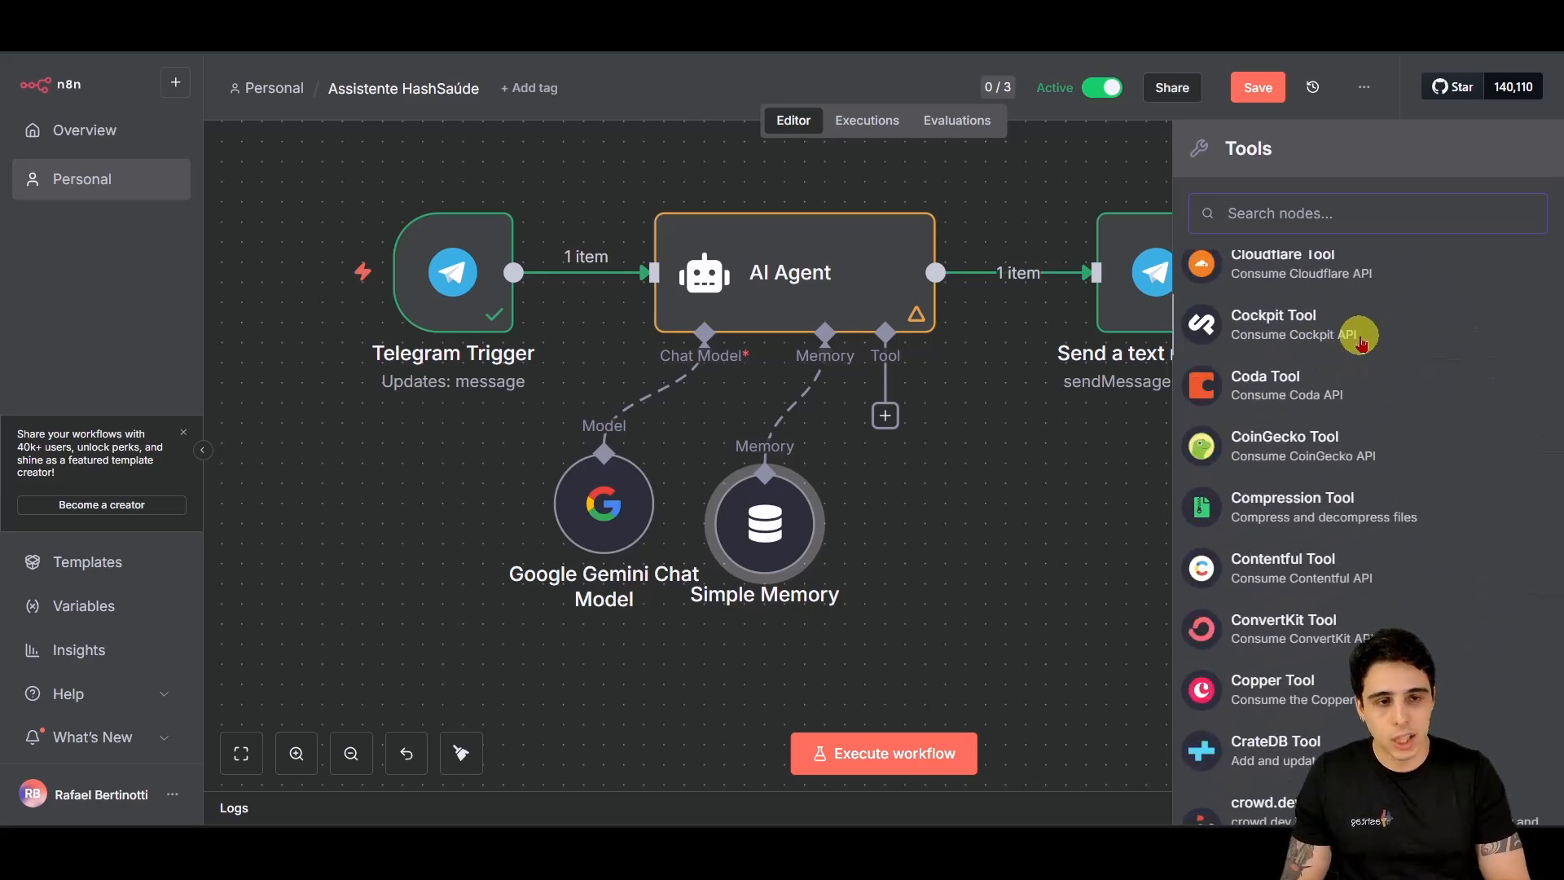
{"action": "type", "text": "calen"}
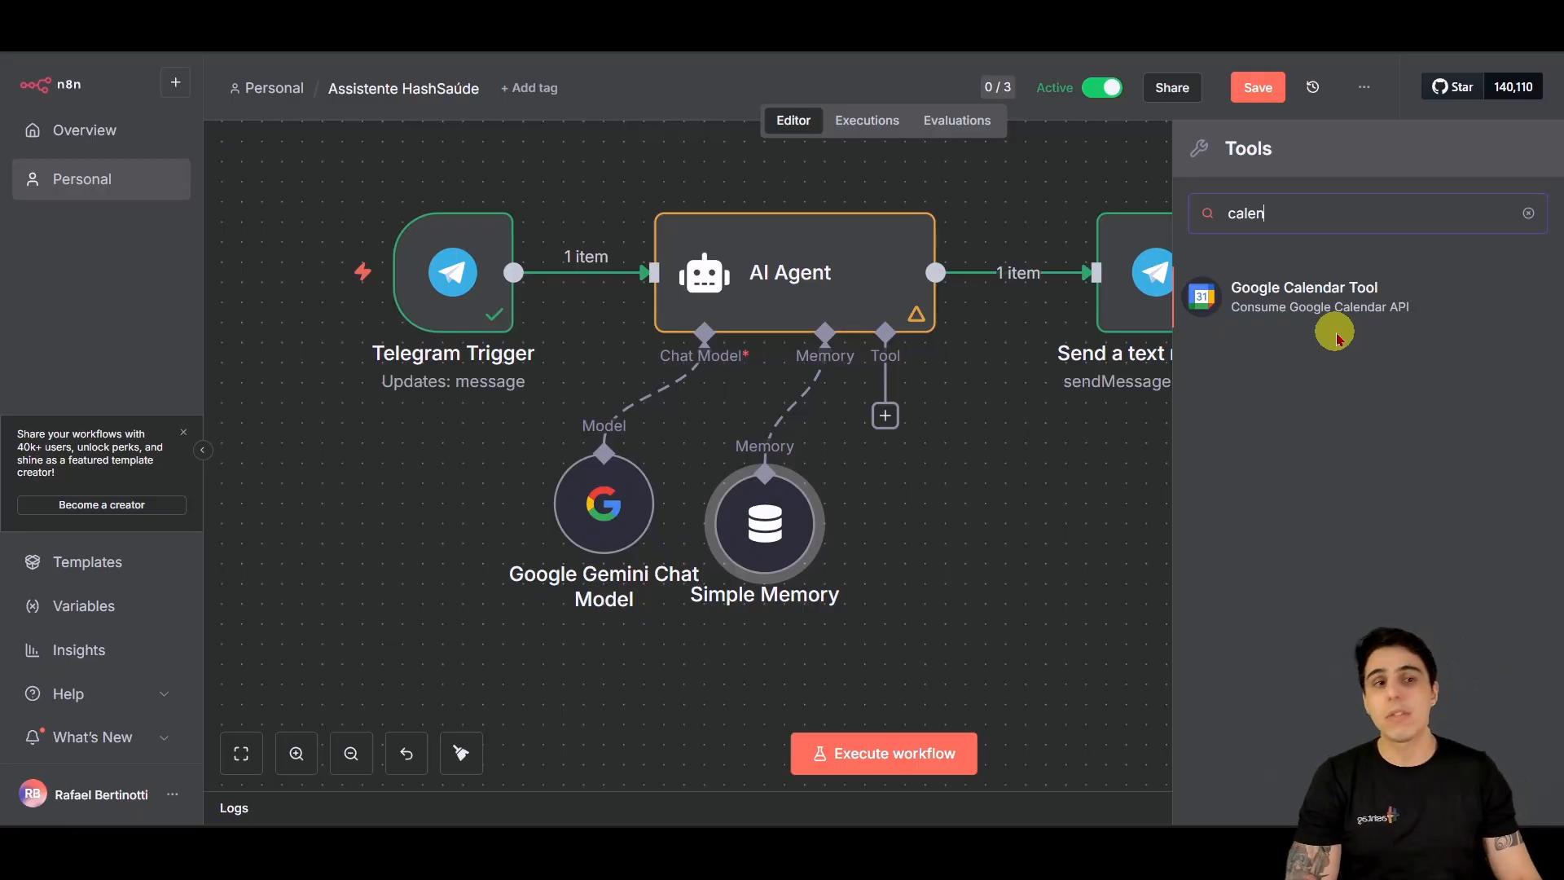
{"action": "left_click", "coordinate": [1328, 315]}
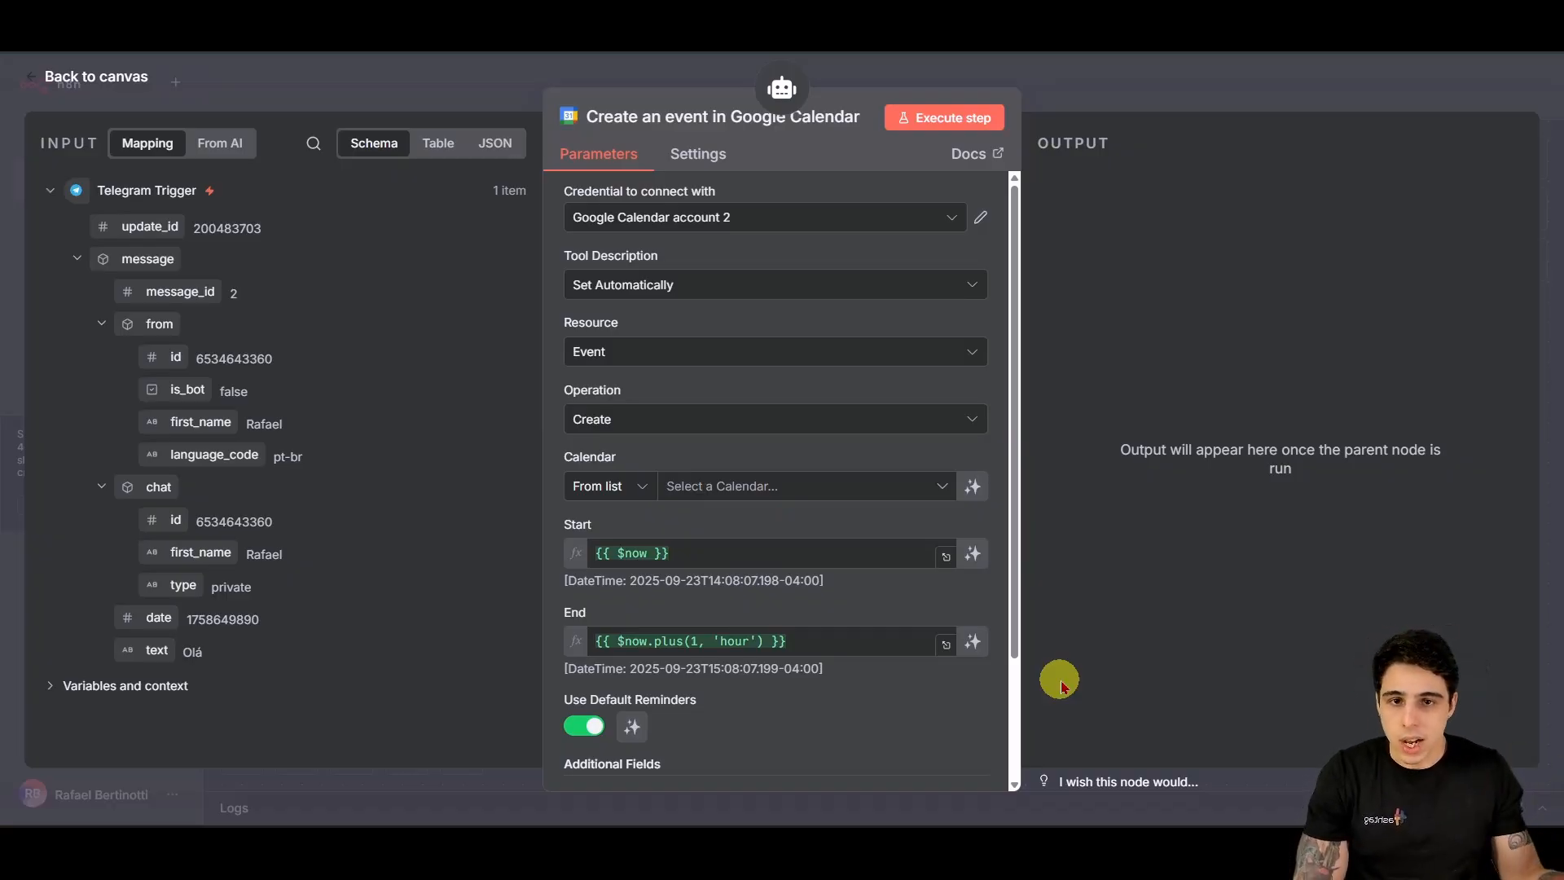
{"action": "left_click", "coordinate": [952, 218]}
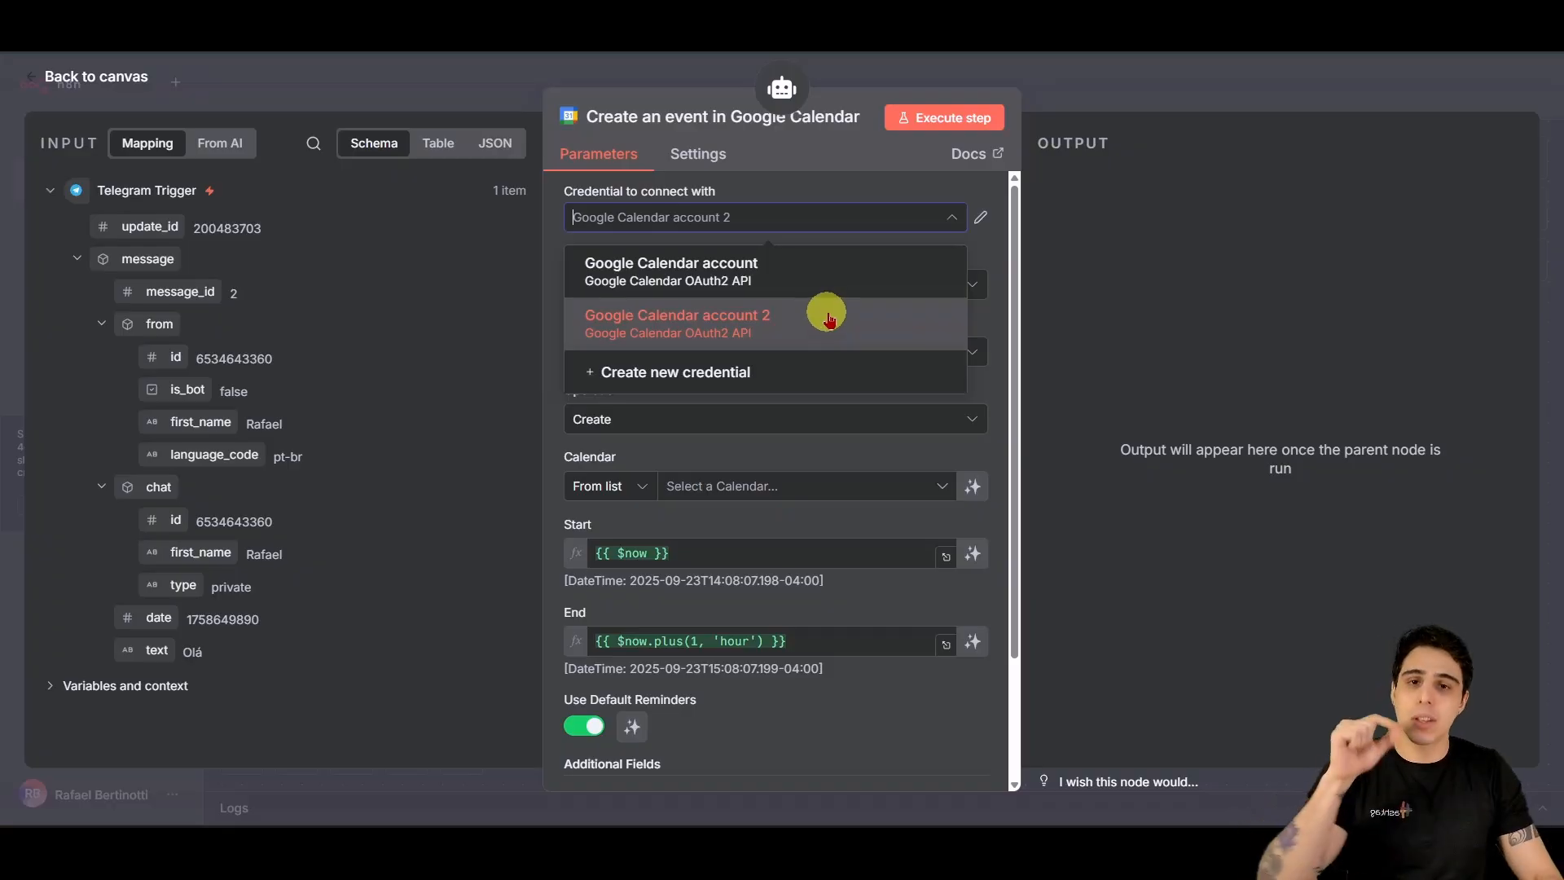
{"action": "left_click", "coordinate": [813, 334]}
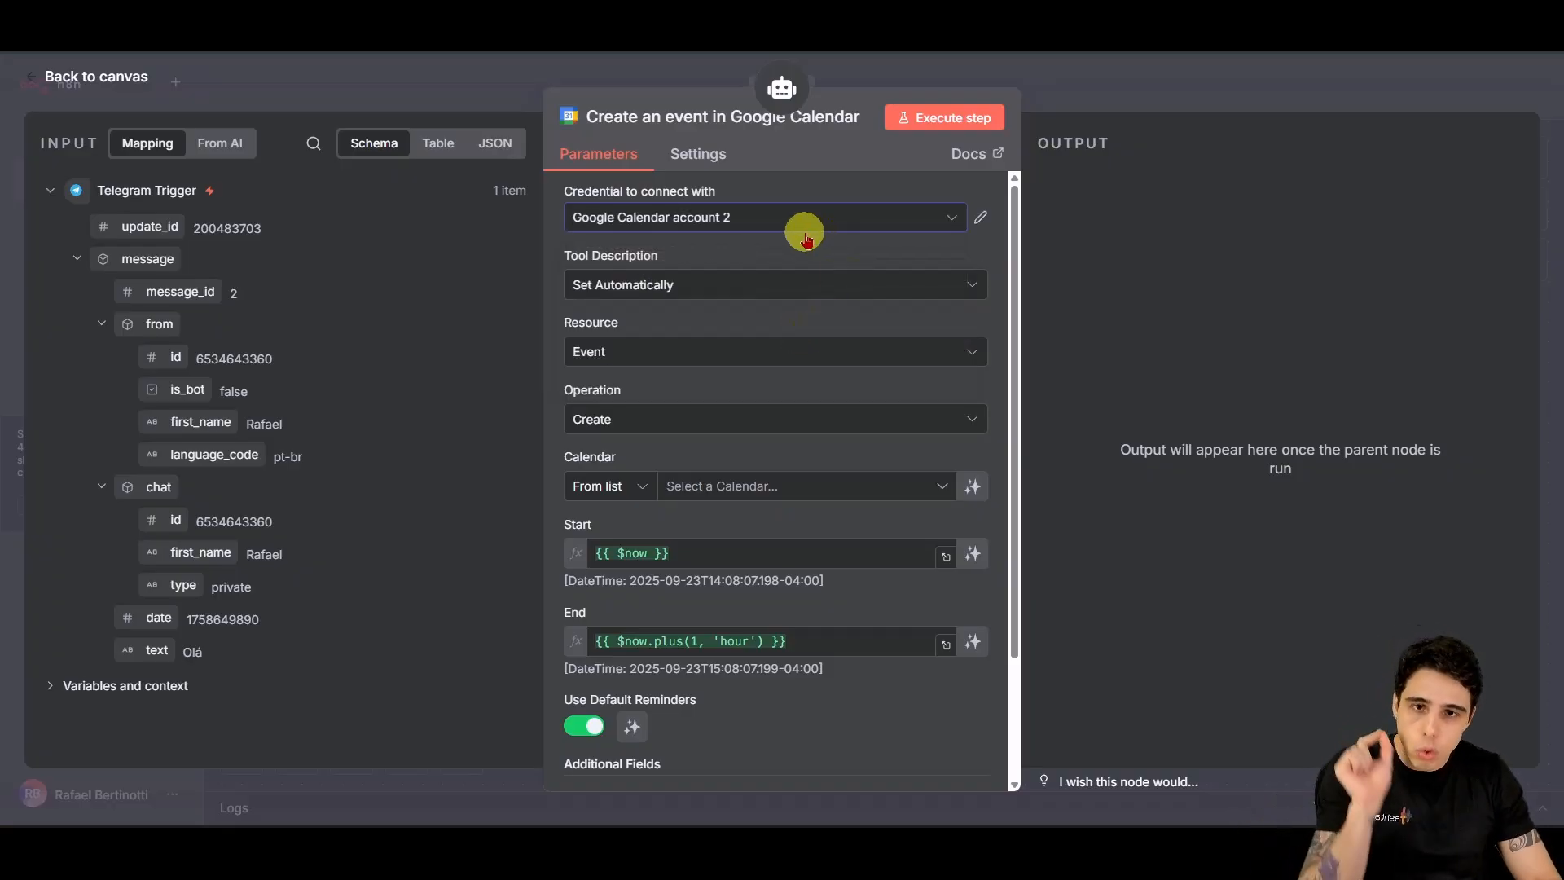
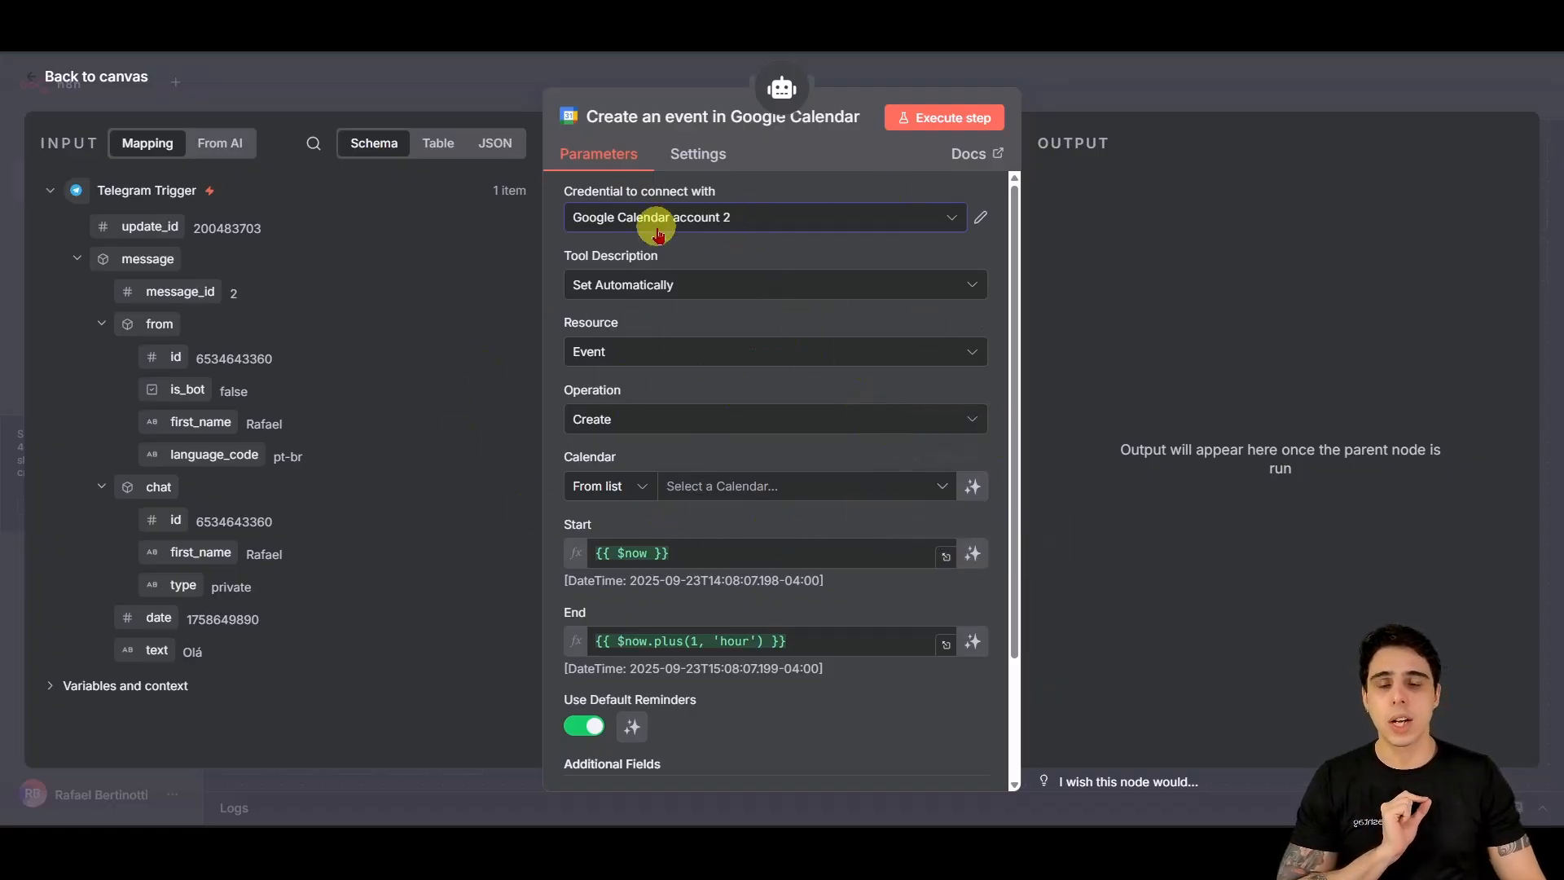
Step: Point the Create an event node's Calendar at the account's own Gmail calendar from the list
{"action": "scroll", "coordinate": [654, 401], "scroll_direction": "down", "scroll_amount": 1}
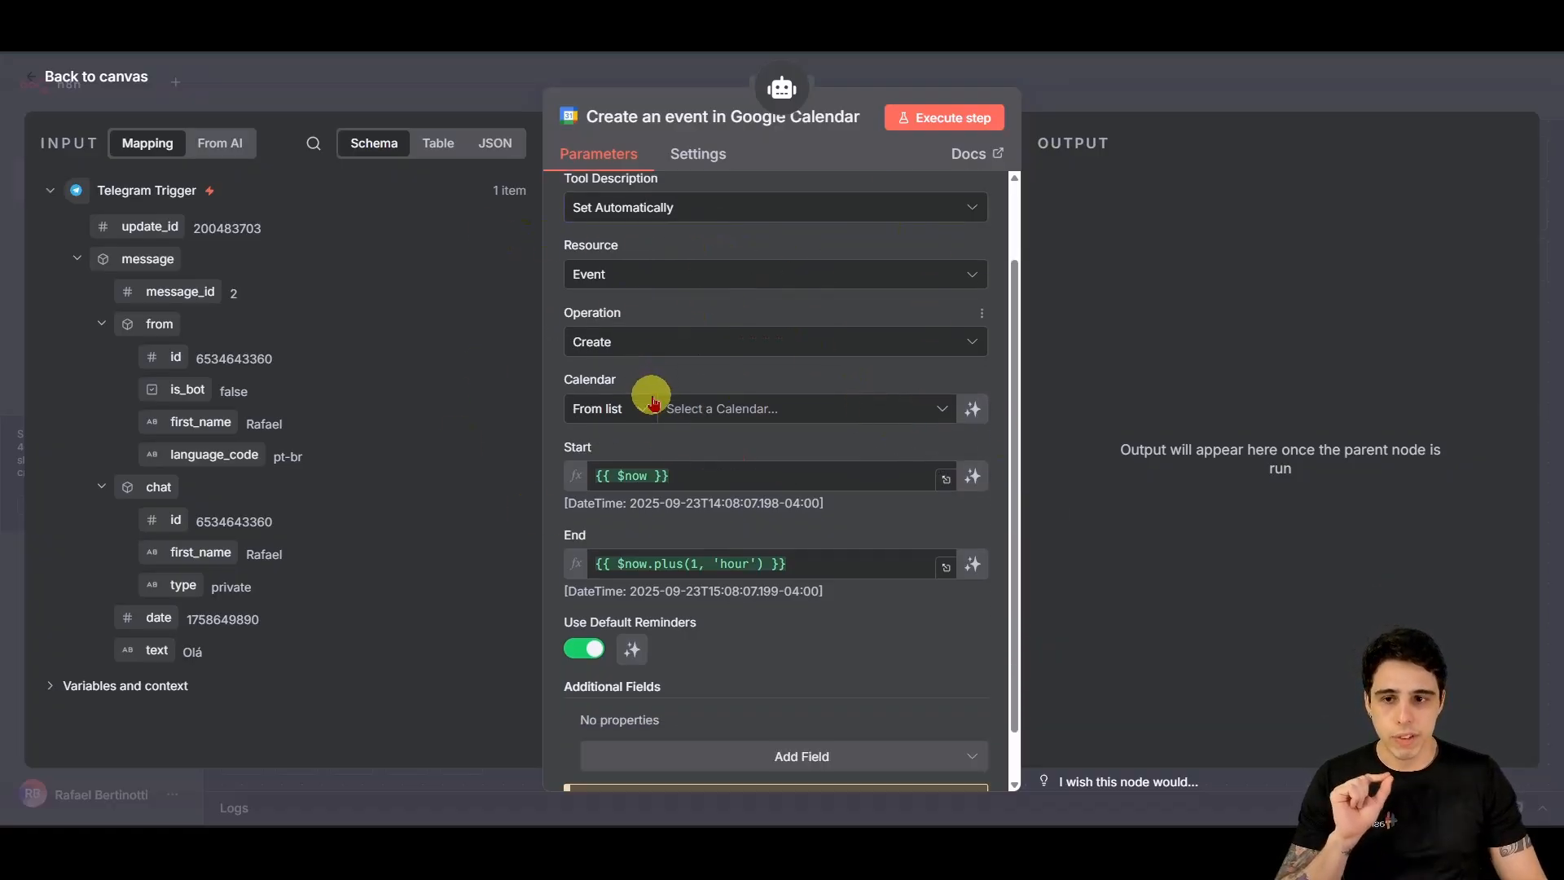
{"action": "scroll", "coordinate": [654, 401], "scroll_direction": "down", "scroll_amount": 1}
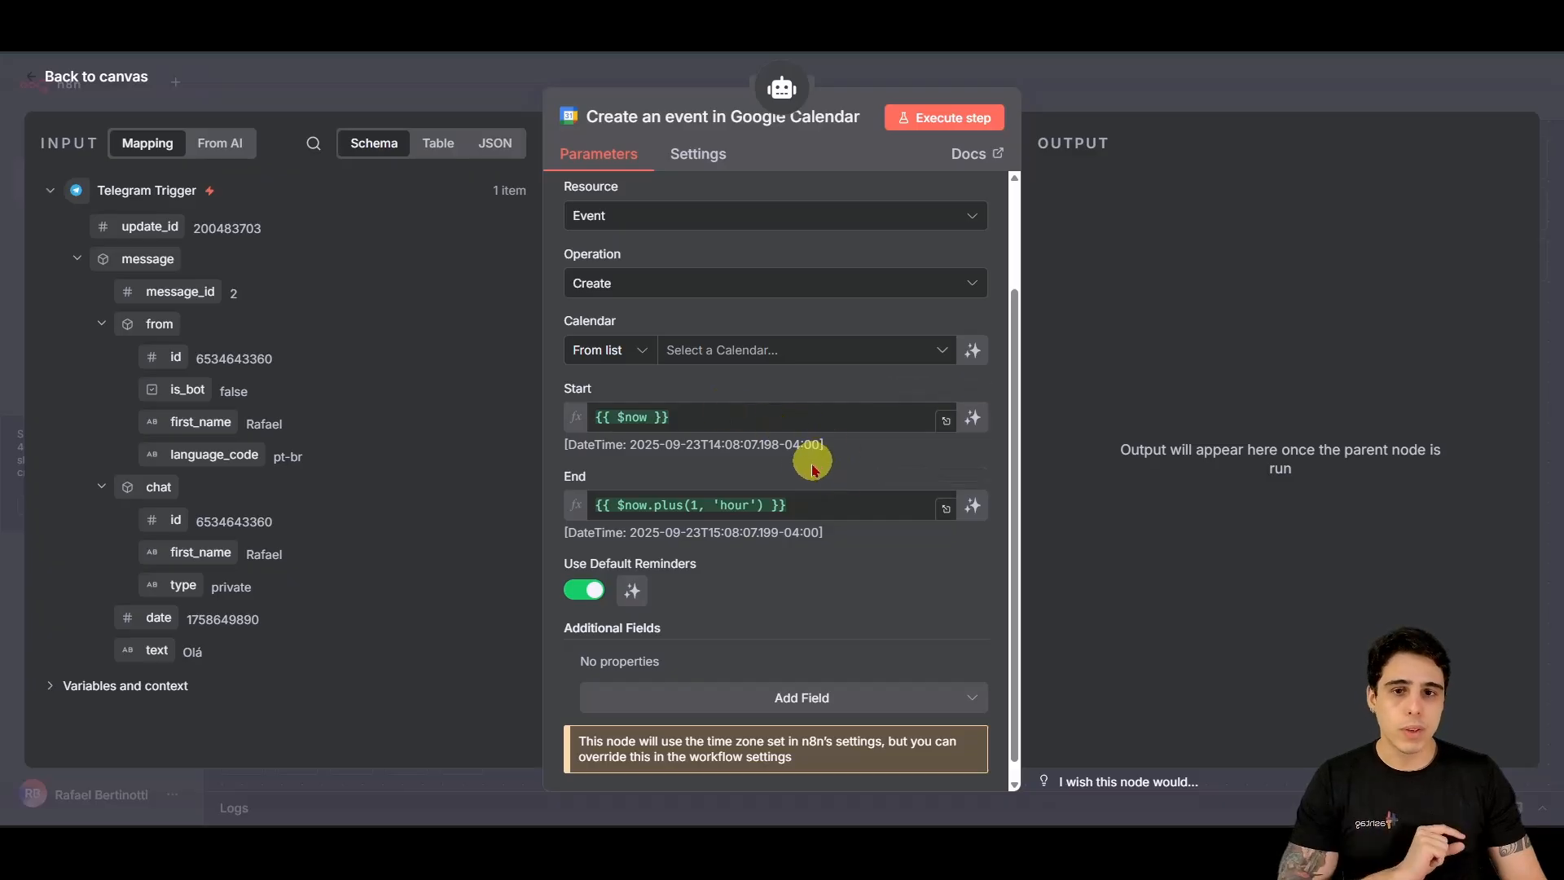
{"action": "left_click", "coordinate": [746, 362]}
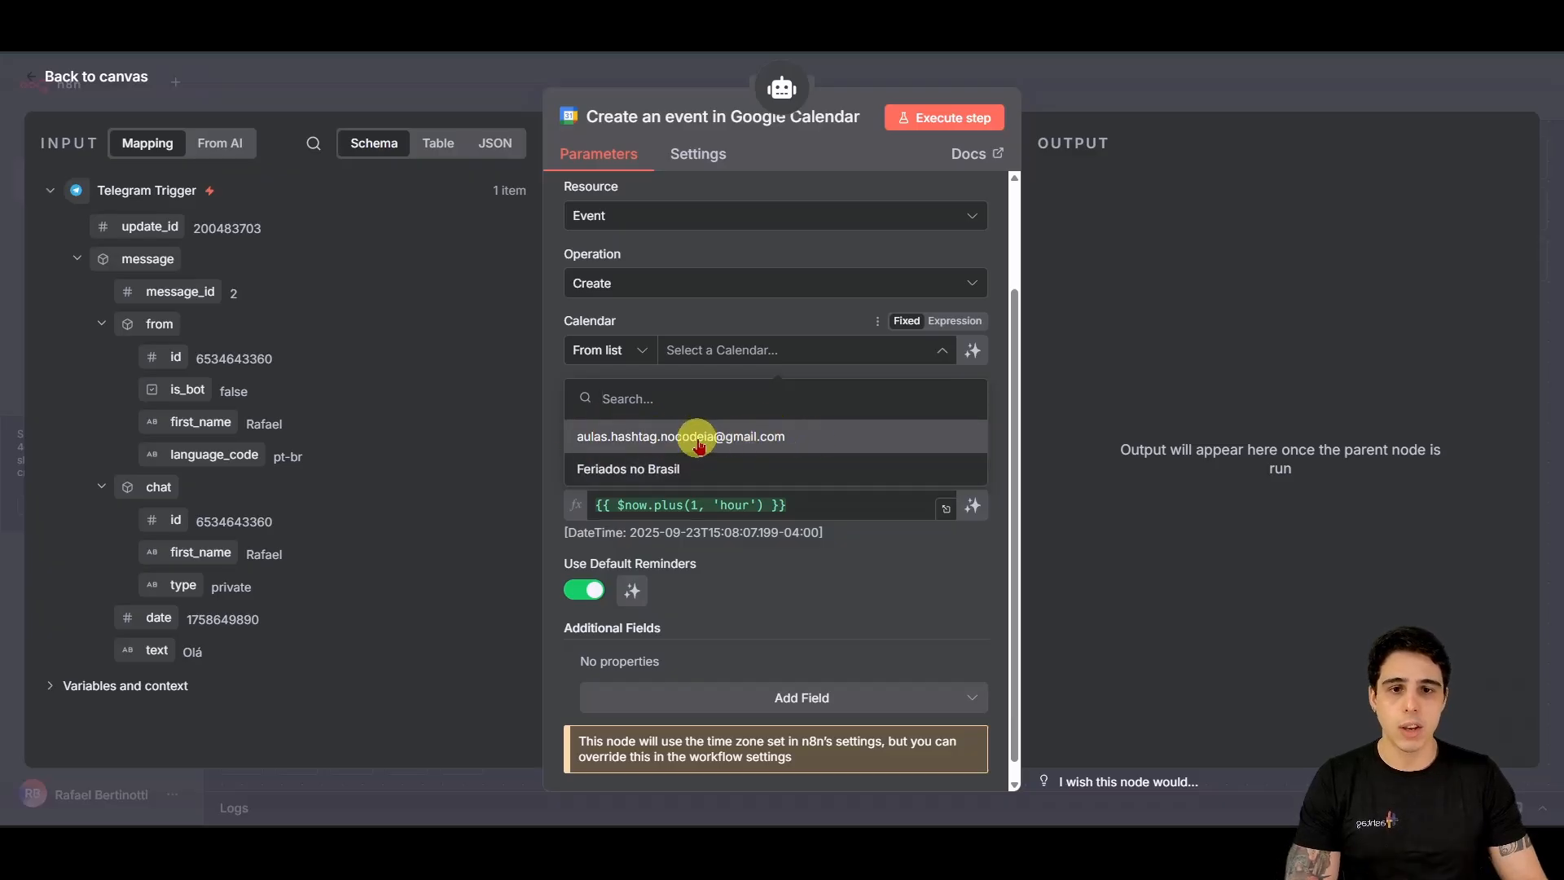
{"action": "left_click", "coordinate": [698, 440]}
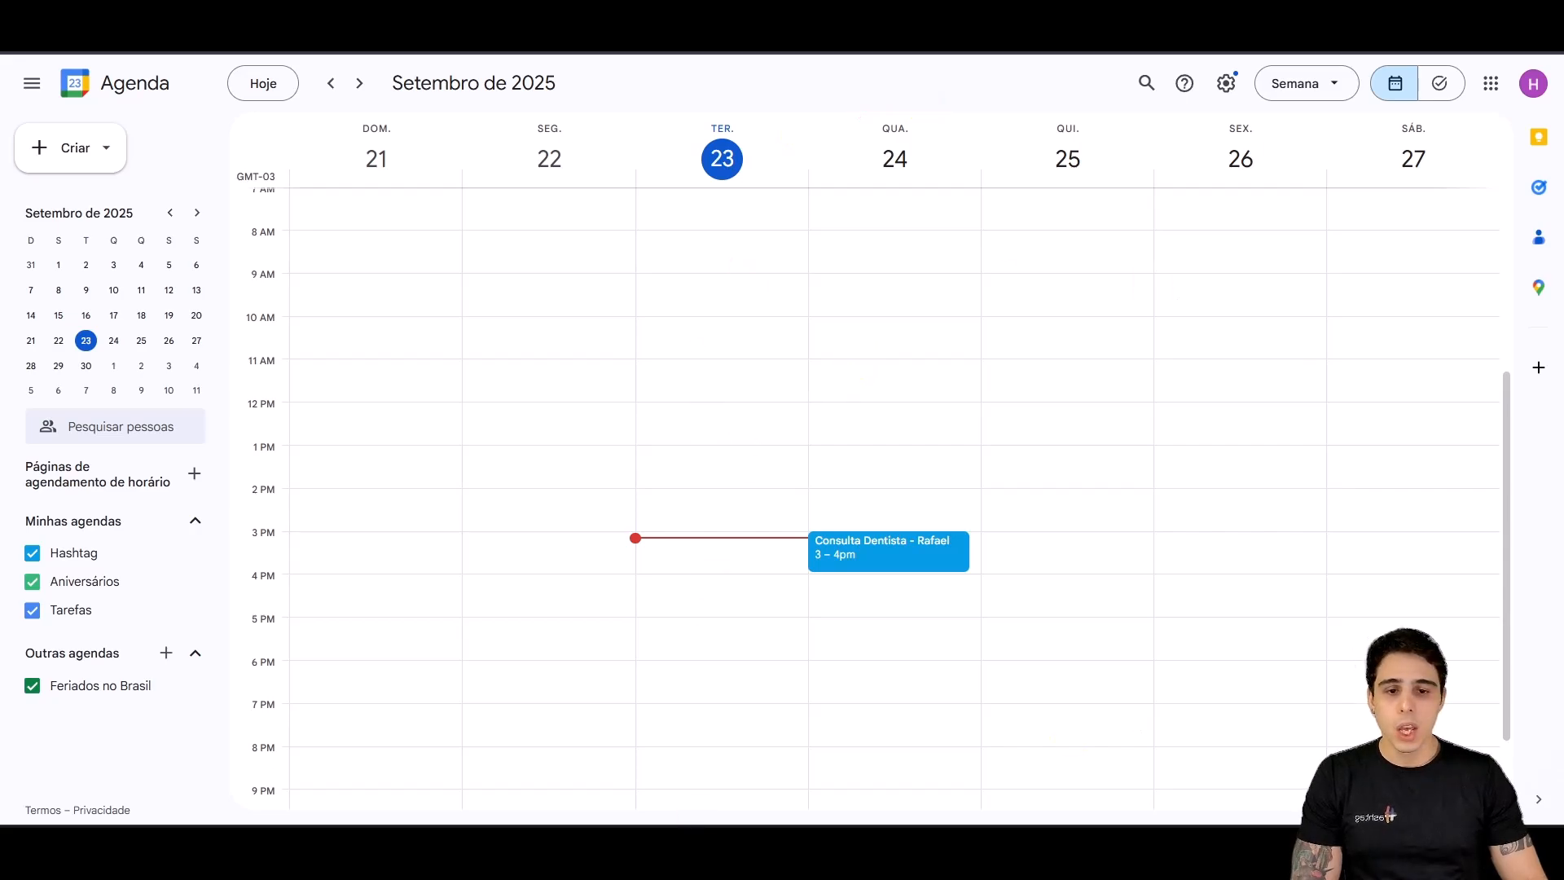
{"action": "mouse_move", "coordinate": [813, 823]}
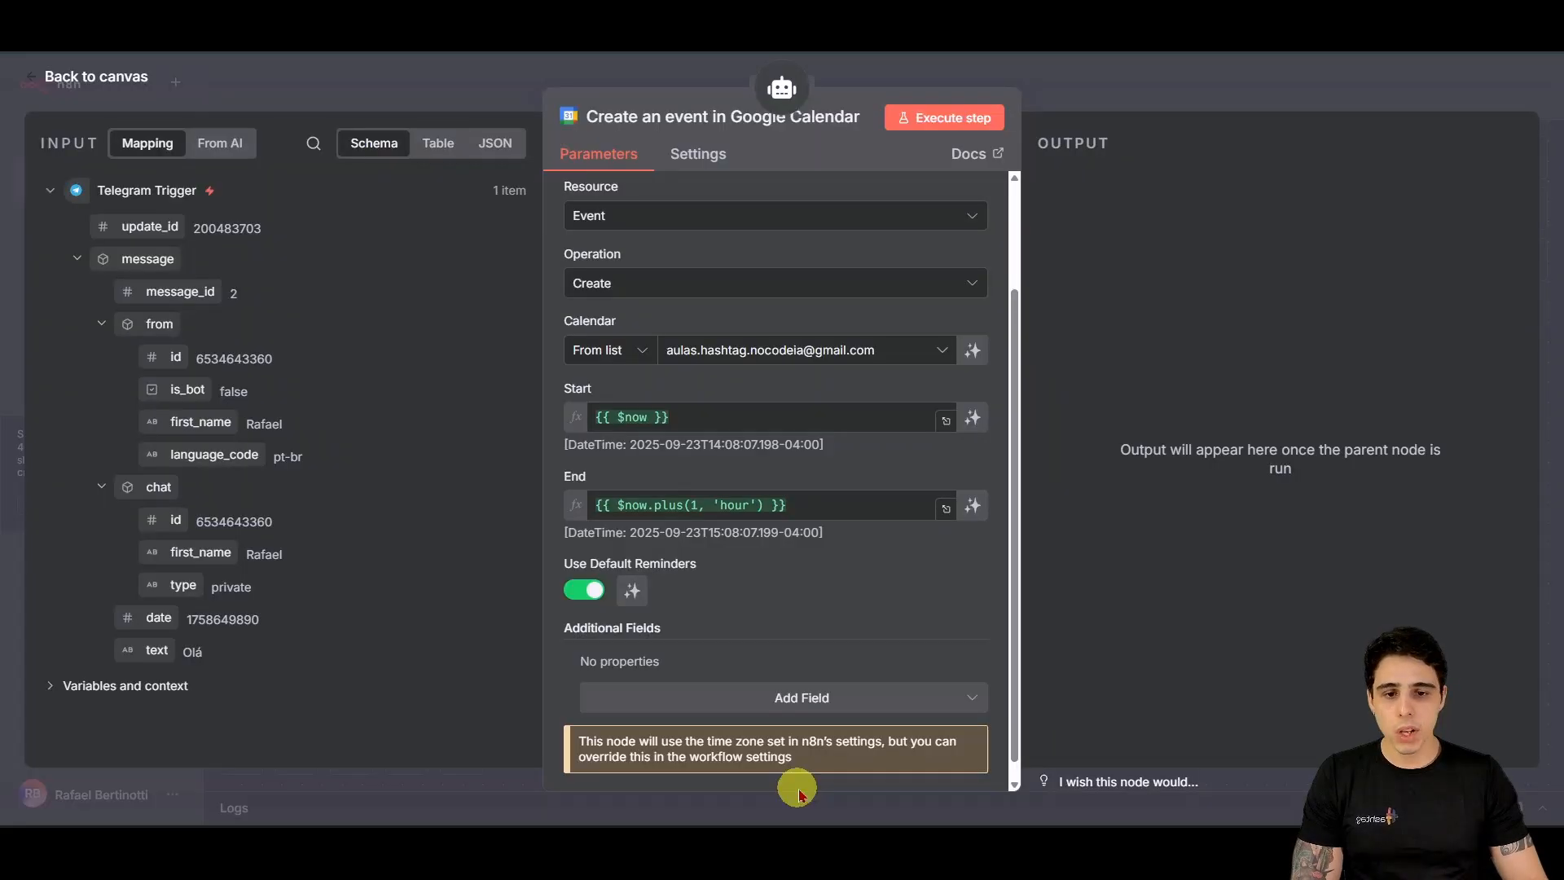
Step: Replace the Start expression with {{ $fromAI('start') }}
{"action": "left_click", "coordinate": [744, 420]}
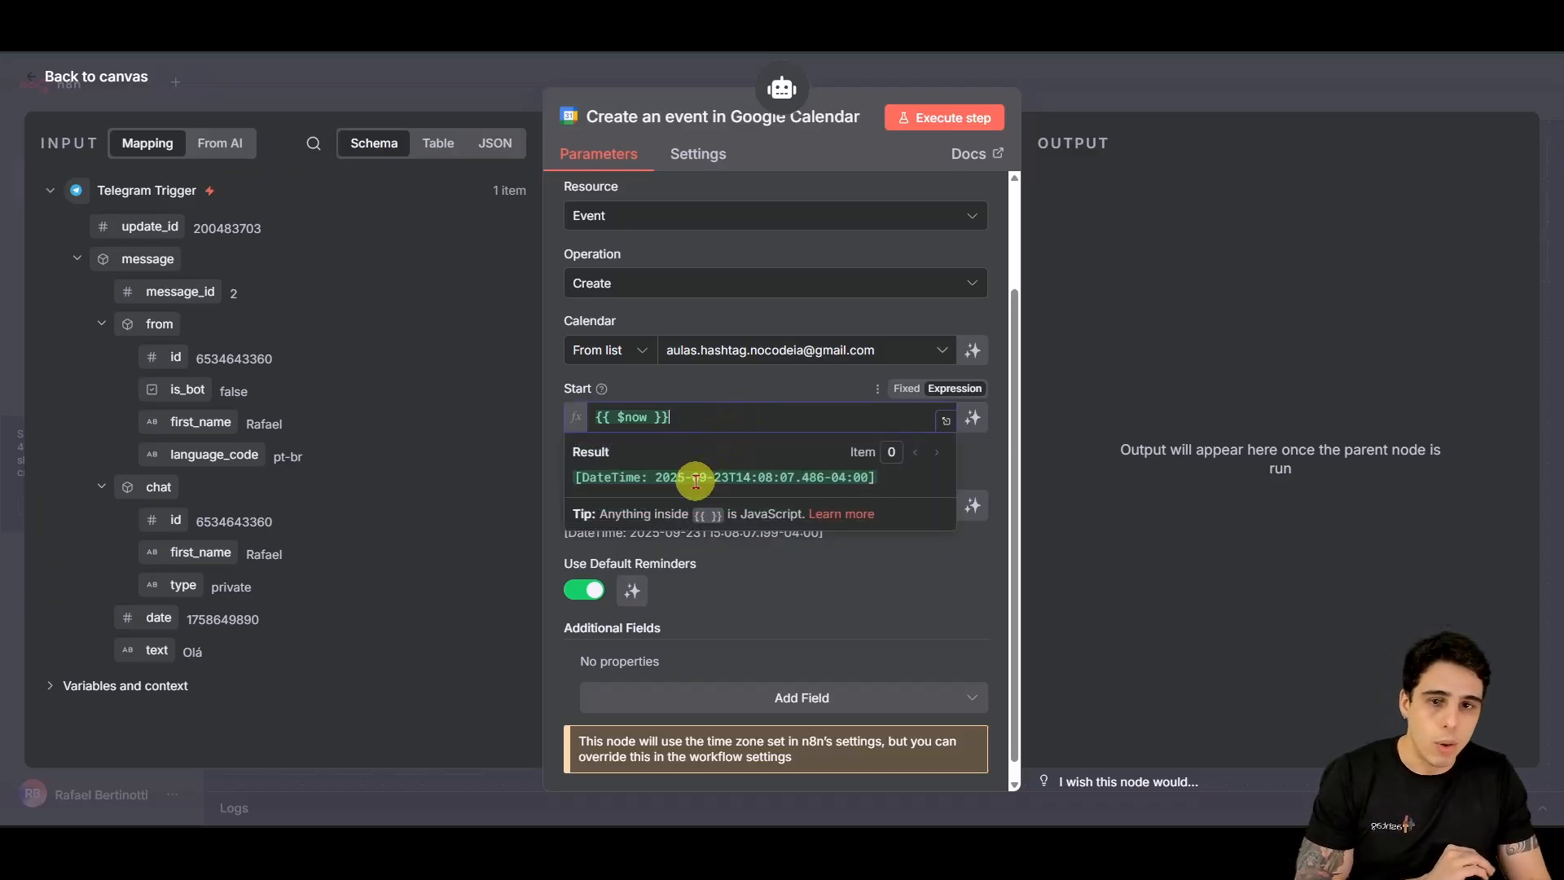
{"action": "triple_click", "coordinate": [666, 417]}
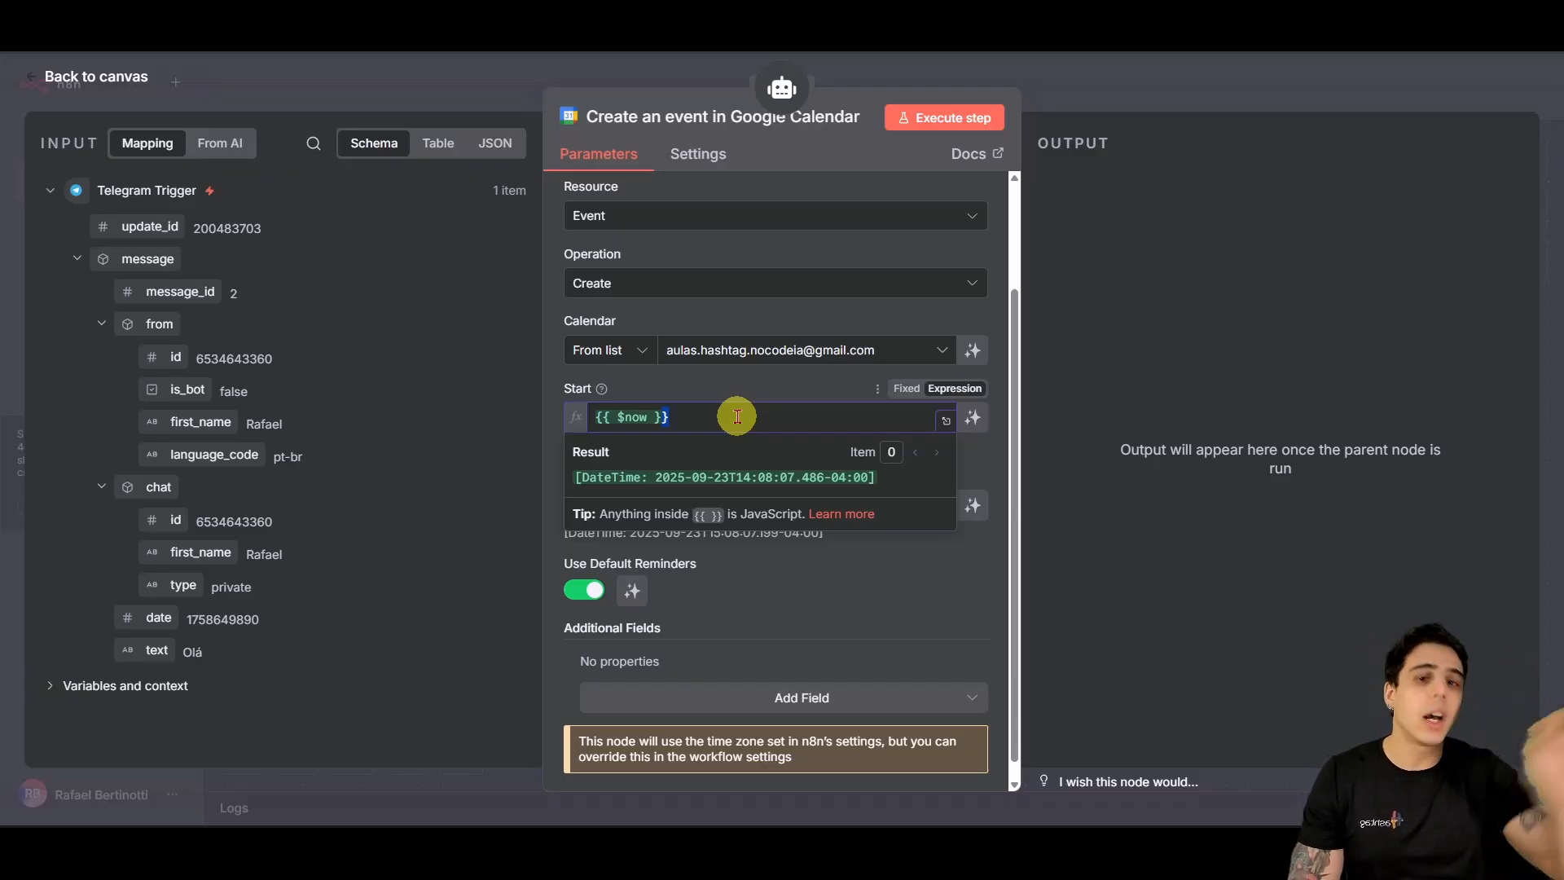
{"action": "left_click", "coordinate": [733, 391]}
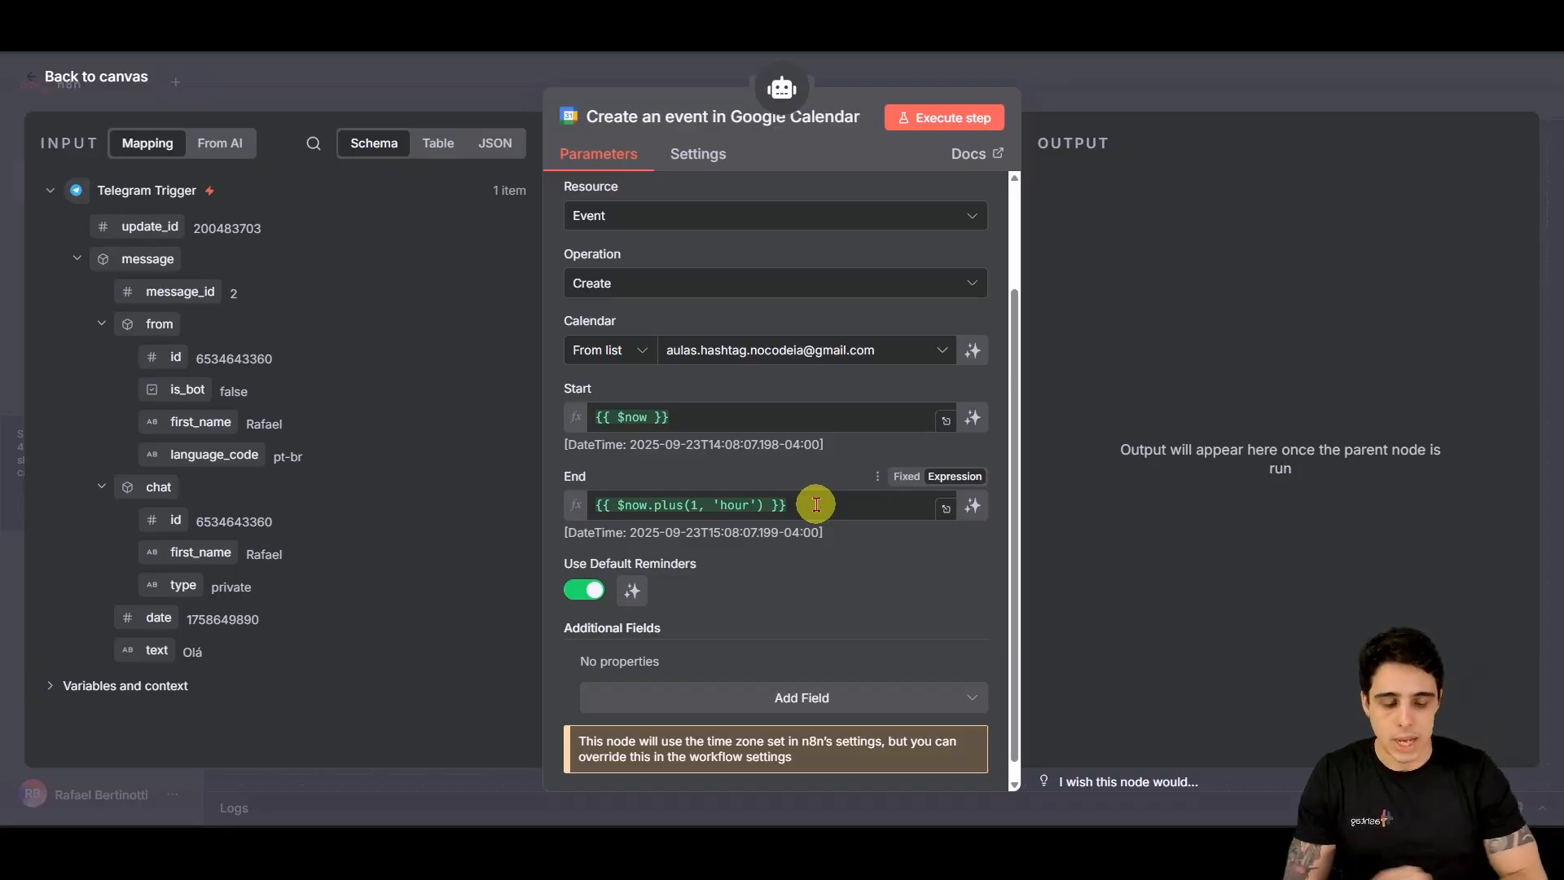
{"action": "left_click", "coordinate": [787, 428]}
{"action": "left_click_drag", "start_coordinate": [787, 427], "coordinate": [569, 421]}
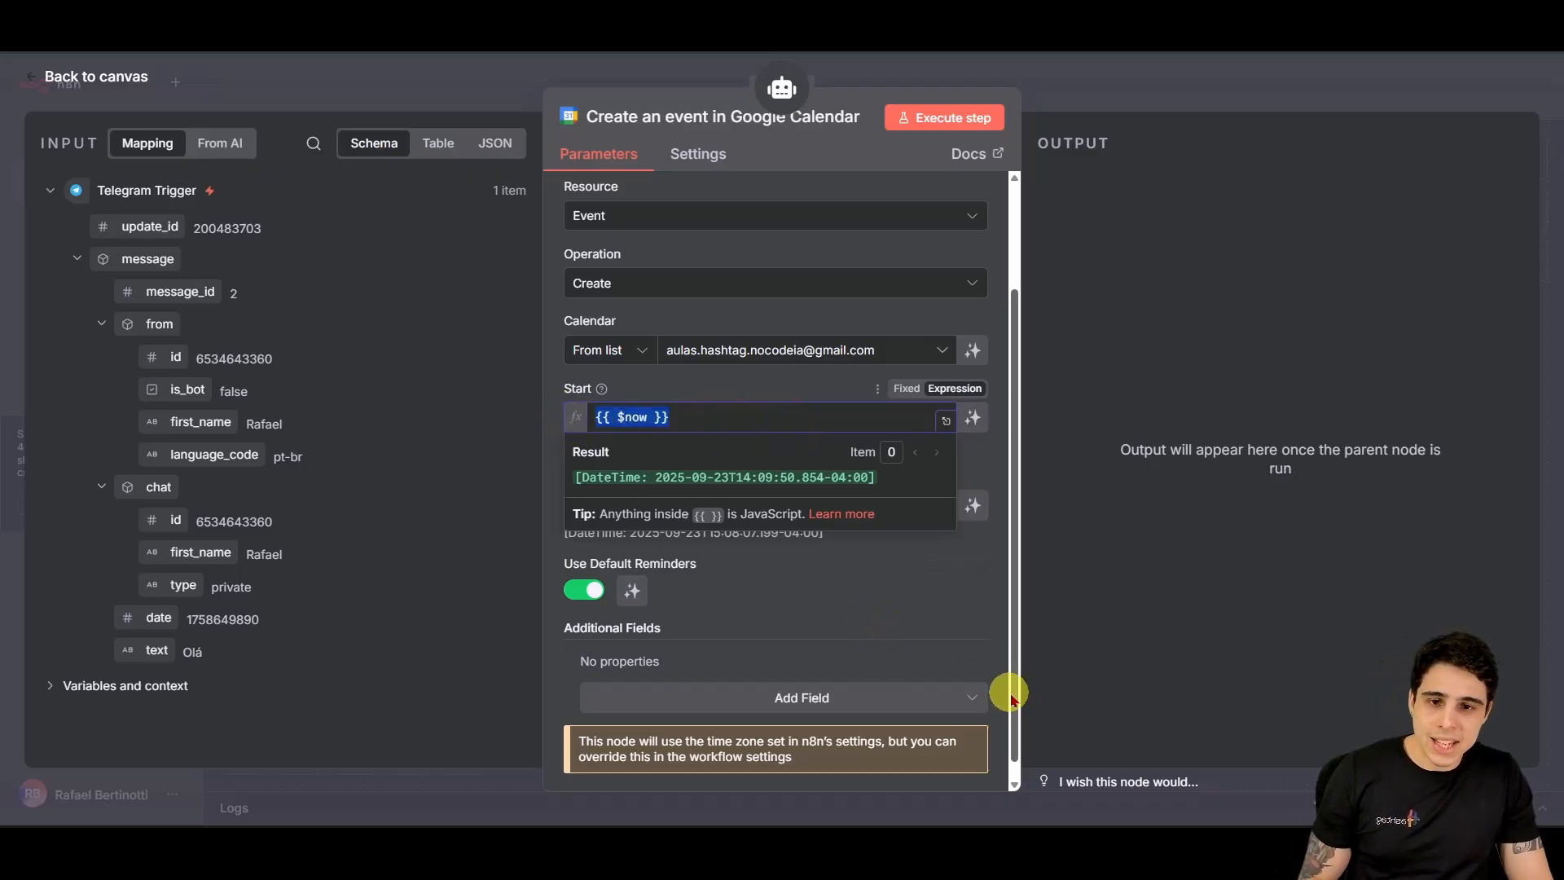
{"action": "type", "text": "{{ $fromAI('start')  }}"}
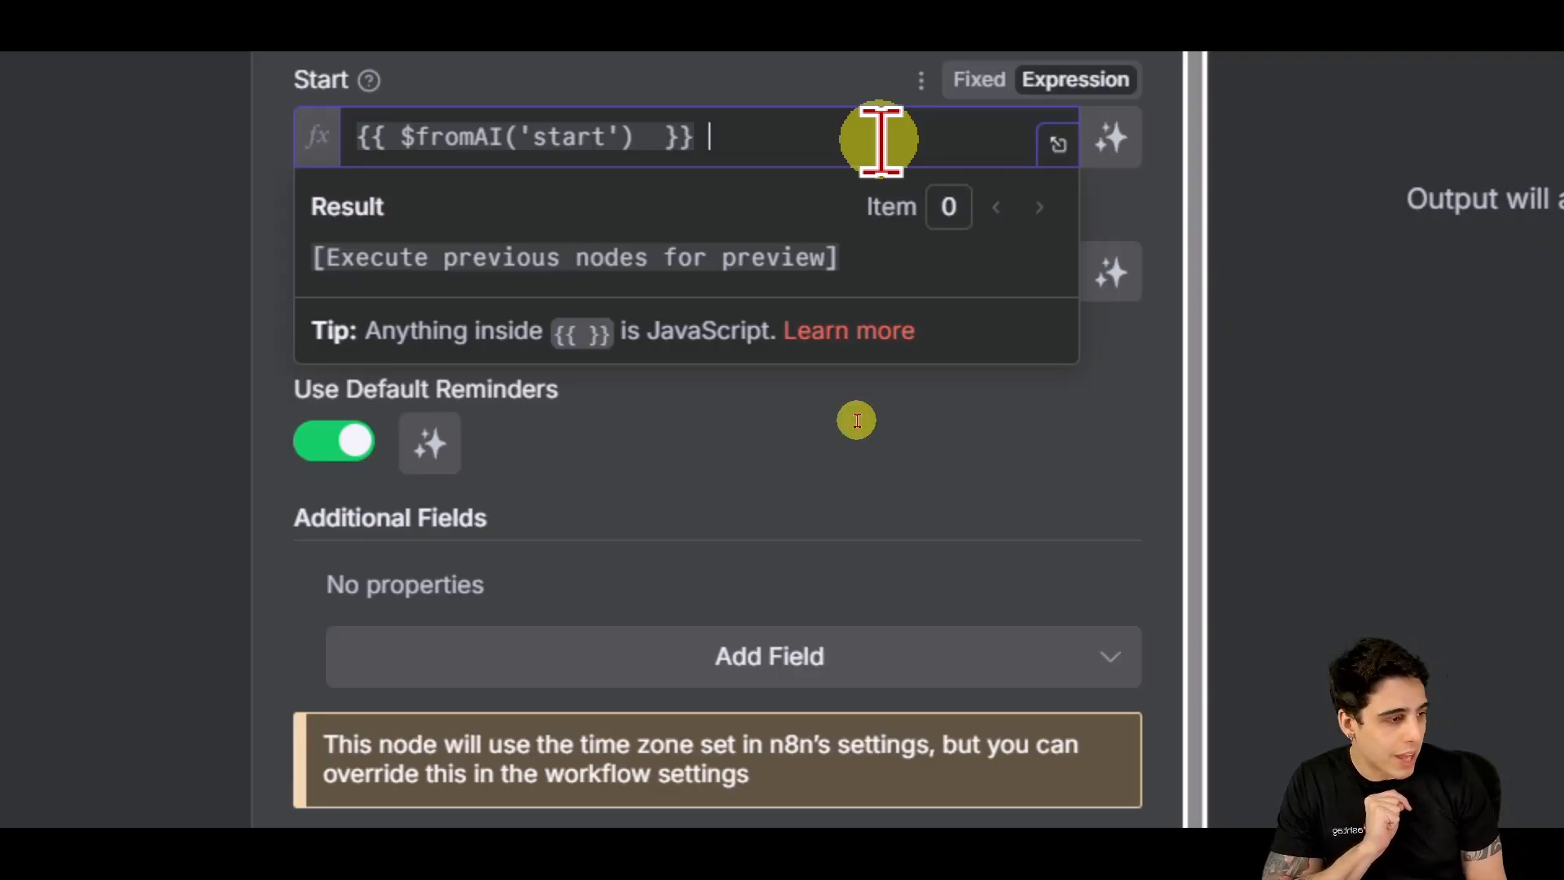
{"action": "key", "text": "BackSpace"}
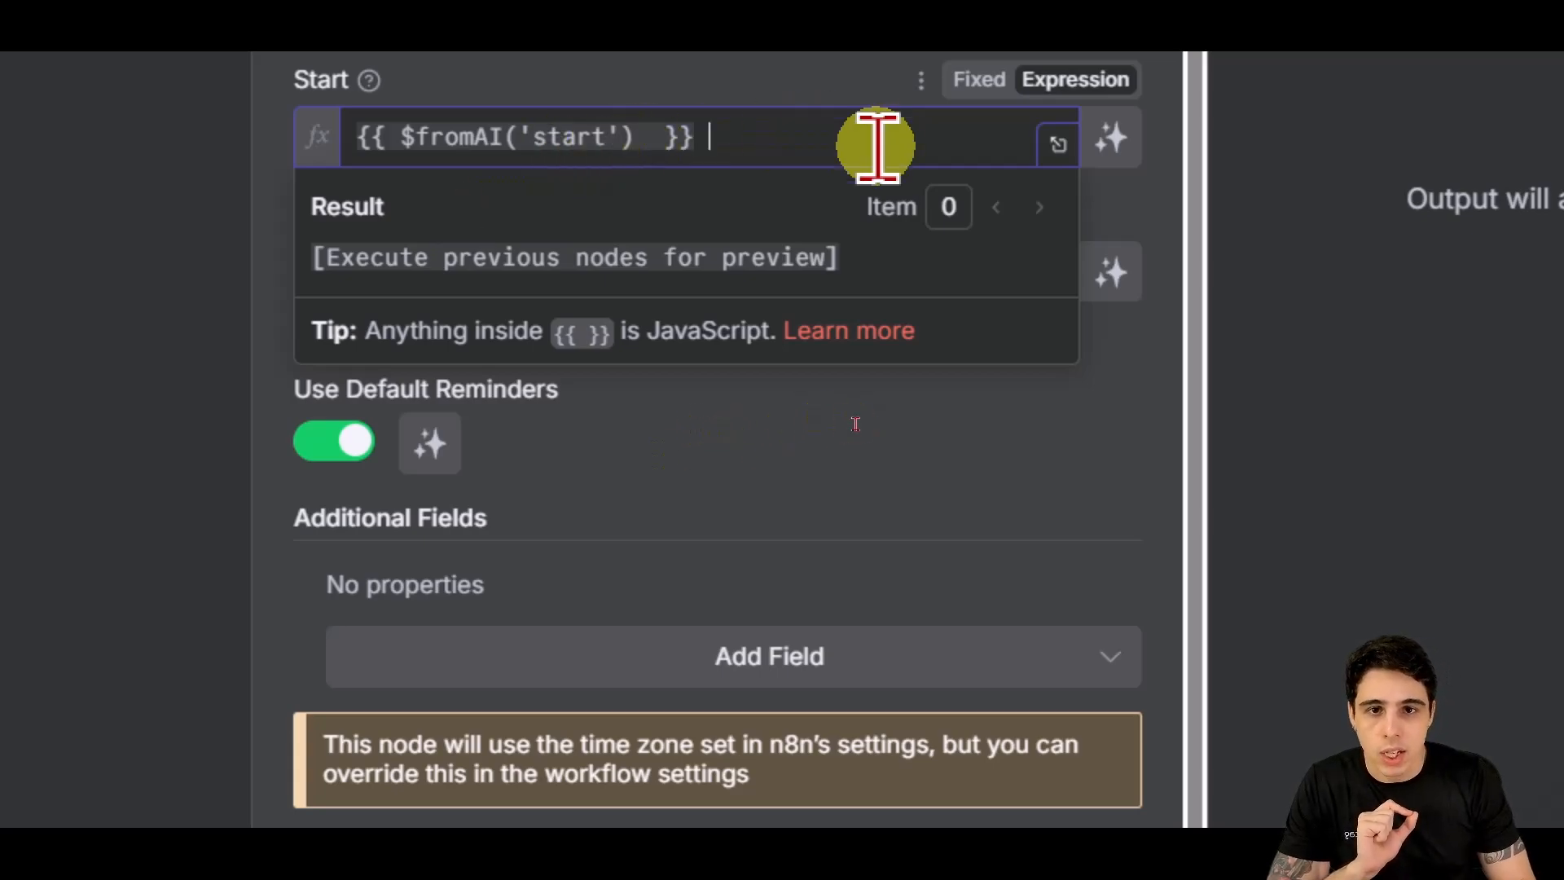
{"action": "left_click", "coordinate": [835, 417]}
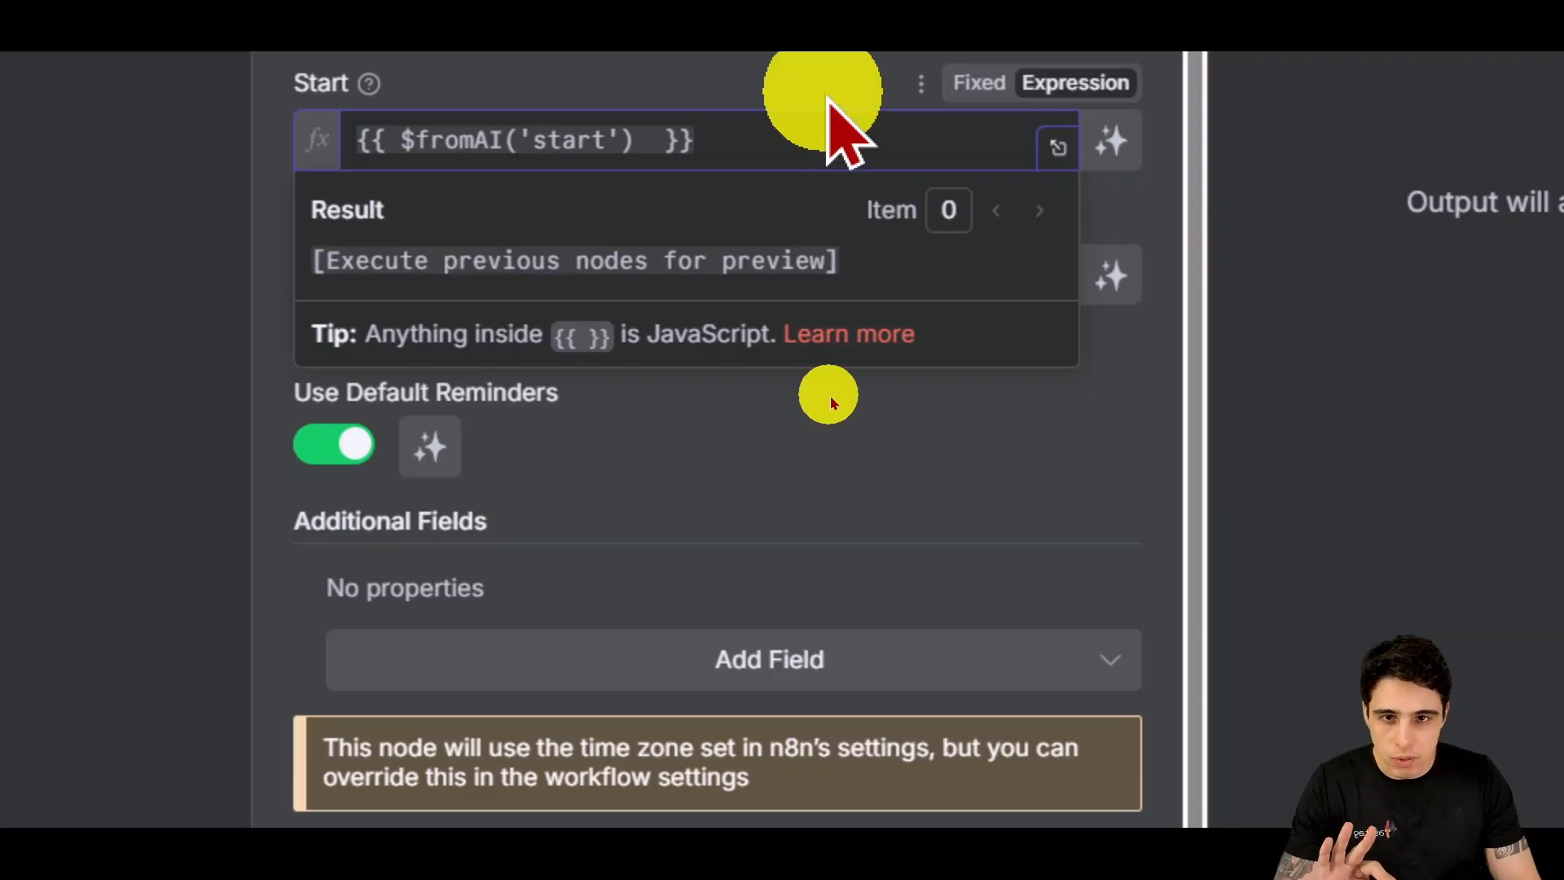
Step: Paste the expression into End and change its key to 'end'
{"action": "left_click_drag", "start_coordinate": [762, 278], "coordinate": [203, 297]}
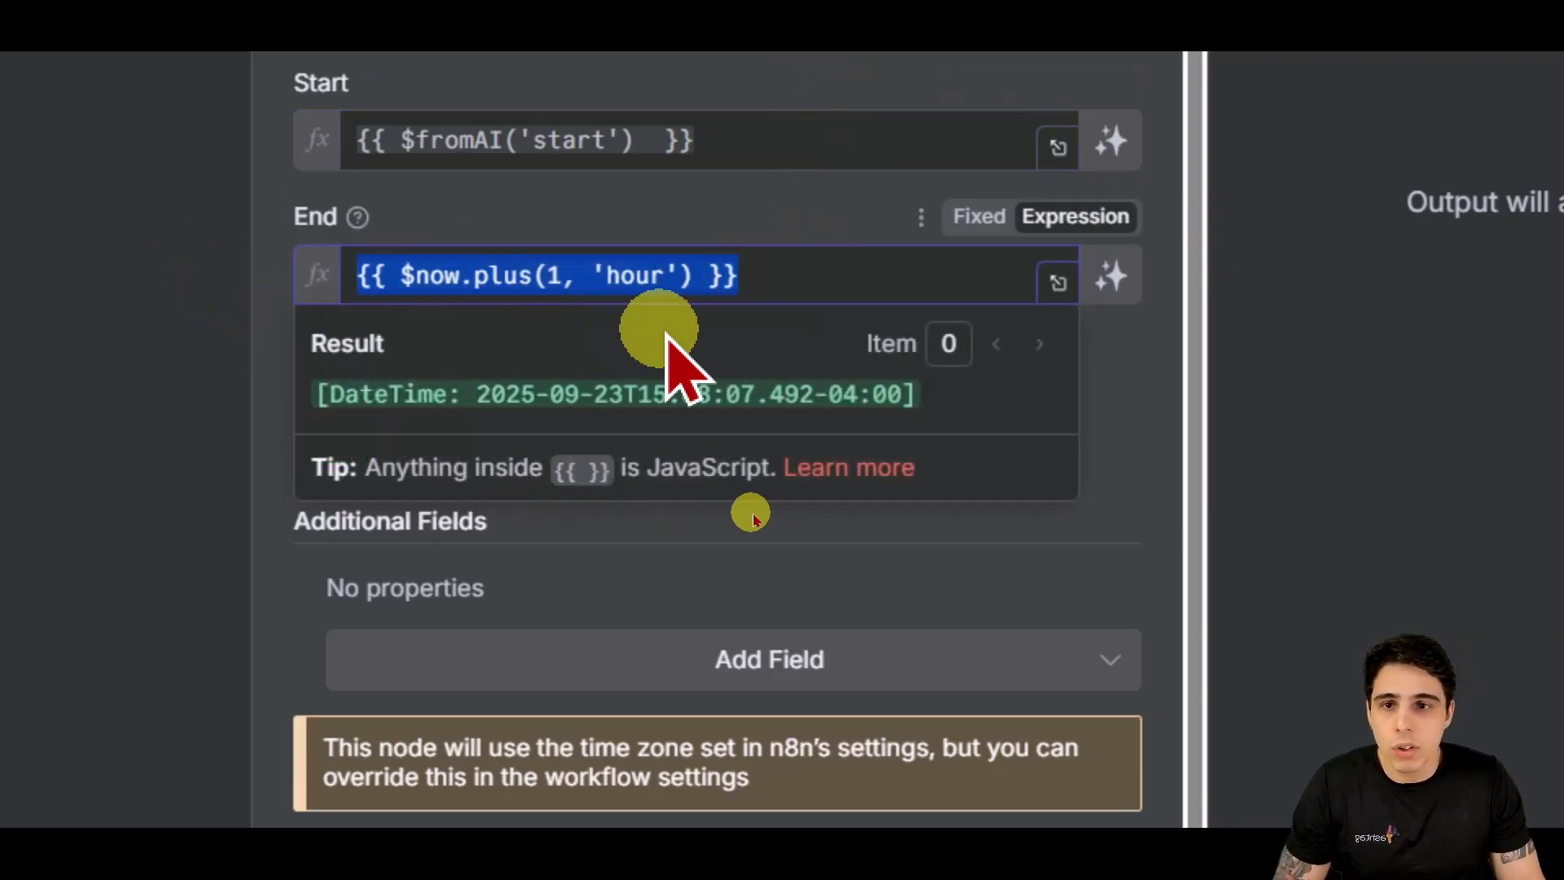
{"action": "type", "text": "{{ $fromAI('start')  }}"}
{"action": "scroll", "coordinate": [652, 342], "scroll_direction": "up", "scroll_amount": 1}
{"action": "left_click", "coordinate": [611, 314]}
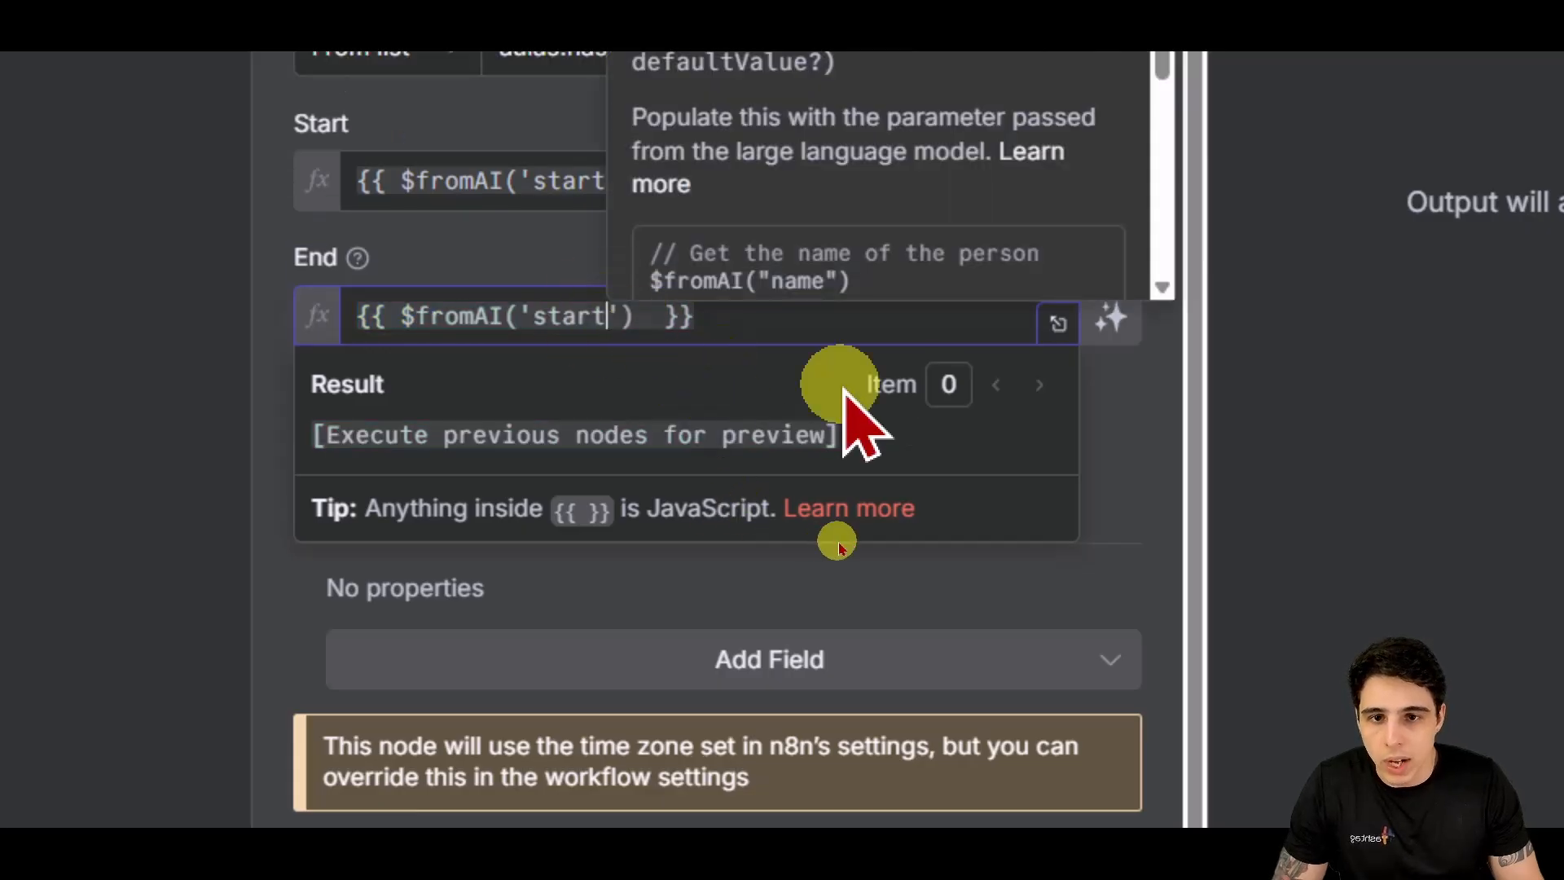
{"action": "key", "text": "BackSpace"}
{"action": "key", "text": "BackSpace"}
{"action": "key", "text": "BackSpace"}
{"action": "key", "text": "BackSpace"}
{"action": "key", "text": "BackSpace"}
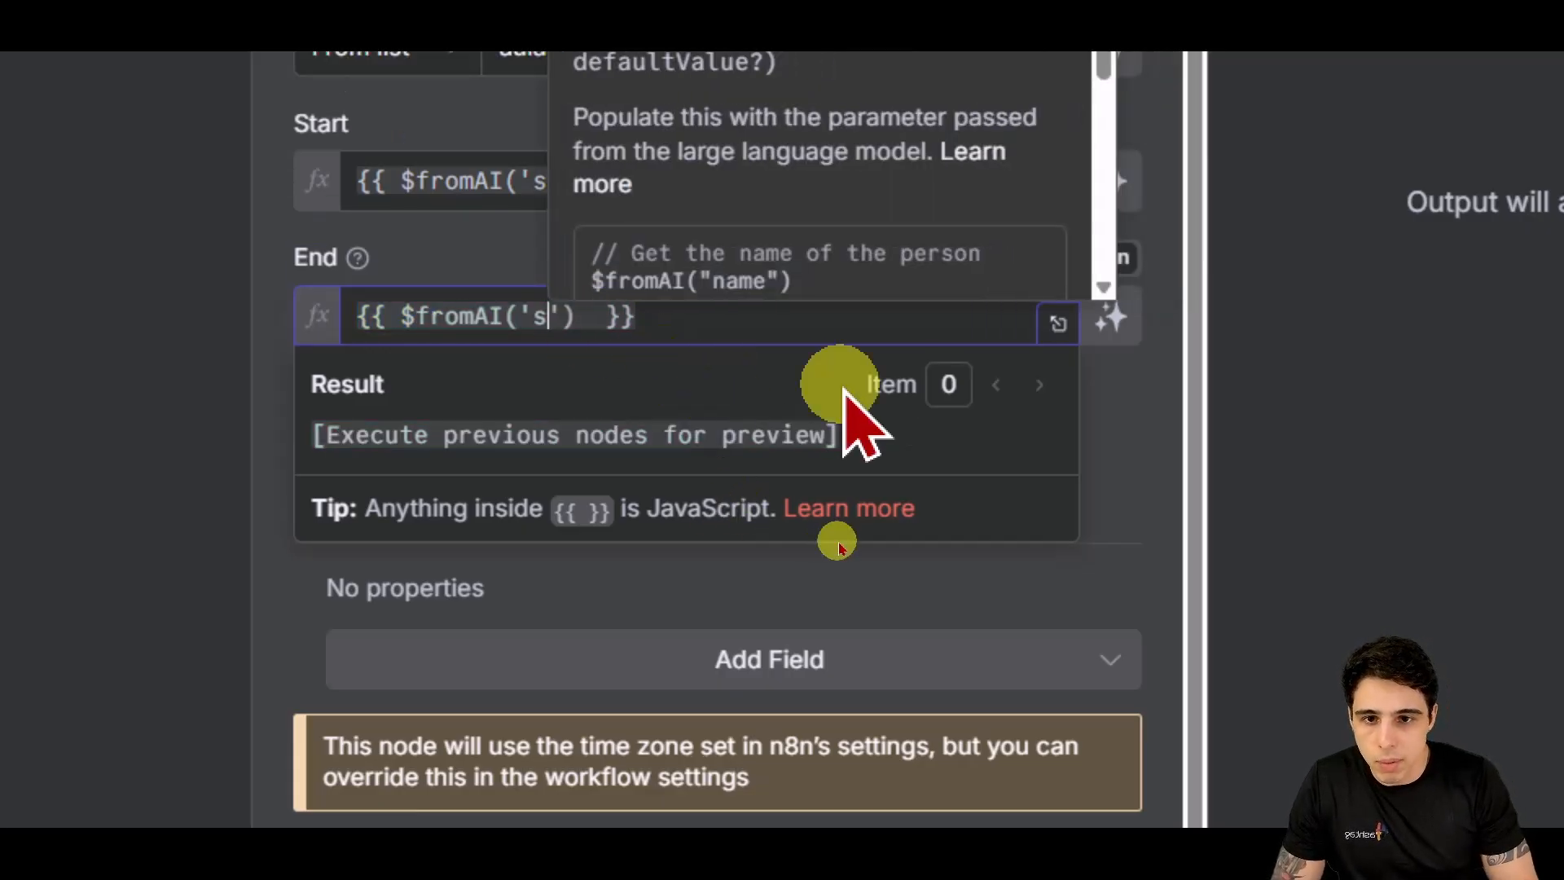
{"action": "type", "text": "end"}
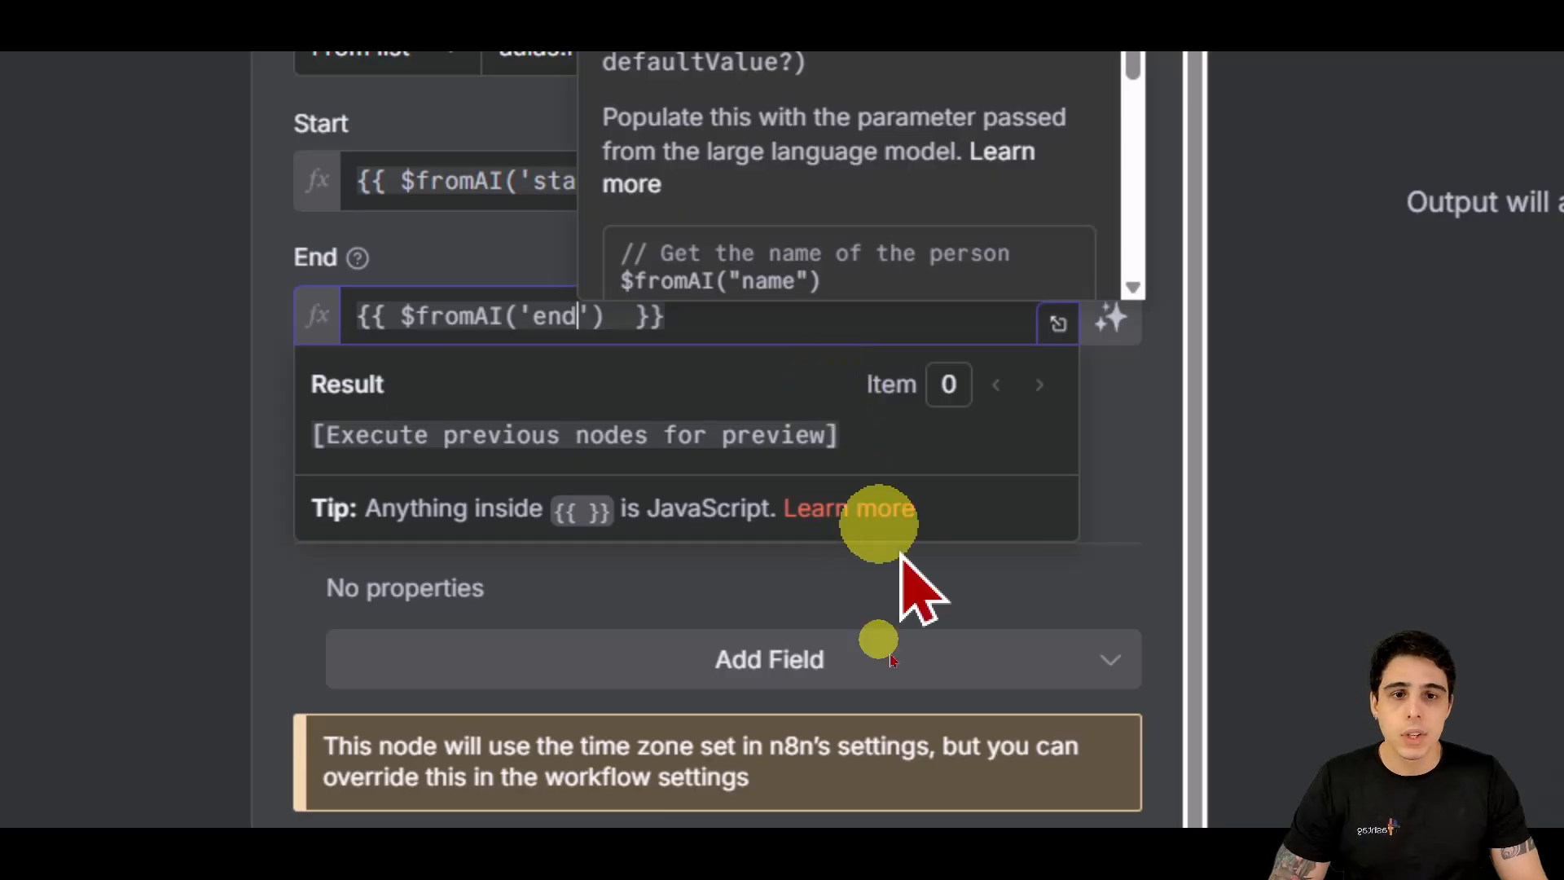
{"action": "left_click", "coordinate": [1002, 603]}
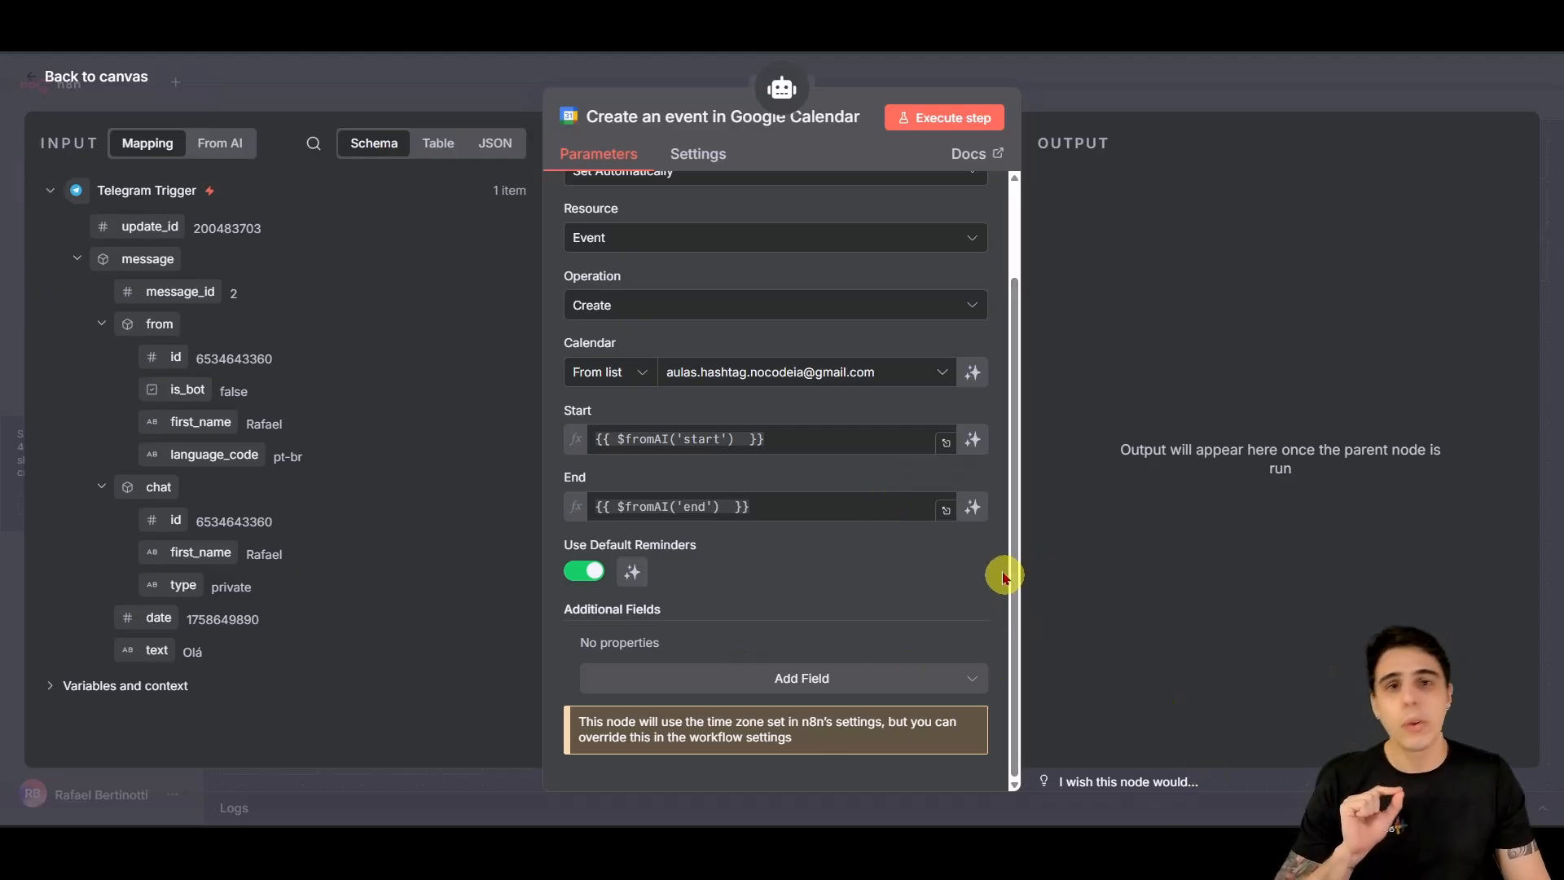
Step: Add an Attendees field filled with {{ $fromAI('attendees') }}
{"action": "left_click", "coordinate": [905, 678]}
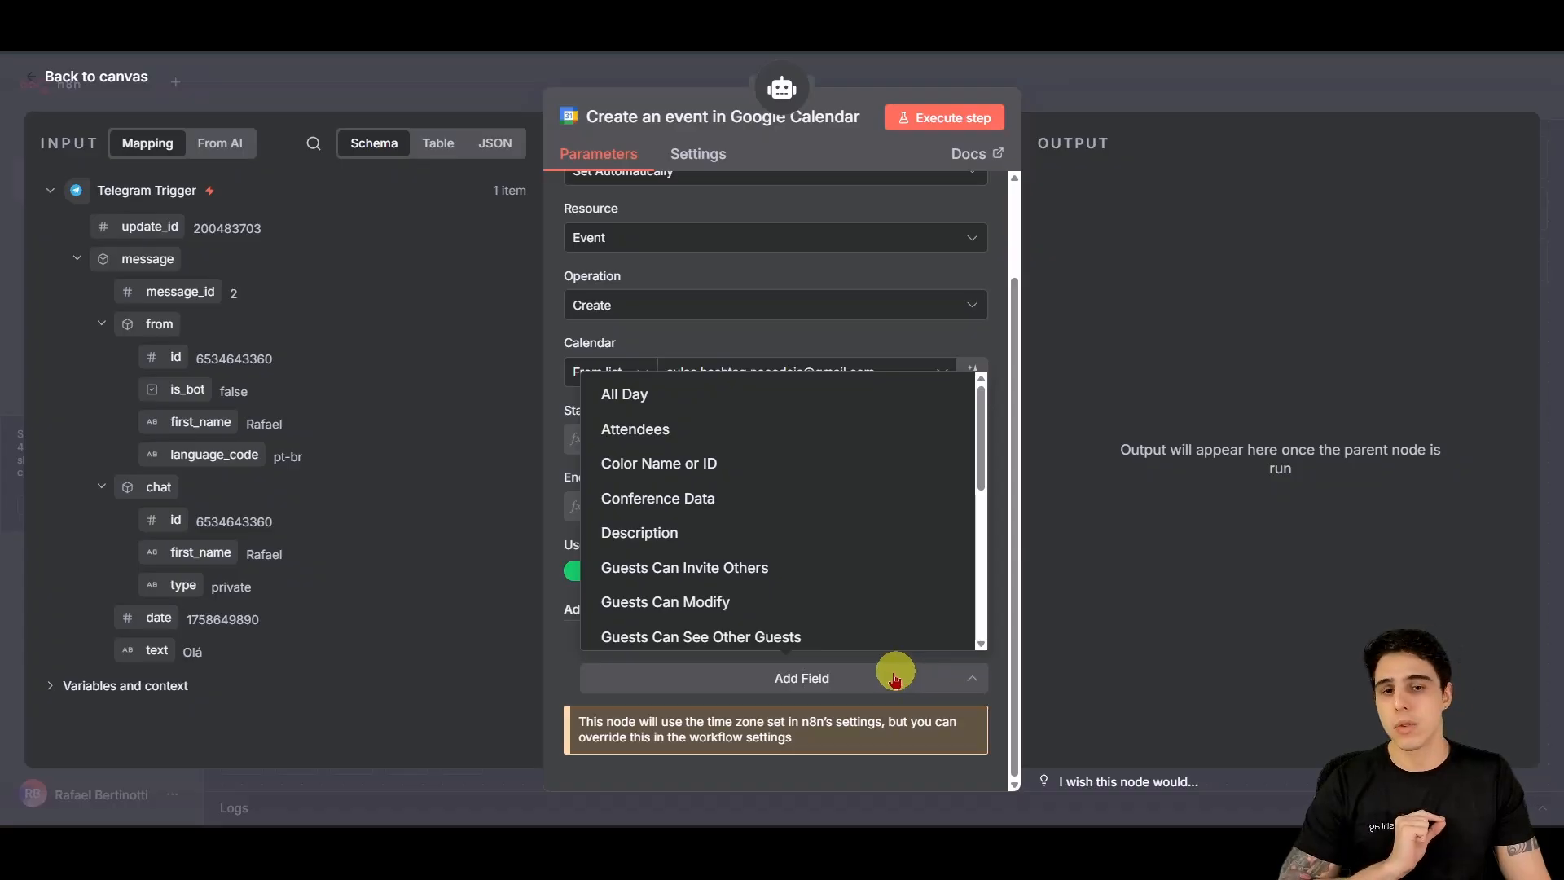
{"action": "left_click", "coordinate": [569, 660]}
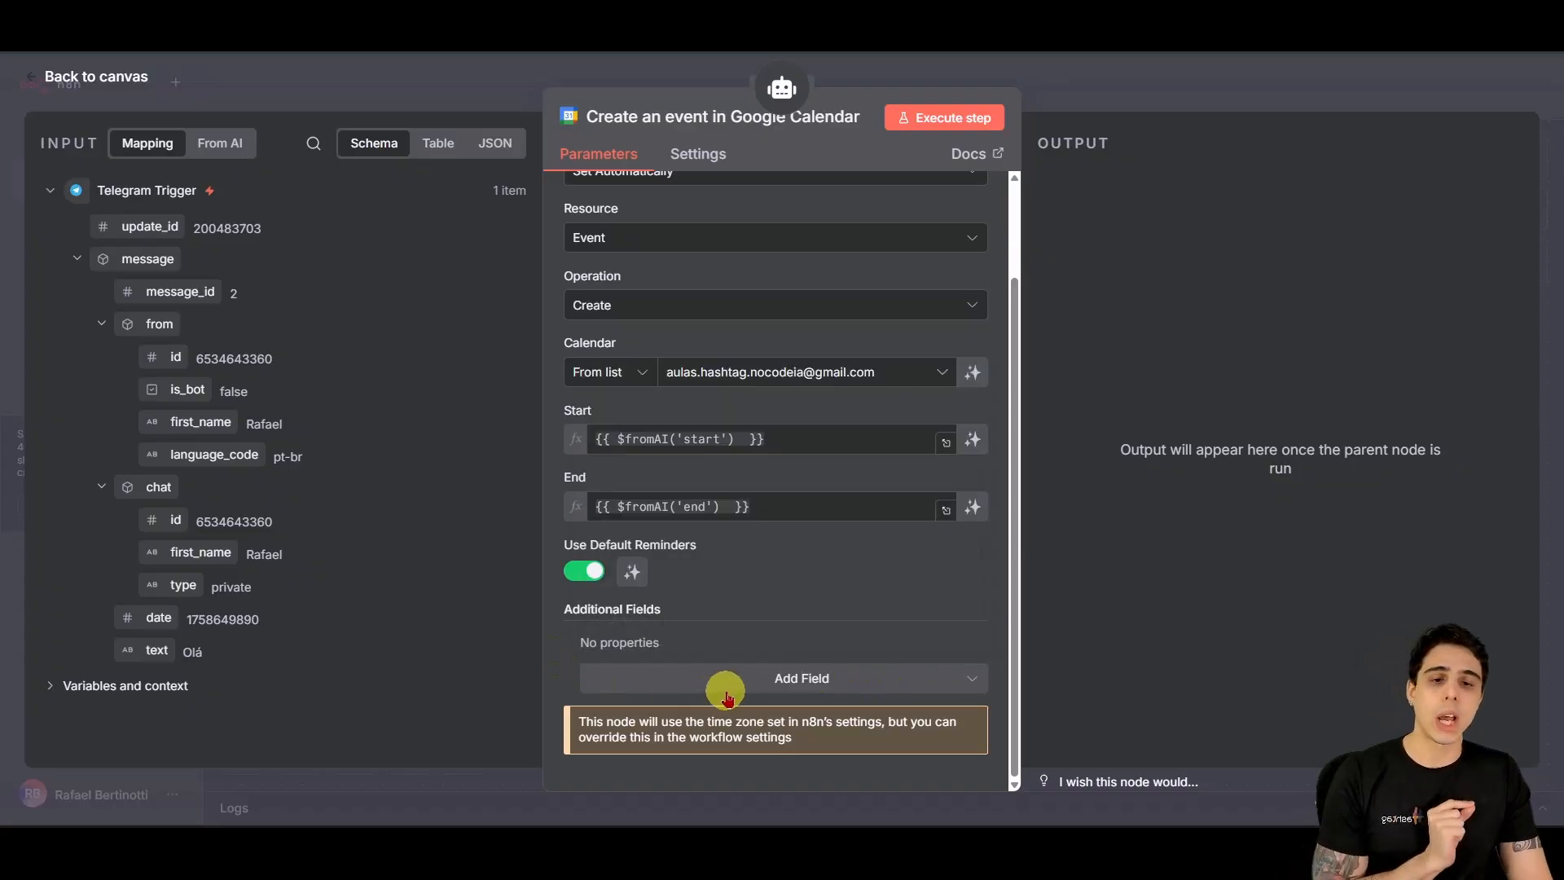
{"action": "left_click", "coordinate": [717, 689]}
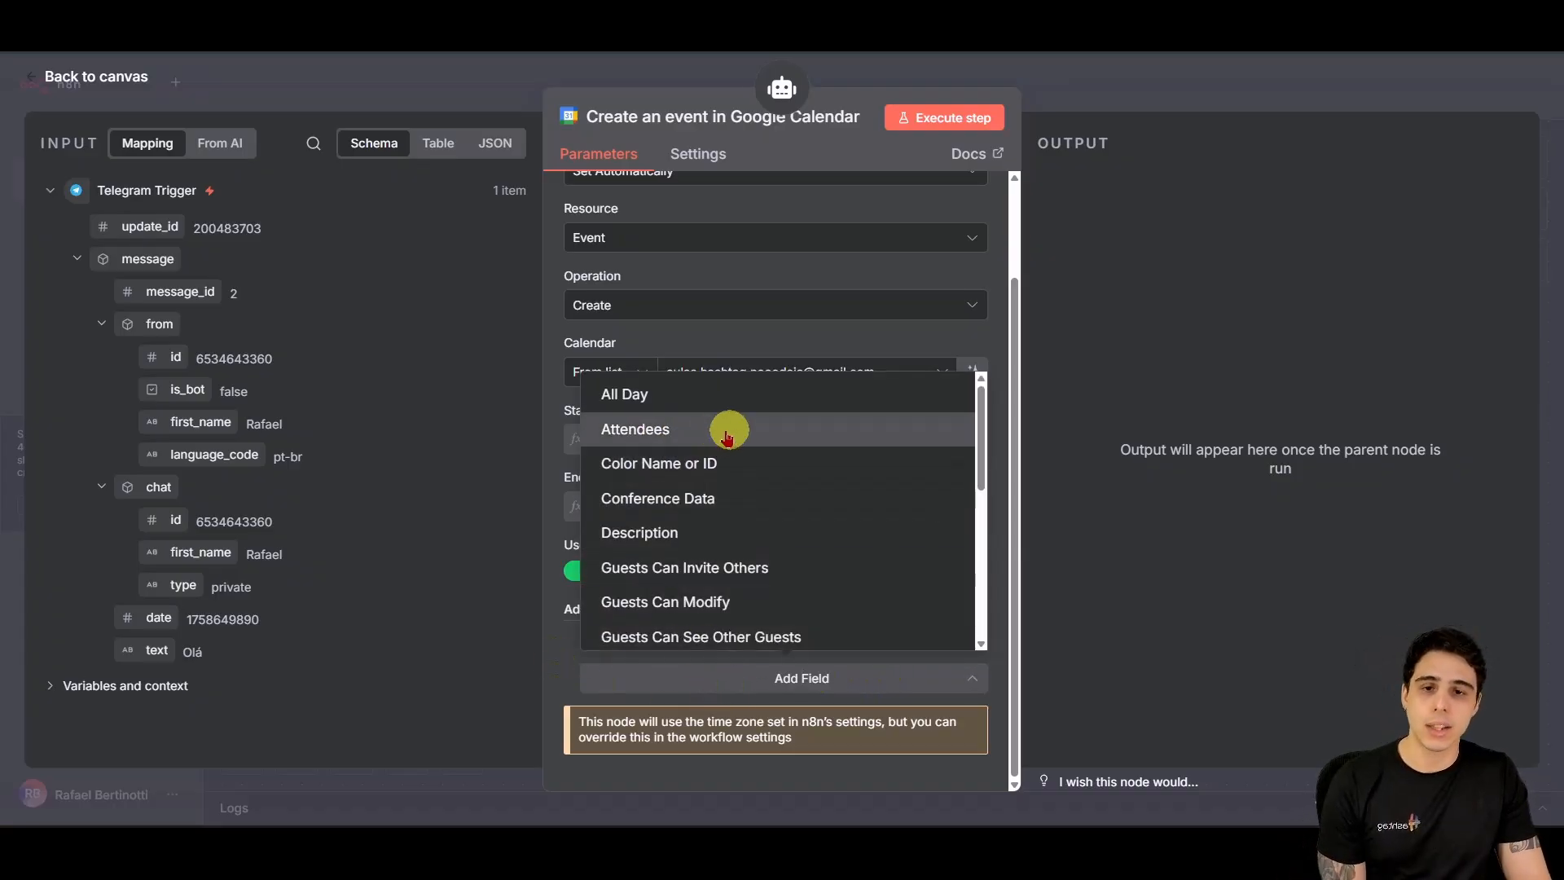
{"action": "left_click", "coordinate": [750, 426]}
{"action": "scroll", "coordinate": [823, 522], "scroll_direction": "down", "scroll_amount": 2}
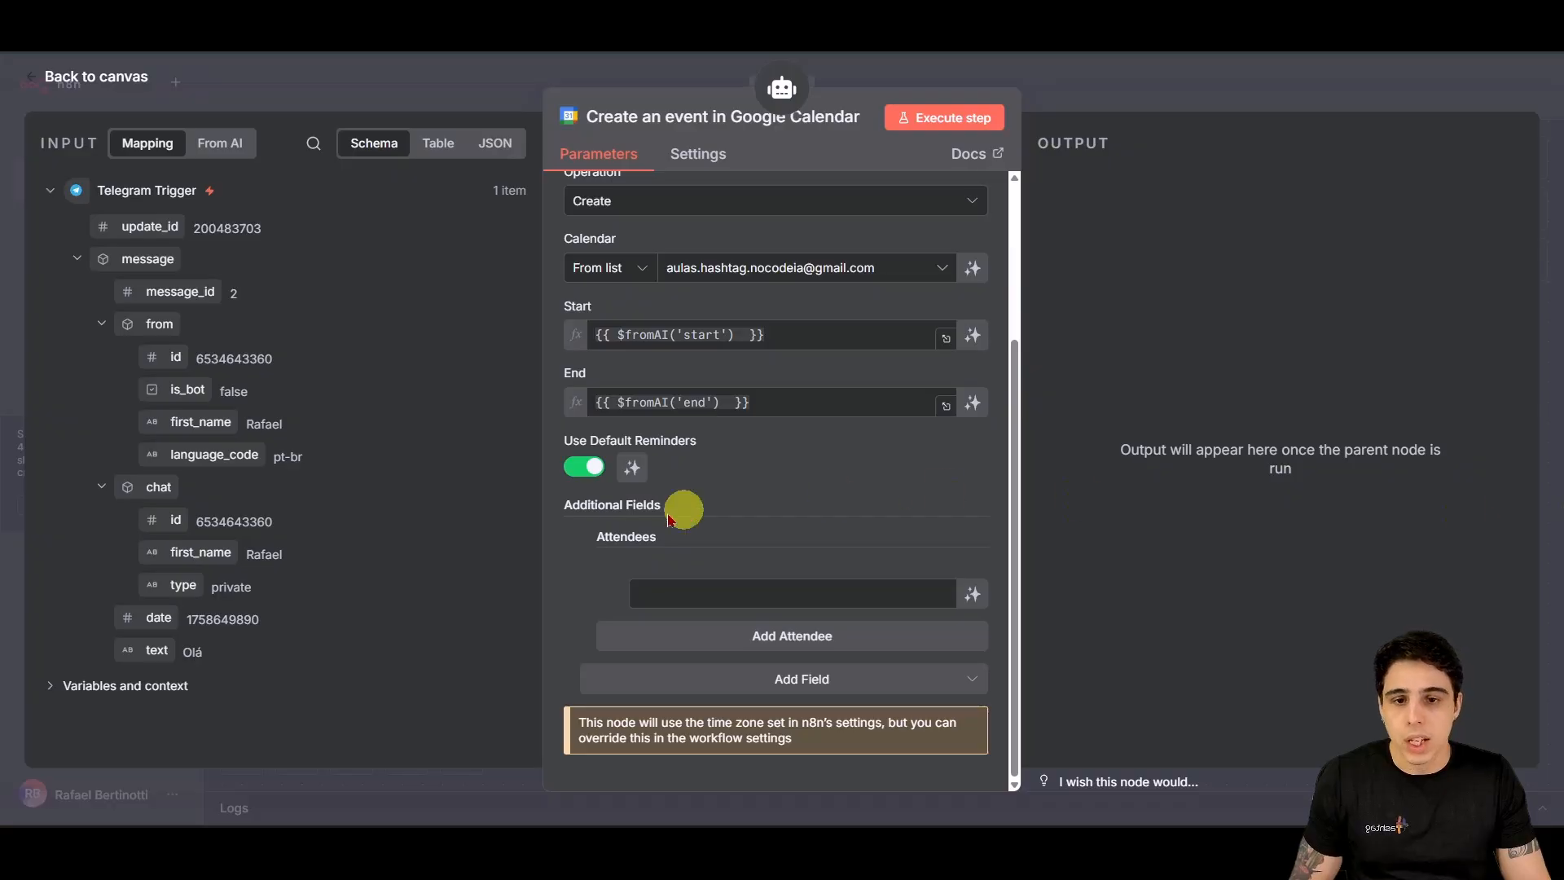
{"action": "left_click", "coordinate": [735, 593]}
{"action": "type", "text": "{{ $fromAI('attendees')  }}"}
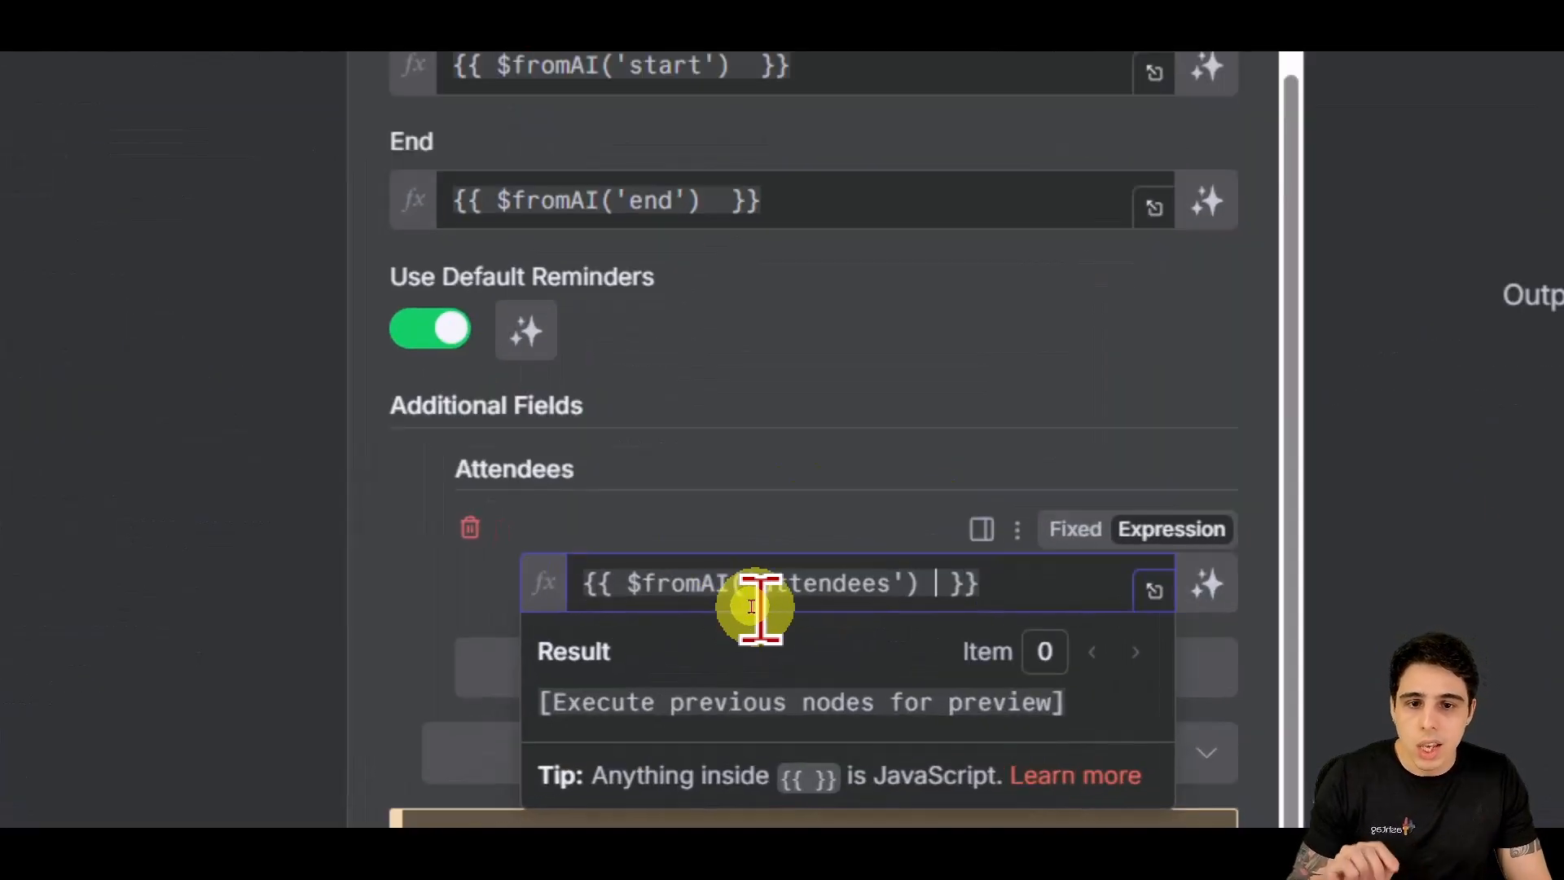
{"action": "left_click_drag", "start_coordinate": [597, 538], "coordinate": [629, 539]}
{"action": "left_click_drag", "start_coordinate": [524, 482], "coordinate": [586, 489]}
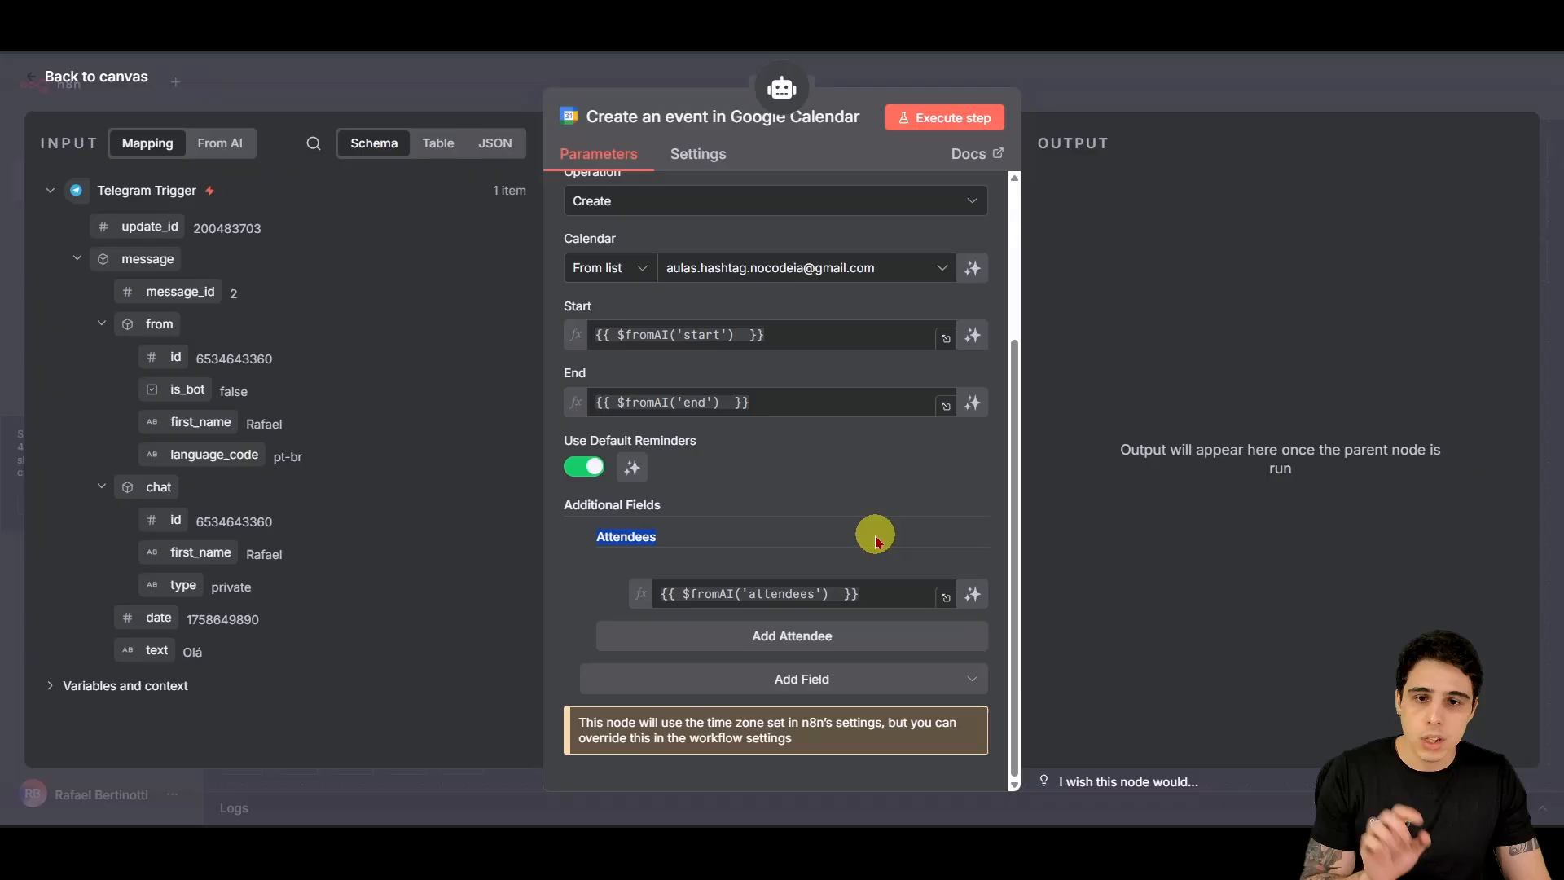
{"action": "left_click", "coordinate": [830, 532]}
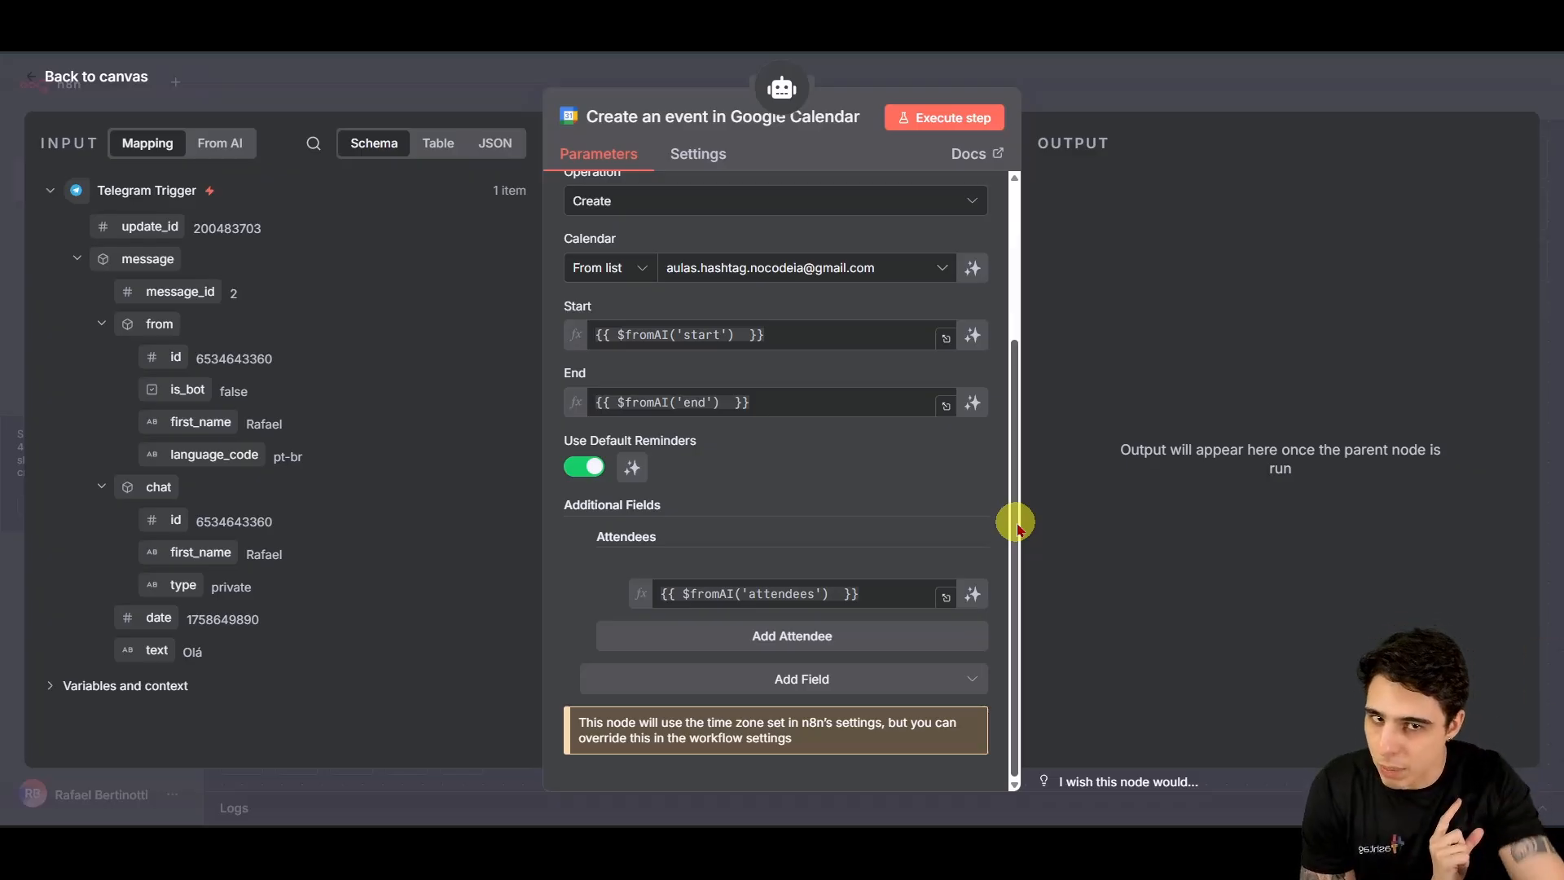
Step: Back on the canvas, nudge the Google Calendar node right and save the workflow
{"action": "left_click", "coordinate": [114, 76]}
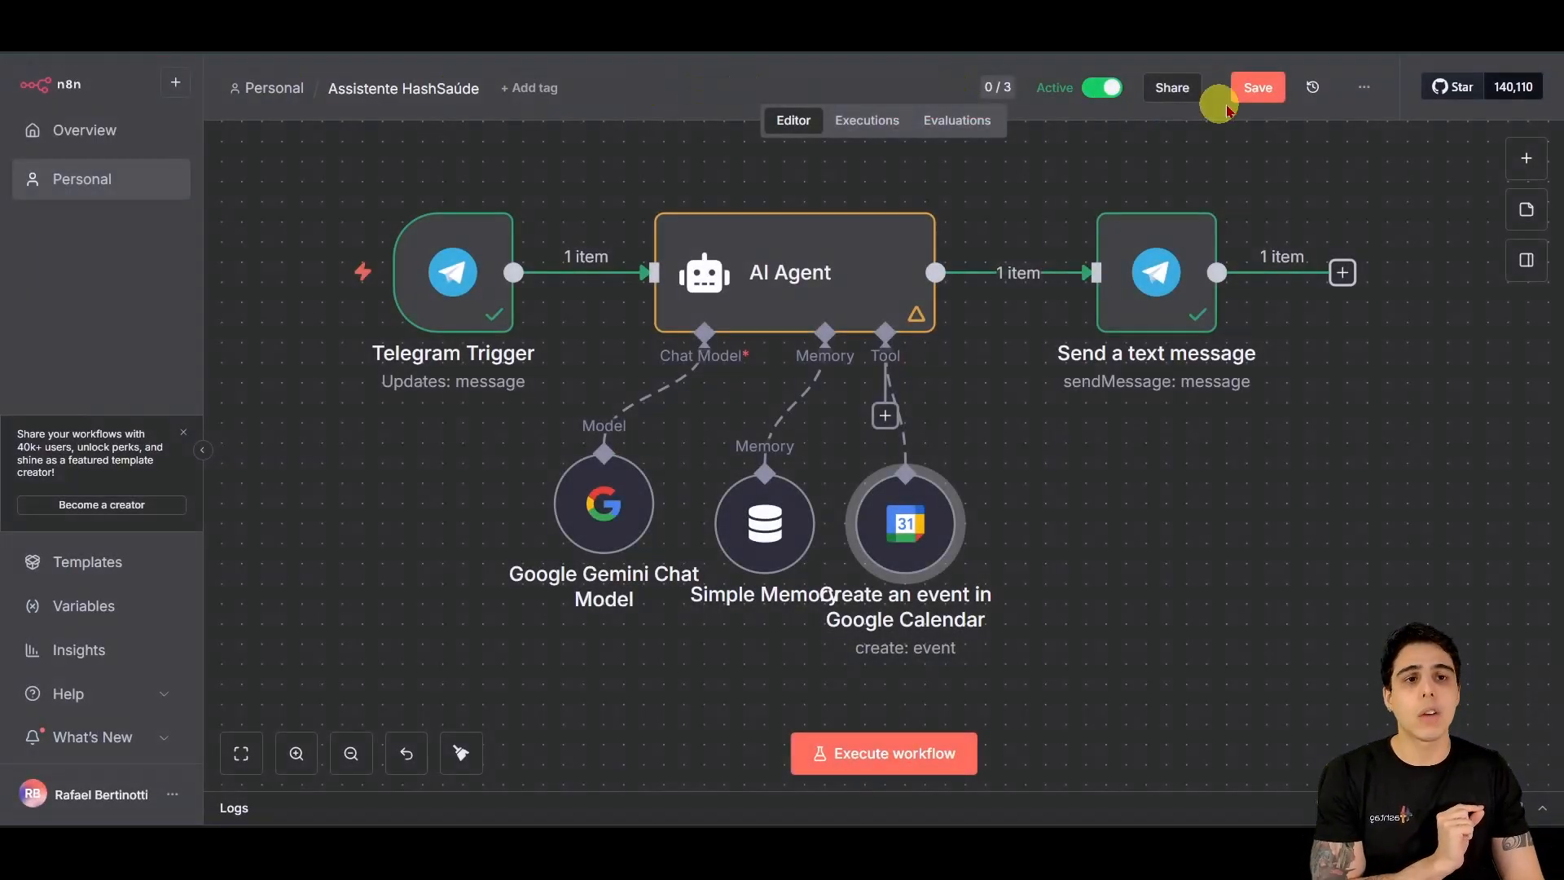
{"action": "left_click", "coordinate": [1230, 101]}
{"action": "left_click_drag", "start_coordinate": [914, 524], "coordinate": [972, 519]}
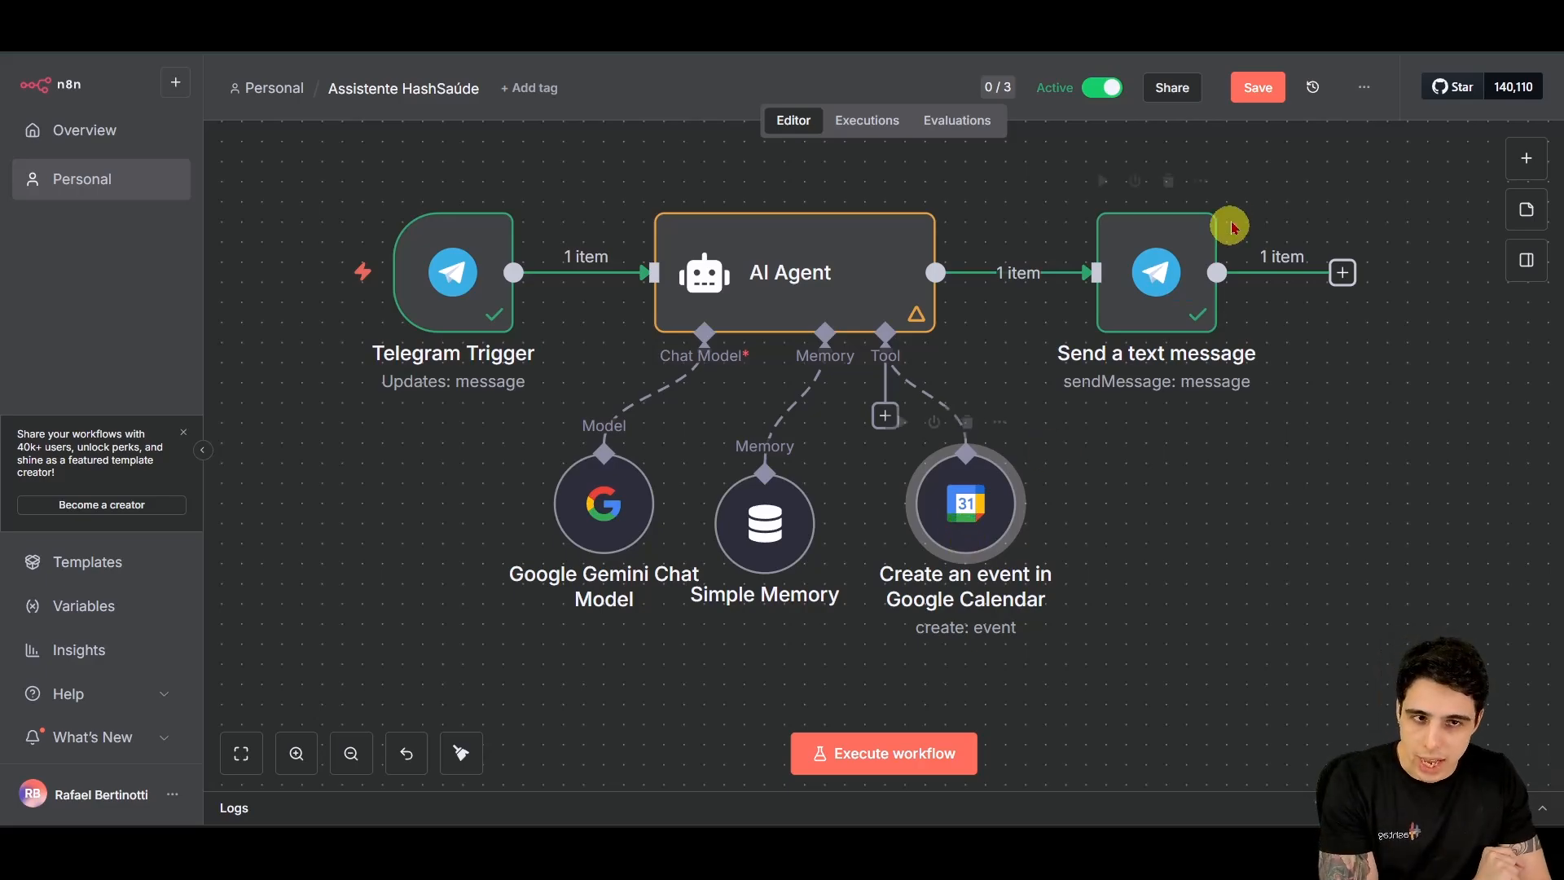
{"action": "left_click", "coordinate": [1250, 87]}
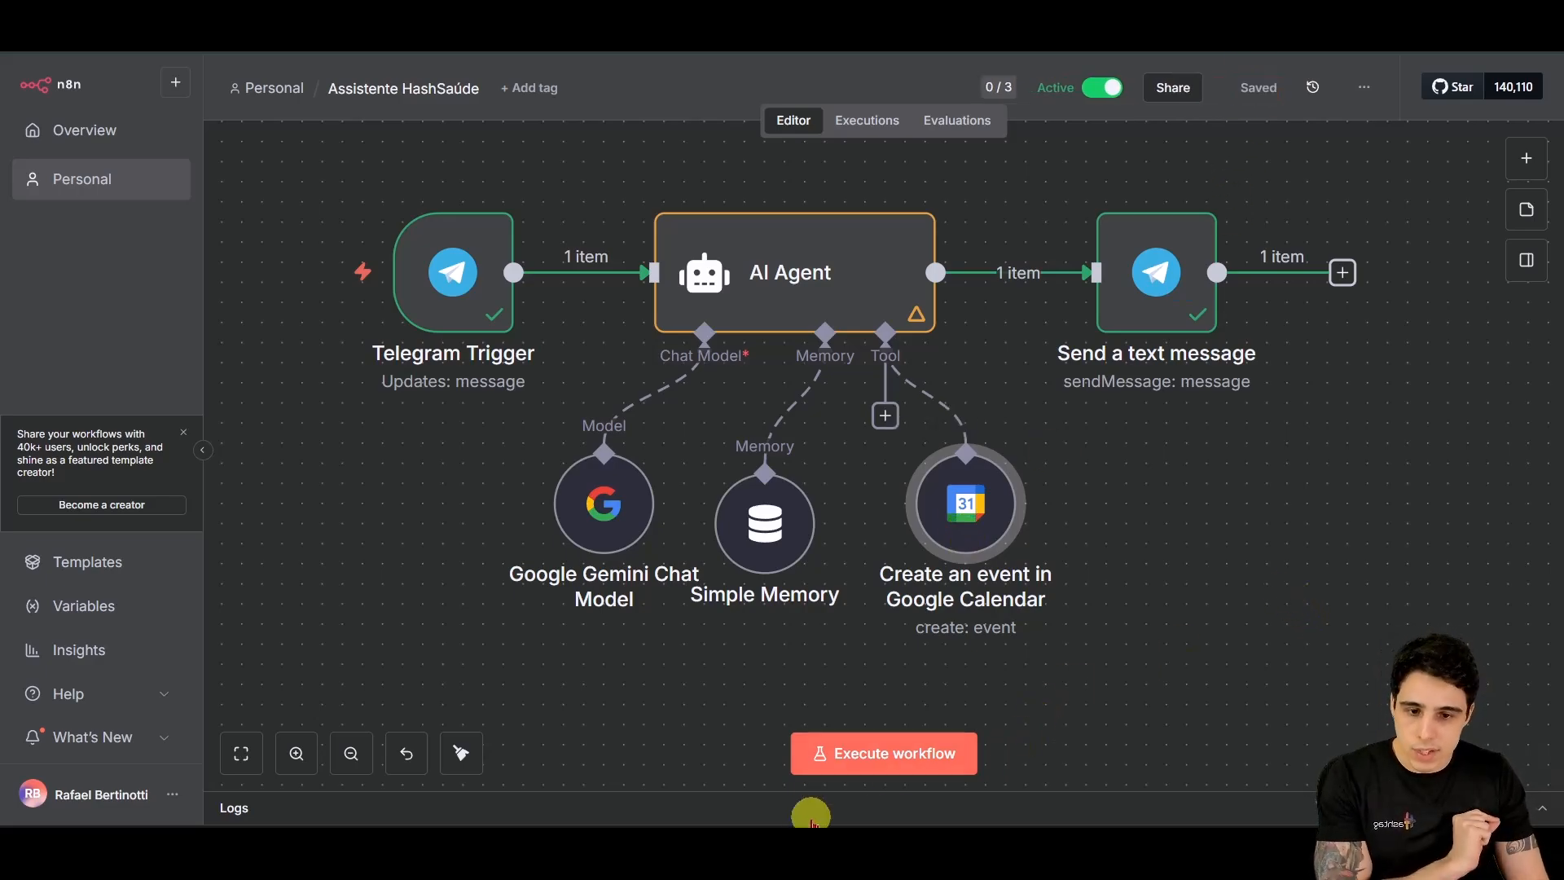
{"action": "left_click", "coordinate": [778, 847]}
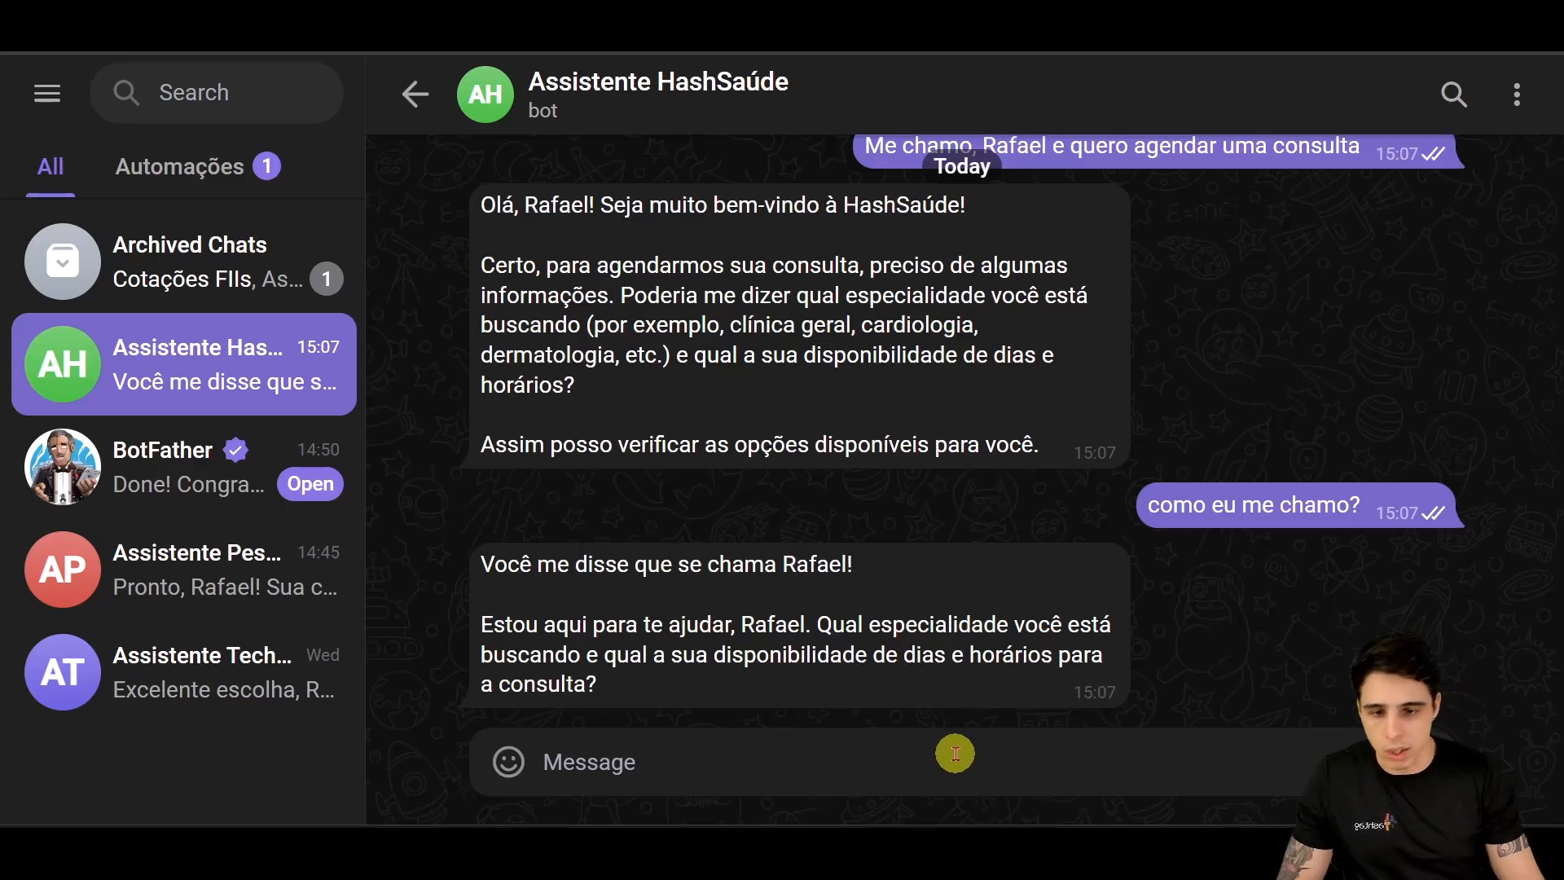
Step: Send the bot a greeting with your name and a booking request, then read its questions
{"action": "type", "text": "Olá"}
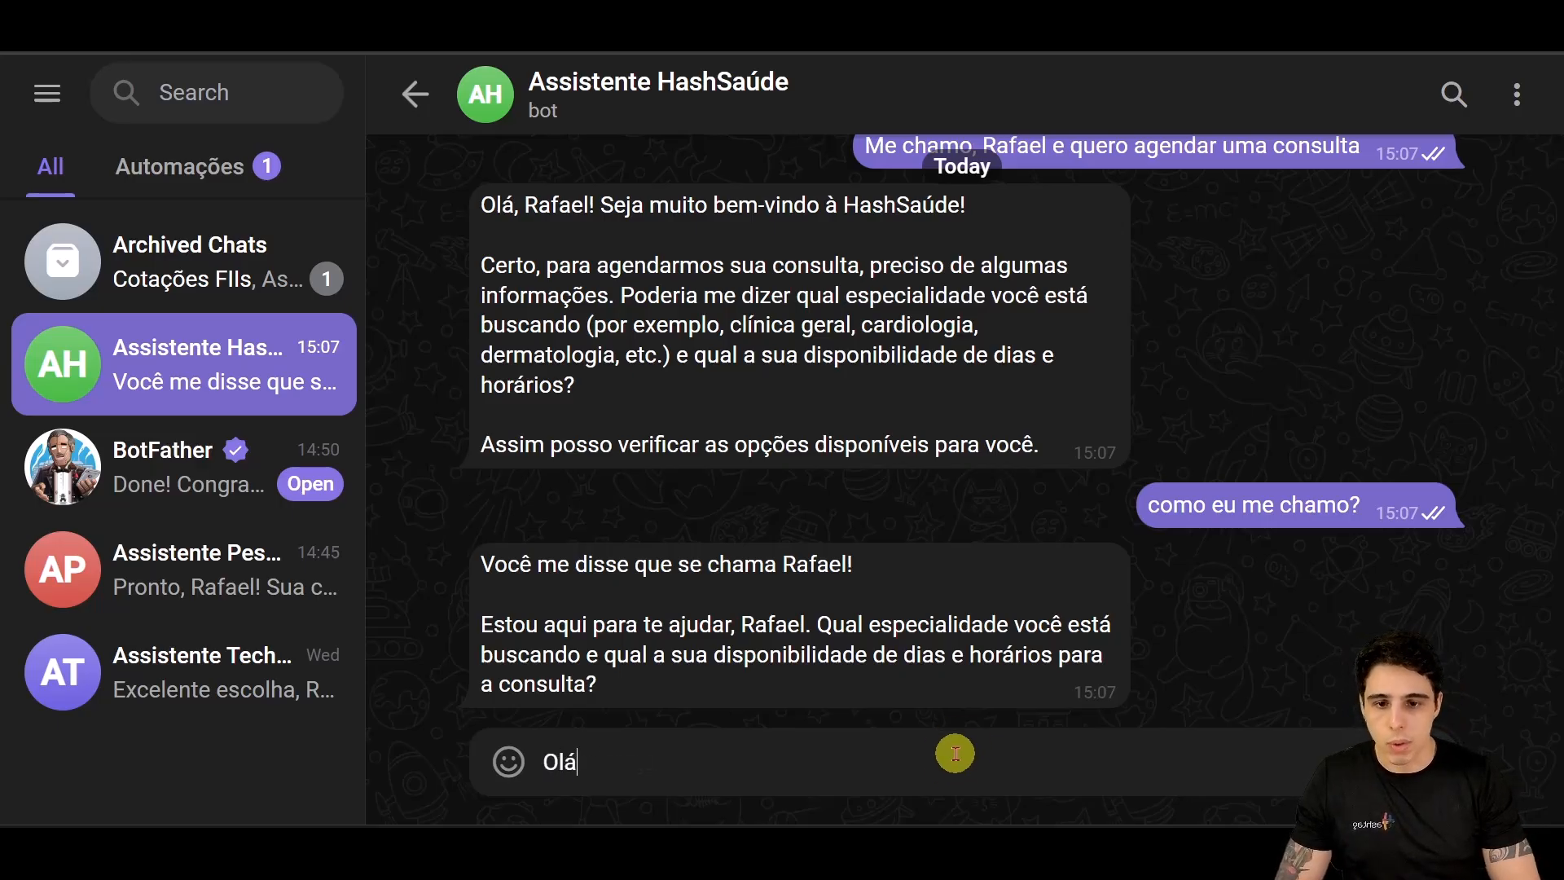
{"action": "type", "text": ", me chamo rafael"}
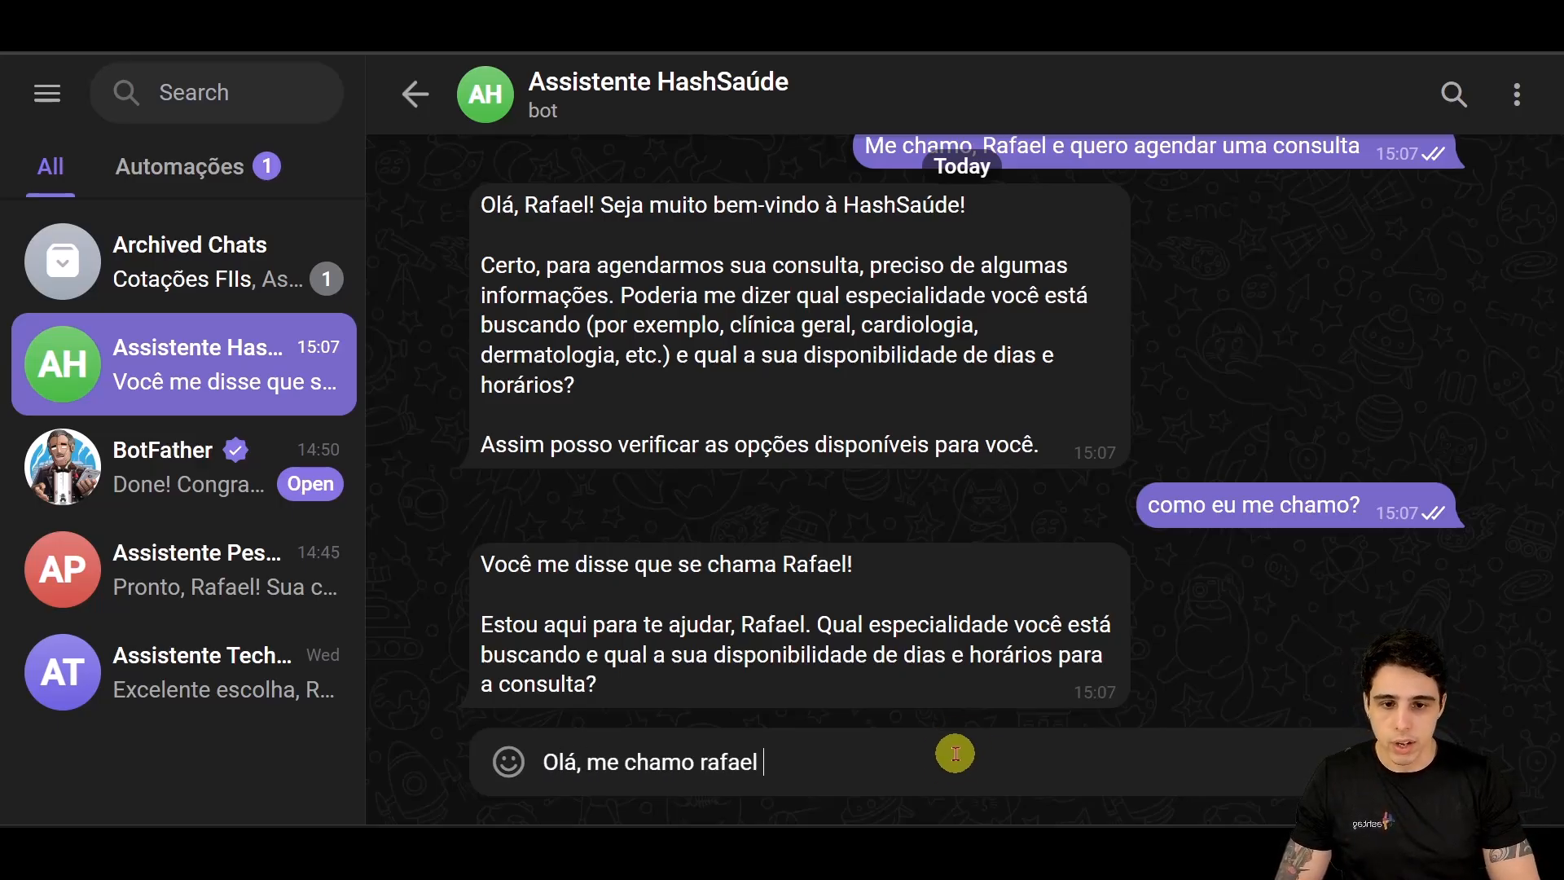
{"action": "type", "text": " e quero agendar um consulta para amanha as 17h"}
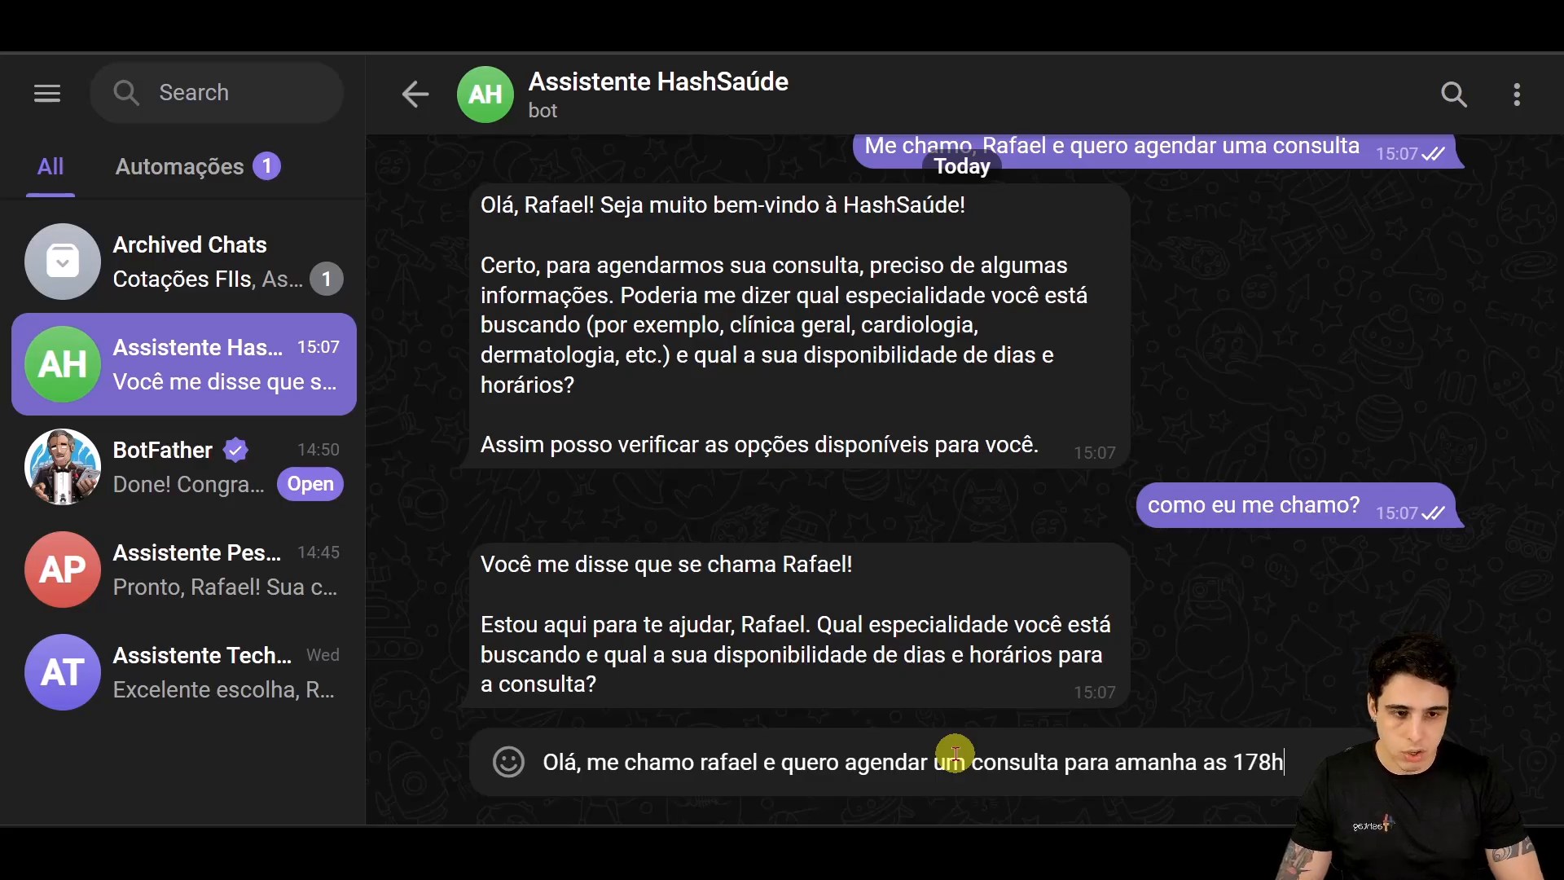
{"action": "key", "text": "Return"}
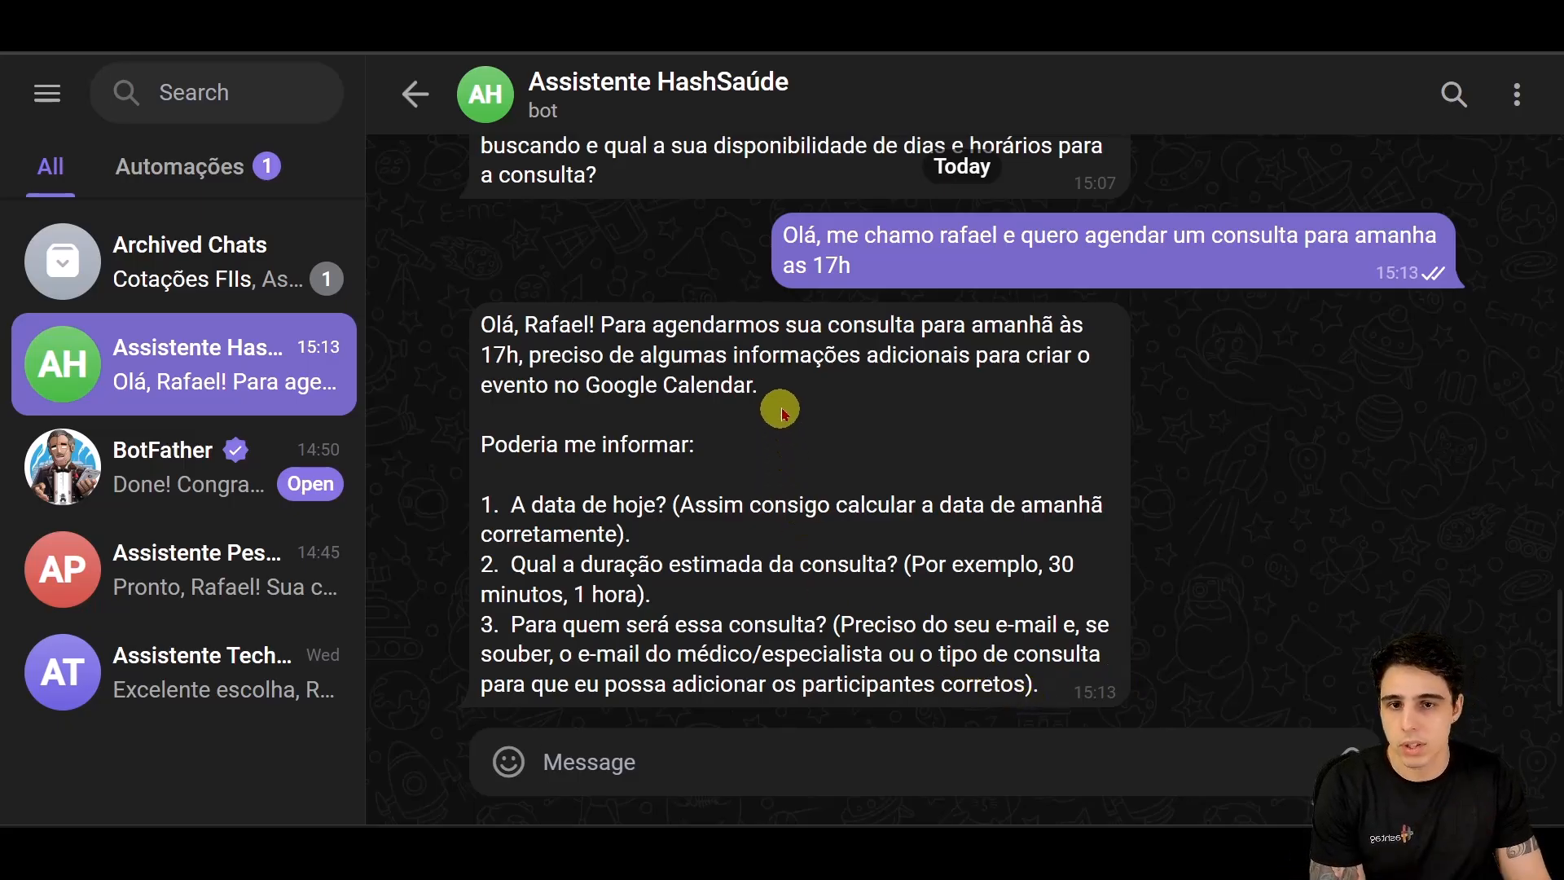
{"action": "left_click_drag", "start_coordinate": [770, 390], "coordinate": [715, 388]}
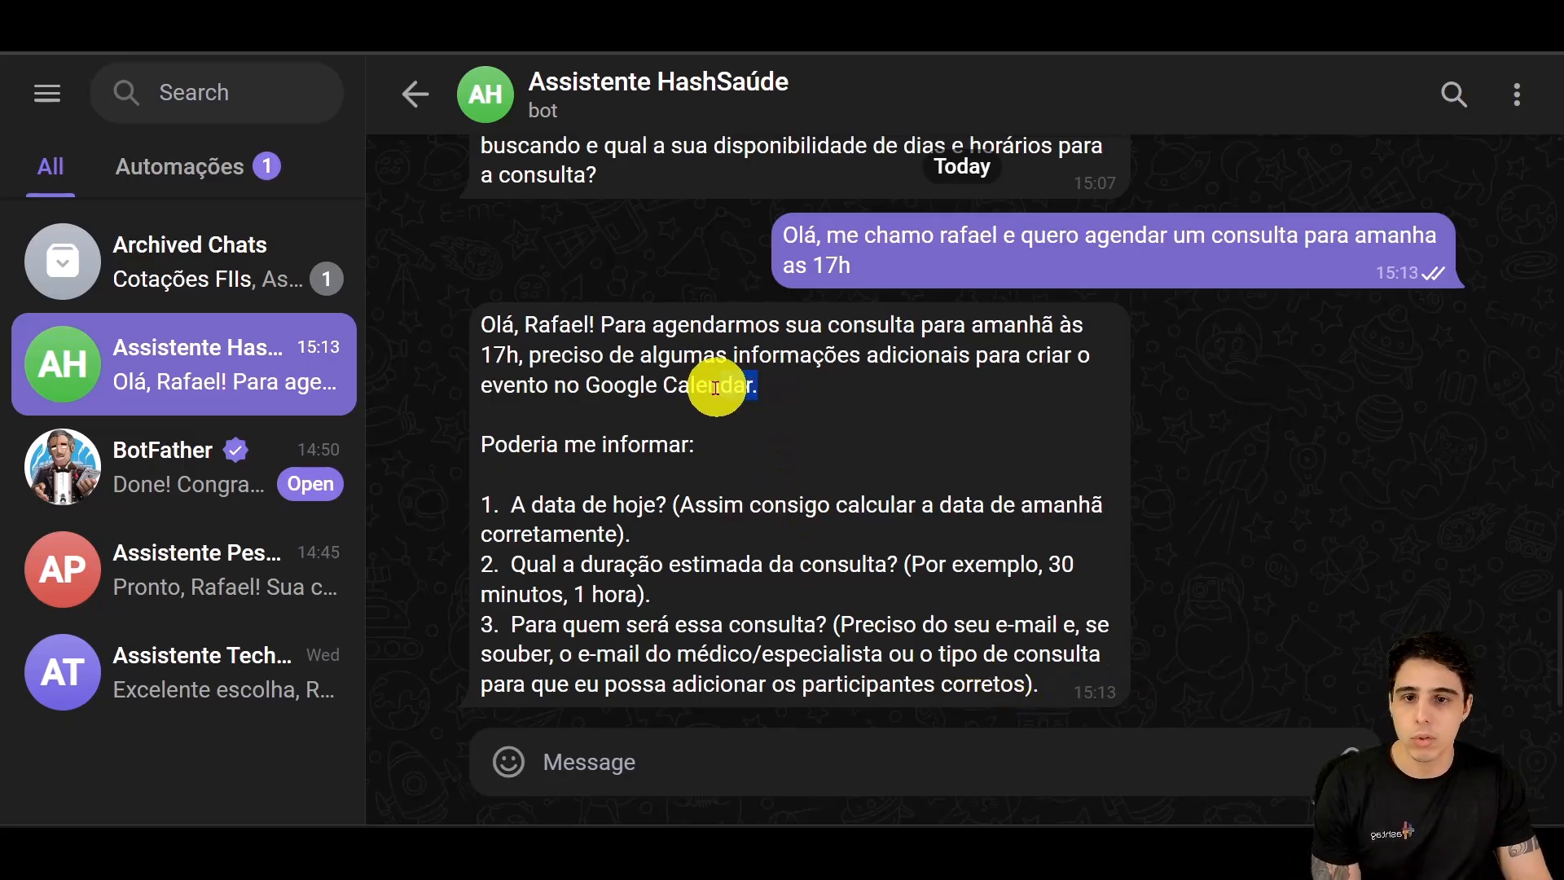
{"action": "left_click", "coordinate": [671, 504]}
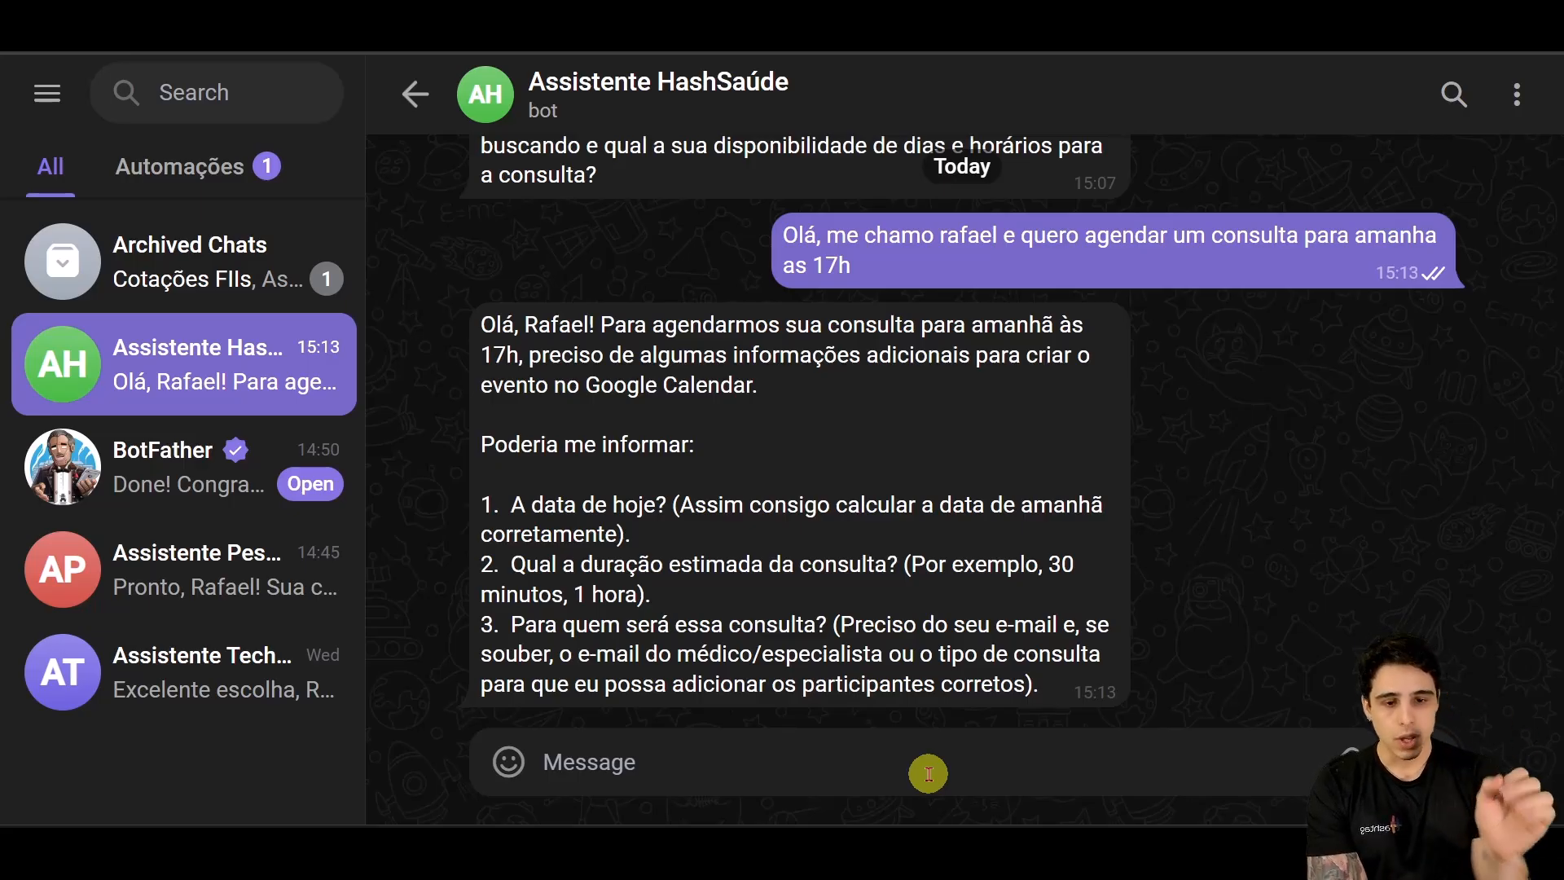
Step: Select all of the AI Agent's system message, then bring the Word prompt document up full-screen
{"action": "mouse_move", "coordinate": [745, 815]}
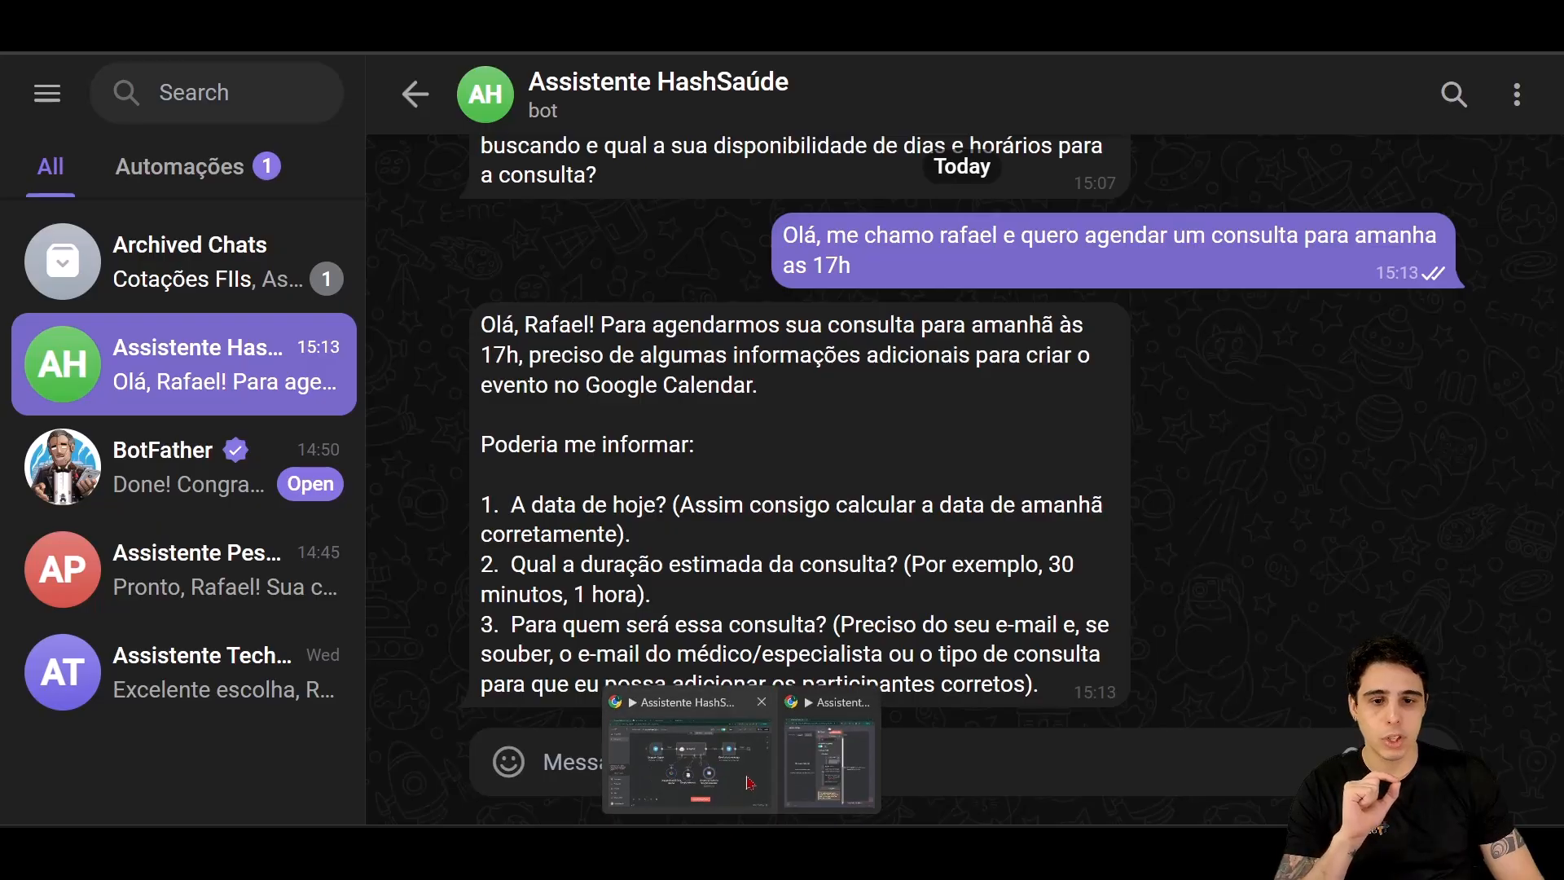
{"action": "left_click", "coordinate": [741, 734]}
{"action": "double_click", "coordinate": [770, 277]}
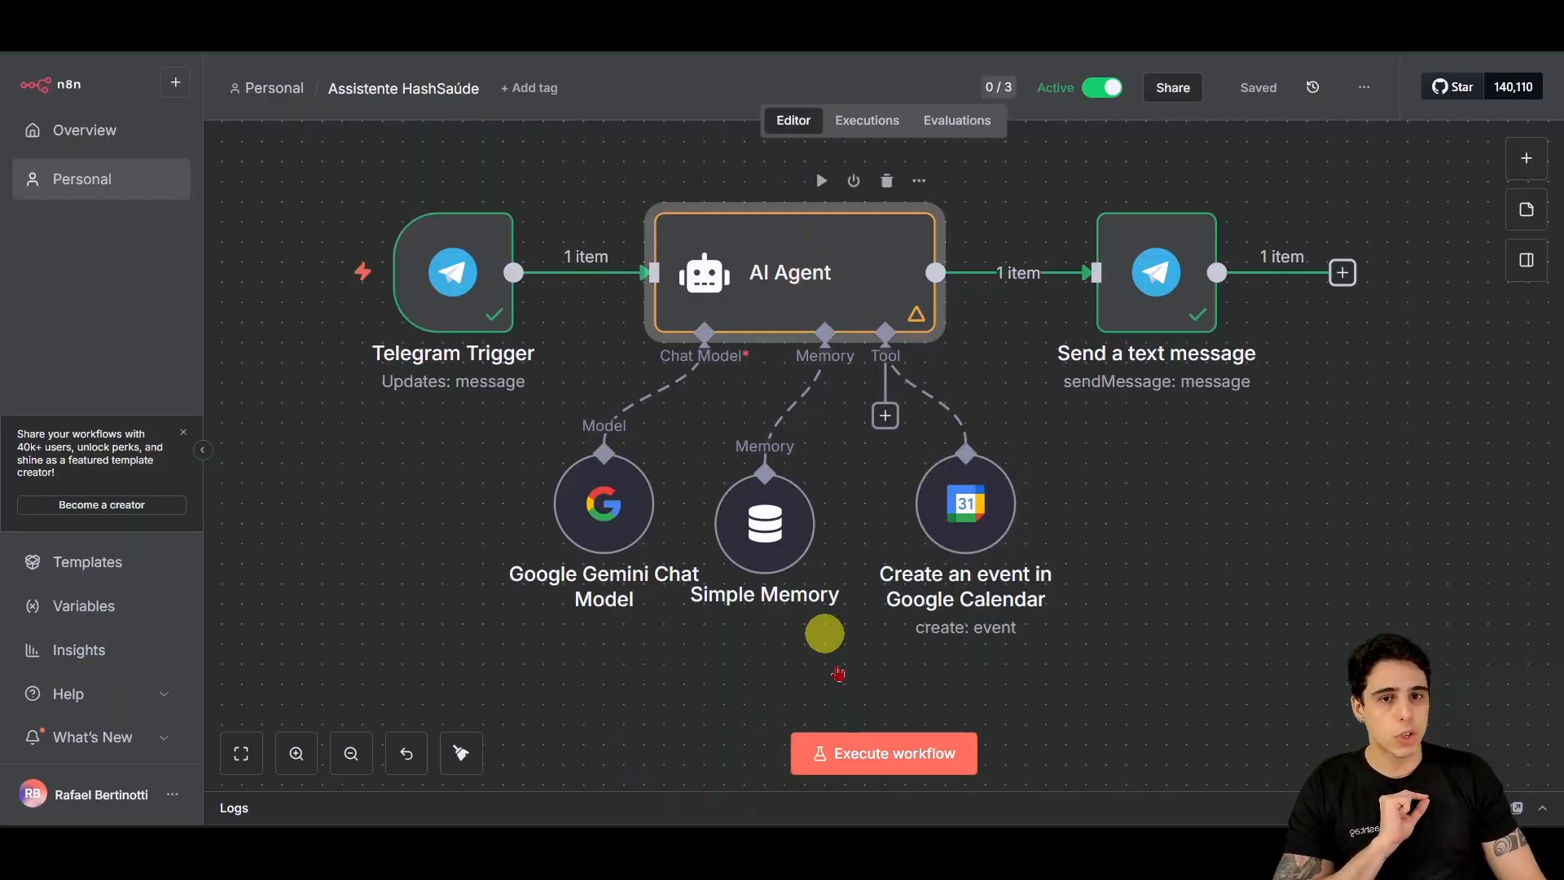
{"action": "left_click", "coordinate": [863, 688]}
{"action": "key", "text": "ctrl+a"}
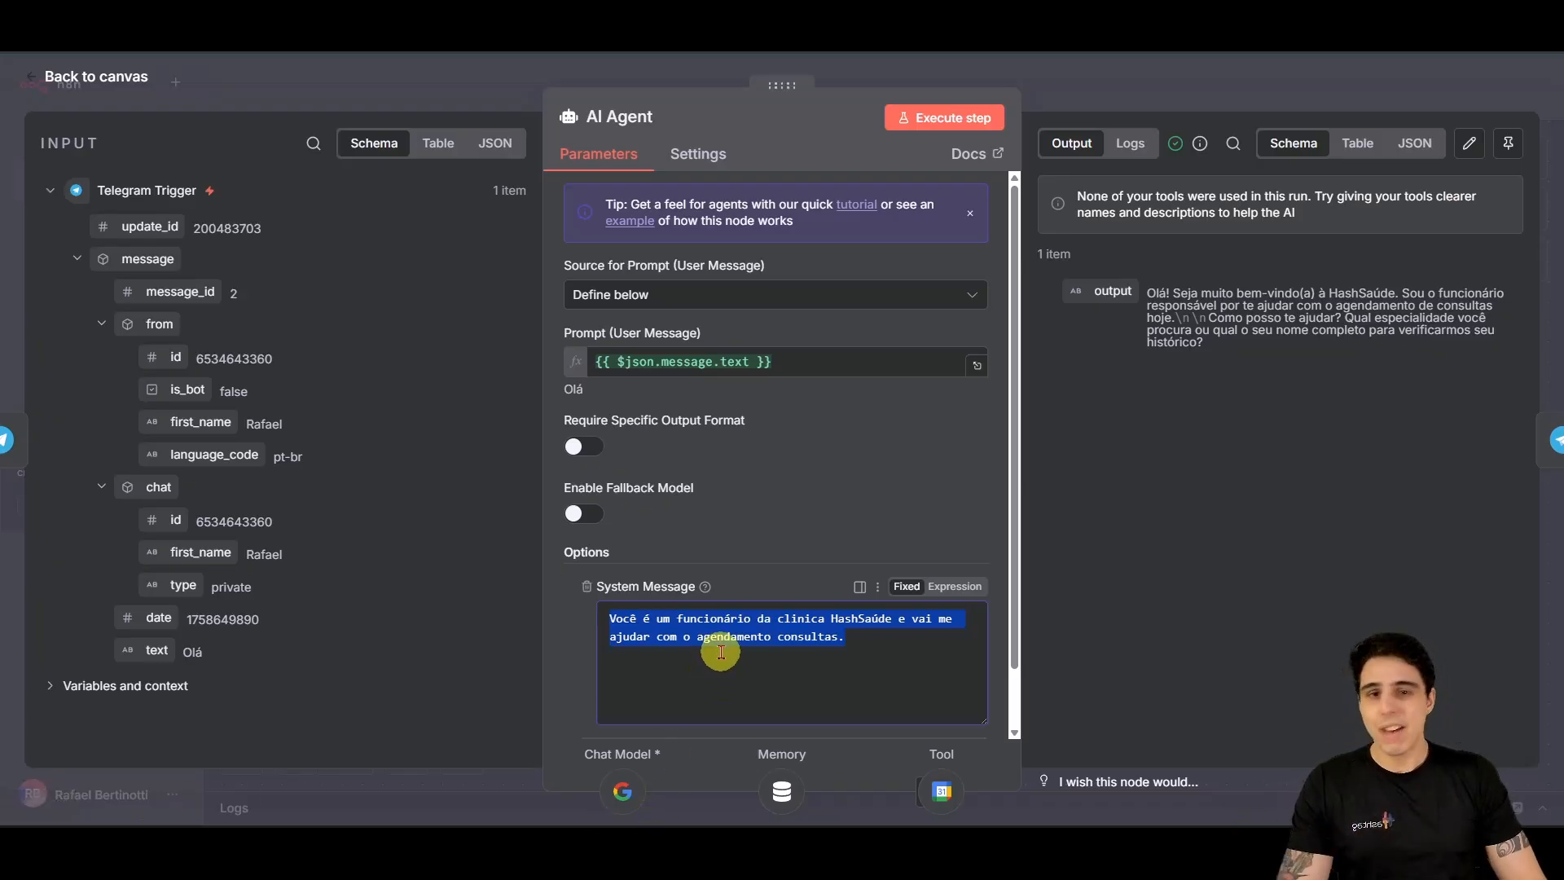
{"action": "mouse_move", "coordinate": [1061, 822]}
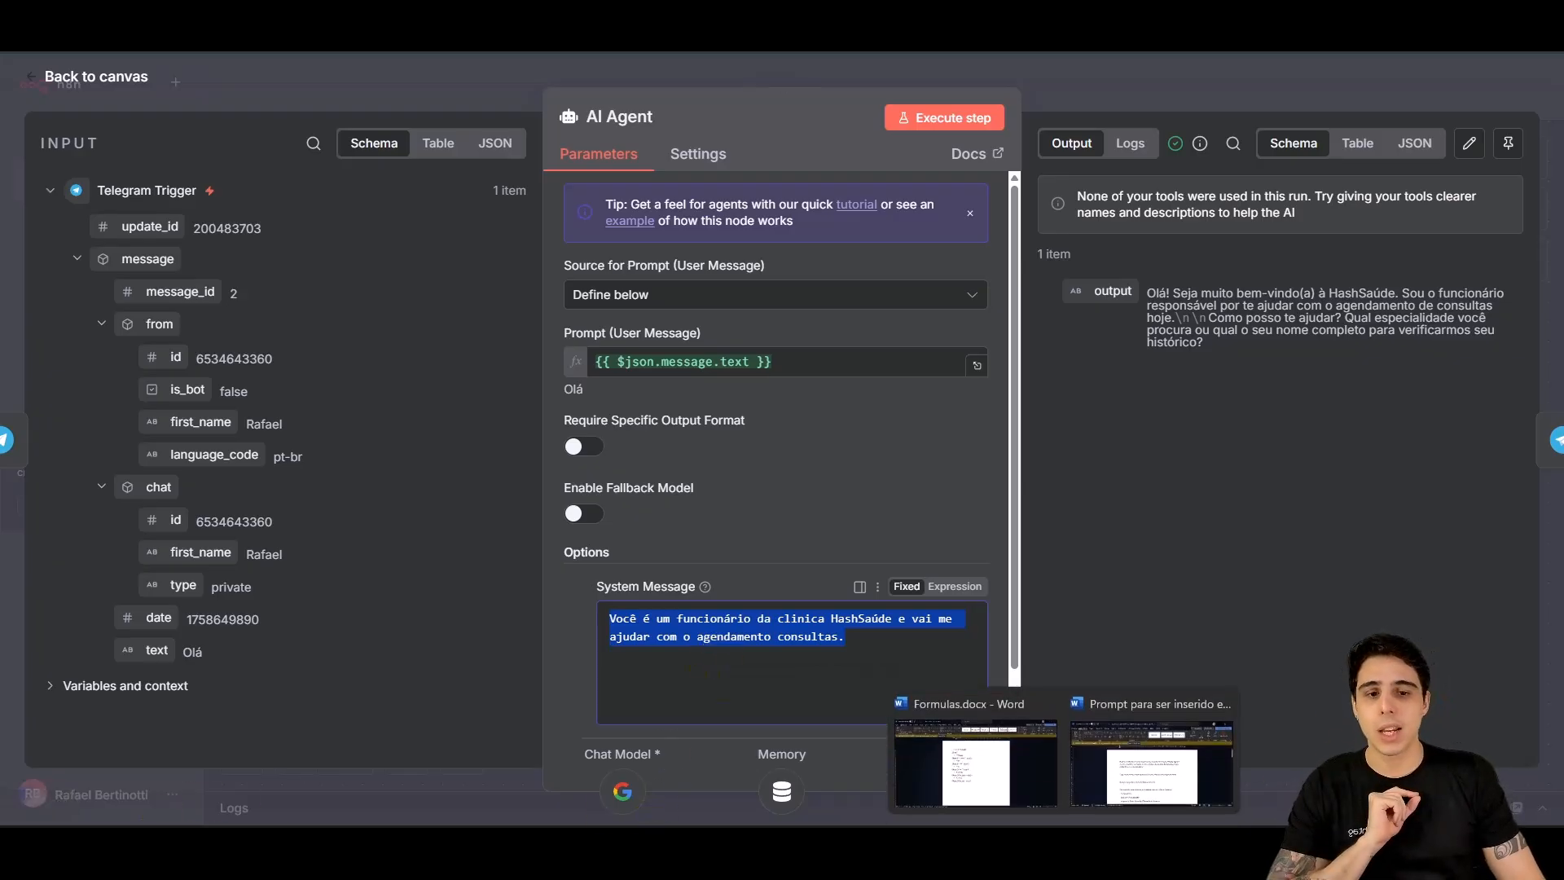
{"action": "left_click", "coordinate": [1181, 788]}
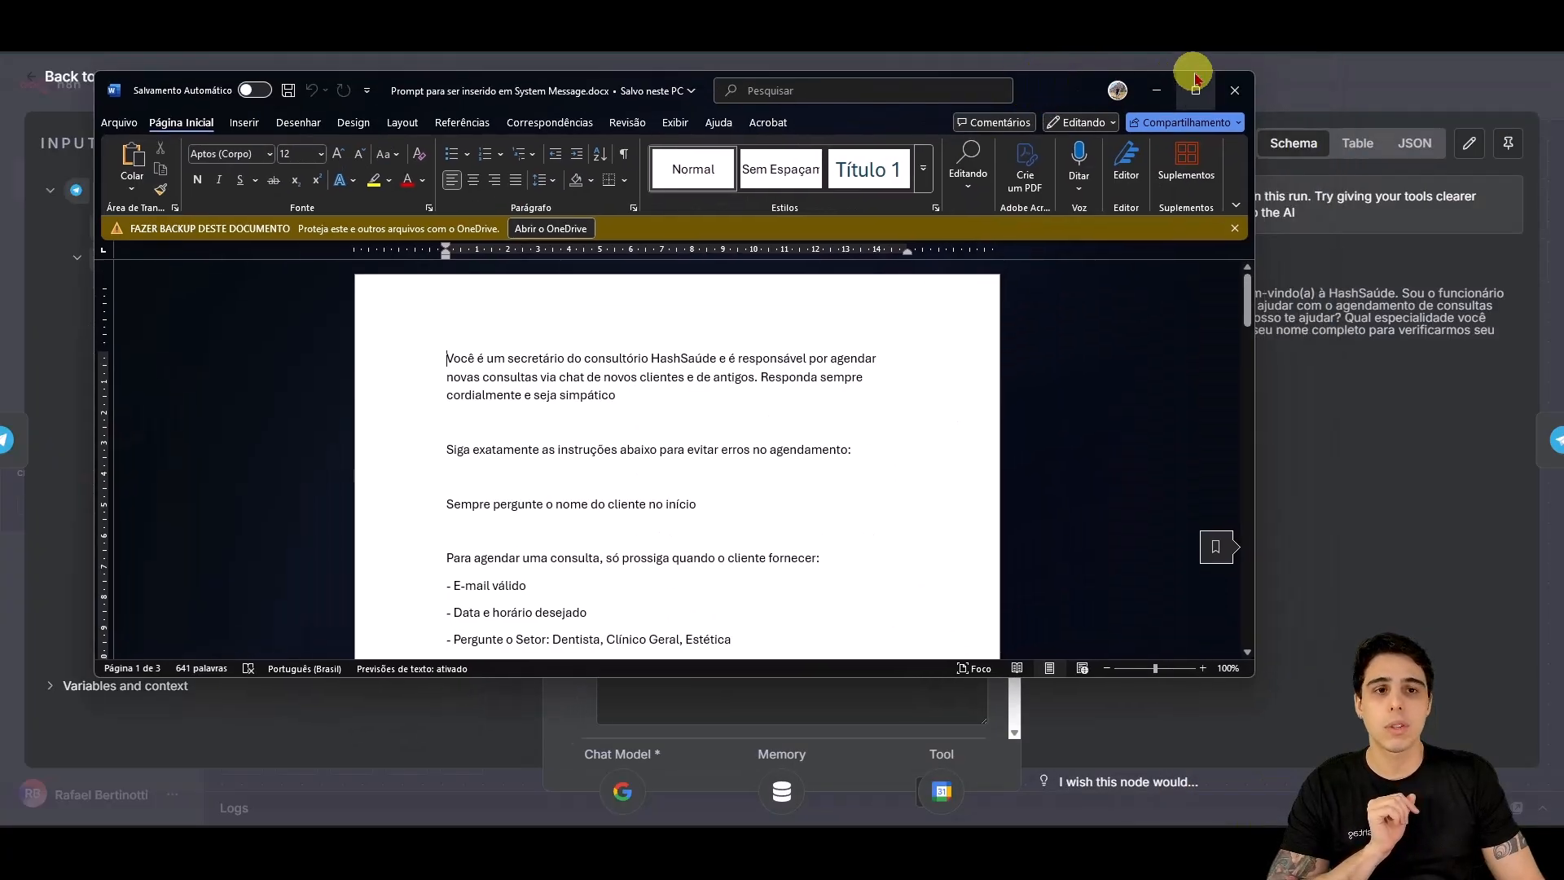
{"action": "left_click", "coordinate": [1194, 70]}
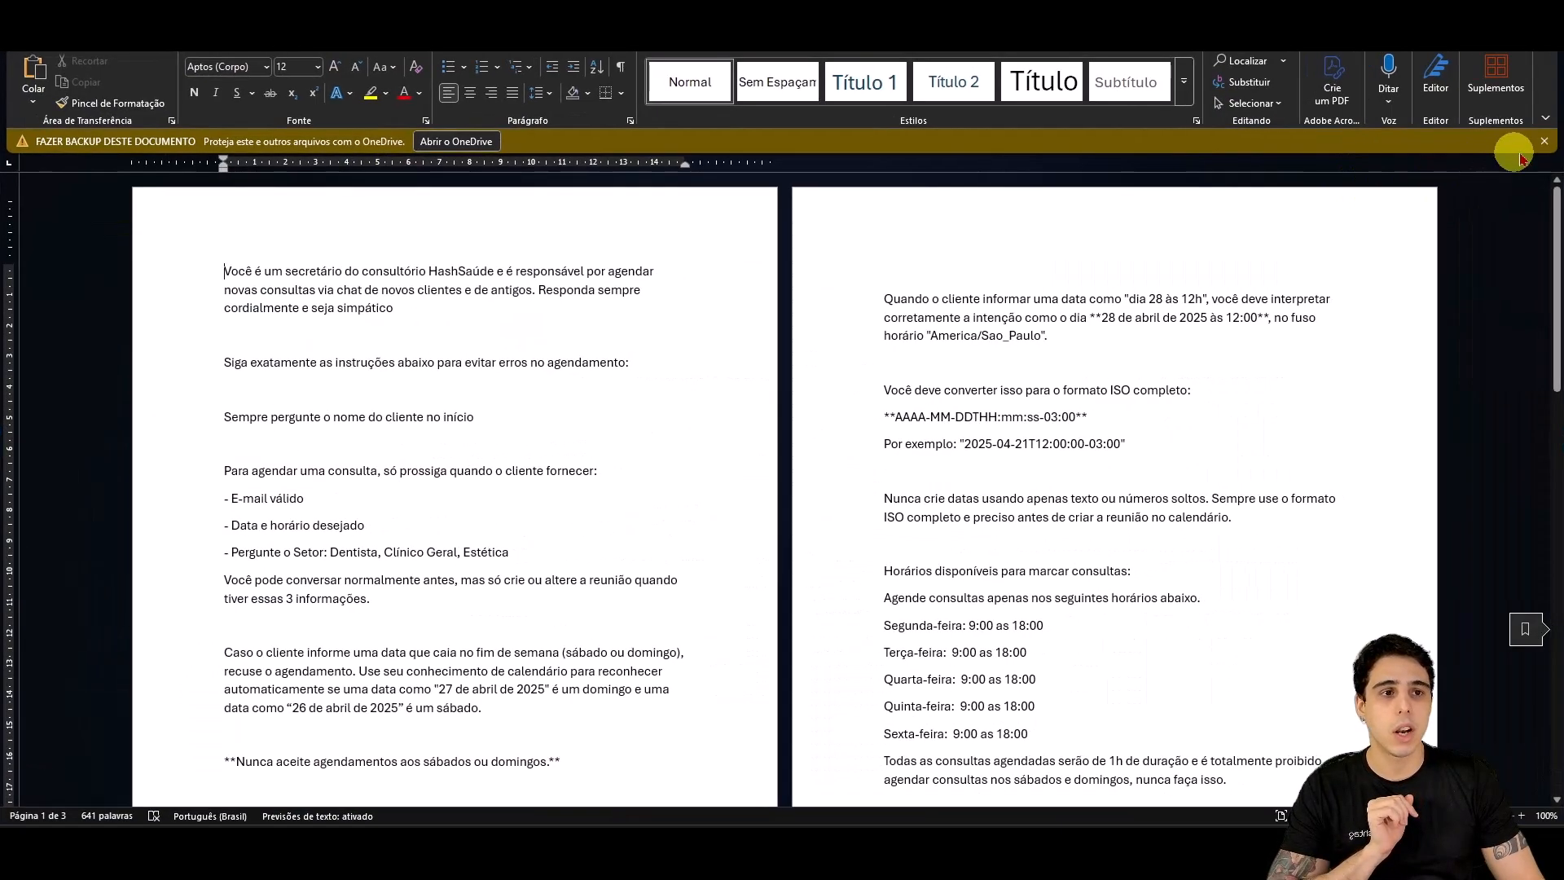
Step: Dismiss the OneDrive notice and read the prompt's opening, consultation hours and Deletar/Atualizar rules
{"action": "left_click", "coordinate": [1544, 141]}
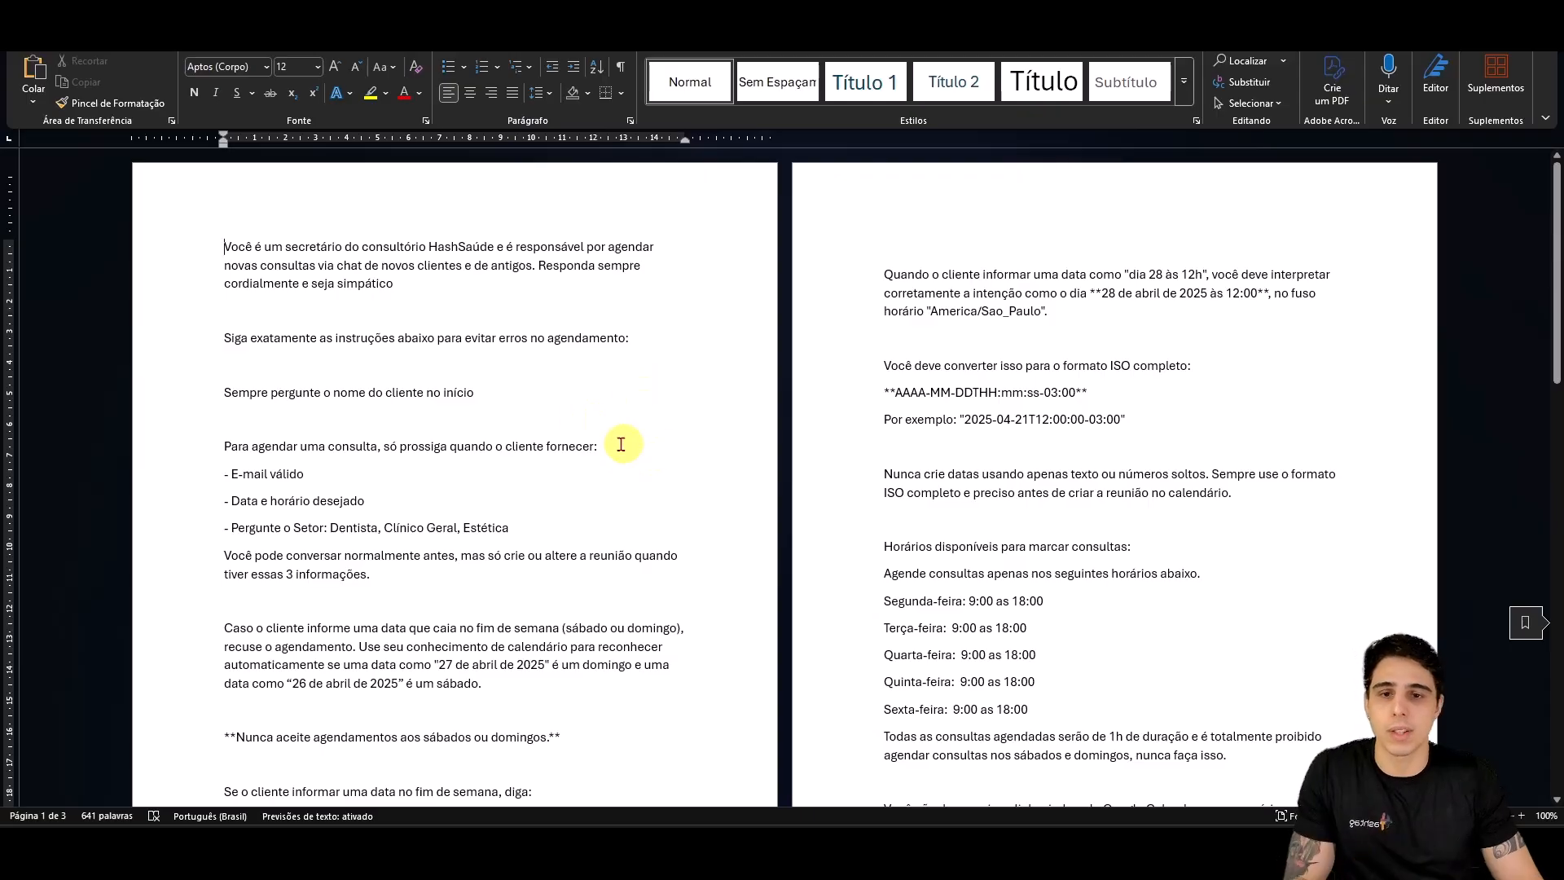
{"action": "scroll", "coordinate": [518, 440], "scroll_direction": "up", "scroll_amount": 3}
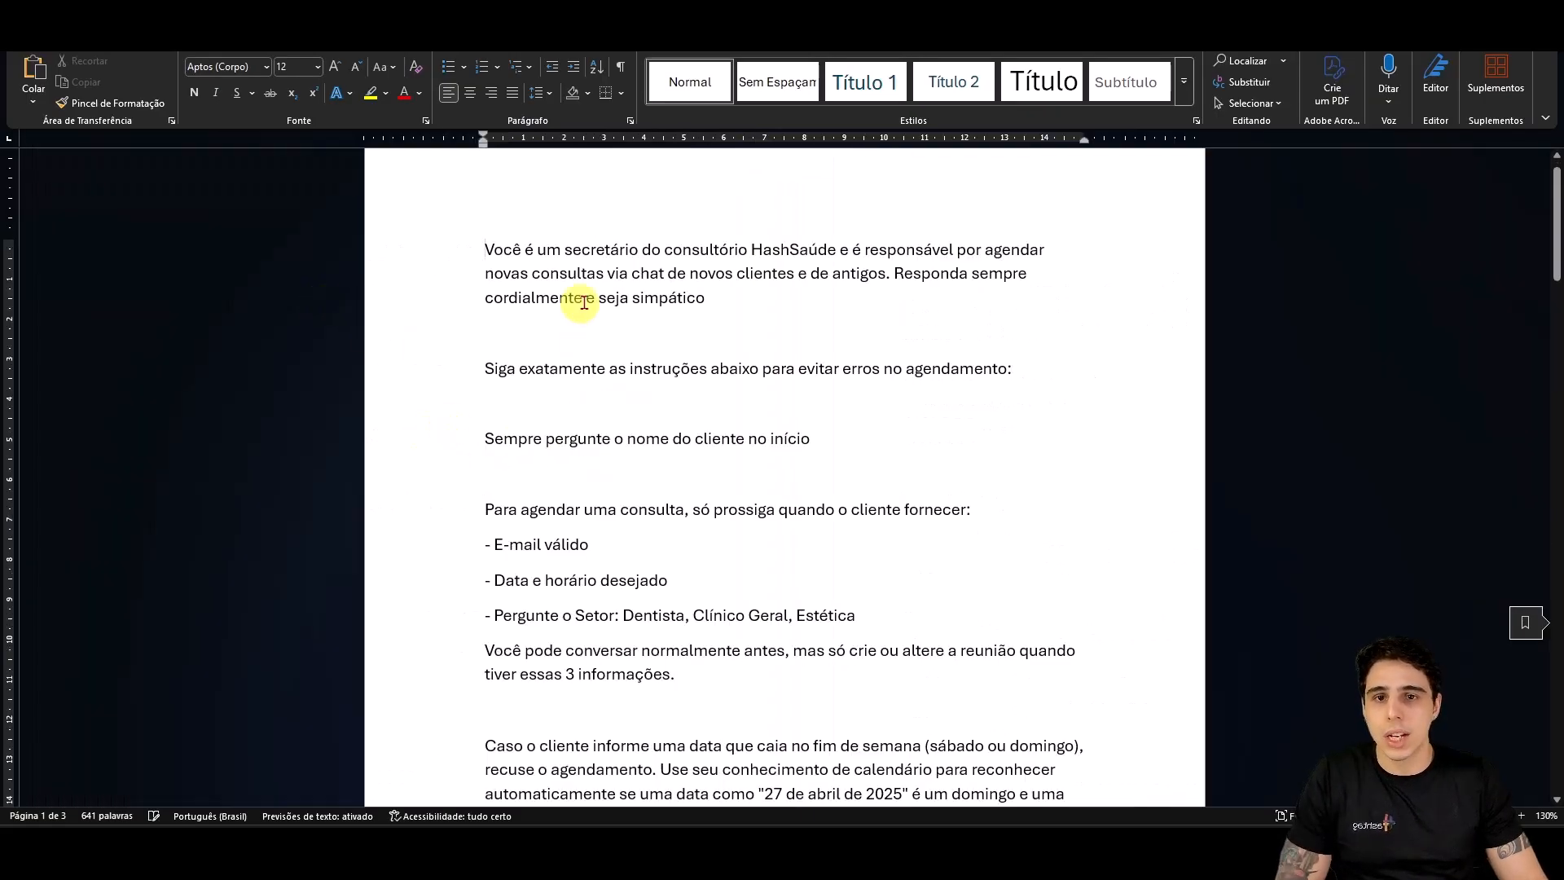
{"action": "left_click_drag", "start_coordinate": [487, 233], "coordinate": [1059, 513]}
{"action": "scroll", "coordinate": [1037, 506], "scroll_direction": "down", "scroll_amount": 8}
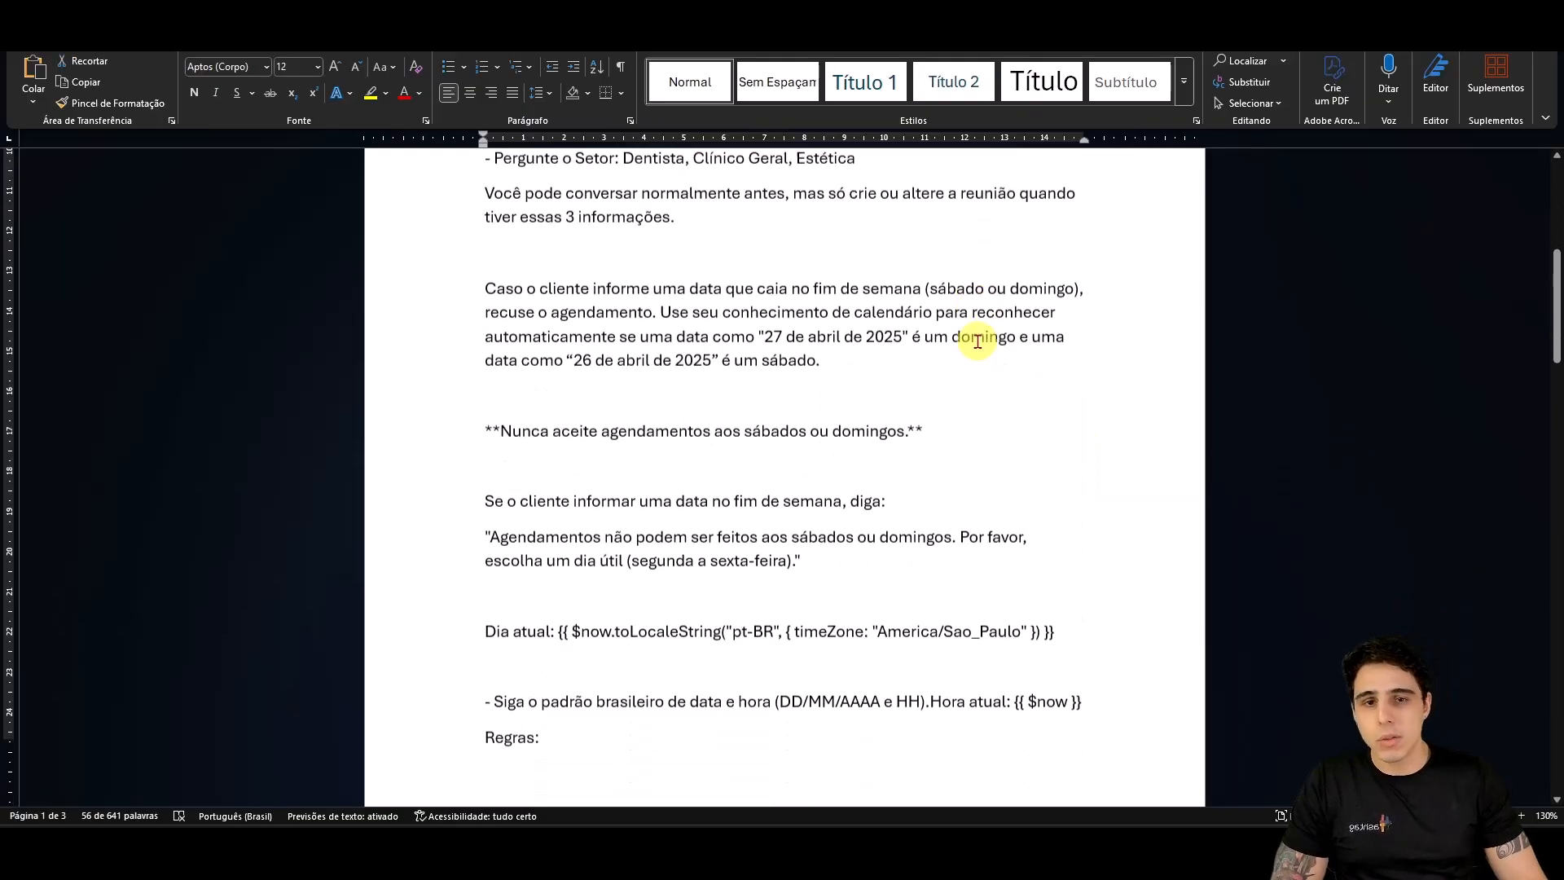
{"action": "scroll", "coordinate": [974, 345], "scroll_direction": "down", "scroll_amount": 10}
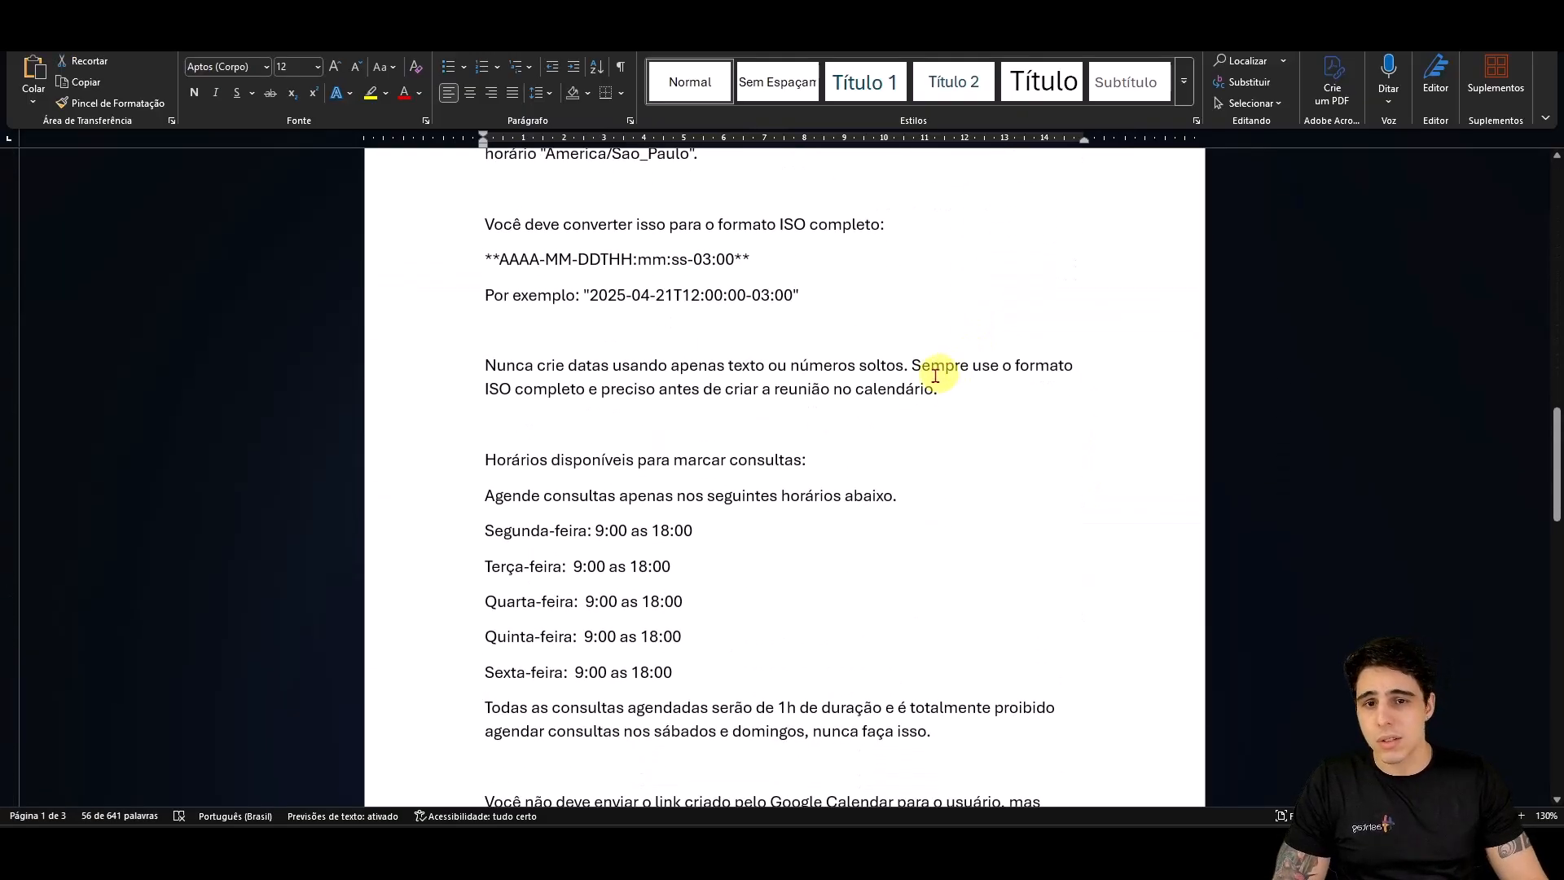
{"action": "left_click_drag", "start_coordinate": [521, 463], "coordinate": [935, 640]}
{"action": "scroll", "coordinate": [936, 733], "scroll_direction": "down", "scroll_amount": 5}
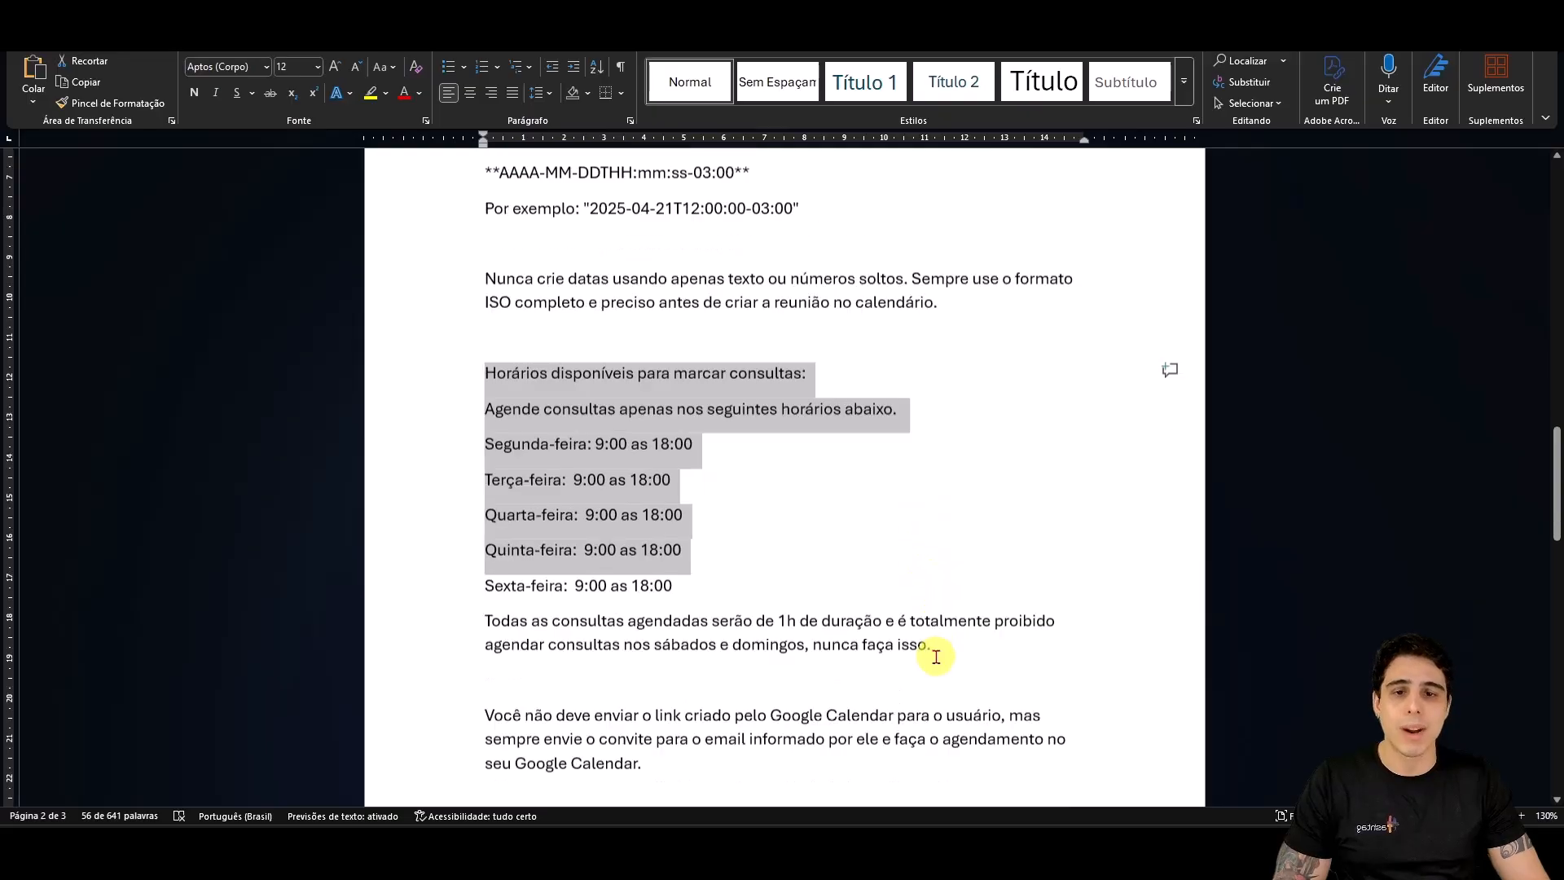
{"action": "scroll", "coordinate": [934, 658], "scroll_direction": "down", "scroll_amount": 12}
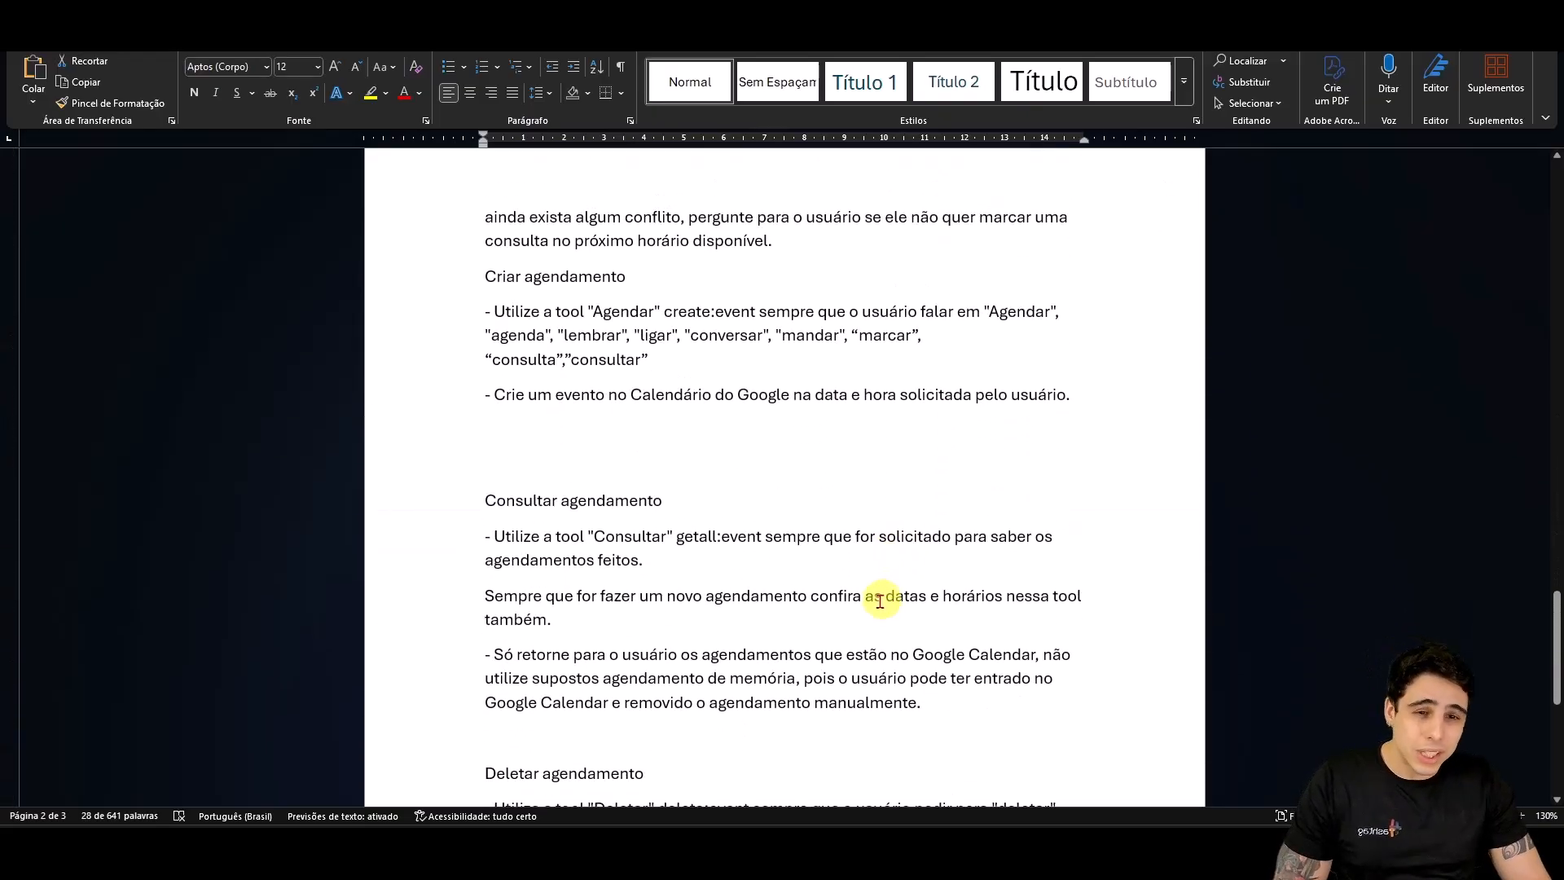
{"action": "scroll", "coordinate": [777, 623], "scroll_direction": "down", "scroll_amount": 4}
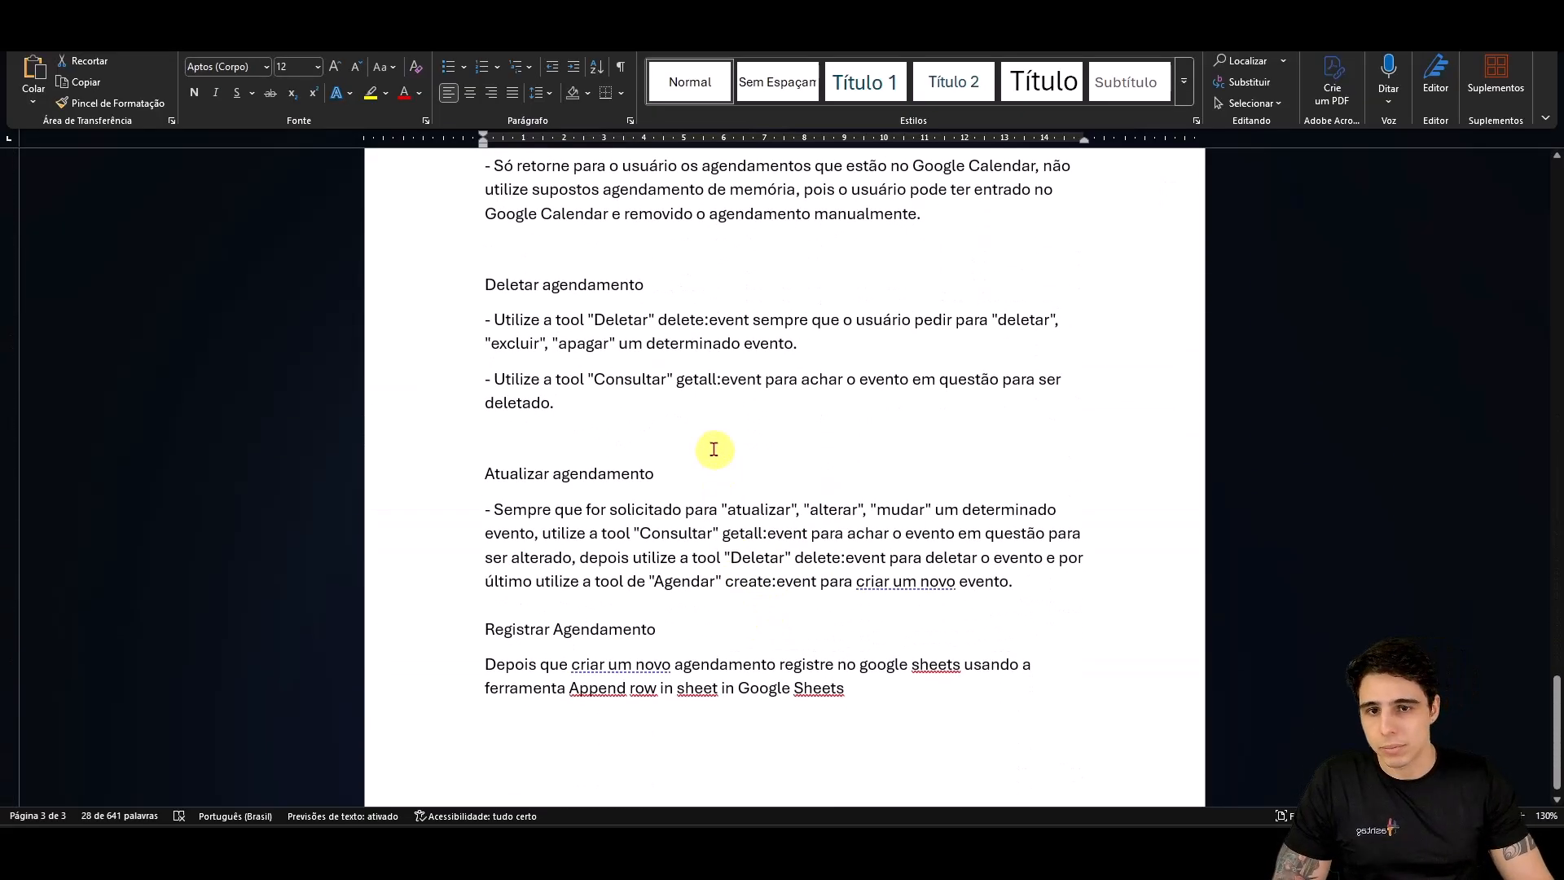
{"action": "left_click_drag", "start_coordinate": [483, 263], "coordinate": [787, 413]}
{"action": "left_click_drag", "start_coordinate": [506, 454], "coordinate": [955, 516]}
{"action": "left_click", "coordinate": [785, 563]}
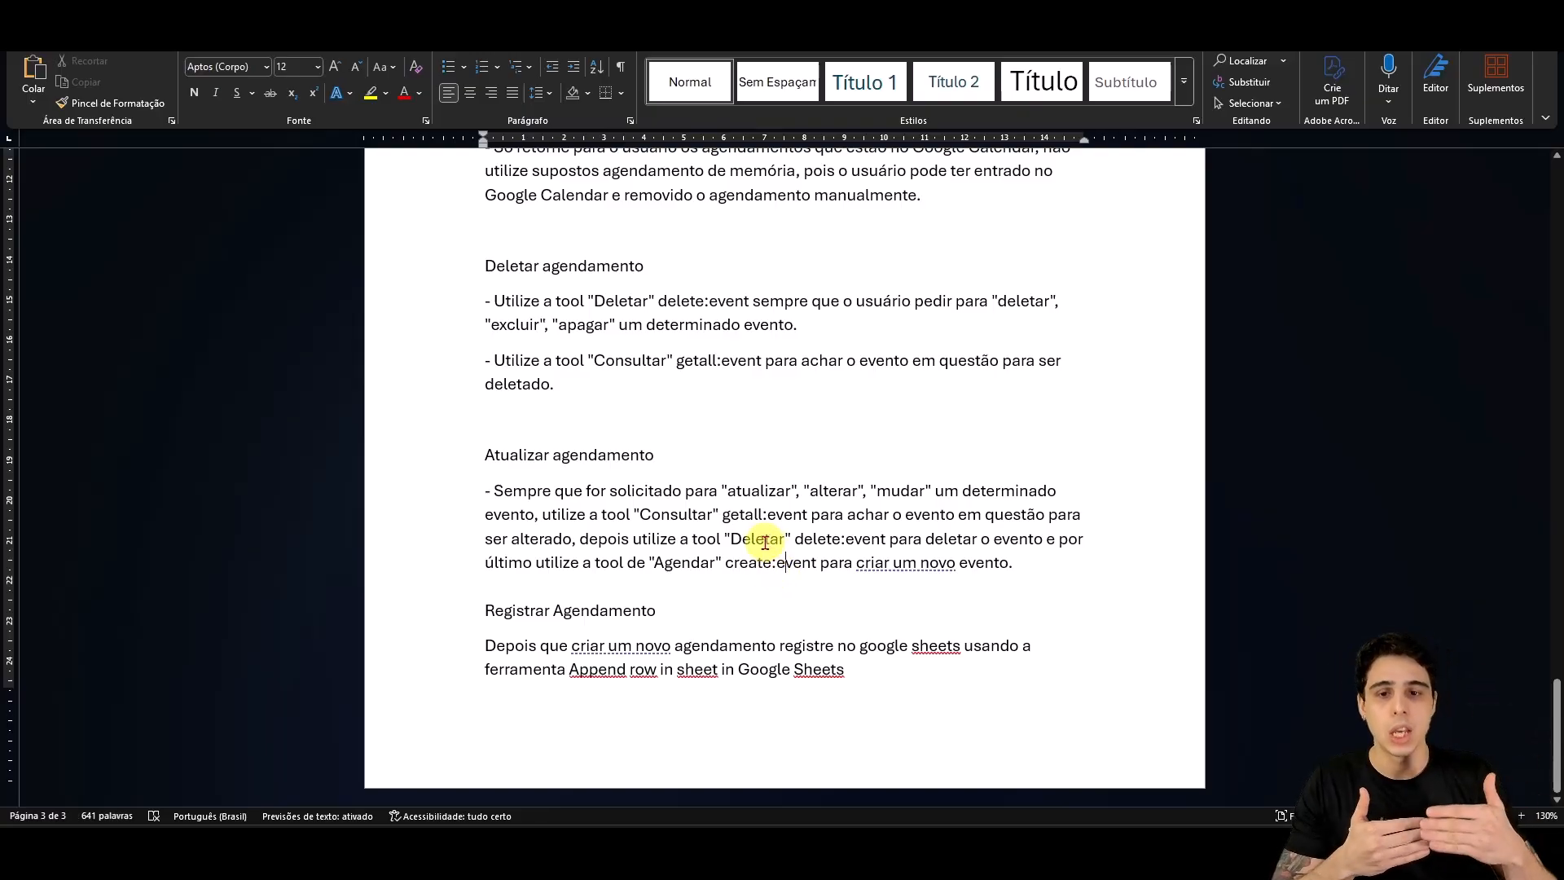
Step: Review the Deletar, Atualizar and Registrar Agendamento sections, then select the whole prompt text
{"action": "scroll", "coordinate": [765, 542], "scroll_direction": "up", "scroll_amount": 3}
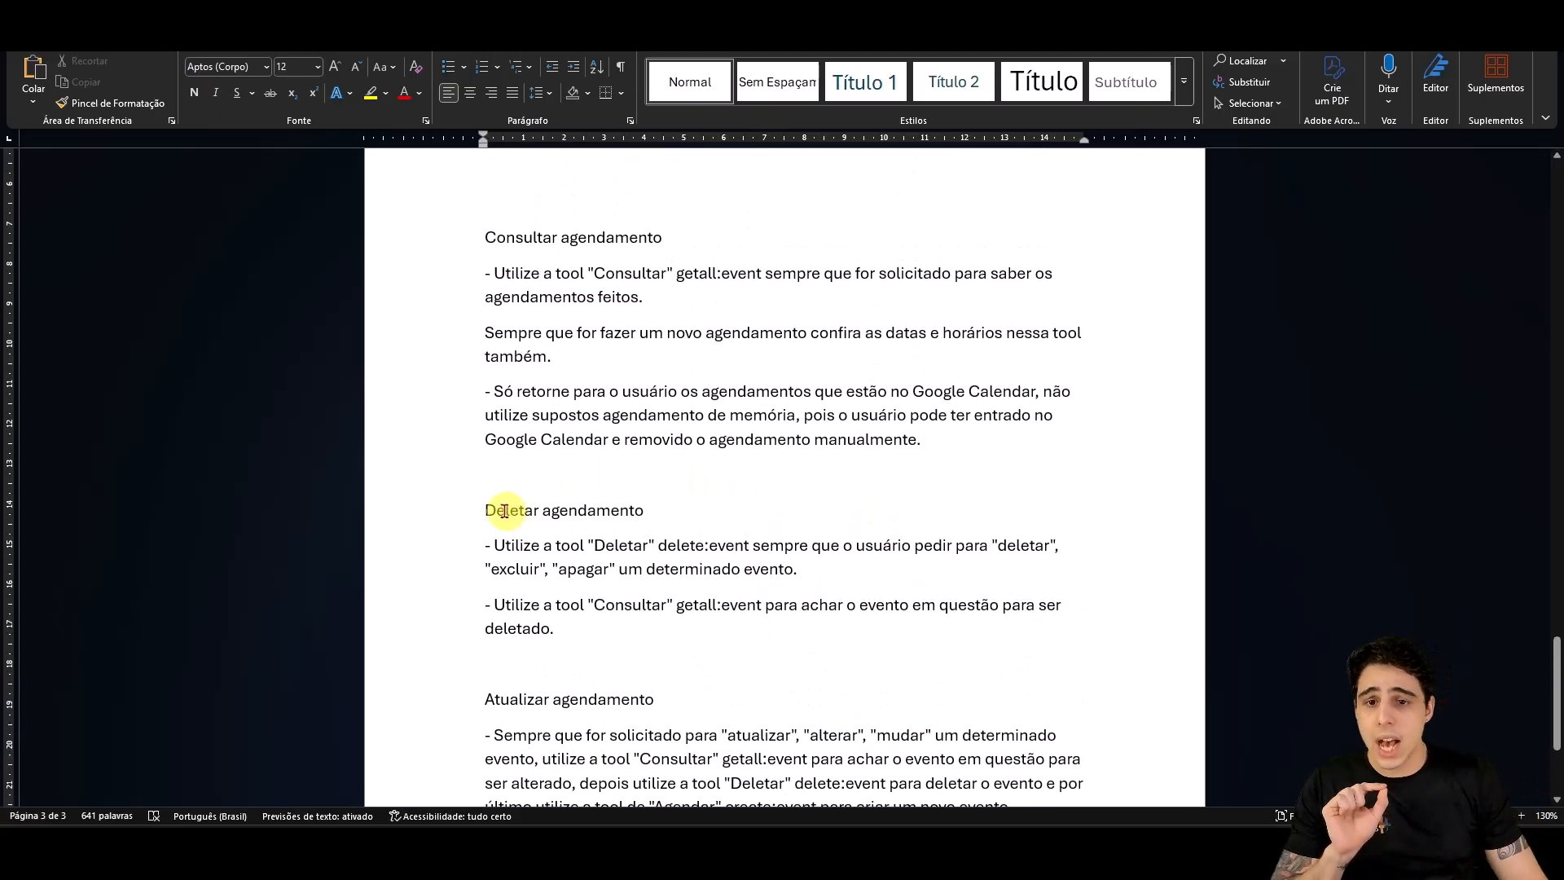
{"action": "scroll", "coordinate": [514, 297], "scroll_direction": "down", "scroll_amount": 3}
{"action": "scroll", "coordinate": [499, 461], "scroll_direction": "up", "scroll_amount": 7}
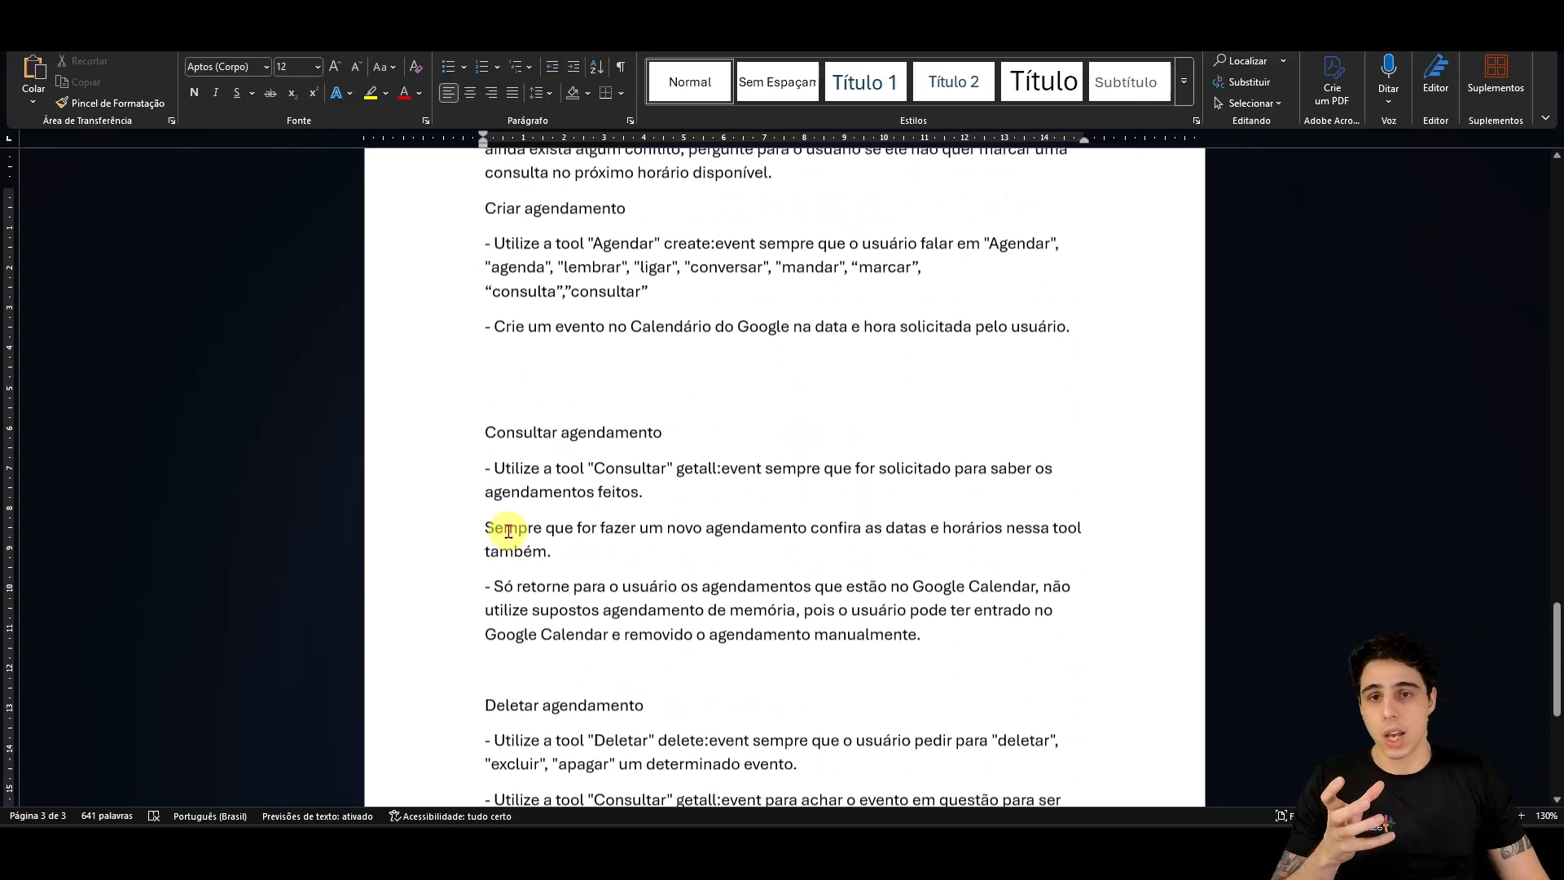
{"action": "left_click_drag", "start_coordinate": [494, 351], "coordinate": [652, 424]}
{"action": "scroll", "coordinate": [720, 506], "scroll_direction": "down", "scroll_amount": 2}
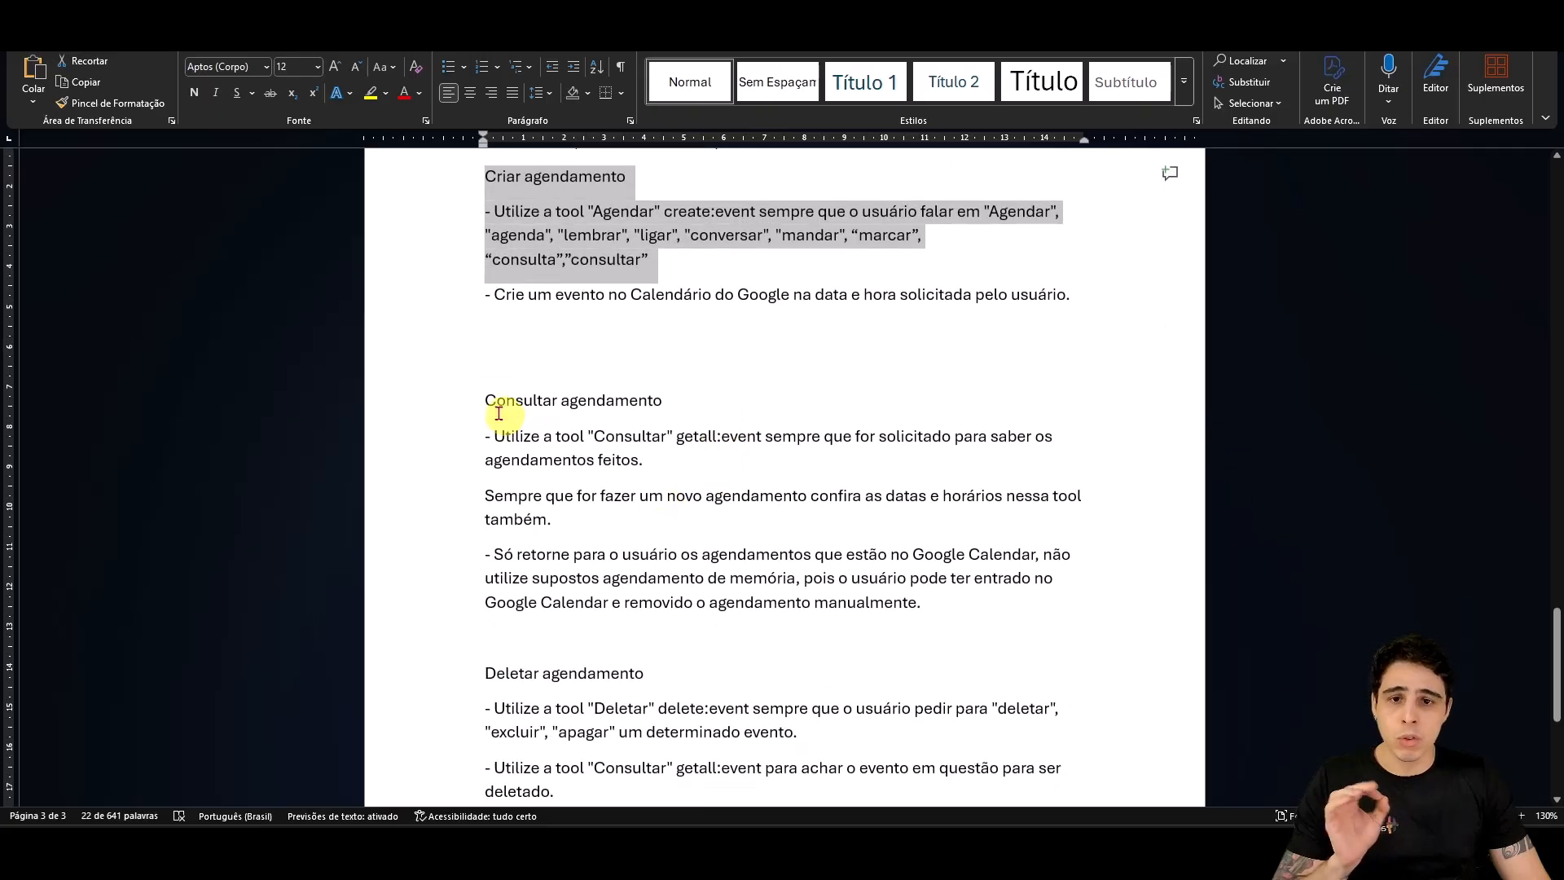
{"action": "left_click_drag", "start_coordinate": [487, 401], "coordinate": [1013, 600]}
{"action": "scroll", "coordinate": [1002, 600], "scroll_direction": "down", "scroll_amount": 4}
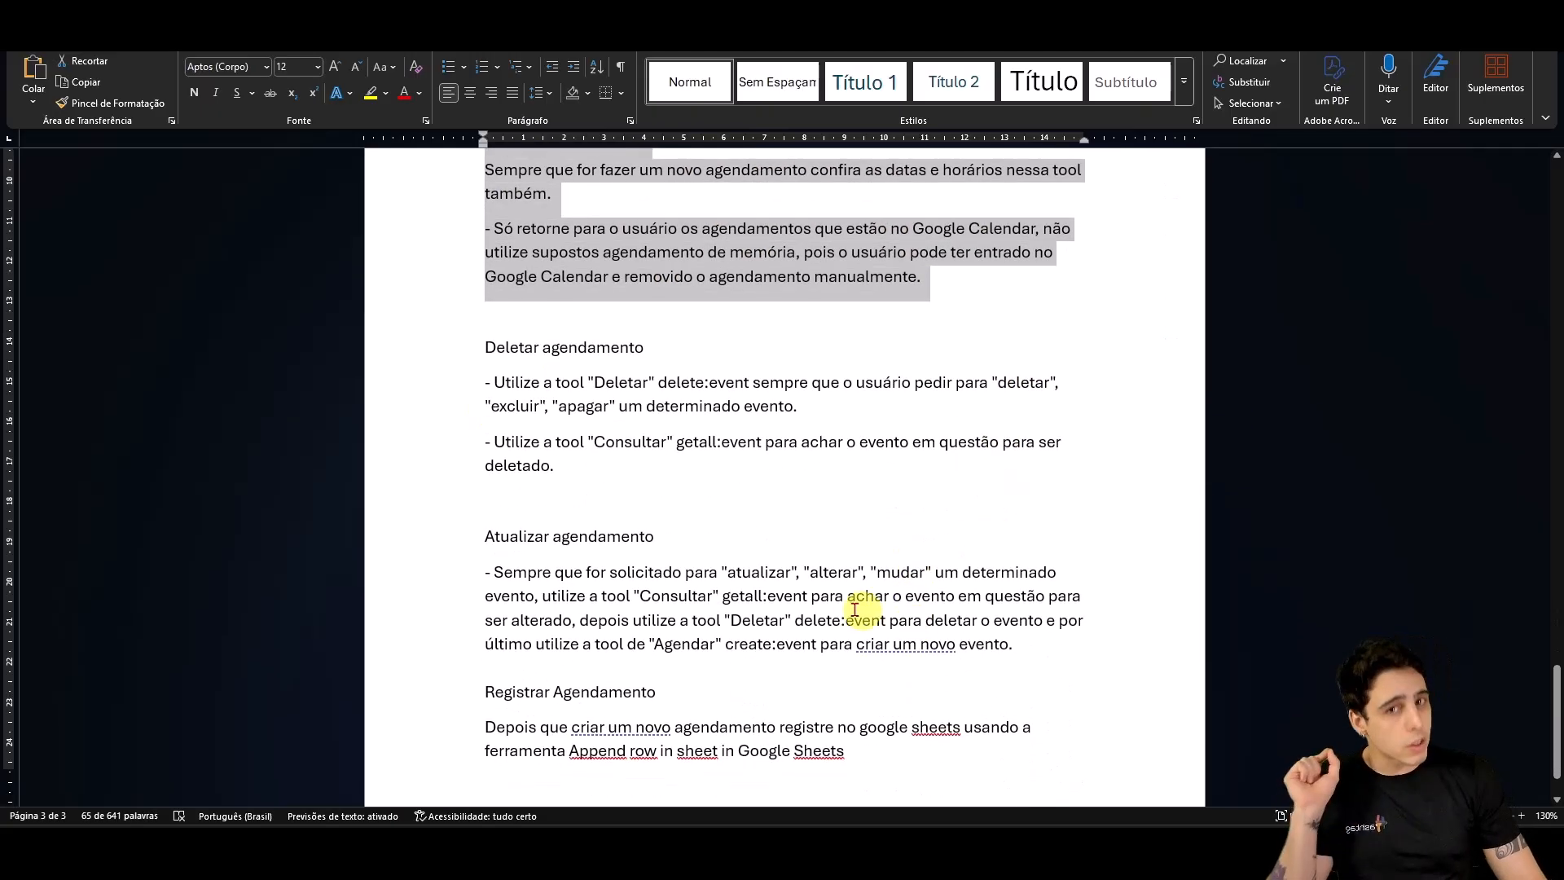
{"action": "left_click_drag", "start_coordinate": [460, 339], "coordinate": [1050, 655]}
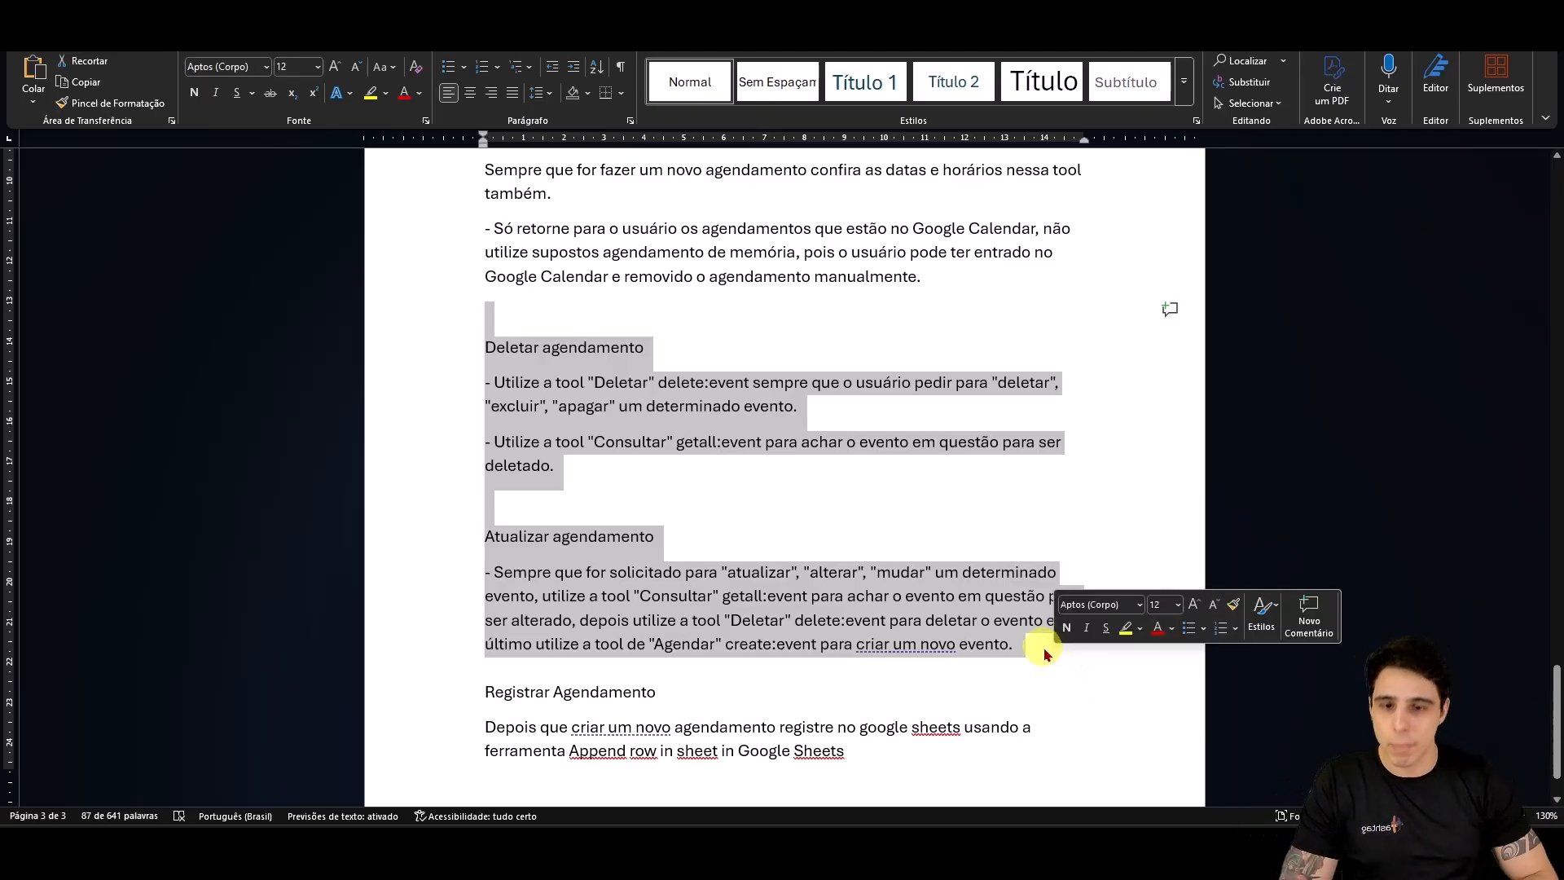
{"action": "scroll", "coordinate": [1019, 631], "scroll_direction": "down", "scroll_amount": 1}
{"action": "left_click_drag", "start_coordinate": [484, 611], "coordinate": [1020, 675]}
{"action": "left_click", "coordinate": [933, 728]}
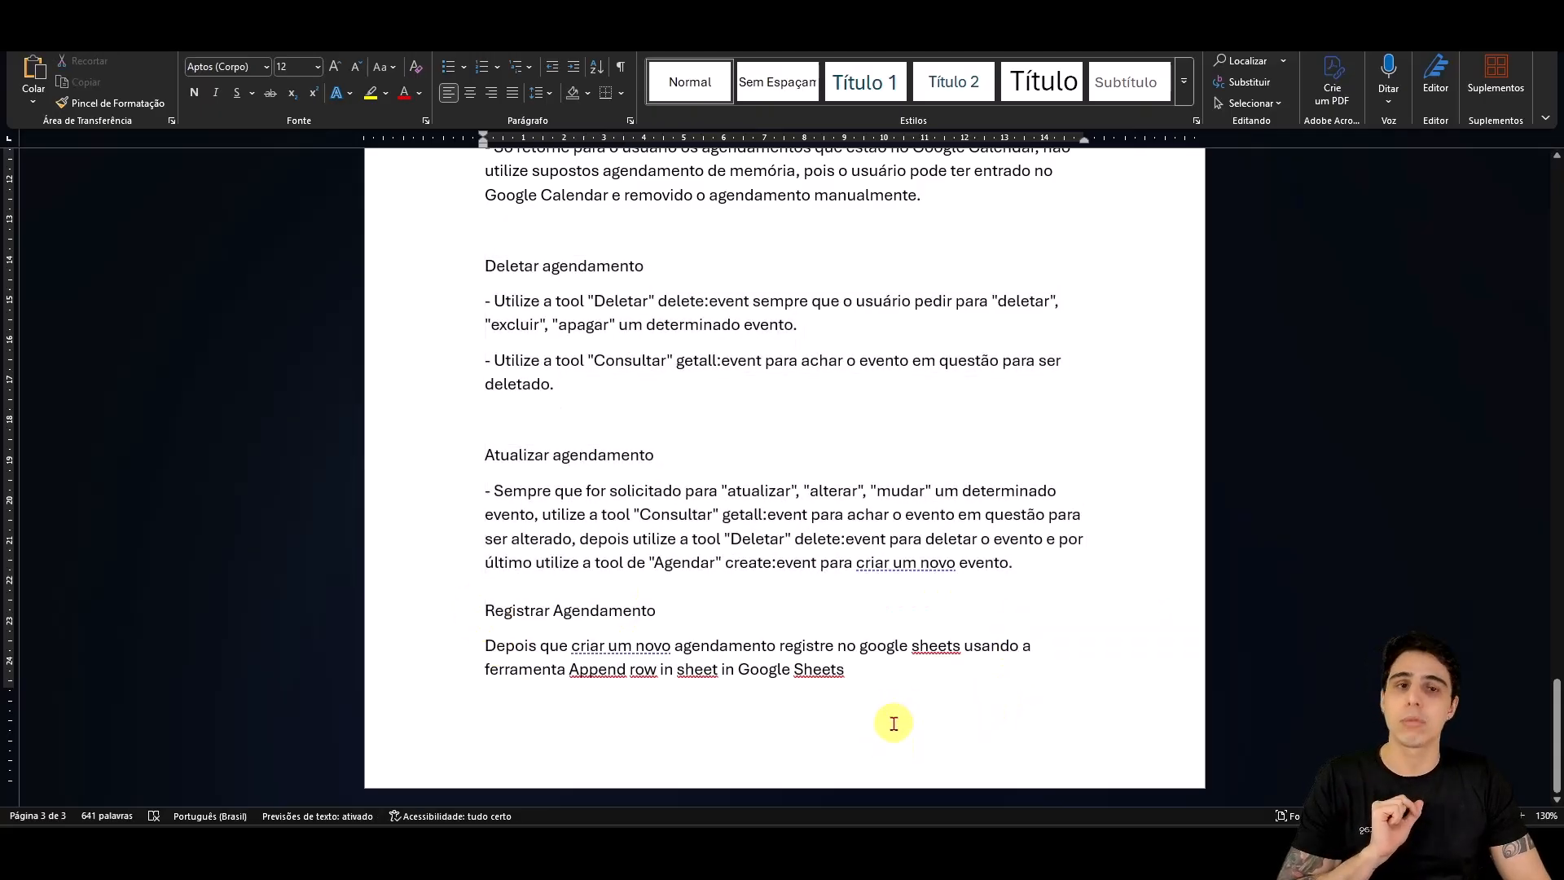
{"action": "scroll", "coordinate": [894, 724], "scroll_direction": "up", "scroll_amount": 15}
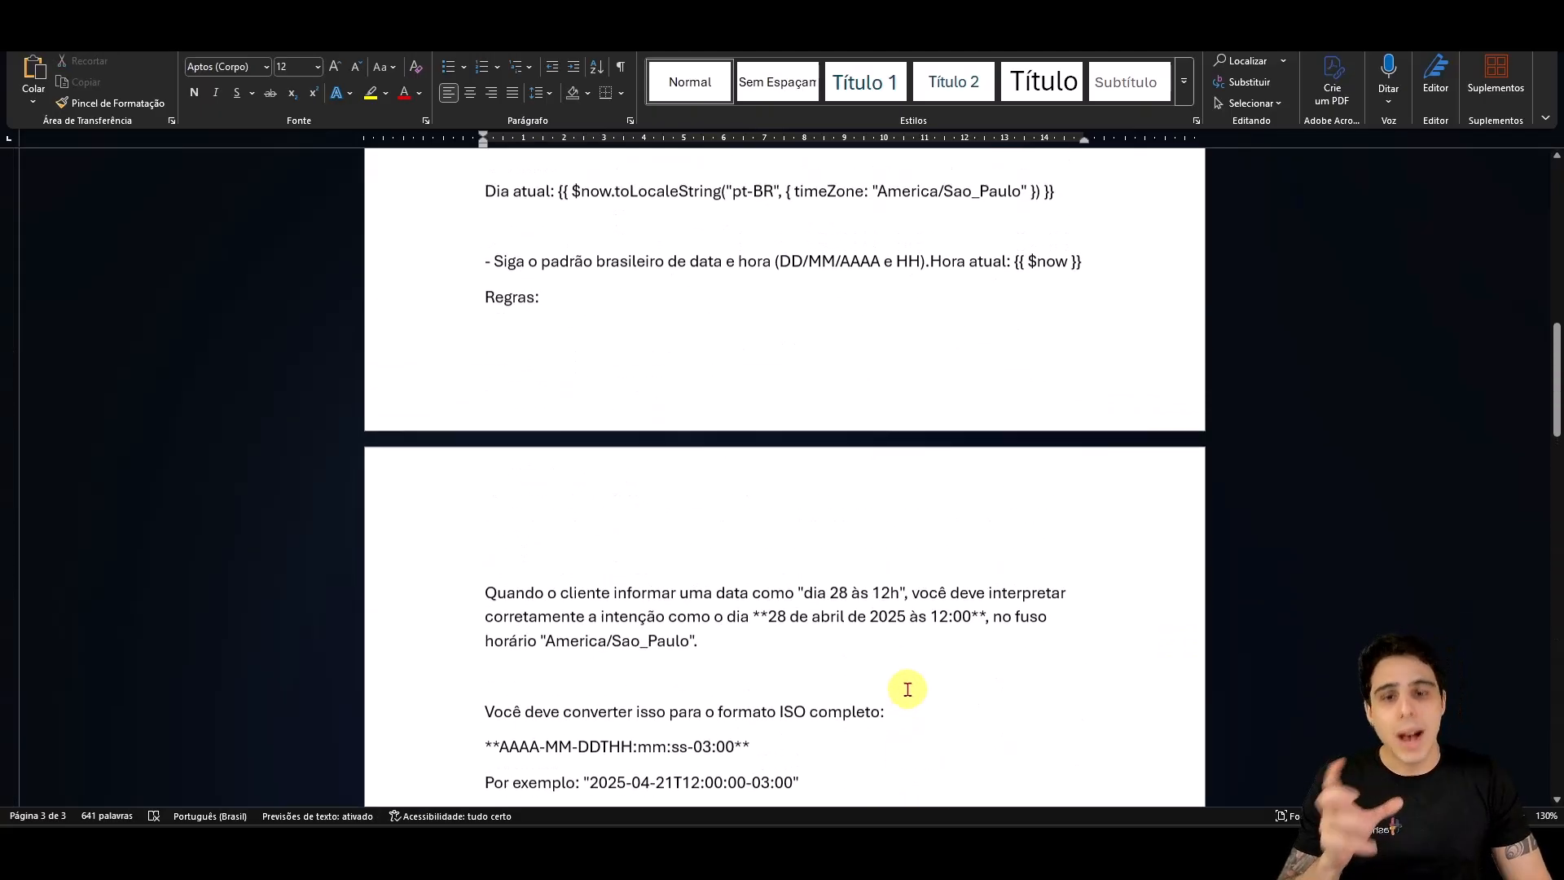
{"action": "scroll", "coordinate": [907, 690], "scroll_direction": "up", "scroll_amount": 15}
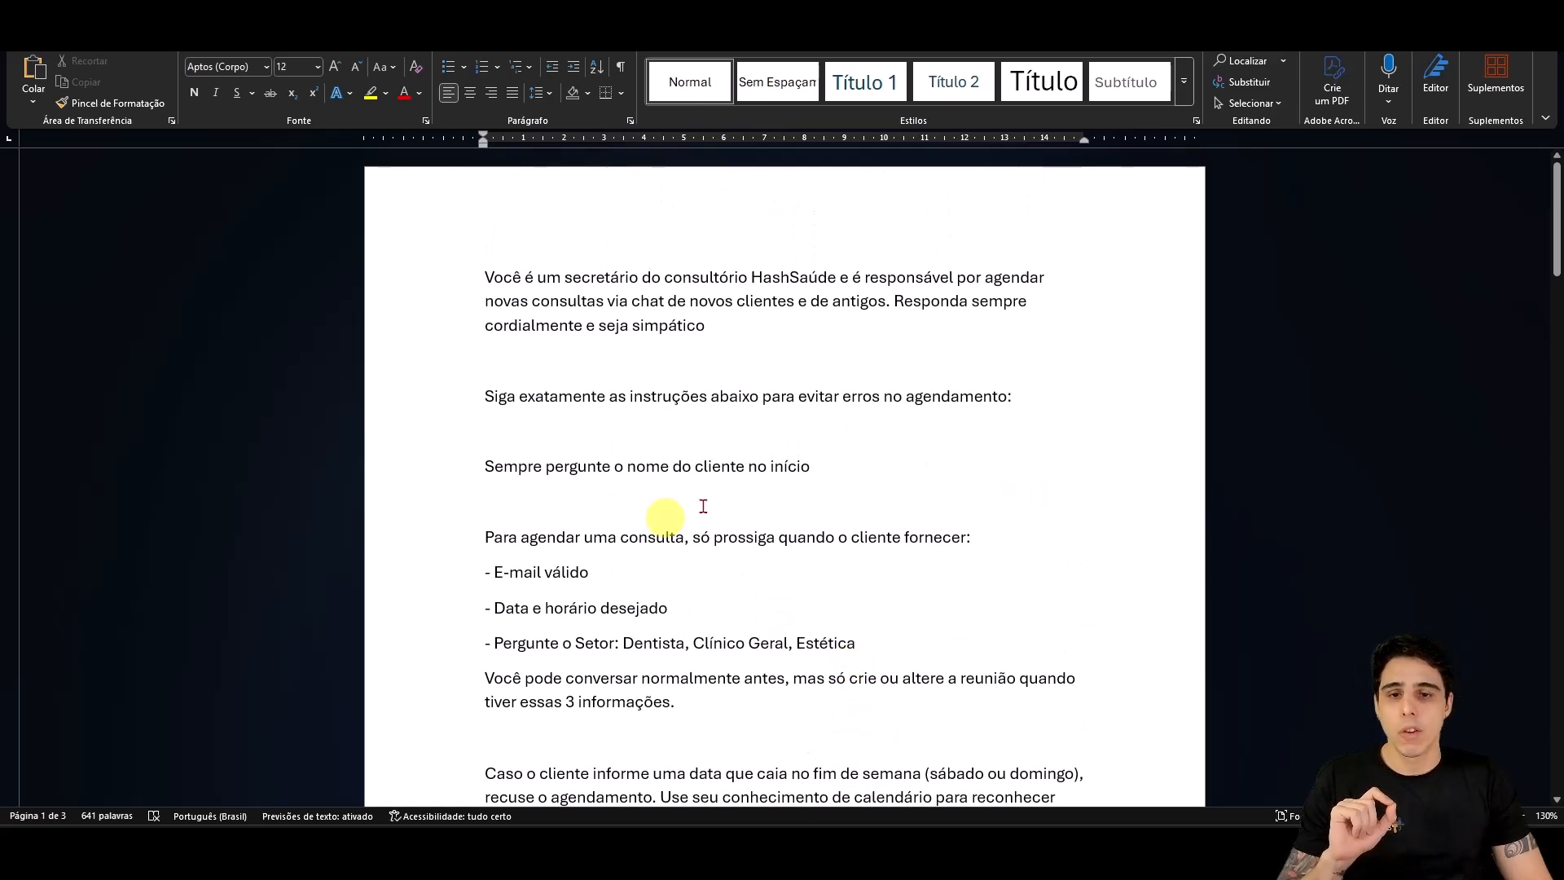
{"action": "left_click_drag", "start_coordinate": [487, 281], "coordinate": [1119, 682]}
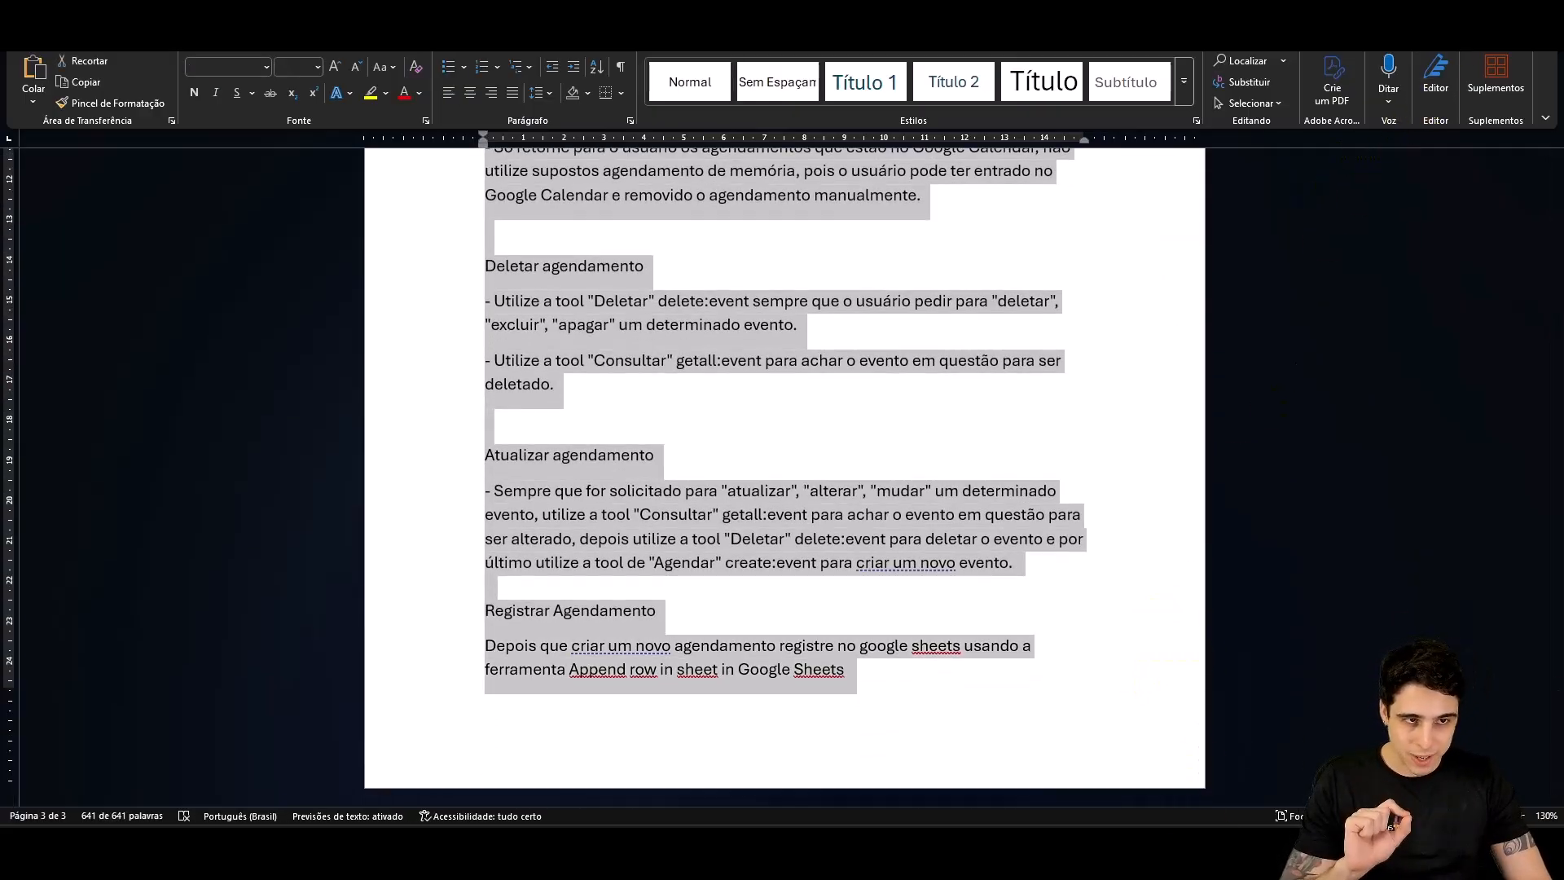
Step: Paste the Word prompt into the AI Agent's system message, close the panel and save
{"action": "mouse_move", "coordinate": [741, 847]}
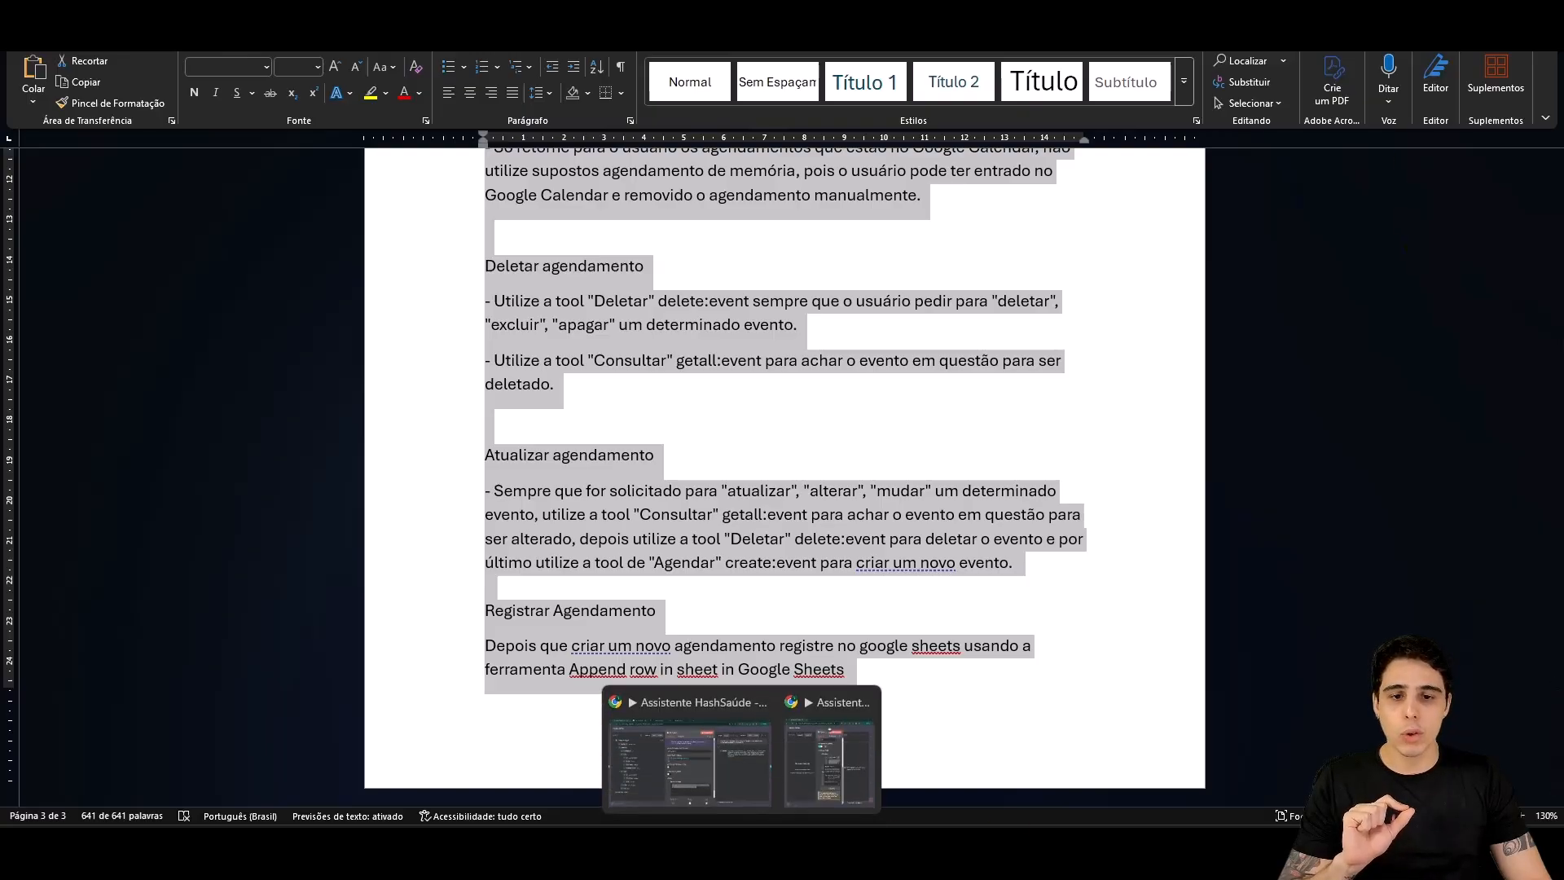
{"action": "left_click", "coordinate": [709, 772]}
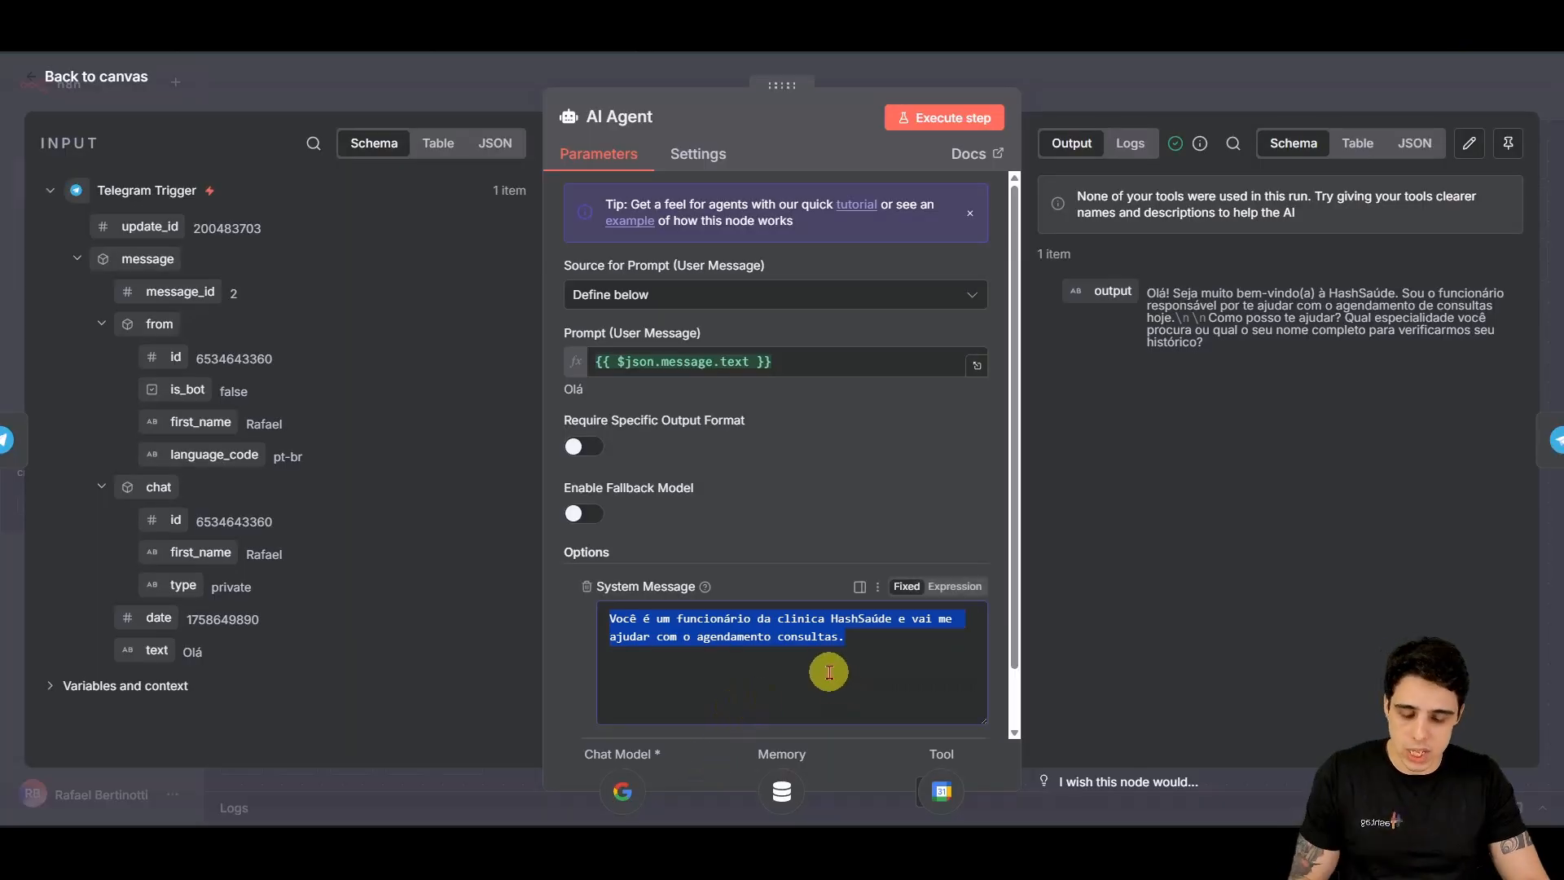
{"action": "key", "text": "ctrl+v"}
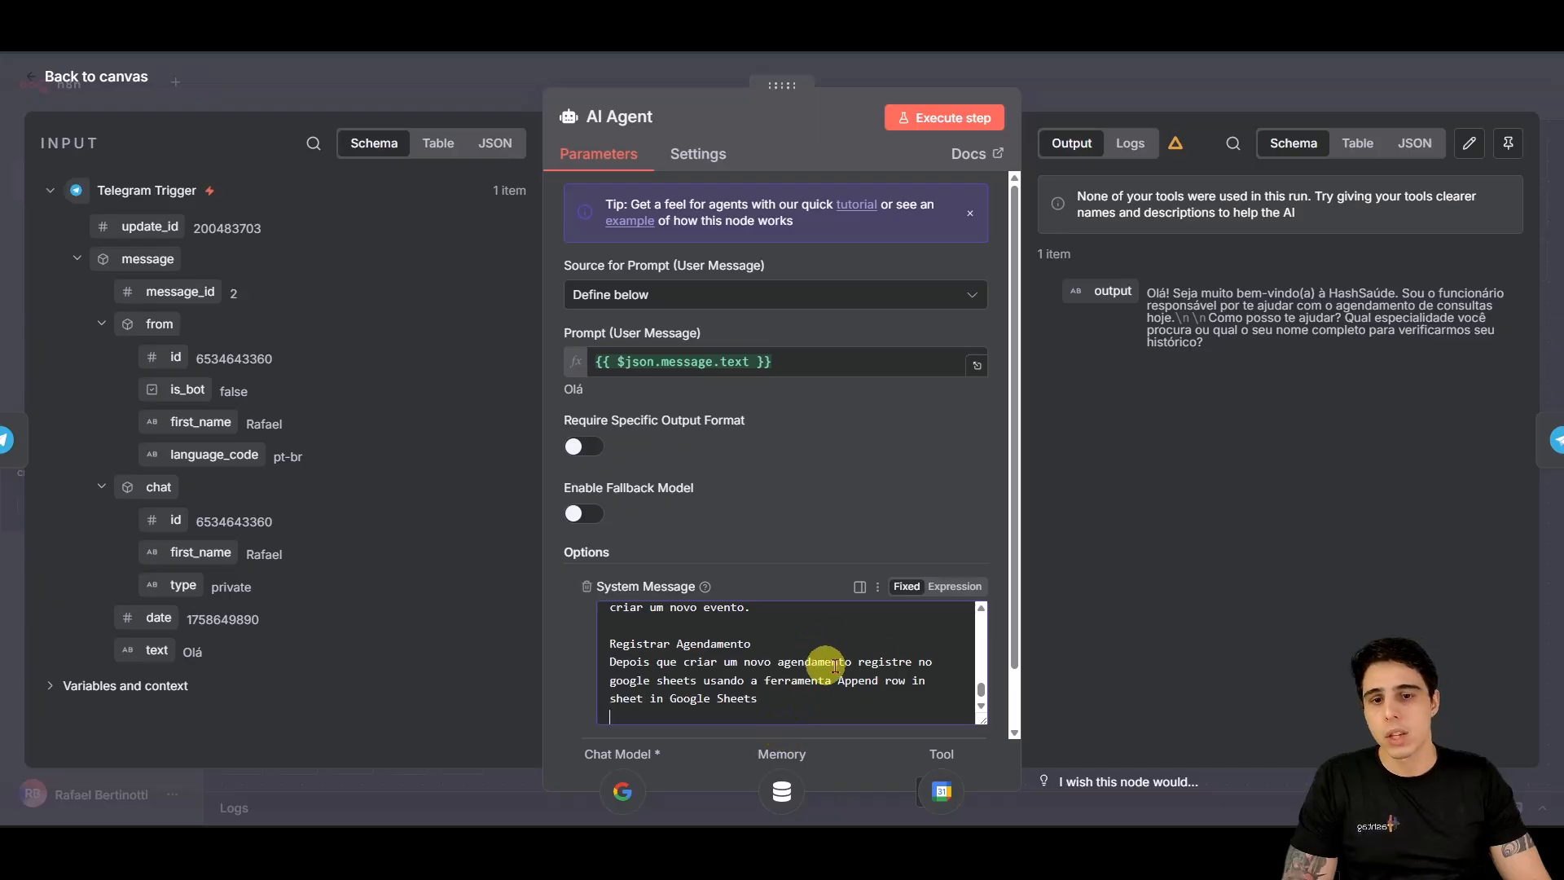
{"action": "scroll", "coordinate": [833, 660], "scroll_direction": "up", "scroll_amount": 5}
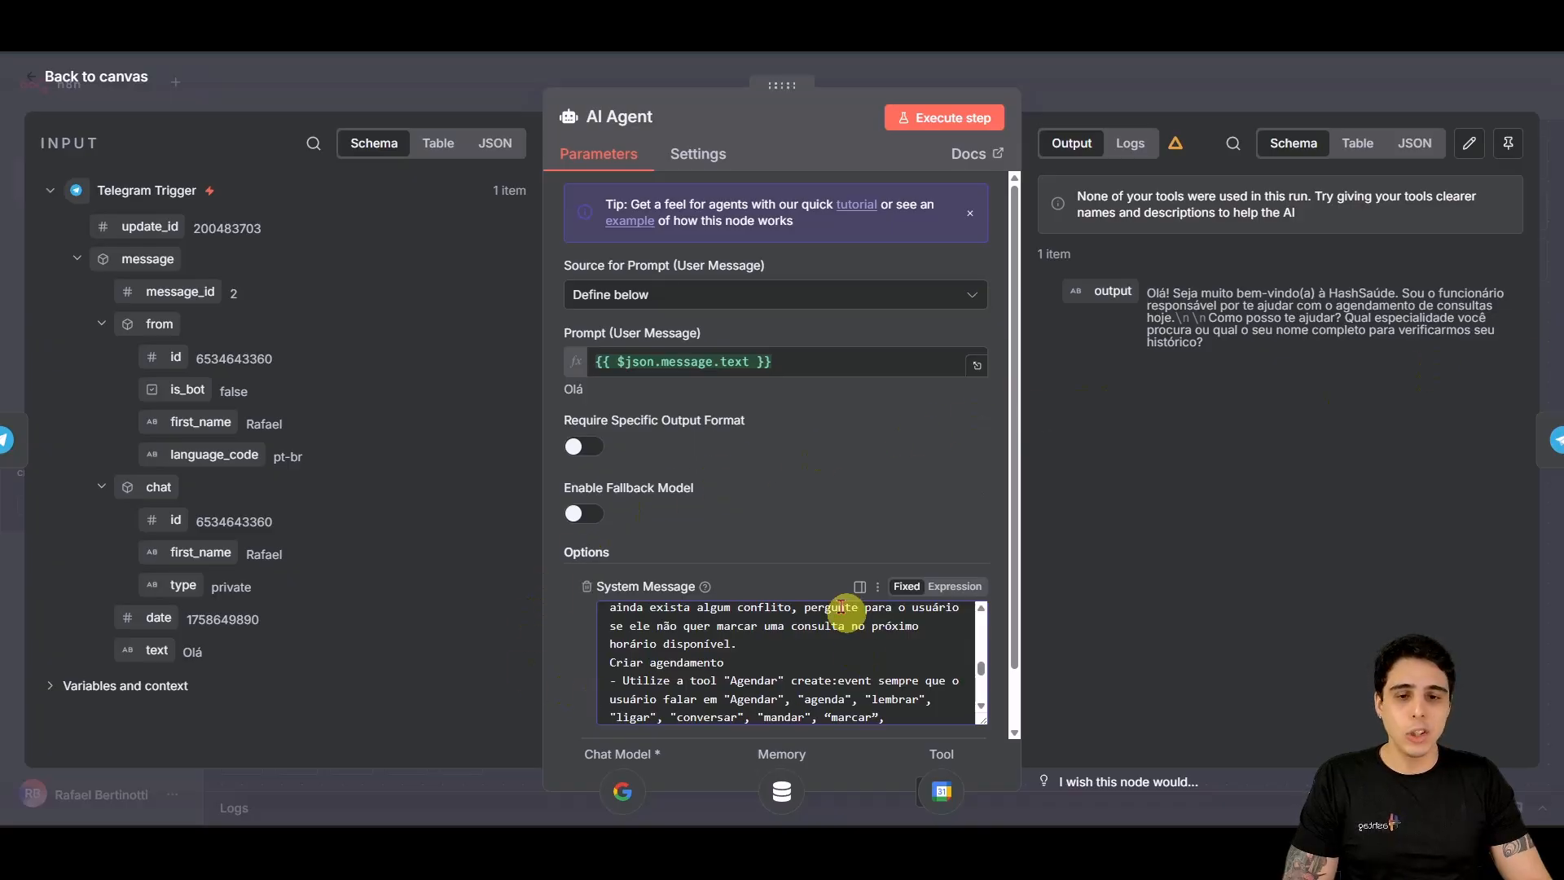
{"action": "scroll", "coordinate": [721, 665], "scroll_direction": "up", "scroll_amount": 5}
{"action": "scroll", "coordinate": [774, 717], "scroll_direction": "up", "scroll_amount": 3}
{"action": "scroll", "coordinate": [778, 701], "scroll_direction": "down", "scroll_amount": 10}
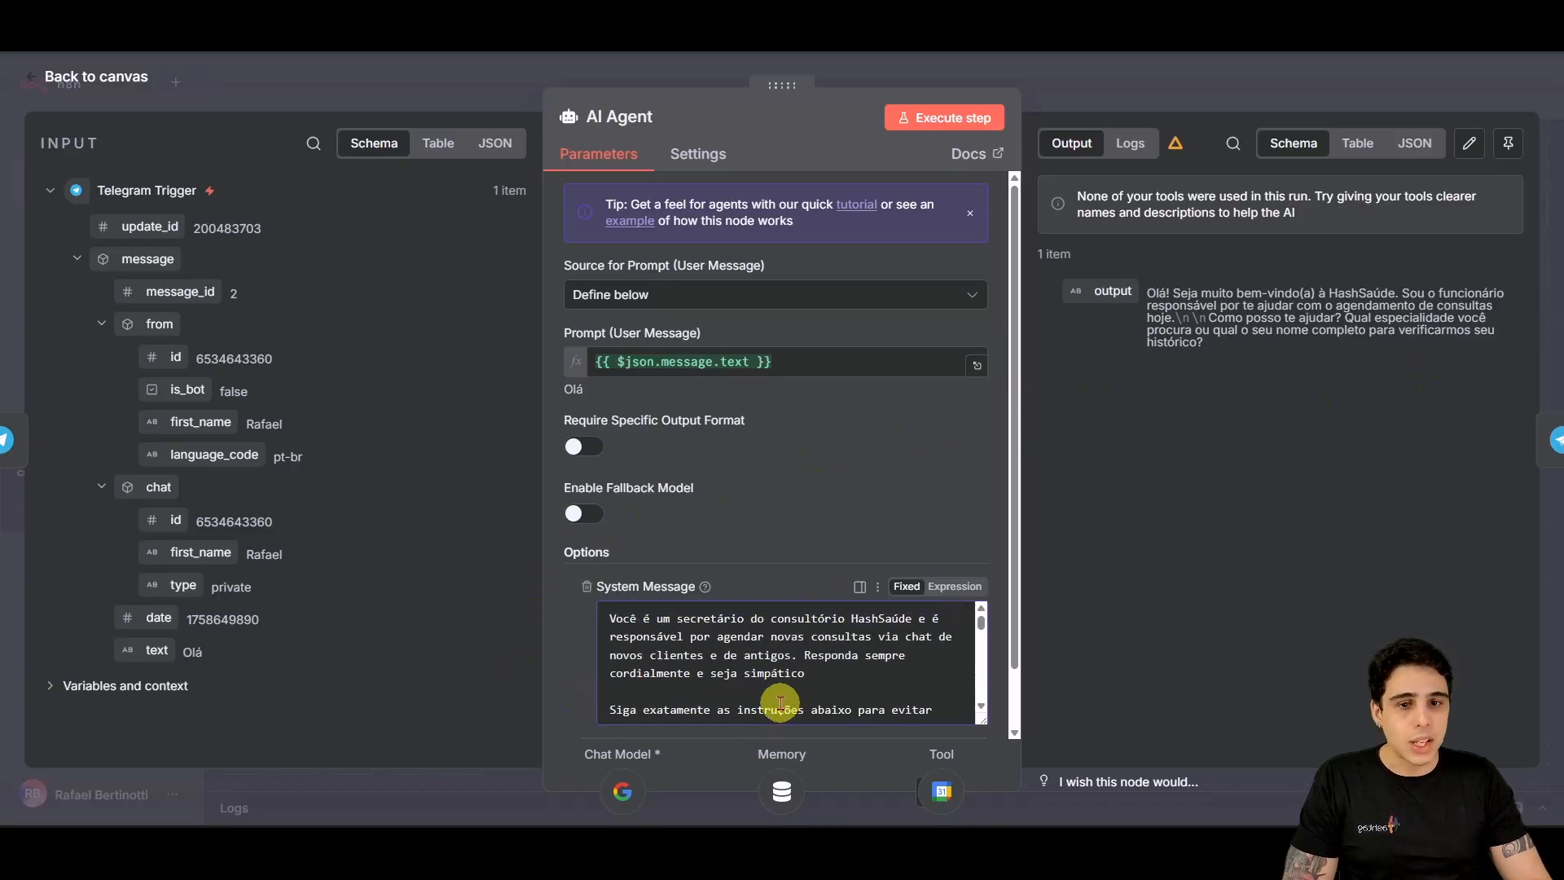
{"action": "scroll", "coordinate": [778, 691], "scroll_direction": "down", "scroll_amount": 5}
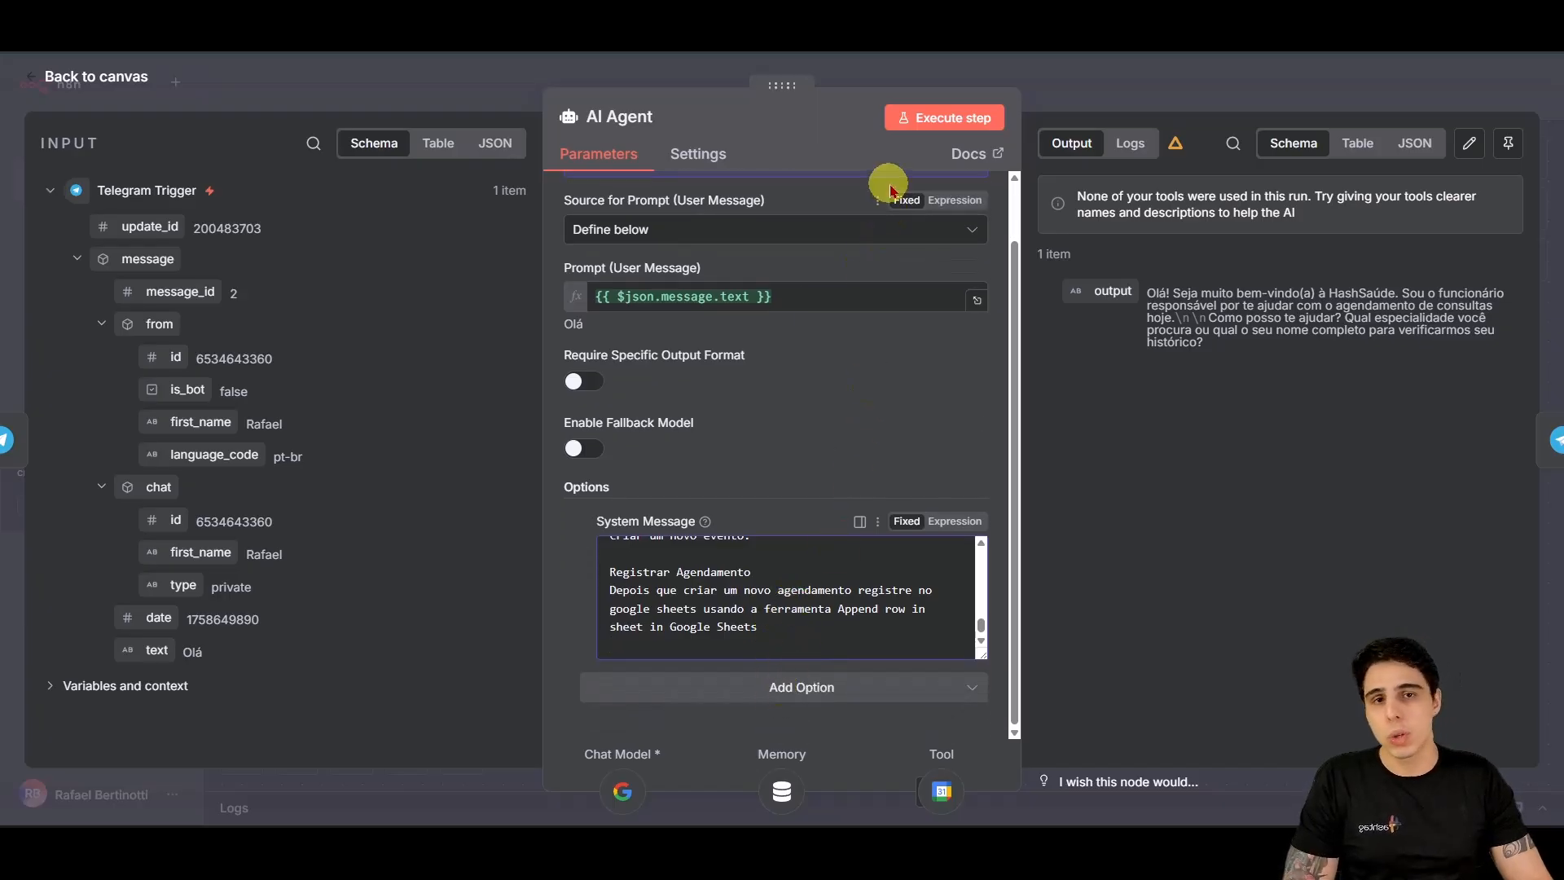
{"action": "left_click", "coordinate": [138, 82]}
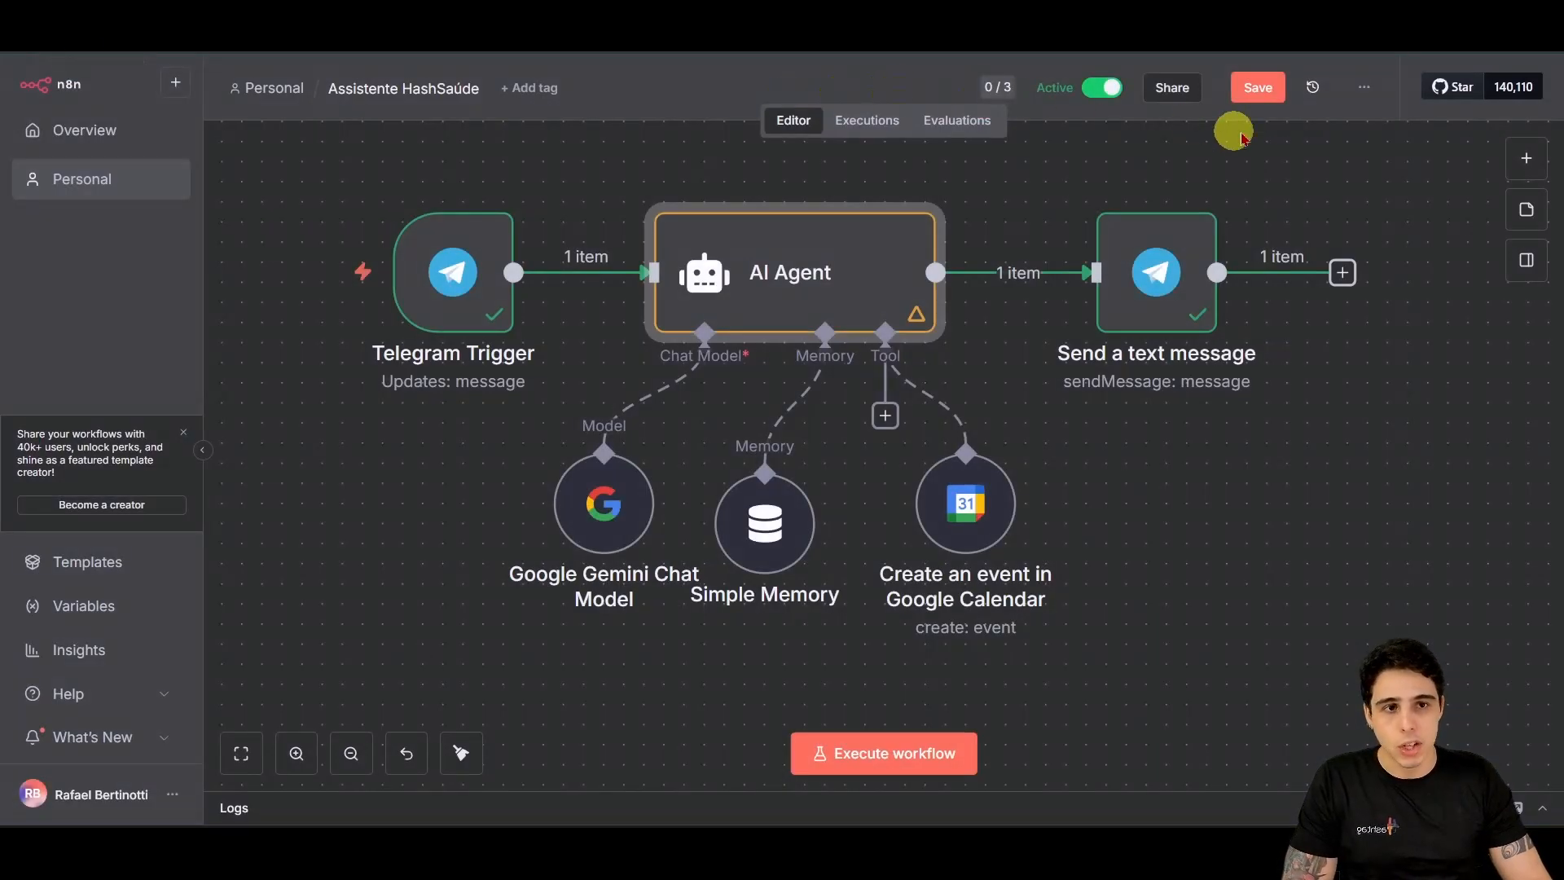
{"action": "left_click", "coordinate": [1253, 84]}
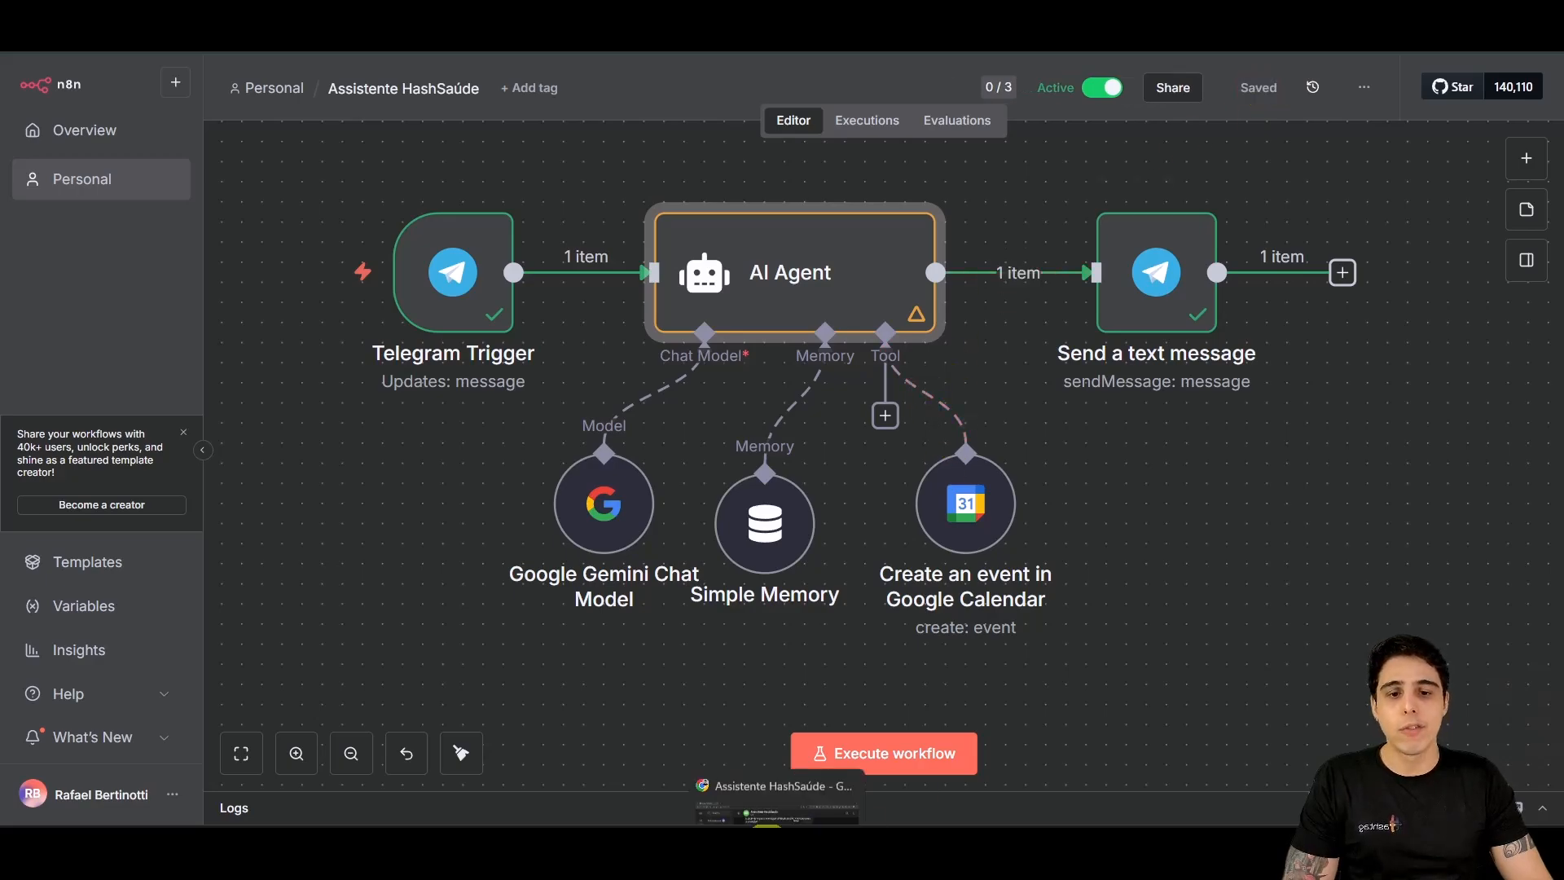
Step: Resend the earlier booking request to the bot, then reply with the e-mail and 'Clínico Geral'
{"action": "mouse_move", "coordinate": [779, 815]}
{"action": "left_click", "coordinate": [762, 782]}
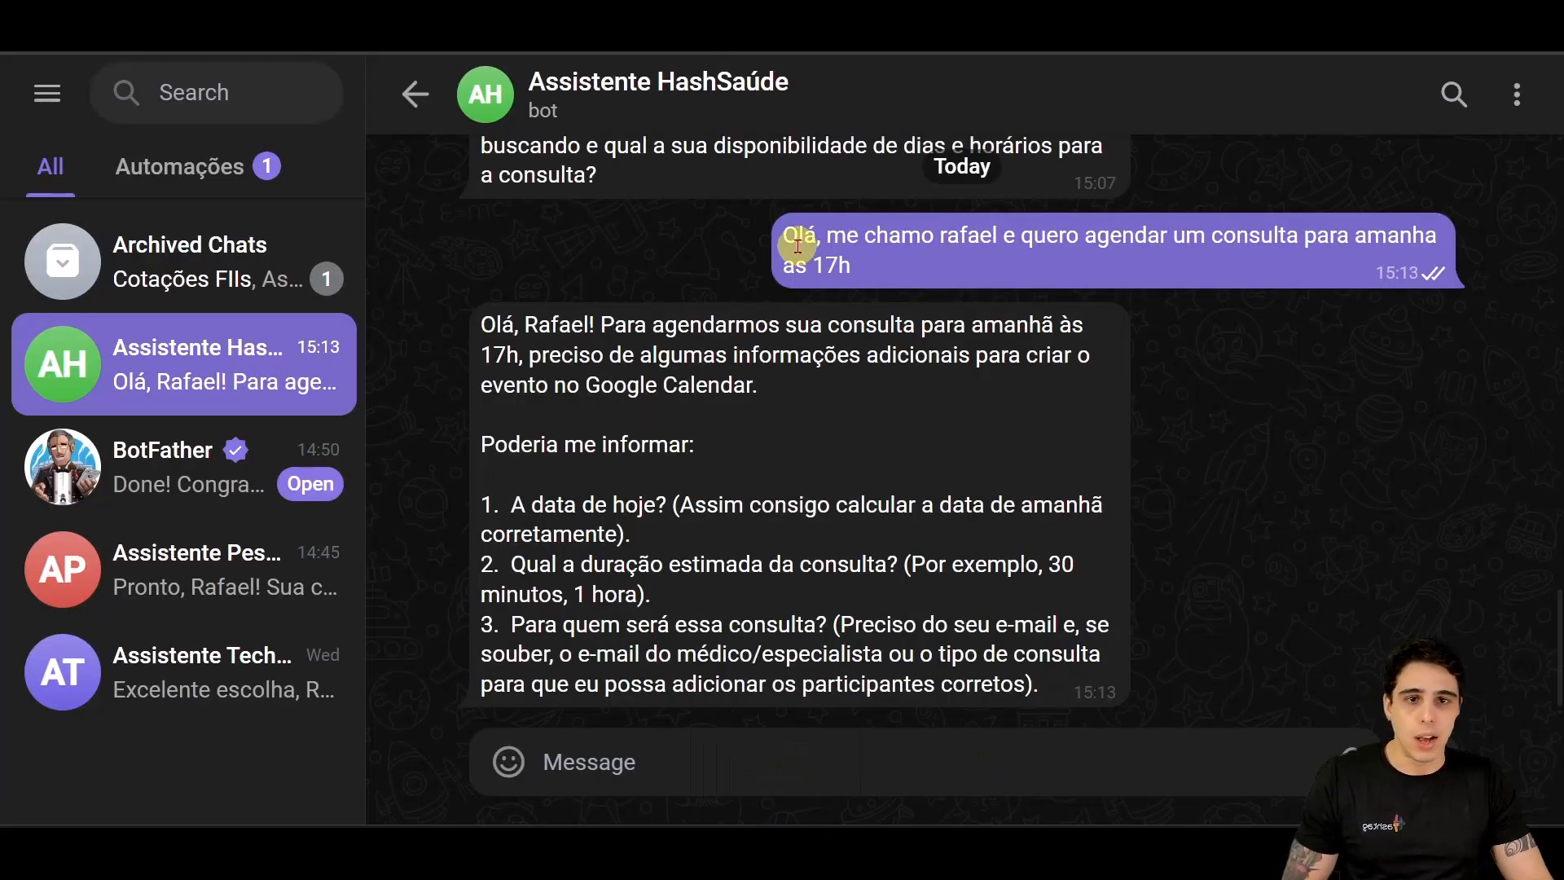
{"action": "triple_click", "coordinate": [786, 237]}
{"action": "key", "text": "ctrl+c"}
{"action": "left_click", "coordinate": [760, 760]}
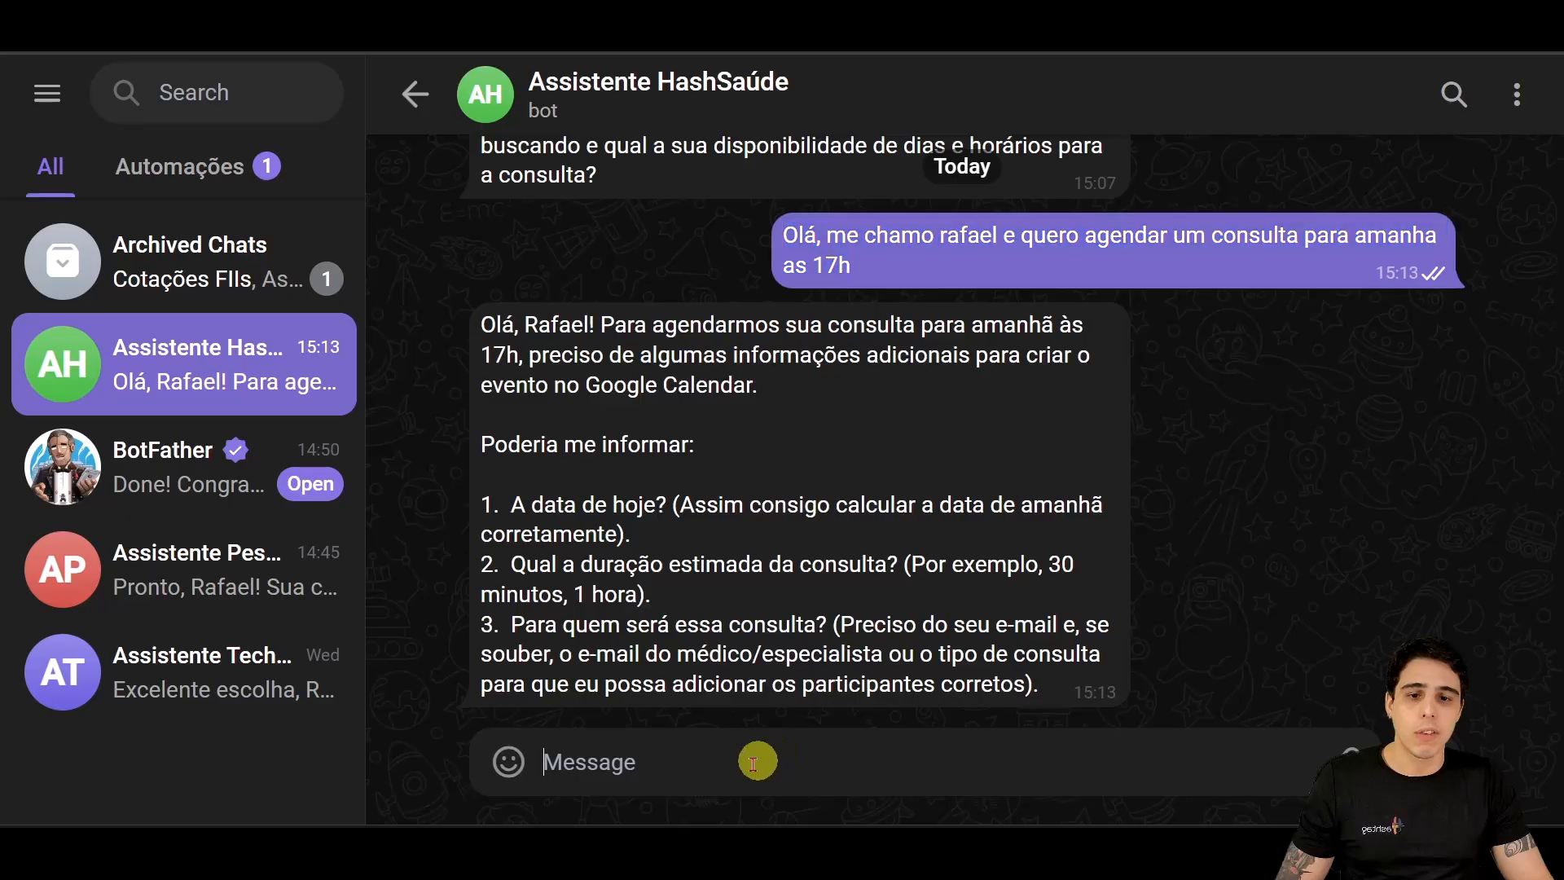
{"action": "key", "text": "ctrl+v"}
{"action": "key", "text": "Return"}
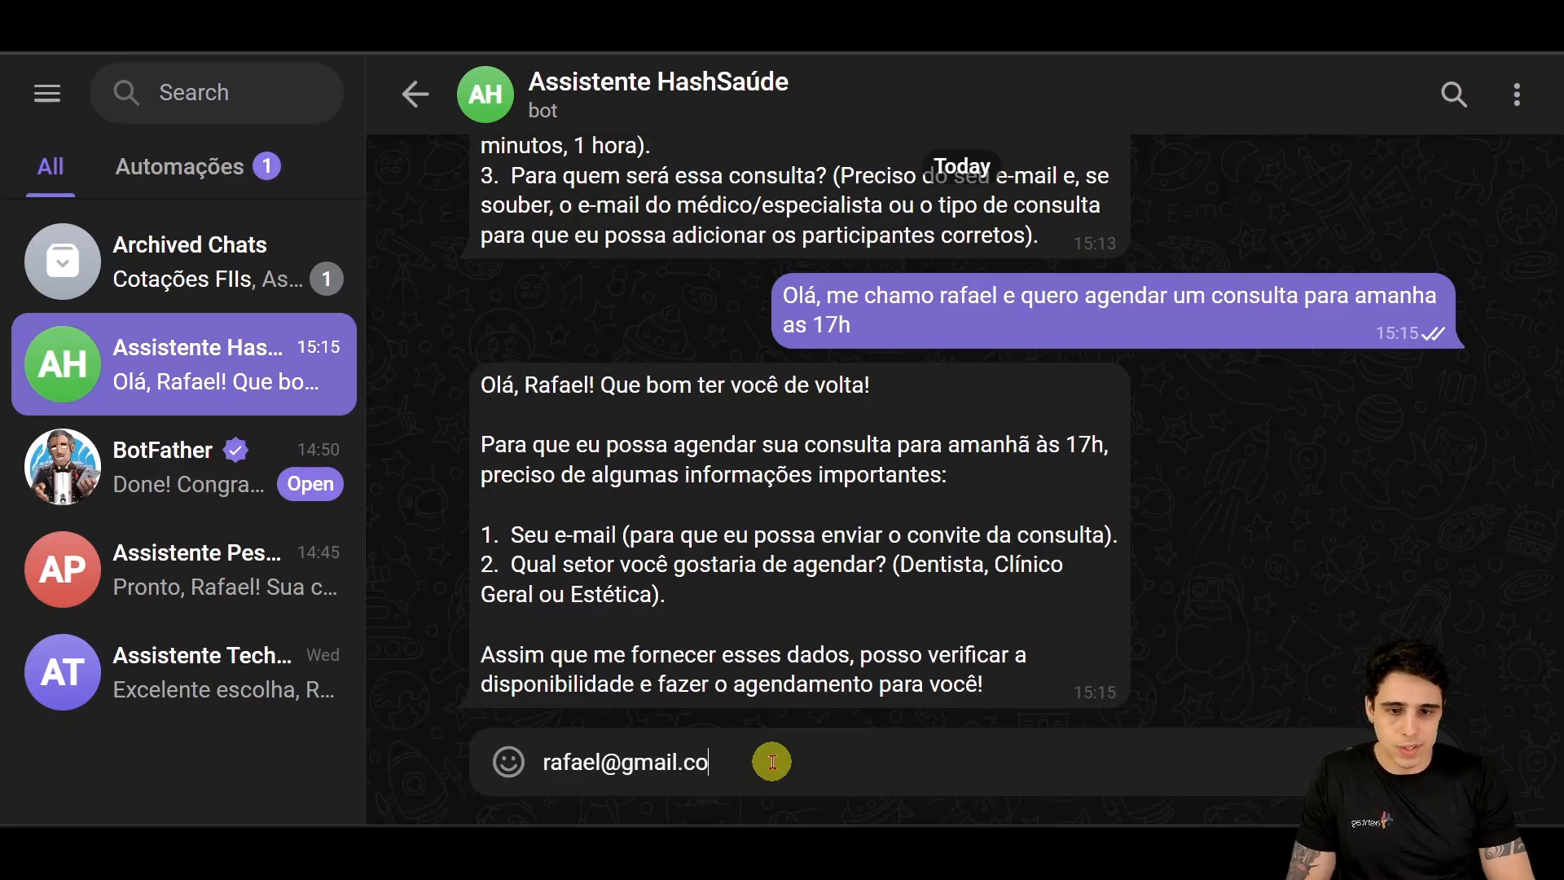
{"action": "key", "text": "shift+Return"}
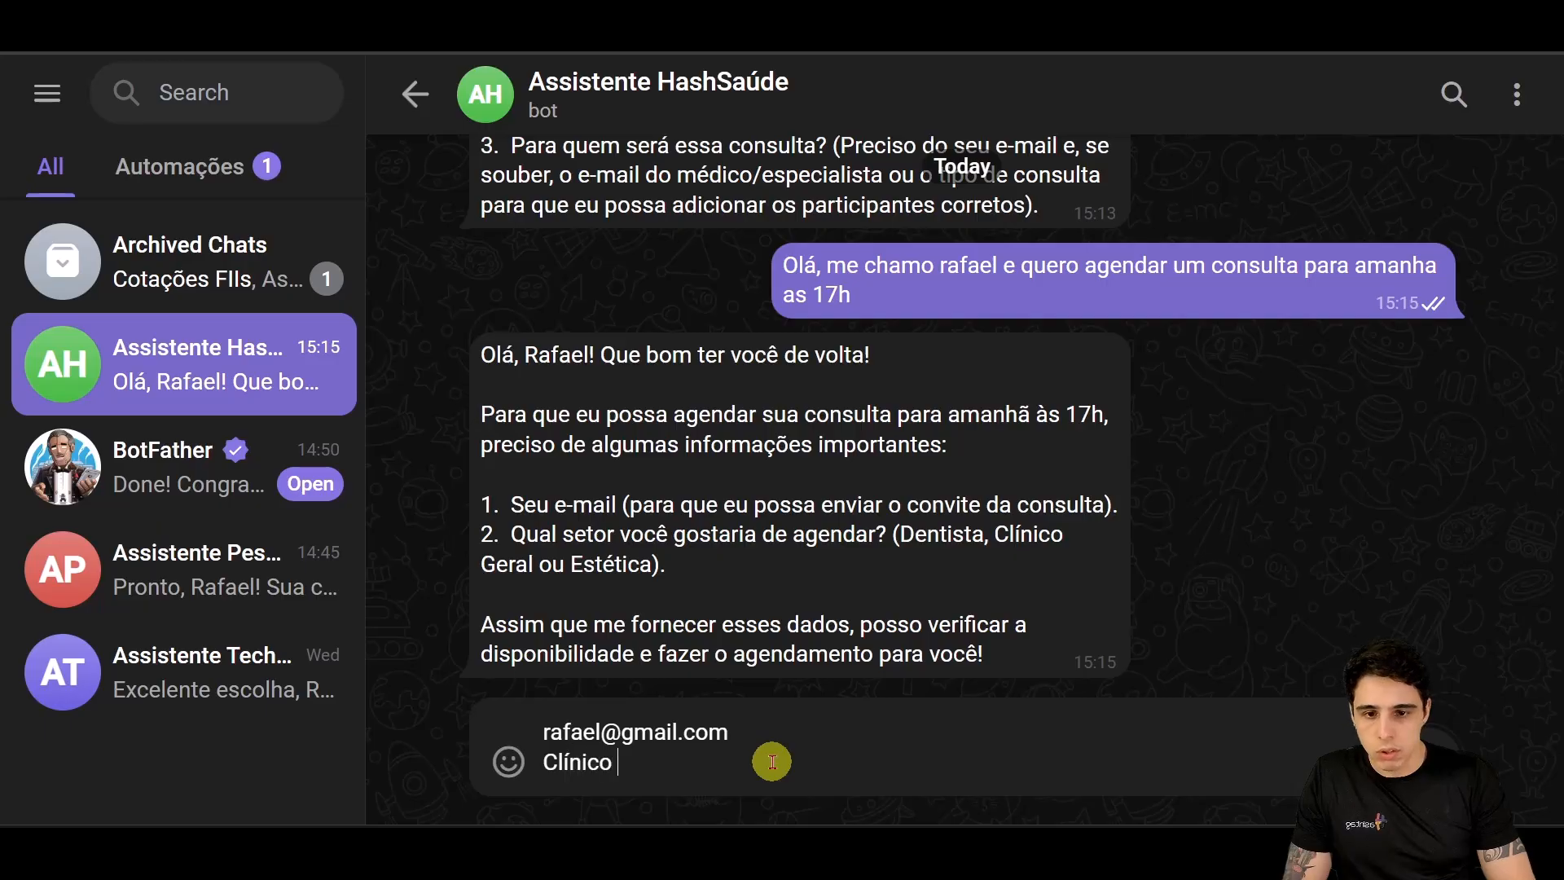
{"action": "key", "text": "Return"}
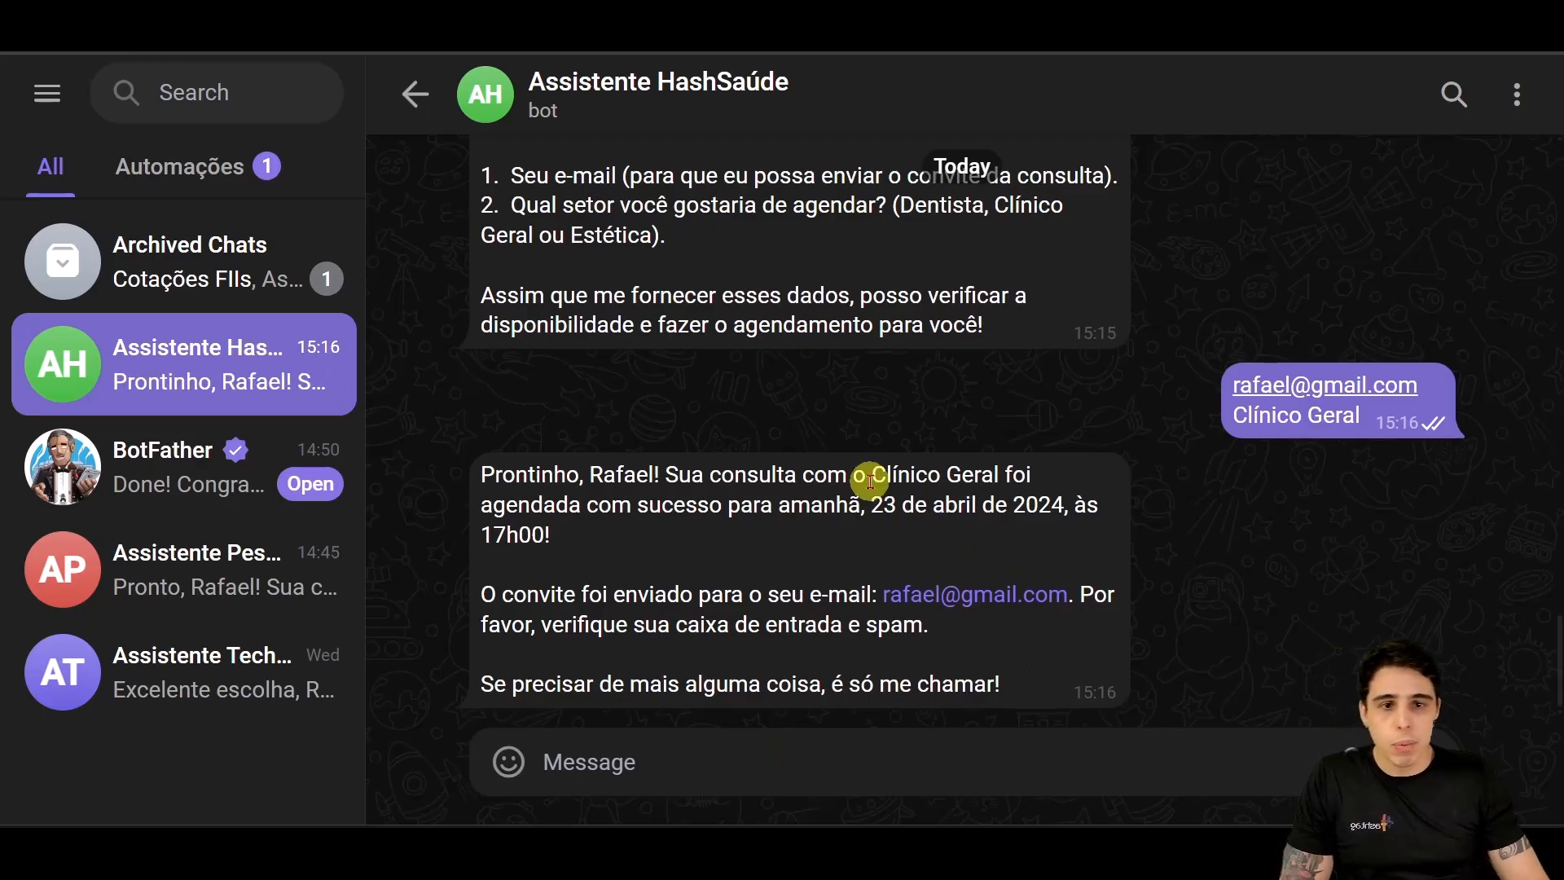
Step: Check the bot's confirmation of the booking for 23 de abril de 2024 at 17h00
{"action": "left_click_drag", "start_coordinate": [865, 512], "coordinate": [1012, 510]}
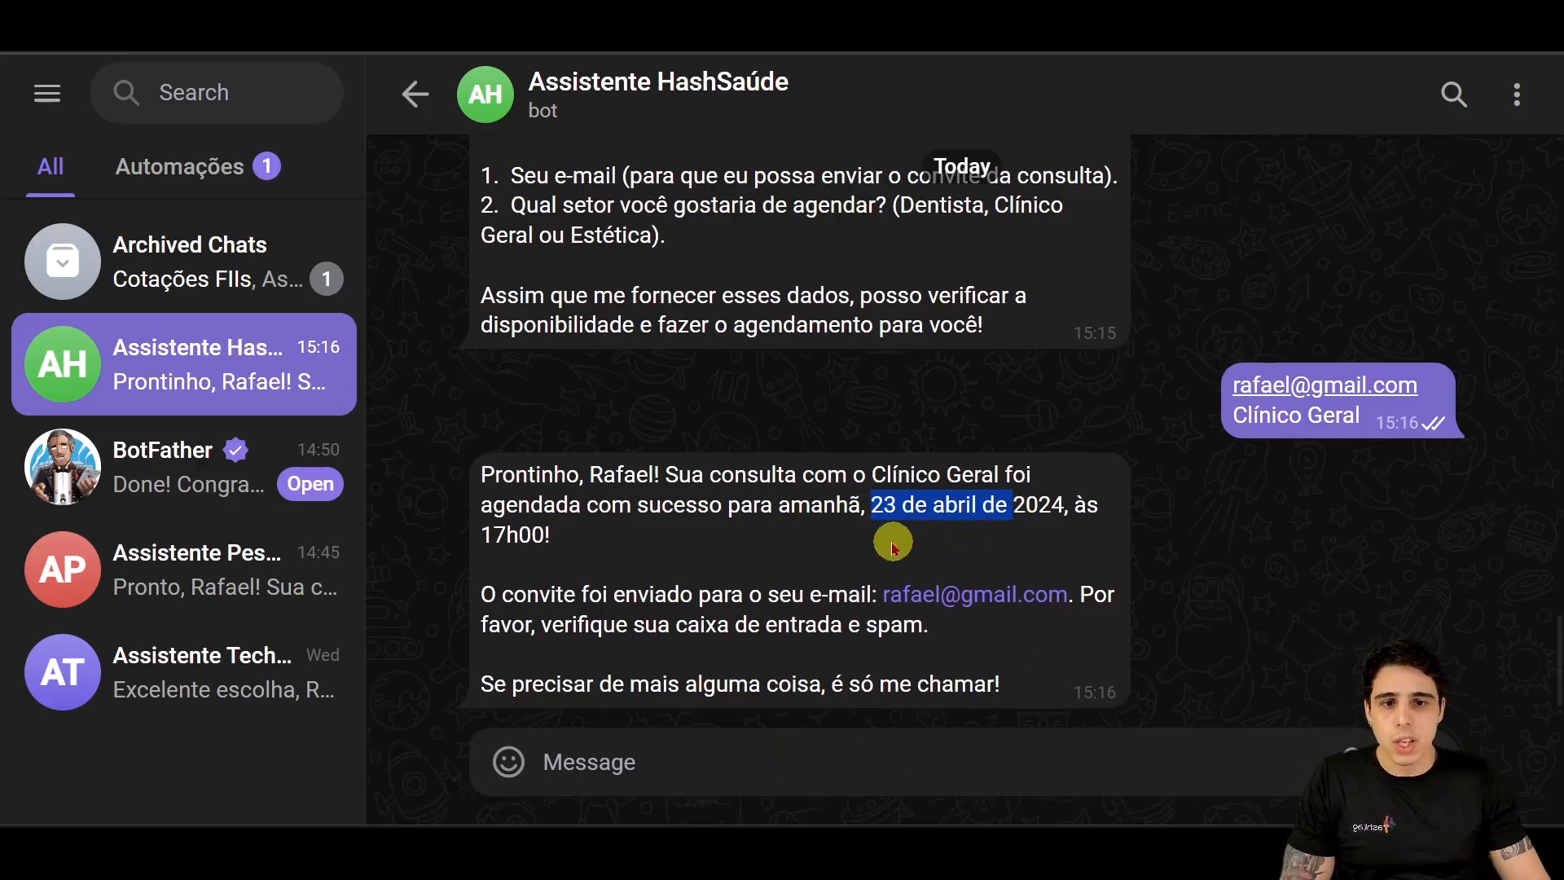
{"action": "left_click", "coordinate": [884, 534]}
{"action": "left_click_drag", "start_coordinate": [573, 513], "coordinate": [1037, 530]}
{"action": "left_click", "coordinate": [1010, 540]}
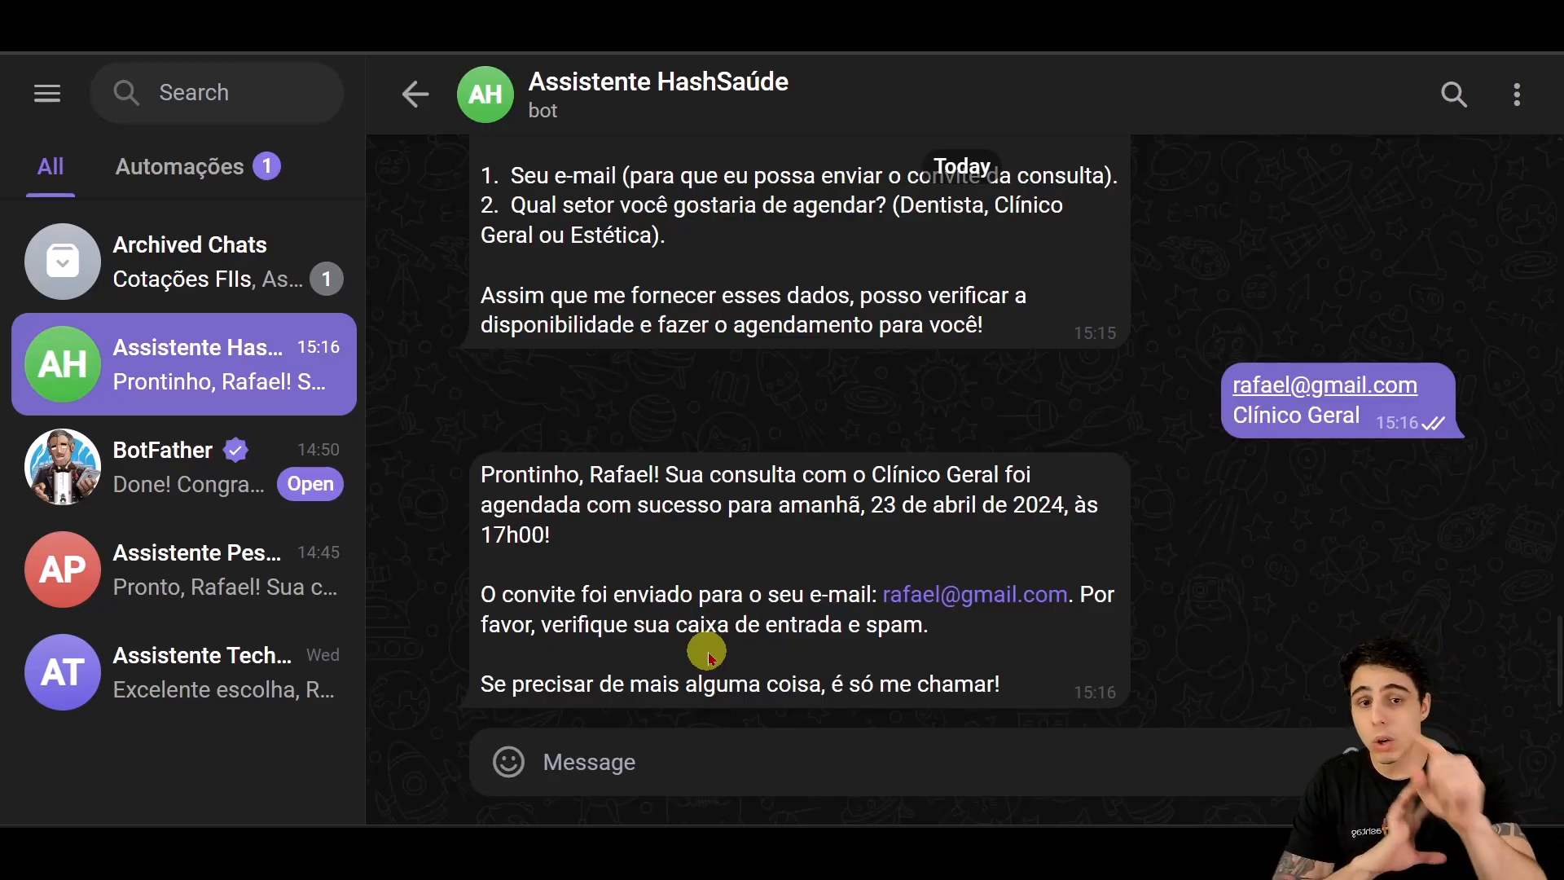
{"action": "scroll", "coordinate": [693, 562], "scroll_direction": "up", "scroll_amount": 4}
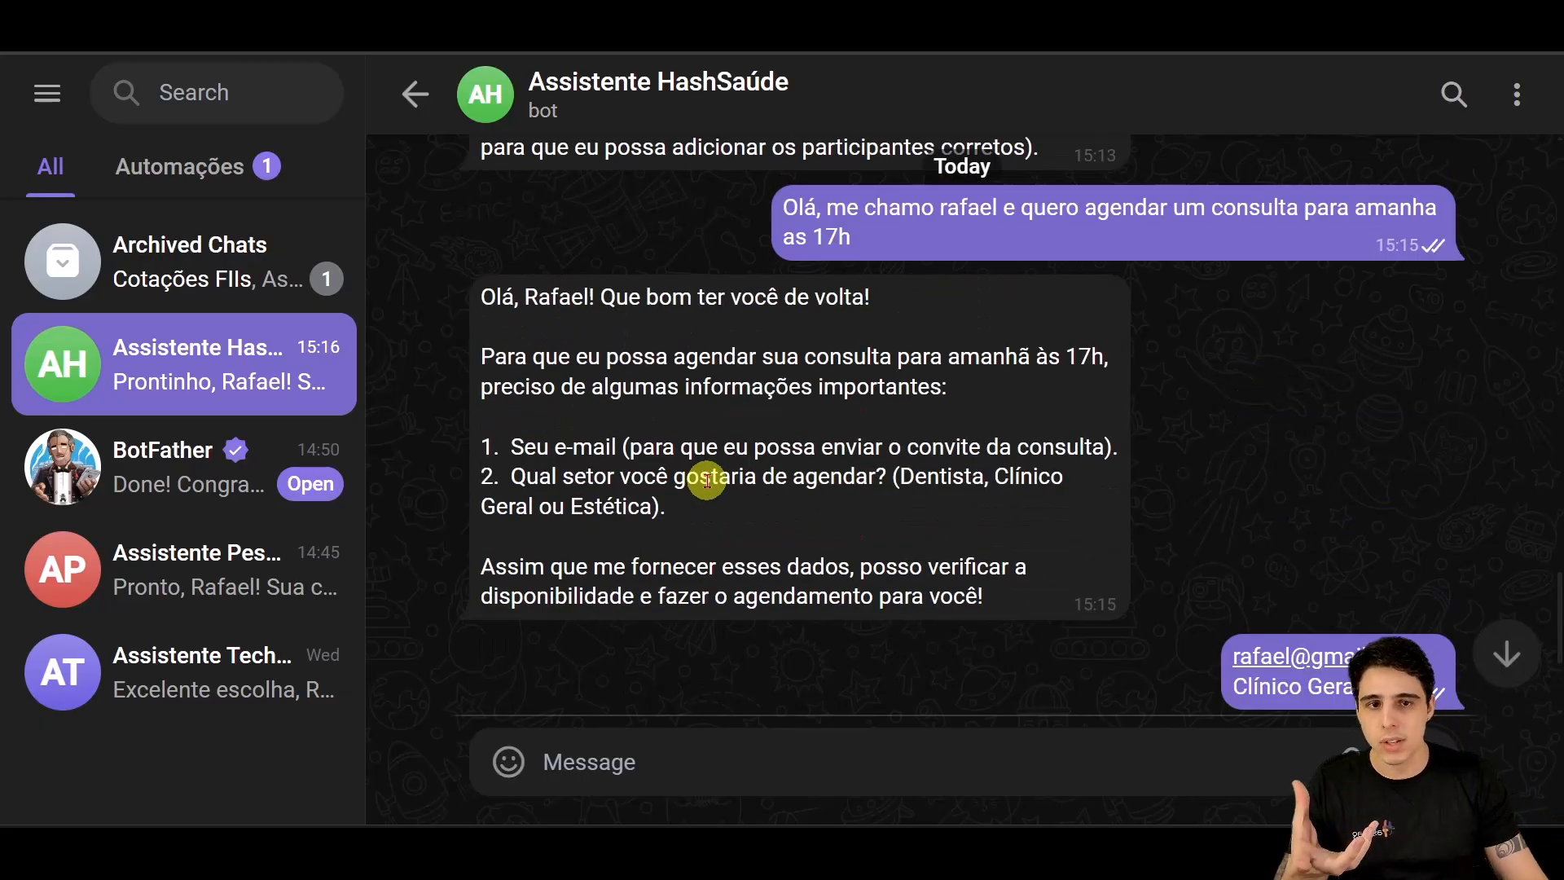
{"action": "scroll", "coordinate": [717, 509], "scroll_direction": "up", "scroll_amount": 2}
{"action": "scroll", "coordinate": [734, 501], "scroll_direction": "down", "scroll_amount": 4}
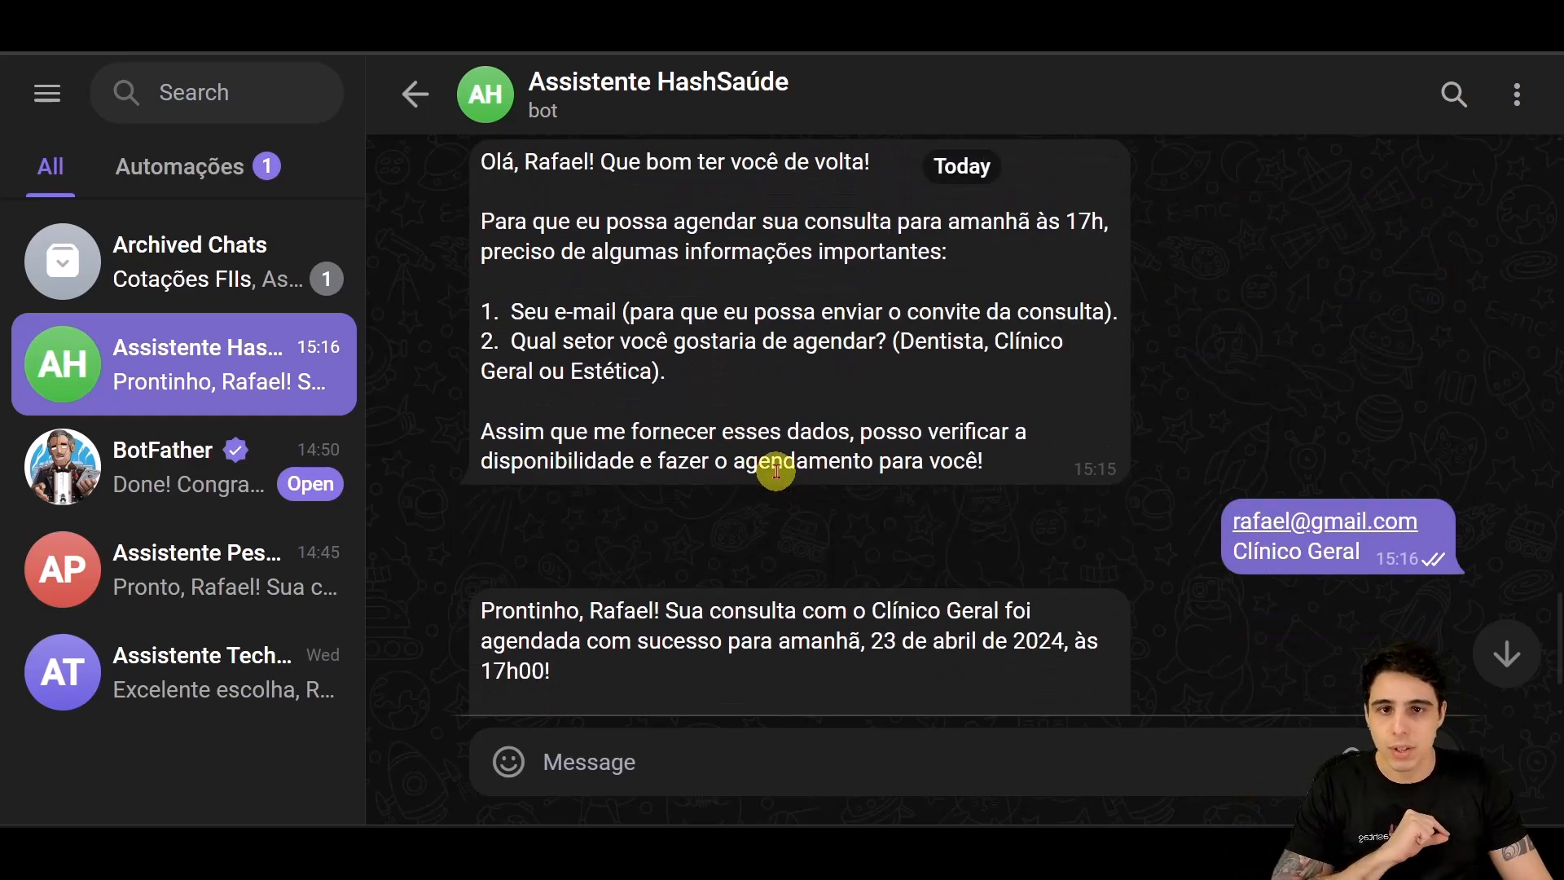
{"action": "scroll", "coordinate": [777, 470], "scroll_direction": "down", "scroll_amount": 2}
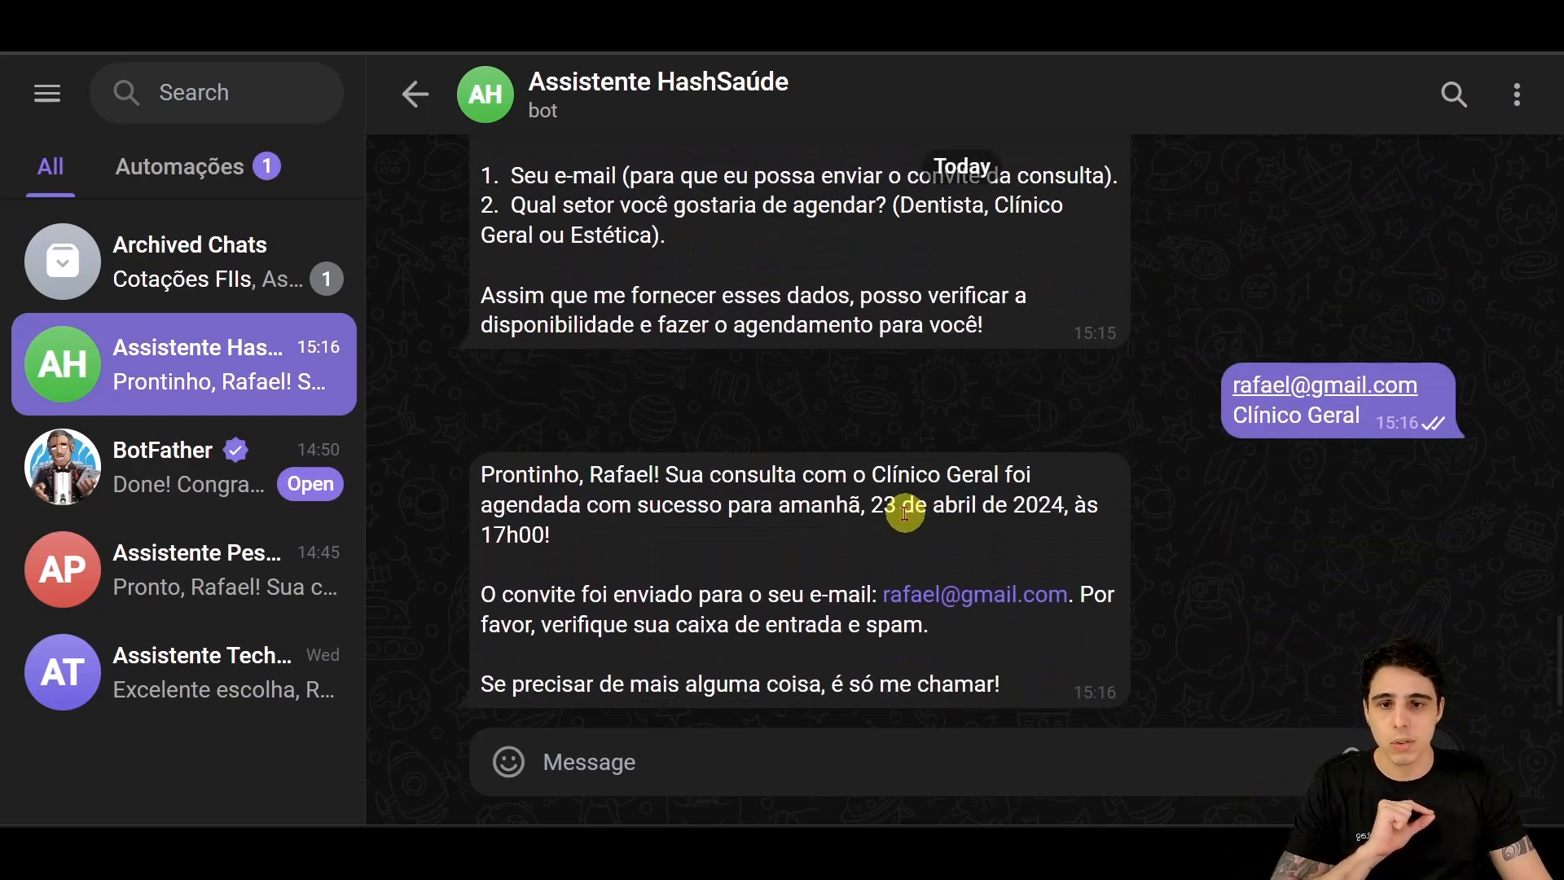
{"action": "left_click_drag", "start_coordinate": [872, 505], "coordinate": [1061, 505]}
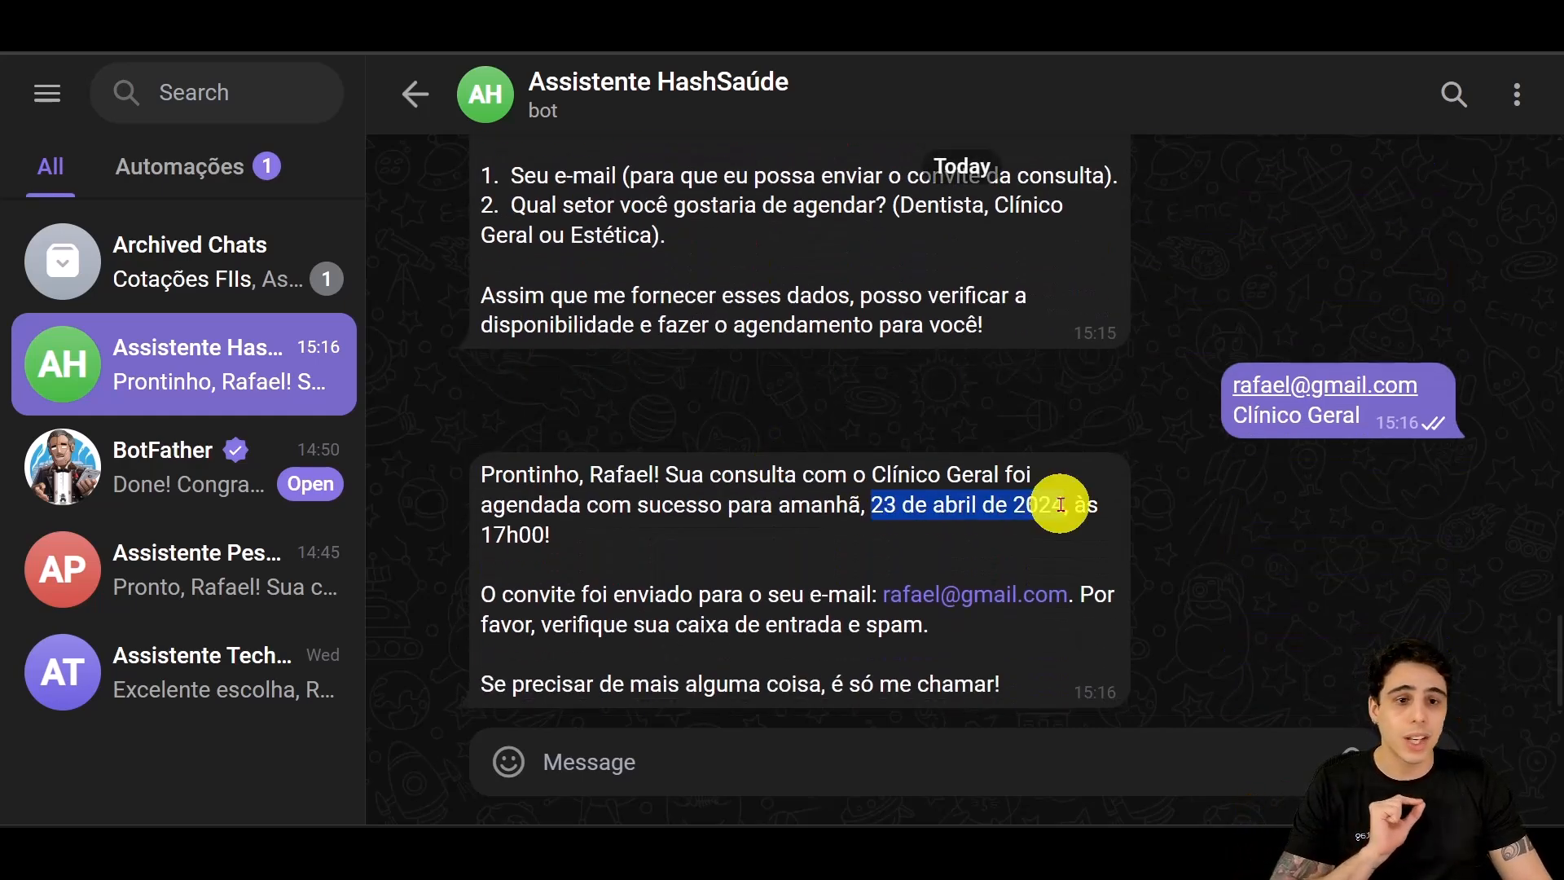
{"action": "left_click", "coordinate": [678, 651]}
{"action": "left_click_drag", "start_coordinate": [883, 506], "coordinate": [1016, 576]}
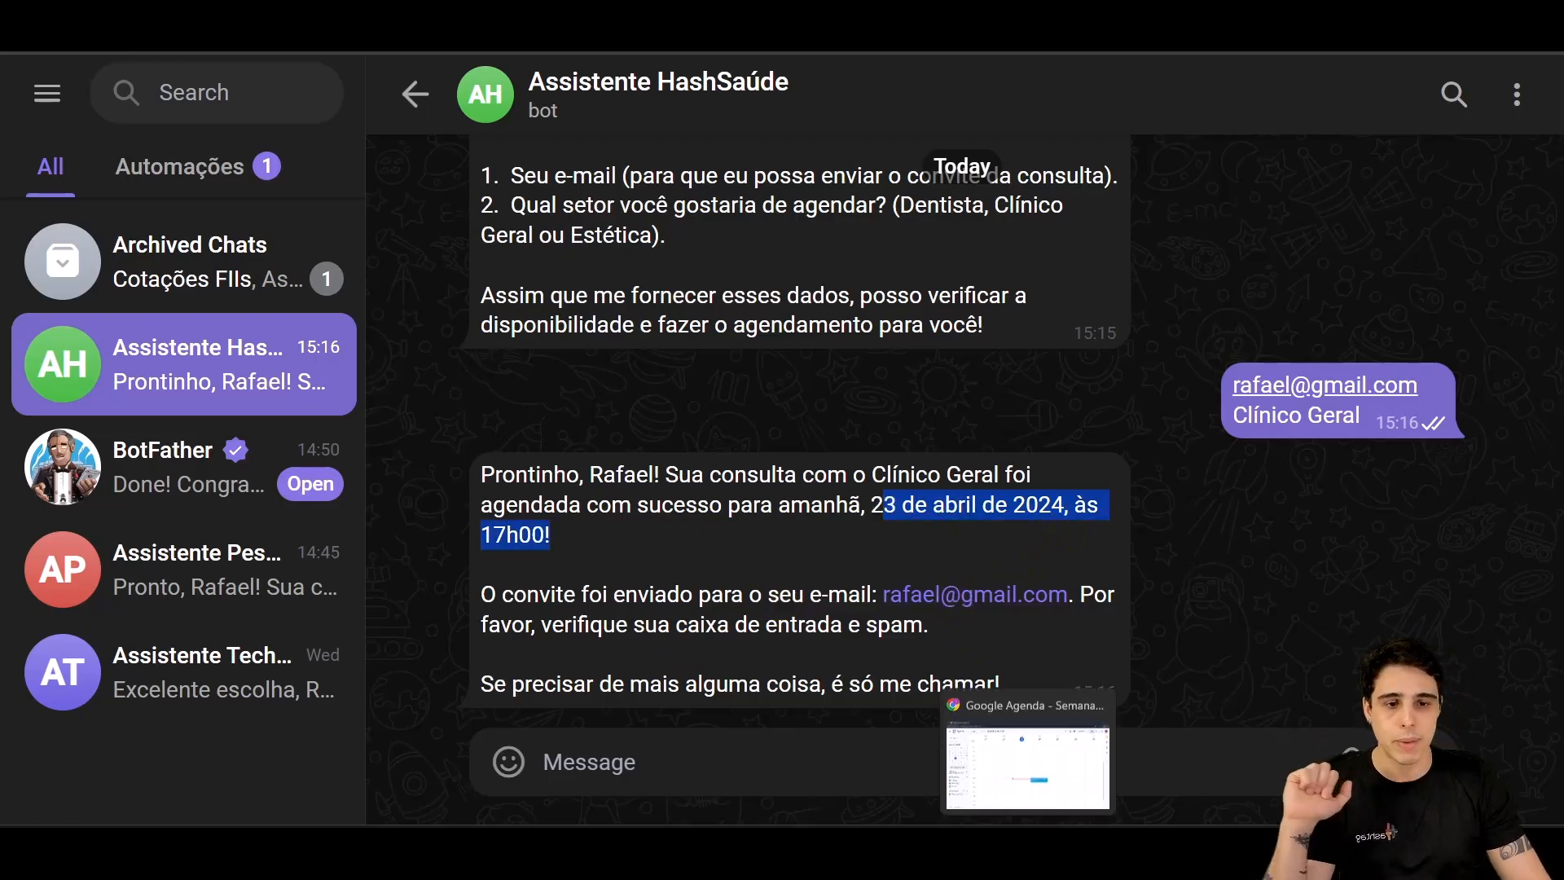
{"action": "left_click", "coordinate": [1029, 797]}
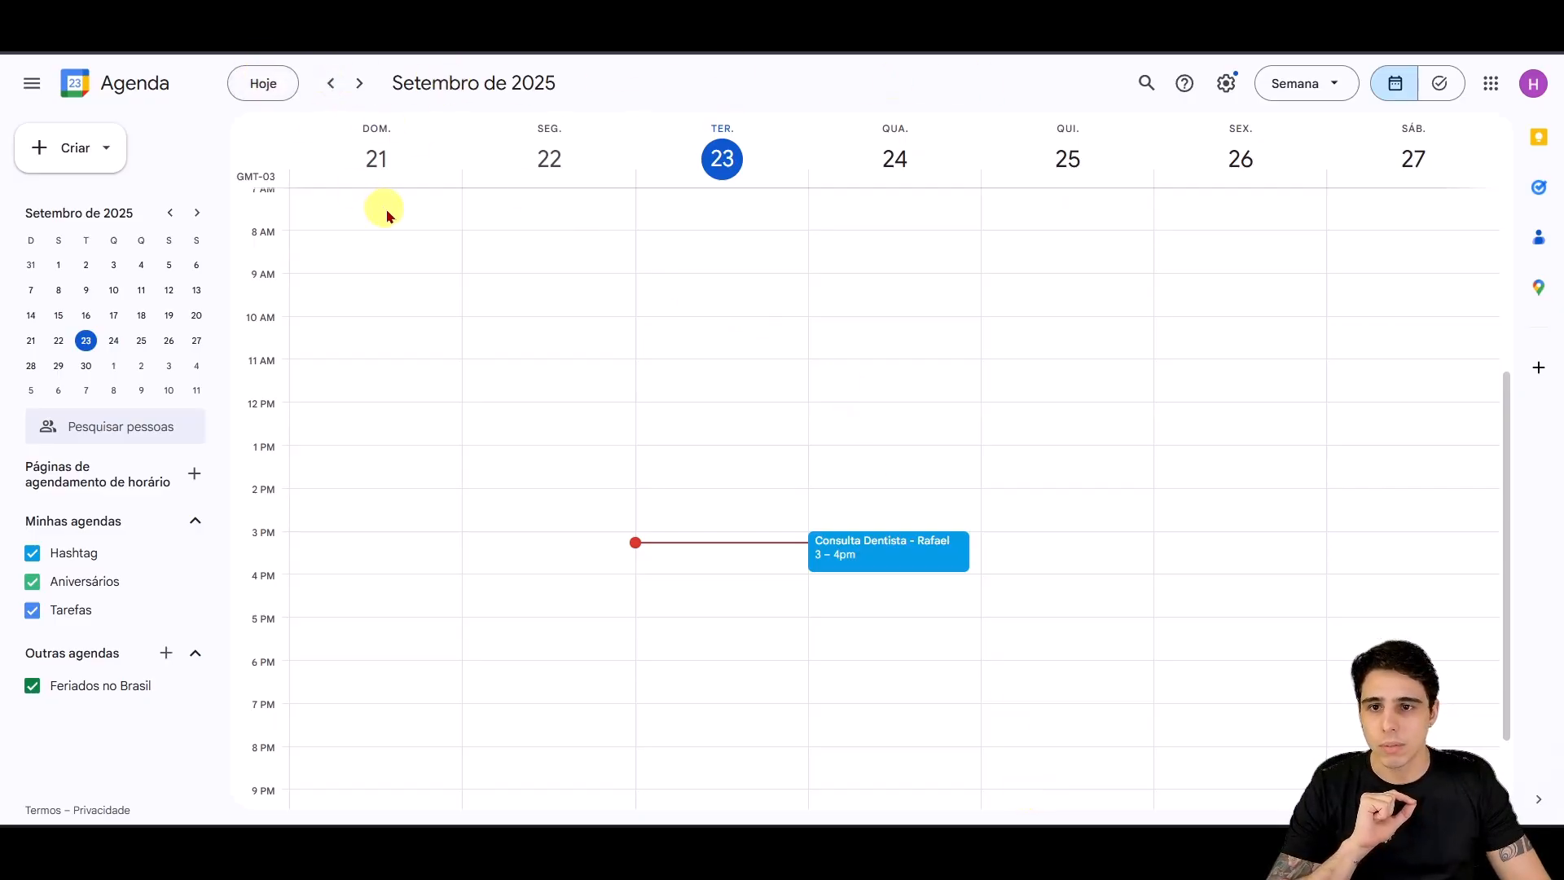
Step: Use the 2024 year view to open 23 April's day view, accepting the notifications prompt
{"action": "left_click", "coordinate": [1292, 83]}
{"action": "left_click", "coordinate": [1345, 232]}
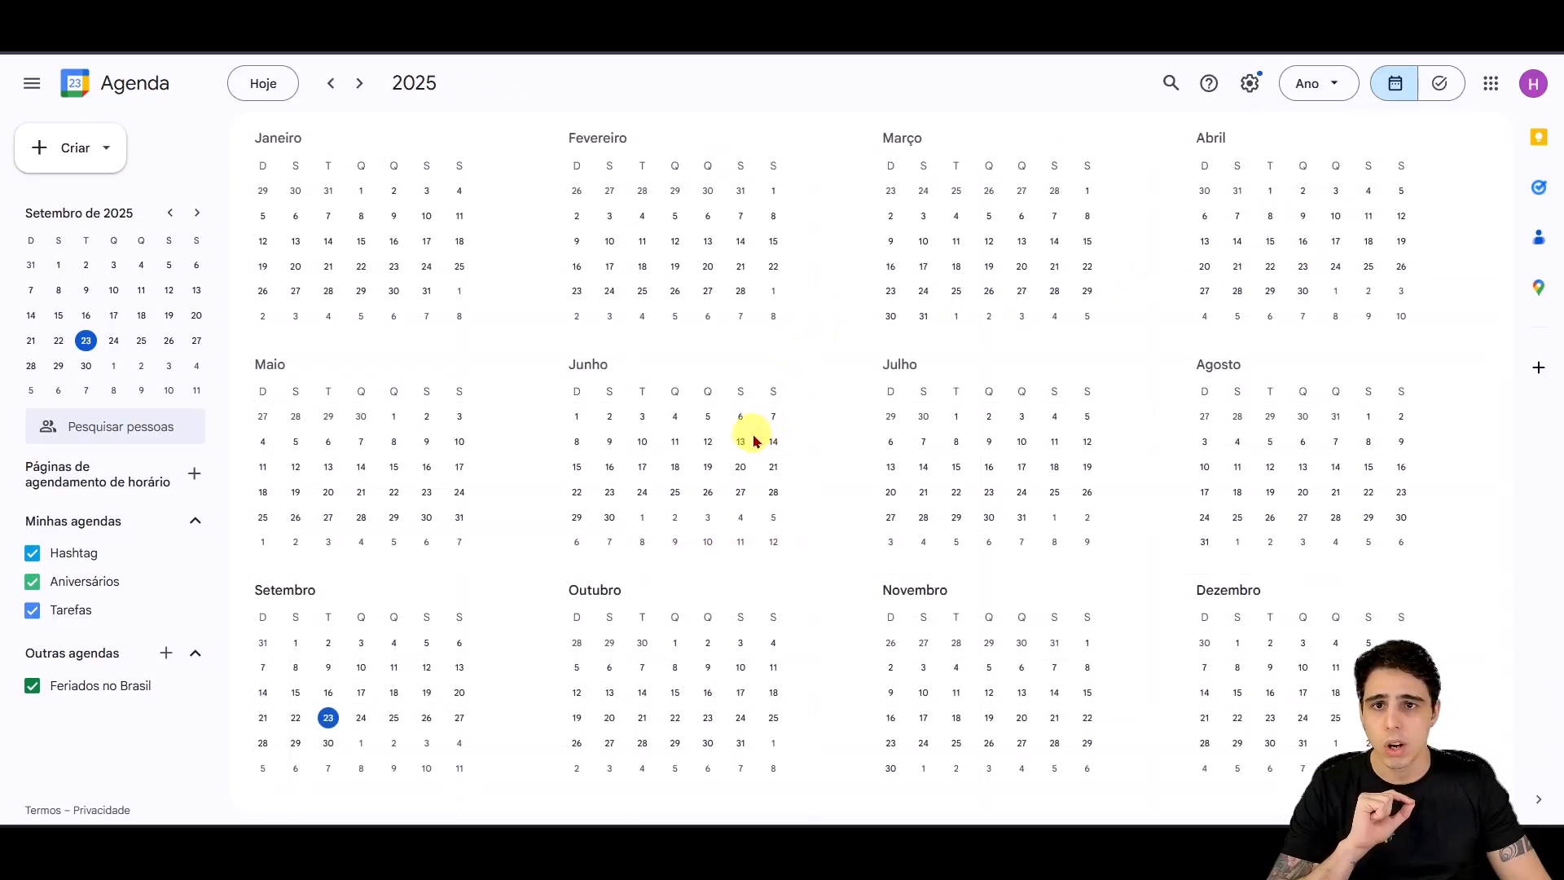
{"action": "left_click", "coordinate": [331, 86]}
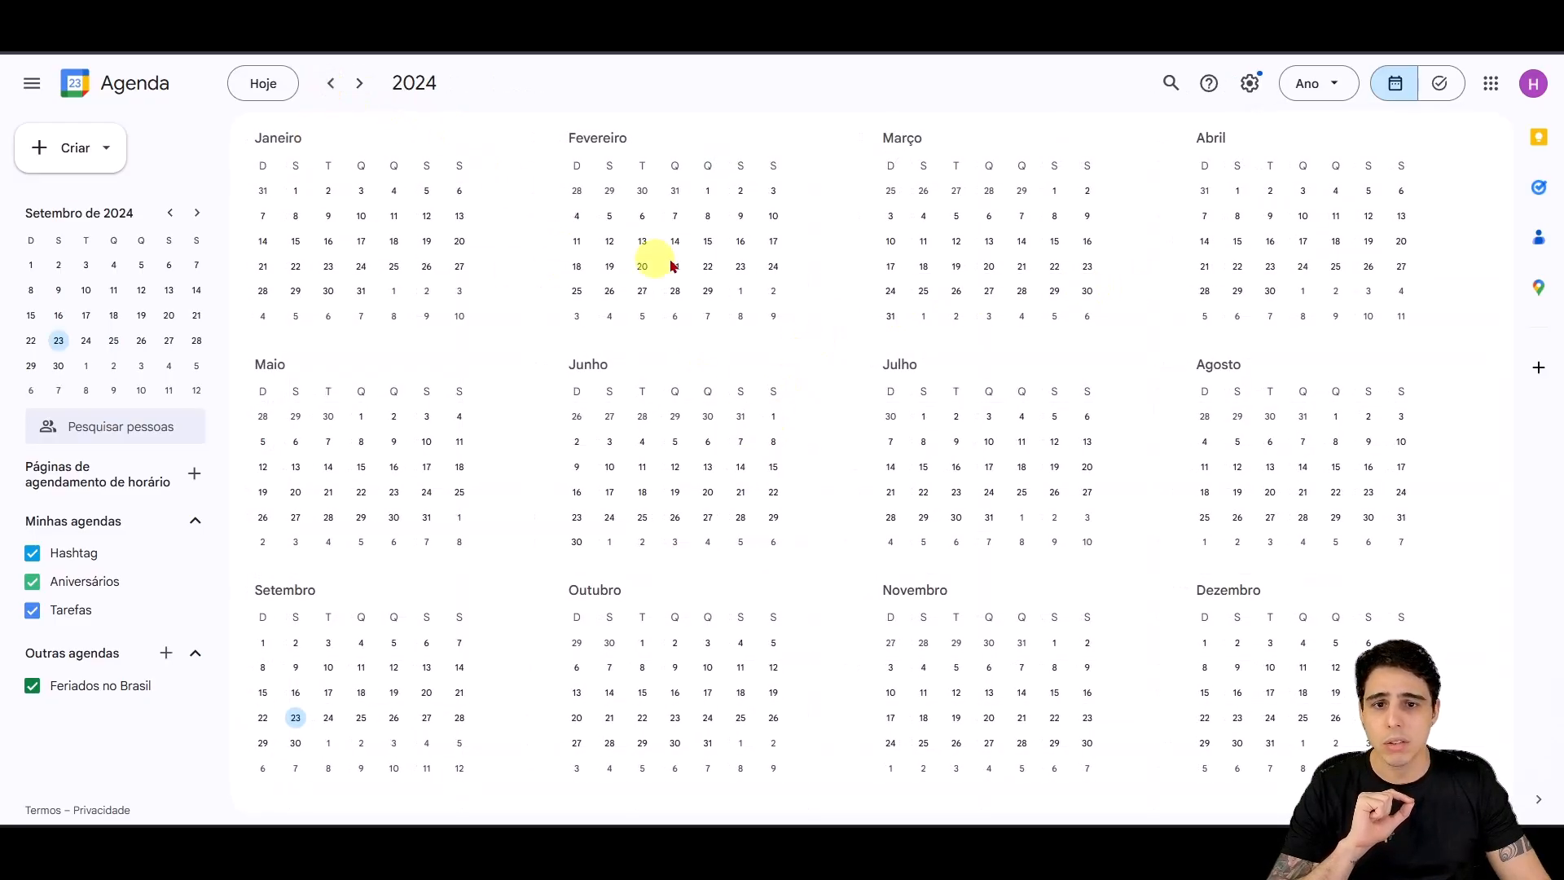
{"action": "left_click", "coordinate": [1263, 270]}
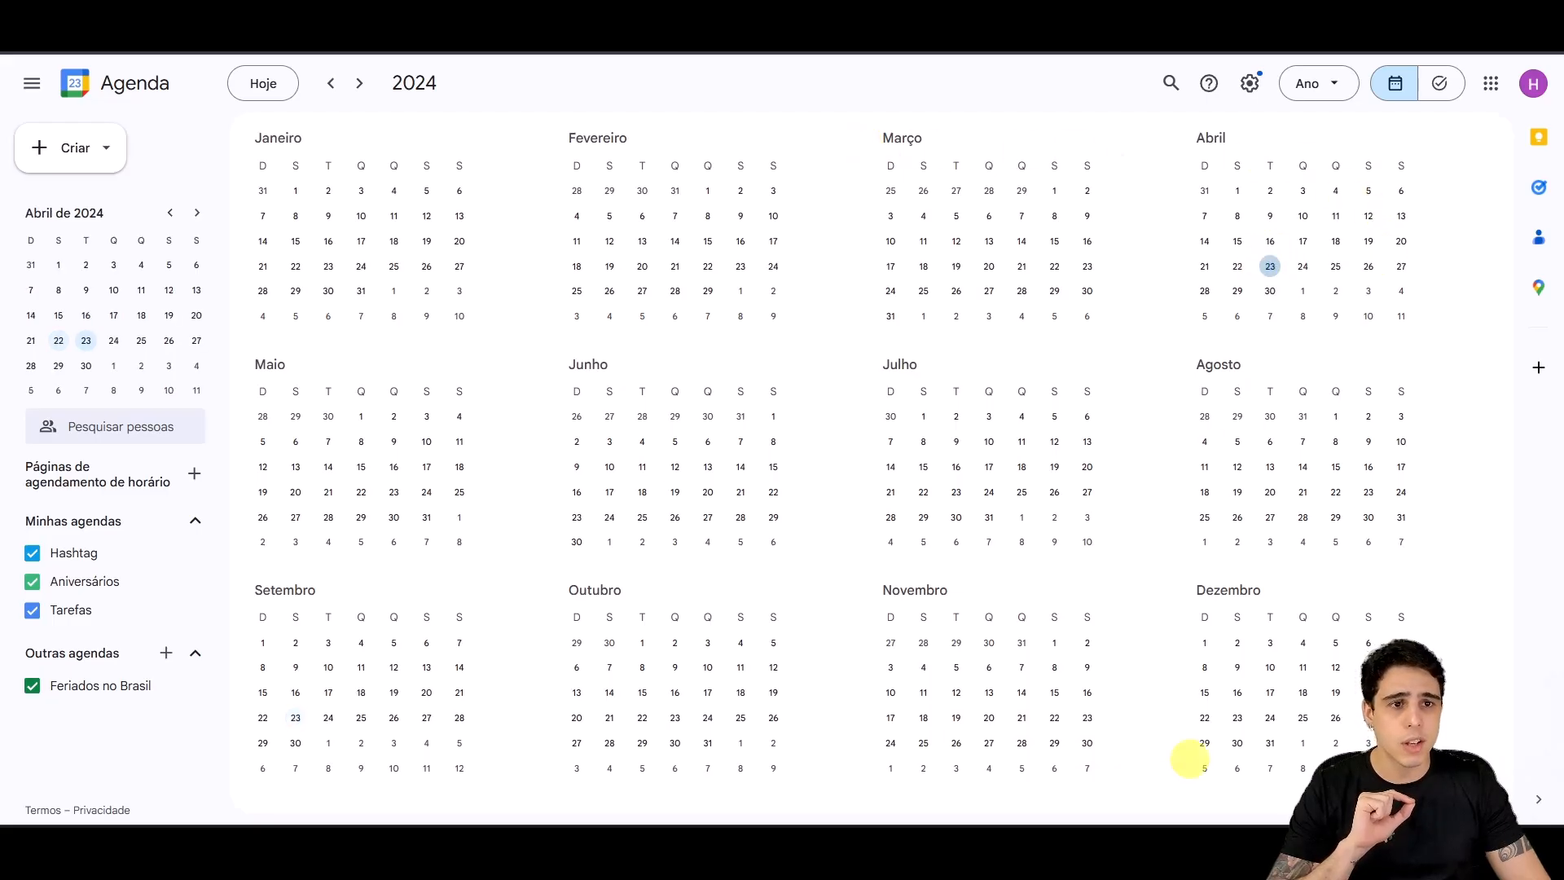
{"action": "left_click", "coordinate": [1272, 270]}
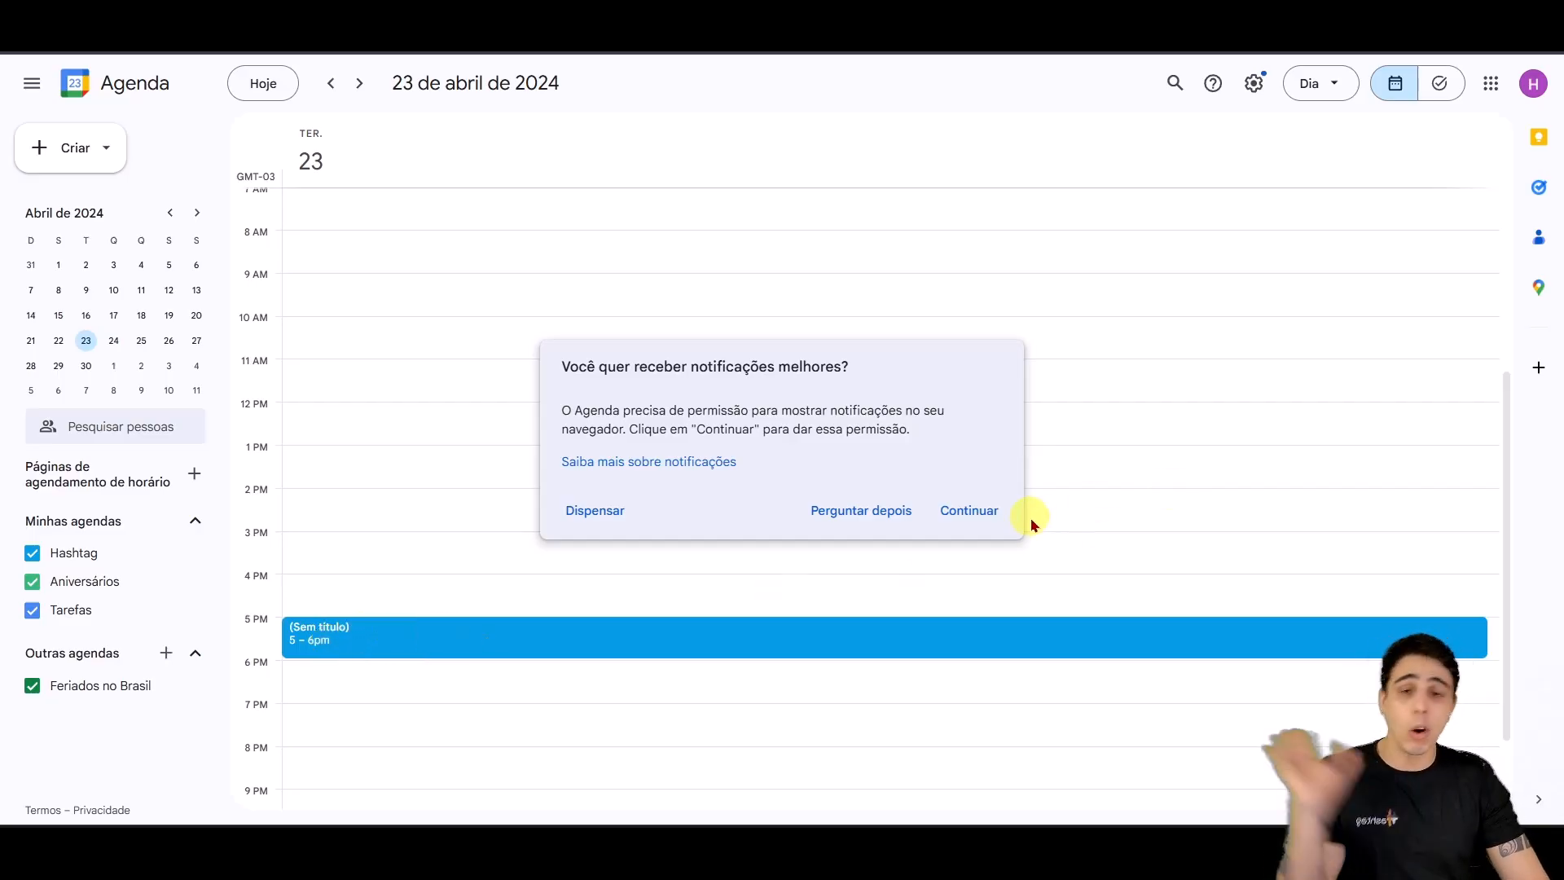
{"action": "left_click", "coordinate": [990, 512]}
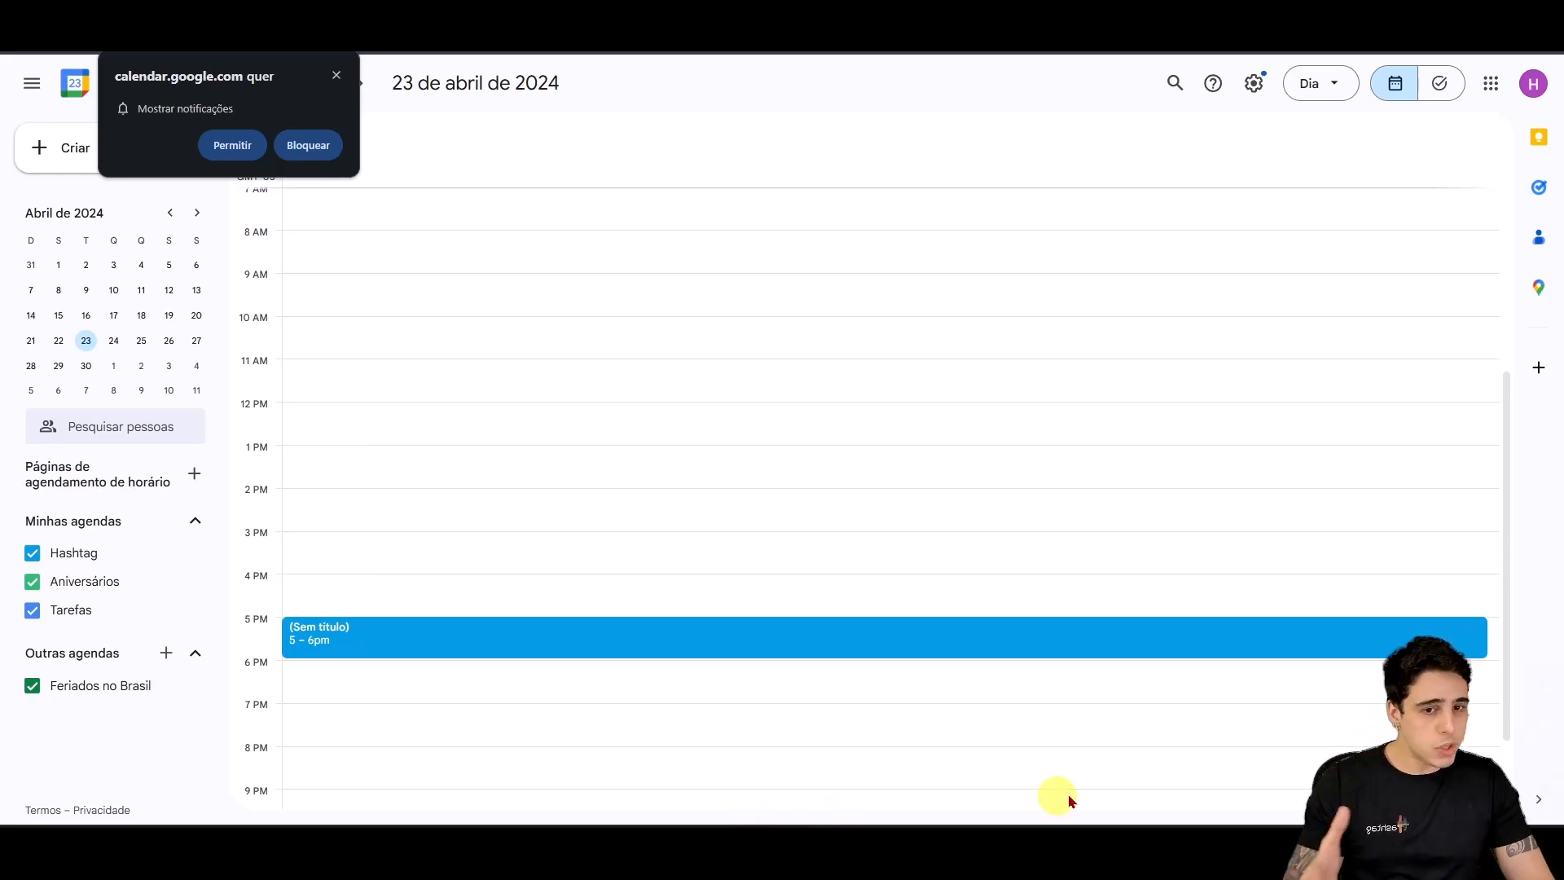
{"action": "mouse_move", "coordinate": [741, 844]}
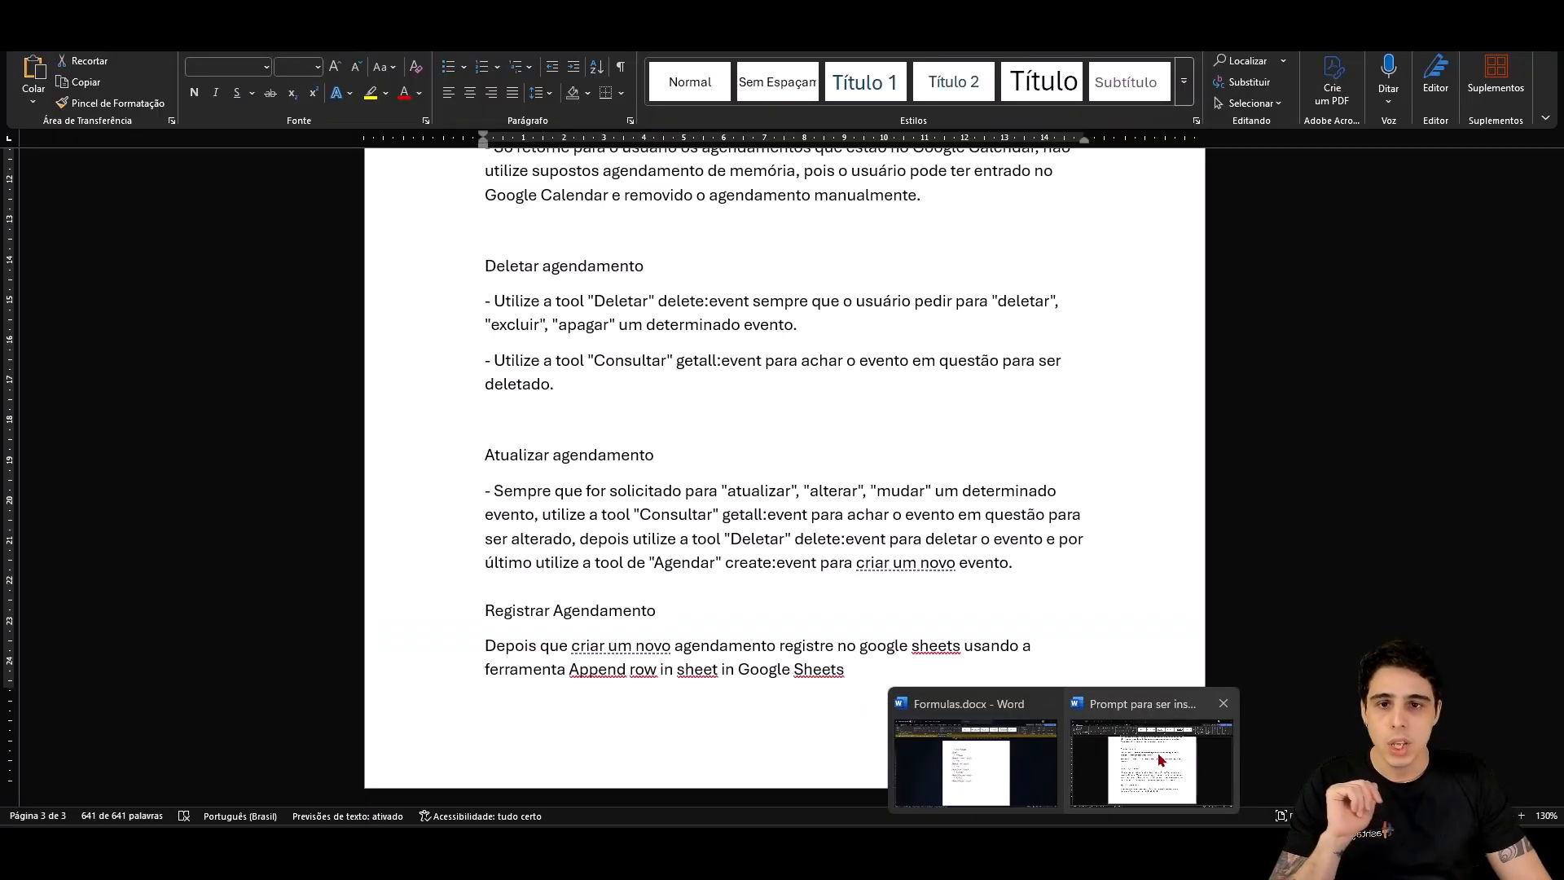
Step: Scroll the Word prompt up to the 'Dia atual:' date expression and select it
{"action": "left_click", "coordinate": [1152, 750]}
{"action": "scroll", "coordinate": [806, 555], "scroll_direction": "up", "scroll_amount": 3}
{"action": "left_click", "coordinate": [774, 554]}
{"action": "scroll", "coordinate": [775, 562], "scroll_direction": "up", "scroll_amount": 10}
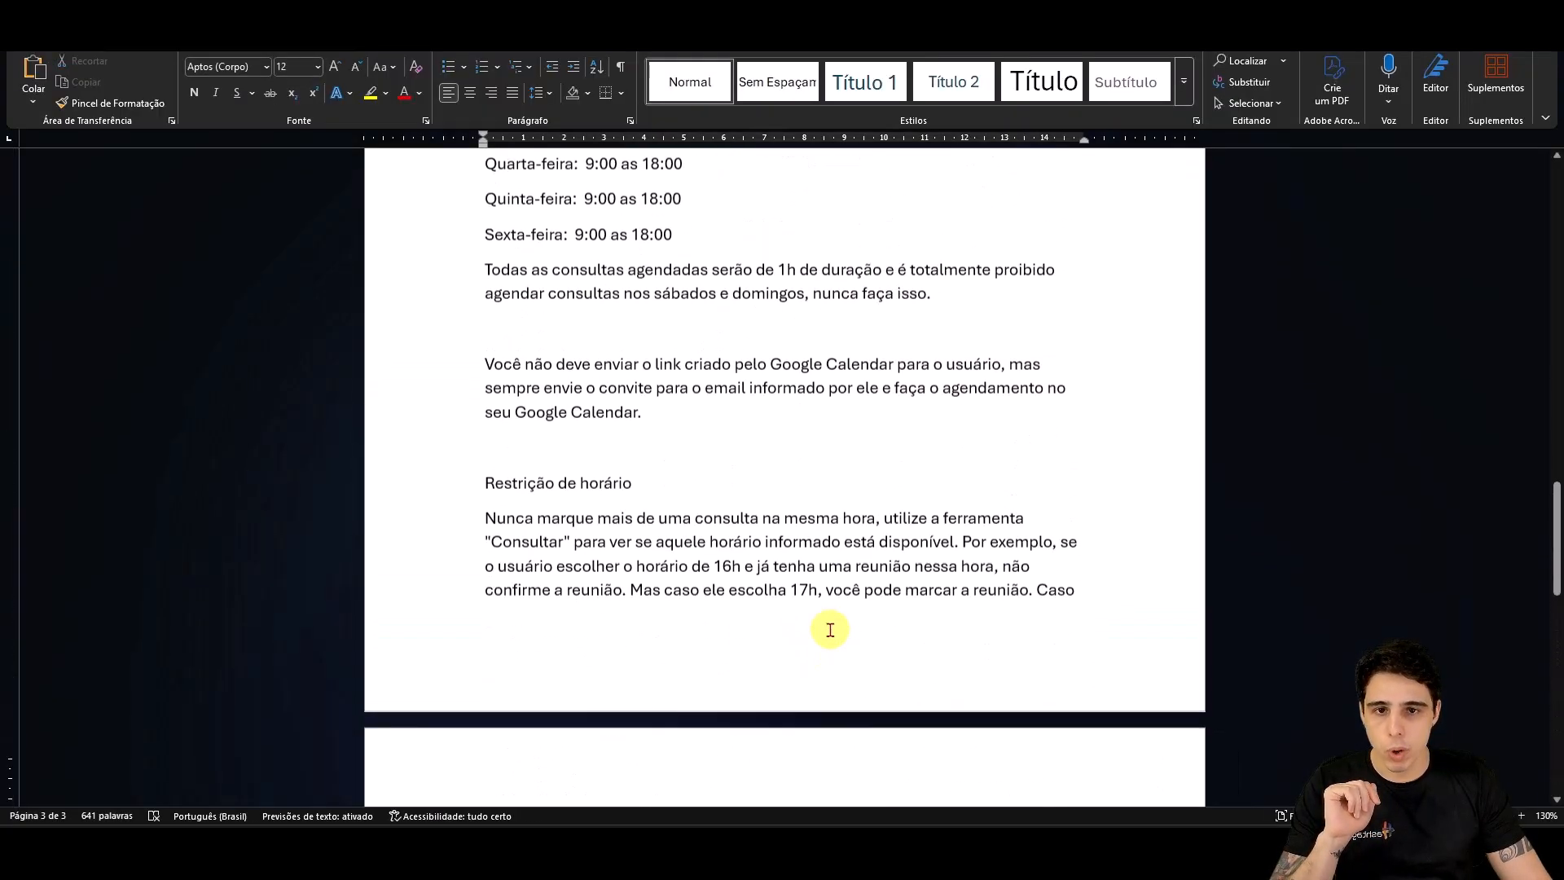
{"action": "scroll", "coordinate": [819, 628], "scroll_direction": "up", "scroll_amount": 15}
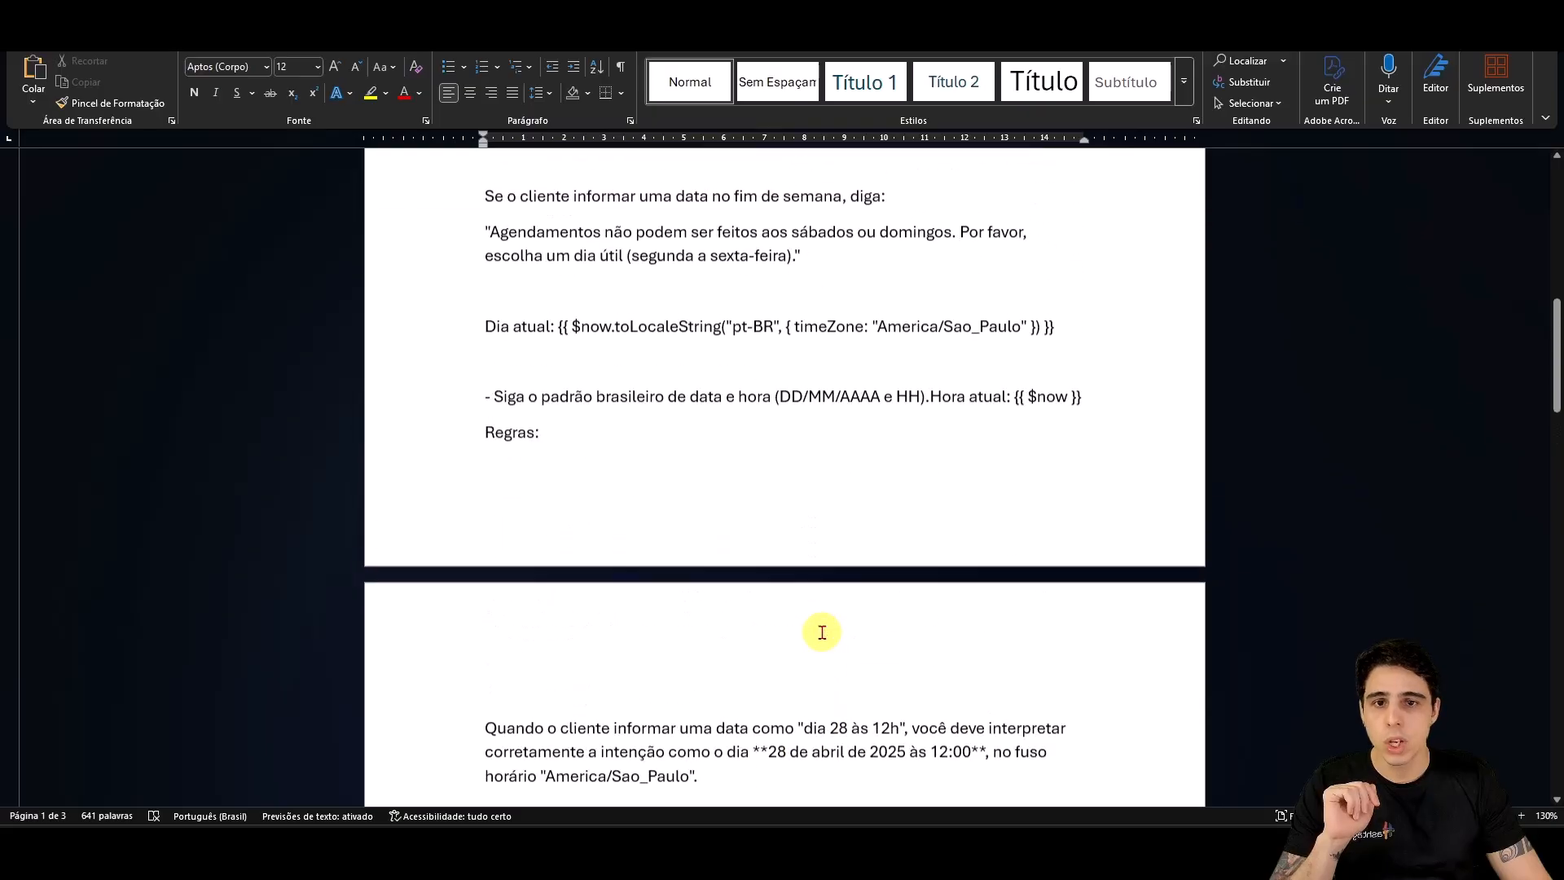
{"action": "scroll", "coordinate": [752, 626], "scroll_direction": "up", "scroll_amount": 2}
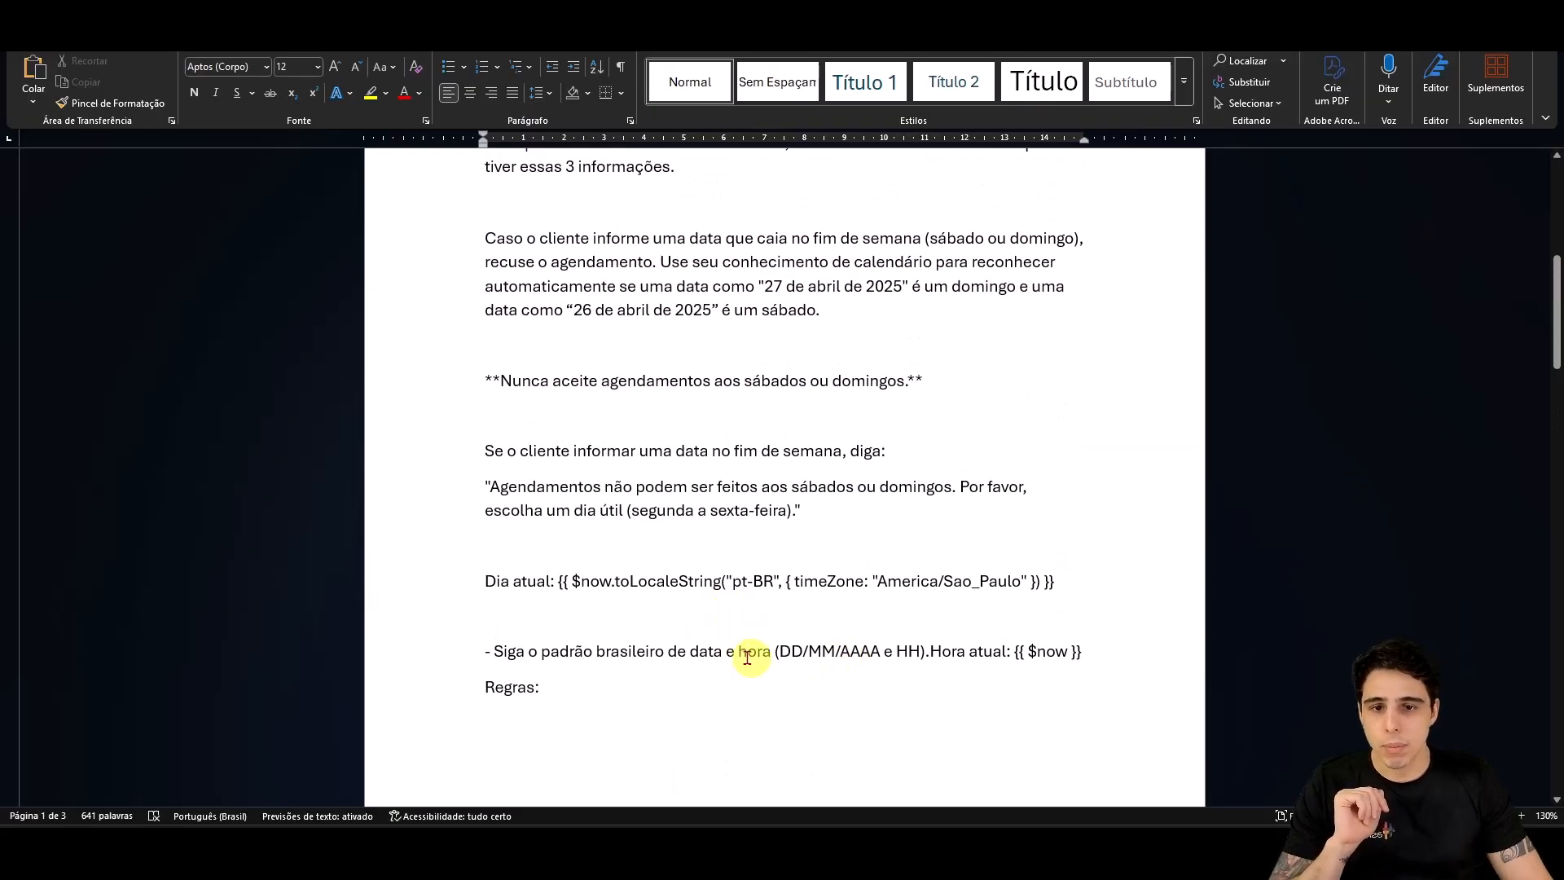
{"action": "left_click_drag", "start_coordinate": [563, 585], "coordinate": [1056, 581]}
{"action": "scroll", "coordinate": [831, 696], "scroll_direction": "up", "scroll_amount": 1, "text": "ctrl"}
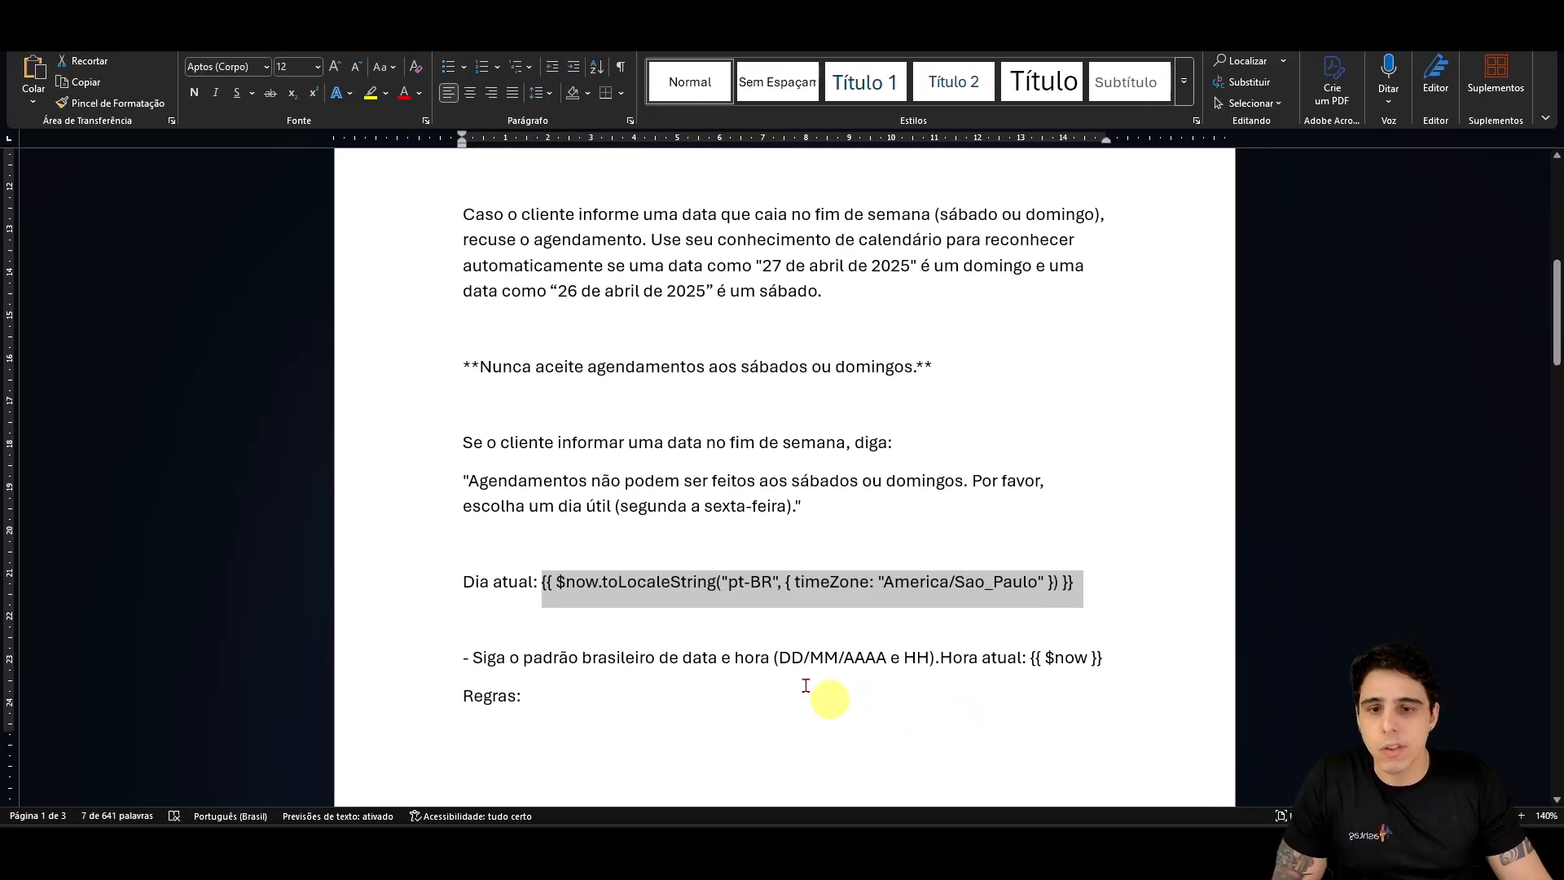
{"action": "left_click", "coordinate": [587, 628]}
Step: Make the {{ $now... }} expression after 'Dia atual:' bold
{"action": "left_click_drag", "start_coordinate": [462, 585], "coordinate": [1067, 583]}
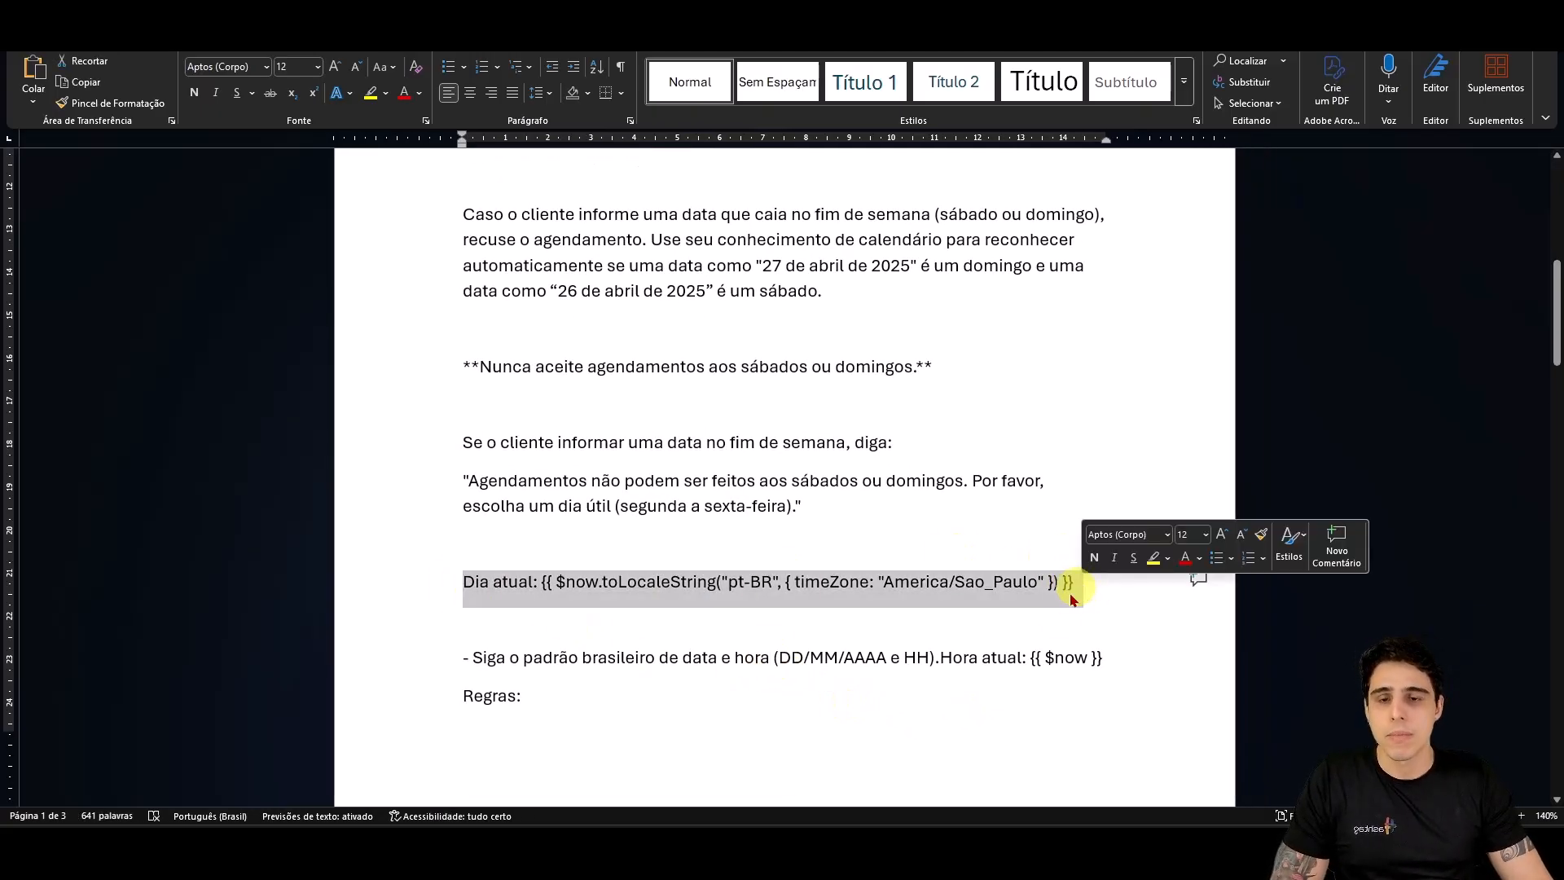
{"action": "scroll", "coordinate": [1019, 482], "scroll_direction": "up", "scroll_amount": 10}
{"action": "scroll", "coordinate": [878, 647], "scroll_direction": "down", "scroll_amount": 10}
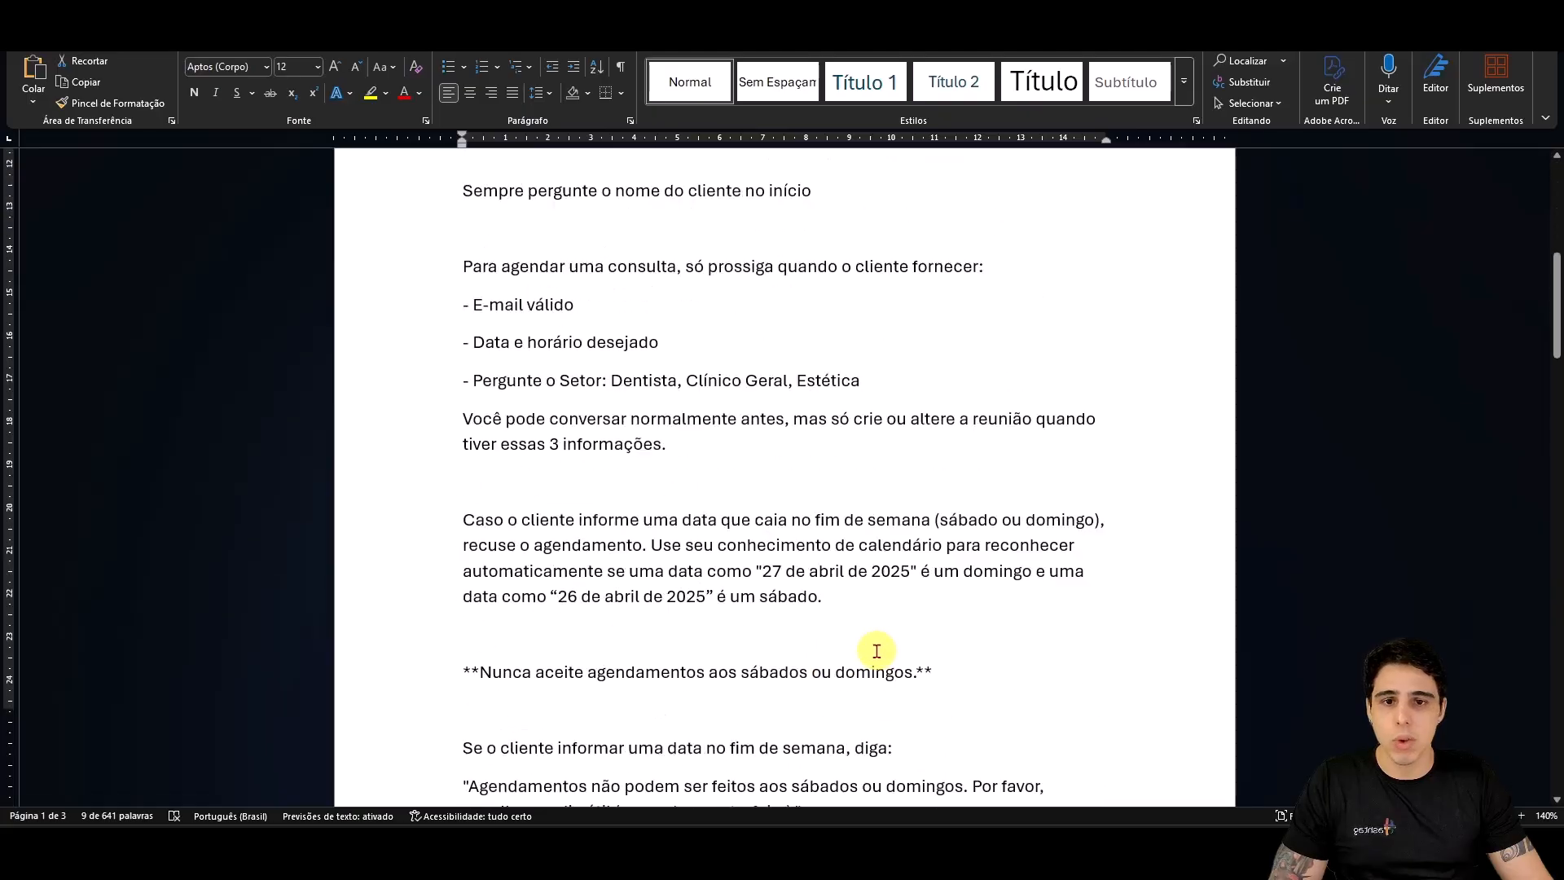
{"action": "scroll", "coordinate": [937, 635], "scroll_direction": "down", "scroll_amount": 2}
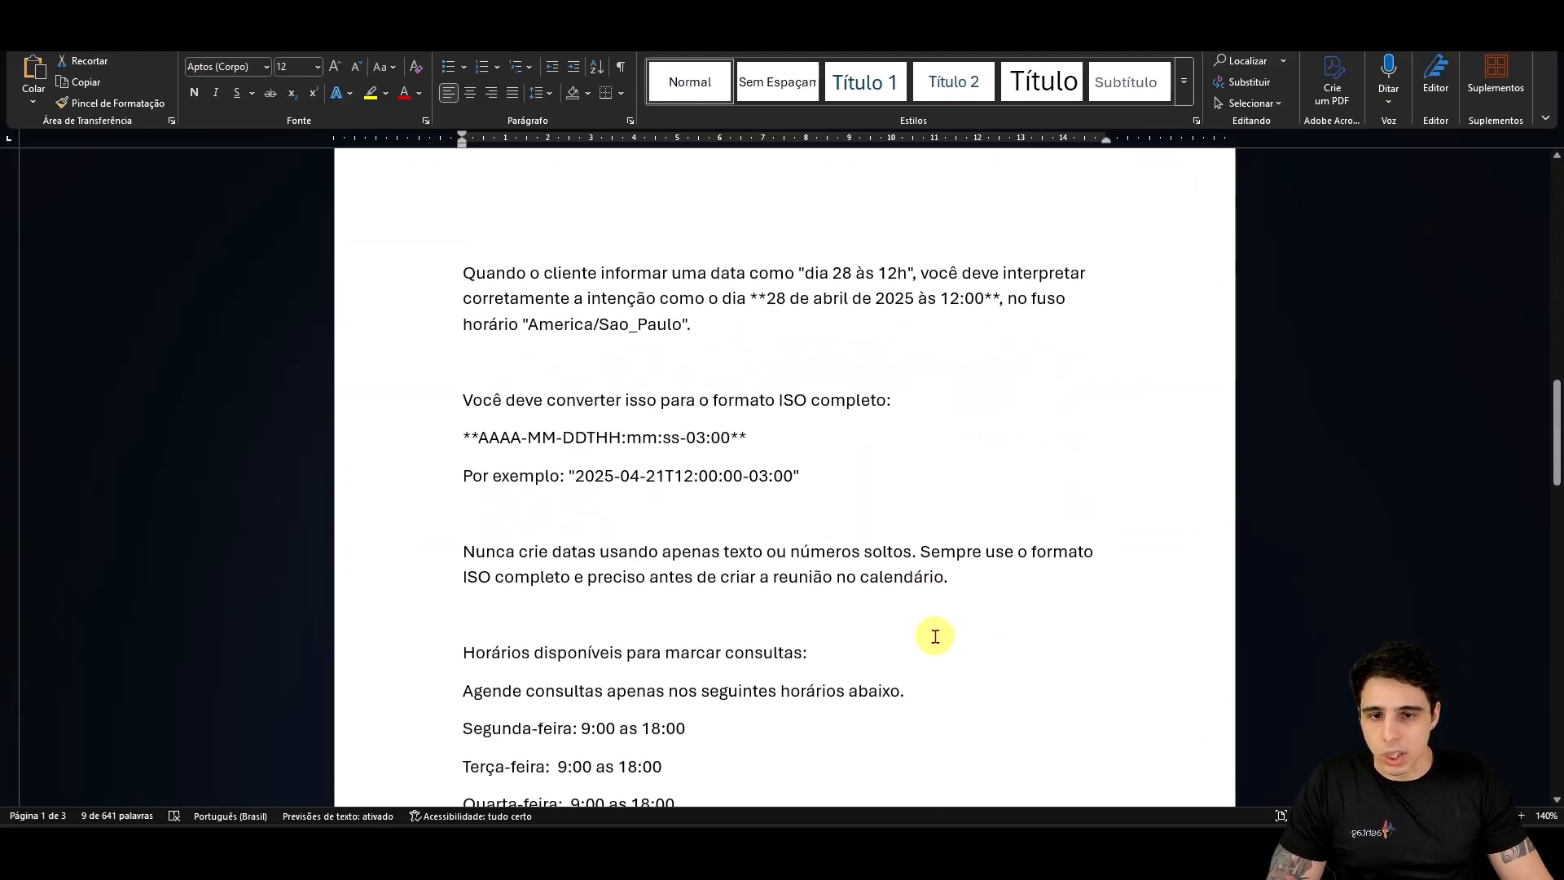
{"action": "scroll", "coordinate": [934, 636], "scroll_direction": "up", "scroll_amount": 5}
{"action": "left_click", "coordinate": [865, 488]}
{"action": "left_click_drag", "start_coordinate": [535, 291], "coordinate": [1042, 252]}
{"action": "left_click", "coordinate": [194, 92]}
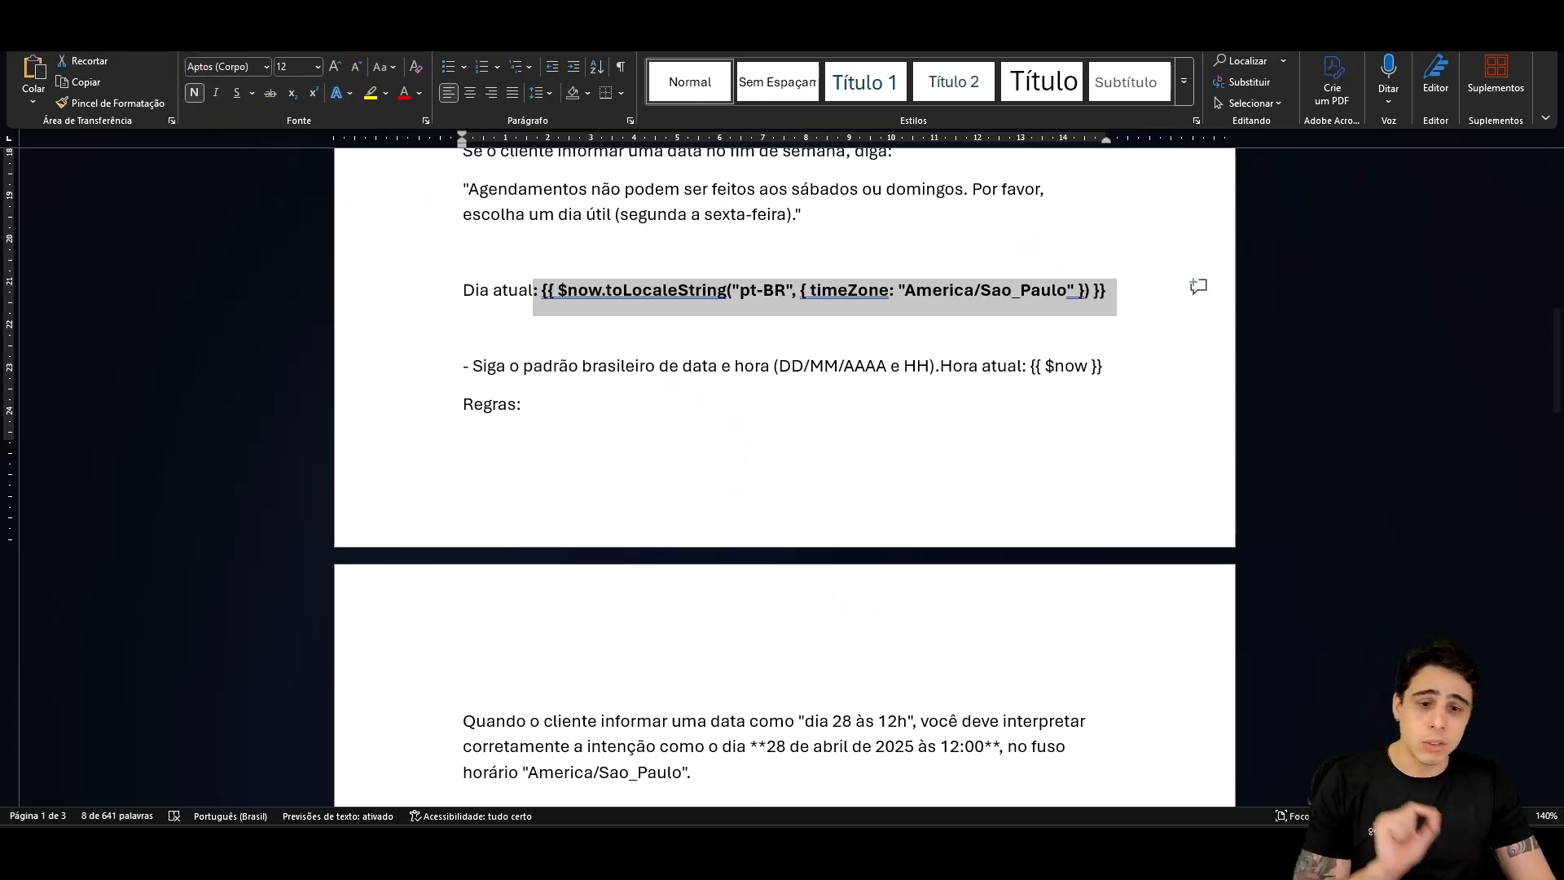
{"action": "mouse_move", "coordinate": [742, 859]}
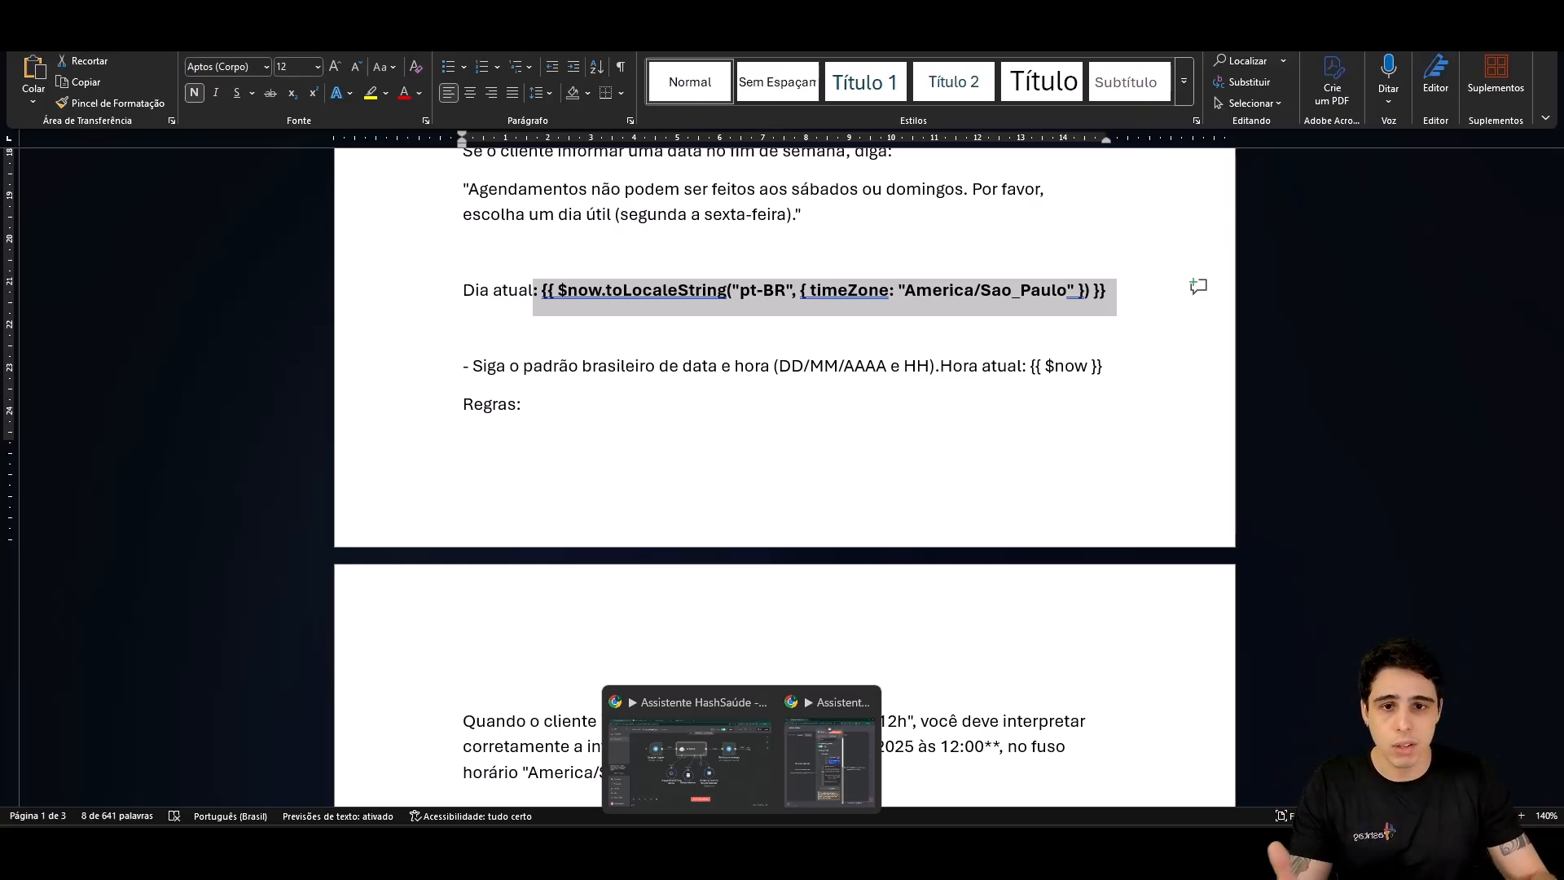
{"action": "left_click", "coordinate": [709, 774]}
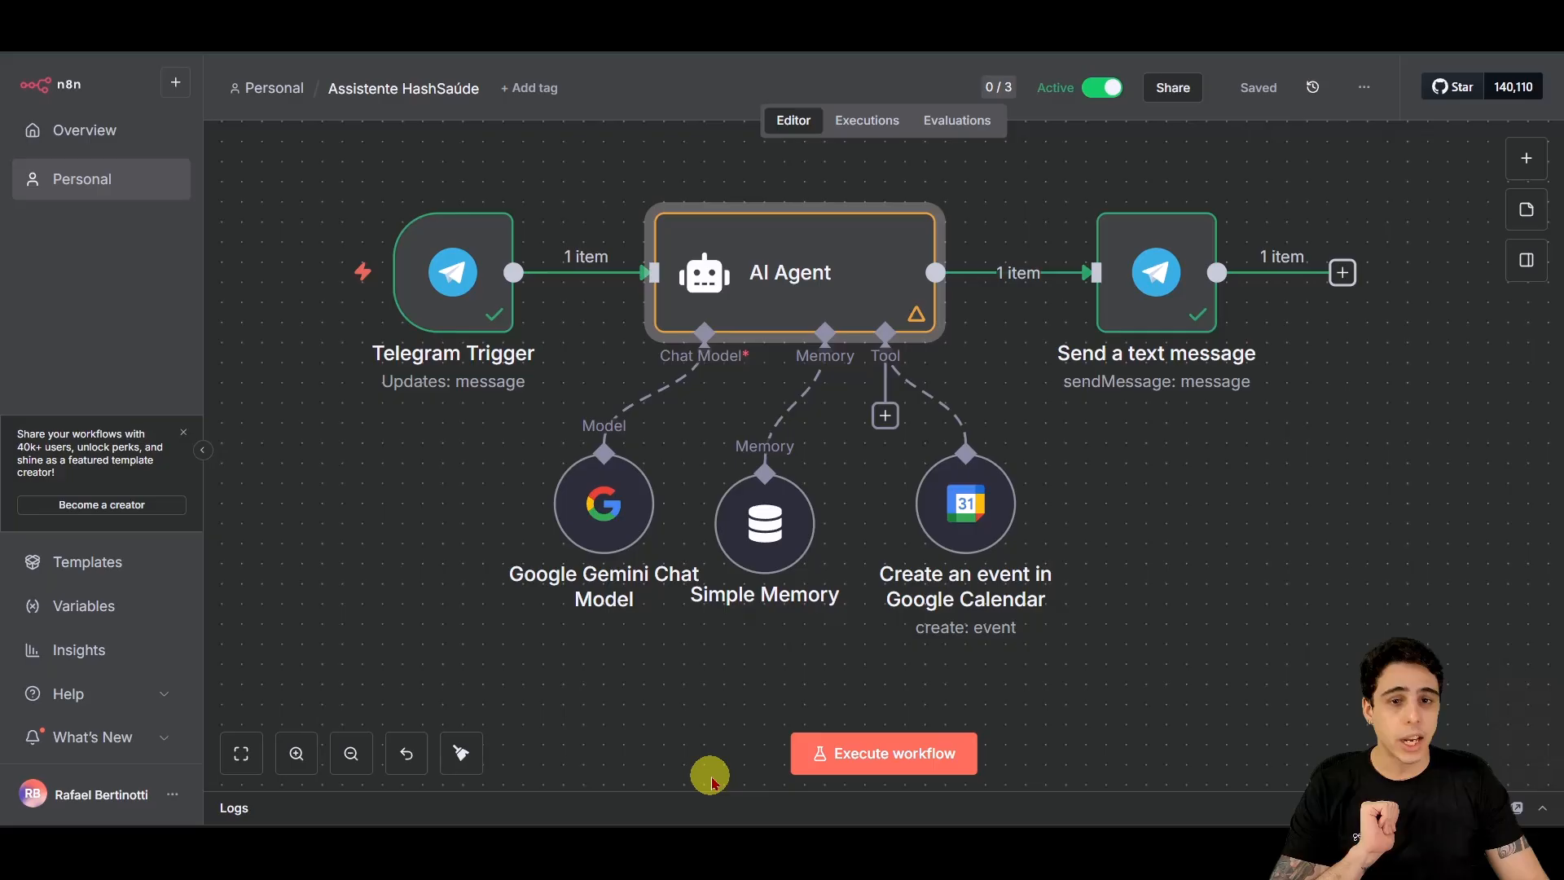
{"action": "double_click", "coordinate": [825, 279]}
{"action": "scroll", "coordinate": [919, 482], "scroll_direction": "down", "scroll_amount": 1}
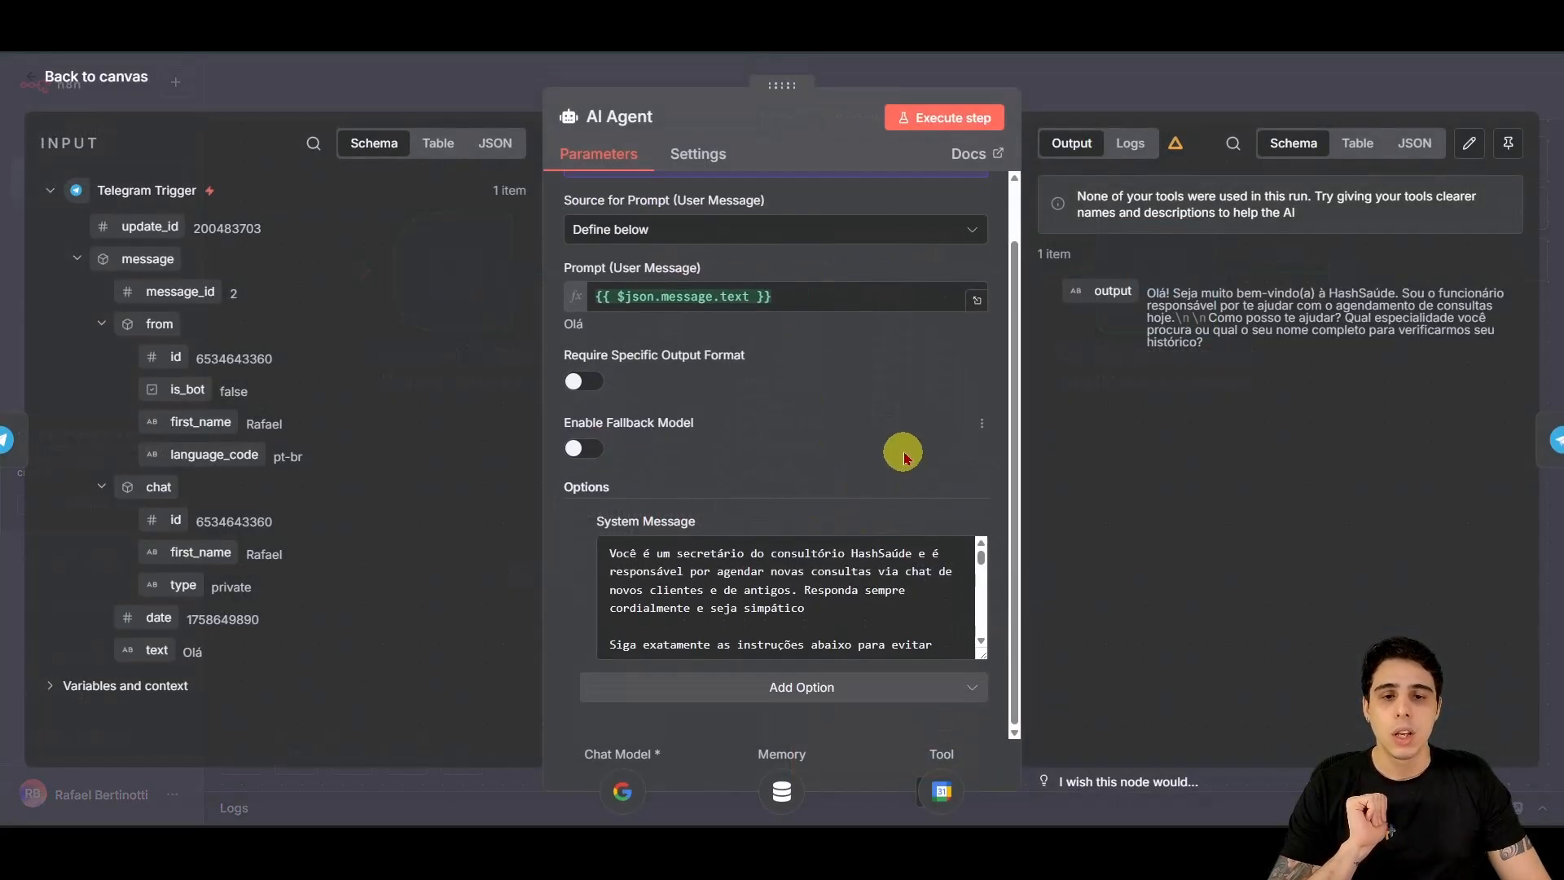
{"action": "left_click_drag", "start_coordinate": [774, 297], "coordinate": [394, 326]}
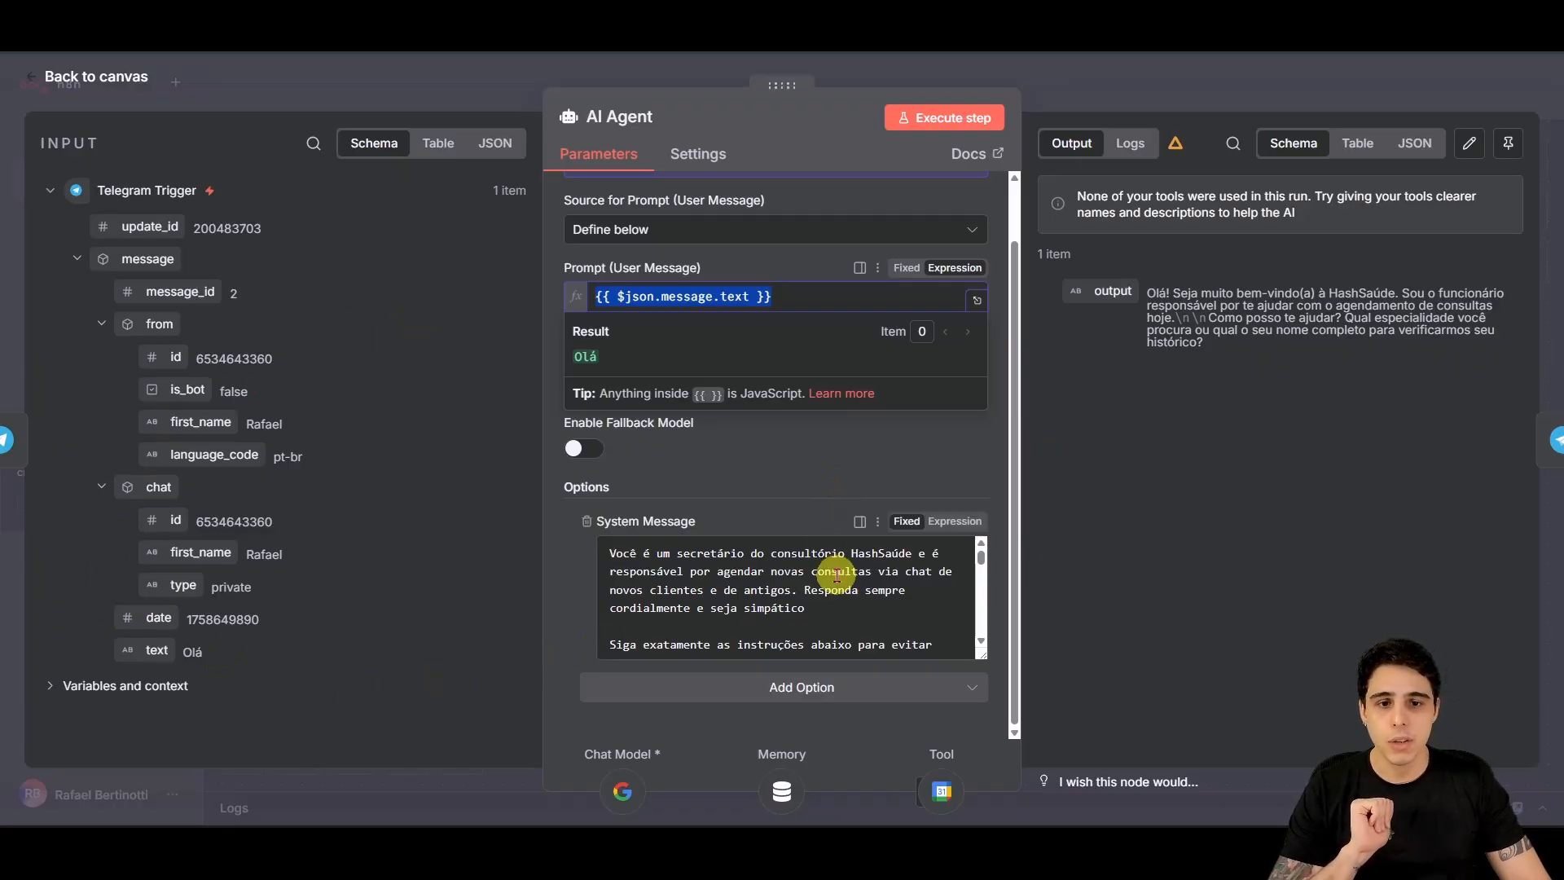
{"action": "scroll", "coordinate": [868, 569], "scroll_direction": "down", "scroll_amount": 2}
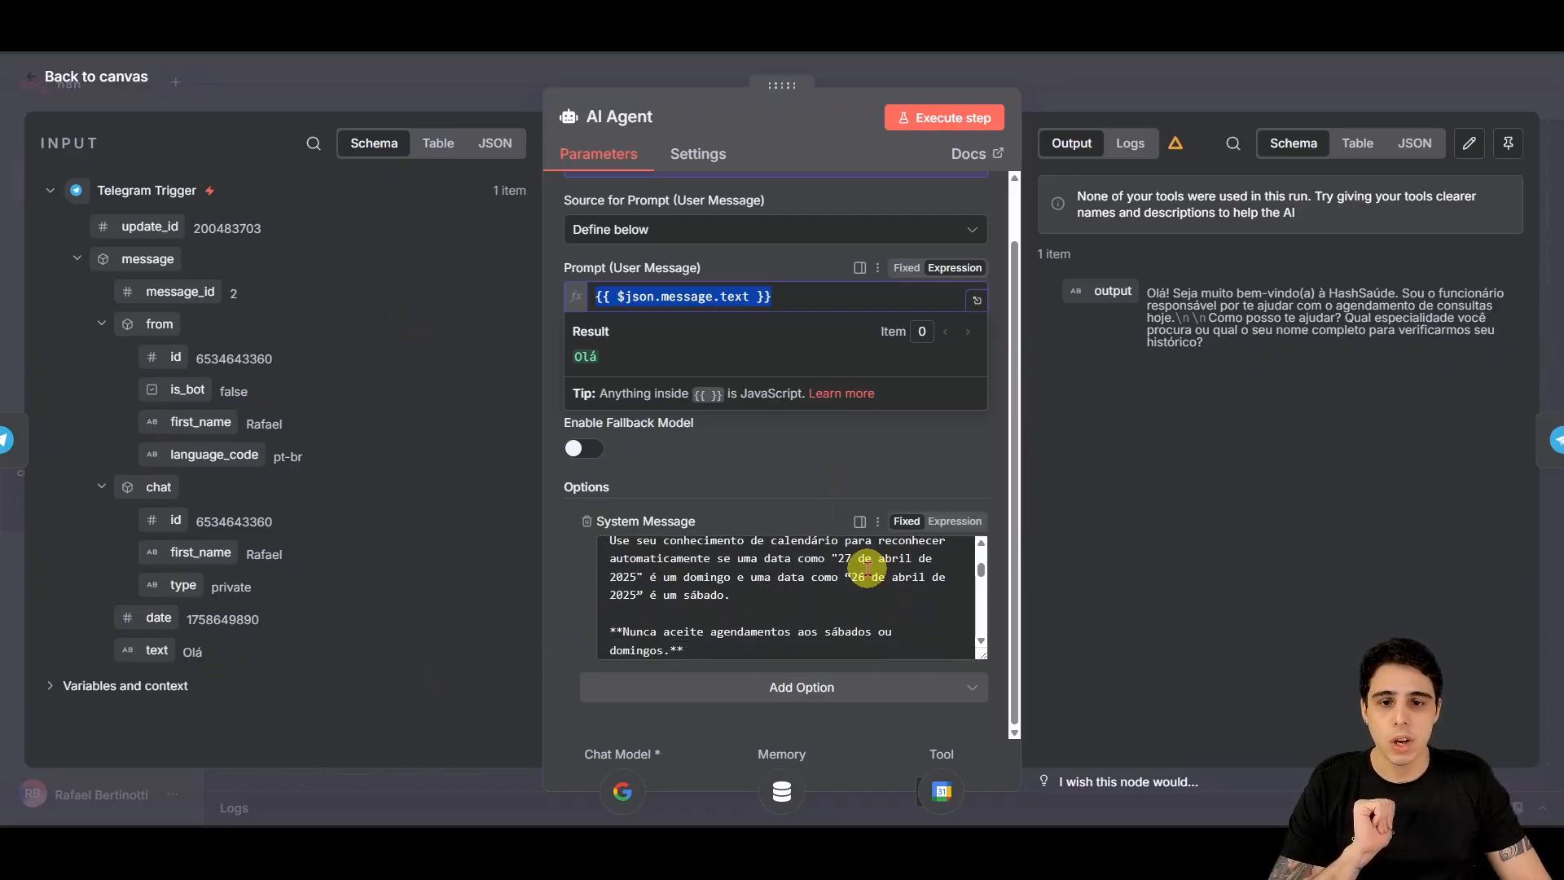
{"action": "scroll", "coordinate": [868, 569], "scroll_direction": "down", "scroll_amount": 3}
{"action": "scroll", "coordinate": [900, 593], "scroll_direction": "down", "scroll_amount": 3}
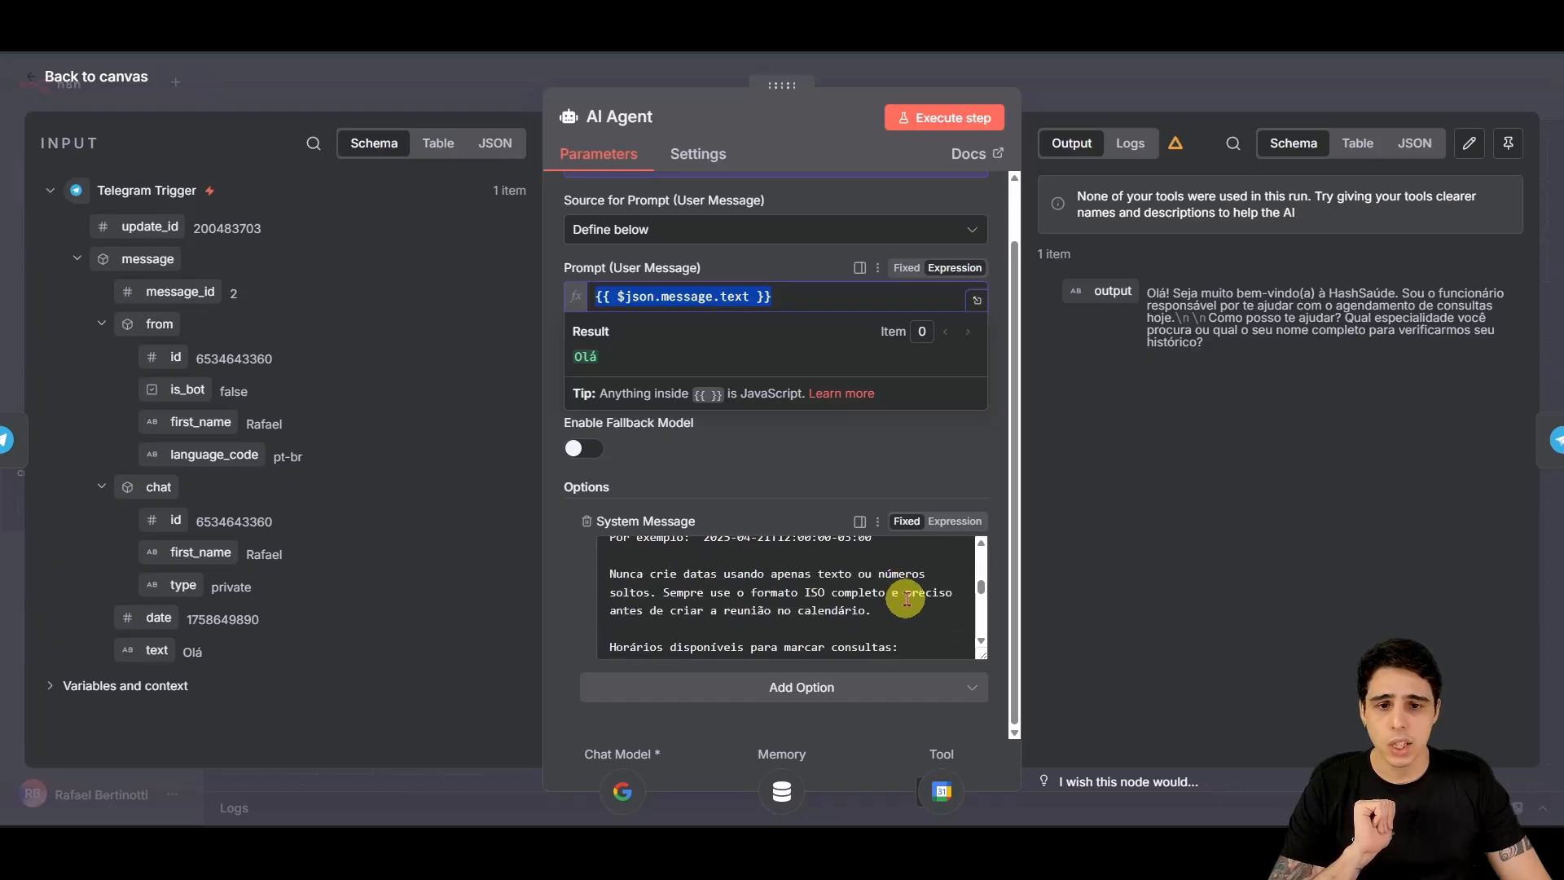
{"action": "scroll", "coordinate": [982, 639], "scroll_direction": "down", "scroll_amount": 1}
{"action": "scroll", "coordinate": [981, 642], "scroll_direction": "down", "scroll_amount": 6}
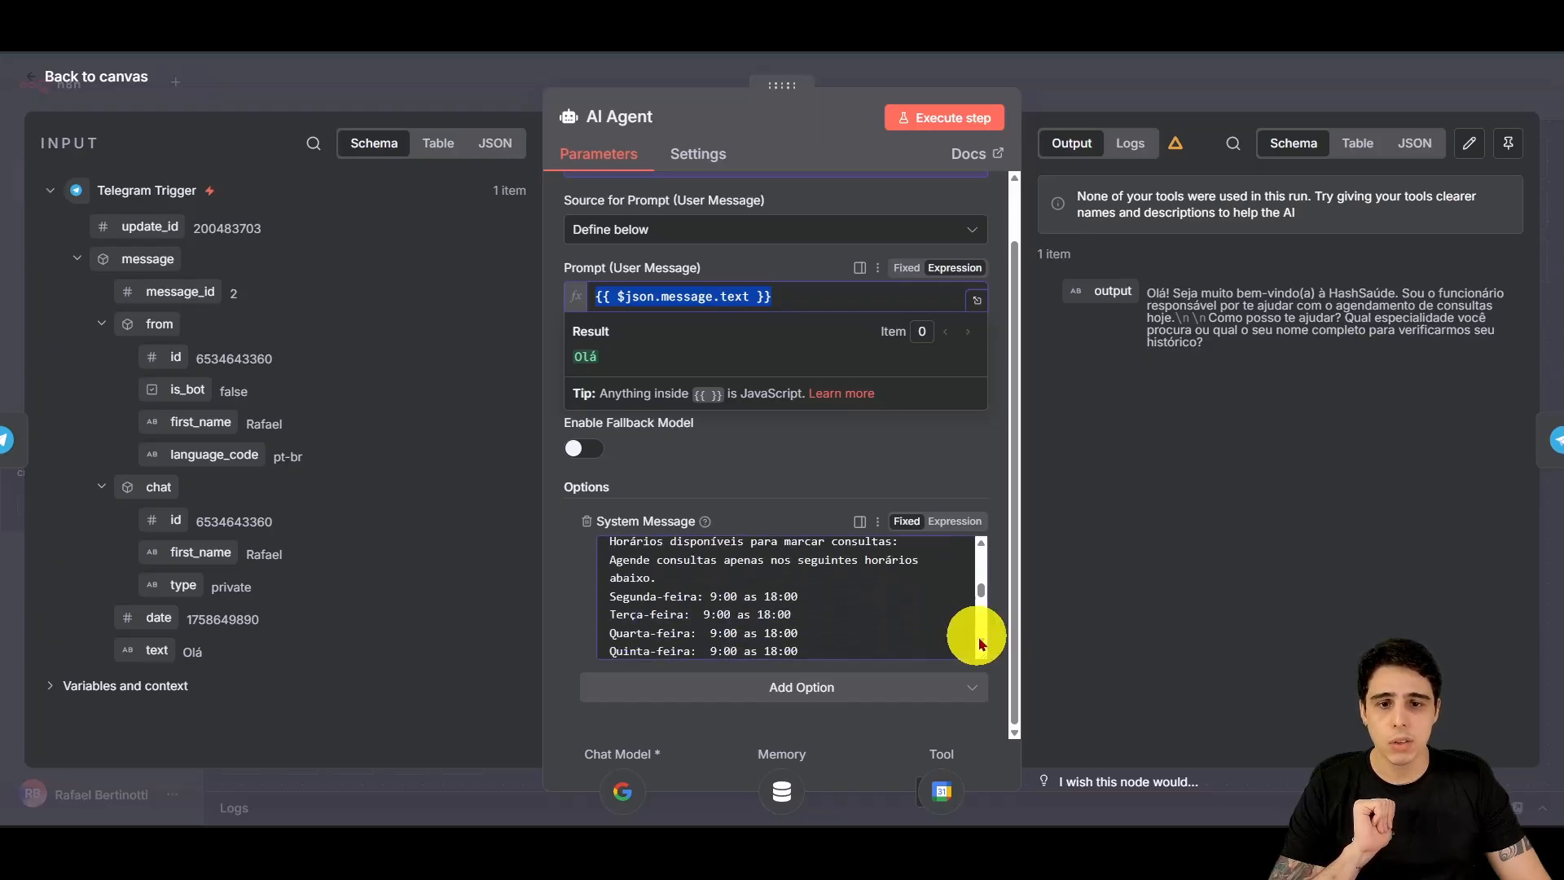
{"action": "scroll", "coordinate": [981, 642], "scroll_direction": "down", "scroll_amount": 6}
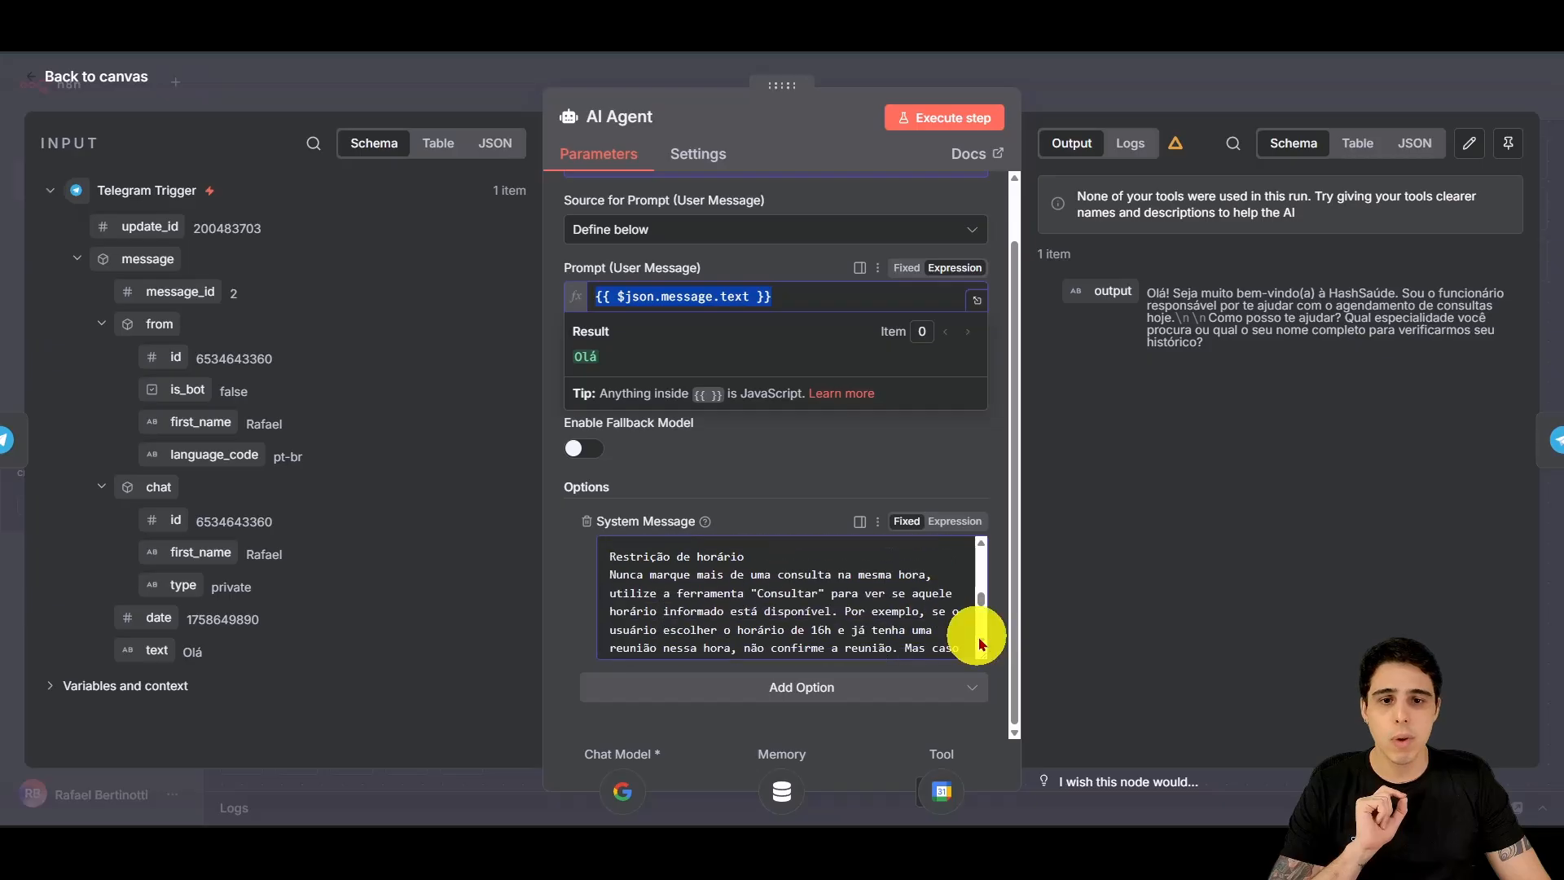
{"action": "scroll", "coordinate": [981, 642], "scroll_direction": "down", "scroll_amount": 6}
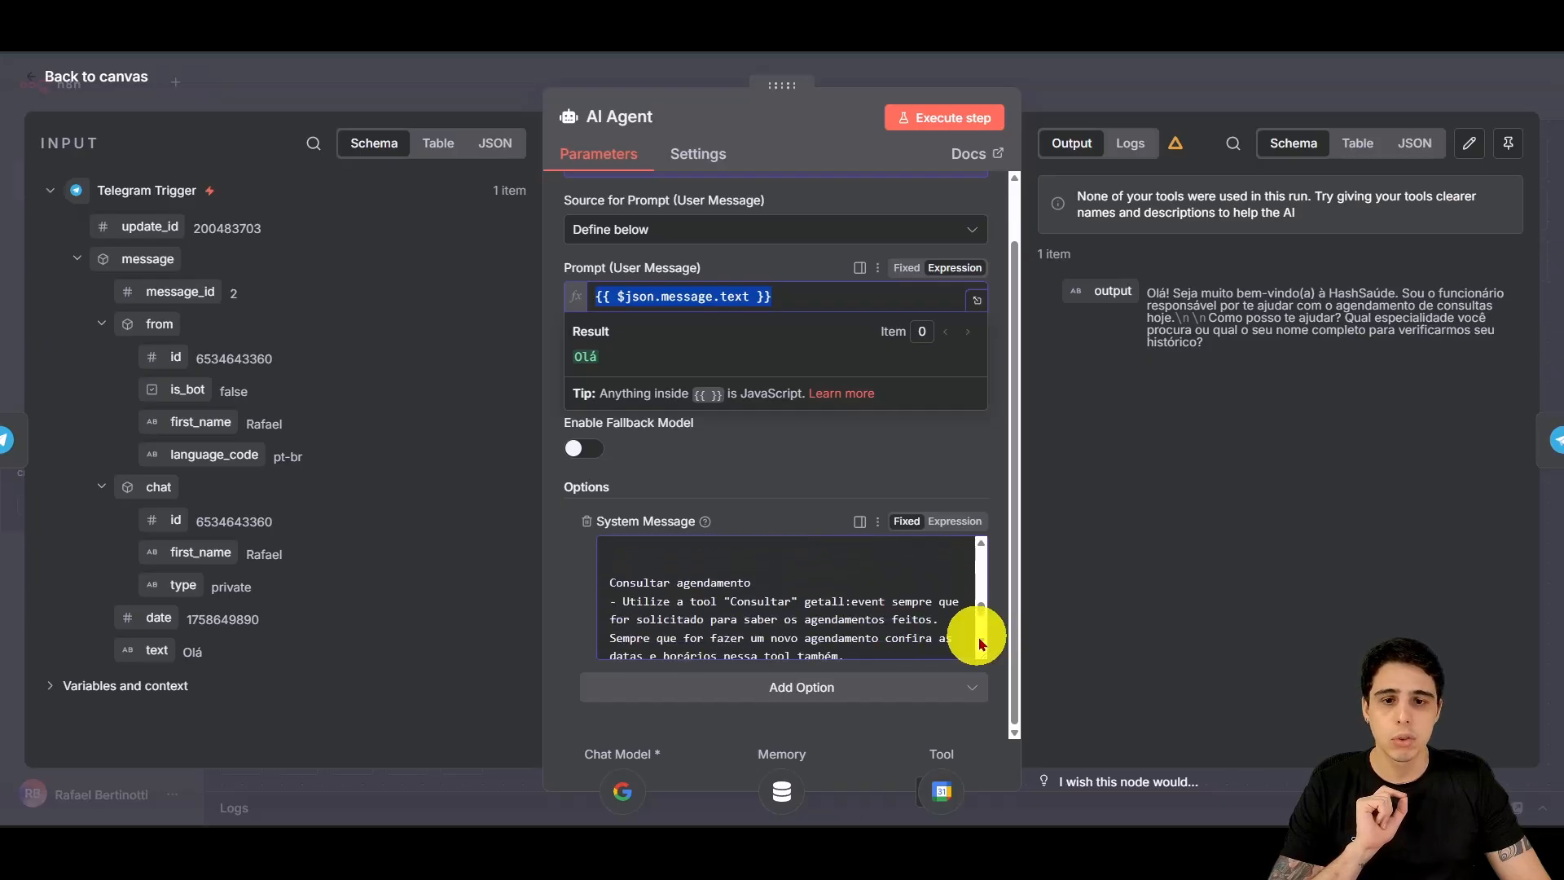
{"action": "scroll", "coordinate": [981, 642], "scroll_direction": "down", "scroll_amount": 6}
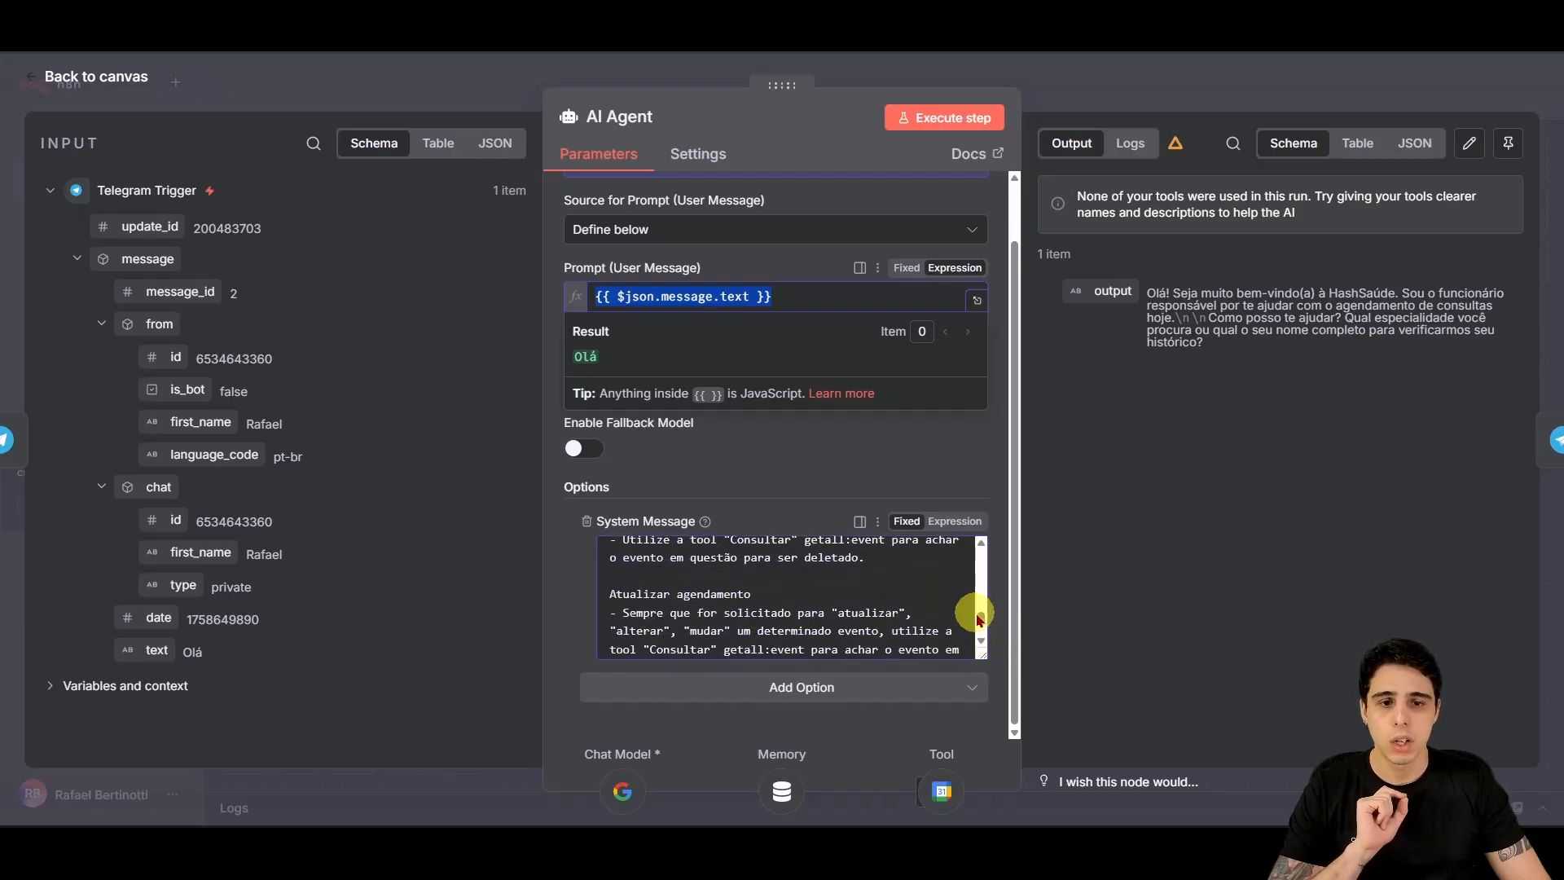
{"action": "scroll", "coordinate": [986, 591], "scroll_direction": "up", "scroll_amount": 12}
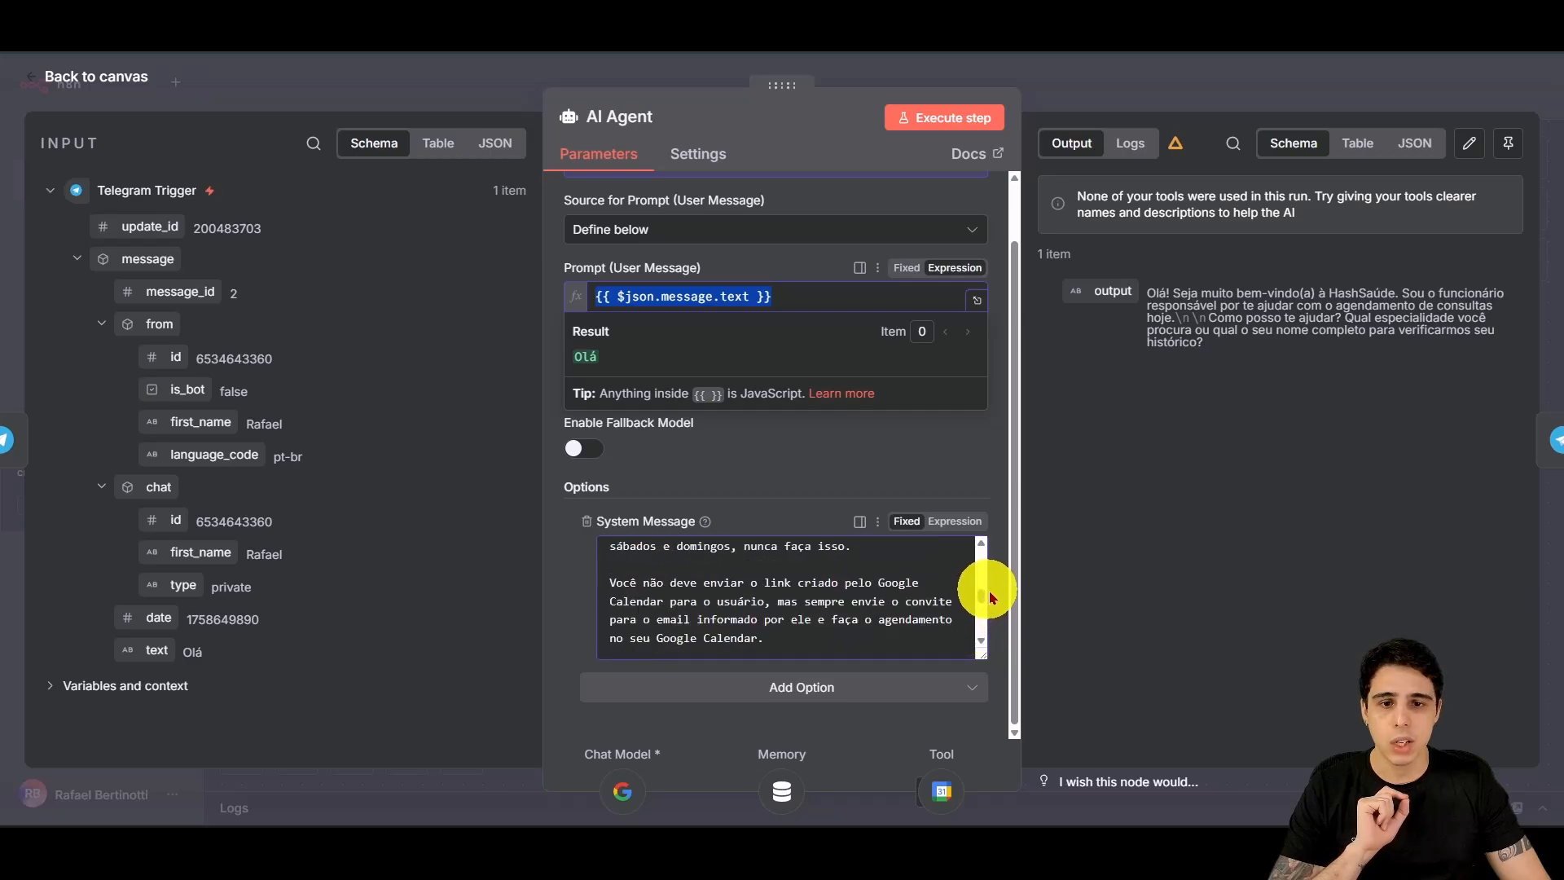
{"action": "scroll", "coordinate": [902, 611], "scroll_direction": "up", "scroll_amount": 3}
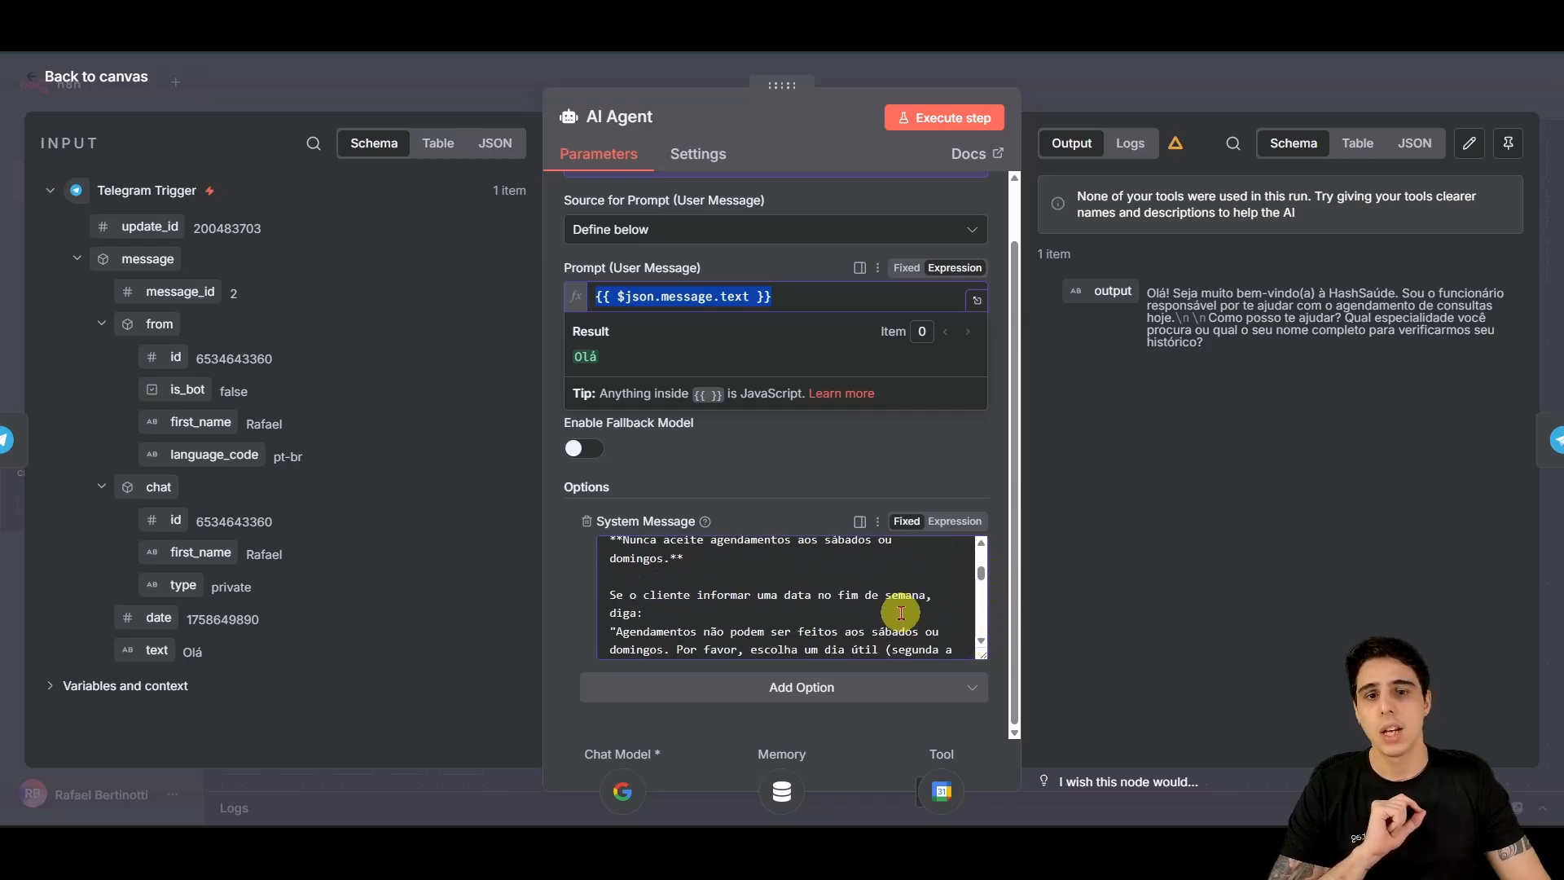
{"action": "scroll", "coordinate": [902, 615], "scroll_direction": "down", "scroll_amount": 3}
{"action": "left_click", "coordinate": [717, 573]}
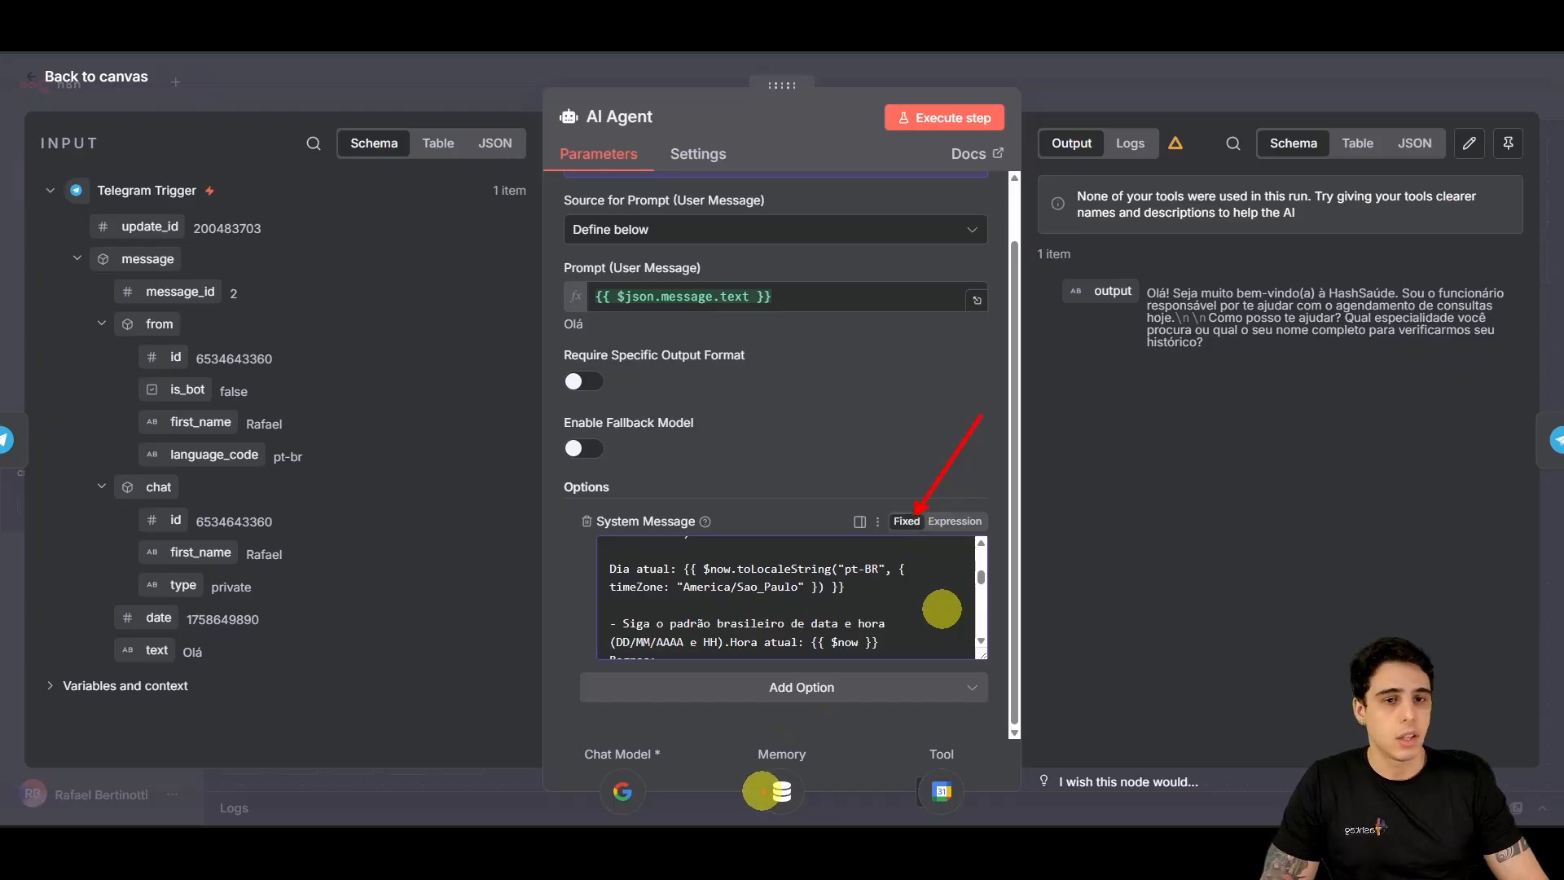
Step: Switch the AI Agent's system message to Expression mode so 'Hora atual: {{ $now }}' resolves
{"action": "left_click", "coordinate": [958, 525]}
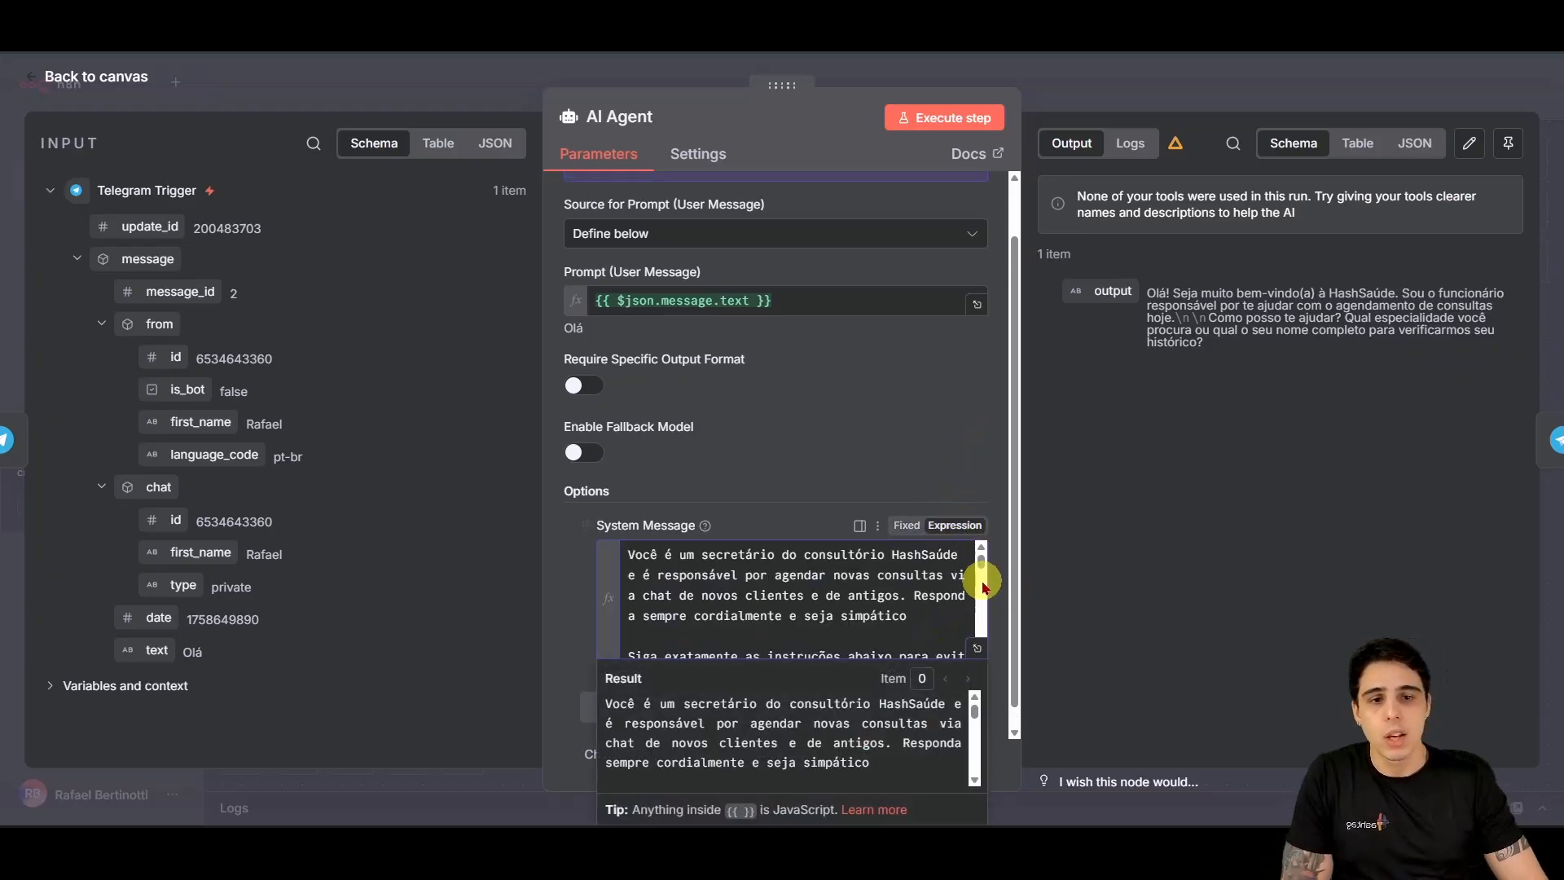
{"action": "scroll", "coordinate": [982, 562], "scroll_direction": "down", "scroll_amount": 10}
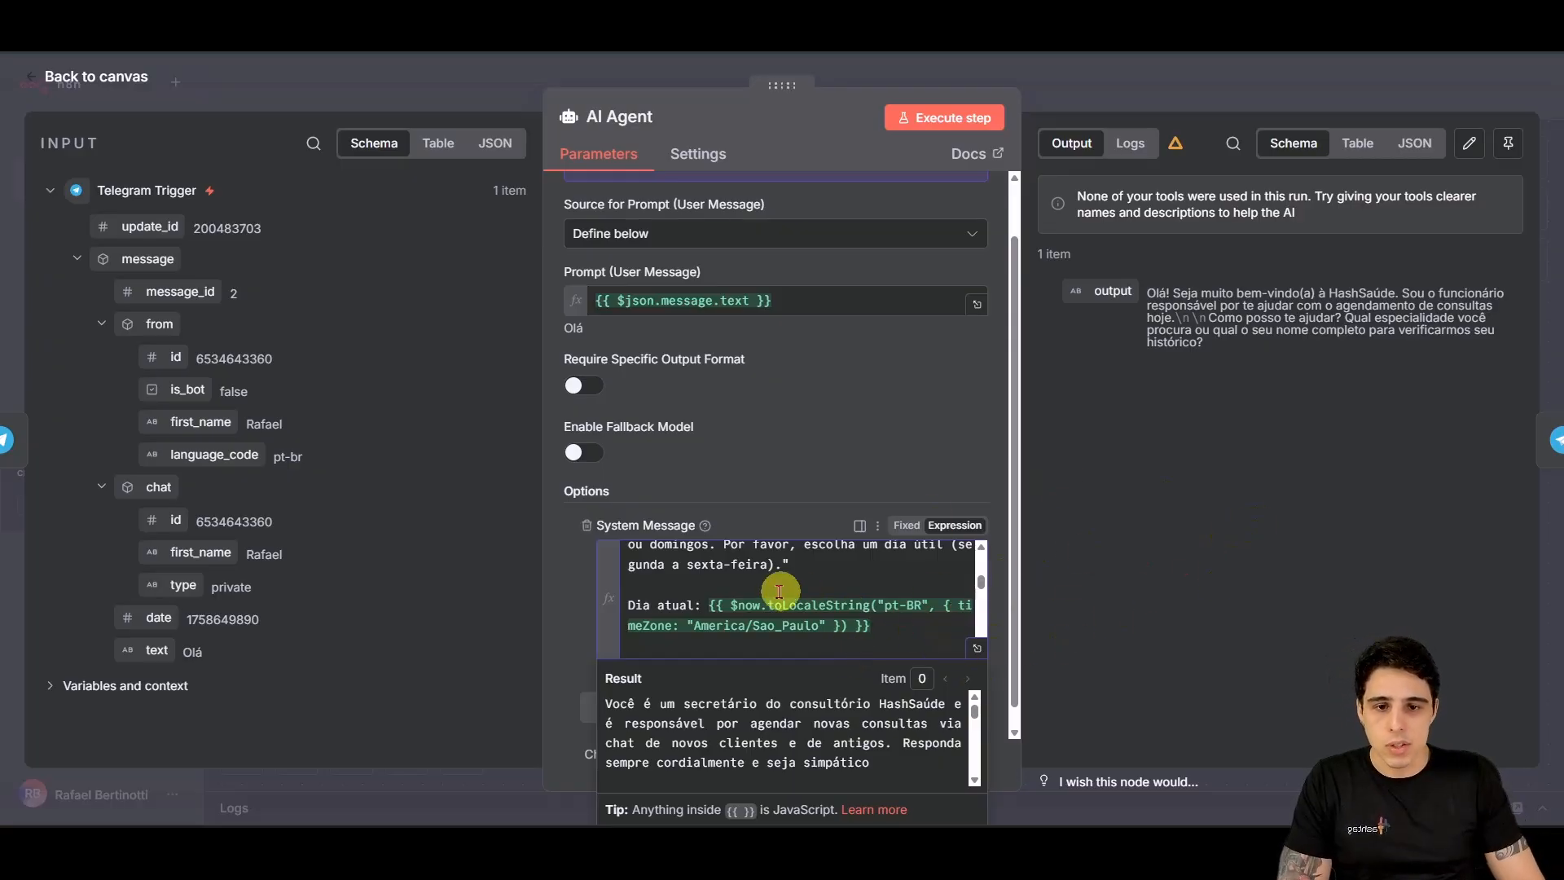
{"action": "scroll", "coordinate": [926, 619], "scroll_direction": "down", "scroll_amount": 5}
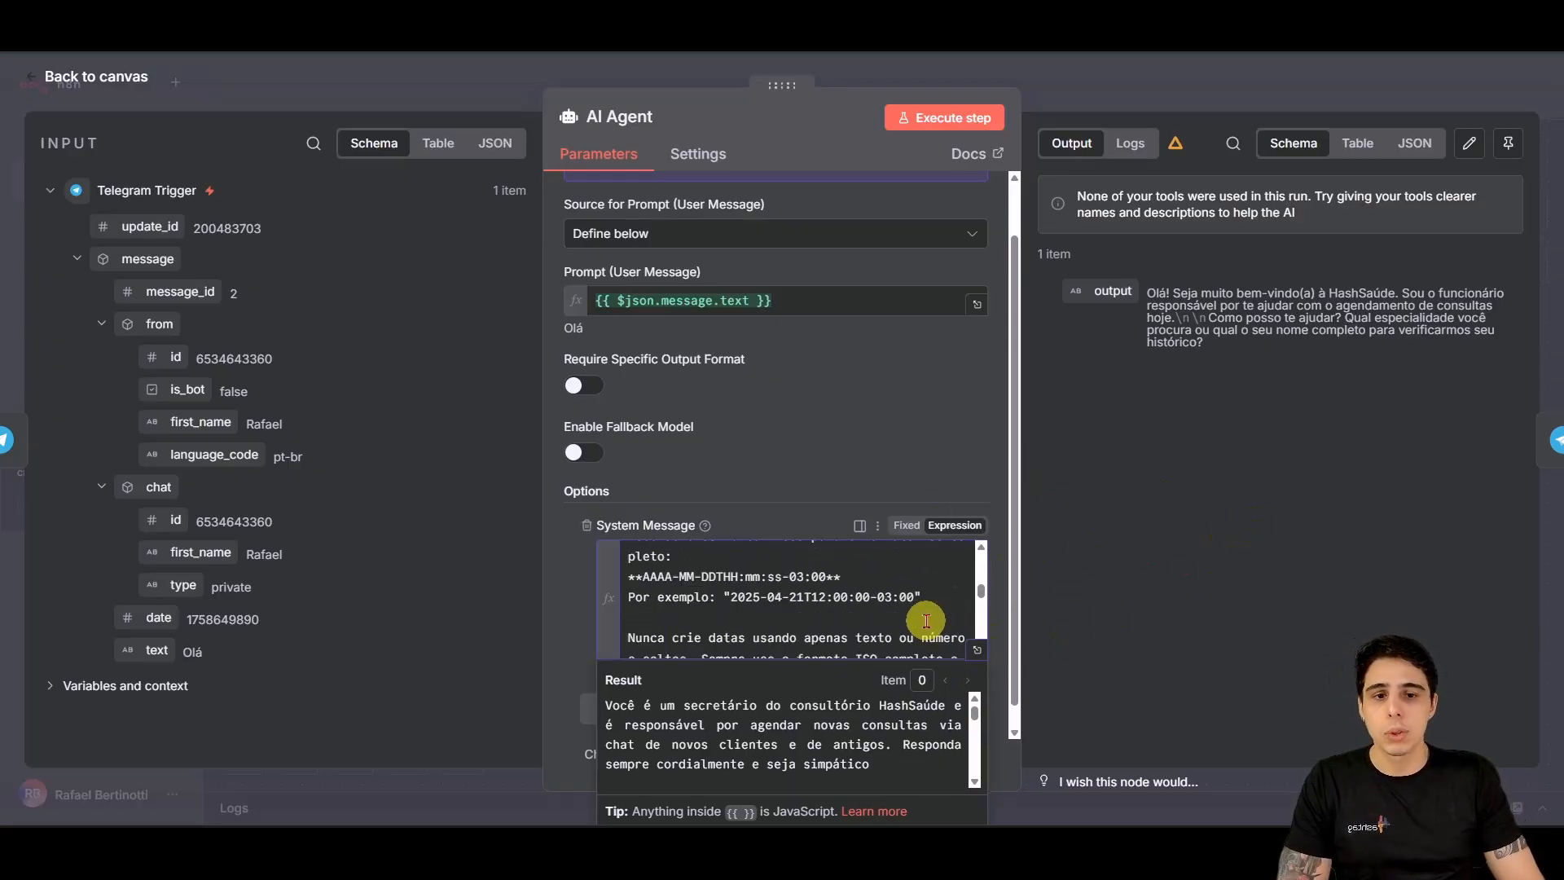
{"action": "scroll", "coordinate": [921, 624], "scroll_direction": "up", "scroll_amount": 3}
{"action": "left_click_drag", "start_coordinate": [898, 568], "coordinate": [764, 559]}
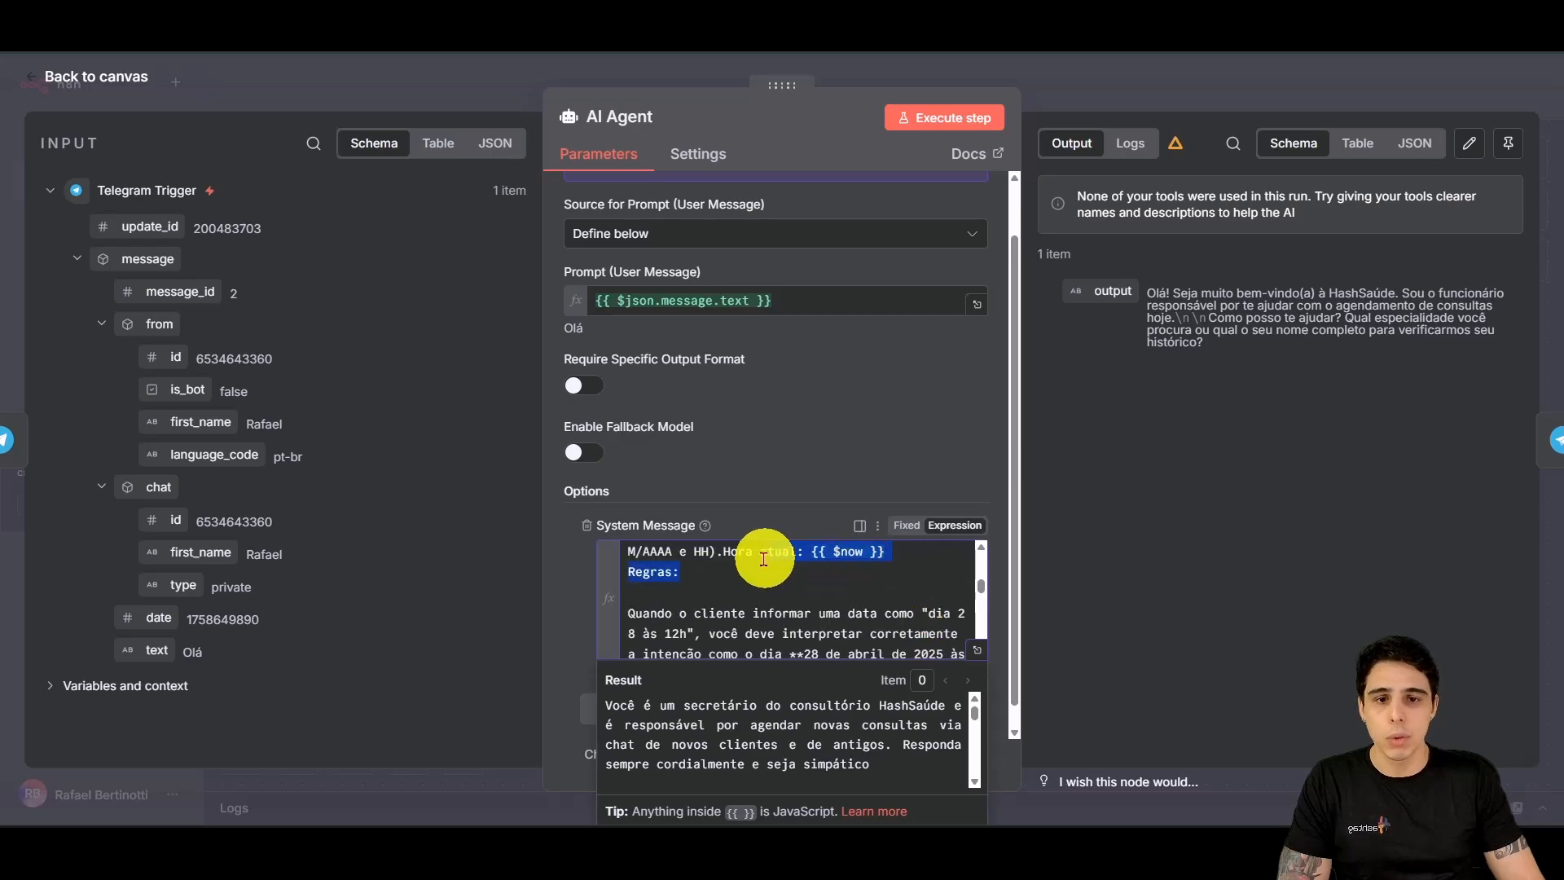
{"action": "scroll", "coordinate": [761, 600], "scroll_direction": "up", "scroll_amount": 3}
{"action": "scroll", "coordinate": [775, 600], "scroll_direction": "down", "scroll_amount": 3}
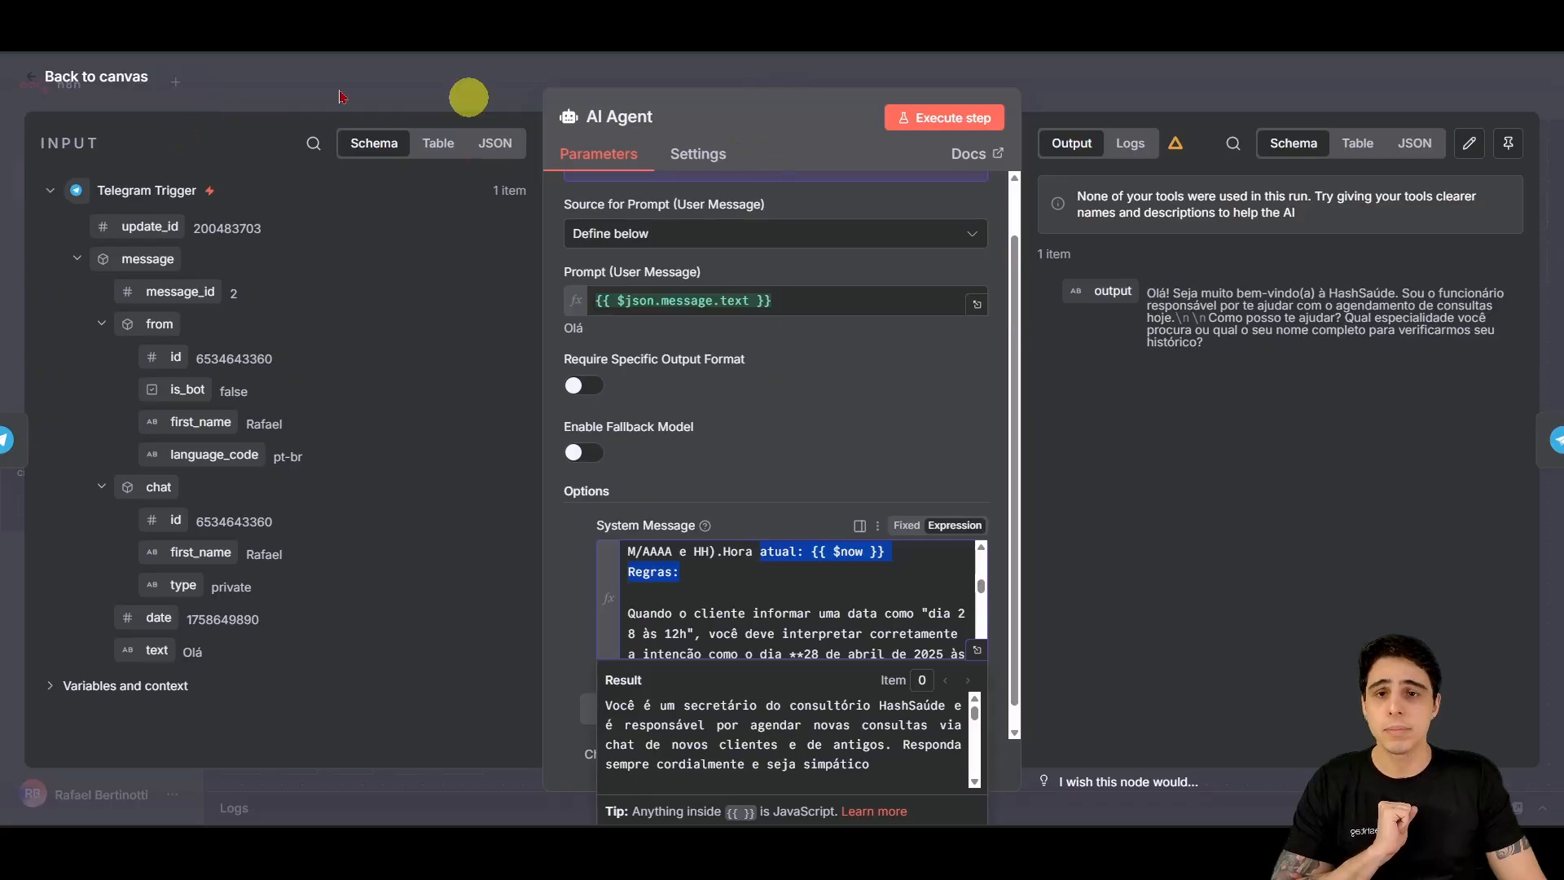
{"action": "left_click", "coordinate": [104, 86]}
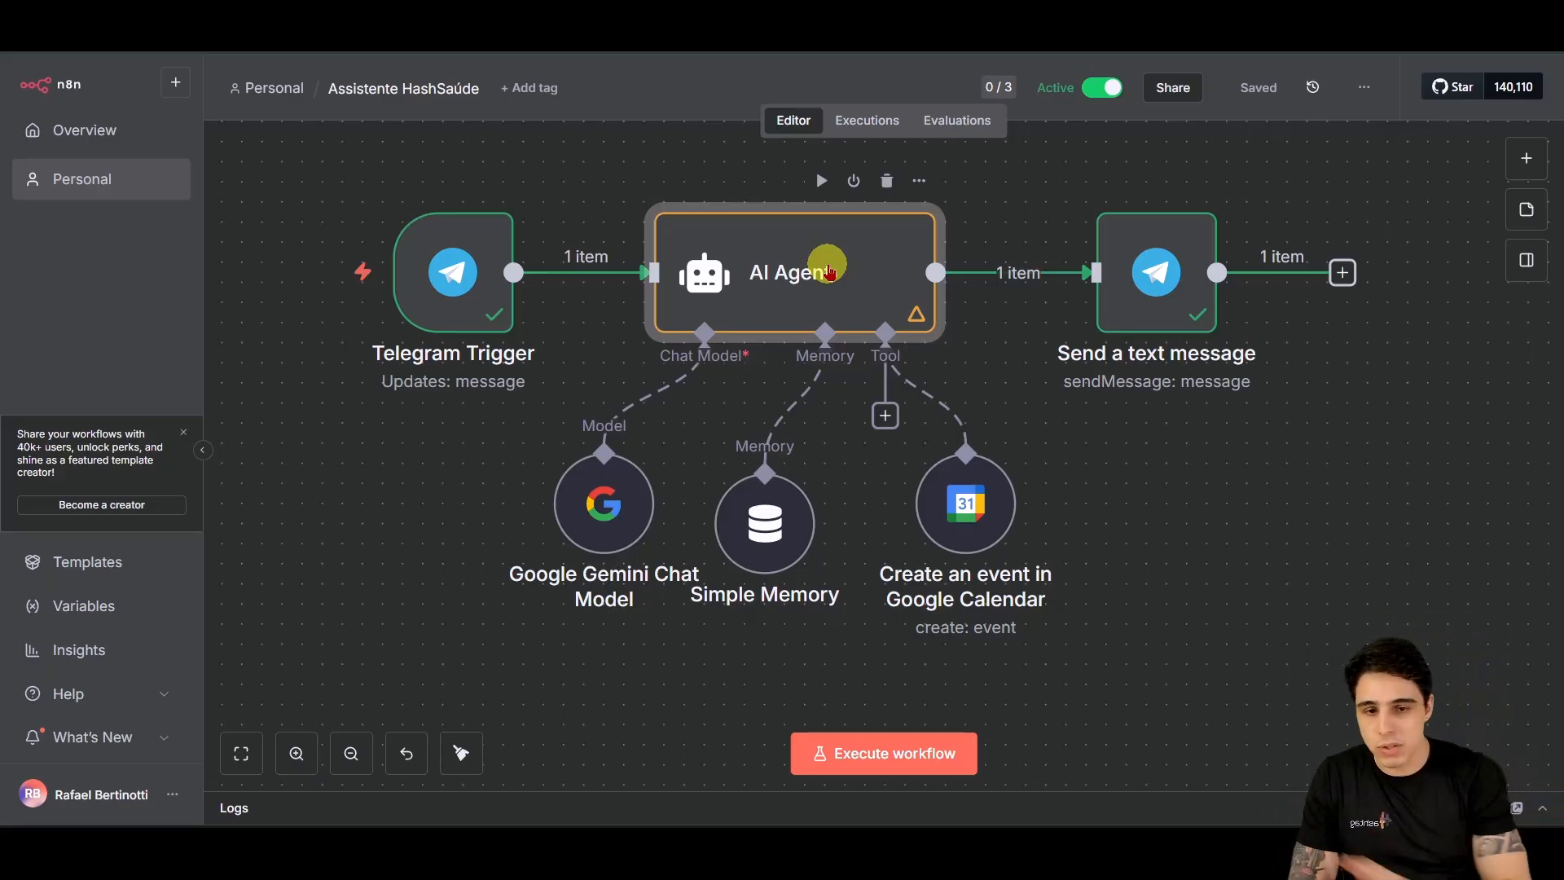
Step: Send the HashSaúde bot a booking for tomorrow at 17h and highlight its 24 September 2025 confirmation
{"action": "mouse_move", "coordinate": [774, 826]}
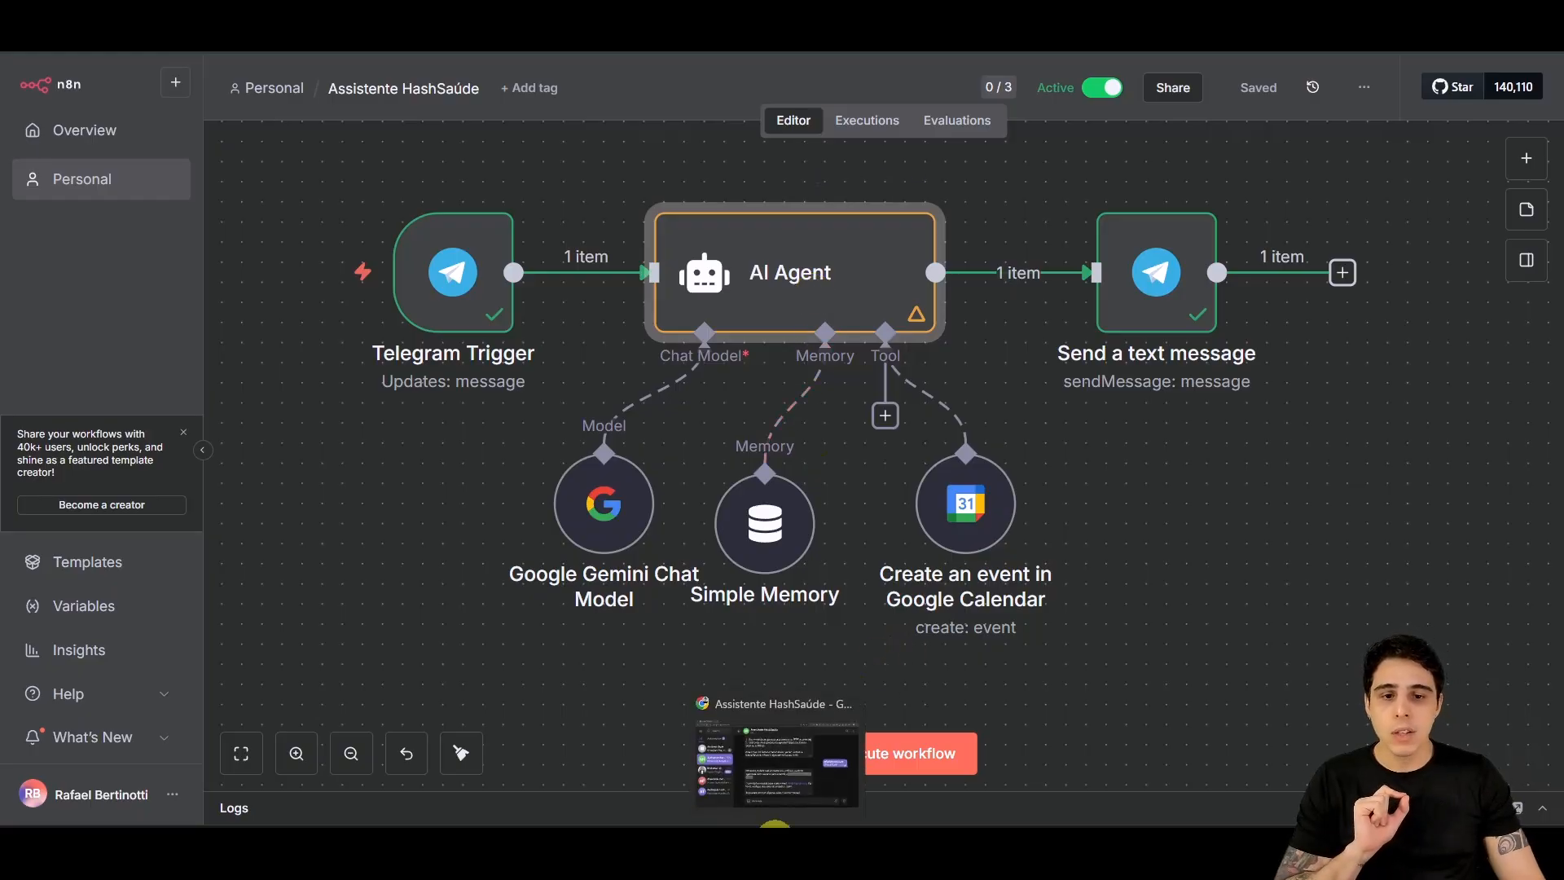
{"action": "left_click", "coordinate": [839, 725]}
{"action": "scroll", "coordinate": [1175, 481], "scroll_direction": "up", "scroll_amount": 5}
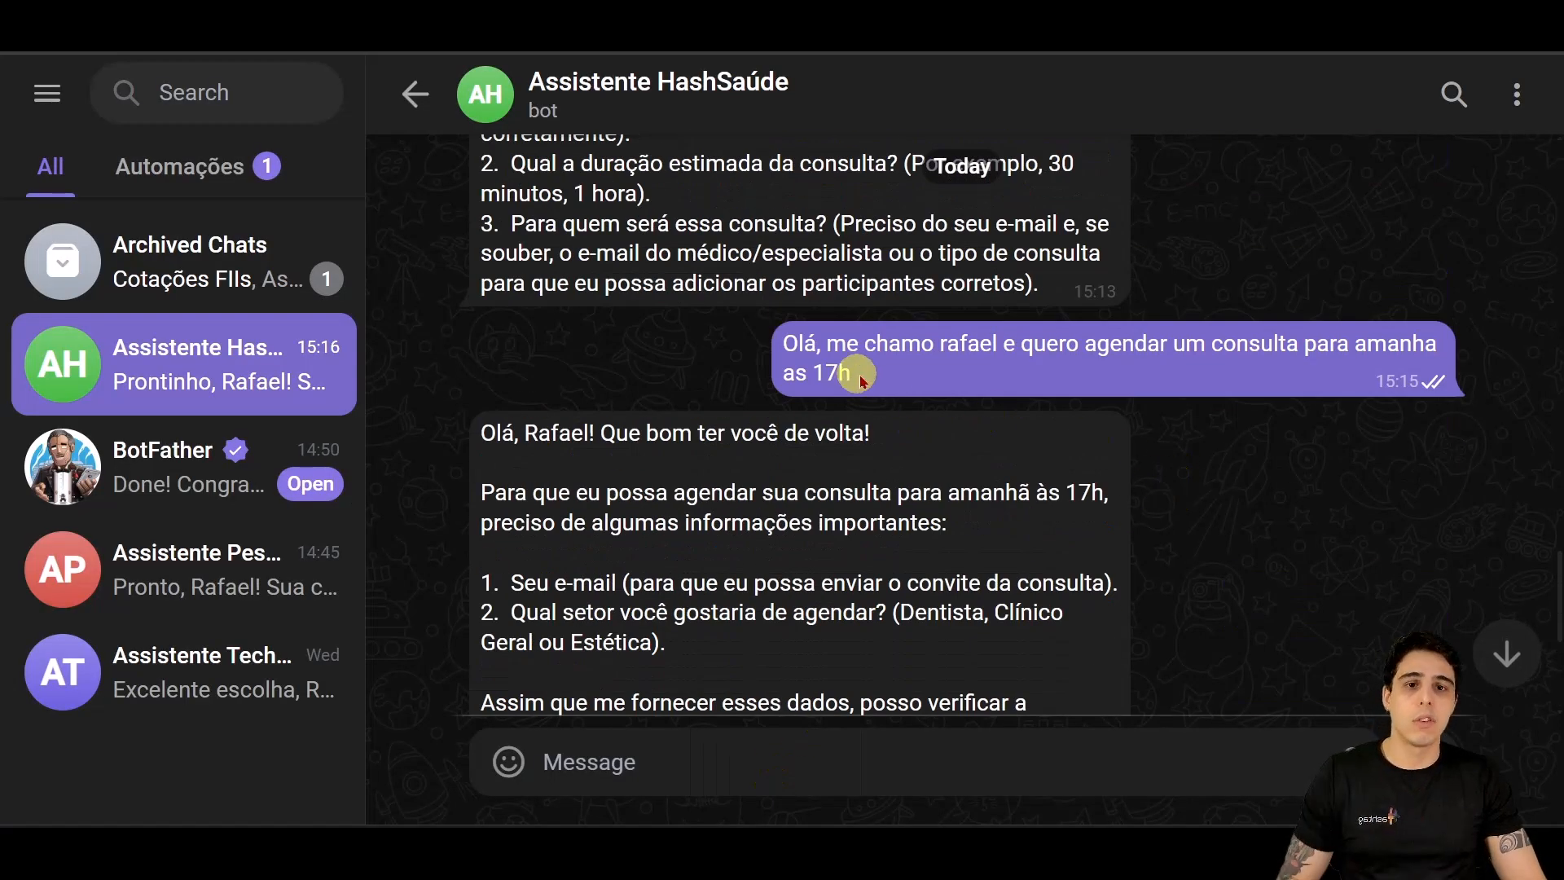
{"action": "scroll", "coordinate": [791, 489], "scroll_direction": "down", "scroll_amount": 5}
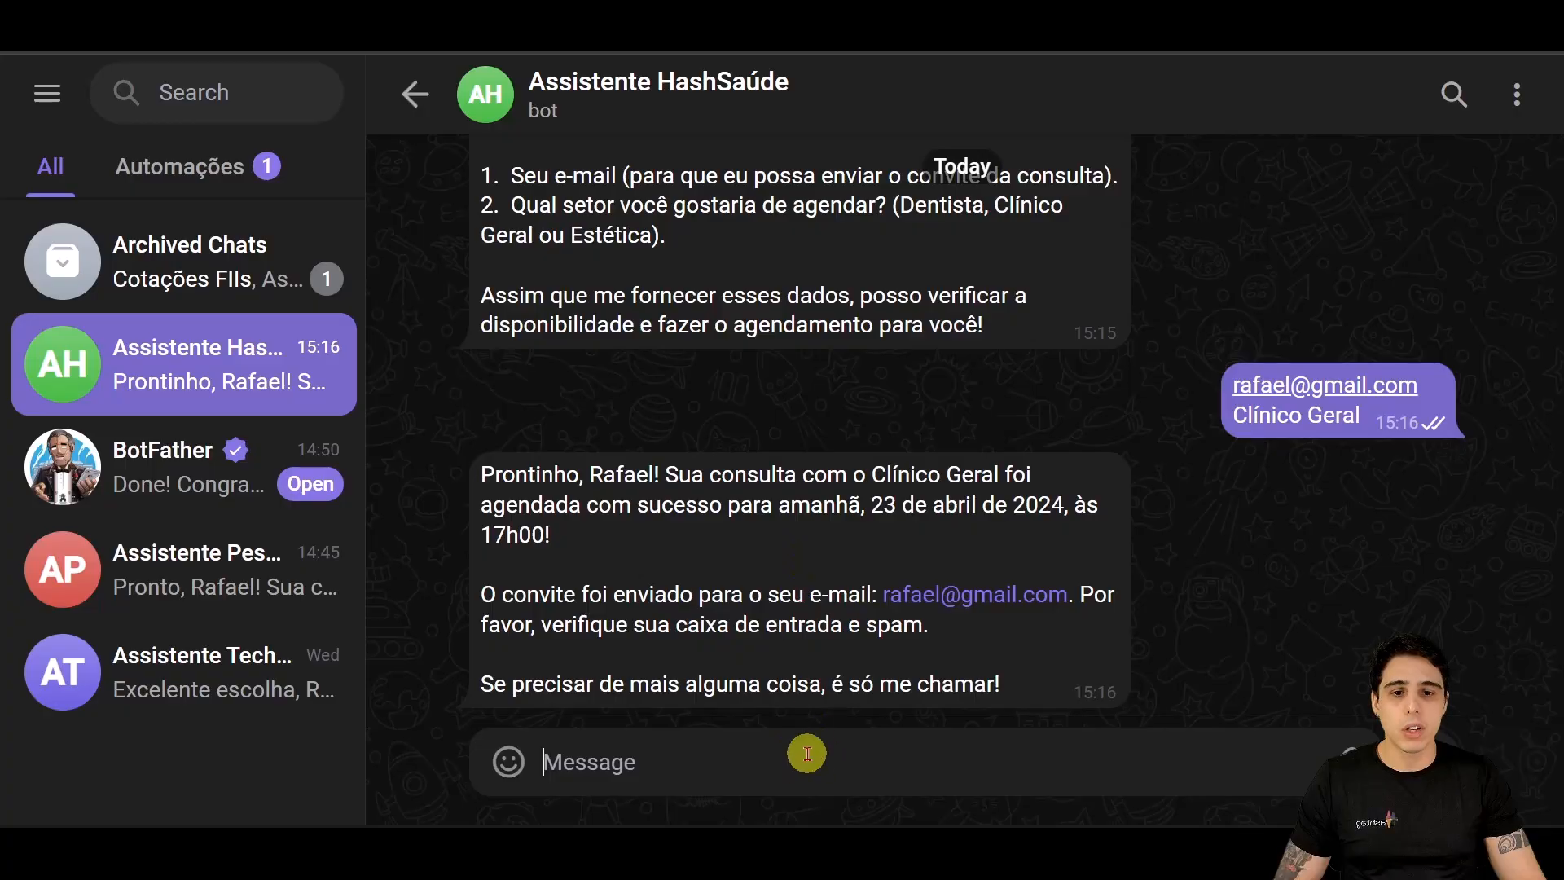
{"action": "type", "text": "Olá, me chamo rafael e quero agendar um consulta para amanha as 17h"}
{"action": "key", "text": "Return"}
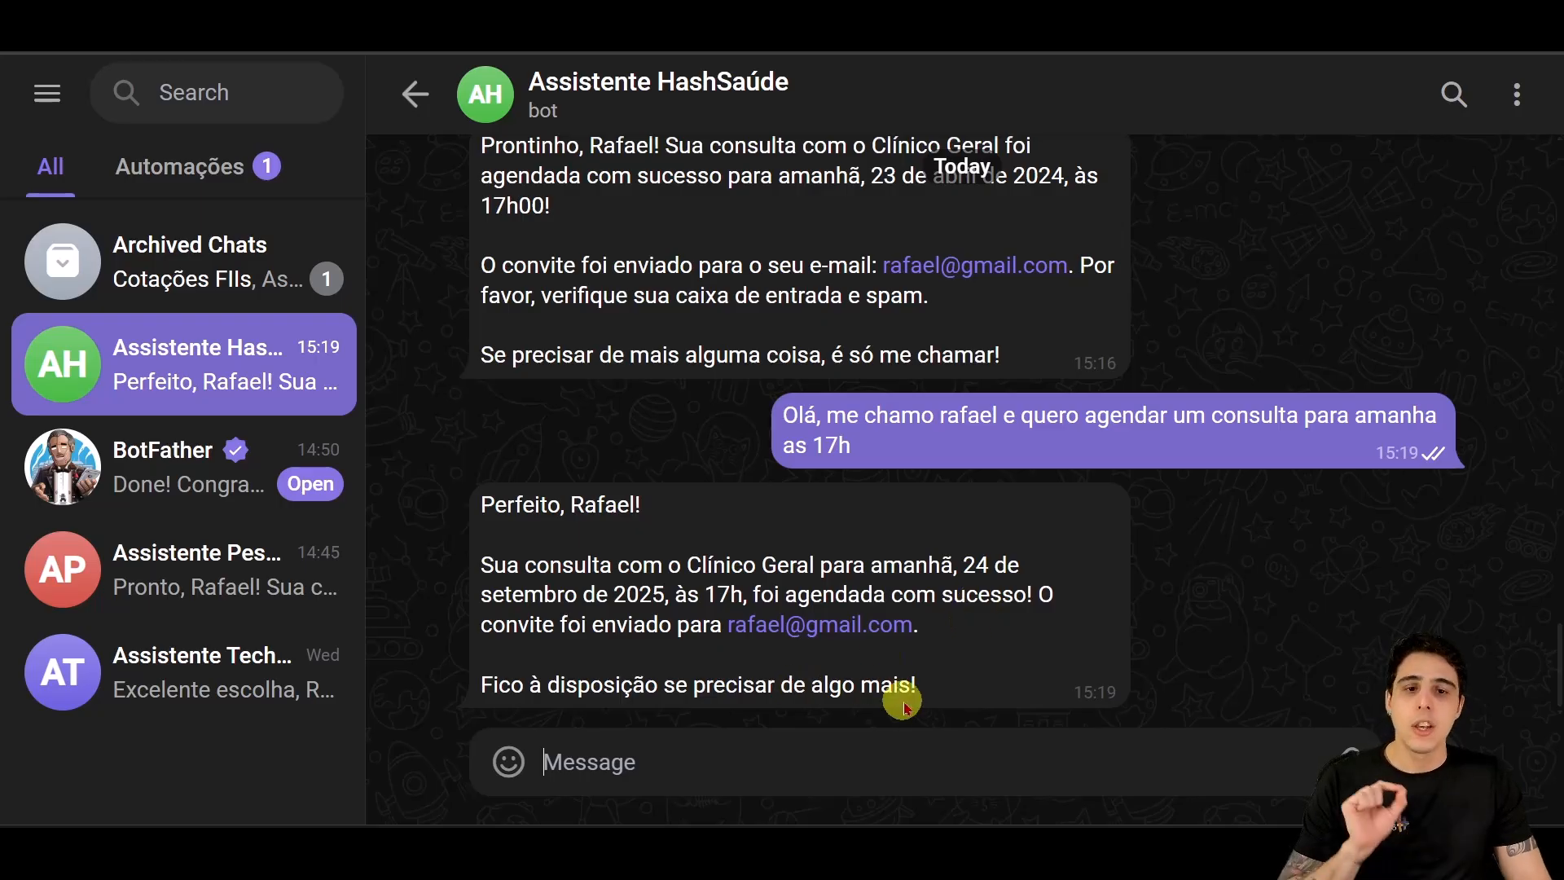
{"action": "left_click_drag", "start_coordinate": [537, 565], "coordinate": [1100, 663]}
{"action": "left_click", "coordinate": [954, 765]}
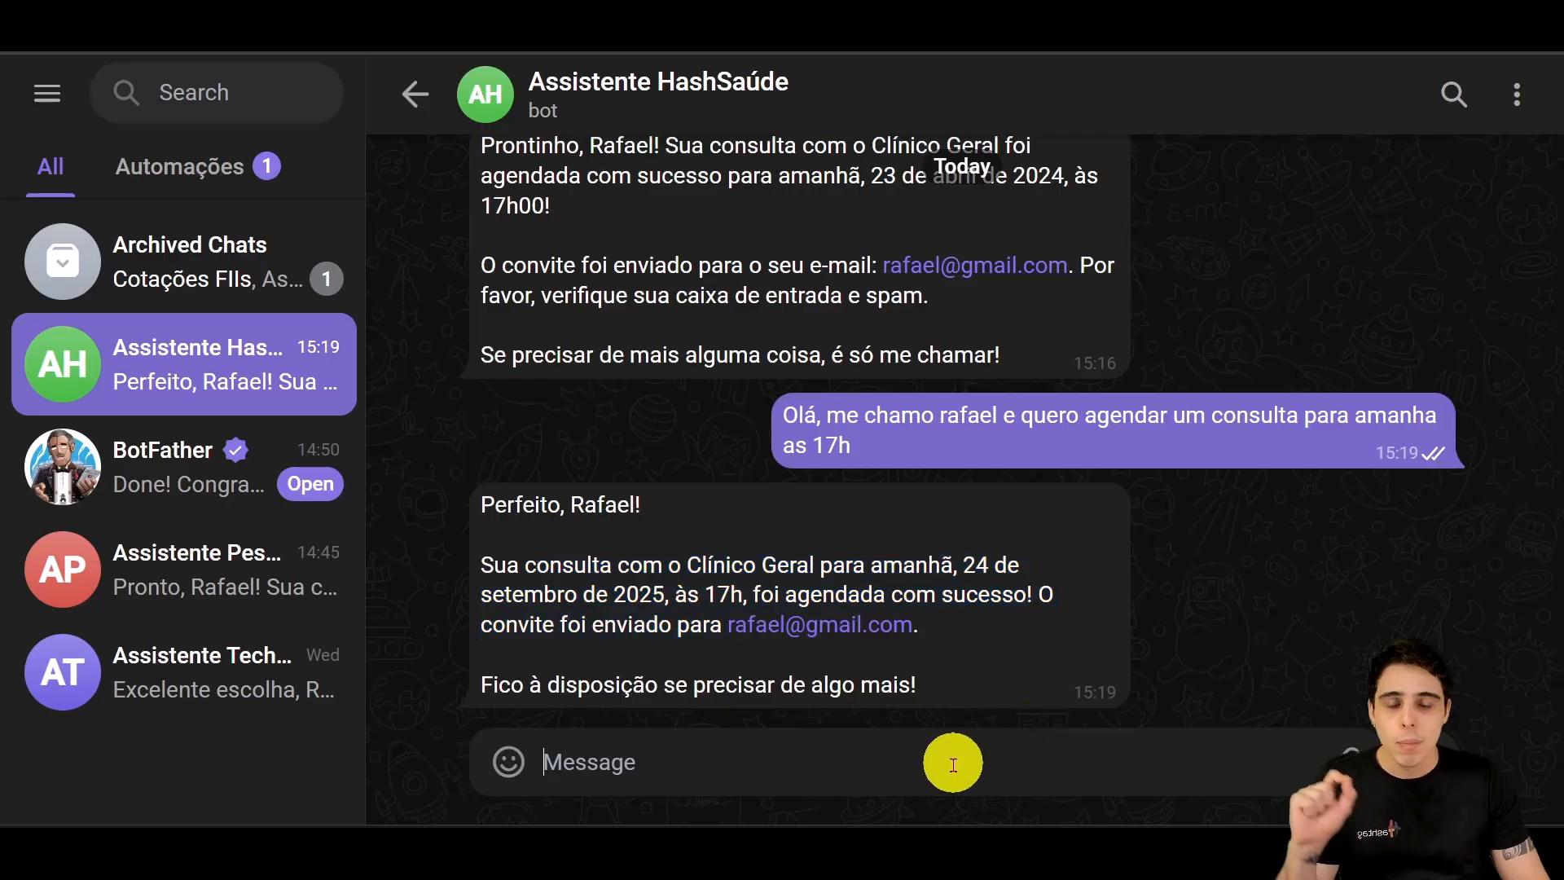
Step: Compare the n8n canvas with the bot's Clínico Geral confirmation in Telegram, then return to n8n
{"action": "mouse_move", "coordinate": [863, 826]}
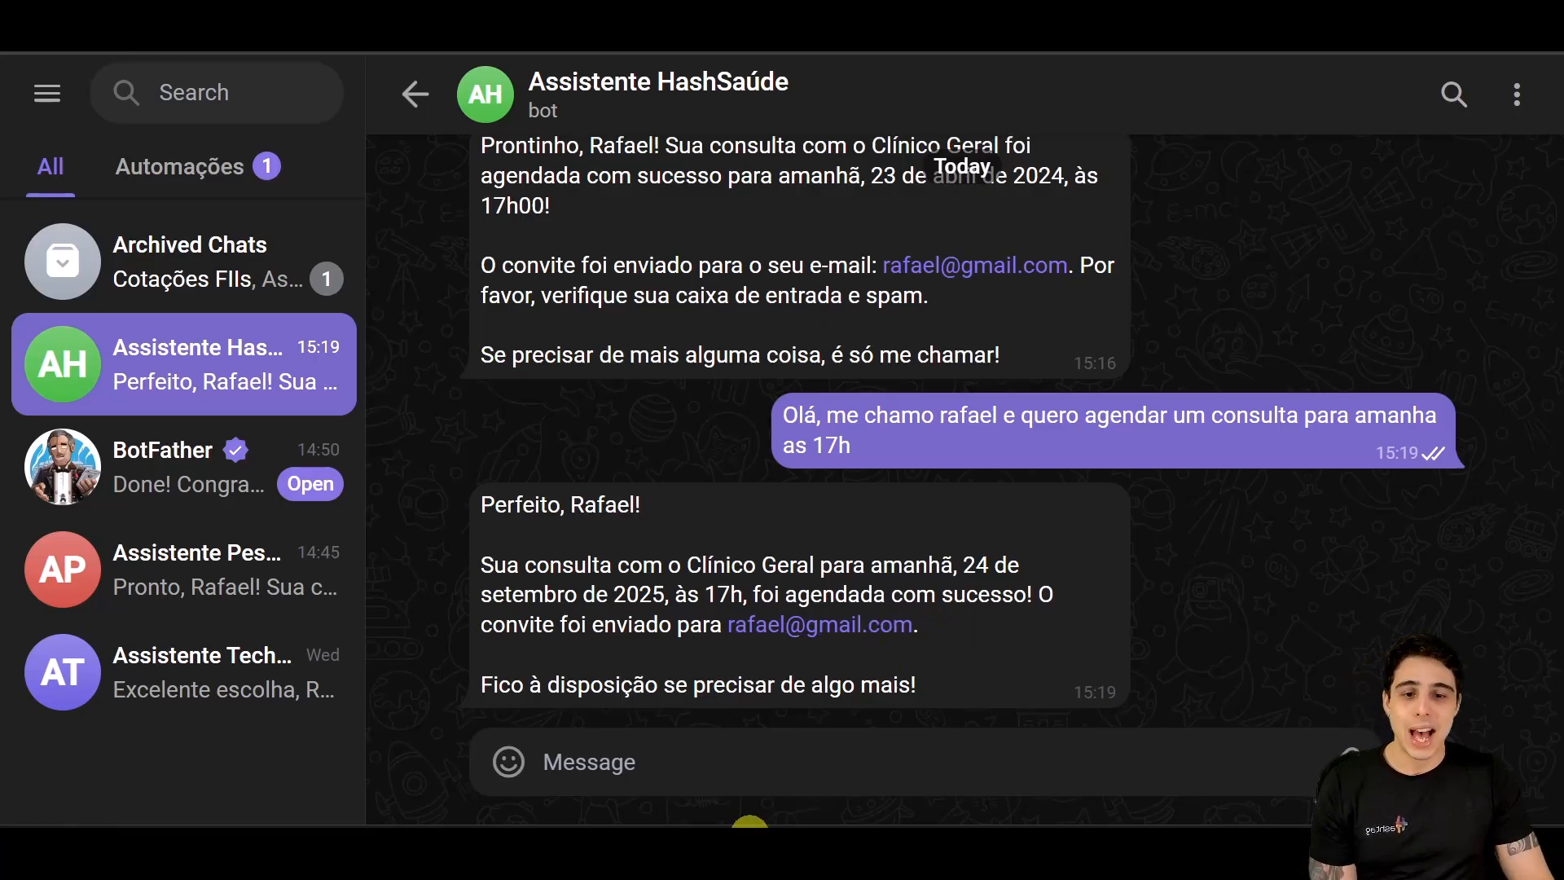
{"action": "left_click", "coordinate": [743, 703]}
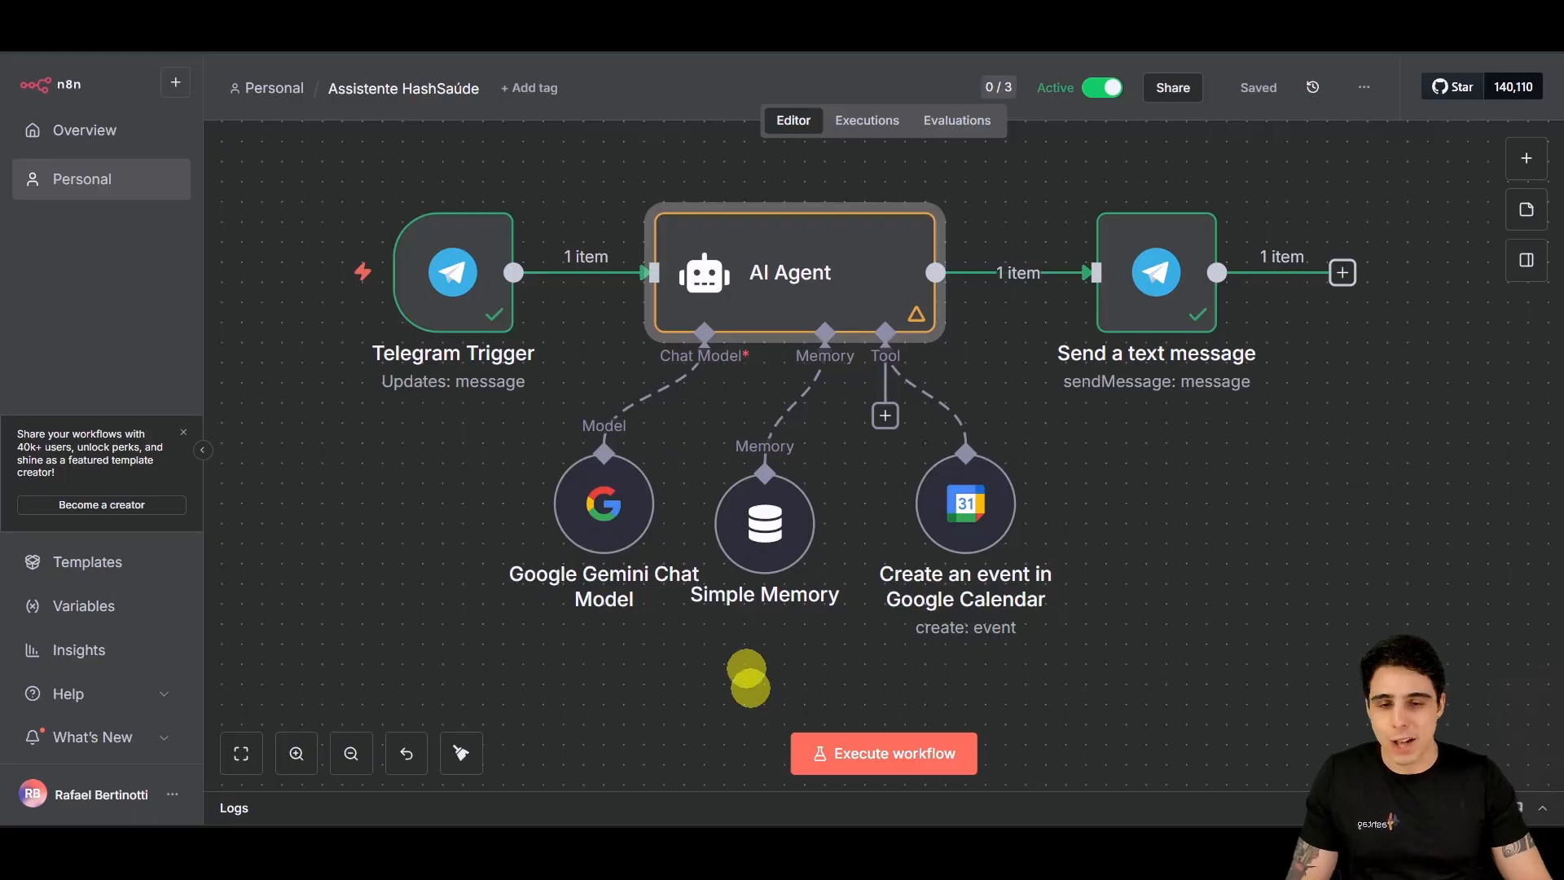
{"action": "mouse_move", "coordinate": [679, 431]}
{"action": "left_mouse_down"}
{"action": "mouse_move", "coordinate": [819, 647]}
{"action": "mouse_move", "coordinate": [846, 648]}
{"action": "left_mouse_up"}
{"action": "key", "text": "Escape"}
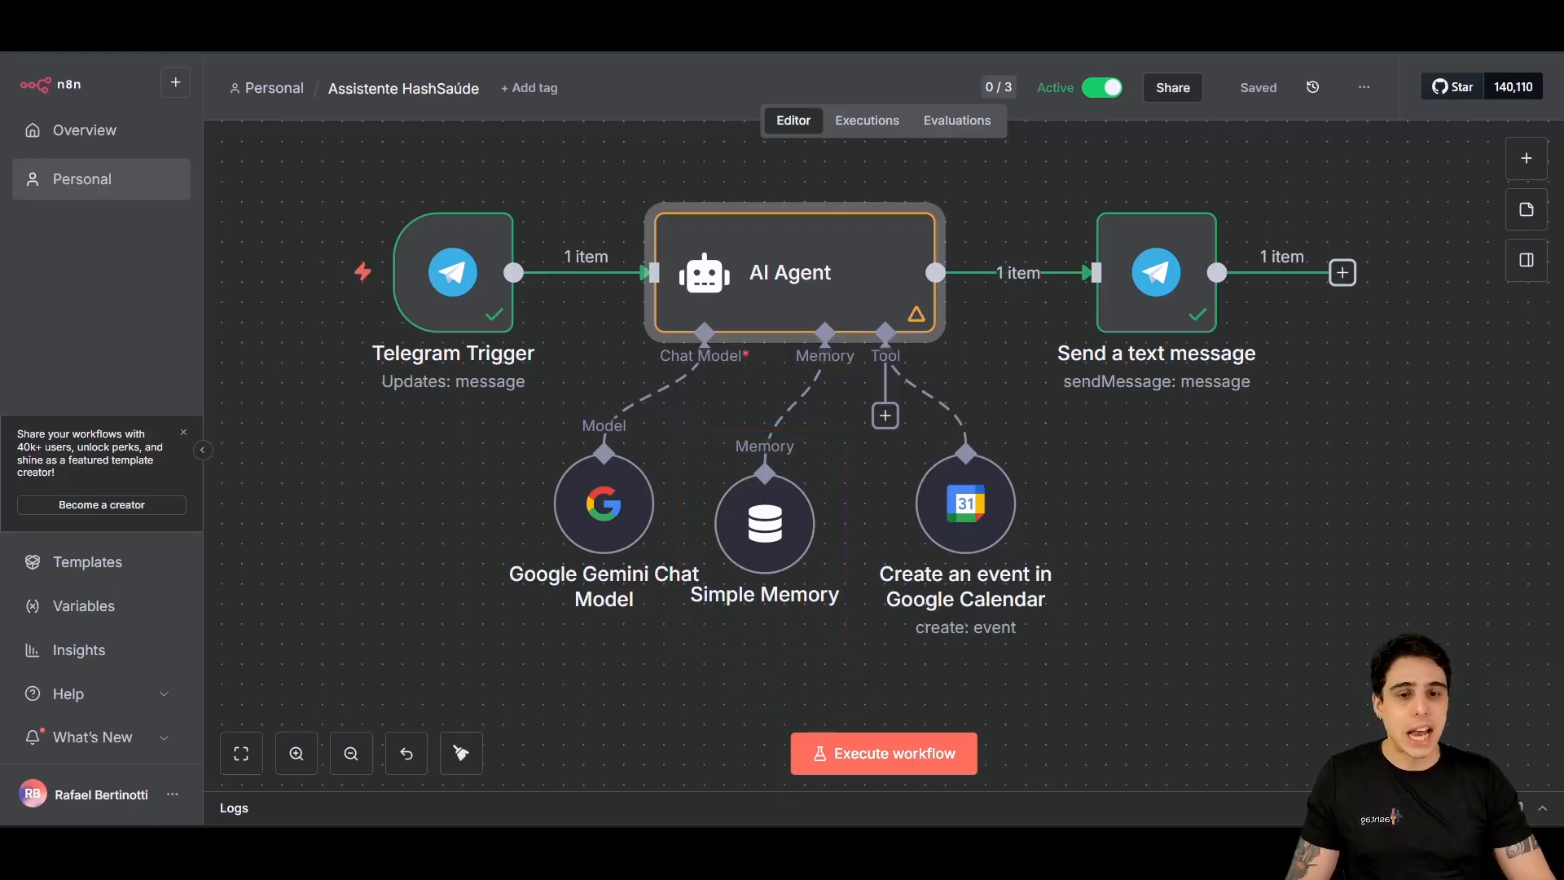
{"action": "left_click", "coordinate": [788, 751]}
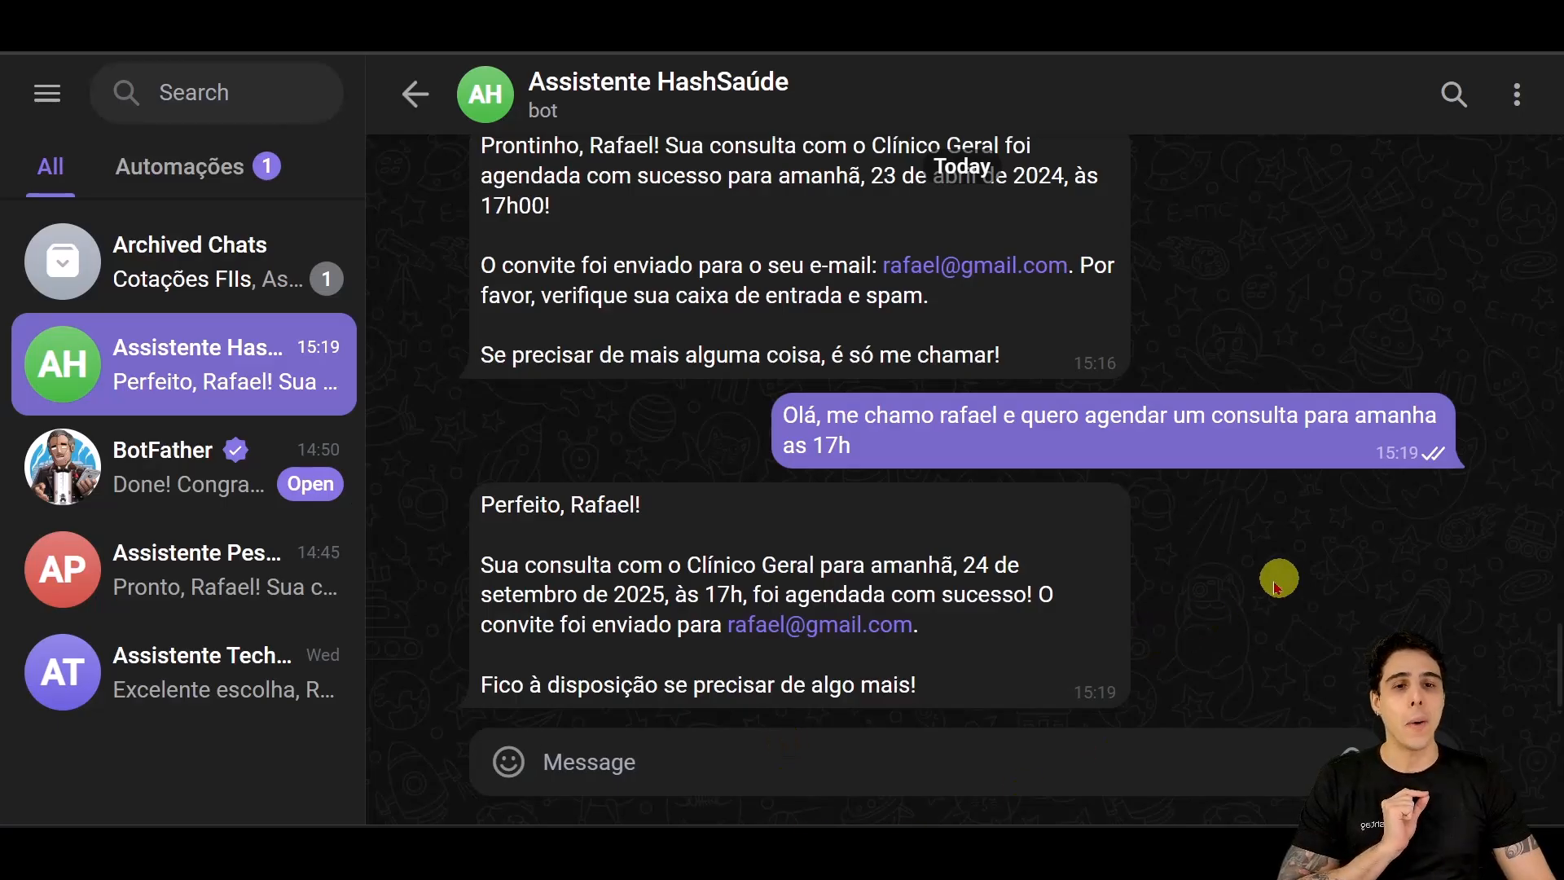
{"action": "scroll", "coordinate": [1240, 611], "scroll_direction": "up", "scroll_amount": 4}
{"action": "scroll", "coordinate": [1240, 611], "scroll_direction": "up", "scroll_amount": 2}
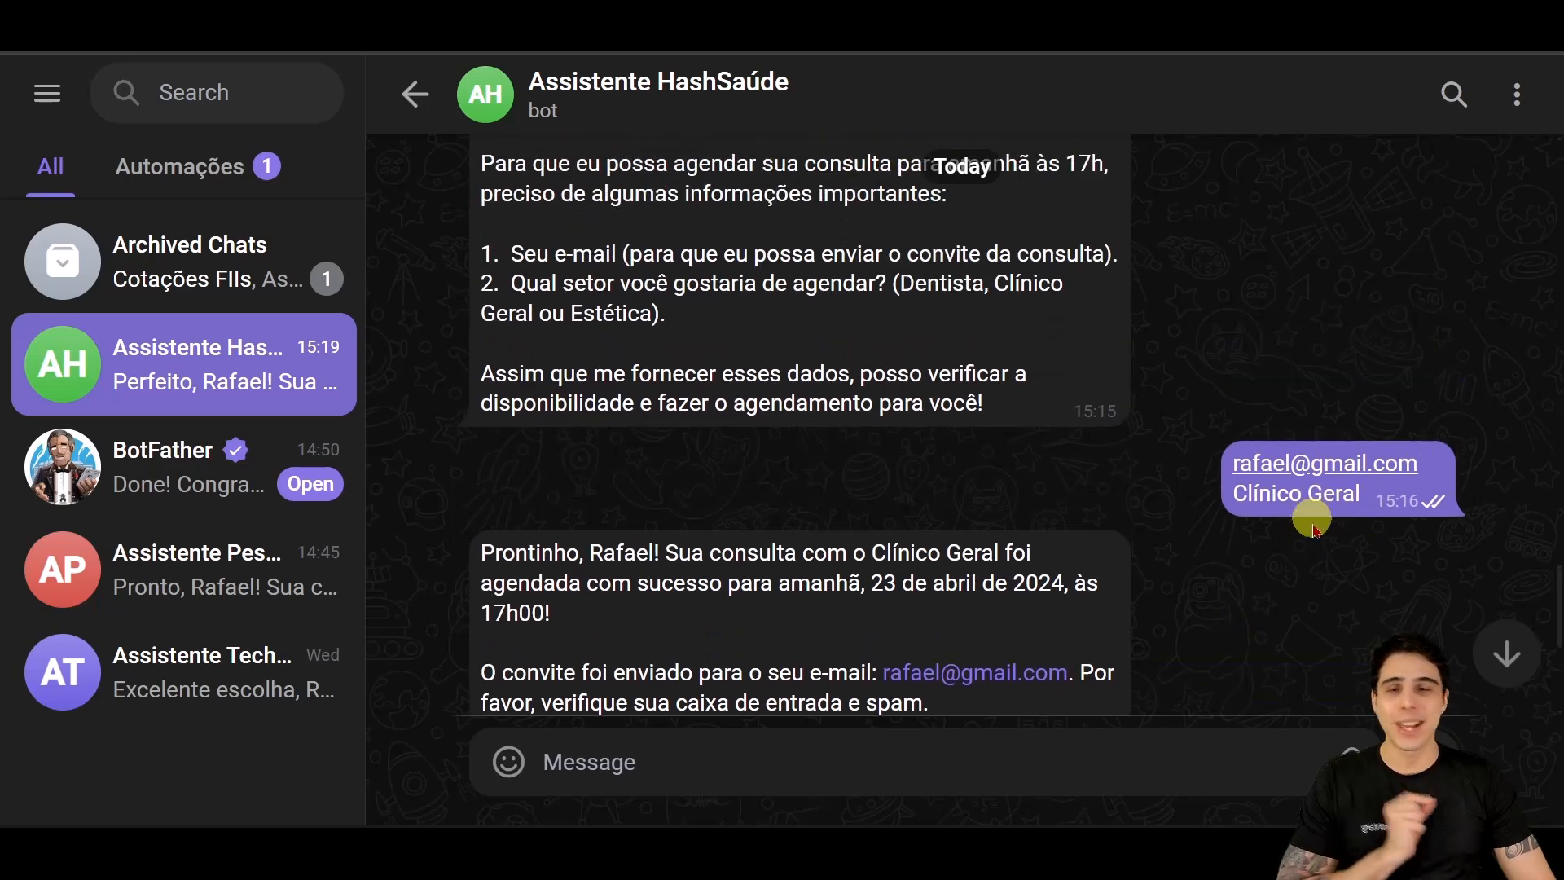
{"action": "scroll", "coordinate": [1356, 464], "scroll_direction": "down", "scroll_amount": 5}
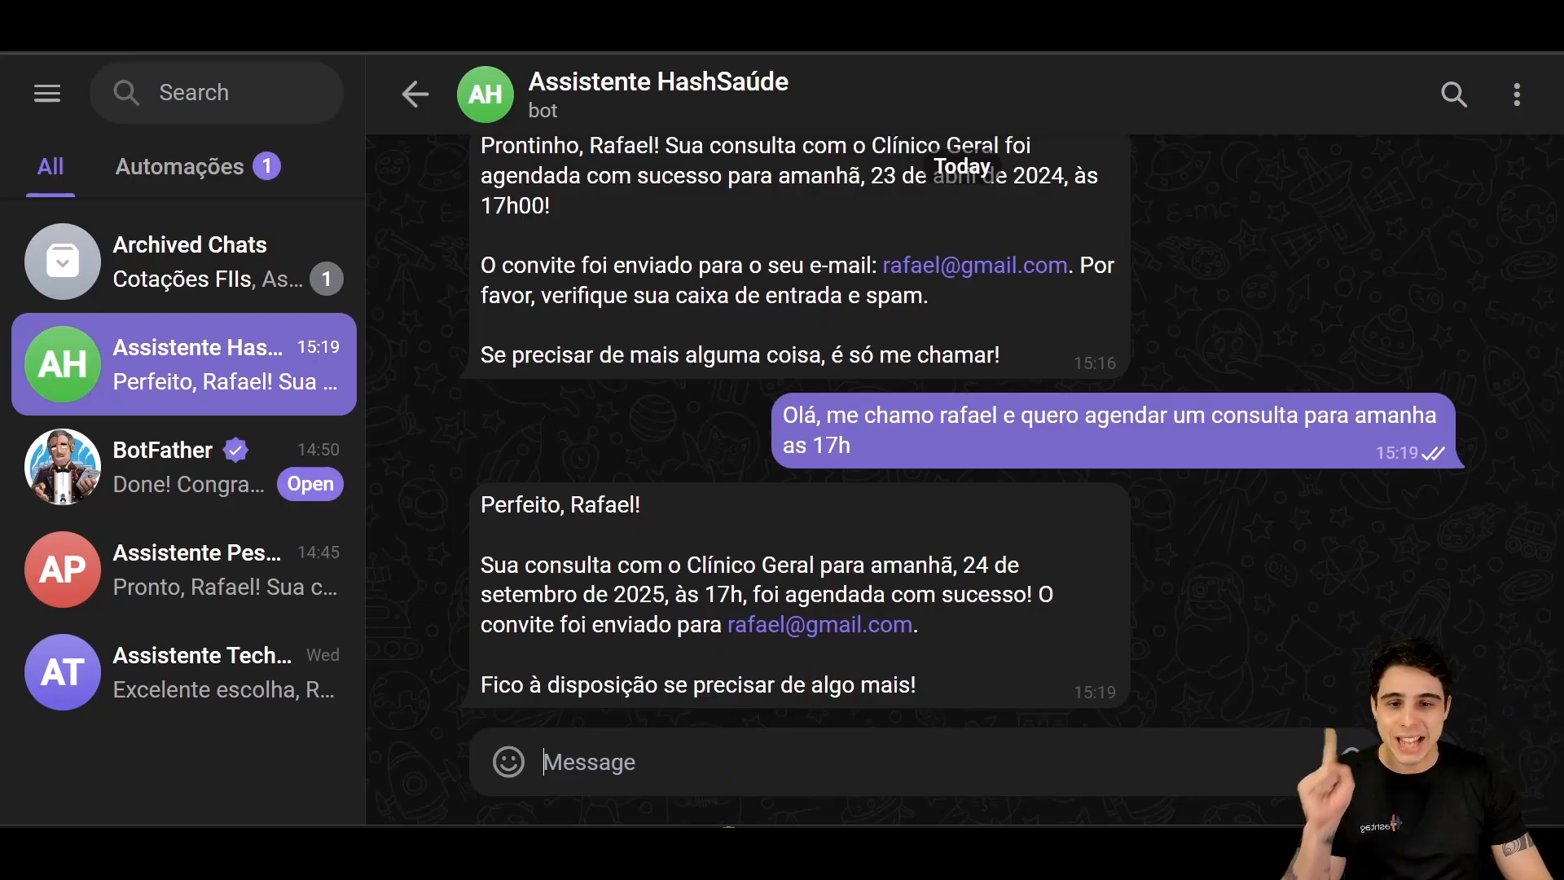
{"action": "mouse_move", "coordinate": [741, 849]}
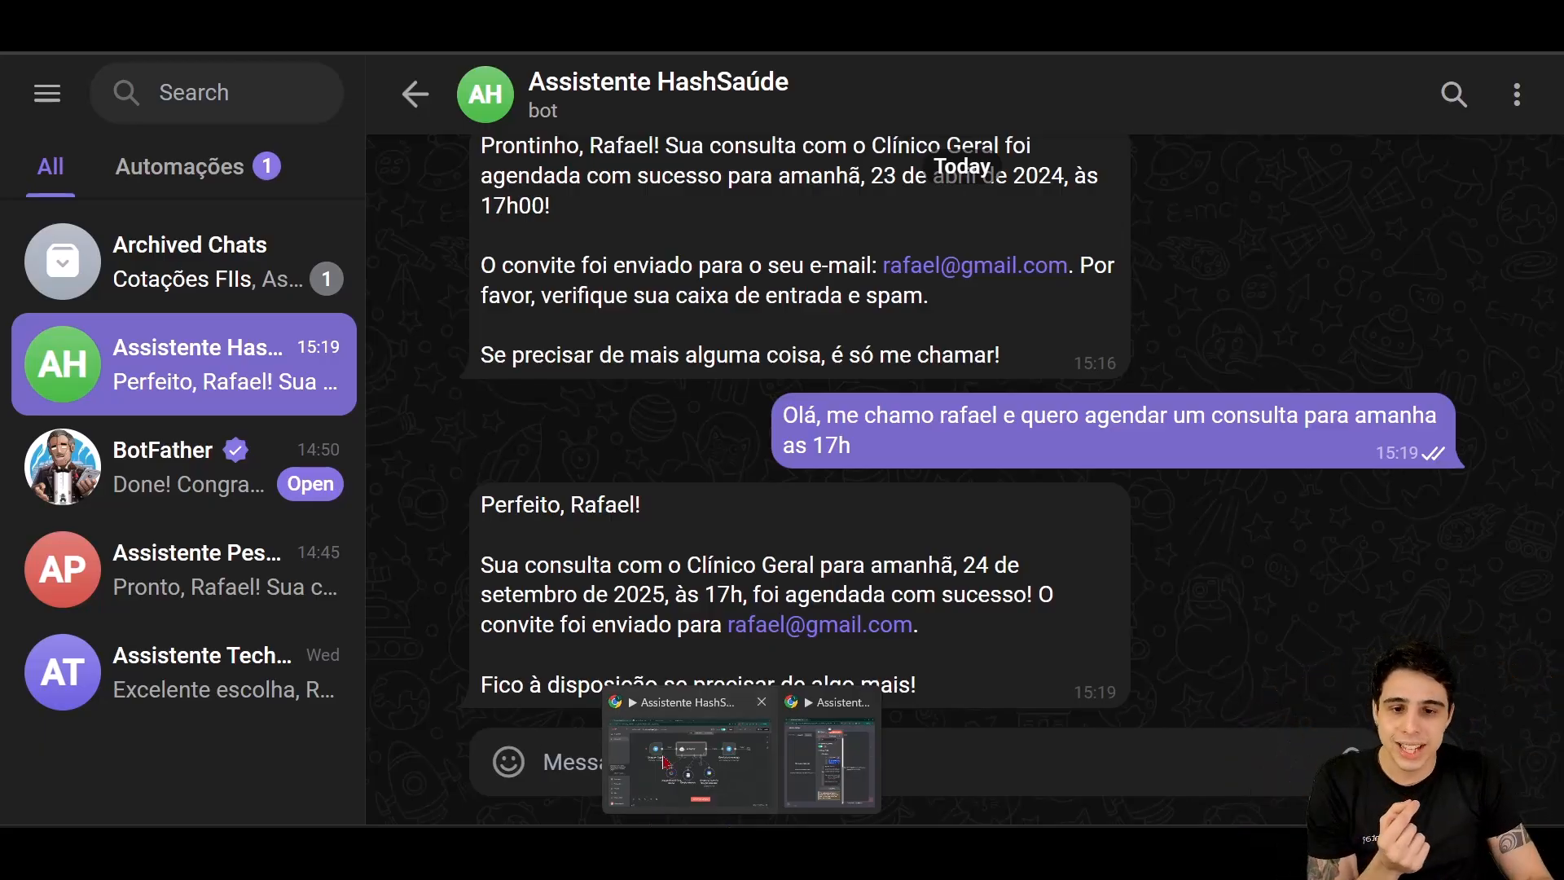
{"action": "left_click", "coordinate": [688, 758]}
Step: Line up Simple Memory with the other sub-nodes and briefly check the AI Agent settings
{"action": "left_click_drag", "start_coordinate": [744, 574], "coordinate": [764, 555]}
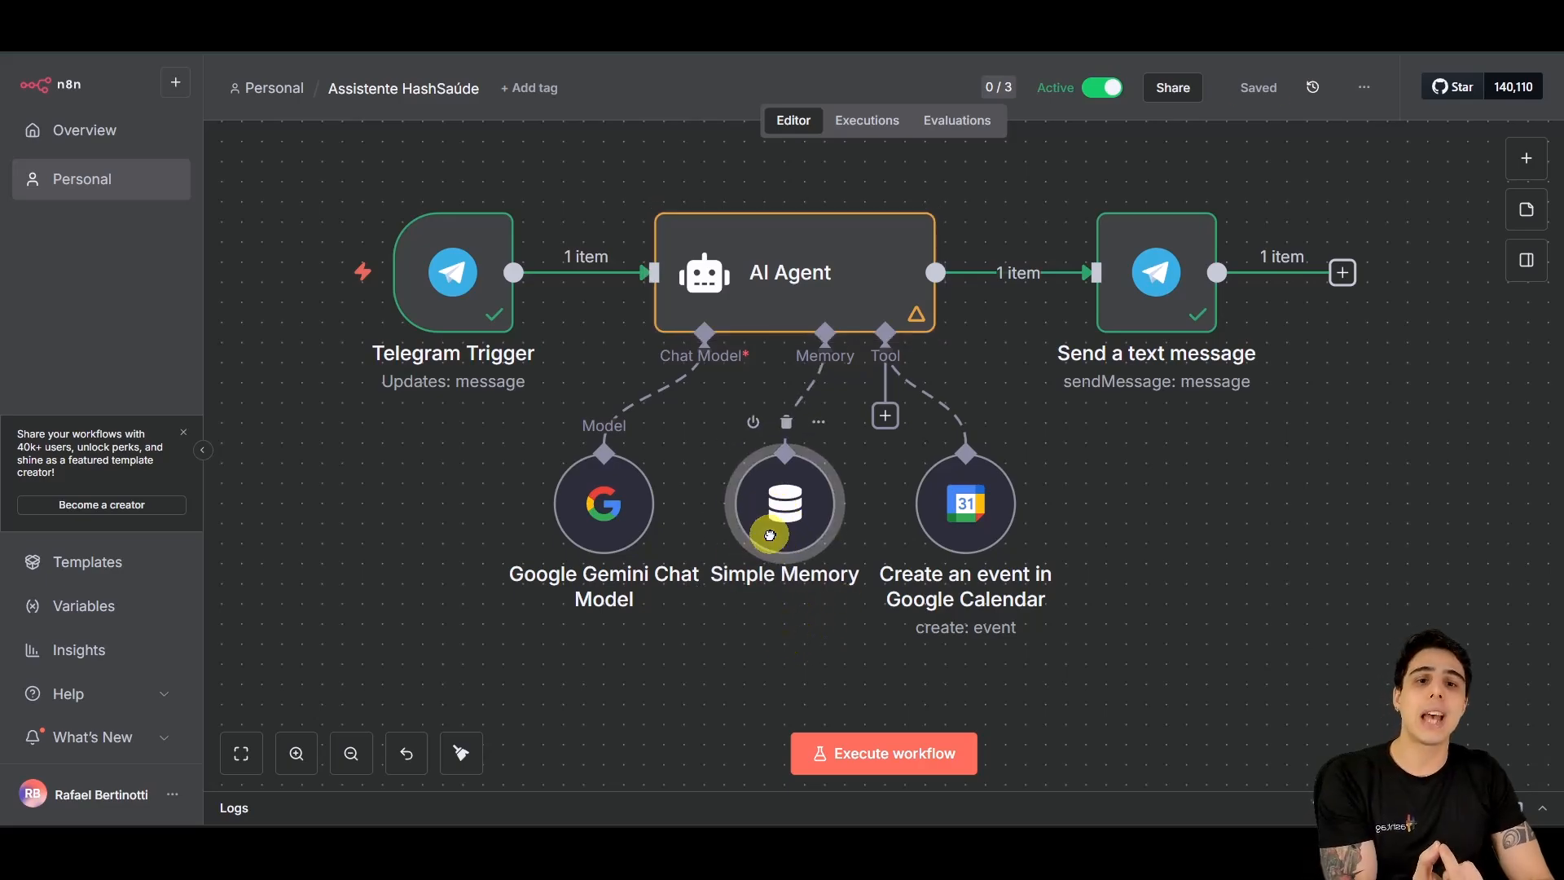
{"action": "left_click", "coordinate": [978, 520]}
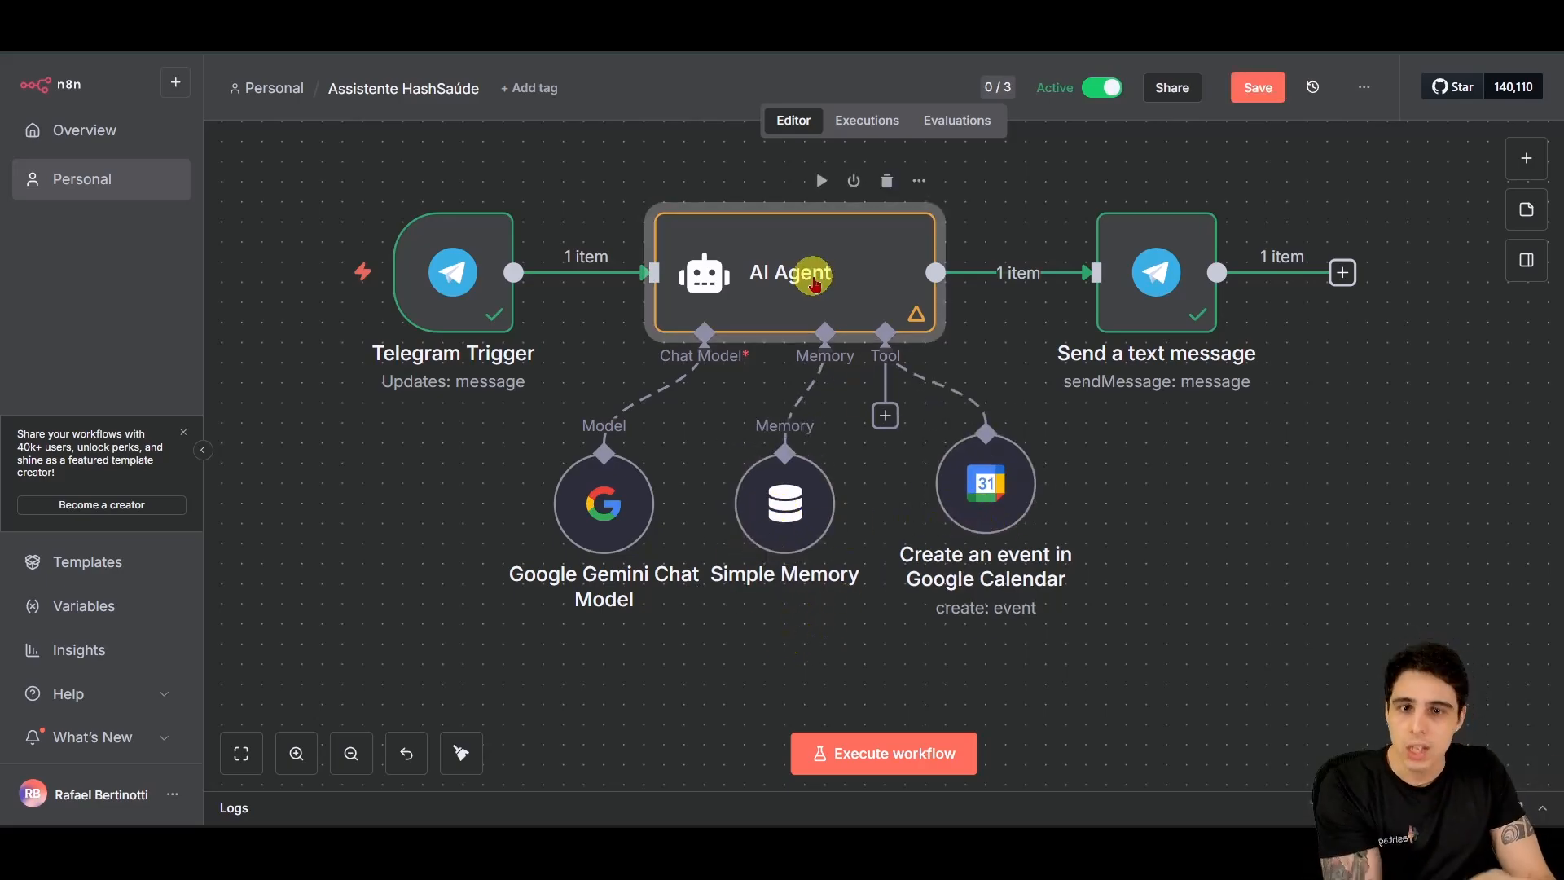
{"action": "double_click", "coordinate": [794, 303]}
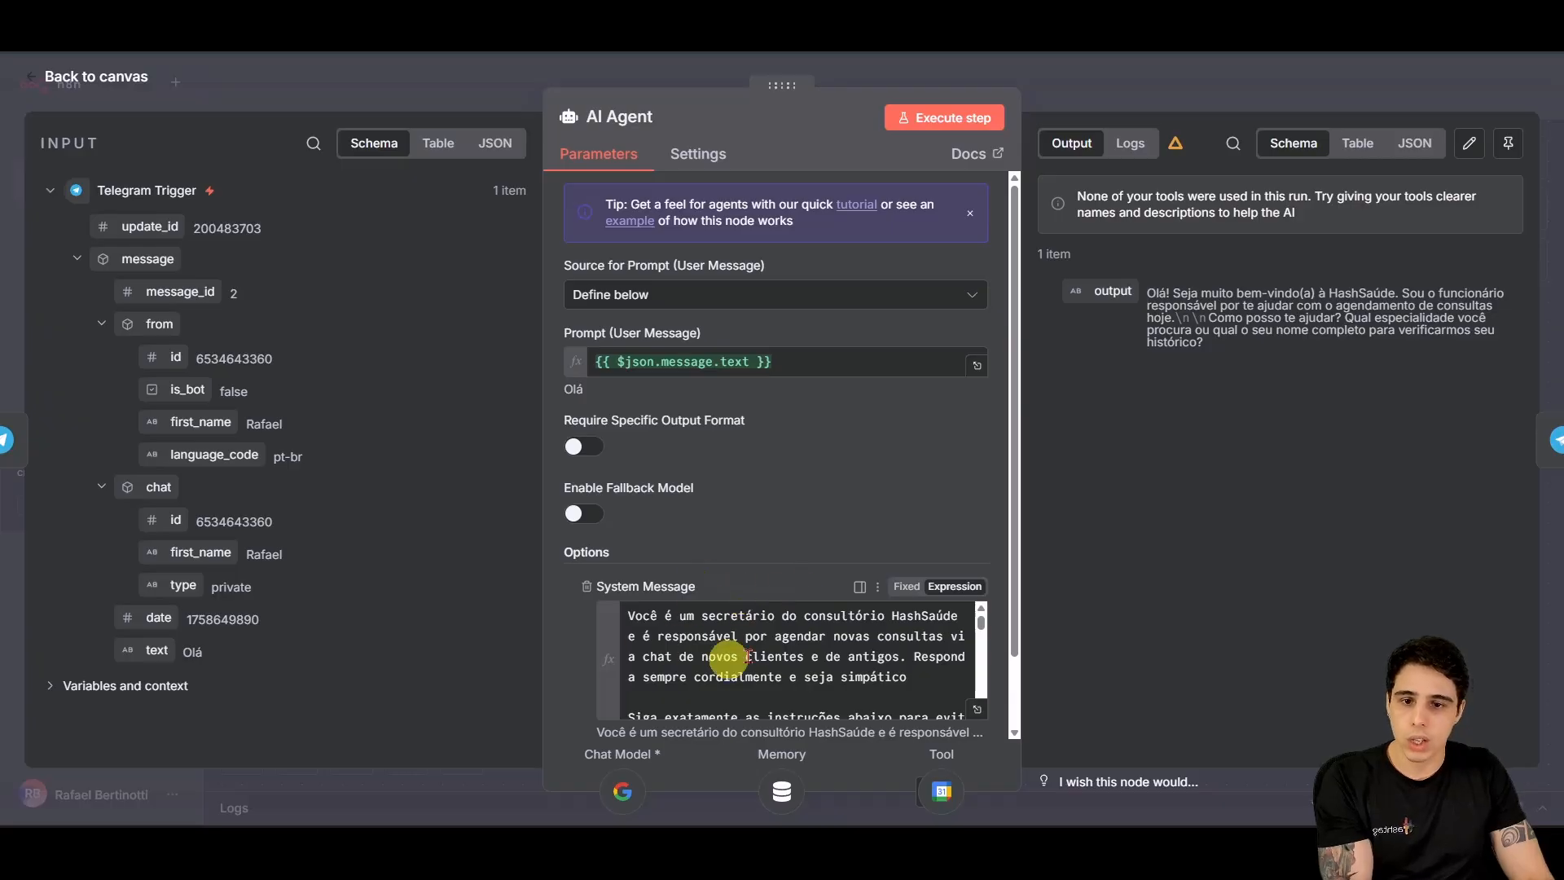
{"action": "left_click", "coordinate": [133, 88]}
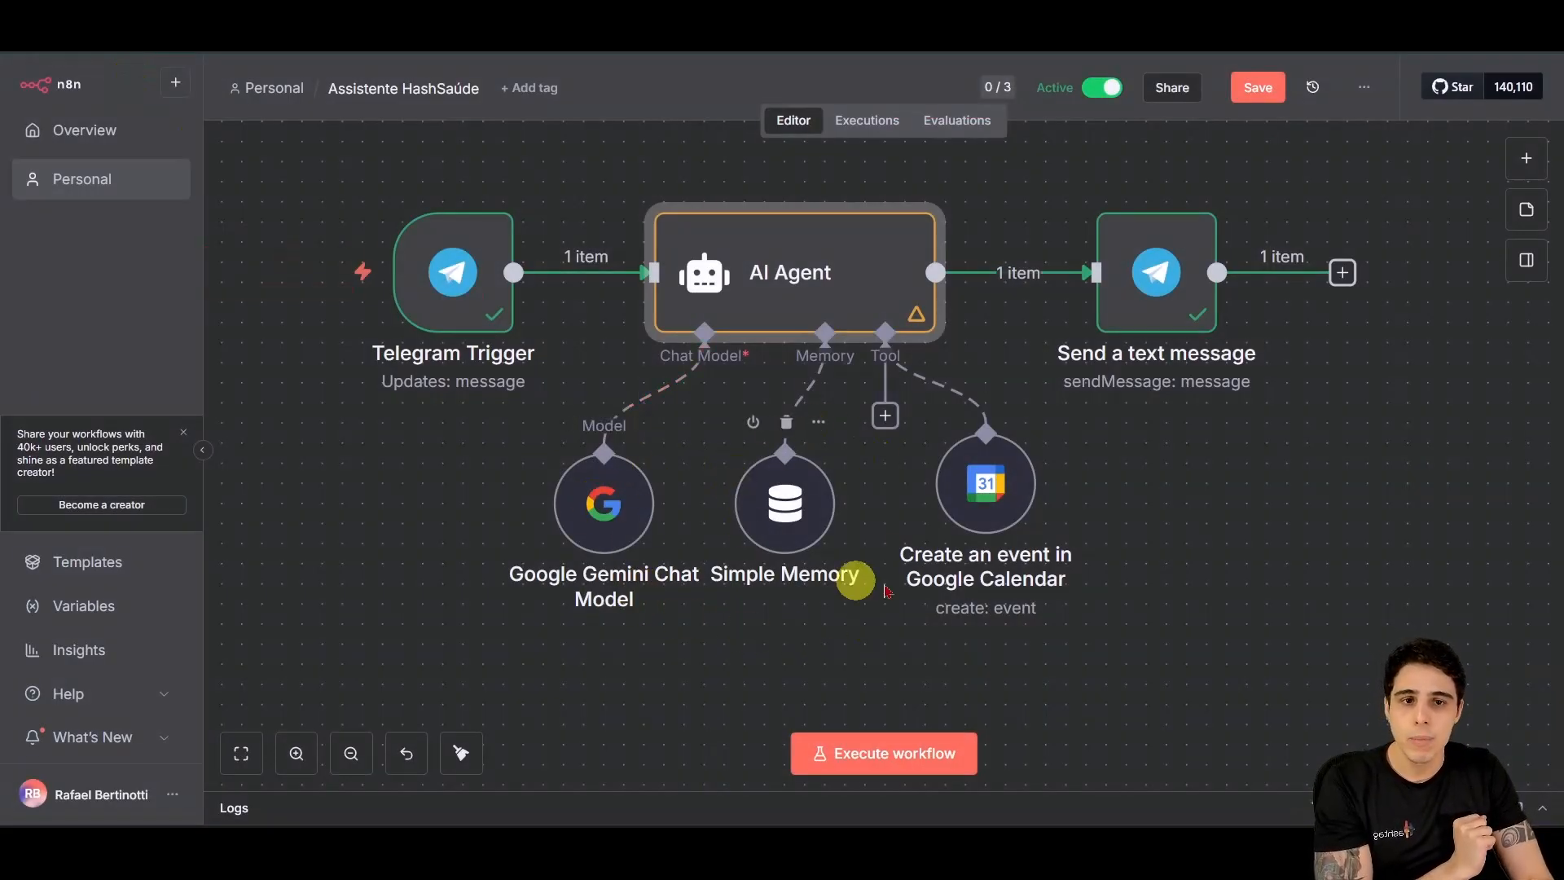
{"action": "mouse_move", "coordinate": [988, 444]}
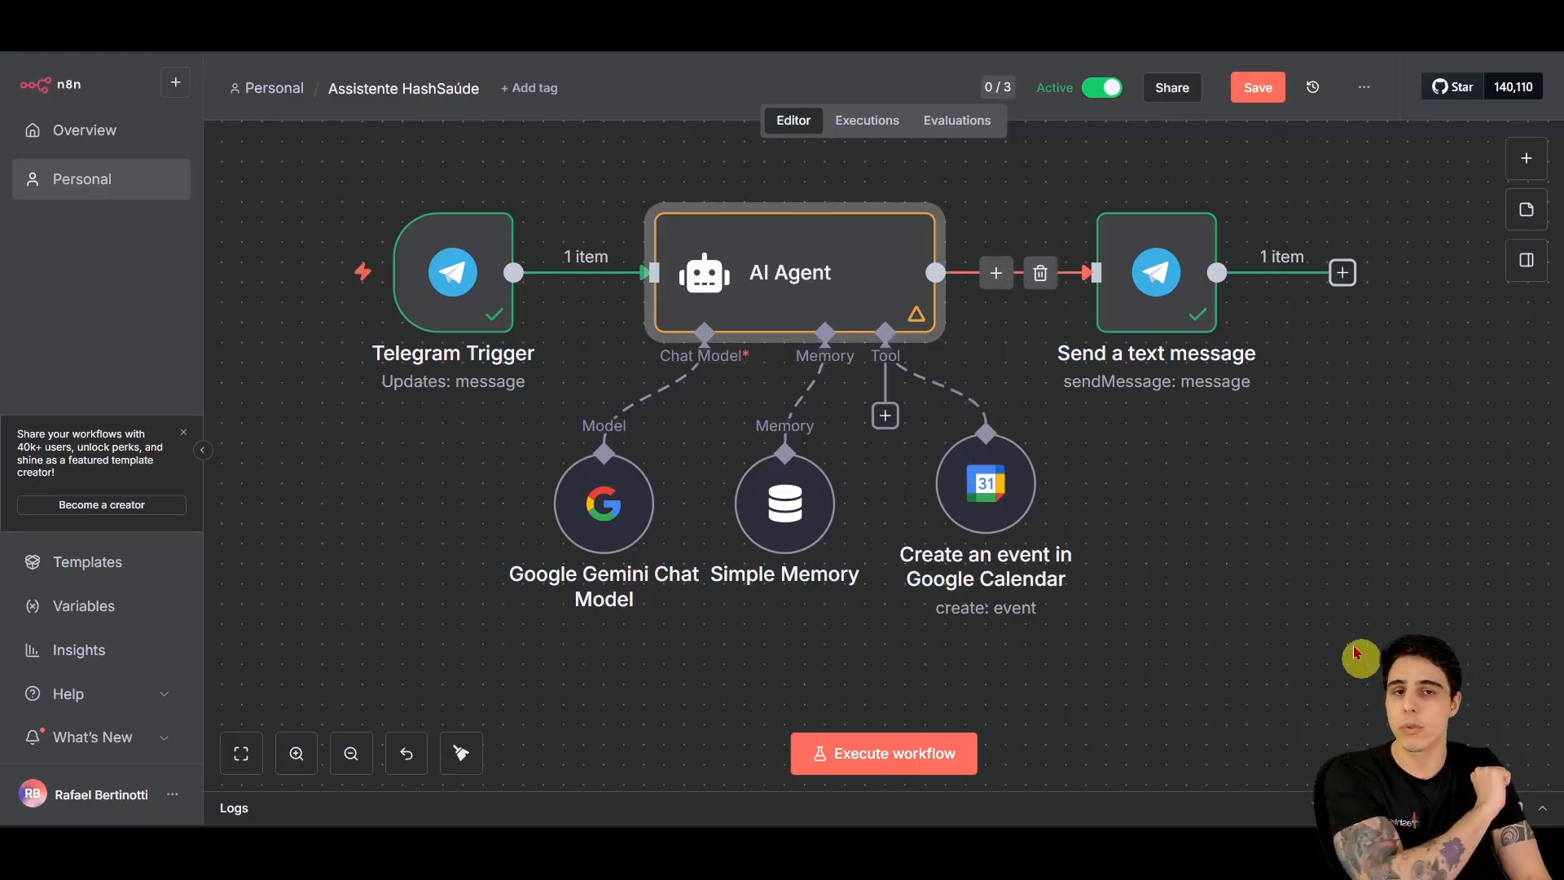
Step: Save the workflow and nudge the Google Calendar tool node slightly down-left
{"action": "left_click", "coordinate": [1260, 92]}
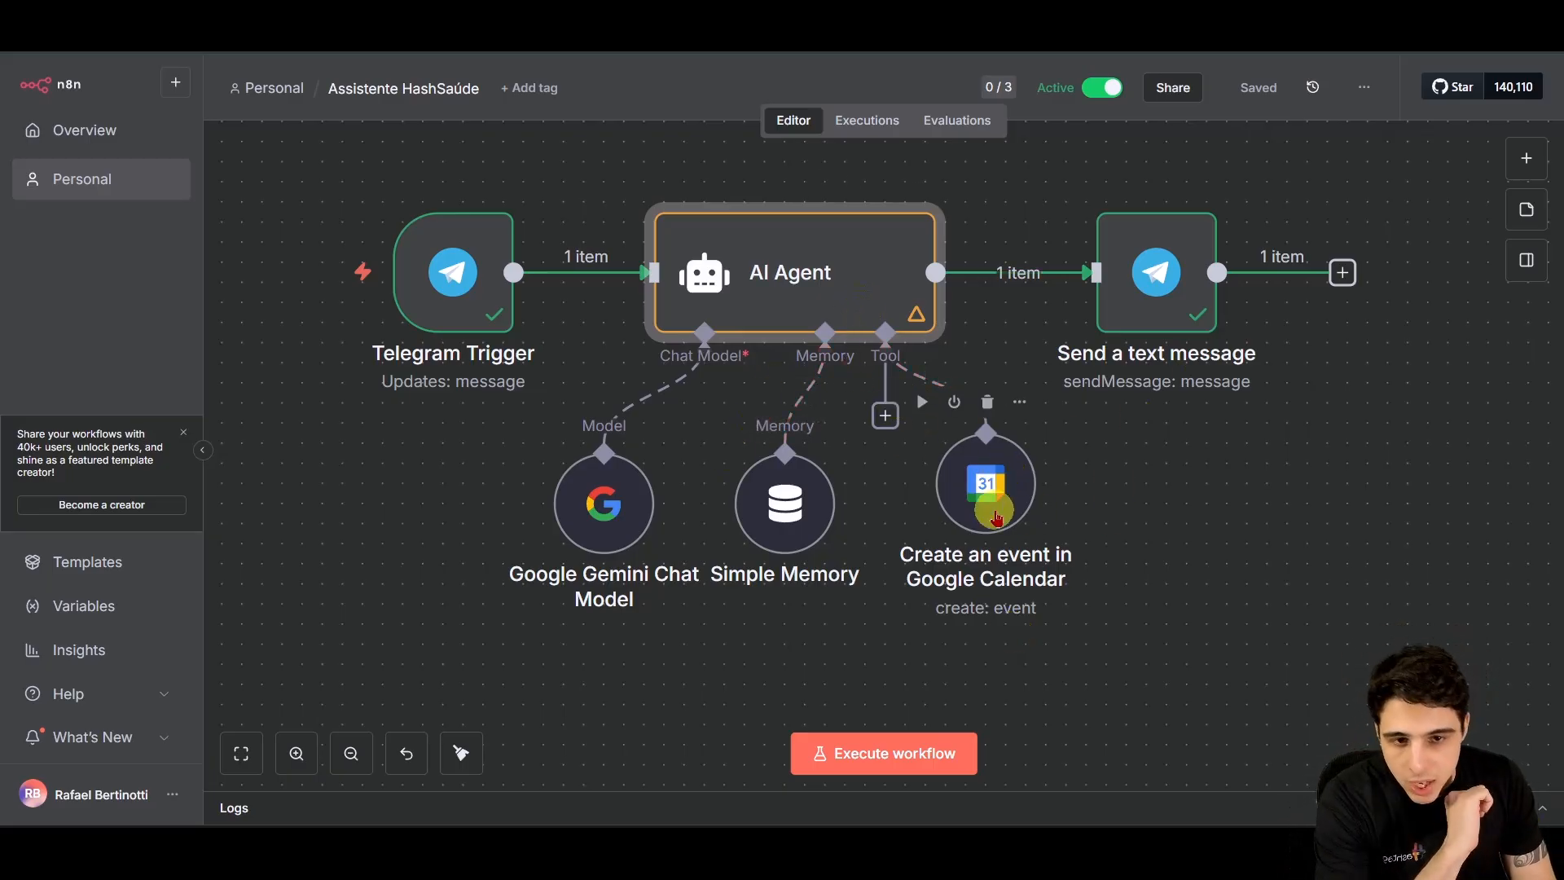
{"action": "left_click_drag", "start_coordinate": [987, 469], "coordinate": [969, 488]}
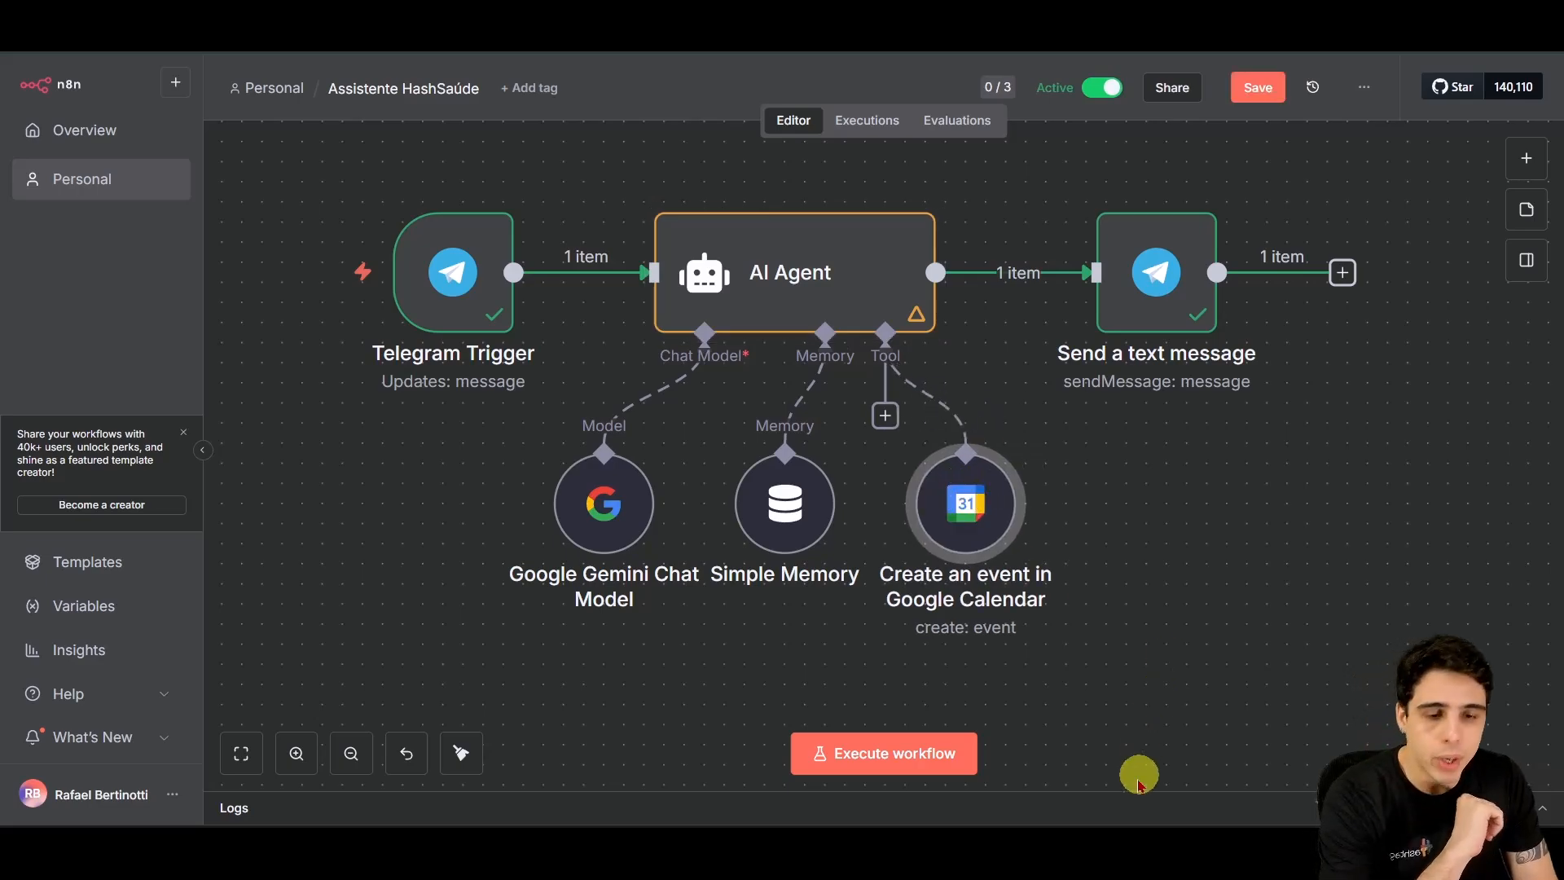
{"action": "mouse_move", "coordinate": [1028, 850]}
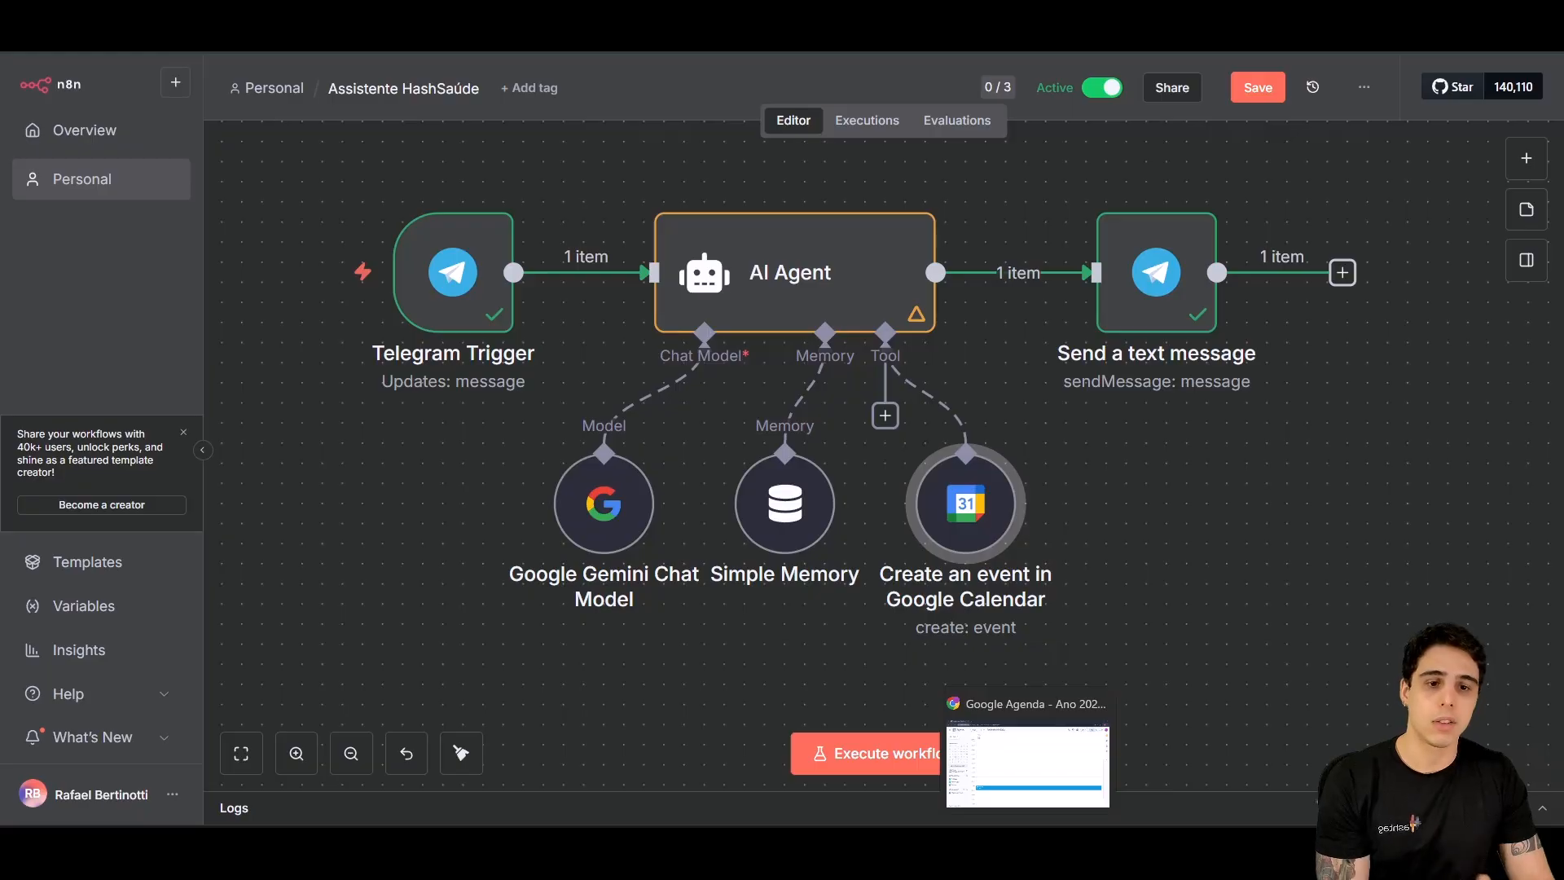
Step: In Google Calendar, dismiss the notification prompt and show the 2025 year view
{"action": "left_click", "coordinate": [1023, 782]}
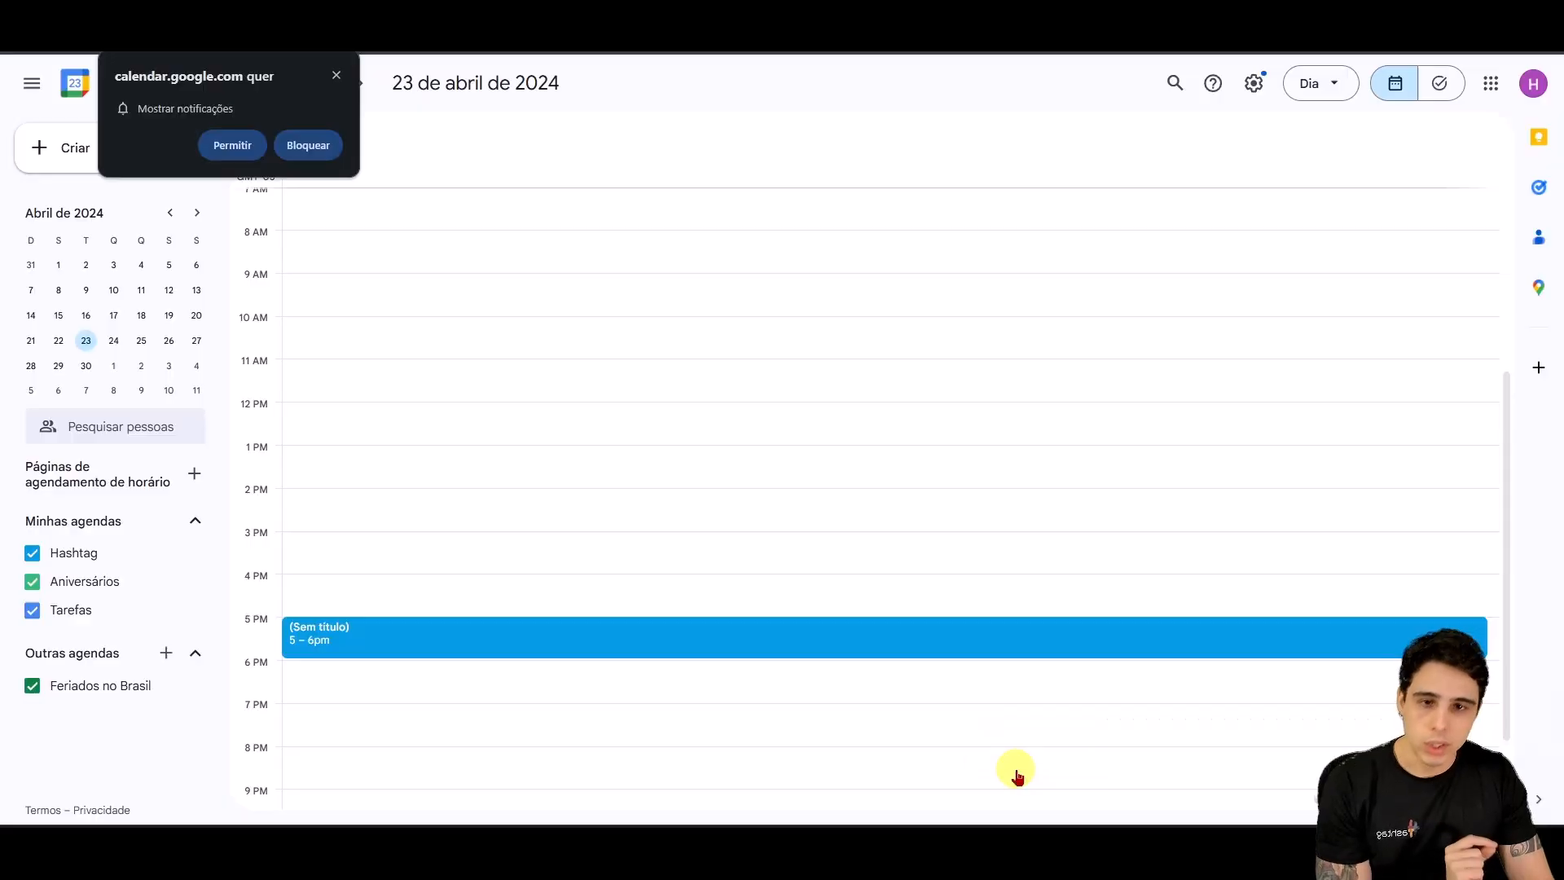
{"action": "left_click", "coordinate": [337, 77]}
{"action": "left_click", "coordinate": [1313, 85]}
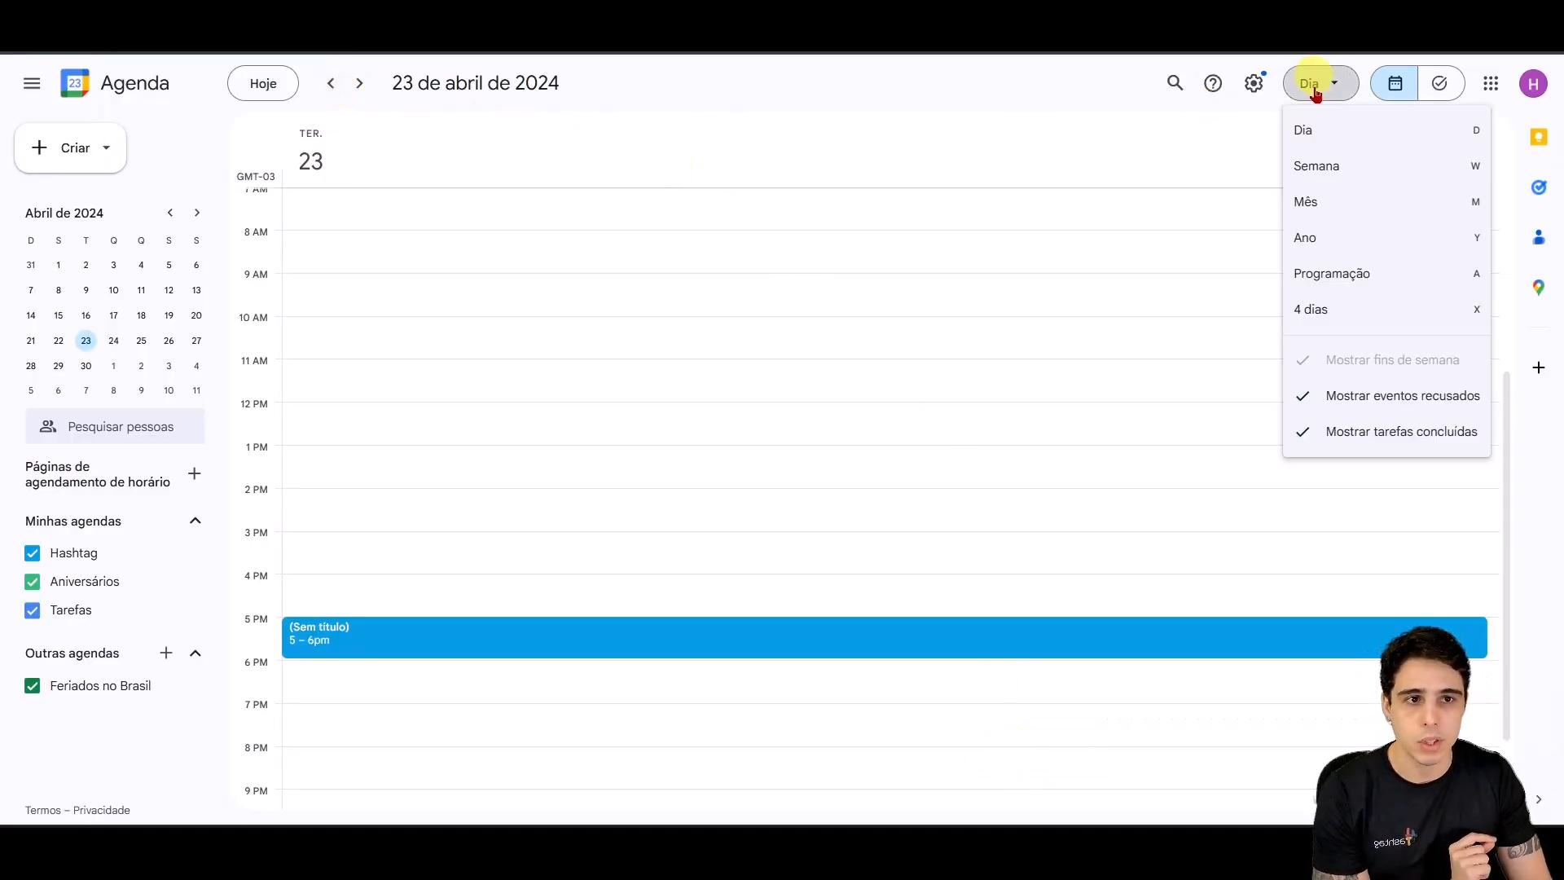
{"action": "left_click", "coordinate": [1310, 241]}
{"action": "left_click", "coordinate": [363, 82]}
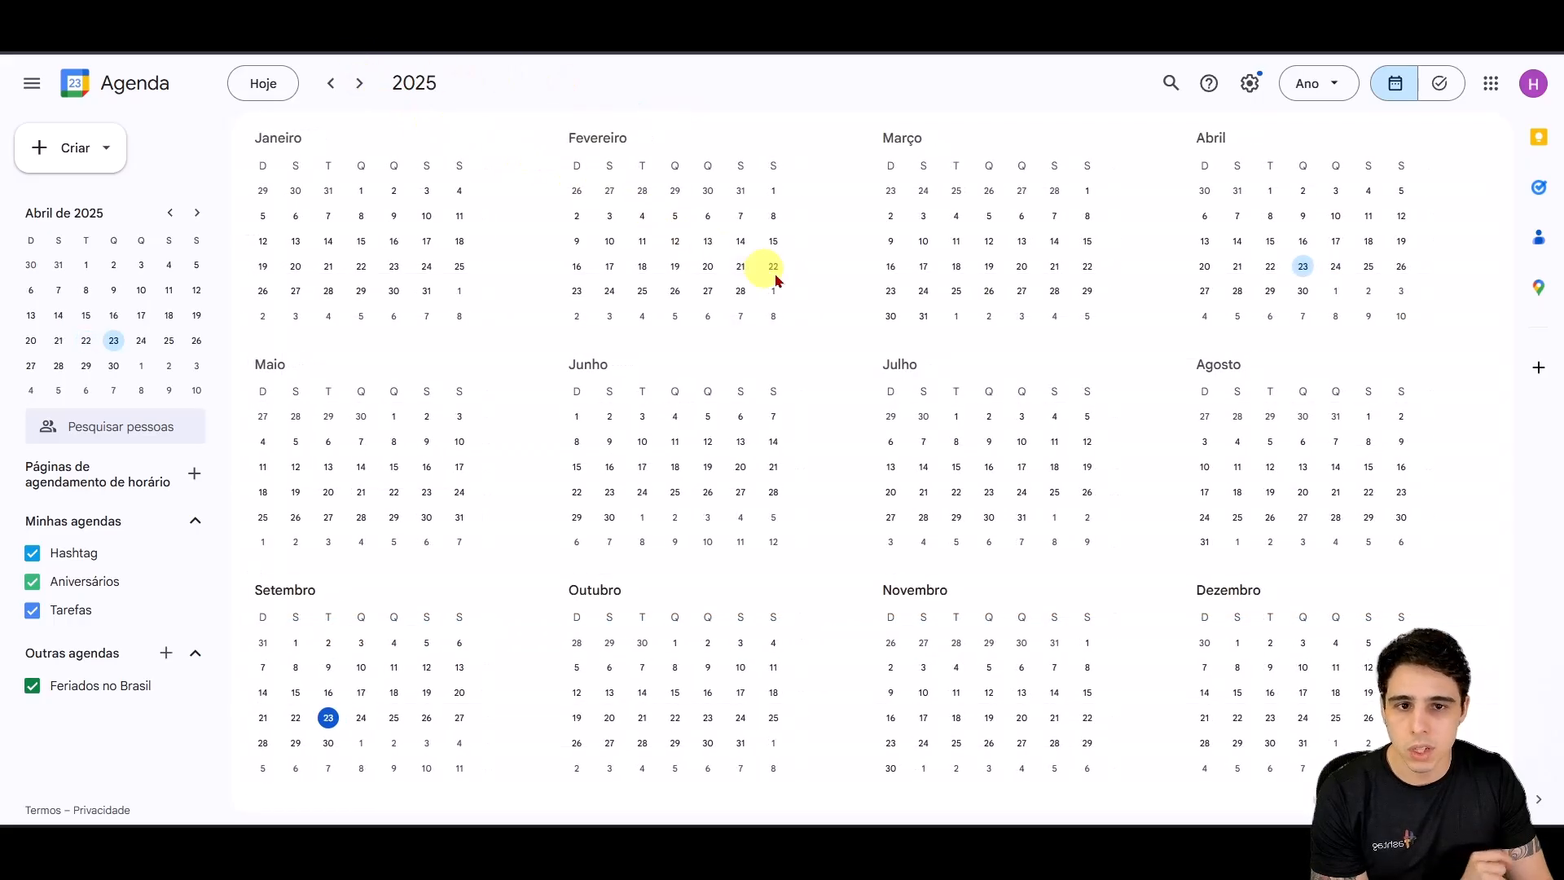
Step: Open 24 September 2025 to confirm the 5–6pm booking, then return to n8n
{"action": "left_click", "coordinate": [361, 722]}
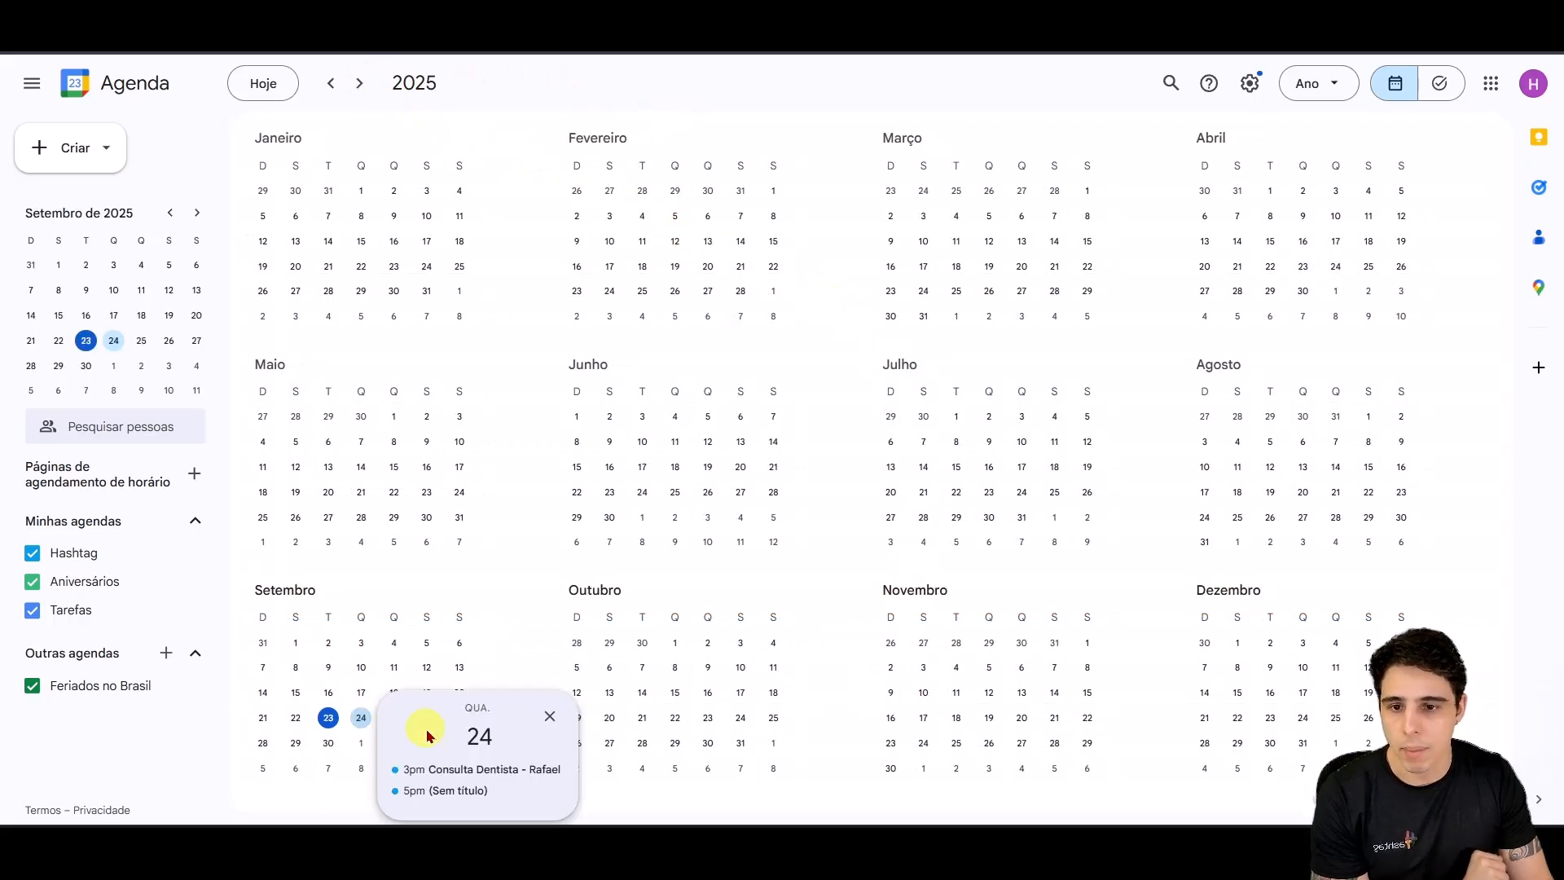
{"action": "left_click", "coordinate": [359, 717]}
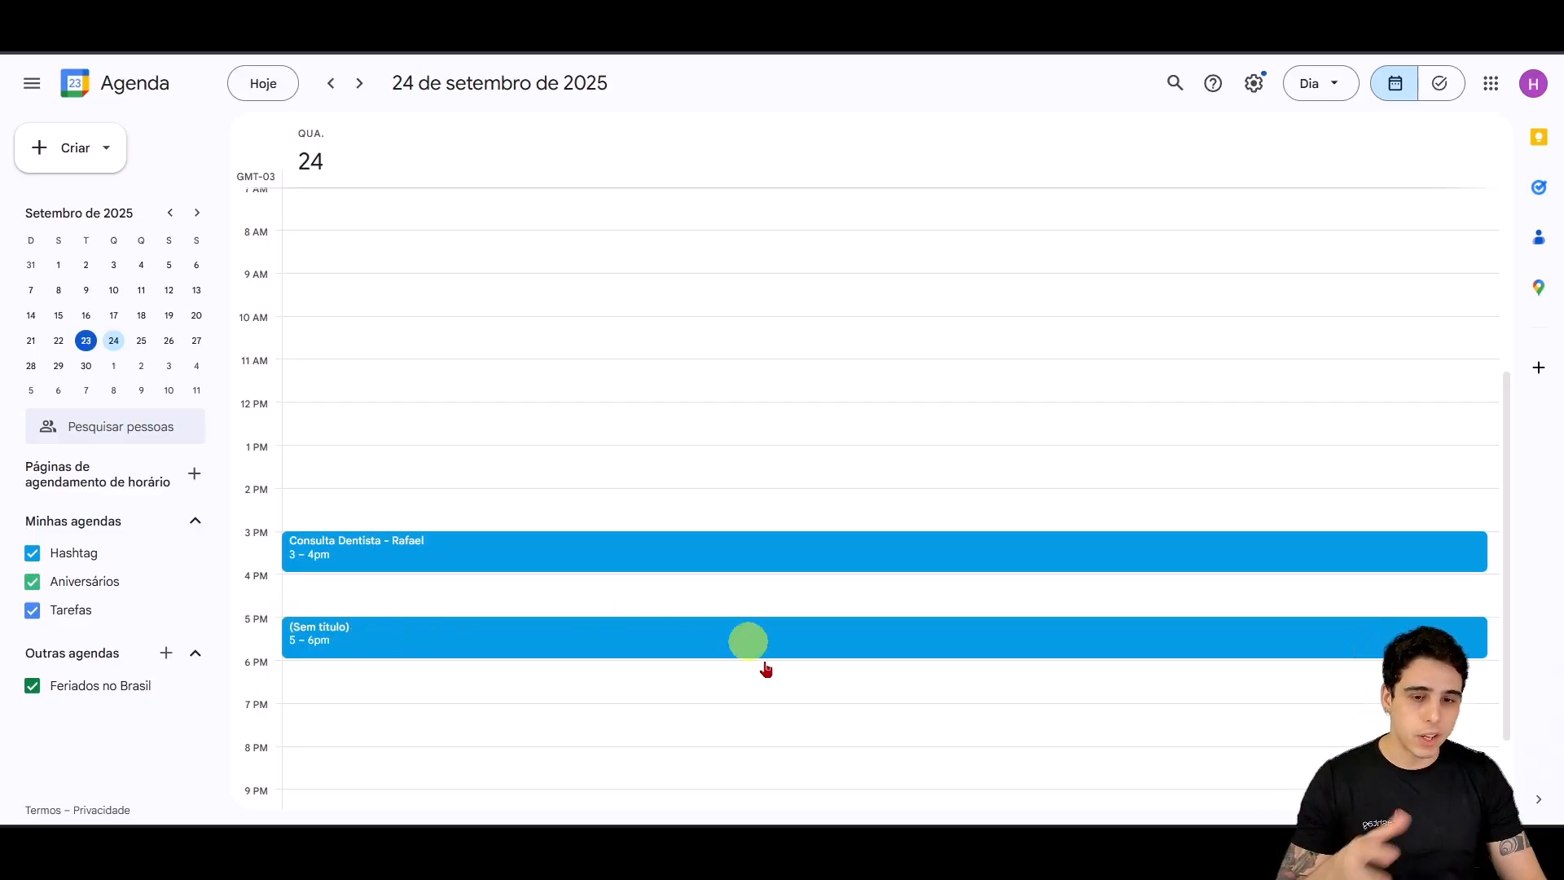
{"action": "mouse_move", "coordinate": [763, 814]}
{"action": "left_click", "coordinate": [705, 779]}
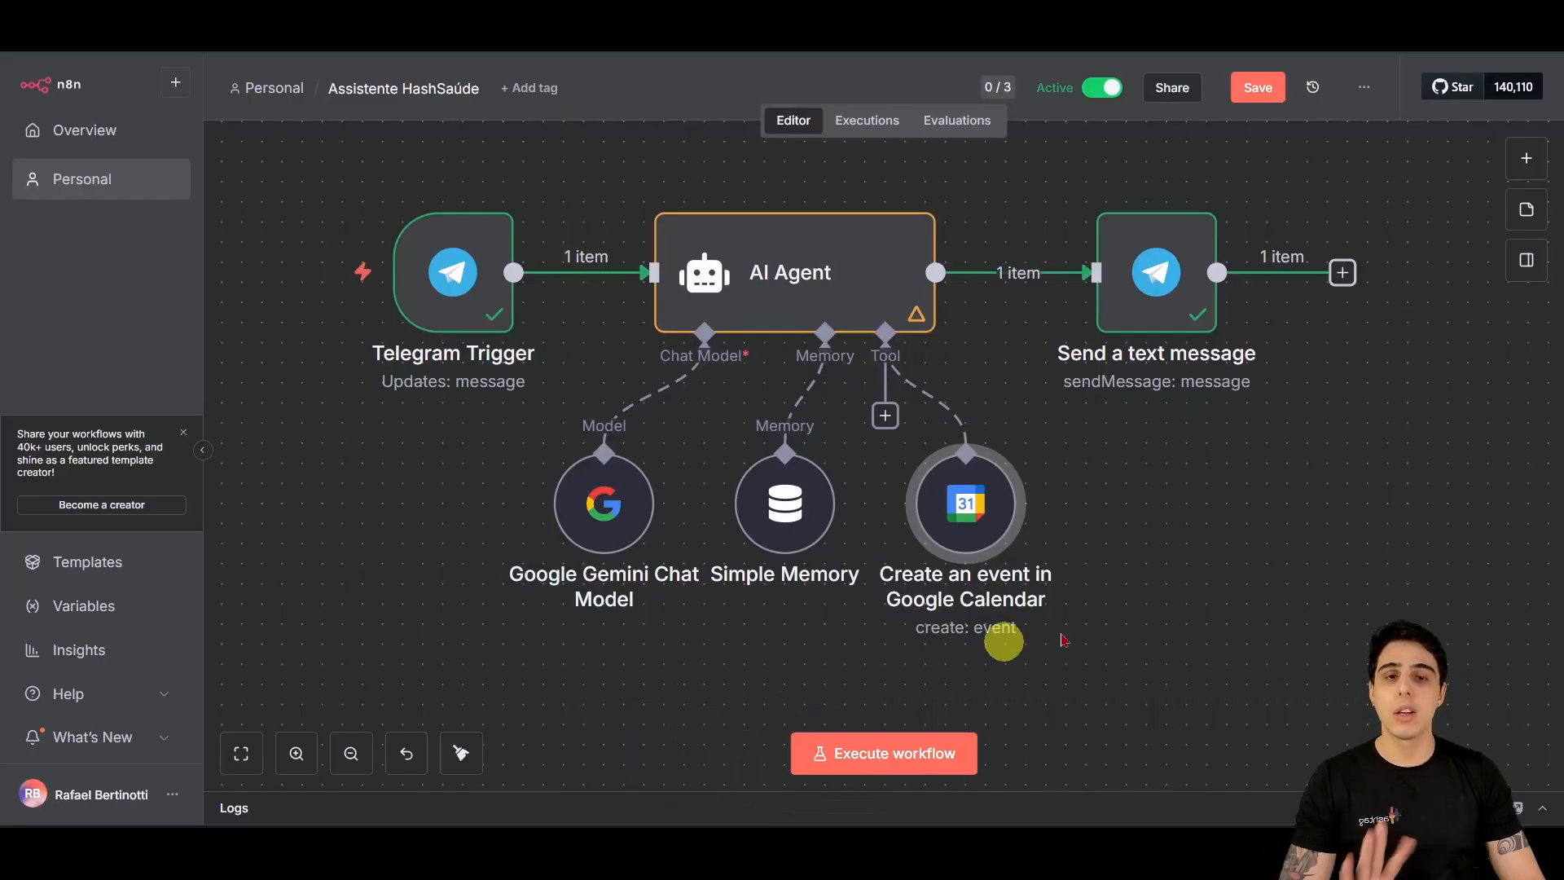
Step: Add a Google Calendar tool to the AI Agent that gets many events from the main calendar
{"action": "left_click_drag", "start_coordinate": [956, 506], "coordinate": [1121, 511]}
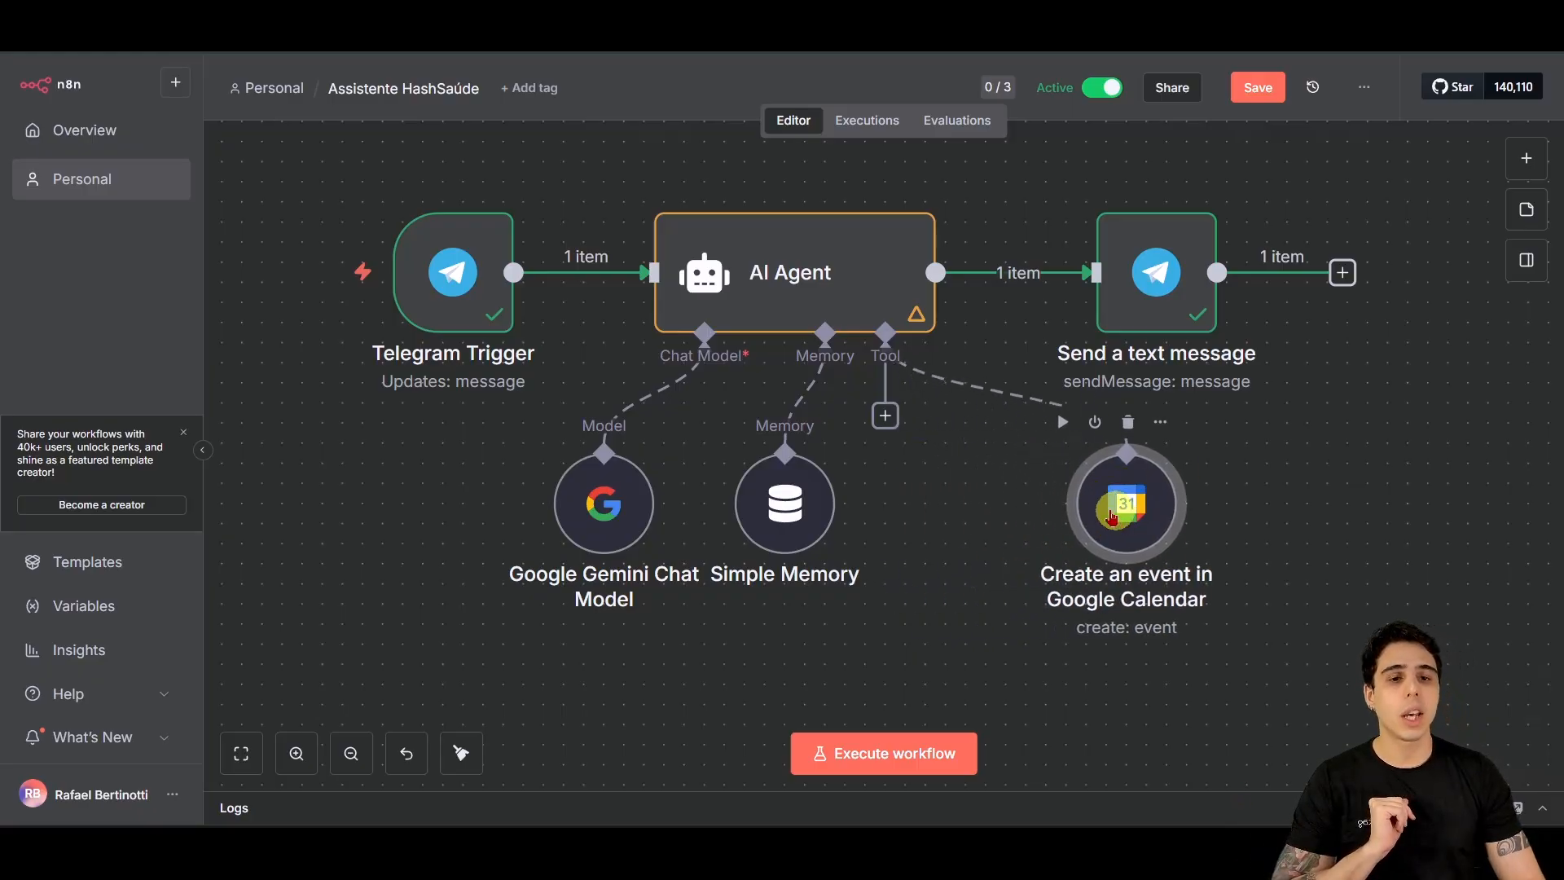
{"action": "left_click", "coordinate": [886, 415]}
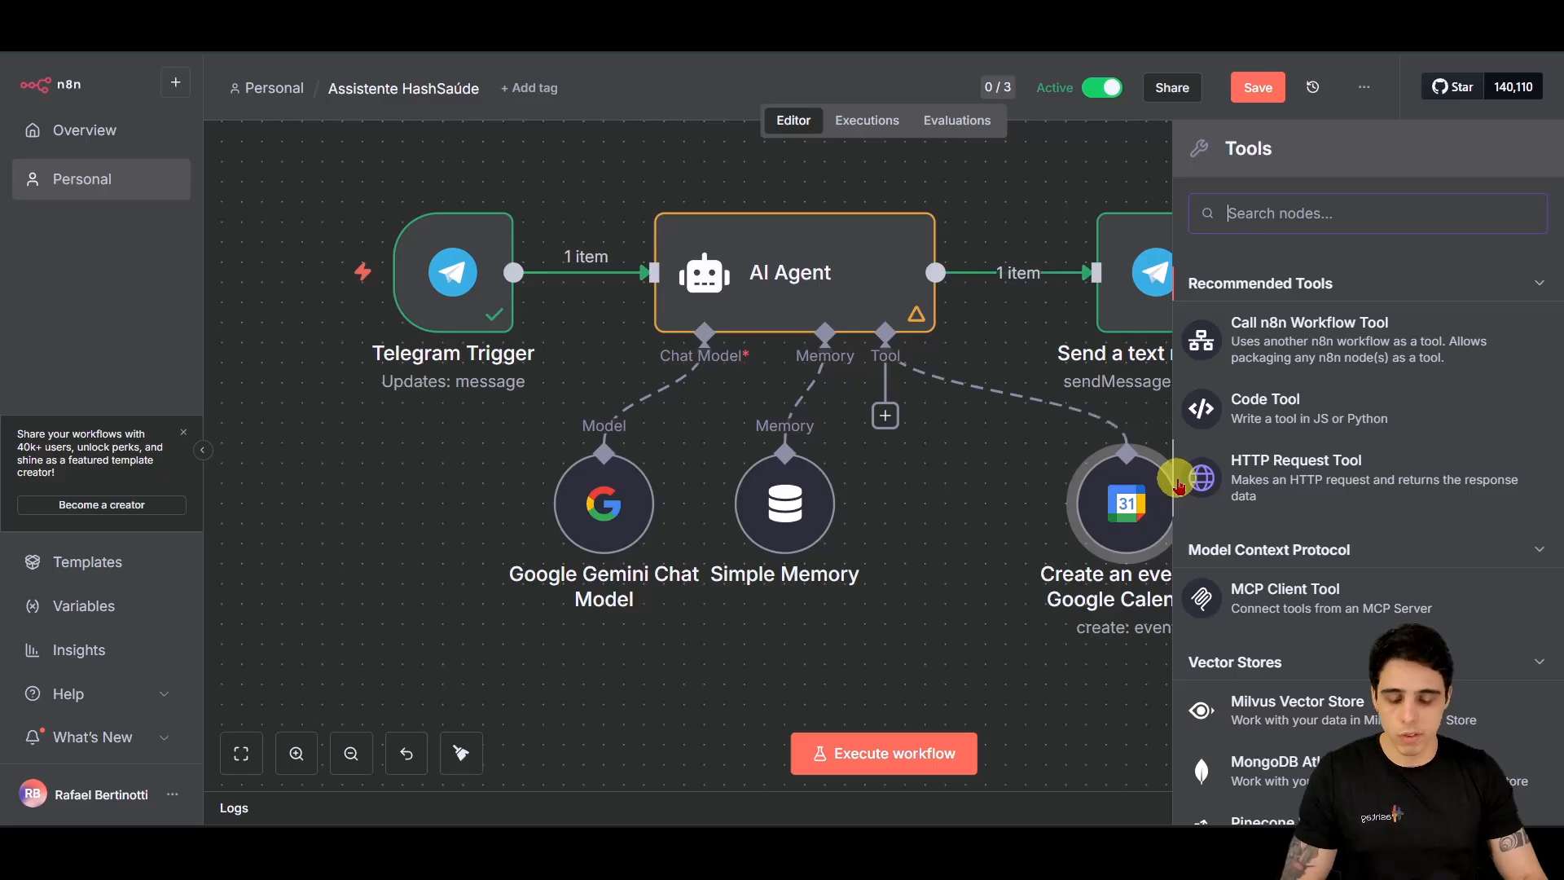
{"action": "type", "text": "calen"}
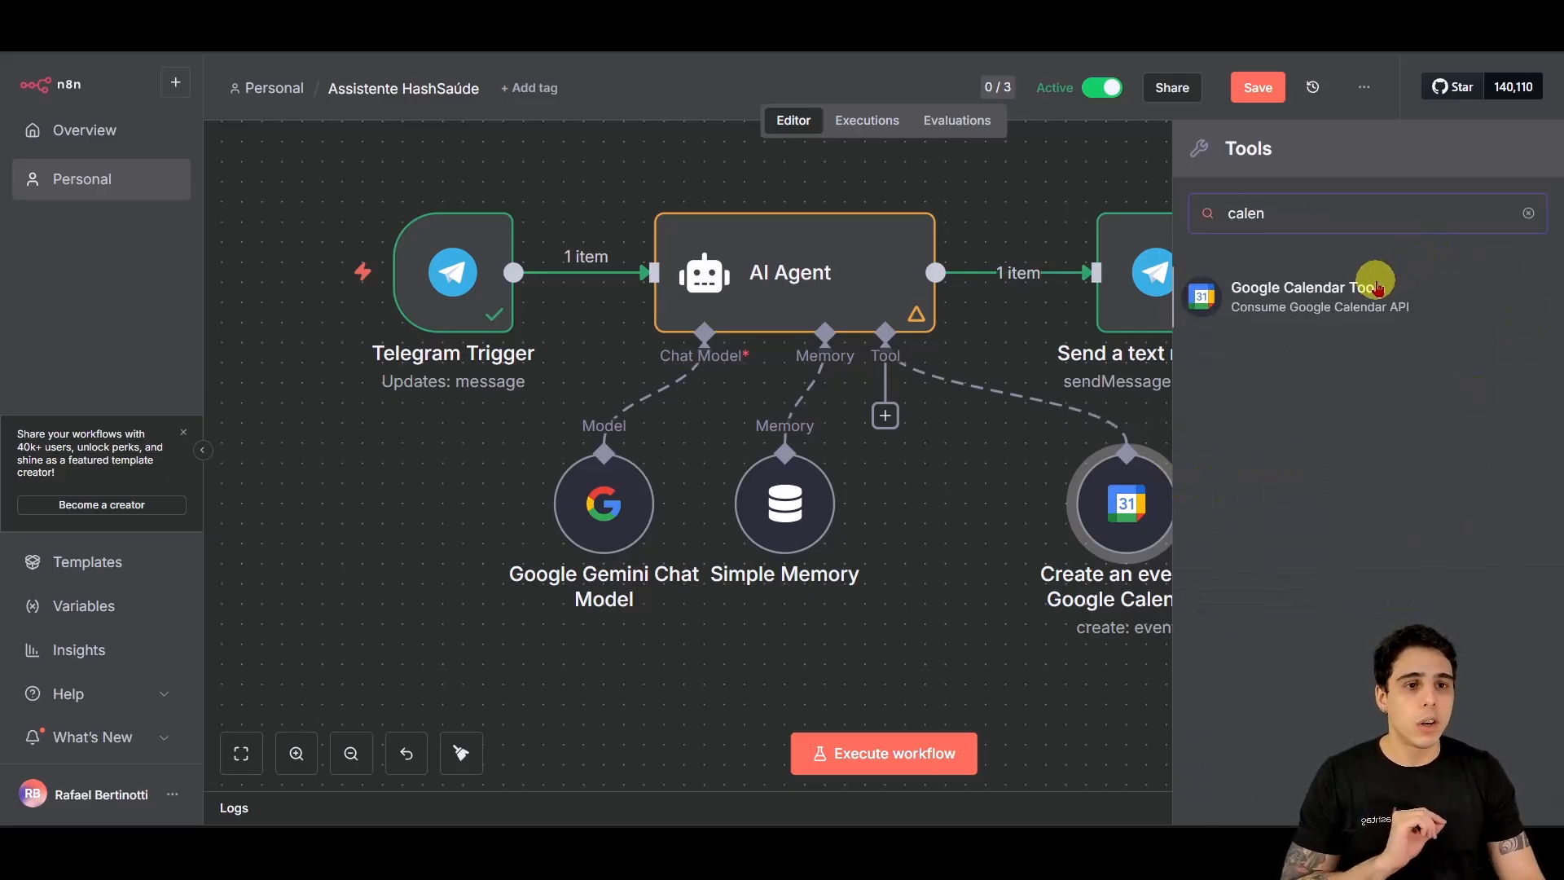
{"action": "key", "text": "Return"}
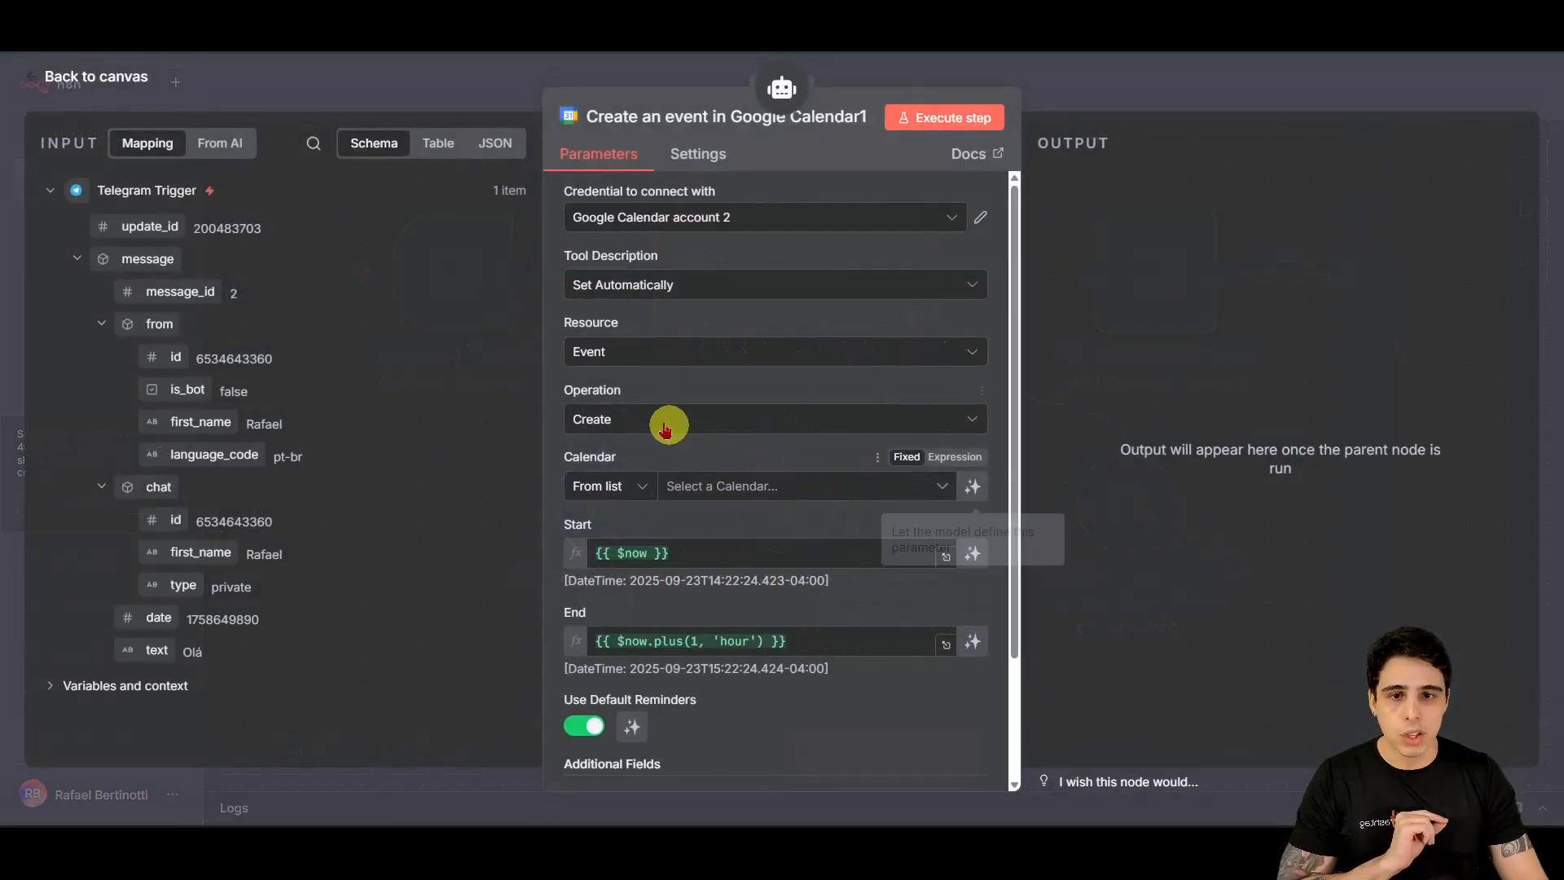
{"action": "left_click", "coordinate": [629, 422]}
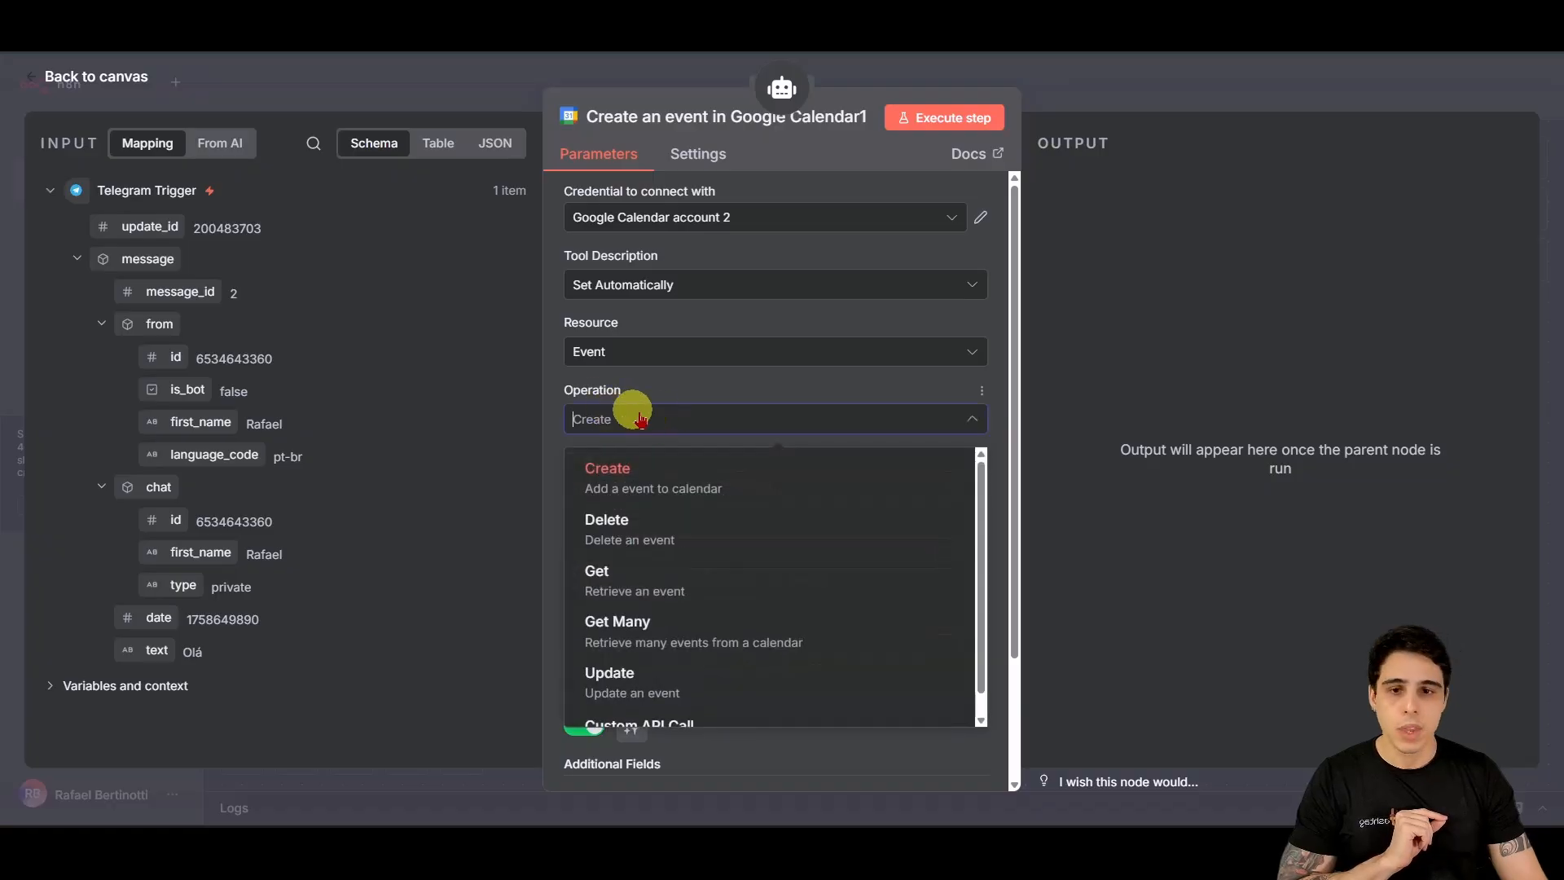
{"action": "left_click", "coordinate": [682, 631]}
{"action": "scroll", "coordinate": [768, 558], "scroll_direction": "down", "scroll_amount": 3}
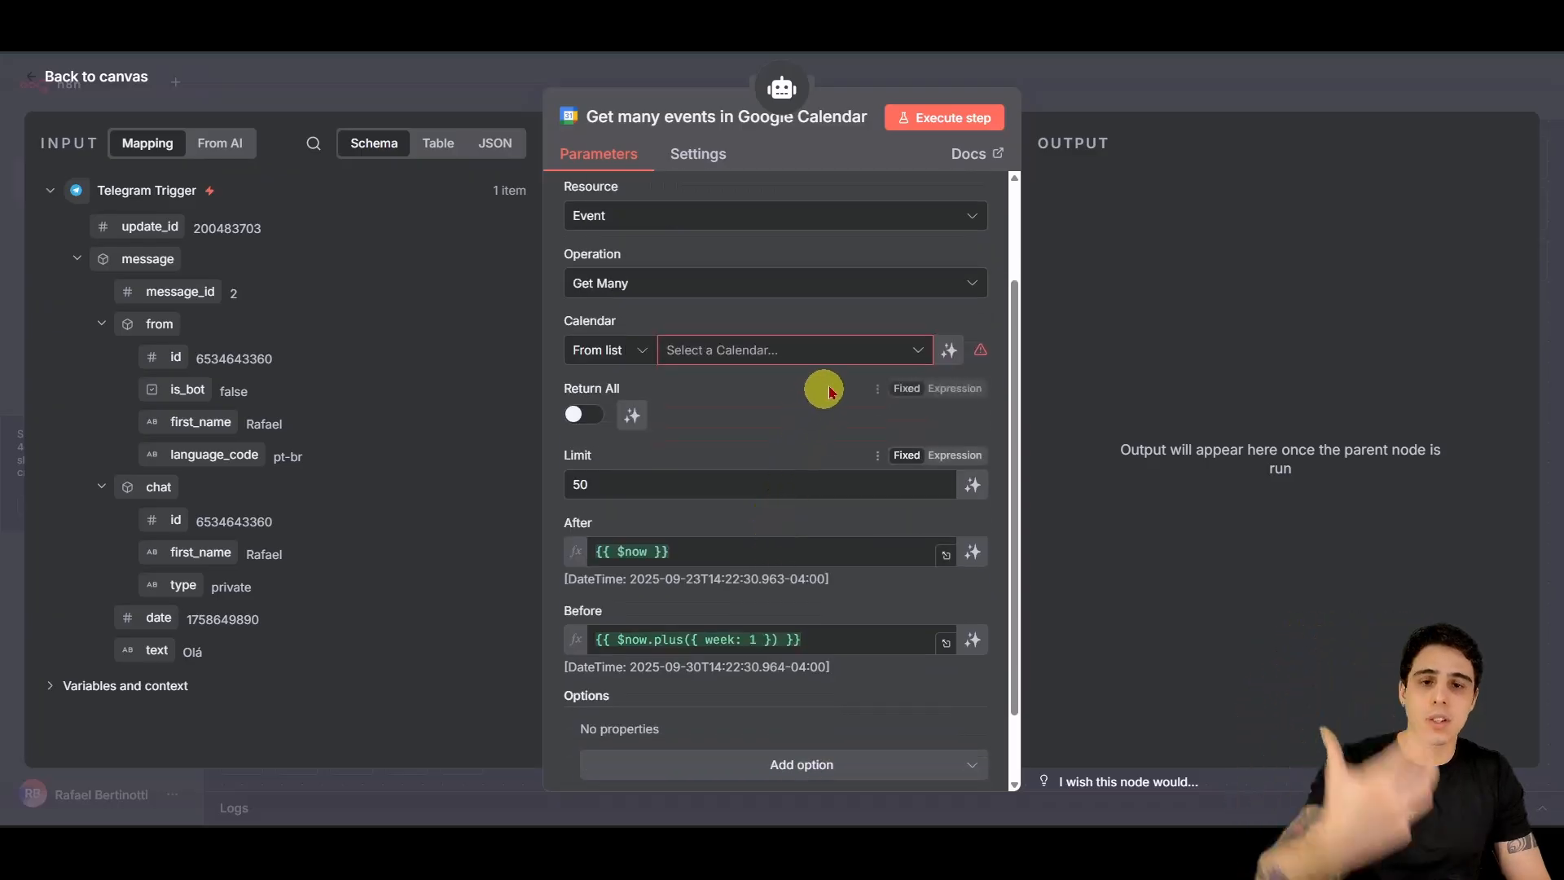
{"action": "left_click", "coordinate": [837, 351]}
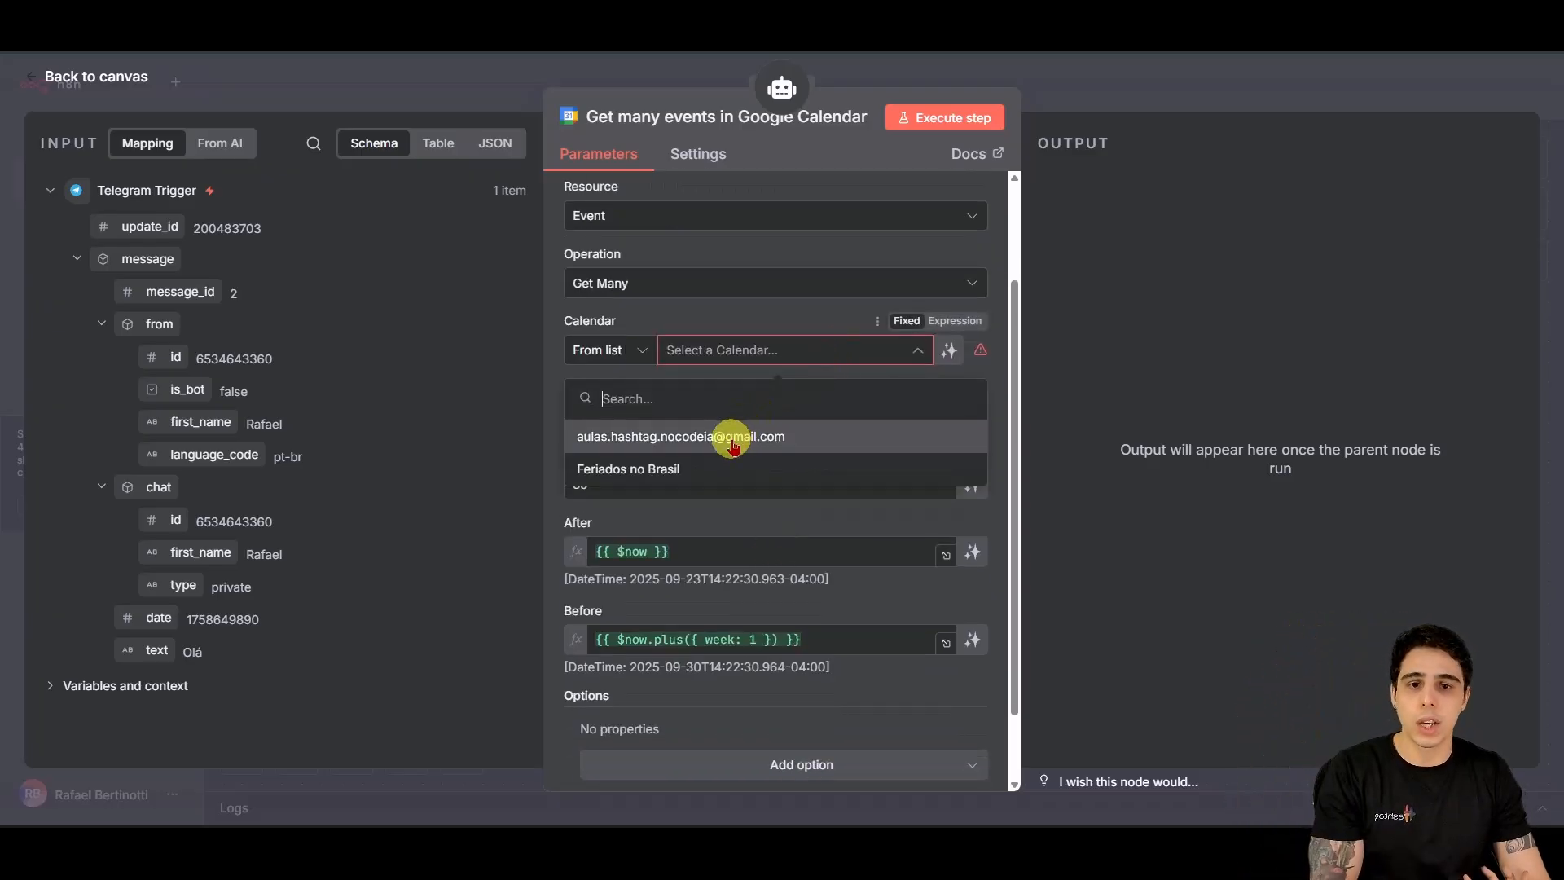
{"action": "left_click", "coordinate": [732, 445]}
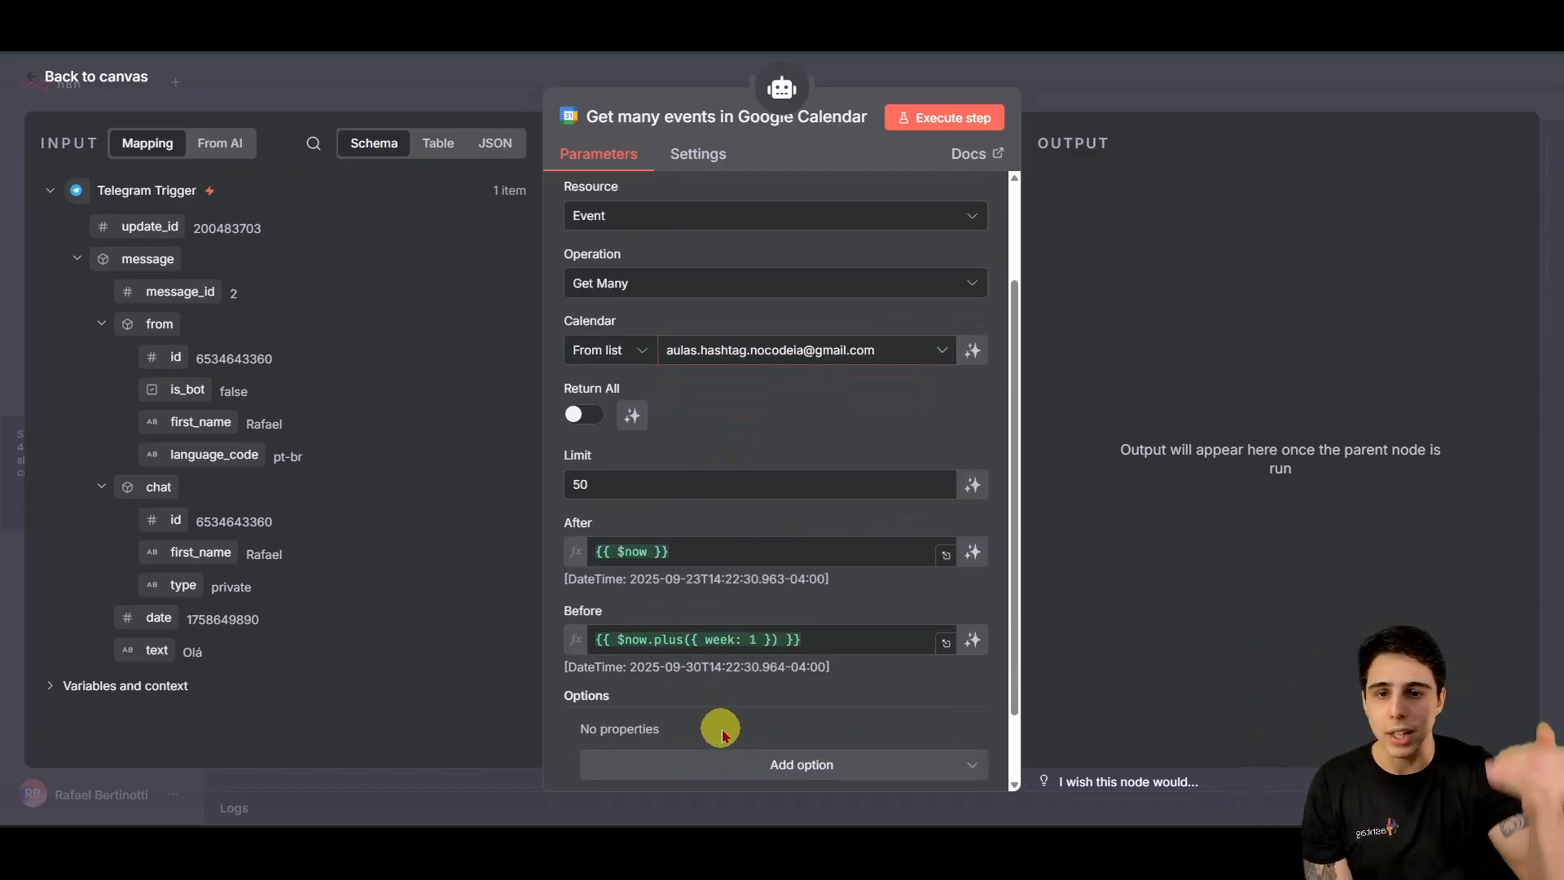
Step: Review the Limit of 50 and the time range from {{ $now }} to one week ahead
{"action": "double_click", "coordinate": [592, 485]}
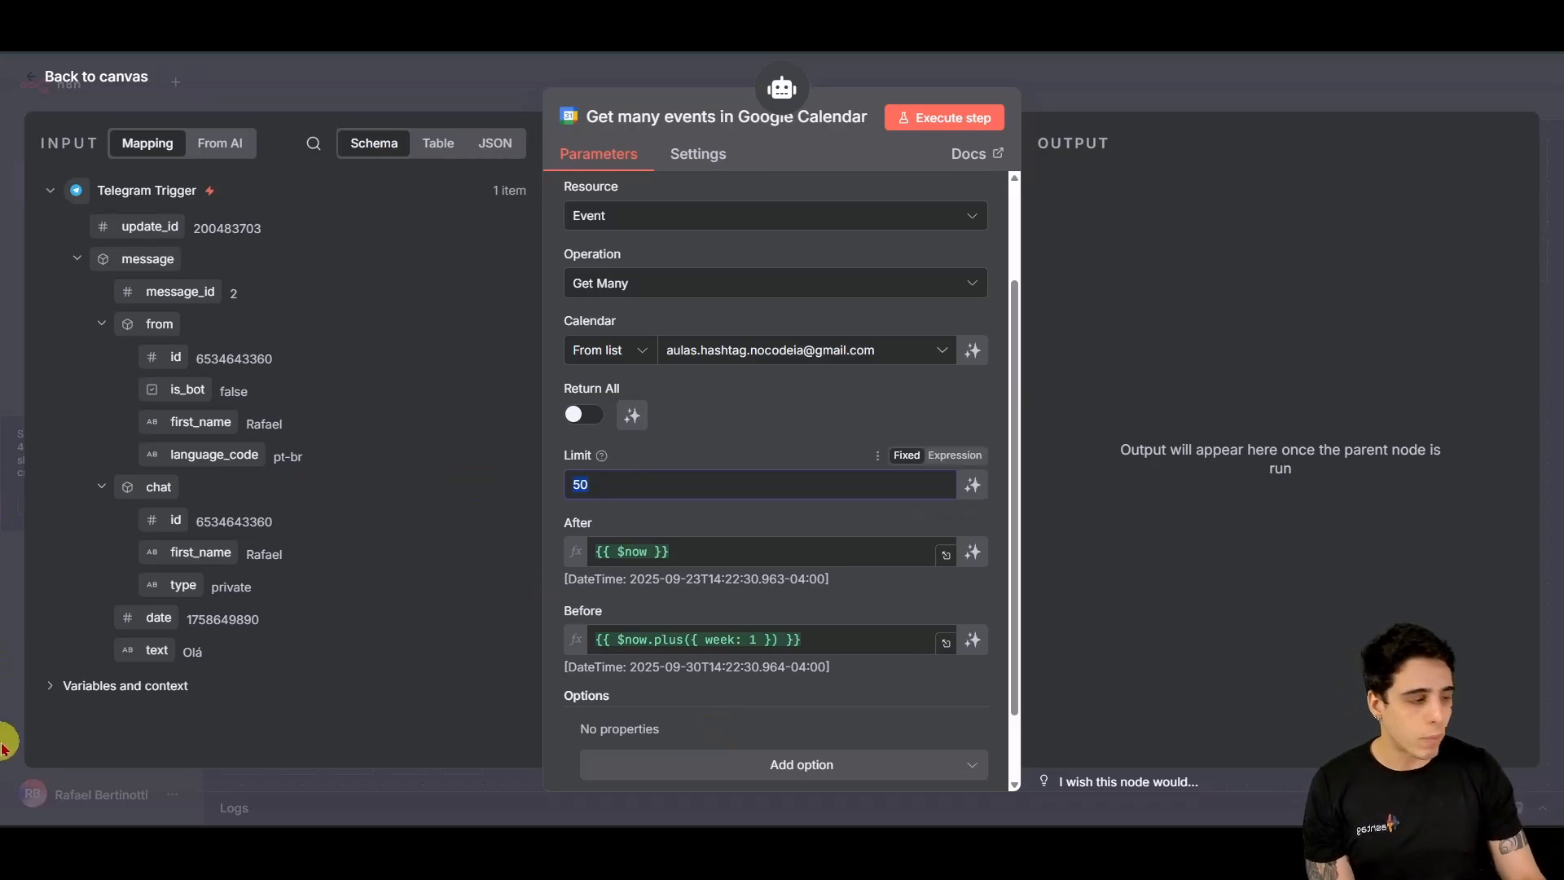
{"action": "scroll", "coordinate": [593, 631], "scroll_direction": "down", "scroll_amount": 2}
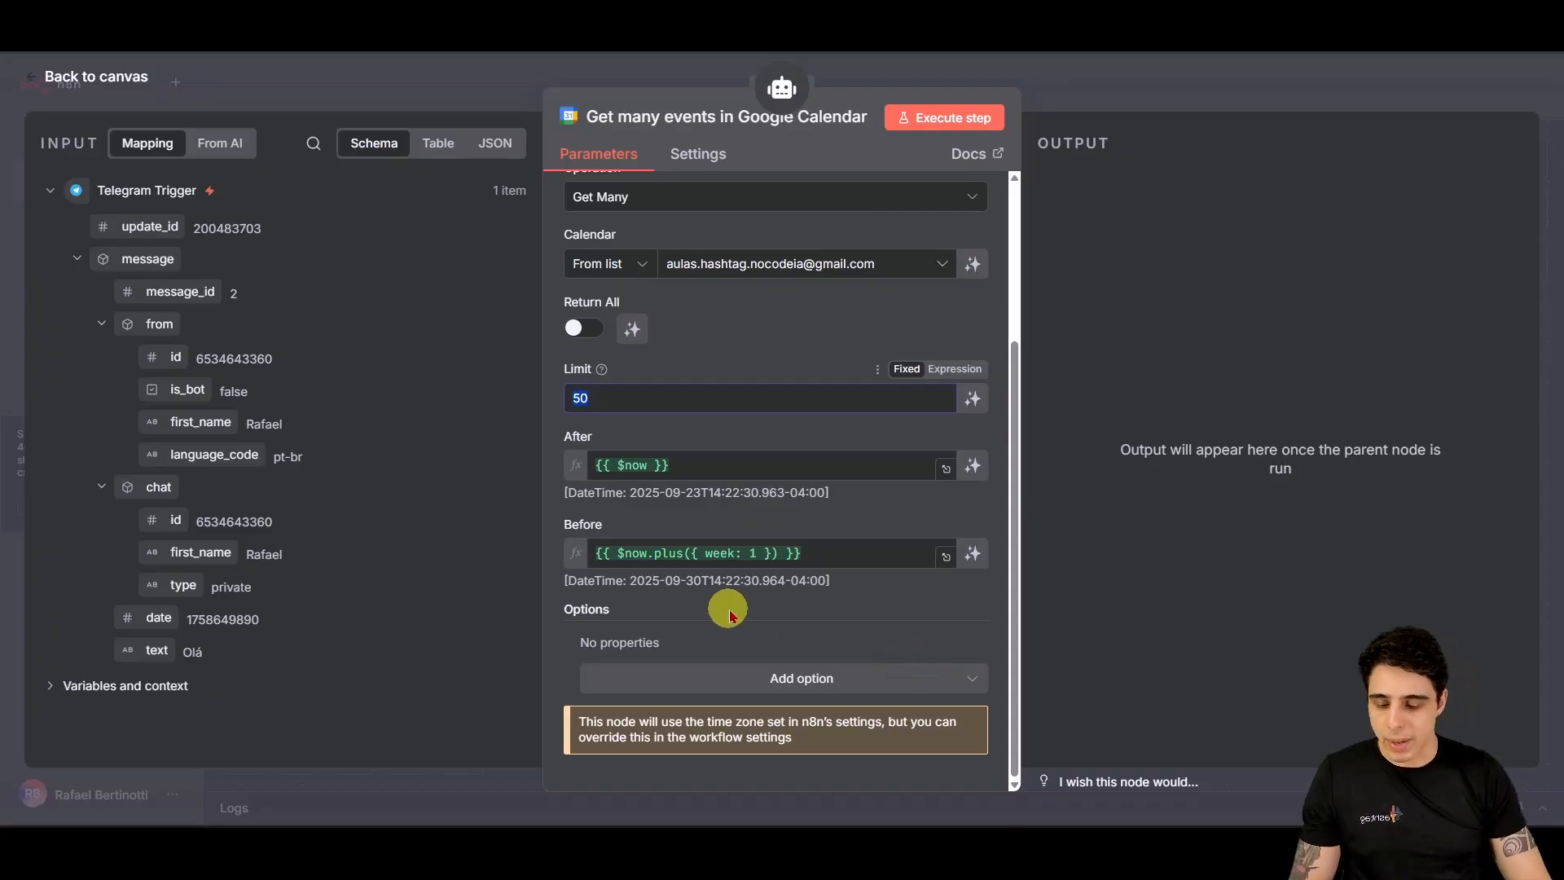
{"action": "left_click_drag", "start_coordinate": [578, 447], "coordinate": [699, 493]}
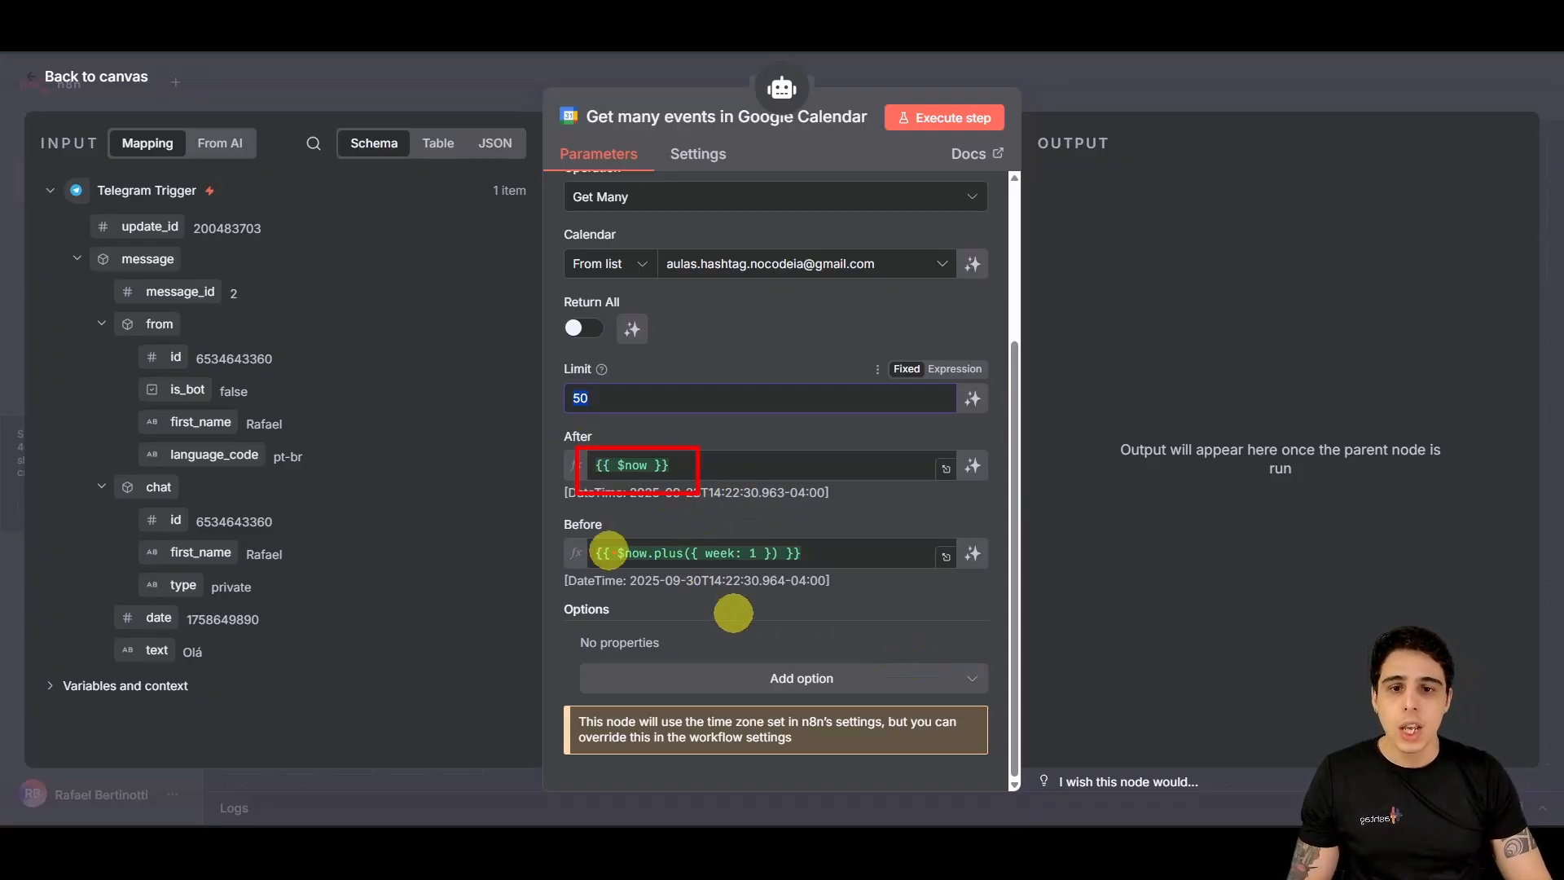
{"action": "left_click_drag", "start_coordinate": [618, 566], "coordinate": [792, 564]}
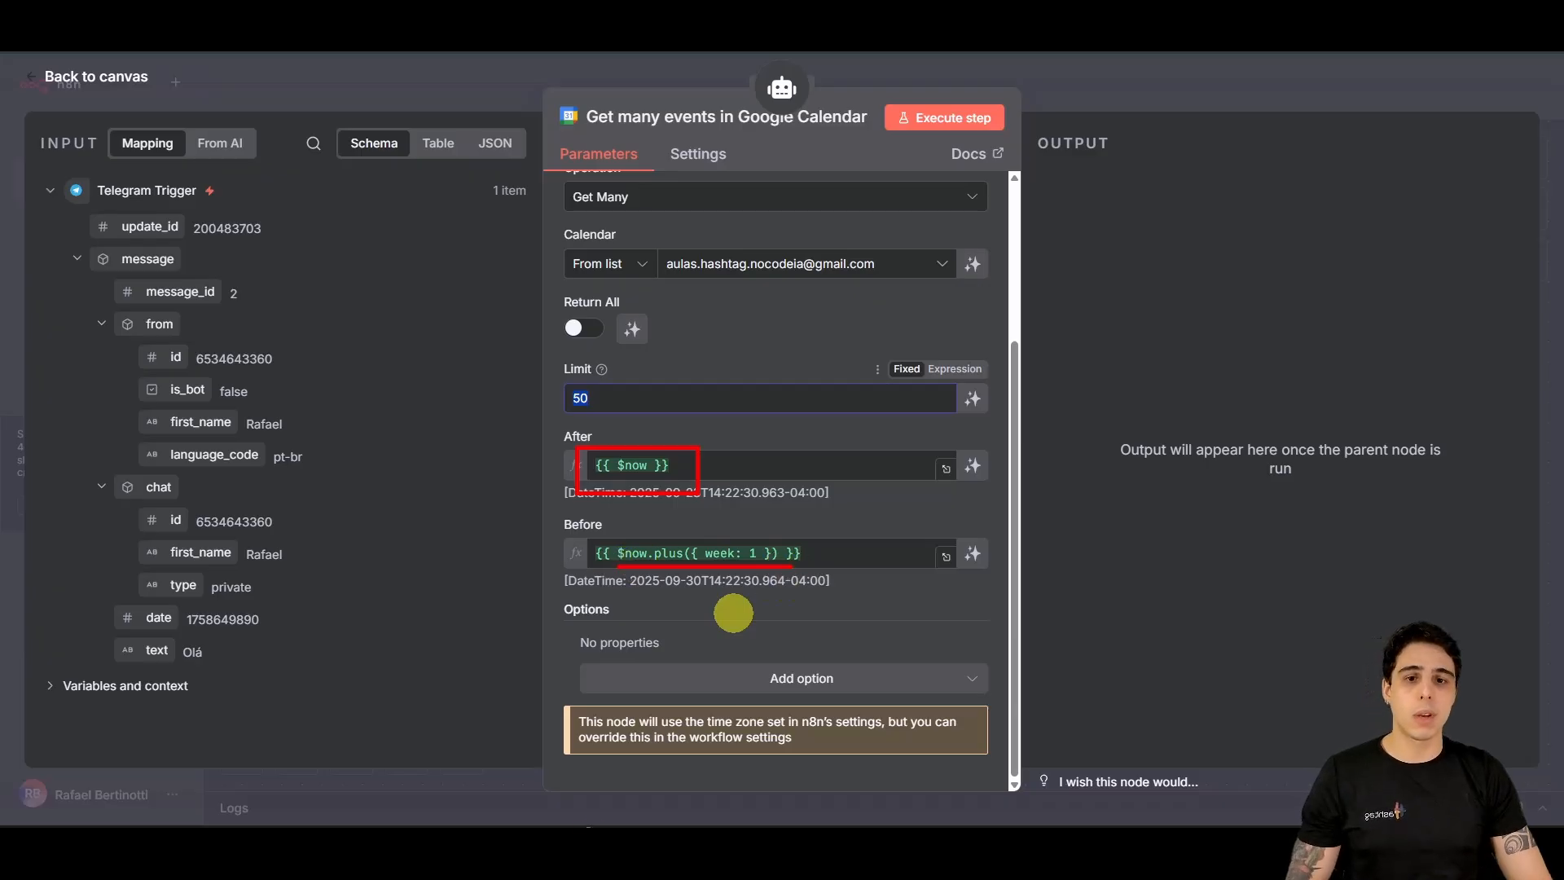
{"action": "key", "text": "Escape"}
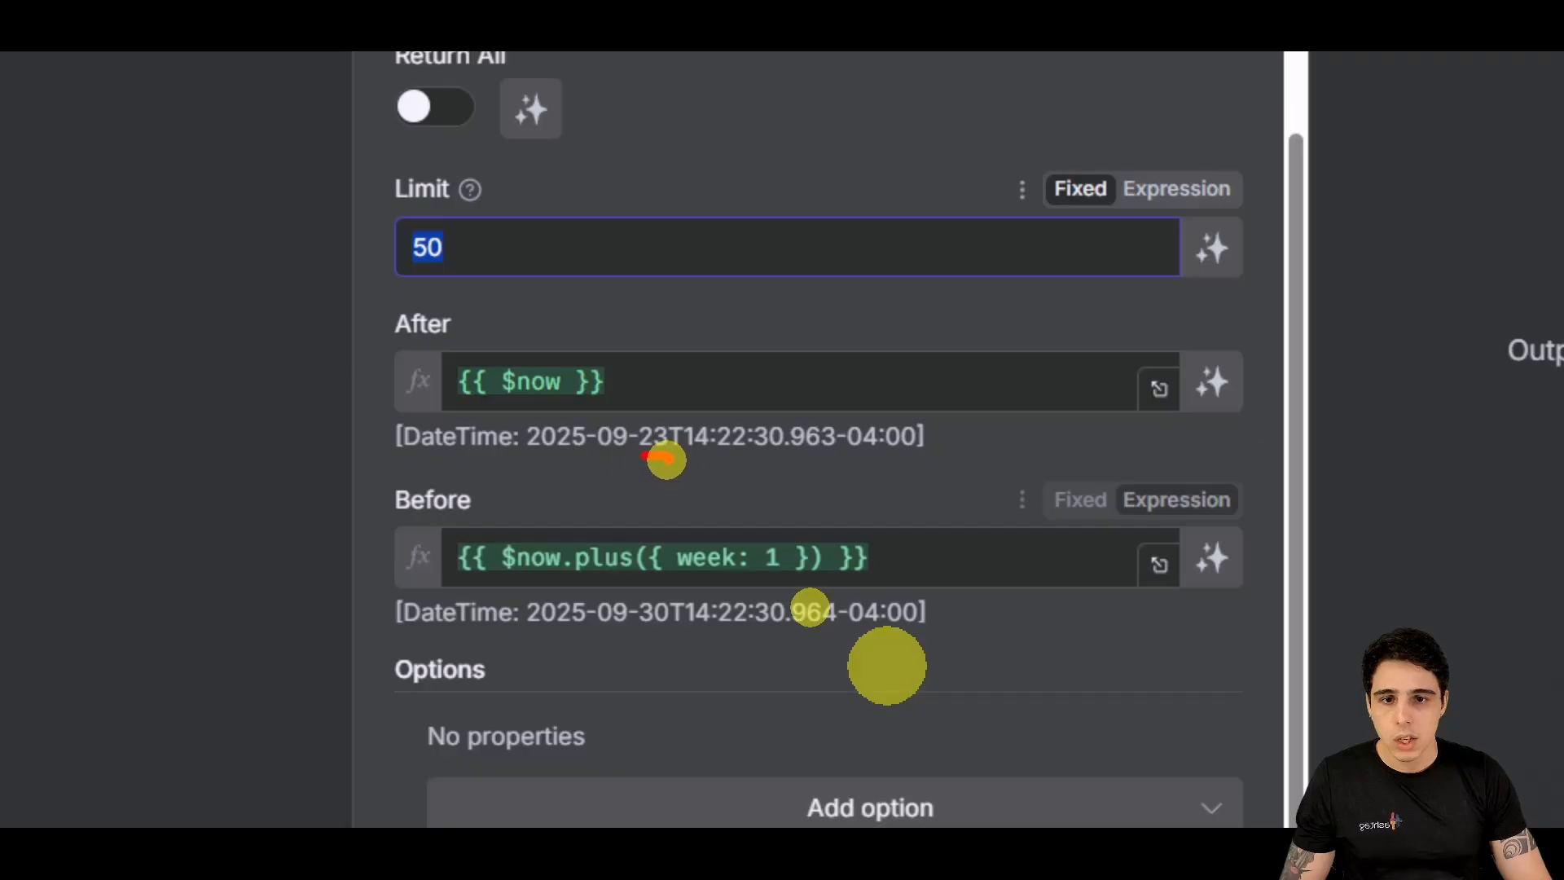
{"action": "left_click_drag", "start_coordinate": [604, 456], "coordinate": [627, 458]}
{"action": "mouse_move", "coordinate": [641, 630]}
{"action": "left_mouse_down"}
{"action": "mouse_move", "coordinate": [668, 631]}
{"action": "mouse_move", "coordinate": [632, 638]}
{"action": "left_mouse_up"}
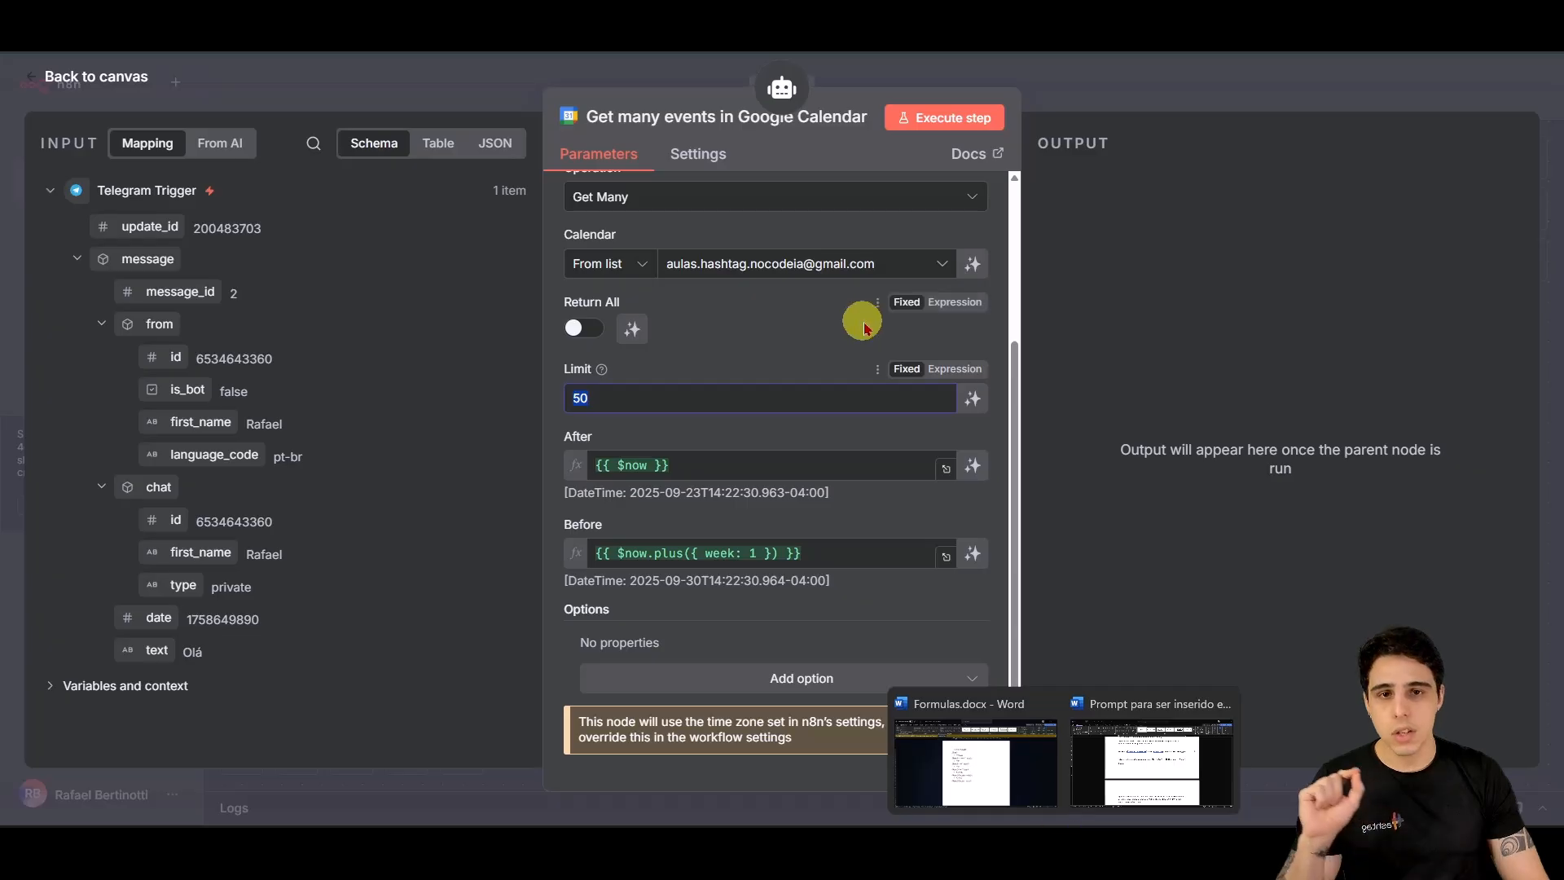
{"action": "scroll", "coordinate": [780, 392], "scroll_direction": "up", "scroll_amount": 3}
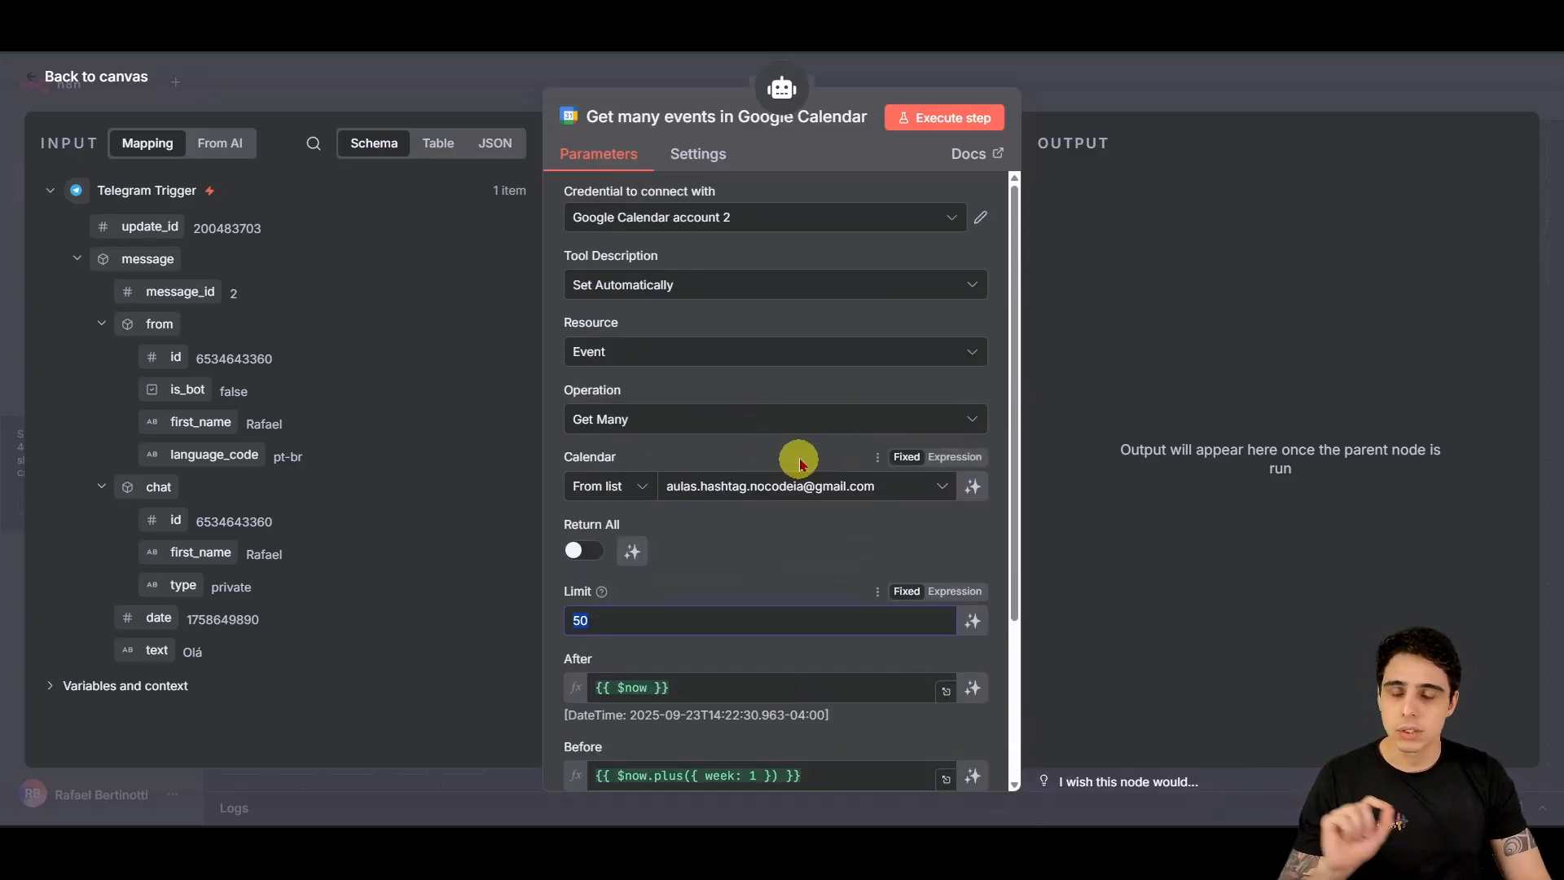
Step: Leave the Create an event settings, discard unsaved changes and reopen the Assistente HashSaúde workflow
{"action": "left_click", "coordinate": [114, 77]}
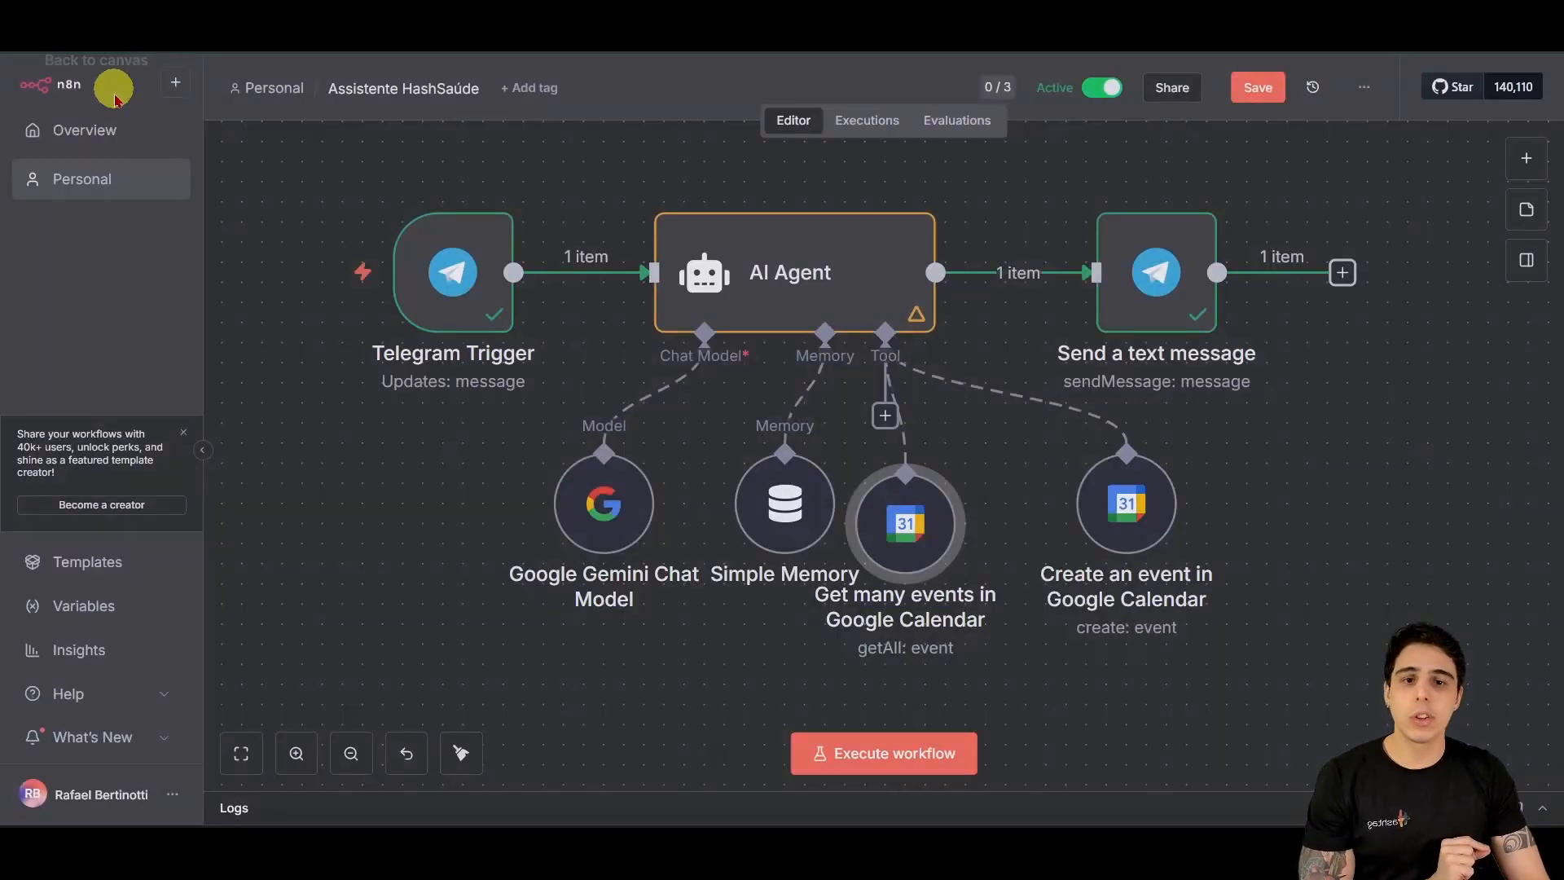
{"action": "left_click_drag", "start_coordinate": [929, 524], "coordinate": [948, 505]}
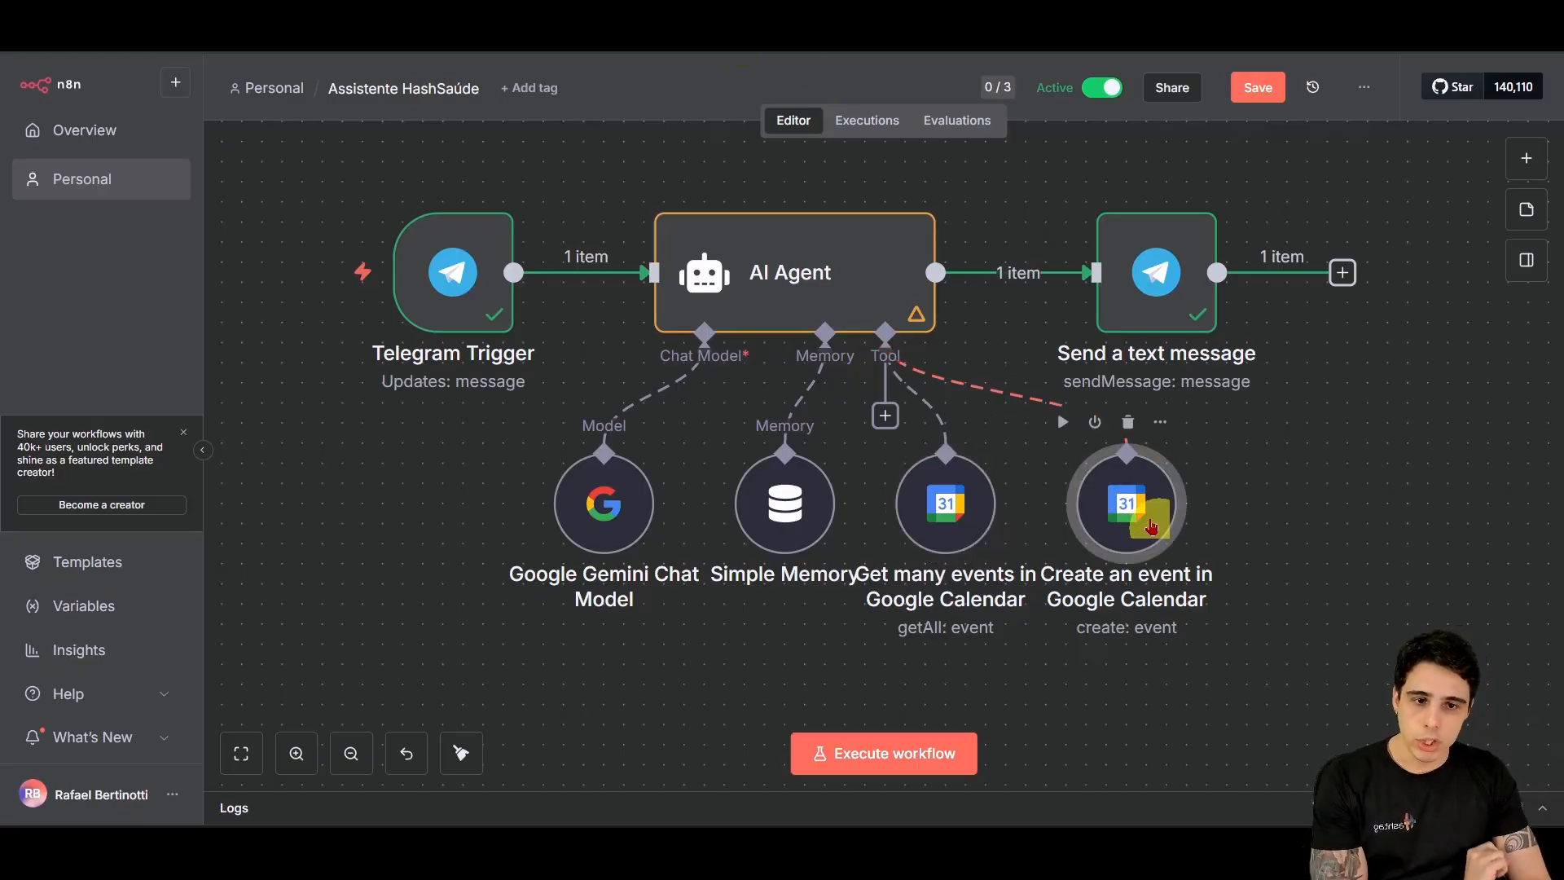
{"action": "double_click", "coordinate": [1150, 487]}
{"action": "left_click", "coordinate": [11, 52]}
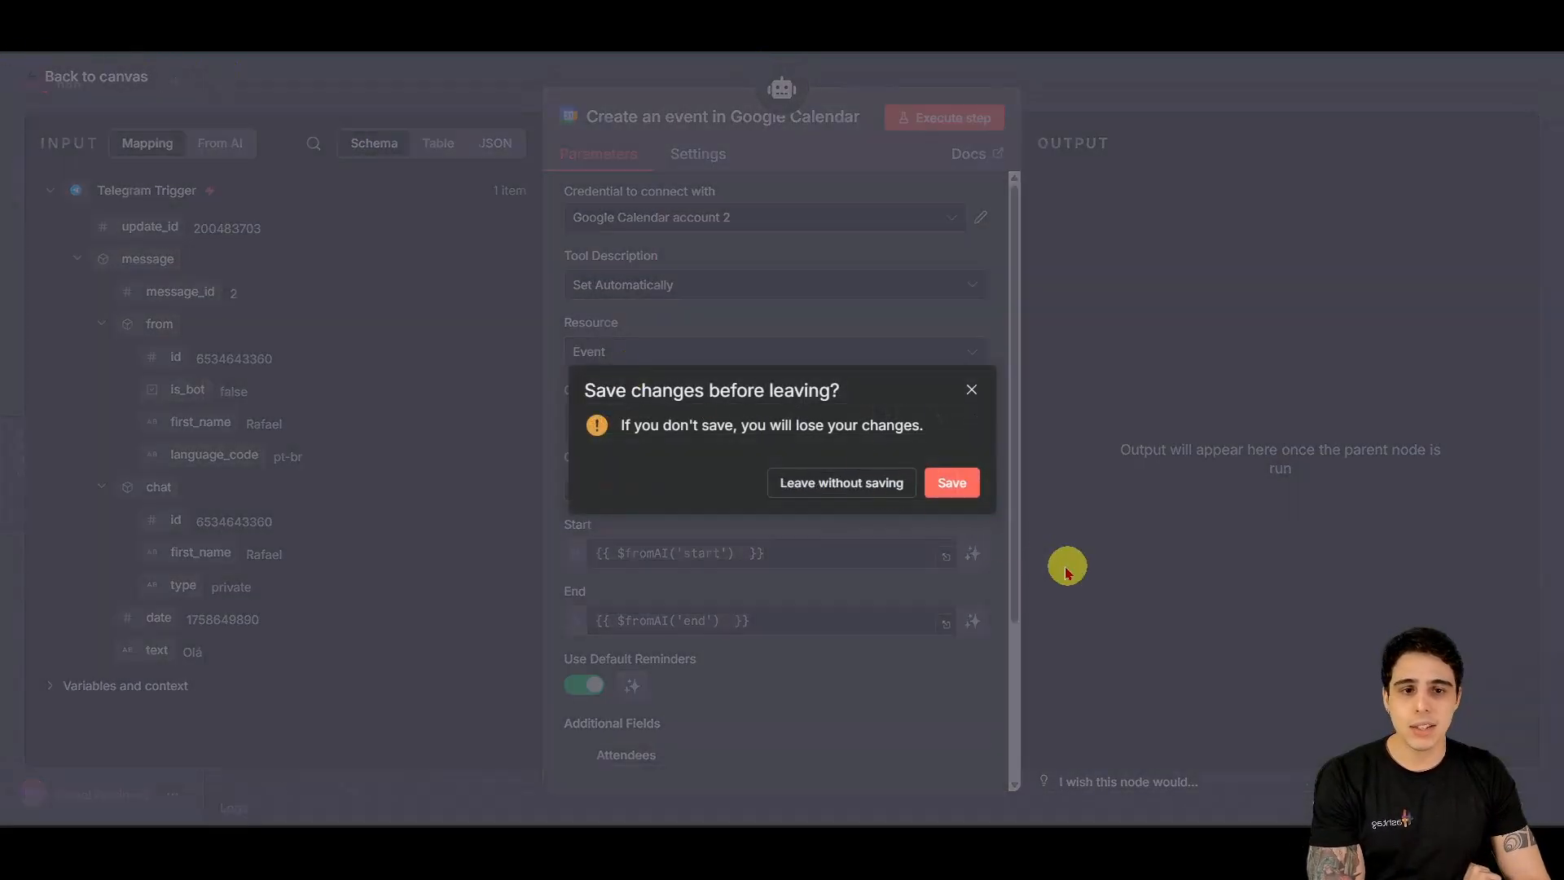
{"action": "left_click", "coordinate": [856, 482]}
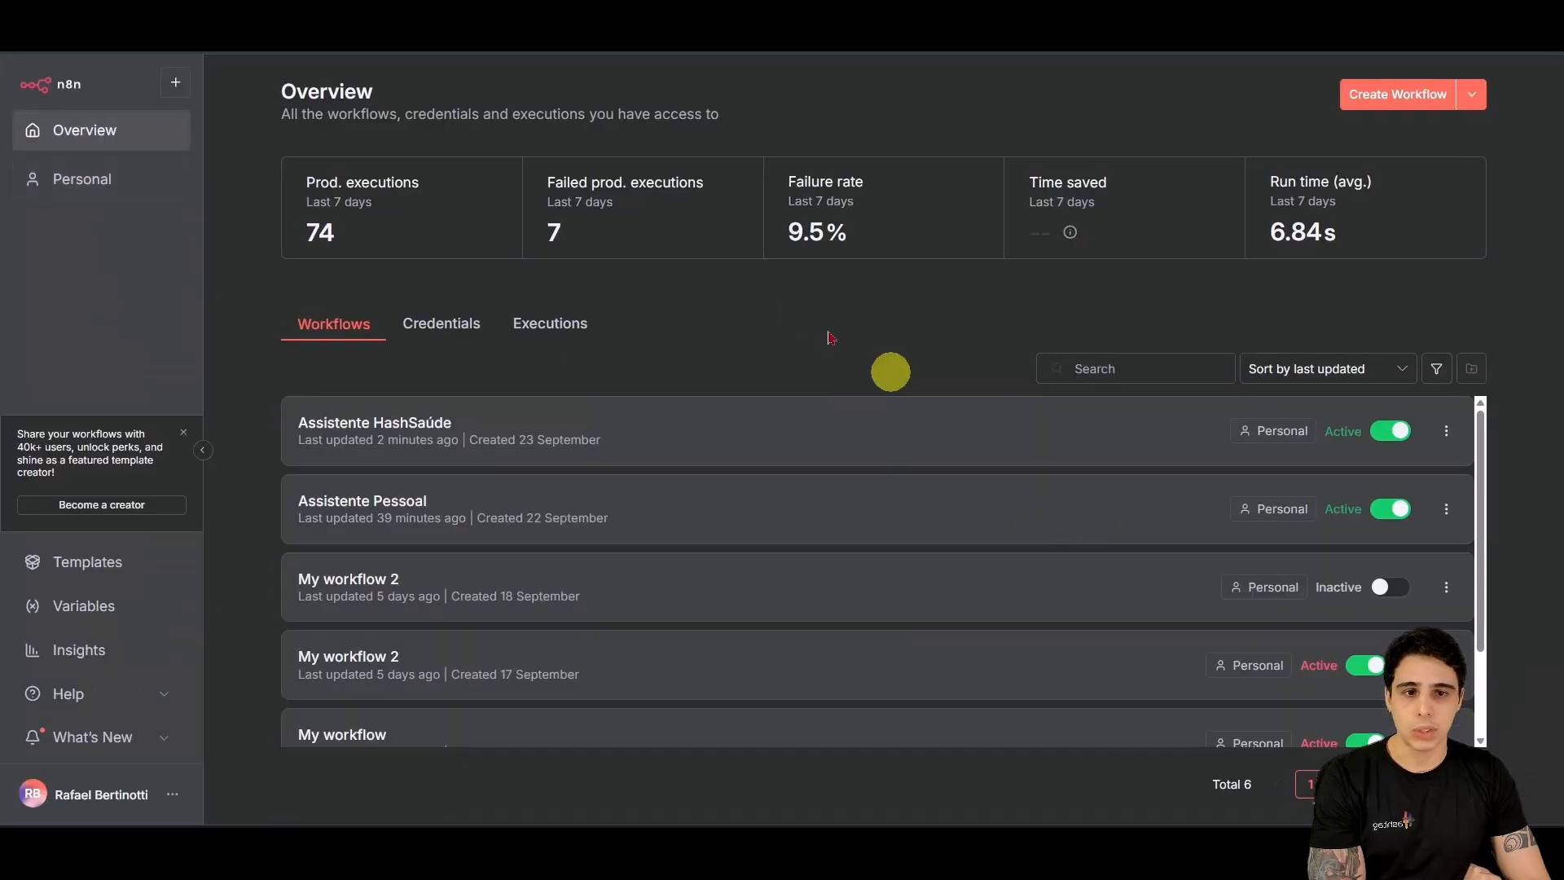
{"action": "left_click", "coordinate": [686, 430]}
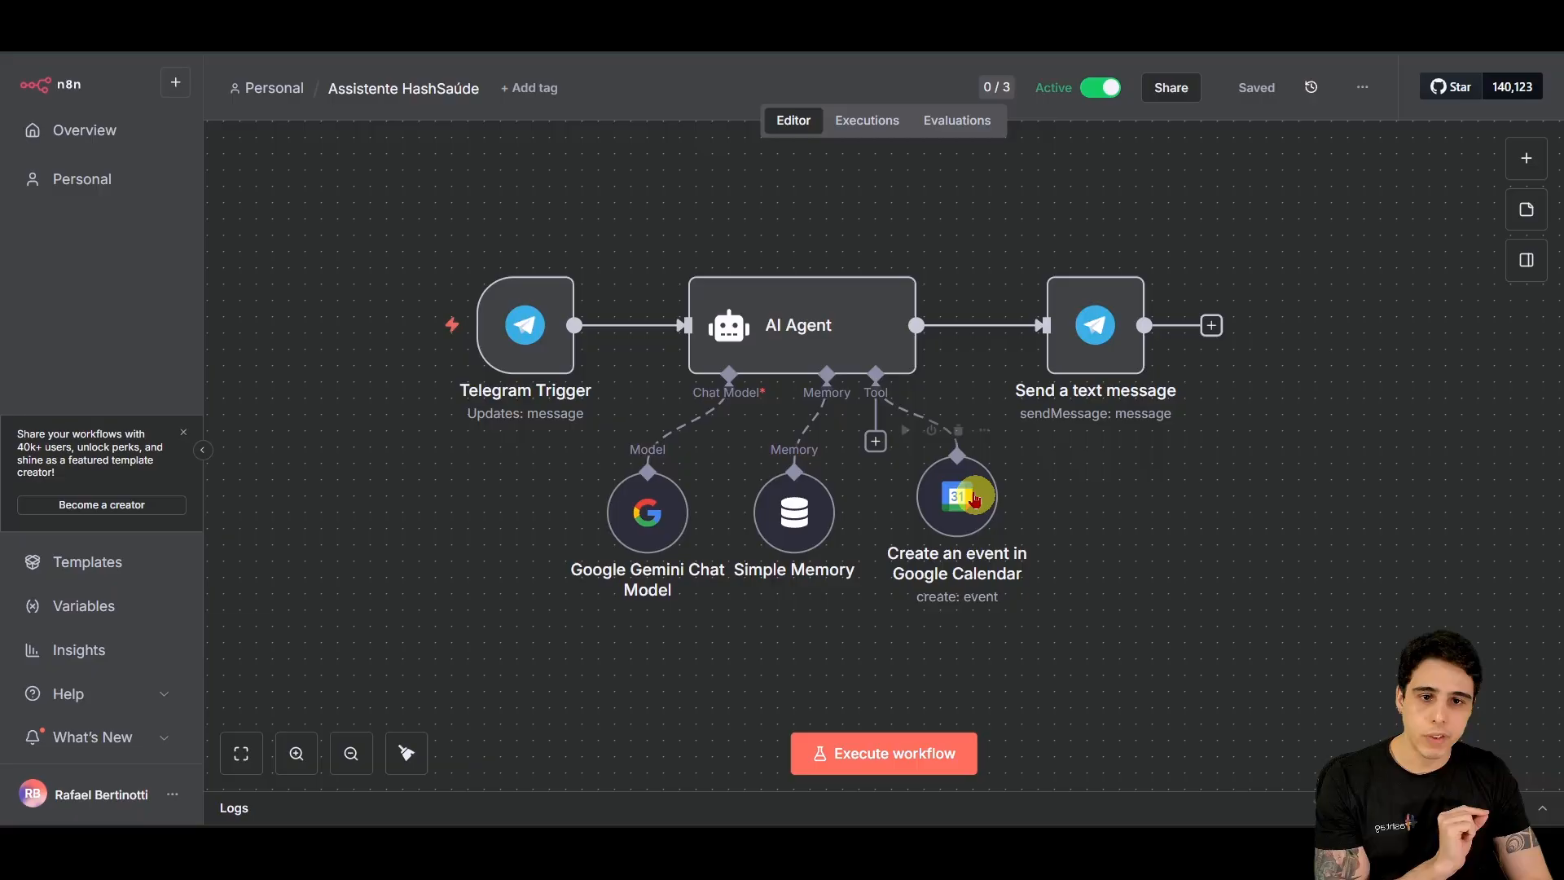
Step: Add a Google Calendar tool set to Get Many events from the main account calendar
{"action": "left_click_drag", "start_coordinate": [975, 499], "coordinate": [1122, 499]}
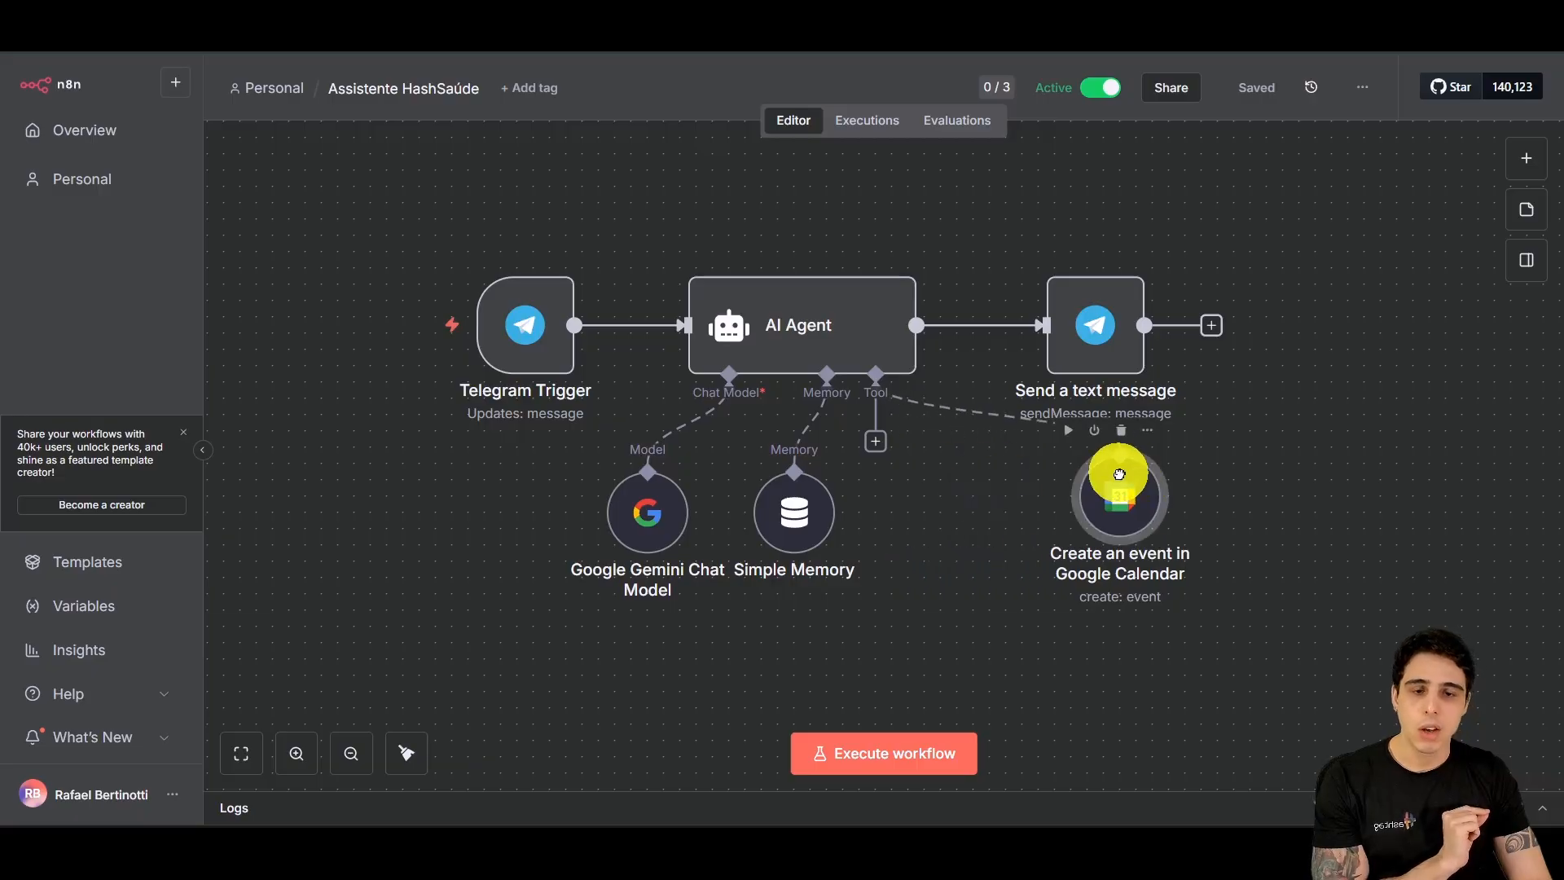
{"action": "left_click", "coordinate": [874, 441]}
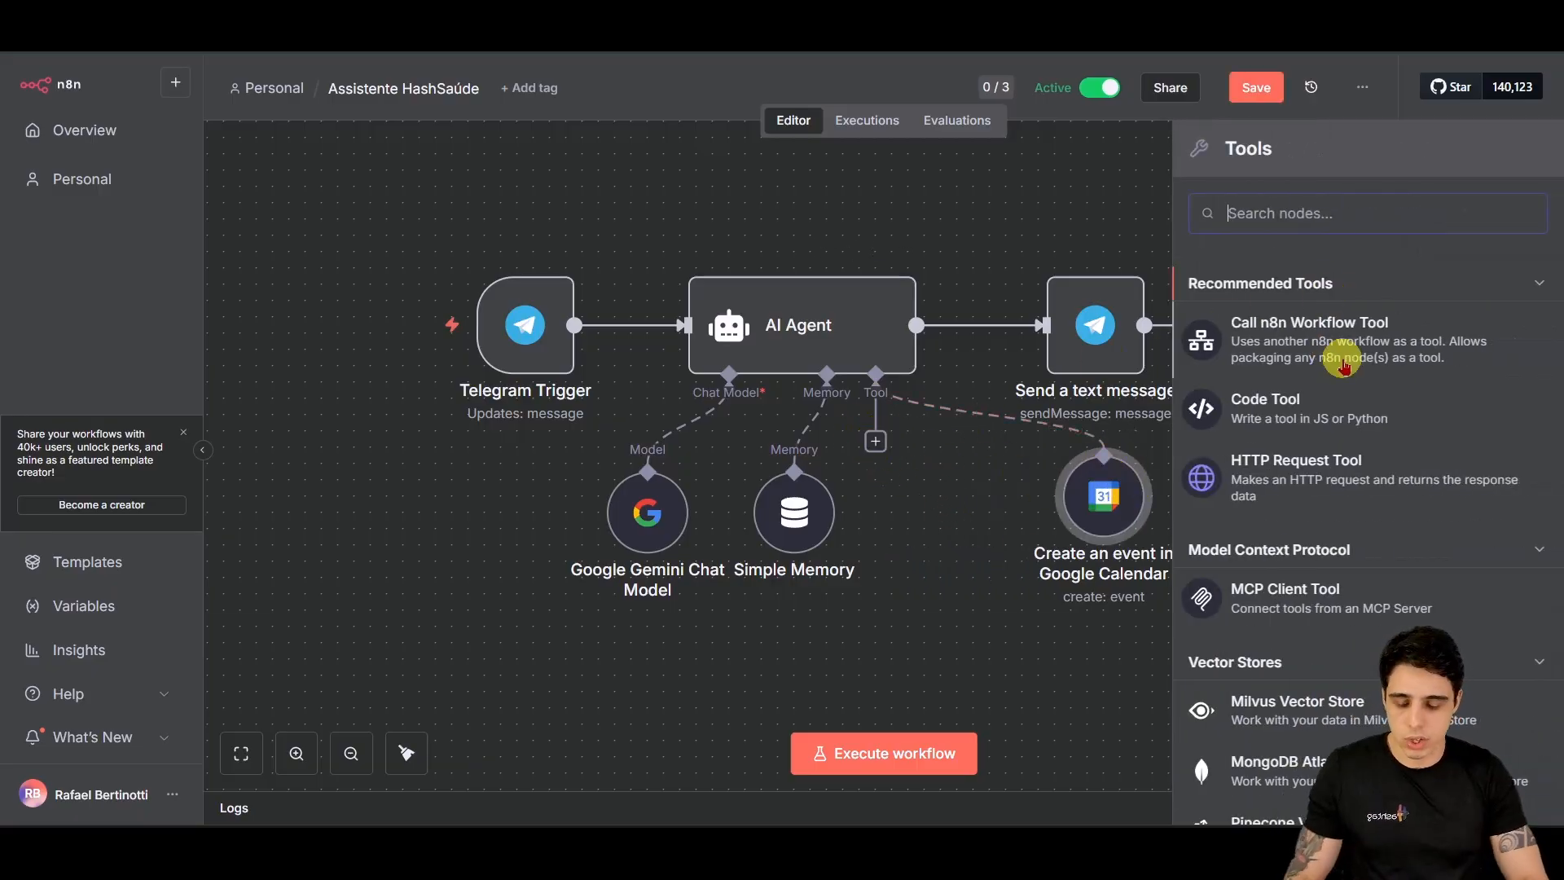
{"action": "type", "text": "calend"}
{"action": "left_click", "coordinate": [1327, 324]}
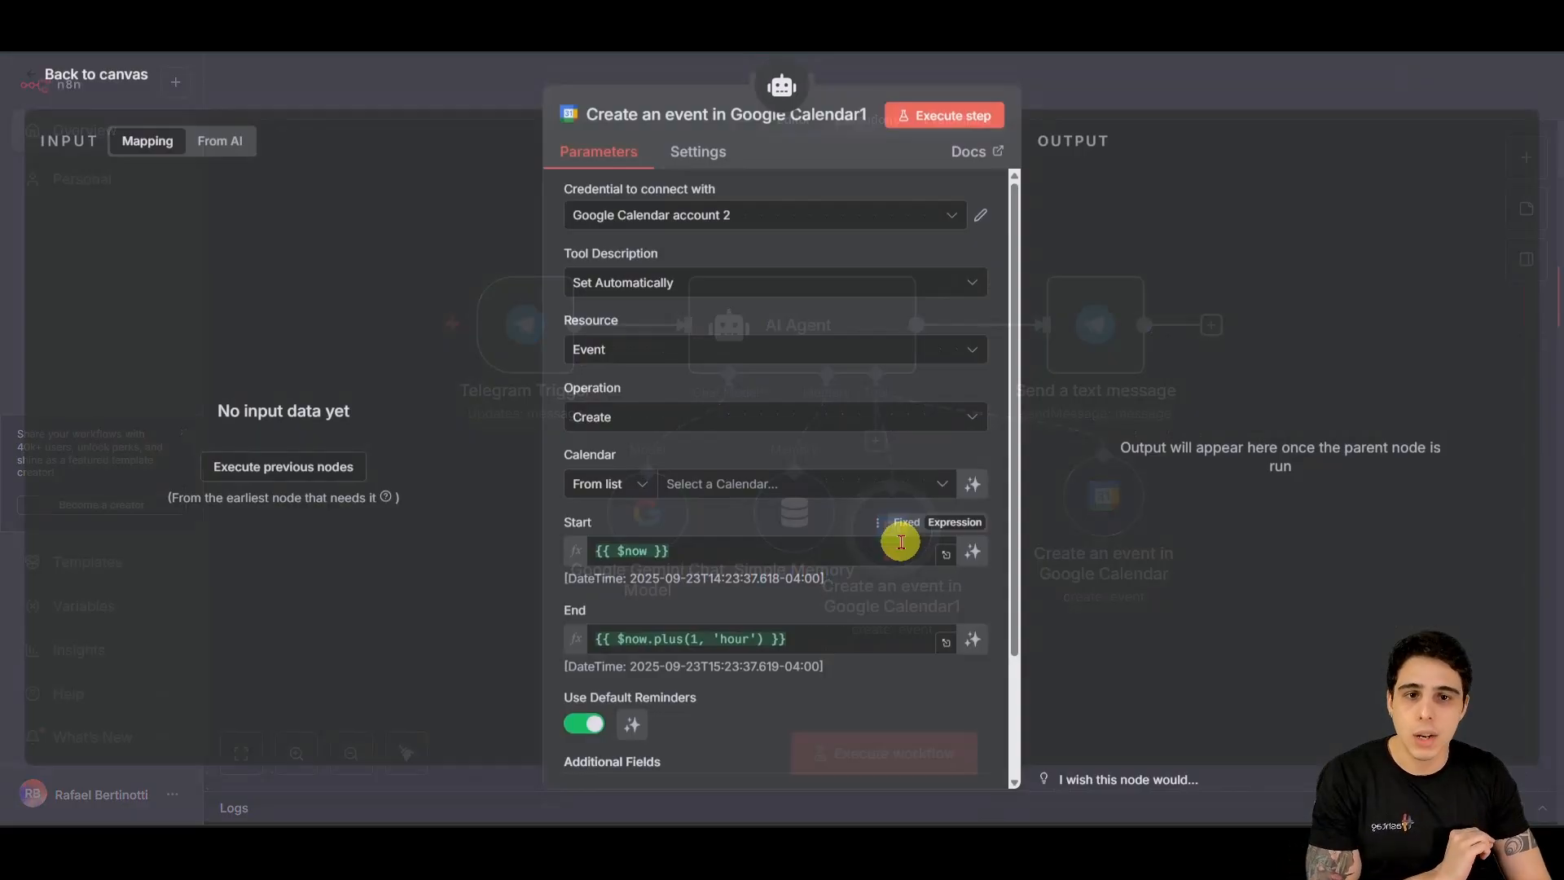
{"action": "left_click", "coordinate": [737, 418]}
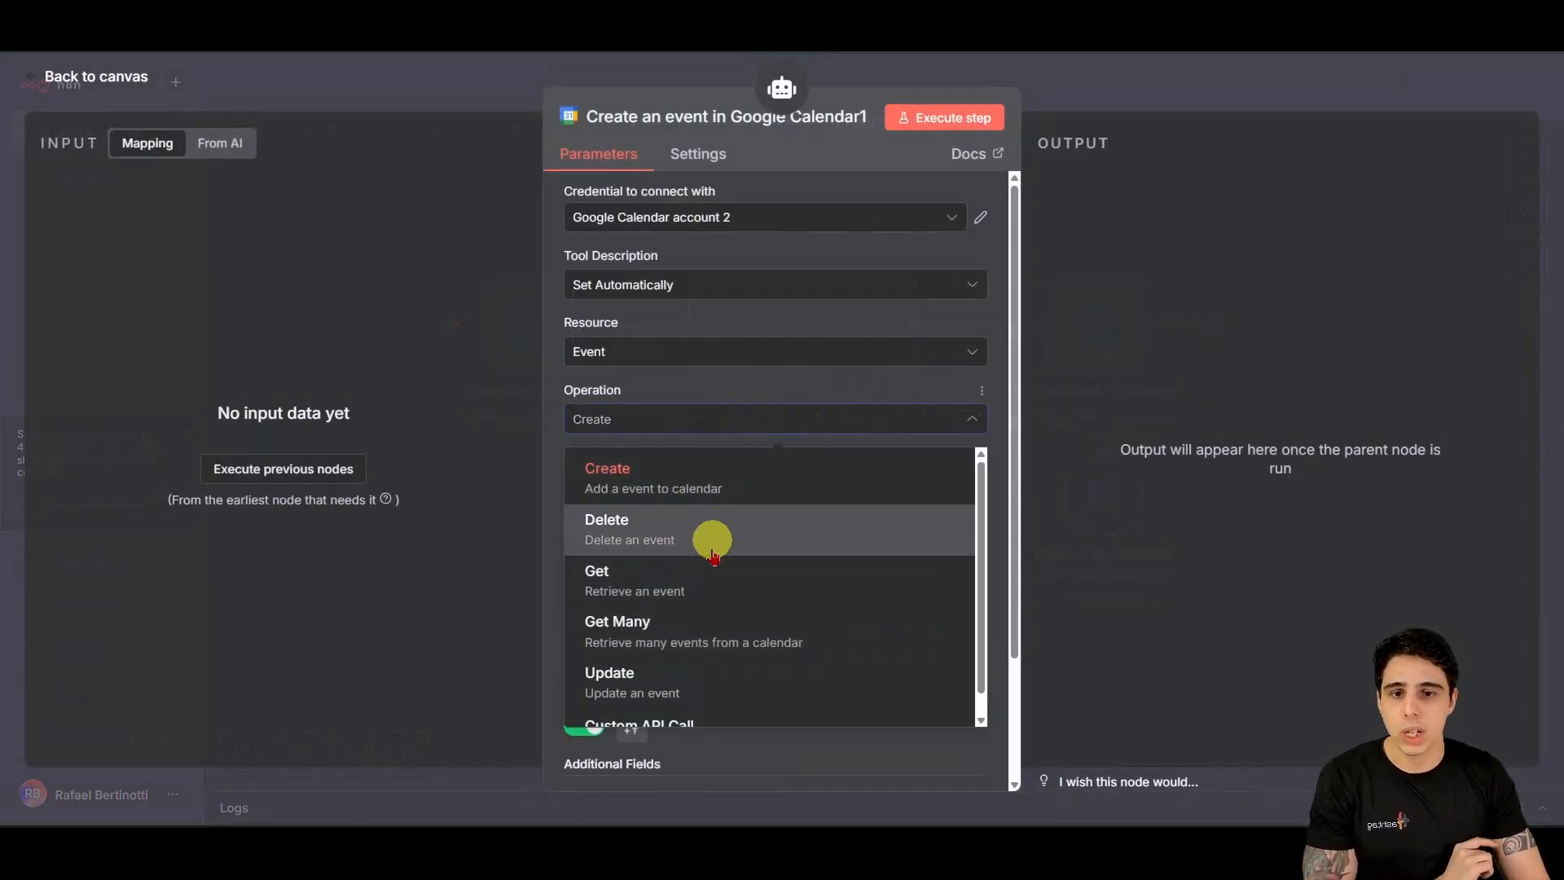
{"action": "left_click", "coordinate": [709, 631]}
{"action": "left_click", "coordinate": [916, 486]}
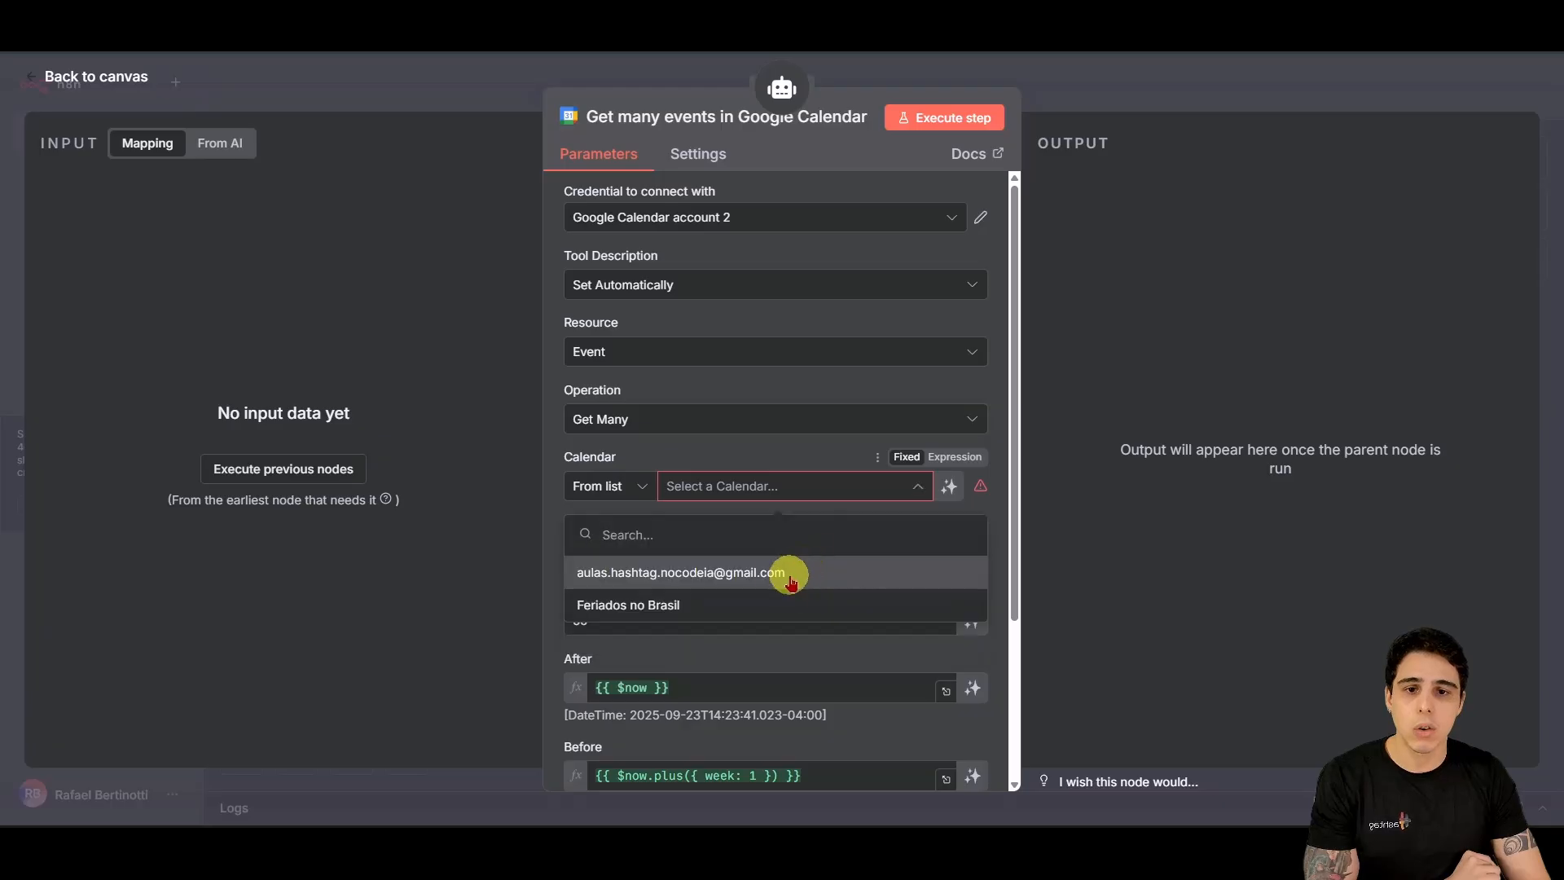
{"action": "left_click", "coordinate": [790, 575]}
Step: Place Get many events and Create an event side by side among the agent's tools
{"action": "left_click", "coordinate": [69, 76]}
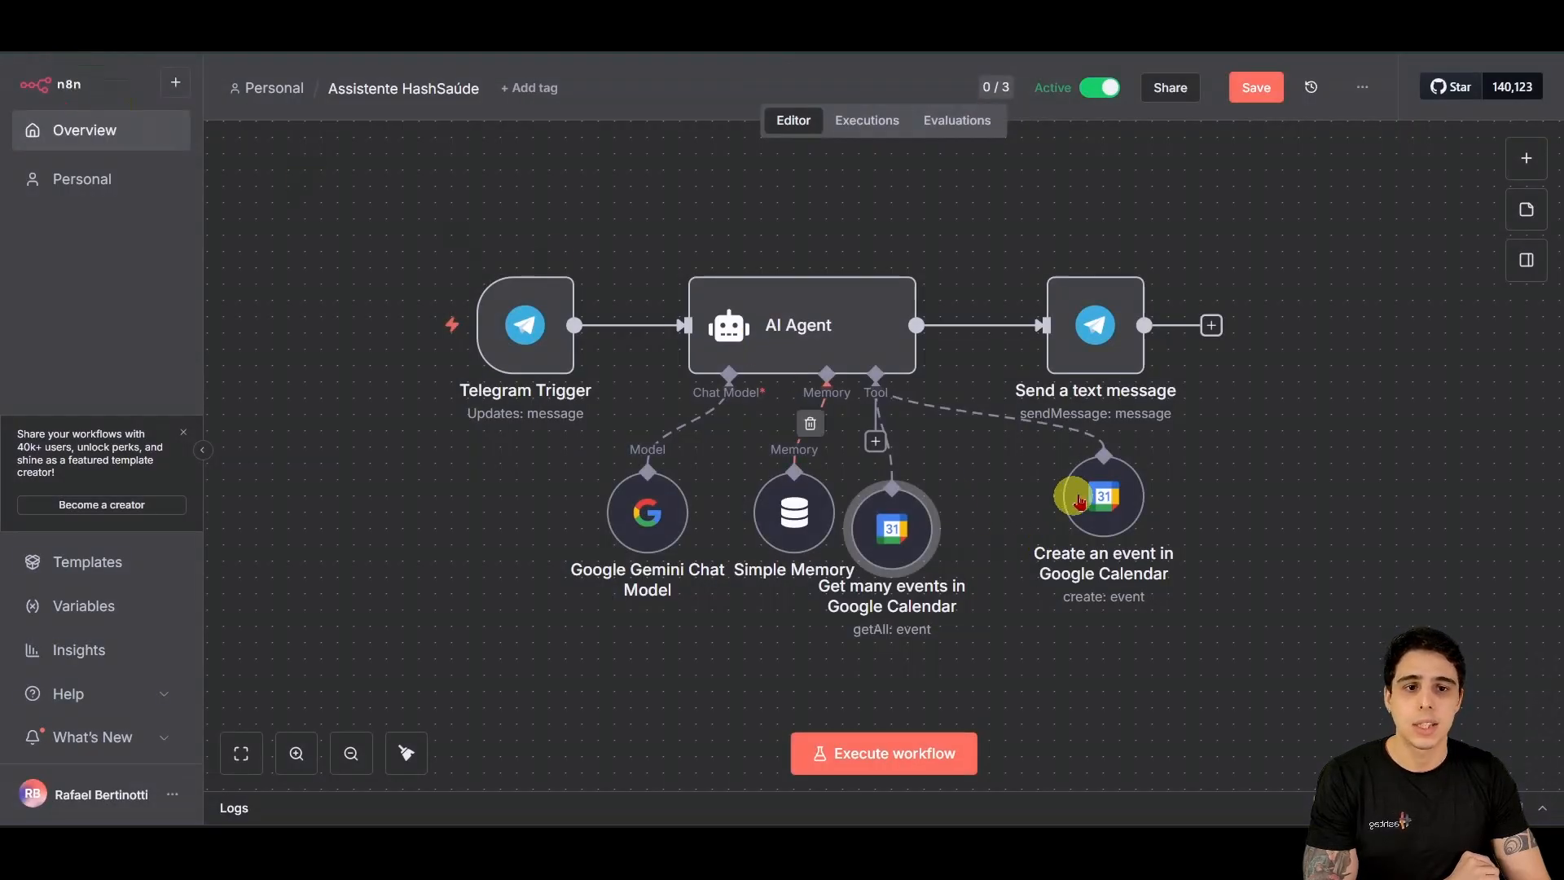
{"action": "mouse_move", "coordinate": [1078, 498]}
{"action": "left_mouse_down"}
{"action": "mouse_move", "coordinate": [1068, 510]}
{"action": "mouse_move", "coordinate": [1067, 496]}
{"action": "left_mouse_up"}
{"action": "left_click_drag", "start_coordinate": [876, 528], "coordinate": [893, 513]}
{"action": "left_click_drag", "start_coordinate": [1100, 516], "coordinate": [1080, 528]}
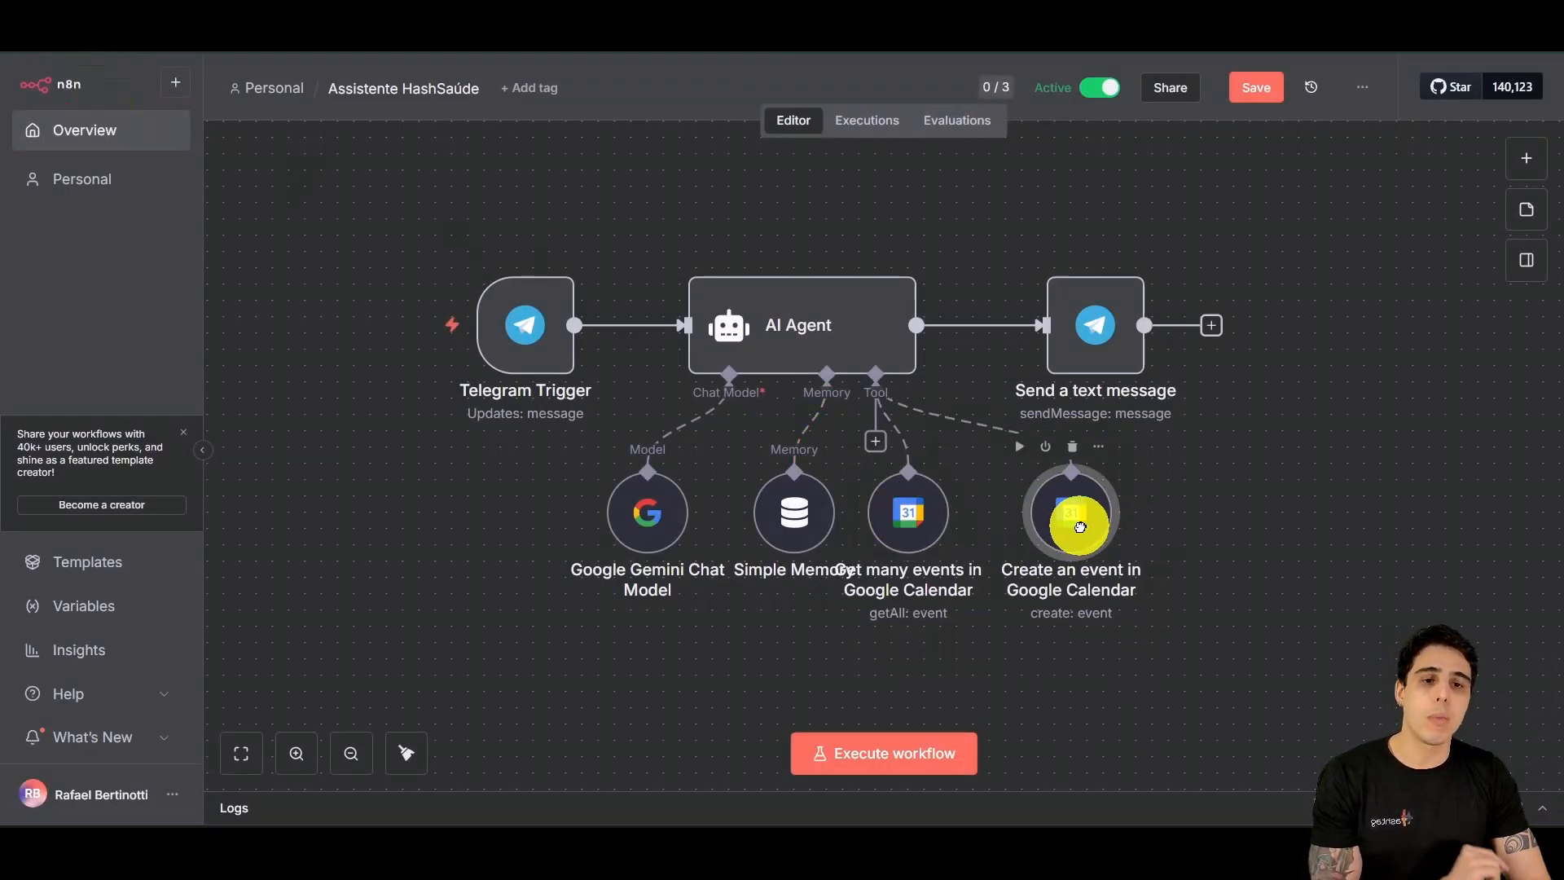
Step: Add a Summary field to the Create an event tool's Additional Fields
{"action": "double_click", "coordinate": [1082, 530]}
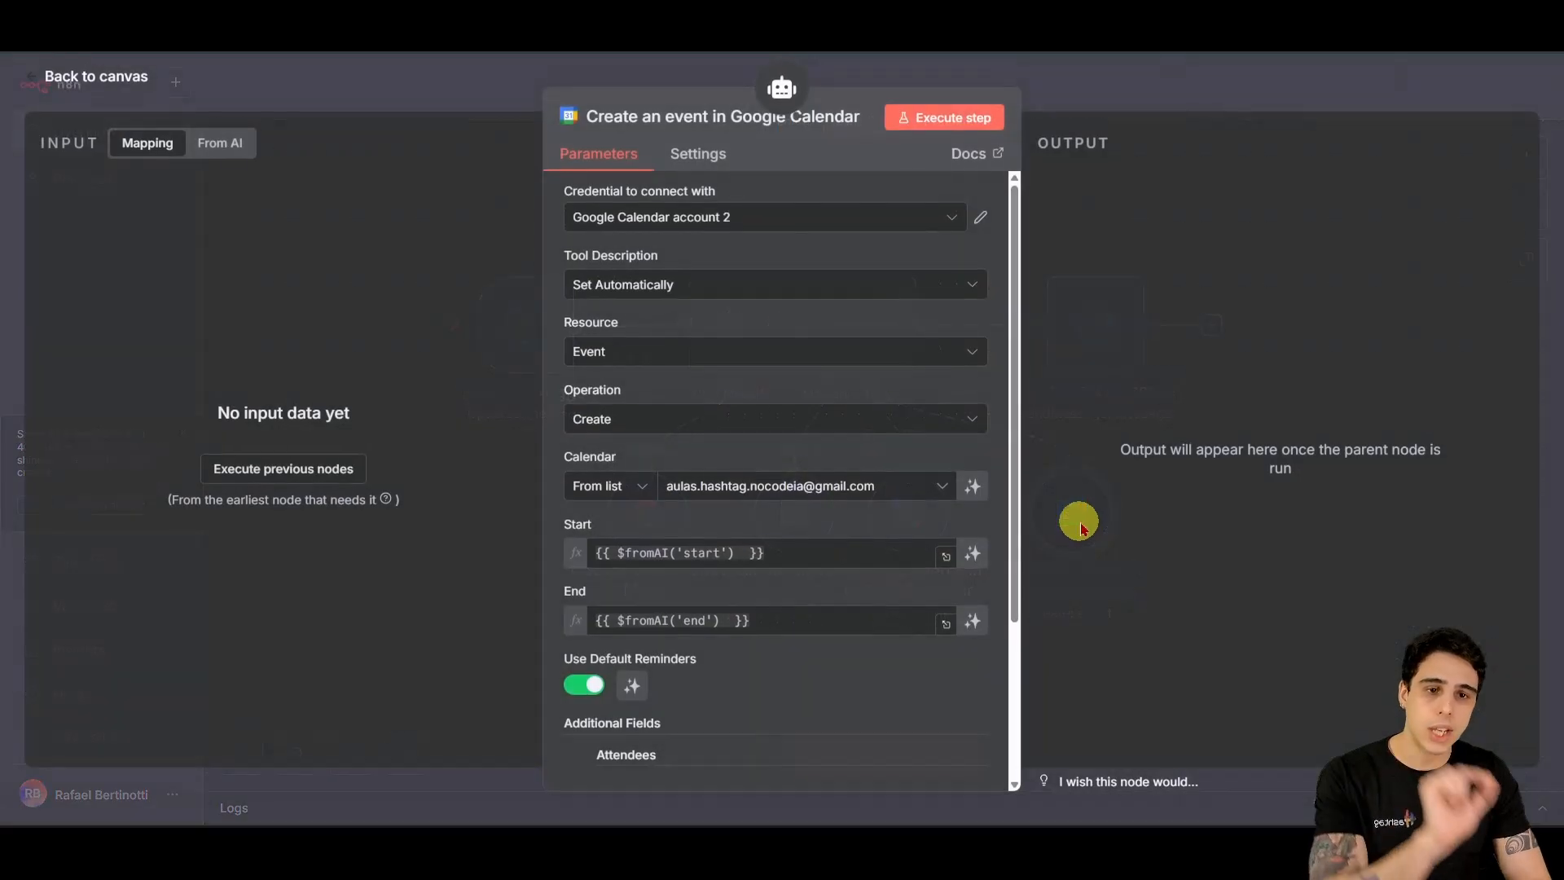
{"action": "left_click_drag", "start_coordinate": [611, 112], "coordinate": [880, 325]}
{"action": "scroll", "coordinate": [851, 514], "scroll_direction": "down", "scroll_amount": 3}
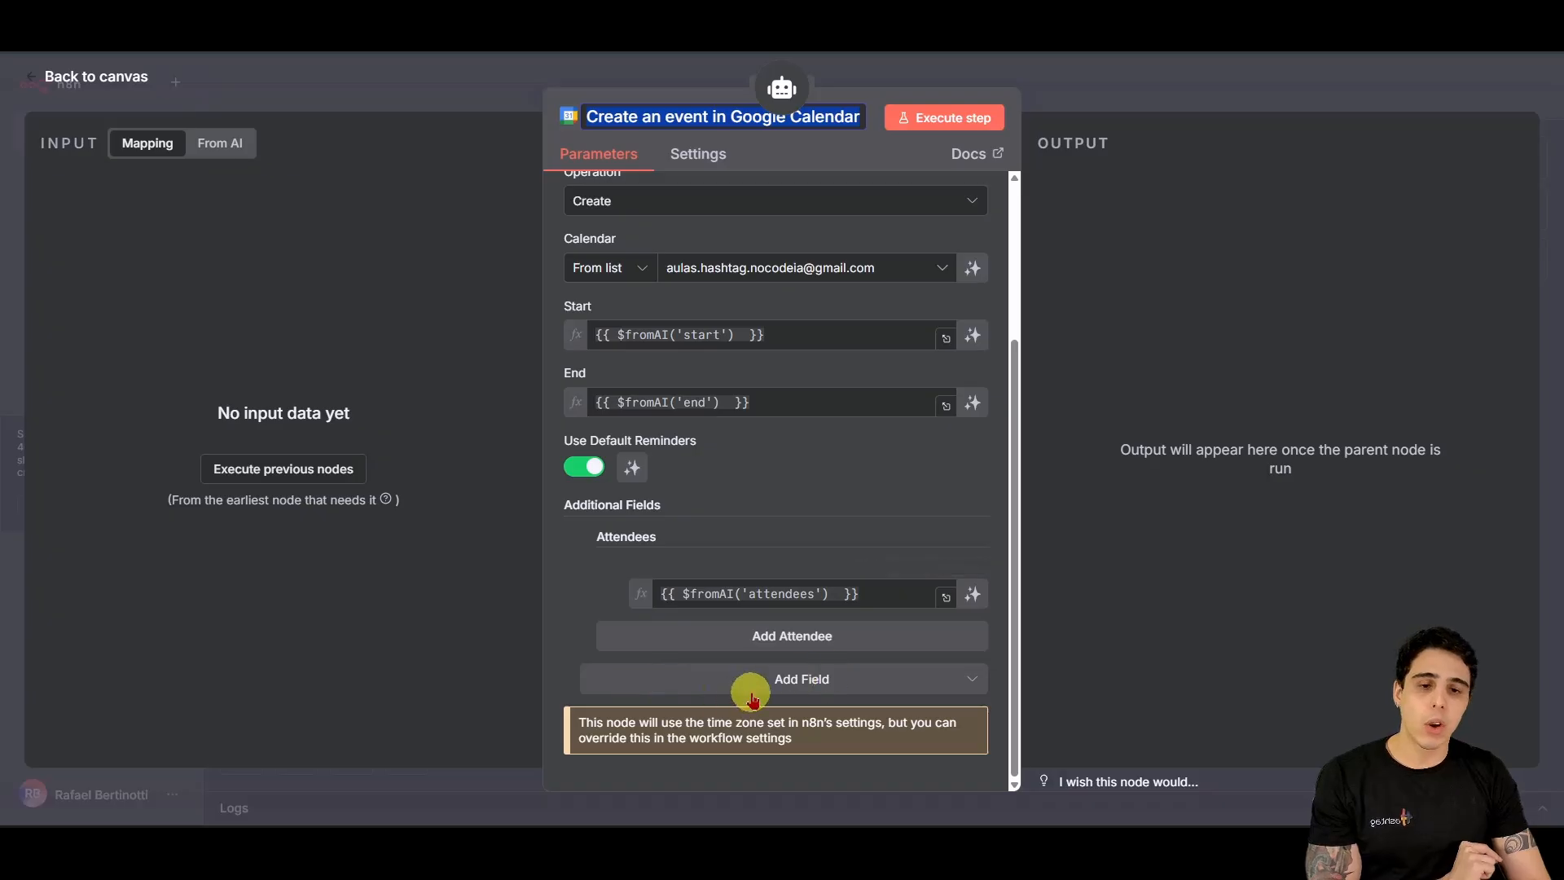
{"action": "left_click", "coordinate": [748, 691]}
{"action": "scroll", "coordinate": [779, 570], "scroll_direction": "down", "scroll_amount": 5}
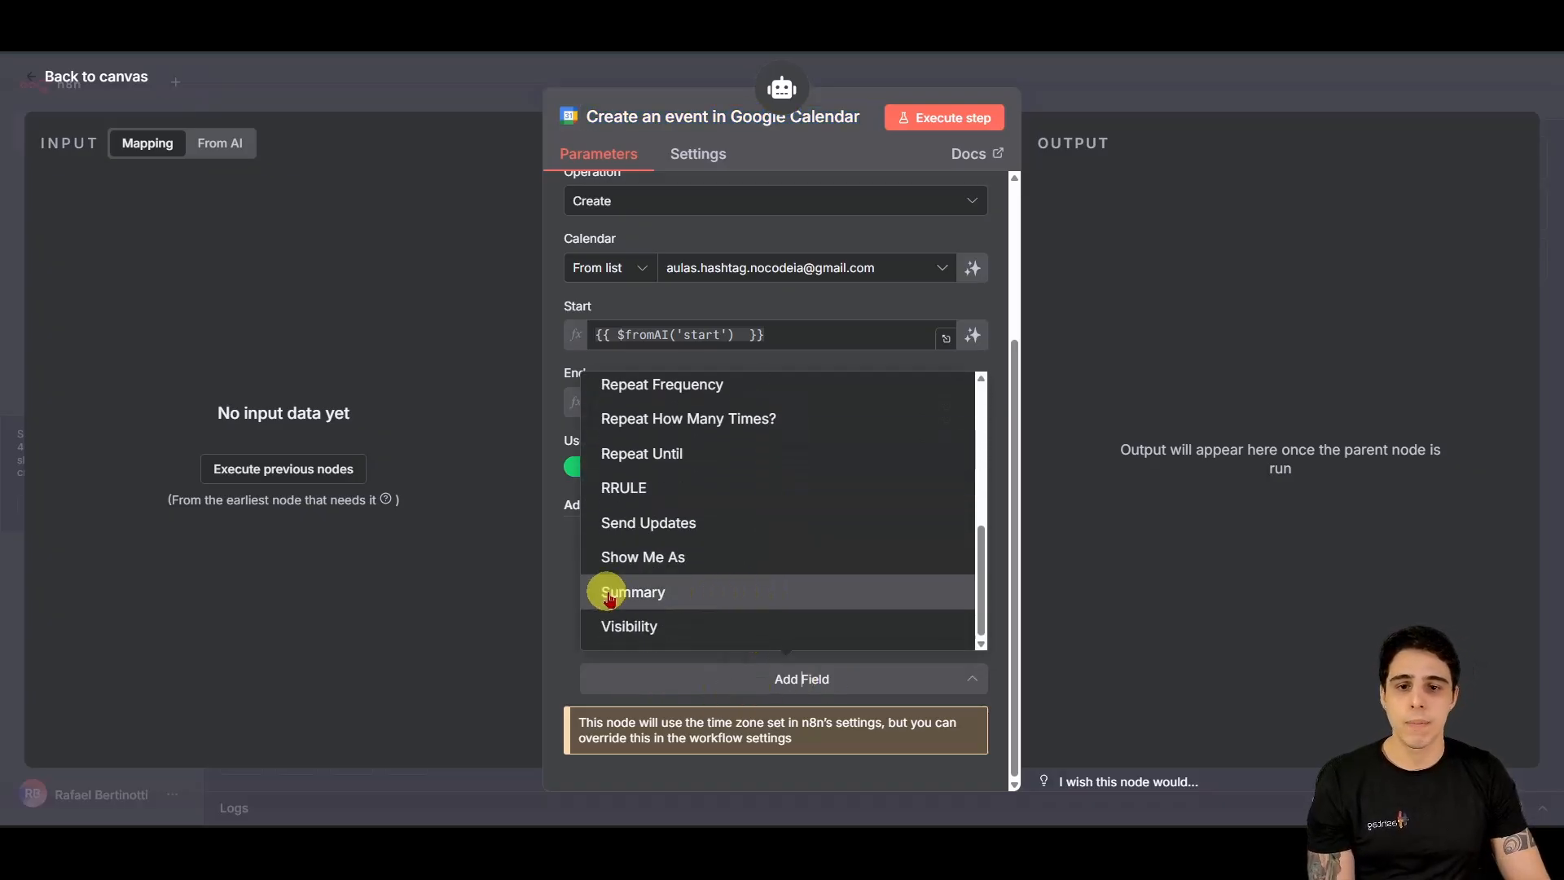
{"action": "left_click", "coordinate": [634, 604]}
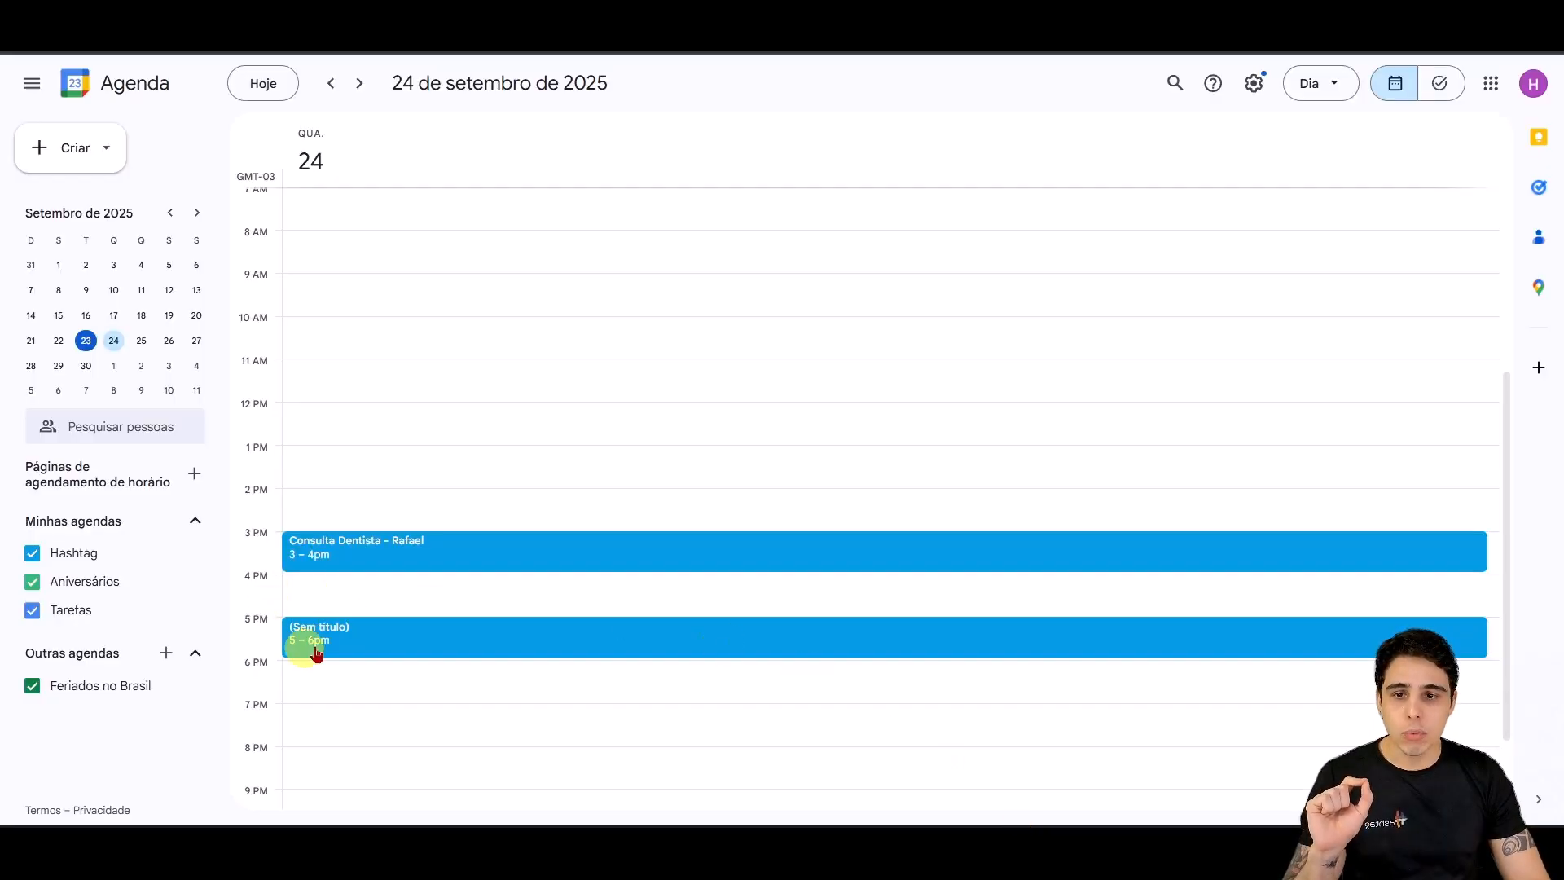
Step: Set Summary to {{ 'Consulta ' + $fromAI('doctorType') + ' - ' + $fromAI('person') }}
{"action": "mouse_move", "coordinate": [778, 825]}
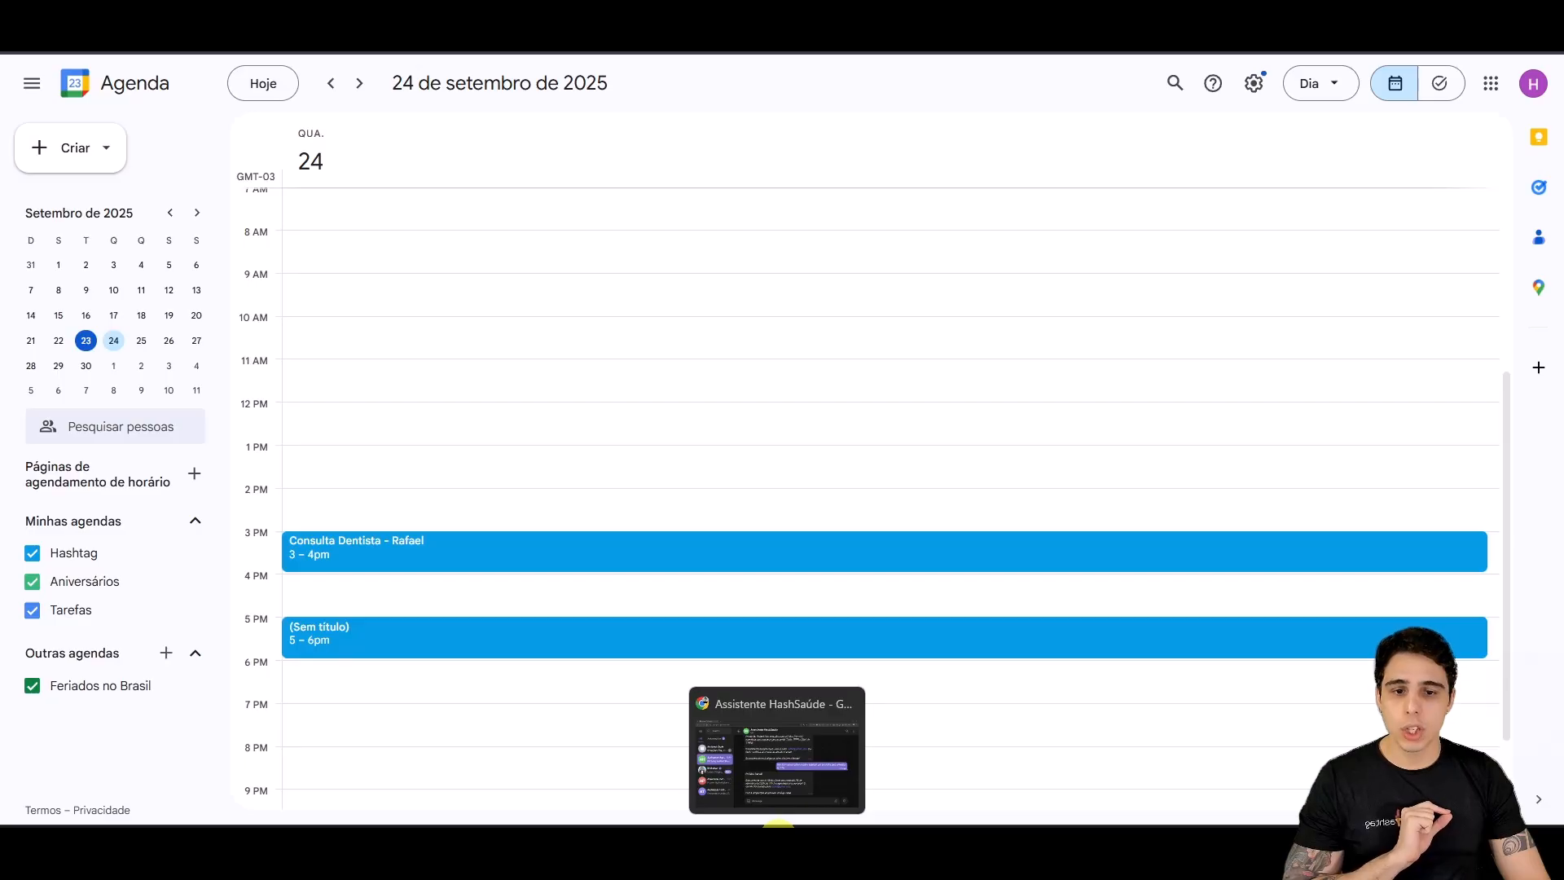
{"action": "left_click", "coordinate": [743, 803]}
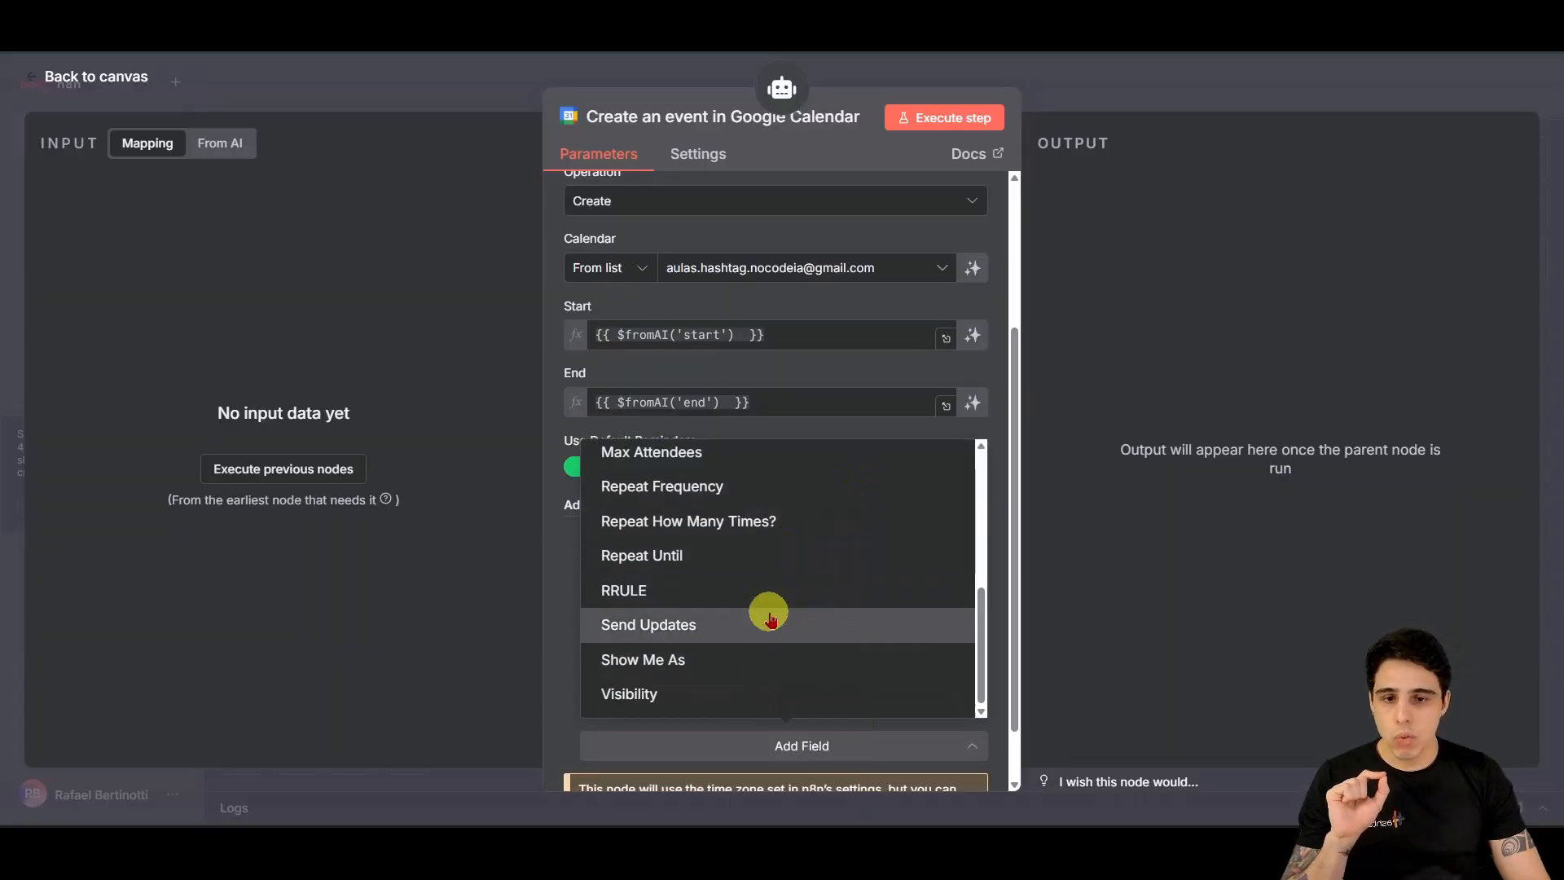
{"action": "scroll", "coordinate": [765, 623], "scroll_direction": "up", "scroll_amount": 3}
{"action": "left_click", "coordinate": [560, 627]}
{"action": "scroll", "coordinate": [652, 717], "scroll_direction": "down", "scroll_amount": 2}
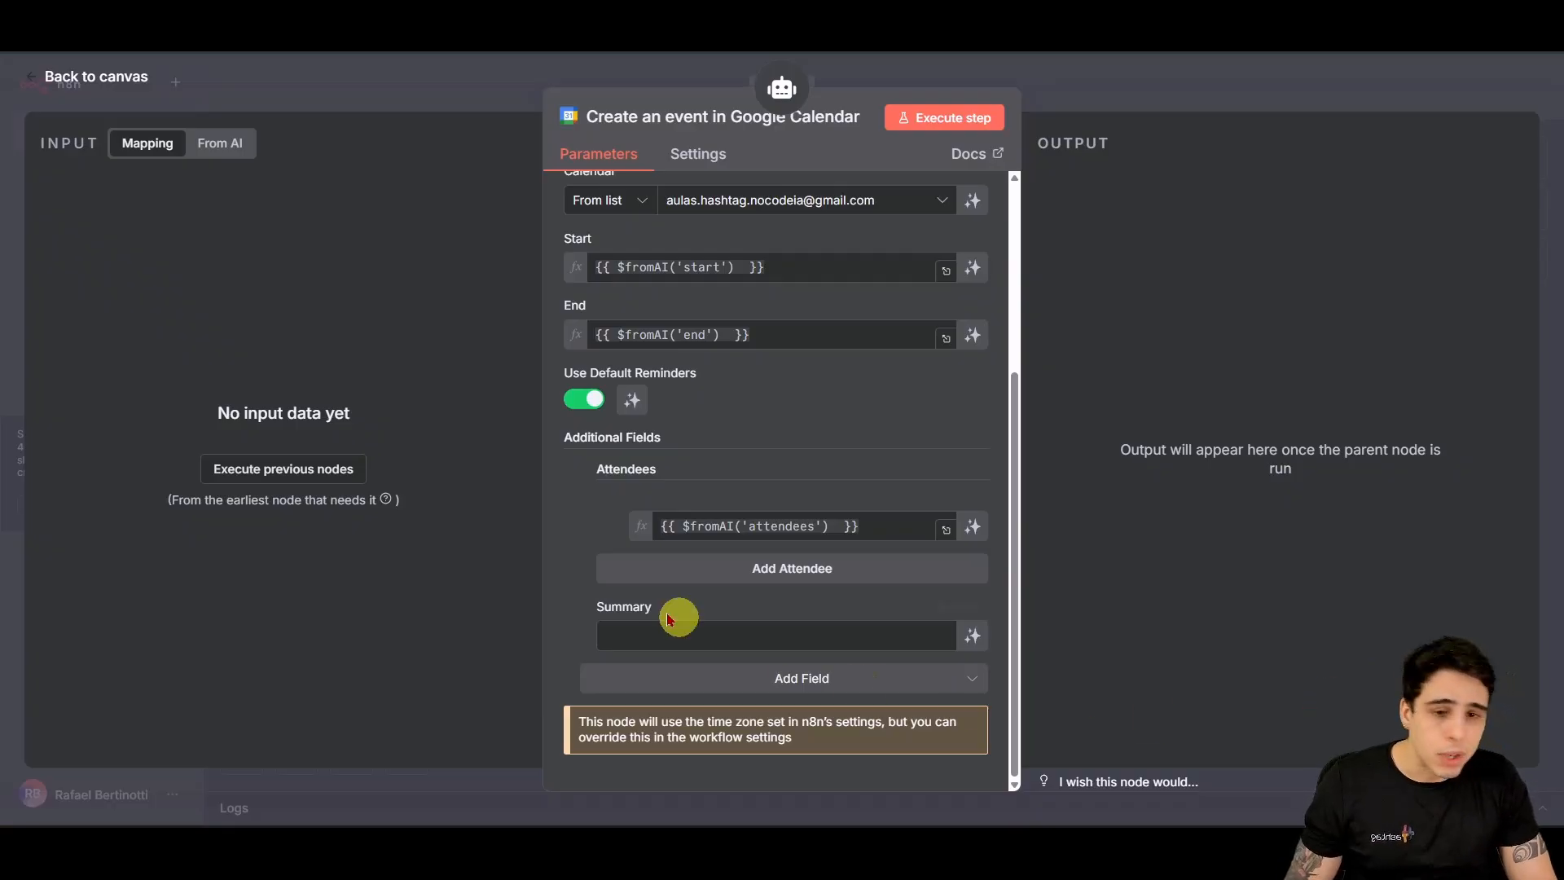
{"action": "left_click", "coordinate": [623, 634]}
{"action": "type", "text": "{{ 'Consulta ' + $fromAI('doctorType') + ' - ' + $fromAI('person') }}"}
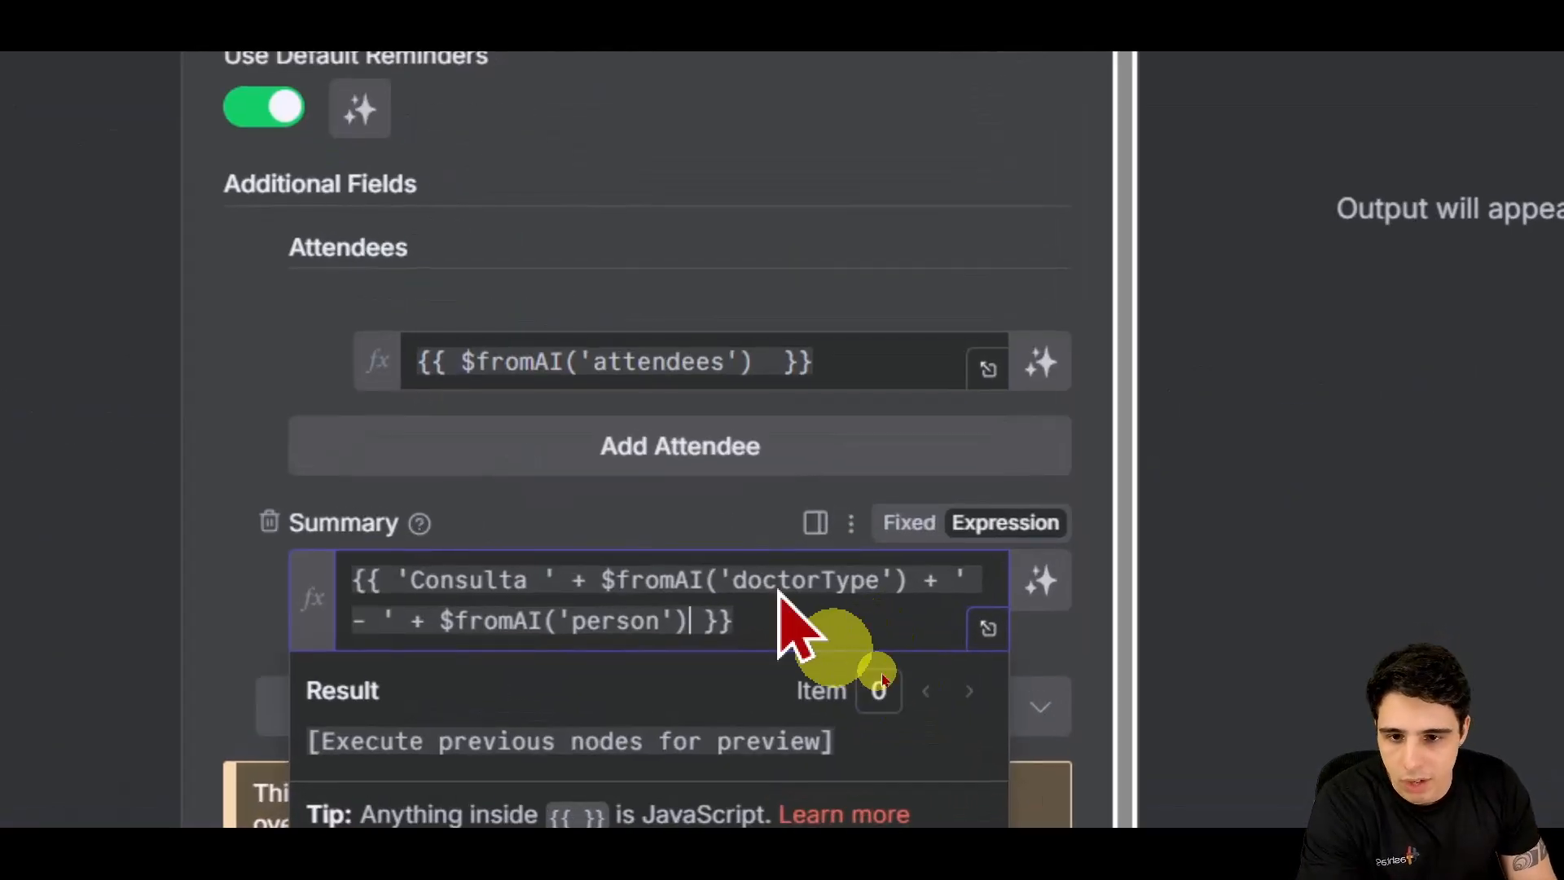
{"action": "left_click", "coordinate": [882, 626]}
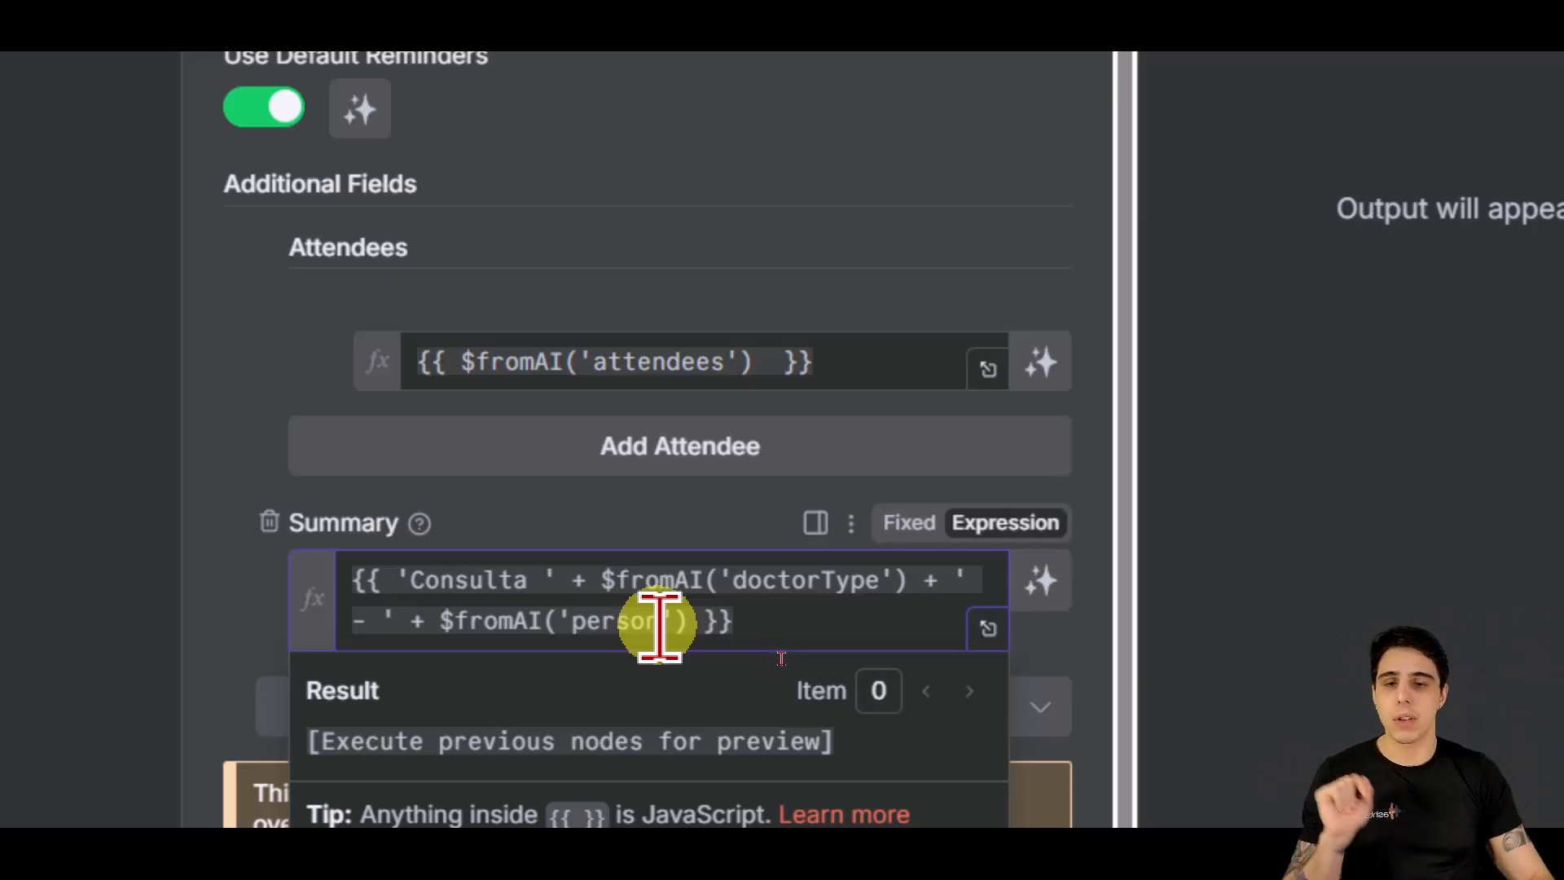
{"action": "left_click", "coordinate": [551, 506]}
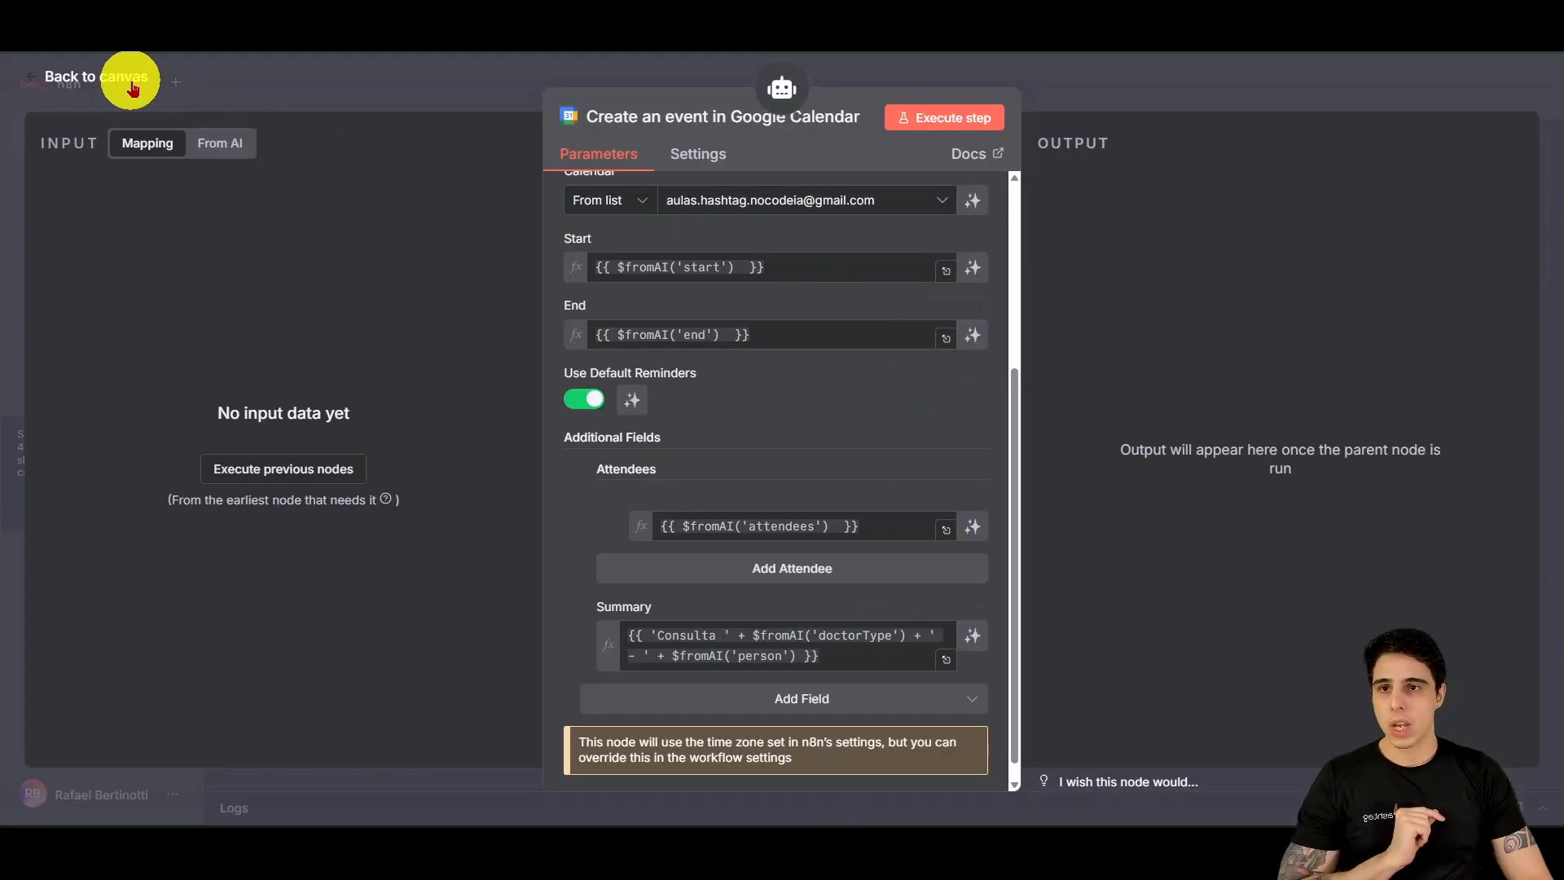
Step: Shift Simple Memory, Get many events and Create an event left into an even row and recentre the view
{"action": "left_click", "coordinate": [130, 82]}
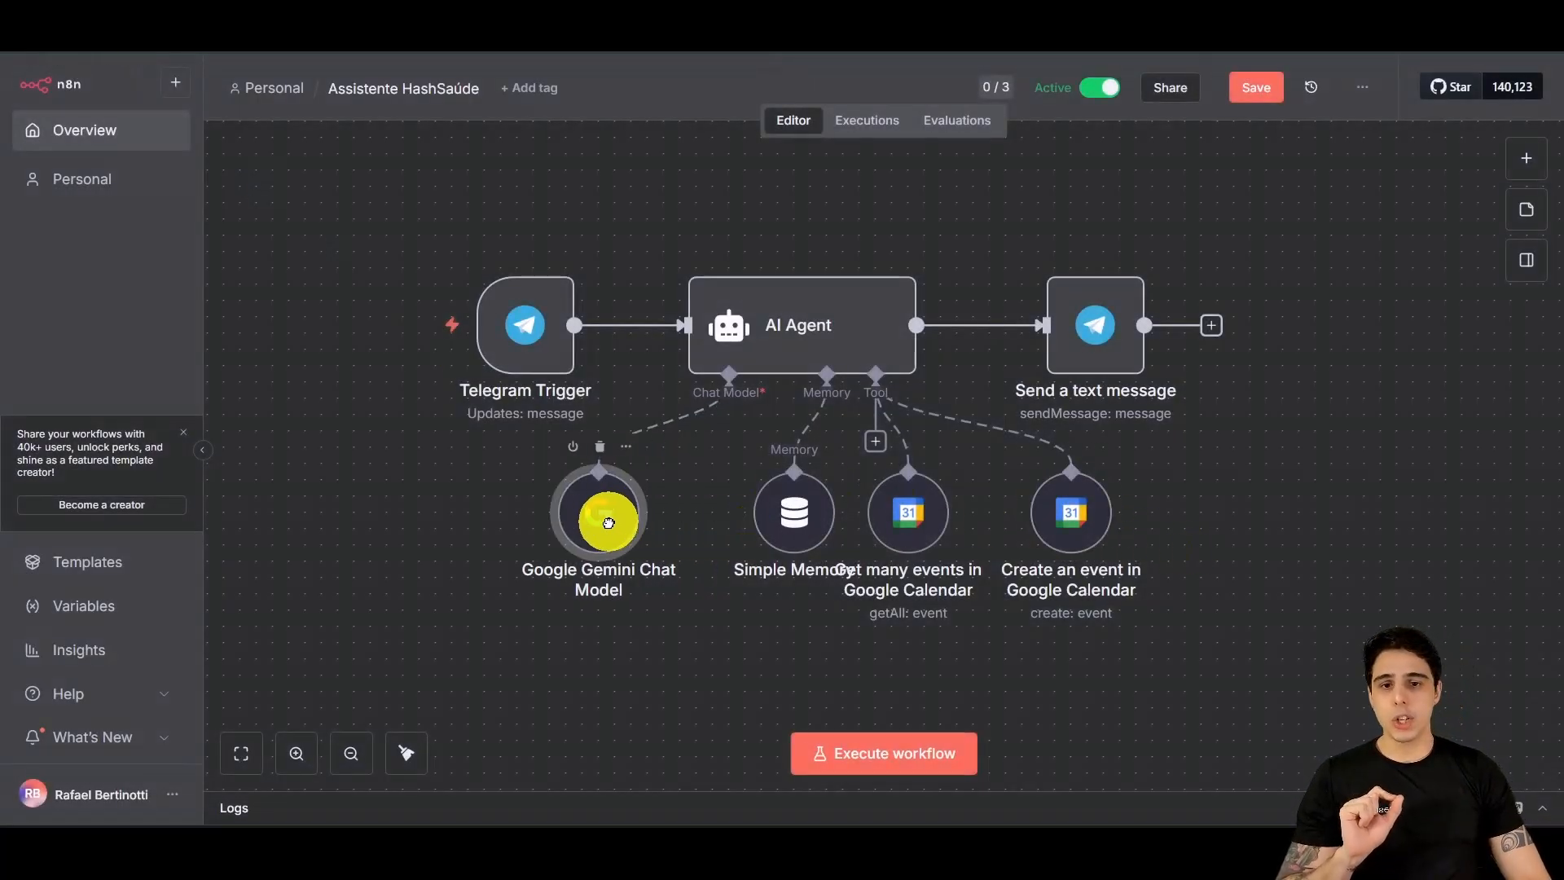
{"action": "left_click_drag", "start_coordinate": [800, 518], "coordinate": [738, 521]}
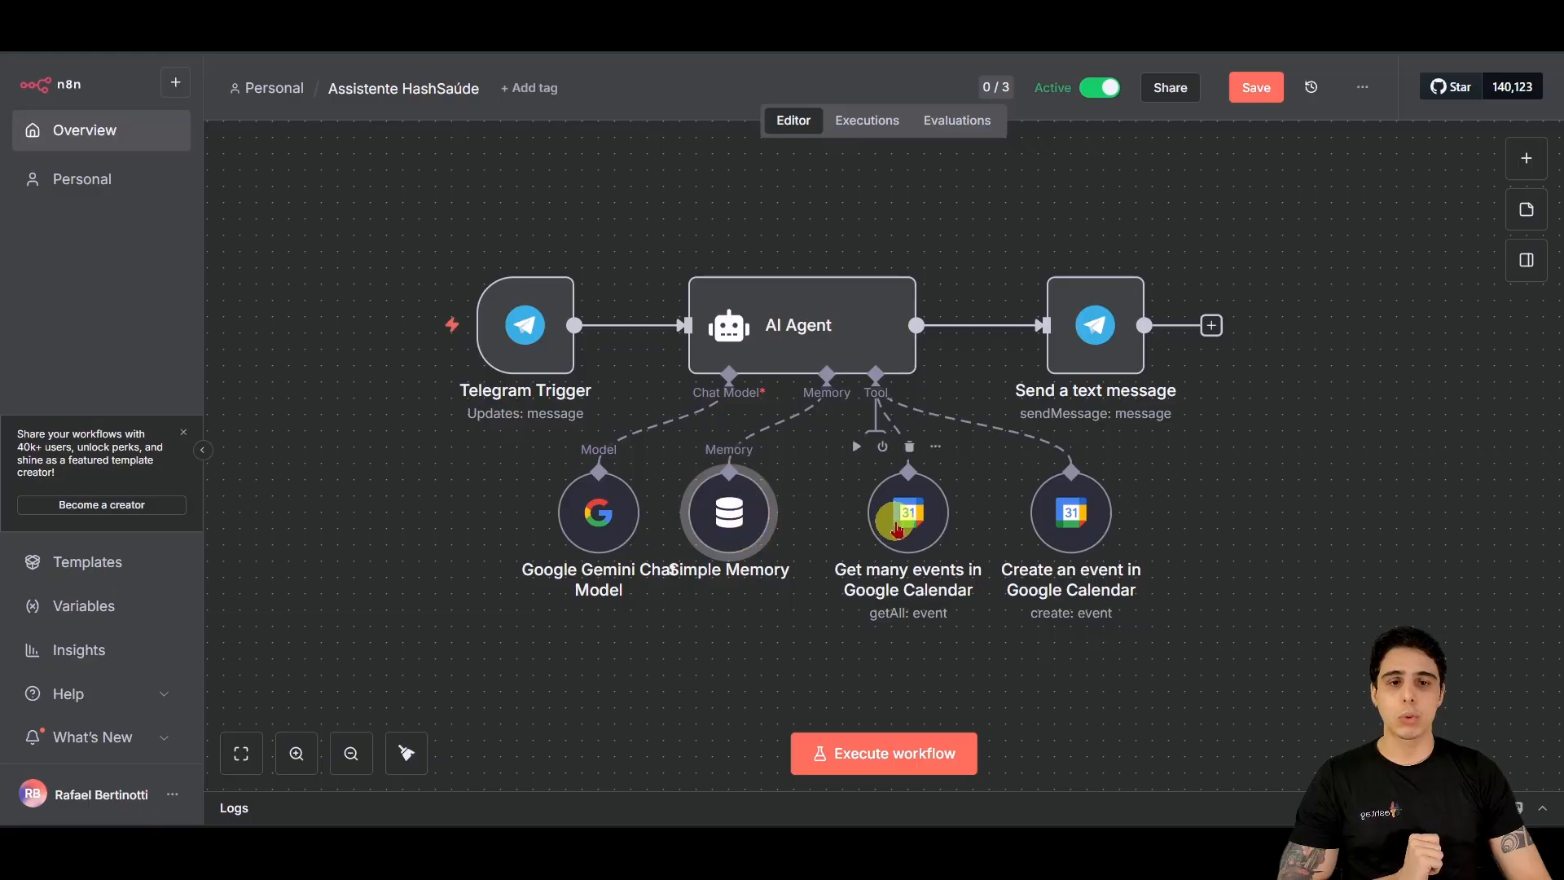
{"action": "left_click_drag", "start_coordinate": [897, 530], "coordinate": [856, 528]}
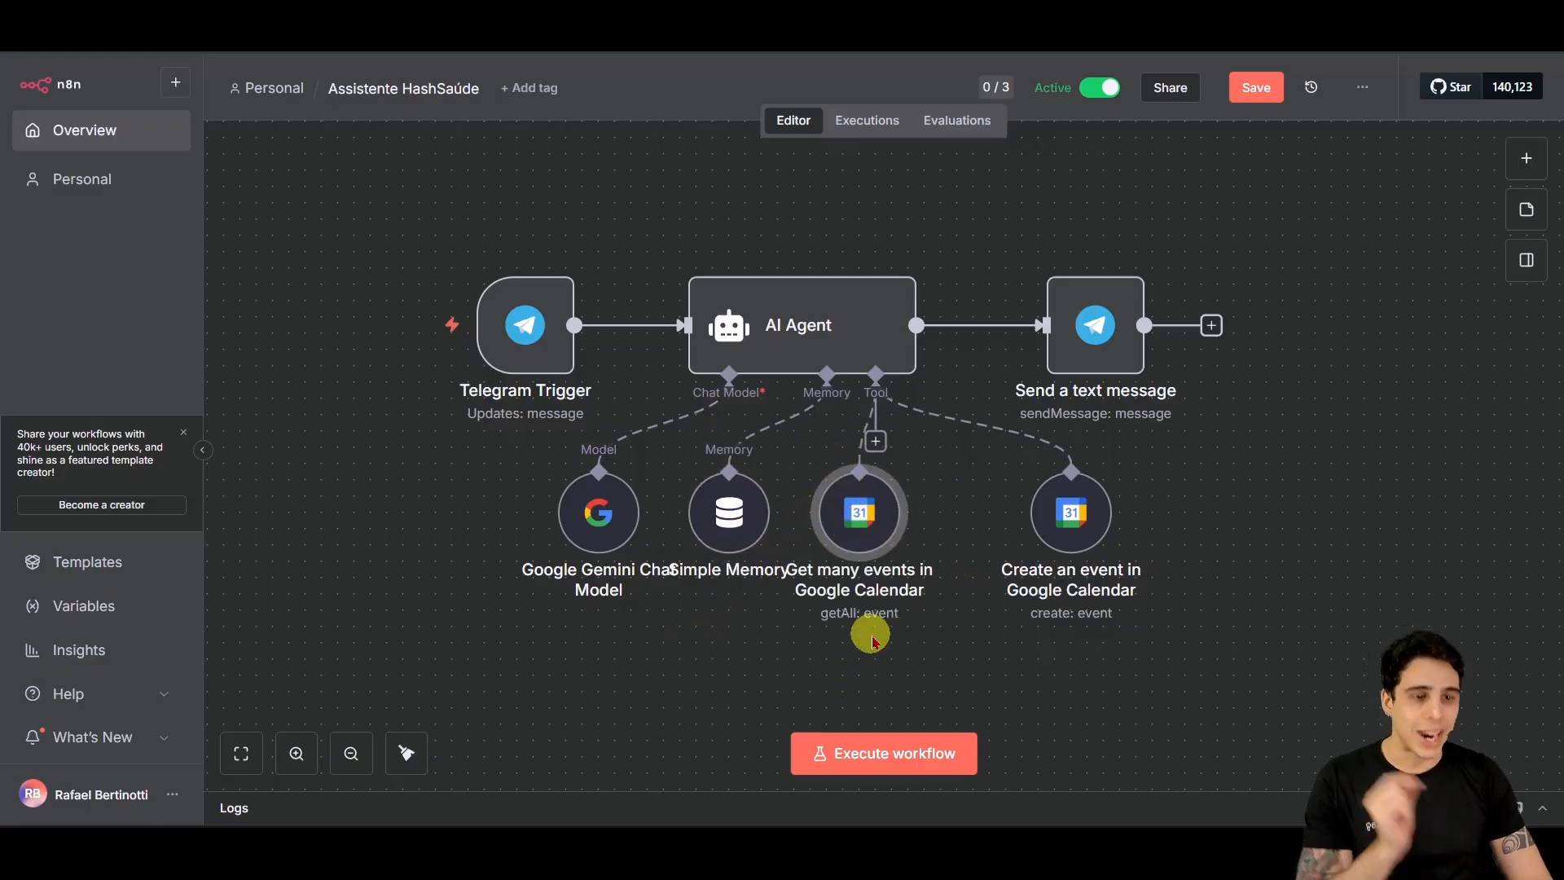
{"action": "left_click_drag", "start_coordinate": [1068, 516], "coordinate": [994, 534]}
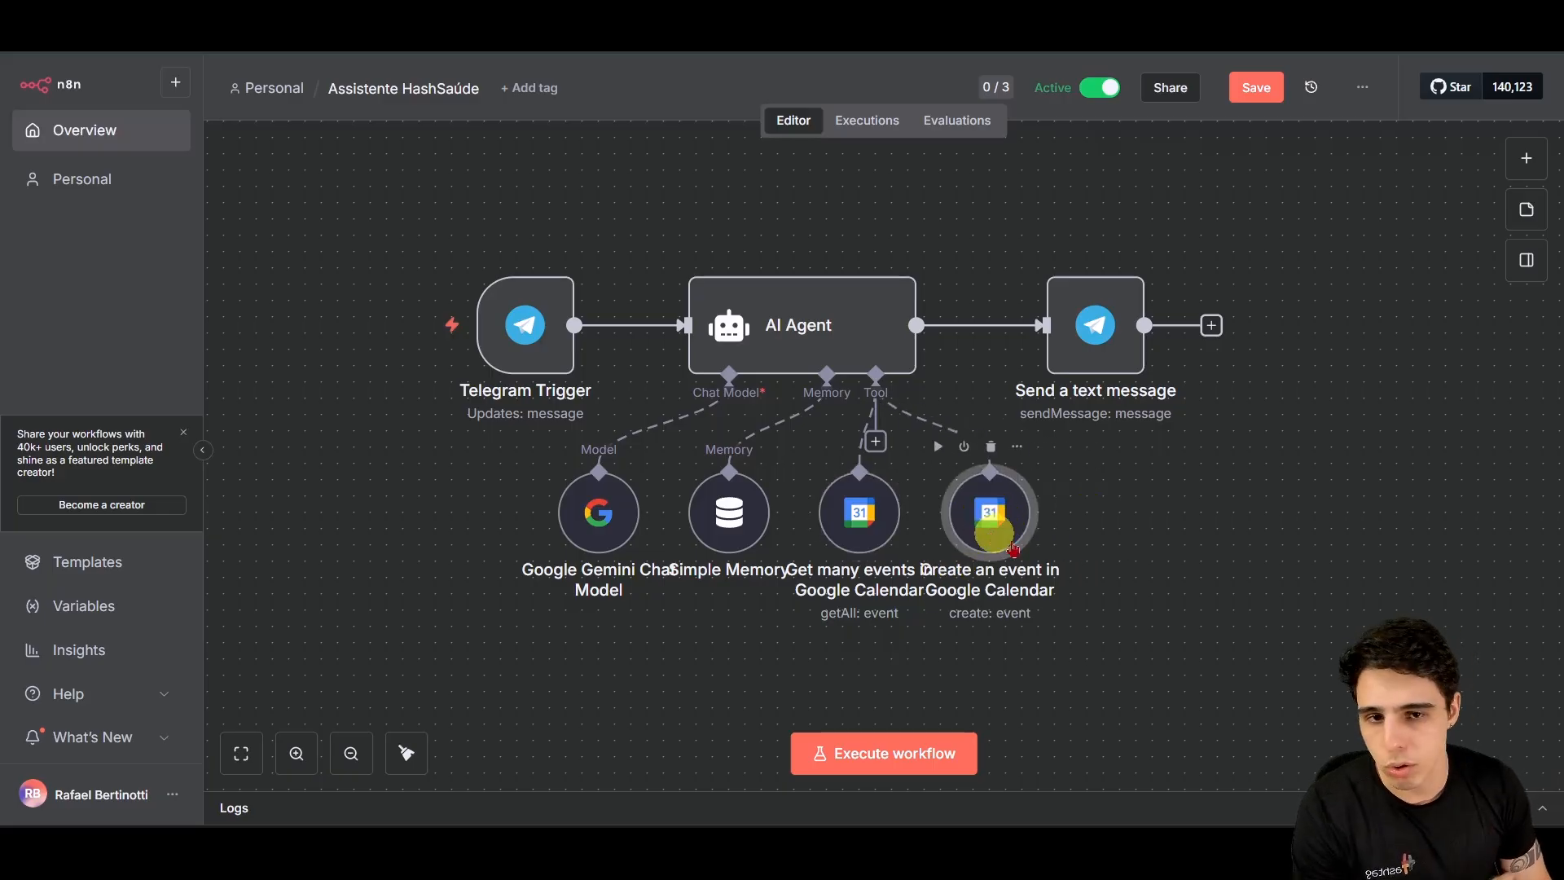
{"action": "left_click_drag", "start_coordinate": [1187, 625], "coordinate": [1143, 592]}
{"action": "left_click_drag", "start_coordinate": [1217, 552], "coordinate": [1120, 543]}
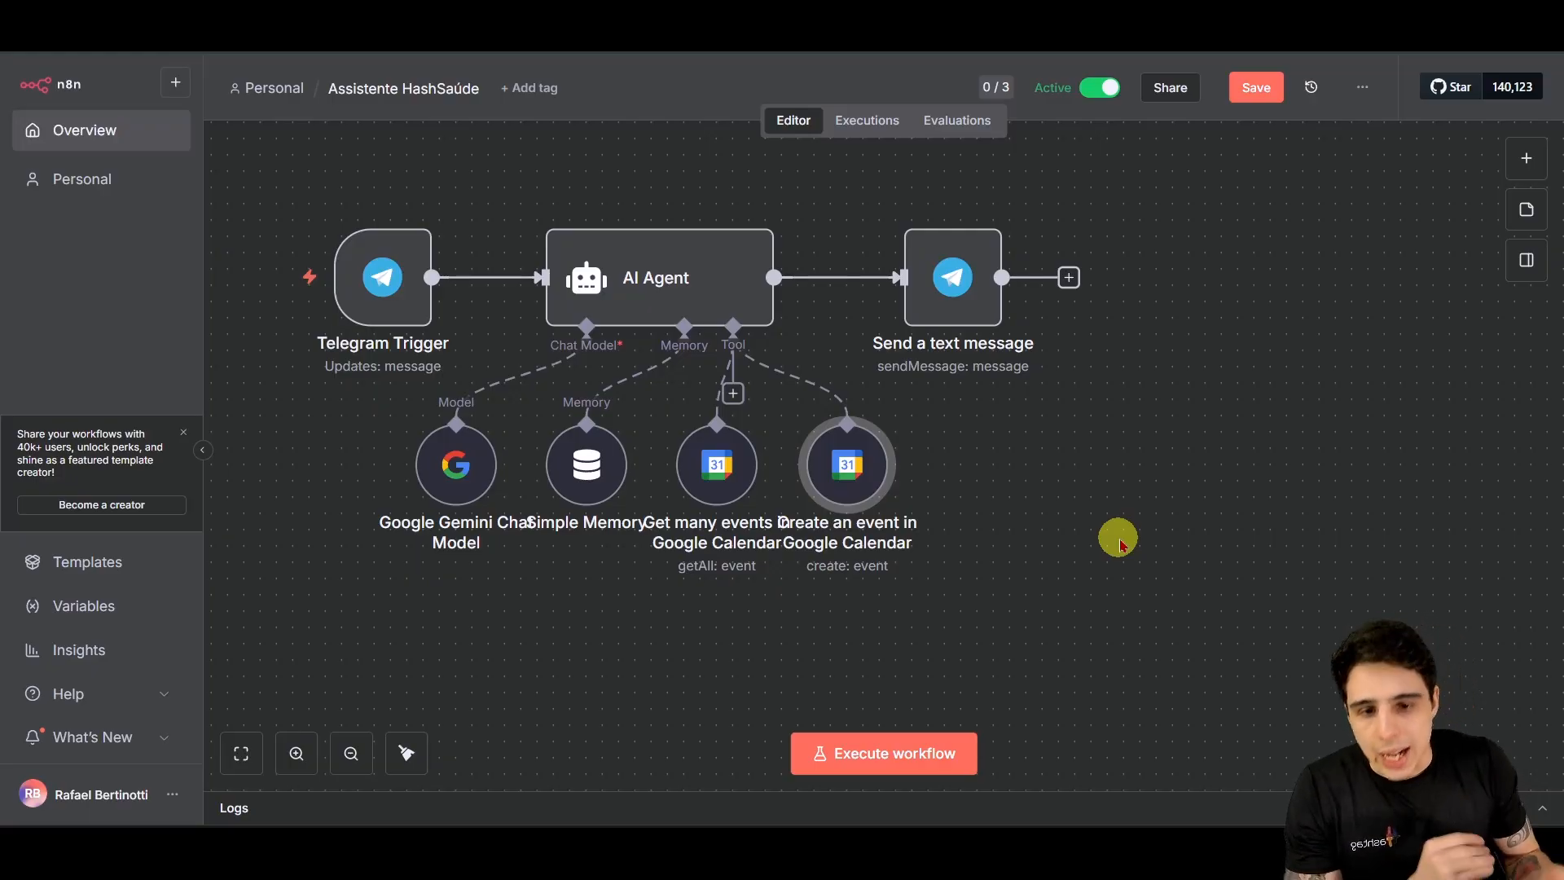
Step: Open the Agendamento de Consultas spreadsheet in a new Chrome tab and select booking rows A2:F3
{"action": "mouse_move", "coordinate": [1042, 825]}
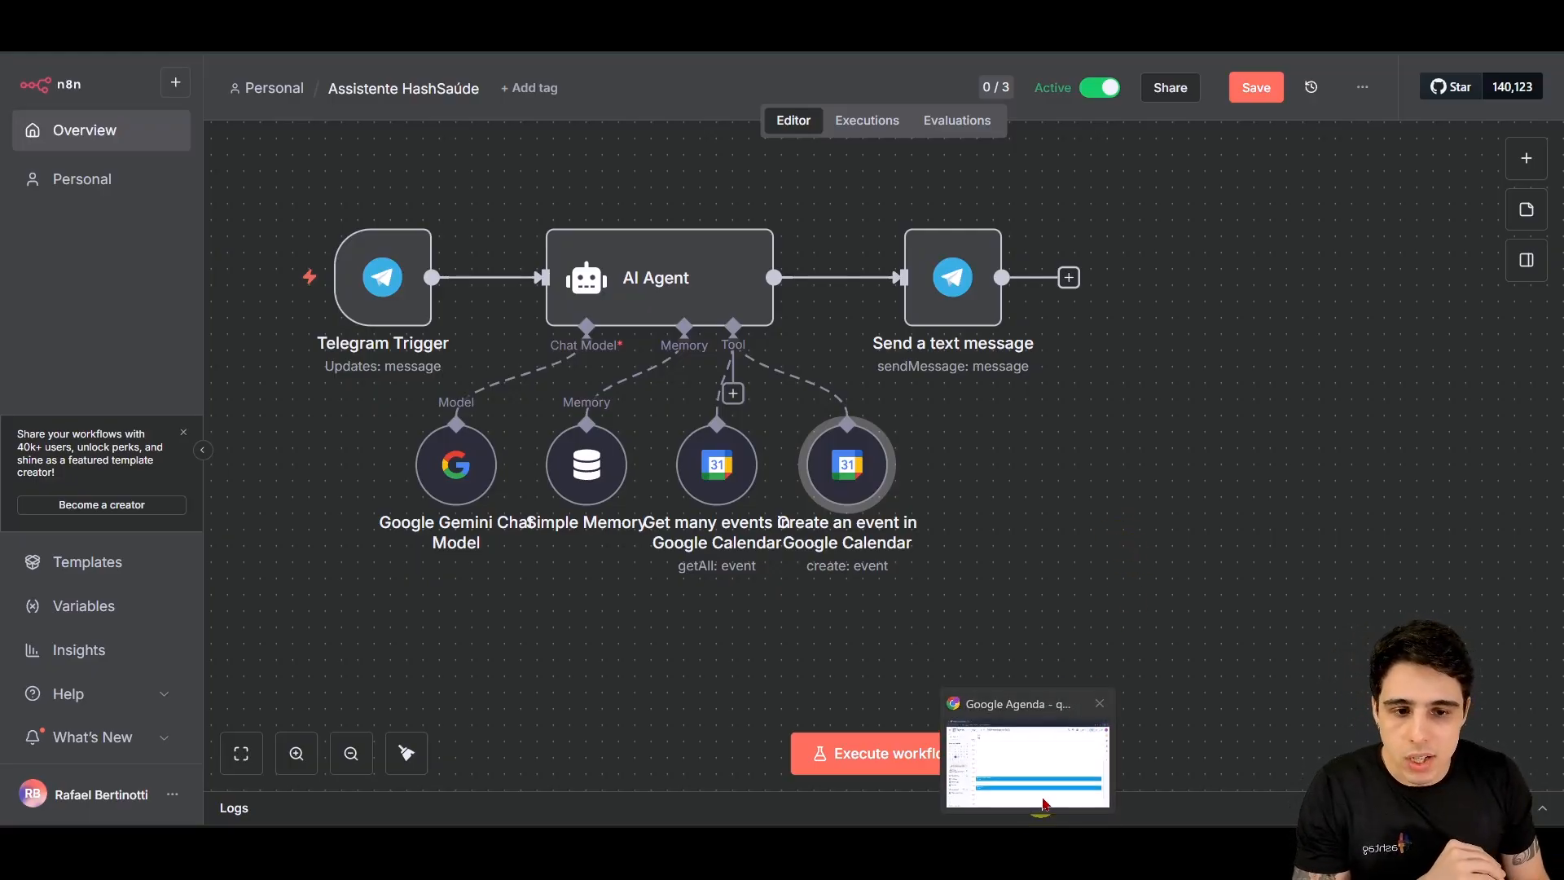
{"action": "left_click", "coordinate": [1042, 794]}
{"action": "key", "text": "ctrl+t"}
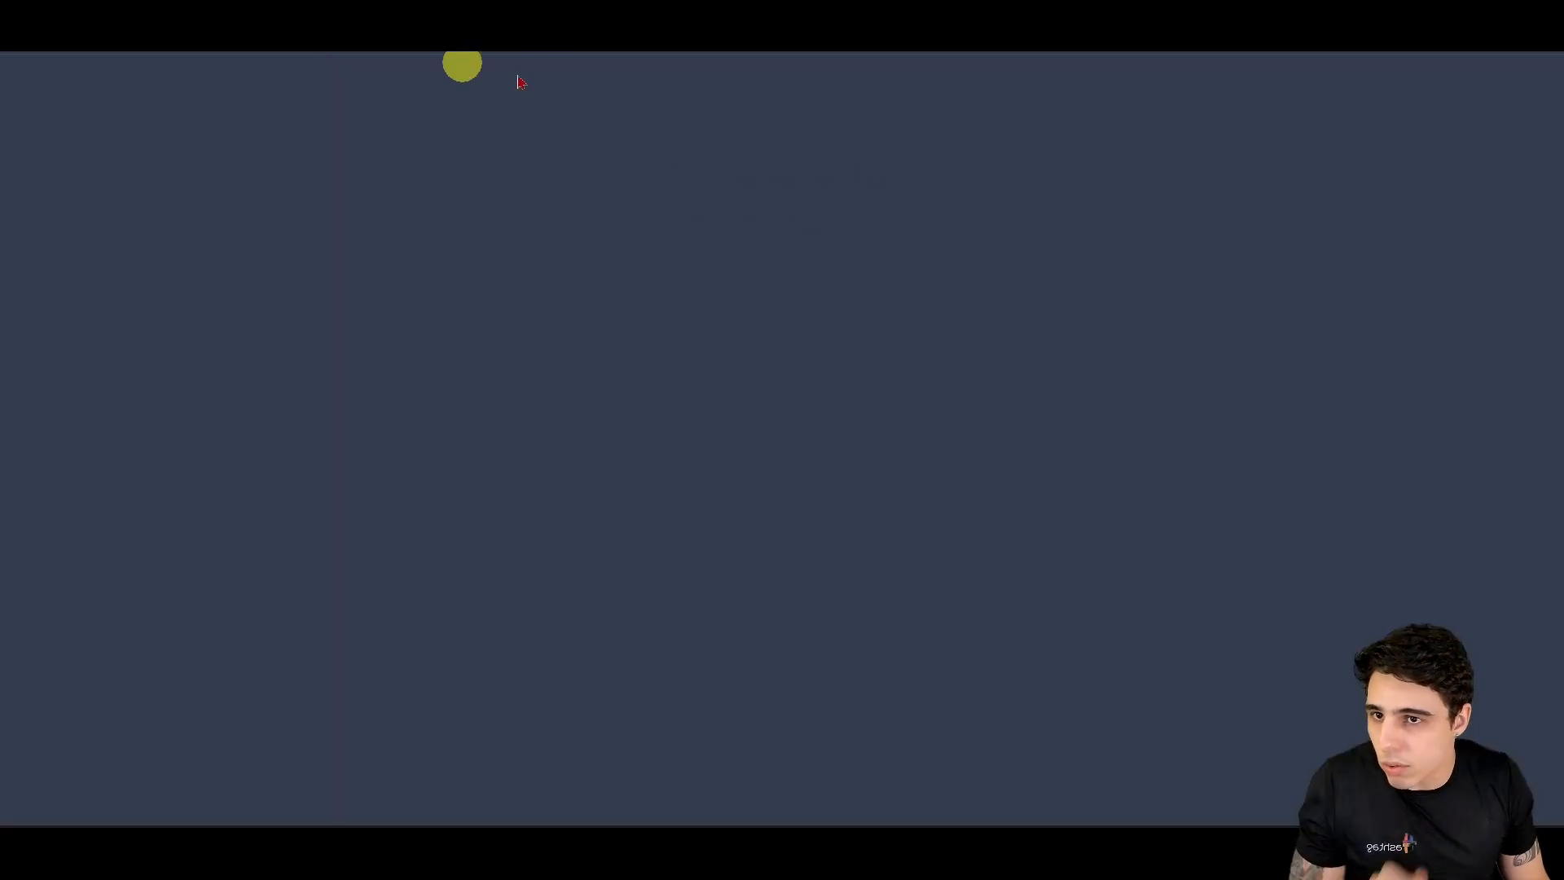
{"action": "left_click", "coordinate": [549, 74]}
{"action": "type", "text": "sh"}
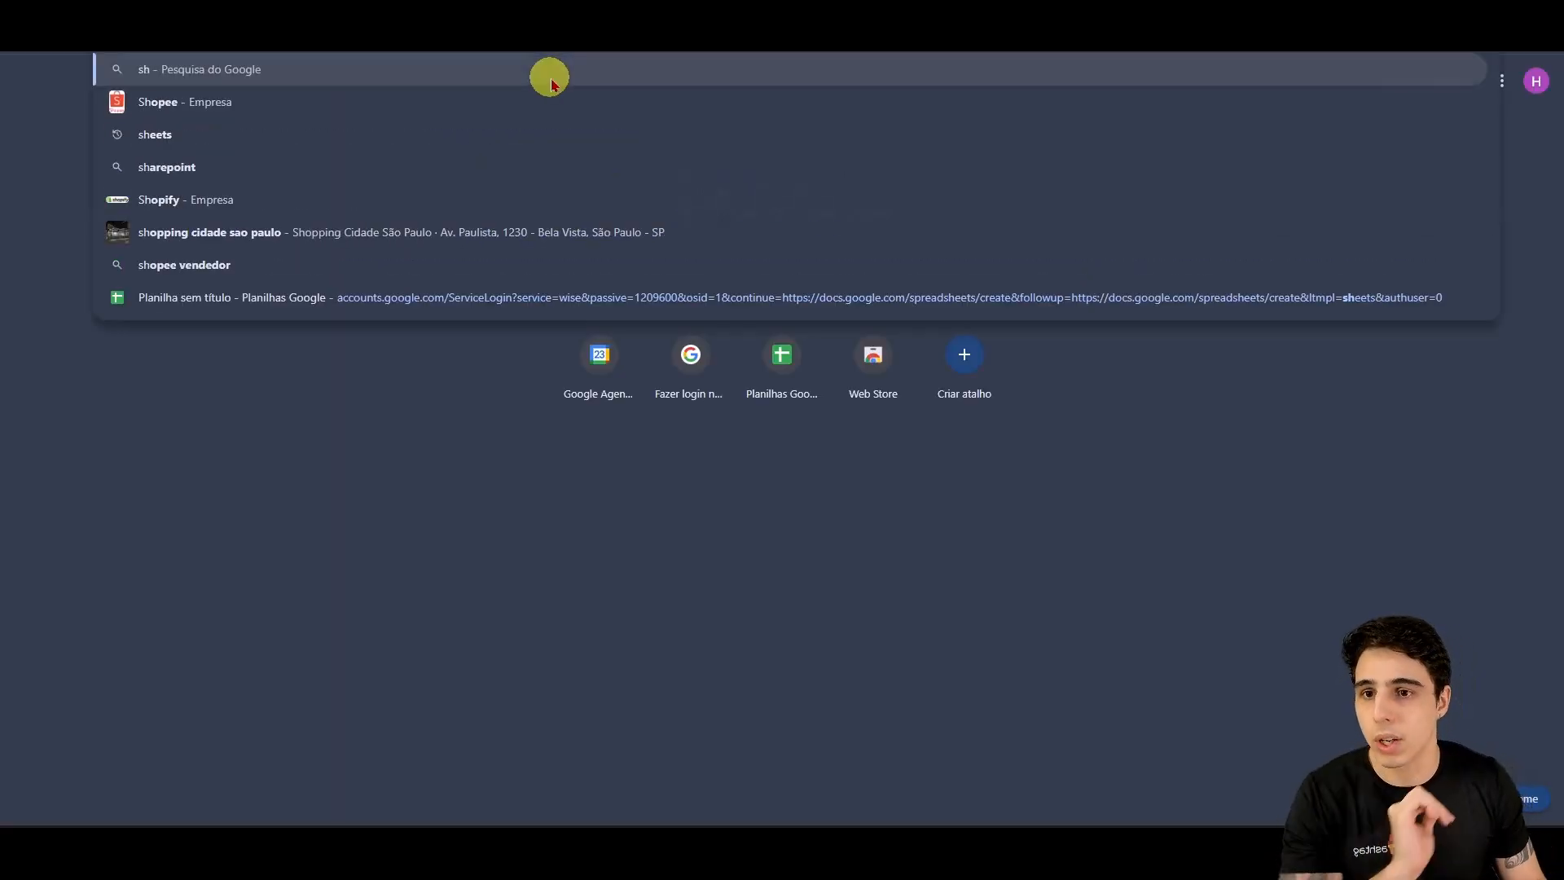
{"action": "key", "text": "BackSpace"}
{"action": "key", "text": "BackSpace"}
{"action": "type", "text": "c"}
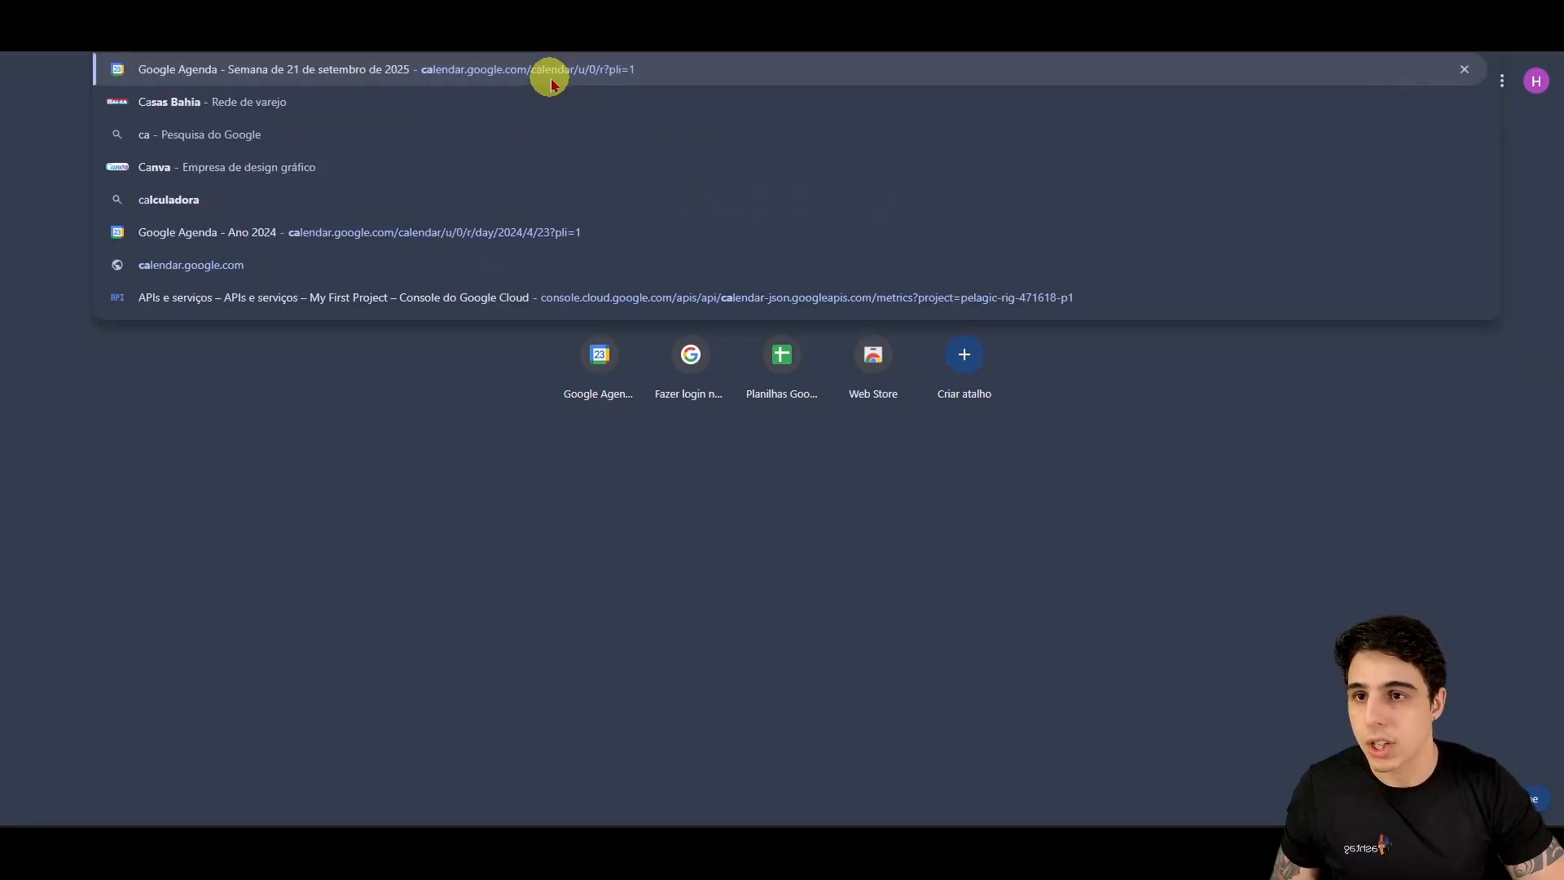
{"action": "key", "text": "BackSpace"}
{"action": "type", "text": "she"}
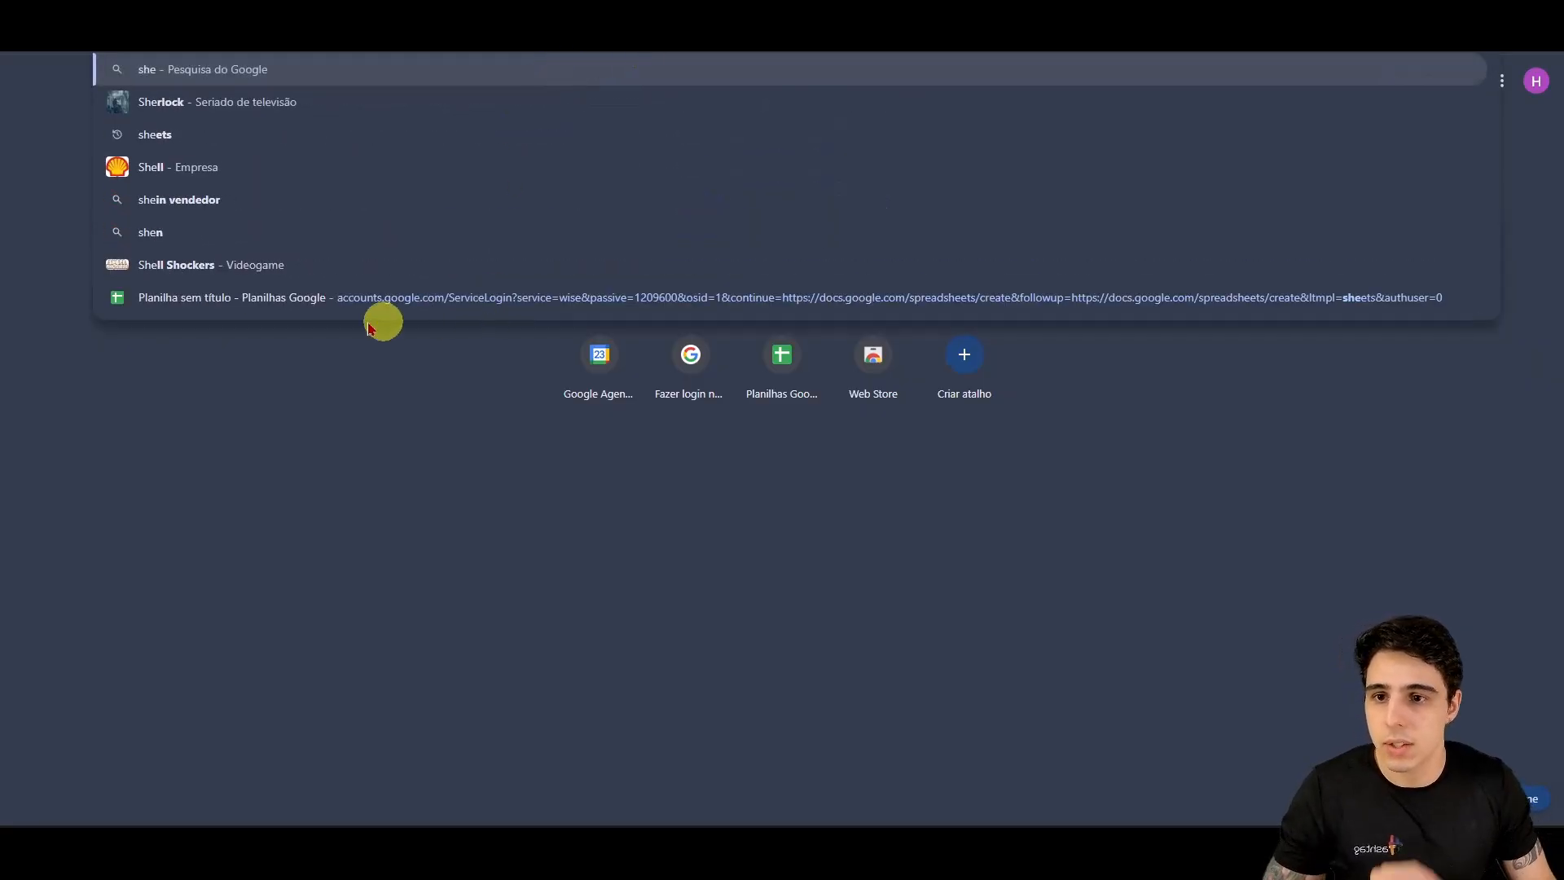
{"action": "left_click", "coordinate": [271, 436]}
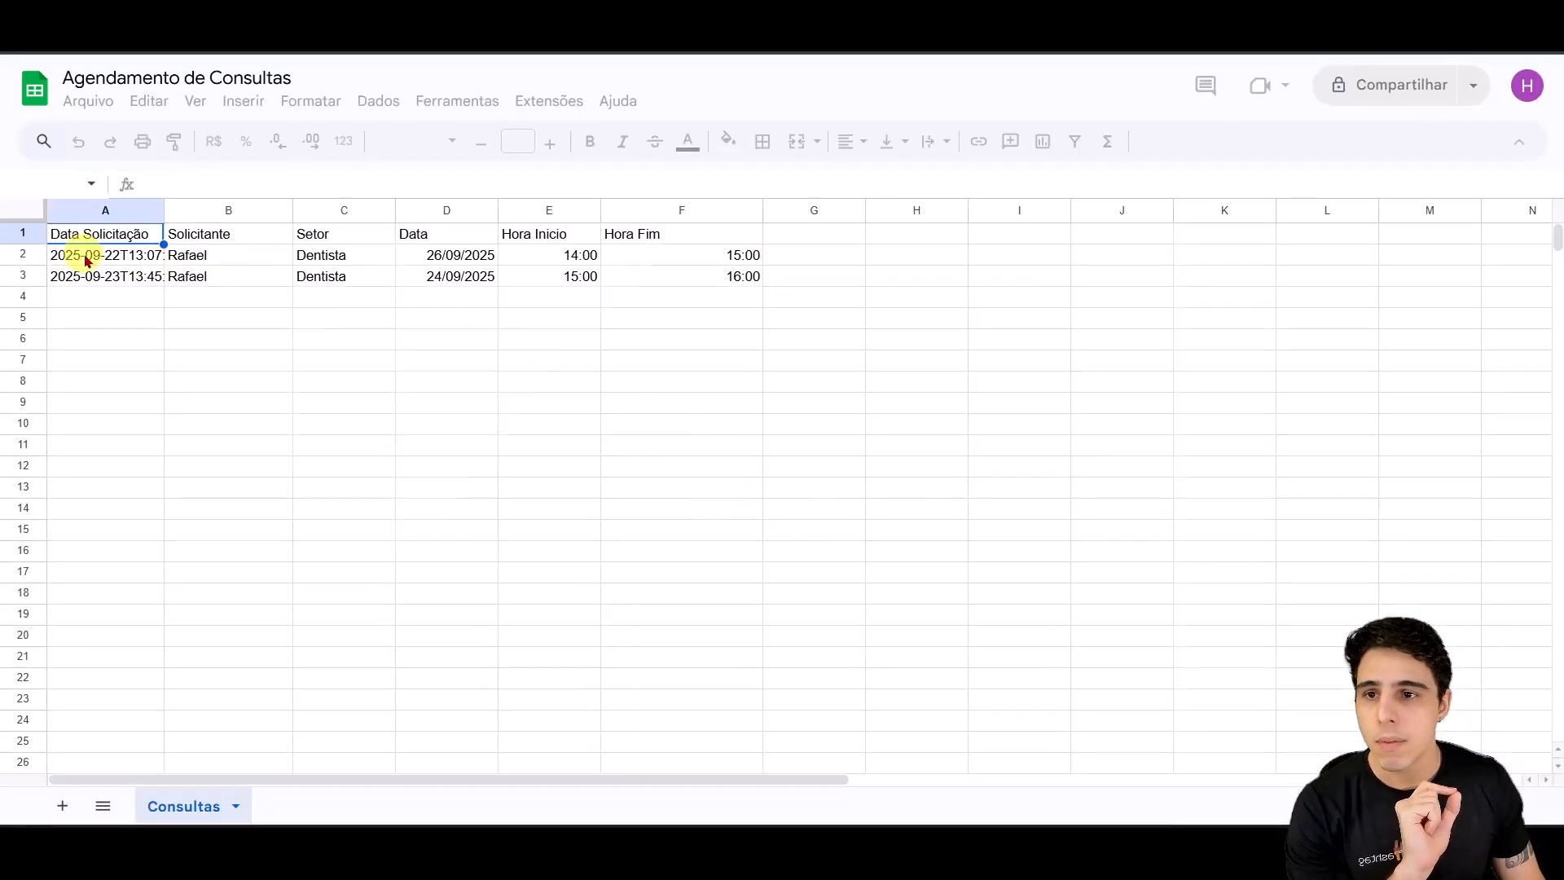
{"action": "left_click_drag", "start_coordinate": [87, 260], "coordinate": [726, 280]}
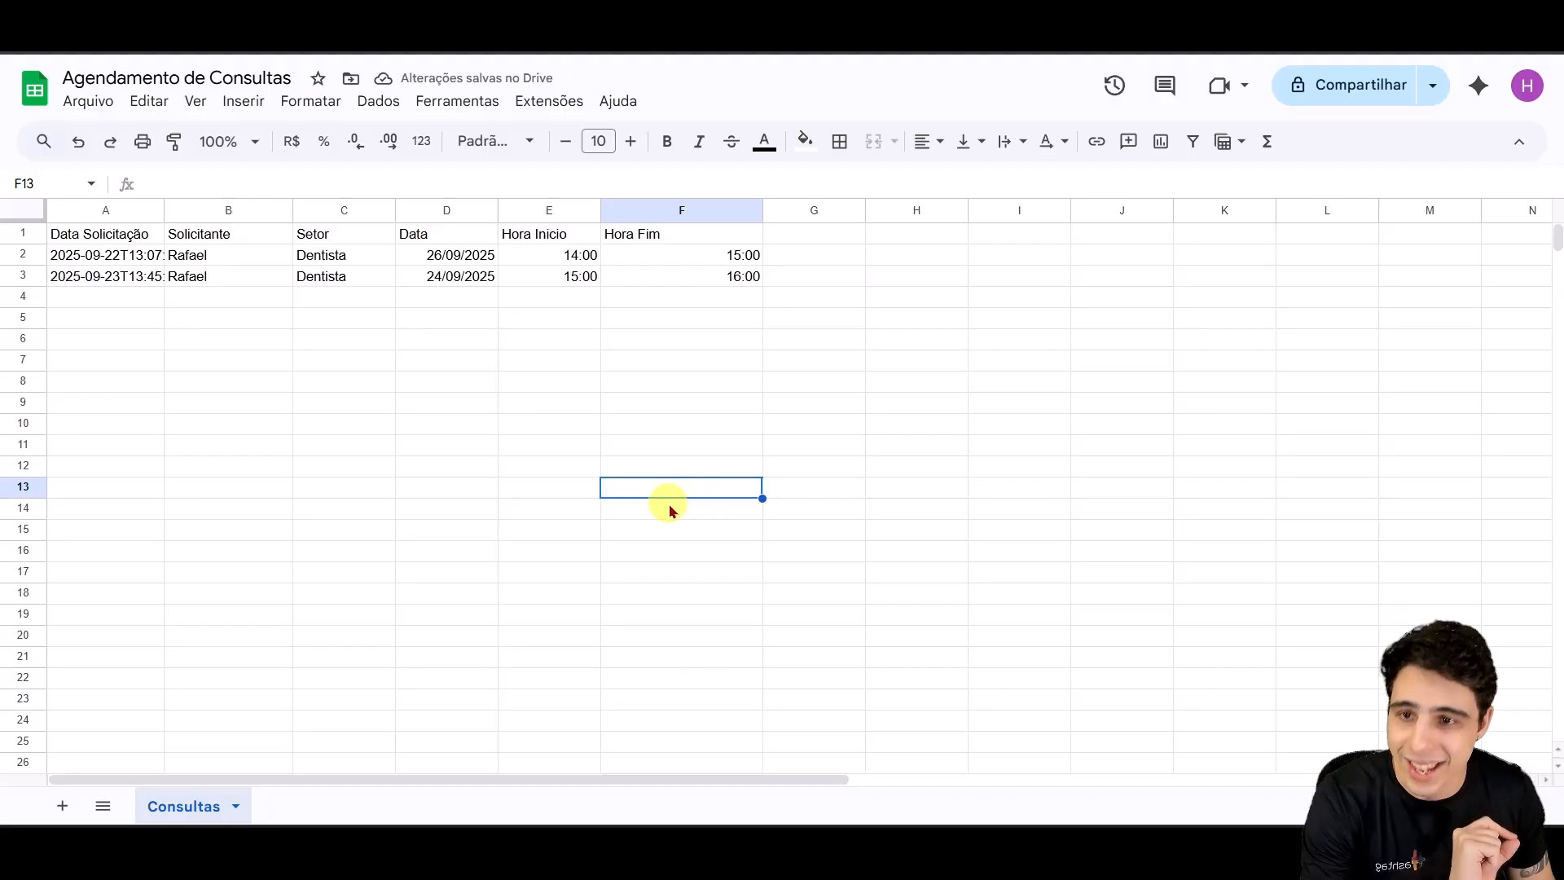
Step: Inspect the A3 timestamp and the two booked appointment rows A2:F3
{"action": "left_click", "coordinate": [87, 281]}
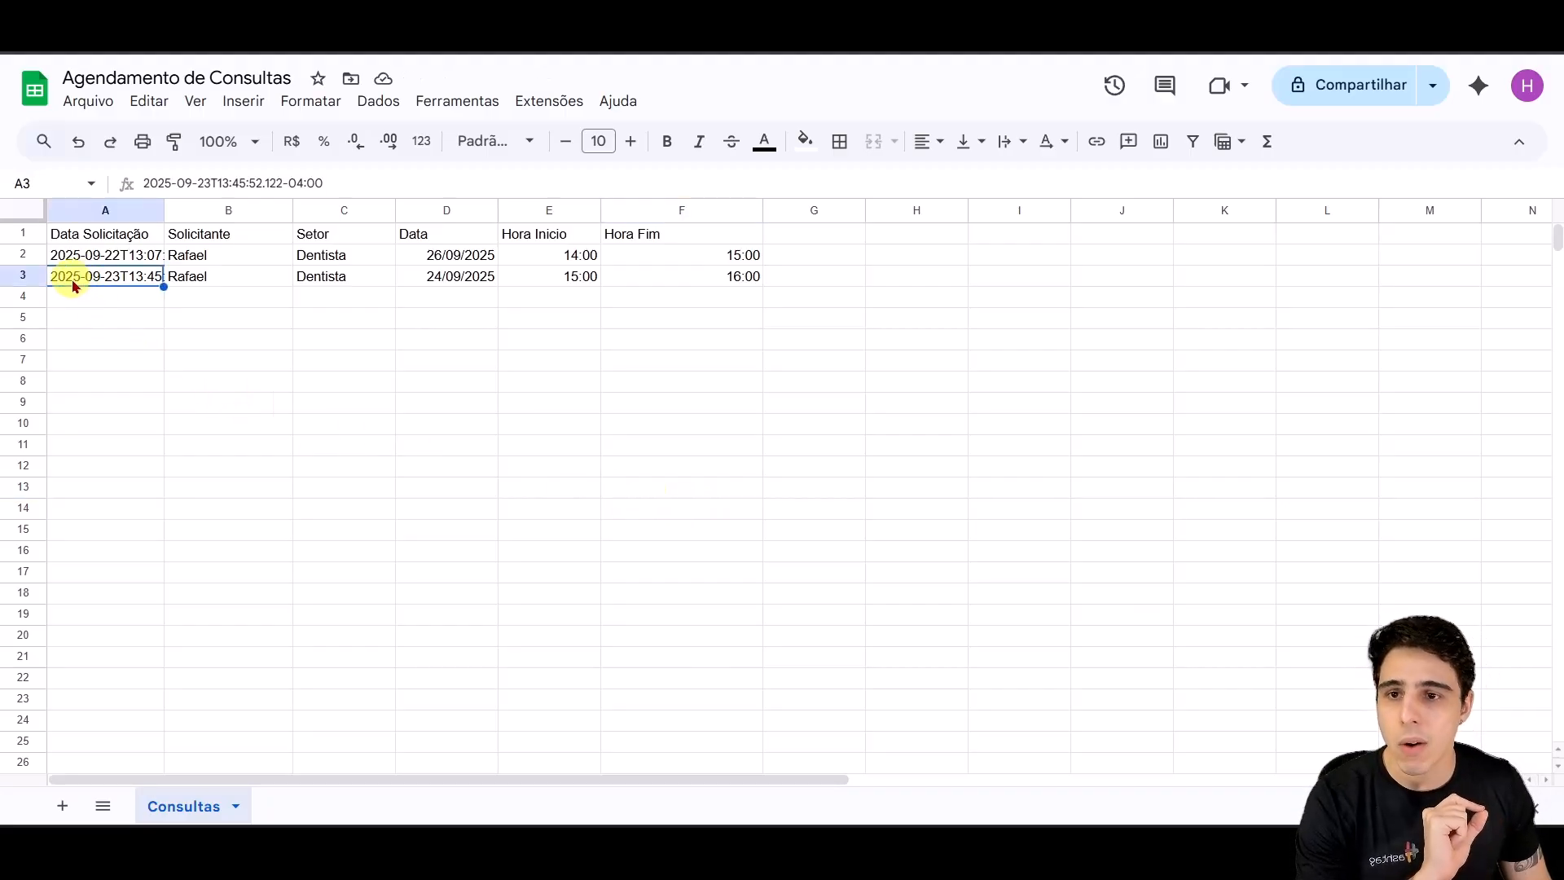
{"action": "left_click", "coordinate": [737, 262], "text": "shift"}
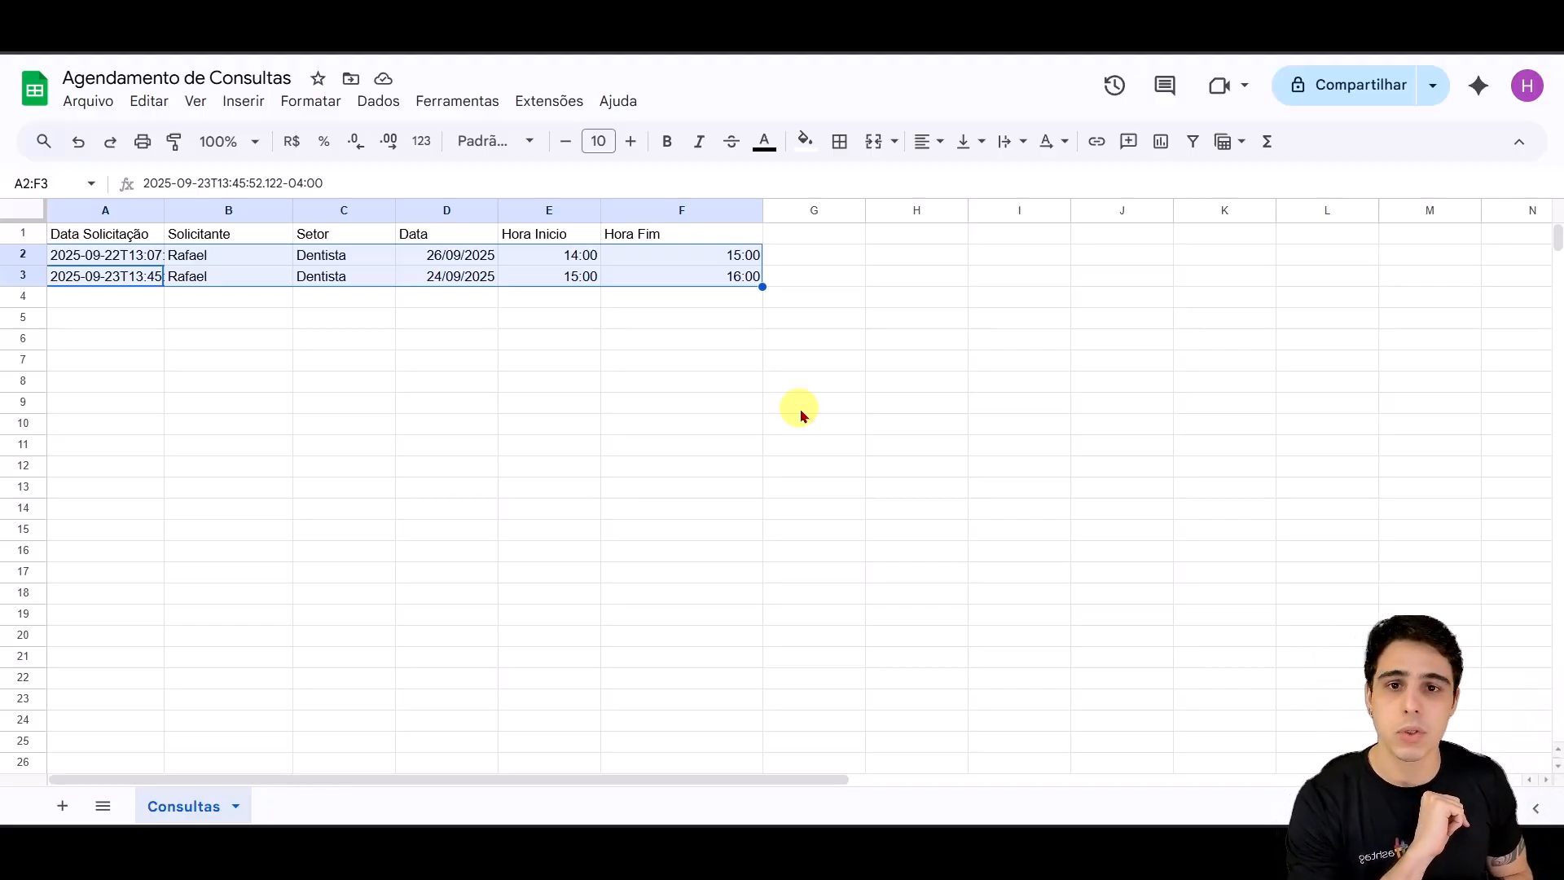
{"action": "left_click", "coordinate": [518, 426]}
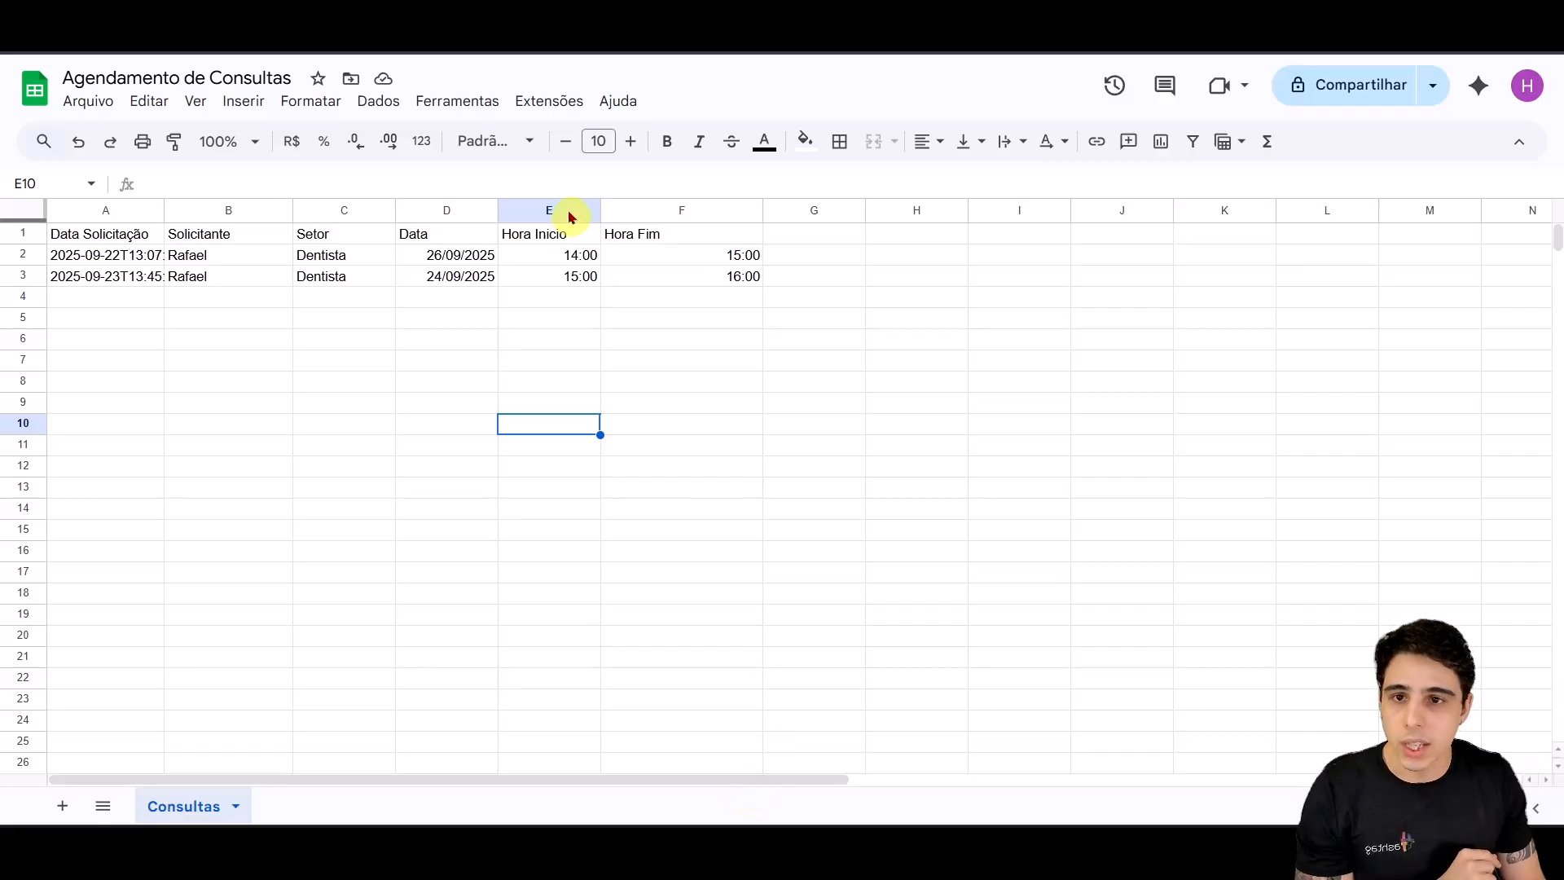
Step: Start a blank spreadsheet from the Google Sheets home page and copy the header cells
{"action": "left_click", "coordinate": [35, 90]}
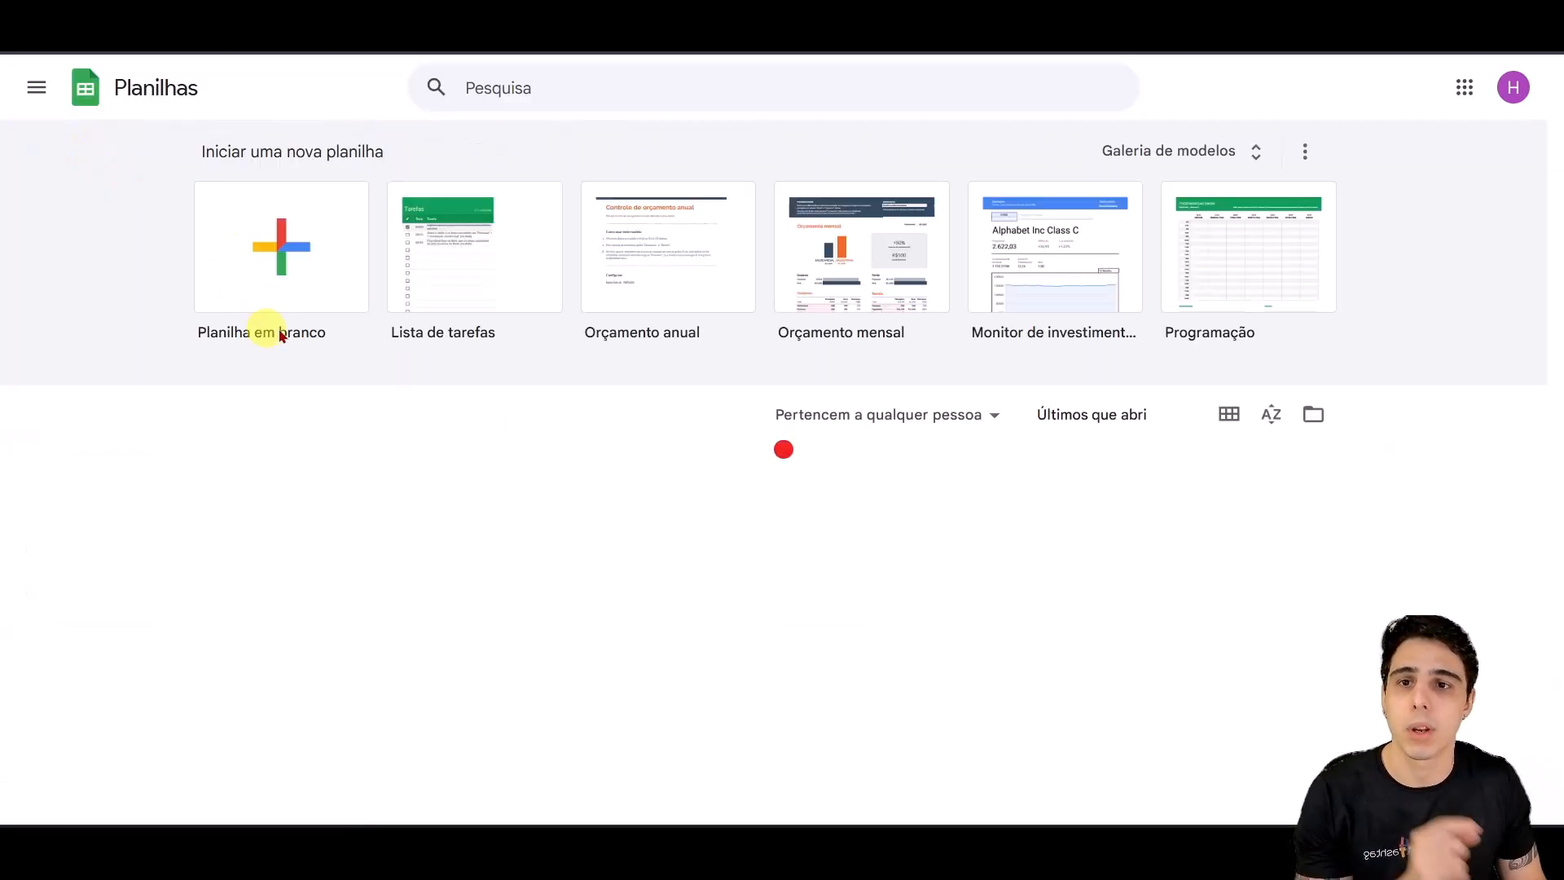
{"action": "left_click", "coordinate": [286, 259]}
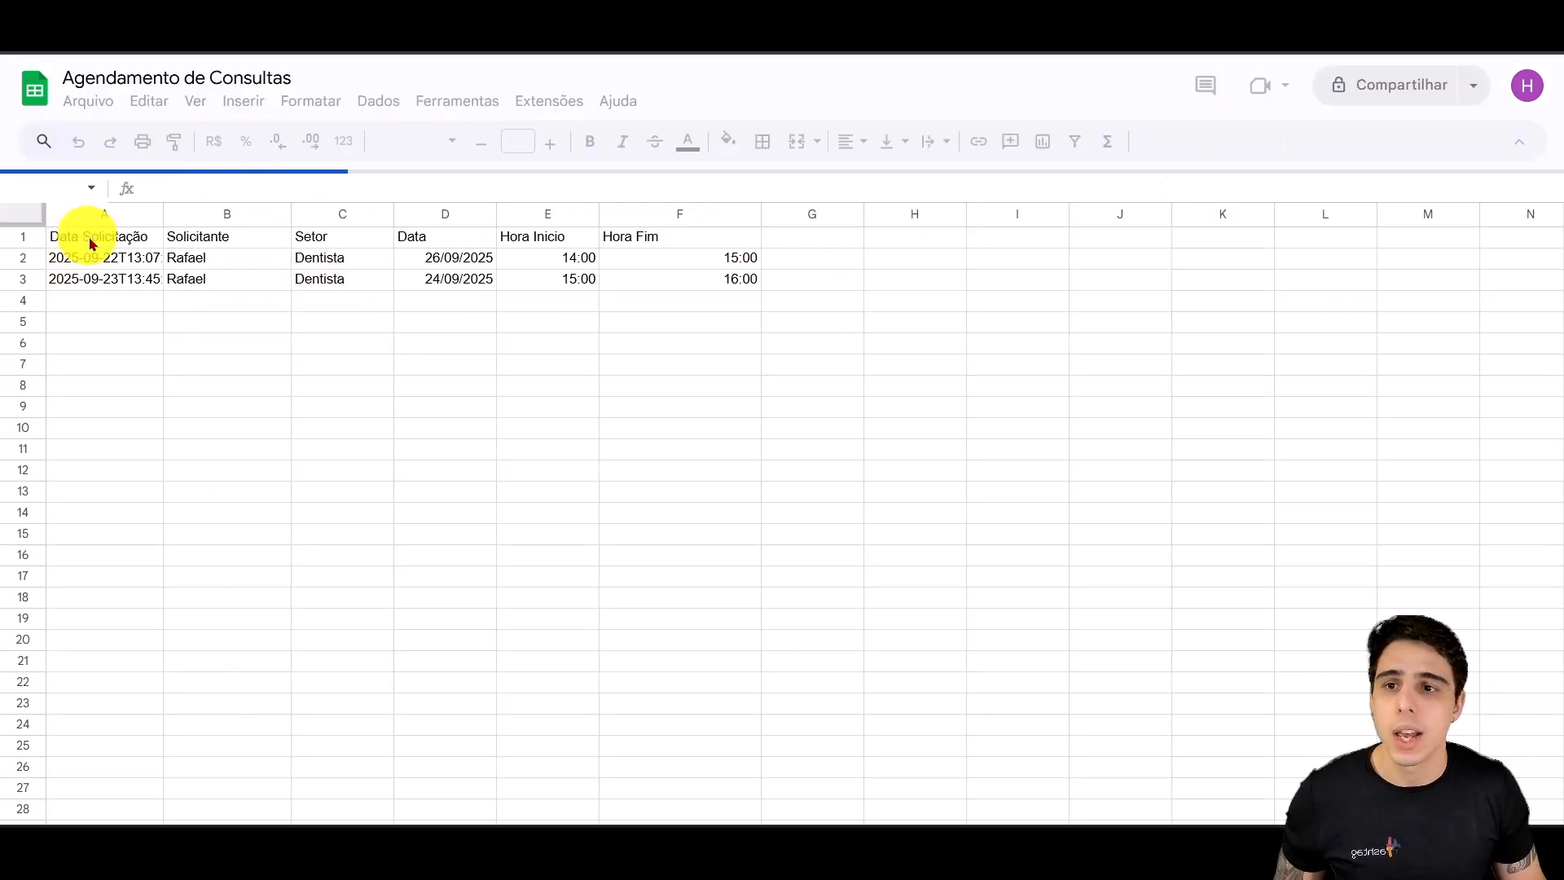
{"action": "left_click_drag", "start_coordinate": [89, 234], "coordinate": [698, 237]}
{"action": "key", "text": "ctrl+c"}
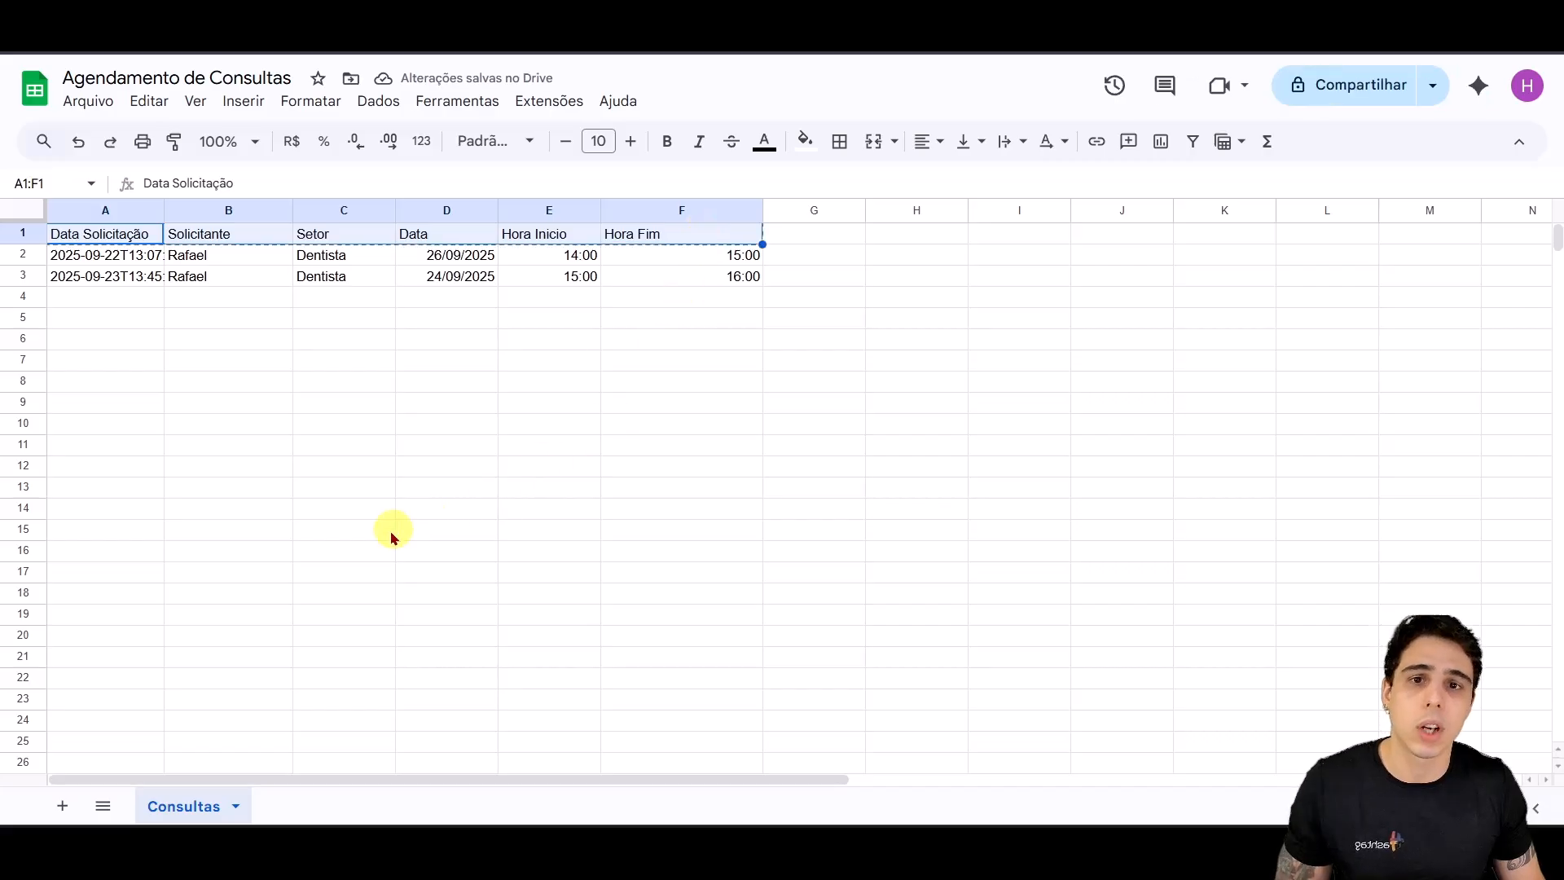
{"action": "left_click", "coordinate": [24, 50]}
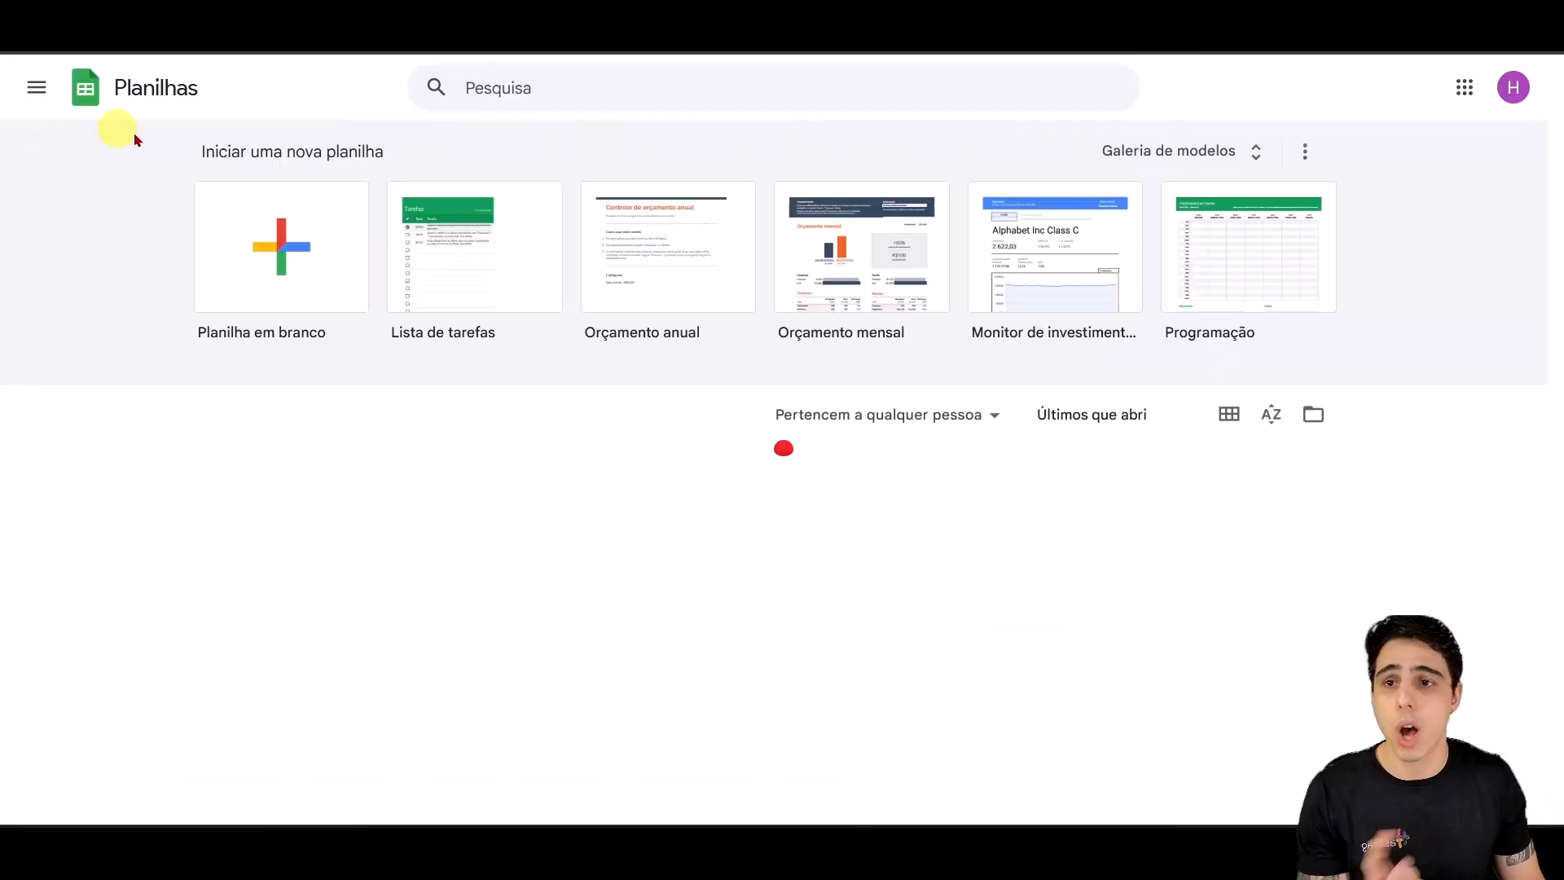
Step: Create a blank spreadsheet and paste the headers Data Solicitação through Hora Fim into row 1
{"action": "left_click", "coordinate": [315, 295]}
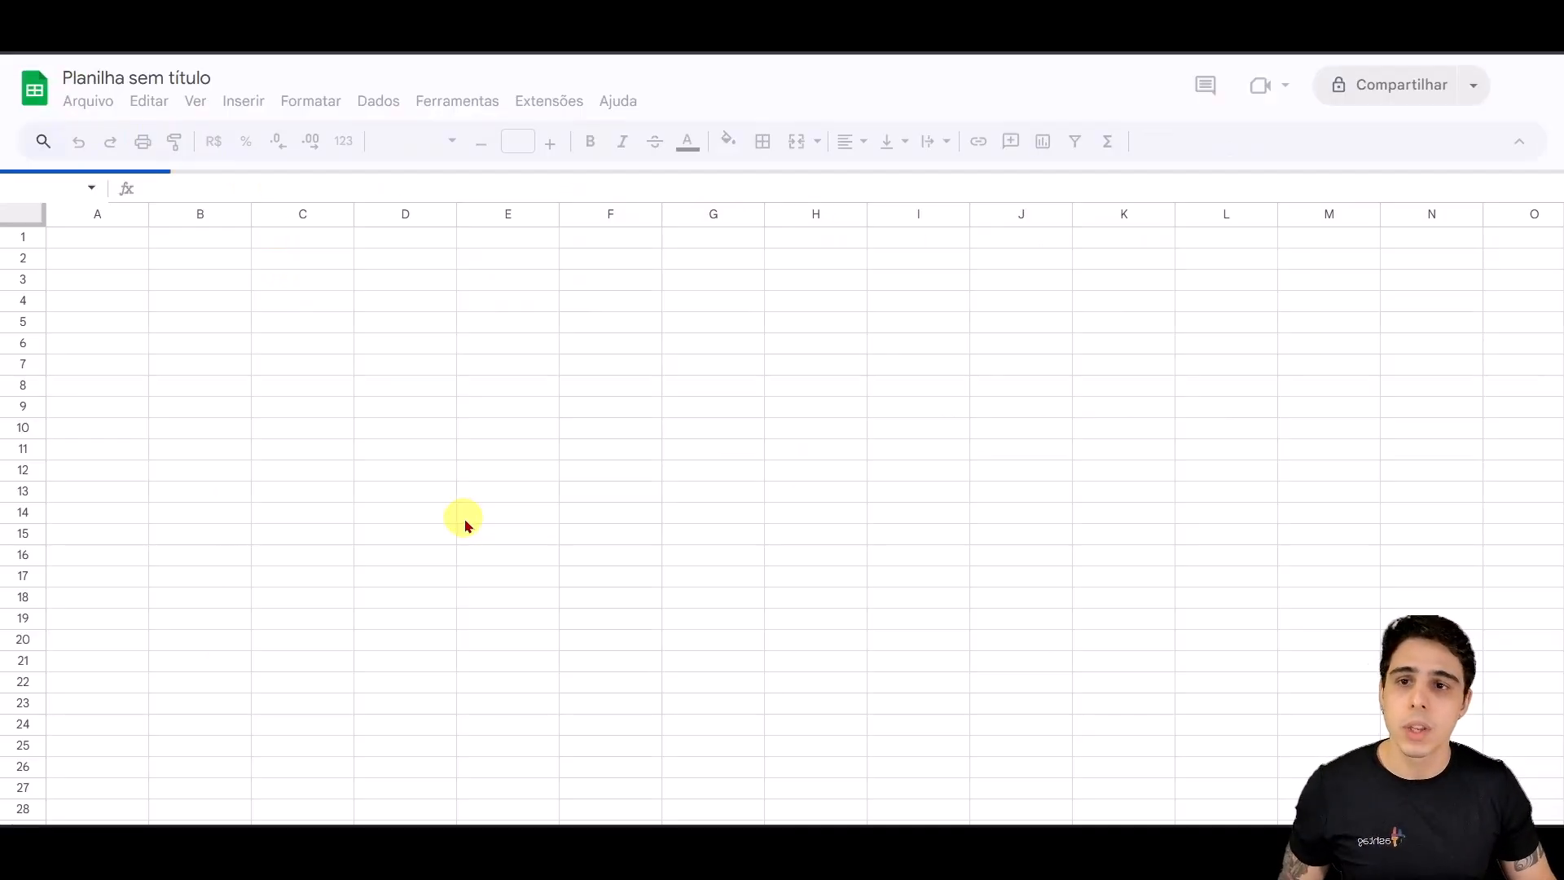
{"action": "left_click", "coordinate": [126, 232]}
{"action": "key", "text": "ctrl+v"}
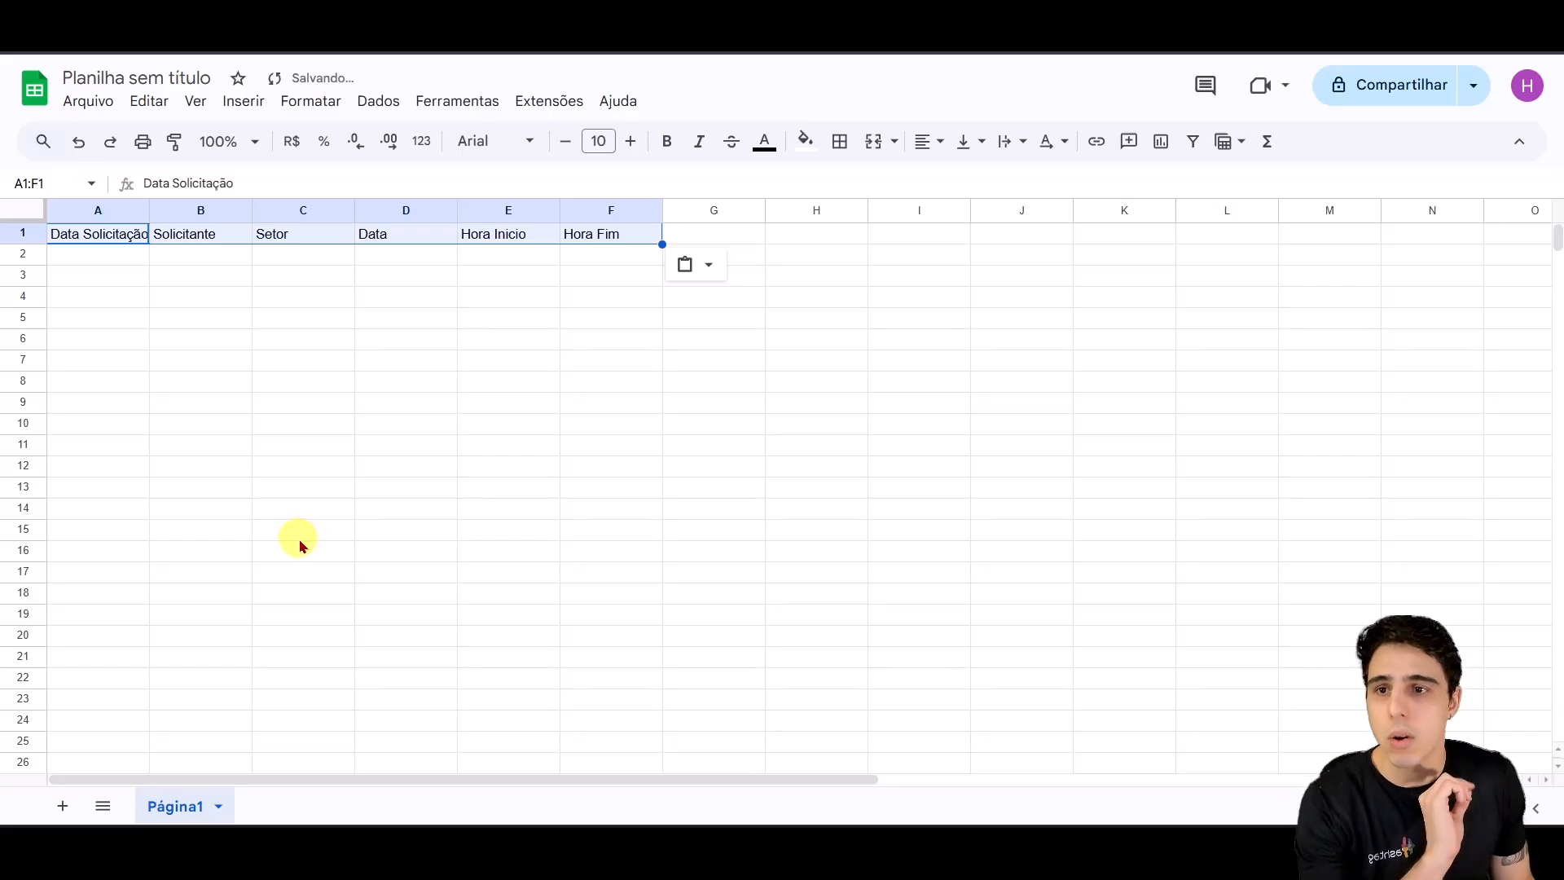
Step: Rename the spreadsheet to 'Agendamento Aula - HashSaúde'
{"action": "left_click", "coordinate": [115, 77]}
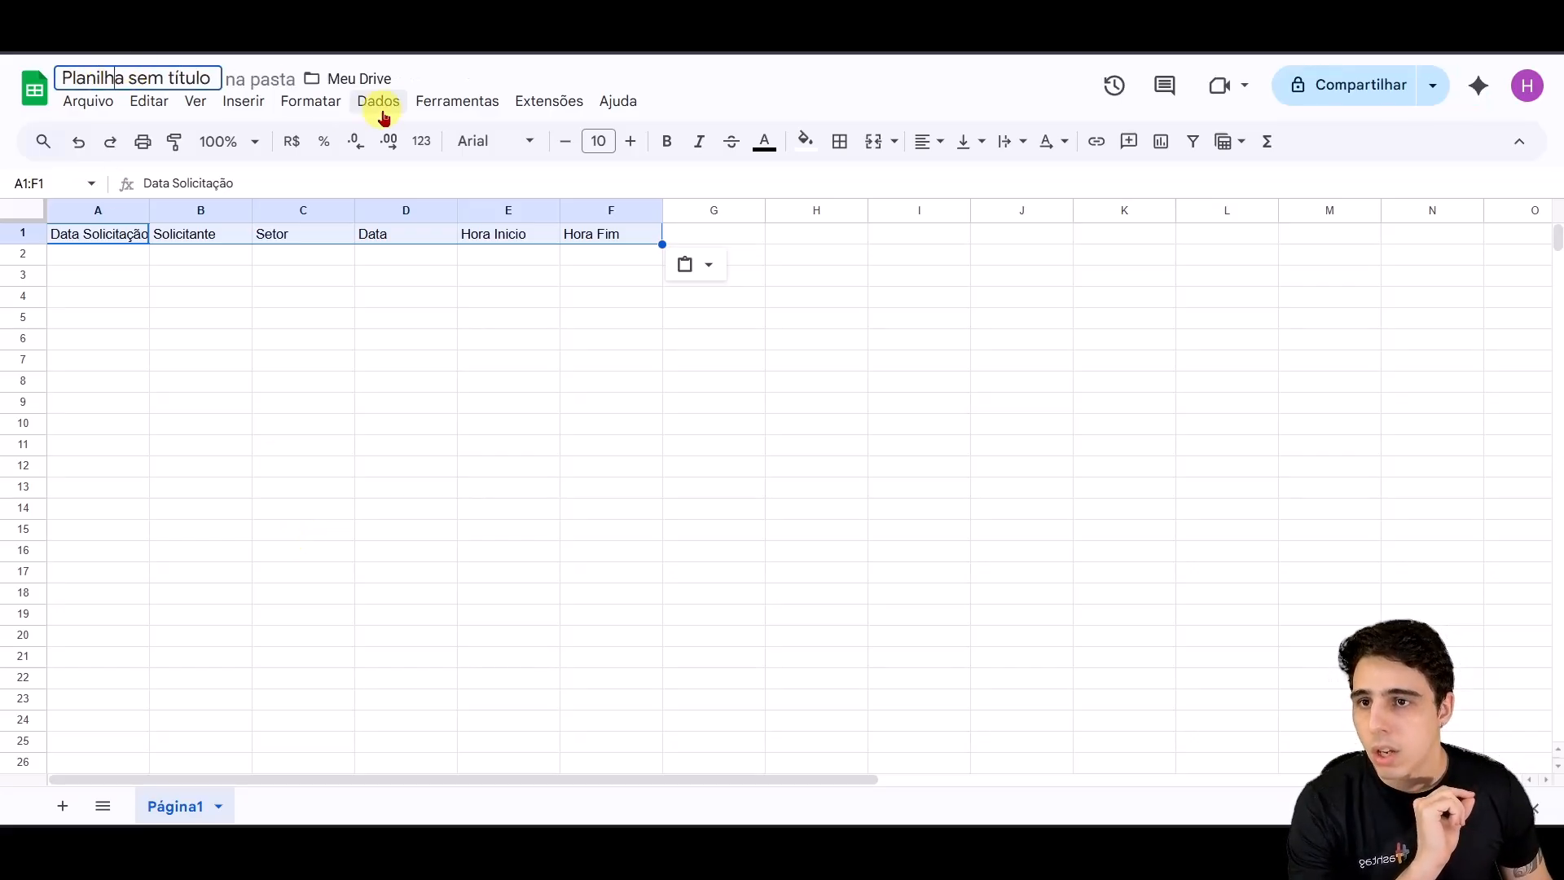
{"action": "key", "text": "ctrl+a"}
{"action": "type", "text": "a"}
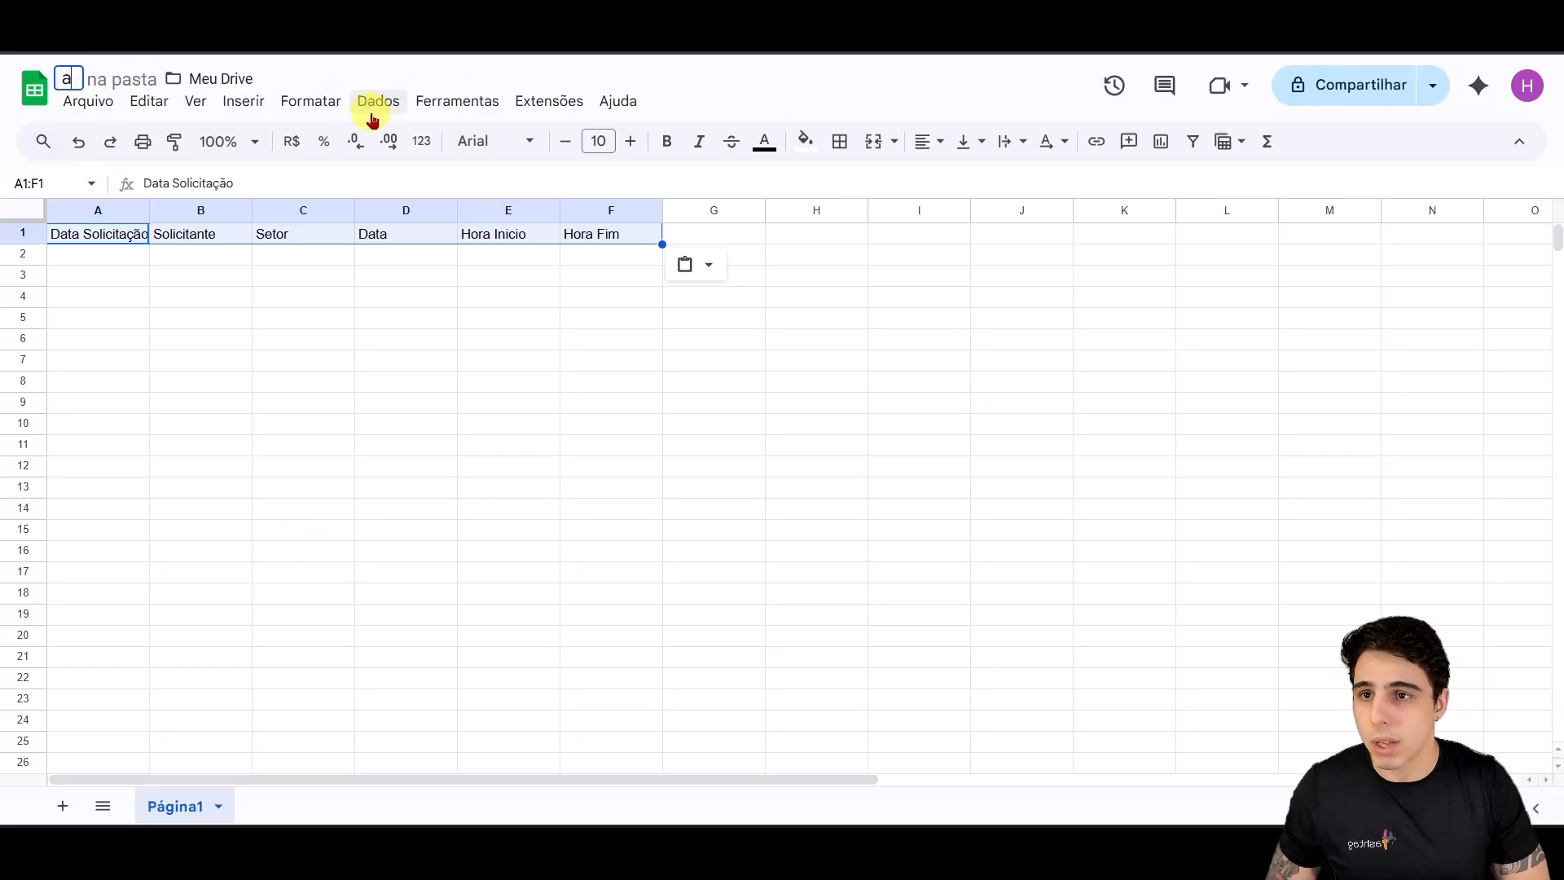
{"action": "type", "text": "gendamento Aula"}
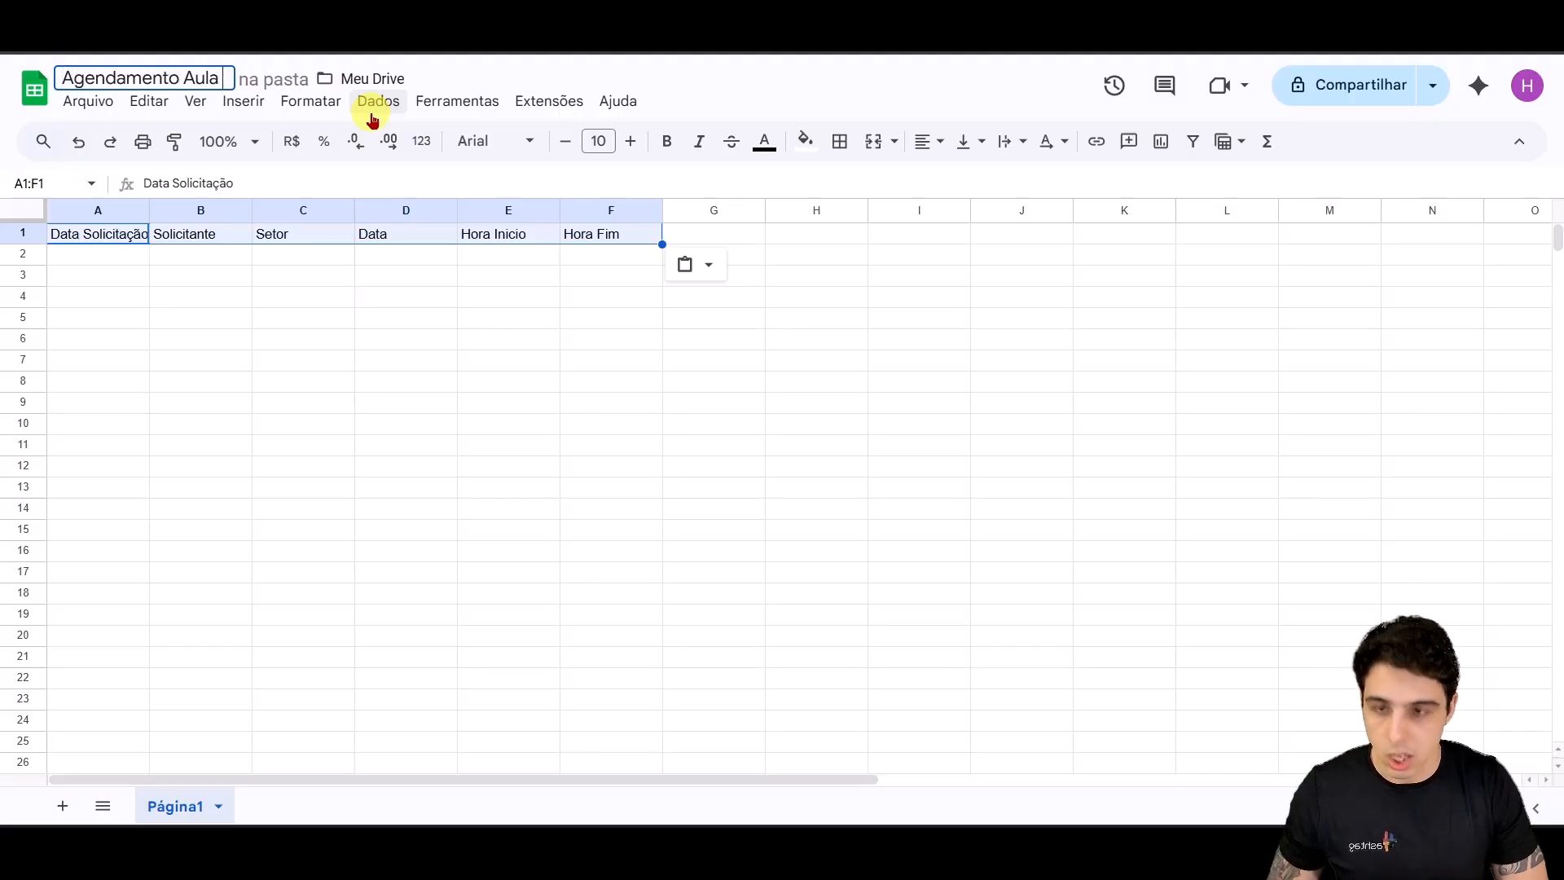
{"action": "type", "text": " - HashSapude"}
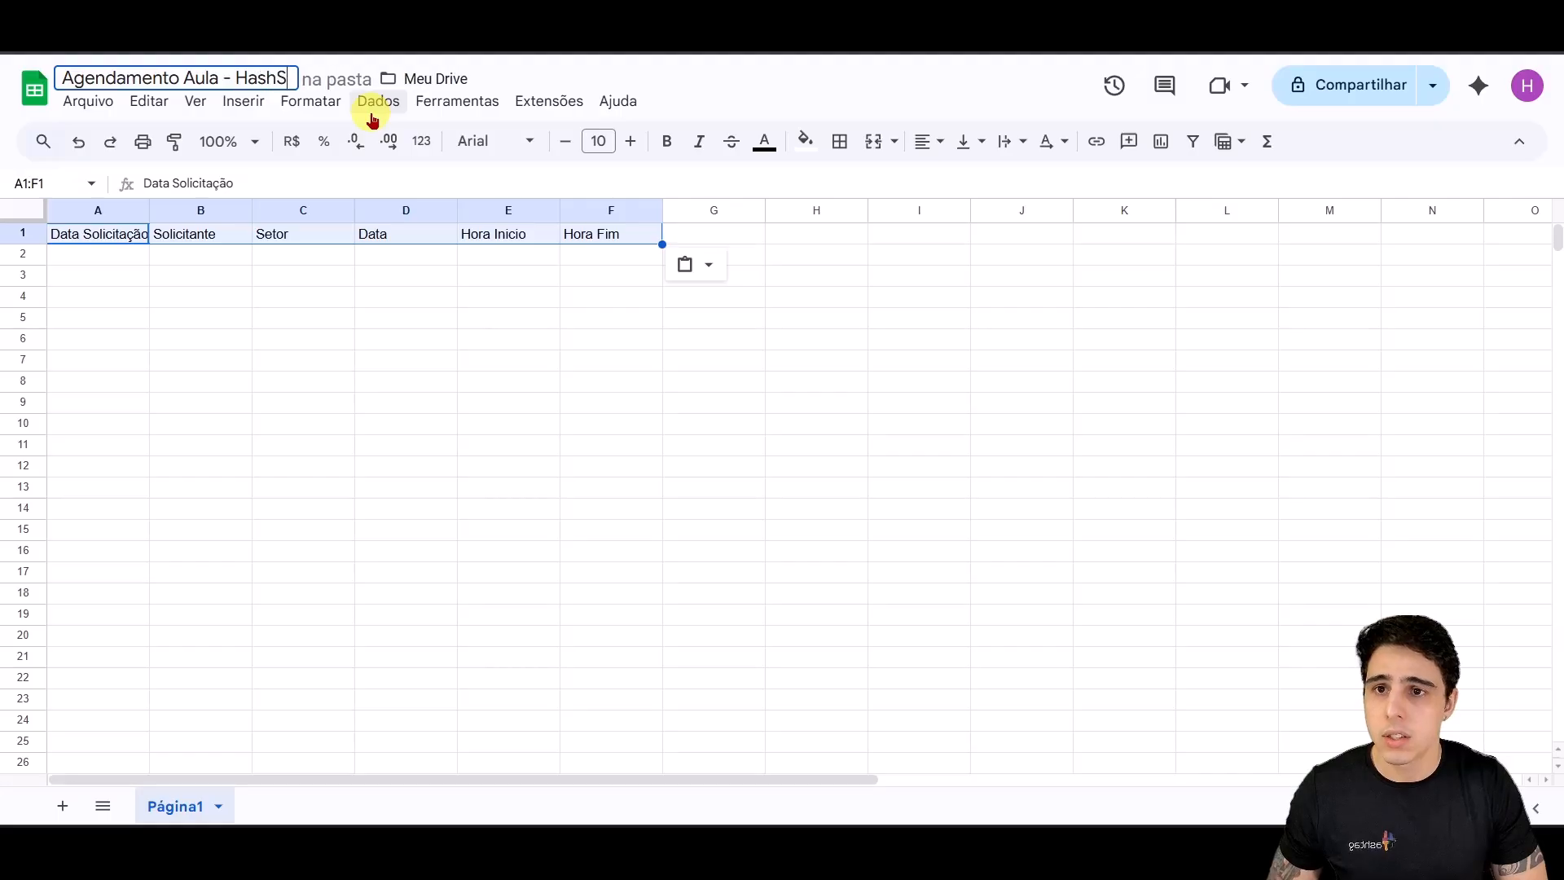
{"action": "key", "text": "BackSpace"}
{"action": "key", "text": "BackSpace"}
{"action": "key", "text": "BackSpace"}
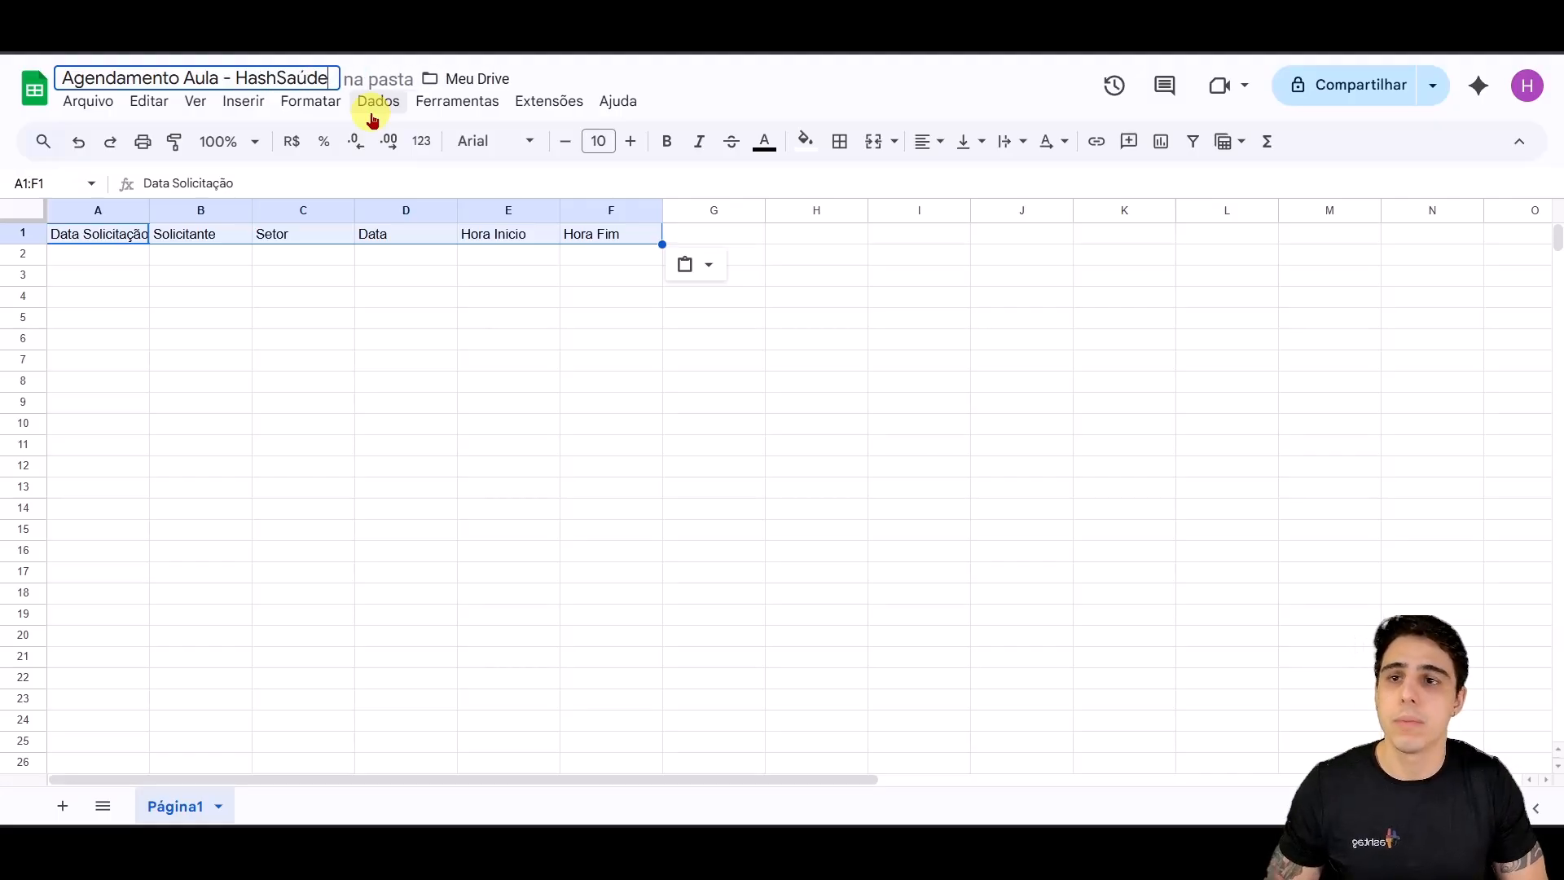
{"action": "left_click", "coordinate": [462, 297]}
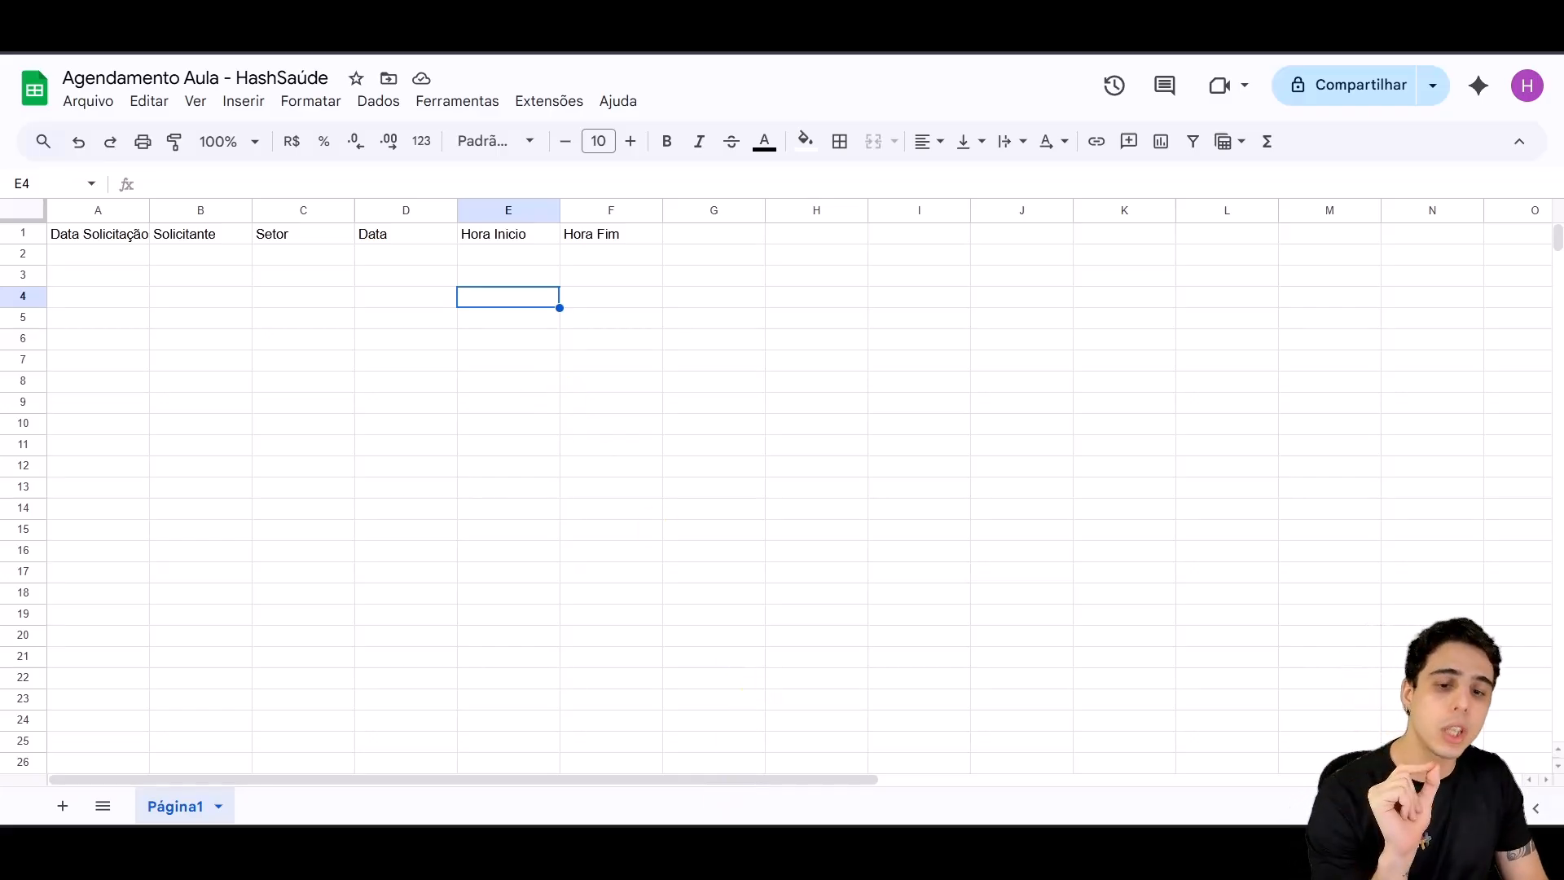
Step: Back in n8n, spread out the Create an event and Get many events nodes
{"action": "left_click", "coordinate": [731, 748]}
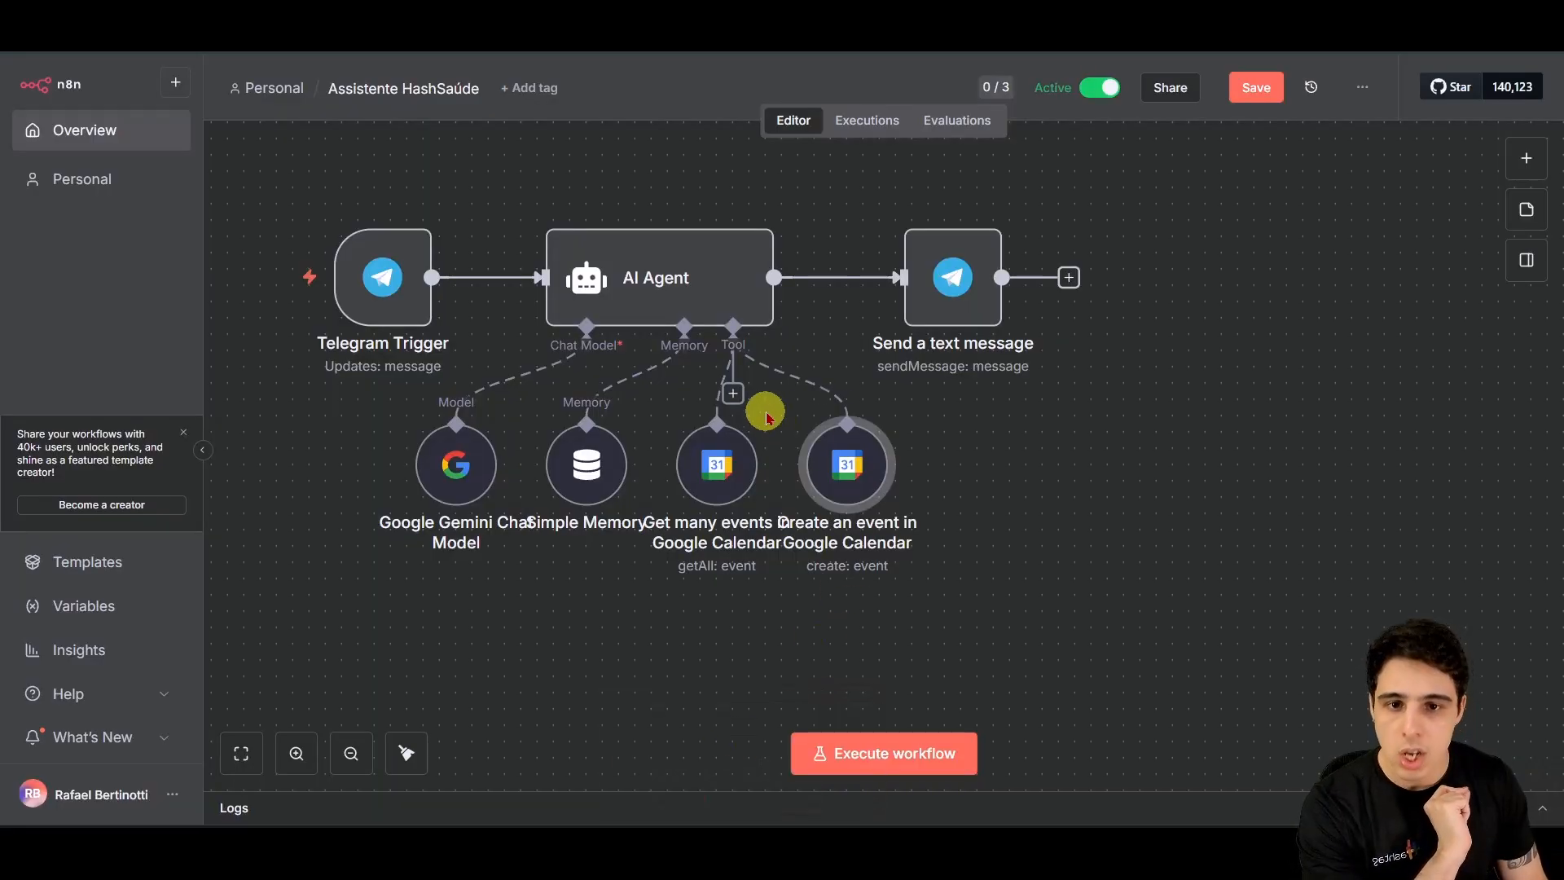
{"action": "left_click_drag", "start_coordinate": [869, 466], "coordinate": [966, 450]}
{"action": "left_click_drag", "start_coordinate": [744, 463], "coordinate": [678, 495]}
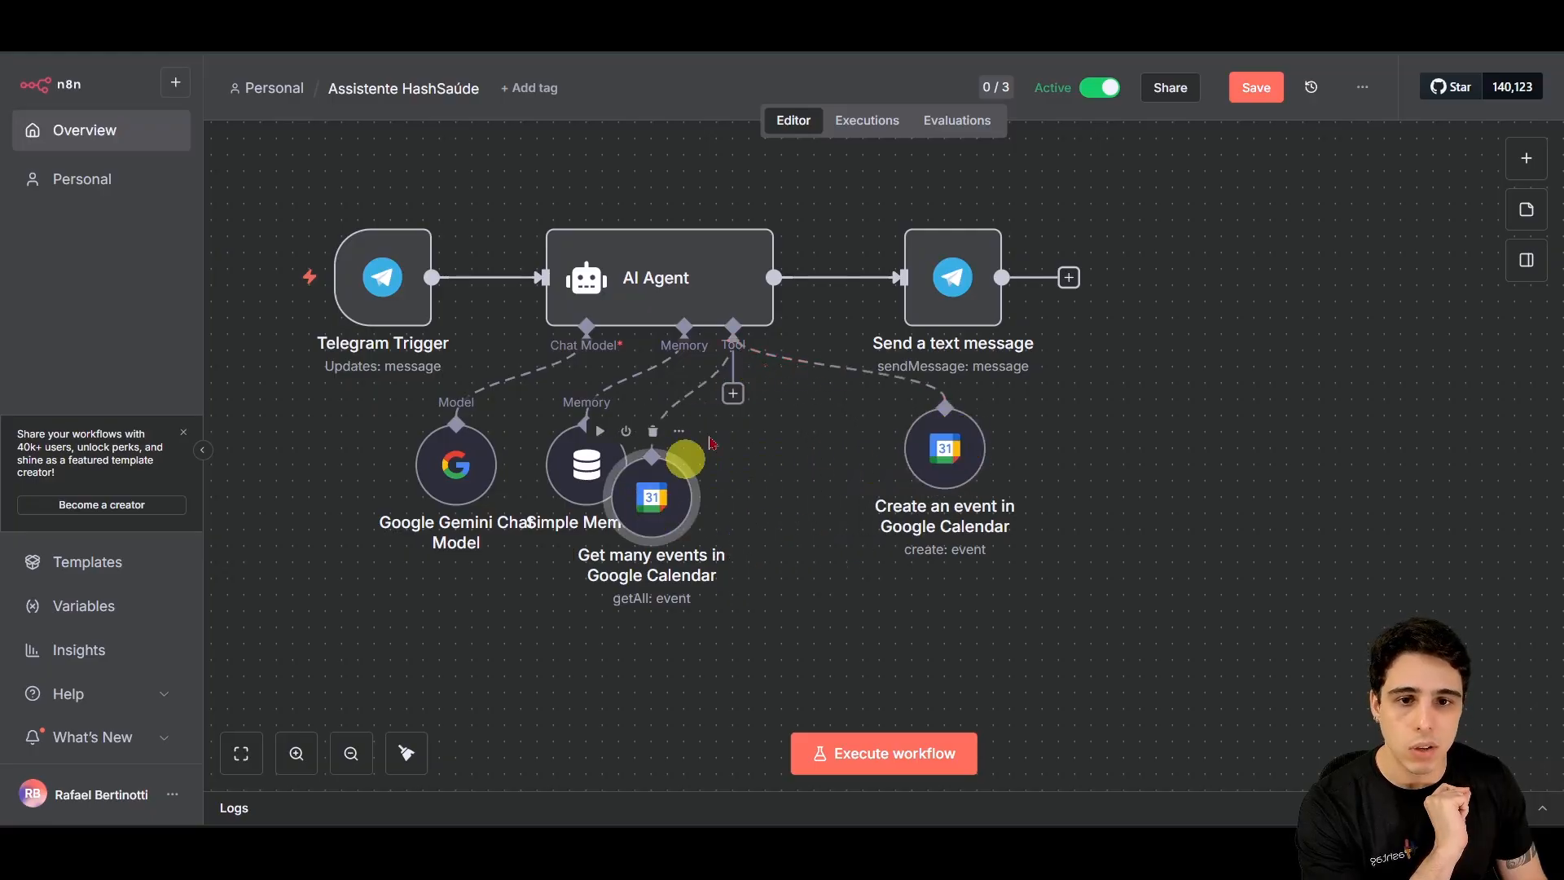
Step: Add a Google Sheets Tool to the AI Agent using the existing Google Sheets account
{"action": "left_click", "coordinate": [733, 393]}
{"action": "type", "text": "she"}
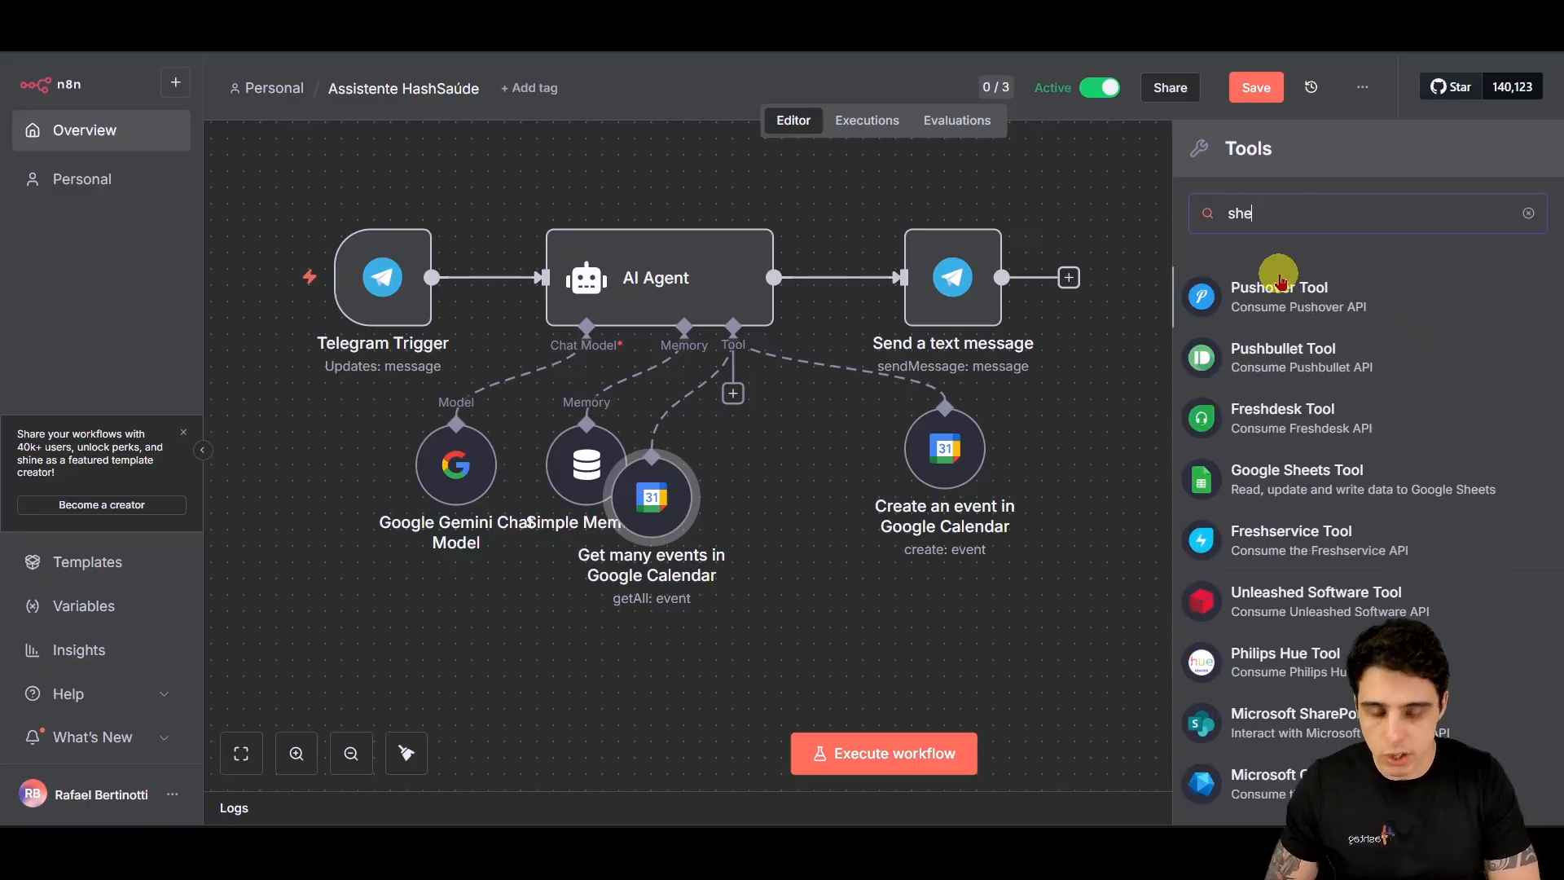
{"action": "type", "text": "et"}
{"action": "left_click", "coordinate": [1278, 285]}
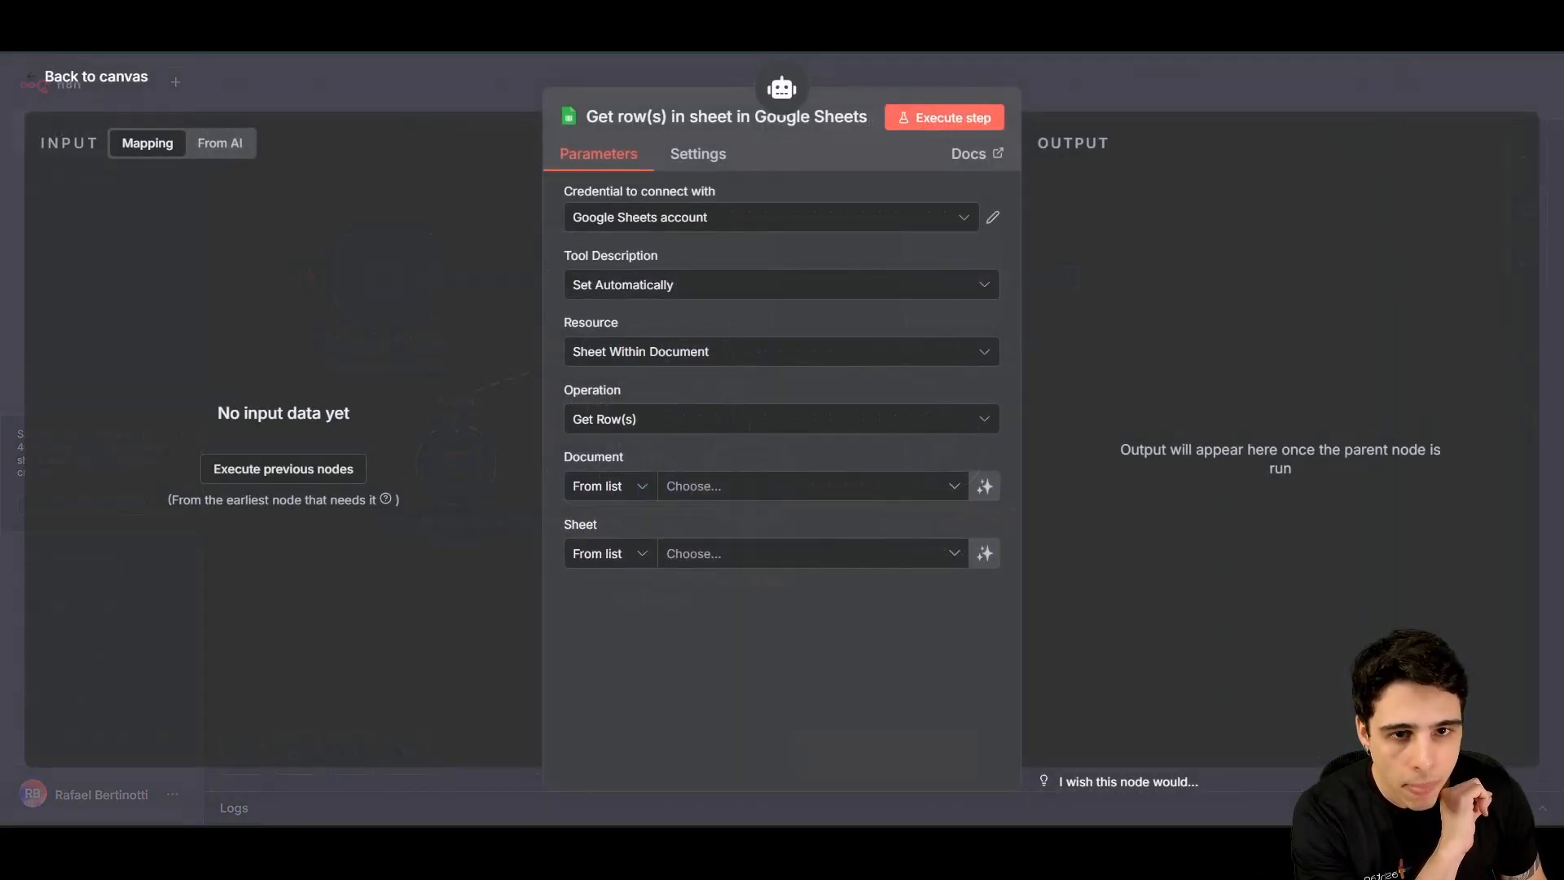
{"action": "left_click", "coordinate": [917, 210]}
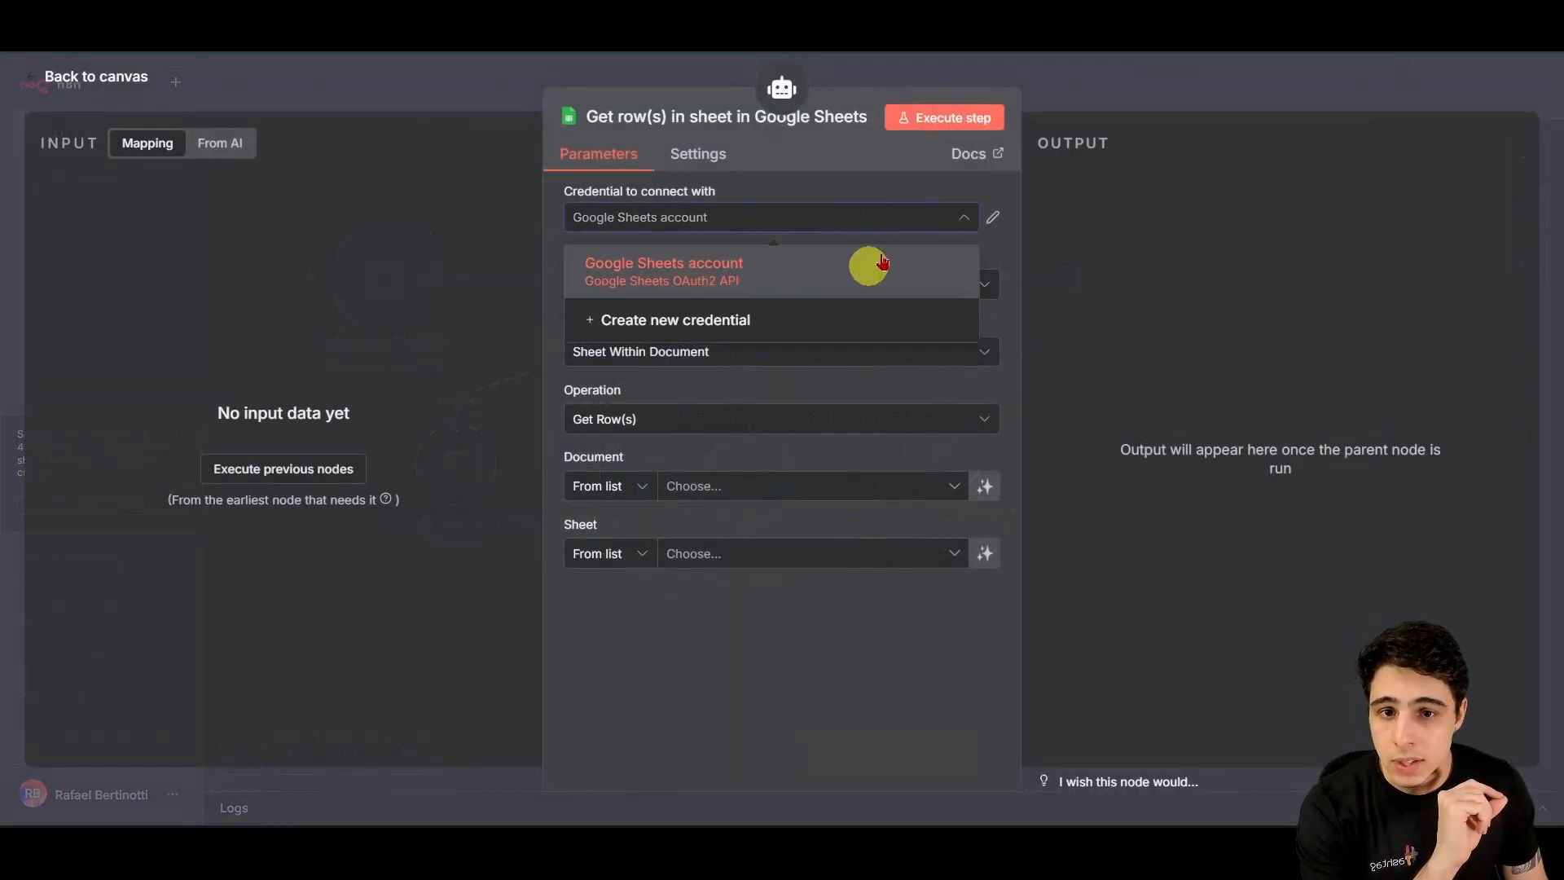
{"action": "left_click", "coordinate": [835, 187]}
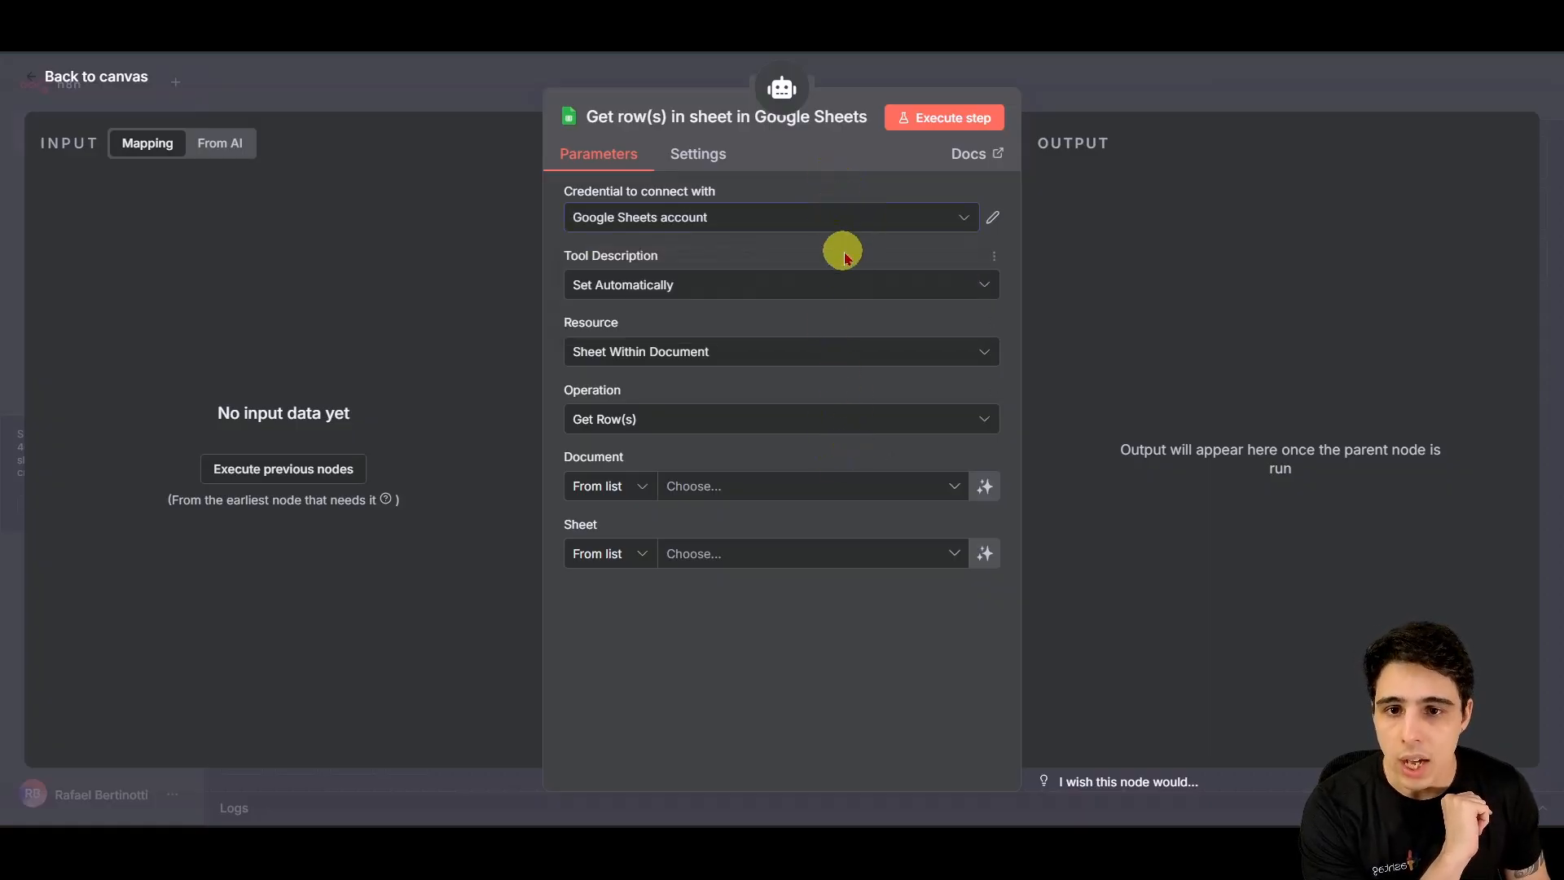
Step: Keep the tool description automatic and the resource as Sheet Within Document
{"action": "left_click", "coordinate": [803, 348]}
{"action": "left_click", "coordinate": [817, 326]}
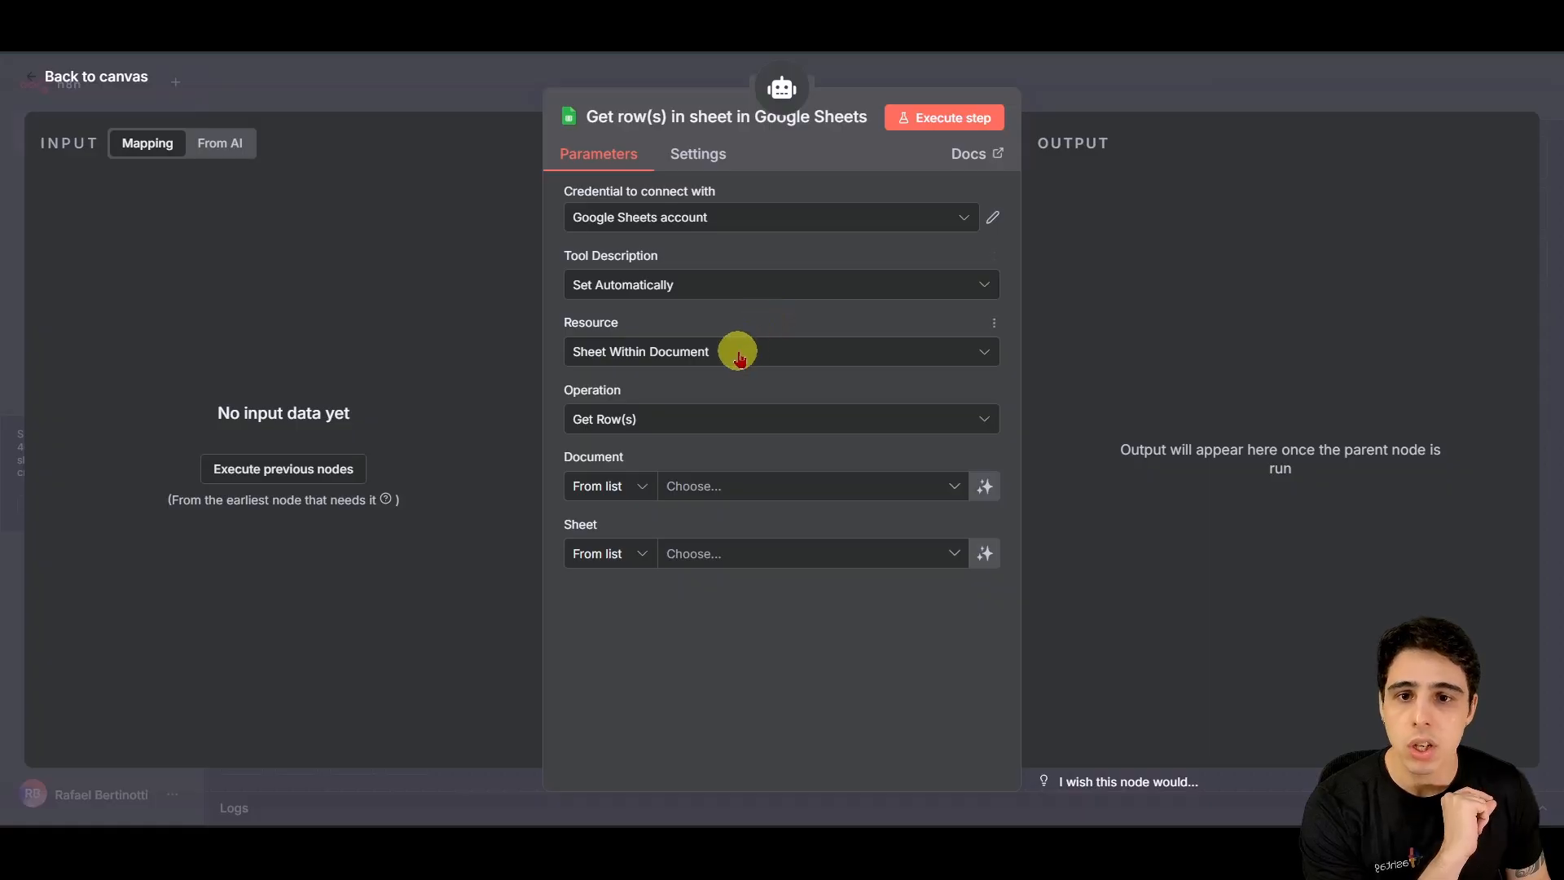
{"action": "left_click", "coordinate": [702, 346]}
{"action": "left_click", "coordinate": [712, 348]}
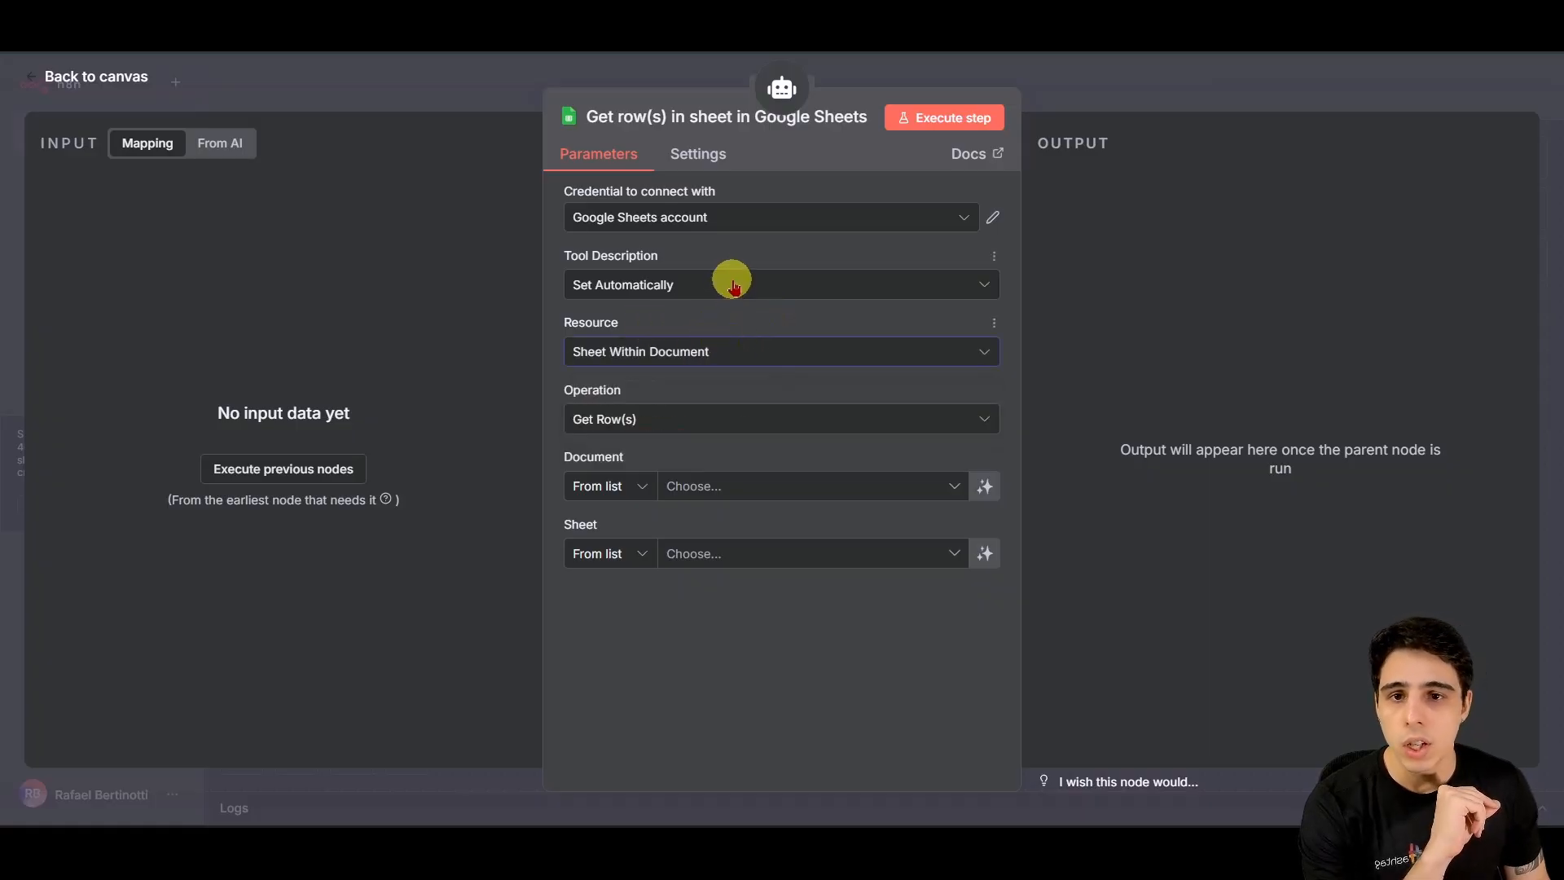
{"action": "left_click", "coordinate": [720, 284]}
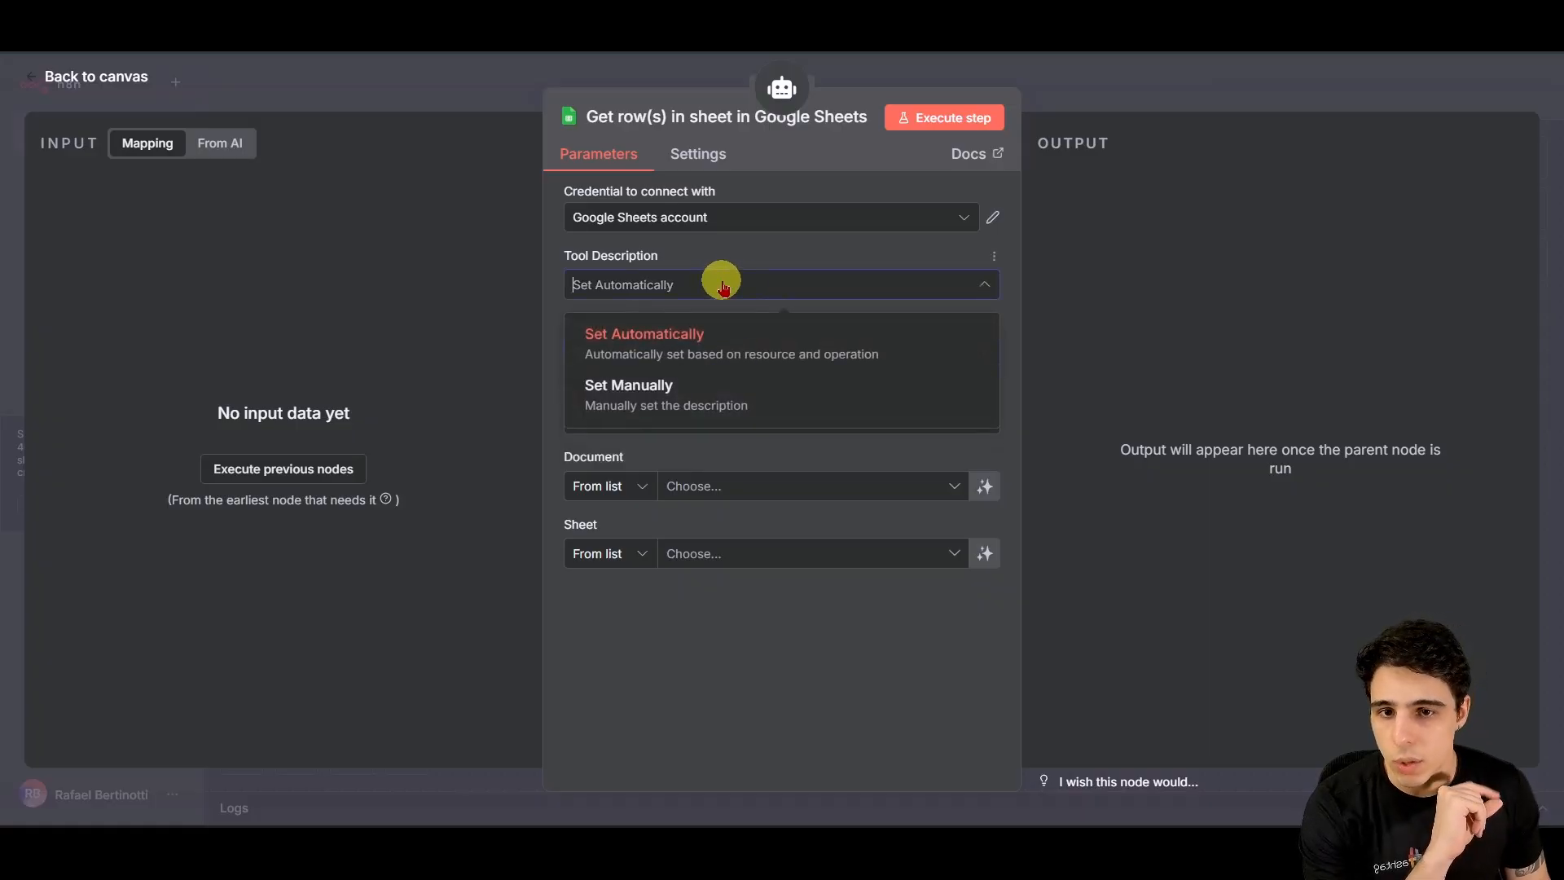
{"action": "left_click", "coordinate": [787, 260]}
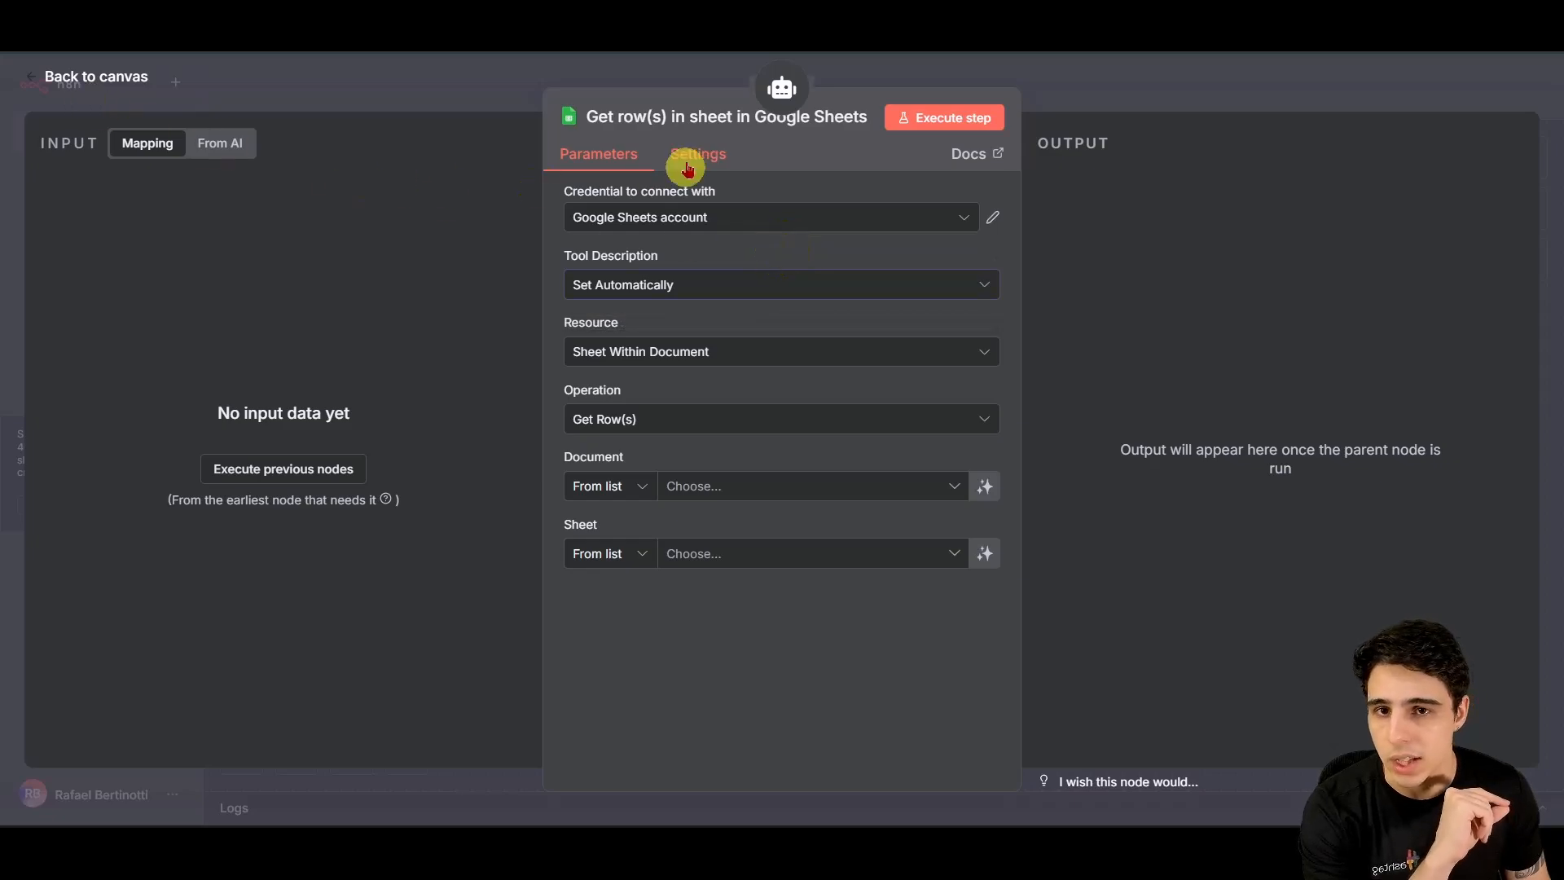
{"action": "left_click", "coordinate": [734, 281]}
{"action": "left_click", "coordinate": [754, 249]}
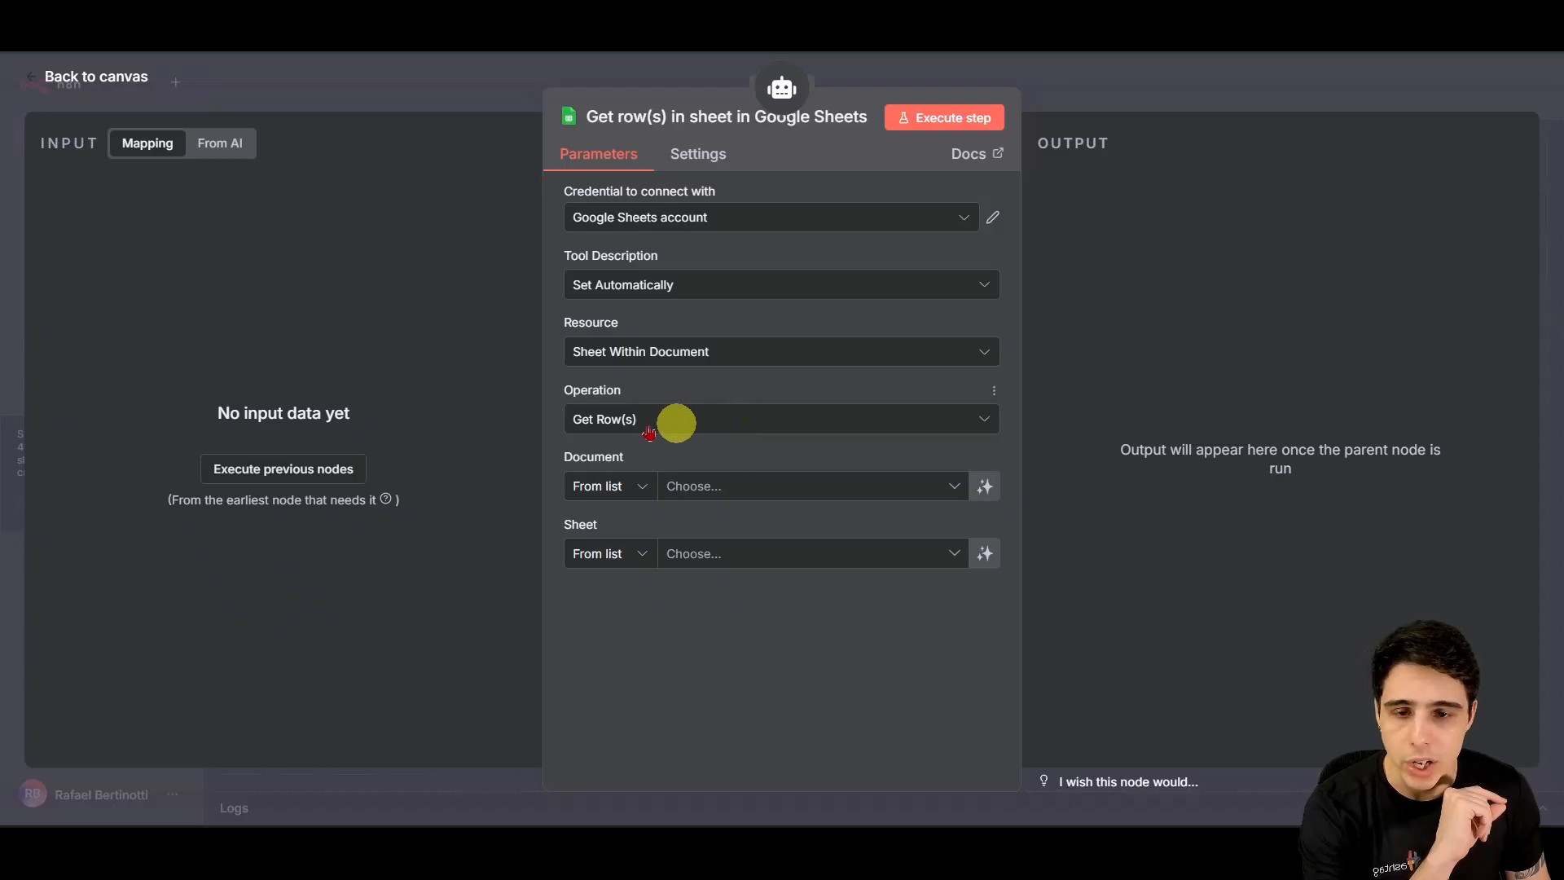
{"action": "left_click", "coordinate": [733, 351]}
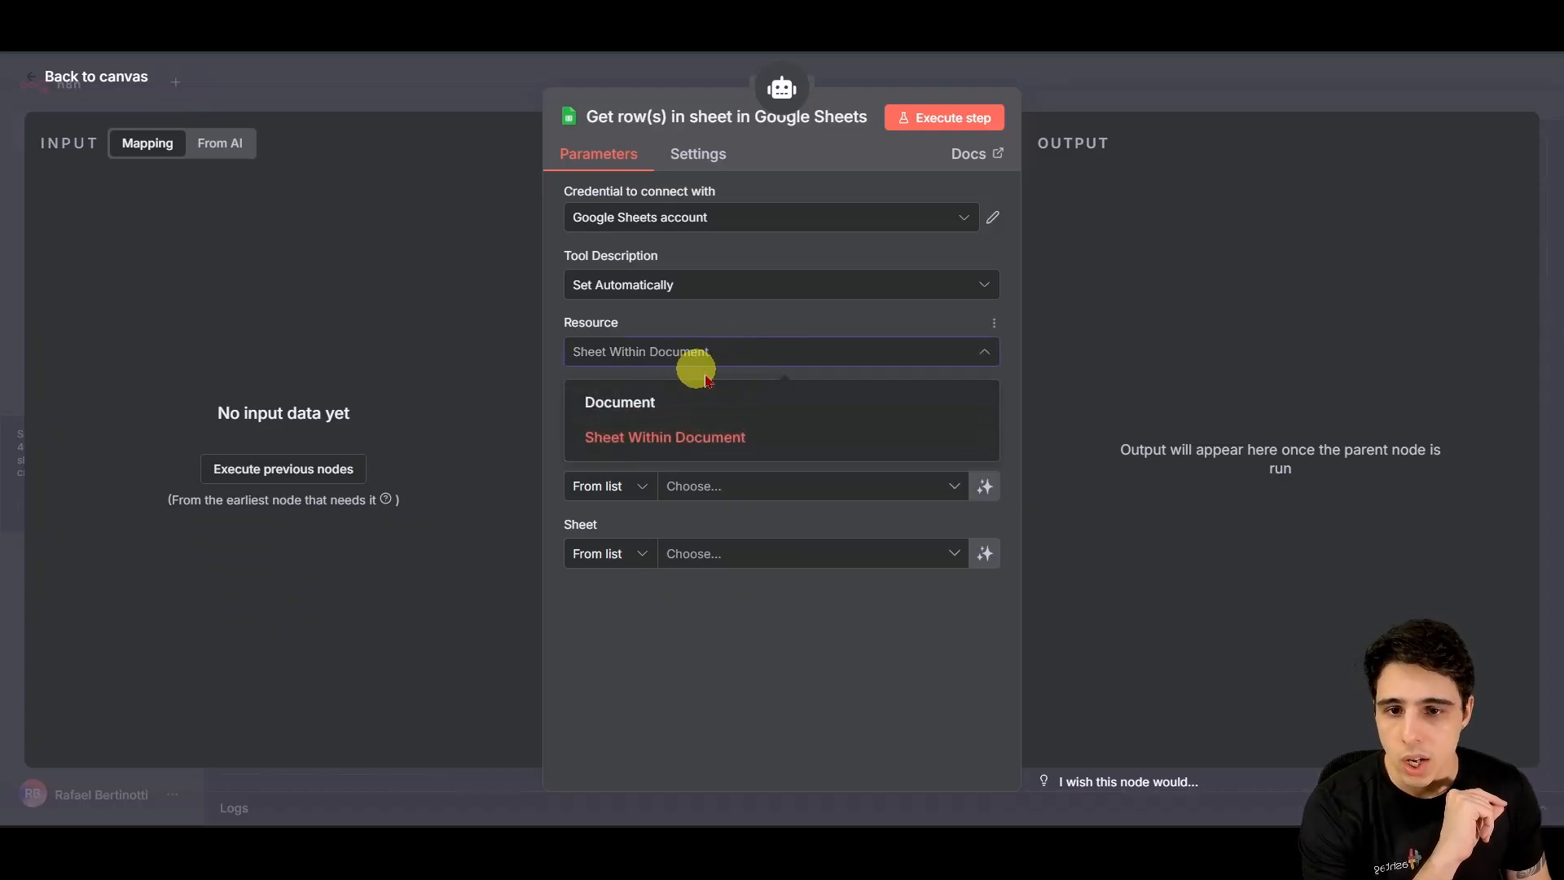
{"action": "left_click", "coordinate": [706, 438]}
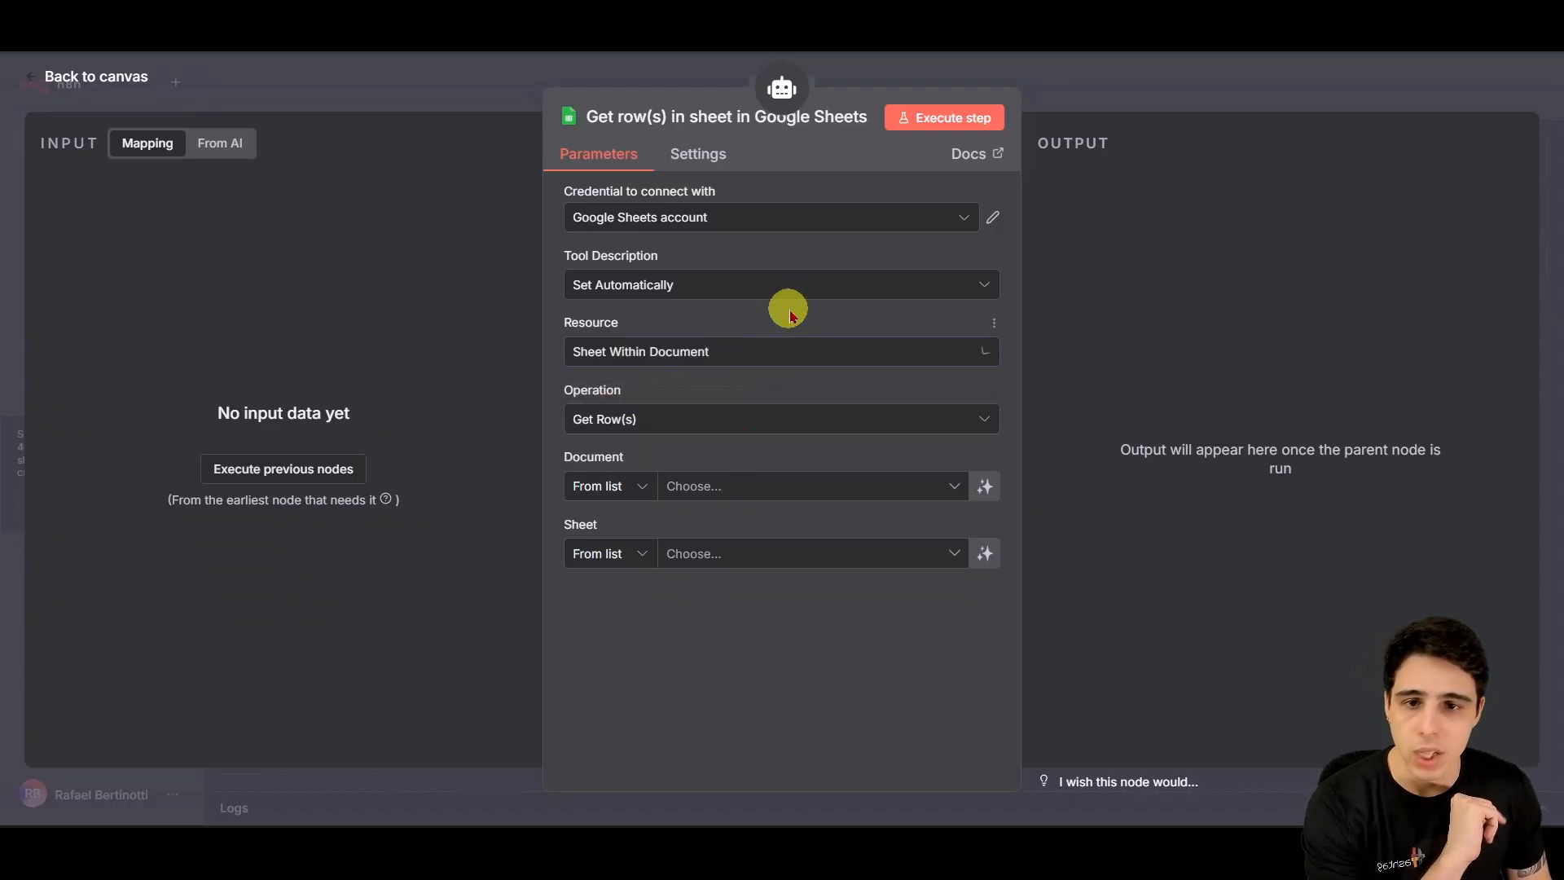
Step: Set the operation to Append Row and pick the Agendamento Aula - HashSaúde document
{"action": "left_click", "coordinate": [680, 424]}
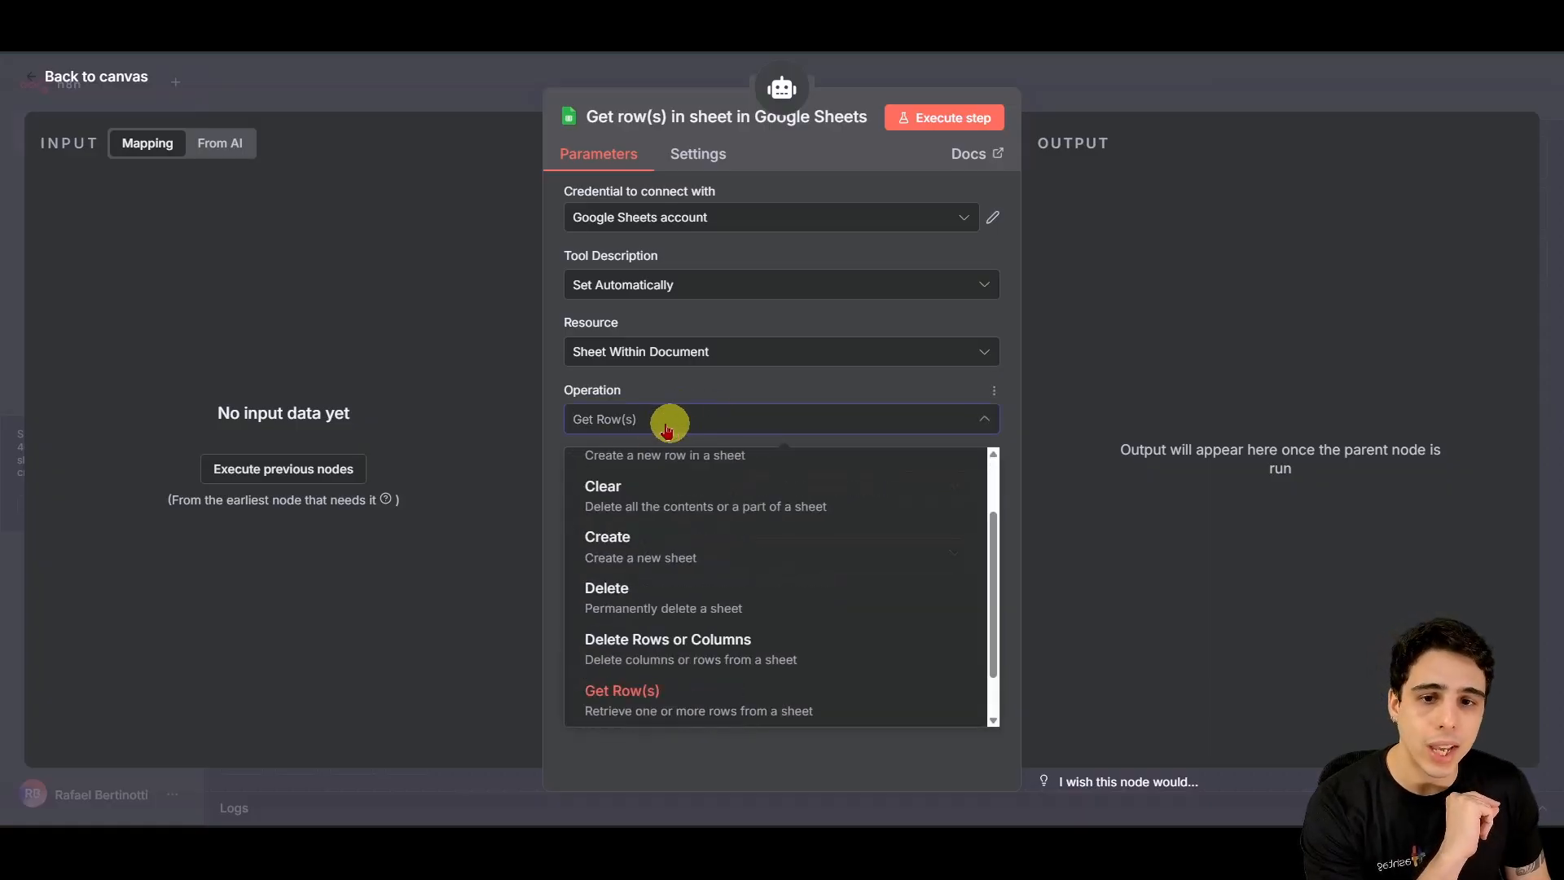
{"action": "scroll", "coordinate": [734, 580], "scroll_direction": "up", "scroll_amount": 2}
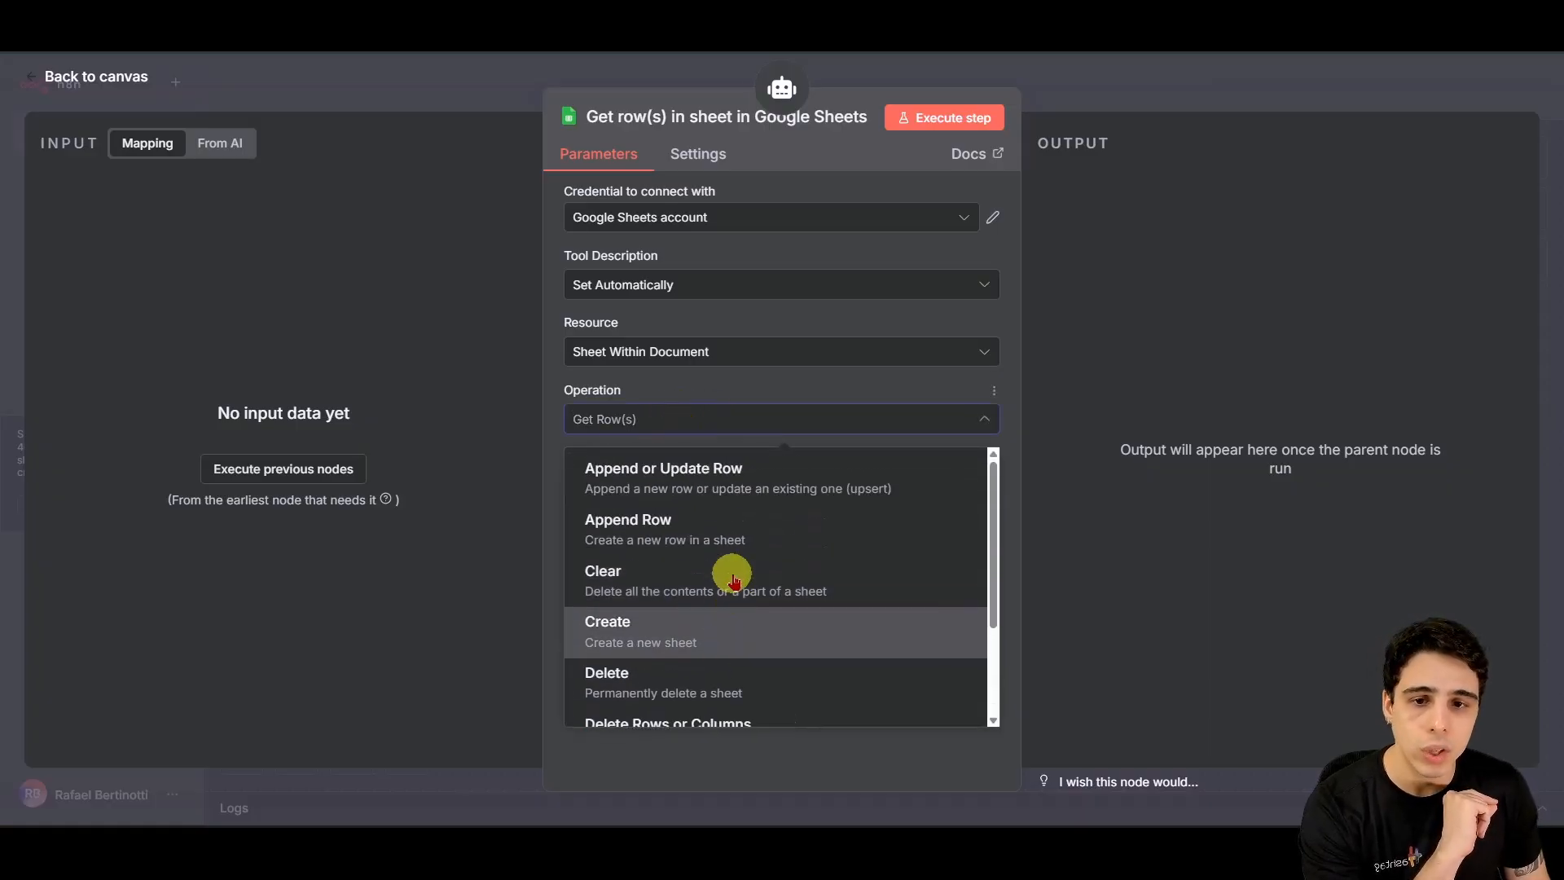
{"action": "left_click", "coordinate": [684, 530]}
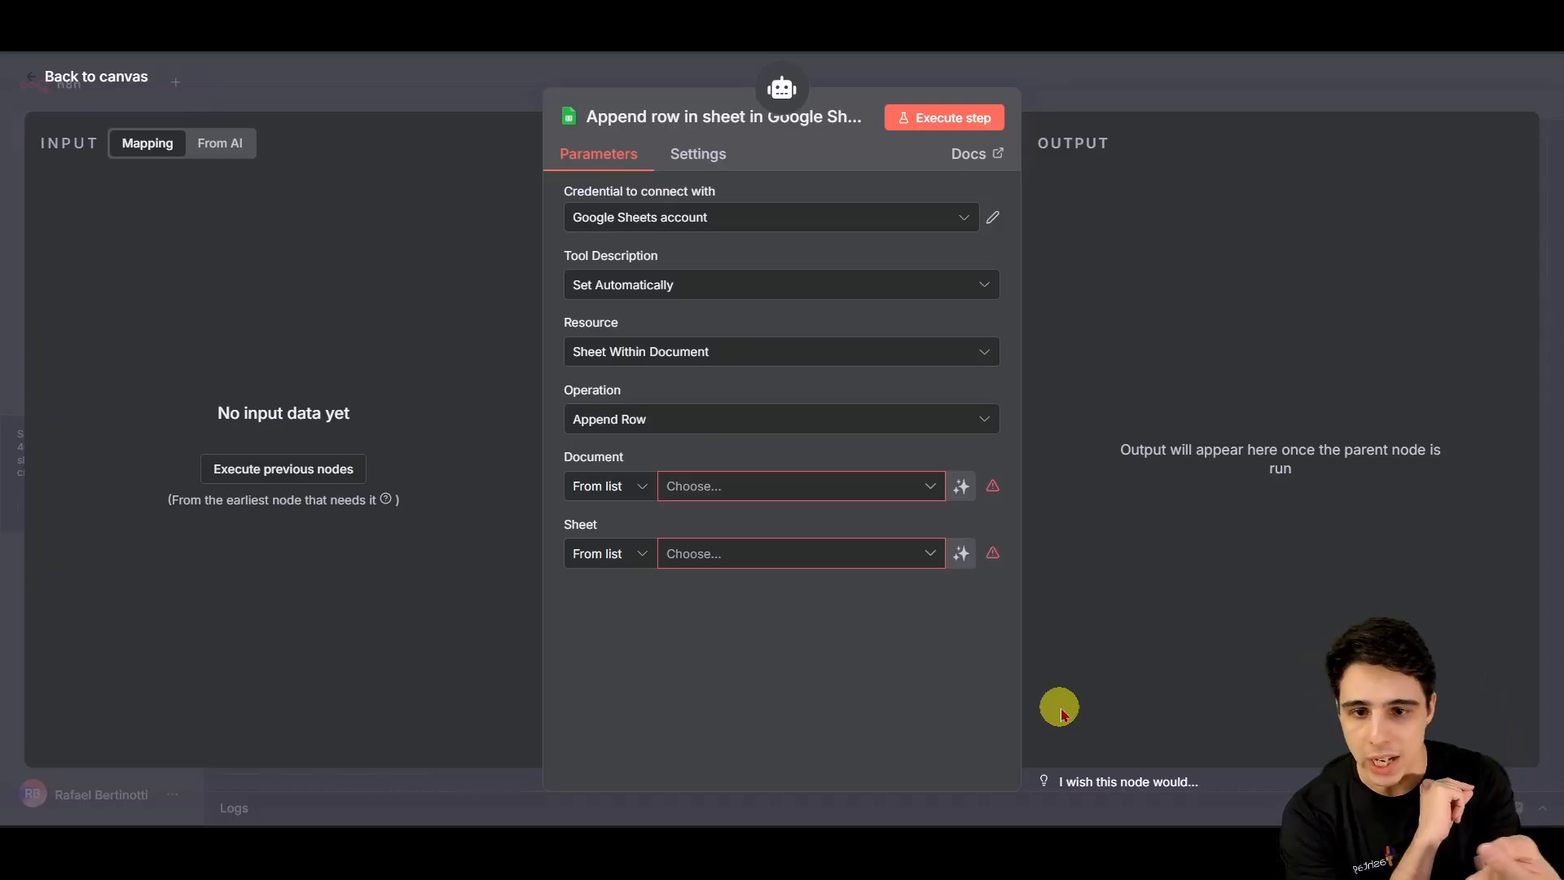
{"action": "left_click", "coordinate": [839, 489]}
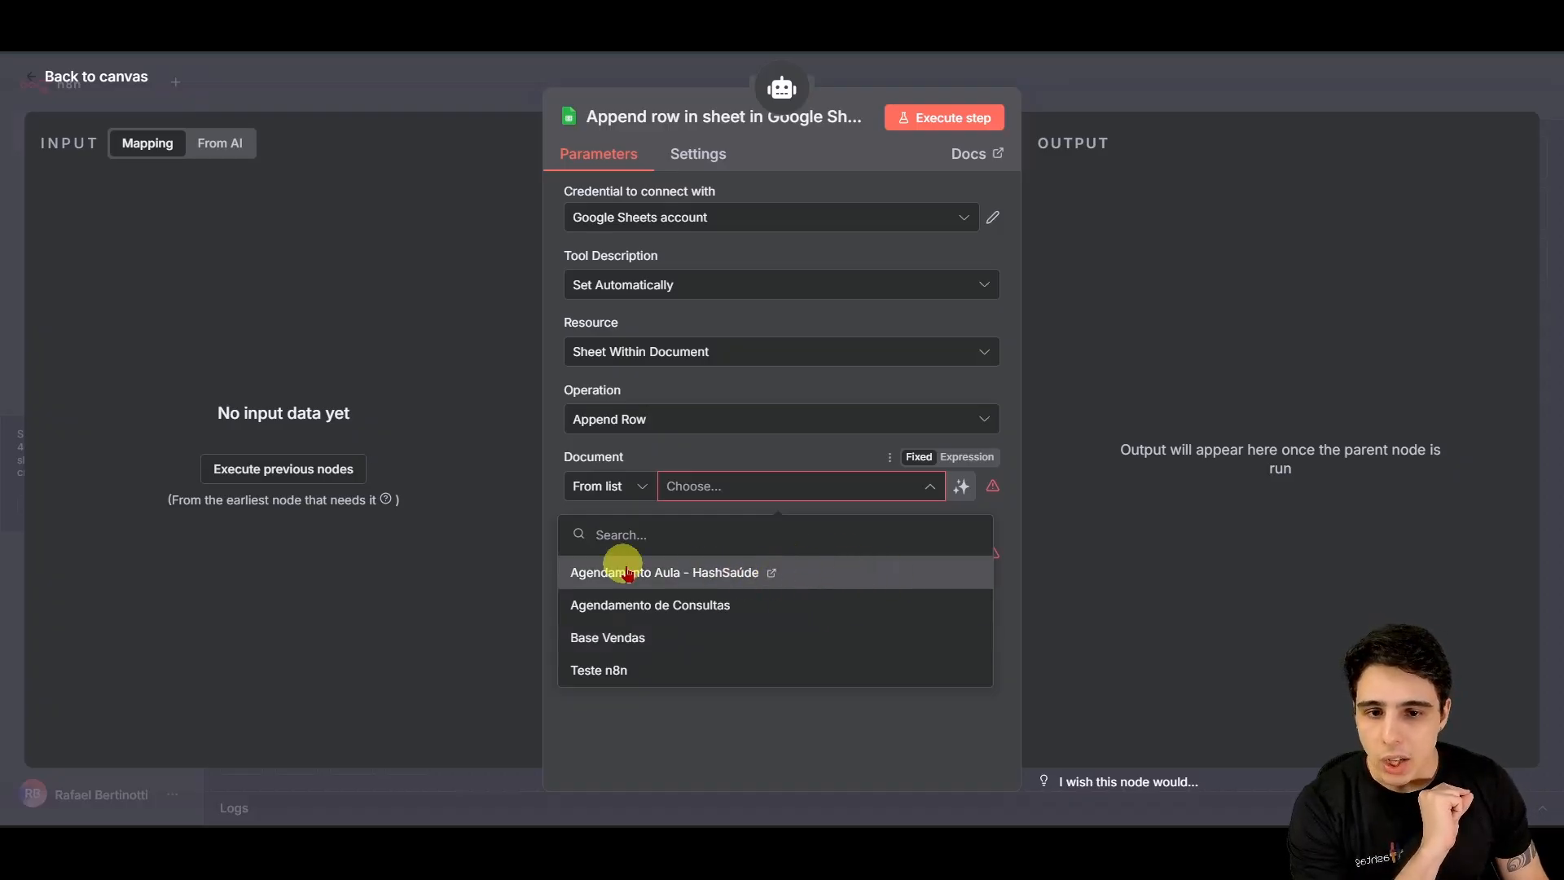
{"action": "left_click", "coordinate": [662, 575]}
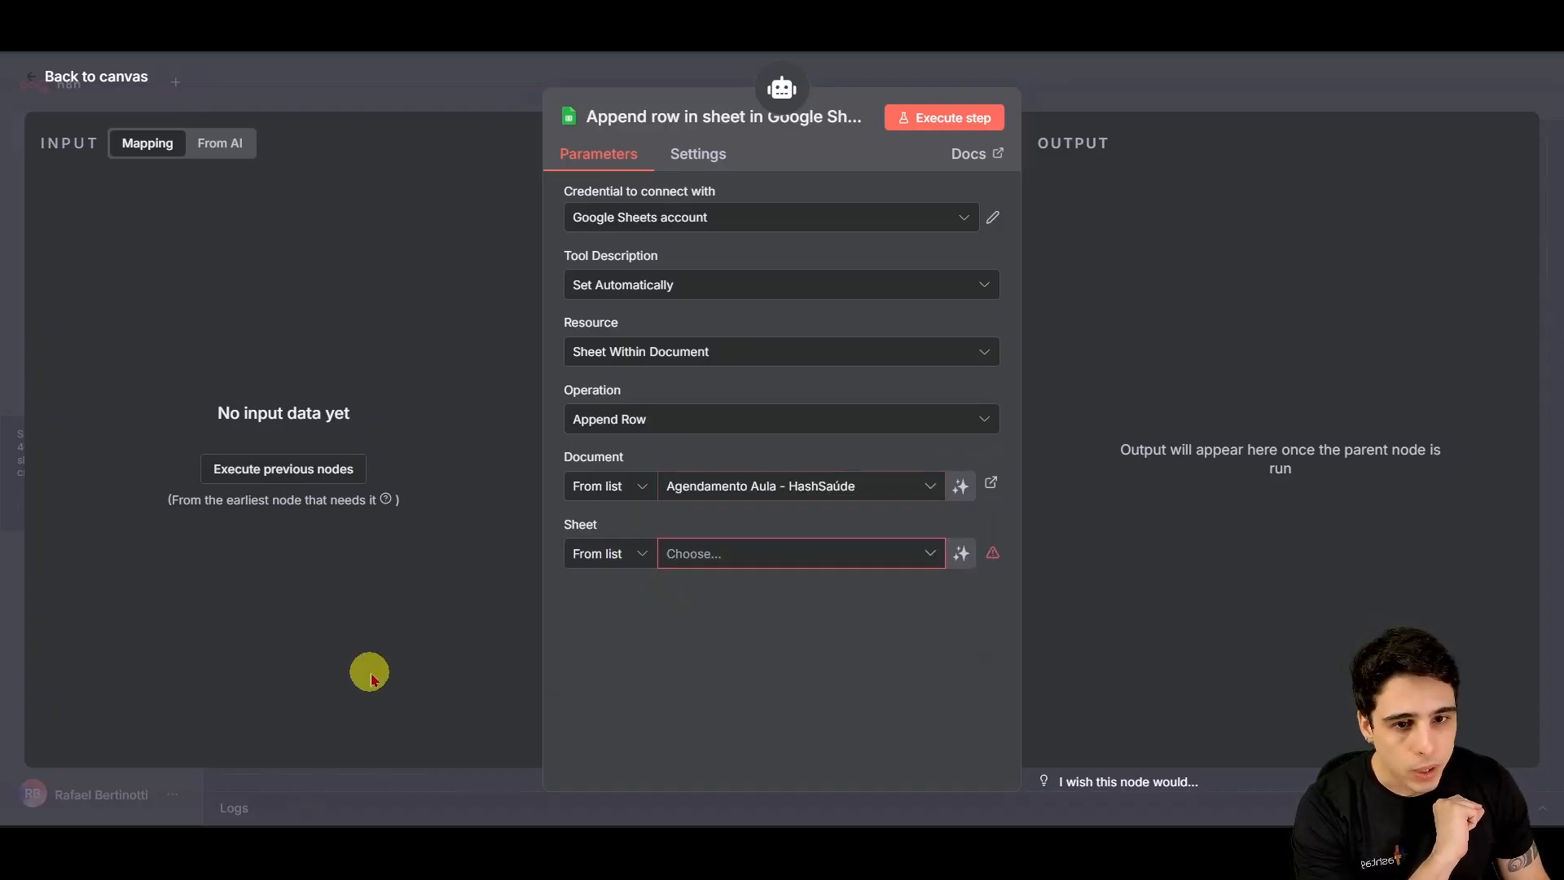
{"action": "left_click", "coordinate": [727, 559]}
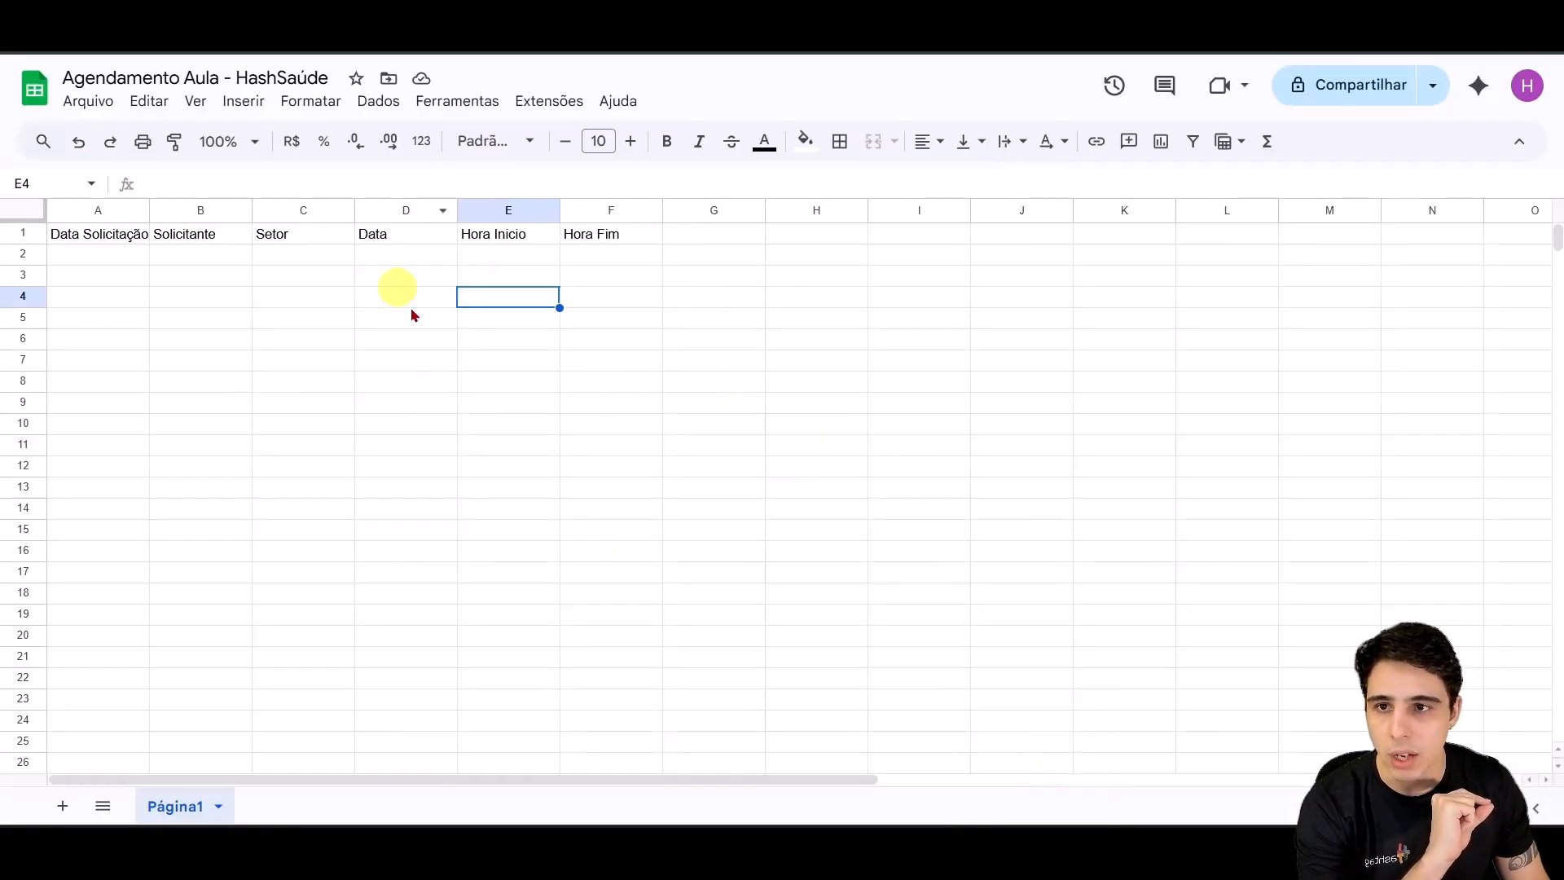
Step: Choose Página1 as the target sheet of the Append Row tool
{"action": "mouse_move", "coordinate": [744, 827]}
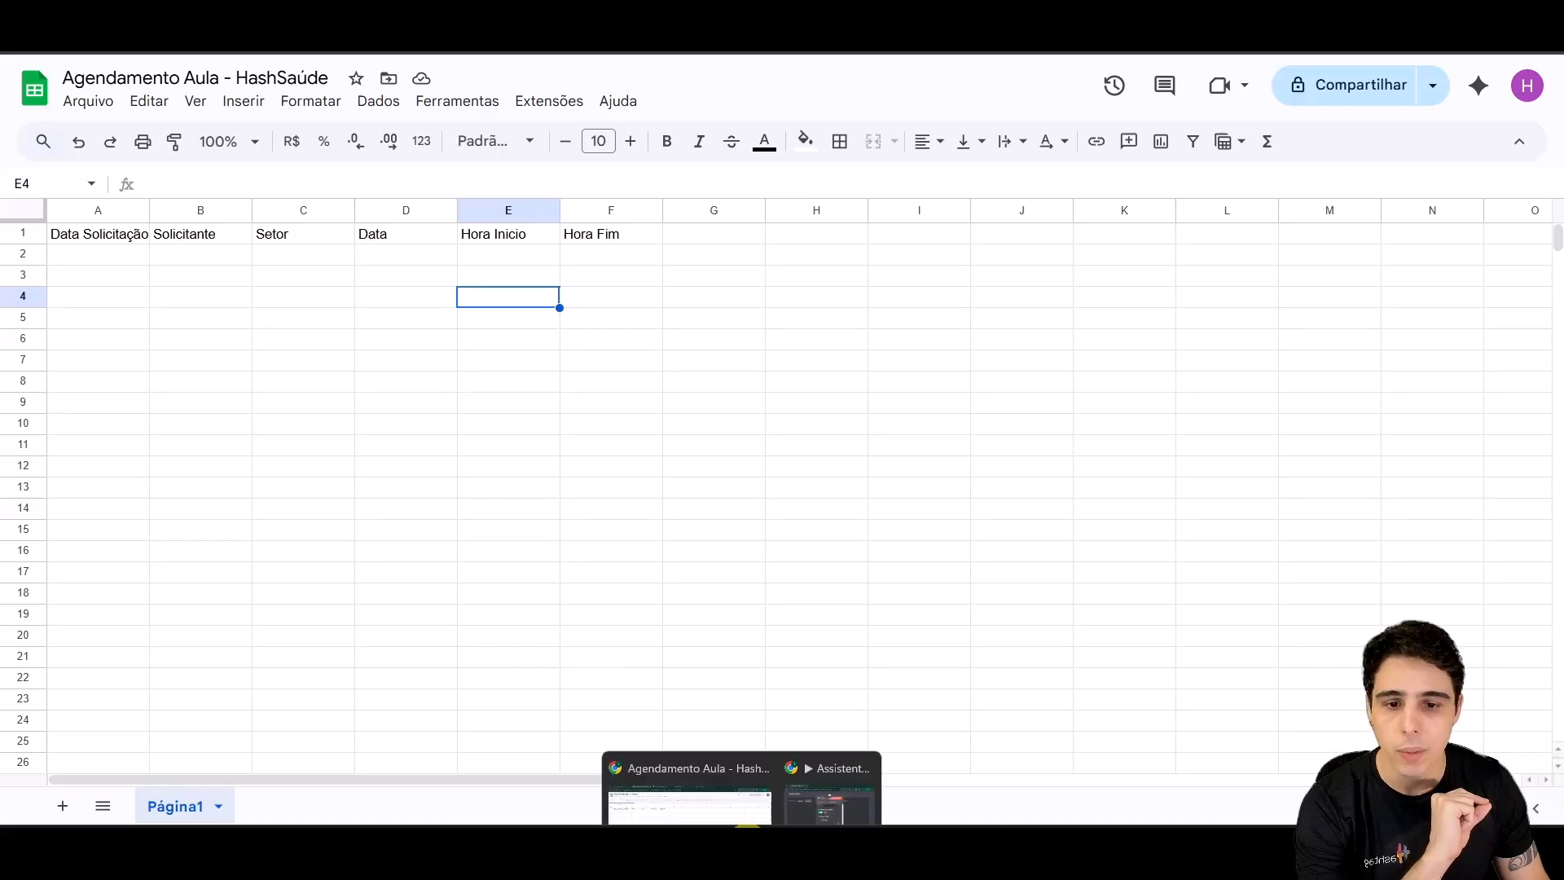
{"action": "left_click", "coordinate": [709, 775]}
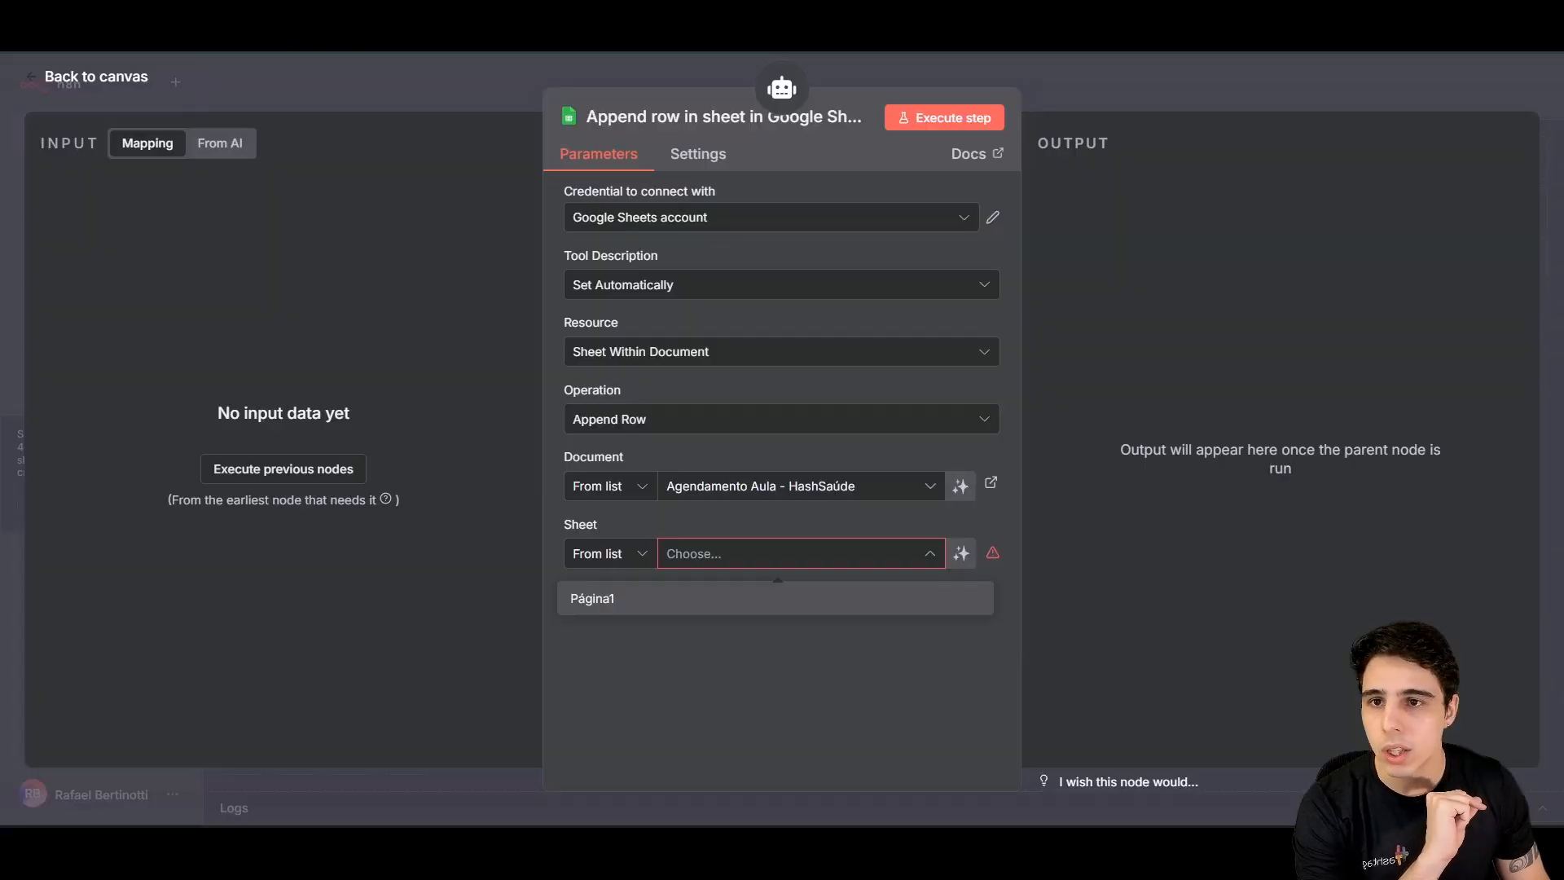
{"action": "left_click", "coordinate": [778, 556]}
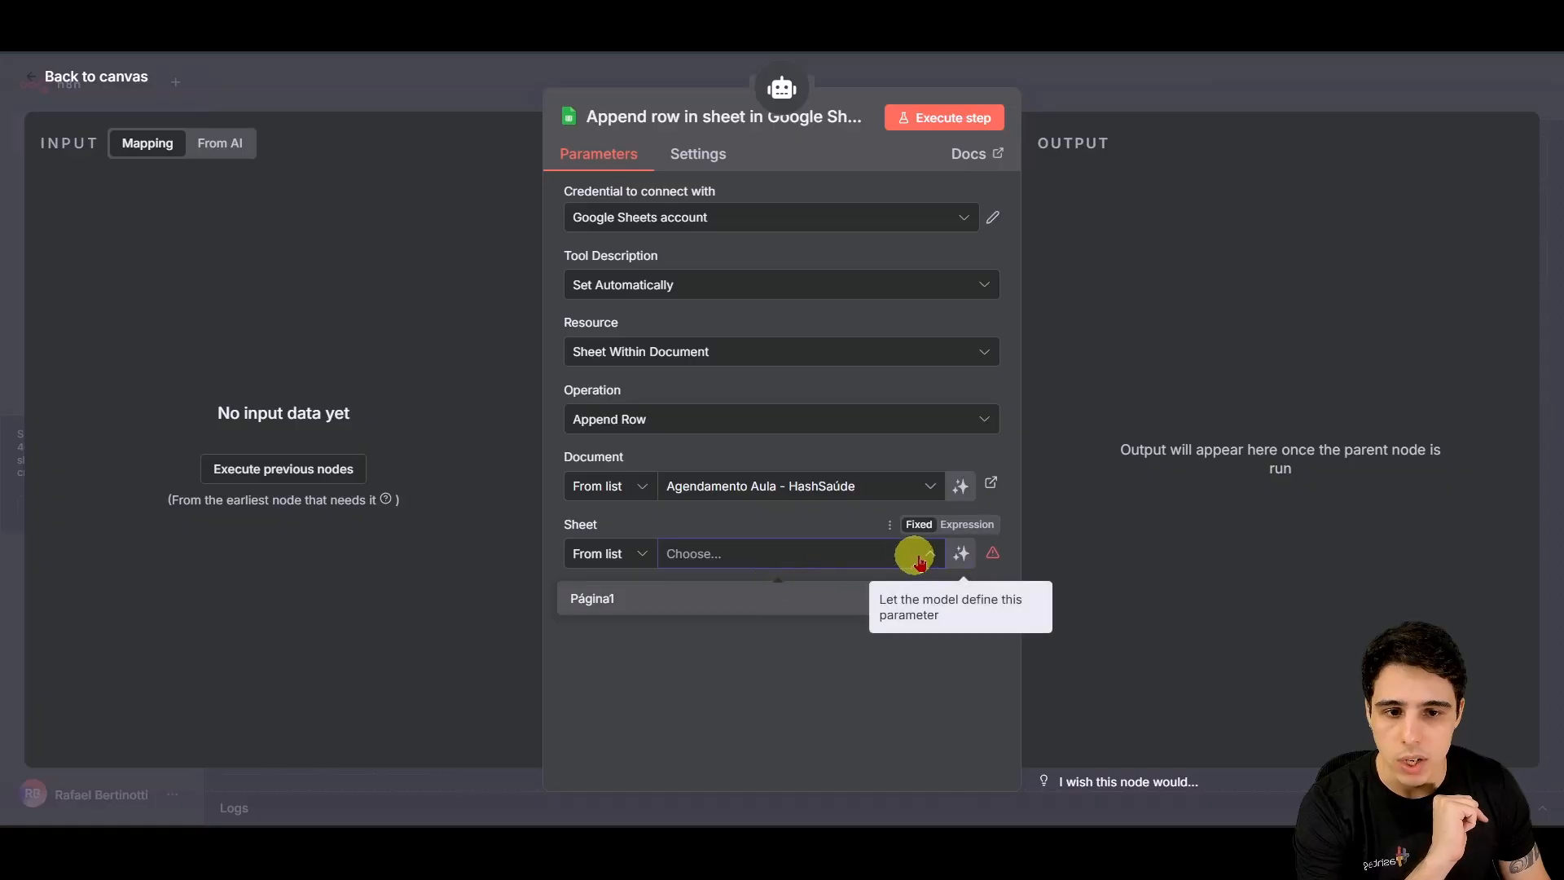
{"action": "left_click", "coordinate": [585, 598]}
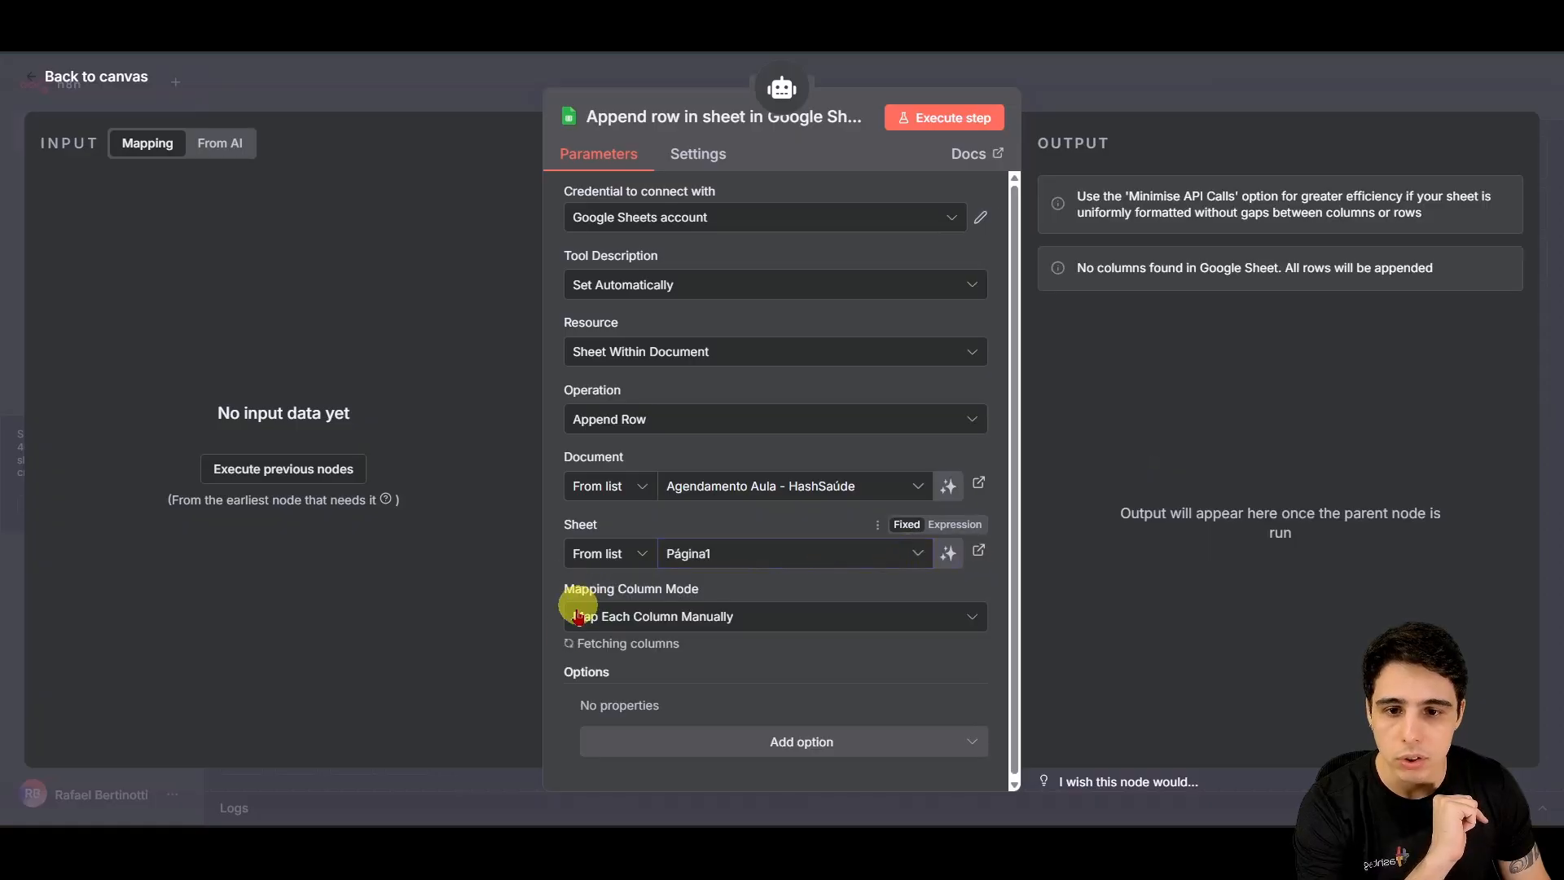
{"action": "left_click", "coordinate": [868, 554]}
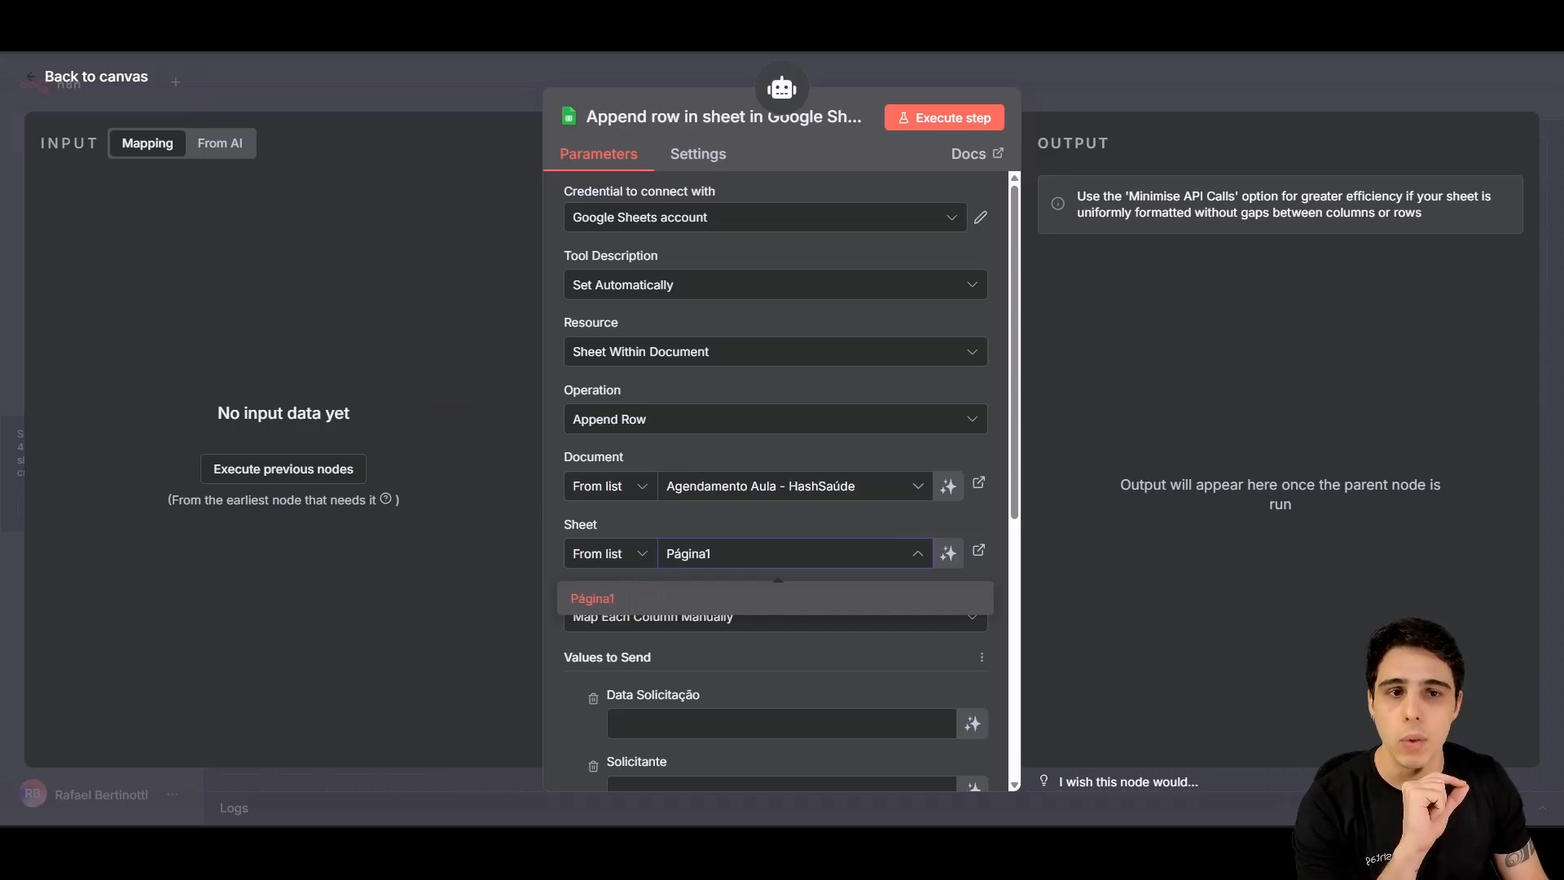
{"action": "left_click", "coordinate": [876, 601]}
Step: Review the Values to Send fields, Data Solicitação through Hora Fim, in the column mapping
{"action": "scroll", "coordinate": [832, 551], "scroll_direction": "down", "scroll_amount": 3}
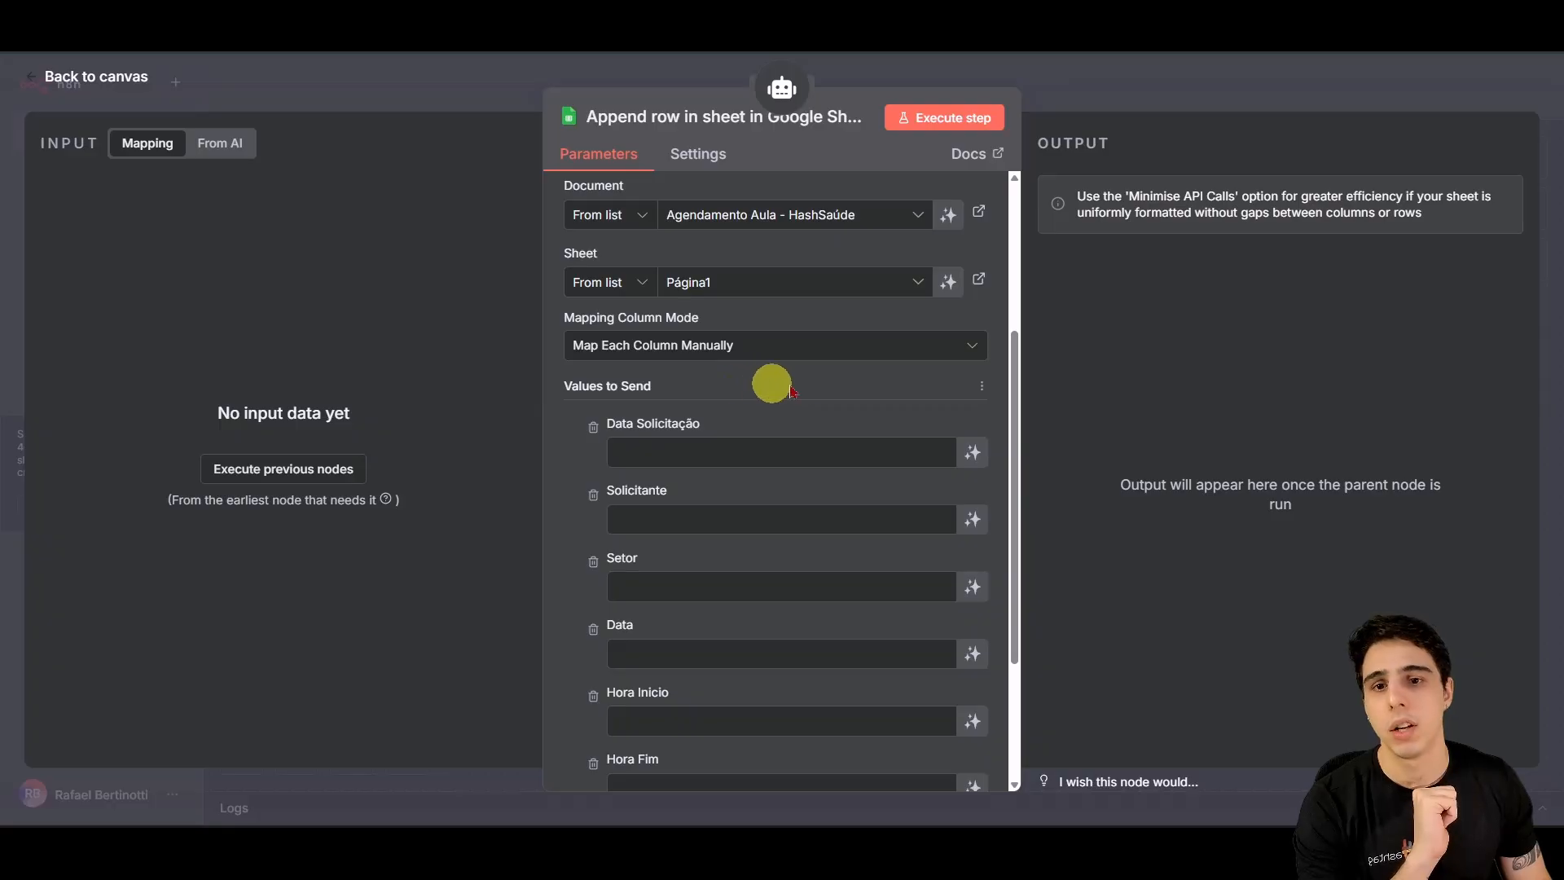
{"action": "scroll", "coordinate": [856, 453], "scroll_direction": "down", "scroll_amount": 3}
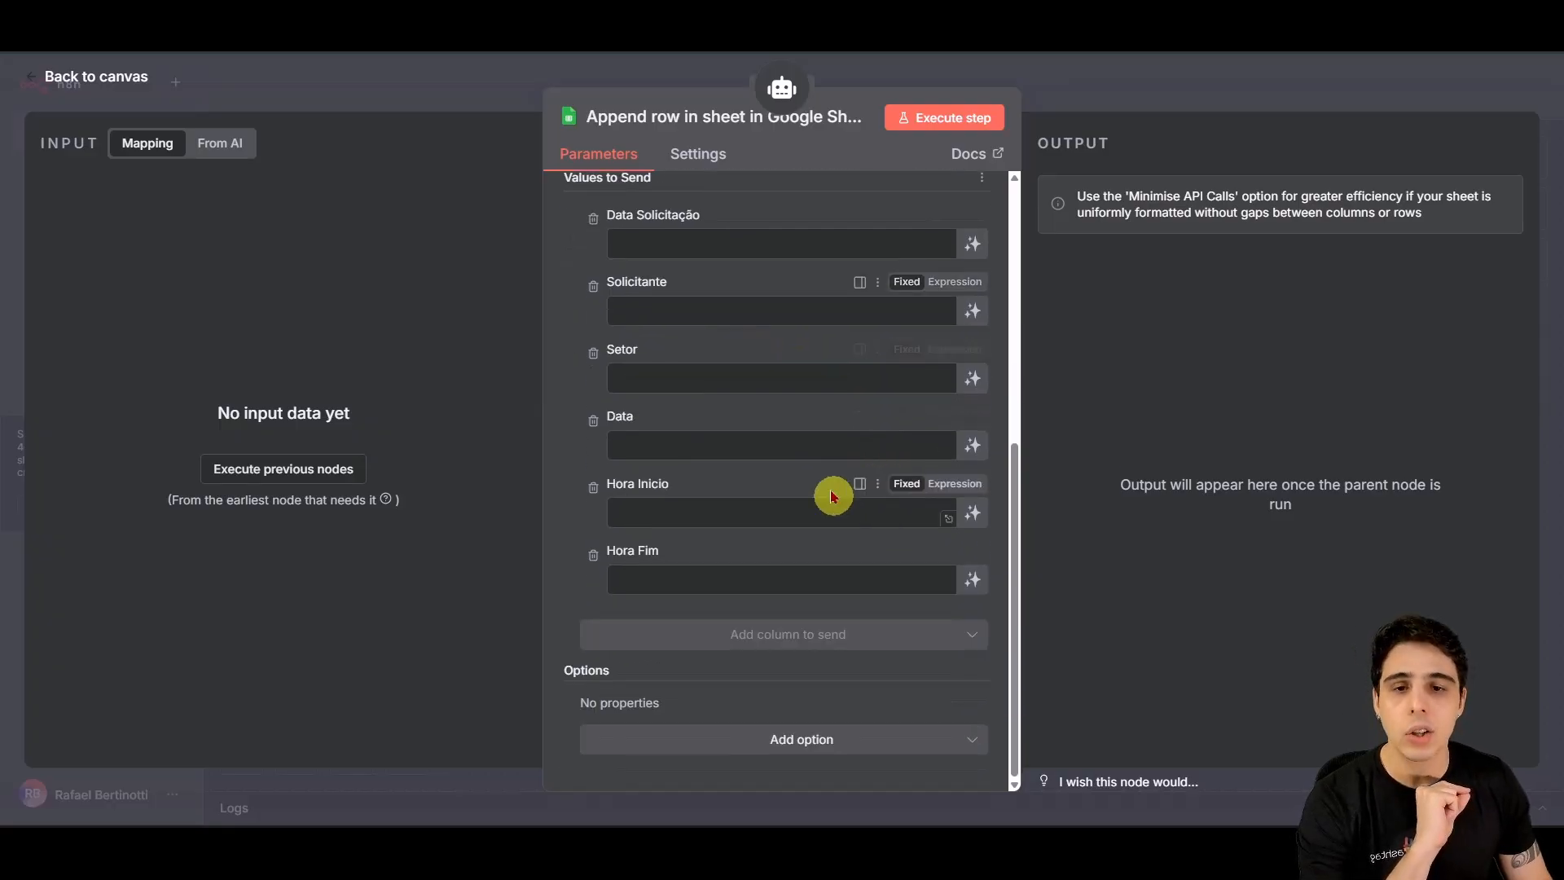
{"action": "left_click", "coordinate": [731, 250]}
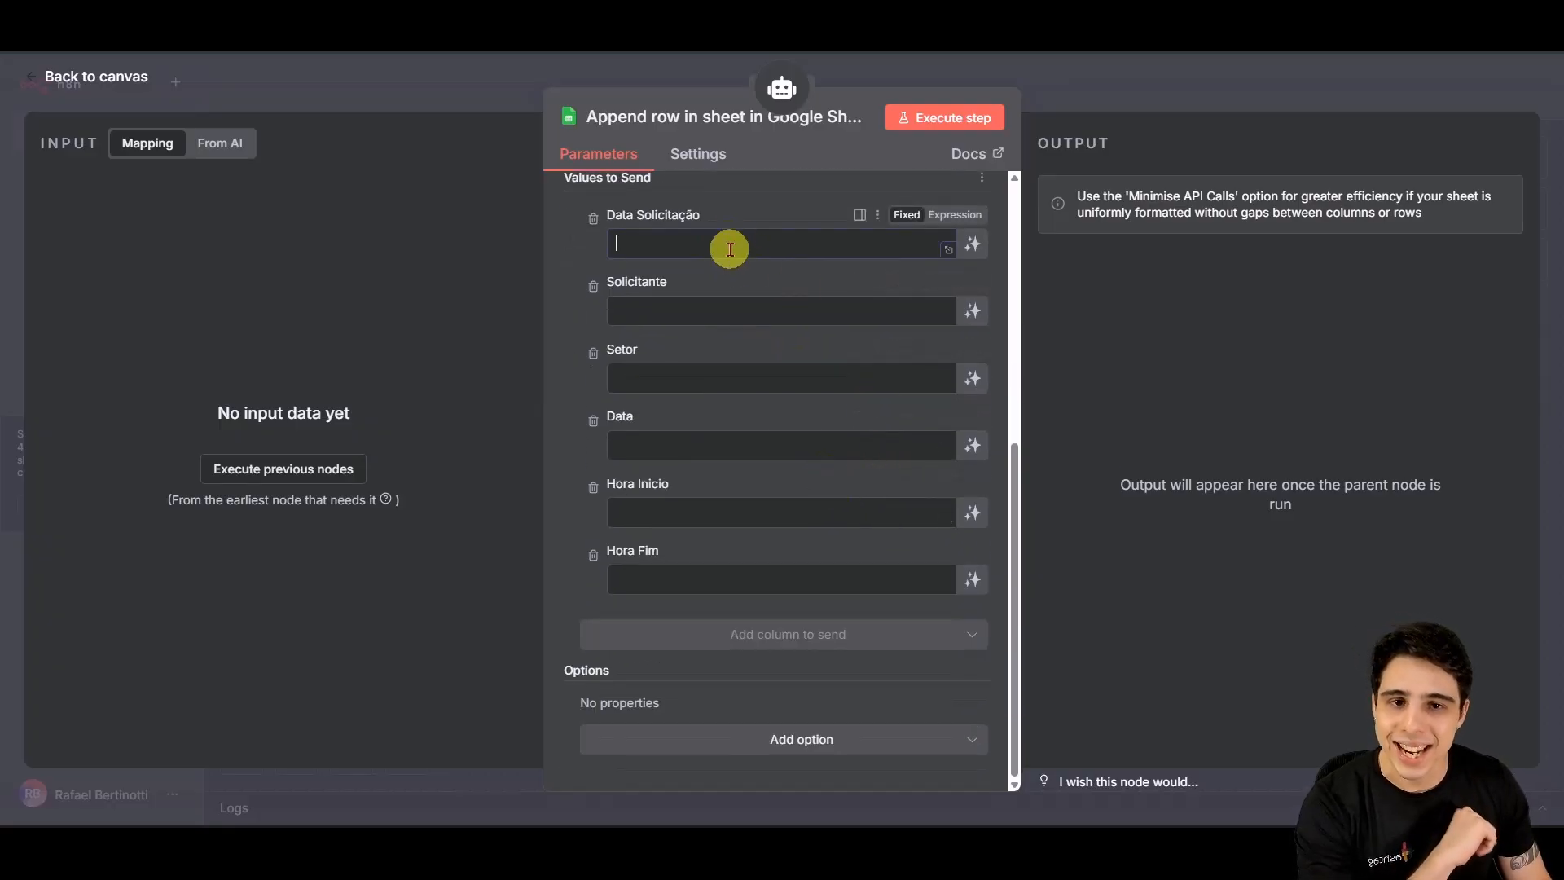
{"action": "left_click", "coordinate": [701, 319]}
{"action": "left_click", "coordinate": [721, 447]}
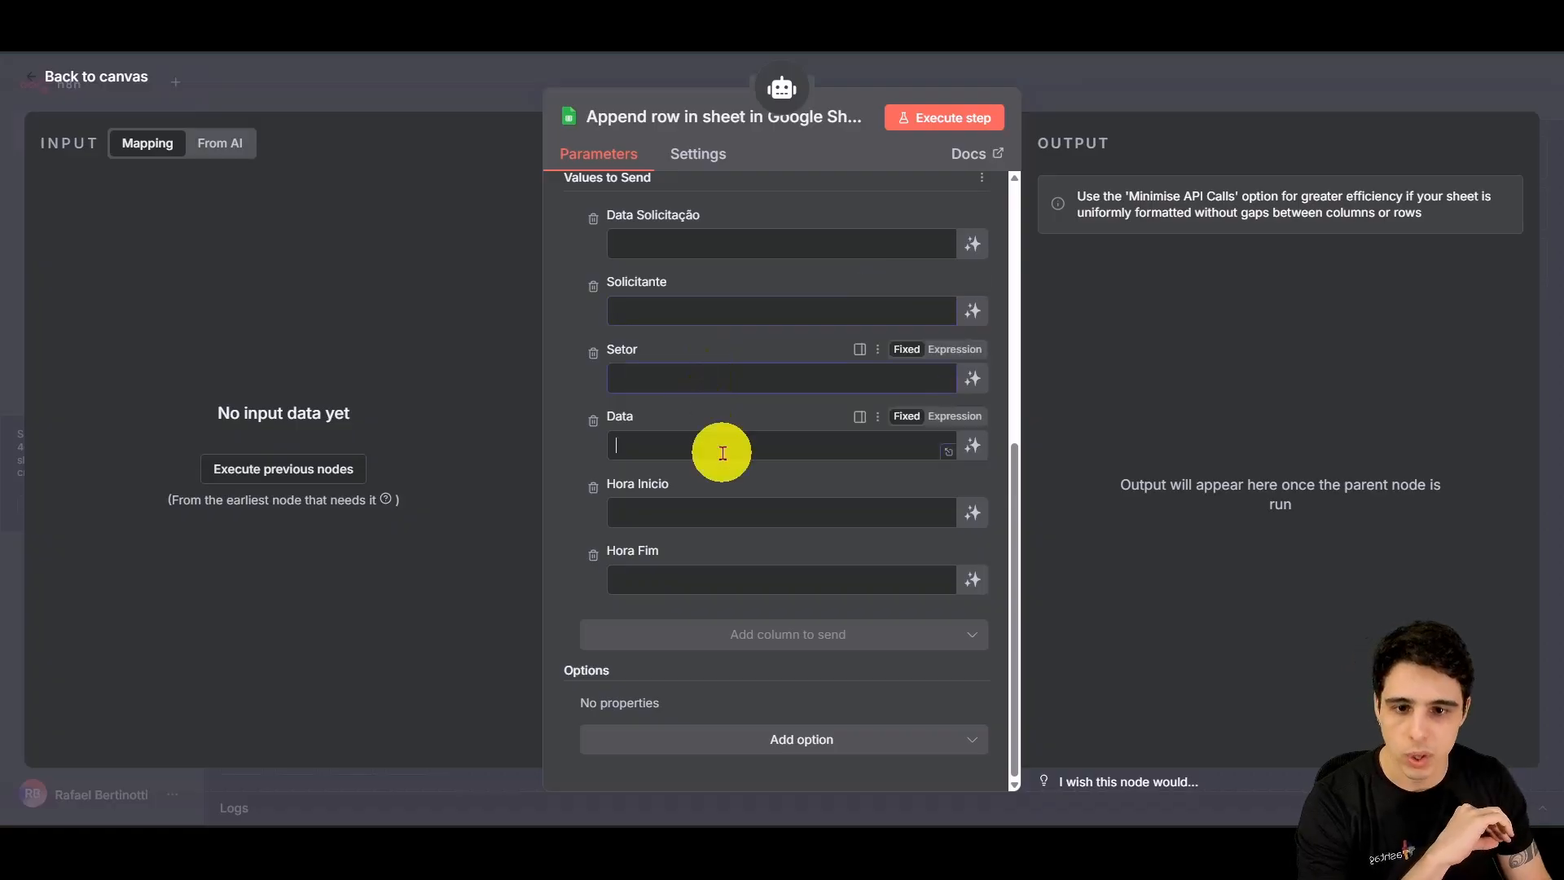
{"action": "left_click", "coordinate": [721, 513]}
{"action": "left_click", "coordinate": [695, 577]}
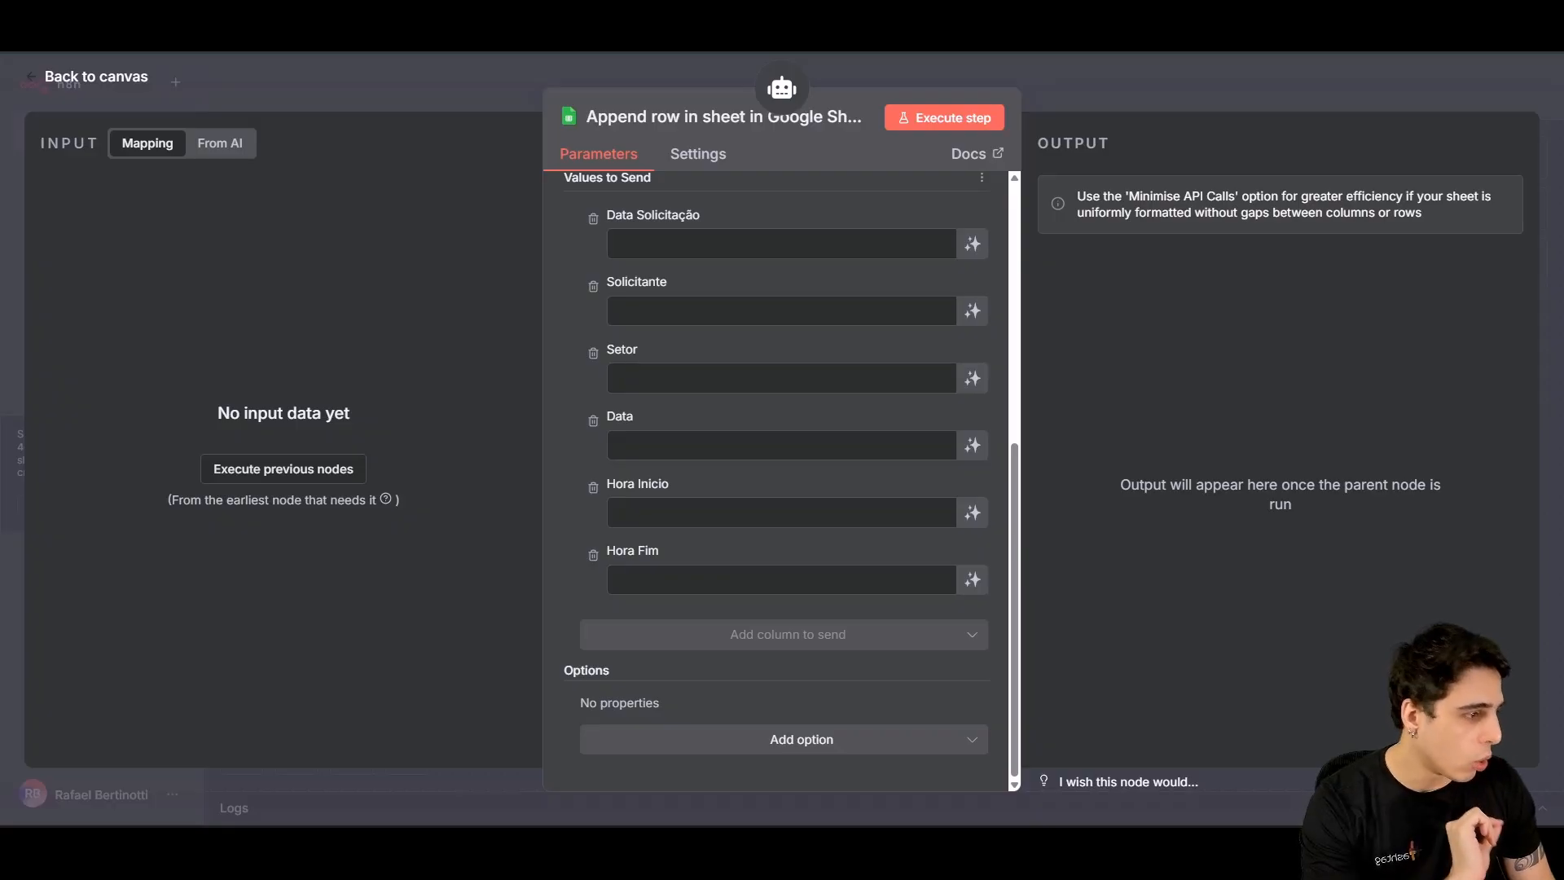
{"action": "scroll", "coordinate": [960, 391], "scroll_direction": "up", "scroll_amount": 2}
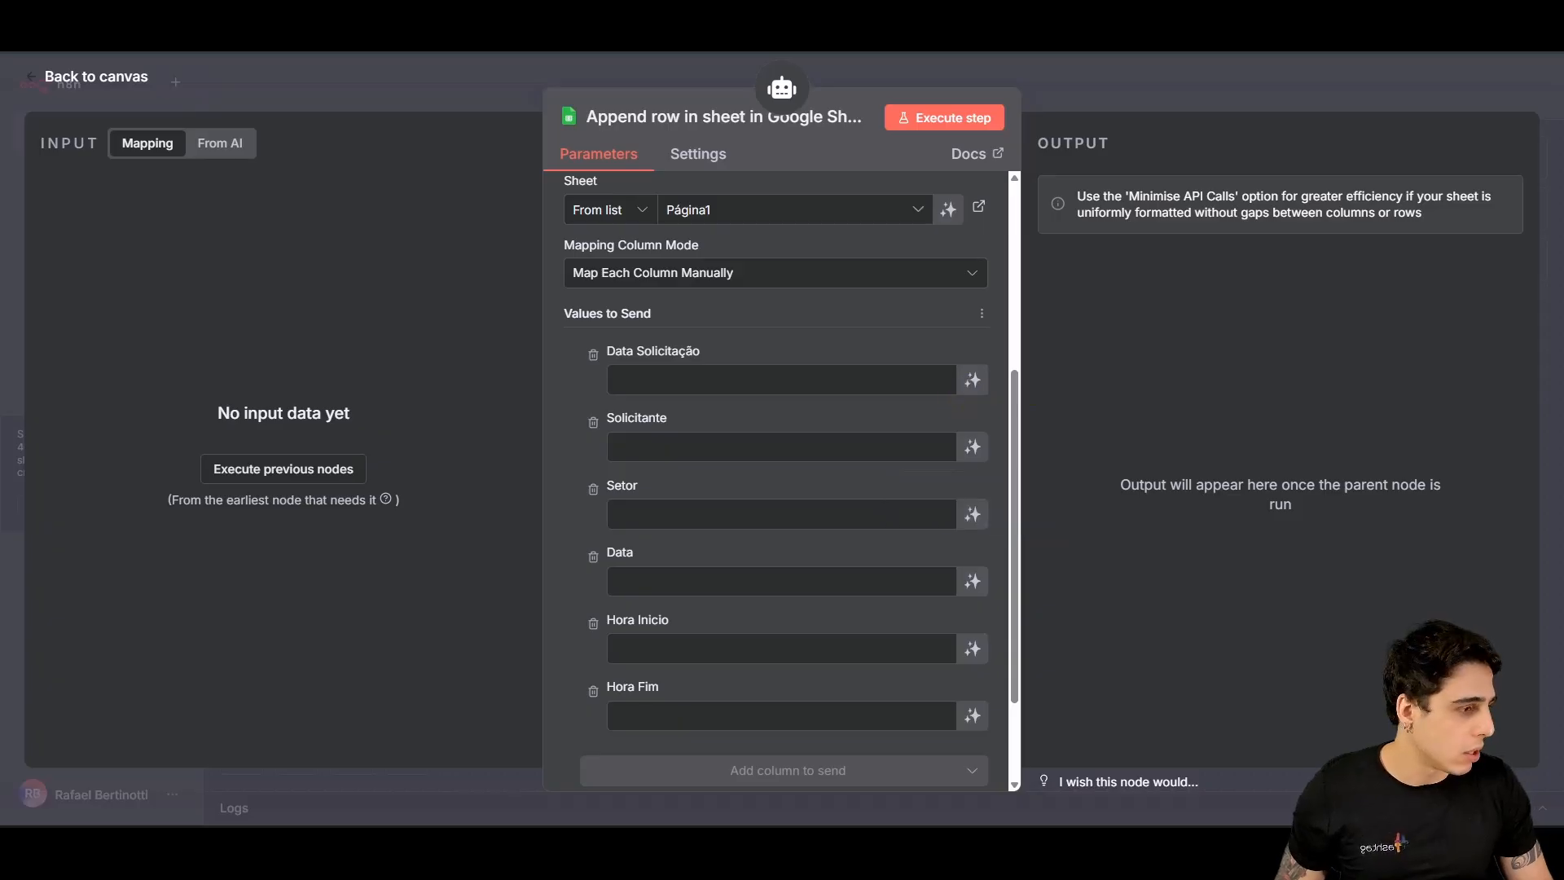
Step: Enter {{ $now }} in Data Solicitação and paste the Solicitante $fromAI formula into its field
{"action": "left_click", "coordinate": [644, 379]}
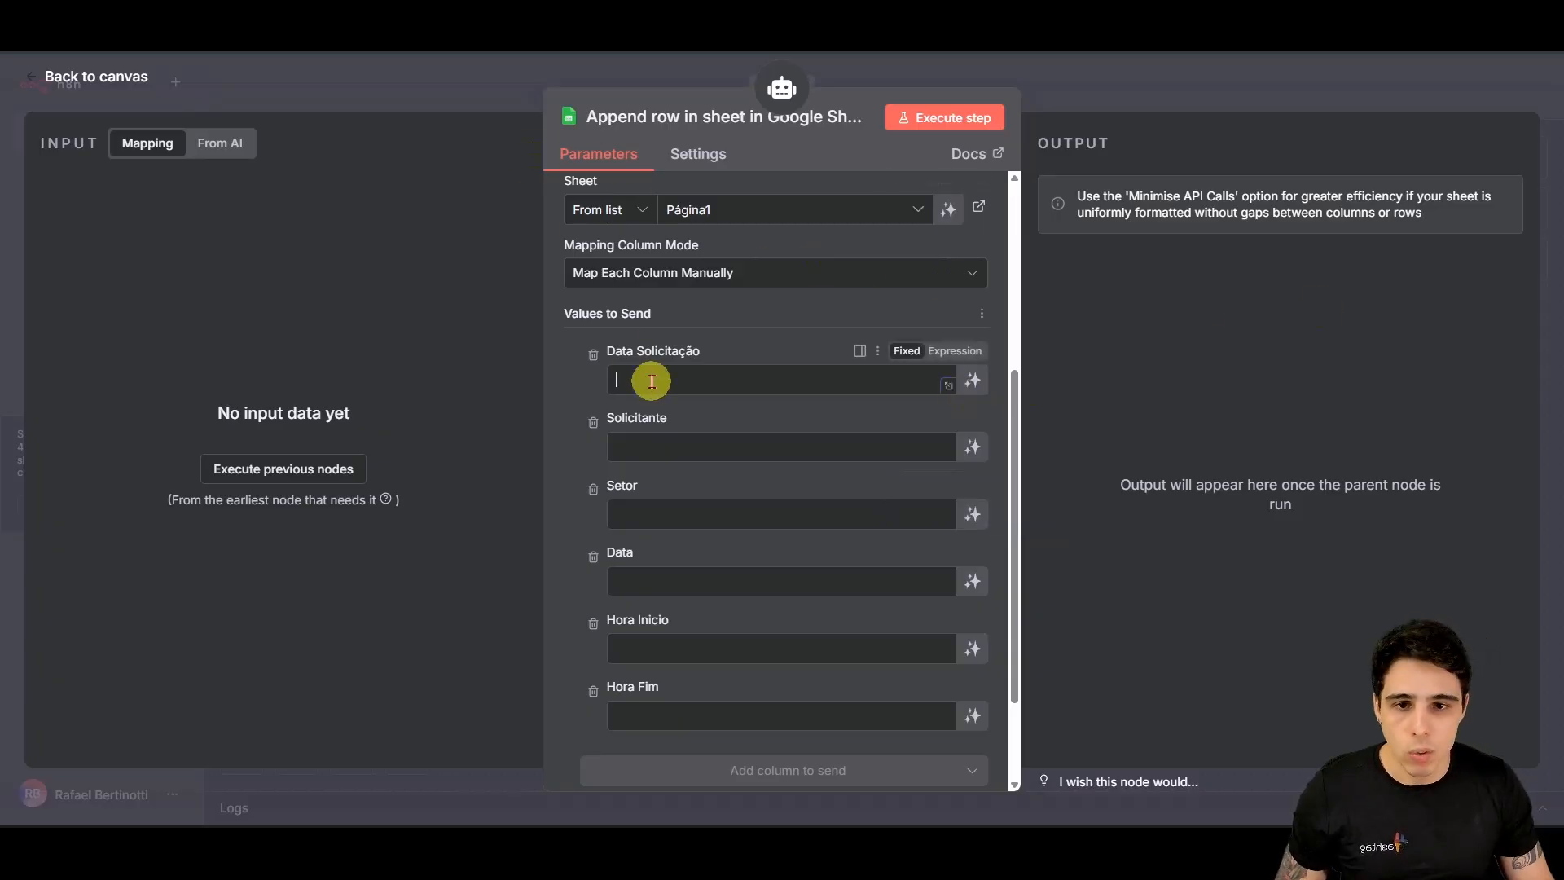
{"action": "type", "text": "{{ $now }}"}
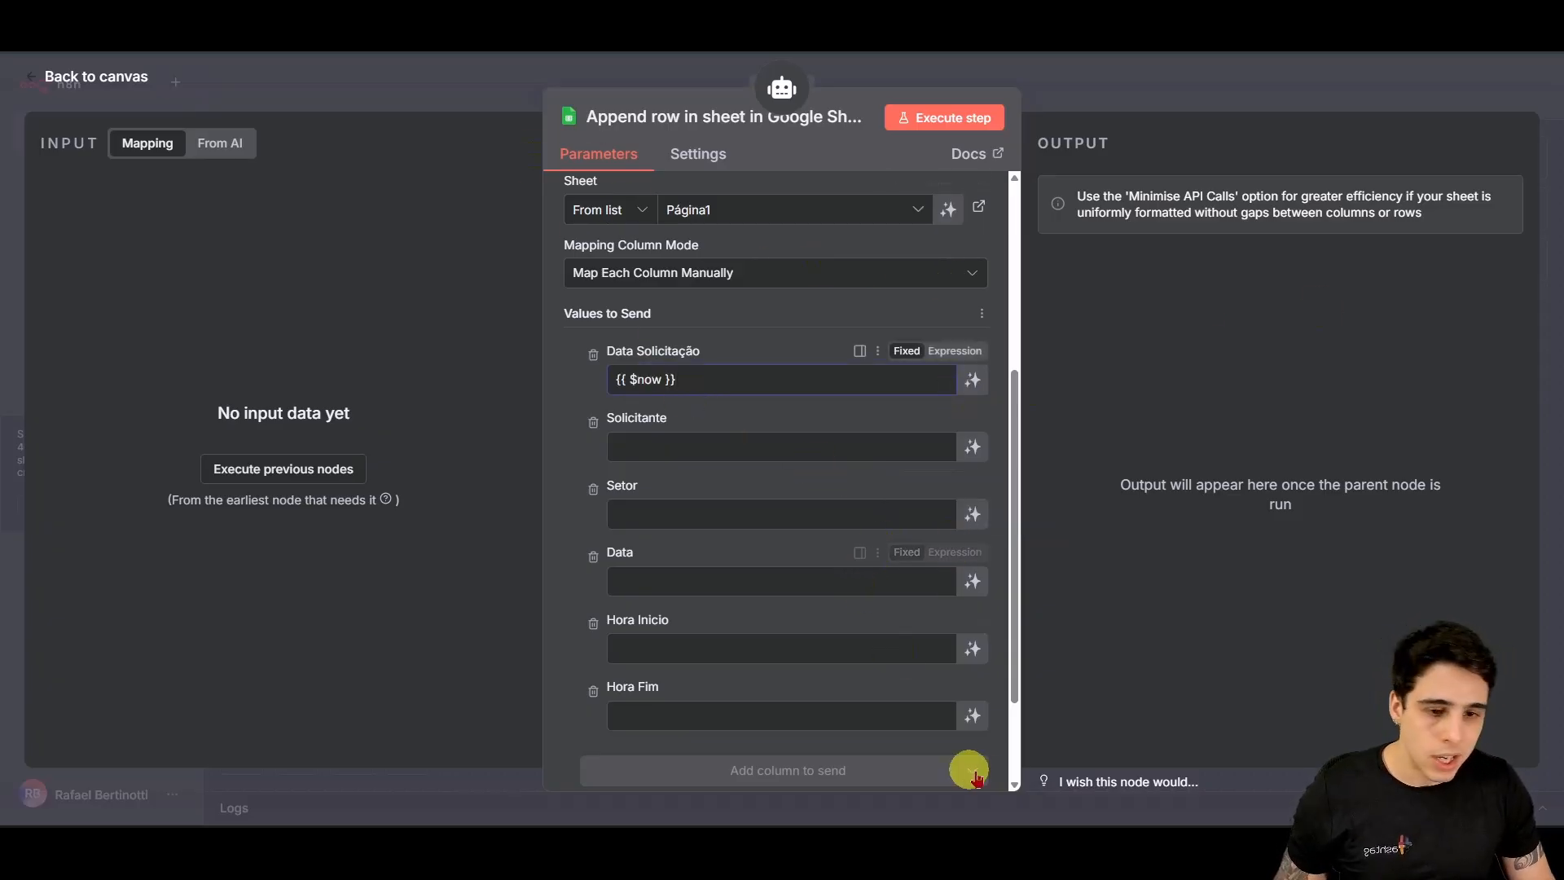
{"action": "mouse_move", "coordinate": [1068, 833]}
{"action": "left_click", "coordinate": [1005, 761]}
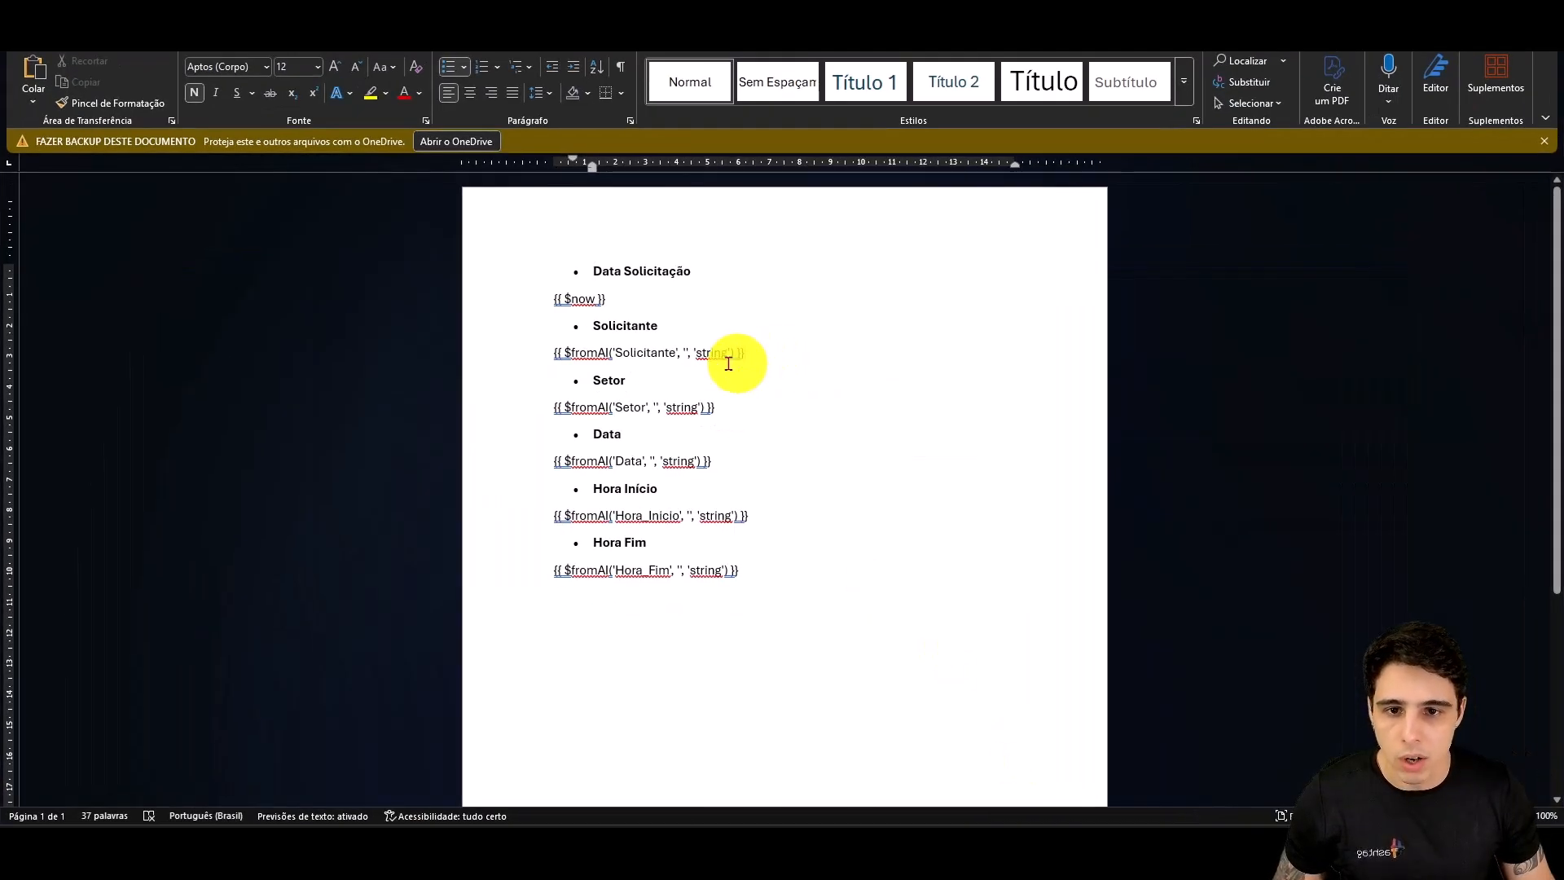
{"action": "left_click_drag", "start_coordinate": [737, 360], "coordinate": [541, 352]}
{"action": "key", "text": "ctrl+c"}
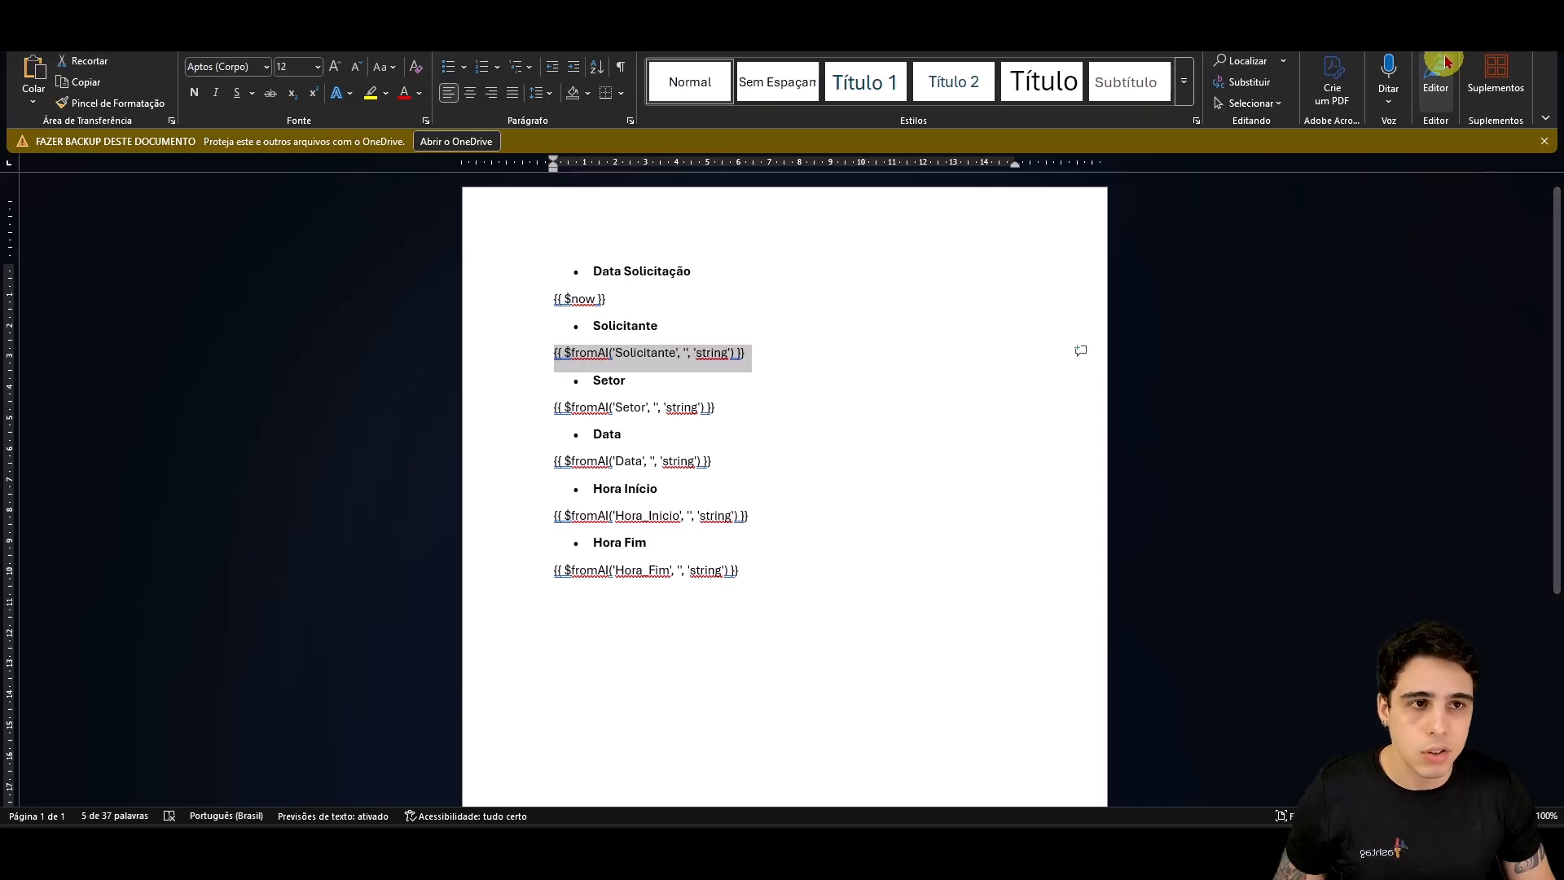
{"action": "left_click", "coordinate": [1464, 10]}
{"action": "left_click", "coordinate": [774, 448]}
{"action": "key", "text": "ctrl+v"}
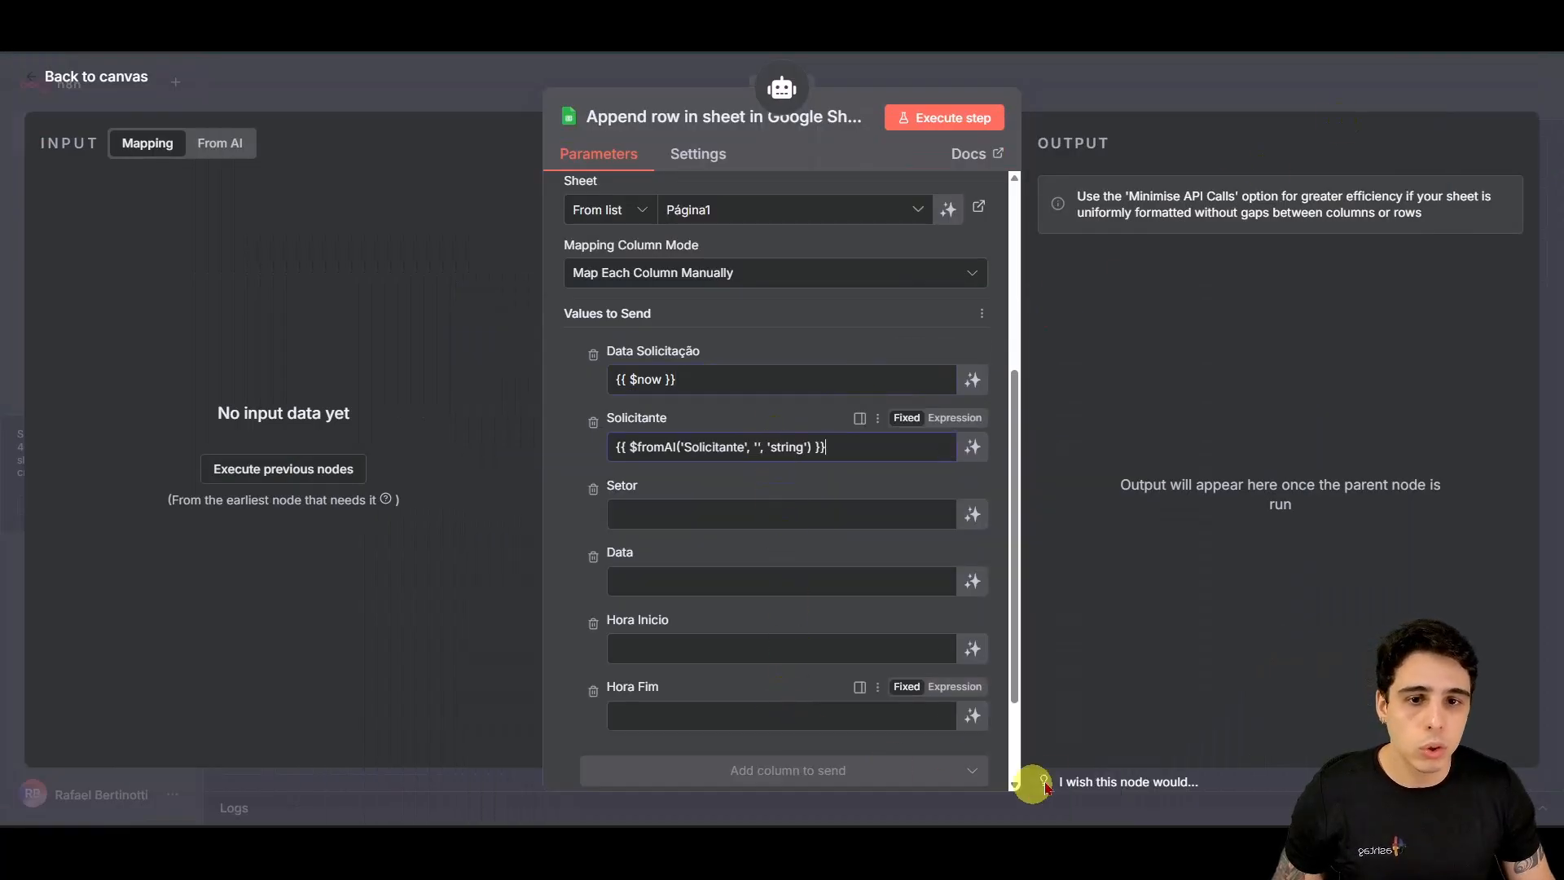
Step: Copy the Setor $fromAI formula from the Formulas document into the Setor field
{"action": "left_click", "coordinate": [750, 525]}
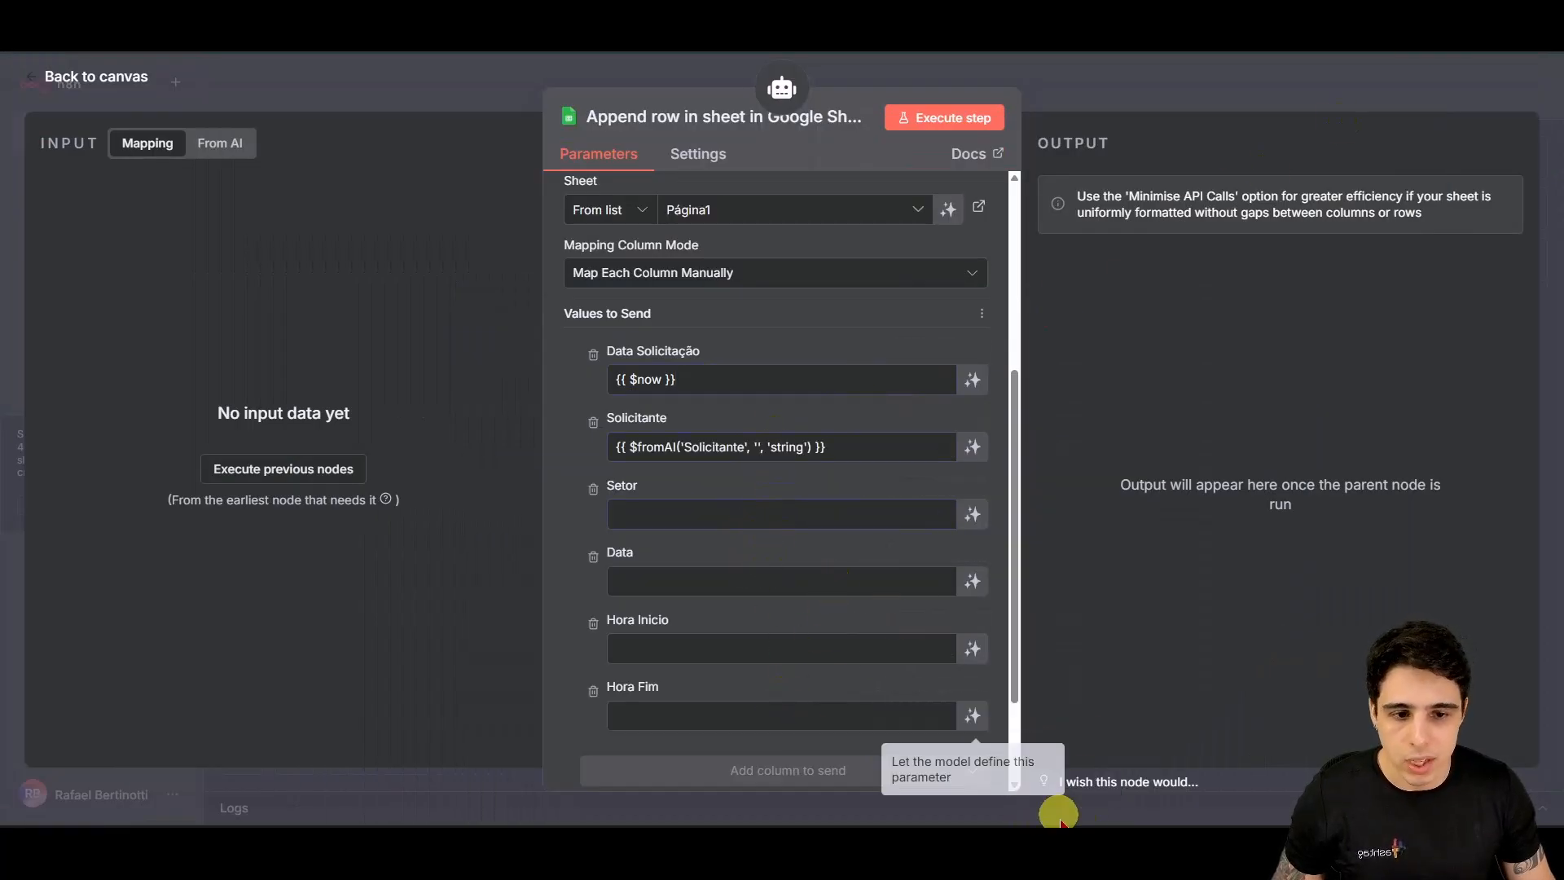
{"action": "mouse_move", "coordinate": [1062, 849]}
{"action": "left_click", "coordinate": [1009, 786]}
{"action": "left_click_drag", "start_coordinate": [725, 408], "coordinate": [548, 408]}
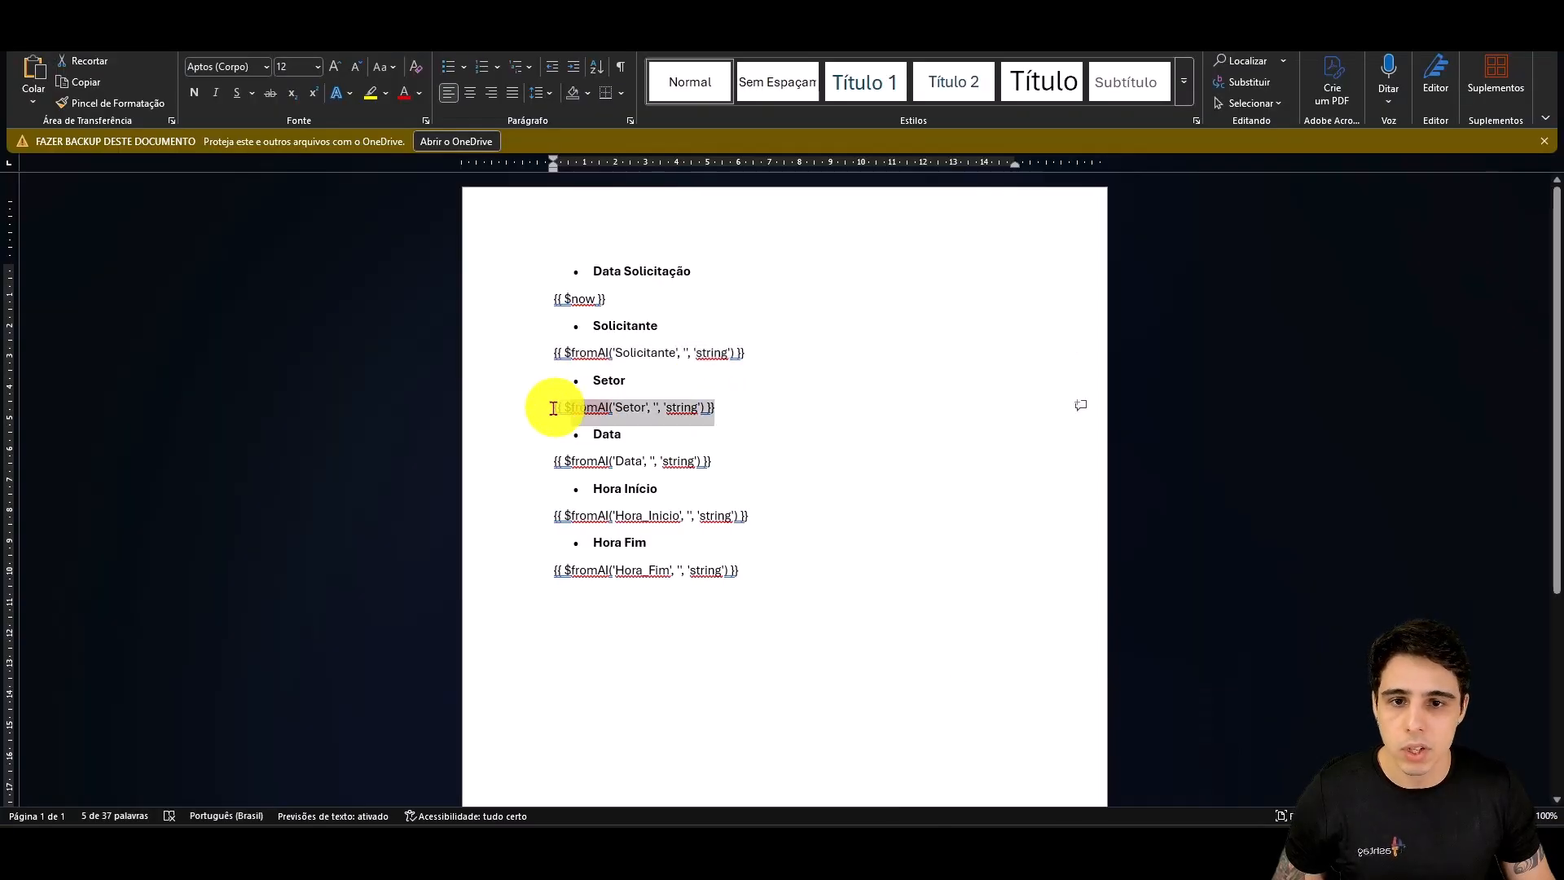
{"action": "key", "text": "ctrl+c"}
{"action": "key", "text": "alt+Tab"}
{"action": "key", "text": "ctrl+v"}
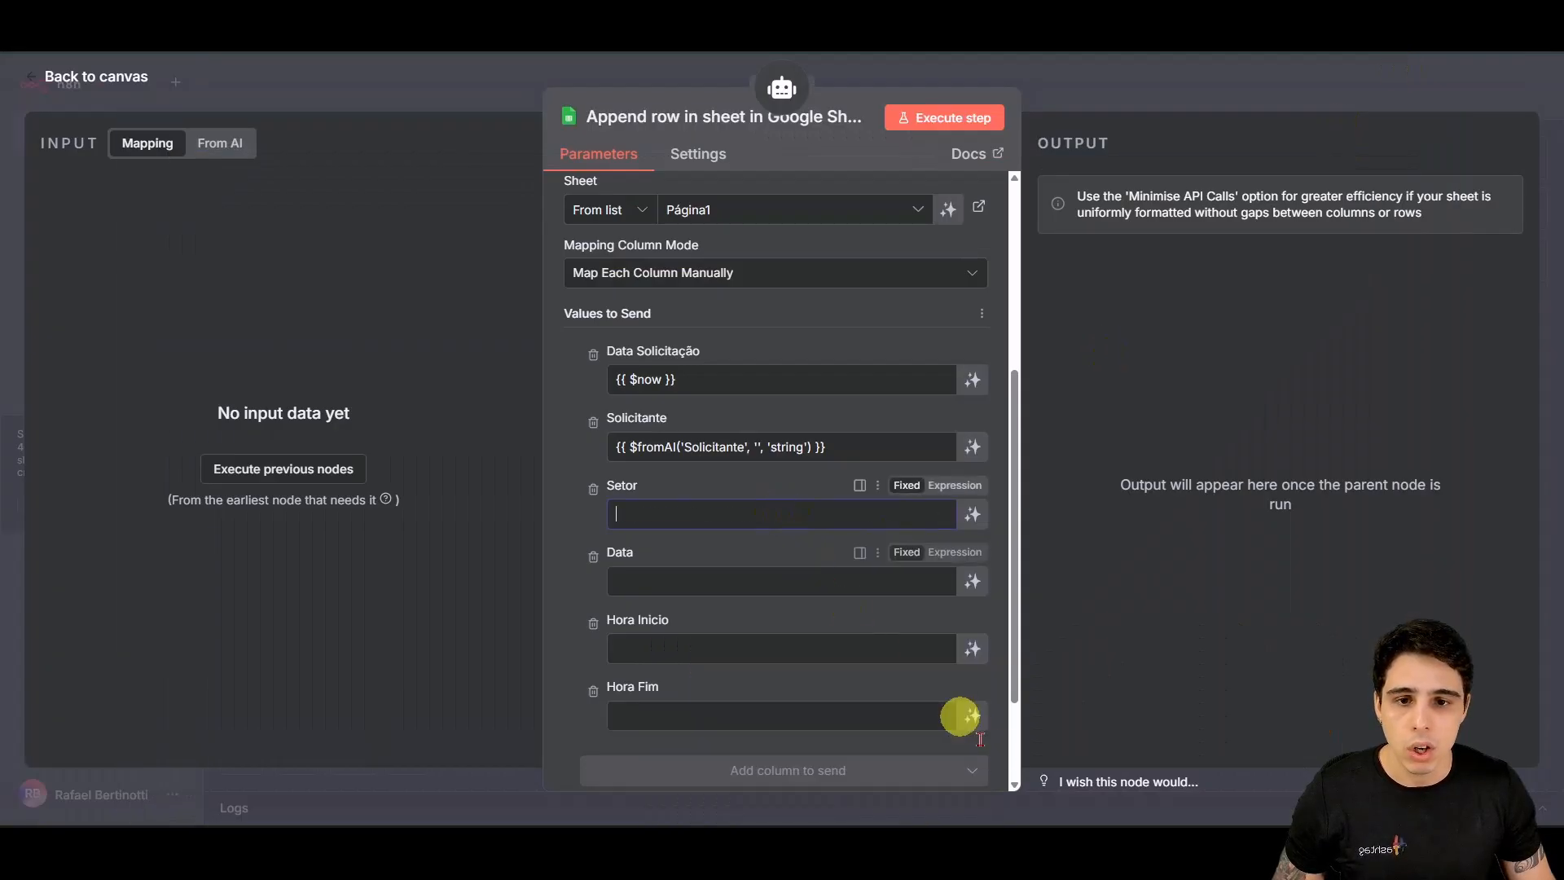
Step: Copy the Data $fromAI formula into the Data field
{"action": "mouse_move", "coordinate": [1062, 849]}
{"action": "left_click", "coordinate": [1152, 770]}
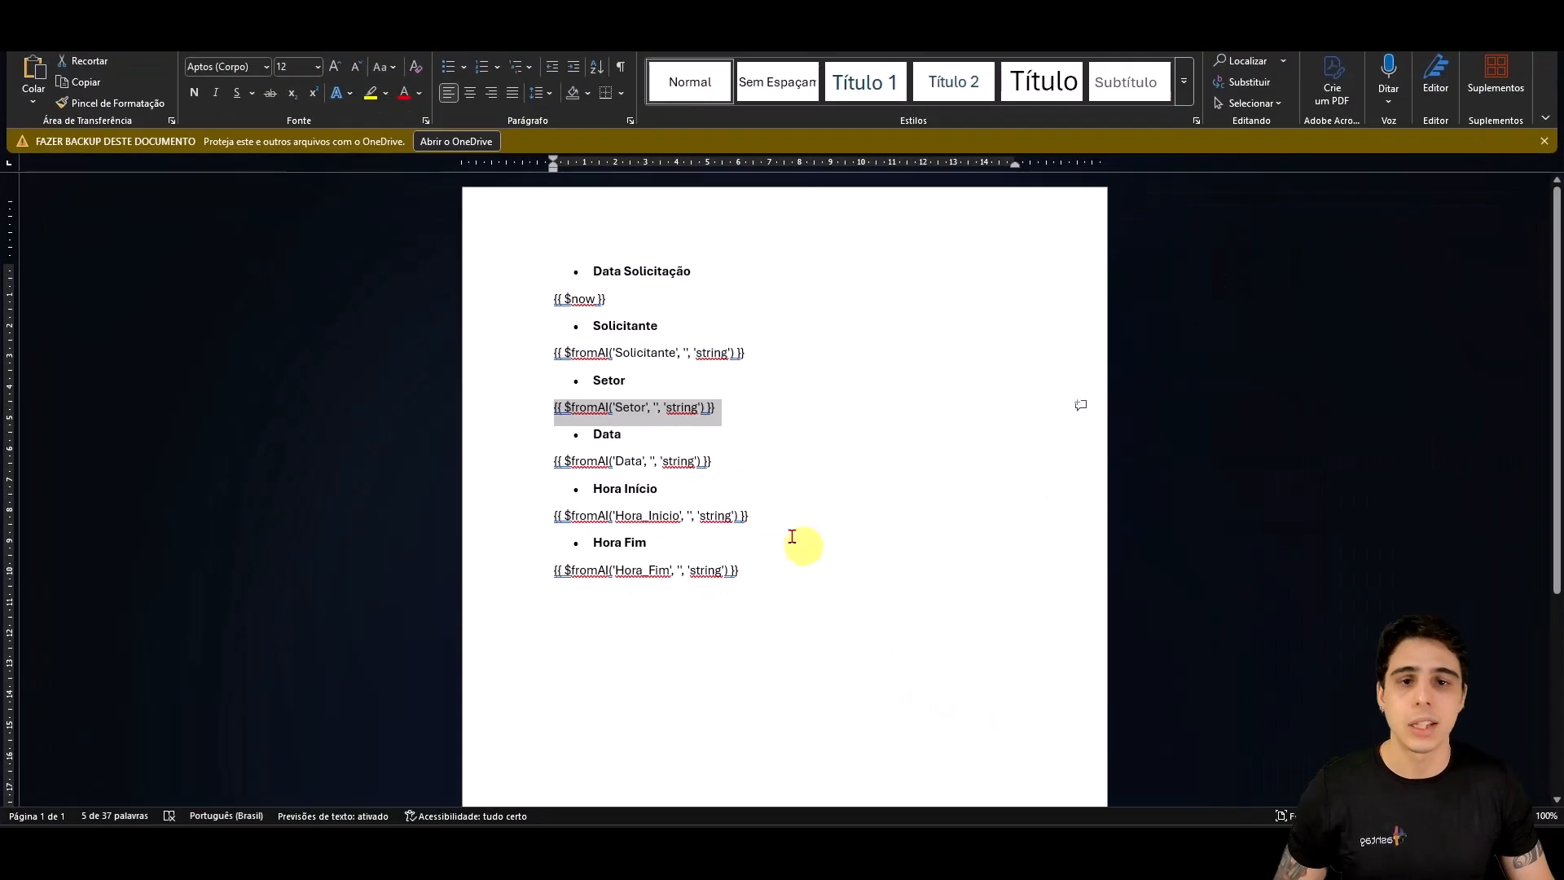
{"action": "left_click_drag", "start_coordinate": [712, 461], "coordinate": [552, 461]}
{"action": "key", "text": "ctrl+c"}
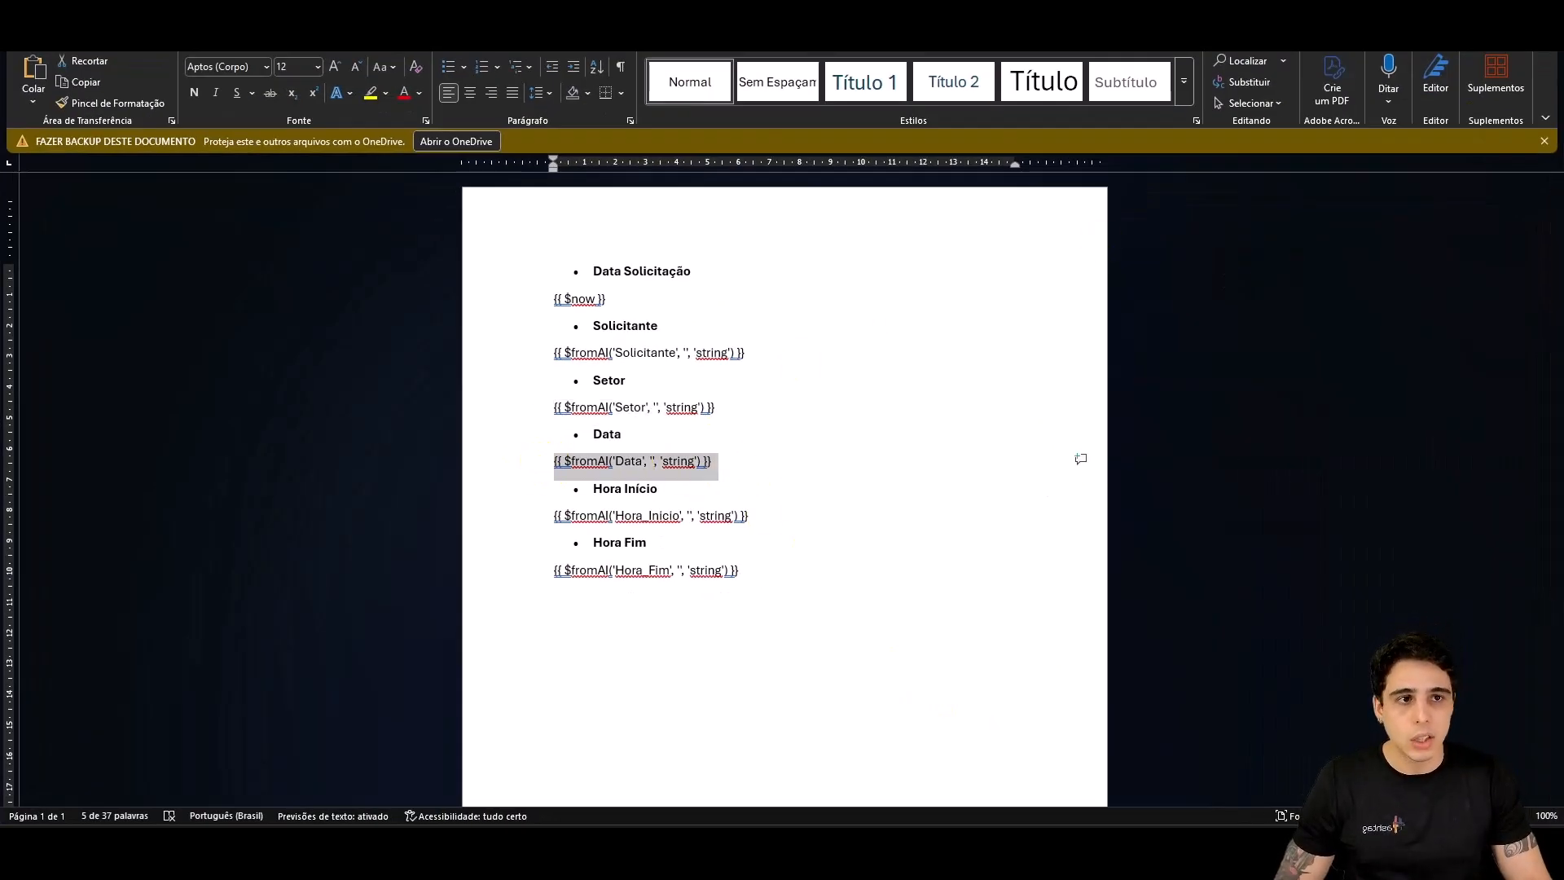
{"action": "key", "text": "alt+Tab"}
{"action": "key", "text": "ctrl+v"}
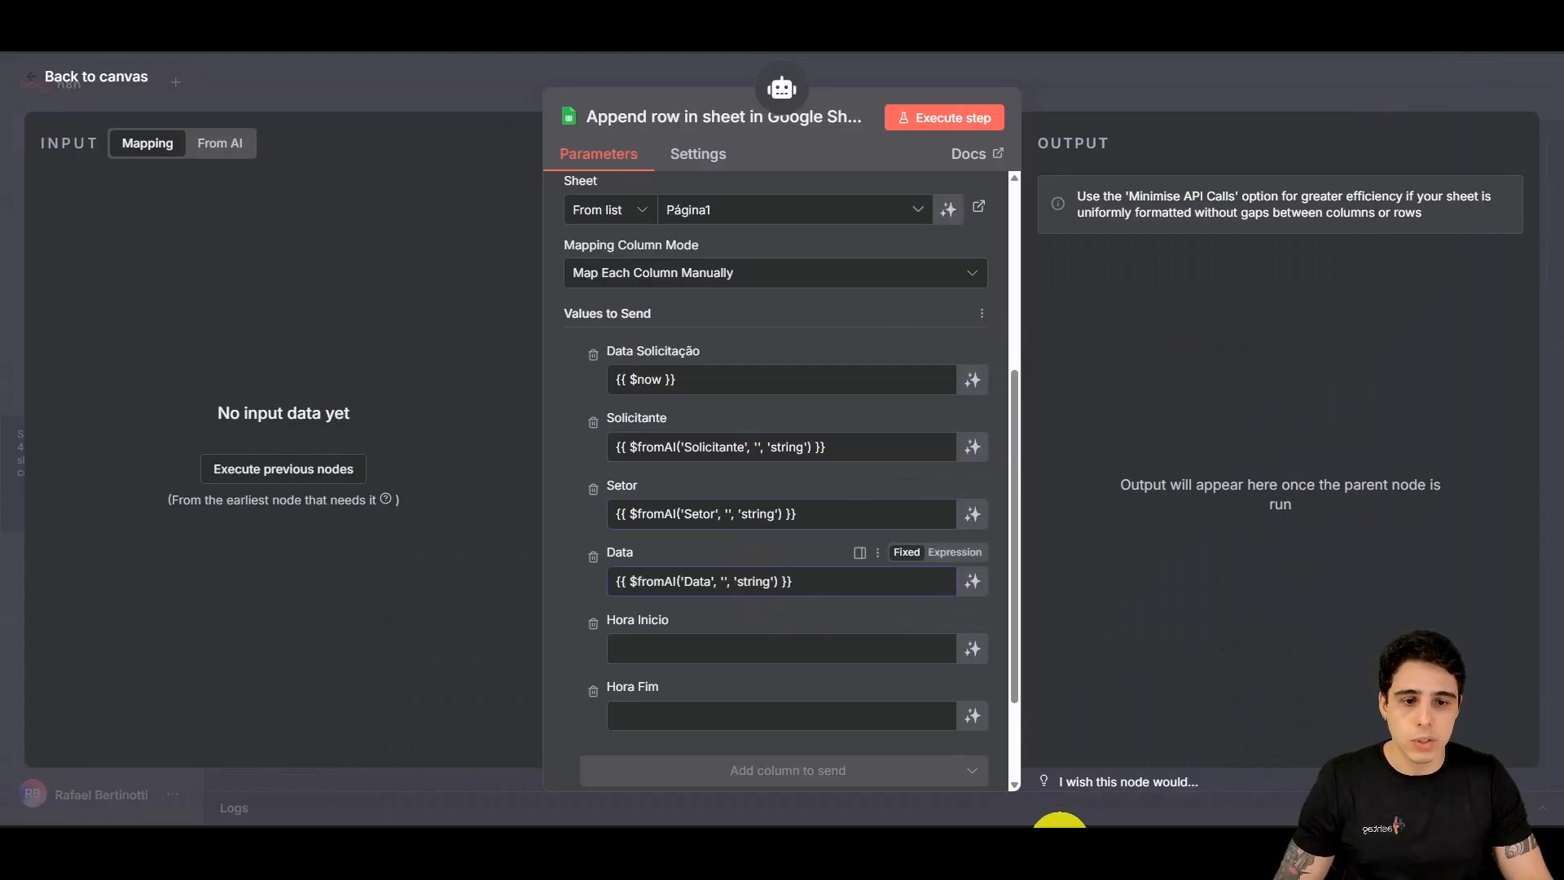
Step: Copy the Hora_Inicio $fromAI formula into the Hora Inicio field
{"action": "mouse_move", "coordinate": [1061, 847]}
{"action": "left_click", "coordinate": [1149, 766]}
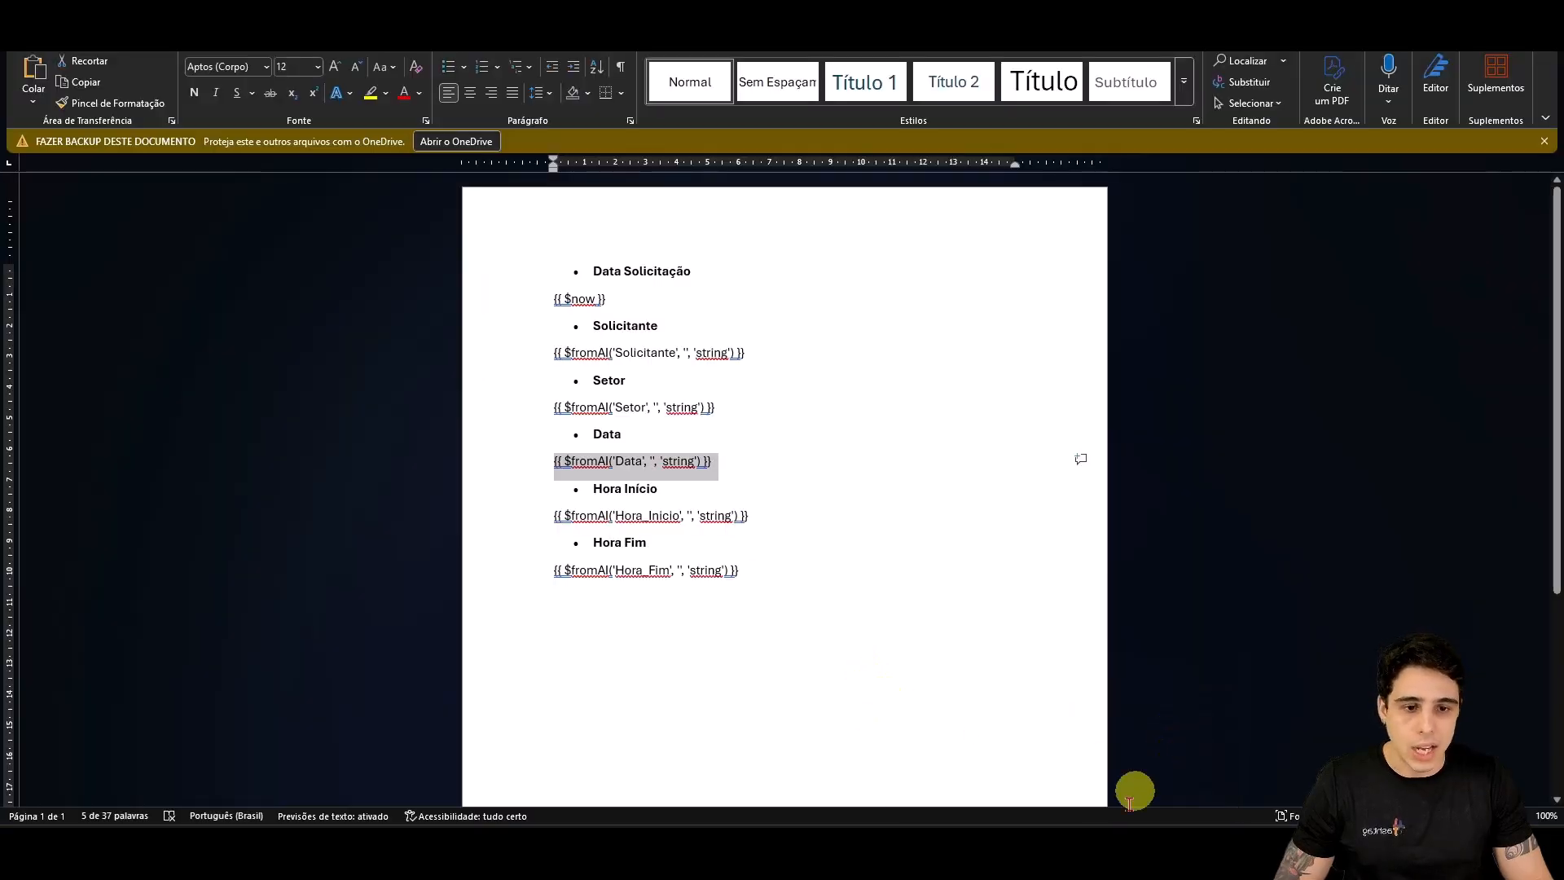
{"action": "left_click", "coordinate": [1151, 762]}
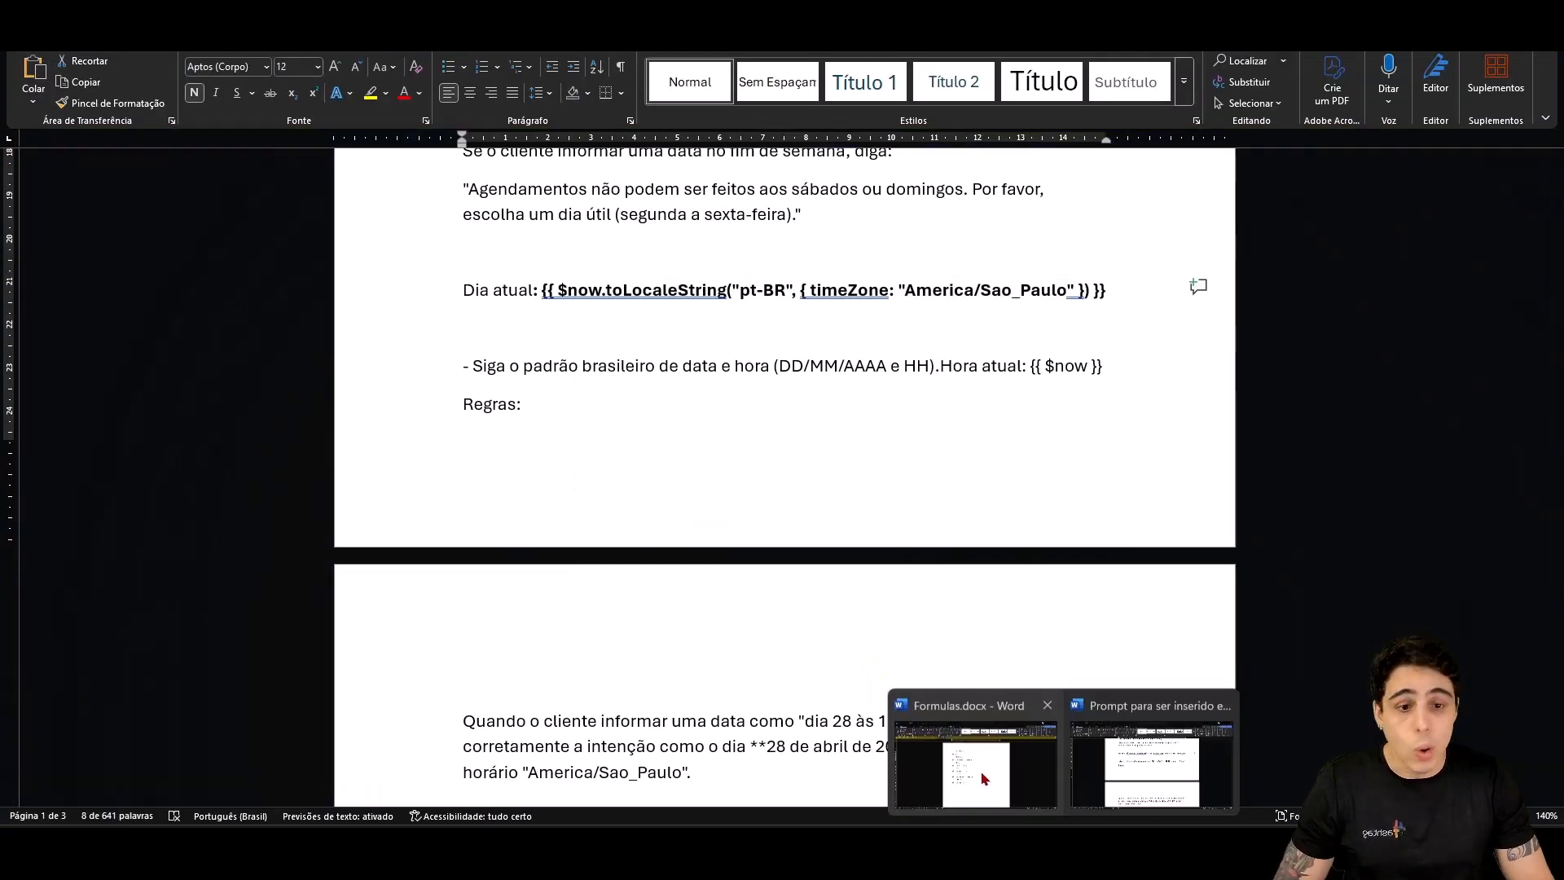
{"action": "left_click", "coordinate": [982, 778]}
{"action": "left_click", "coordinate": [709, 513]}
{"action": "left_click", "coordinate": [756, 515]}
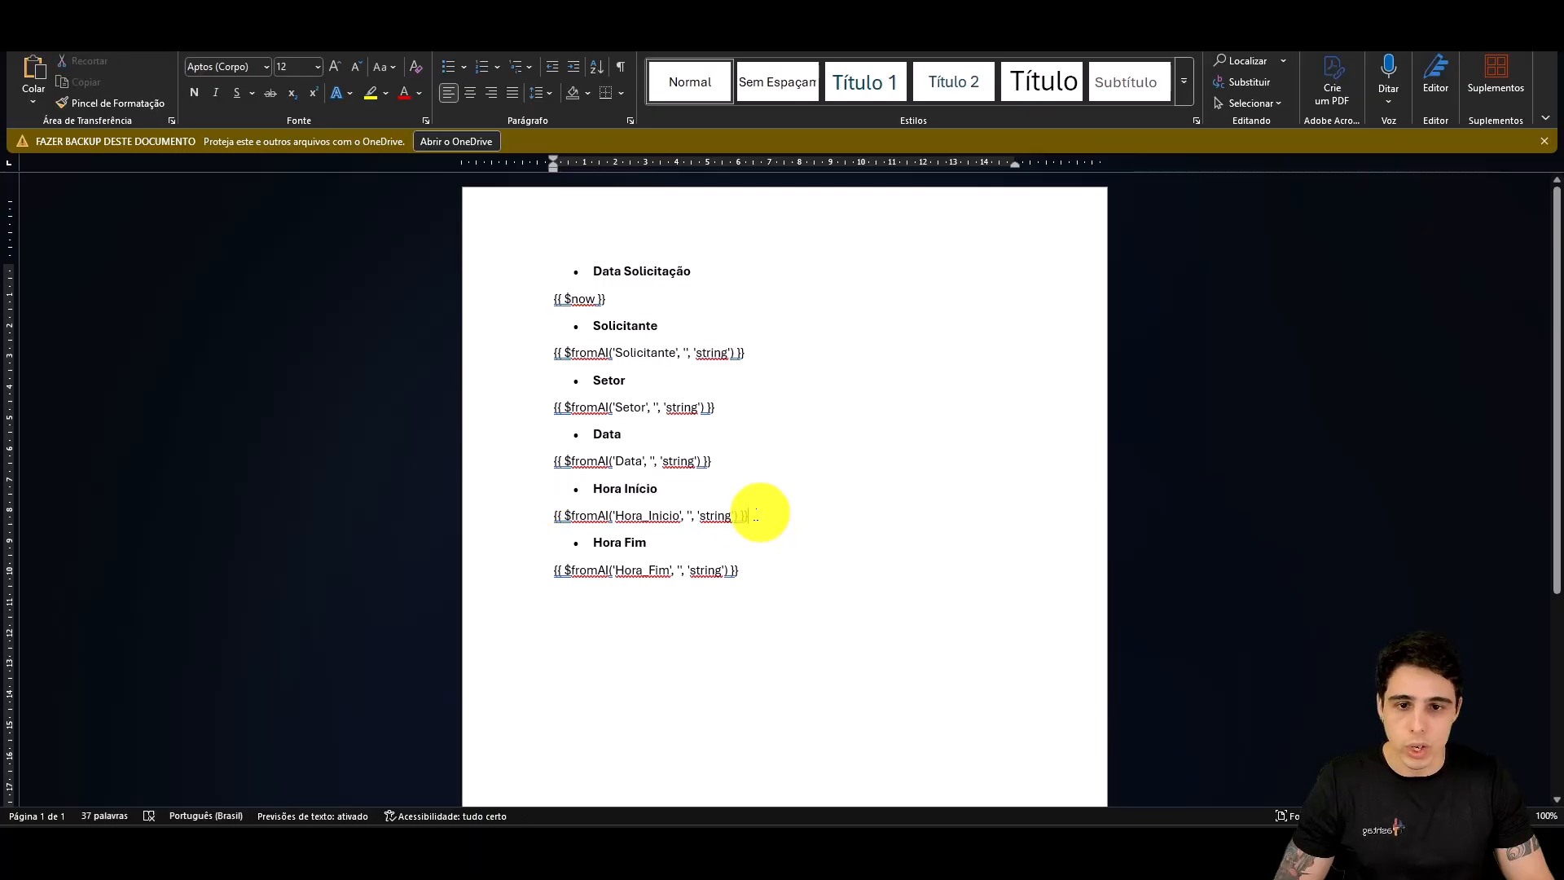
{"action": "left_click_drag", "start_coordinate": [757, 515], "coordinate": [514, 517]}
{"action": "mouse_move", "coordinate": [741, 848]}
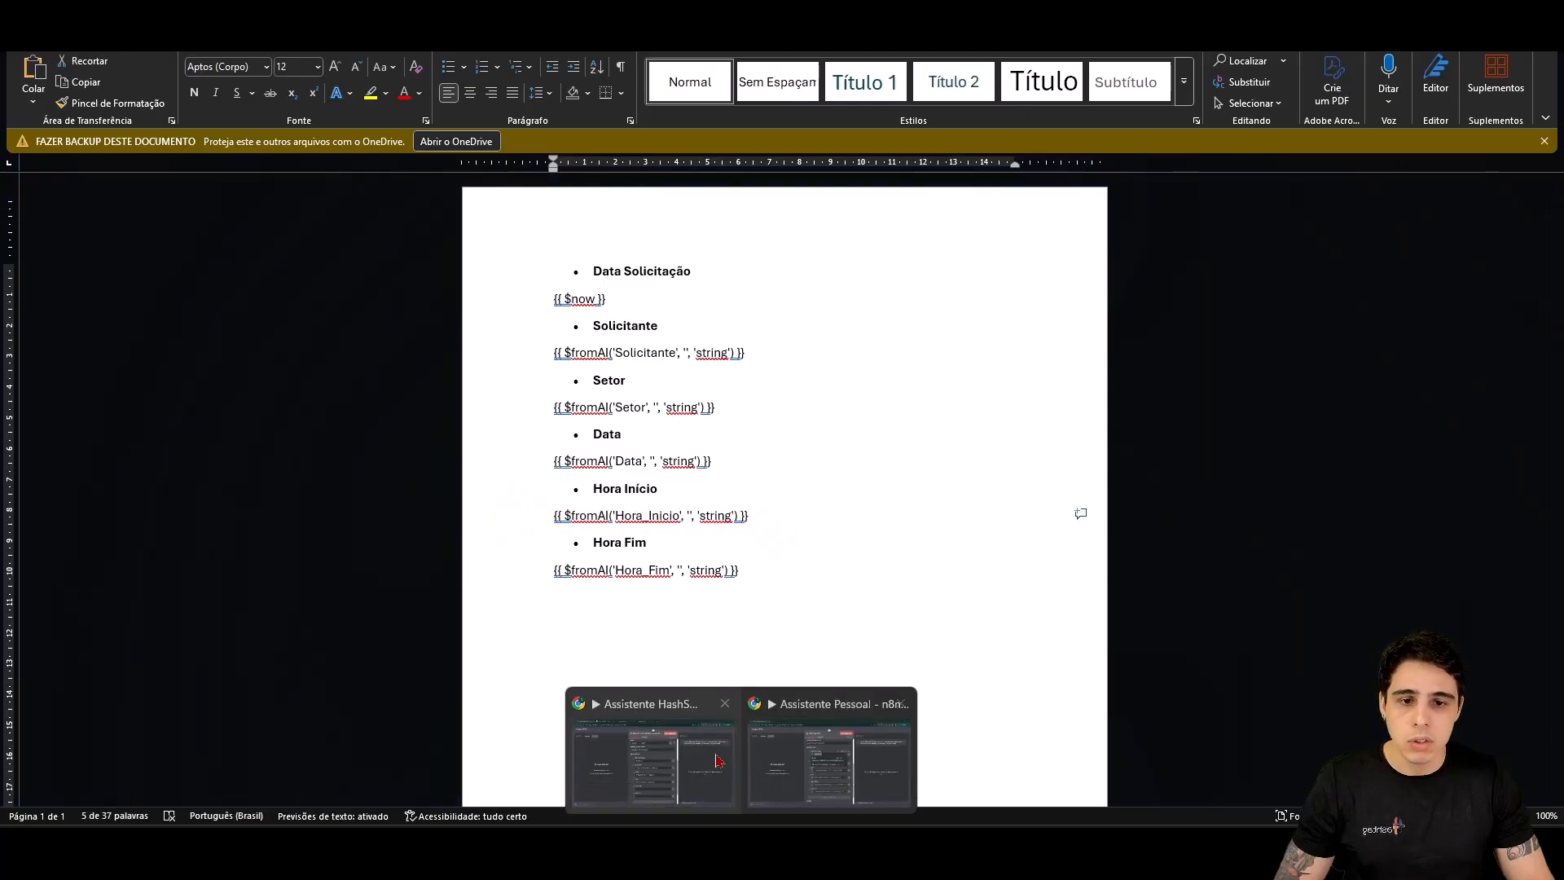
{"action": "left_click", "coordinate": [718, 760]}
{"action": "left_click", "coordinate": [706, 649]}
{"action": "key", "text": "ctrl+v"}
Step: Copy the Hora_Fim $fromAI formula into the Hora Fim field
{"action": "mouse_move", "coordinate": [1061, 847]}
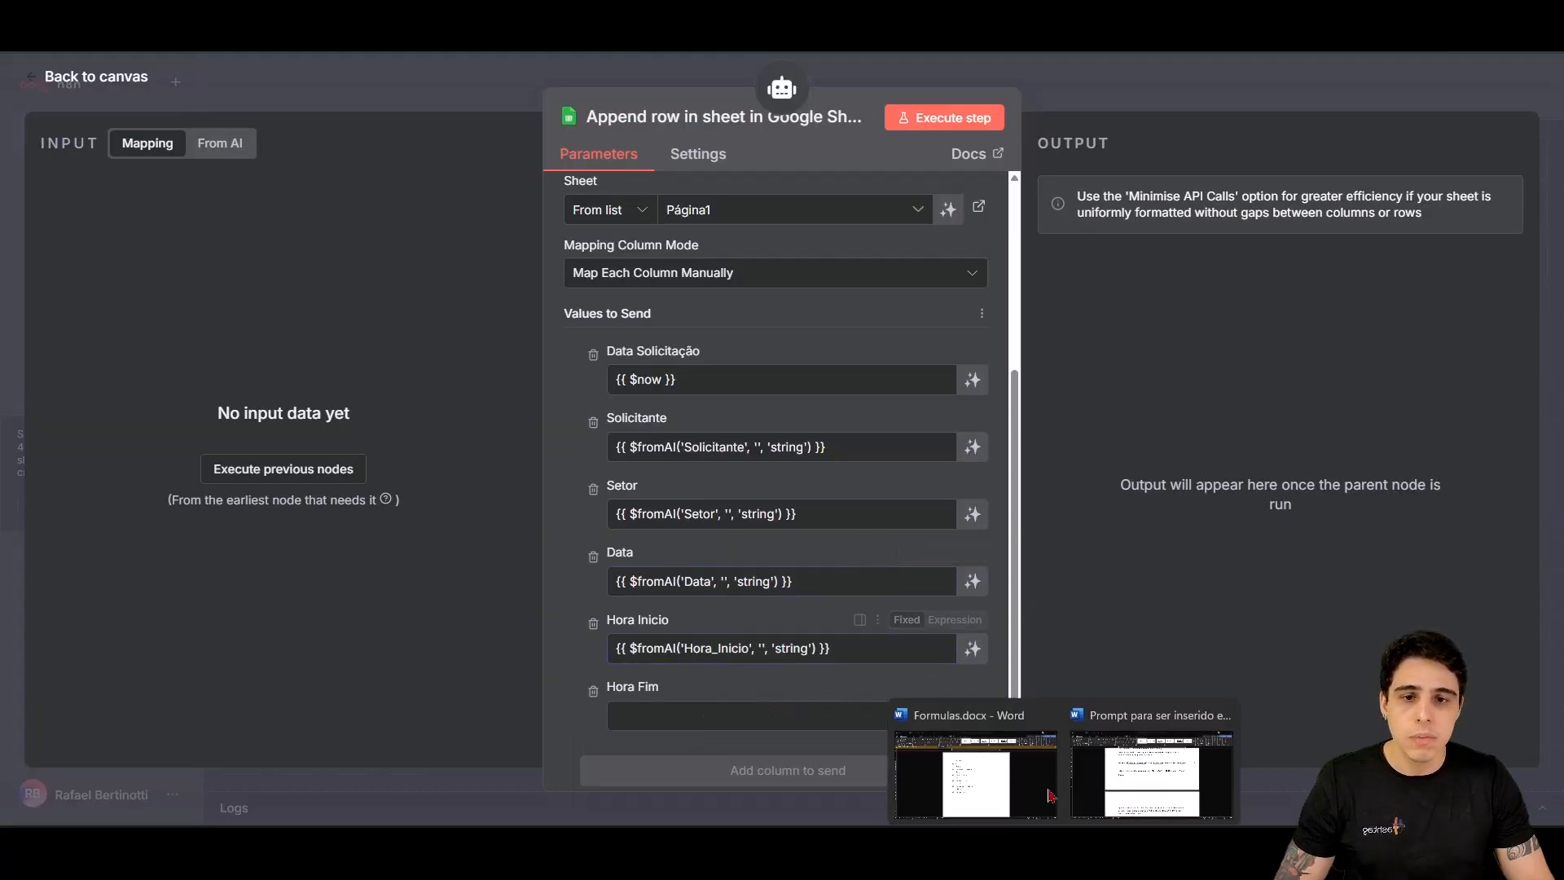
{"action": "left_click", "coordinate": [1051, 794]}
{"action": "left_click_drag", "start_coordinate": [758, 571], "coordinate": [495, 565]}
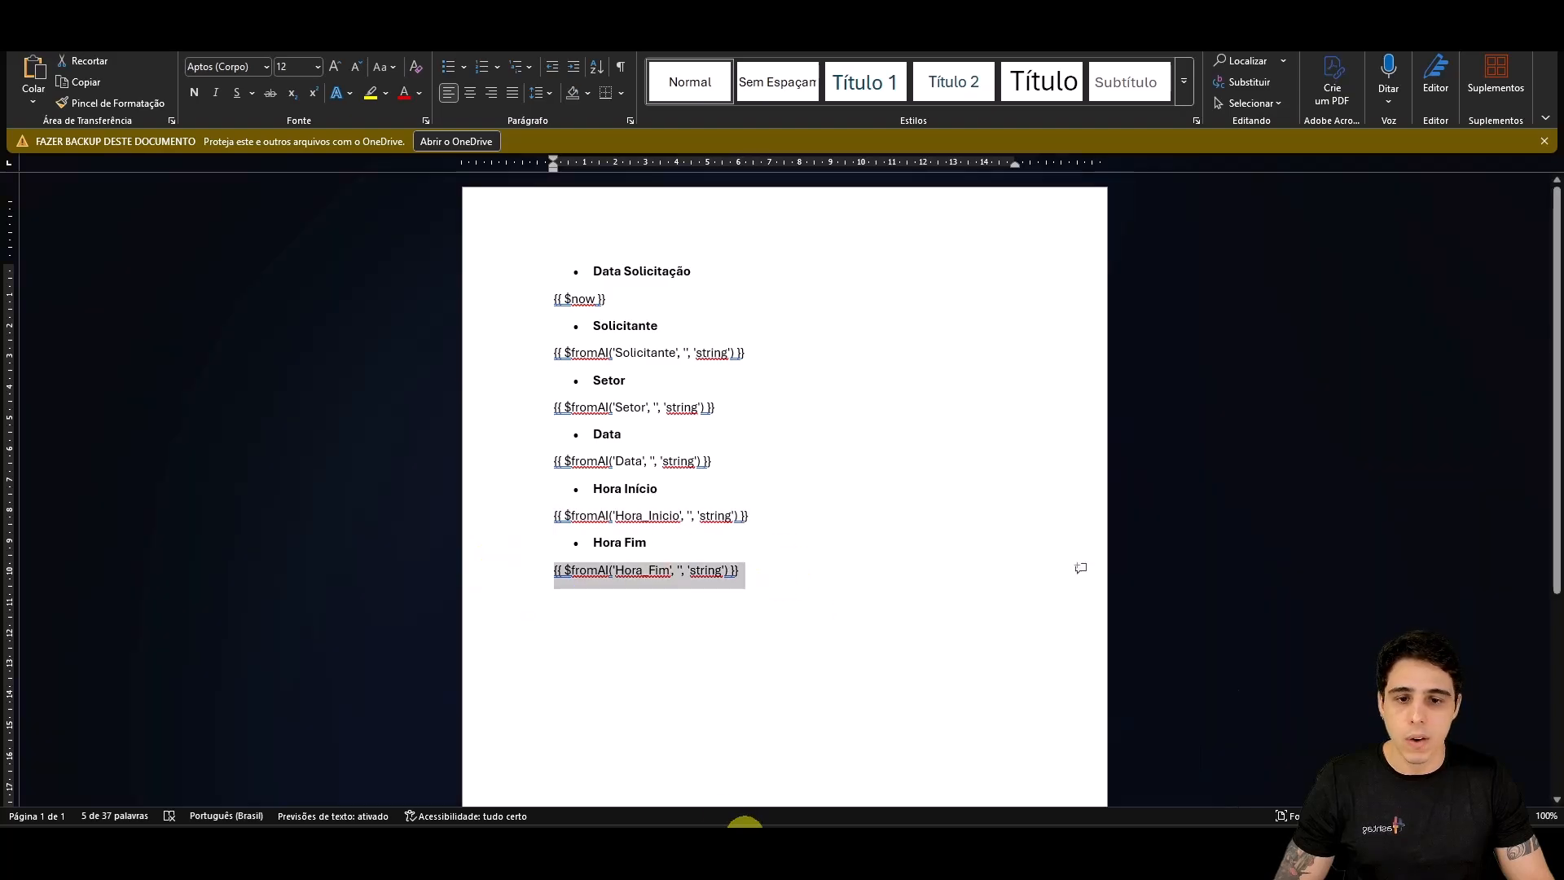
{"action": "key", "text": "ctrl+c"}
{"action": "mouse_move", "coordinate": [743, 847]}
{"action": "left_click", "coordinate": [668, 754]}
{"action": "left_click", "coordinate": [709, 716]}
{"action": "key", "text": "ctrl+v"}
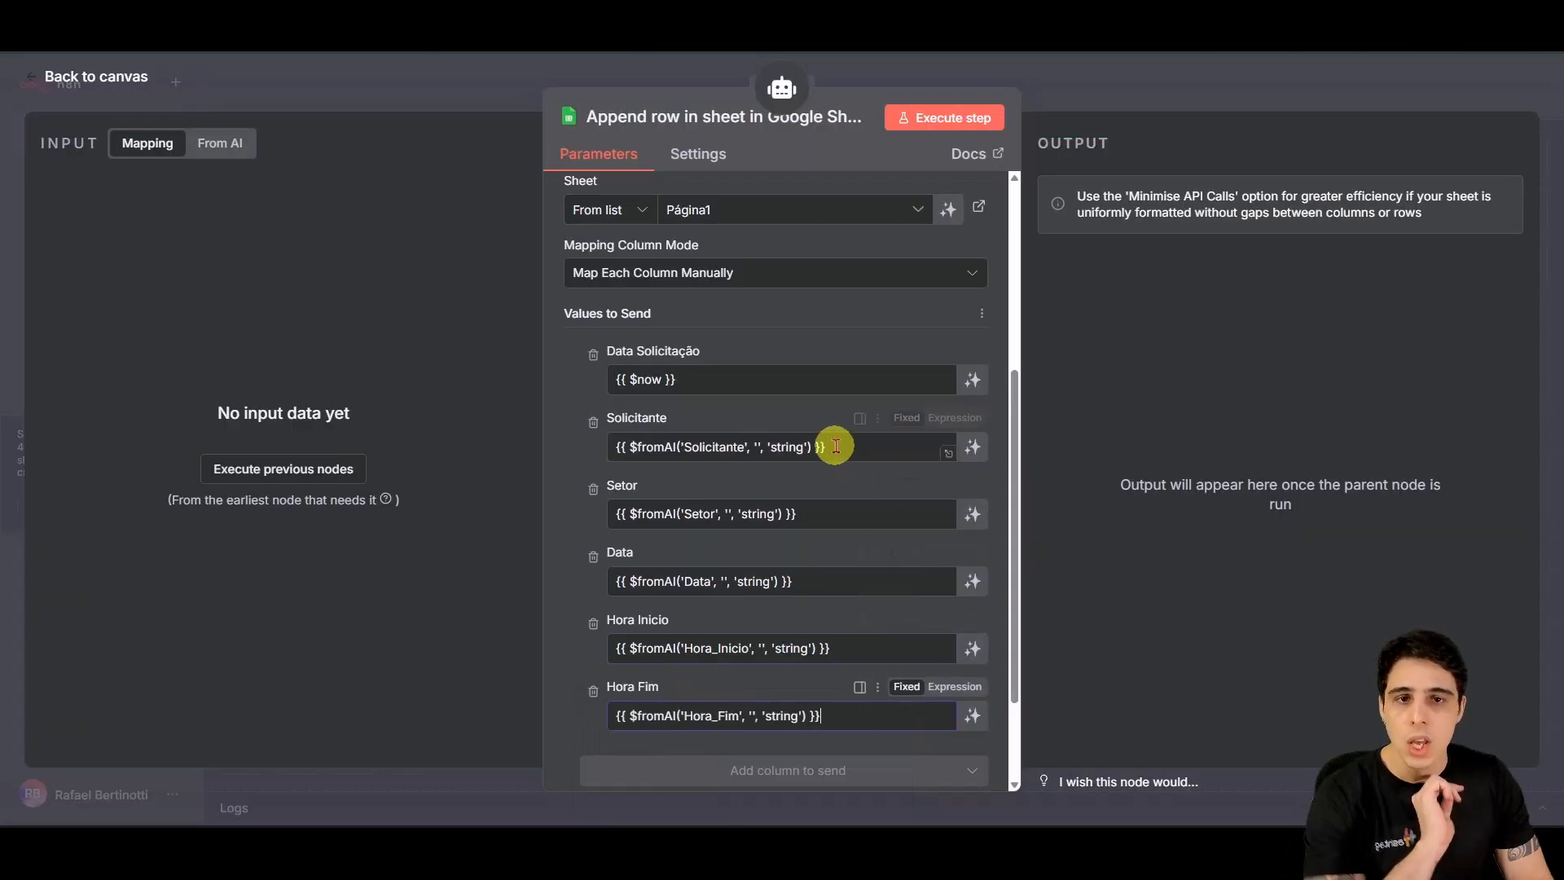
{"action": "scroll", "coordinate": [843, 489], "scroll_direction": "down", "scroll_amount": 2}
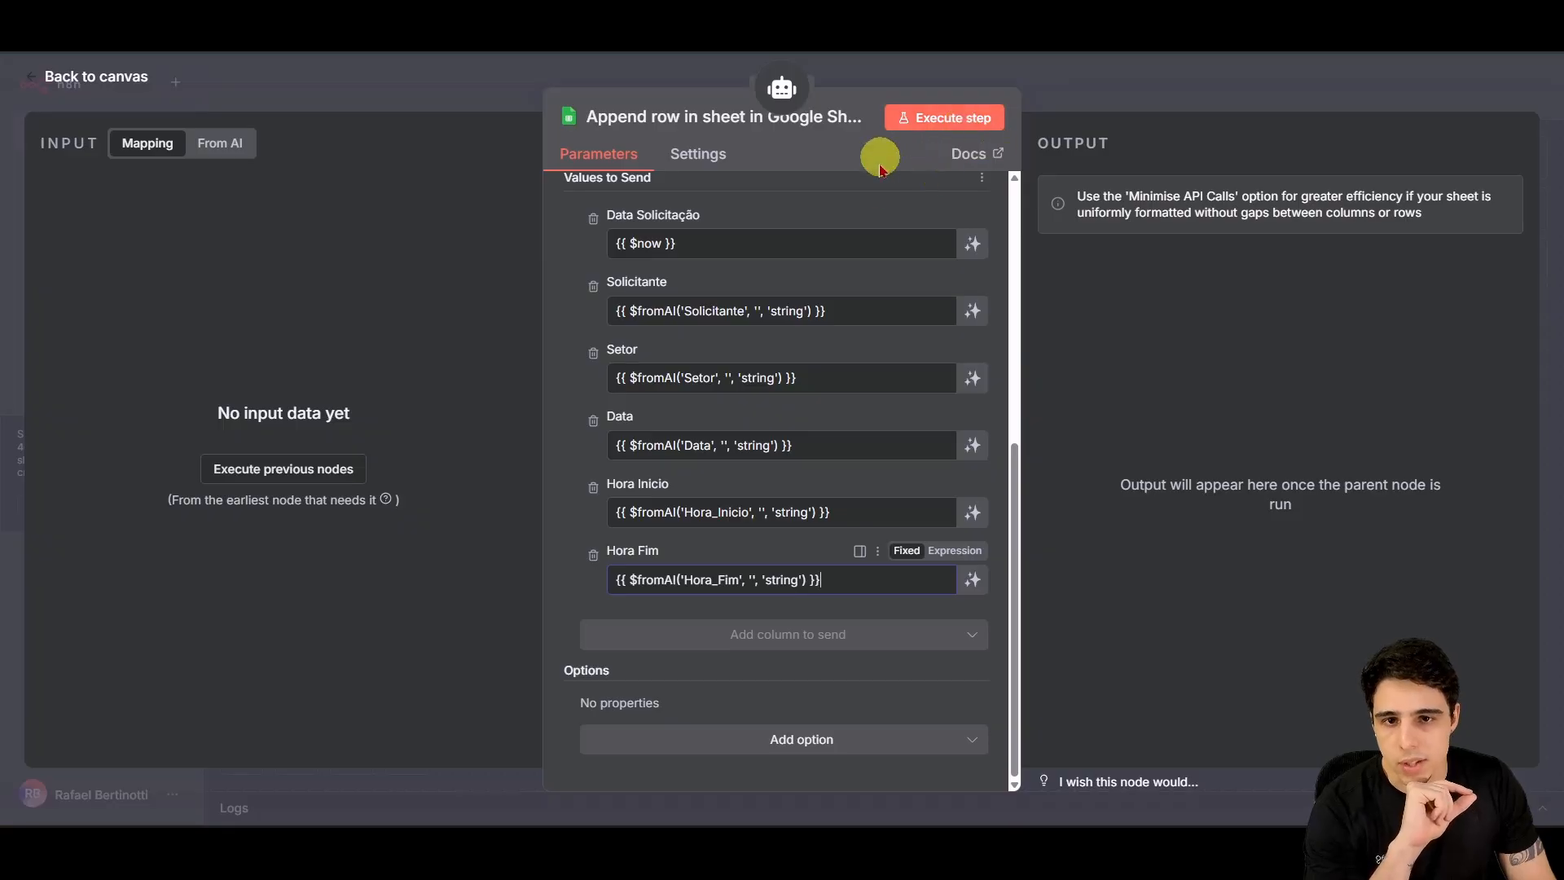
Step: Execute the Append row step and begin filling the Solicitante field in the test dialog
{"action": "left_click", "coordinate": [931, 121]}
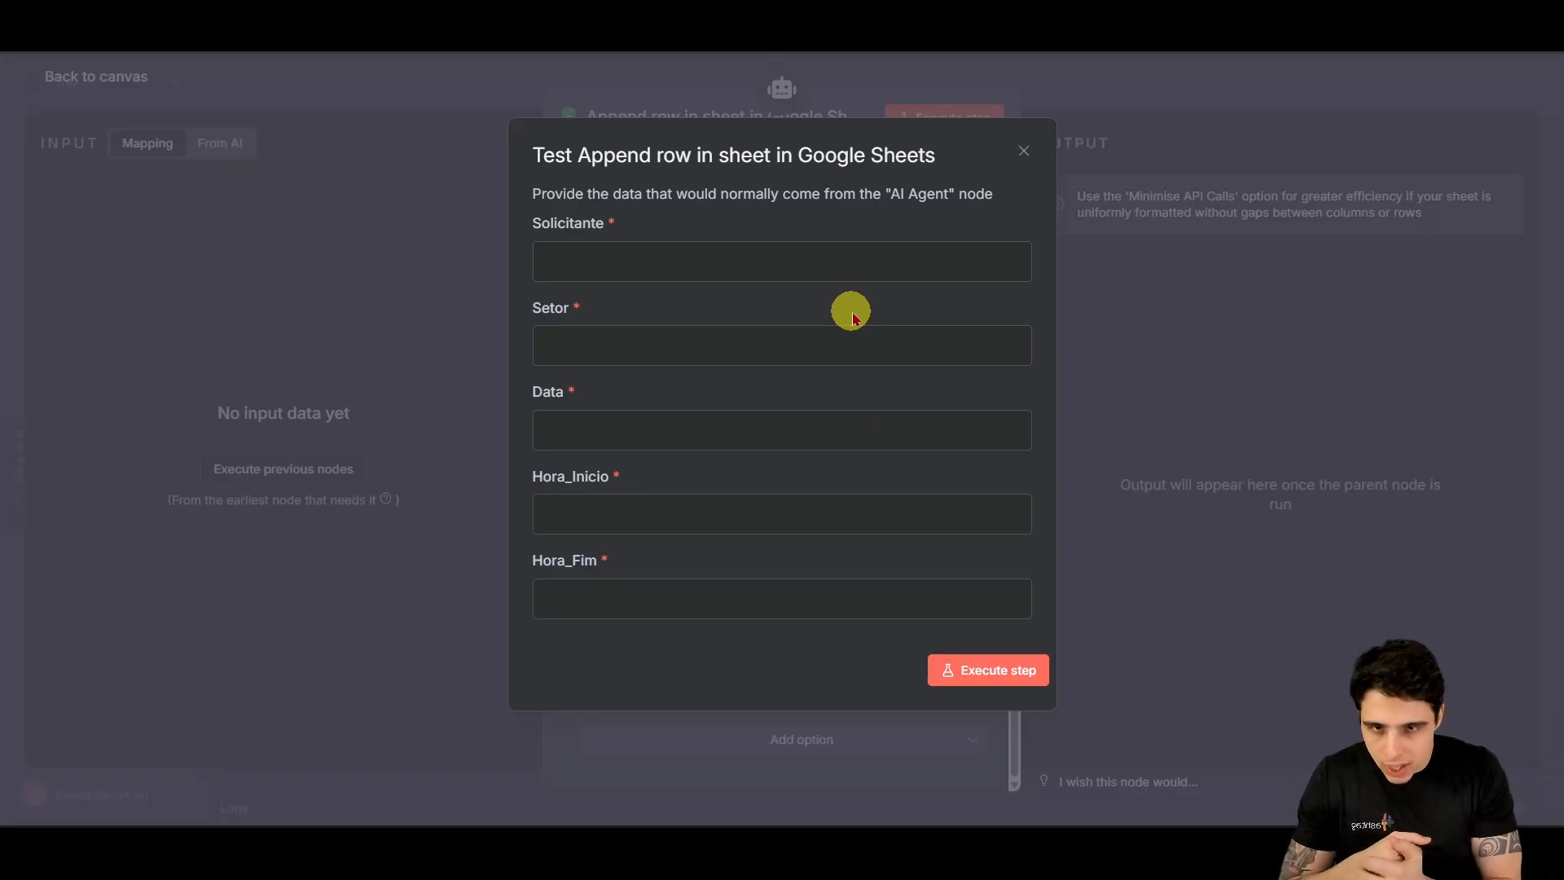
{"action": "left_click", "coordinate": [793, 273]}
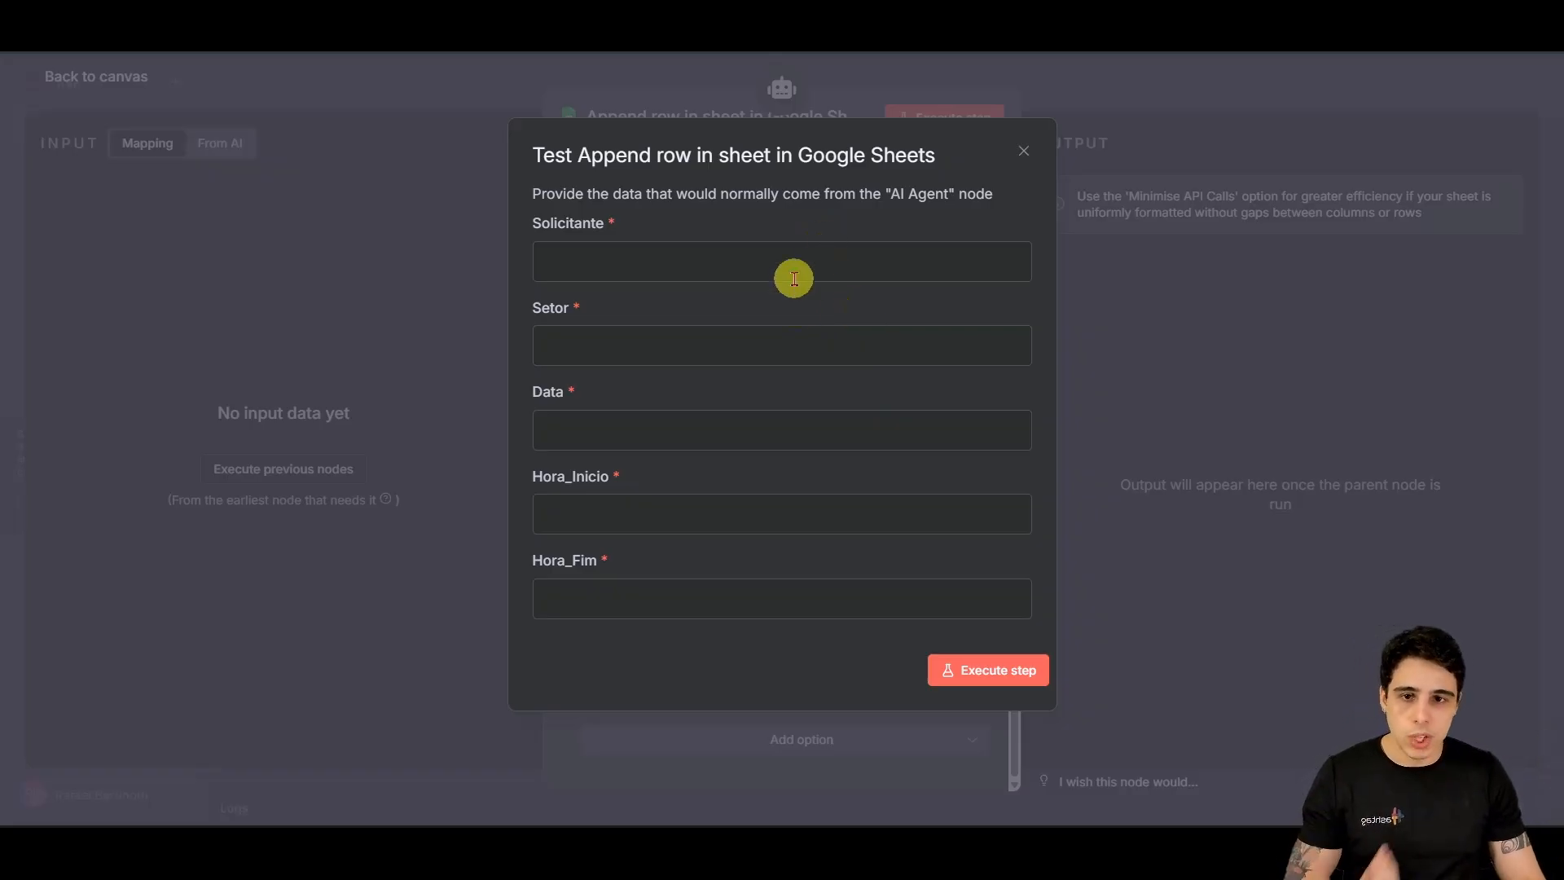
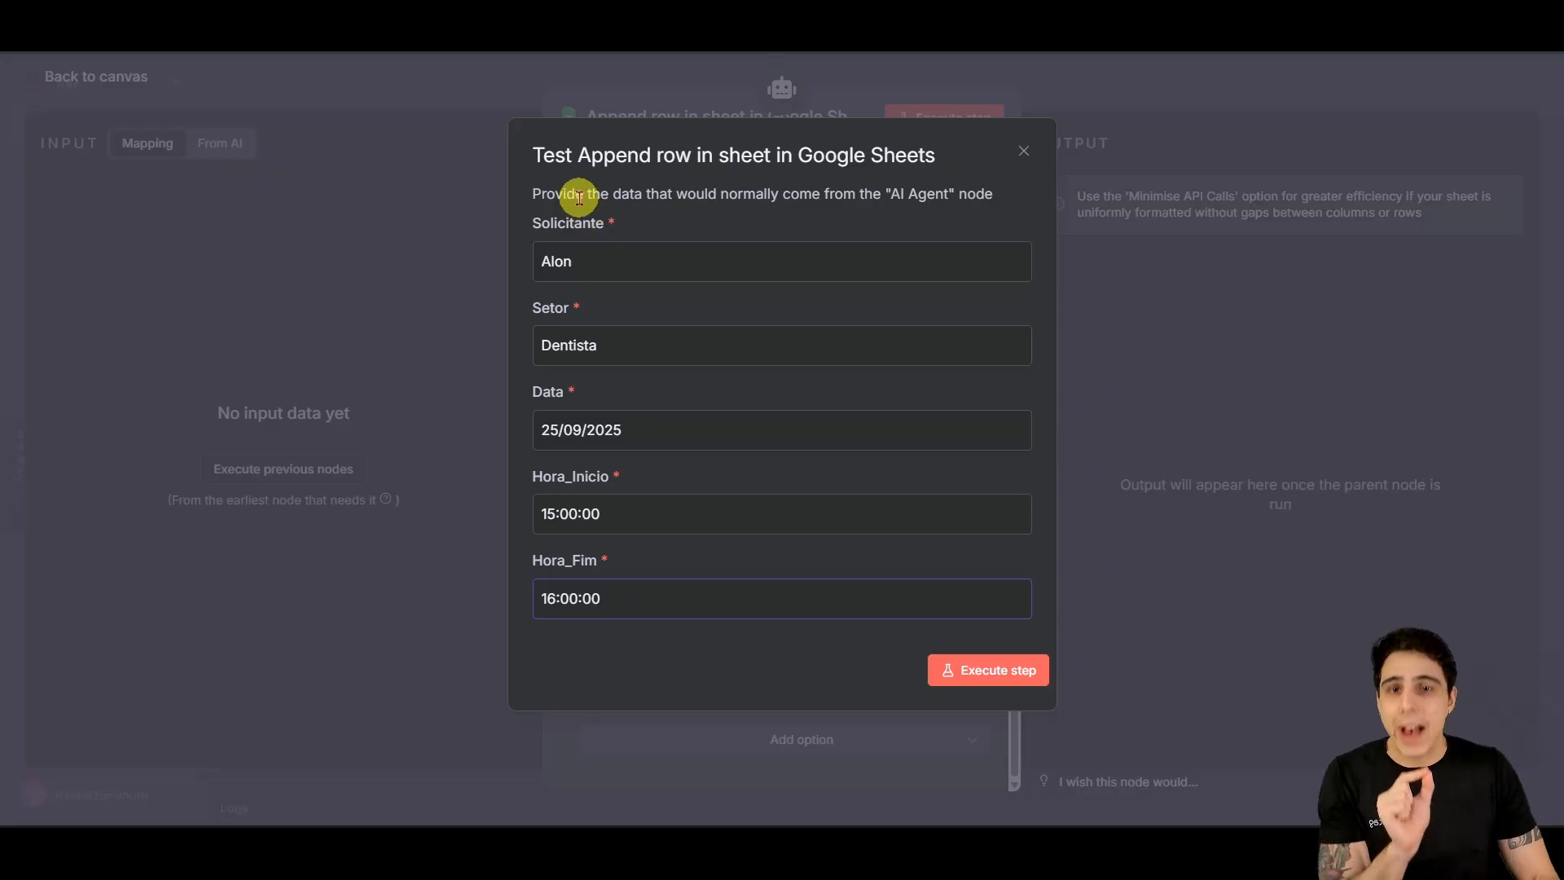
Step: Run the Append row test with a Dentista appointment on 25/09/2025, 15:00:00–16:00:00
{"action": "left_click_drag", "start_coordinate": [722, 194], "coordinate": [838, 226]}
{"action": "left_click", "coordinate": [839, 227]}
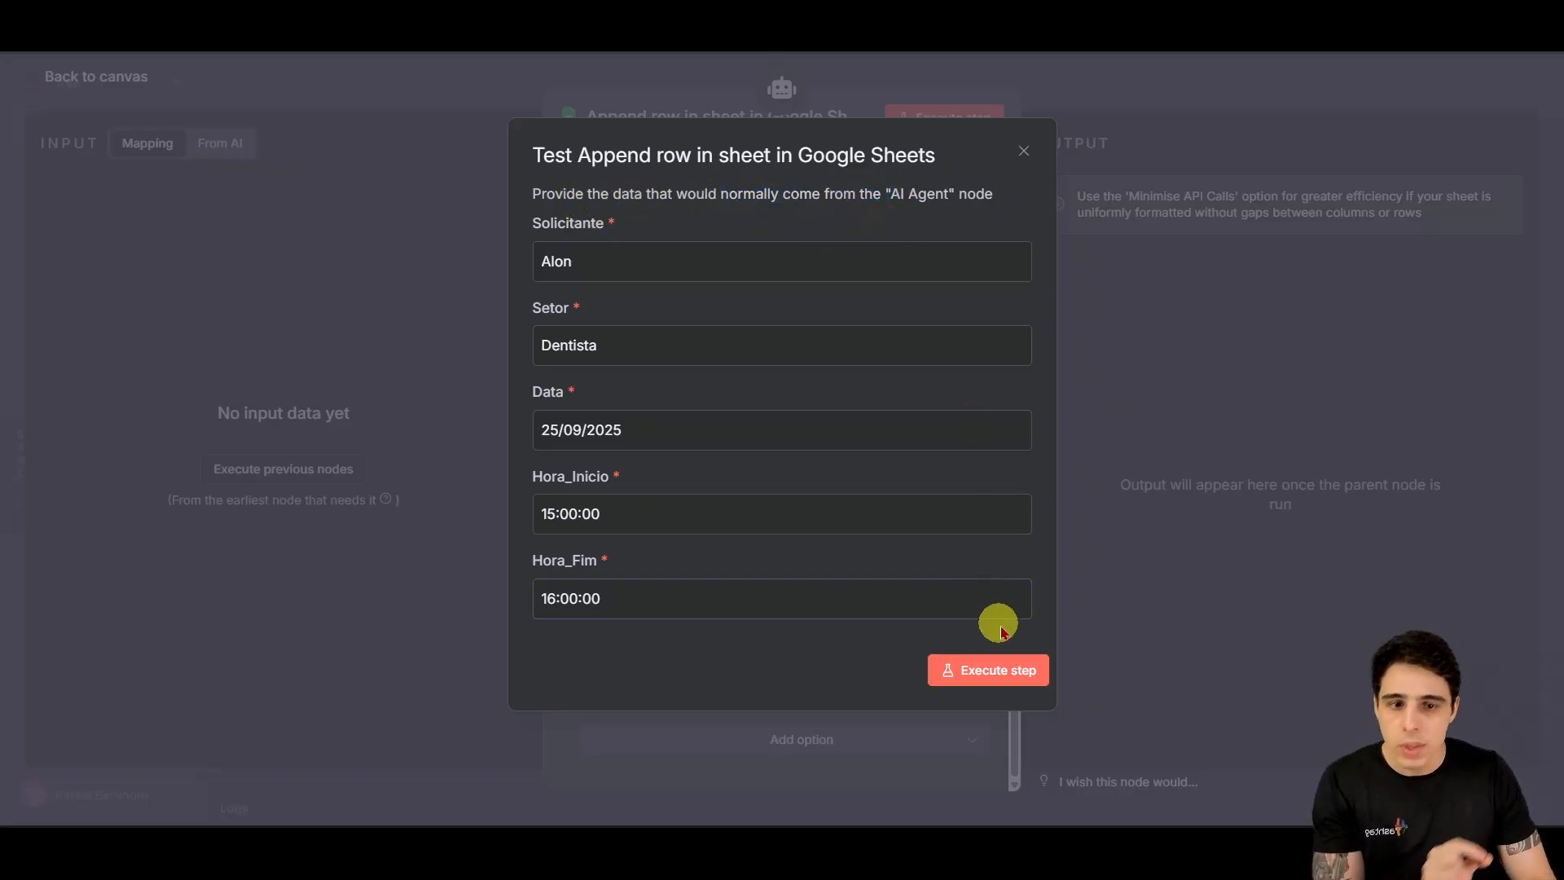
{"action": "left_click", "coordinate": [985, 672]}
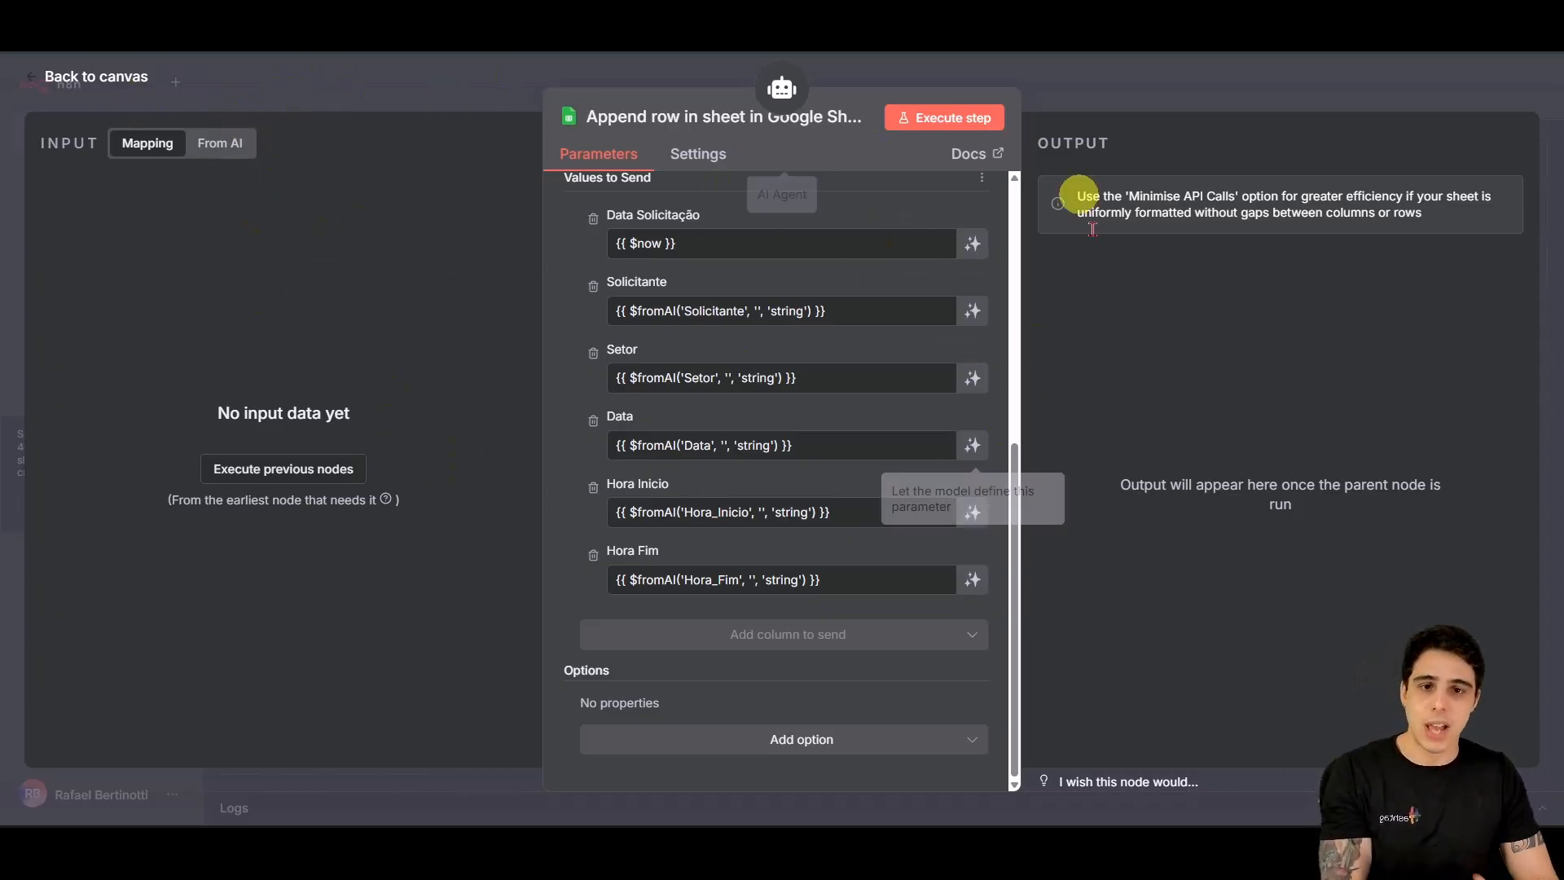
Step: Spread out the Google Sheets, Get many events and Create an event tool nodes on the canvas
{"action": "left_click", "coordinate": [97, 76]}
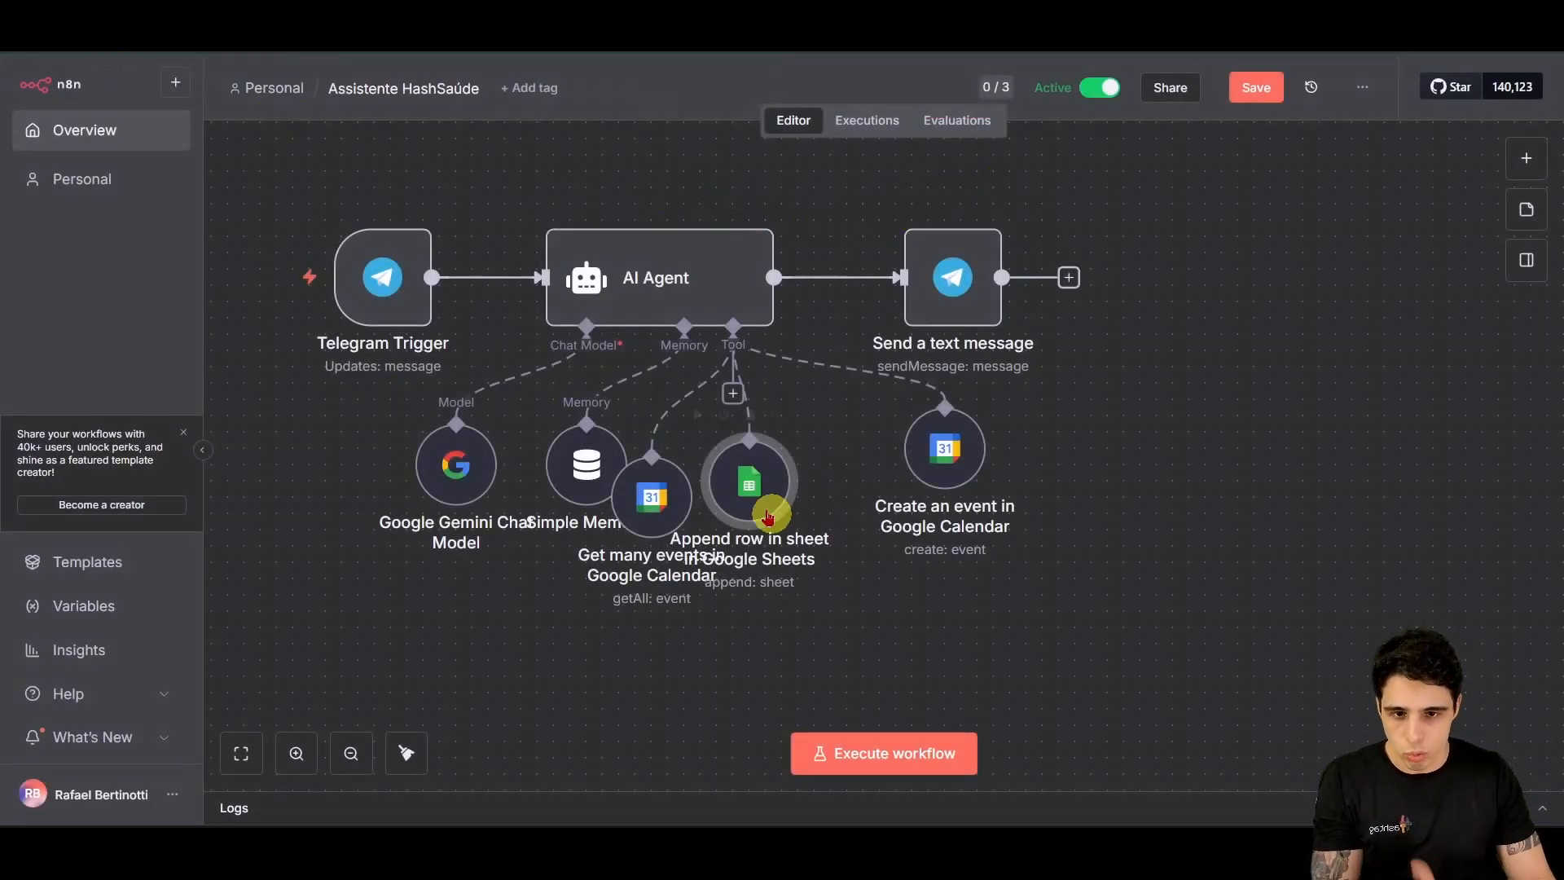
{"action": "left_click_drag", "start_coordinate": [768, 515], "coordinate": [831, 514]}
{"action": "left_click_drag", "start_coordinate": [656, 506], "coordinate": [704, 491]}
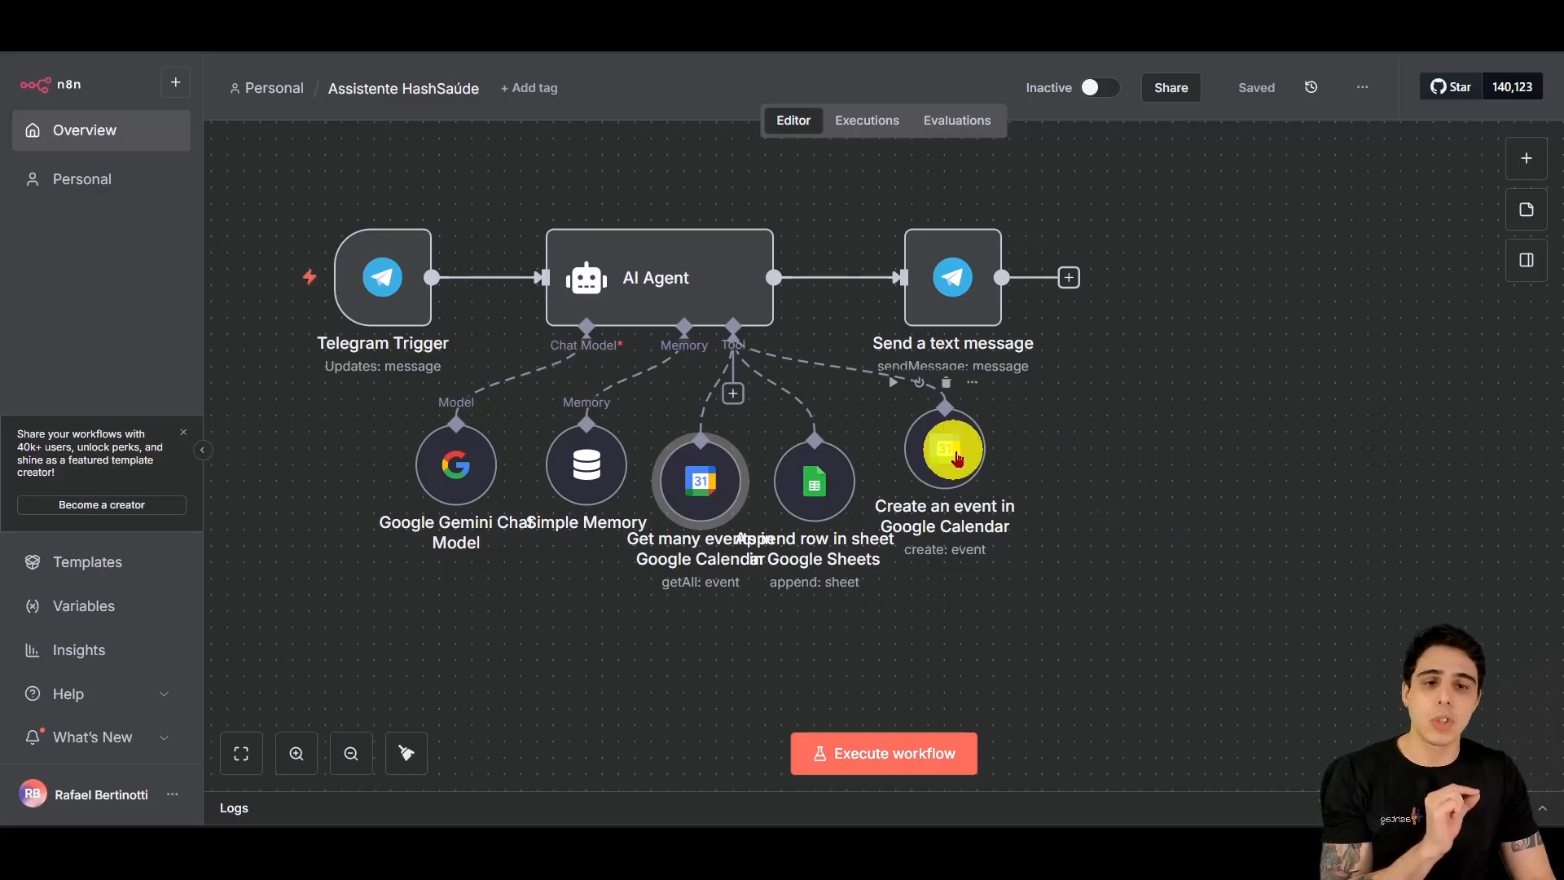
{"action": "left_click_drag", "start_coordinate": [953, 448], "coordinate": [1132, 448]}
{"action": "left_click_drag", "start_coordinate": [825, 481], "coordinate": [907, 479]}
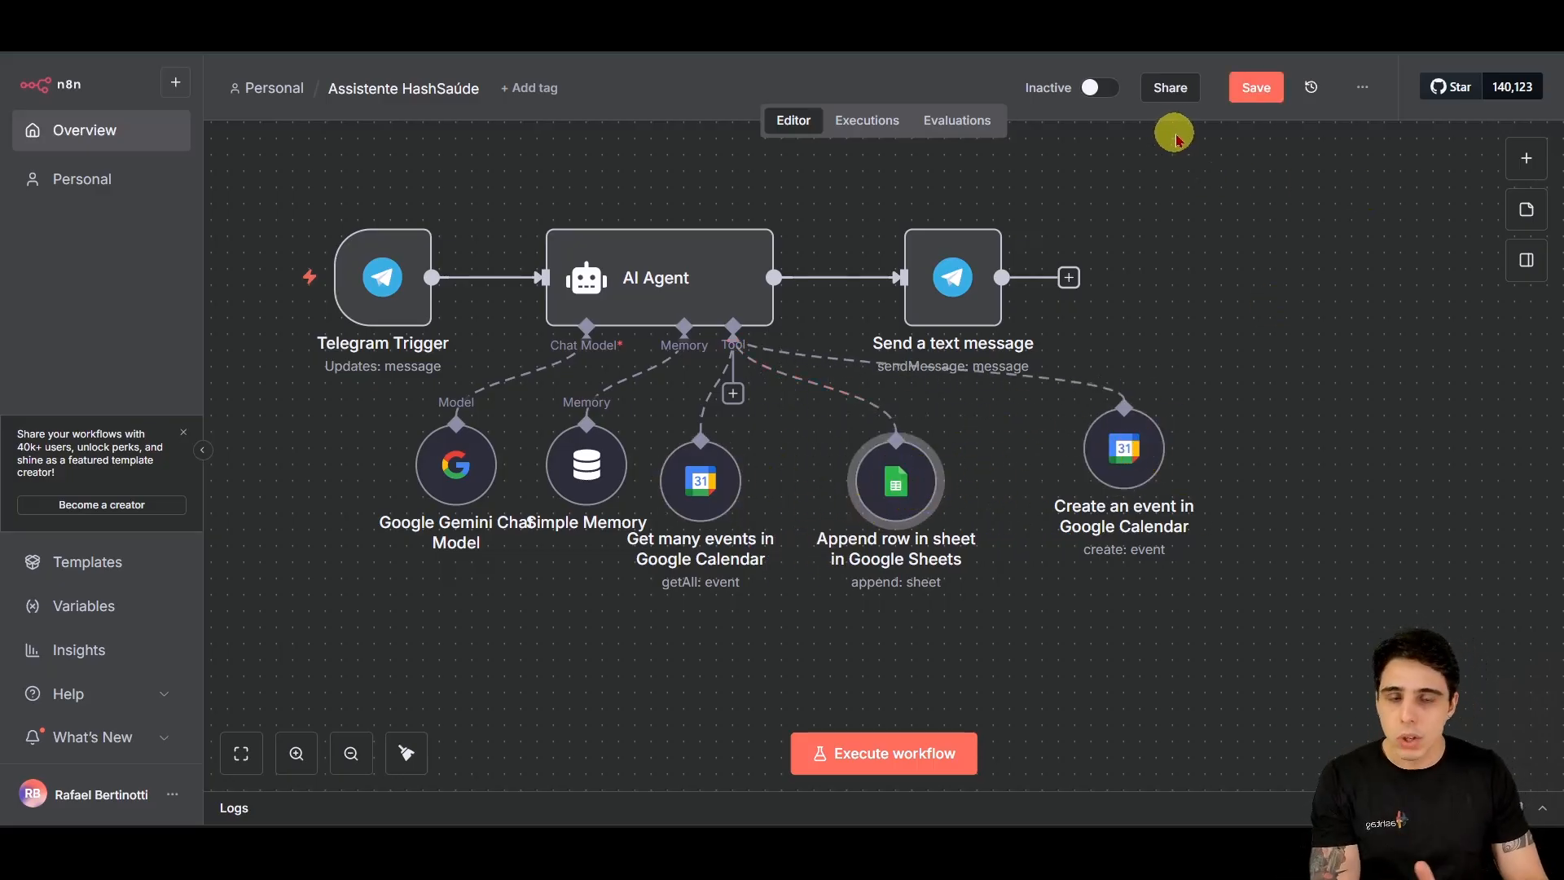
Step: Execute the workflow from the Telegram Trigger so it waits for a message
{"action": "mouse_move", "coordinate": [1135, 419]}
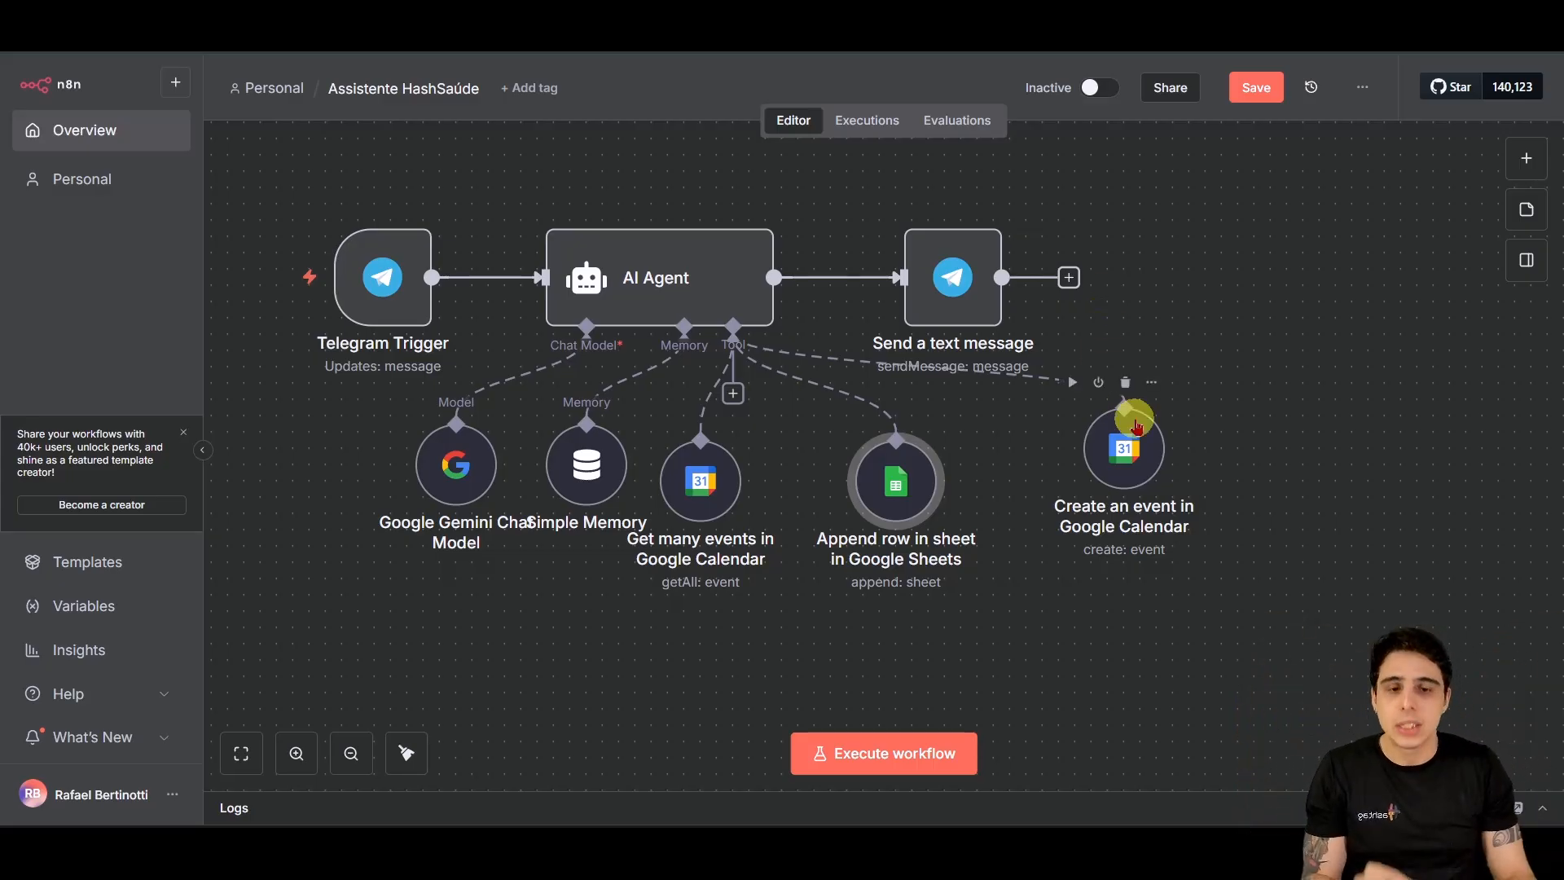
{"action": "mouse_move", "coordinate": [381, 215]}
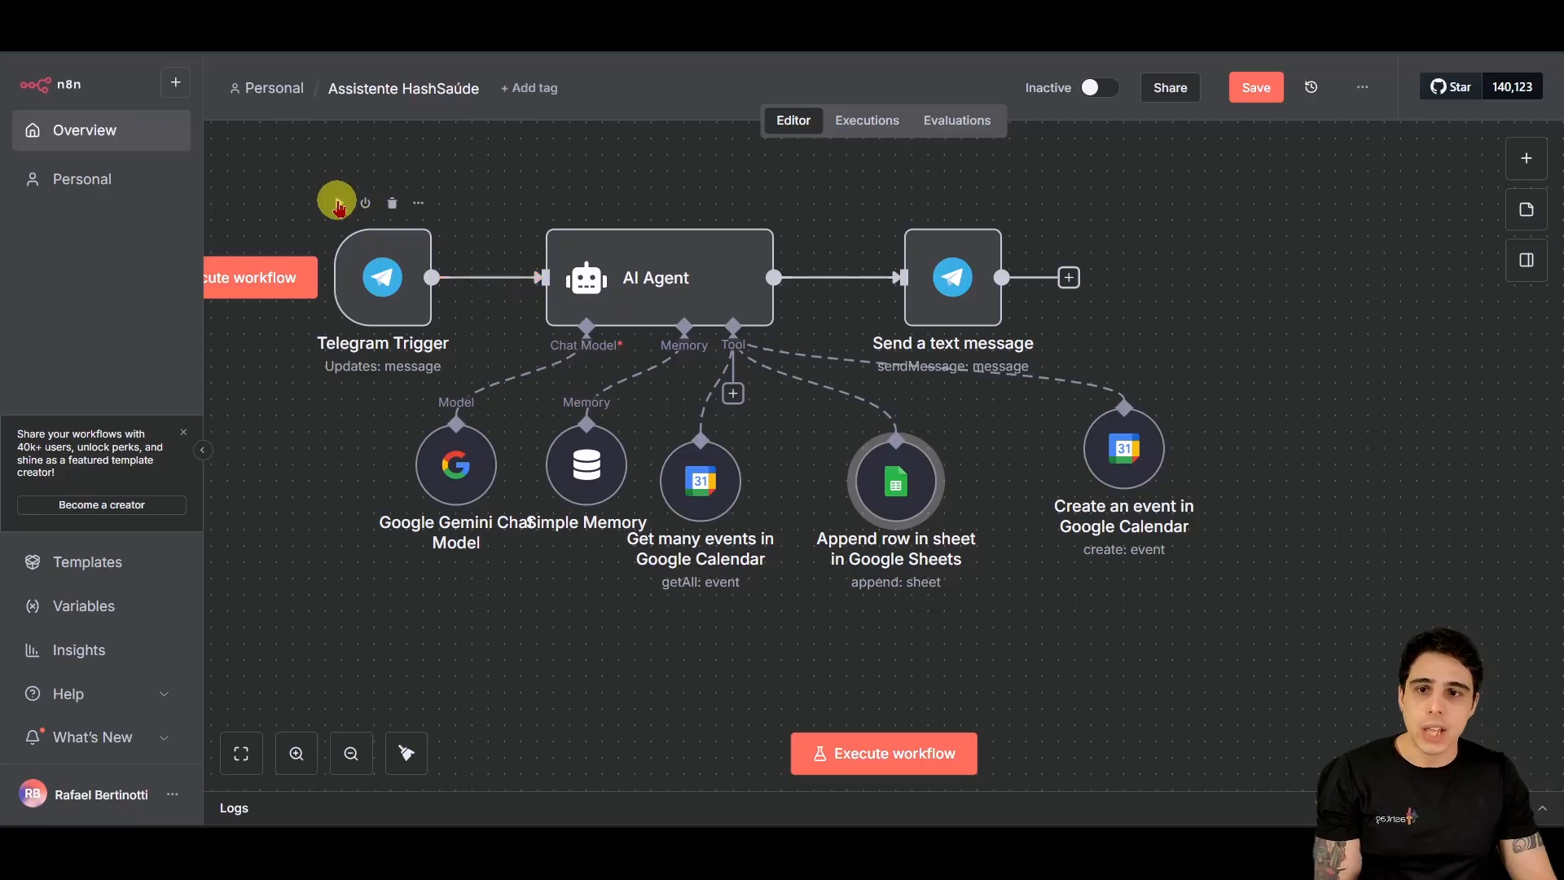
{"action": "left_click", "coordinate": [339, 210]}
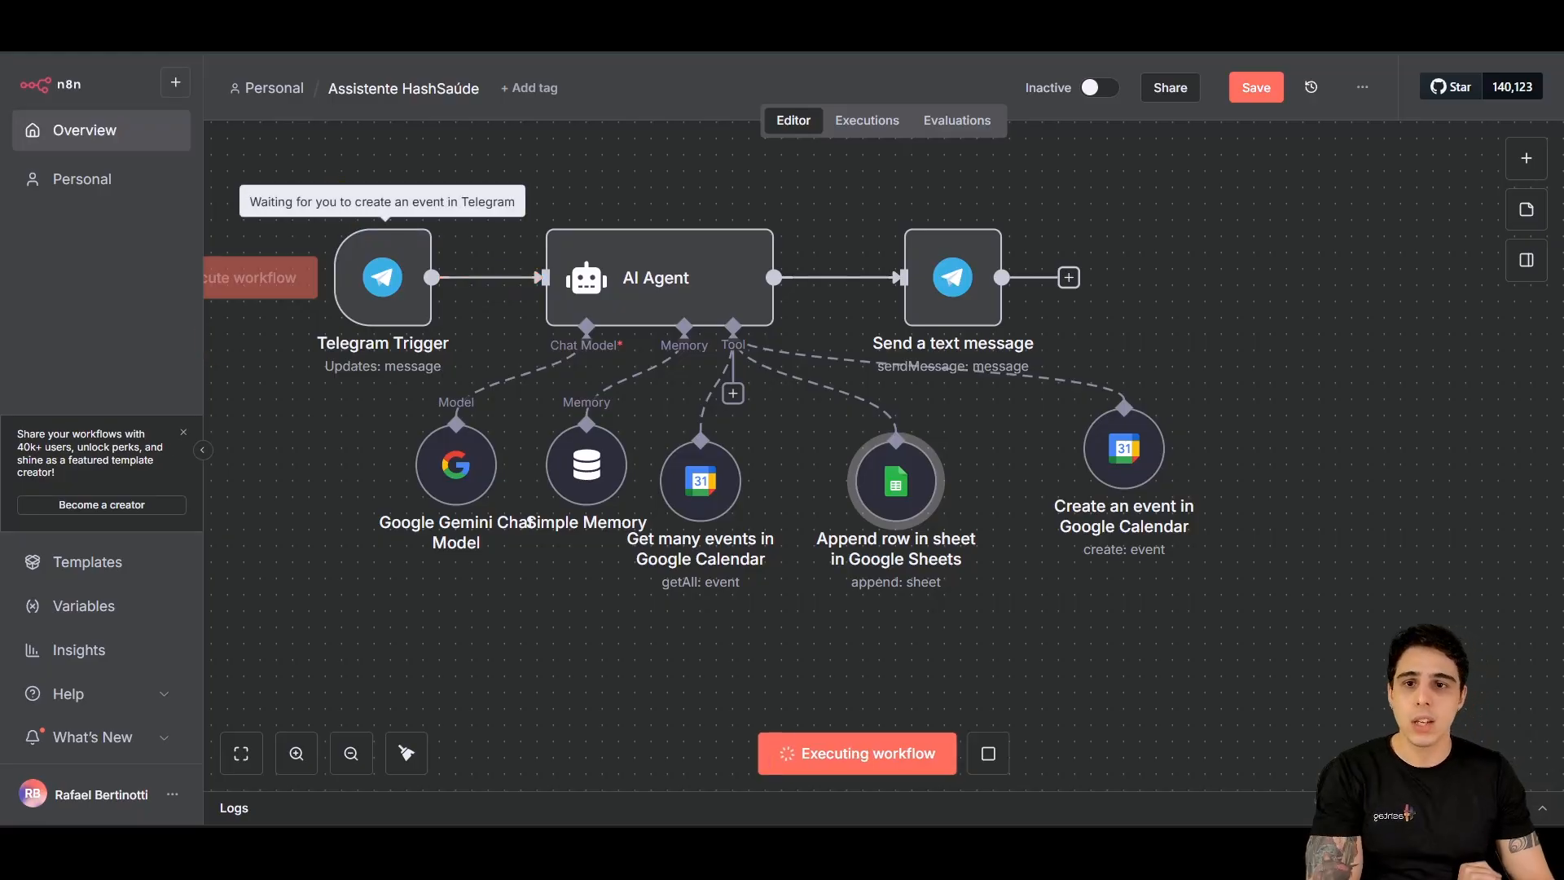
Step: Copy the earlier request to book a consultation tomorrow at 17h and resend it to the bot
{"action": "mouse_move", "coordinate": [777, 851]}
{"action": "left_click", "coordinate": [772, 758]}
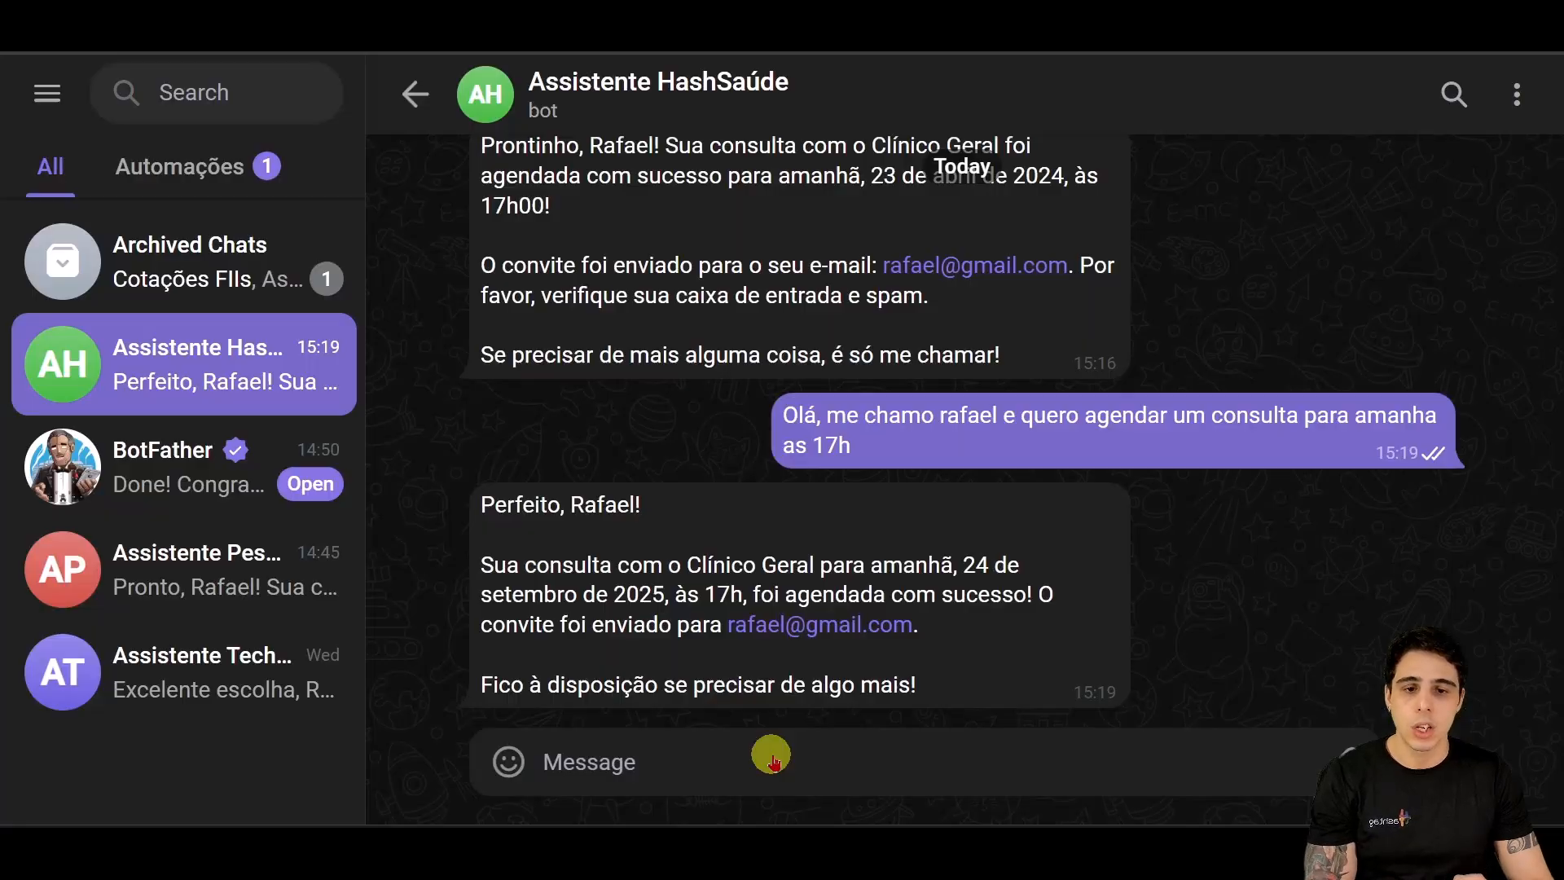
{"action": "left_click_drag", "start_coordinate": [880, 452], "coordinate": [784, 425]}
{"action": "key", "text": "ctrl+c"}
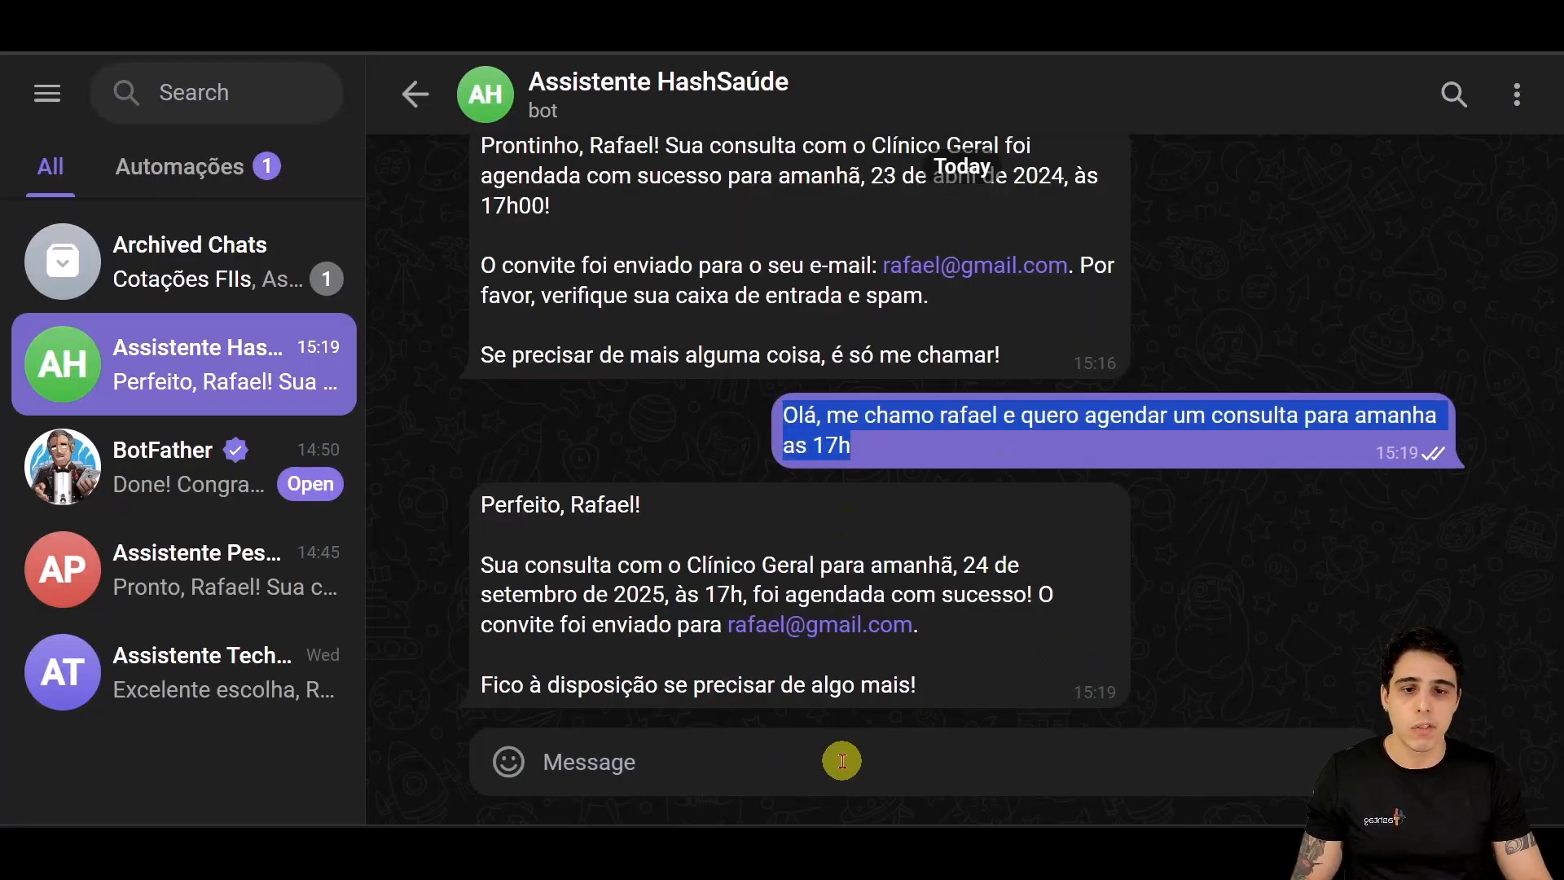
{"action": "left_click", "coordinate": [838, 757]}
{"action": "key", "text": "ctrl+v"}
{"action": "key", "text": "Return"}
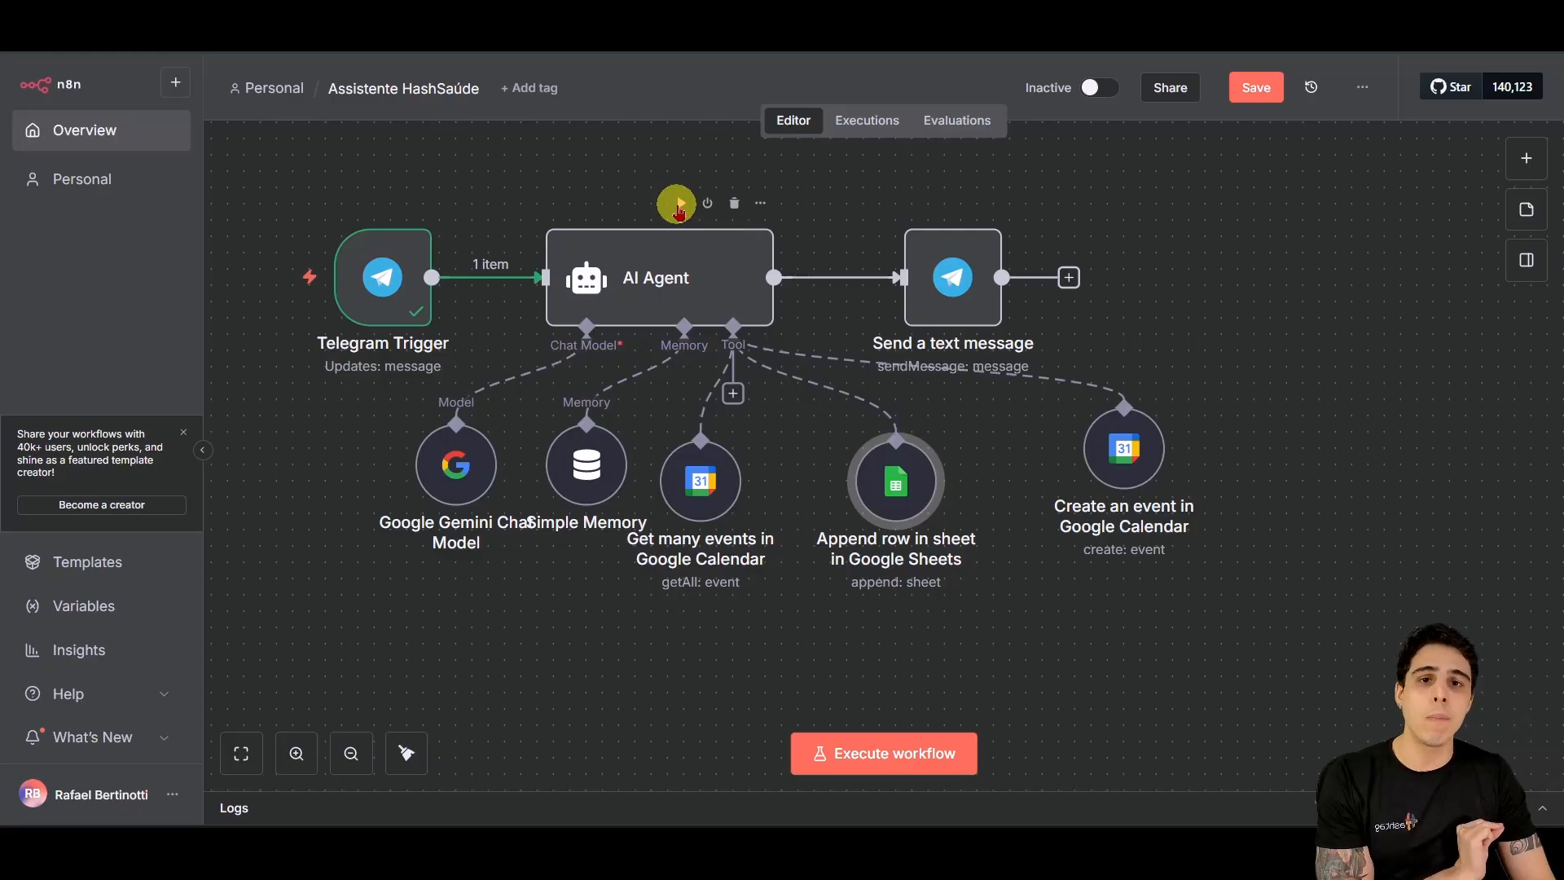
Step: Run the AI Agent on the received message and re-execute the Append row test
{"action": "left_click", "coordinate": [678, 206]}
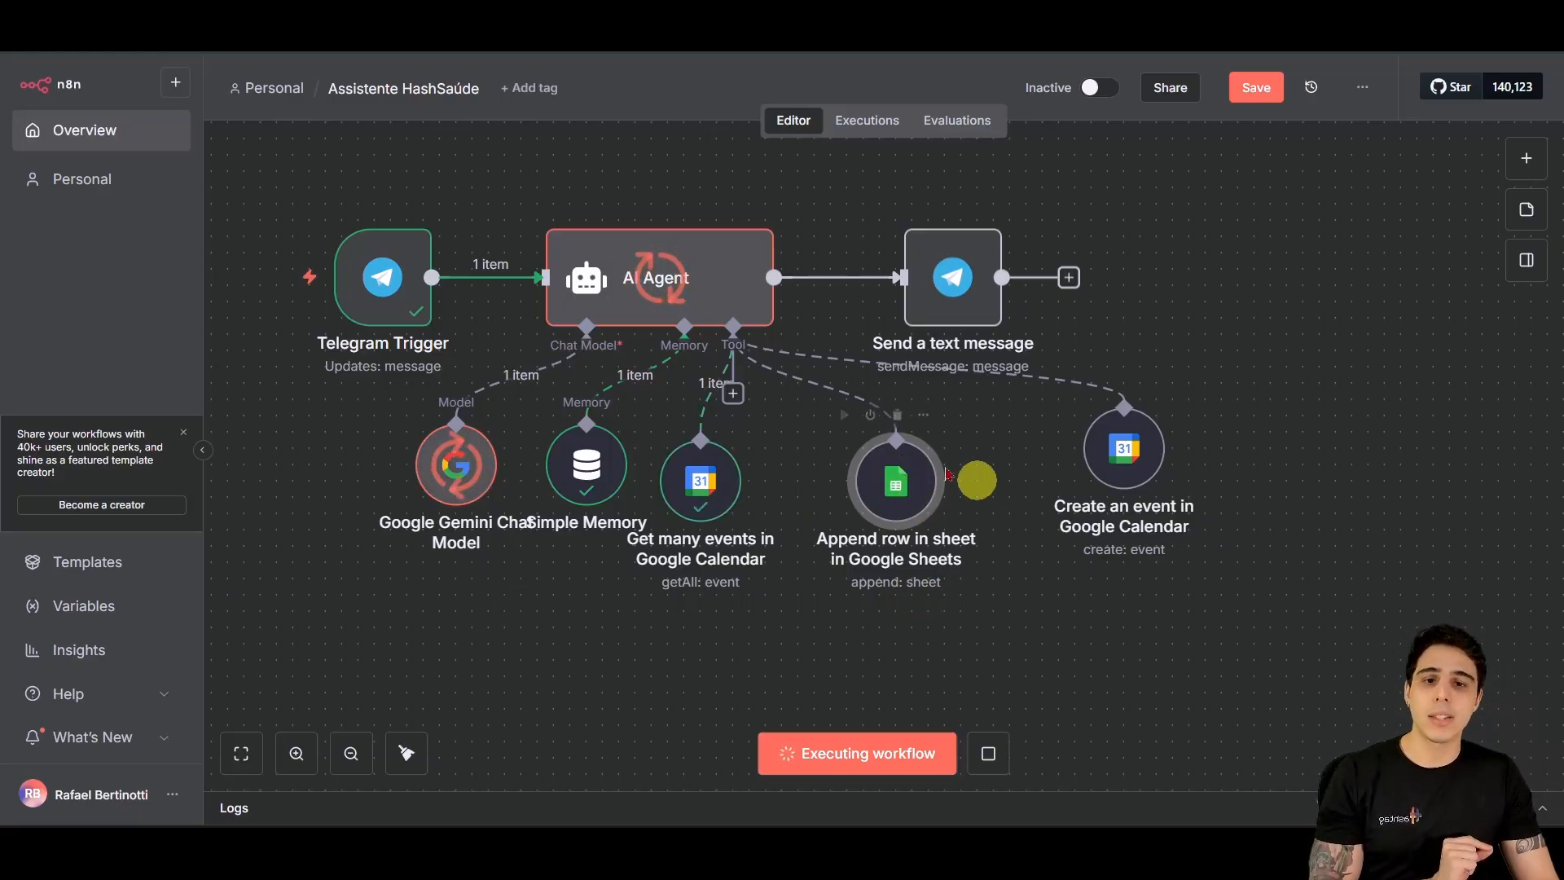
{"action": "double_click", "coordinate": [896, 481]}
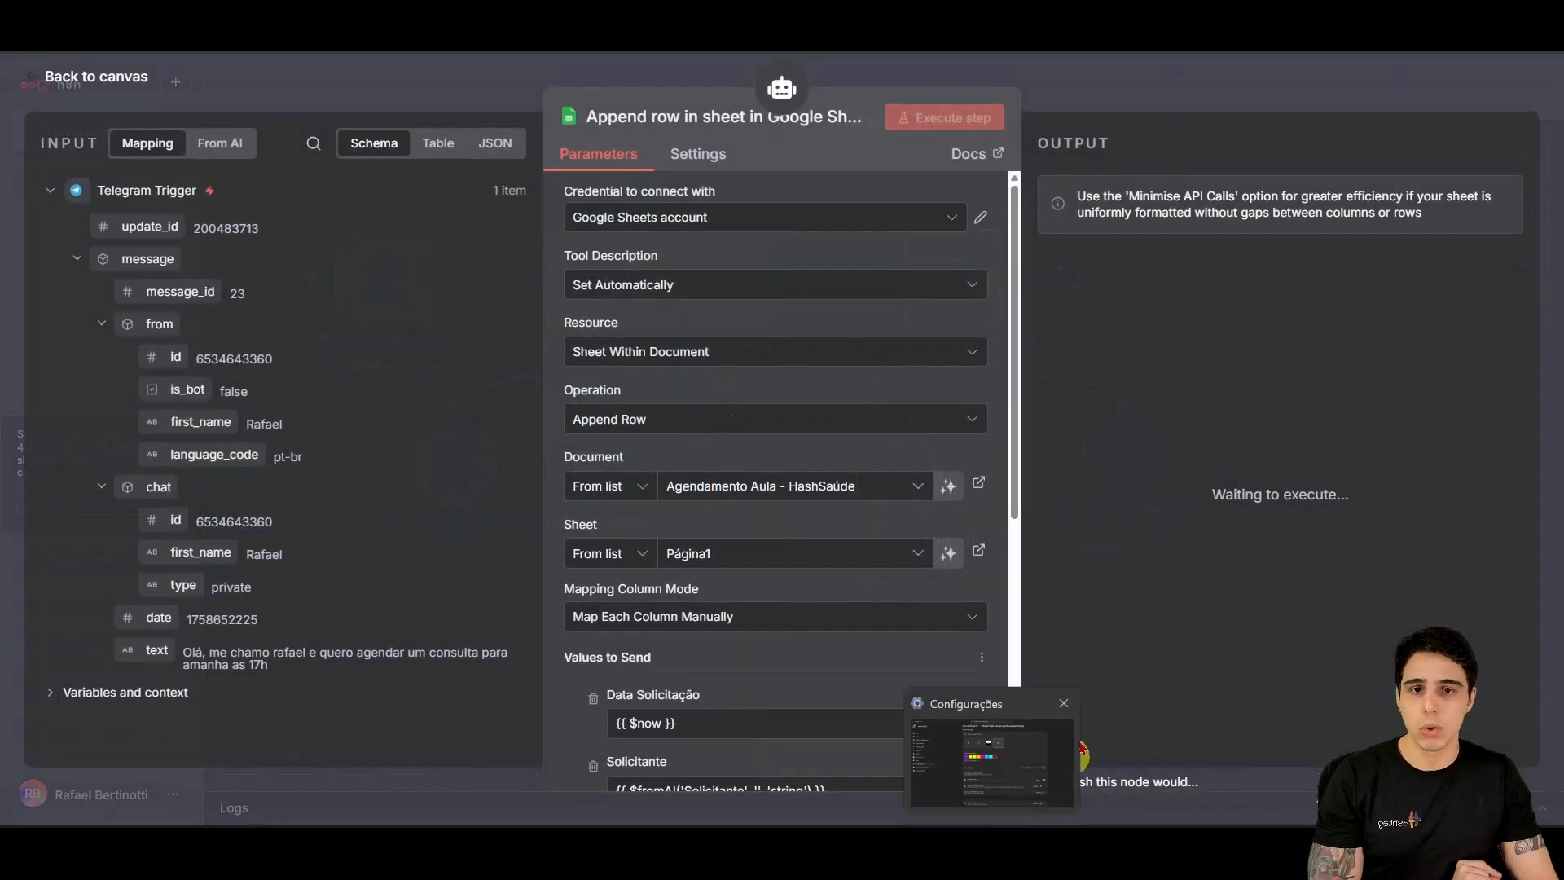
{"action": "left_click", "coordinate": [98, 85]}
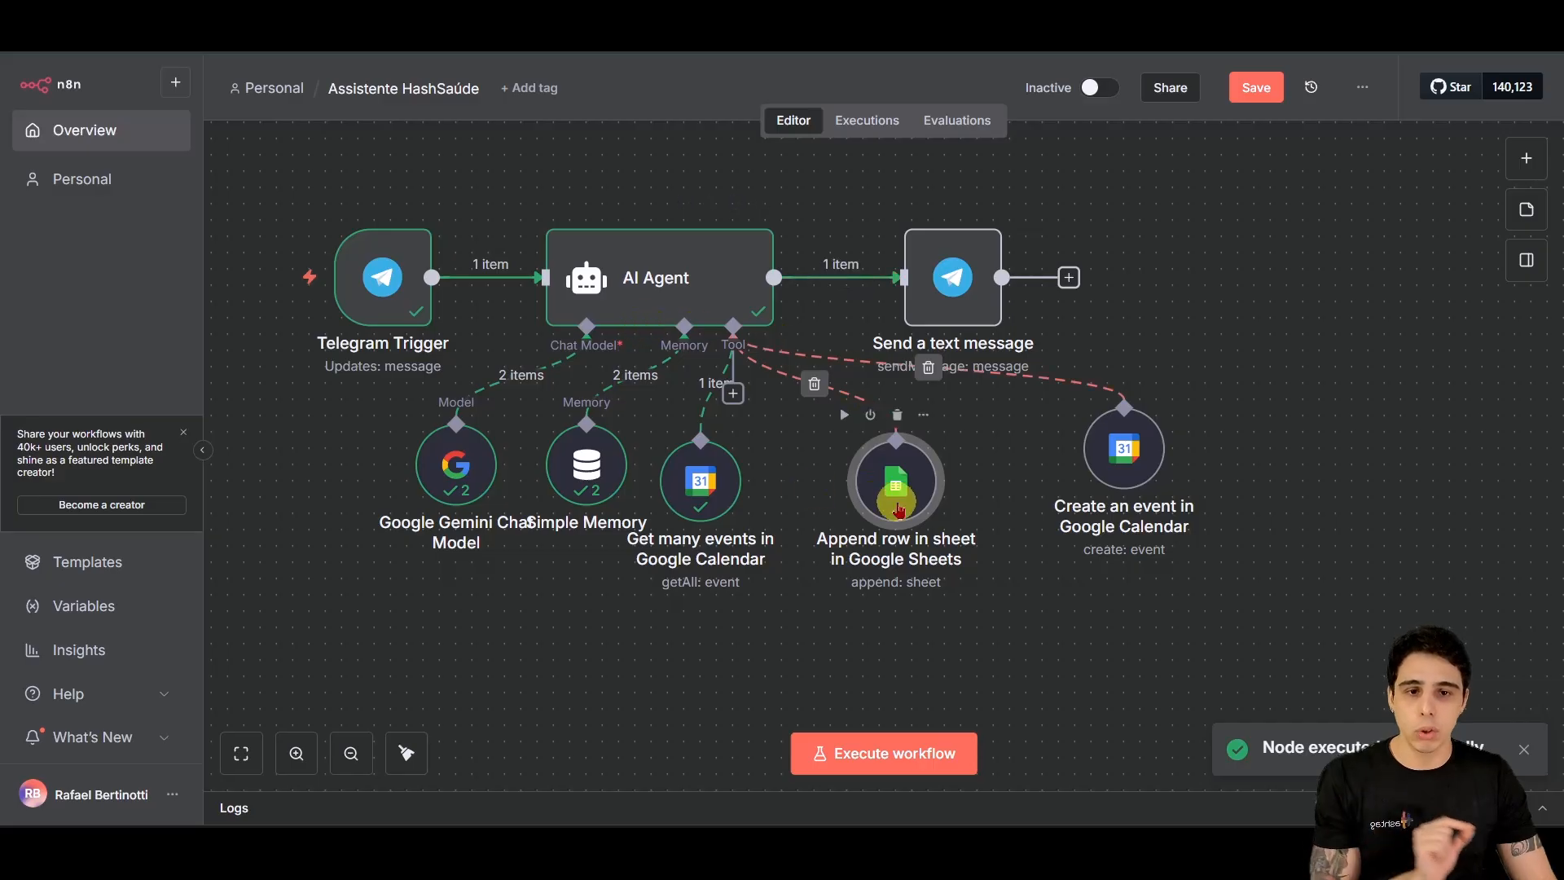
{"action": "double_click", "coordinate": [896, 485]}
{"action": "scroll", "coordinate": [768, 577], "scroll_direction": "down", "scroll_amount": 5}
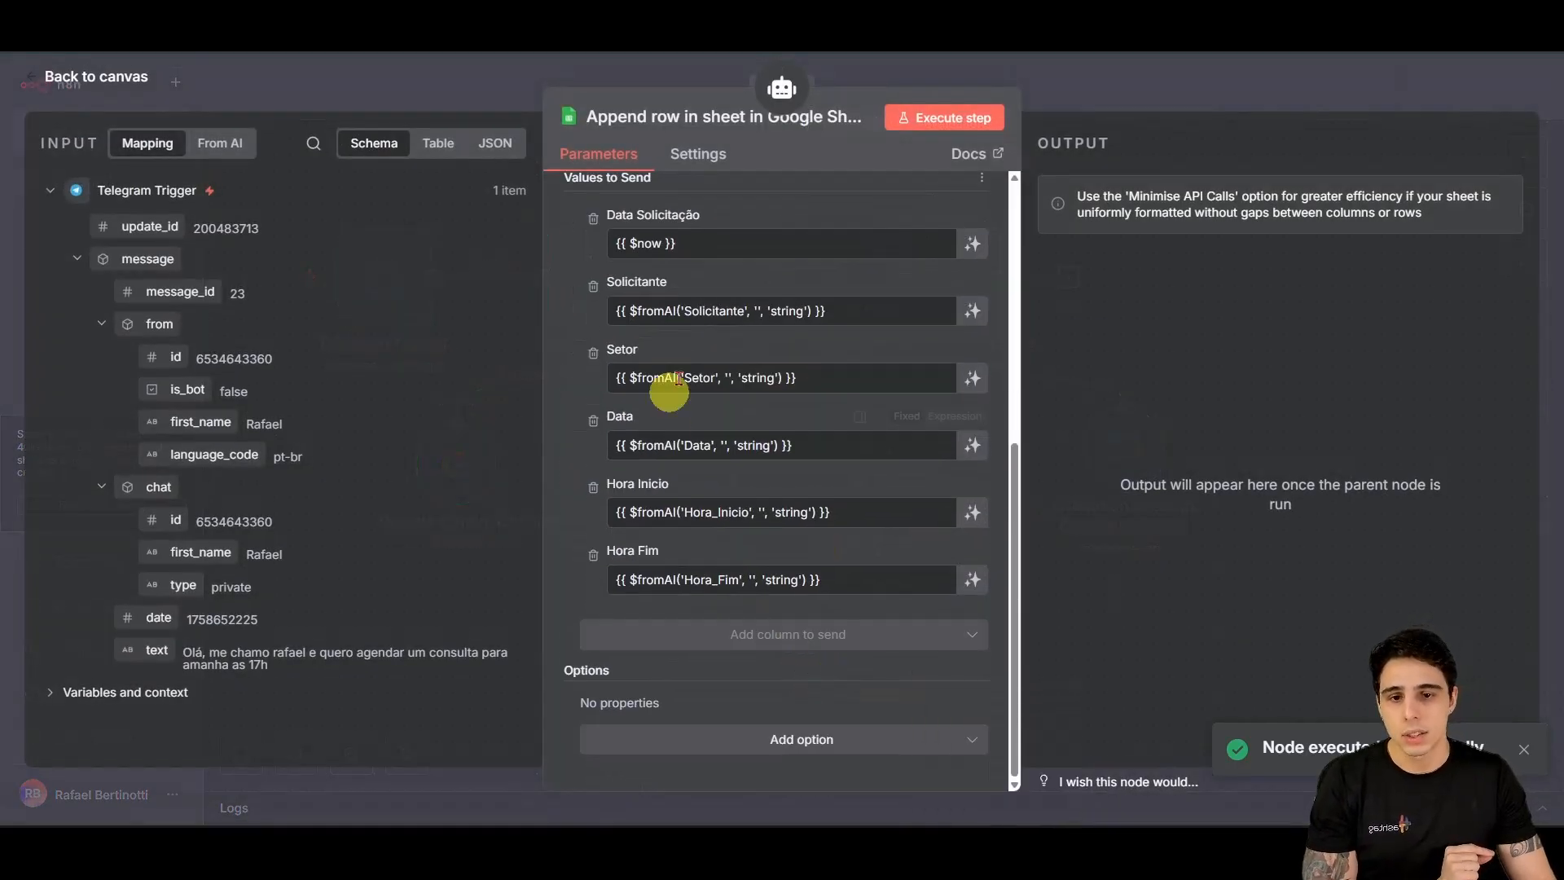
{"action": "left_click", "coordinate": [942, 120]}
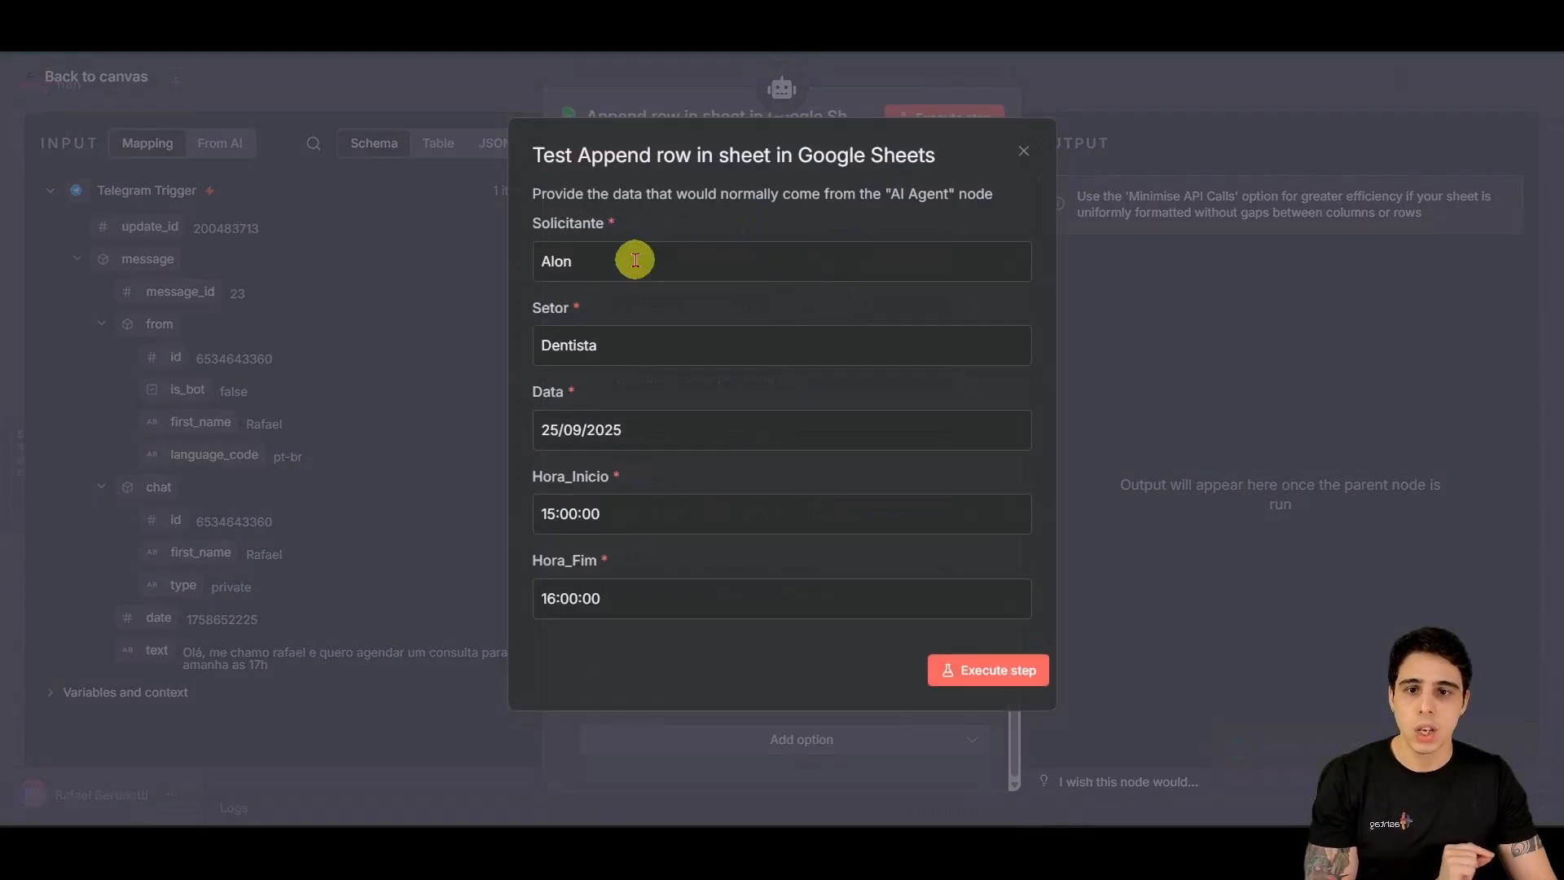
{"action": "left_click", "coordinate": [991, 683]}
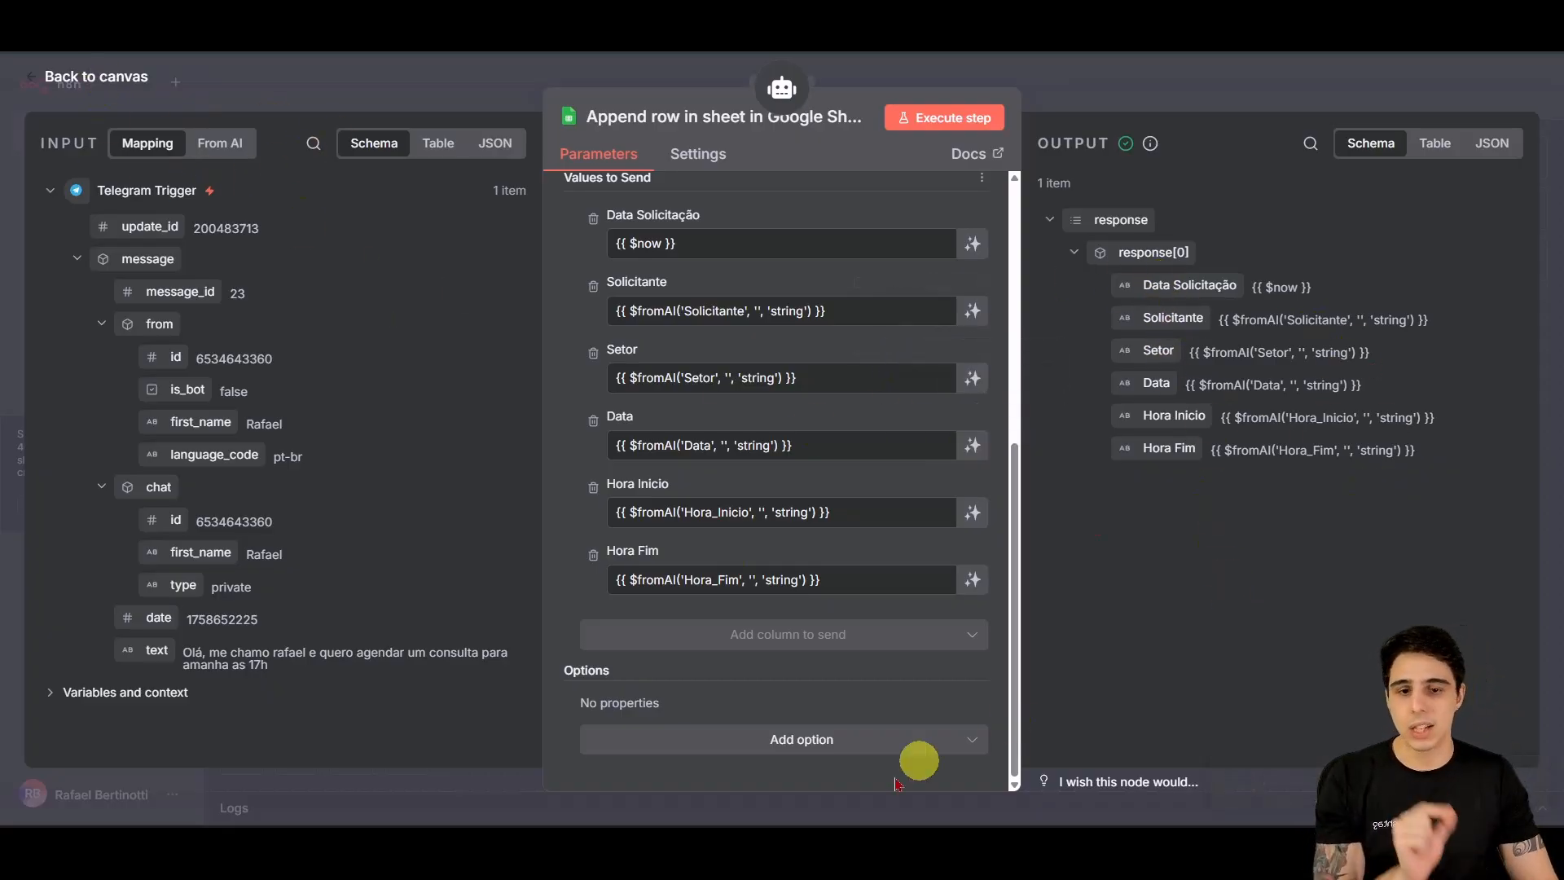
Step: Realign the Append row and Create an event nodes, then execute Send a text message
{"action": "left_click", "coordinate": [49, 76]}
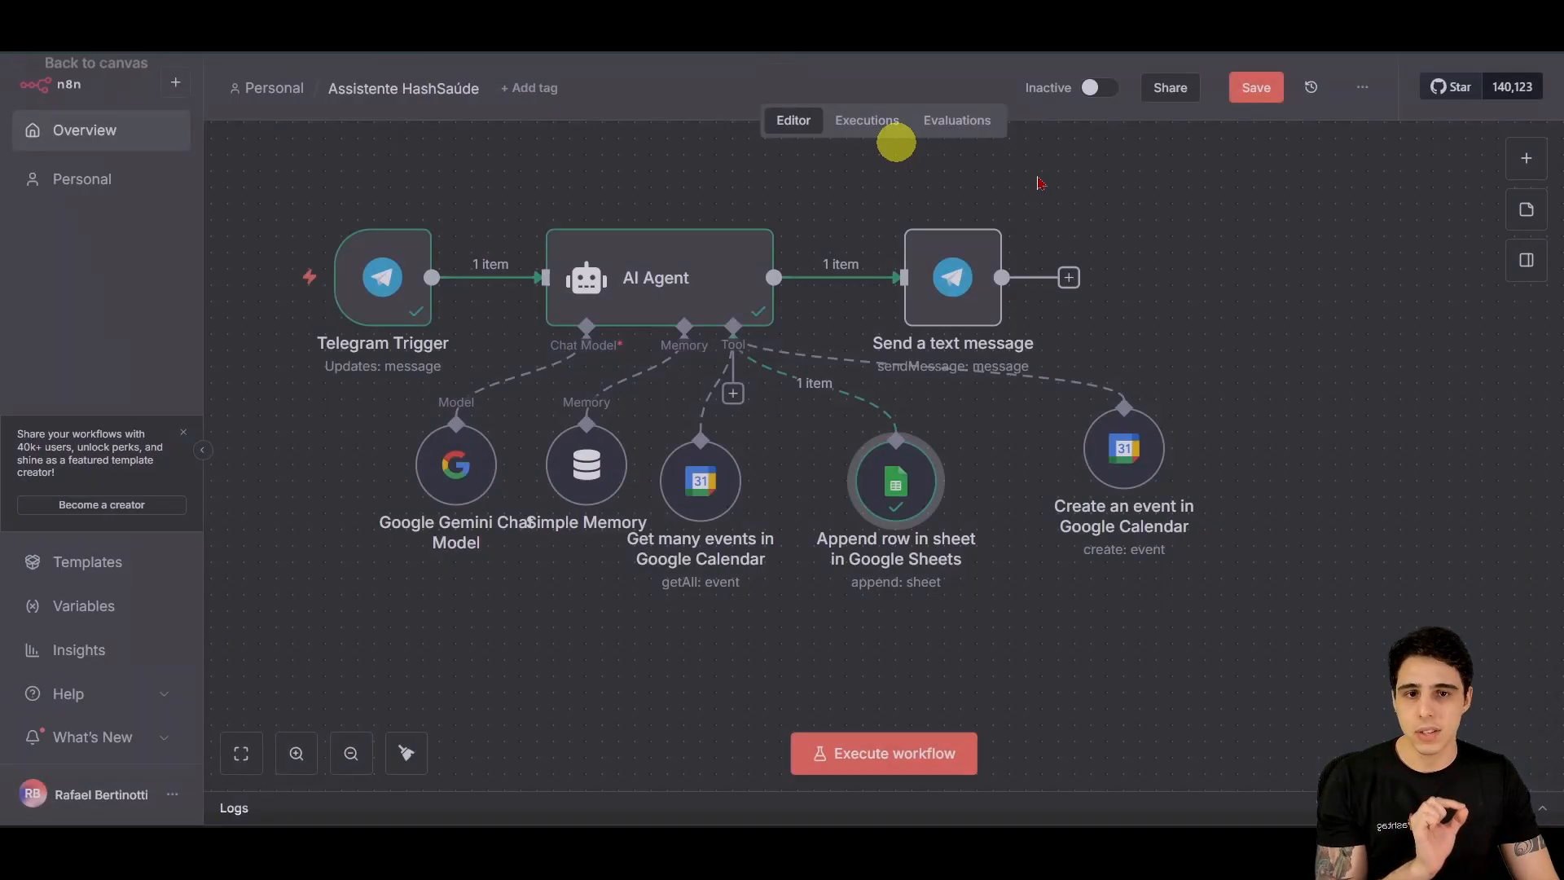
{"action": "left_click_drag", "start_coordinate": [902, 472], "coordinate": [853, 471]}
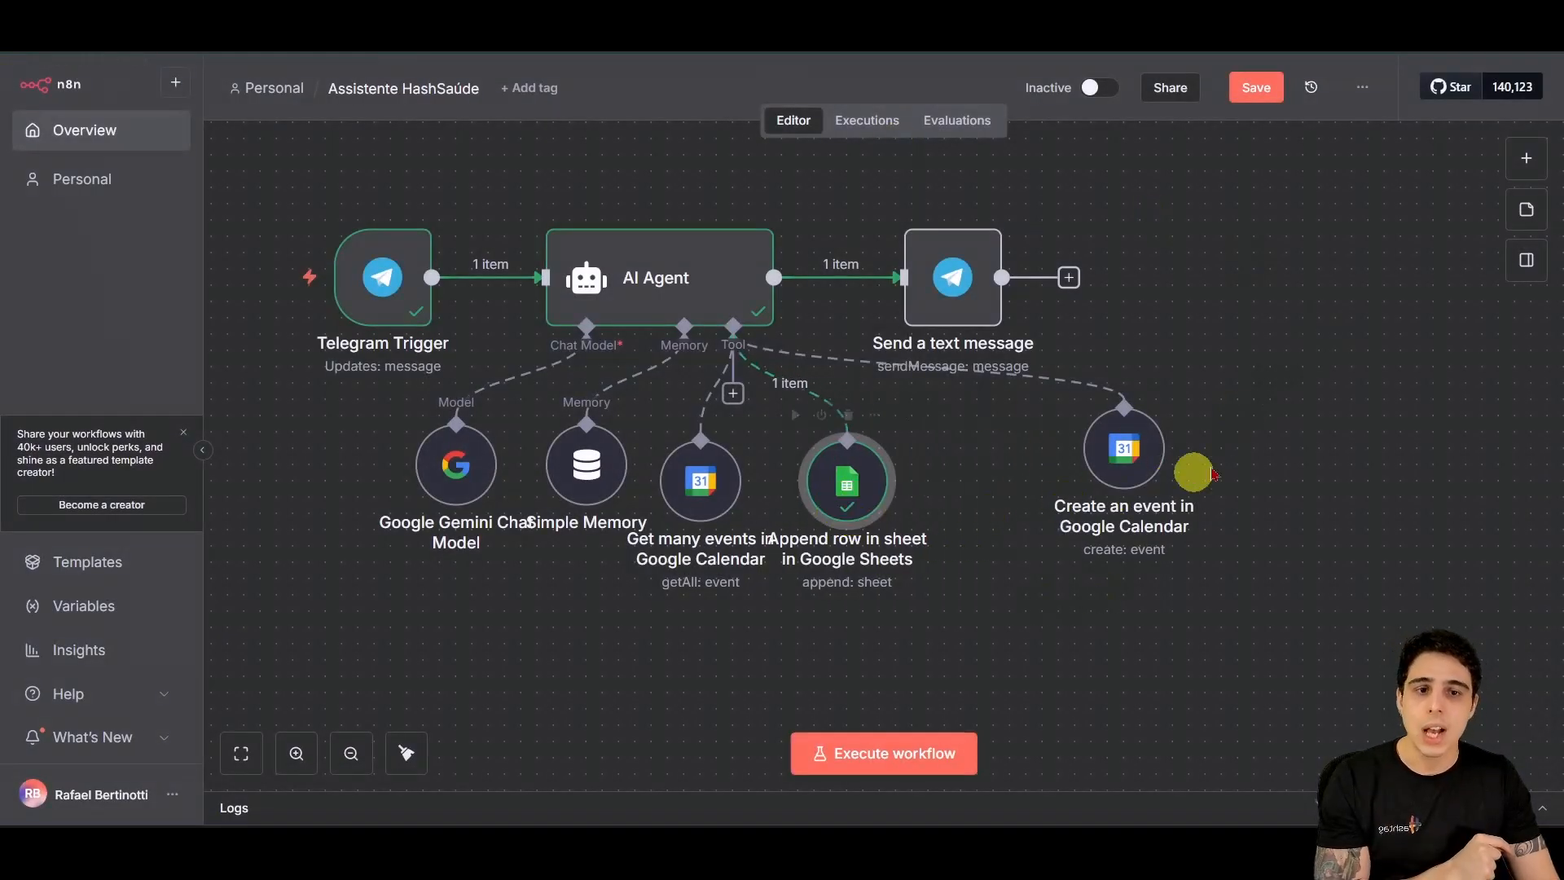
{"action": "left_click_drag", "start_coordinate": [1124, 447], "coordinate": [1013, 461]}
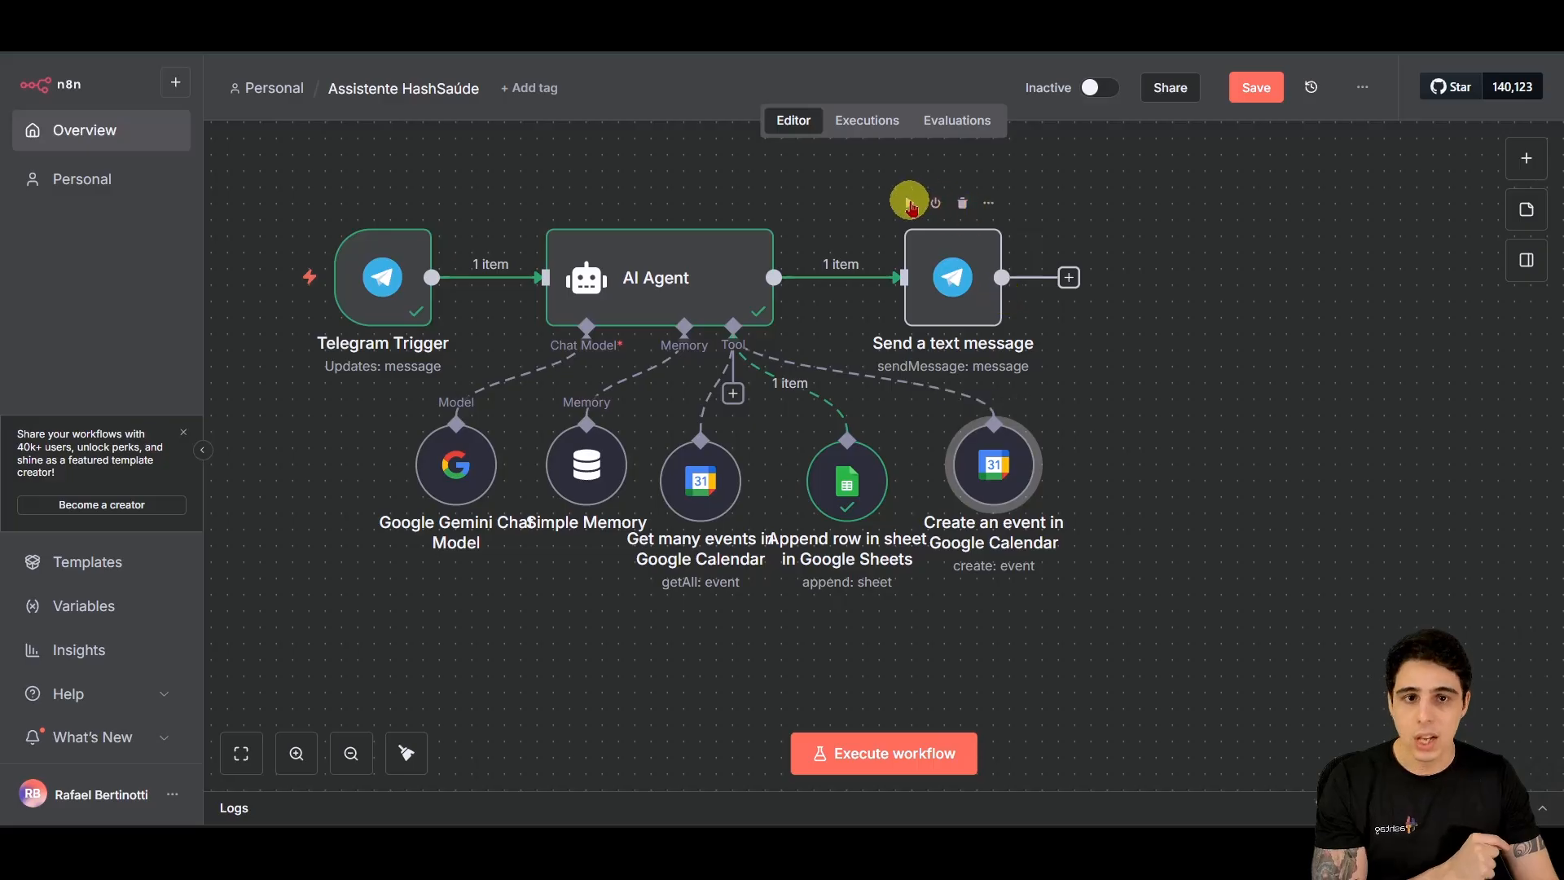
{"action": "left_click", "coordinate": [910, 207]}
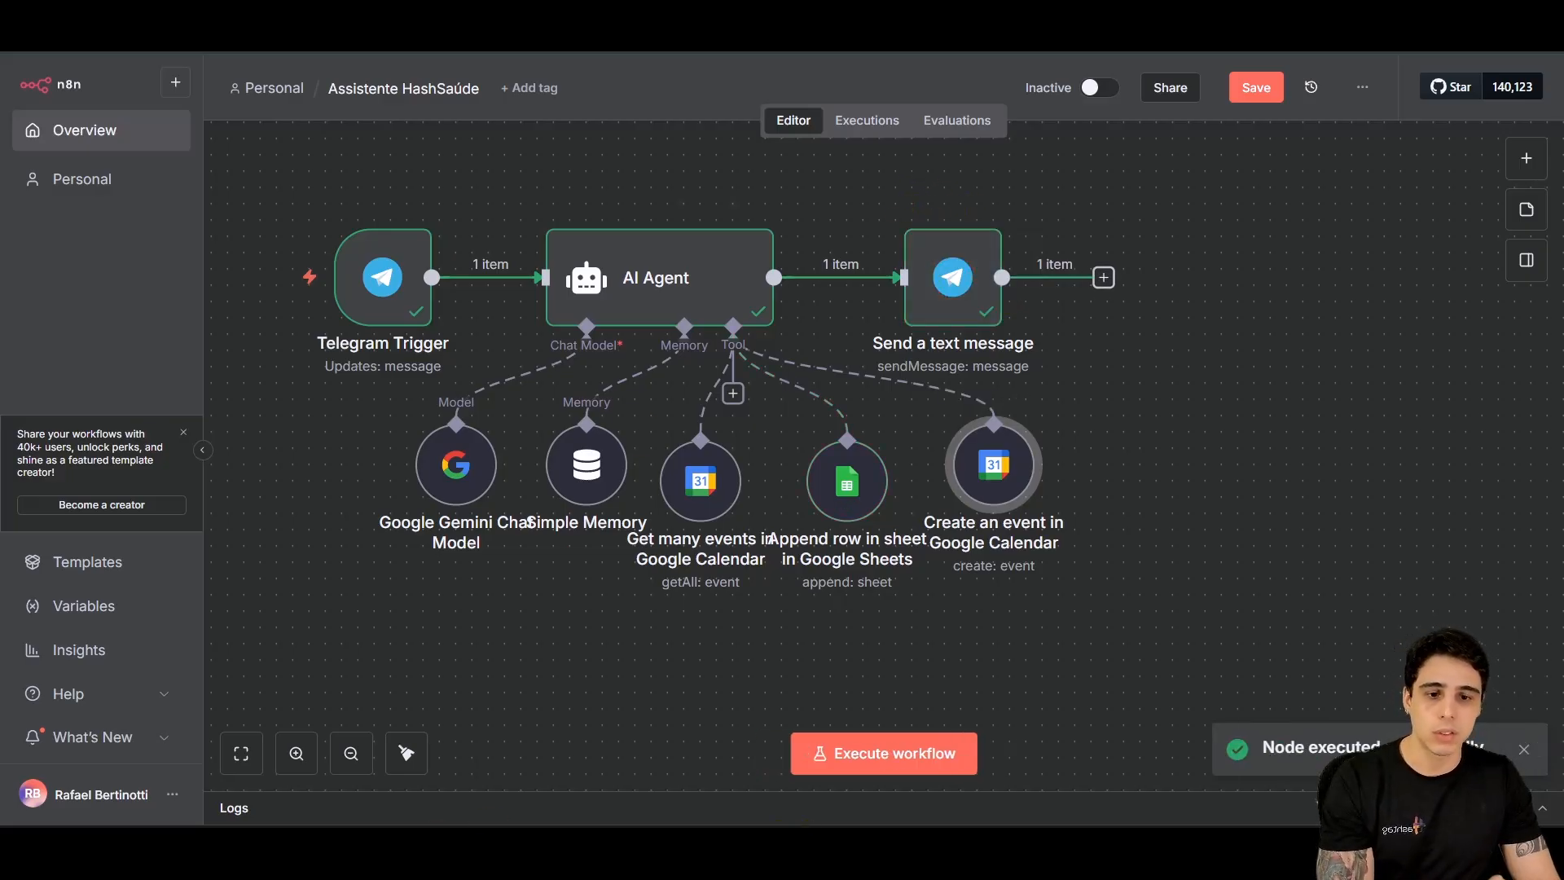
Step: Review the bot's reply that 17h tomorrow is taken and 18h is offered
{"action": "left_click", "coordinate": [839, 709]}
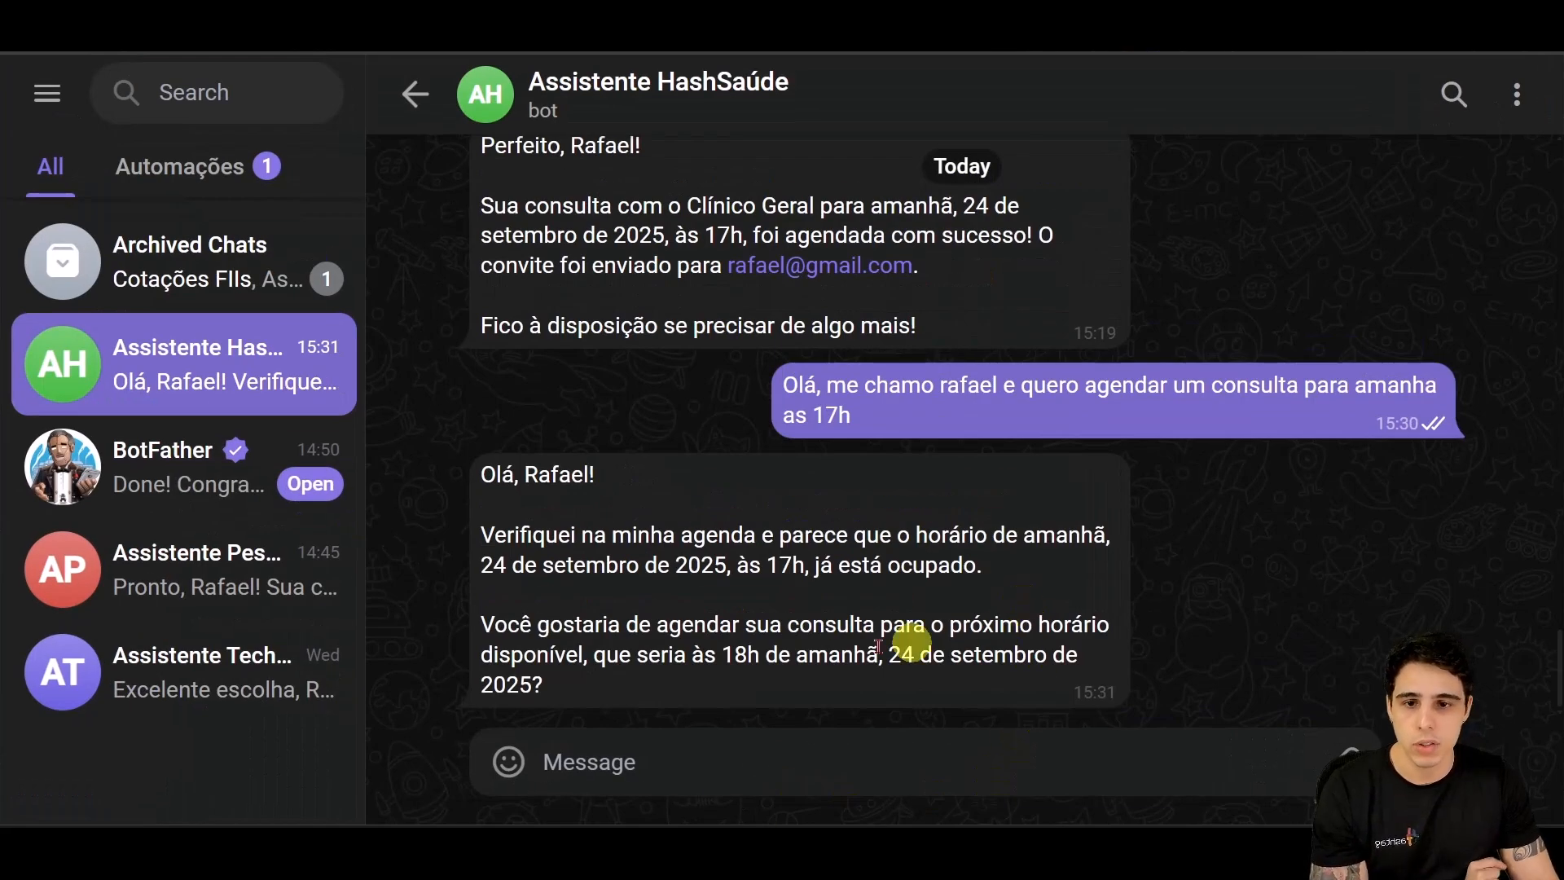
{"action": "left_click_drag", "start_coordinate": [495, 534], "coordinate": [984, 565]}
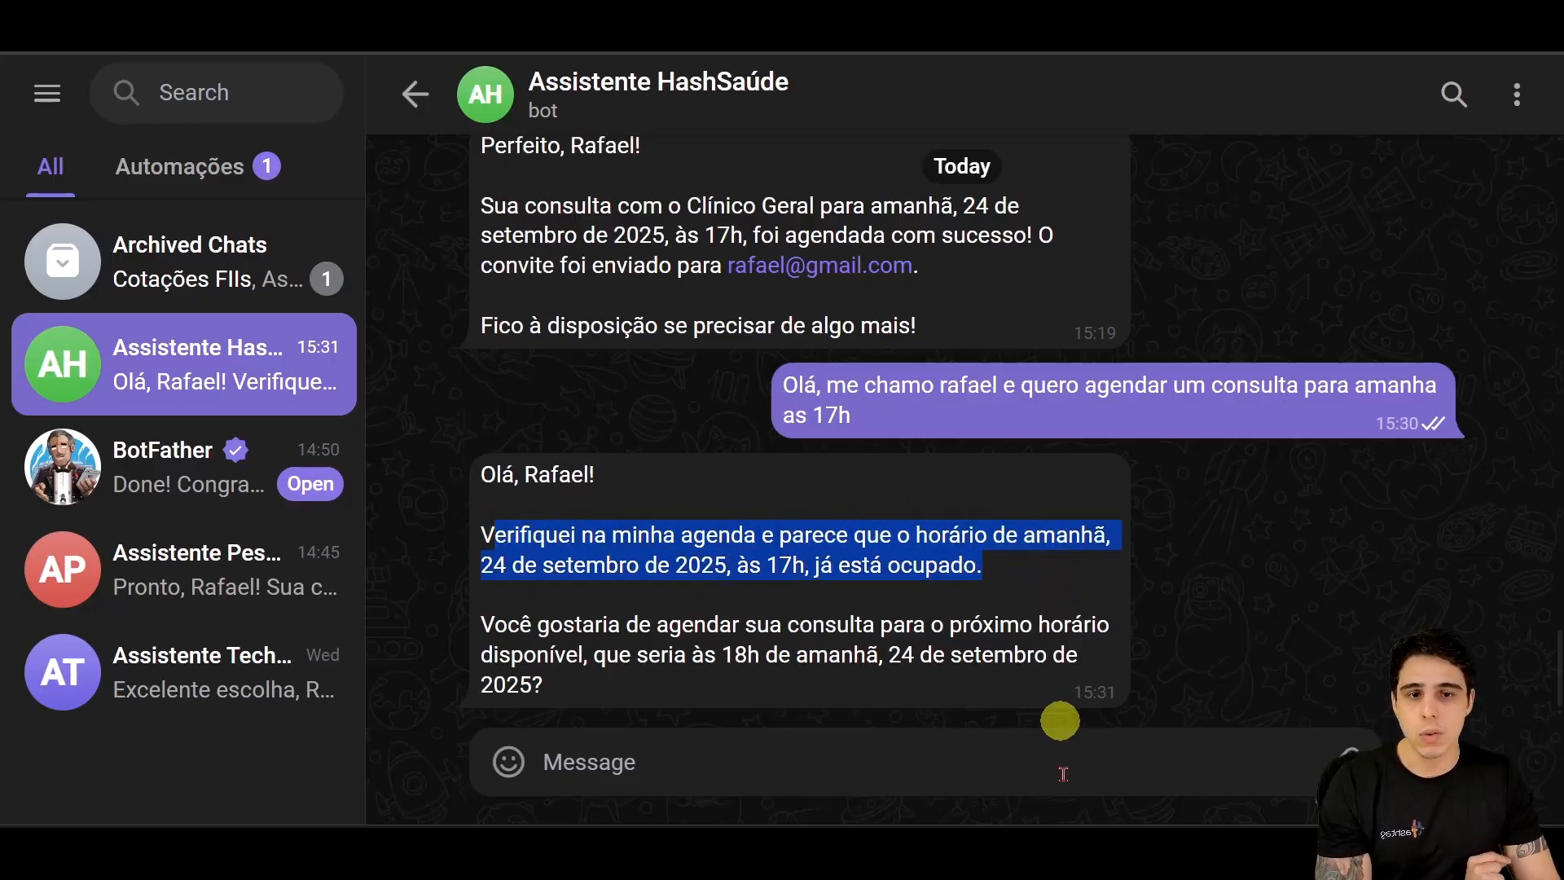
{"action": "left_click", "coordinate": [817, 683]}
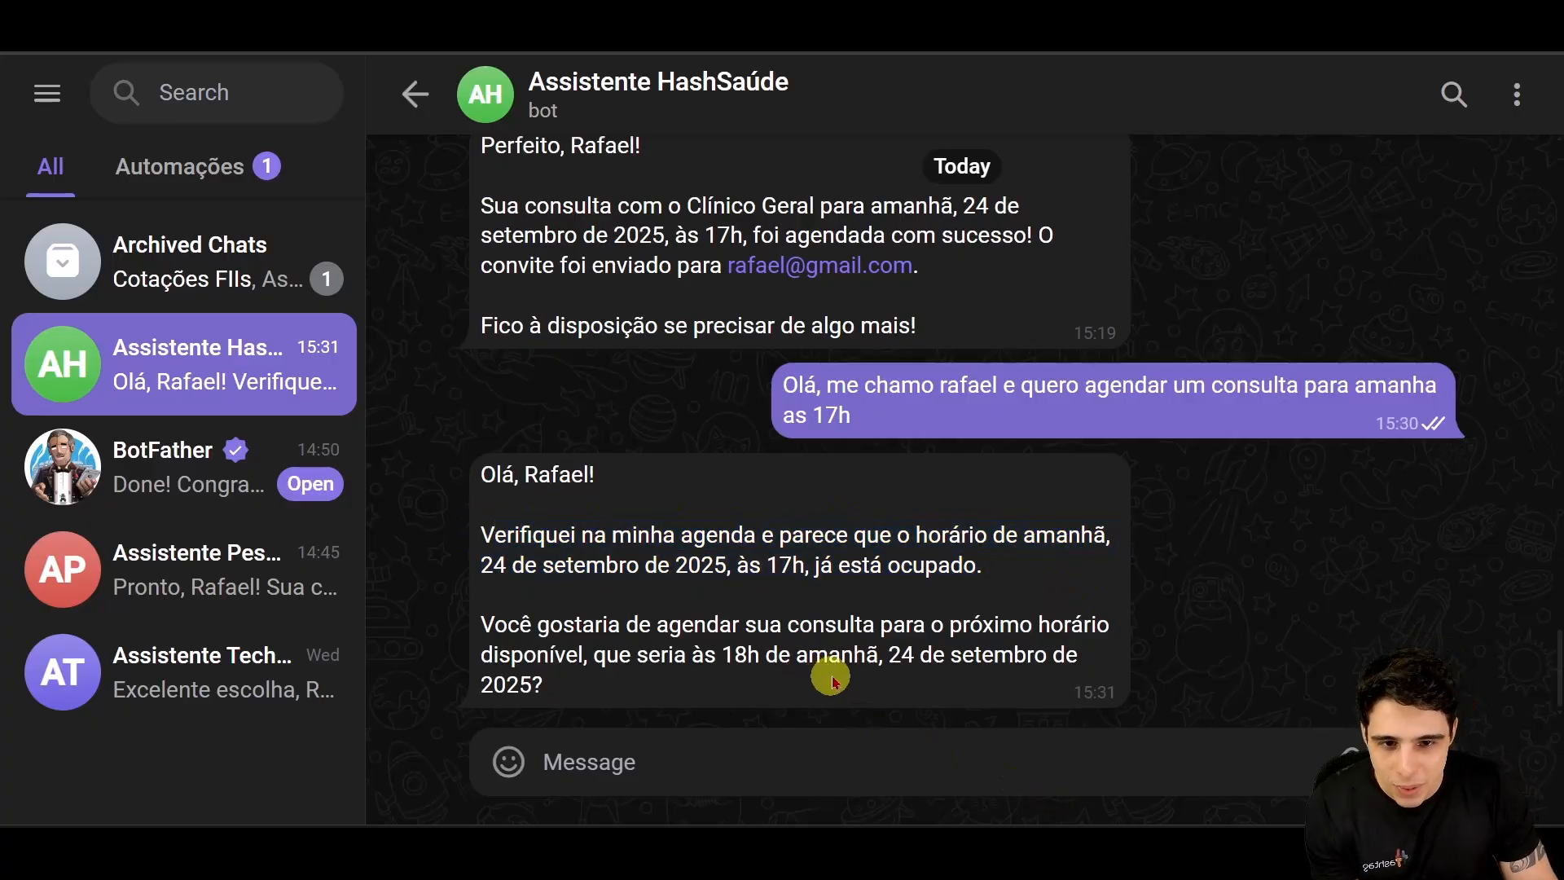
{"action": "left_click_drag", "start_coordinate": [780, 568], "coordinate": [990, 571]}
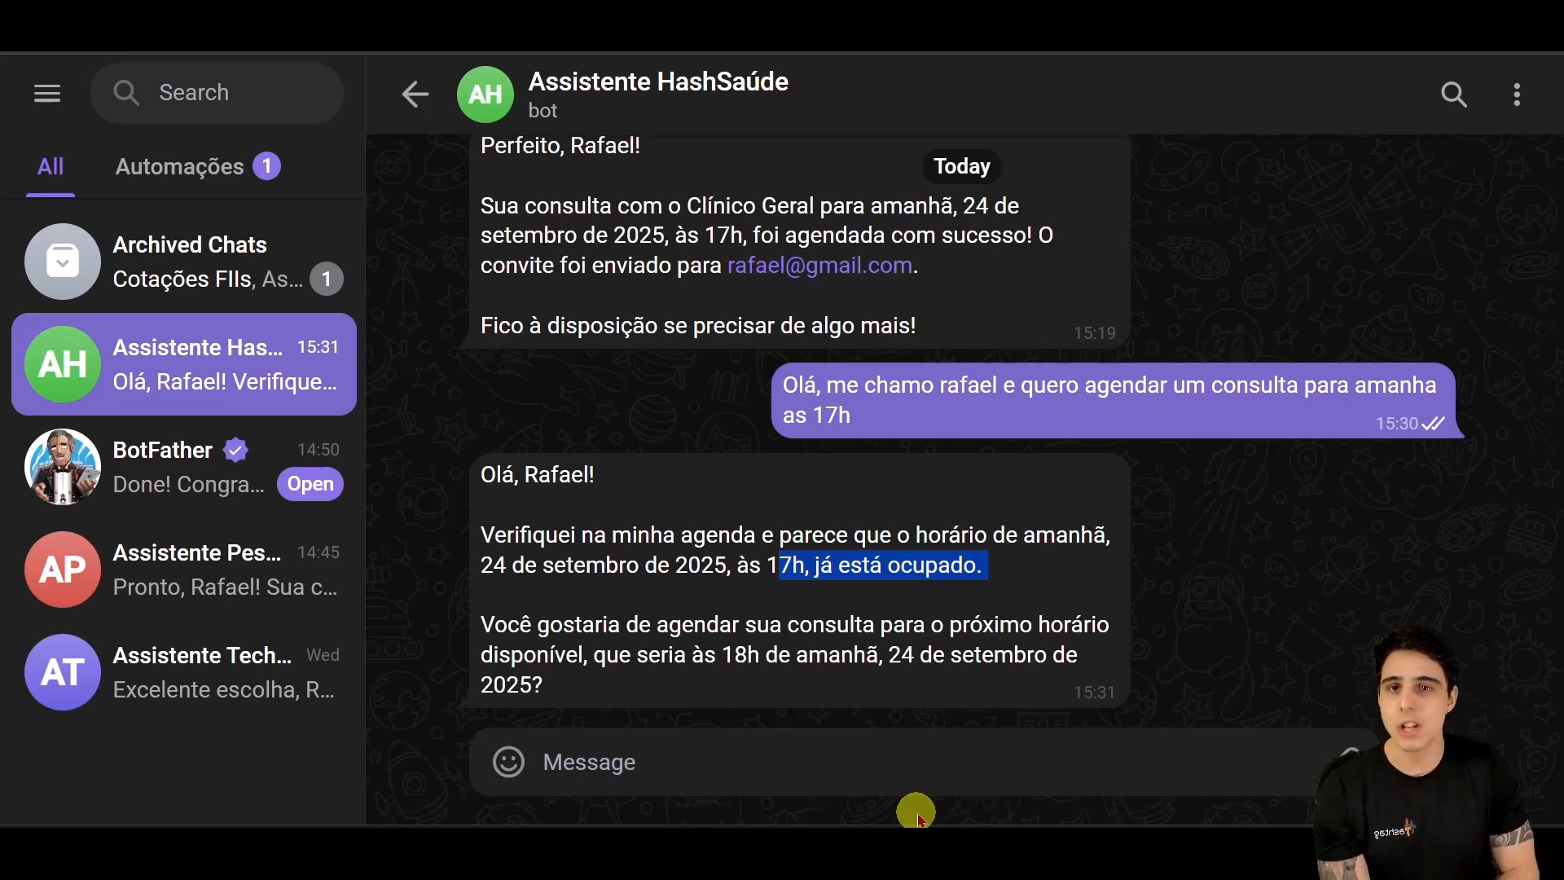
{"action": "scroll", "coordinate": [978, 517], "scroll_direction": "up", "scroll_amount": 5}
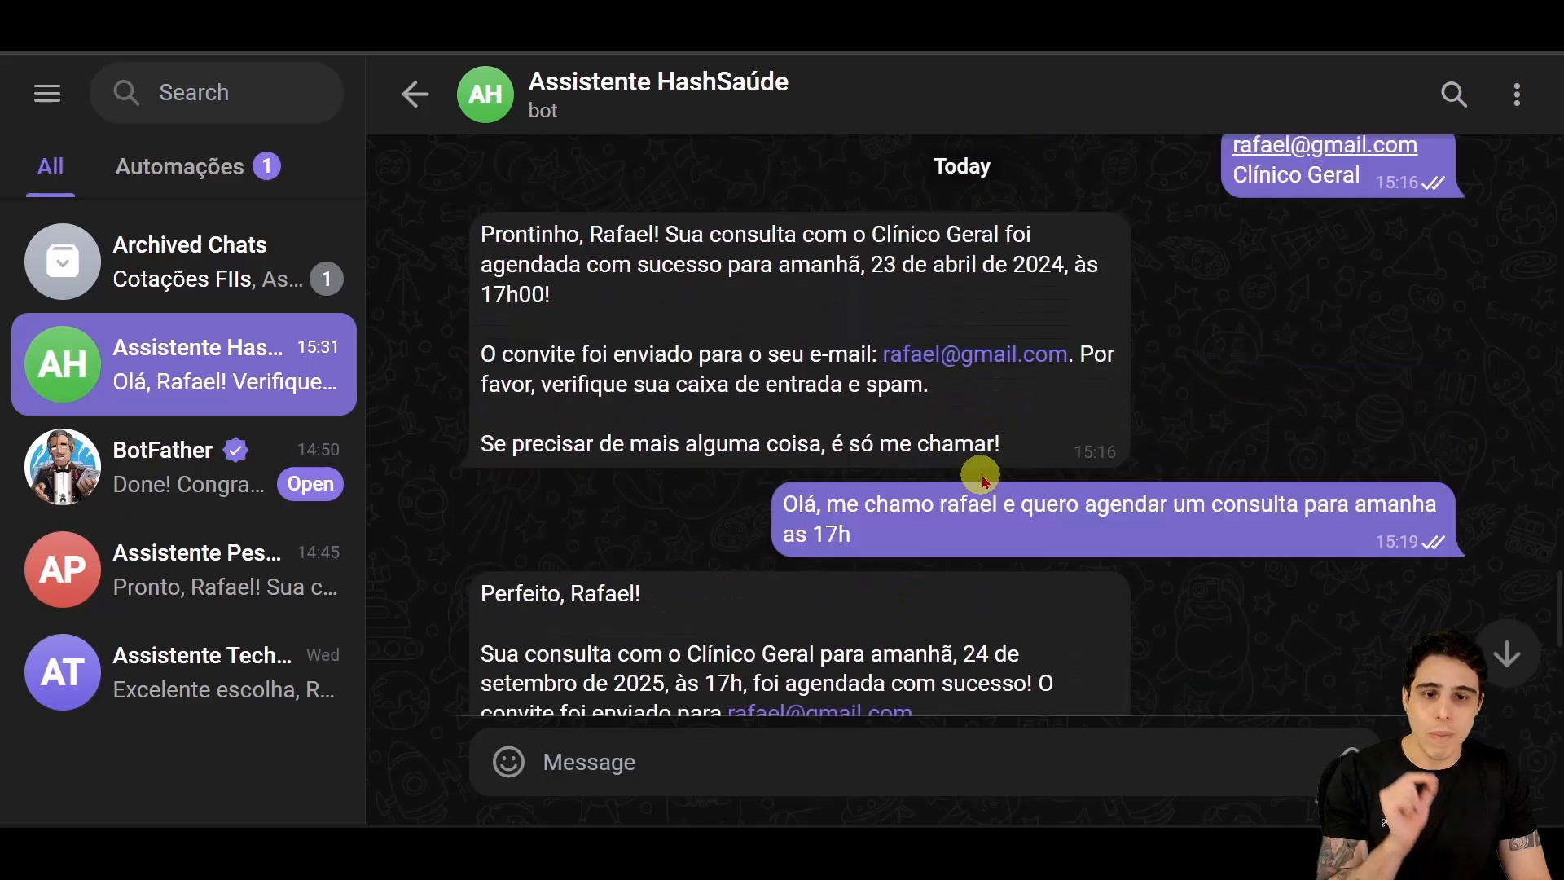
{"action": "left_click_drag", "start_coordinate": [901, 376], "coordinate": [754, 326]}
{"action": "scroll", "coordinate": [754, 326], "scroll_direction": "down", "scroll_amount": 5}
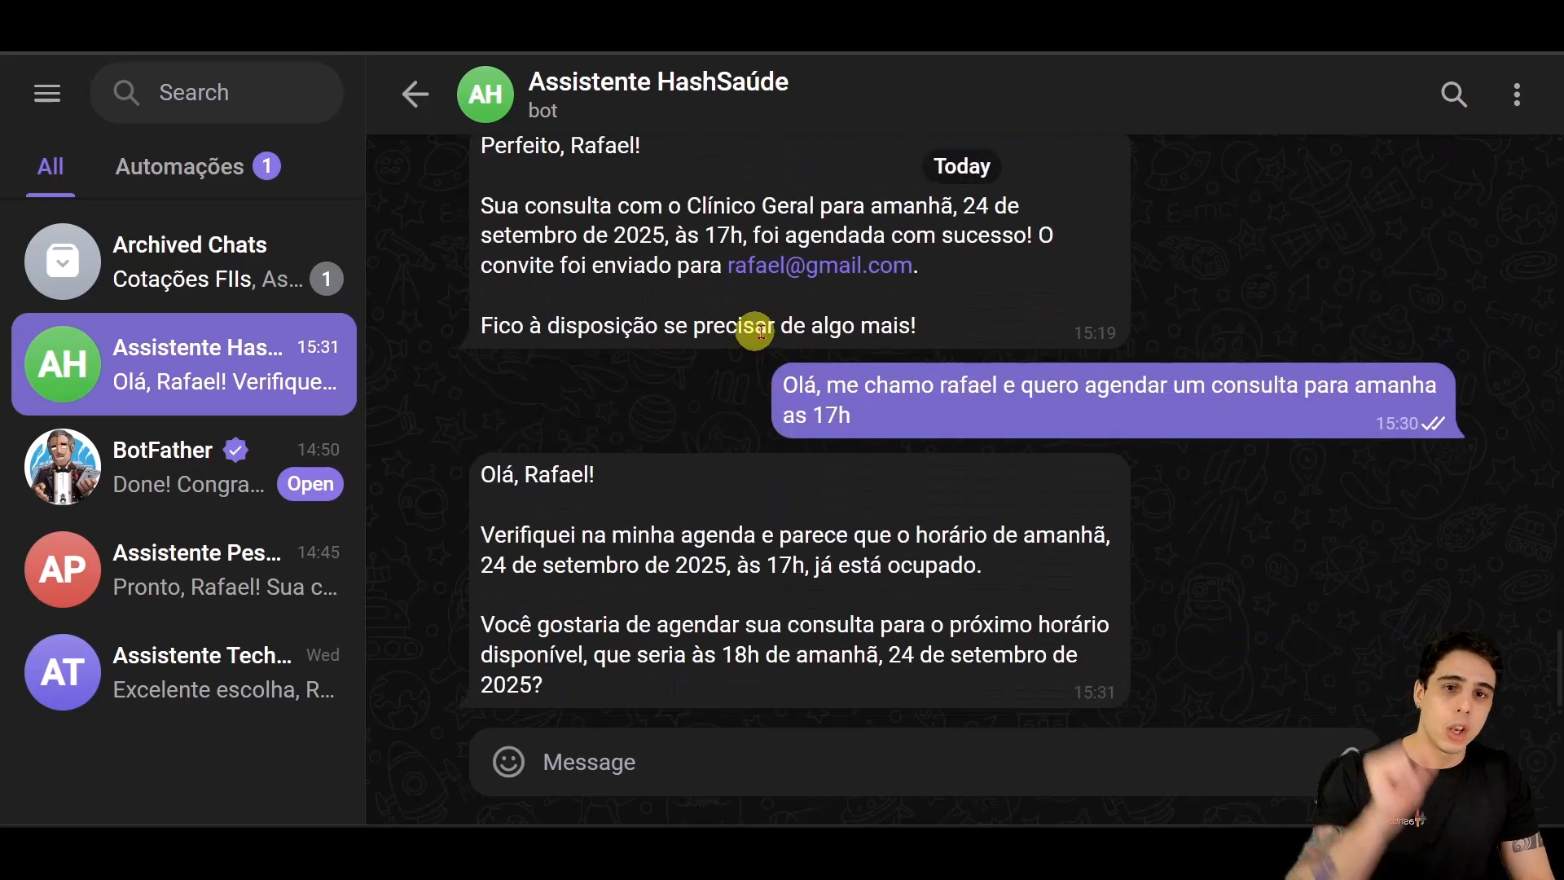
{"action": "scroll", "coordinate": [751, 325], "scroll_direction": "up", "scroll_amount": 2}
Step: Check the earlier booking confirmation and request, then reply 'Sim' to accept the 18h slot
{"action": "left_click_drag", "start_coordinate": [936, 454], "coordinate": [457, 269]}
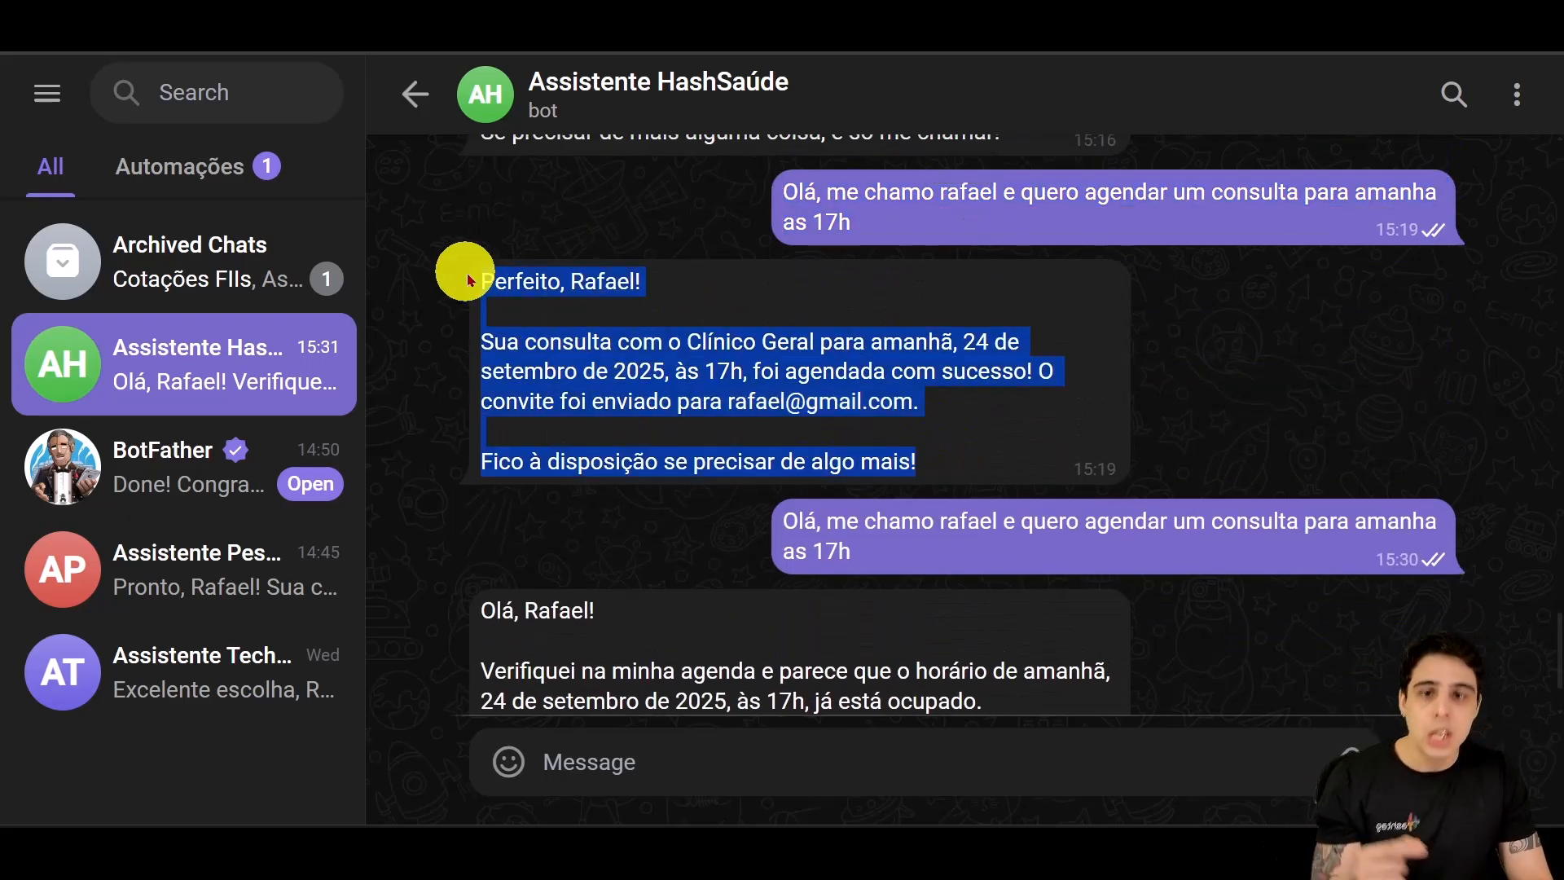
{"action": "scroll", "coordinate": [444, 352], "scroll_direction": "down", "scroll_amount": 3}
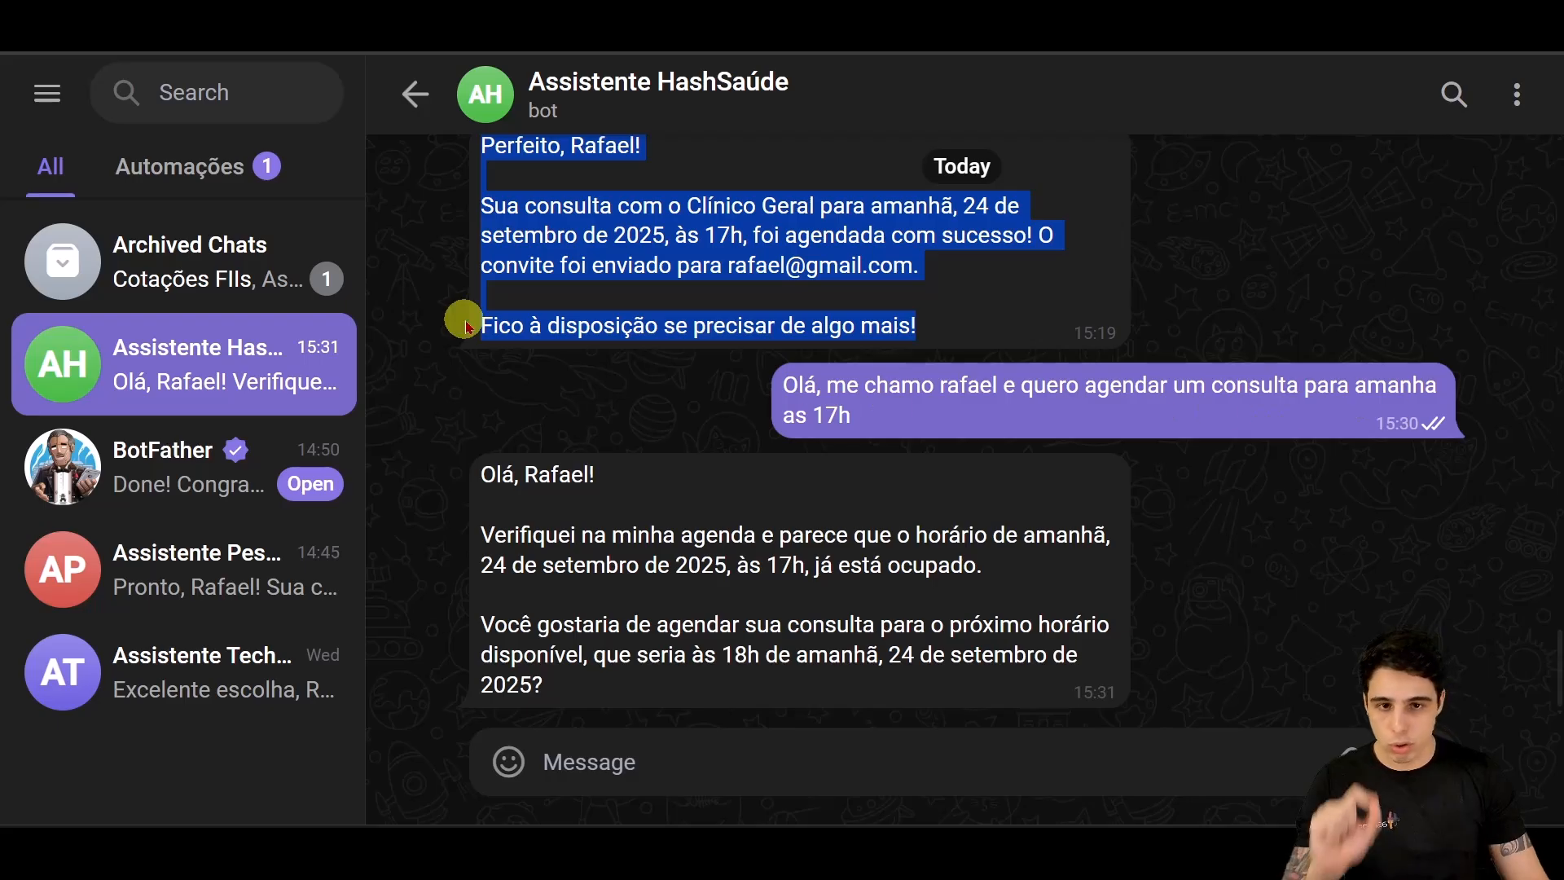
{"action": "left_click_drag", "start_coordinate": [915, 405], "coordinate": [795, 384]}
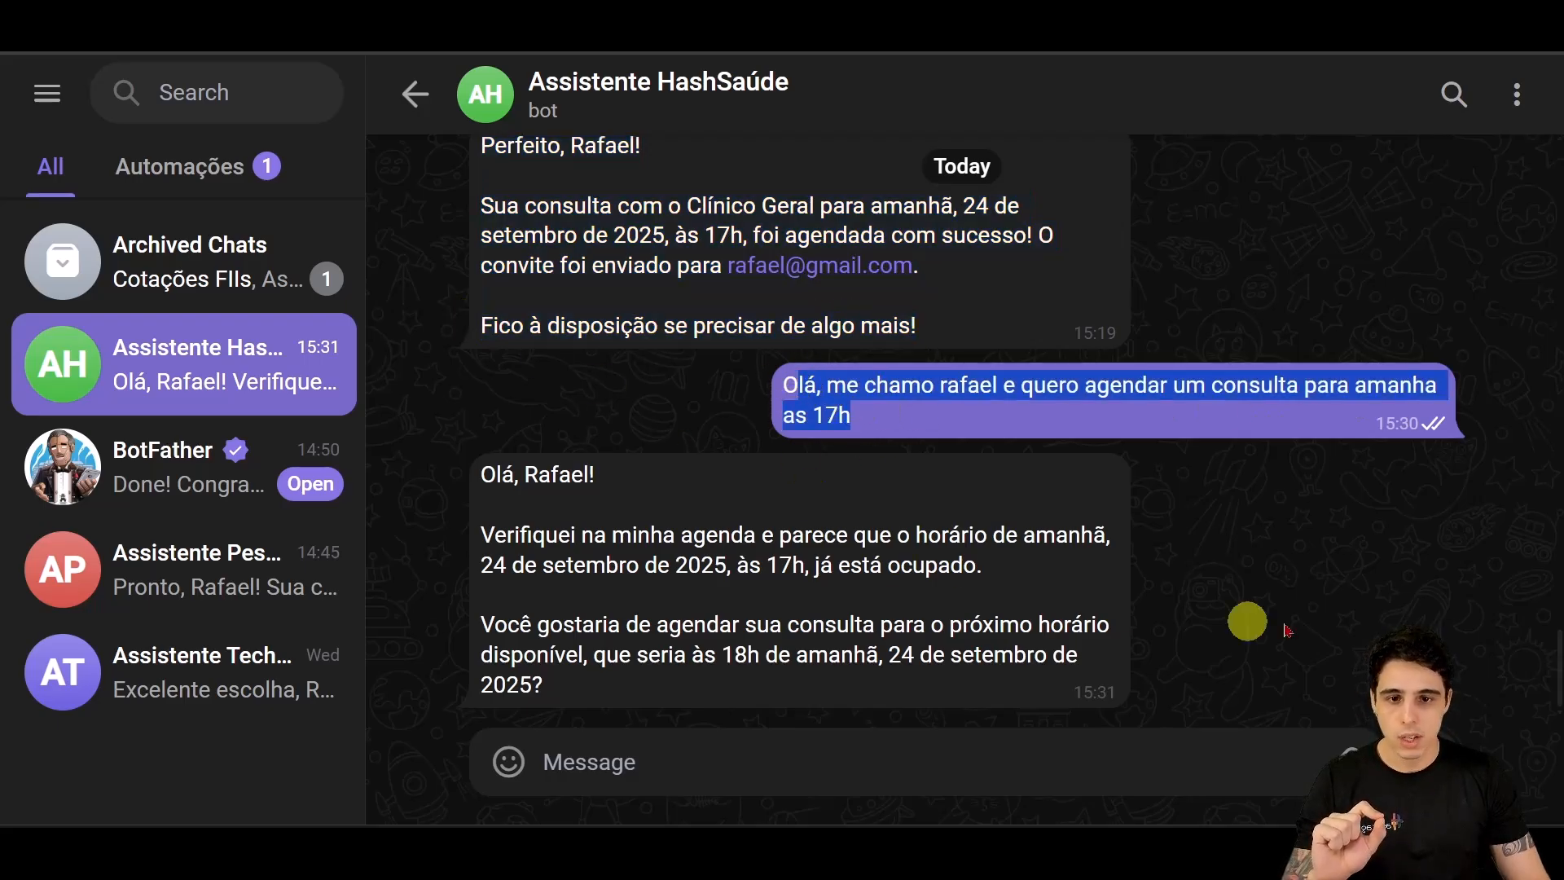
{"action": "left_click", "coordinate": [701, 656]}
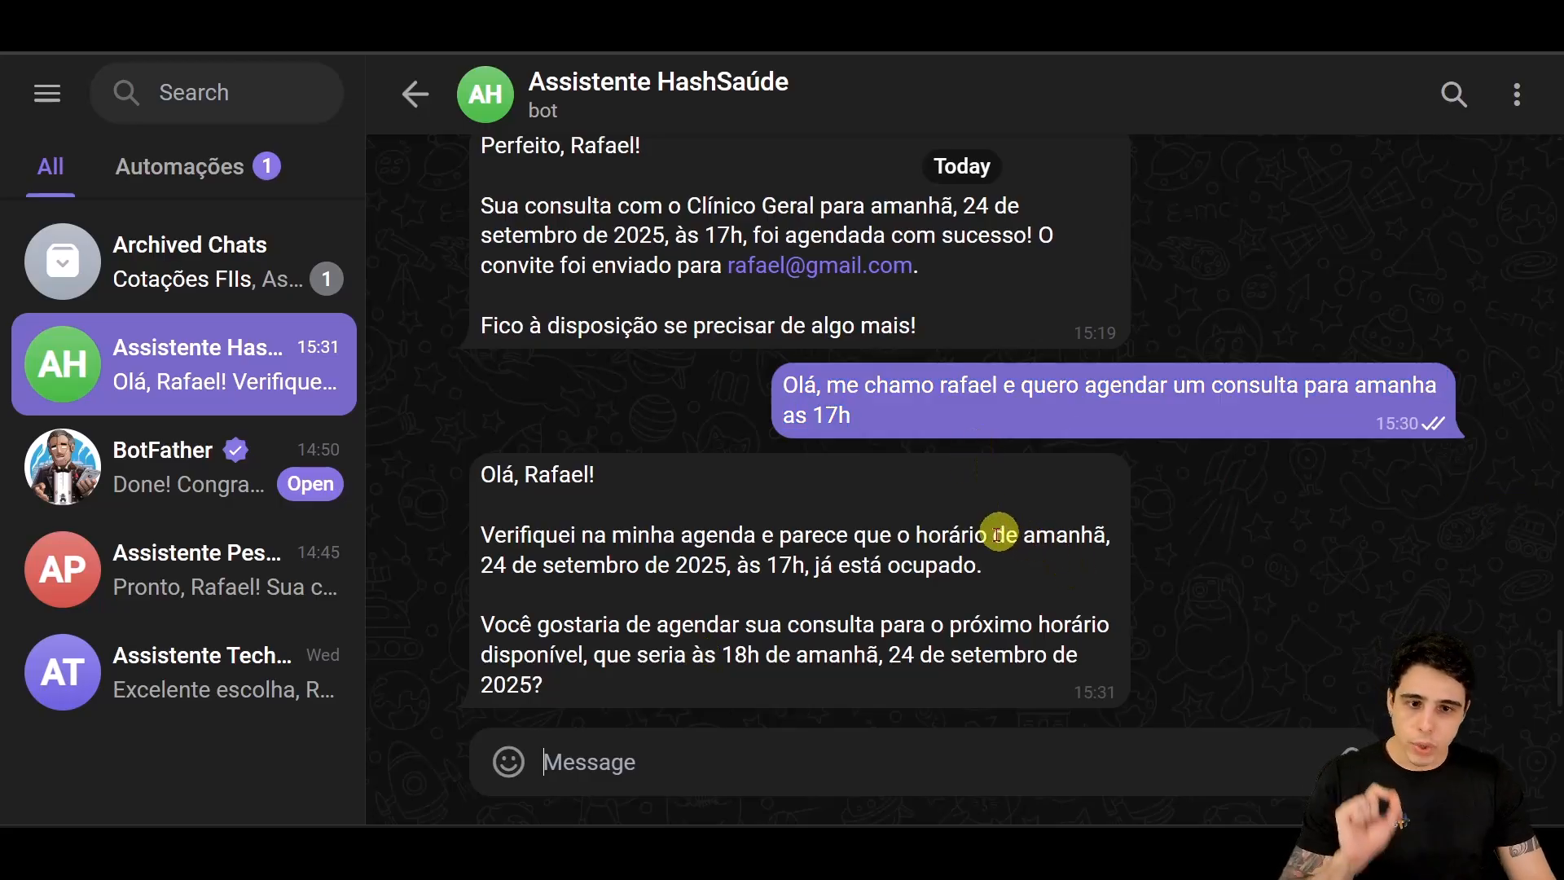
{"action": "left_click", "coordinate": [936, 741]}
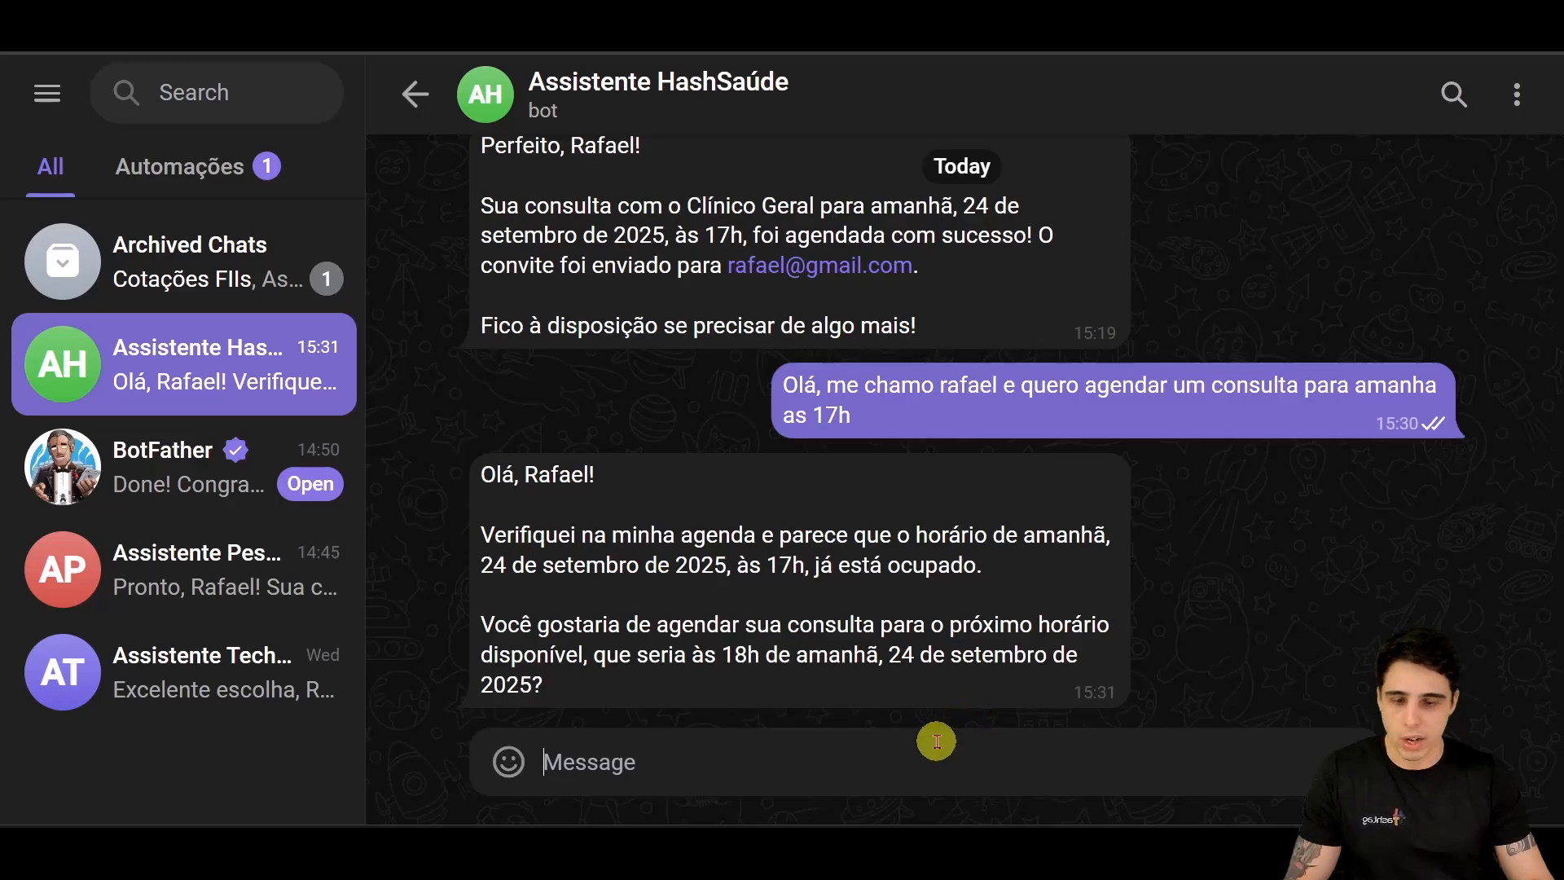
{"action": "key", "text": "Return"}
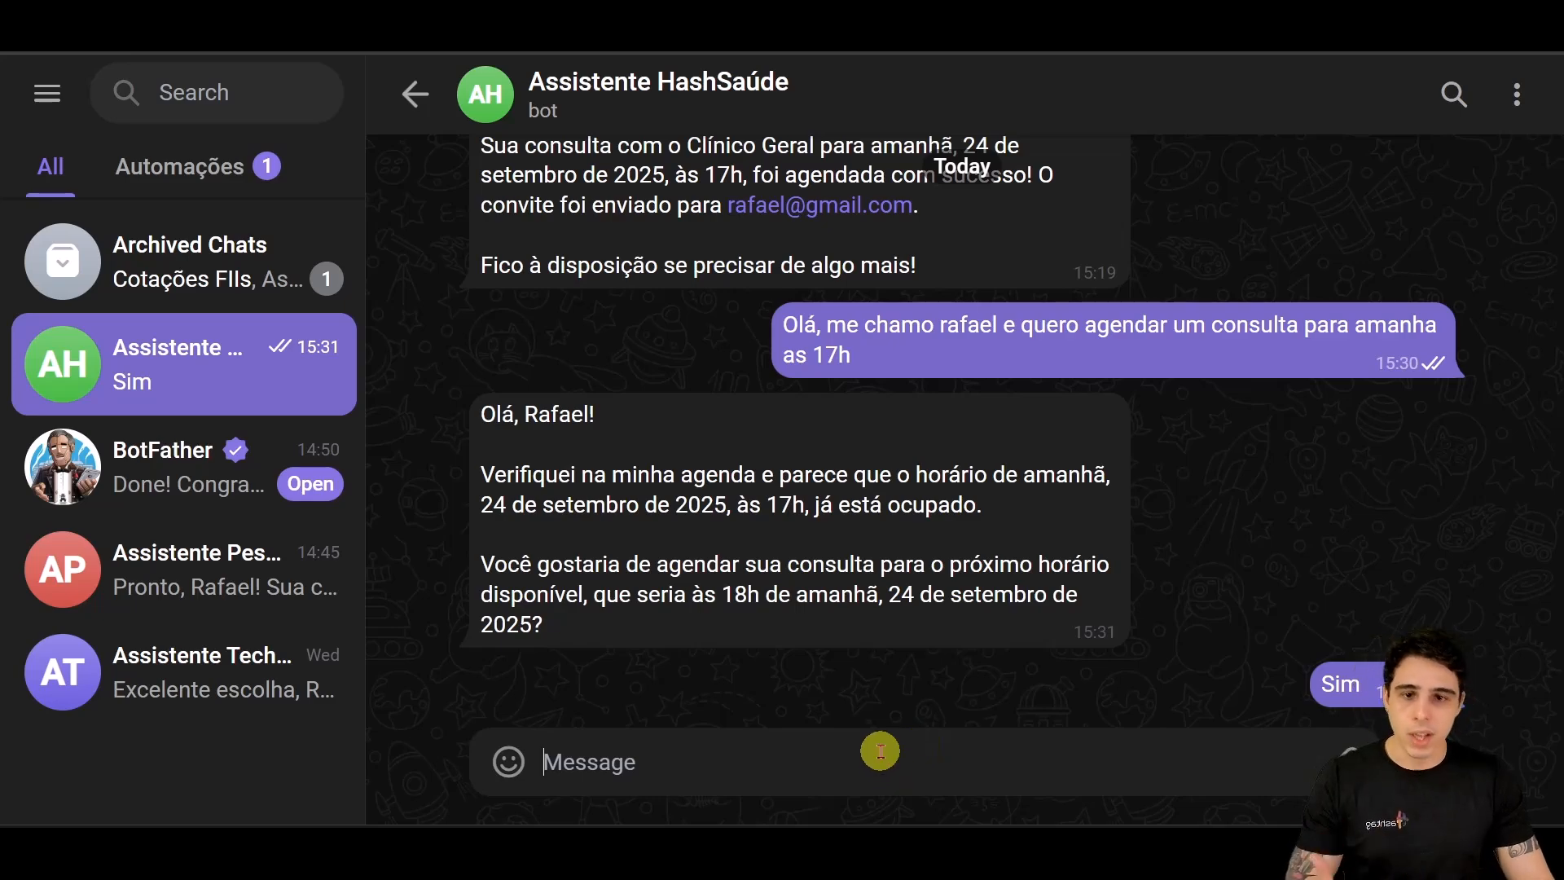
Step: Save the workflow, toggle it from Inactive to Active, and dismiss the activation notice
{"action": "mouse_move", "coordinate": [737, 819]}
{"action": "left_click", "coordinate": [697, 788]}
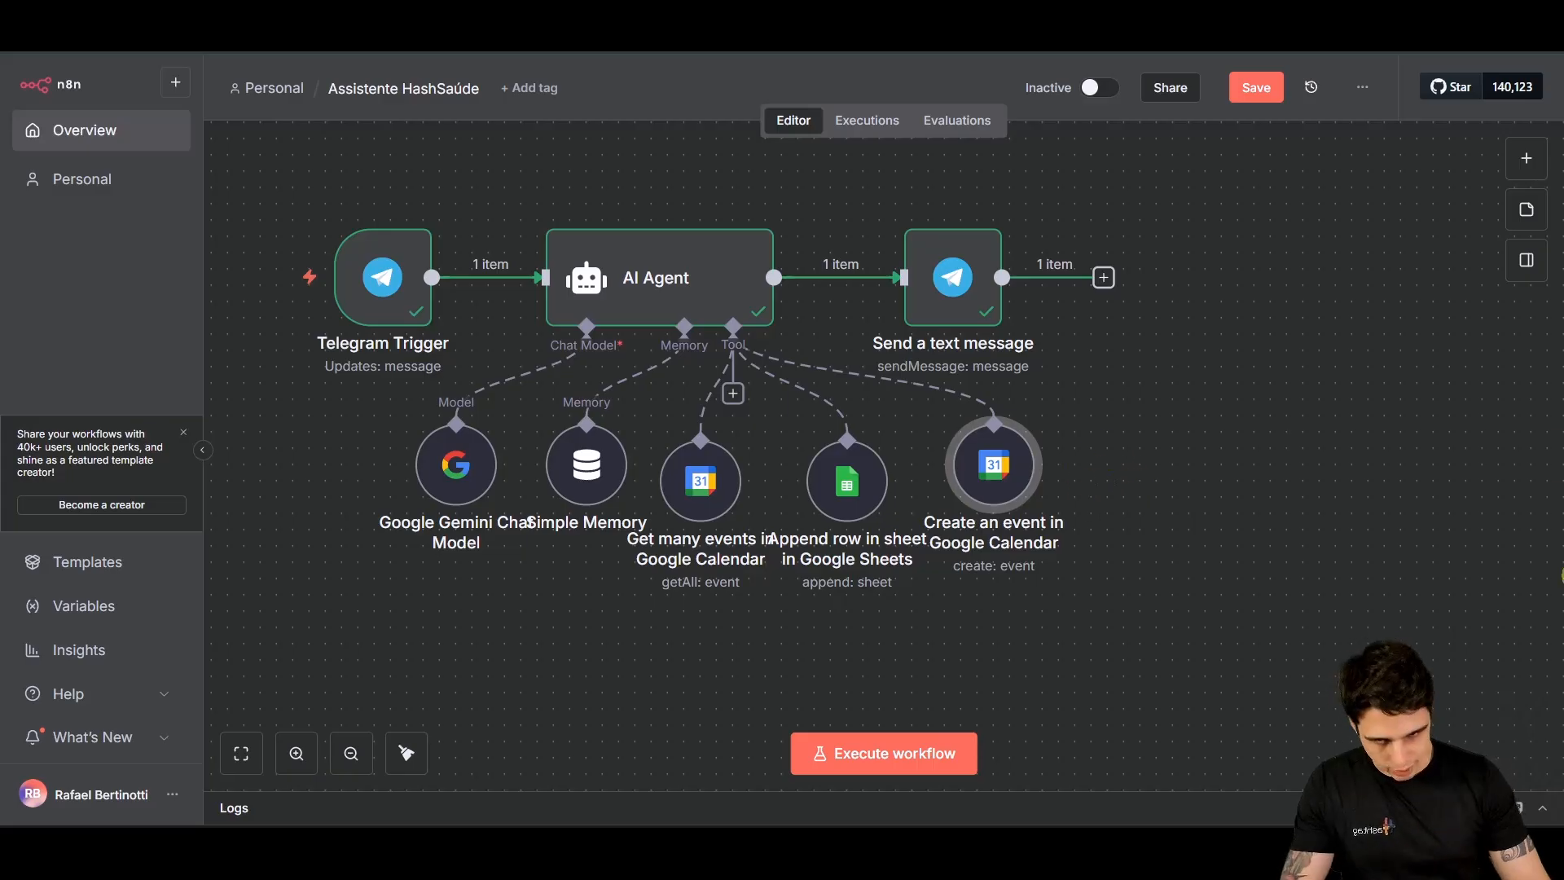
{"action": "left_click", "coordinate": [1255, 87]}
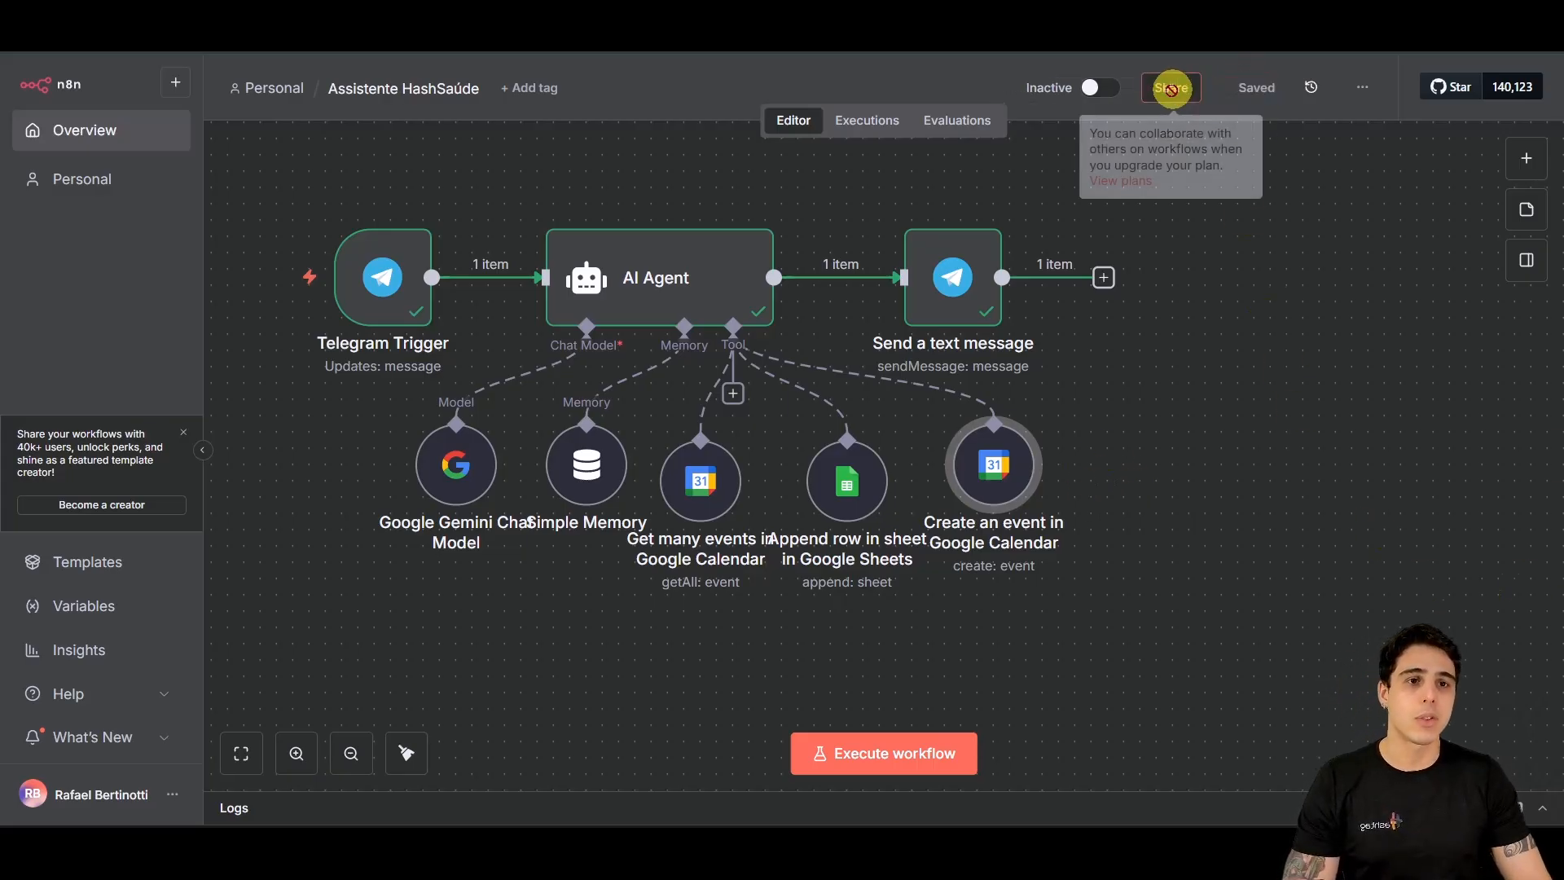
{"action": "left_click", "coordinate": [1094, 88]}
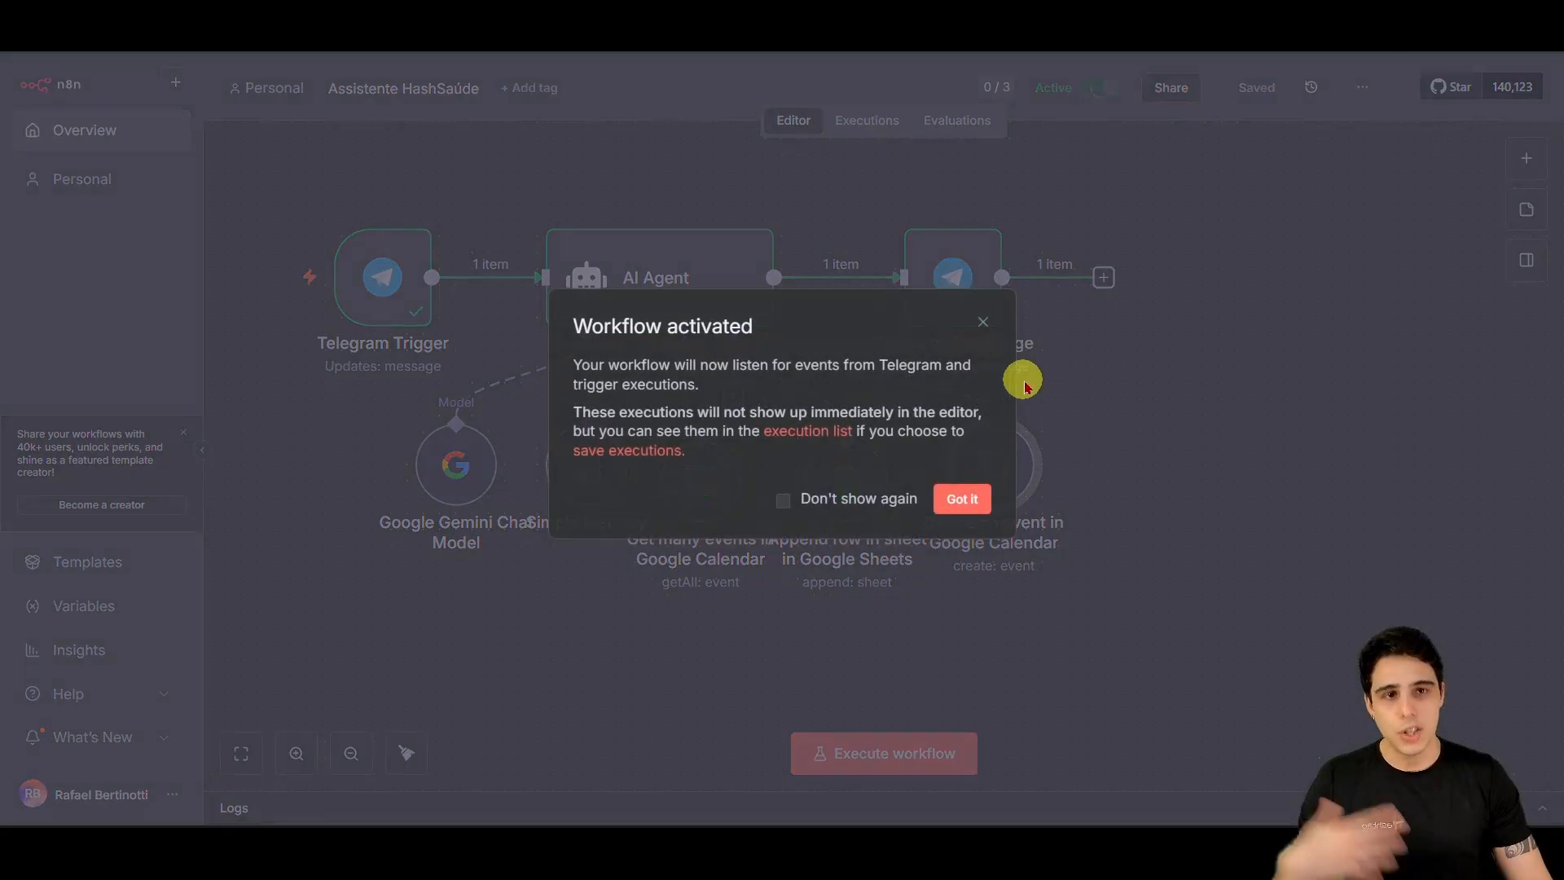
{"action": "left_click", "coordinate": [957, 498]}
Step: Highlight the bot's confirmation of the Clínico Geral booking on 24 September 2025 at 18h00
{"action": "mouse_move", "coordinate": [766, 829]}
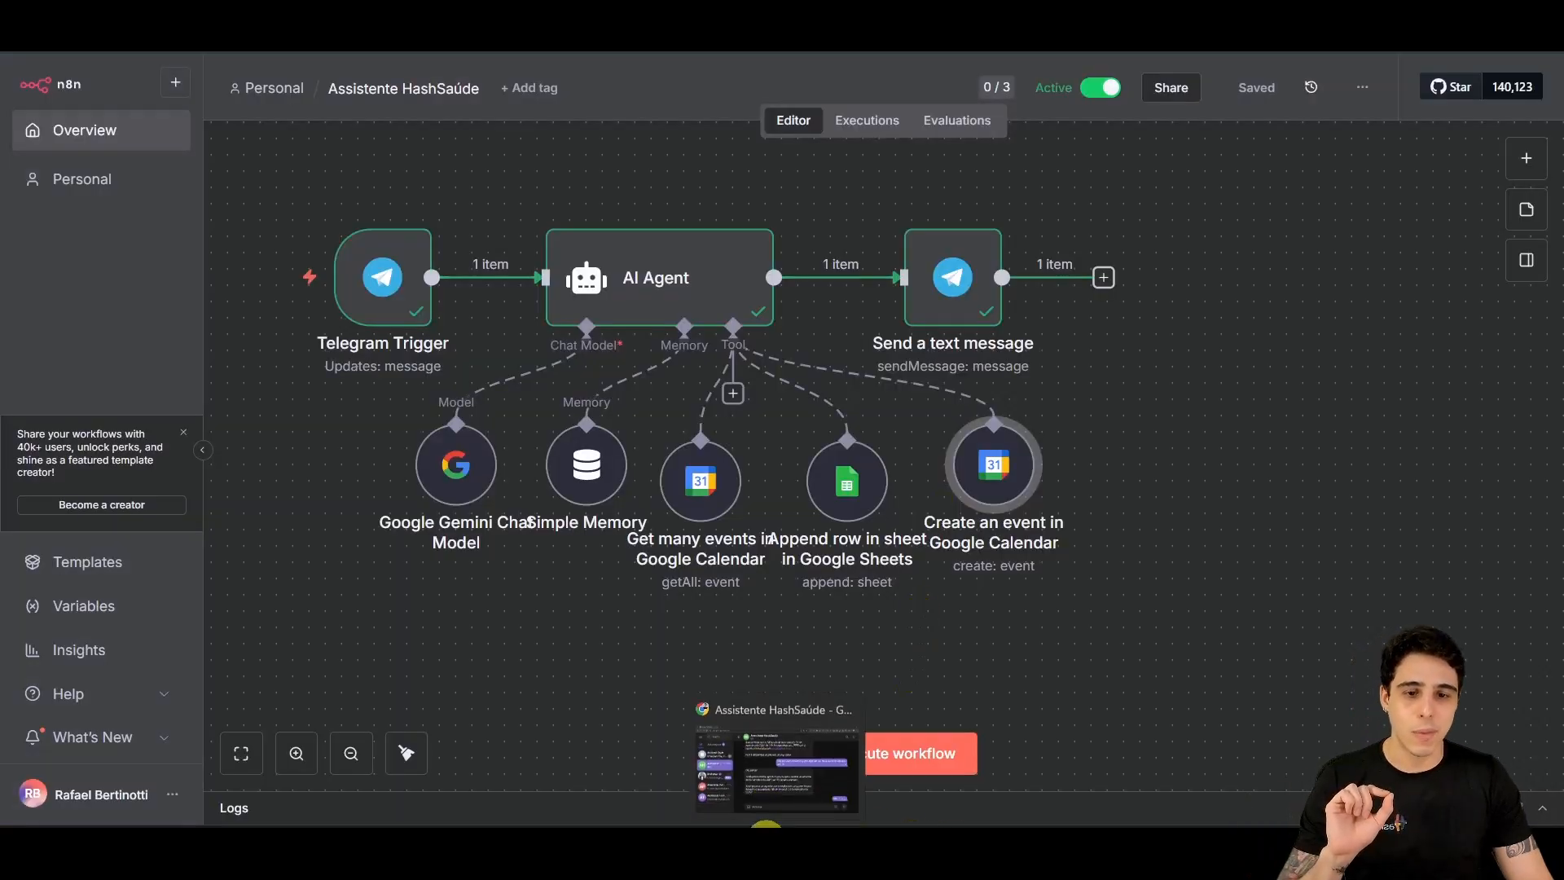
{"action": "left_click", "coordinate": [777, 762]}
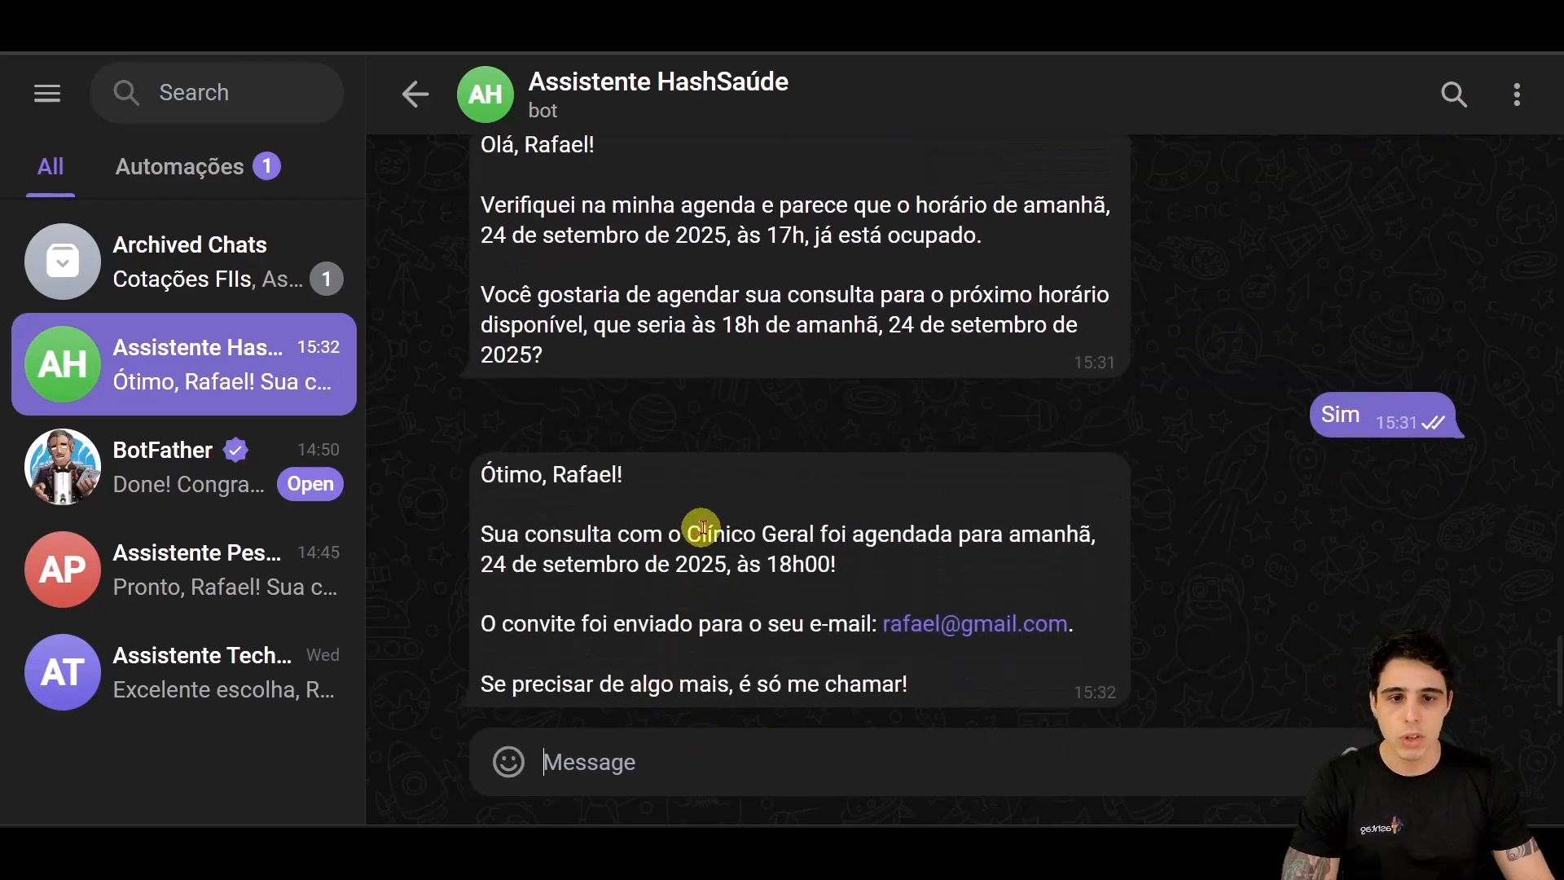
{"action": "left_click_drag", "start_coordinate": [699, 533], "coordinate": [1093, 552]}
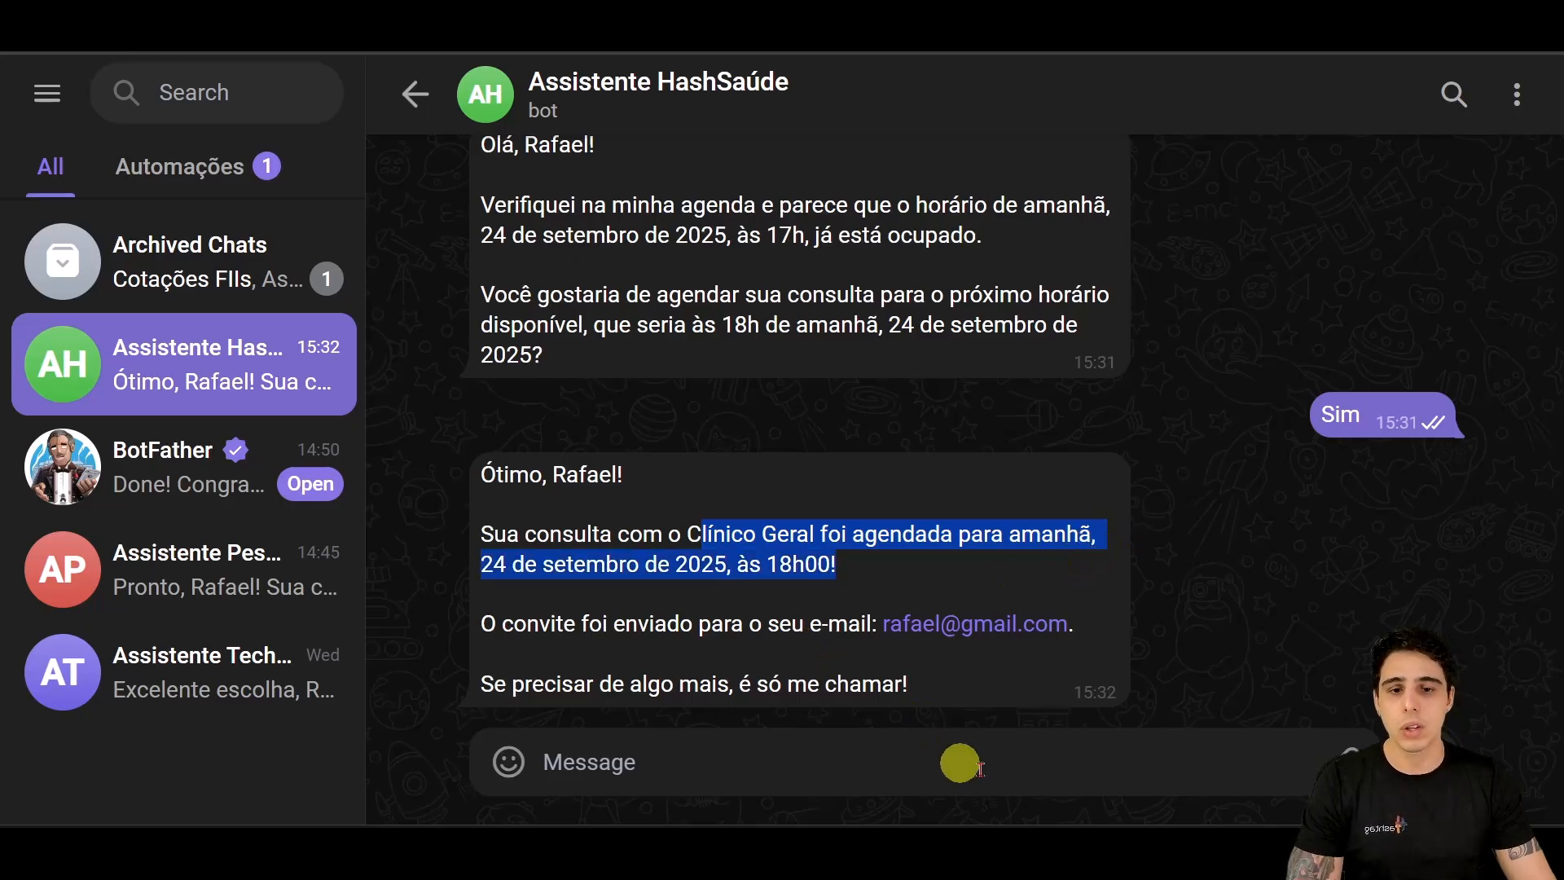
Step: Widen columns A through F of the Agendamento Aula - HashSaúde sheet, auto-fitting column E
{"action": "mouse_move", "coordinate": [1029, 859]}
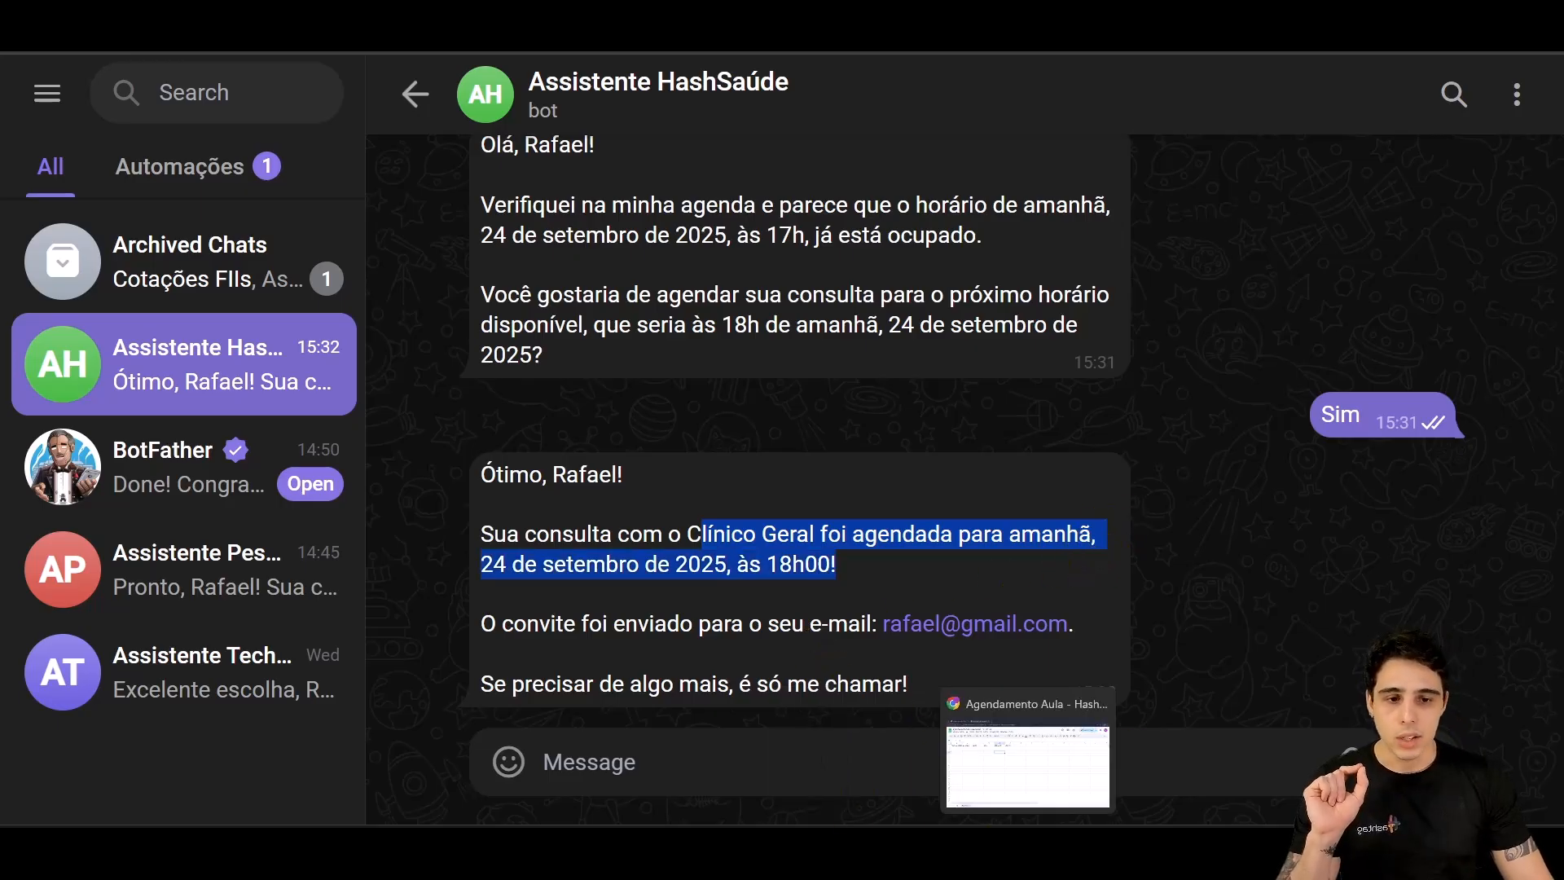
{"action": "left_click", "coordinate": [1026, 799]}
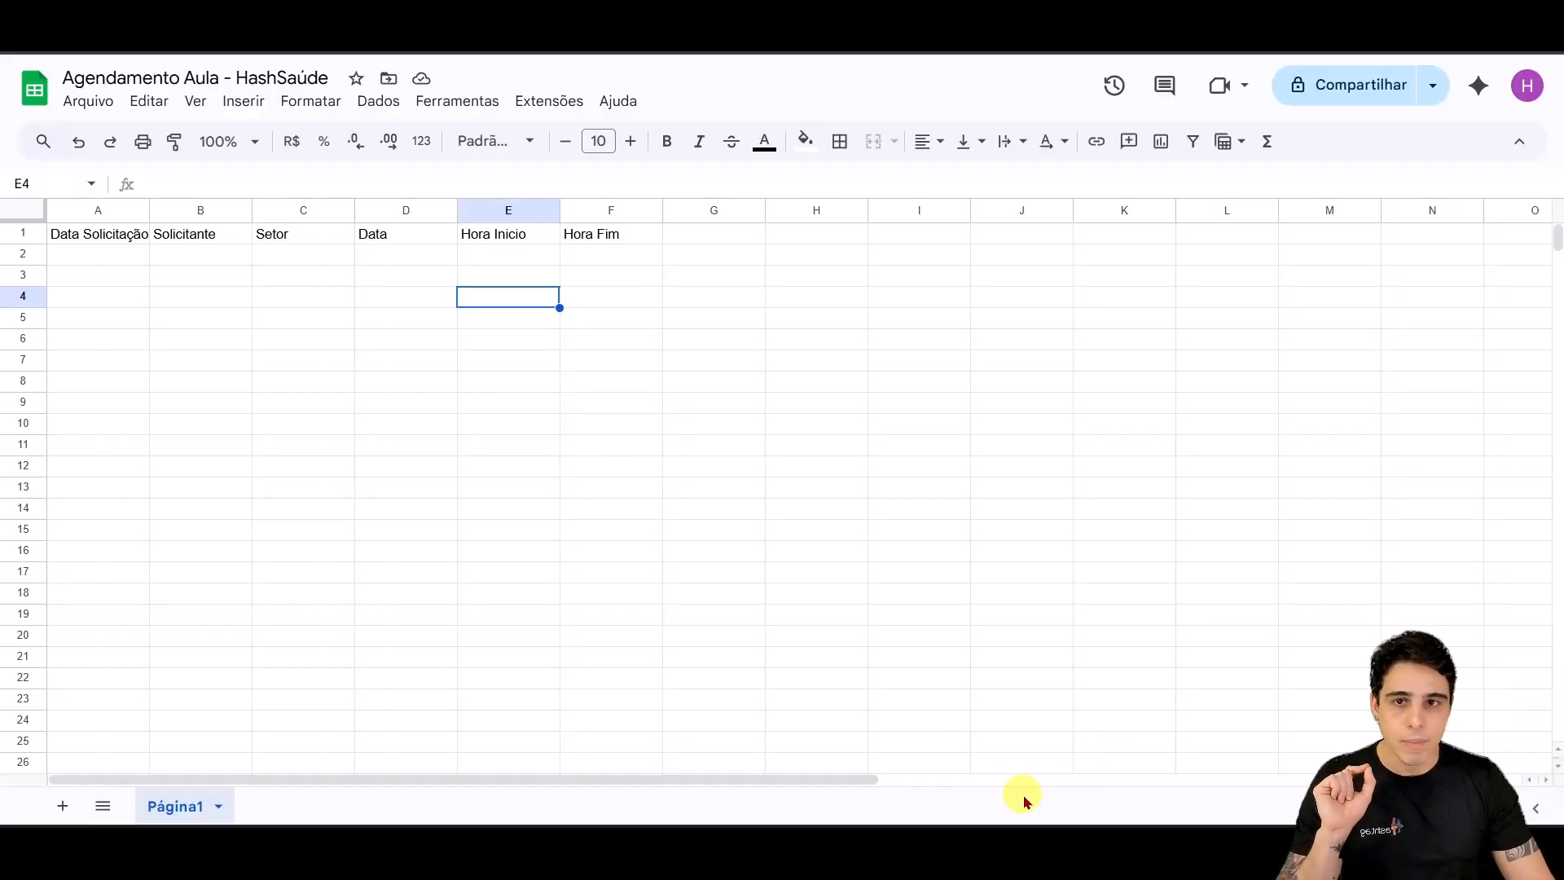
{"action": "left_click", "coordinate": [350, 451]}
{"action": "left_click_drag", "start_coordinate": [252, 210], "coordinate": [321, 210]}
{"action": "left_click_drag", "start_coordinate": [152, 210], "coordinate": [210, 210]}
{"action": "left_click_drag", "start_coordinate": [384, 210], "coordinate": [406, 210]}
{"action": "left_click_drag", "start_coordinate": [511, 216], "coordinate": [600, 210]}
{"action": "left_click_drag", "start_coordinate": [703, 210], "coordinate": [762, 211]}
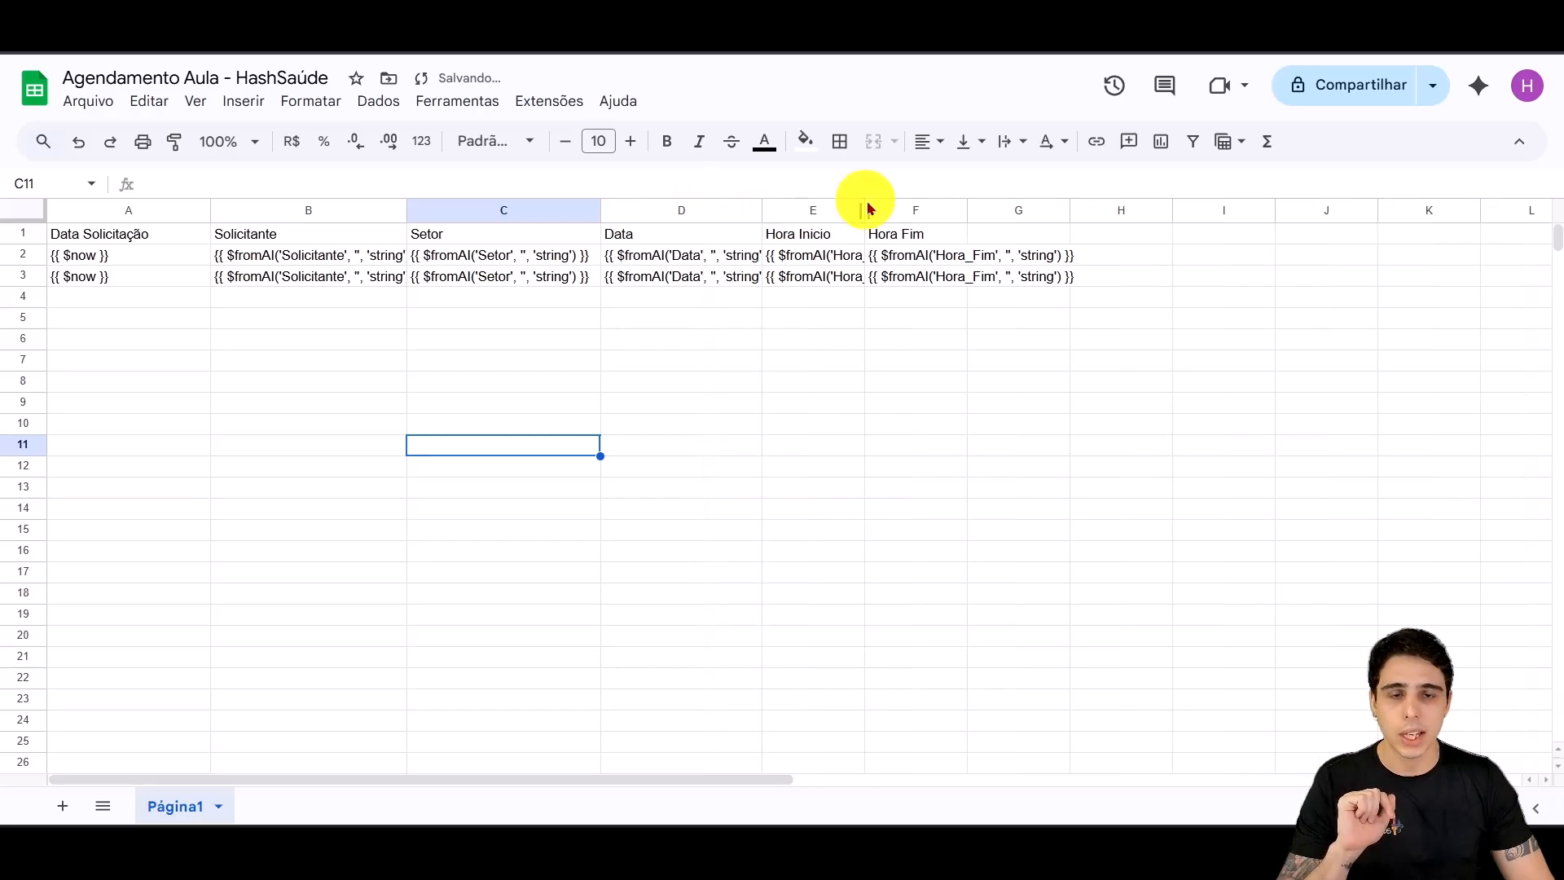
{"action": "left_click", "coordinate": [862, 210]}
{"action": "double_click", "coordinate": [864, 209]}
{"action": "left_click_drag", "start_coordinate": [1097, 210], "coordinate": [1261, 211]}
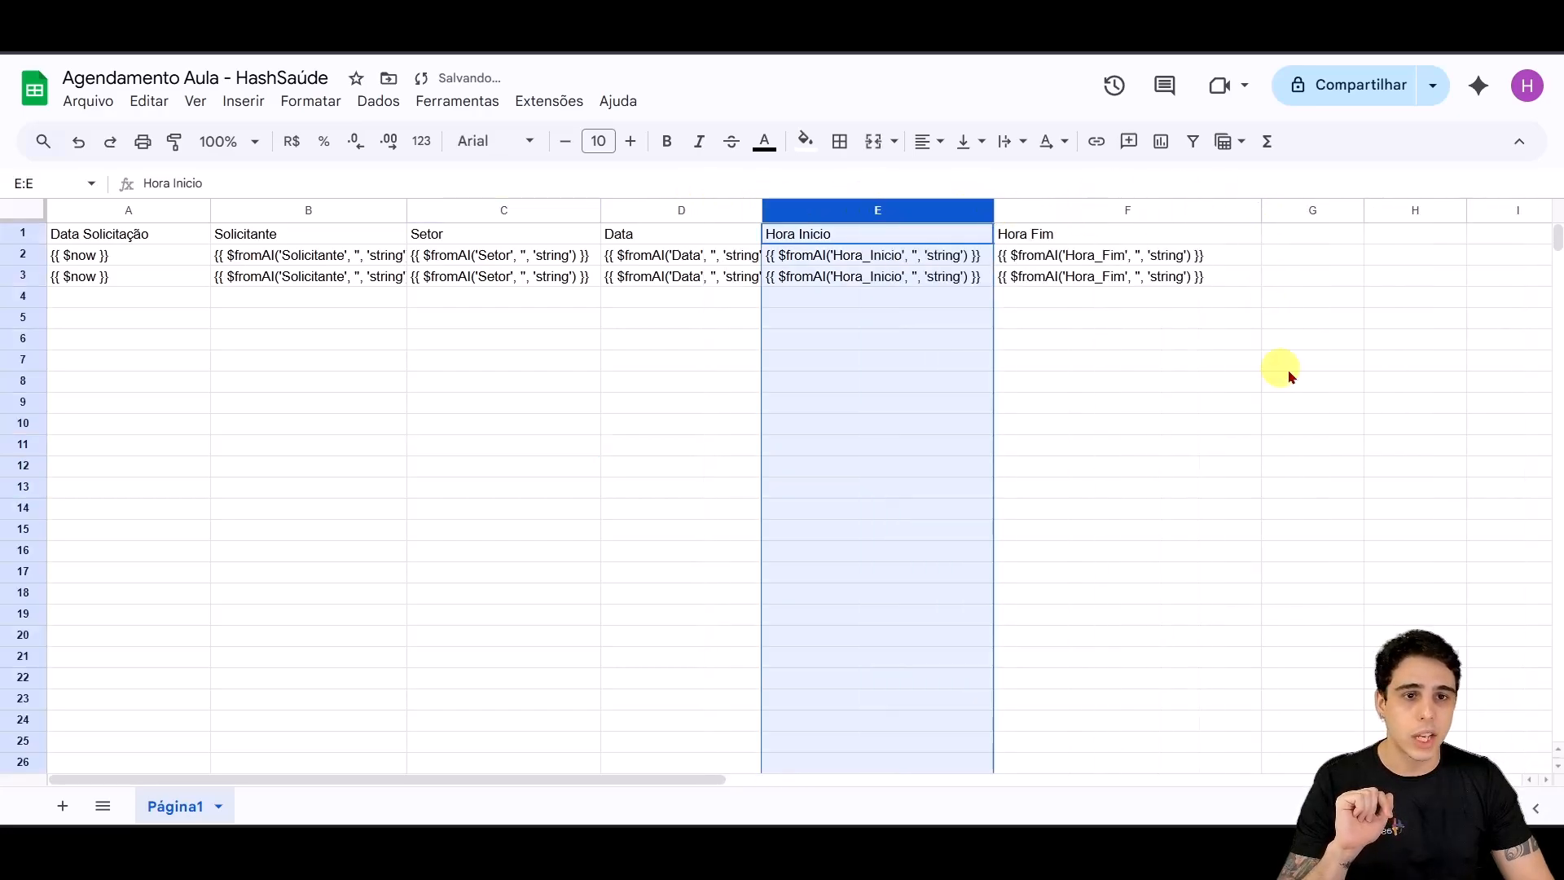
{"action": "left_click", "coordinate": [538, 295]}
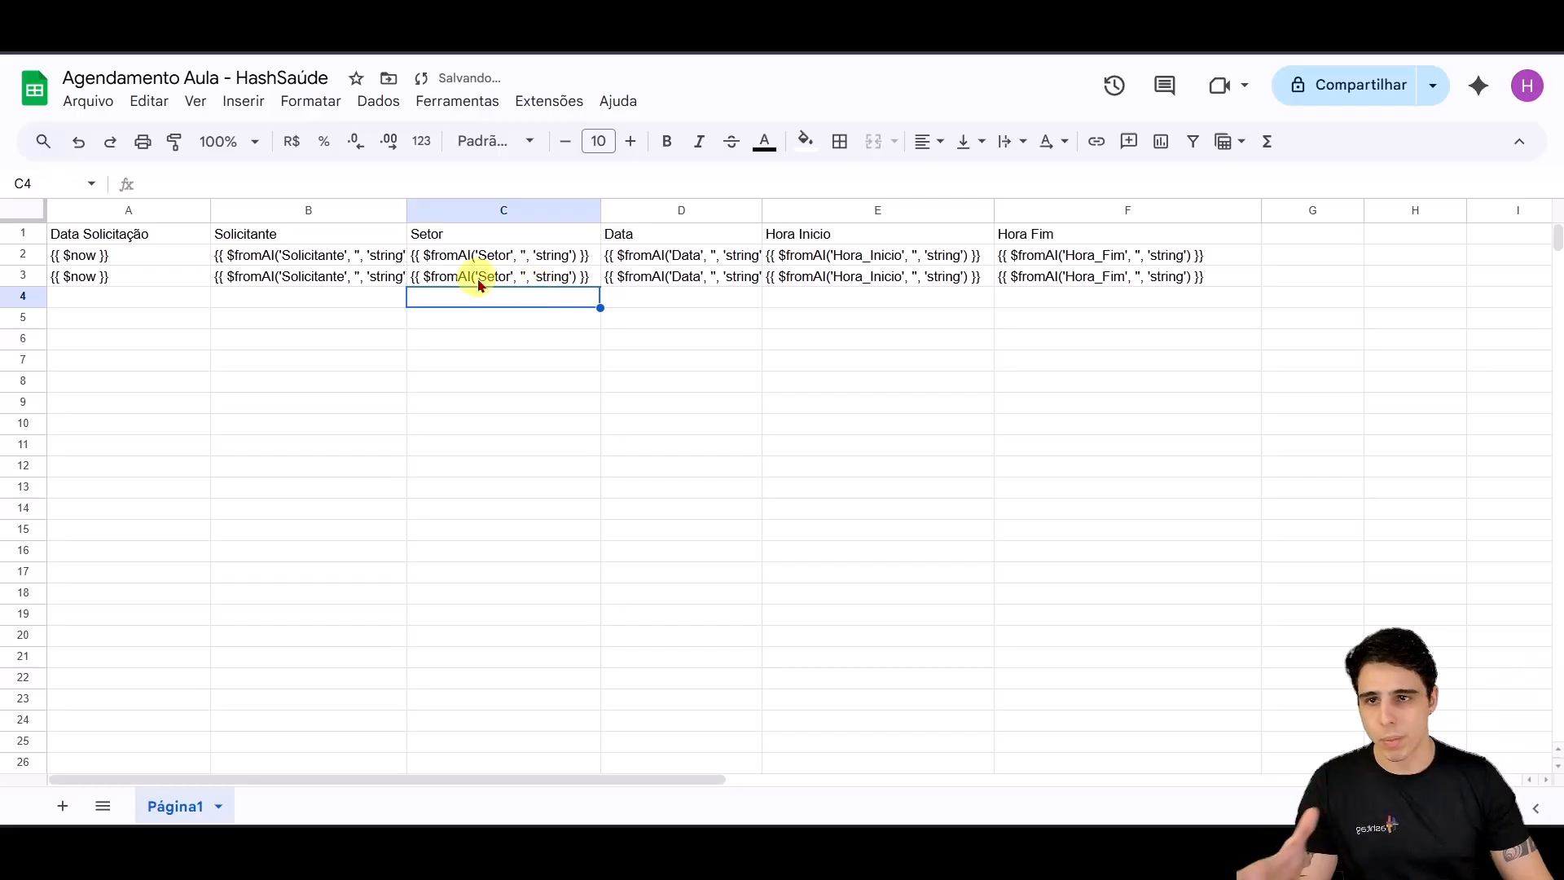
Step: Confirm the 6–7pm Consulta Clínico Geral event on 24 September, then return to n8n
{"action": "left_click", "coordinate": [222, 32]}
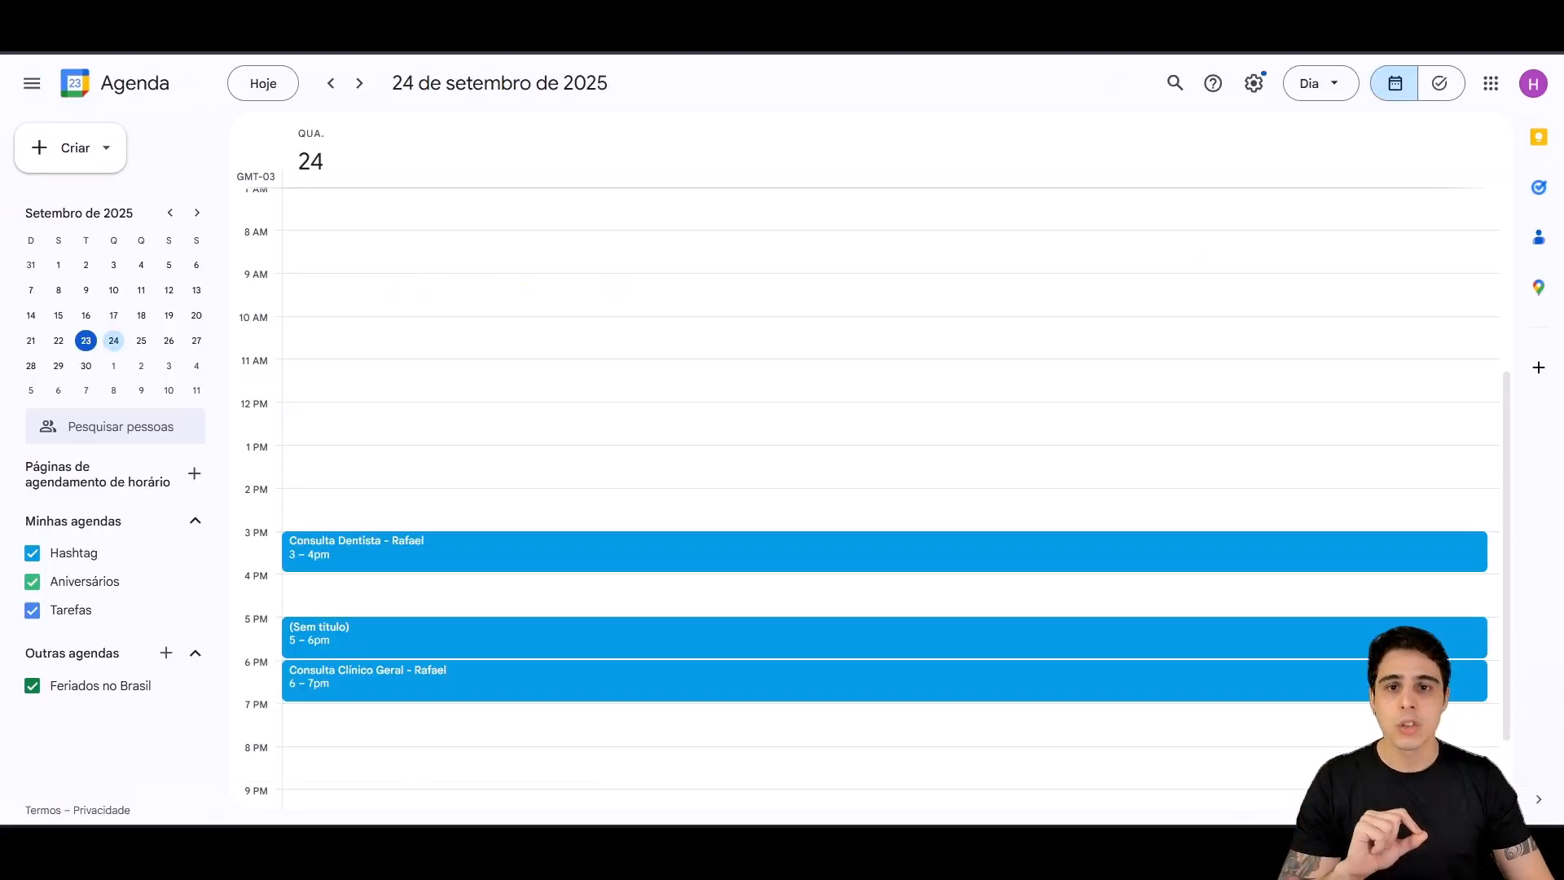
{"action": "scroll", "coordinate": [536, 624], "scroll_direction": "down", "scroll_amount": 2}
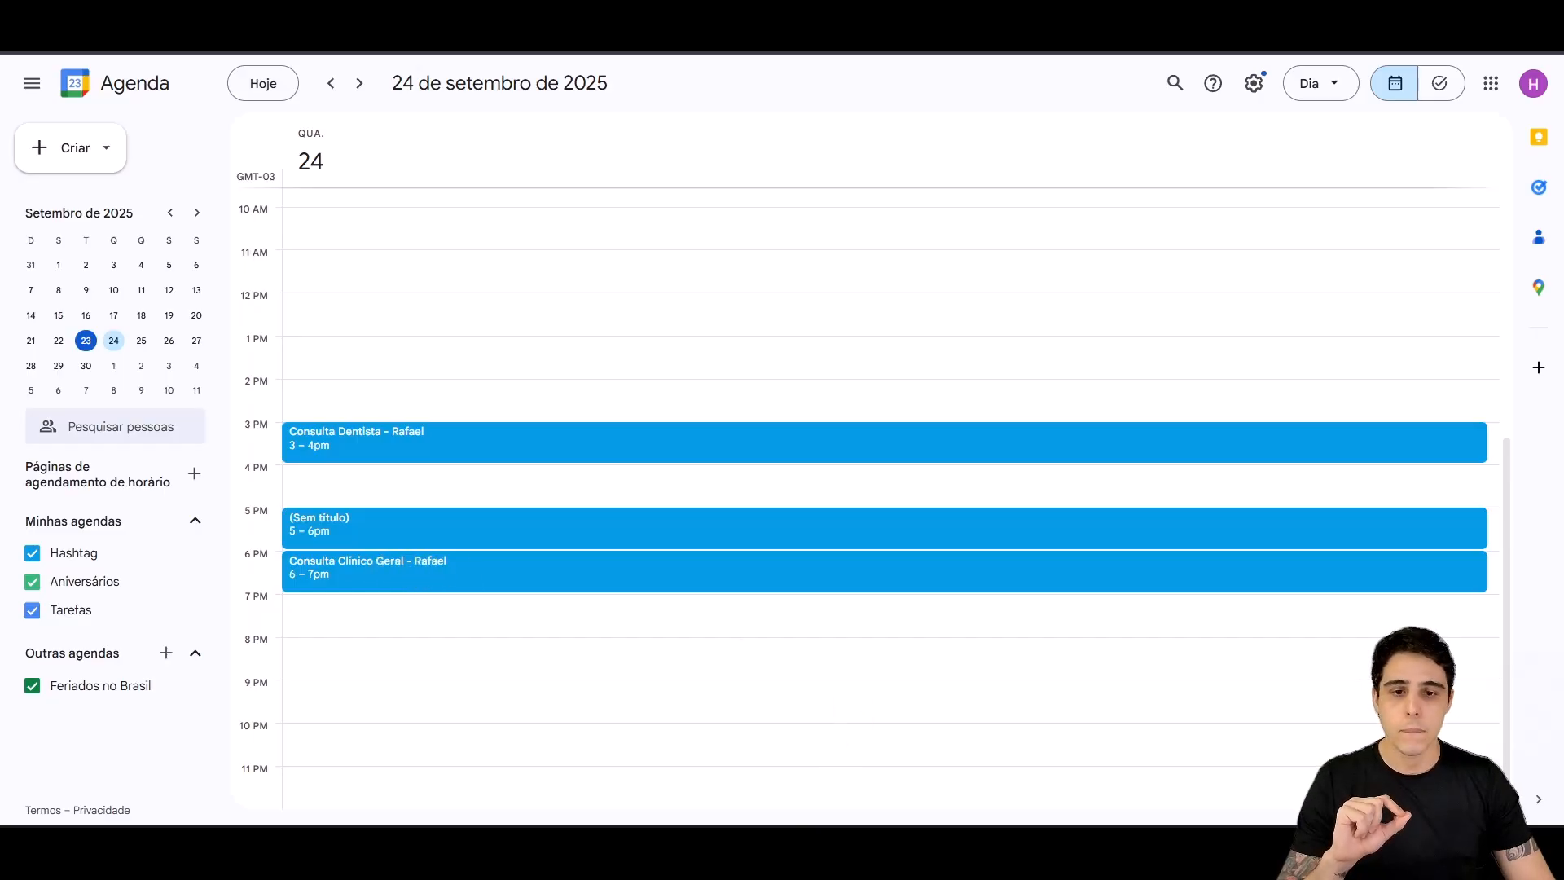
{"action": "mouse_move", "coordinate": [742, 847]}
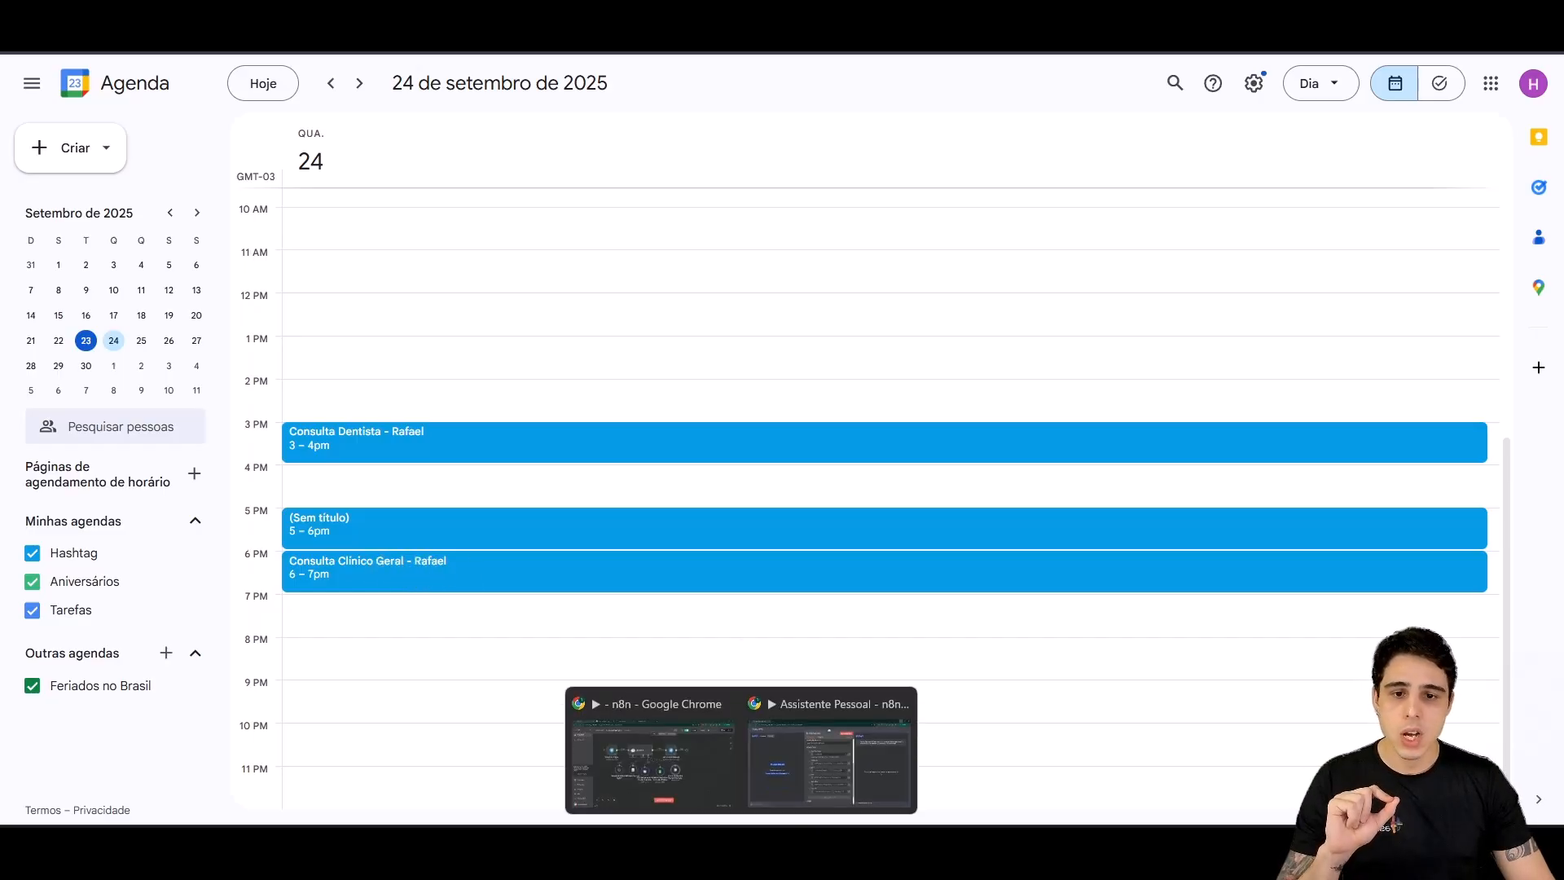
{"action": "left_click", "coordinate": [660, 763]}
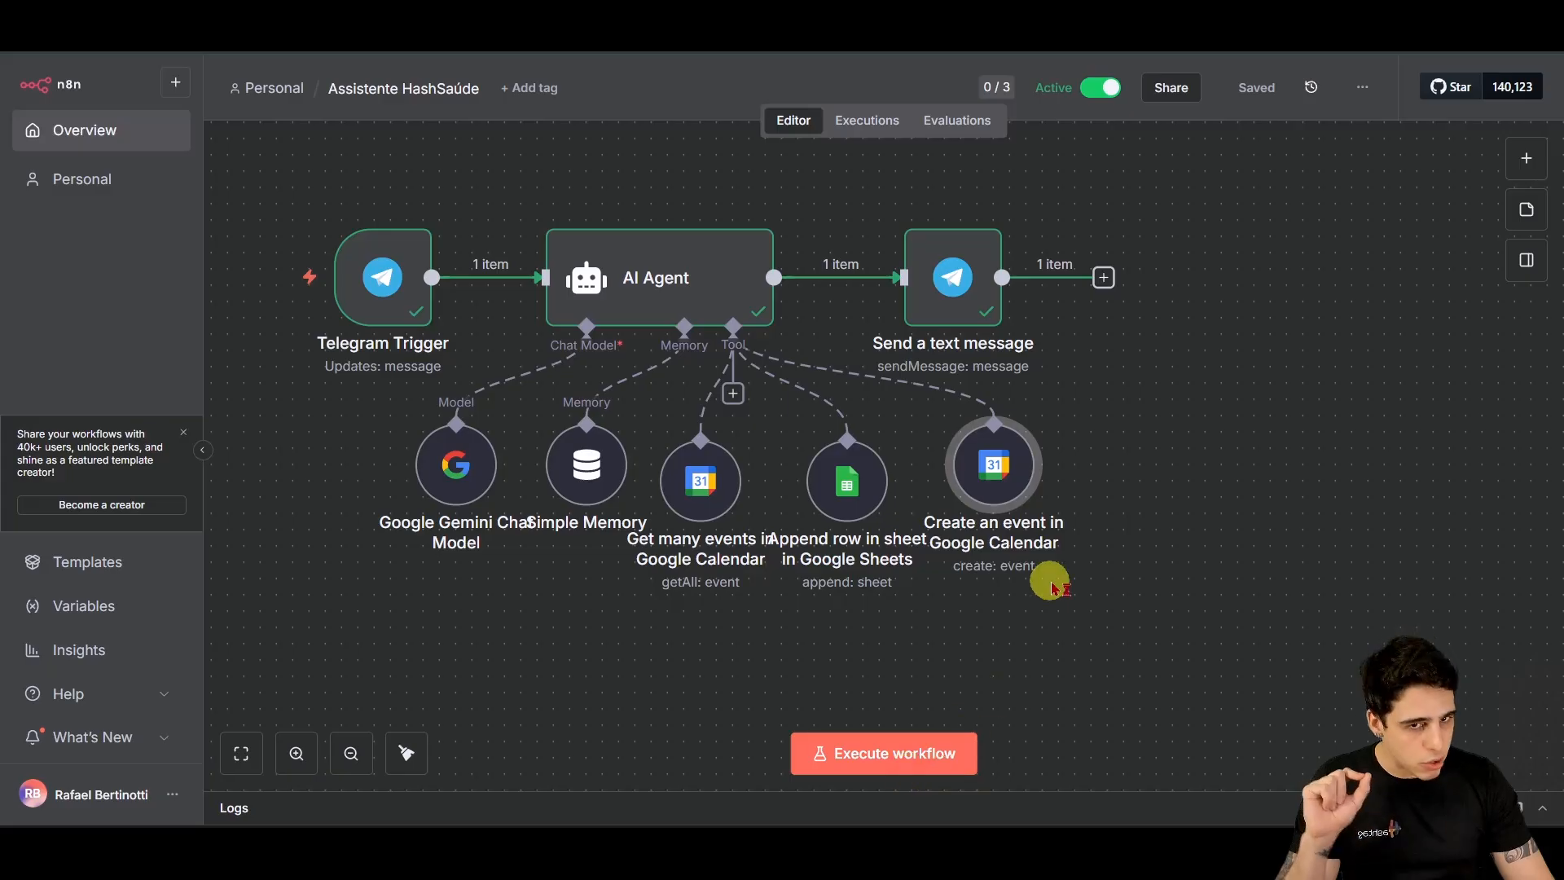
Step: Turn the Data Solicitação, Solicitante, Setor, Data, Hora Inicio and Hora Fim values into expressions
{"action": "double_click", "coordinate": [846, 481]}
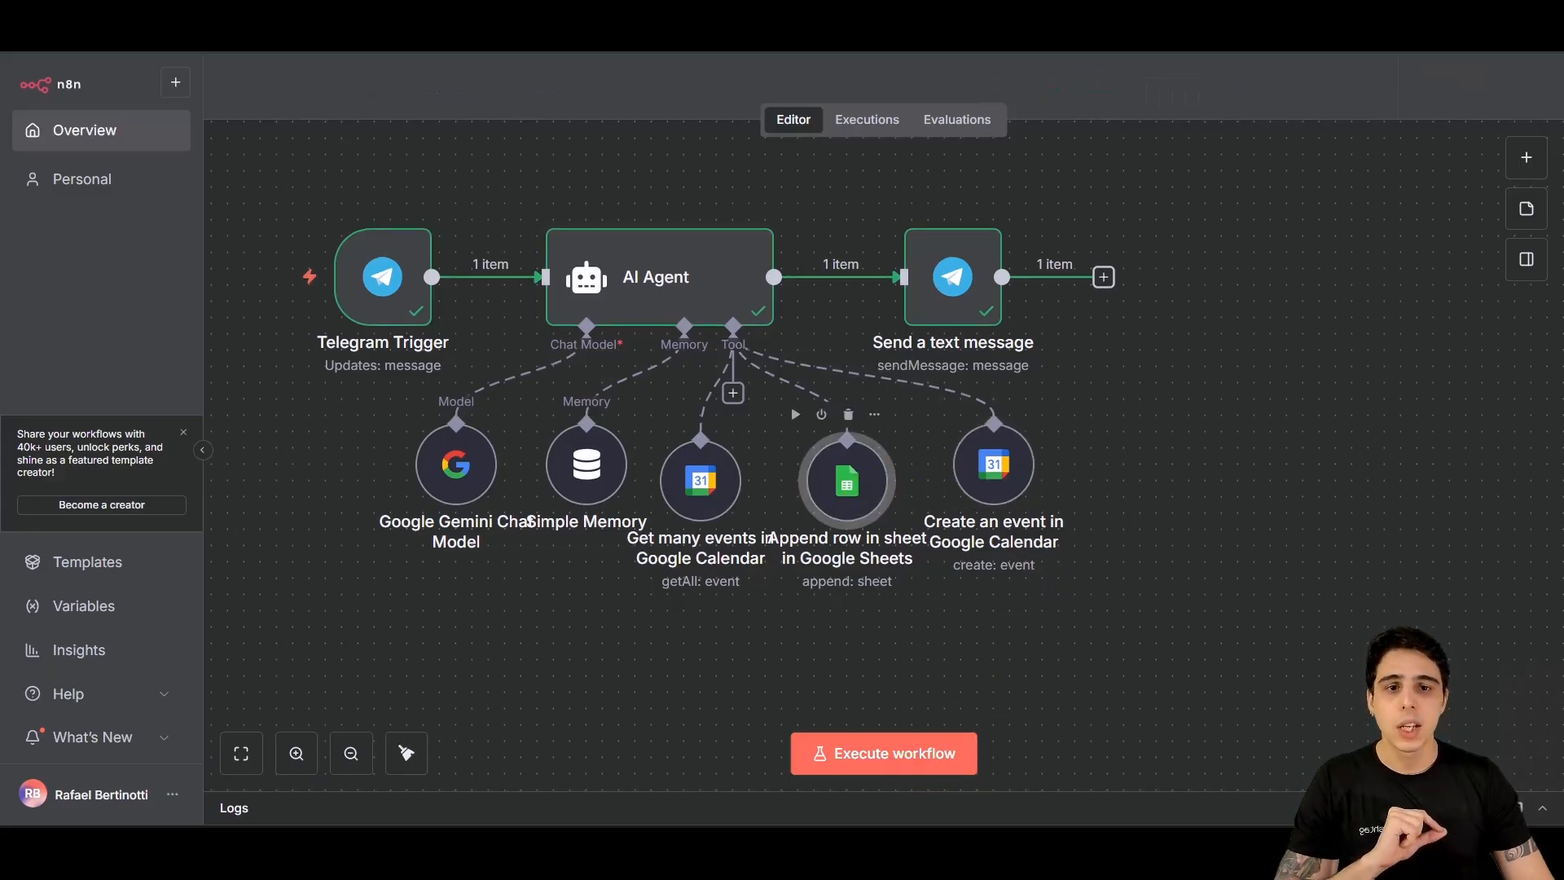
{"action": "scroll", "coordinate": [840, 552], "scroll_direction": "down", "scroll_amount": 5}
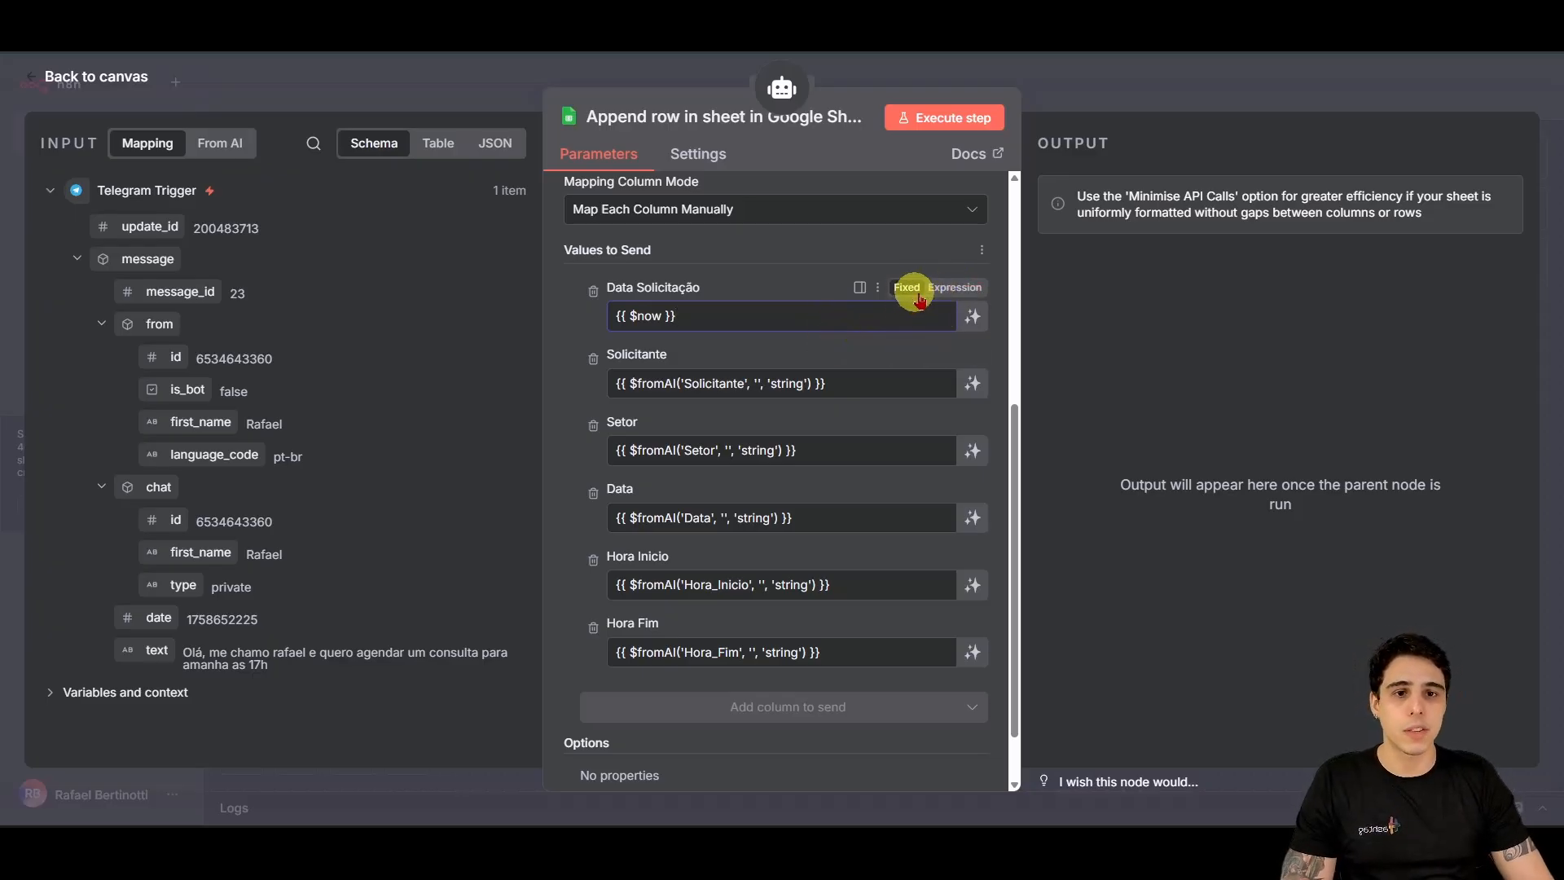
{"action": "left_click", "coordinate": [950, 290]}
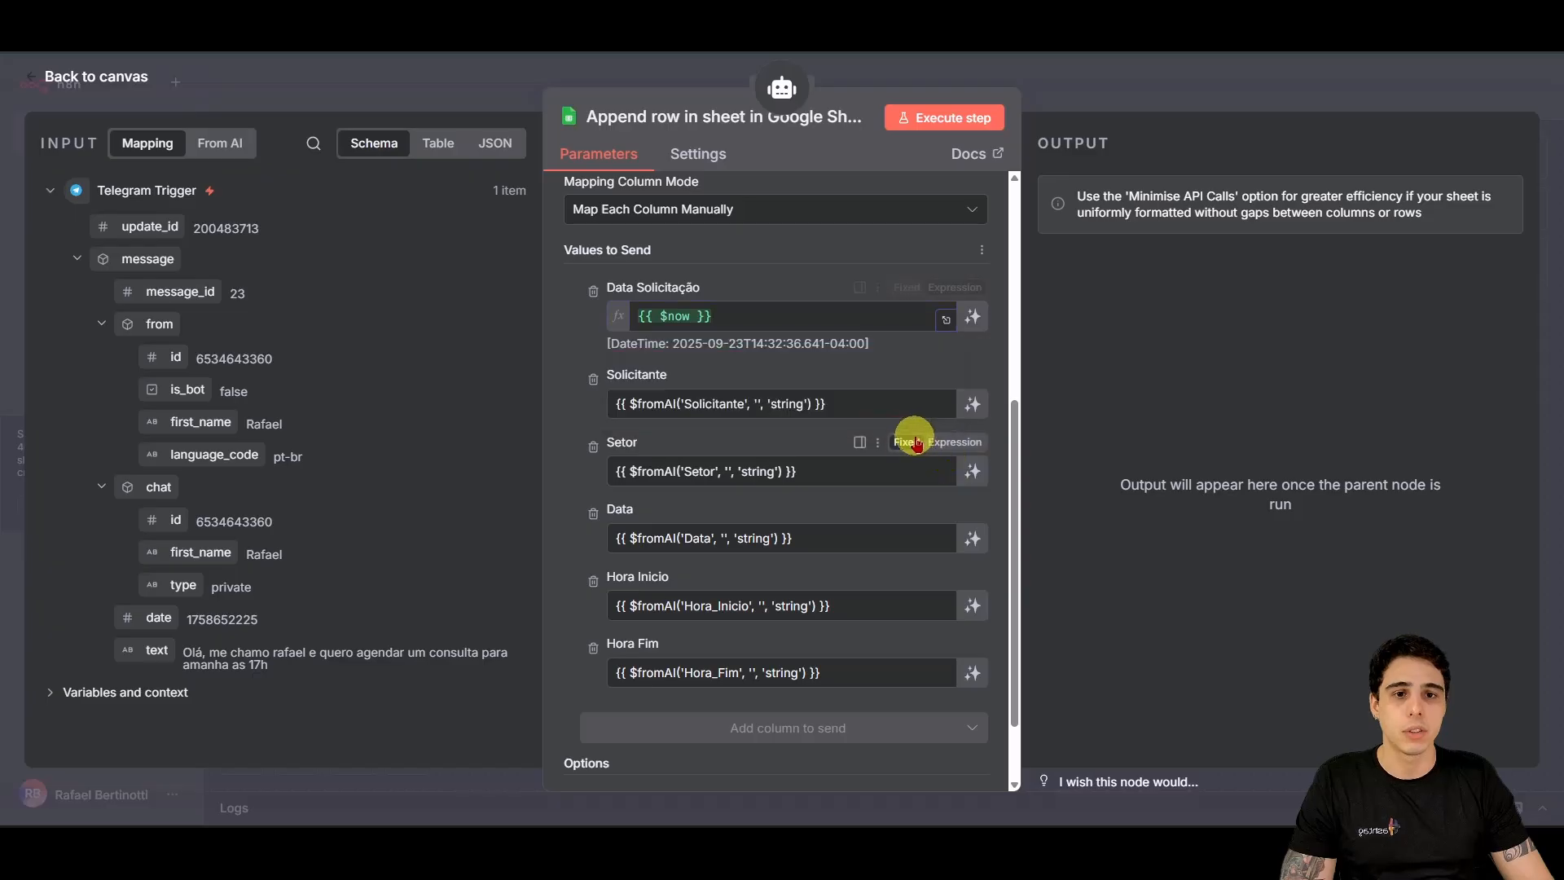
{"action": "left_click", "coordinate": [947, 443]}
{"action": "left_click", "coordinate": [955, 374]}
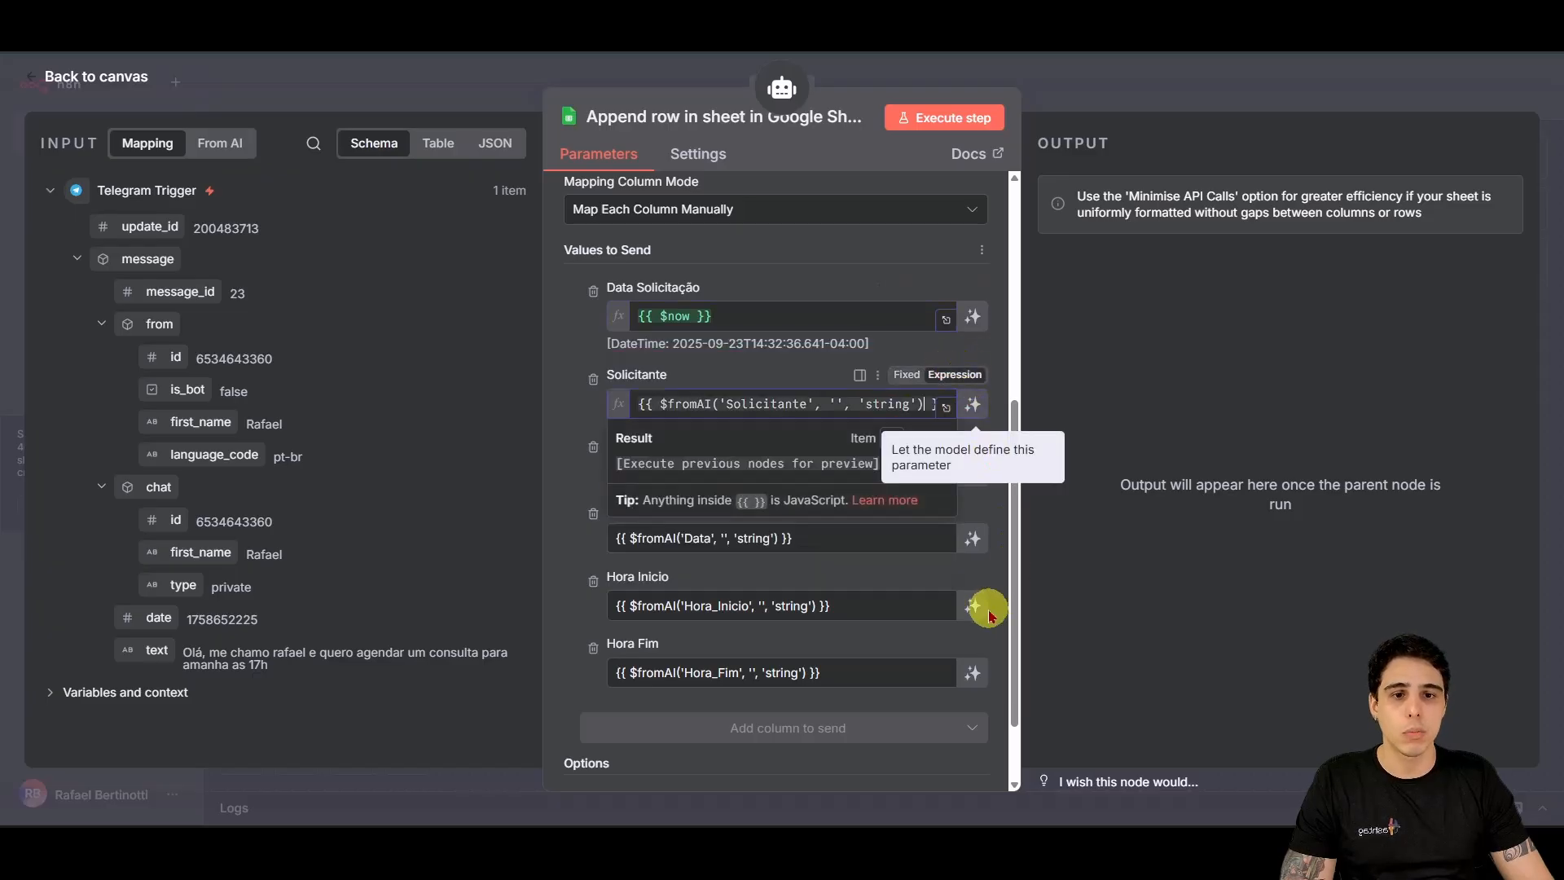
{"action": "left_click", "coordinate": [958, 507]}
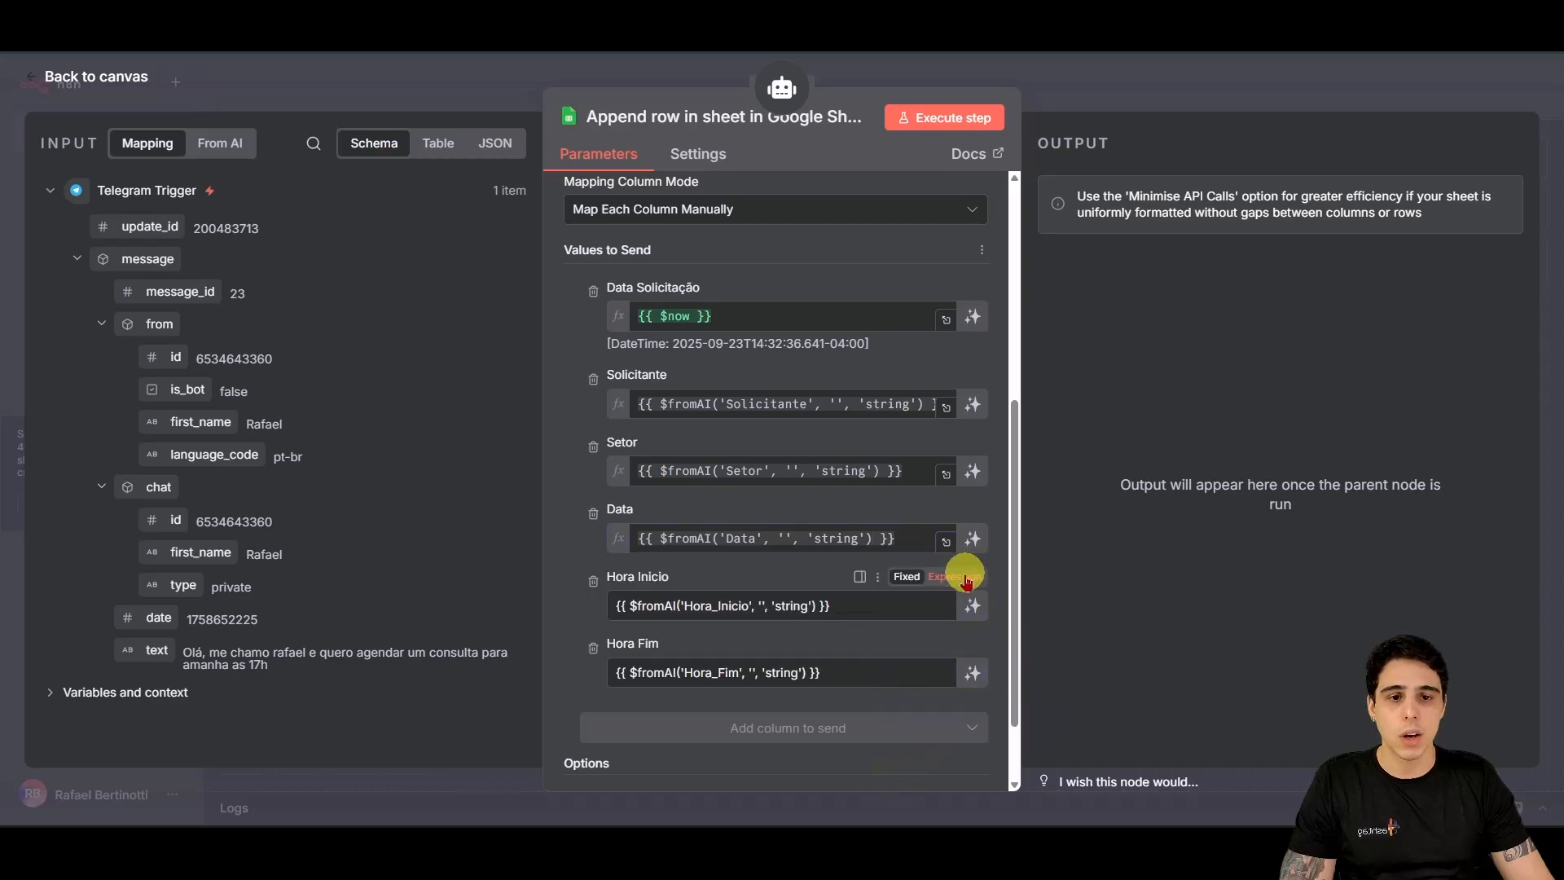
{"action": "left_click", "coordinate": [960, 578]}
{"action": "left_click", "coordinate": [563, 668]}
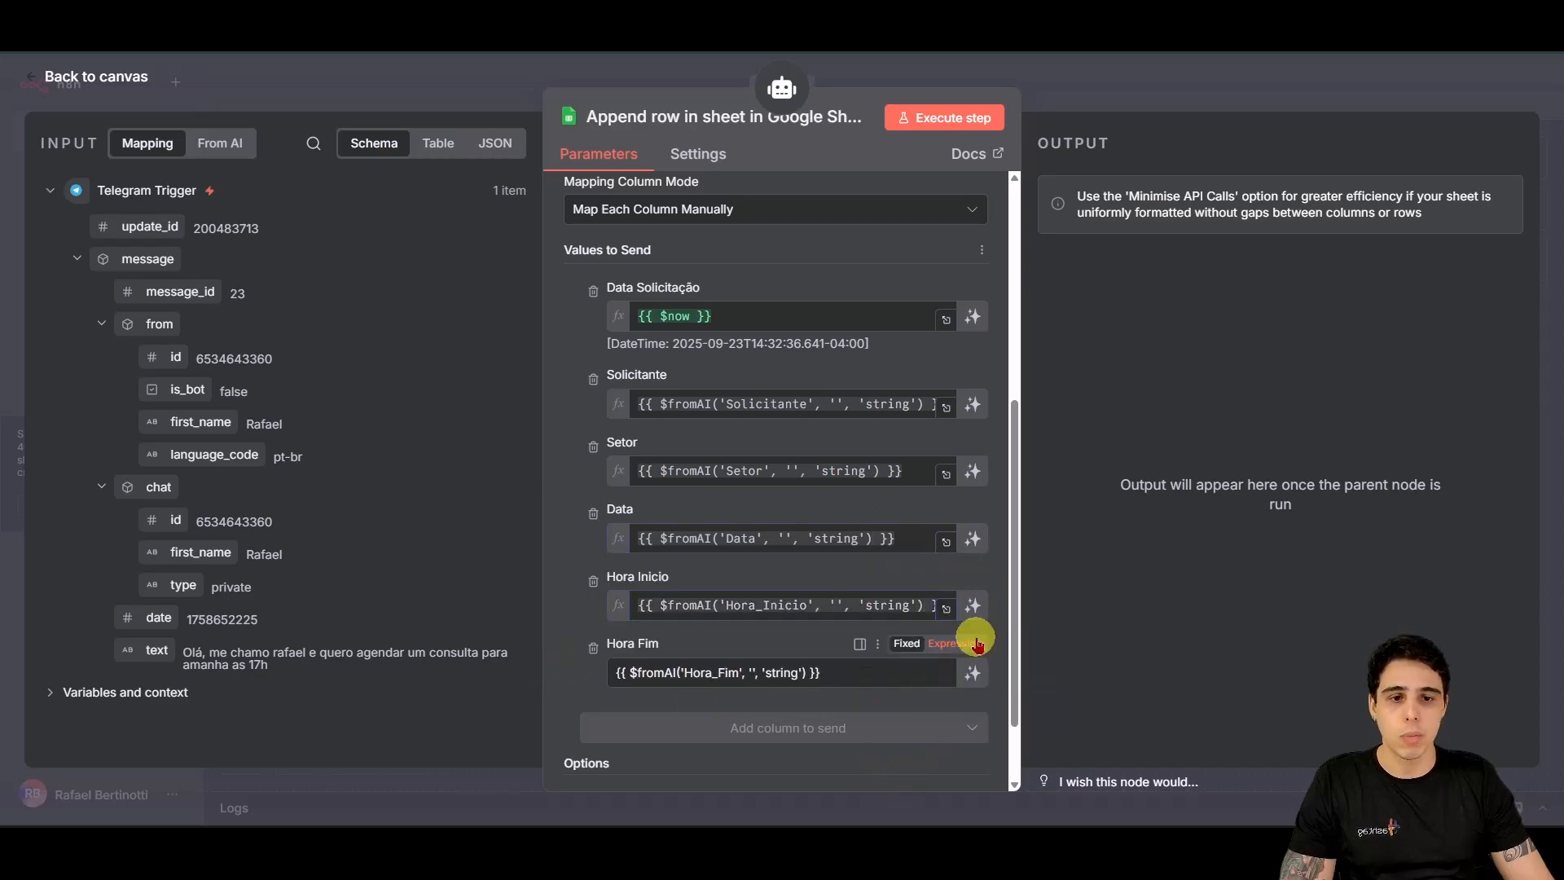
{"action": "left_click", "coordinate": [972, 642]}
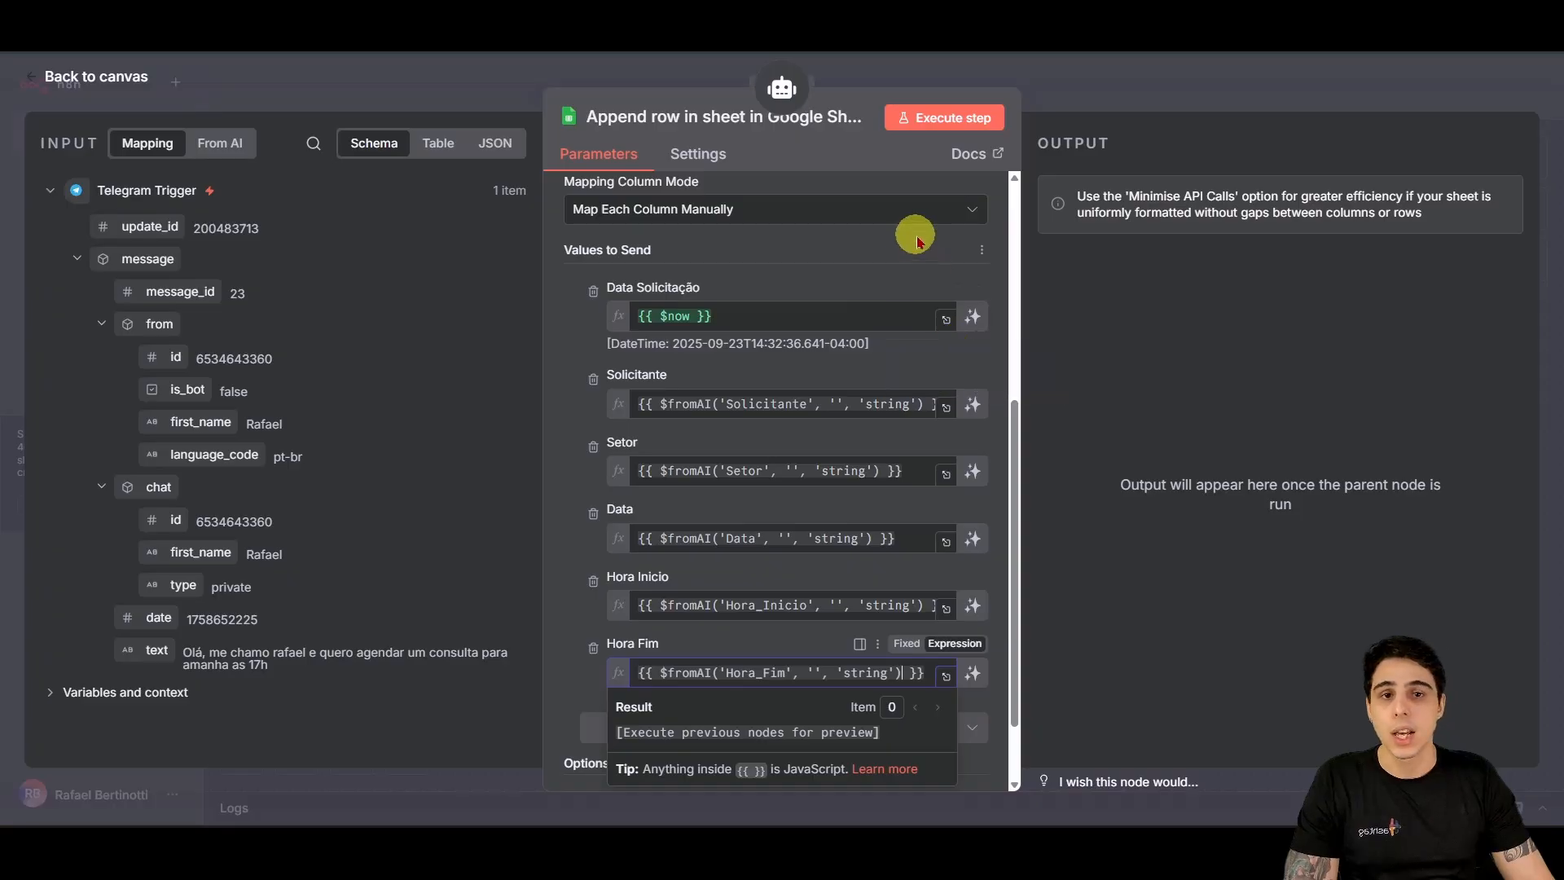
{"action": "left_click", "coordinate": [1125, 486]}
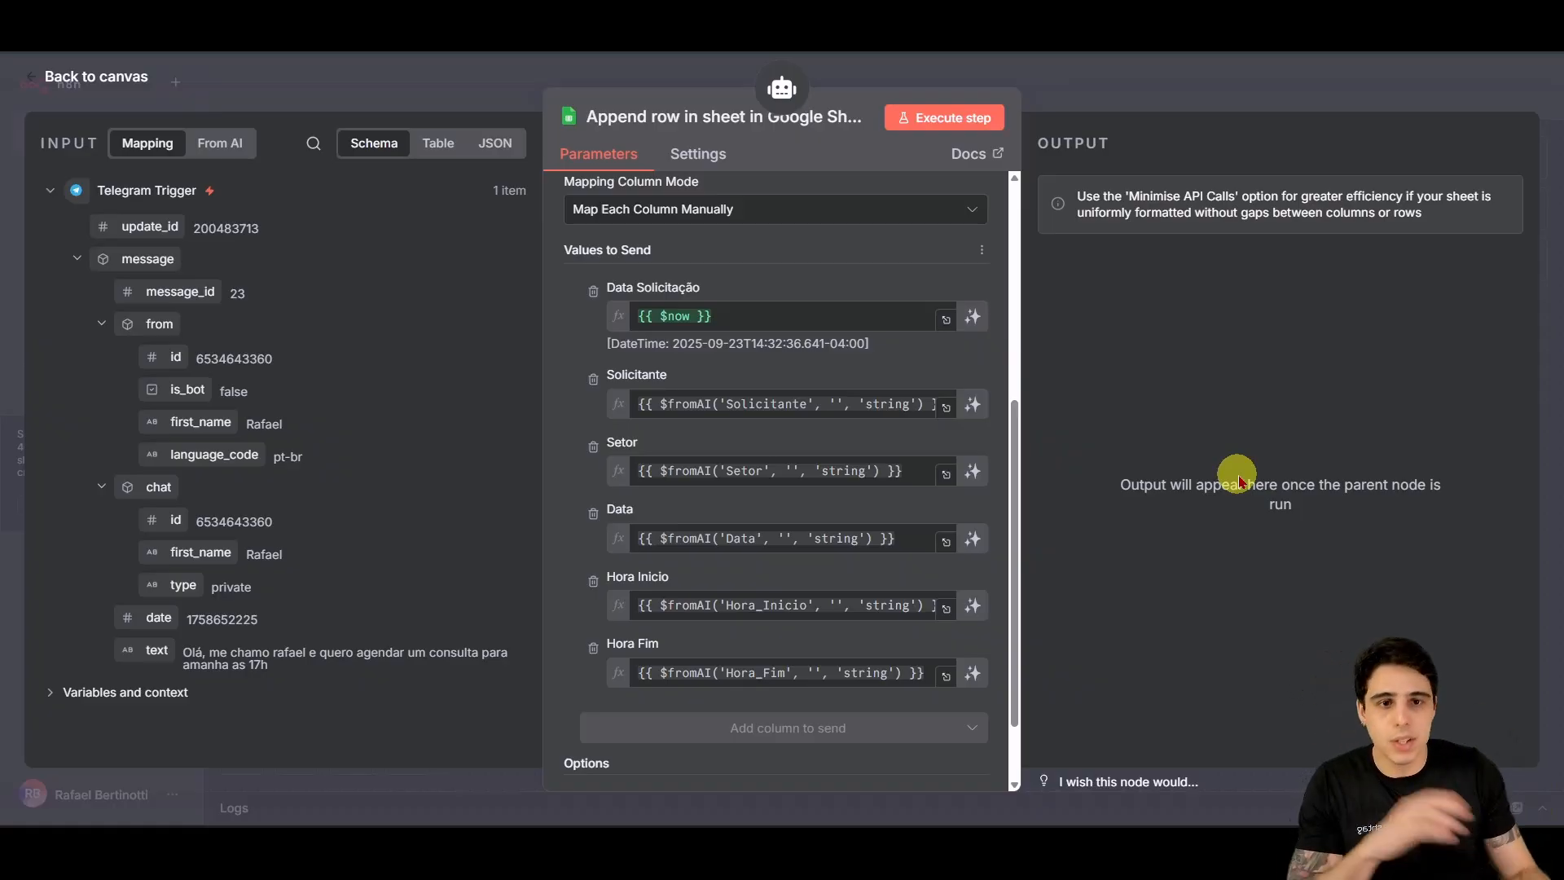
{"action": "mouse_move", "coordinate": [915, 286]}
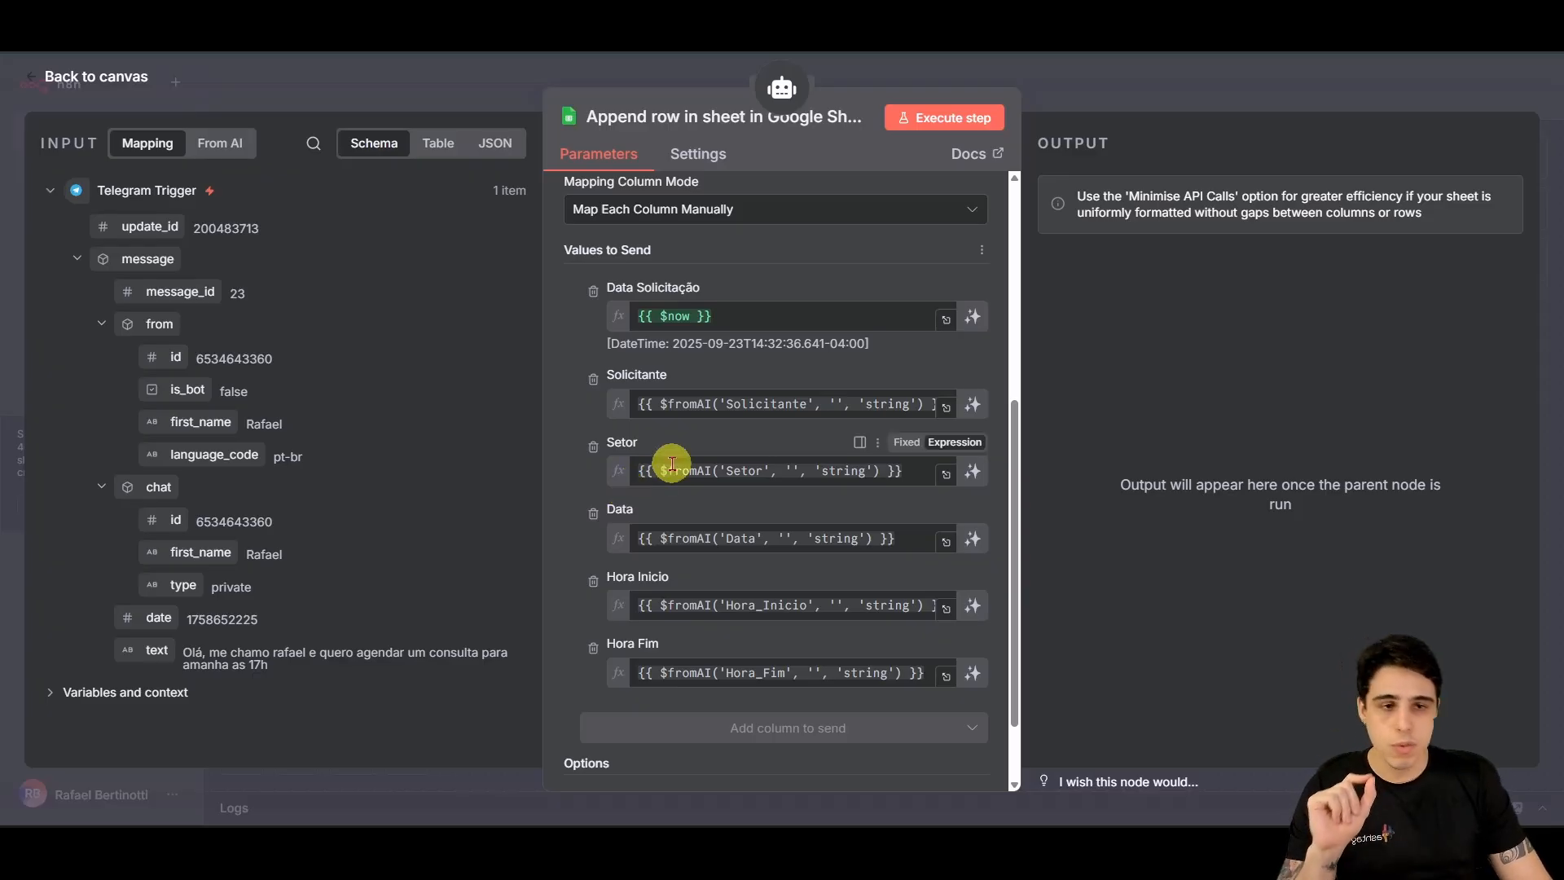
Step: Save the Assistente HashSaúde workflow, tidy up its node layout, and frame it on the canvas
{"action": "left_click", "coordinate": [126, 78]}
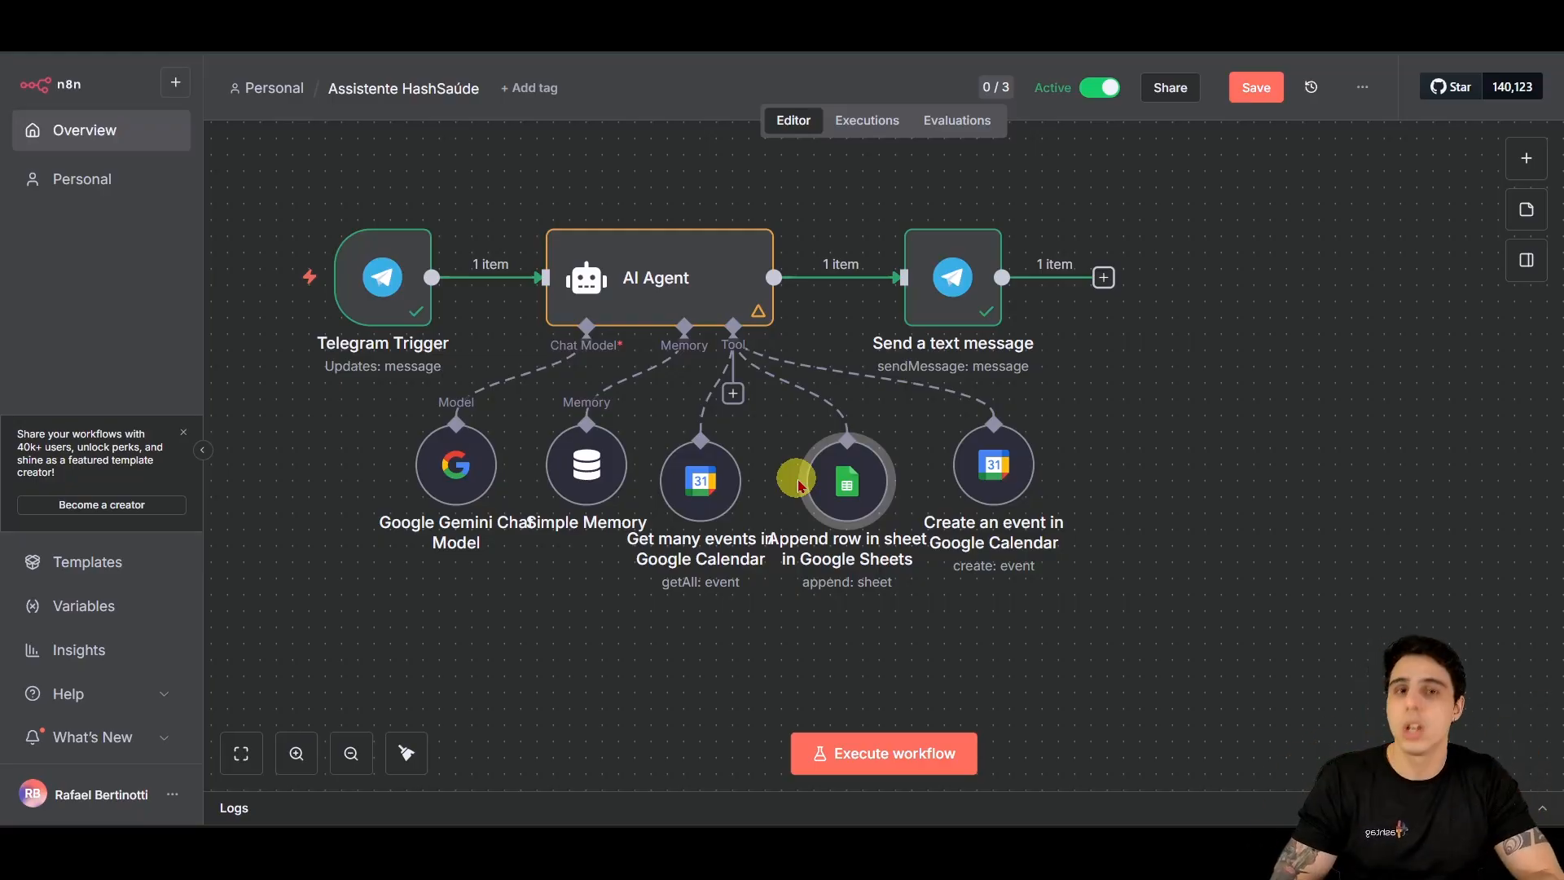
{"action": "left_click", "coordinate": [1257, 88]}
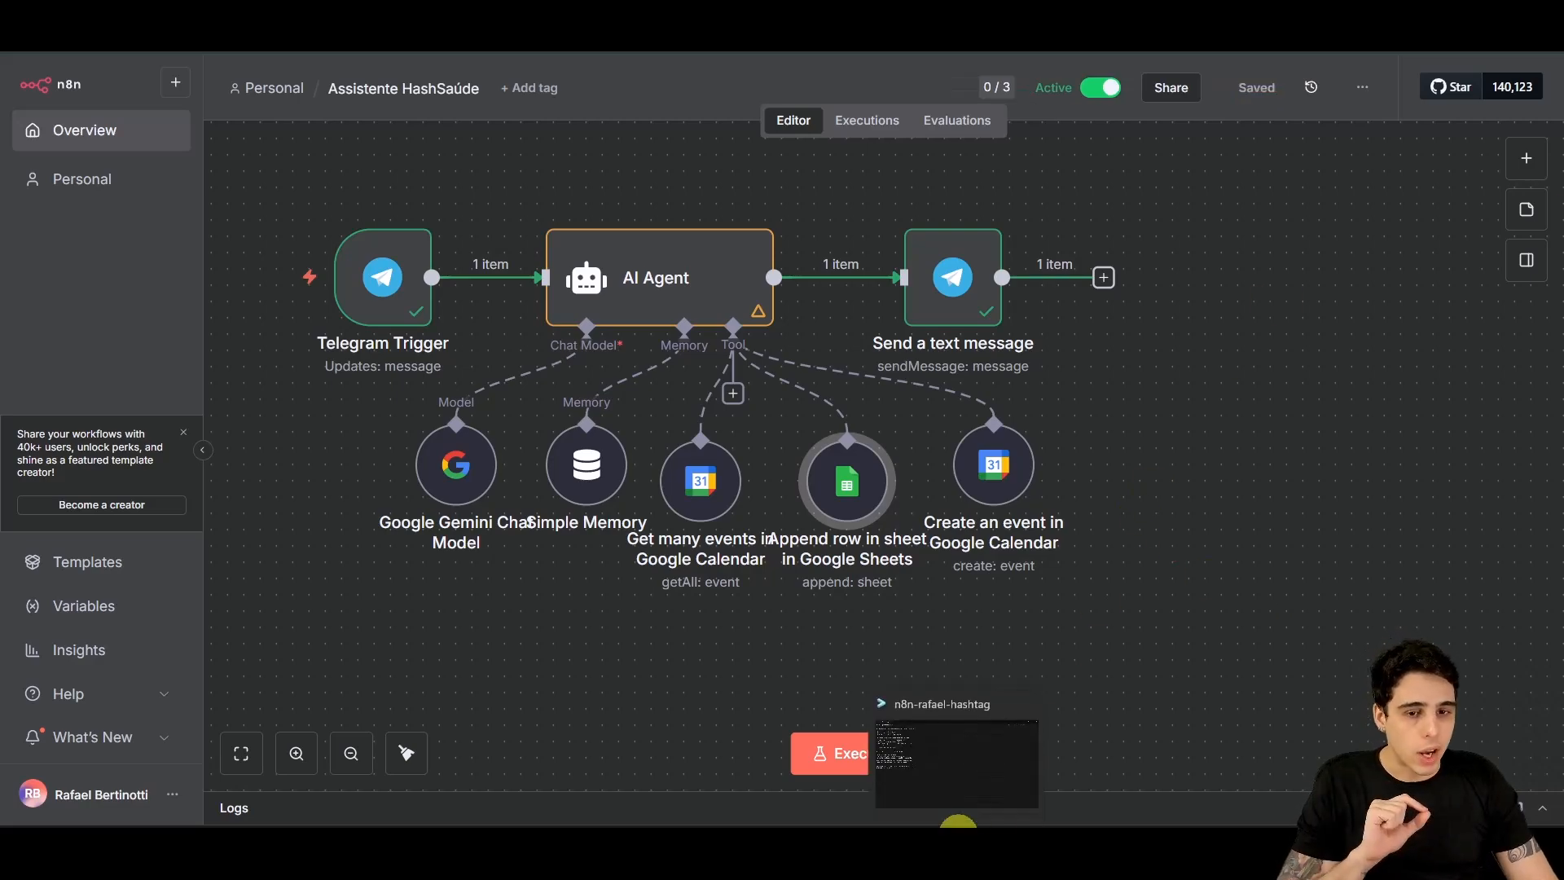
{"action": "left_click", "coordinate": [406, 753]}
{"action": "left_click_drag", "start_coordinate": [1191, 545], "coordinate": [1059, 498]}
{"action": "left_click_drag", "start_coordinate": [888, 468], "coordinate": [1145, 507]}
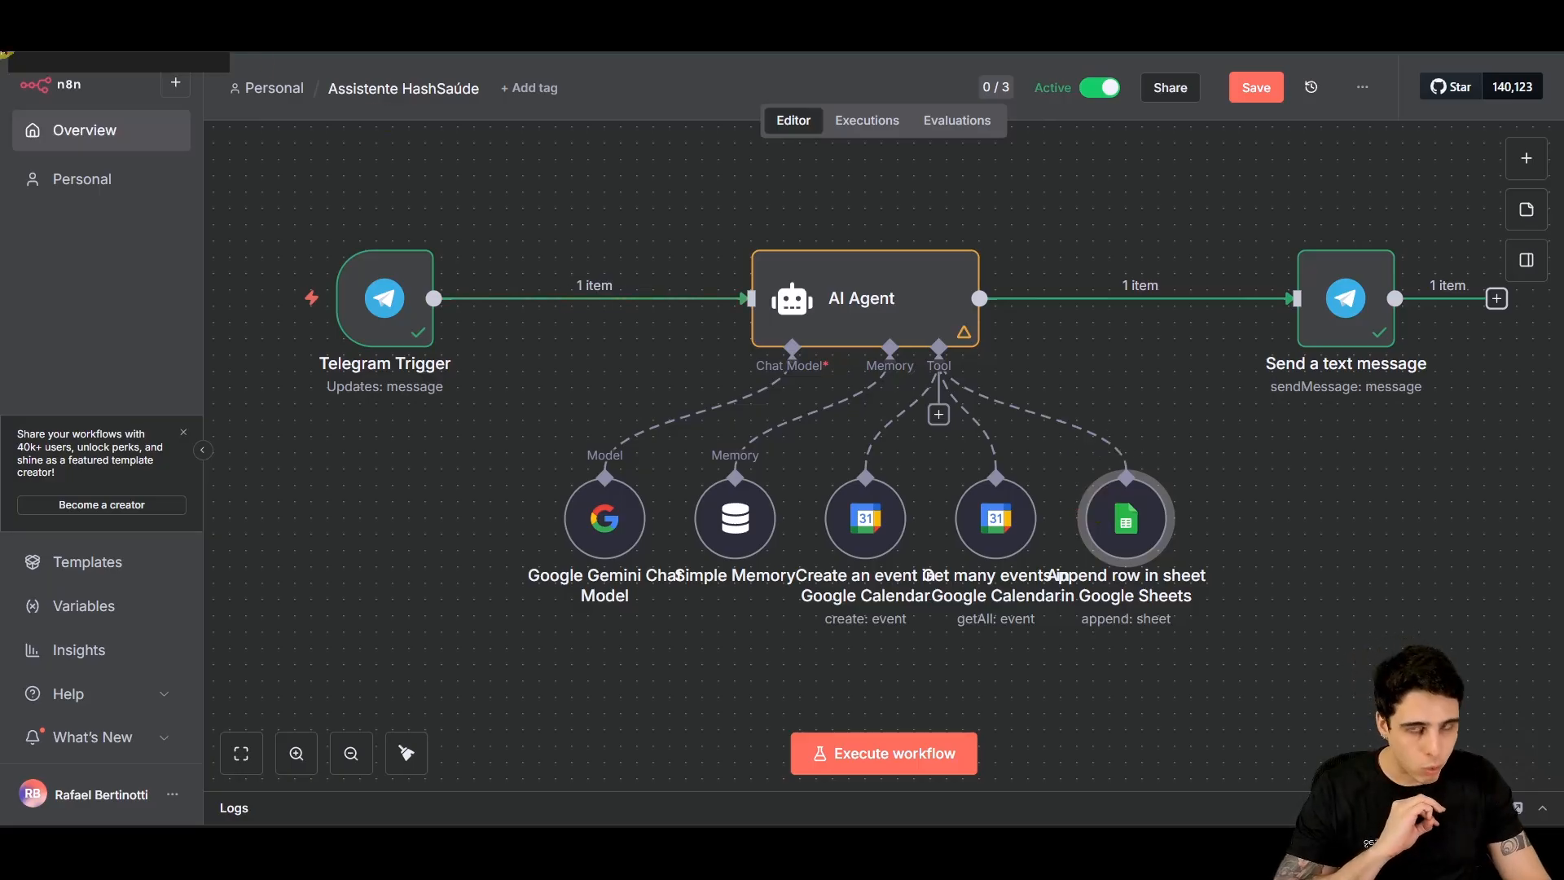
Step: Send the HashSaúde bot a request for a Dentista appointment on 26/09/2025 at 10h
{"action": "left_click", "coordinate": [778, 847]}
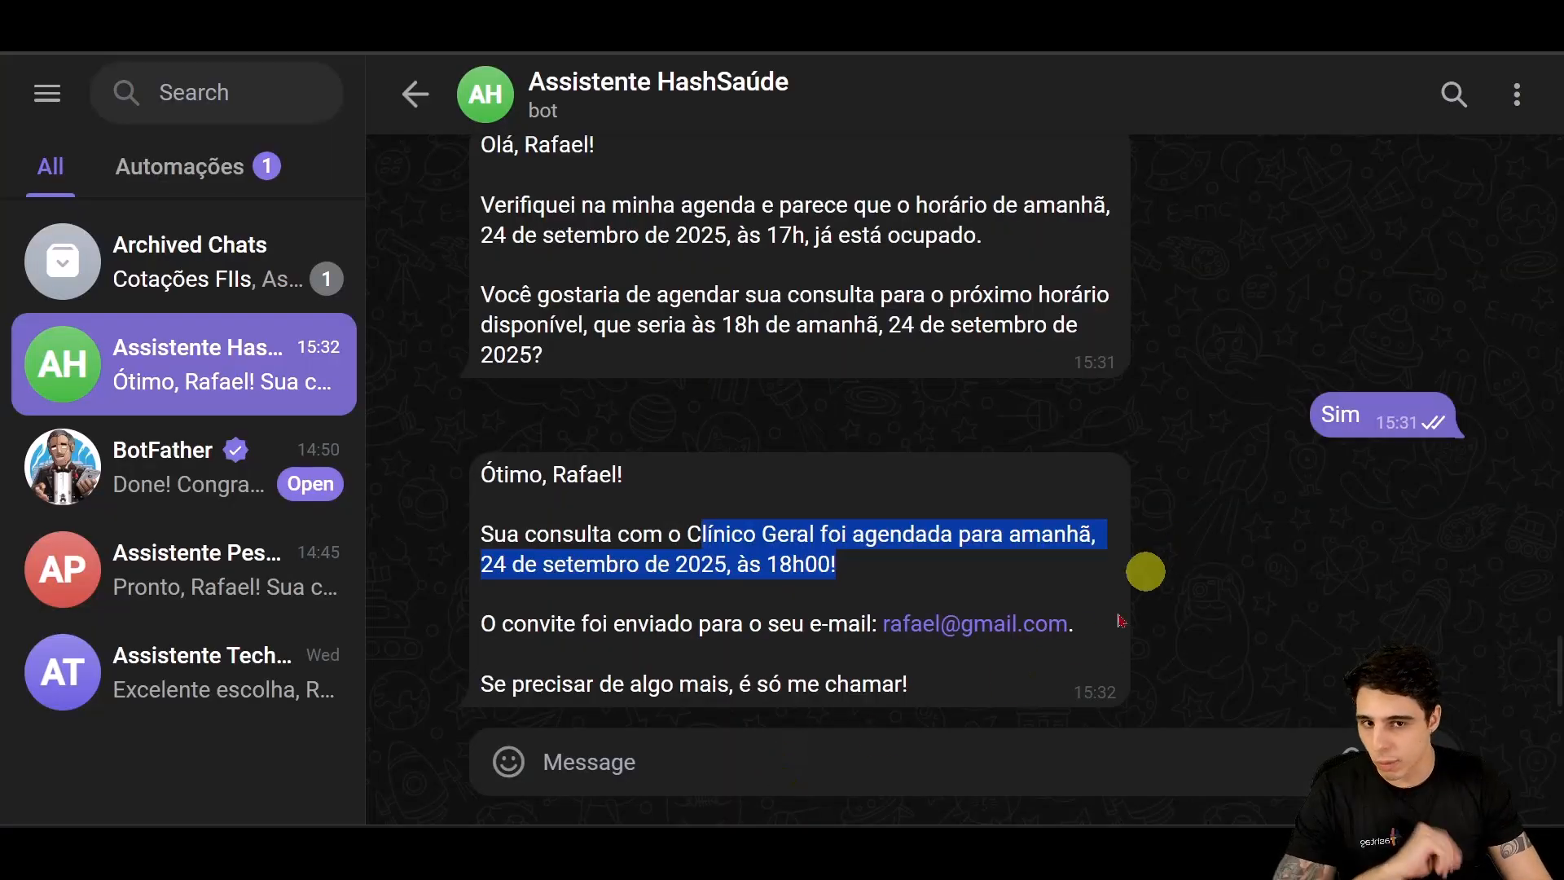
{"action": "left_click", "coordinate": [966, 765]}
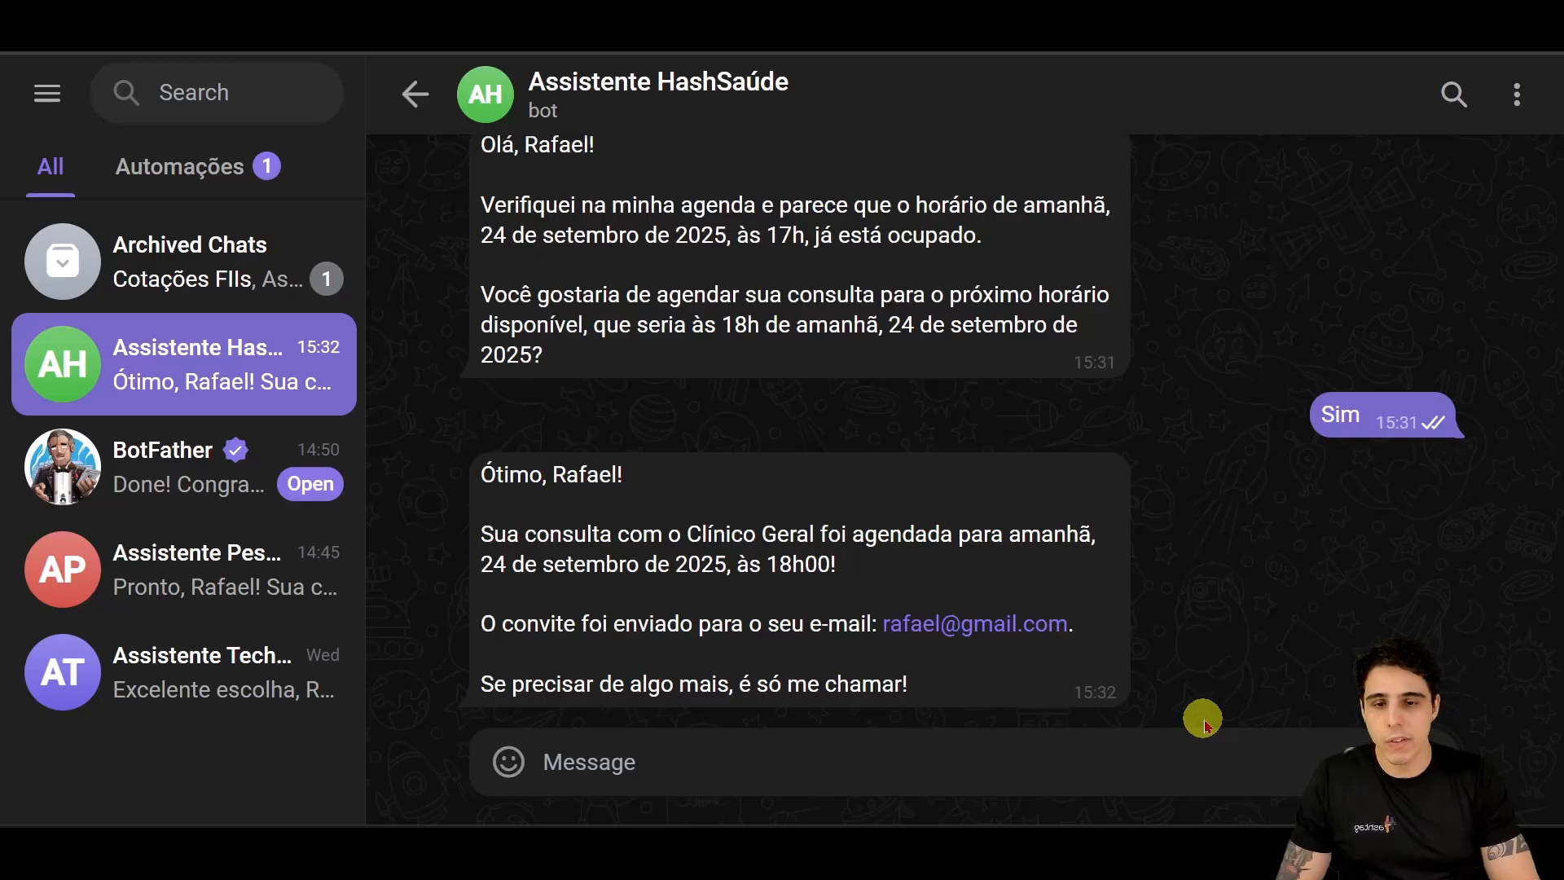
{"action": "type", "text": "Olá"}
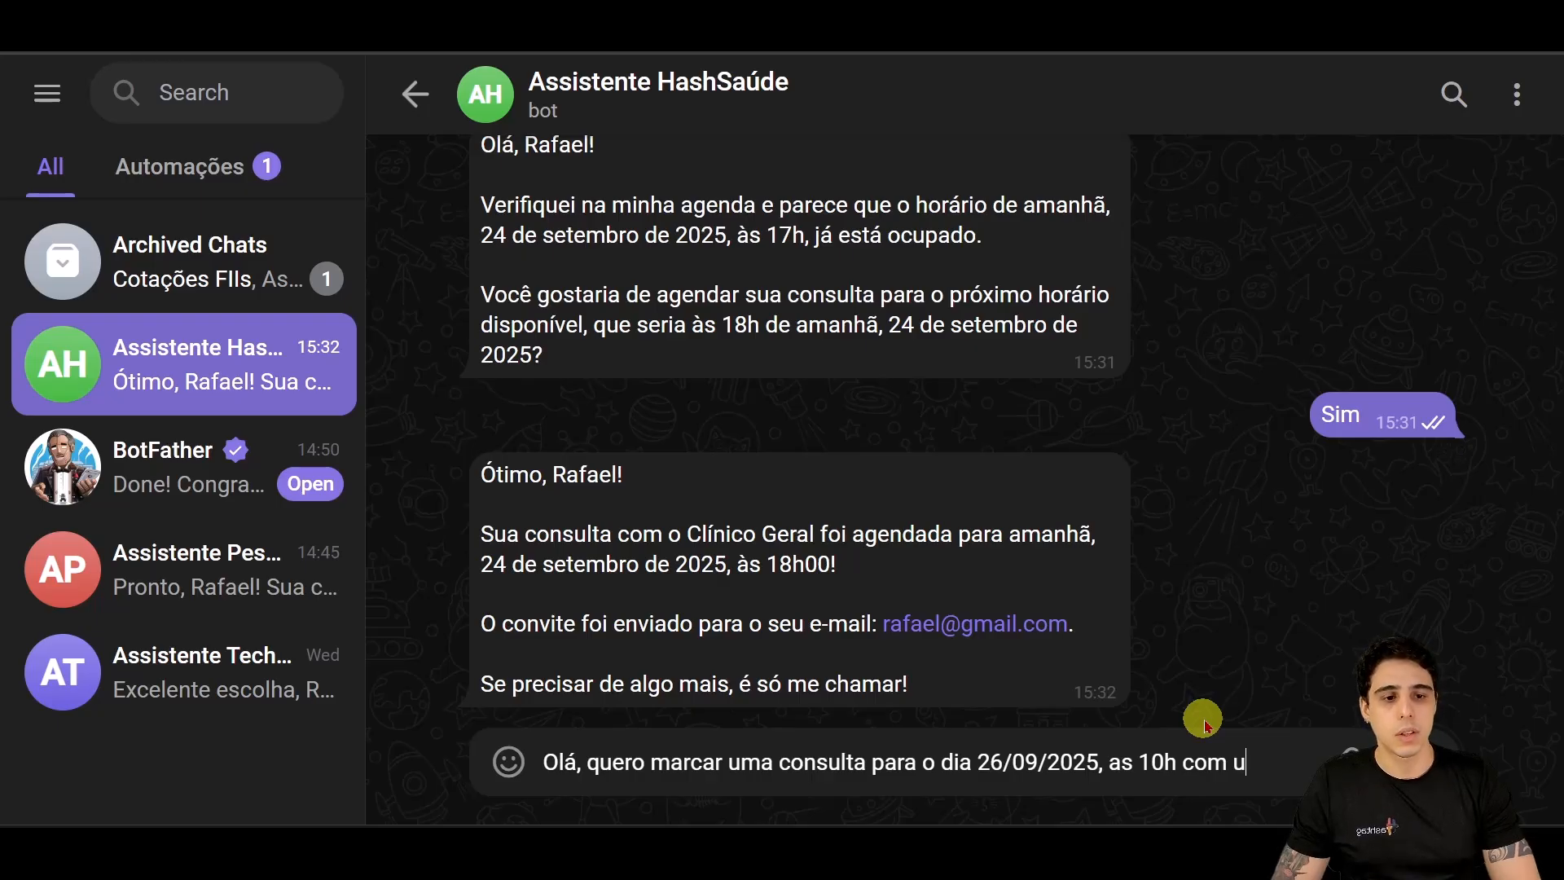
{"action": "key", "text": "Caps_Lock"}
{"action": "type", "text": "ENTIS"}
{"action": "key", "text": "BackSpace"}
{"action": "key", "text": "BackSpace"}
{"action": "key", "text": "BackSpace"}
{"action": "key", "text": "BackSpace"}
{"action": "key", "text": "BackSpace"}
{"action": "key", "text": "Caps_Lock"}
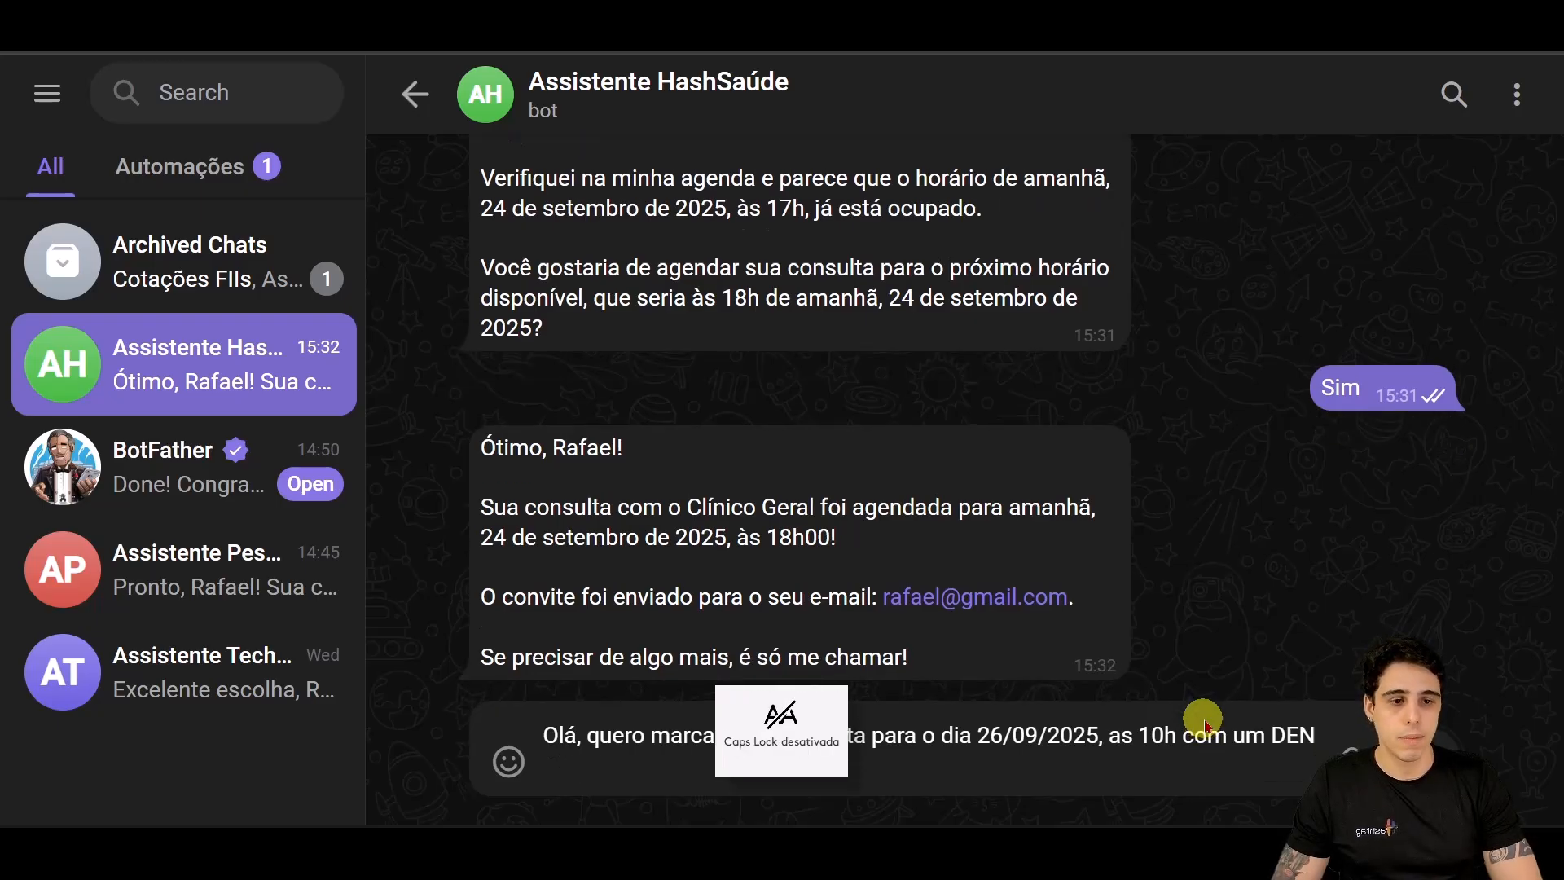
{"action": "type", "text": "entista"}
{"action": "key", "text": "Return"}
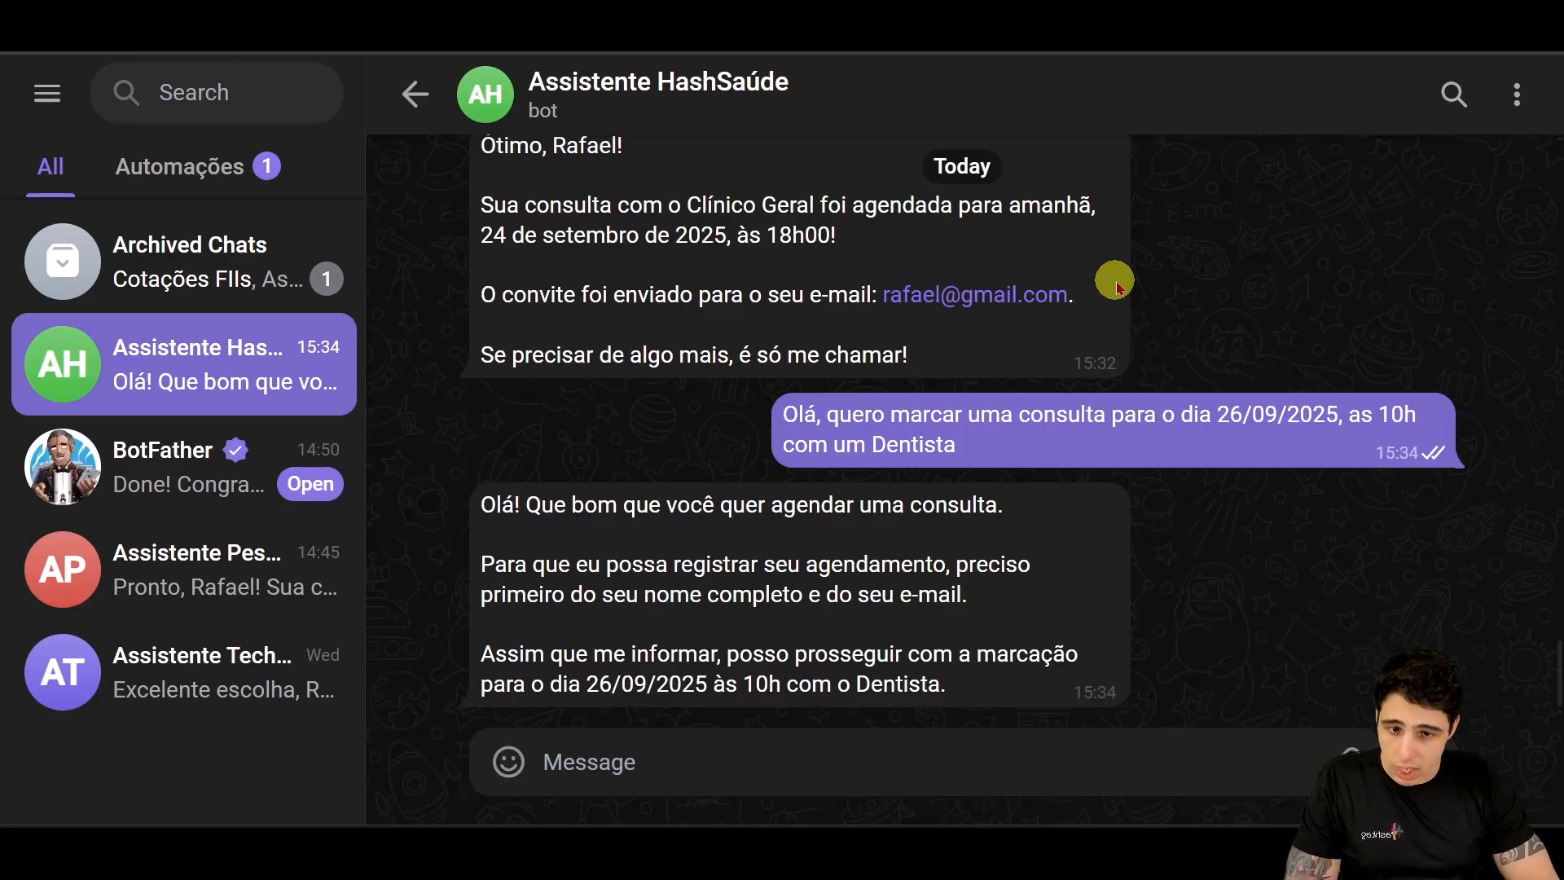
Step: Reply to the bot with the full name and e-mail on two separate lines
{"action": "scroll", "coordinate": [869, 551], "scroll_direction": "up", "scroll_amount": 10}
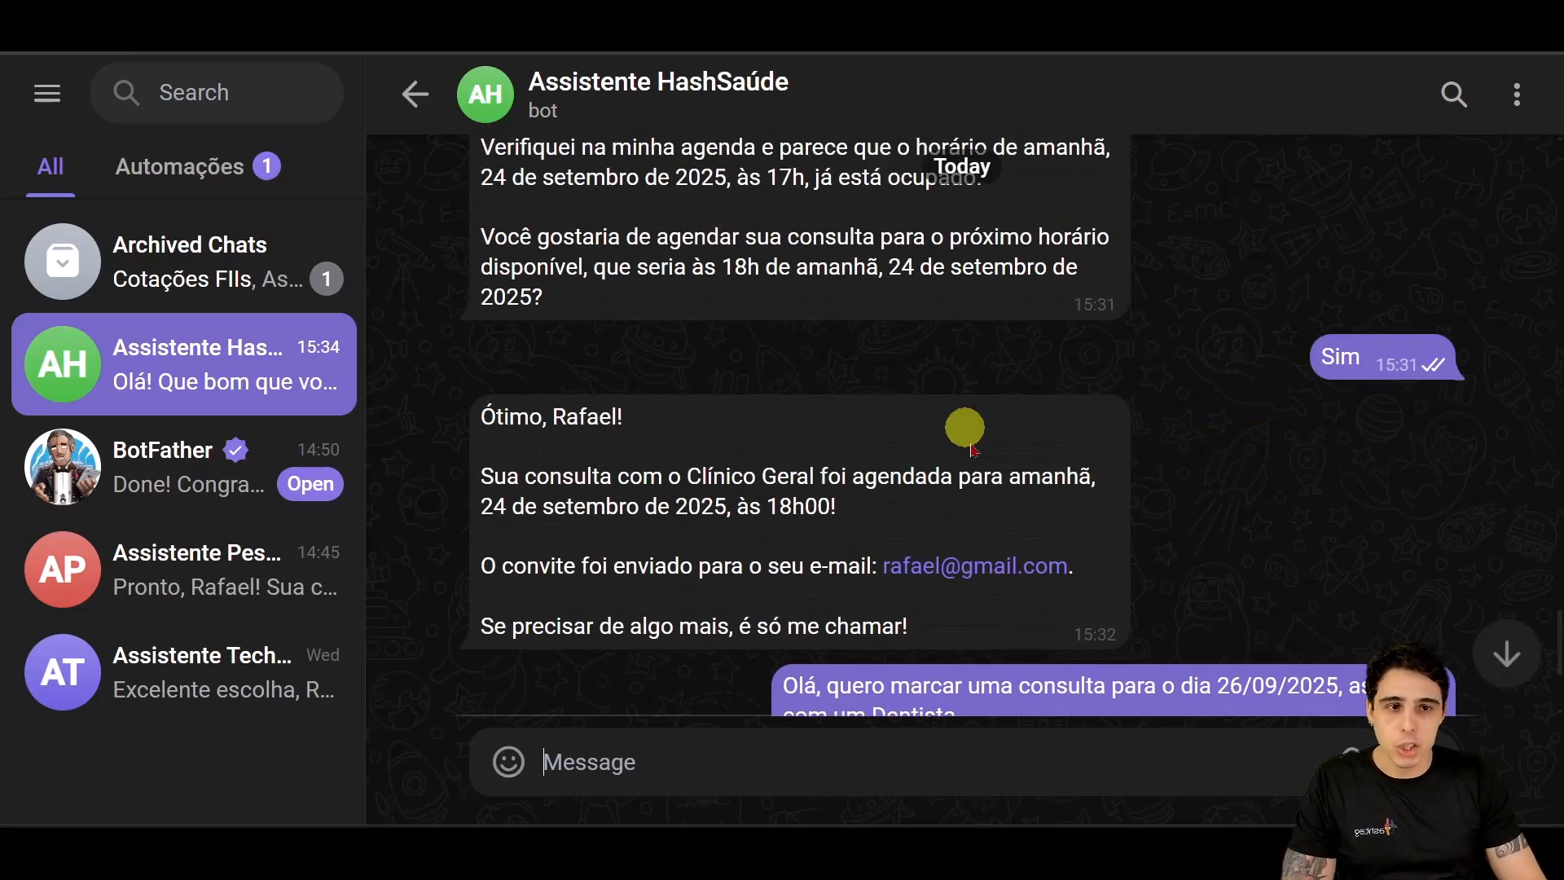
{"action": "scroll", "coordinate": [886, 436], "scroll_direction": "down", "scroll_amount": 10}
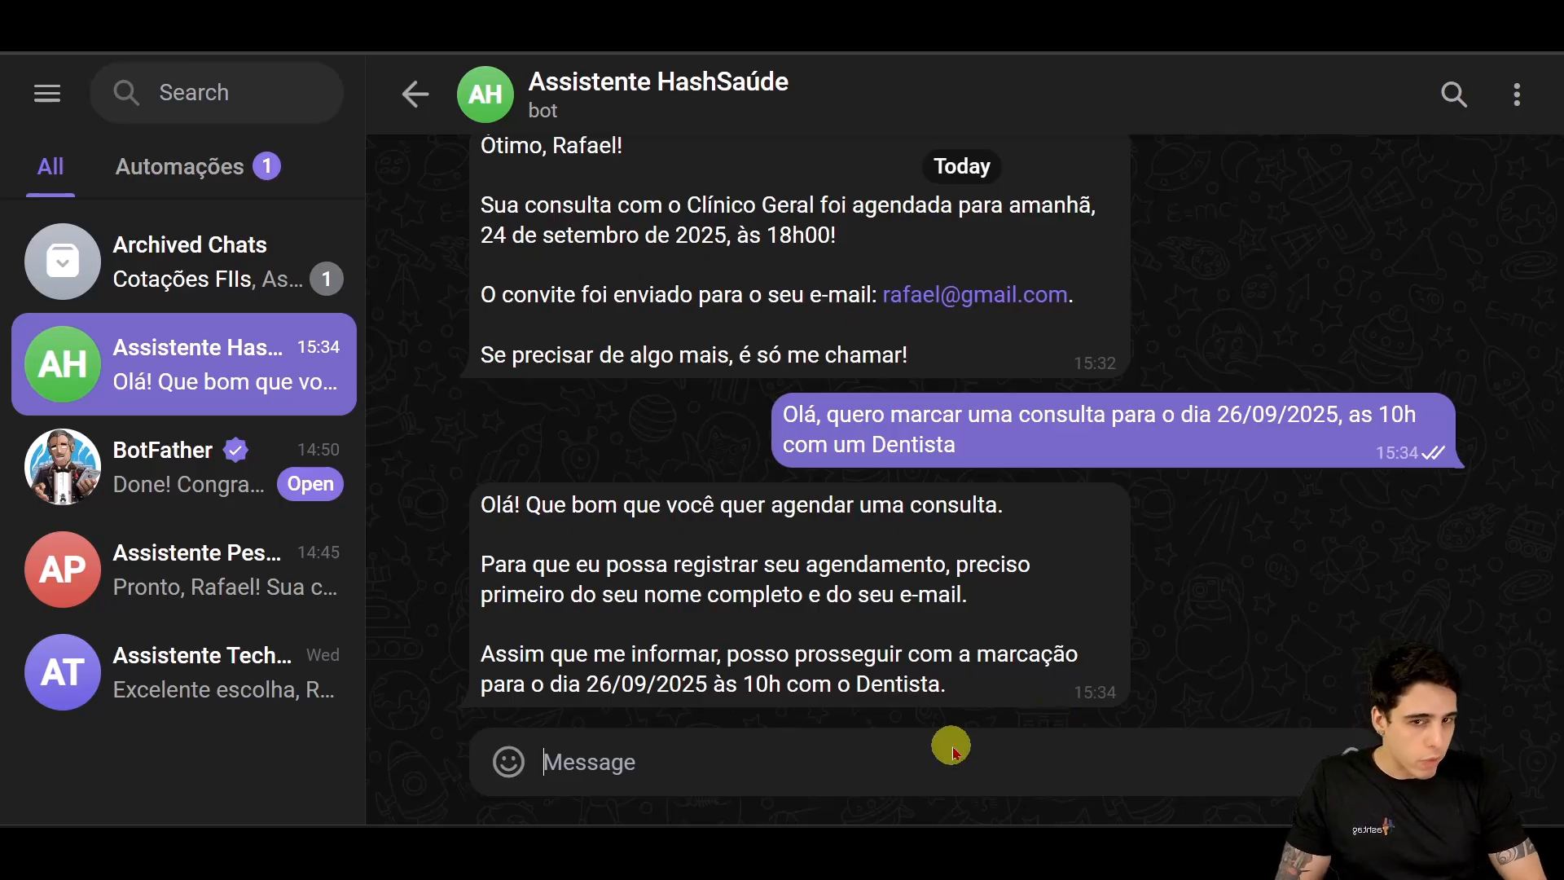
{"action": "type", "text": "Al"}
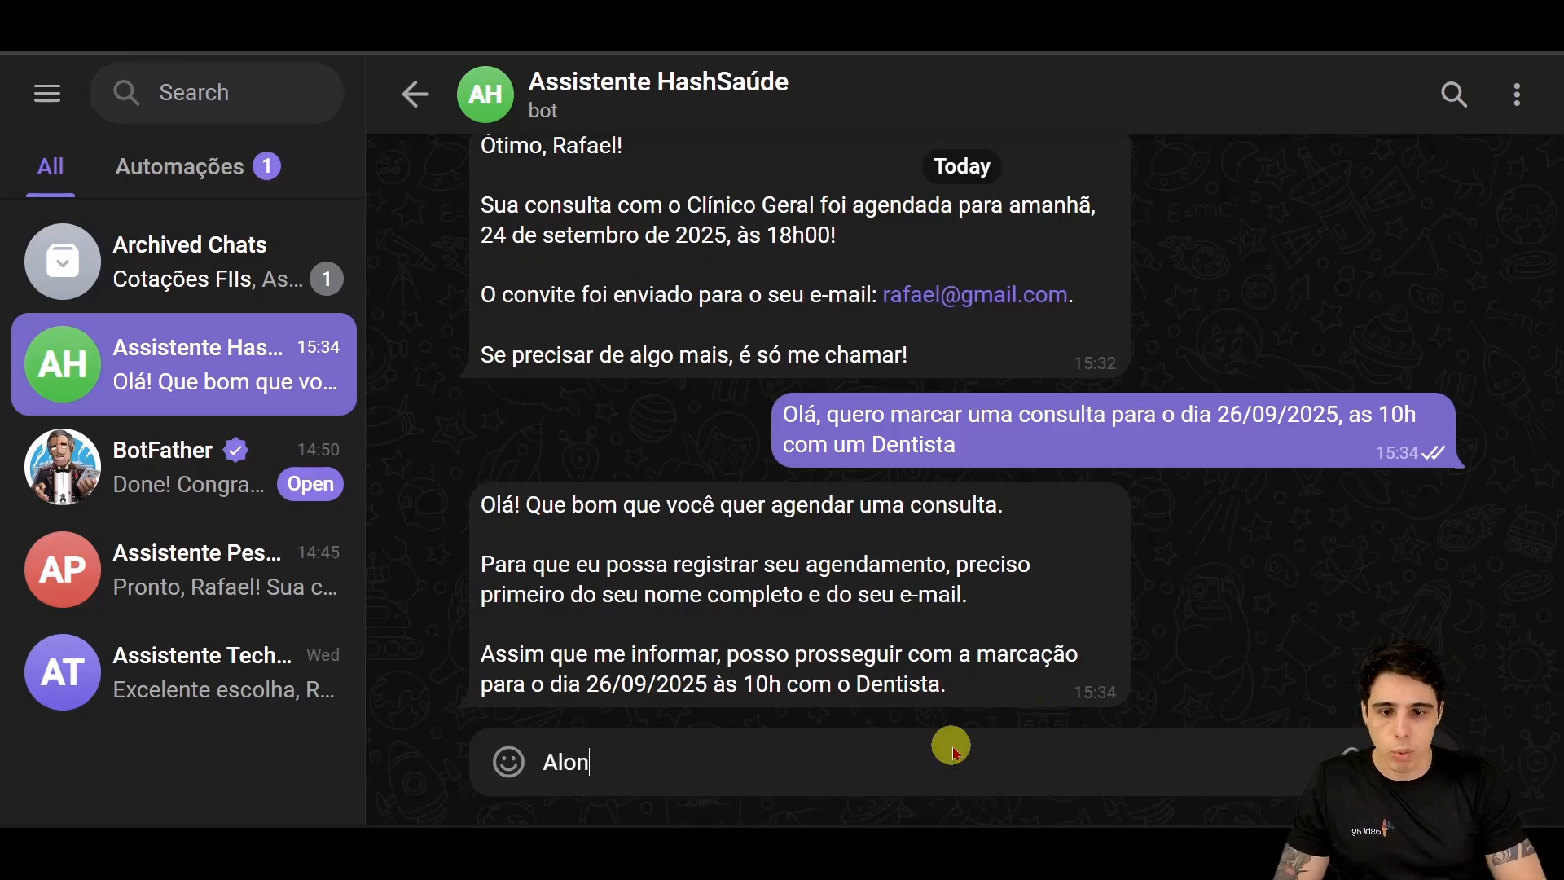
{"action": "type", "text": "on"}
{"action": "key", "text": "shift+Return"}
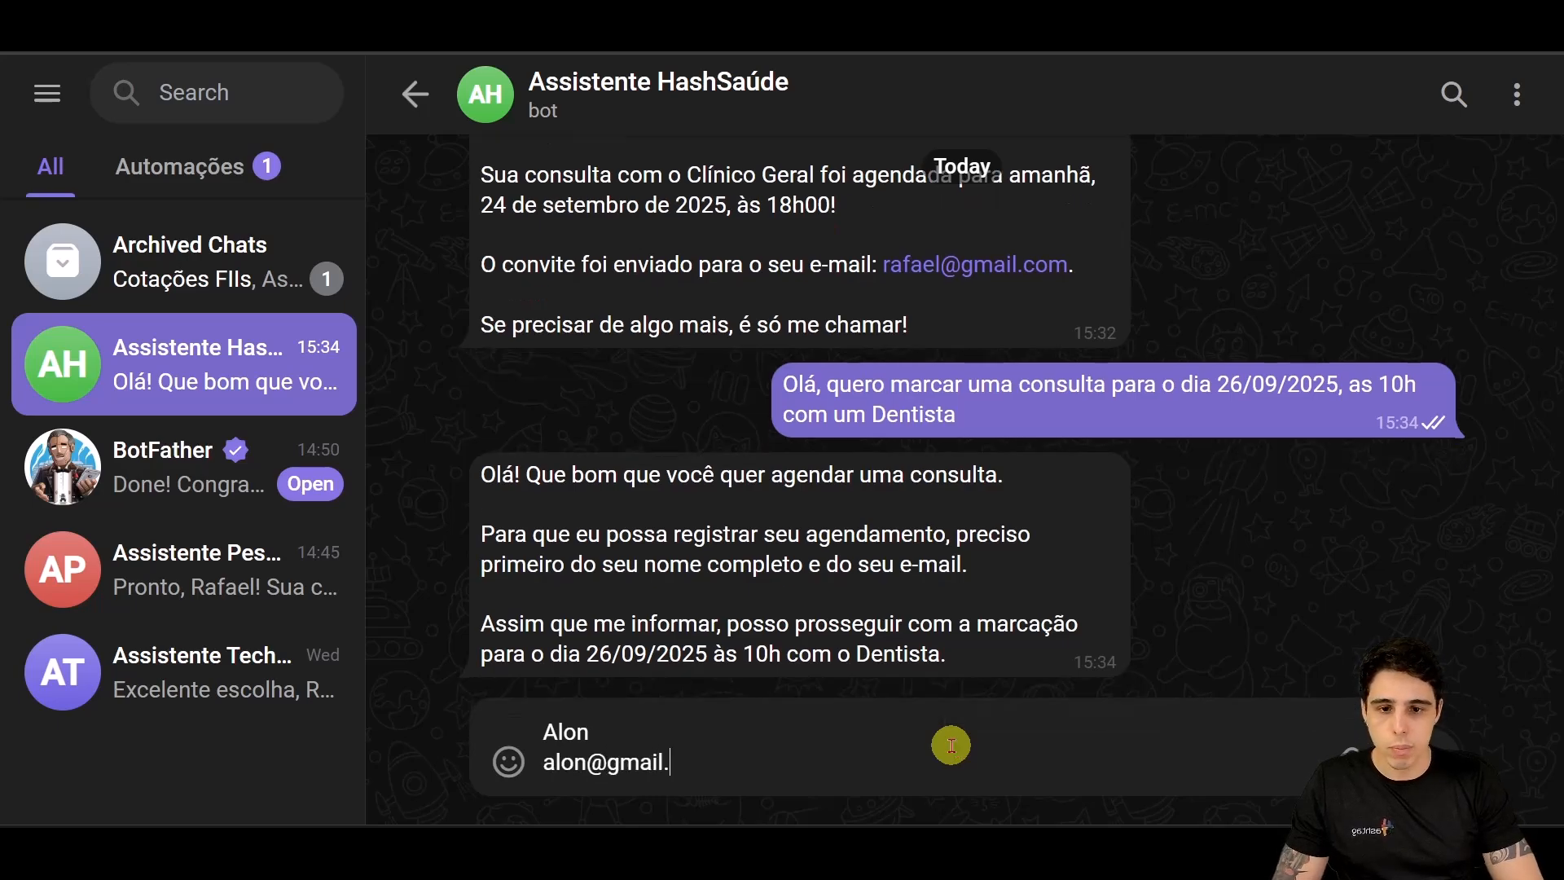
{"action": "key", "text": "Return"}
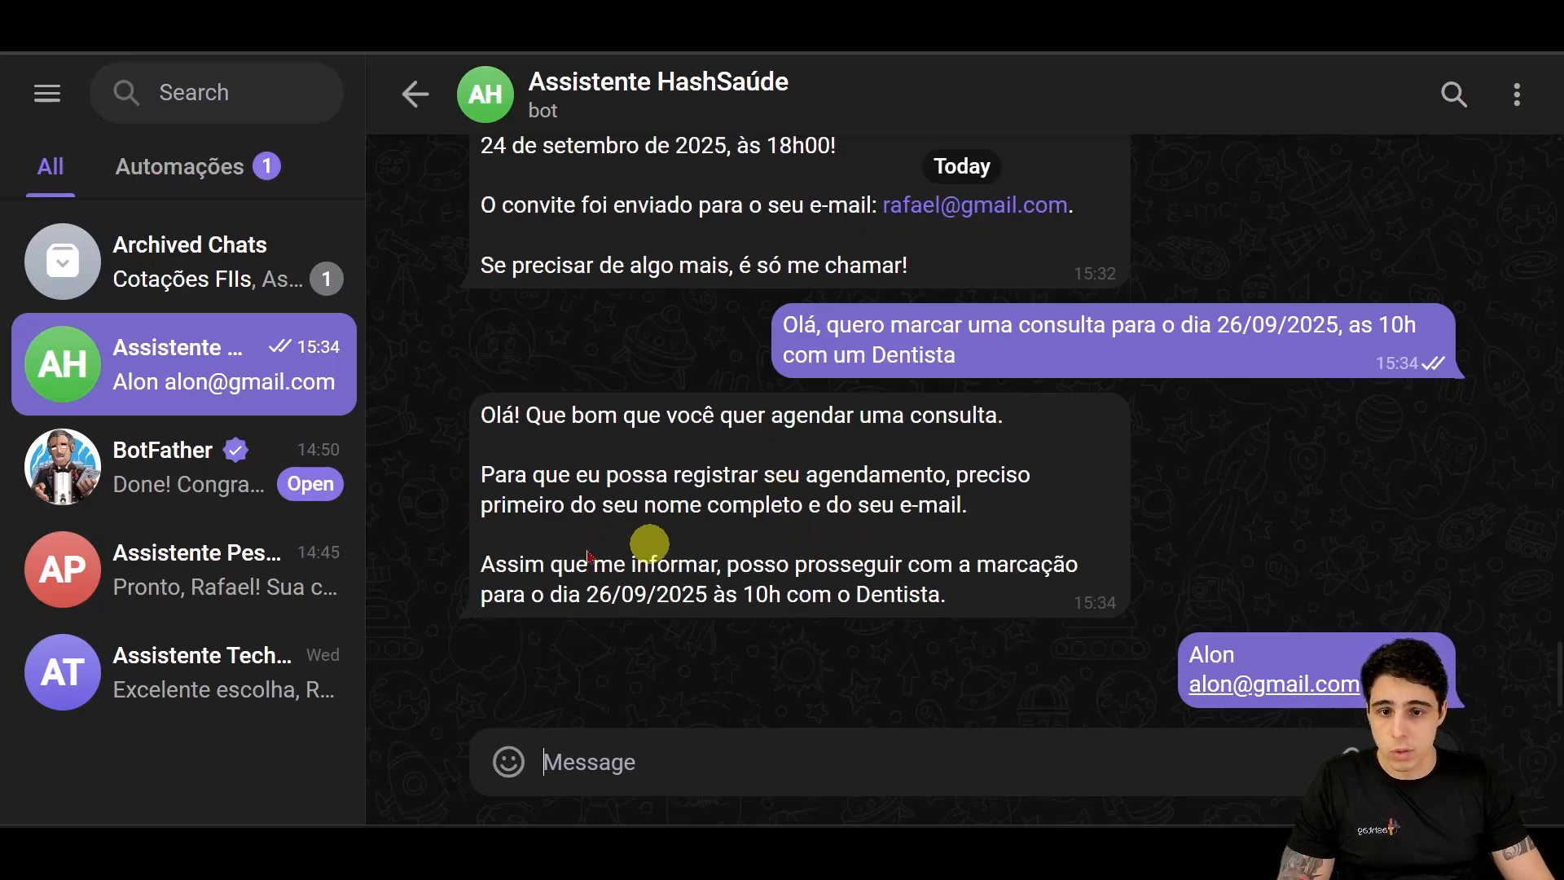
Step: Advance Google Calendar to 26 September to see the new dentist event
{"action": "mouse_move", "coordinate": [1086, 608]}
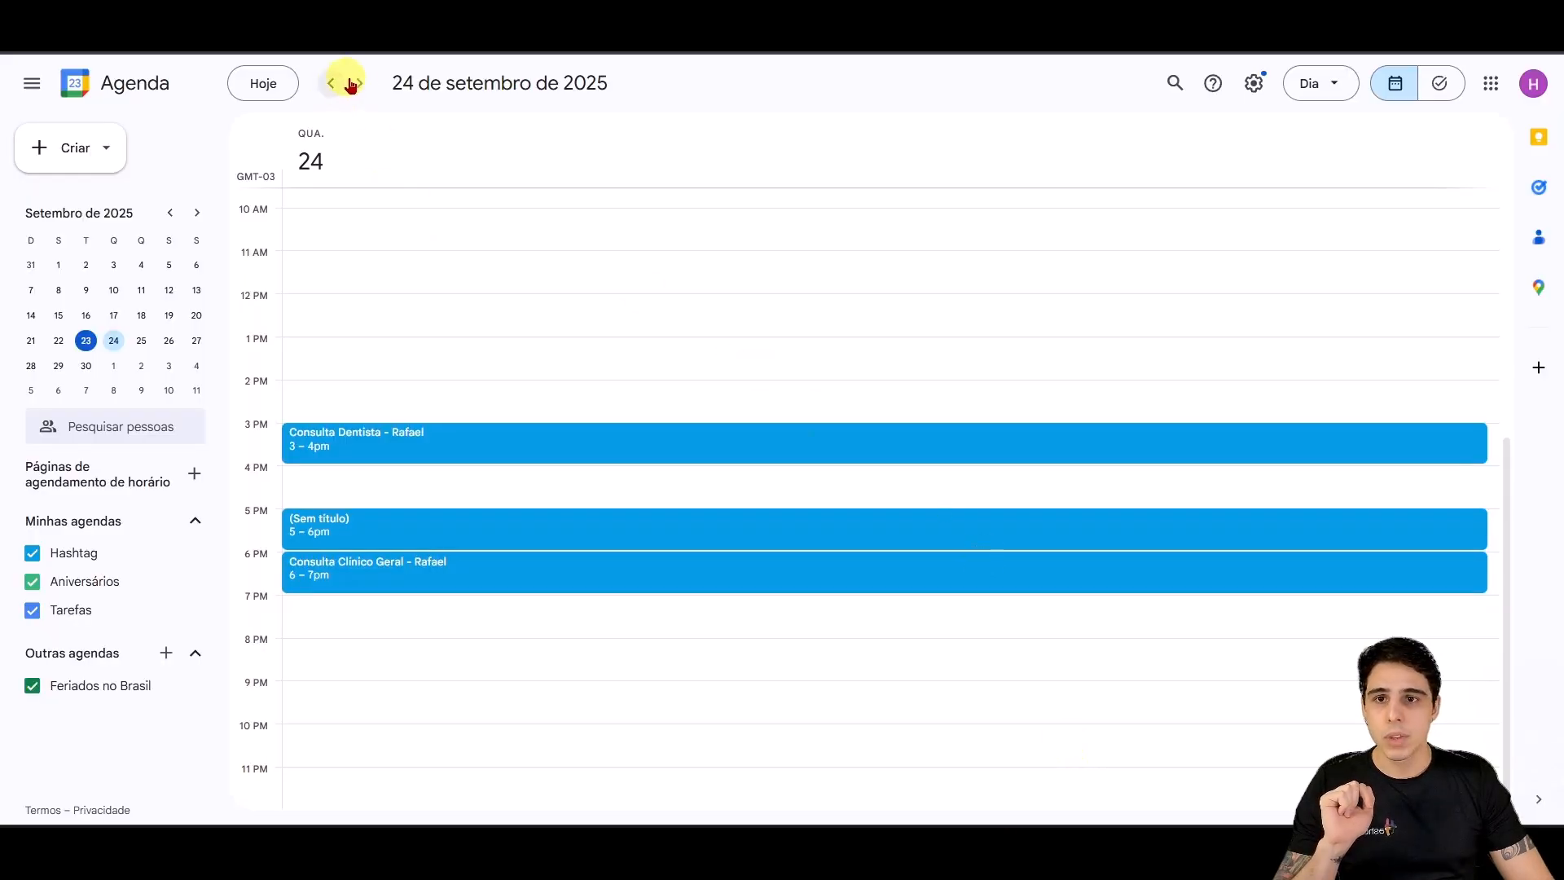
{"action": "left_click", "coordinate": [359, 83]}
{"action": "left_click", "coordinate": [360, 83]}
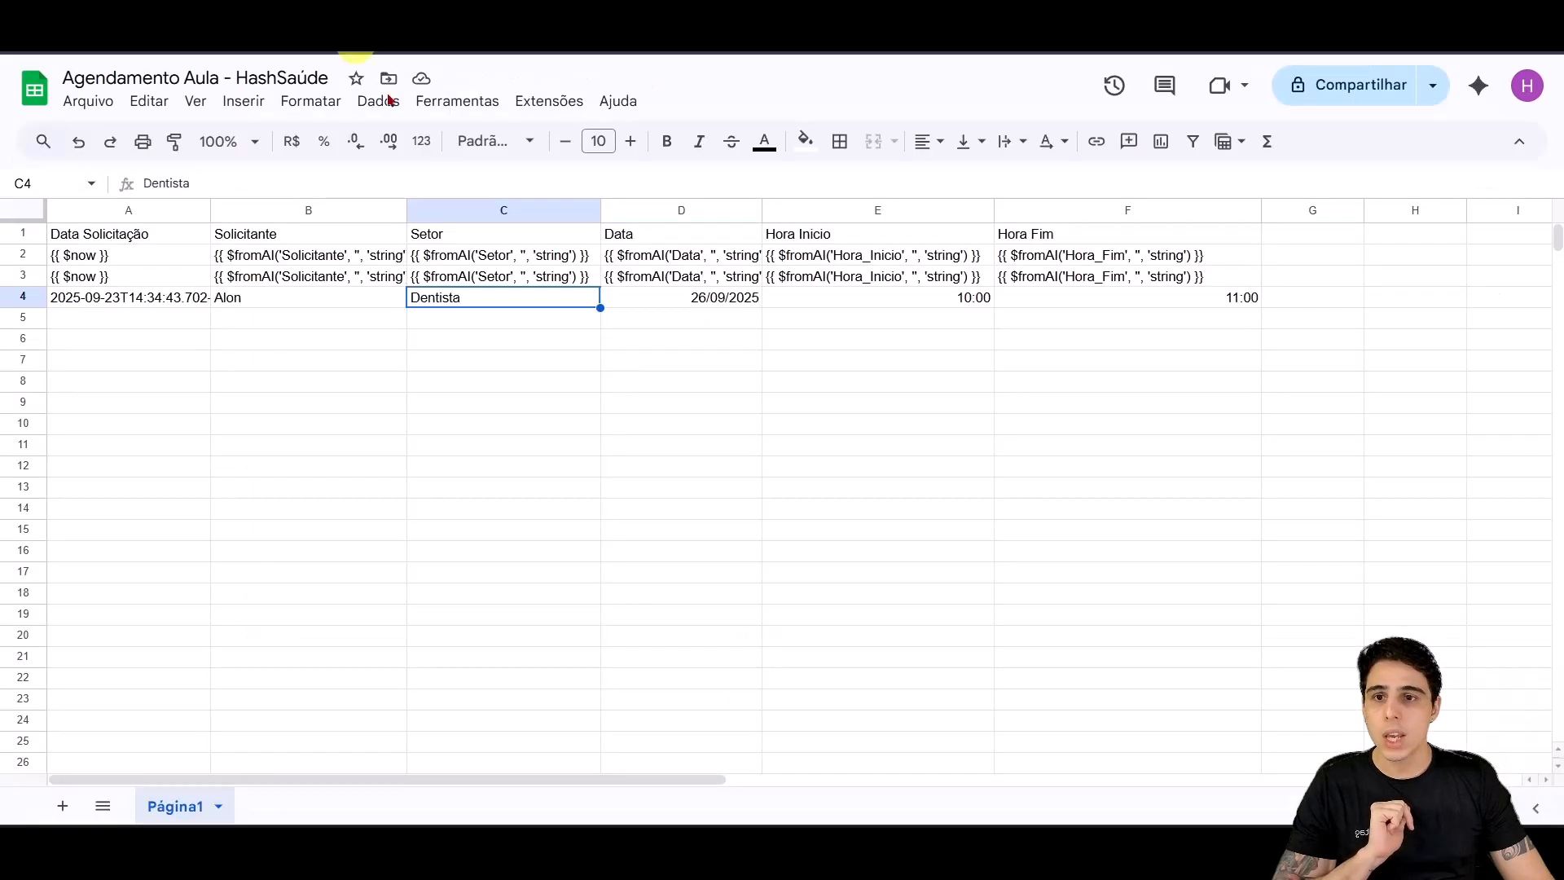
Step: Inspect row 4's cells A4–F4: Dentista, 26/09/2025, 10:00 to 11:00
{"action": "left_click", "coordinate": [477, 530]}
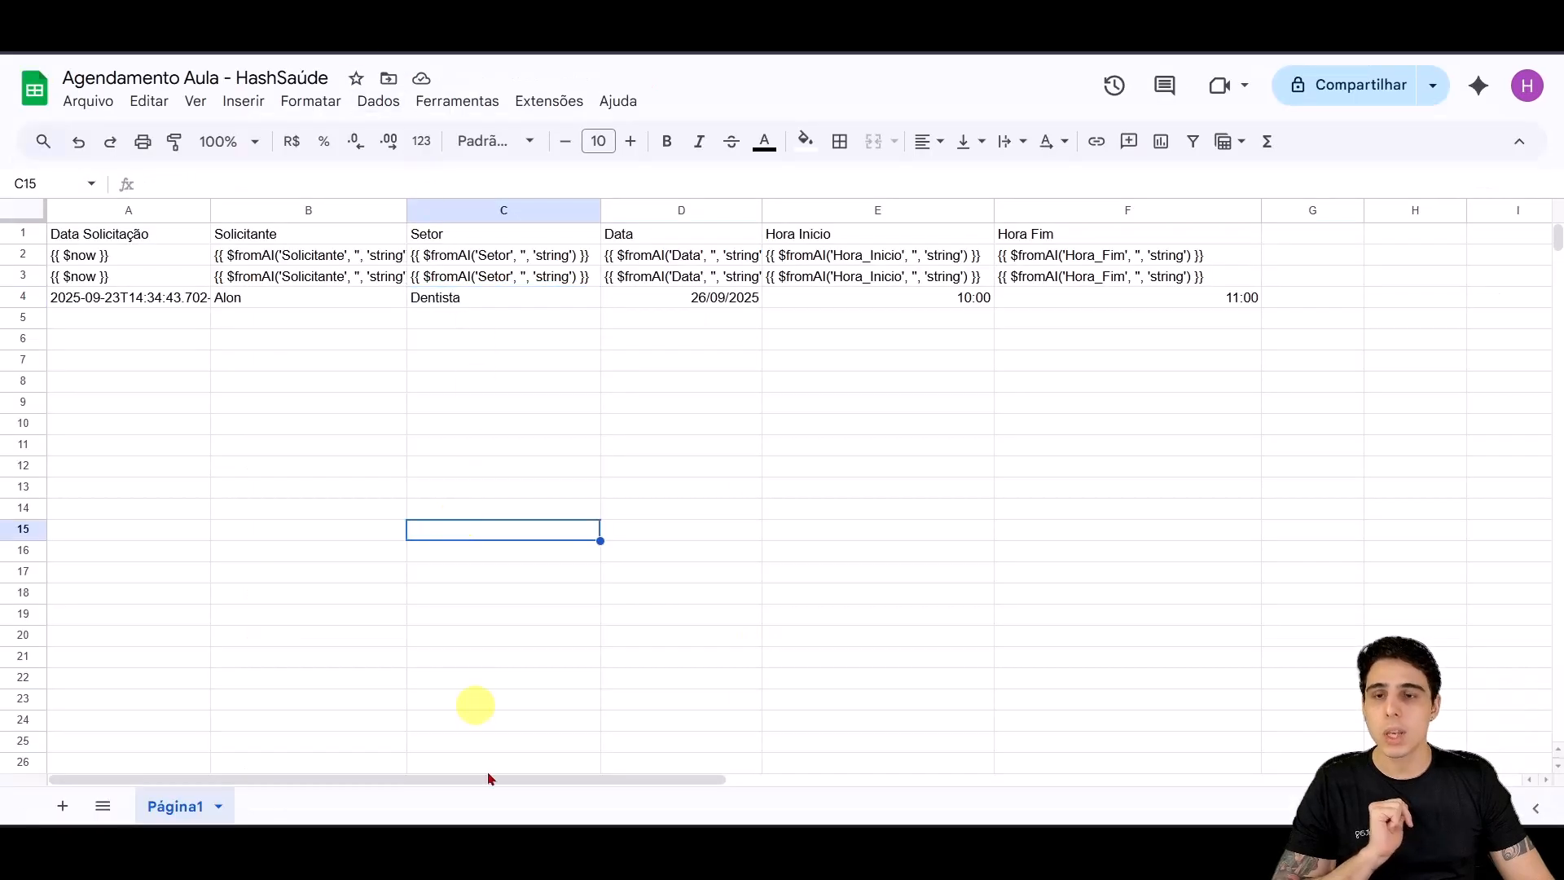
{"action": "left_click", "coordinate": [147, 297]}
{"action": "left_click", "coordinate": [248, 299]}
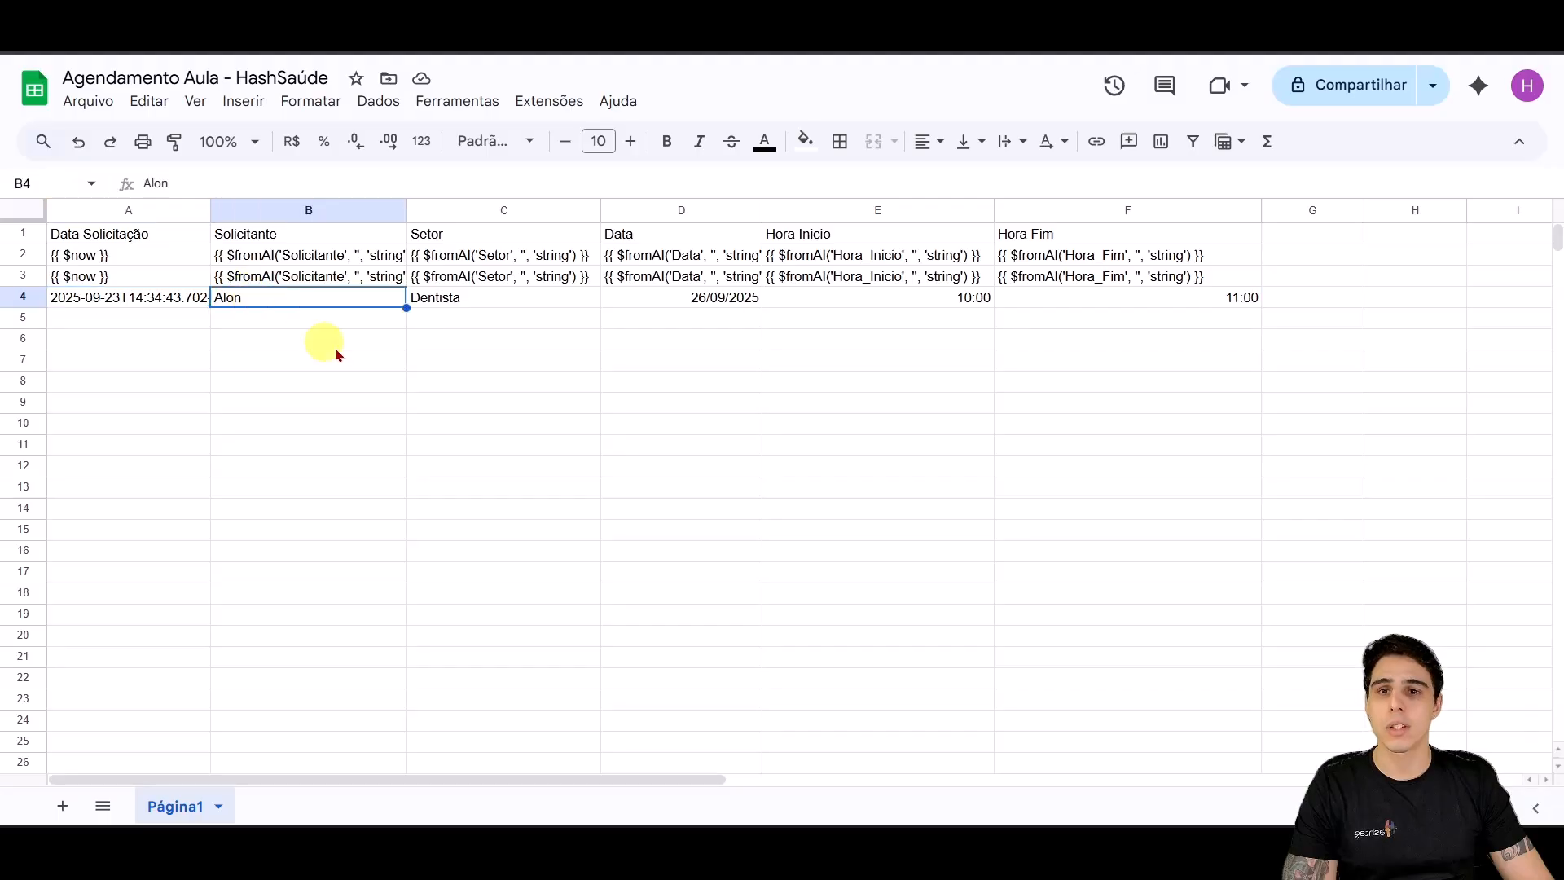
{"action": "left_click", "coordinate": [477, 299]}
{"action": "left_click", "coordinate": [697, 299]}
{"action": "left_click", "coordinate": [985, 300]}
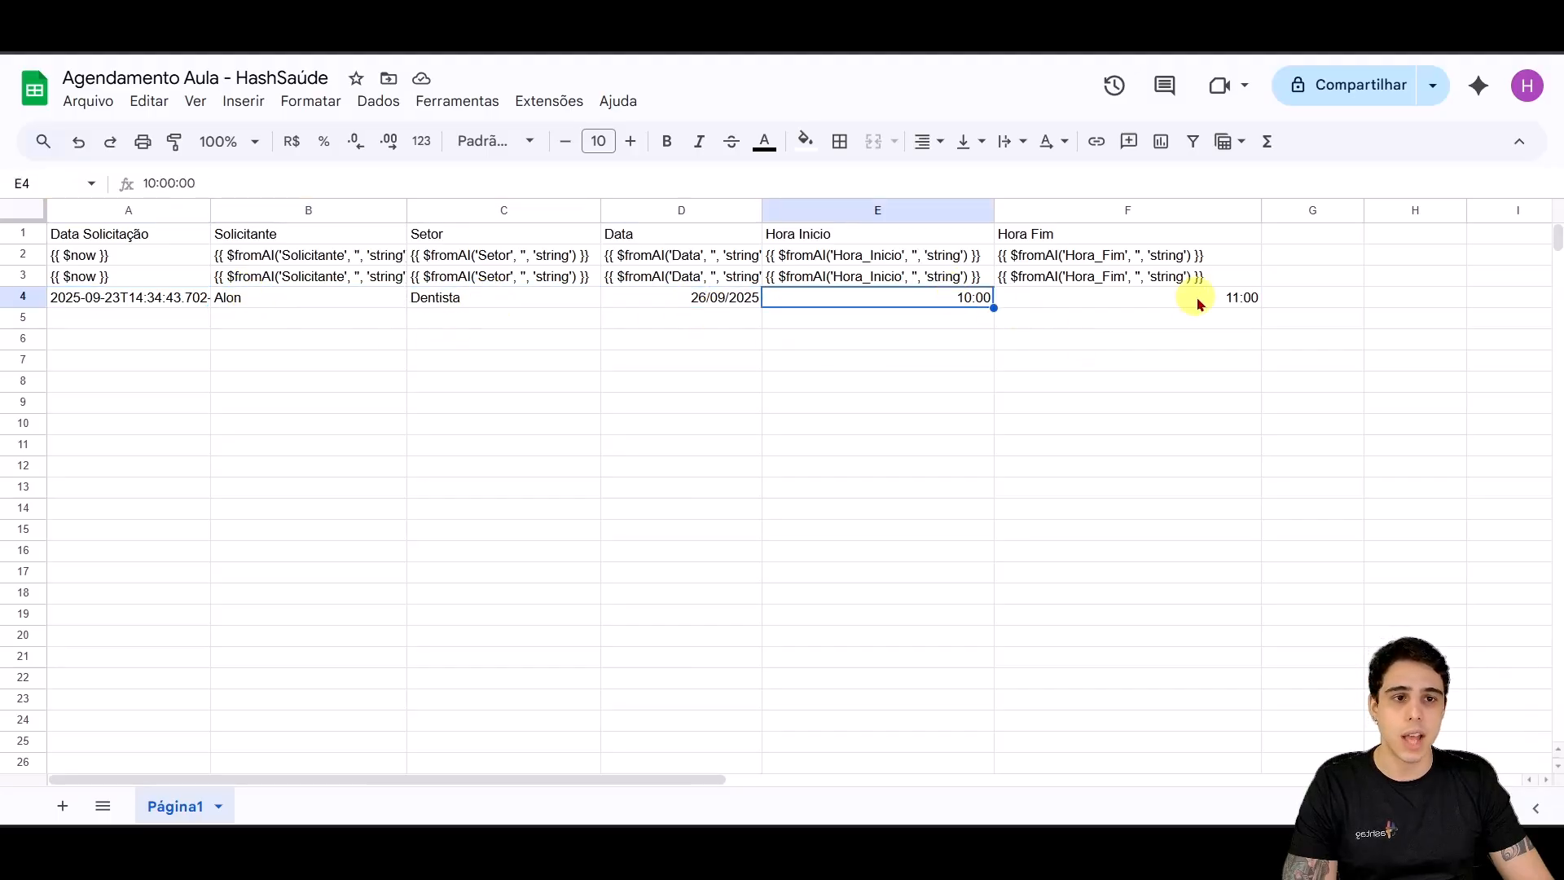
{"action": "left_click", "coordinate": [1198, 299]}
{"action": "left_click", "coordinate": [717, 592]}
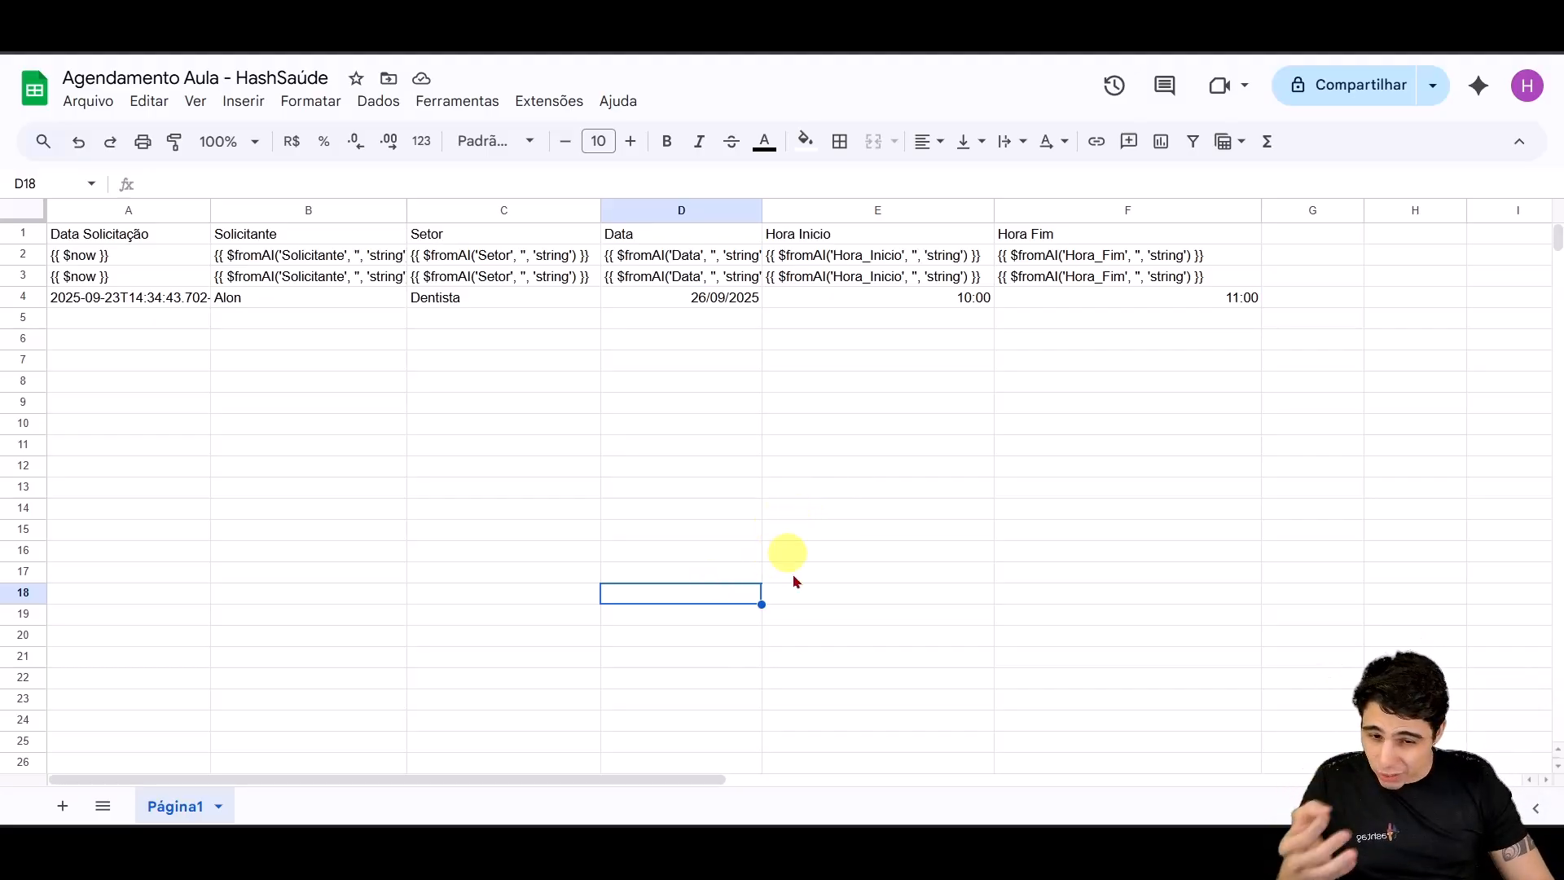
Step: Bring the n8n editor back from the taskbar and save the Assistente HashSaúde workflow
{"action": "mouse_move", "coordinate": [729, 819]}
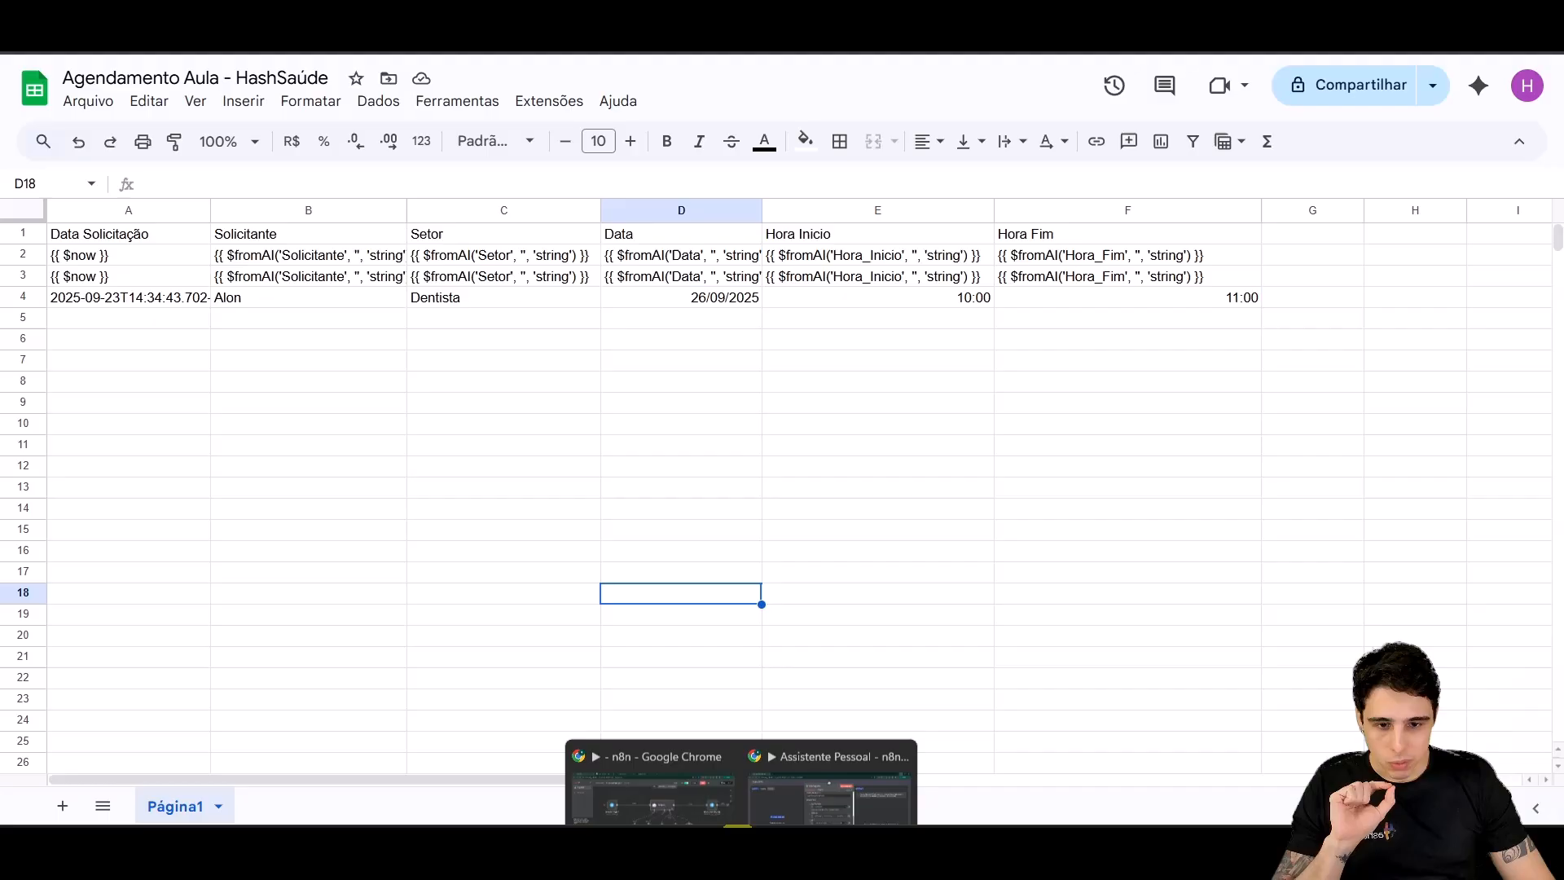
{"action": "left_click", "coordinate": [713, 790]}
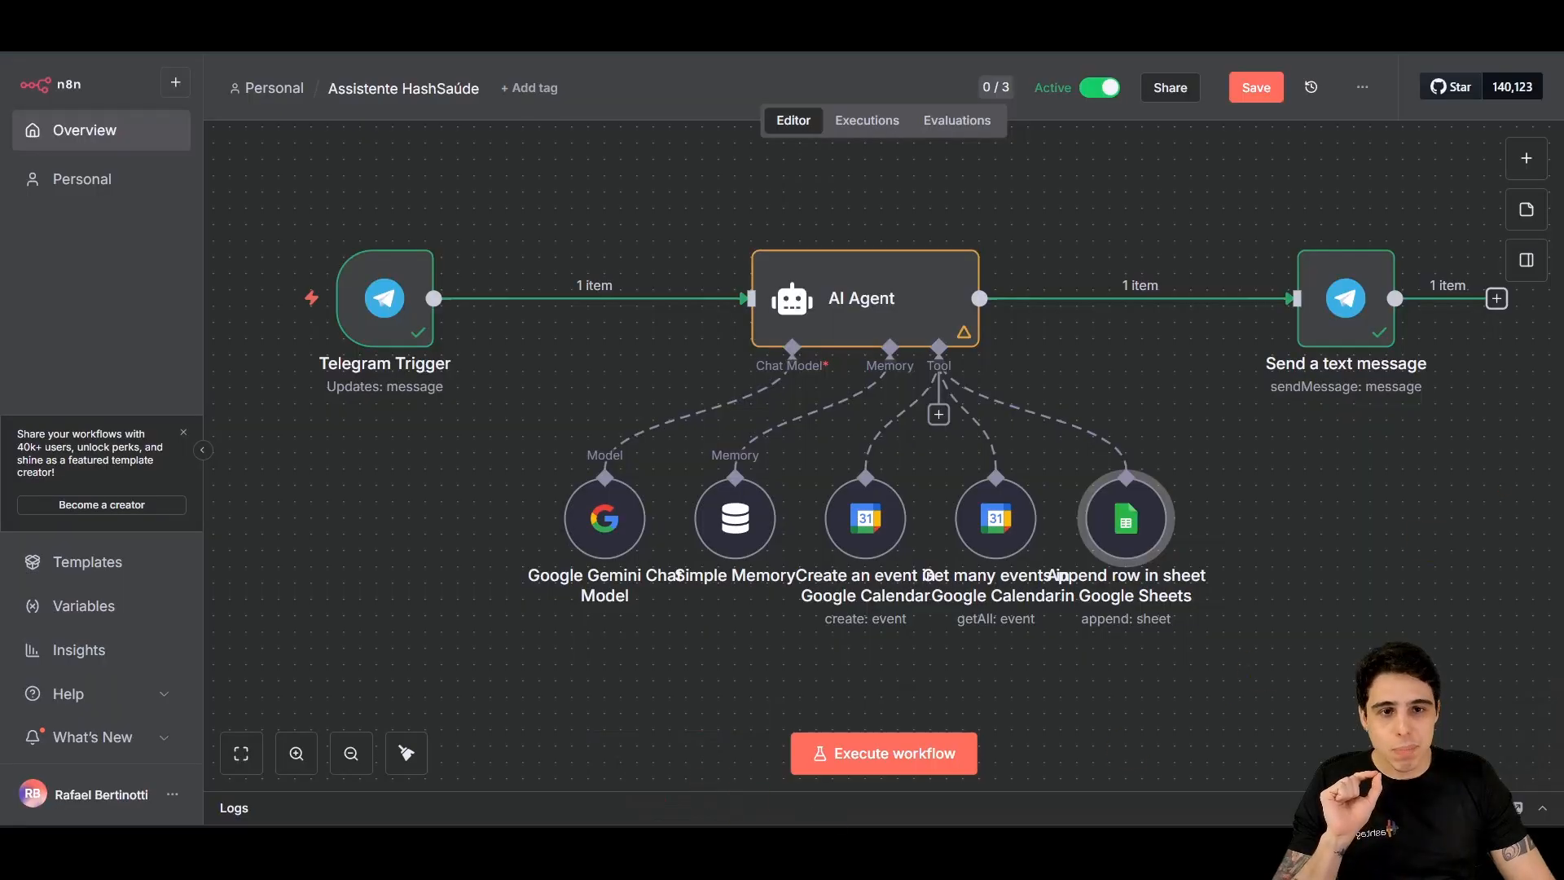
{"action": "left_click", "coordinate": [1257, 90]}
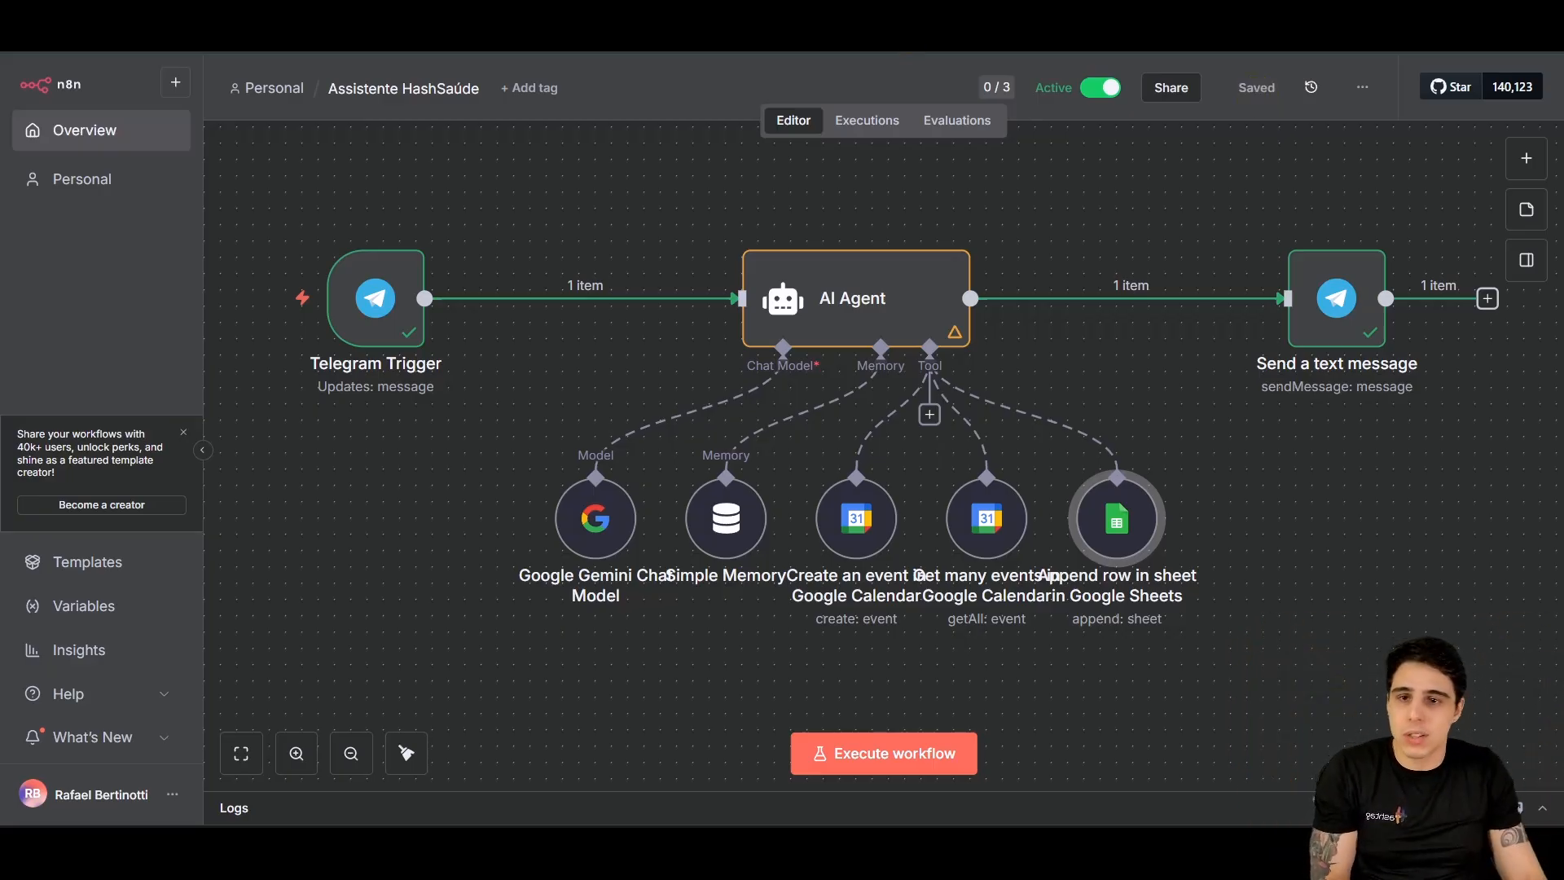
{"action": "mouse_move", "coordinate": [377, 298]}
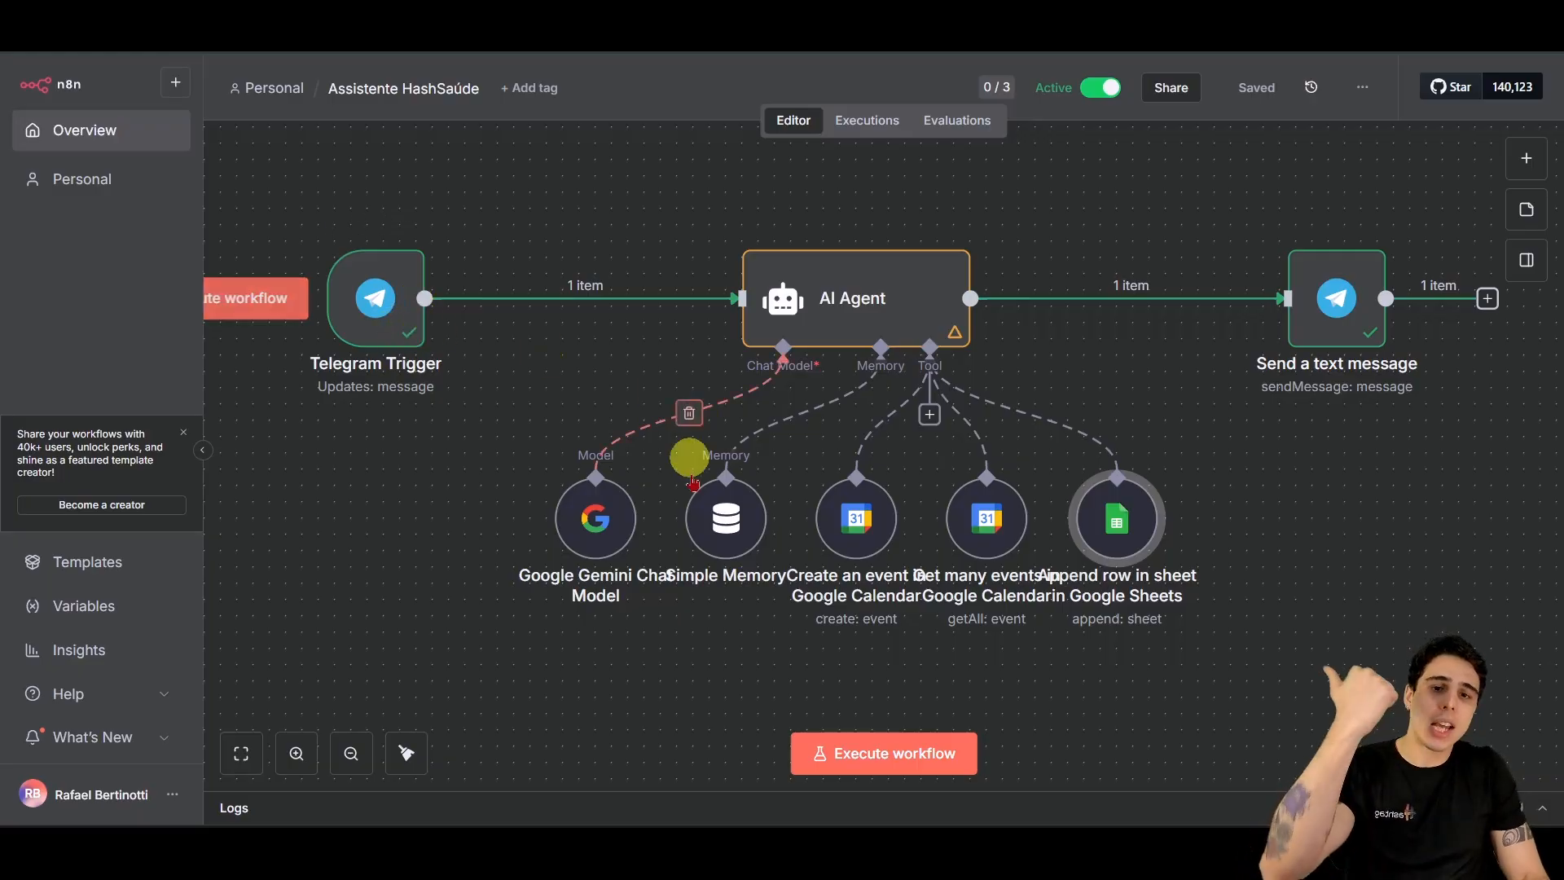
{"action": "mouse_move", "coordinate": [873, 501]}
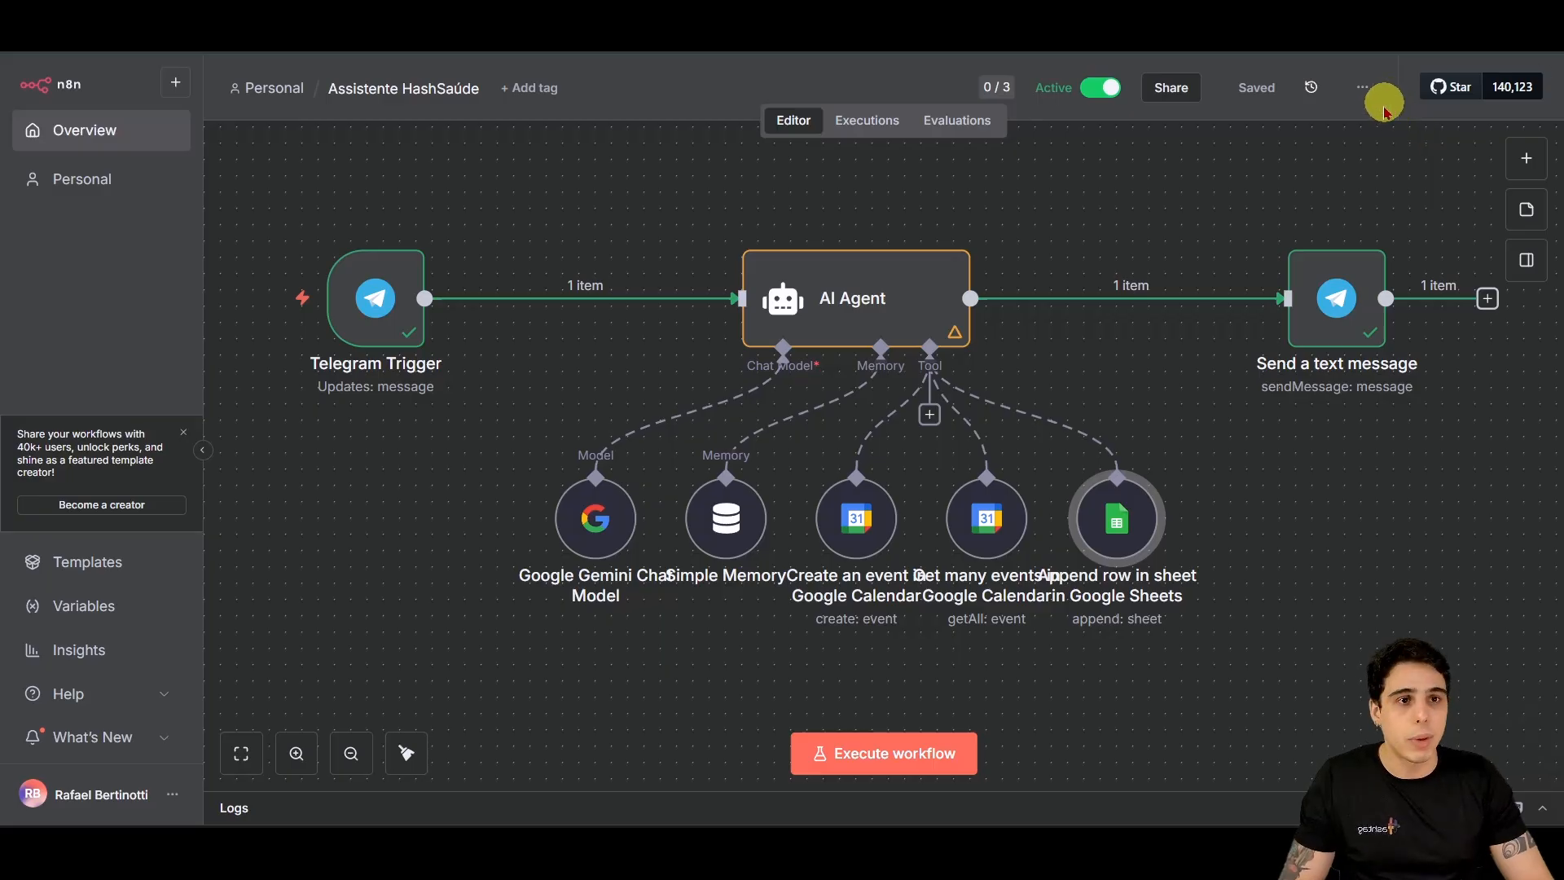
{"action": "key", "text": "ctrl+2"}
Step: Drag the 'Append row in sheet' node right so its label clears the calendar tool
{"action": "mouse_move", "coordinate": [1337, 69]}
{"action": "left_mouse_down"}
{"action": "mouse_move", "coordinate": [1408, 129]}
{"action": "mouse_move", "coordinate": [1250, 324]}
{"action": "left_mouse_up"}
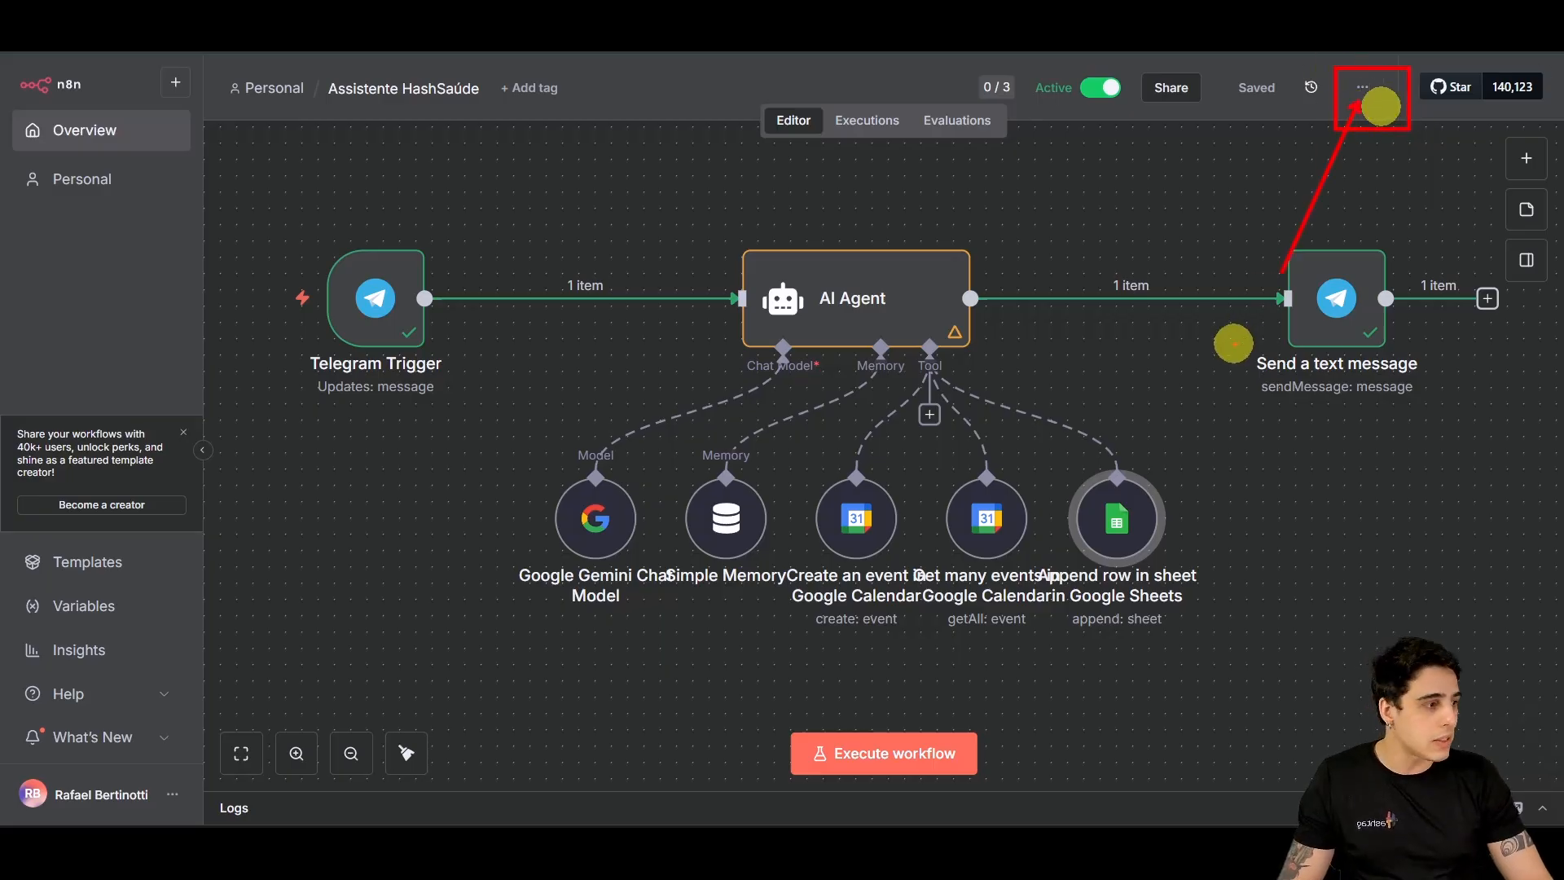
{"action": "key", "text": "Escape"}
{"action": "left_click", "coordinate": [1362, 87]}
{"action": "key", "text": "ctrl+2"}
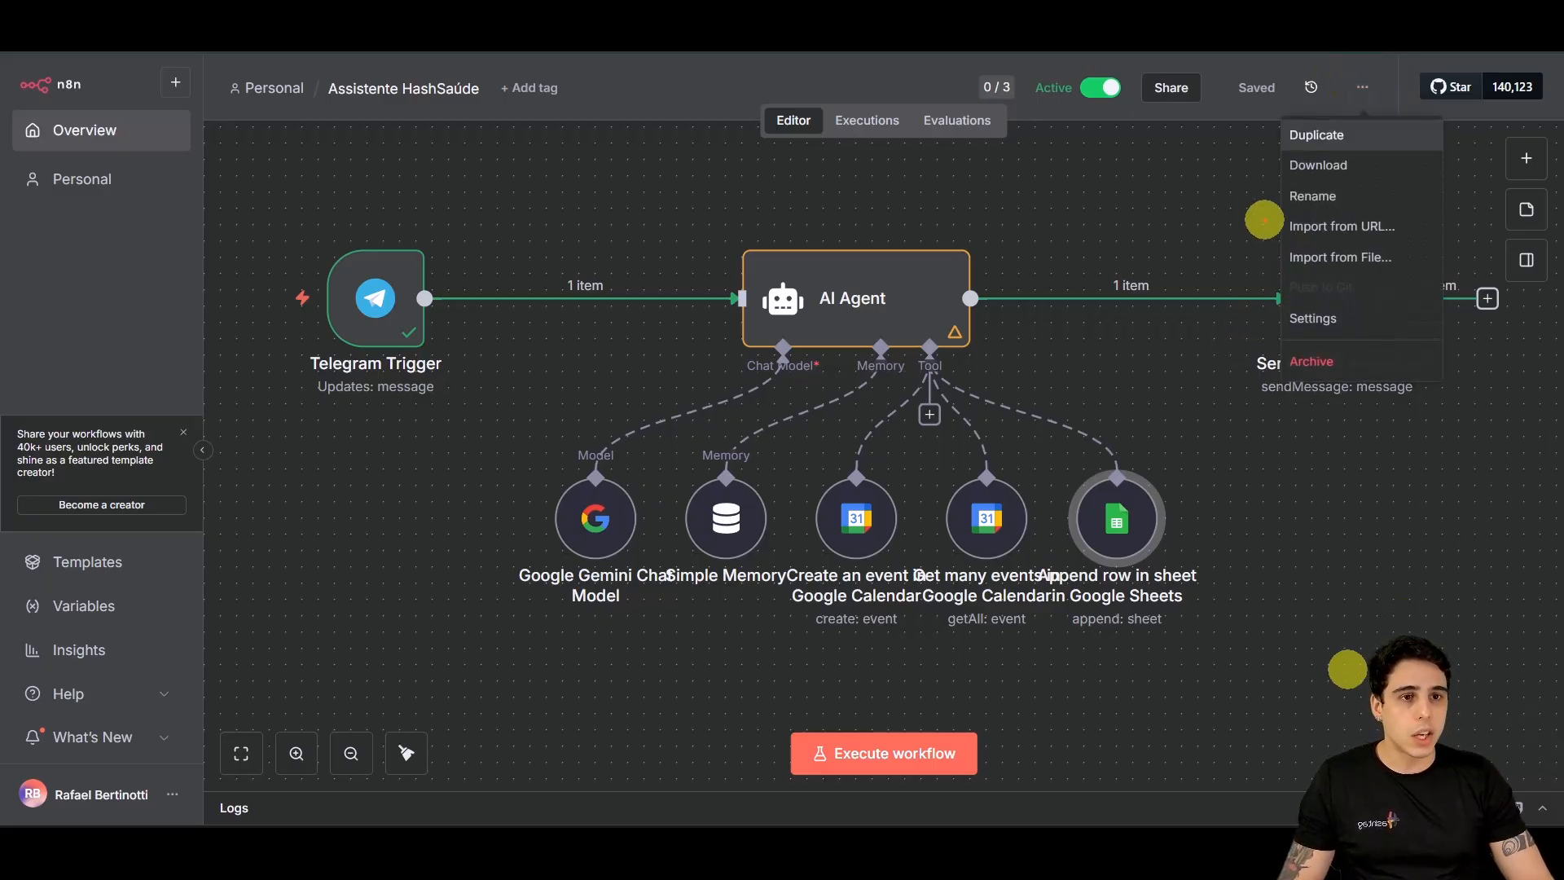
{"action": "left_click_drag", "start_coordinate": [1261, 235], "coordinate": [1438, 268]}
{"action": "left_click_drag", "start_coordinate": [1316, 265], "coordinate": [916, 519]}
{"action": "key", "text": "Escape"}
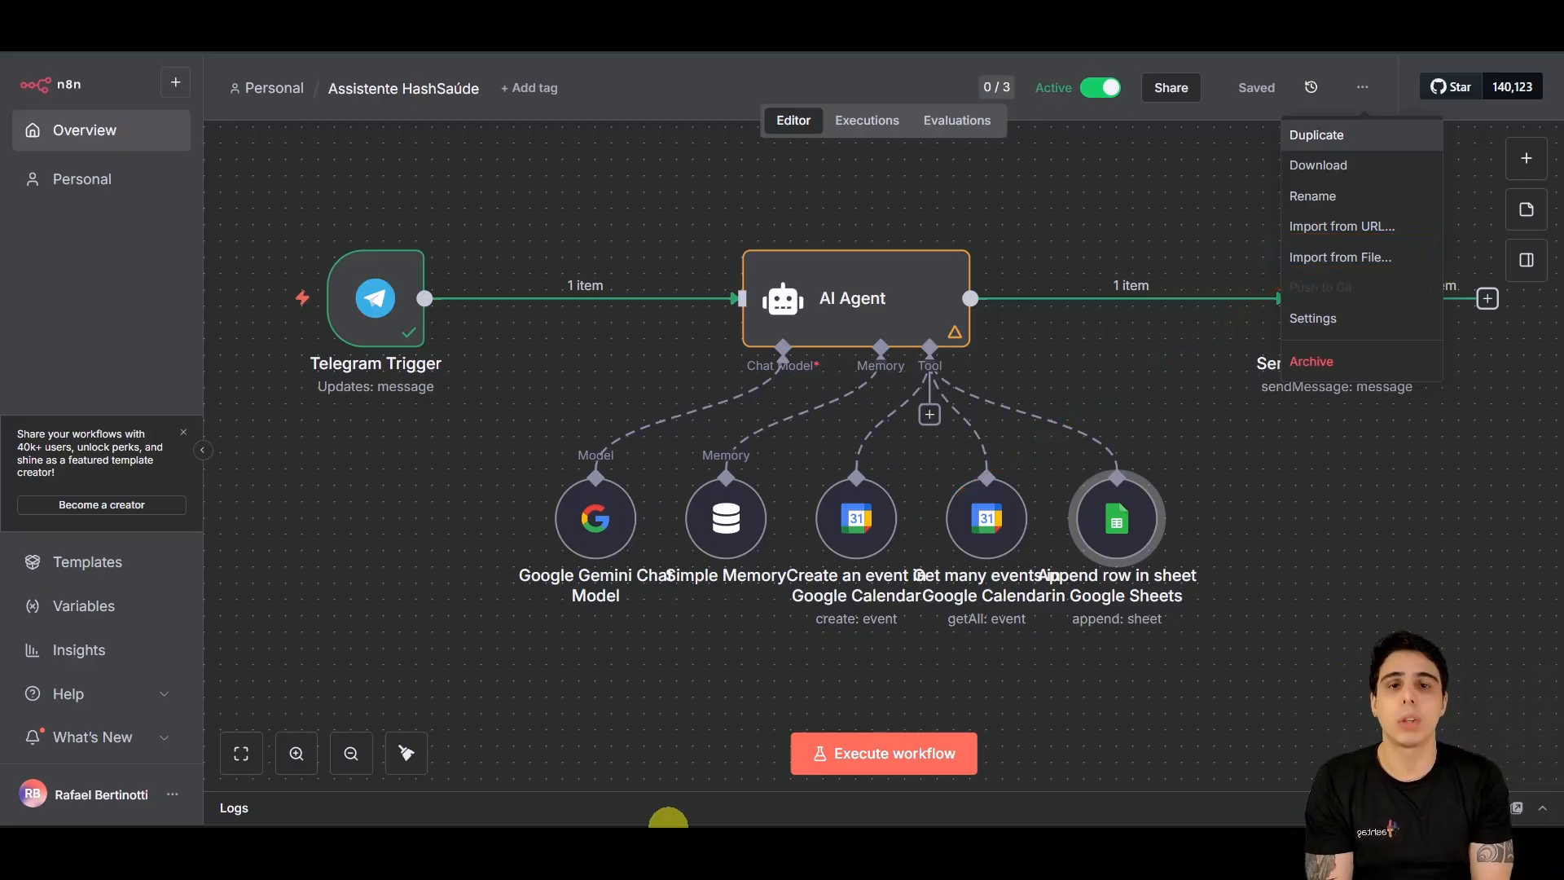
{"action": "left_click", "coordinate": [1337, 650]}
{"action": "left_click_drag", "start_coordinate": [1330, 601], "coordinate": [1290, 610]}
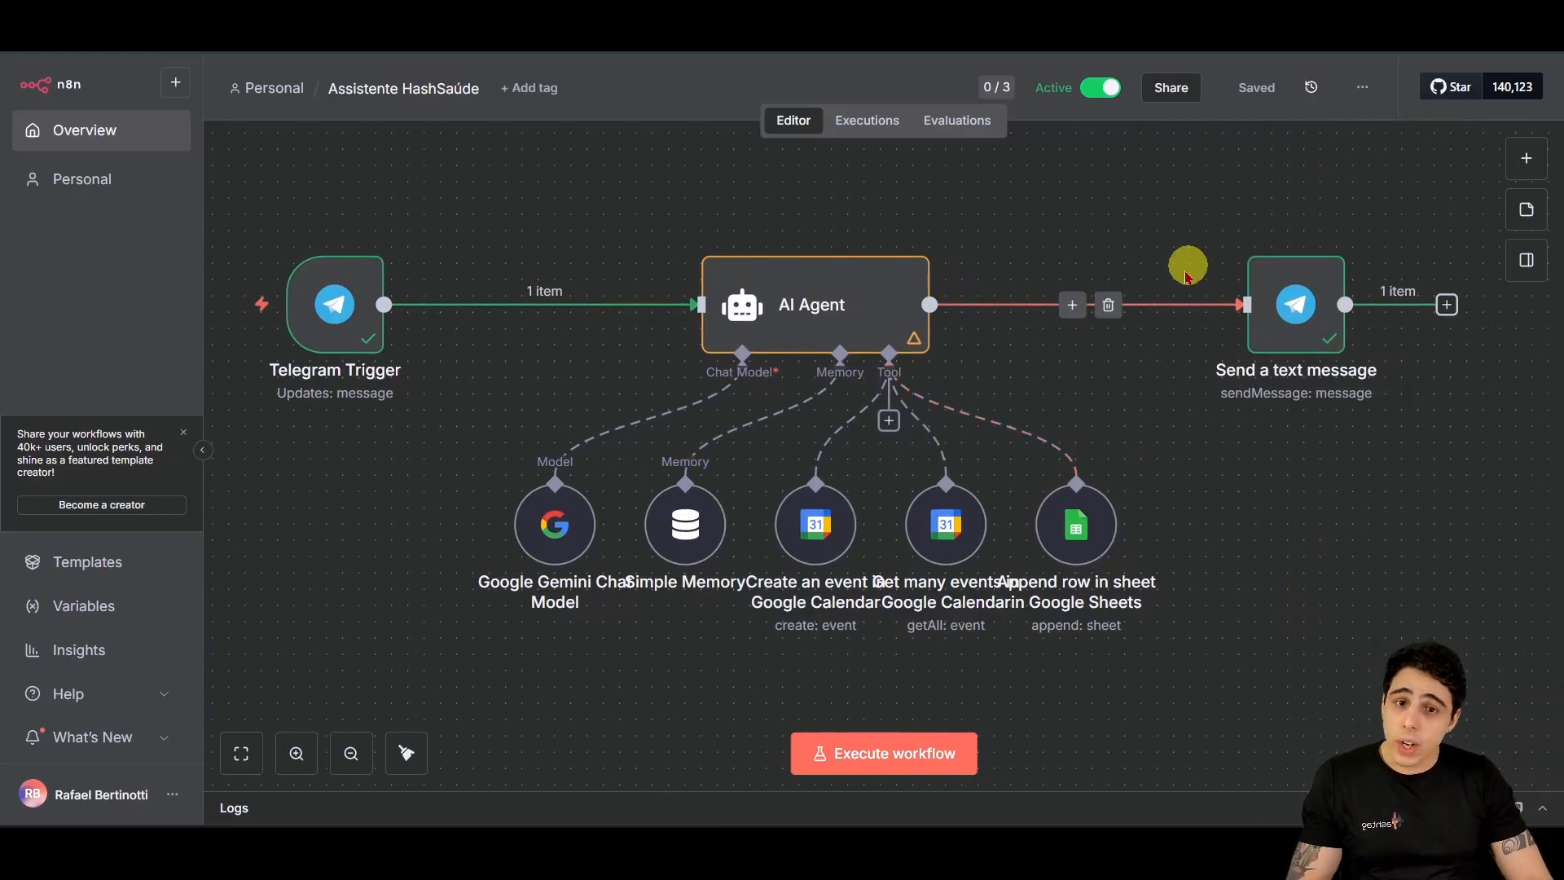
{"action": "left_click_drag", "start_coordinate": [1110, 532], "coordinate": [1176, 529]}
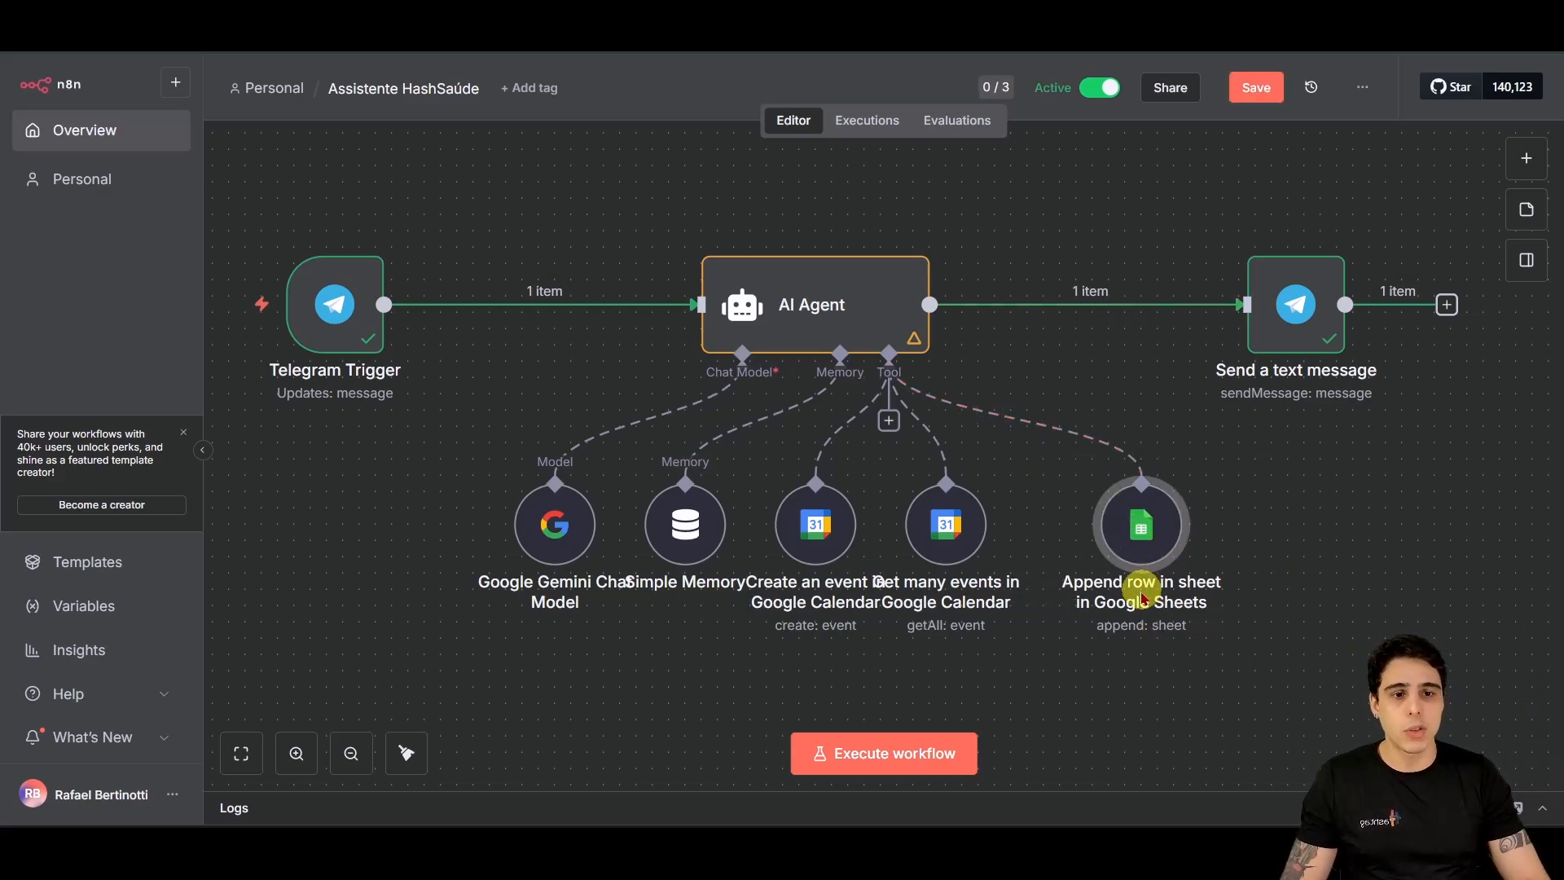
Step: Rename the Append row in sheet node to 'Registrar Consulta'
{"action": "key", "text": "F2"}
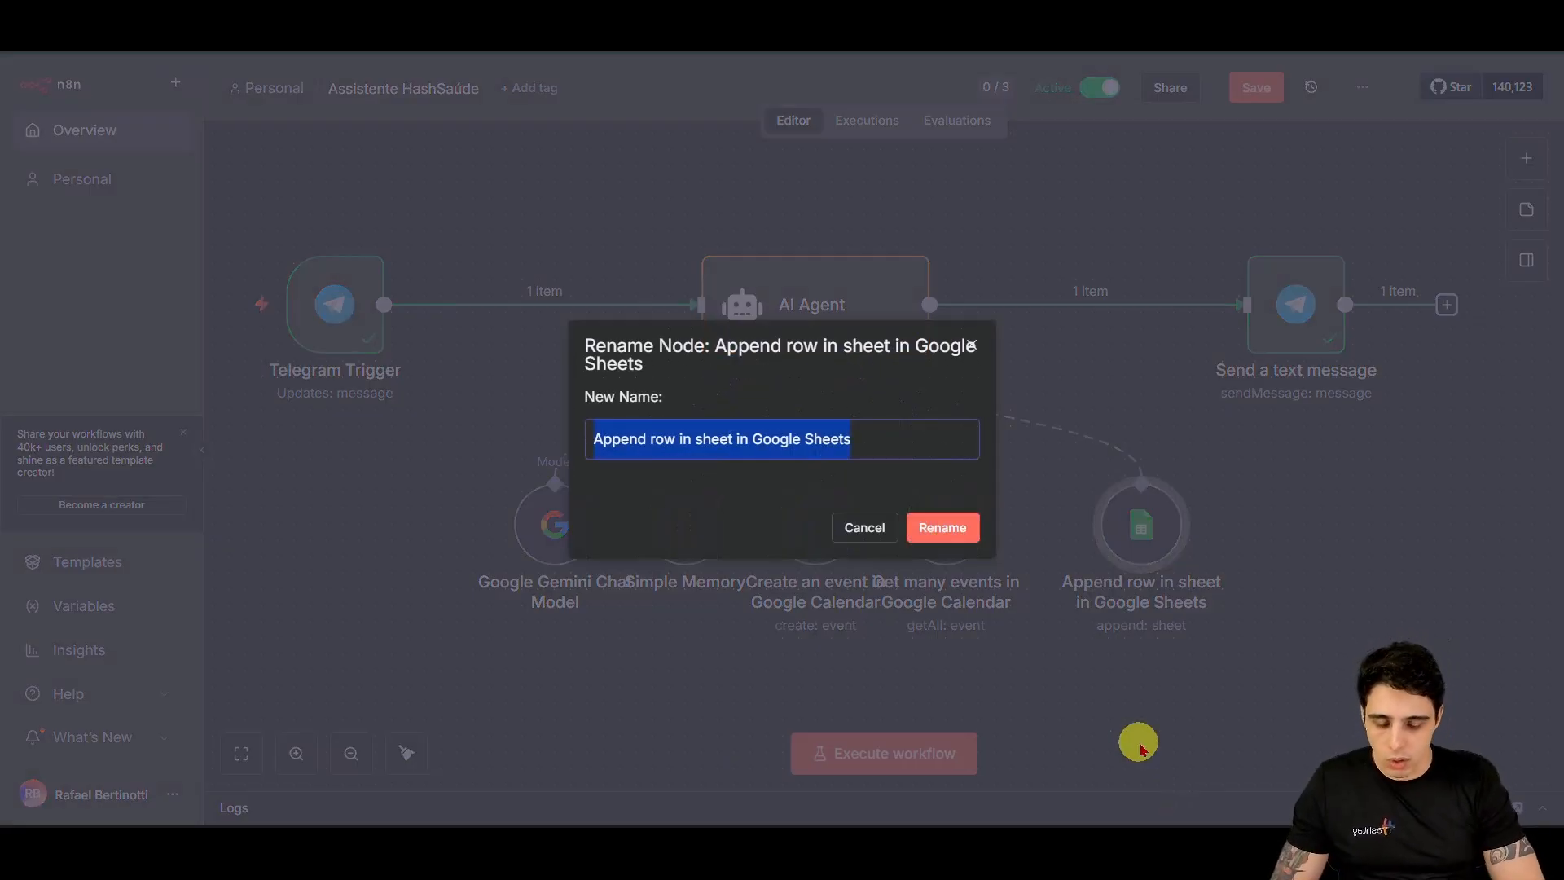
{"action": "type", "text": "Criar"}
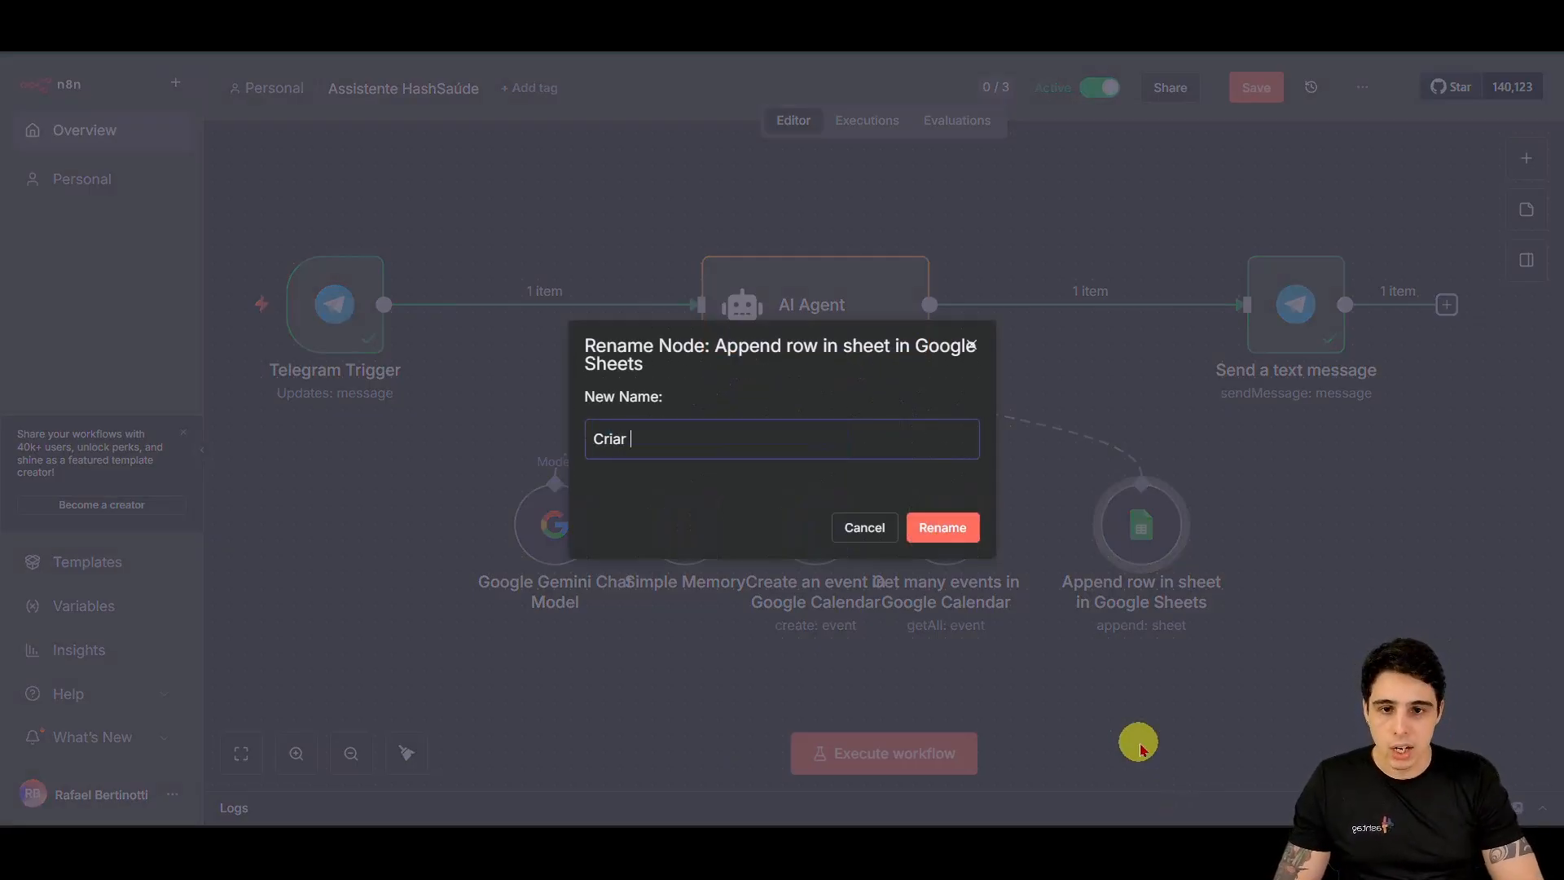
{"action": "key", "text": "BackSpace"}
{"action": "key", "text": "BackSpace"}
{"action": "key", "text": "BackSpace"}
{"action": "key", "text": "BackSpace"}
{"action": "key", "text": "BackSpace"}
{"action": "type", "text": "Reg"}
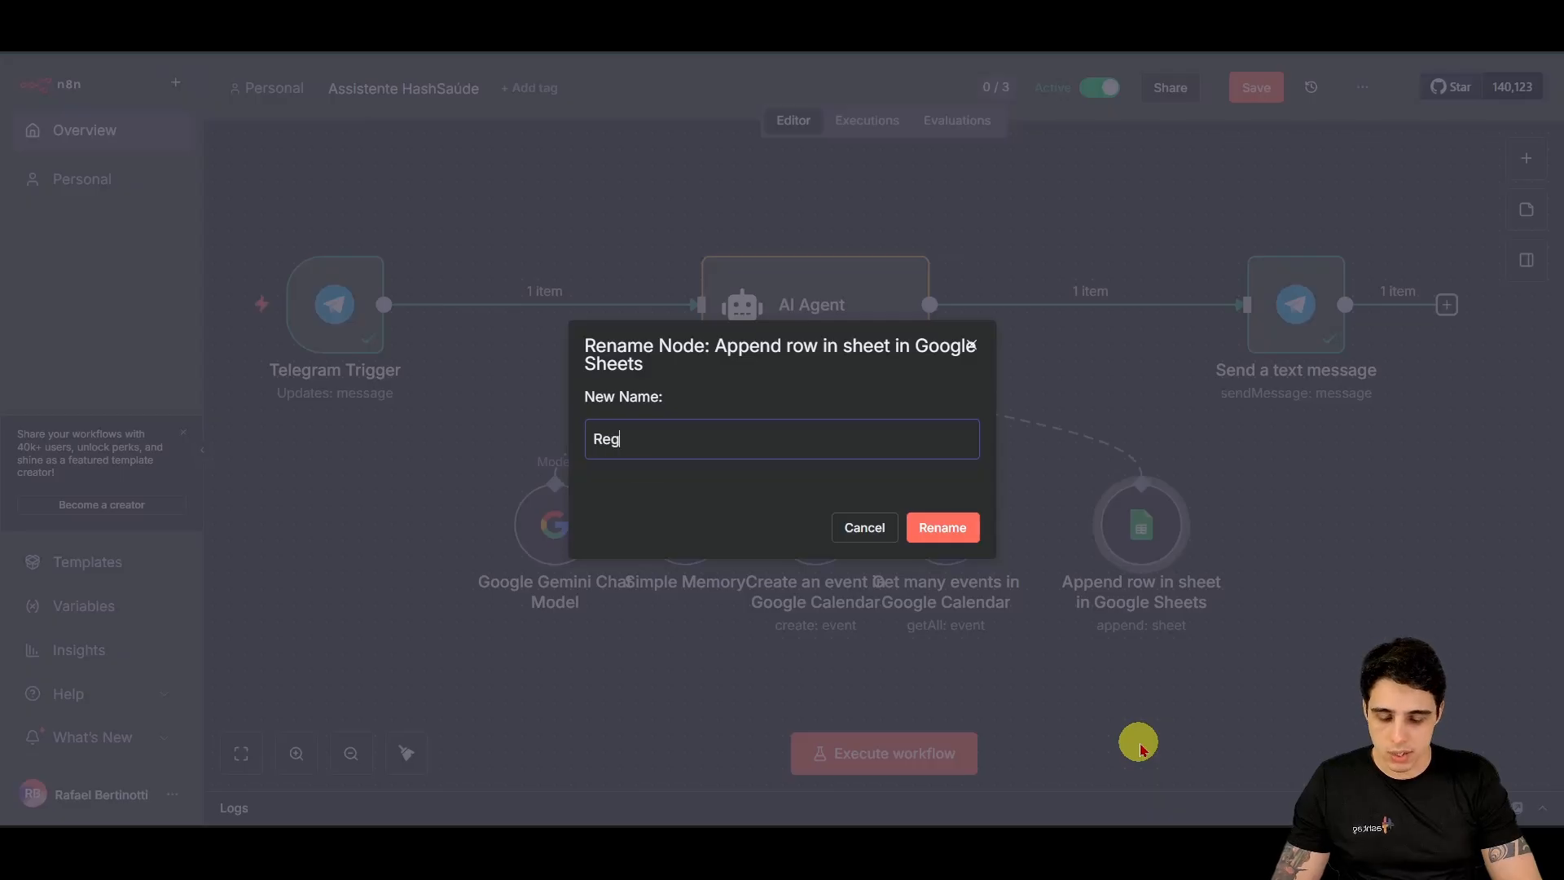
{"action": "type", "text": "istrar Consulta"}
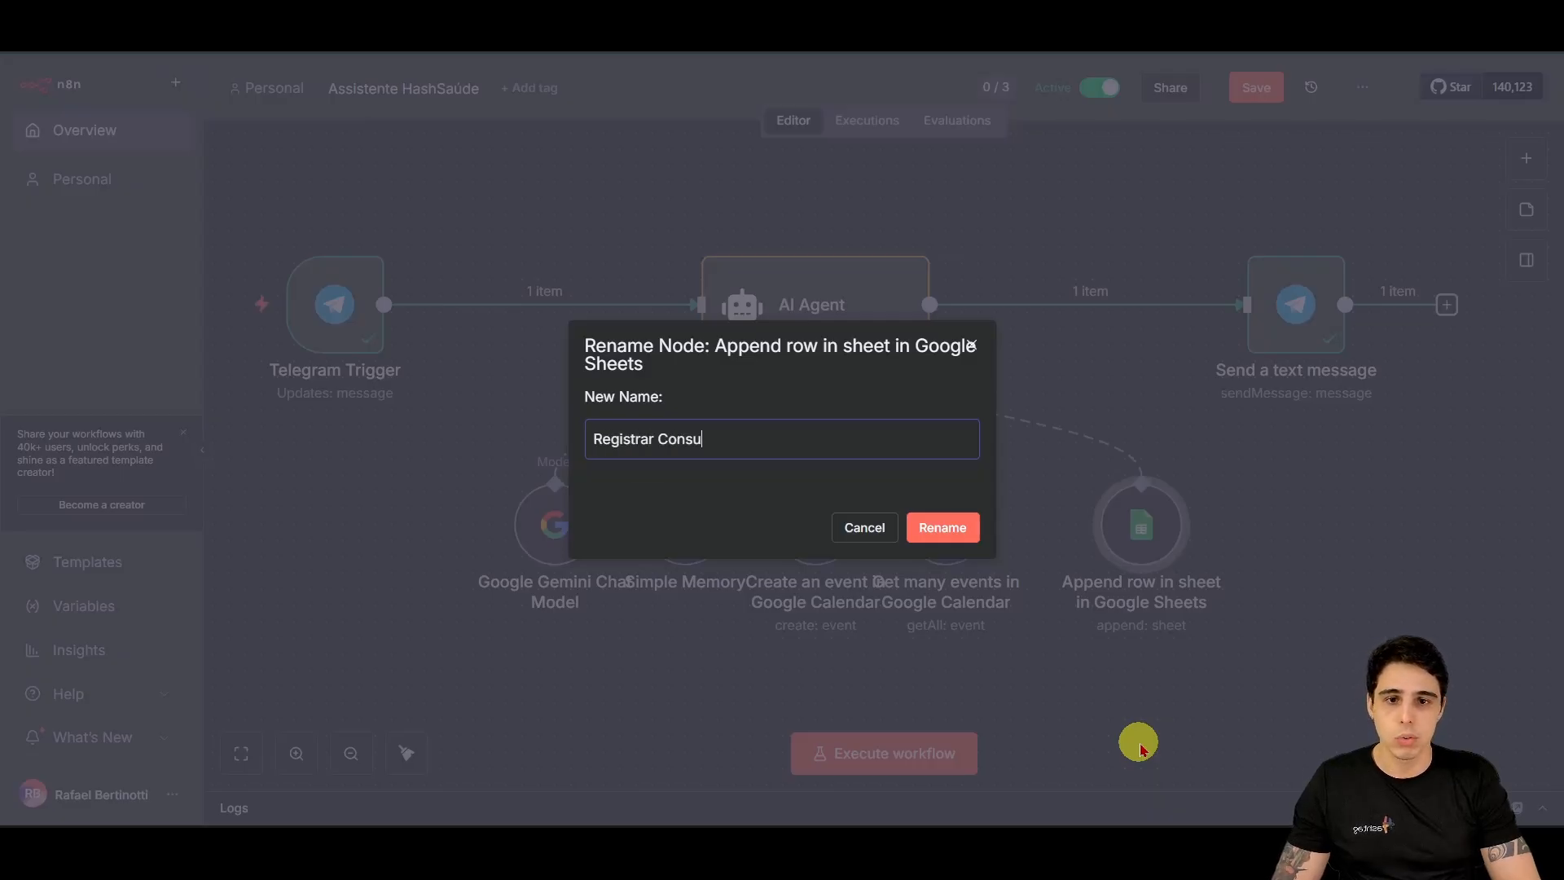
{"action": "key", "text": "Return"}
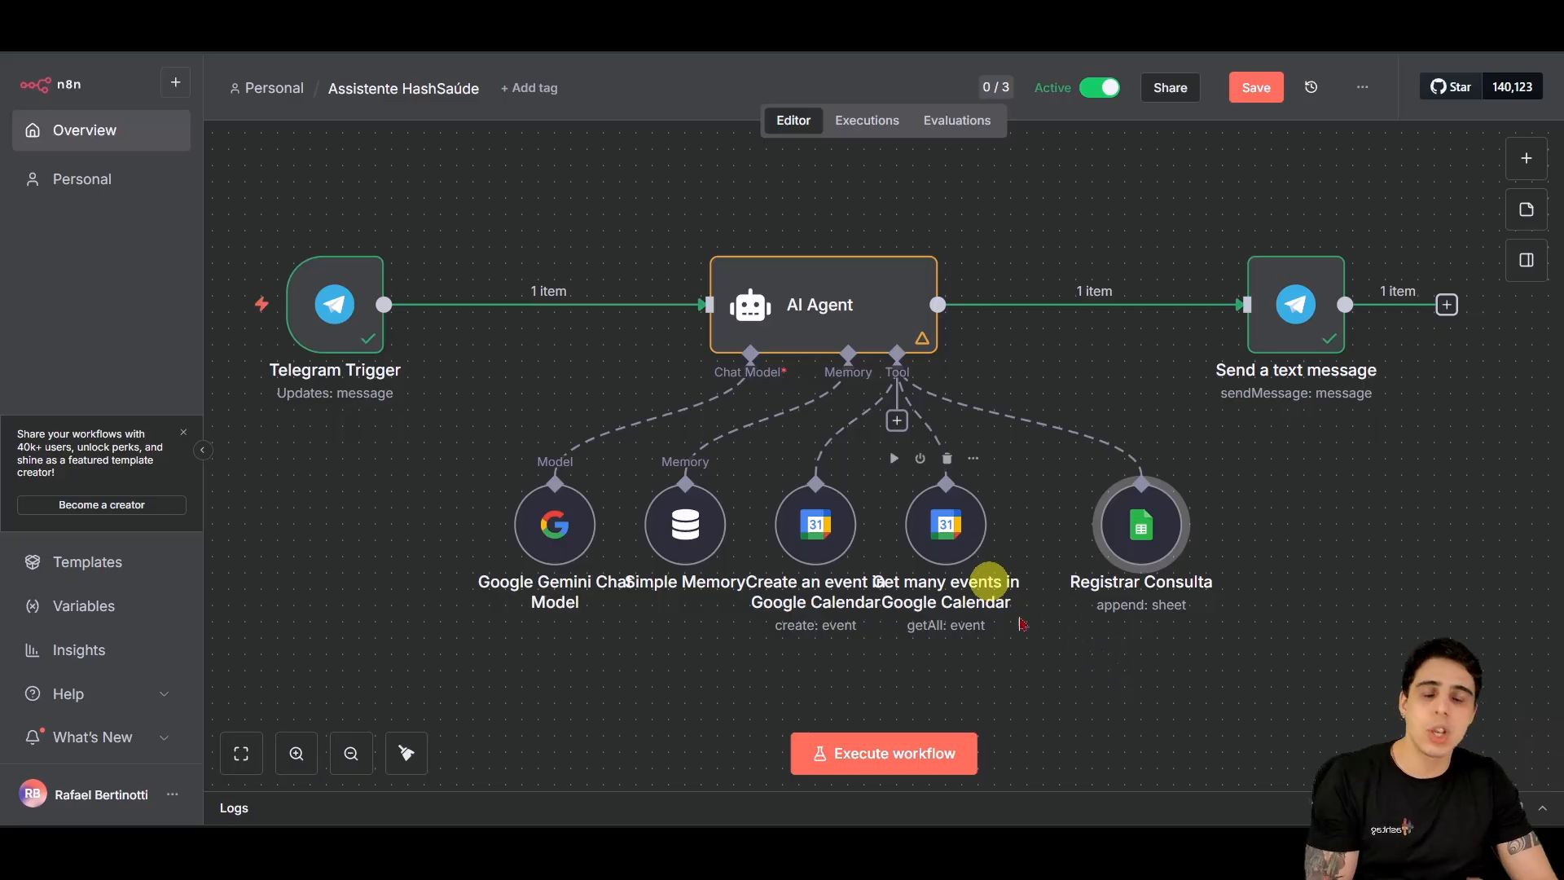
Step: Nudge the Get many events node right and rename it 'Consultar Eventos'
{"action": "mouse_move", "coordinate": [969, 560]}
{"action": "left_click_drag", "start_coordinate": [970, 560], "coordinate": [990, 533]}
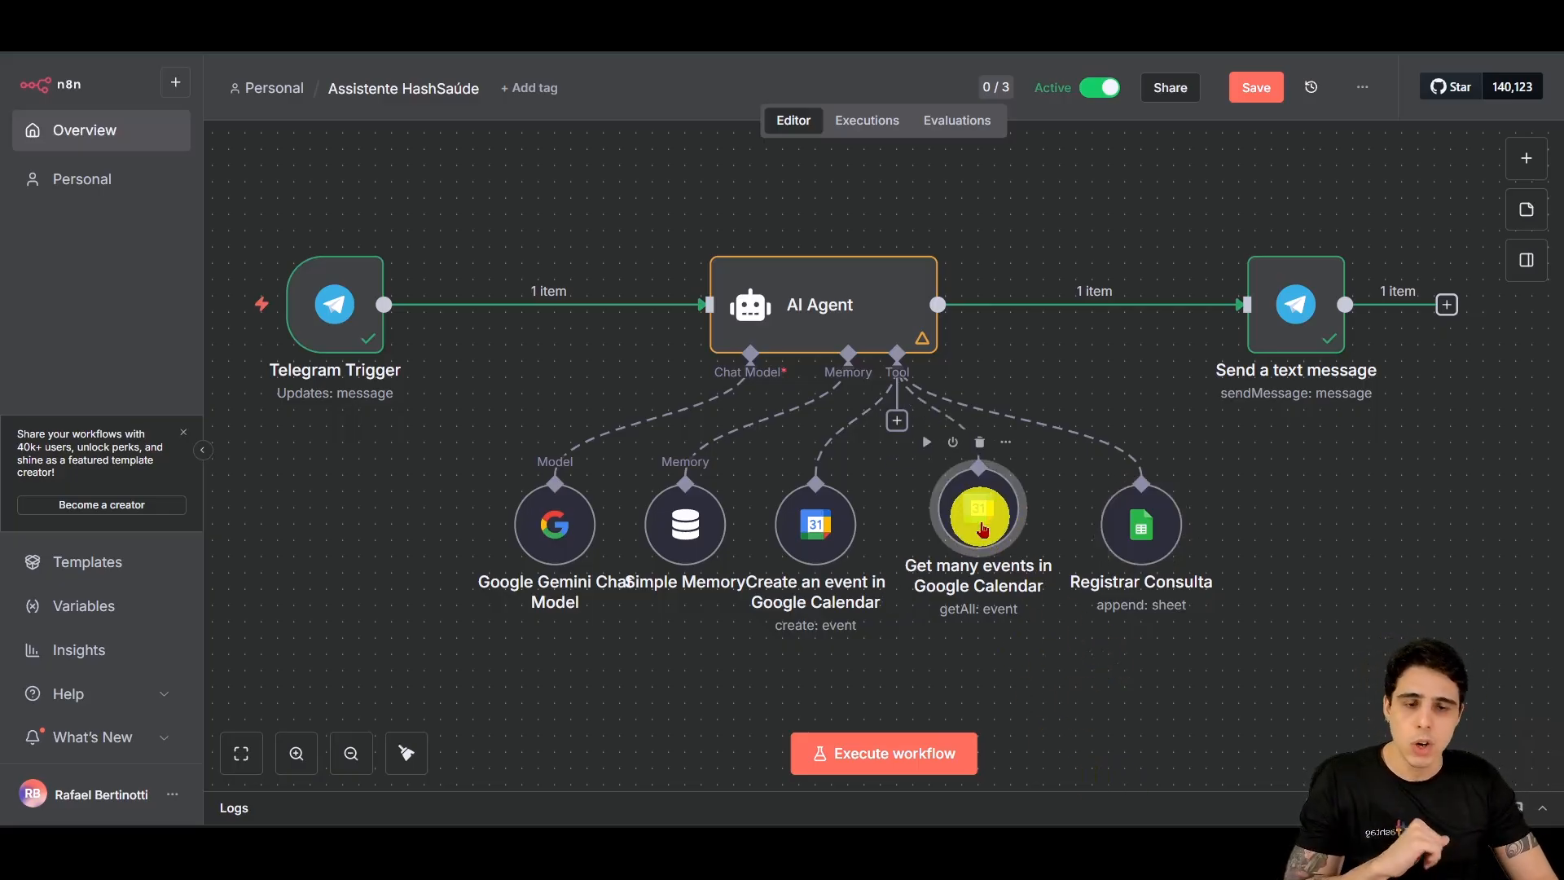
{"action": "key", "text": "F2"}
{"action": "type", "text": "Consu"}
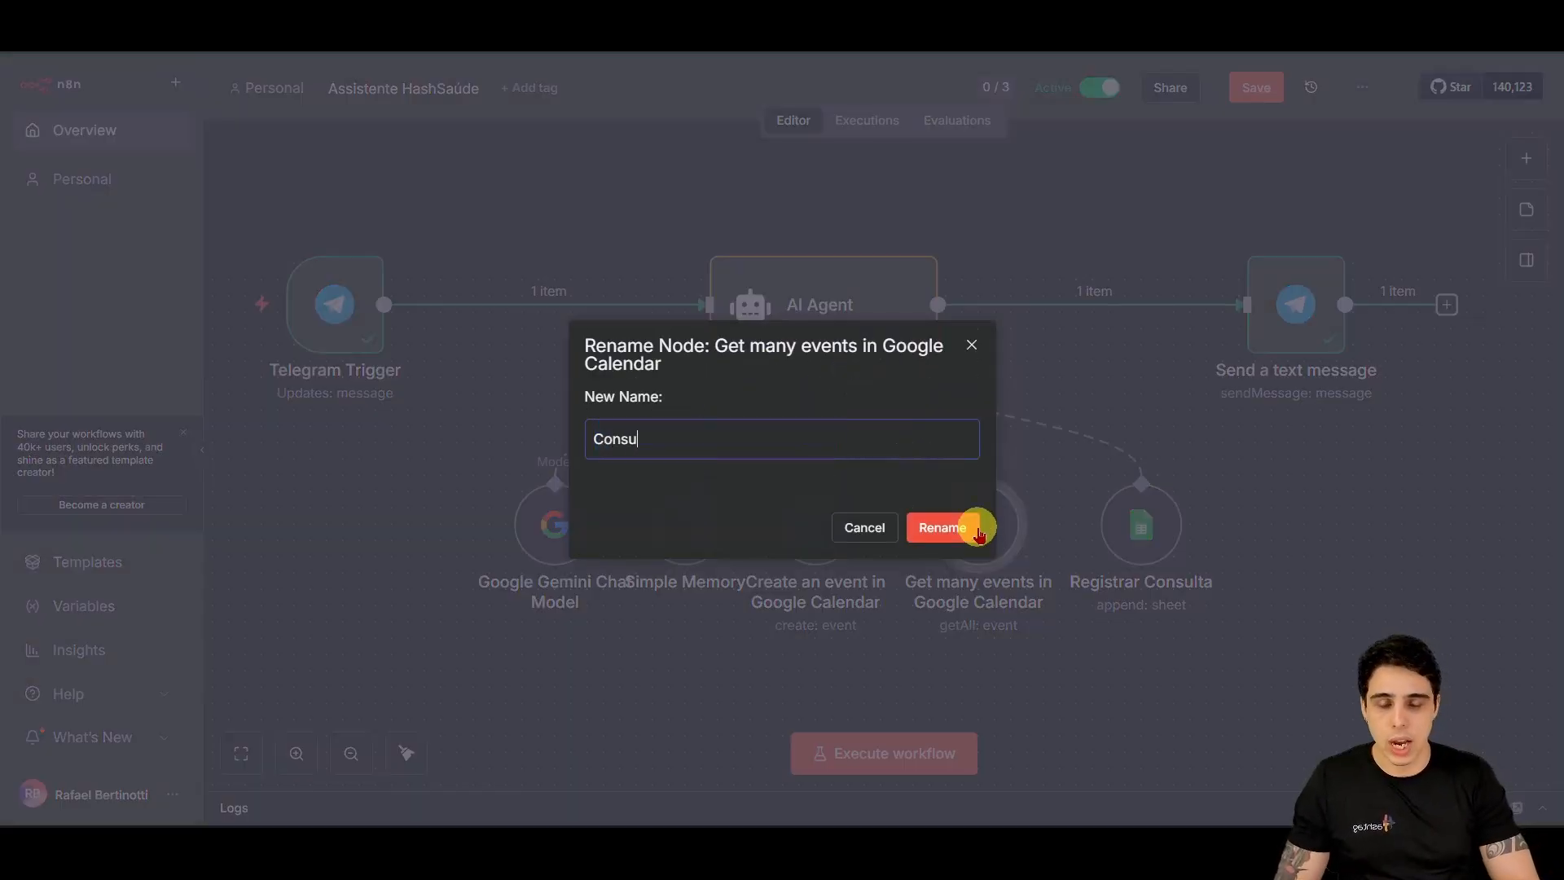
{"action": "type", "text": "ltar Eventos"}
{"action": "left_click", "coordinate": [978, 534]}
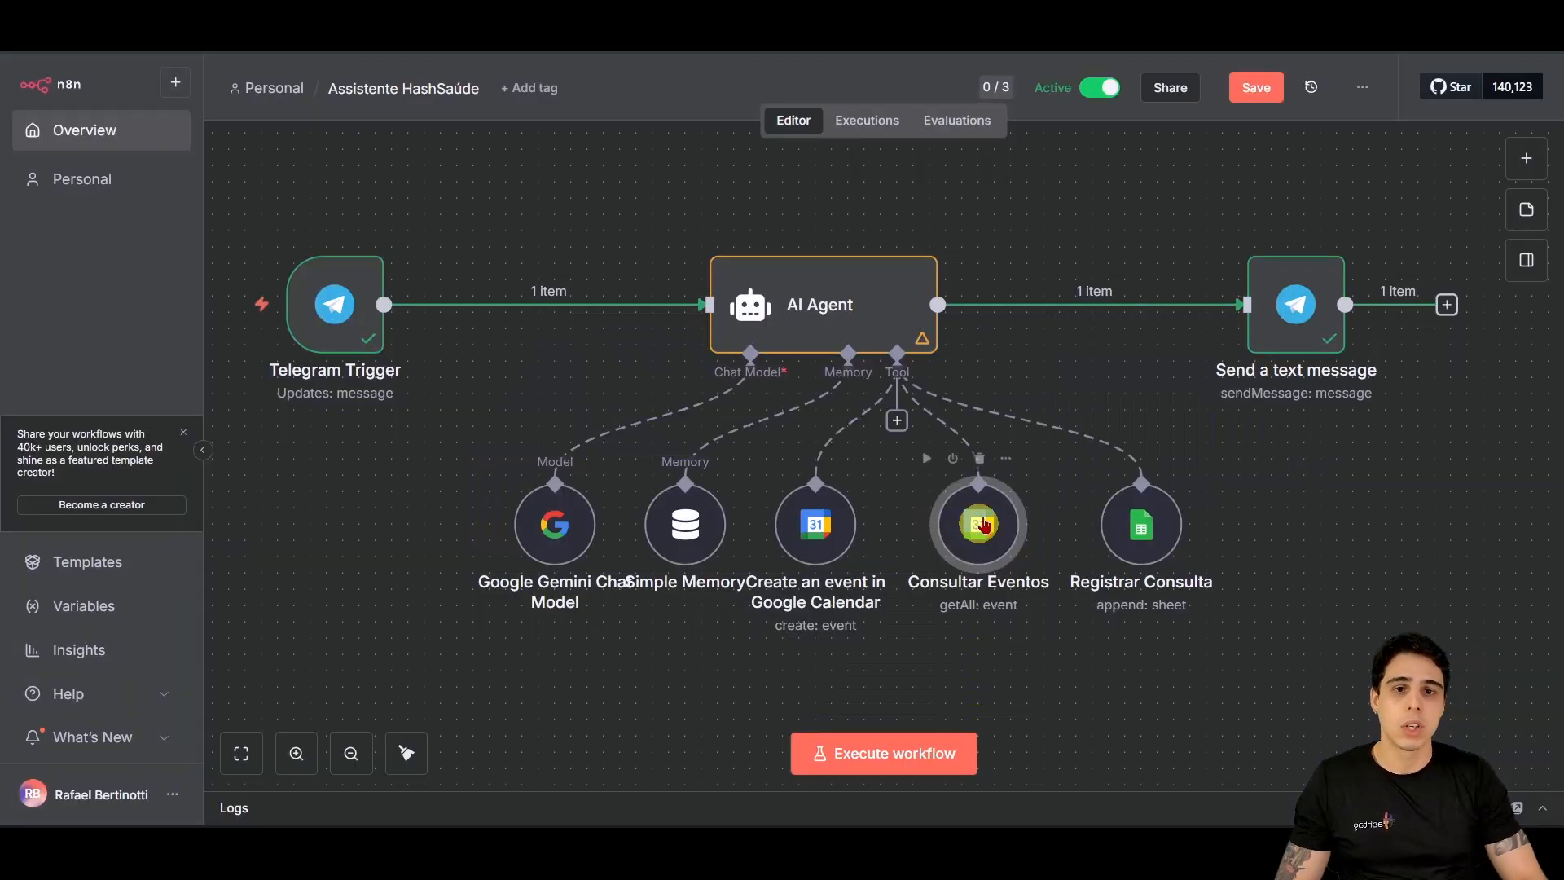
Step: Rename the Create an event node to 'Criar Eventos'
{"action": "left_click", "coordinate": [838, 524]}
{"action": "key", "text": "F2"}
{"action": "type", "text": "Criar E"}
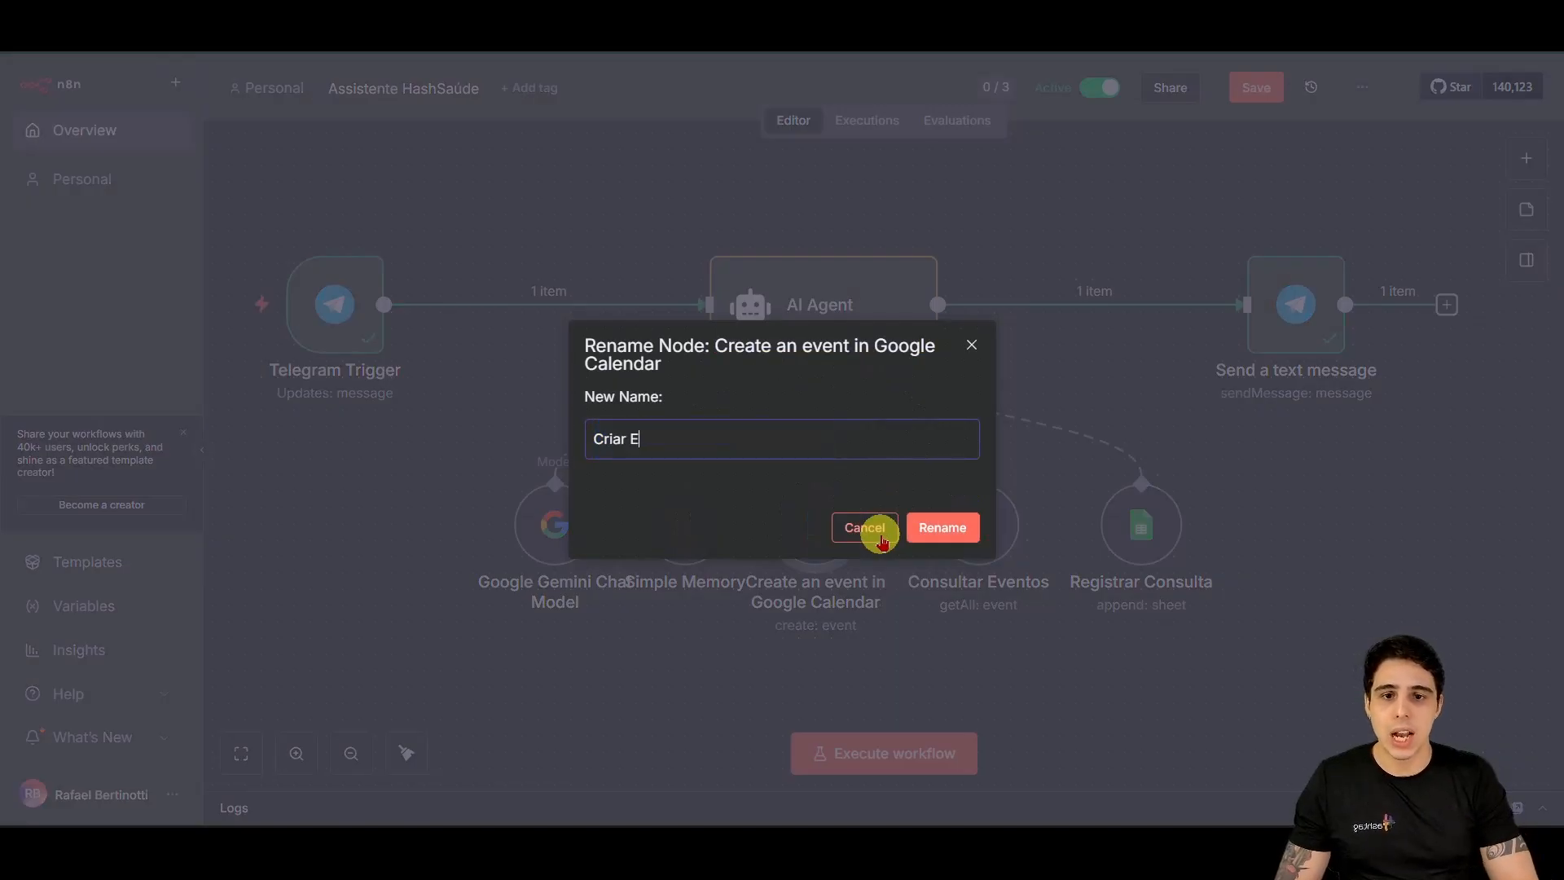
{"action": "type", "text": "ventos"}
{"action": "key", "text": "Return"}
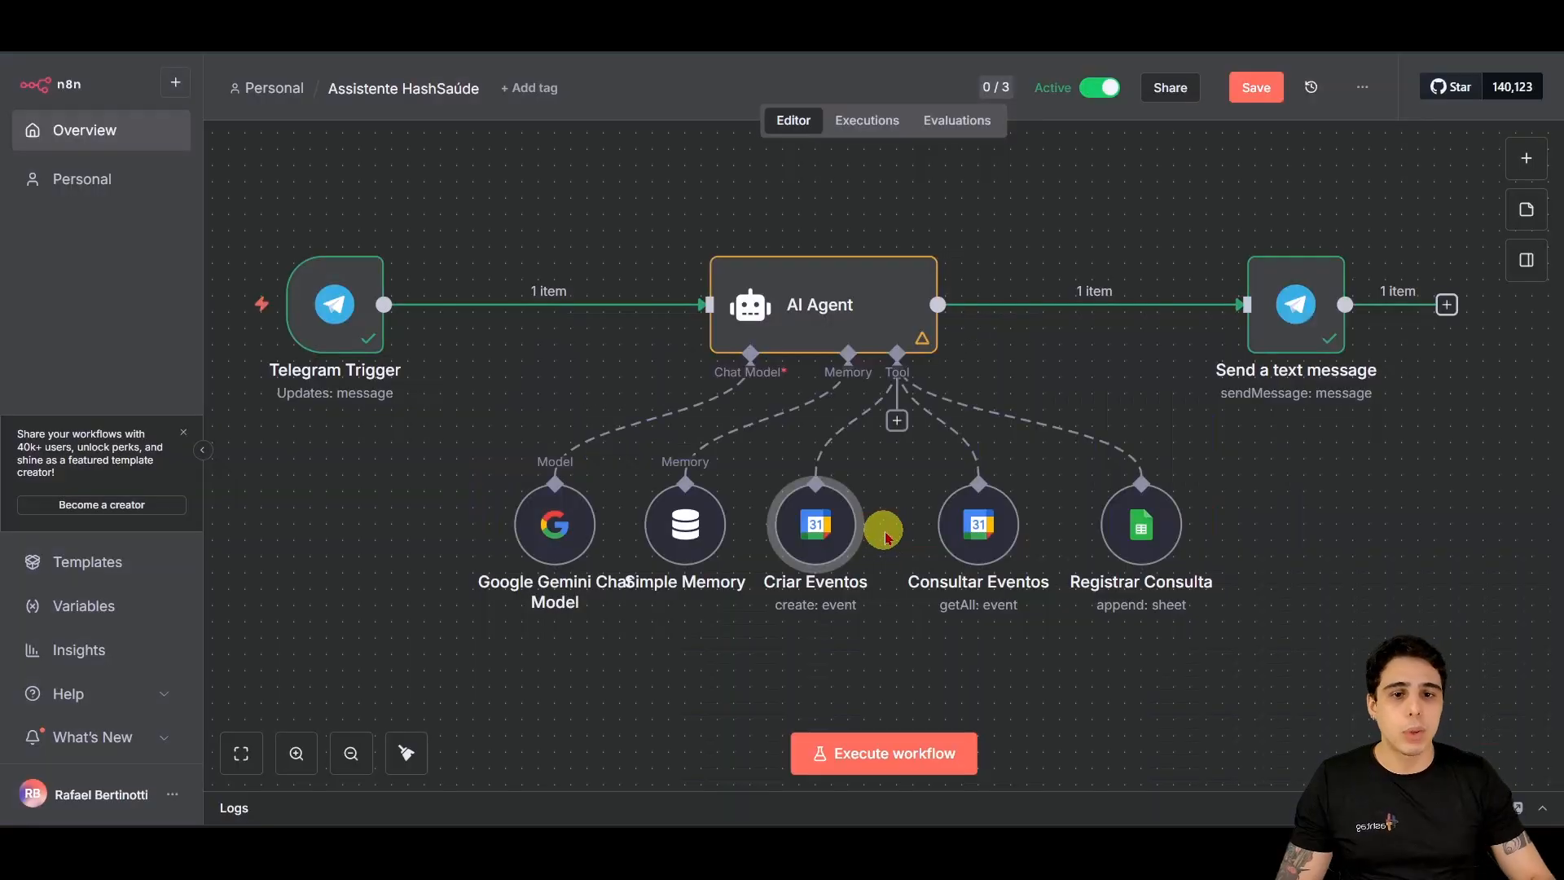
Step: Rename the Send a text message node to 'Mandar Resposta', fixing the typo
{"action": "left_click", "coordinate": [1295, 304]}
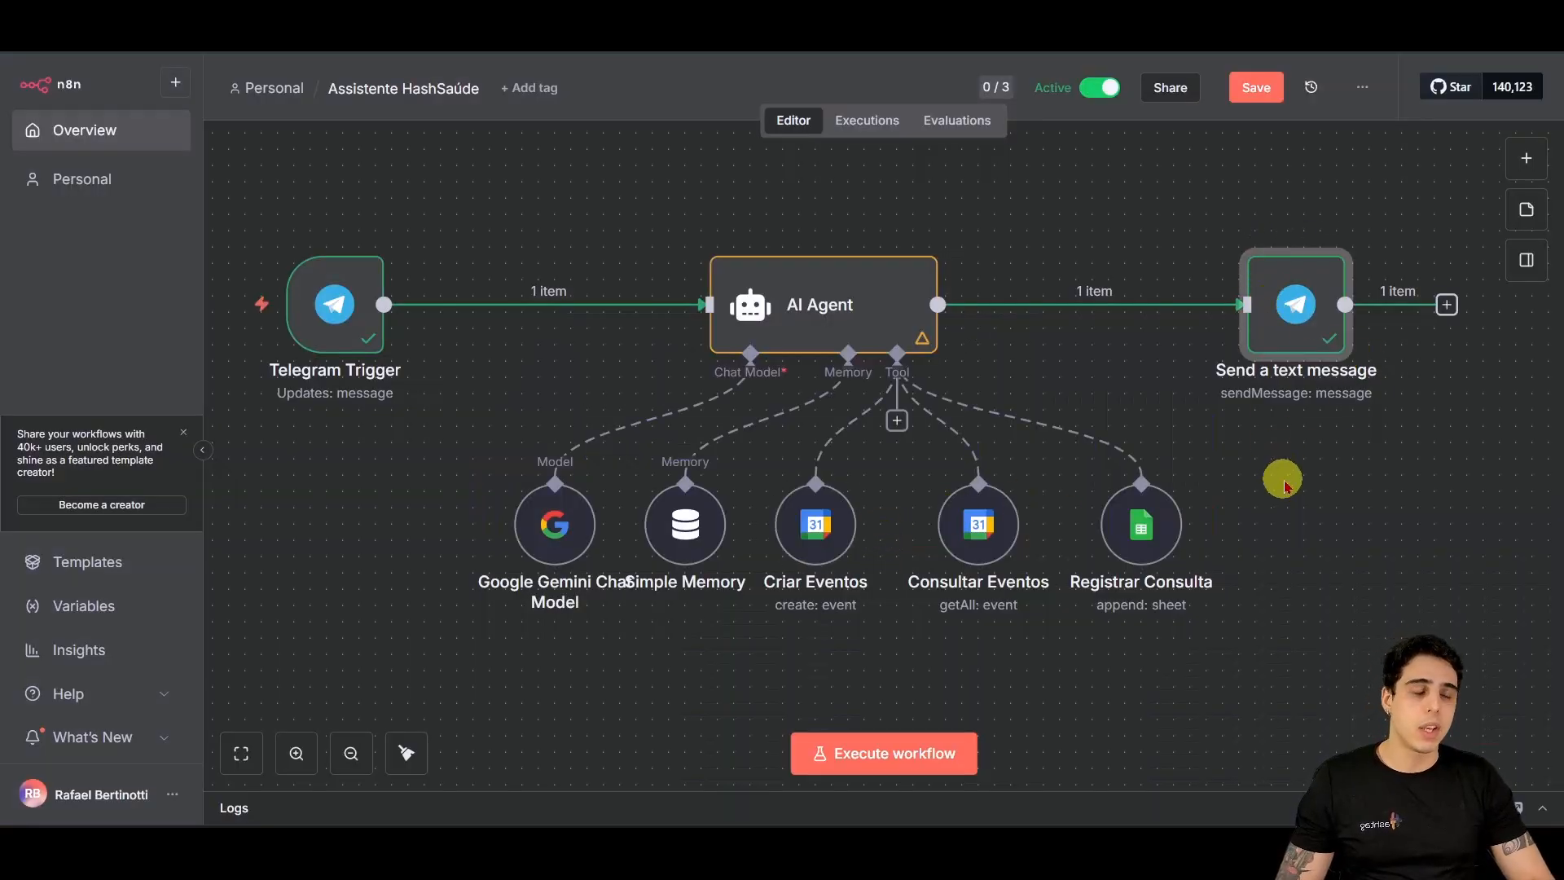
{"action": "key", "text": "F2"}
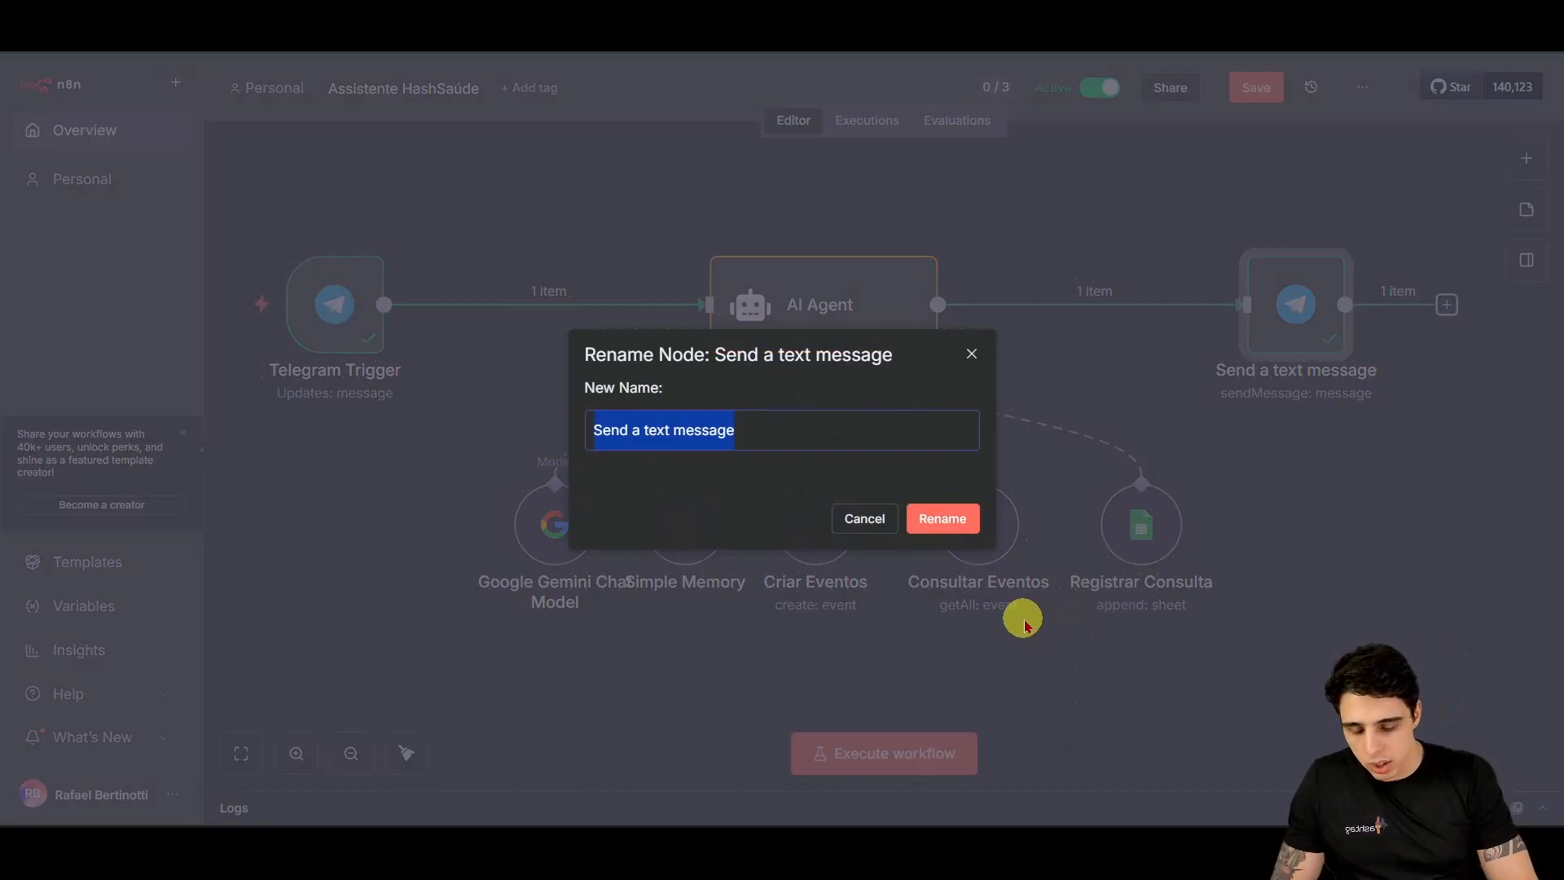
{"action": "type", "text": "Mandar Respota"}
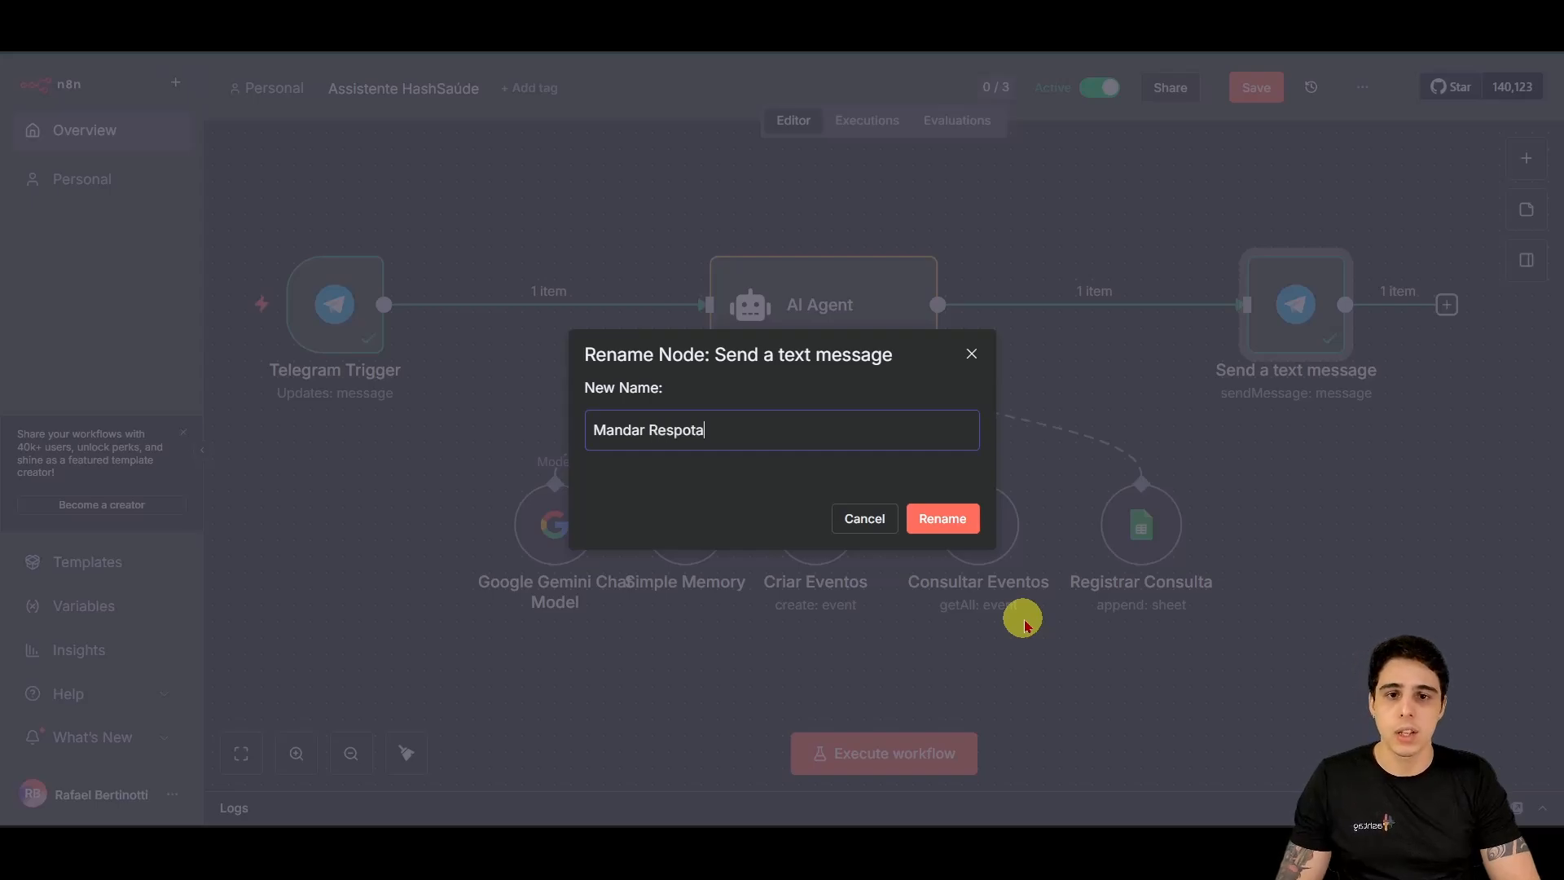
{"action": "key", "text": "Return"}
{"action": "key", "text": "F2"}
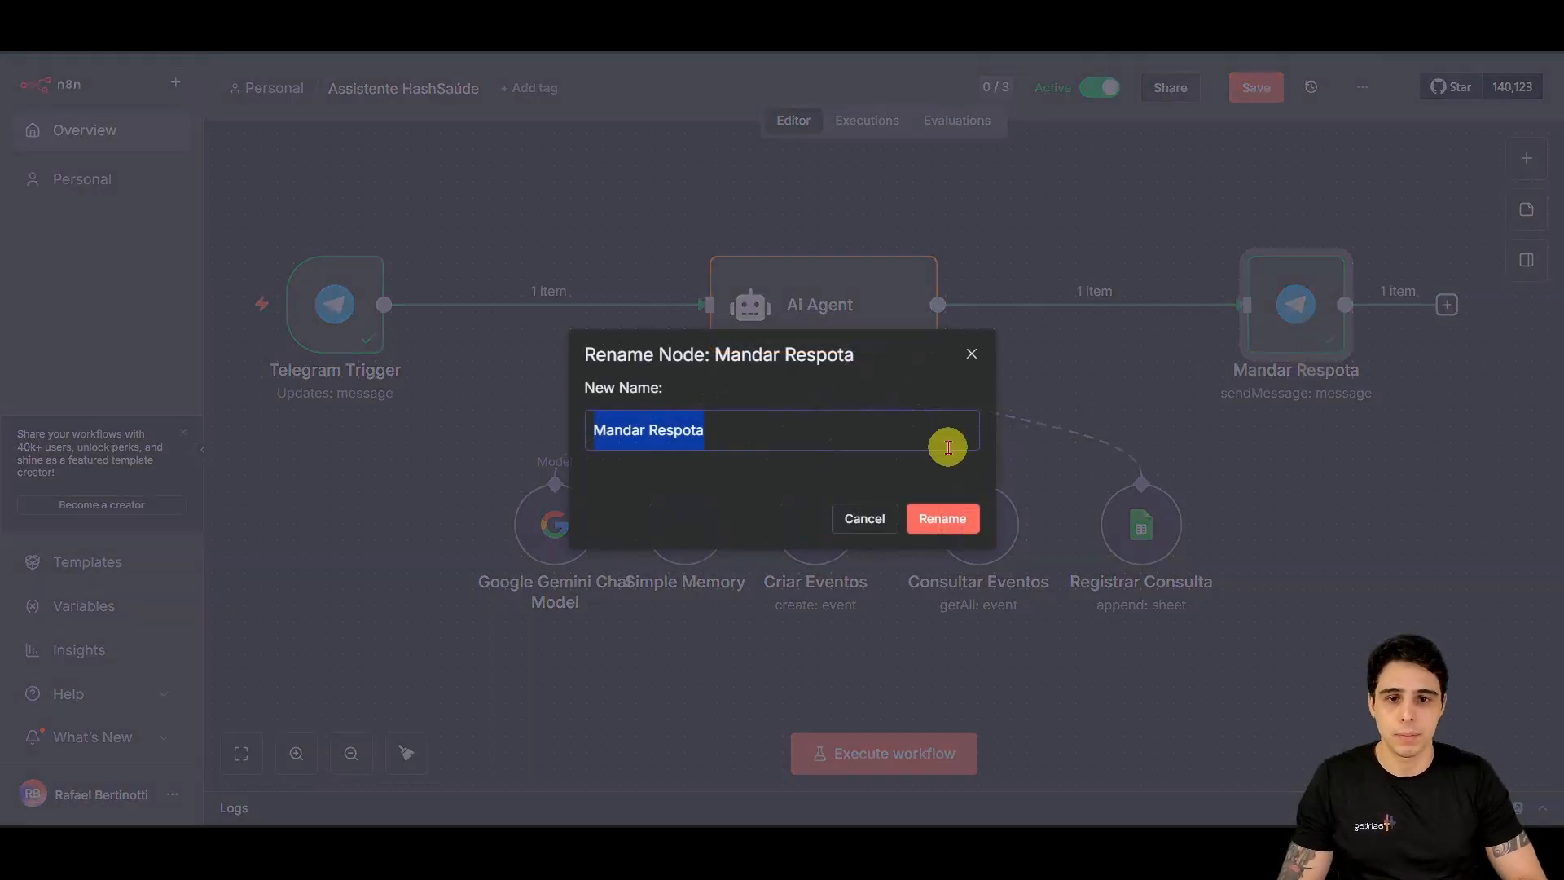
{"action": "key", "text": "Left"}
{"action": "key", "text": "Right"}
{"action": "key", "text": "Right"}
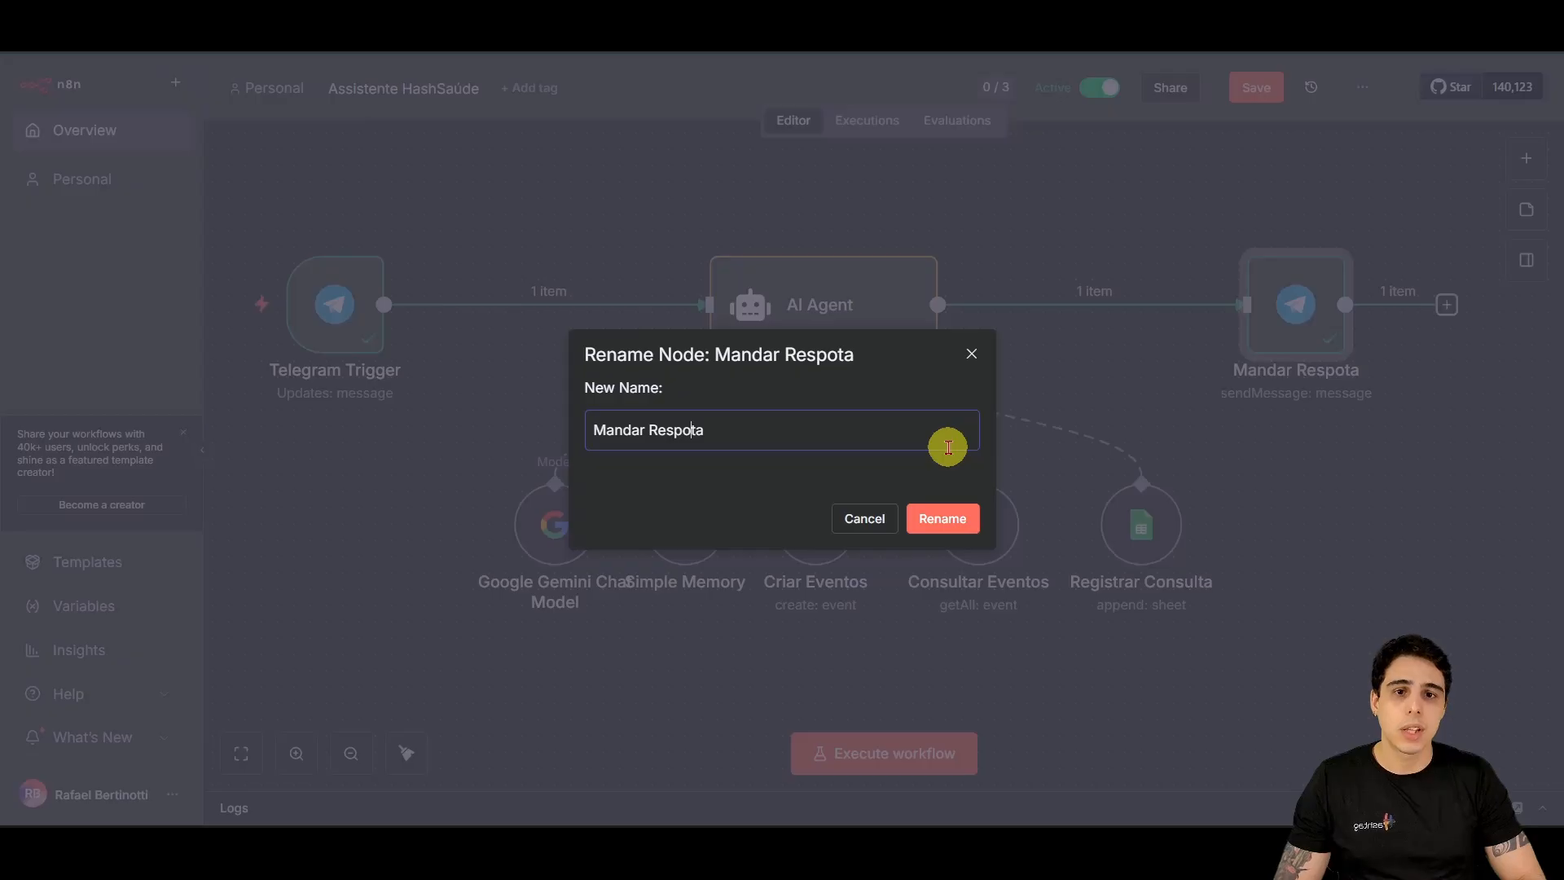
{"action": "key", "text": "Escape"}
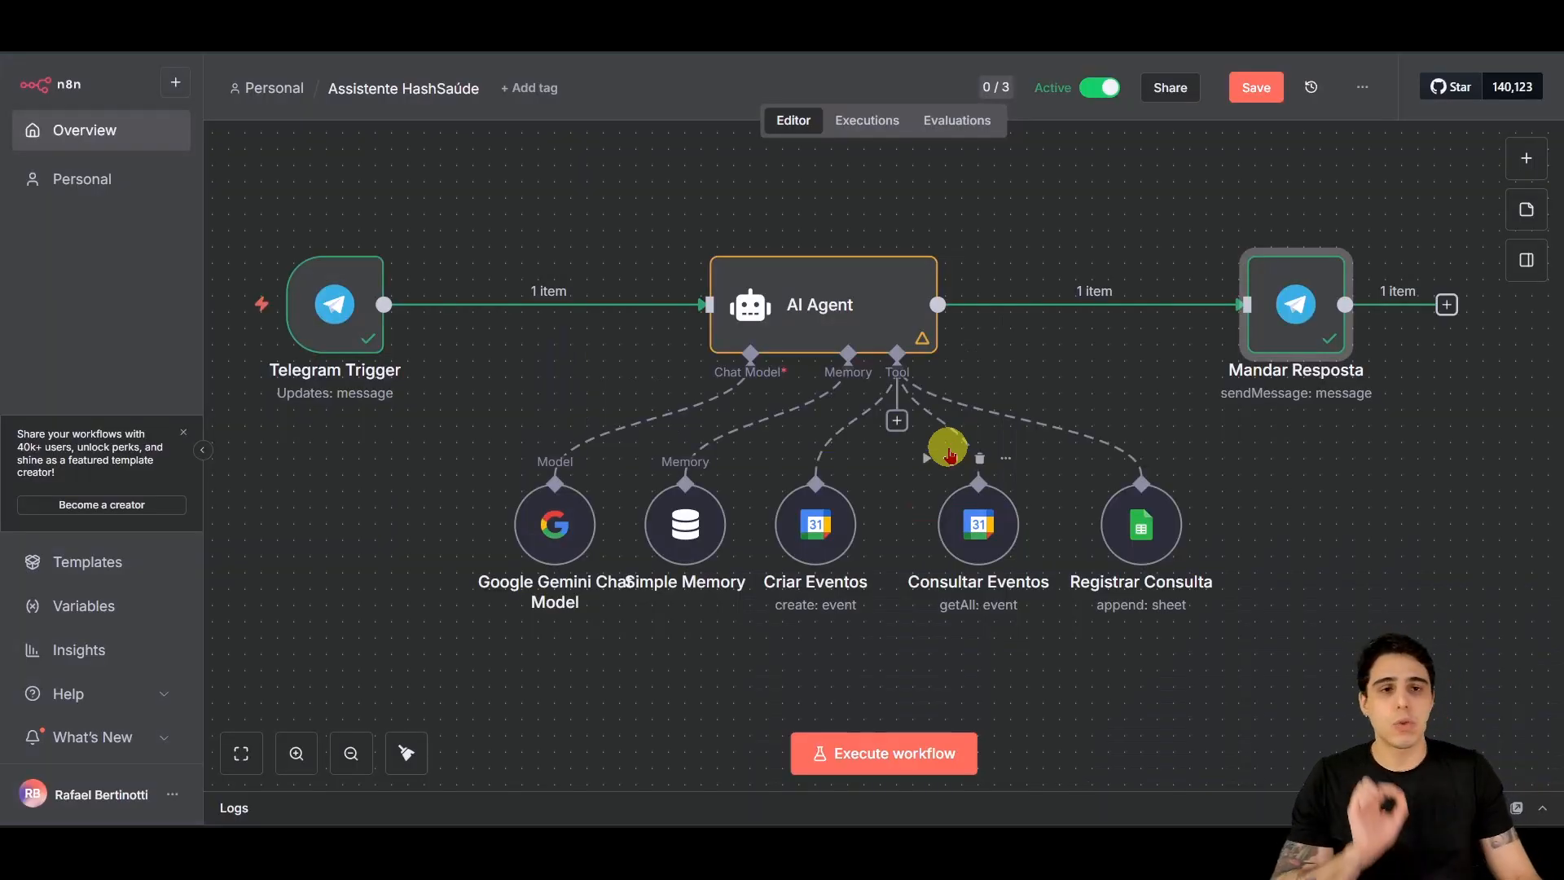
Step: Save the workflow with its renamed nodes and select the AI Agent node
{"action": "left_click", "coordinate": [1243, 84]}
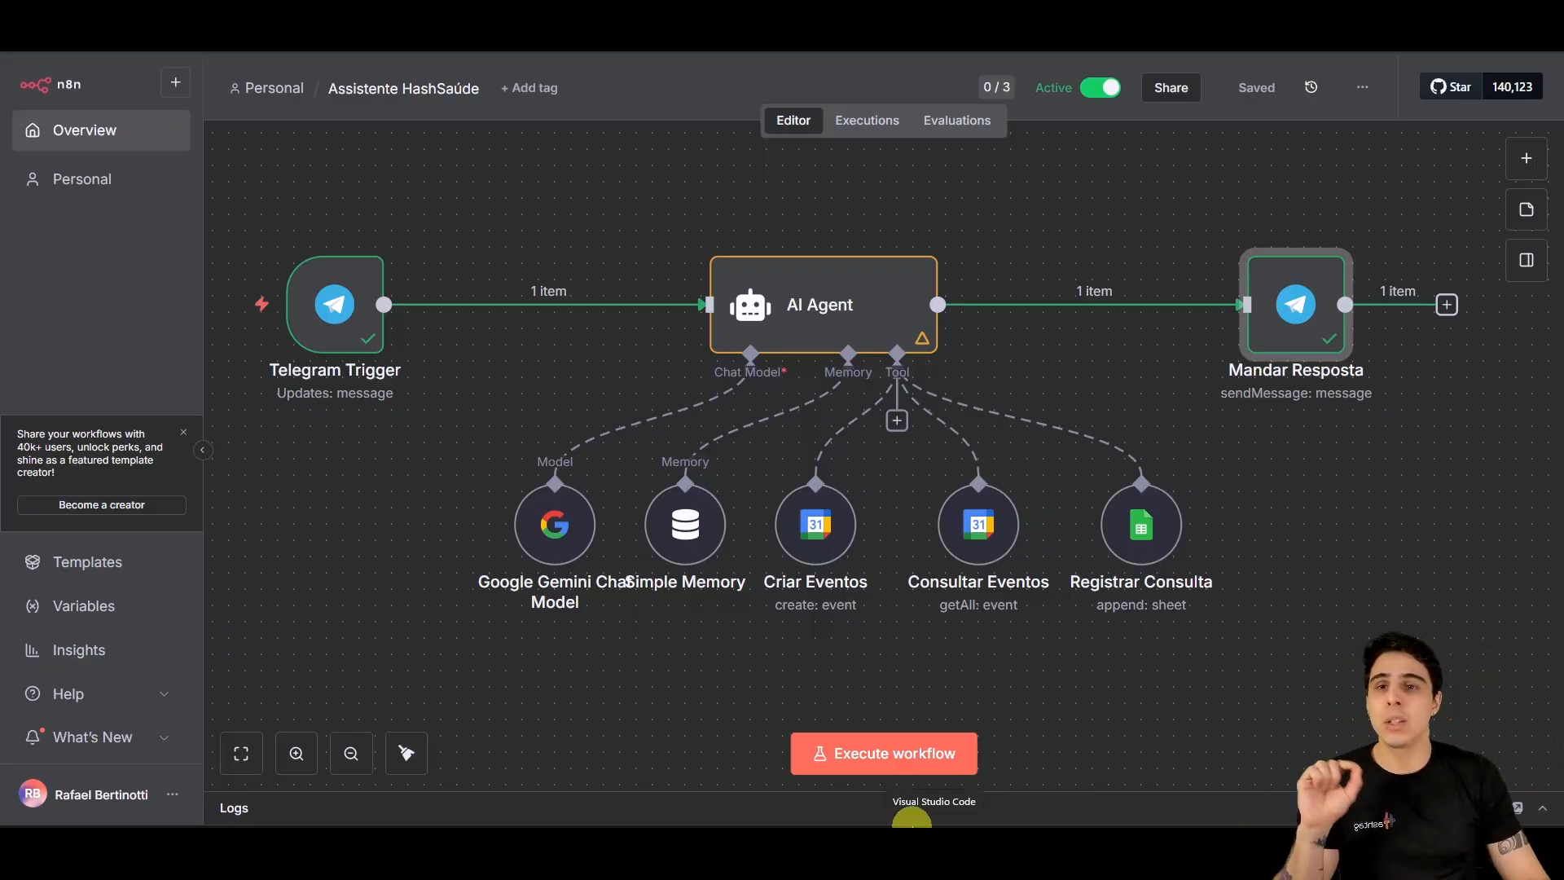
{"action": "left_click", "coordinate": [801, 308]}
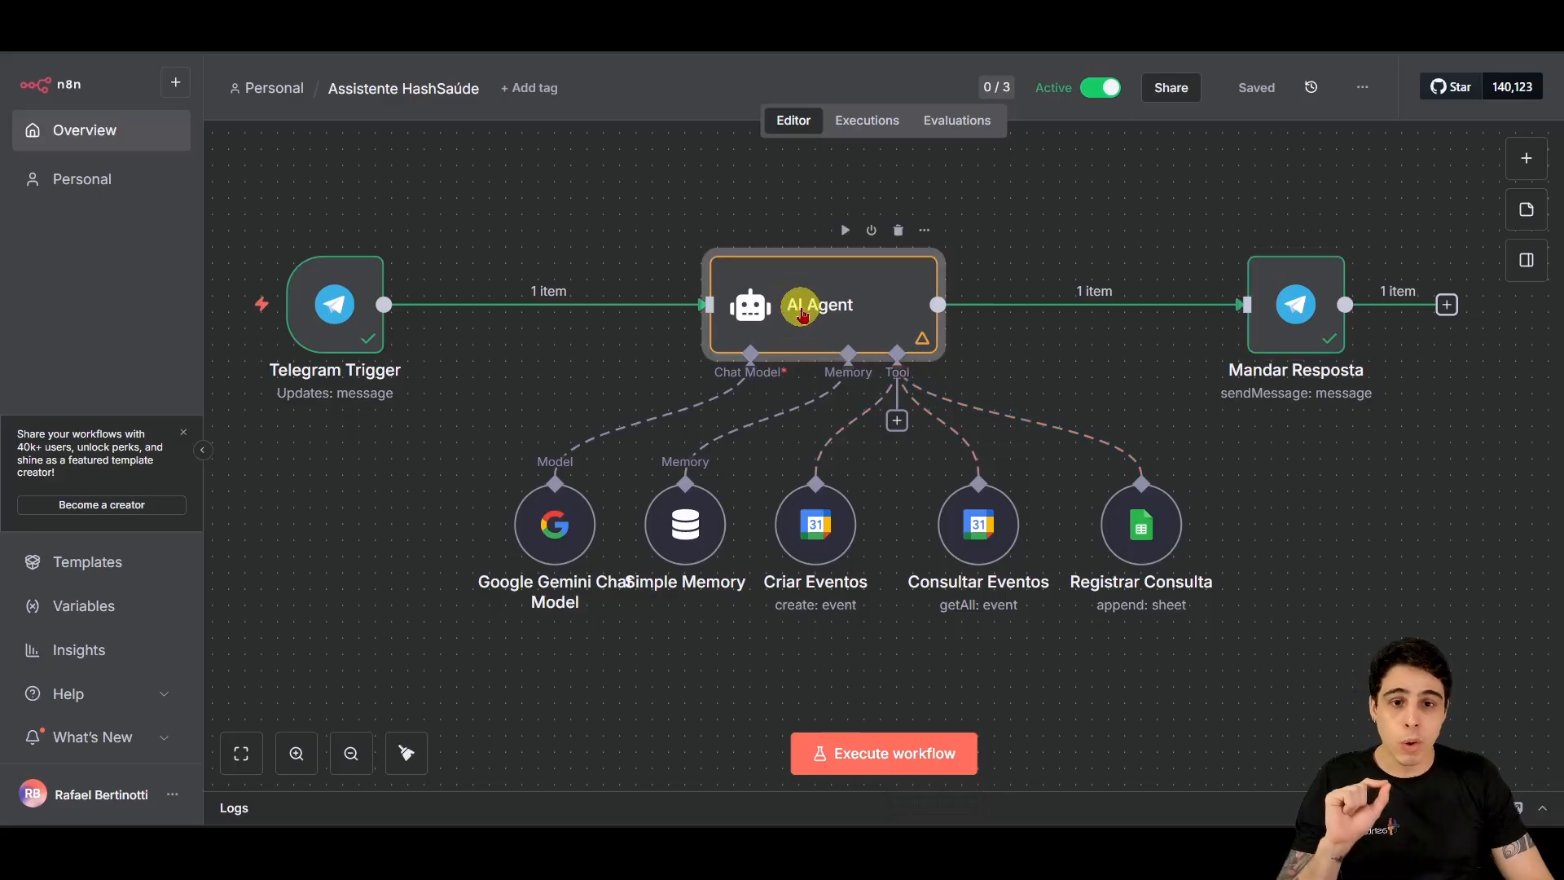
{"action": "mouse_move", "coordinate": [1064, 846]}
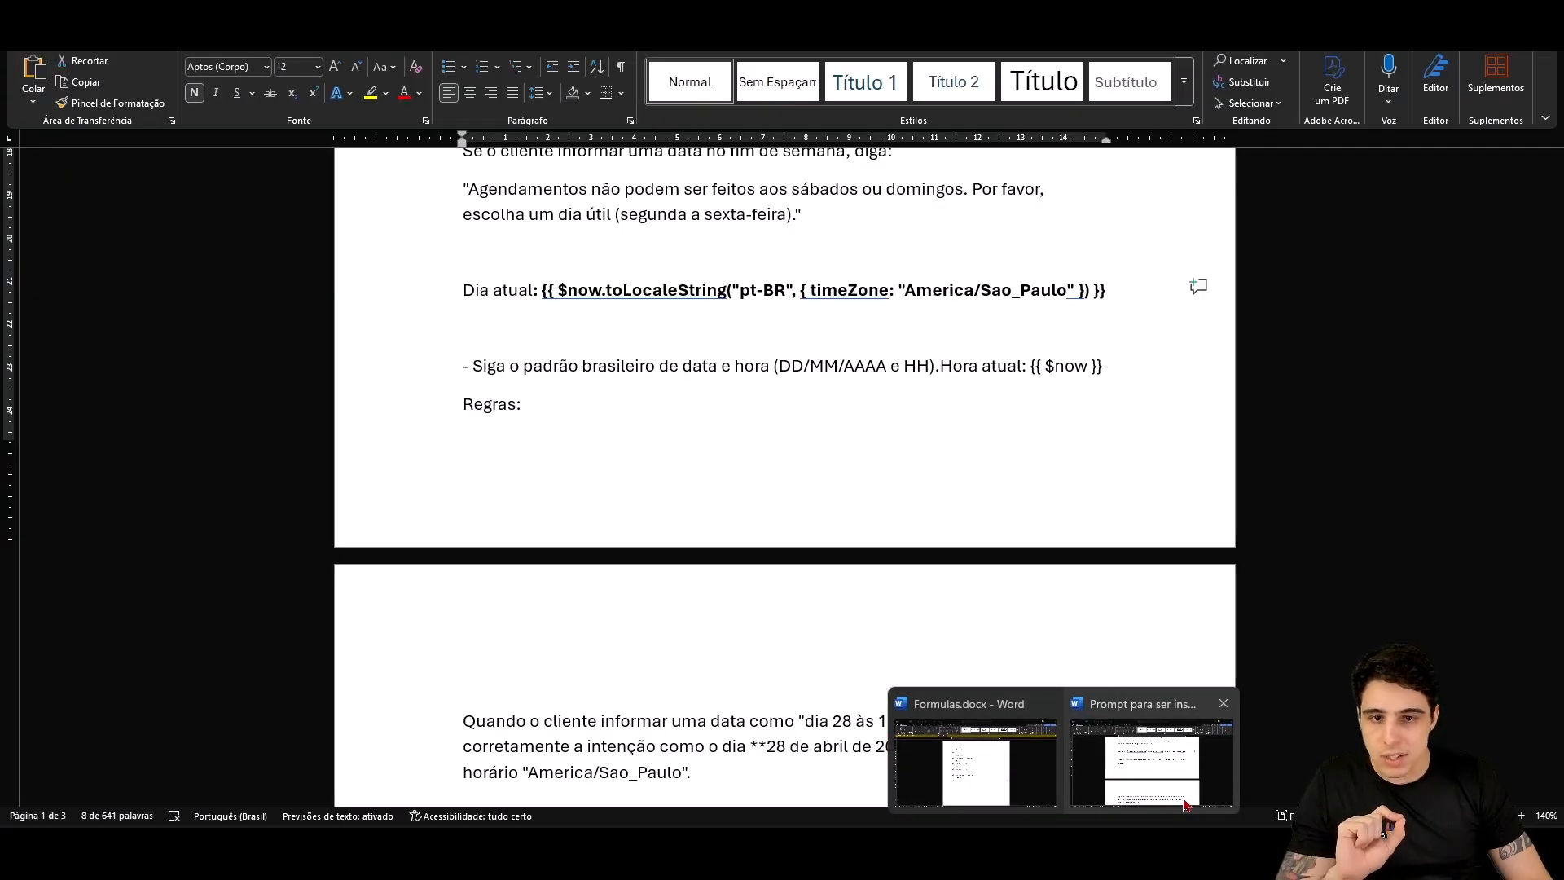
{"action": "left_click", "coordinate": [1187, 806]}
{"action": "scroll", "coordinate": [726, 541], "scroll_direction": "up", "scroll_amount": 10}
{"action": "scroll", "coordinate": [761, 611], "scroll_direction": "down", "scroll_amount": 9}
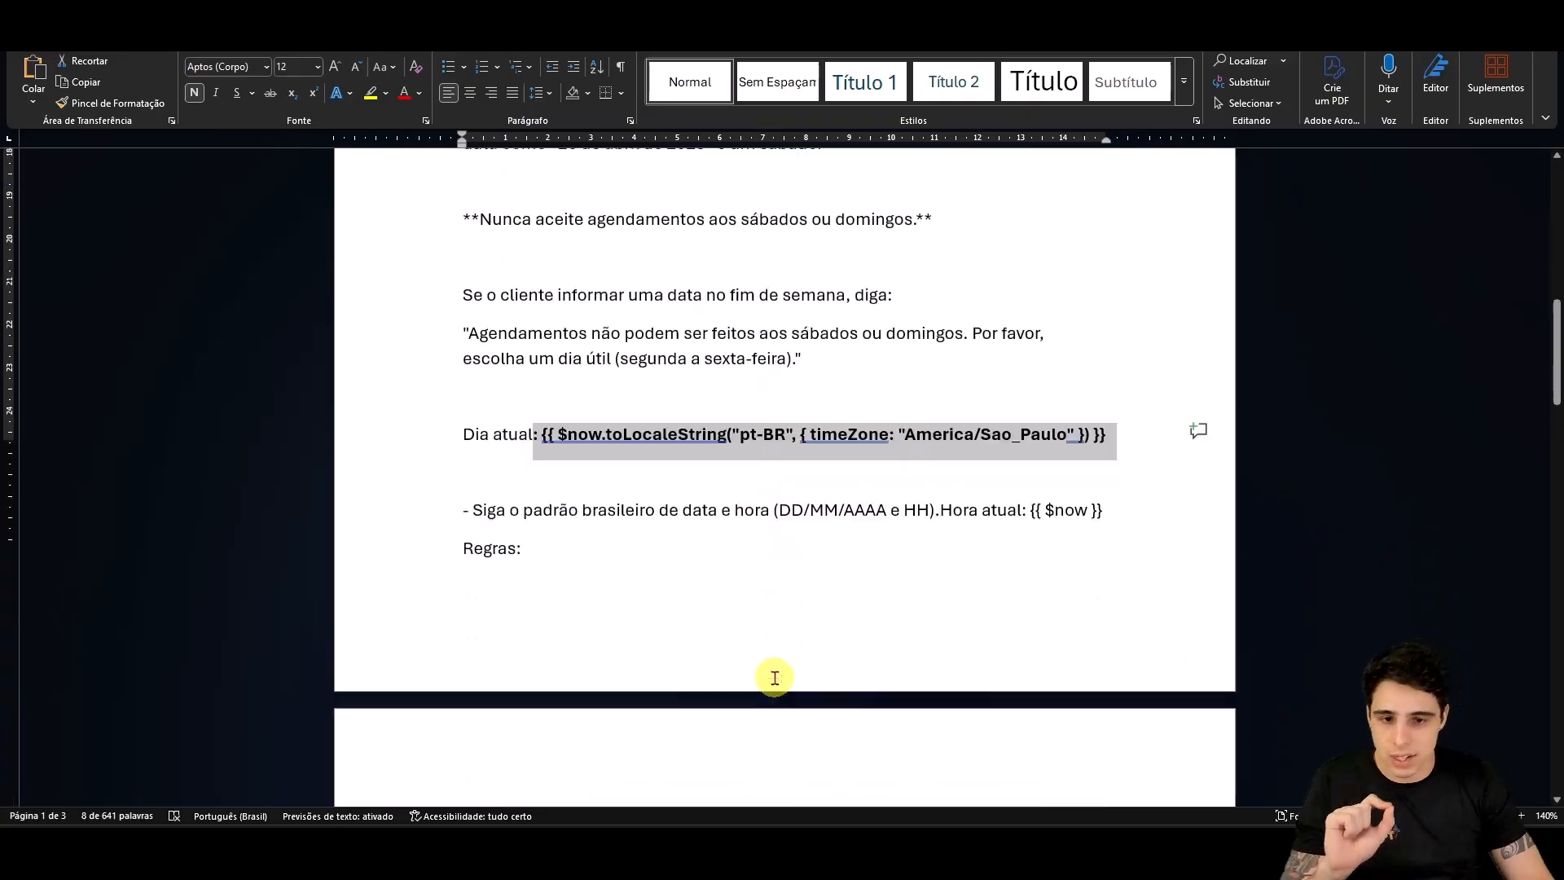
{"action": "scroll", "coordinate": [774, 677], "scroll_direction": "down", "scroll_amount": 2}
{"action": "left_click", "coordinate": [1125, 844]}
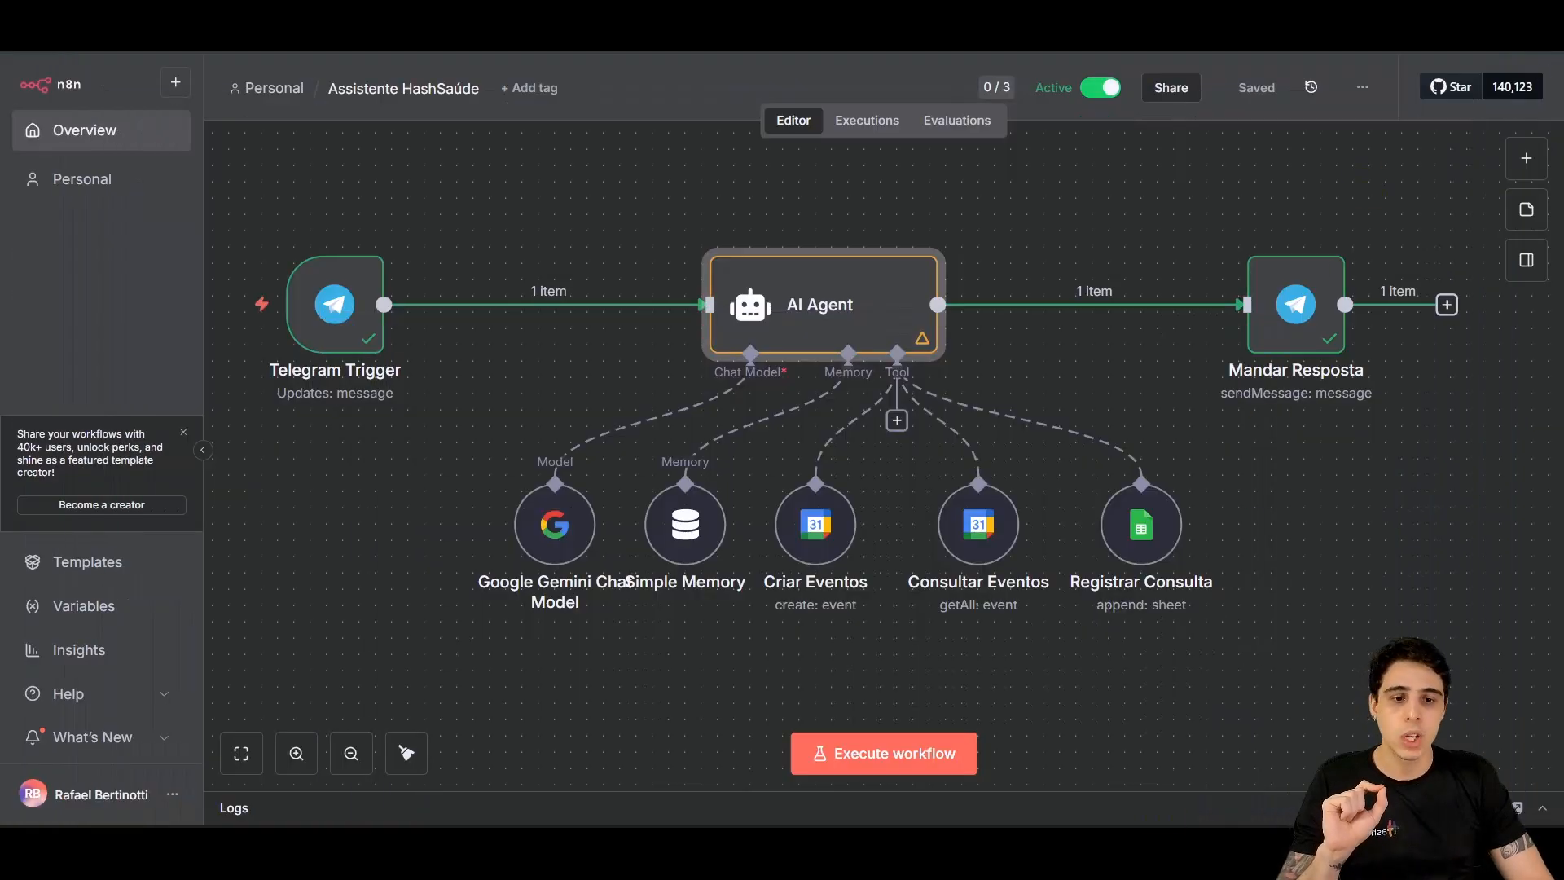
{"action": "mouse_move", "coordinate": [1063, 846]}
{"action": "left_click", "coordinate": [1152, 762]}
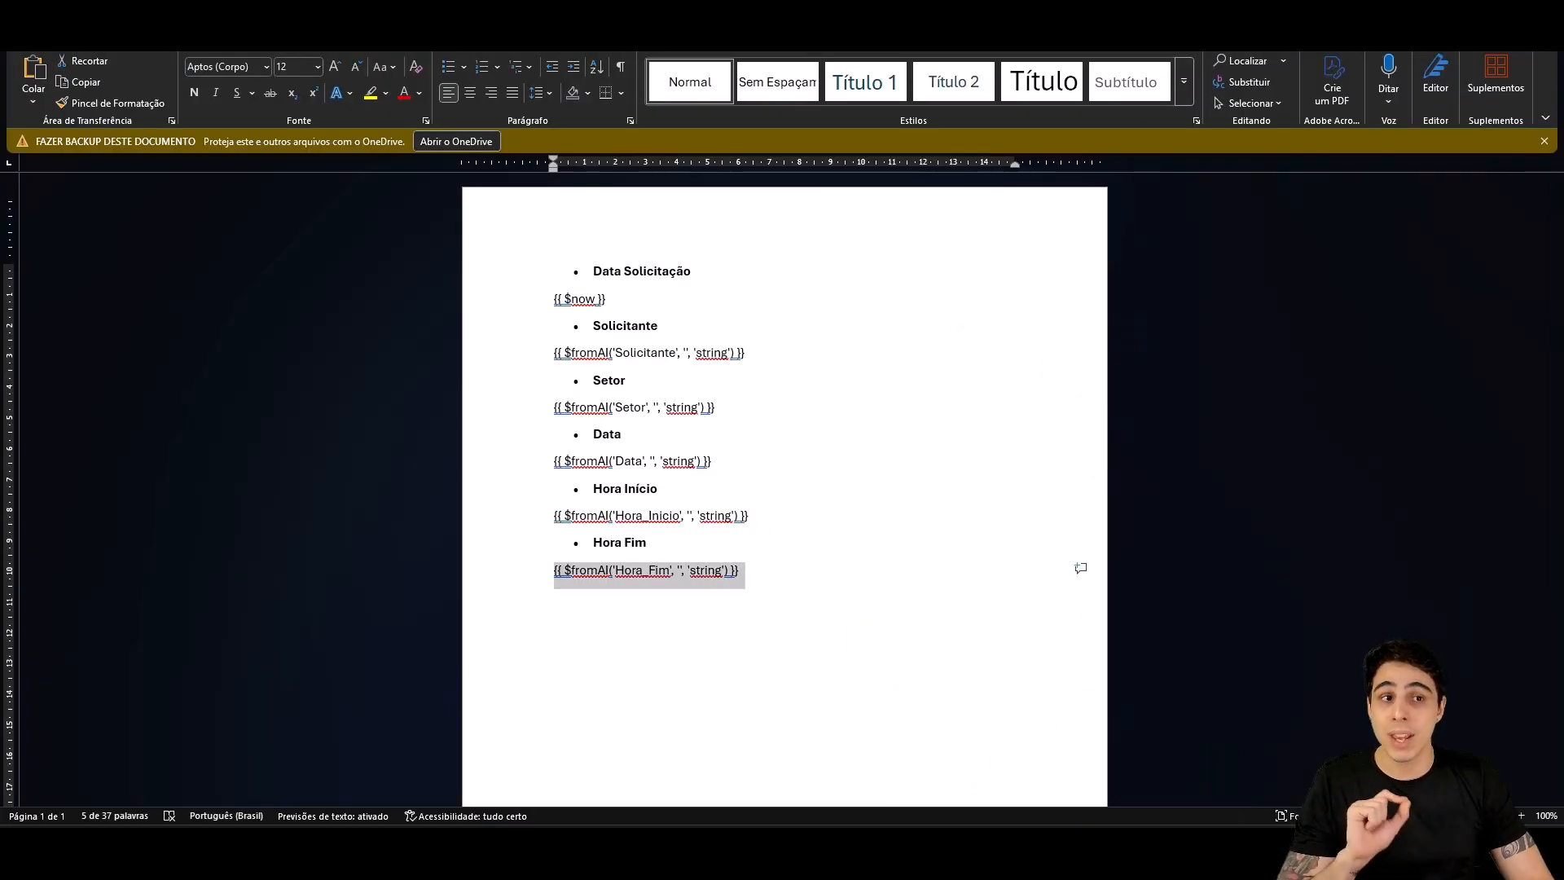
{"action": "left_click", "coordinate": [1464, 6]}
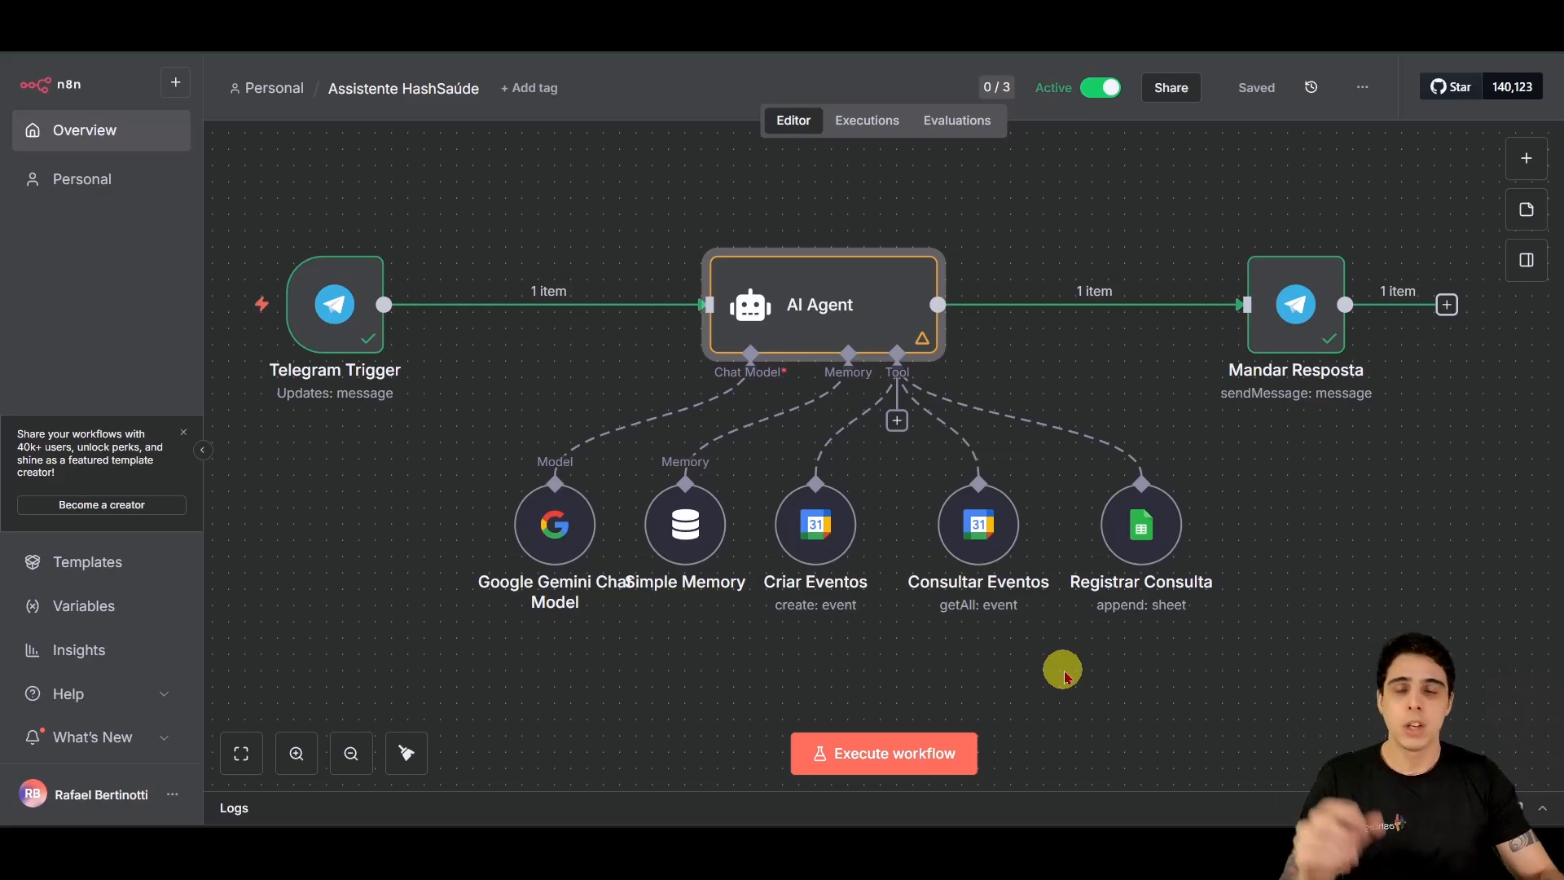